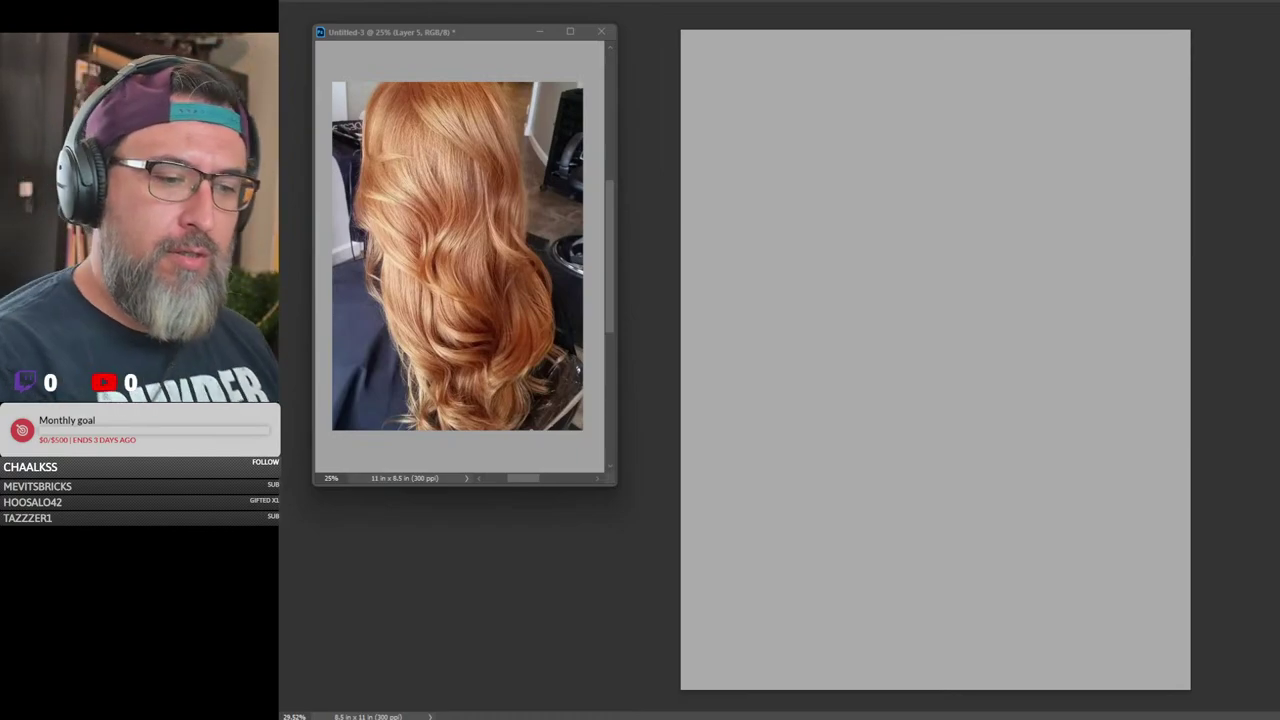
Replace the long red hair photo in the reference window with the short brown bob portrait
{"action": "mouse_move", "coordinate": [457, 256]}
{"action": "left_mouse_down"}
{"action": "mouse_move", "coordinate": [760, 300]}
{"action": "mouse_move", "coordinate": [935, 350]}
{"action": "left_mouse_up"}
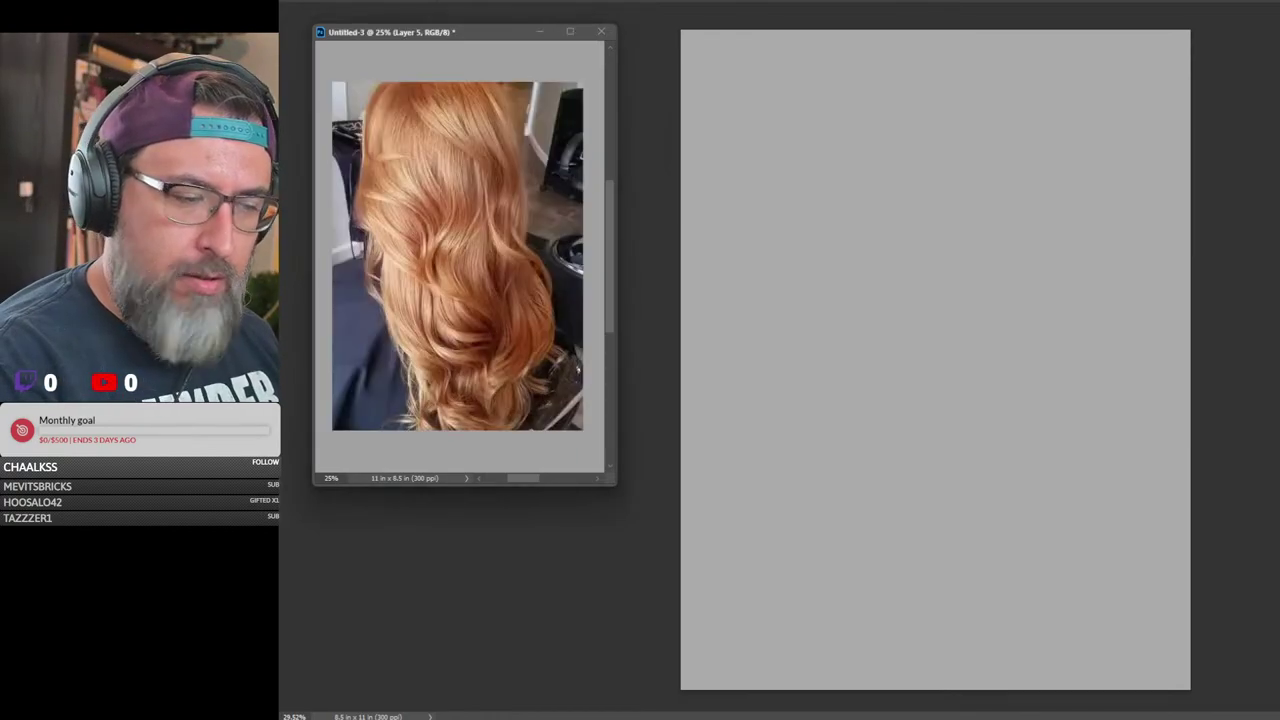
{"action": "key", "text": "ctrl+x"}
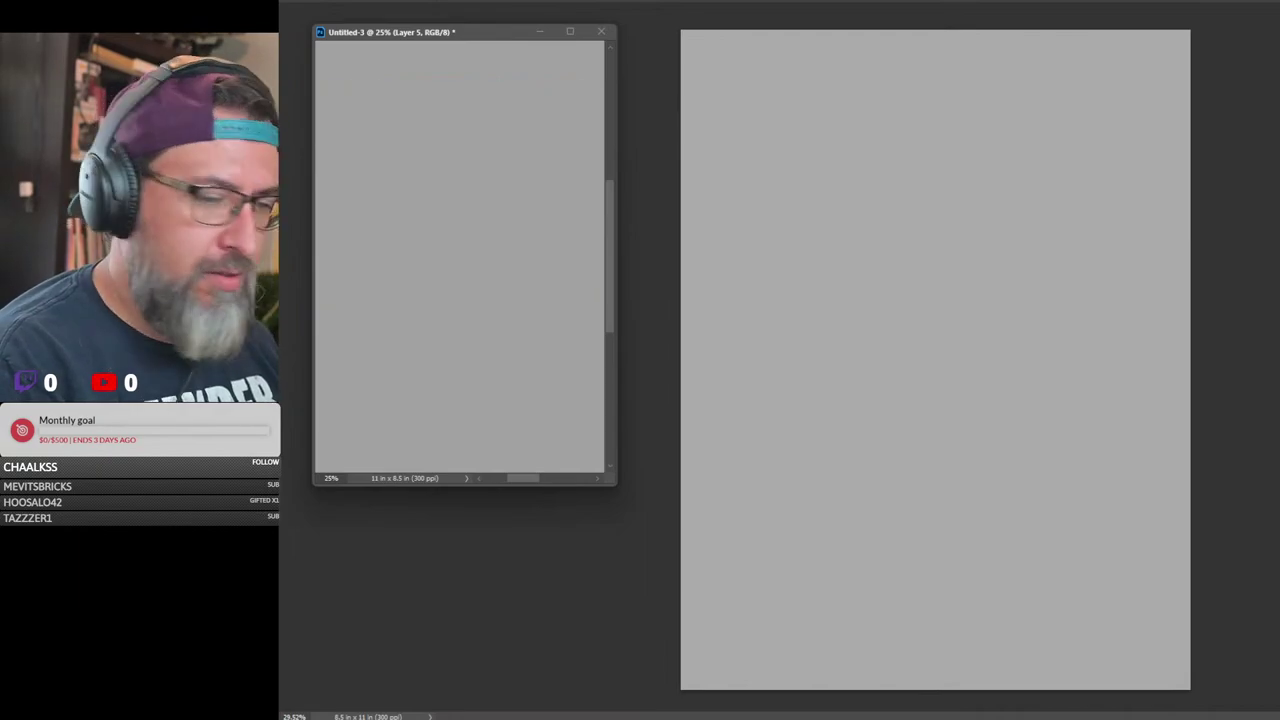
{"action": "key", "text": "ctrl+z"}
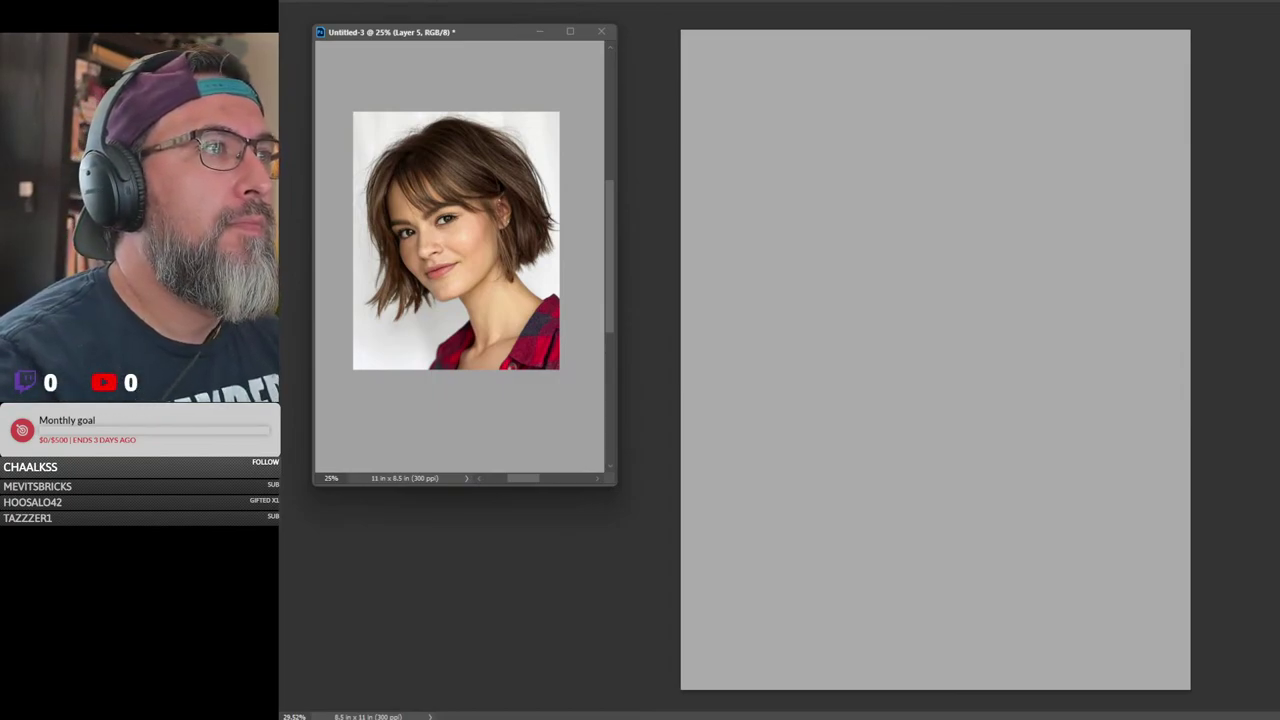
Choose the brush John's sketch brush 80% and sketch a circle for the cranium in the upper middle of the blank canvas
{"action": "key", "text": "ctrl+Tab"}
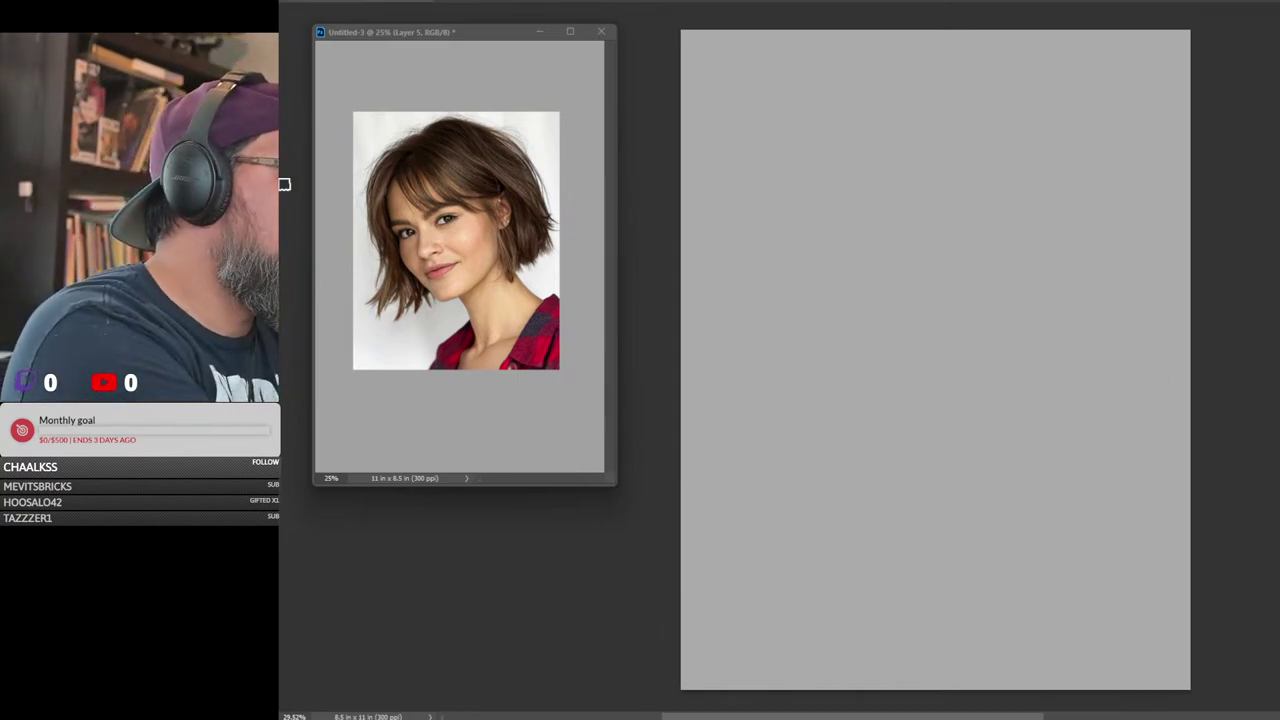
{"action": "right_click", "coordinate": [905, 228]}
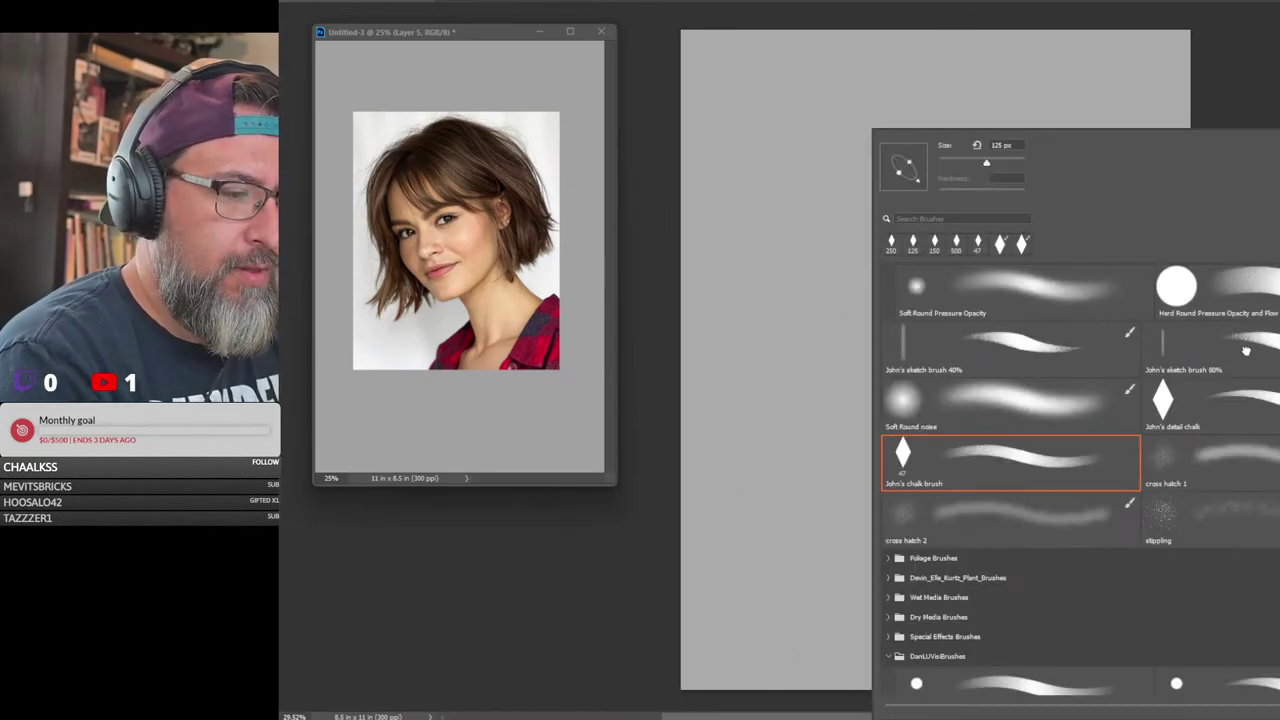
{"action": "double_click", "coordinate": [1245, 350]}
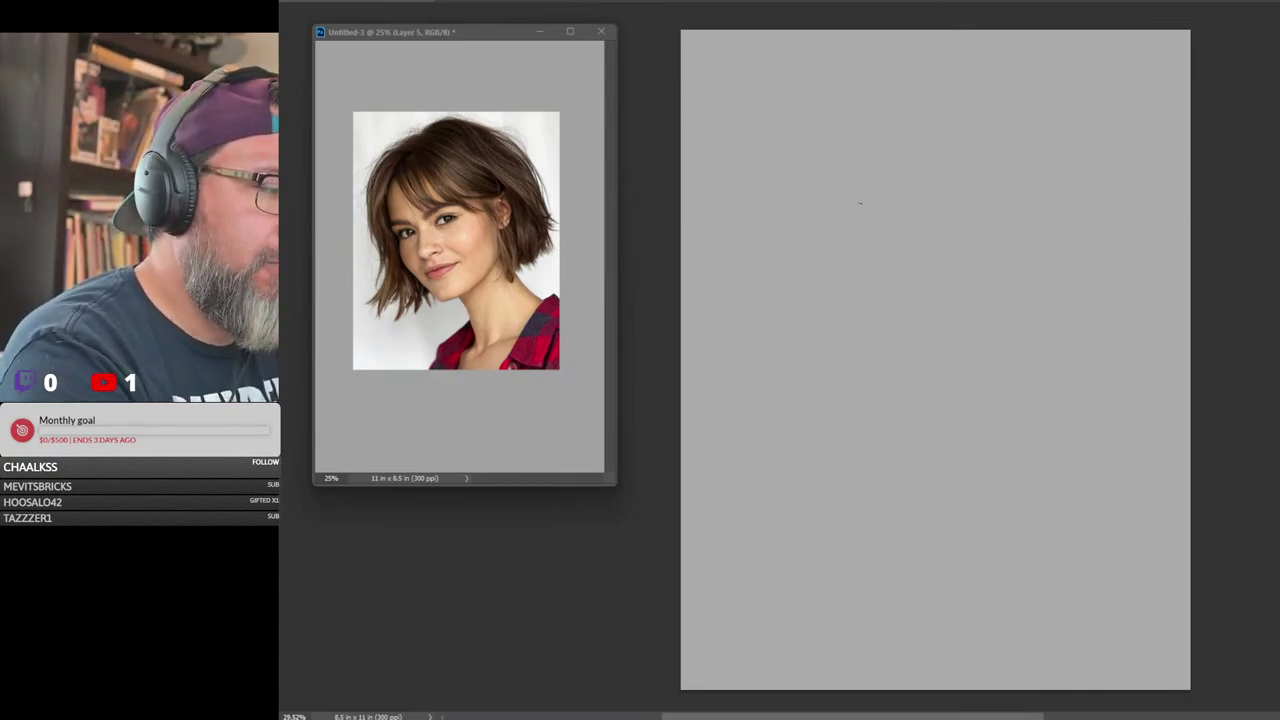
{"action": "scroll", "coordinate": [993, 195], "scroll_direction": "up", "scroll_amount": 2}
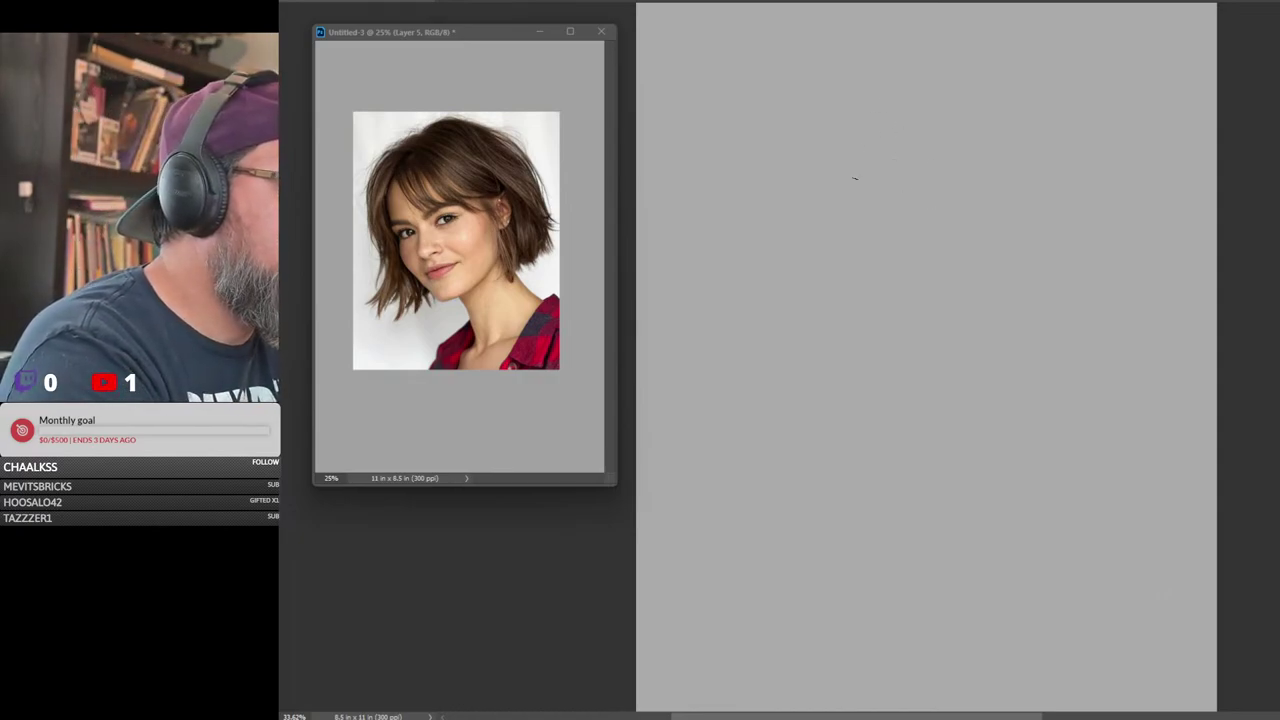
{"action": "mouse_move", "coordinate": [866, 150]}
{"action": "left_mouse_down"}
{"action": "mouse_move", "coordinate": [990, 170]}
{"action": "mouse_move", "coordinate": [880, 138]}
{"action": "mouse_move", "coordinate": [1000, 230]}
{"action": "left_mouse_up"}
Sketch the jaw and chin below the circle, and the ear on the head's right side
{"action": "left_click_drag", "start_coordinate": [840, 350], "coordinate": [872, 410]}
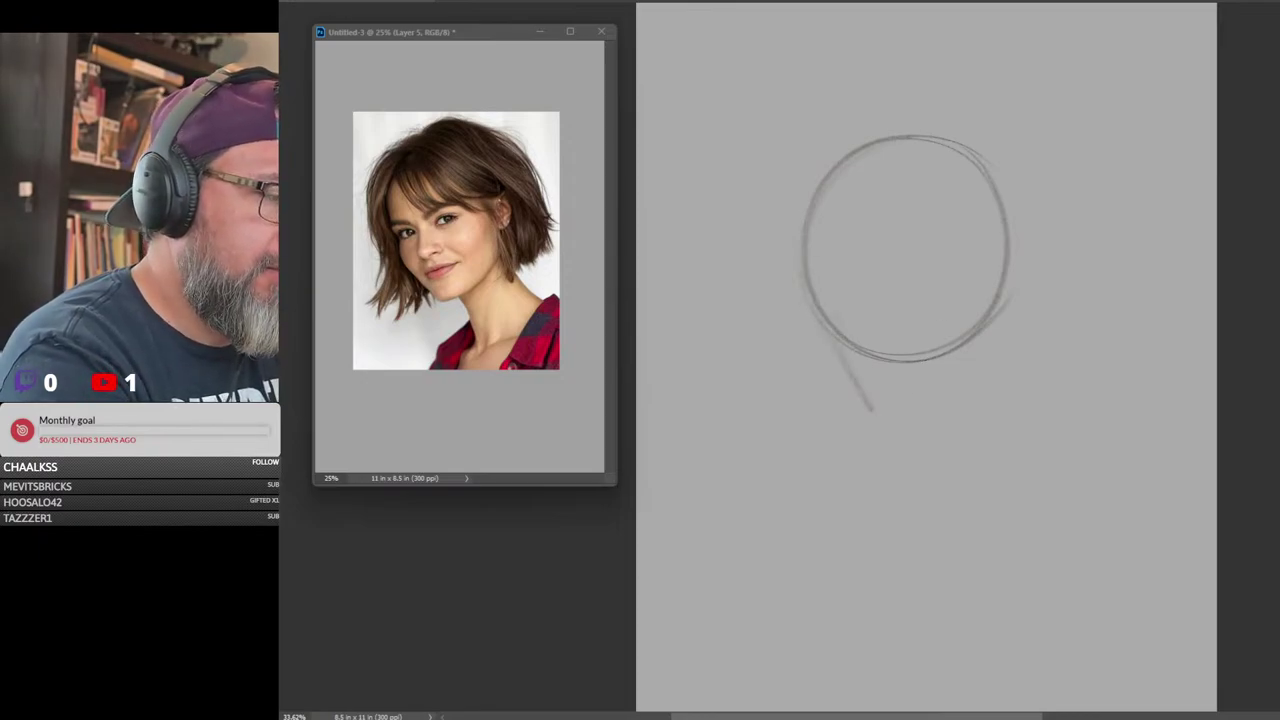
{"action": "left_click_drag", "start_coordinate": [1001, 226], "coordinate": [1005, 246]}
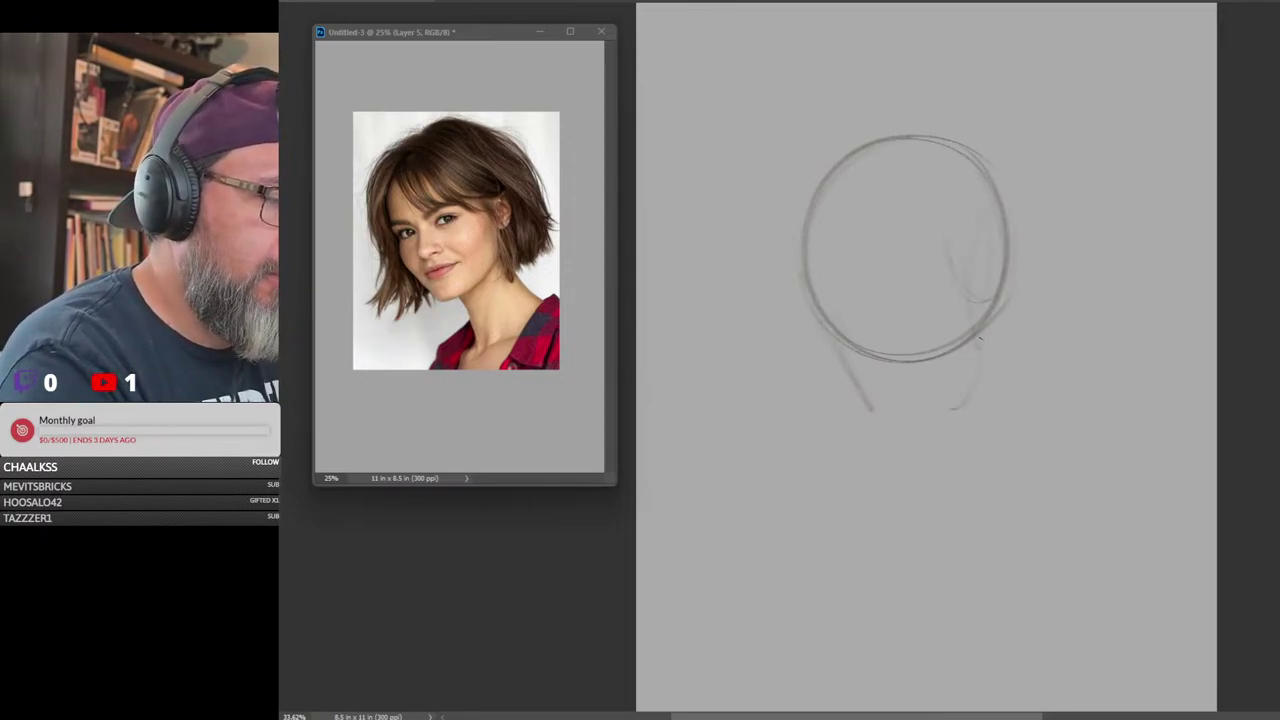
{"action": "left_click_drag", "start_coordinate": [872, 410], "coordinate": [936, 412]}
{"action": "mouse_move", "coordinate": [968, 346]}
{"action": "left_mouse_down"}
{"action": "mouse_move", "coordinate": [858, 397]}
{"action": "mouse_move", "coordinate": [941, 374]}
{"action": "left_mouse_up"}
{"action": "mouse_move", "coordinate": [994, 210]}
{"action": "left_mouse_down"}
{"action": "mouse_move", "coordinate": [998, 288]}
{"action": "mouse_move", "coordinate": [976, 252]}
{"action": "mouse_move", "coordinate": [970, 287]}
{"action": "mouse_move", "coordinate": [978, 348]}
{"action": "mouse_move", "coordinate": [858, 402]}
{"action": "mouse_move", "coordinate": [840, 390]}
{"action": "left_mouse_up"}
{"action": "left_click_drag", "start_coordinate": [858, 380], "coordinate": [806, 297]}
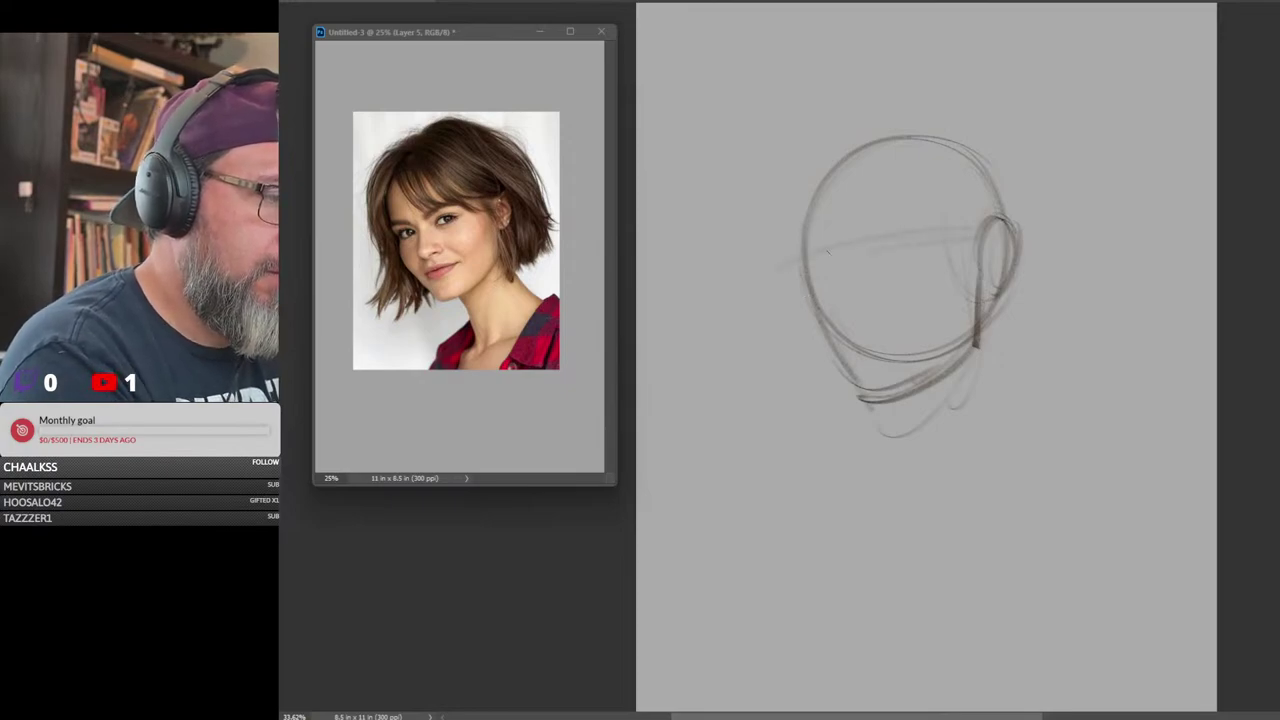
Add the face's vertical center line, both eyes along the brow guideline, and the right eyebrow
{"action": "left_click_drag", "start_coordinate": [852, 166], "coordinate": [872, 342]}
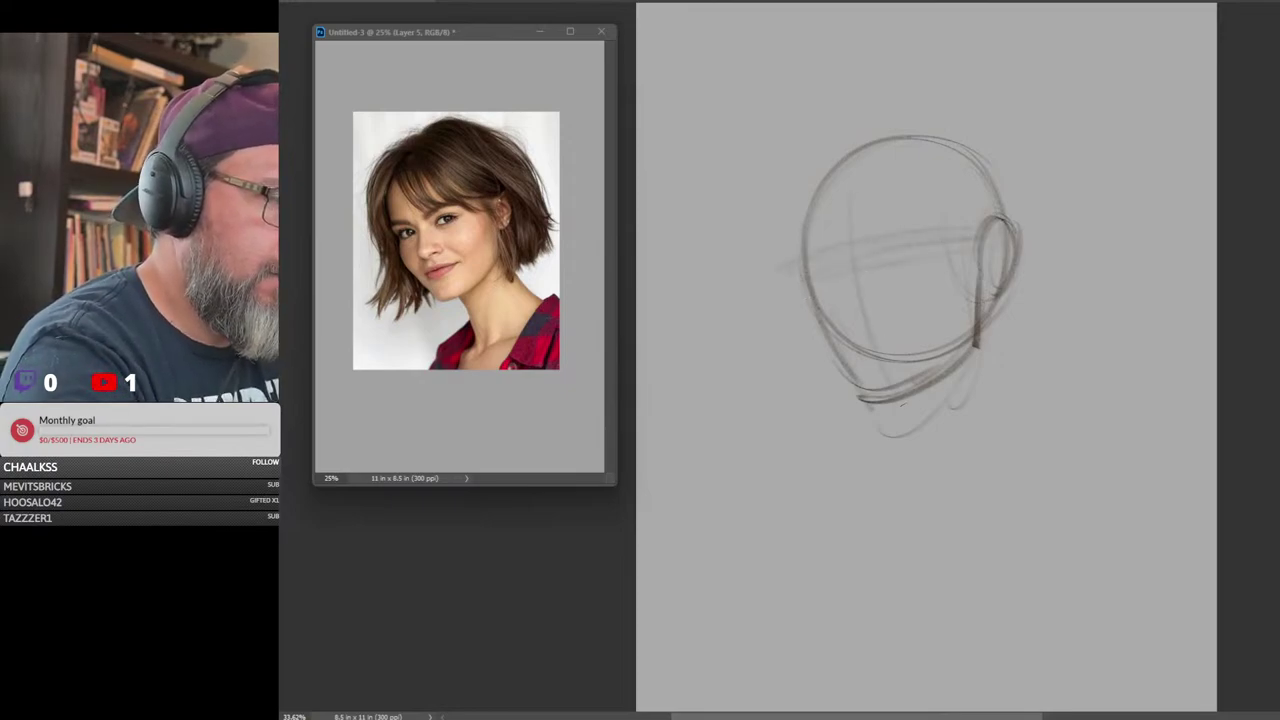
{"action": "left_click_drag", "start_coordinate": [846, 200], "coordinate": [875, 340]}
{"action": "left_click_drag", "start_coordinate": [878, 274], "coordinate": [929, 262]}
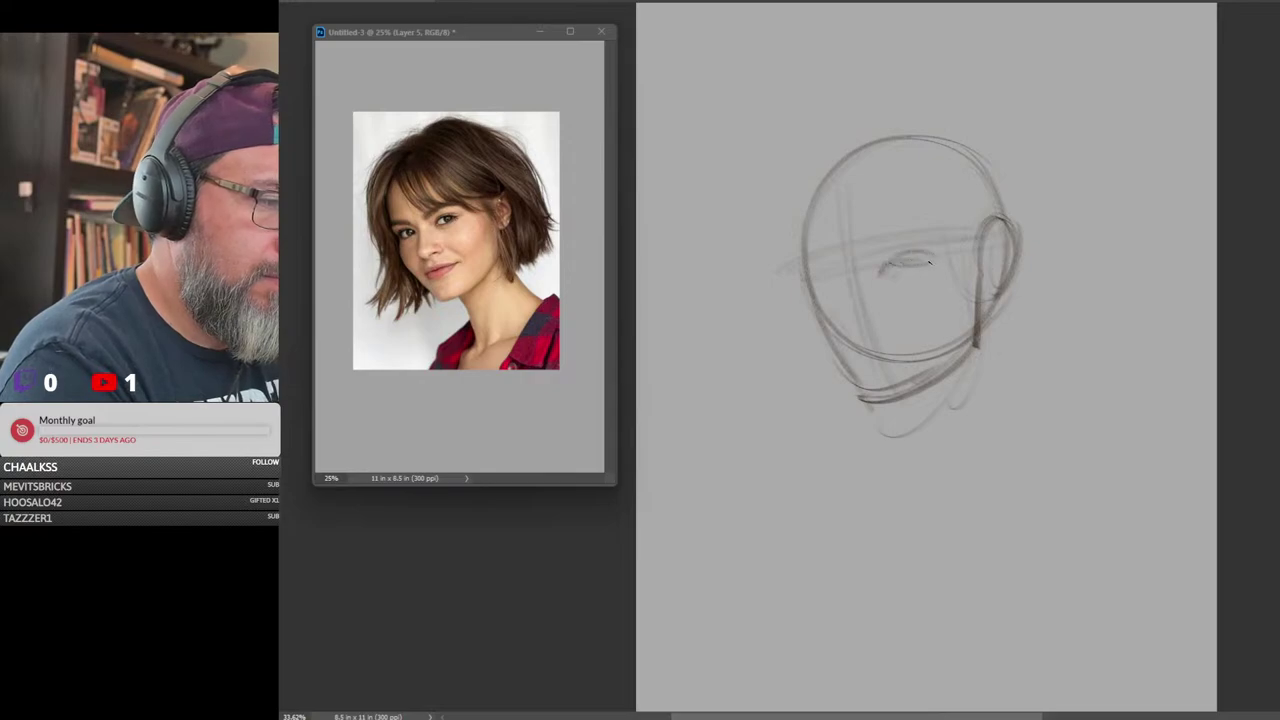
{"action": "mouse_move", "coordinate": [840, 278]}
{"action": "left_mouse_down"}
{"action": "mouse_move", "coordinate": [824, 272]}
{"action": "mouse_move", "coordinate": [826, 290]}
{"action": "mouse_move", "coordinate": [840, 288]}
{"action": "mouse_move", "coordinate": [798, 260]}
{"action": "left_mouse_up"}
{"action": "mouse_move", "coordinate": [872, 248]}
{"action": "left_mouse_down"}
{"action": "mouse_move", "coordinate": [908, 224]}
{"action": "mouse_move", "coordinate": [932, 234]}
{"action": "left_mouse_up"}
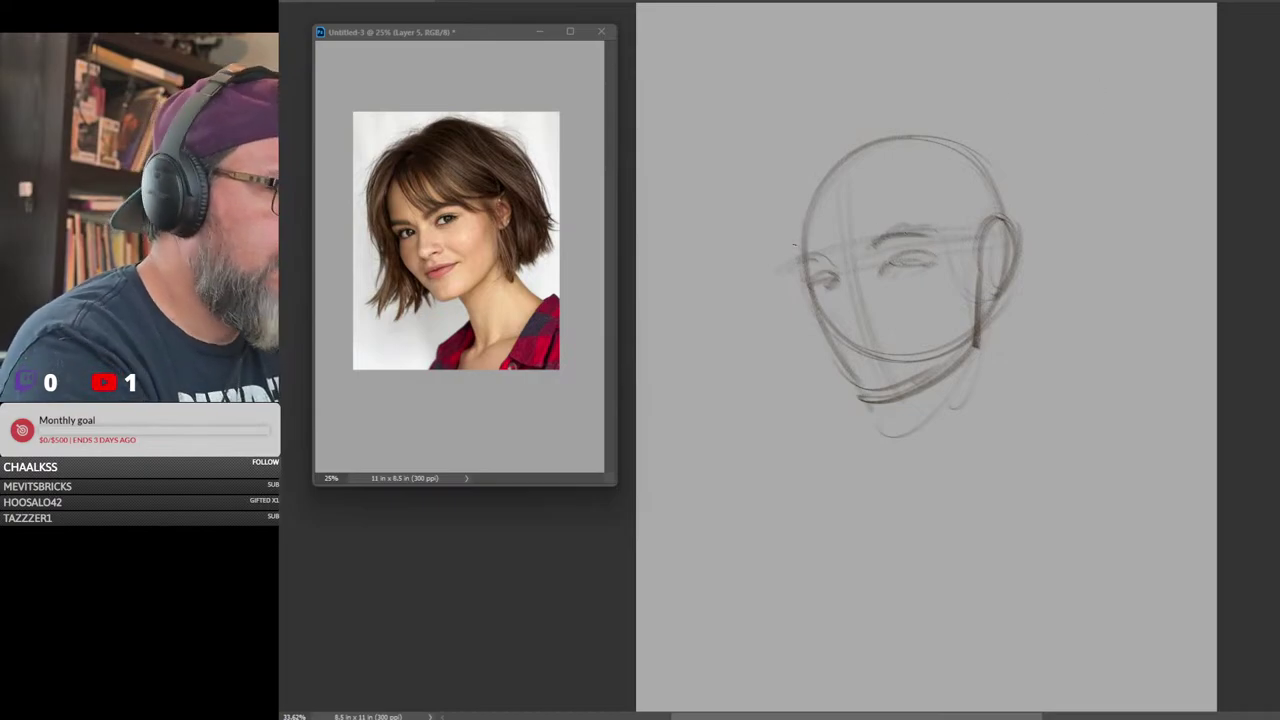
Reinforce the skull contour from the crown down the left side of the forehead
{"action": "left_click_drag", "start_coordinate": [864, 132], "coordinate": [798, 248]}
{"action": "left_click_drag", "start_coordinate": [822, 174], "coordinate": [796, 252]}
{"action": "left_click_drag", "start_coordinate": [820, 170], "coordinate": [910, 134]}
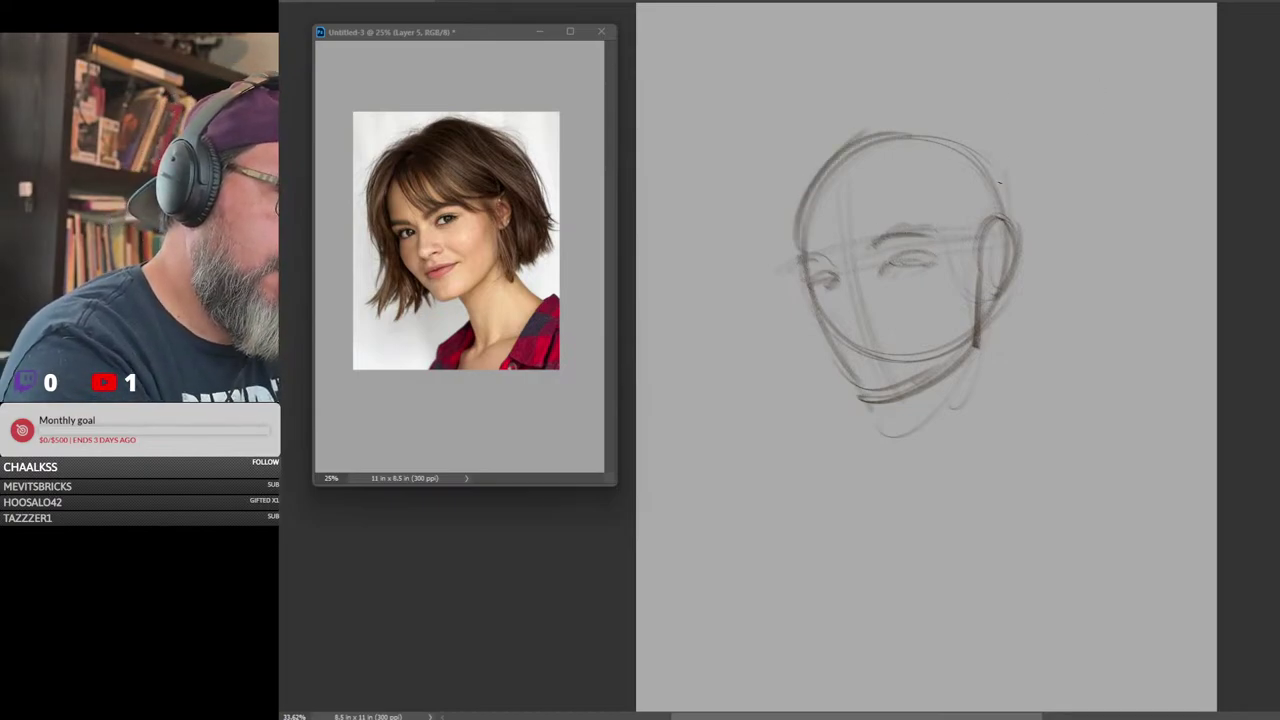
Draw the nose base and the smiling mouth, and darken the pupils of both eyes
{"action": "mouse_move", "coordinate": [872, 316]}
{"action": "left_mouse_down"}
{"action": "mouse_move", "coordinate": [848, 326]}
{"action": "mouse_move", "coordinate": [880, 318]}
{"action": "mouse_move", "coordinate": [906, 348]}
{"action": "mouse_move", "coordinate": [910, 329]}
{"action": "mouse_move", "coordinate": [846, 348]}
{"action": "mouse_move", "coordinate": [917, 321]}
{"action": "left_mouse_up"}
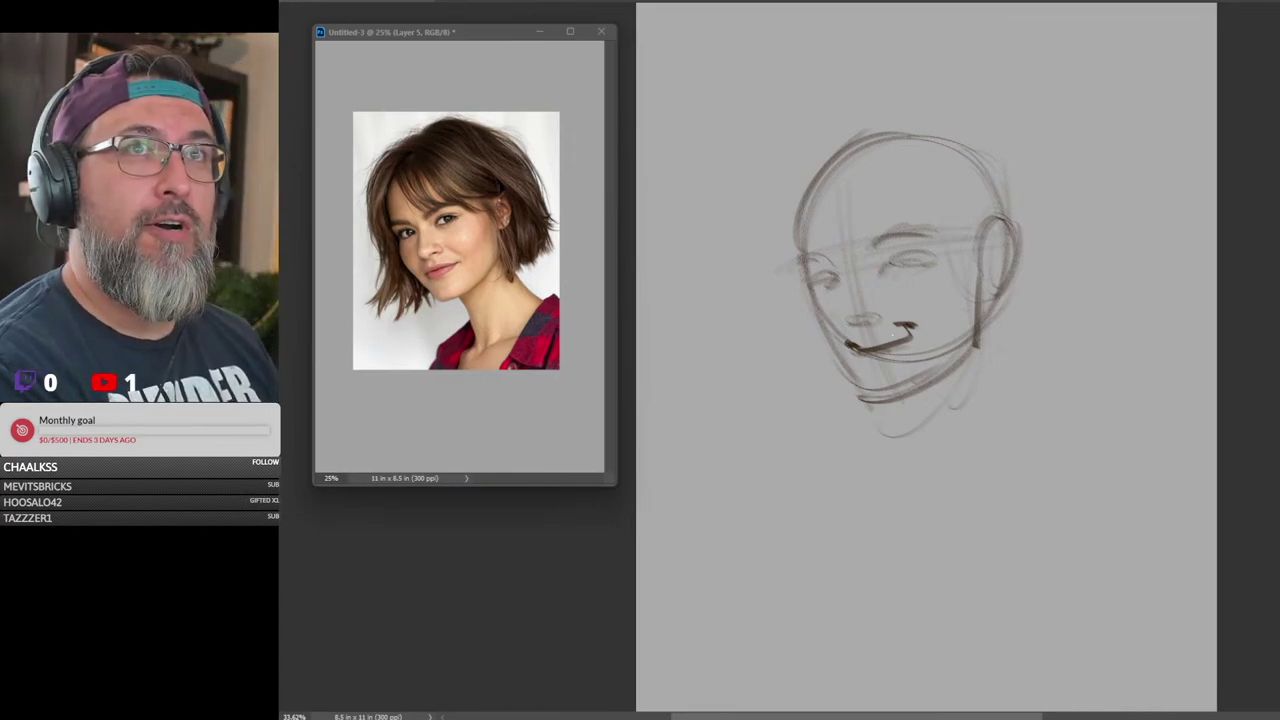
{"action": "left_click_drag", "start_coordinate": [908, 259], "coordinate": [913, 263]}
{"action": "left_click_drag", "start_coordinate": [827, 278], "coordinate": [830, 282]}
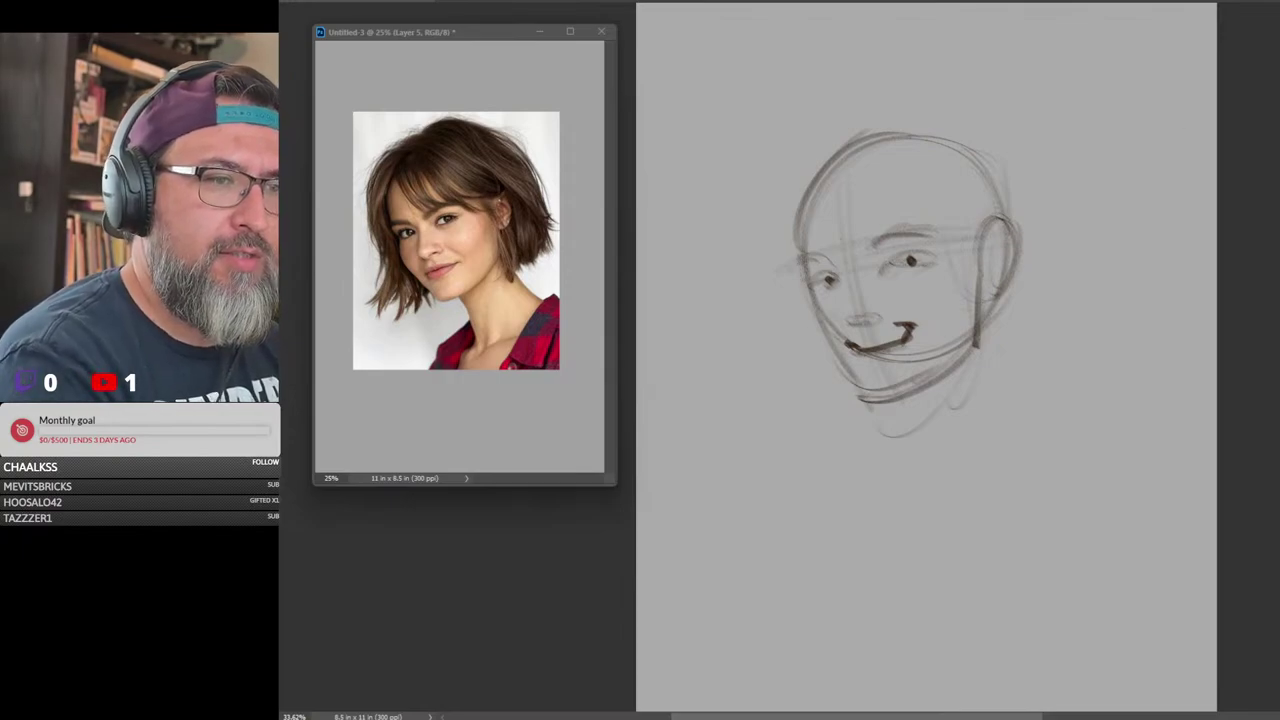
On a new layer over the reference photo, trace the fringe, parting and top hair sections in red
{"action": "left_click", "coordinate": [542, 423]}
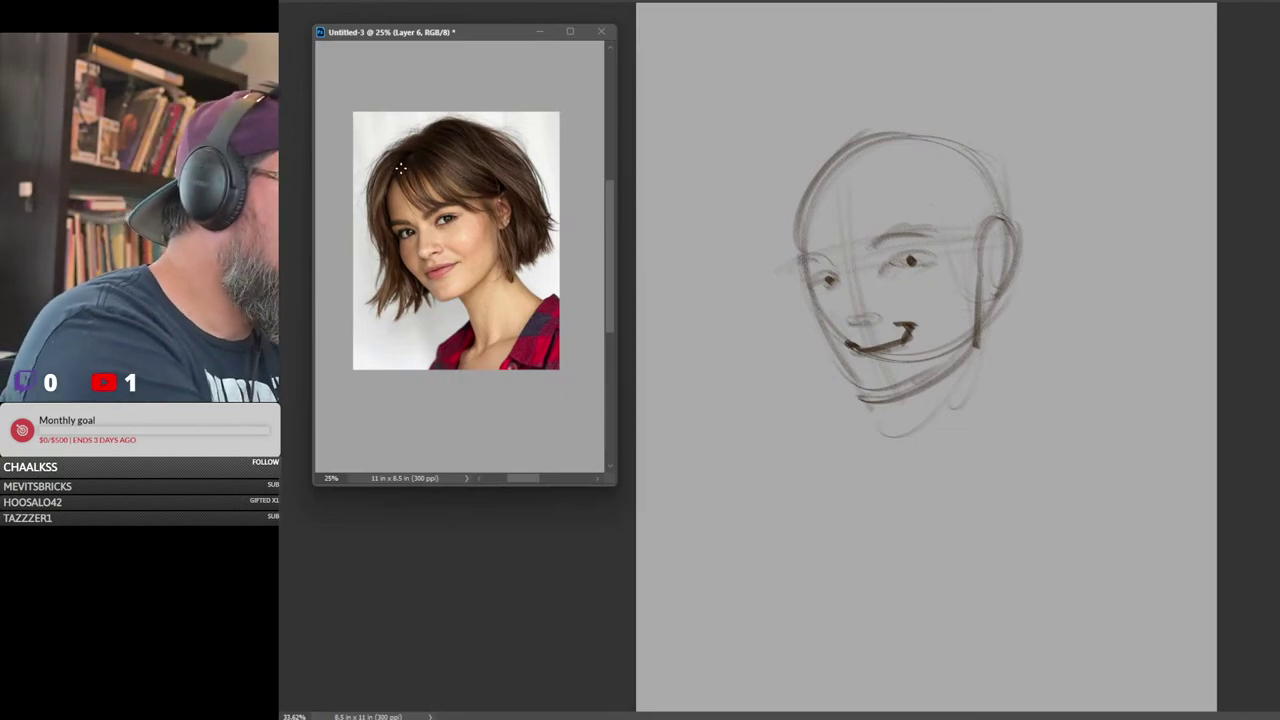
{"action": "left_click_drag", "start_coordinate": [397, 158], "coordinate": [418, 210]}
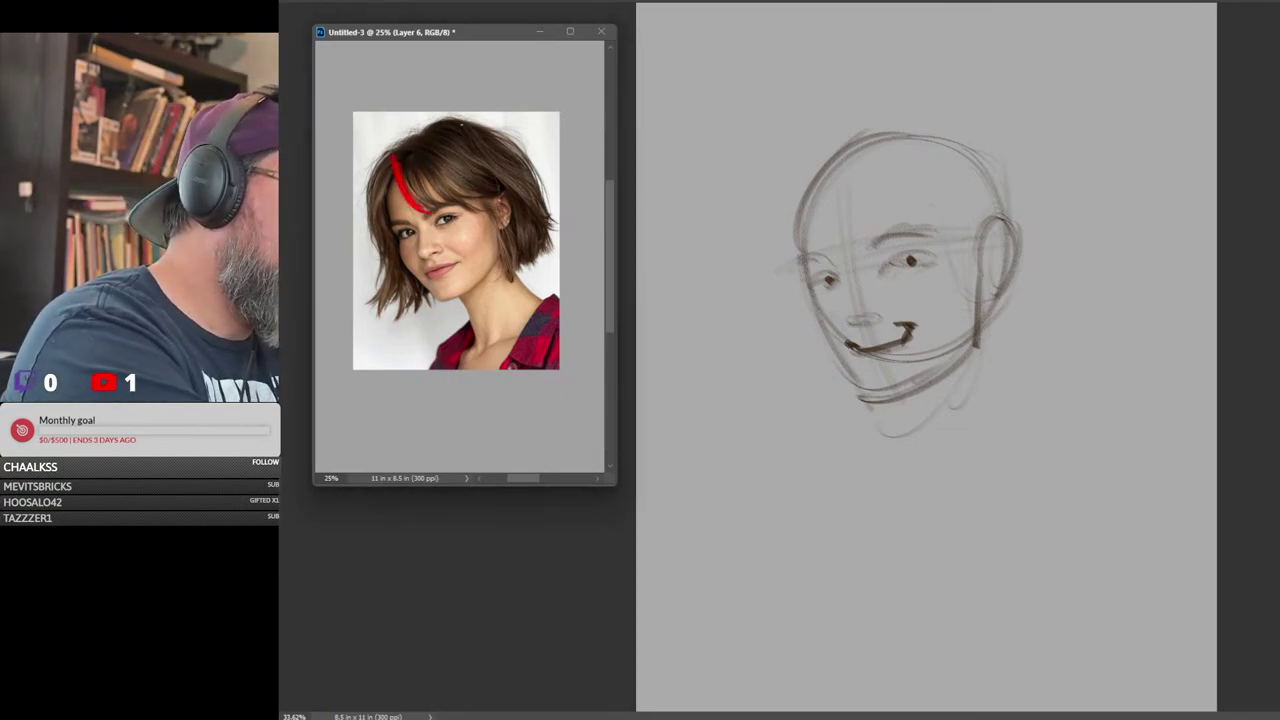
{"action": "mouse_move", "coordinate": [452, 124]}
{"action": "left_mouse_down"}
{"action": "mouse_move", "coordinate": [527, 163]}
{"action": "mouse_move", "coordinate": [538, 202]}
{"action": "left_mouse_up"}
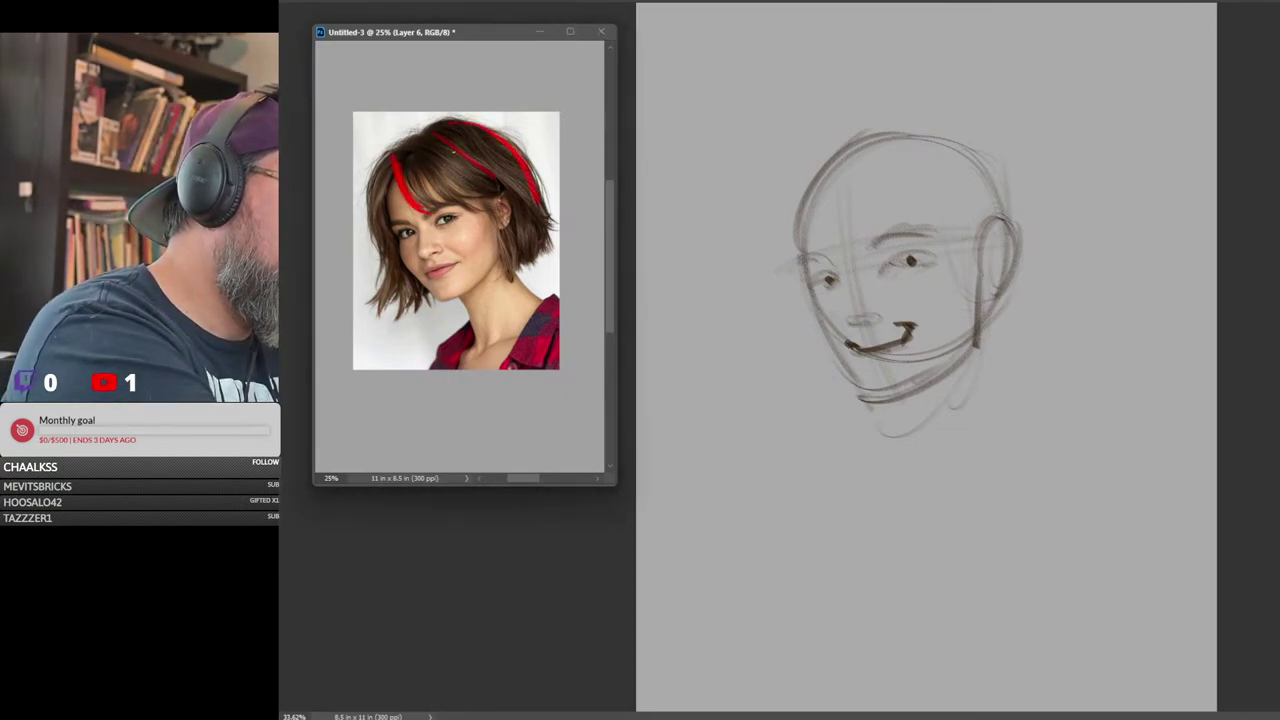
{"action": "mouse_move", "coordinate": [434, 133]}
{"action": "left_mouse_down"}
{"action": "mouse_move", "coordinate": [496, 178]}
{"action": "mouse_move", "coordinate": [472, 204]}
{"action": "mouse_move", "coordinate": [430, 212]}
{"action": "left_mouse_up"}
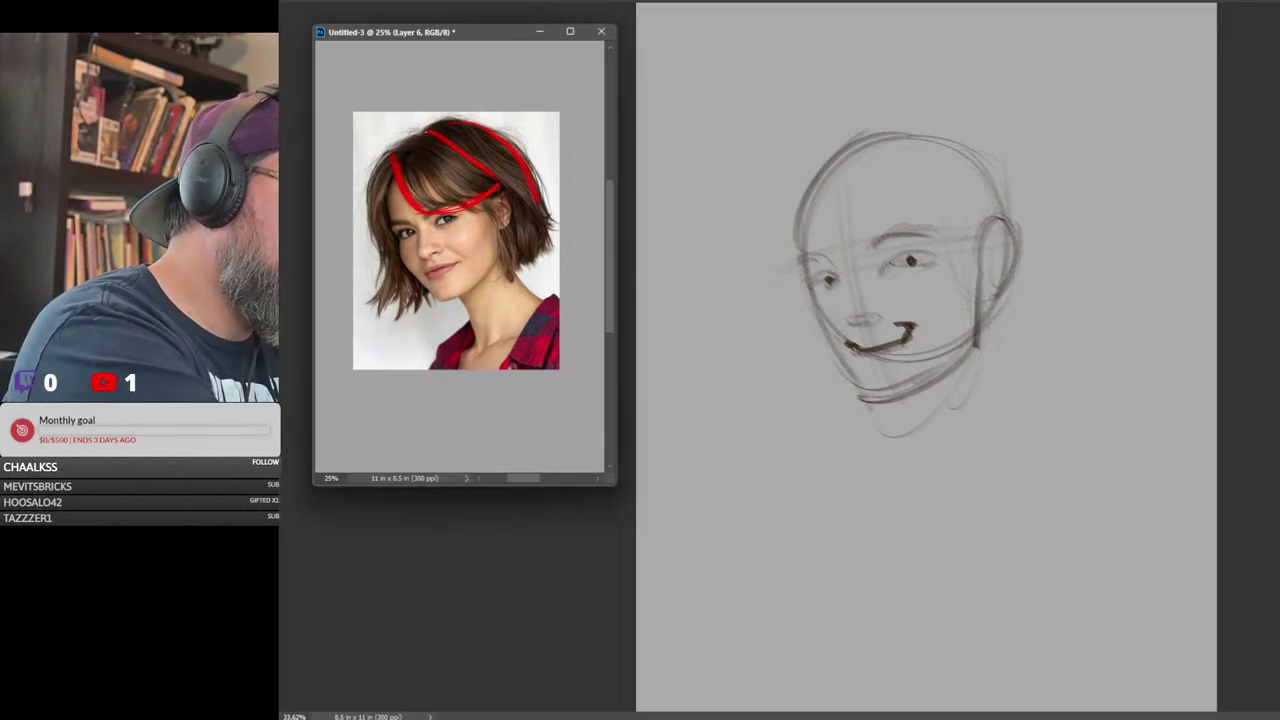
{"action": "left_click_drag", "start_coordinate": [432, 132], "coordinate": [396, 159]}
Trace the hair's side sections down to their tips in red on the reference photo, and clear the whole red tracing
{"action": "mouse_move", "coordinate": [485, 172]}
{"action": "left_mouse_down"}
{"action": "mouse_move", "coordinate": [548, 214]}
{"action": "mouse_move", "coordinate": [511, 268]}
{"action": "mouse_move", "coordinate": [553, 258]}
{"action": "left_mouse_up"}
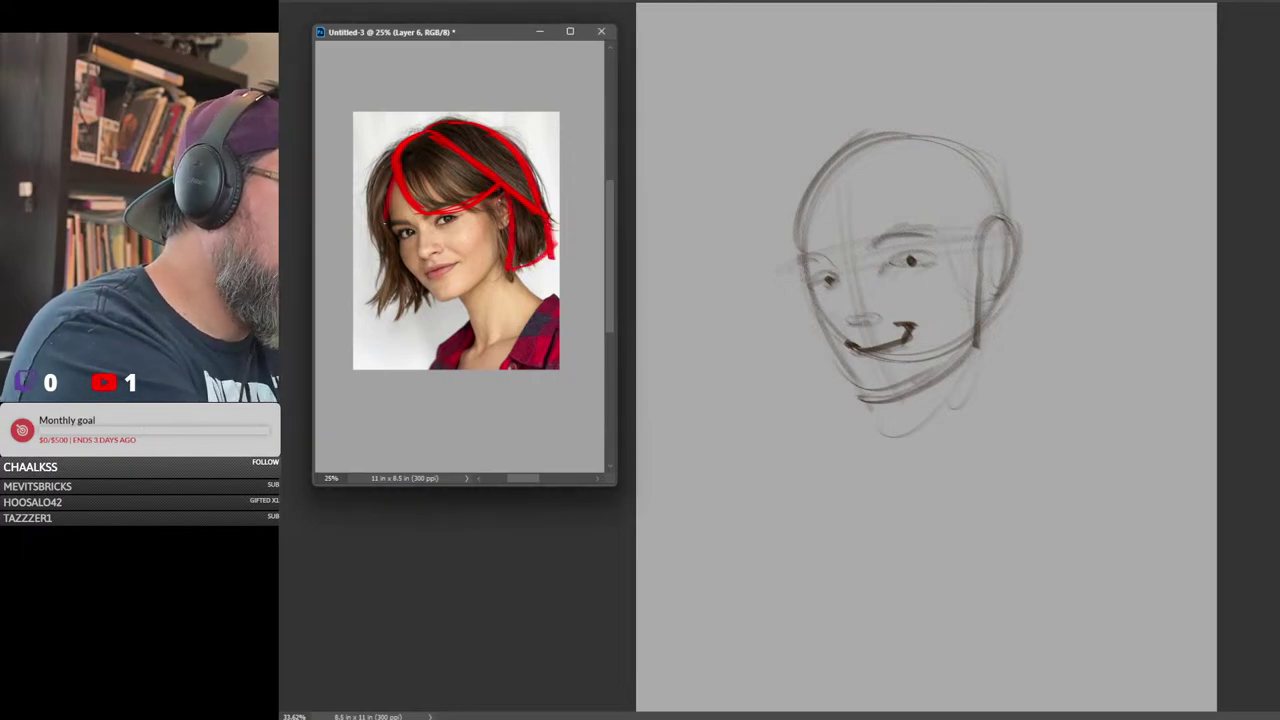
{"action": "left_click_drag", "start_coordinate": [394, 174], "coordinate": [372, 236]}
{"action": "mouse_move", "coordinate": [393, 151]}
{"action": "left_mouse_down"}
{"action": "mouse_move", "coordinate": [368, 232]}
{"action": "mouse_move", "coordinate": [385, 260]}
{"action": "mouse_move", "coordinate": [373, 308]}
{"action": "mouse_move", "coordinate": [438, 292]}
{"action": "mouse_move", "coordinate": [389, 220]}
{"action": "left_mouse_up"}
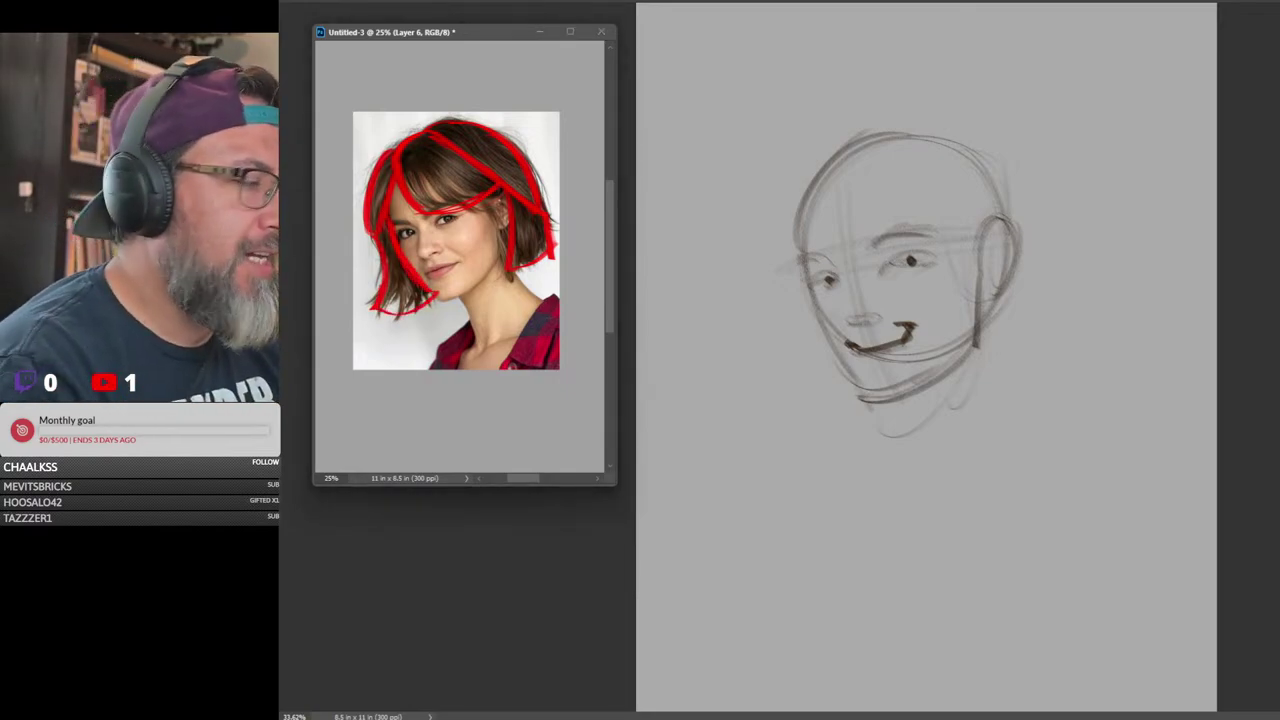
{"action": "key", "text": "Delete"}
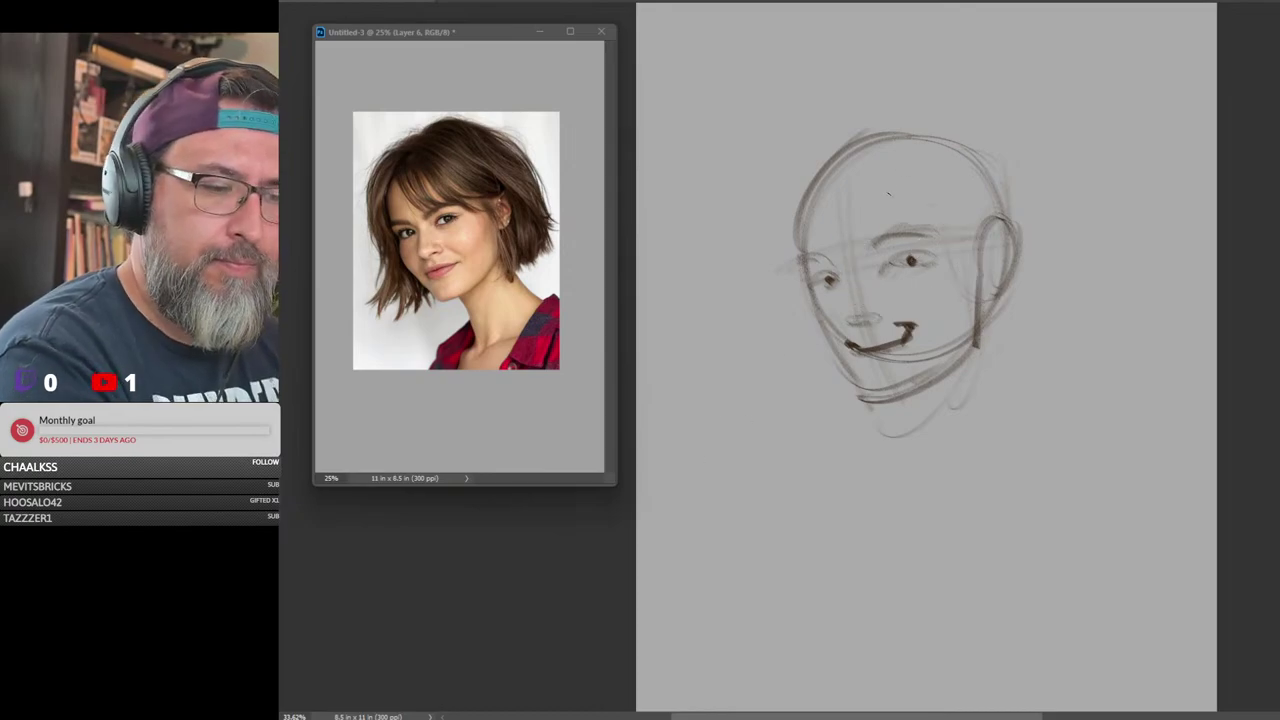
Block in the hair sweeping from the parting at the crown down over the left side of the forehead
{"action": "mouse_move", "coordinate": [930, 137]}
{"action": "left_mouse_down"}
{"action": "mouse_move", "coordinate": [908, 172]}
{"action": "mouse_move", "coordinate": [835, 205]}
{"action": "left_mouse_up"}
{"action": "left_click_drag", "start_coordinate": [890, 140], "coordinate": [830, 208]}
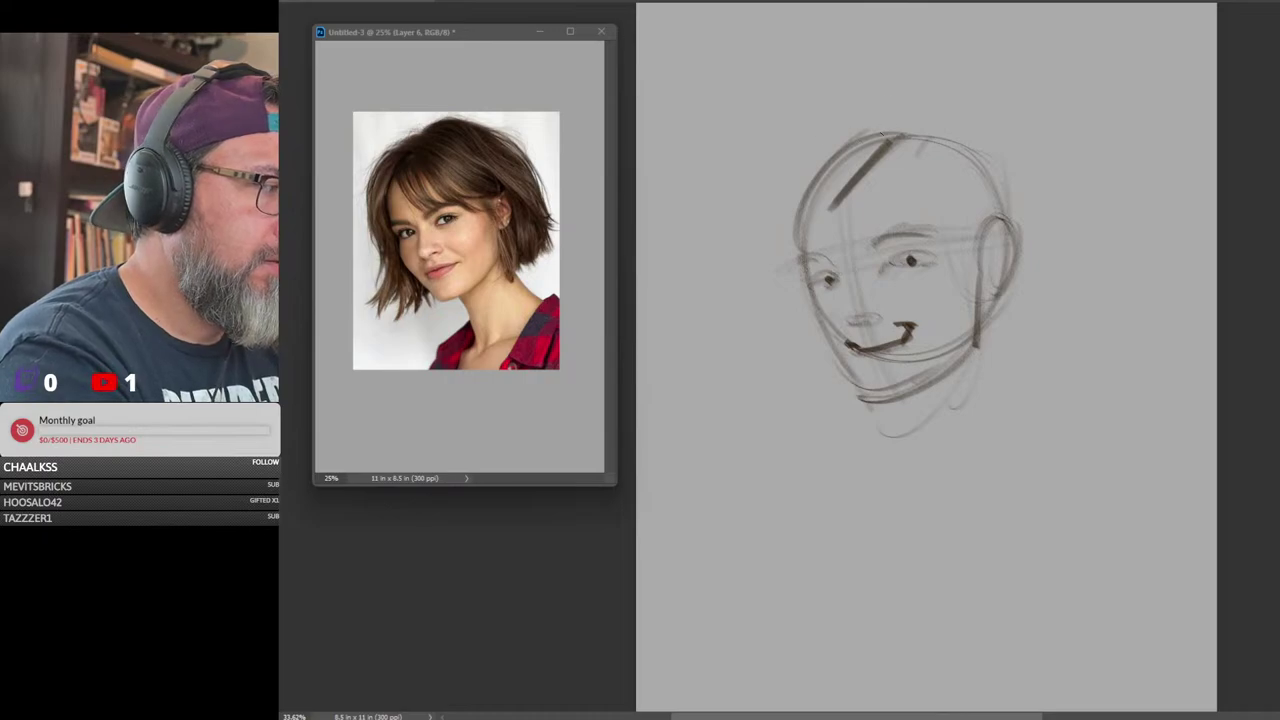
{"action": "mouse_move", "coordinate": [890, 130]}
{"action": "left_mouse_down"}
{"action": "mouse_move", "coordinate": [806, 180]}
{"action": "mouse_move", "coordinate": [785, 236]}
{"action": "left_mouse_up"}
{"action": "left_click_drag", "start_coordinate": [870, 146], "coordinate": [806, 250]}
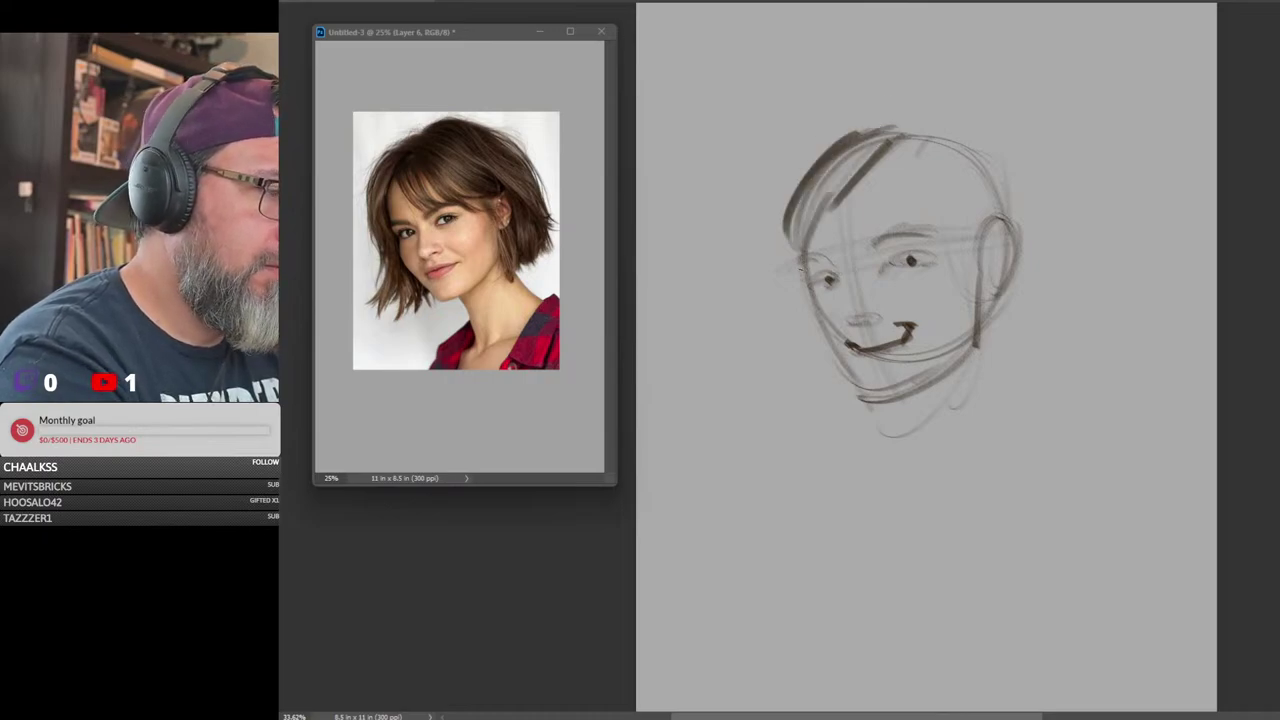
{"action": "mouse_move", "coordinate": [884, 122]}
{"action": "left_mouse_down"}
{"action": "mouse_move", "coordinate": [788, 186]}
{"action": "mouse_move", "coordinate": [768, 220]}
{"action": "left_mouse_up"}
Bring the left hair section down to a tapered point beside the left eye, and thicken its outer contour
{"action": "mouse_move", "coordinate": [806, 152]}
{"action": "left_mouse_down"}
{"action": "mouse_move", "coordinate": [754, 238]}
{"action": "mouse_move", "coordinate": [796, 332]}
{"action": "left_mouse_up"}
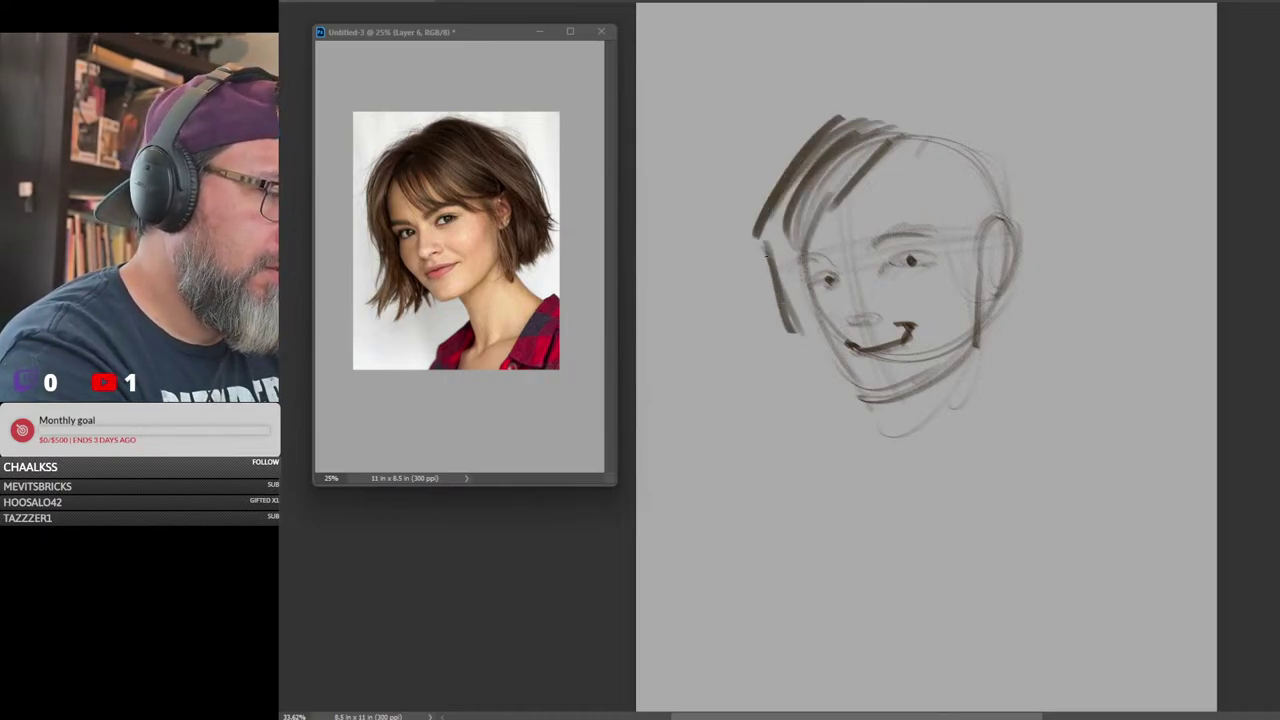
{"action": "left_click_drag", "start_coordinate": [768, 252], "coordinate": [802, 318]}
{"action": "left_click_drag", "start_coordinate": [808, 194], "coordinate": [790, 322]}
{"action": "left_click_drag", "start_coordinate": [876, 148], "coordinate": [784, 322]}
{"action": "left_click_drag", "start_coordinate": [895, 118], "coordinate": [806, 150]}
{"action": "left_click_drag", "start_coordinate": [798, 170], "coordinate": [756, 268]}
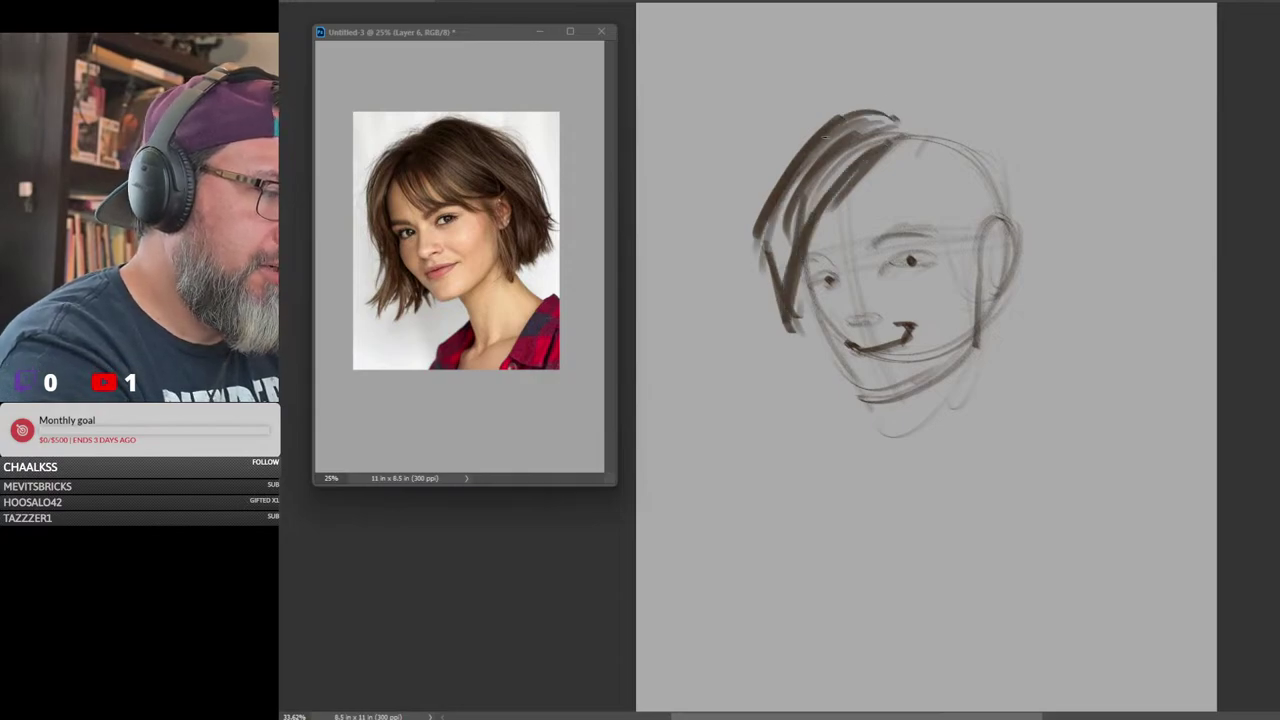
Draw the fringe as a shape curving across the forehead from the parting to the top of the ear
{"action": "mouse_move", "coordinate": [852, 186]}
{"action": "left_mouse_down"}
{"action": "mouse_move", "coordinate": [896, 228]}
{"action": "mouse_move", "coordinate": [968, 230]}
{"action": "mouse_move", "coordinate": [984, 248]}
{"action": "left_mouse_up"}
{"action": "left_click_drag", "start_coordinate": [876, 226], "coordinate": [978, 258]}
{"action": "mouse_move", "coordinate": [920, 108]}
{"action": "left_mouse_down"}
{"action": "mouse_move", "coordinate": [858, 140]}
{"action": "mouse_move", "coordinate": [966, 106]}
{"action": "mouse_move", "coordinate": [1012, 142]}
{"action": "mouse_move", "coordinate": [990, 196]}
{"action": "mouse_move", "coordinate": [1006, 222]}
{"action": "left_mouse_up"}
{"action": "mouse_move", "coordinate": [900, 216]}
{"action": "left_mouse_down"}
{"action": "mouse_move", "coordinate": [977, 232]}
{"action": "mouse_move", "coordinate": [937, 243]}
{"action": "mouse_move", "coordinate": [1008, 222]}
{"action": "left_mouse_up"}
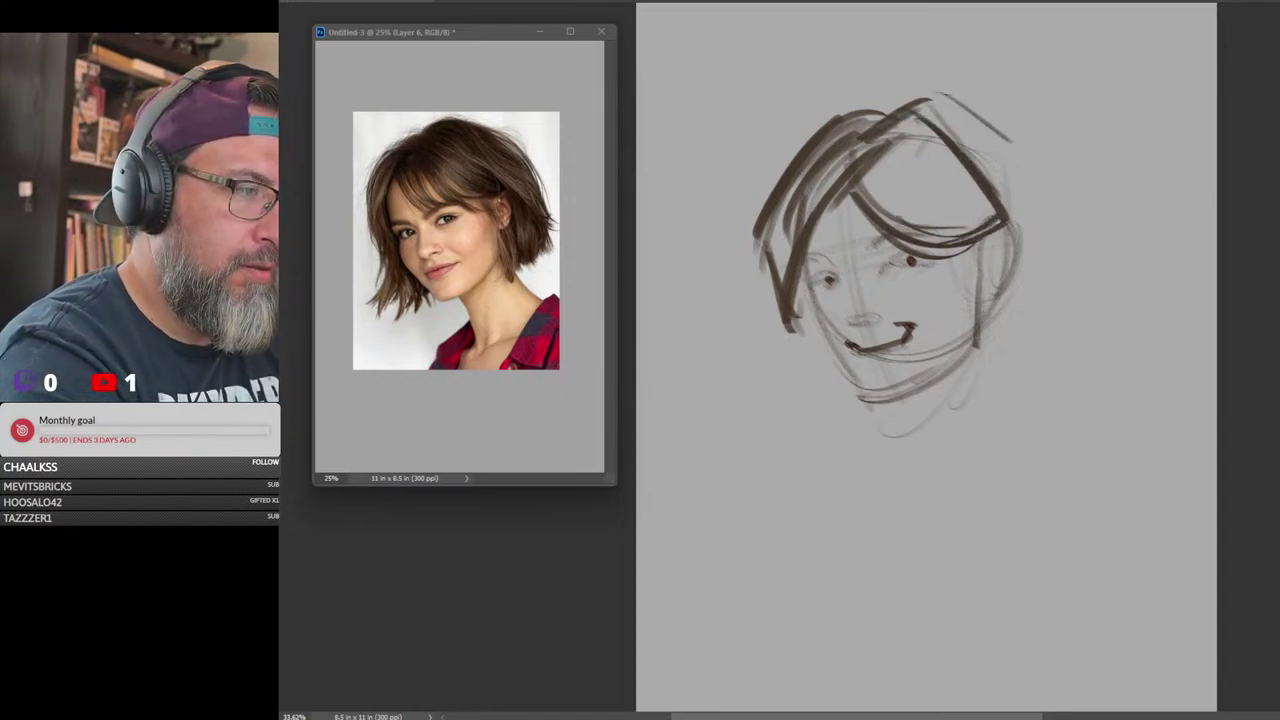
Draw the hair's outer contour from the crown down the right side, and the hanging section behind the ear with its slanted lower edge
{"action": "left_click_drag", "start_coordinate": [926, 84], "coordinate": [1078, 272]}
{"action": "left_click_drag", "start_coordinate": [950, 108], "coordinate": [1062, 318]}
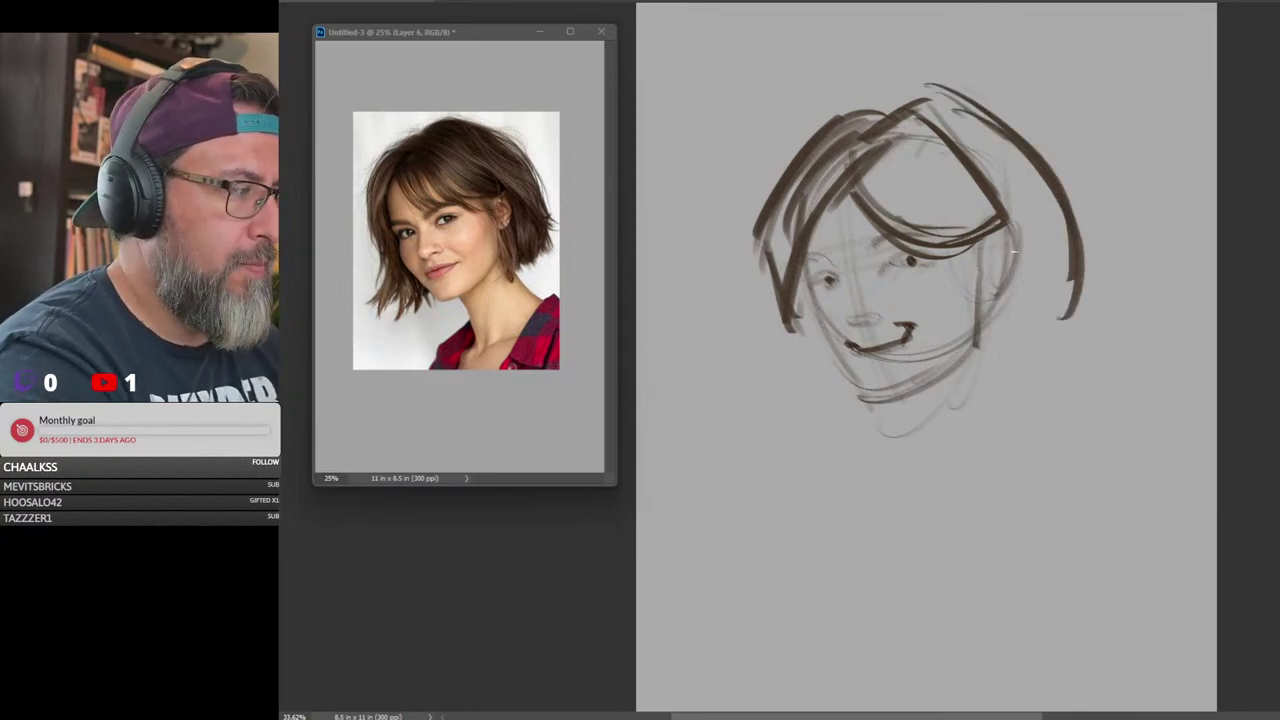
{"action": "mouse_move", "coordinate": [1006, 222]}
{"action": "left_mouse_down"}
{"action": "mouse_move", "coordinate": [1065, 338]}
{"action": "mouse_move", "coordinate": [982, 422]}
{"action": "left_mouse_up"}
{"action": "left_click_drag", "start_coordinate": [976, 320], "coordinate": [988, 414]}
{"action": "left_click_drag", "start_coordinate": [1066, 346], "coordinate": [984, 412]}
{"action": "left_click_drag", "start_coordinate": [1024, 256], "coordinate": [1058, 346]}
{"action": "mouse_move", "coordinate": [1022, 248]}
{"action": "left_mouse_down"}
{"action": "mouse_move", "coordinate": [970, 322]}
{"action": "mouse_move", "coordinate": [976, 384]}
{"action": "left_mouse_up"}
Draw the left lower lock flaring outward with its hem running back to the chin, and strengthen the parting line at the crown
{"action": "mouse_move", "coordinate": [790, 322]}
{"action": "left_mouse_down"}
{"action": "mouse_move", "coordinate": [752, 418]}
{"action": "mouse_move", "coordinate": [728, 434]}
{"action": "left_mouse_up"}
{"action": "left_click_drag", "start_coordinate": [730, 432], "coordinate": [848, 430]}
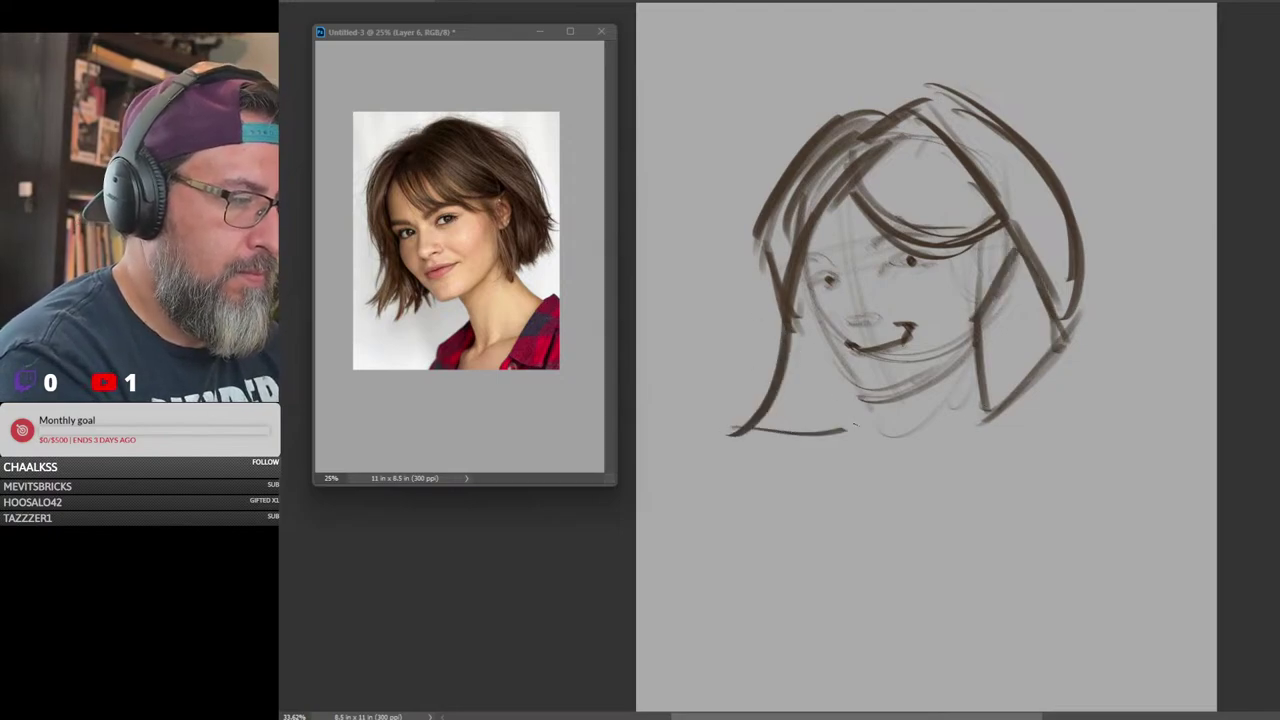
{"action": "left_click_drag", "start_coordinate": [866, 380], "coordinate": [852, 428]}
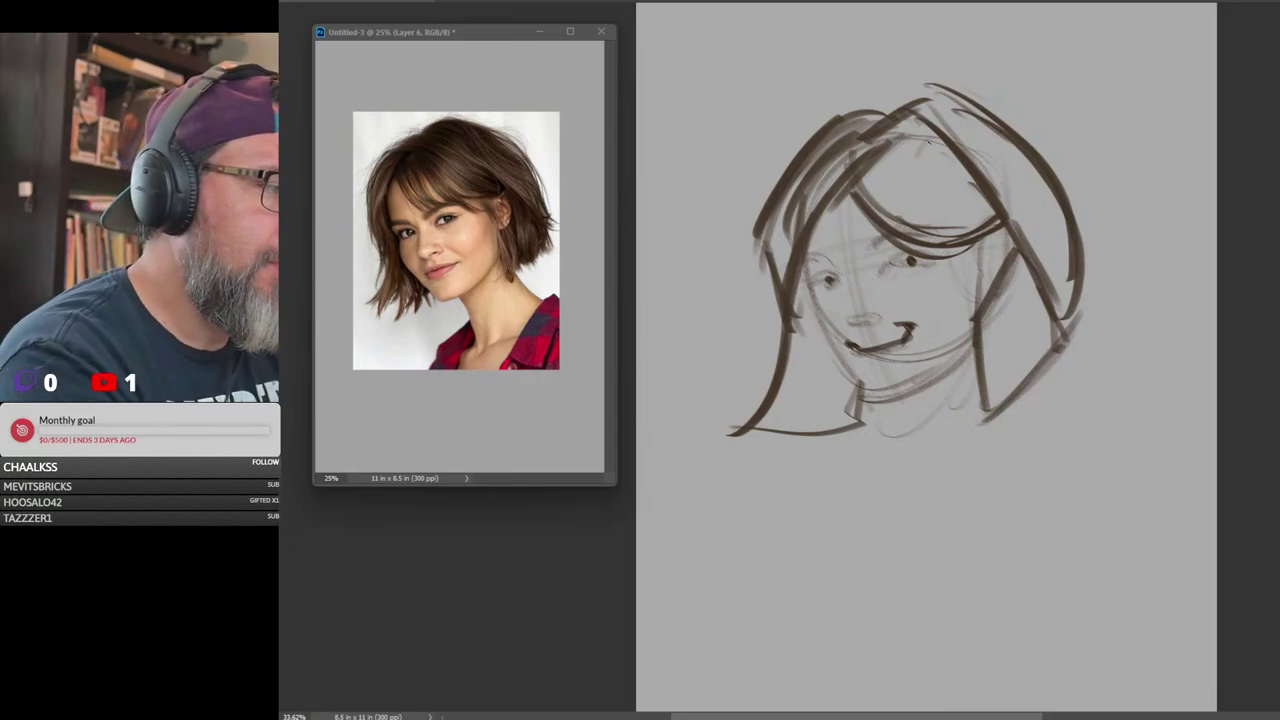
{"action": "left_click_drag", "start_coordinate": [930, 92], "coordinate": [830, 174]}
{"action": "left_click_drag", "start_coordinate": [934, 89], "coordinate": [814, 186]}
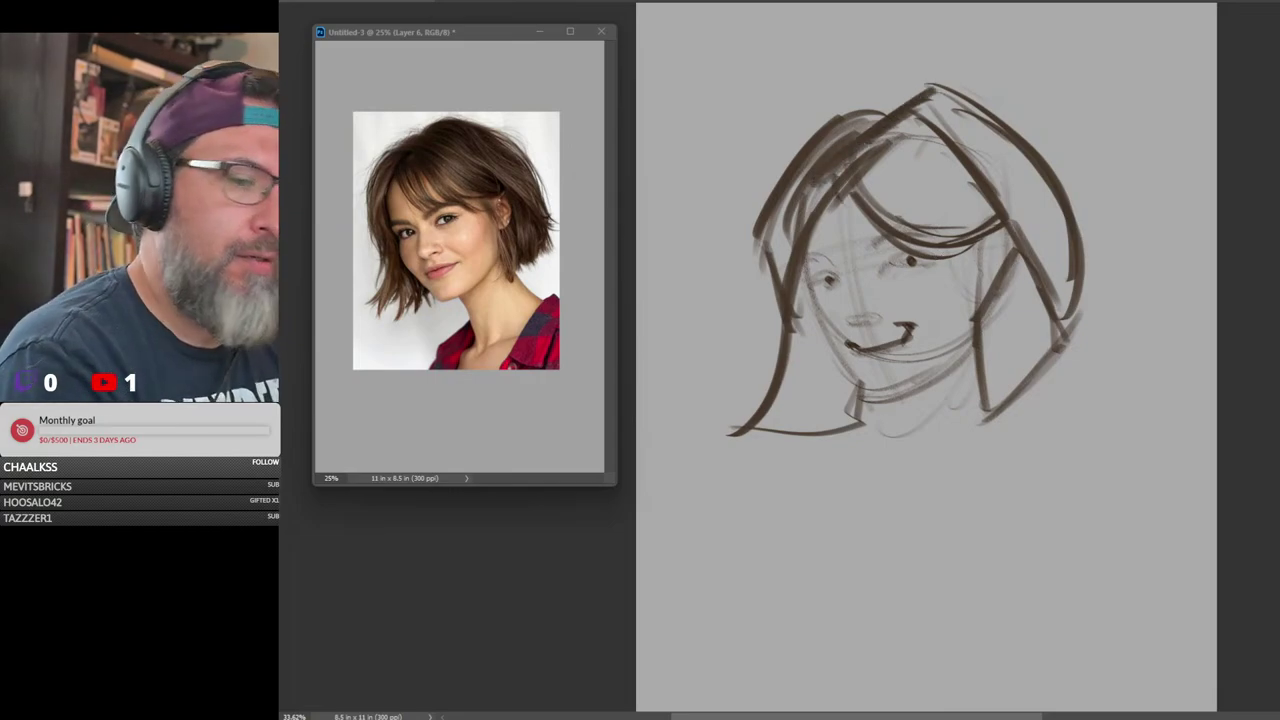
Lower the rough sketch to 50% opacity and draw a cleaner, darker outer hair contour from the crown down the left side
{"action": "key", "text": "5"}
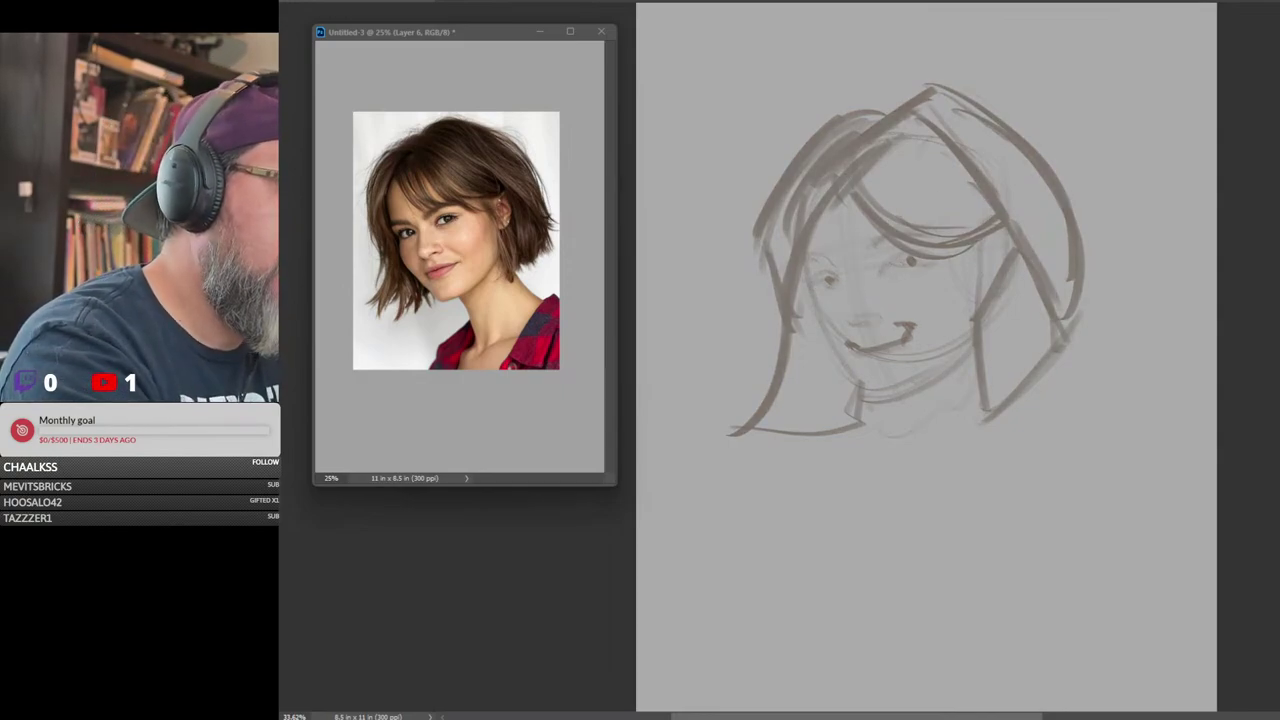
{"action": "left_click_drag", "start_coordinate": [882, 118], "coordinate": [832, 158]}
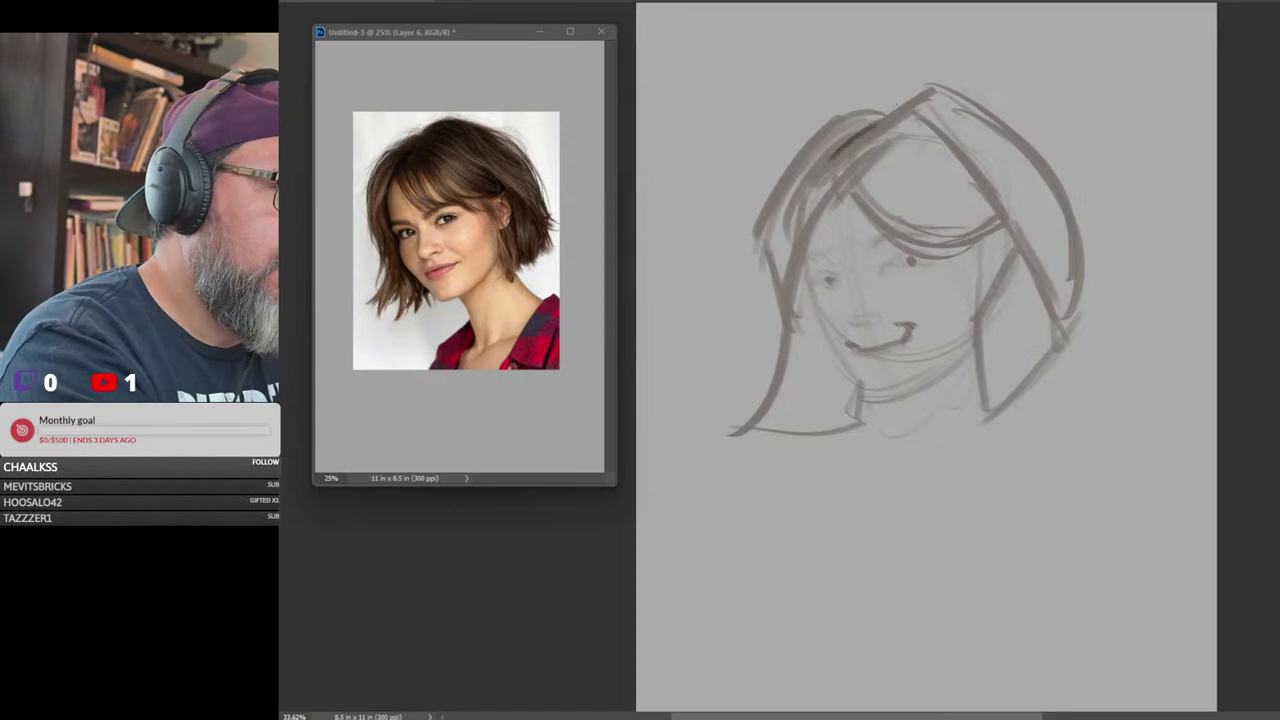
{"action": "mouse_move", "coordinate": [886, 112]}
{"action": "left_mouse_down"}
{"action": "mouse_move", "coordinate": [856, 108]}
{"action": "mouse_move", "coordinate": [776, 184]}
{"action": "left_mouse_up"}
{"action": "left_click_drag", "start_coordinate": [856, 110], "coordinate": [756, 237]}
{"action": "left_click_drag", "start_coordinate": [792, 154], "coordinate": [762, 218]}
{"action": "mouse_move", "coordinate": [856, 108]}
{"action": "left_mouse_down"}
{"action": "mouse_move", "coordinate": [786, 170]}
{"action": "mouse_move", "coordinate": [754, 258]}
{"action": "left_mouse_up"}
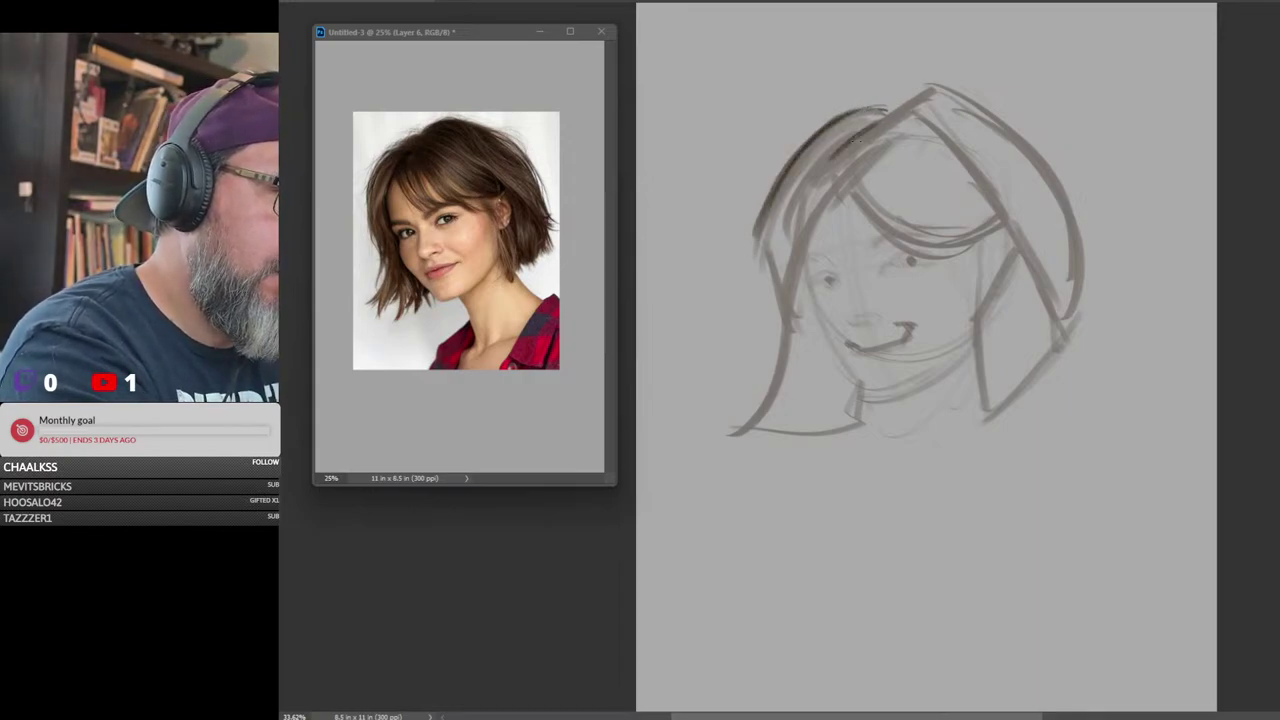
Draw darker strands down the left side section from the parting past the temple, and extend the outer edge to the flared lower tip
{"action": "mouse_move", "coordinate": [842, 154]}
{"action": "left_mouse_down"}
{"action": "mouse_move", "coordinate": [800, 242]}
{"action": "mouse_move", "coordinate": [798, 308]}
{"action": "left_mouse_up"}
{"action": "left_click_drag", "start_coordinate": [826, 184], "coordinate": [774, 280]}
{"action": "mouse_move", "coordinate": [804, 224]}
{"action": "left_mouse_down"}
{"action": "mouse_move", "coordinate": [774, 304]}
{"action": "mouse_move", "coordinate": [778, 332]}
{"action": "left_mouse_up"}
{"action": "left_click_drag", "start_coordinate": [757, 228], "coordinate": [781, 330]}
{"action": "left_click_drag", "start_coordinate": [828, 162], "coordinate": [893, 106]}
{"action": "left_click_drag", "start_coordinate": [788, 274], "coordinate": [764, 414]}
{"action": "left_click_drag", "start_coordinate": [786, 298], "coordinate": [740, 428]}
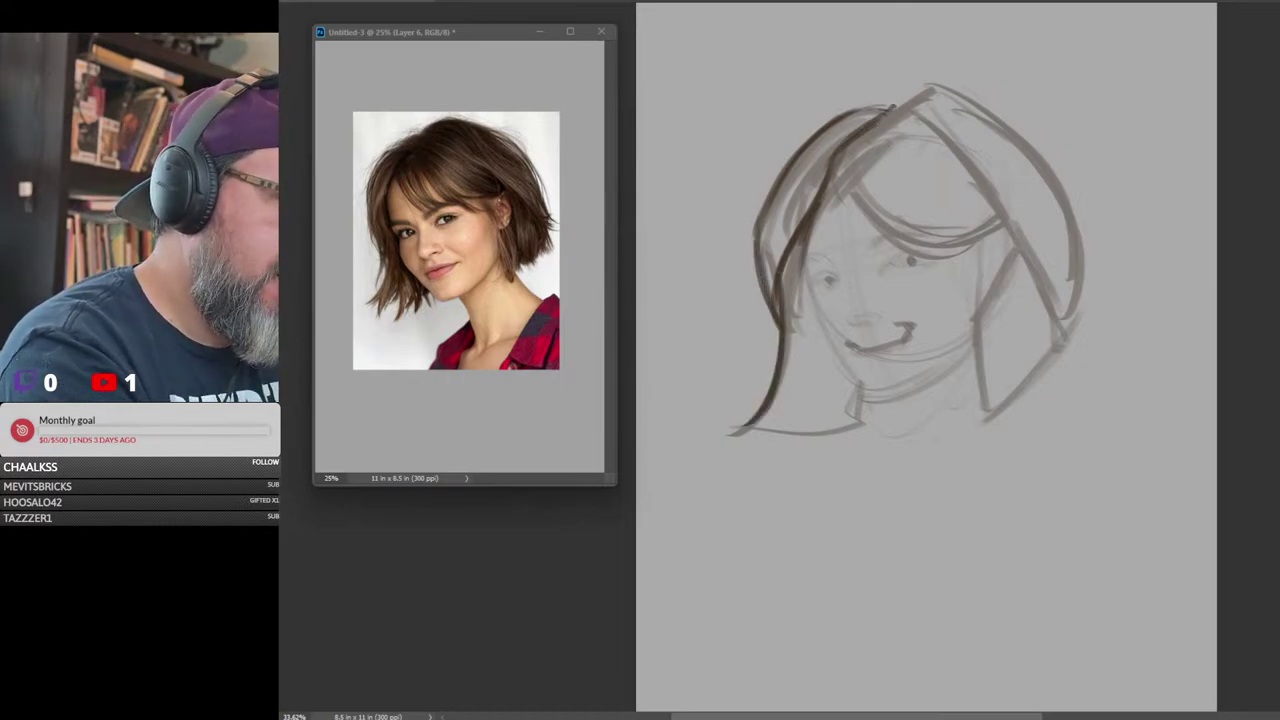
Draw the flared strand ends of the left lower lock and its inner edge running down along the cheek to the jaw
{"action": "mouse_move", "coordinate": [822, 344]}
{"action": "left_mouse_down"}
{"action": "mouse_move", "coordinate": [744, 446]}
{"action": "mouse_move", "coordinate": [726, 436]}
{"action": "left_mouse_up"}
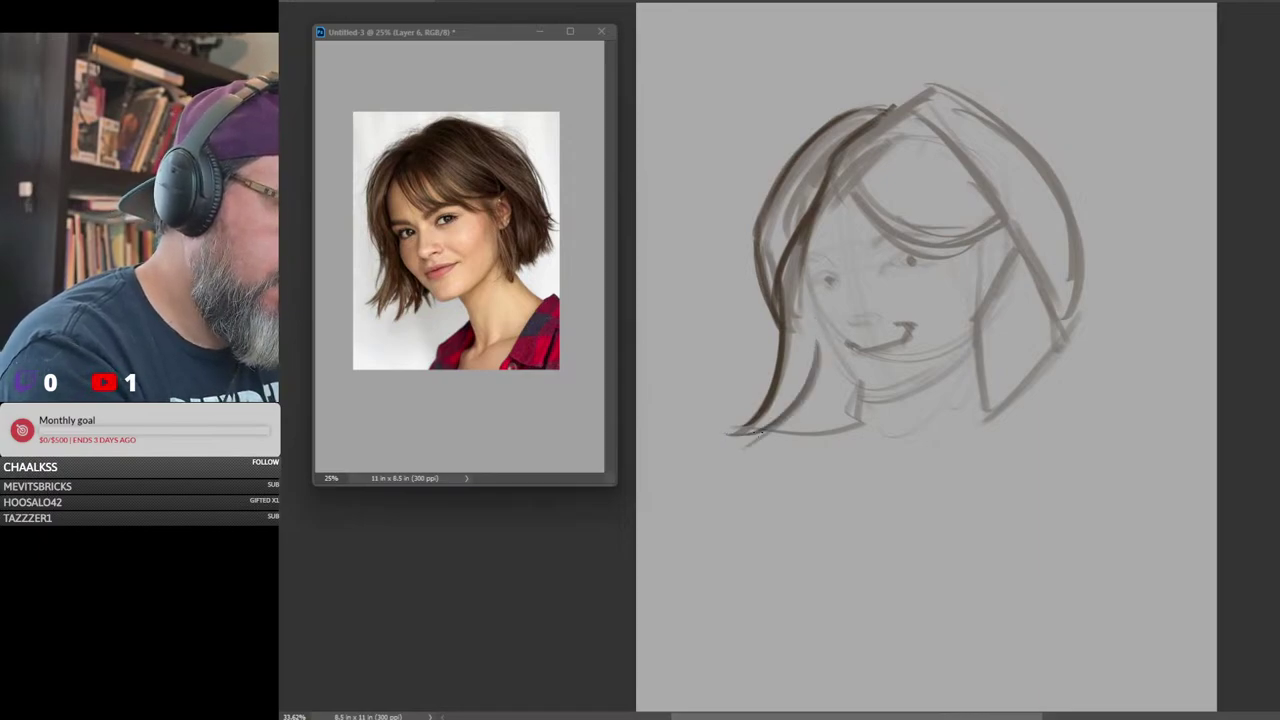
{"action": "left_click_drag", "start_coordinate": [824, 316], "coordinate": [770, 428]}
{"action": "mouse_move", "coordinate": [810, 386]}
{"action": "left_mouse_down"}
{"action": "mouse_move", "coordinate": [782, 450]}
{"action": "mouse_move", "coordinate": [804, 448]}
{"action": "left_mouse_up"}
{"action": "left_click_drag", "start_coordinate": [858, 406], "coordinate": [836, 442]}
{"action": "left_click_drag", "start_coordinate": [802, 272], "coordinate": [876, 412]}
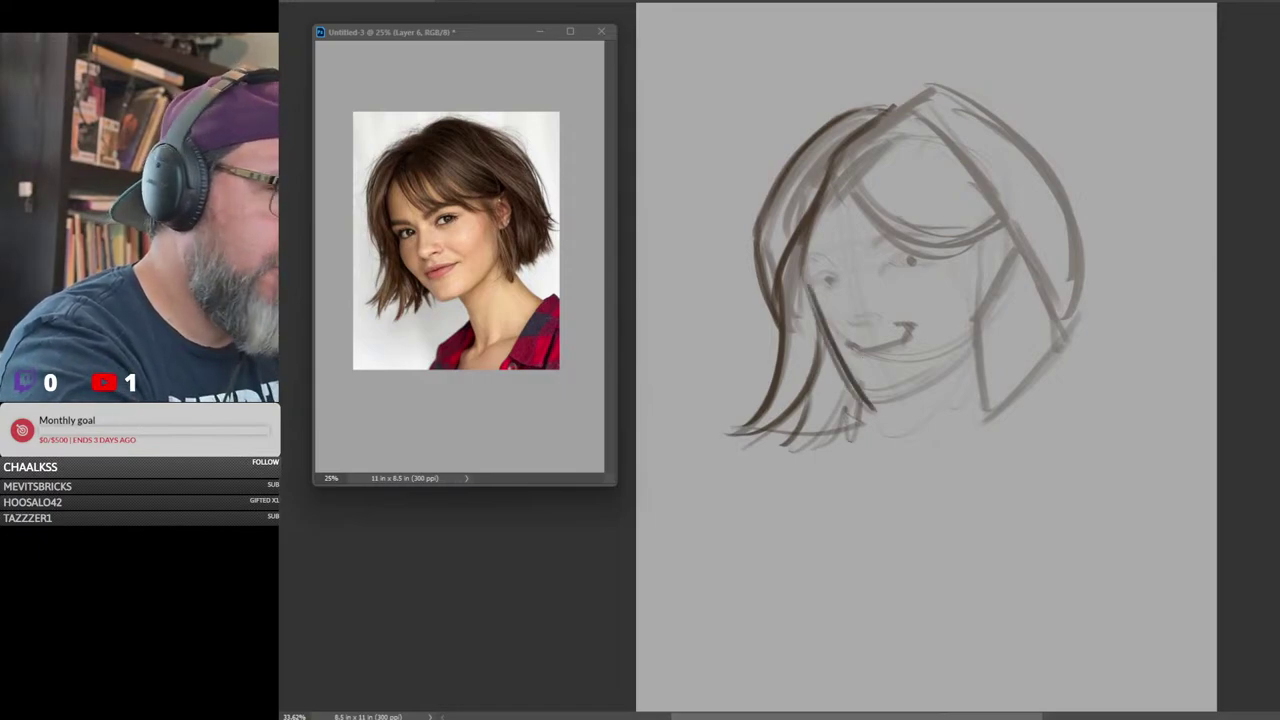
Draw the front fringe strands as dark curves sweeping from the parting down across the forehead toward the brow
{"action": "mouse_move", "coordinate": [838, 174]}
{"action": "left_mouse_down"}
{"action": "mouse_move", "coordinate": [854, 220]}
{"action": "mouse_move", "coordinate": [882, 244]}
{"action": "left_mouse_up"}
{"action": "mouse_move", "coordinate": [836, 176]}
{"action": "left_mouse_down"}
{"action": "mouse_move", "coordinate": [868, 240]}
{"action": "mouse_move", "coordinate": [938, 262]}
{"action": "left_mouse_up"}
{"action": "left_click_drag", "start_coordinate": [856, 218], "coordinate": [898, 250]}
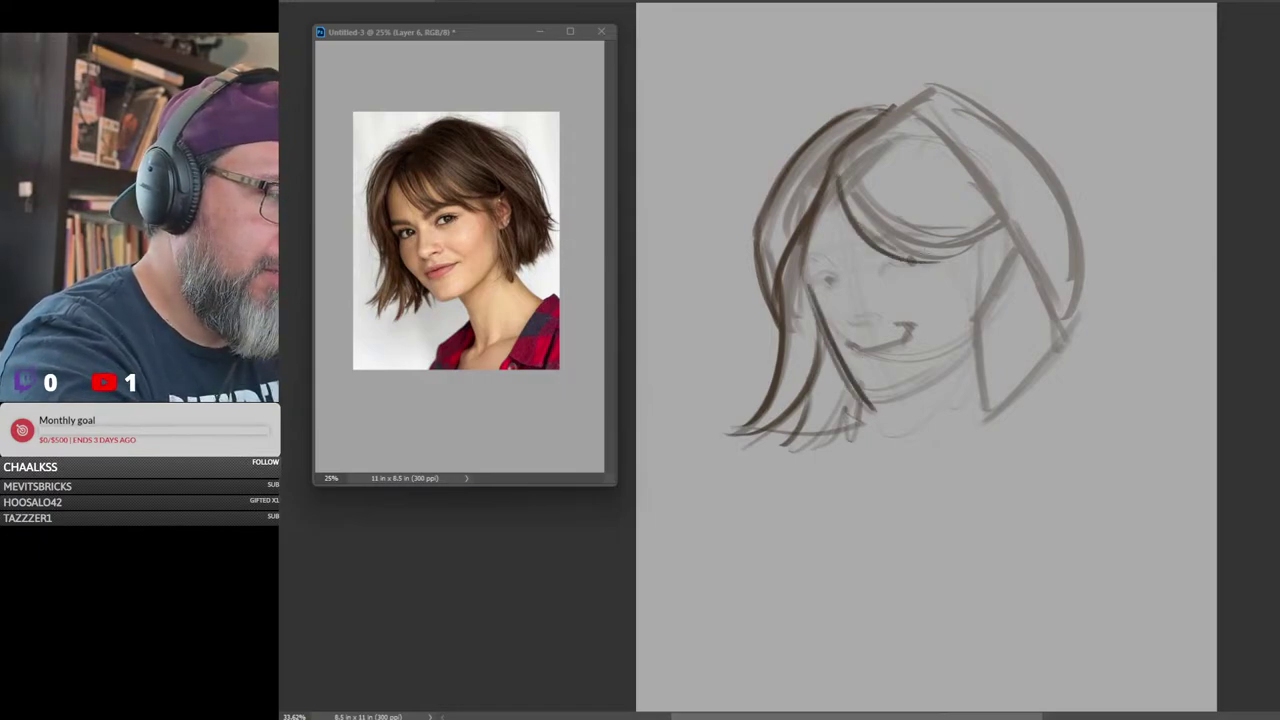
{"action": "left_click_drag", "start_coordinate": [876, 156], "coordinate": [900, 248]}
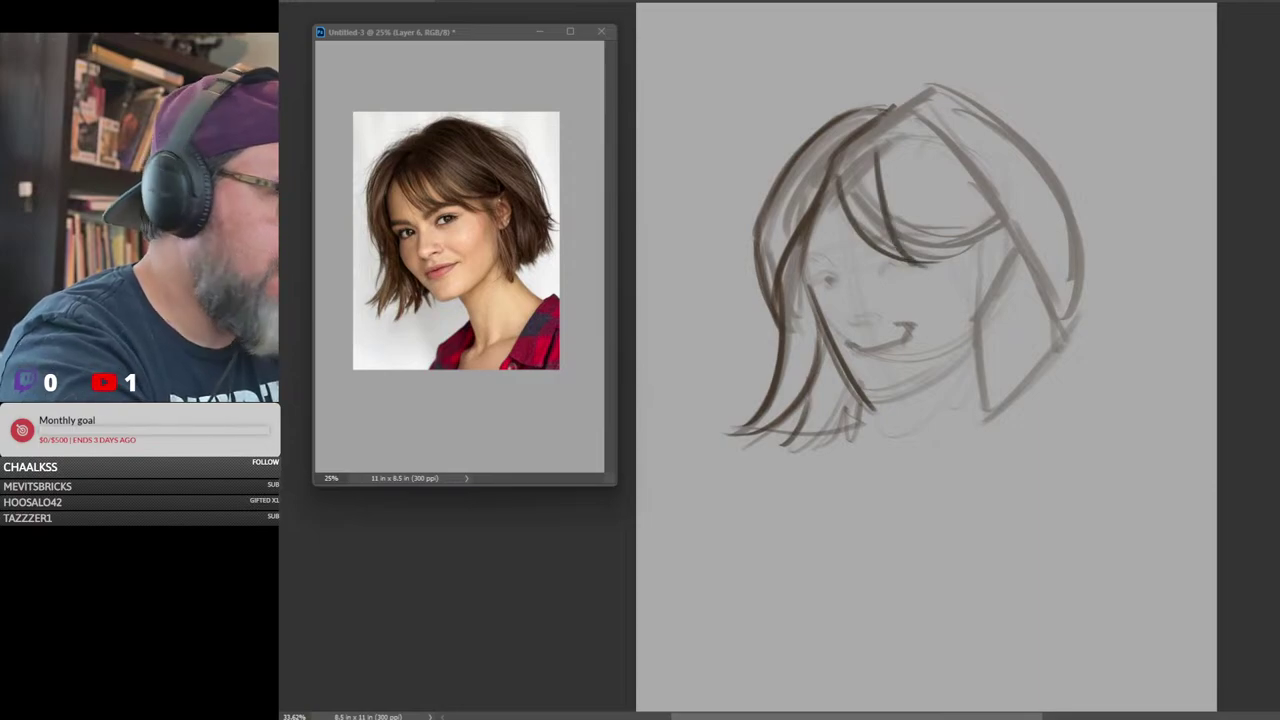
{"action": "left_click_drag", "start_coordinate": [878, 168], "coordinate": [968, 261]}
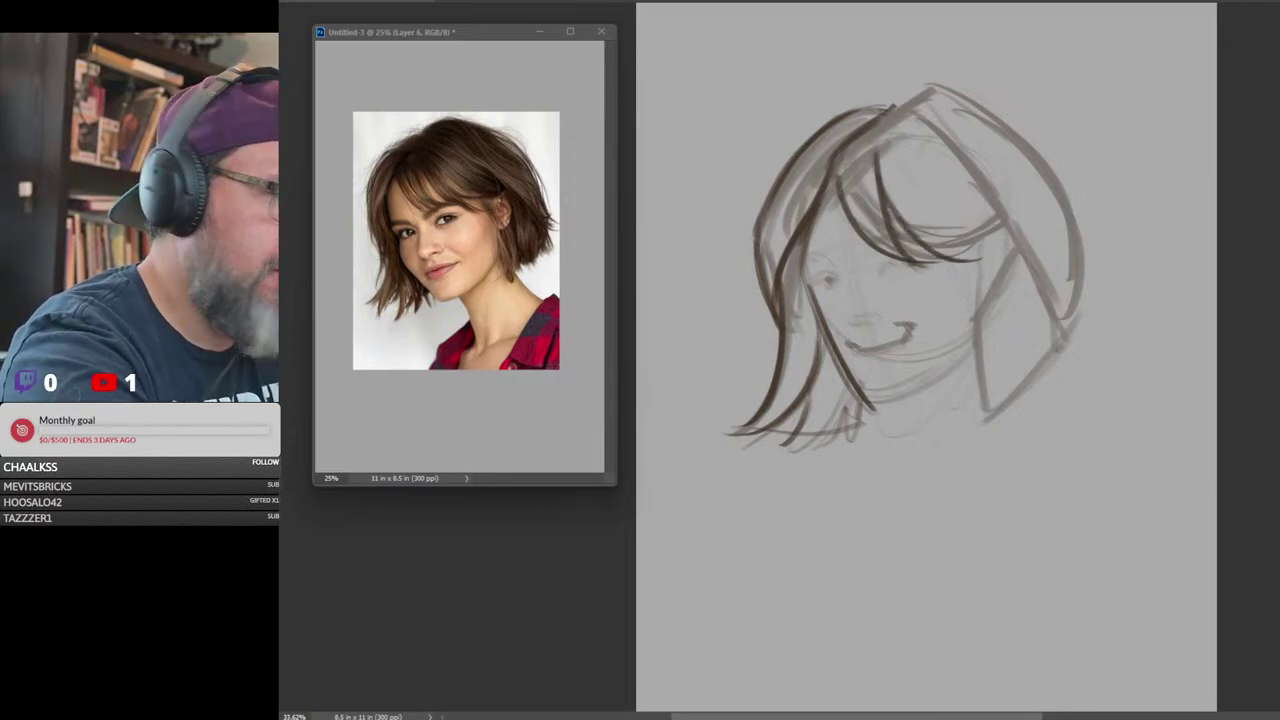
Add longer fringe strands arcing from the parting over the forehead to the top of the ear, and define the fringe's lower edge
{"action": "left_click_drag", "start_coordinate": [866, 144], "coordinate": [964, 228]}
{"action": "left_click_drag", "start_coordinate": [926, 174], "coordinate": [974, 268]}
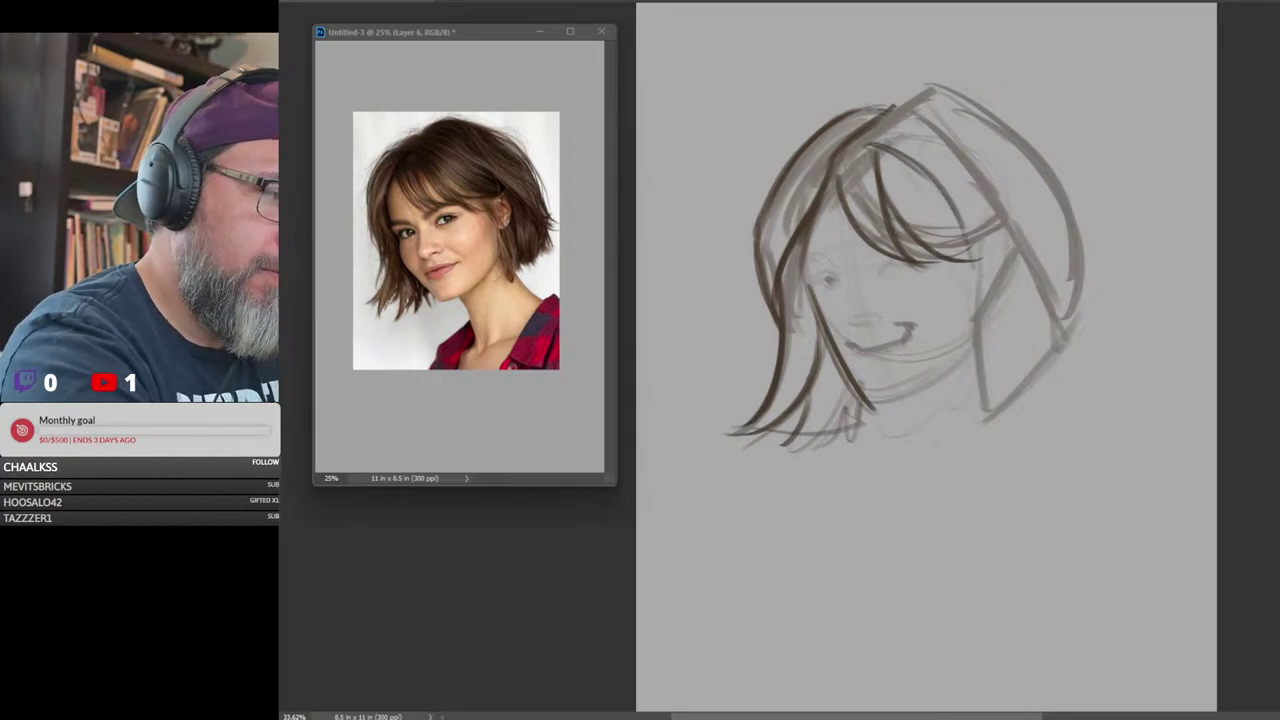
{"action": "mouse_move", "coordinate": [890, 134]}
{"action": "left_mouse_down"}
{"action": "mouse_move", "coordinate": [982, 174]}
{"action": "mouse_move", "coordinate": [1020, 236]}
{"action": "left_mouse_up"}
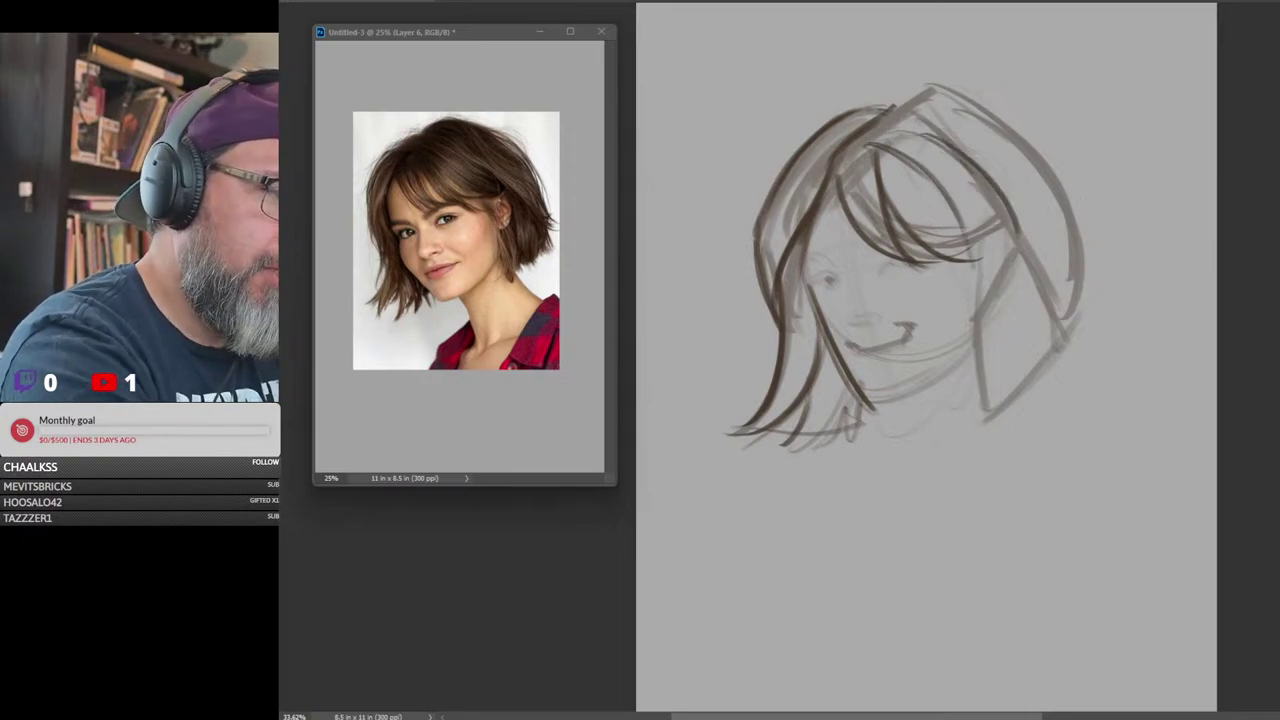
{"action": "left_click_drag", "start_coordinate": [916, 234], "coordinate": [1022, 264]}
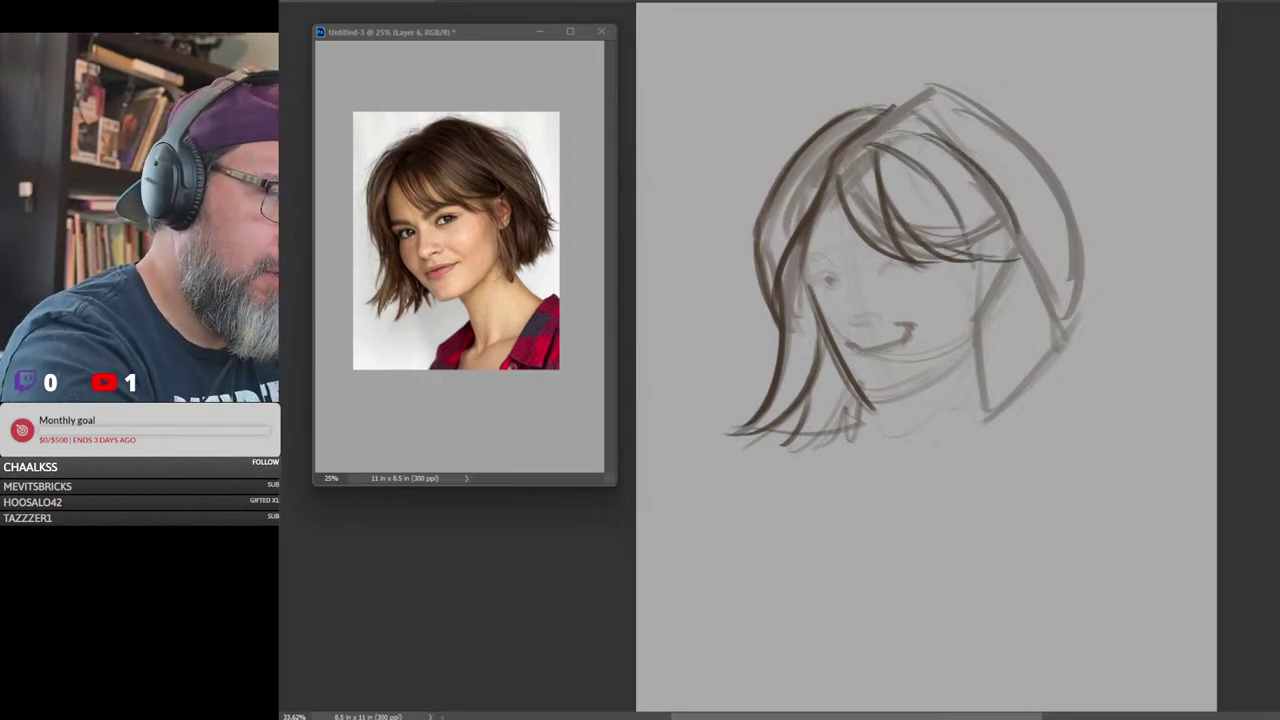
{"action": "left_click_drag", "start_coordinate": [892, 136], "coordinate": [1030, 262]}
{"action": "left_click_drag", "start_coordinate": [946, 200], "coordinate": [1028, 256]}
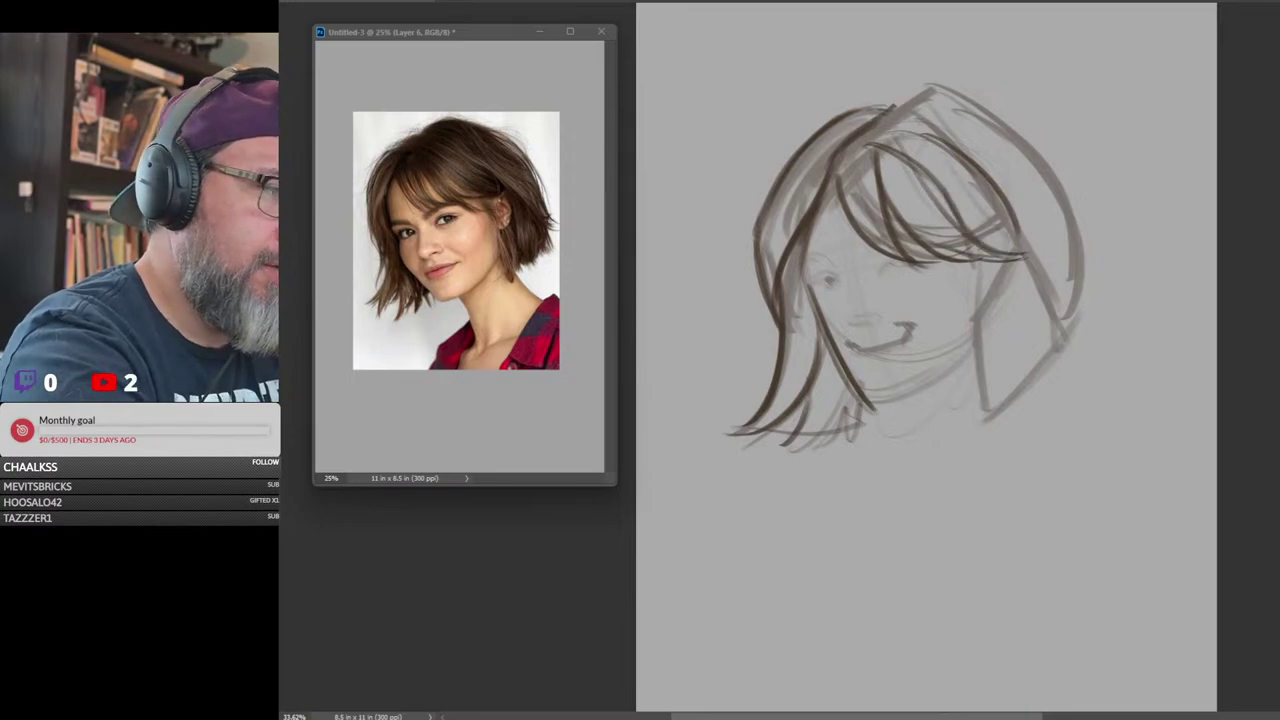
Draw a darker outer hair contour from the parting over the crown and down the right side, with an inner strand line
{"action": "mouse_move", "coordinate": [884, 130]}
{"action": "left_mouse_down"}
{"action": "mouse_move", "coordinate": [978, 112]}
{"action": "mouse_move", "coordinate": [1038, 174]}
{"action": "left_mouse_up"}
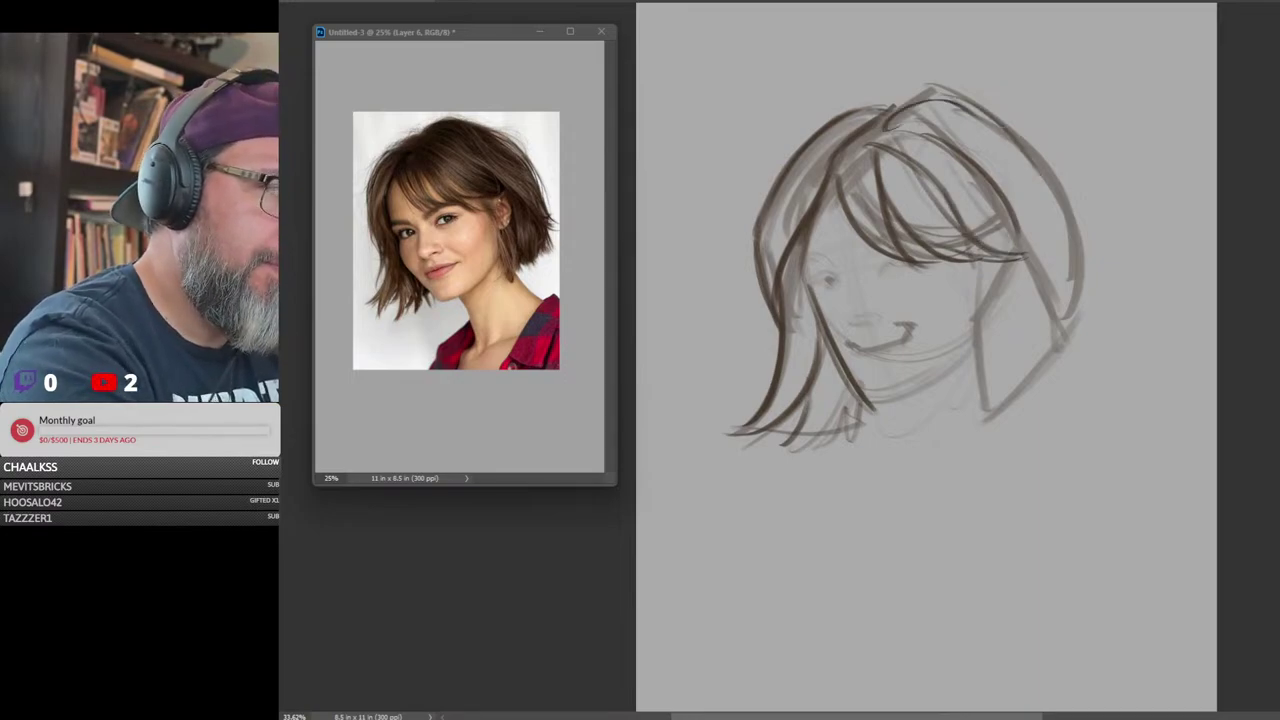
{"action": "left_click_drag", "start_coordinate": [990, 115], "coordinate": [1080, 314]}
{"action": "left_click_drag", "start_coordinate": [1002, 176], "coordinate": [1054, 286]}
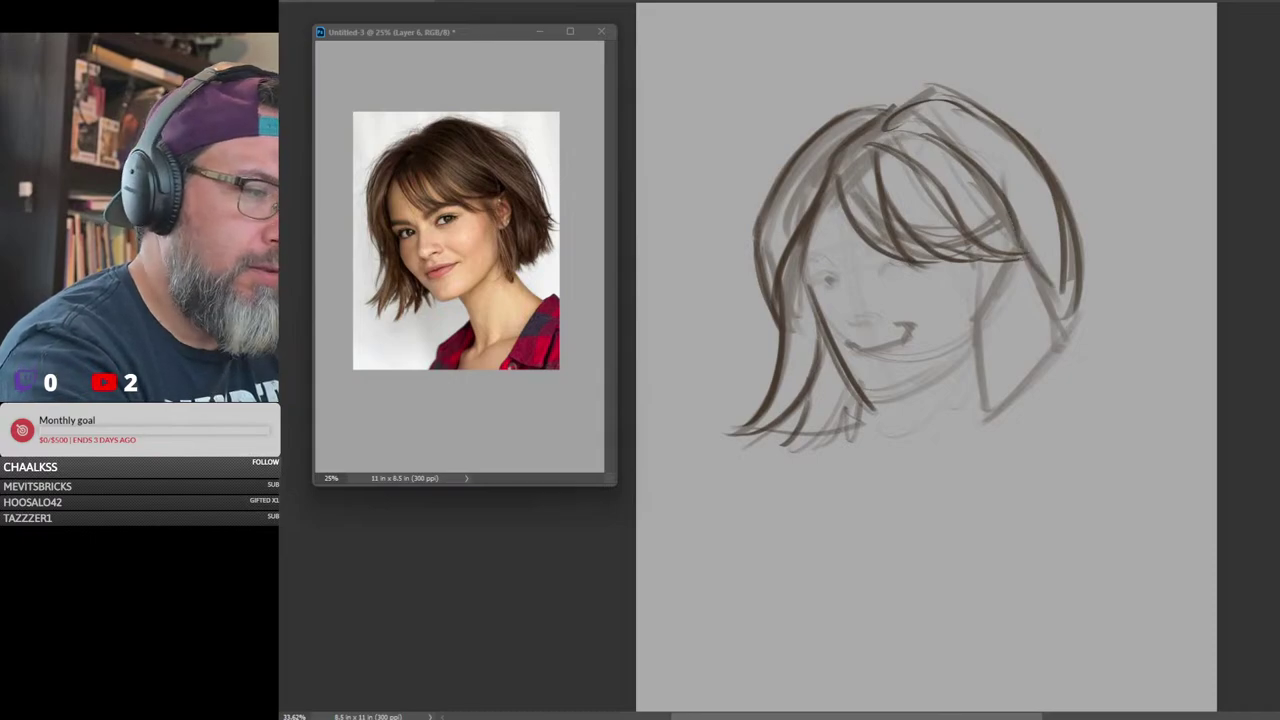
Draw the front and back edges of the section hanging behind the ear, and undo the stroke along its slanted lower edge
{"action": "left_click_drag", "start_coordinate": [1018, 234], "coordinate": [1076, 330]}
{"action": "left_click_drag", "start_coordinate": [1004, 230], "coordinate": [970, 390]}
{"action": "mouse_move", "coordinate": [1074, 302]}
{"action": "left_mouse_down"}
{"action": "mouse_move", "coordinate": [1036, 398]}
{"action": "mouse_move", "coordinate": [996, 414]}
{"action": "left_mouse_up"}
{"action": "key", "text": "ctrl+z"}
{"action": "key", "text": "ctrl+z"}
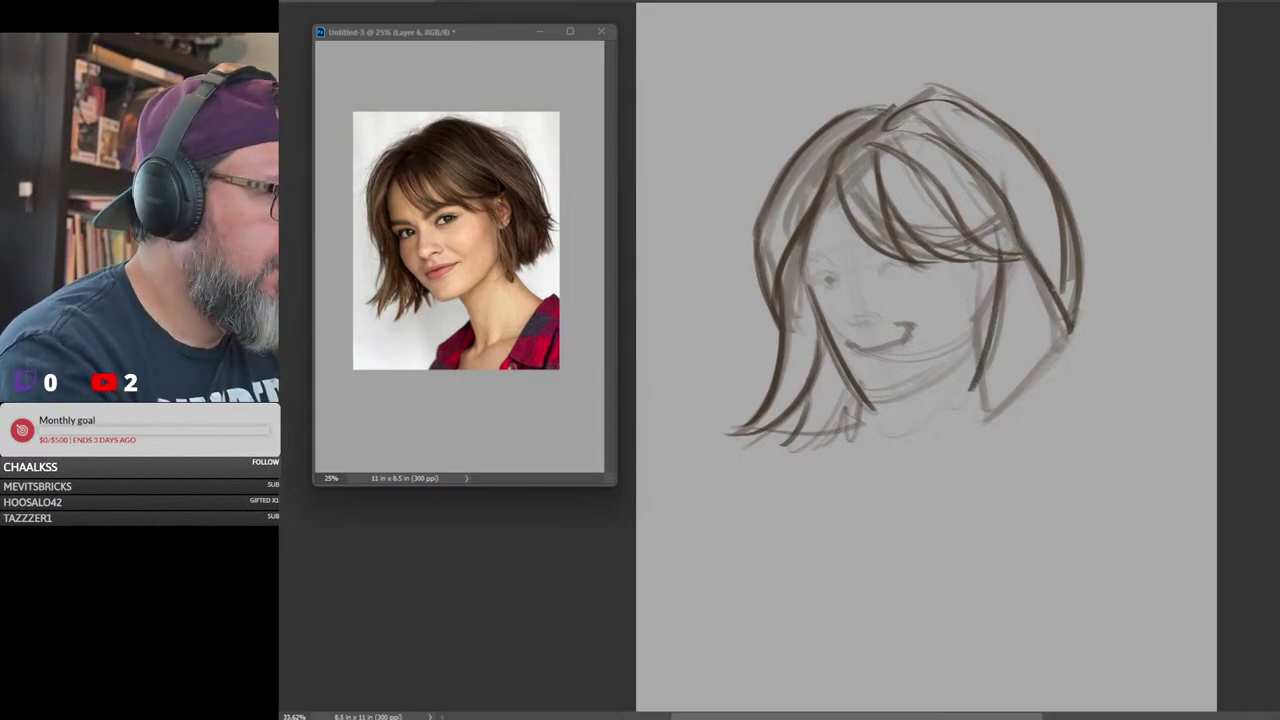
Add separate strands with pointed ends to the section behind the ear, and draw its uneven lower edge
{"action": "left_click_drag", "start_coordinate": [1068, 284], "coordinate": [1074, 356]}
{"action": "left_click_drag", "start_coordinate": [1052, 286], "coordinate": [1040, 388]}
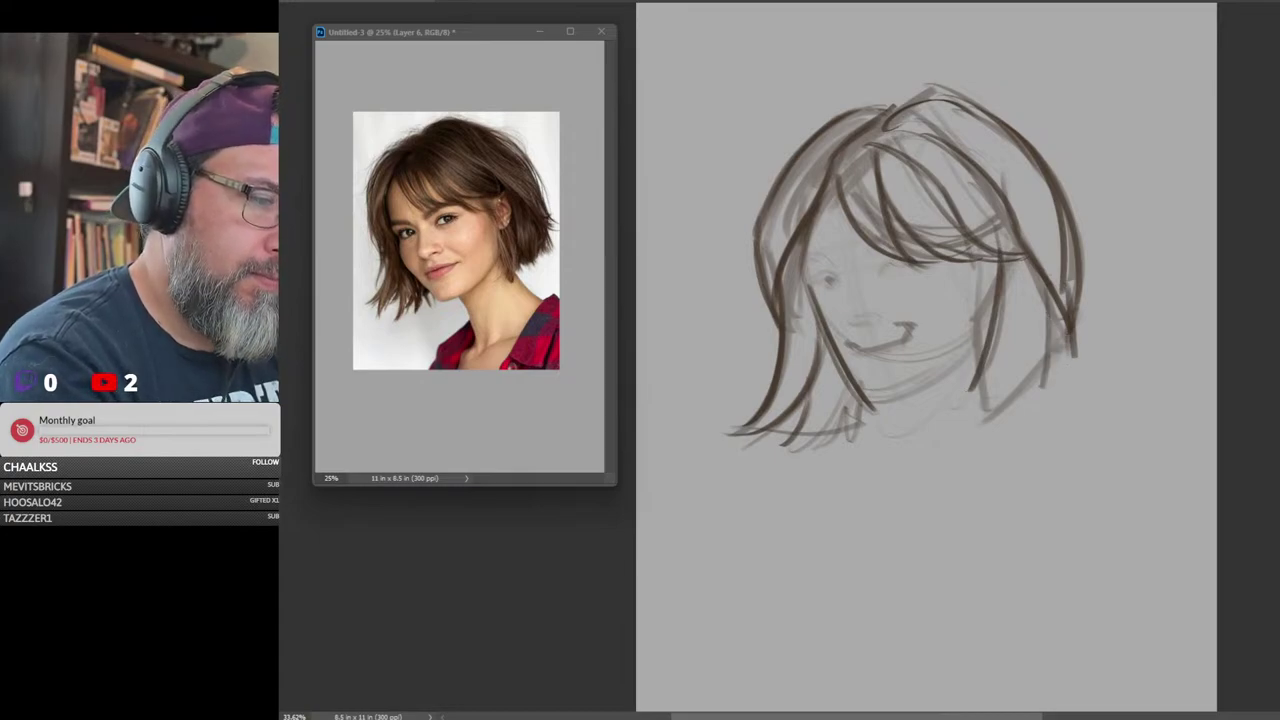
{"action": "left_click_drag", "start_coordinate": [1024, 242], "coordinate": [1012, 400]}
{"action": "mouse_move", "coordinate": [1010, 272]}
{"action": "left_mouse_down"}
{"action": "mouse_move", "coordinate": [984, 396]}
{"action": "mouse_move", "coordinate": [1078, 374]}
{"action": "left_mouse_up"}
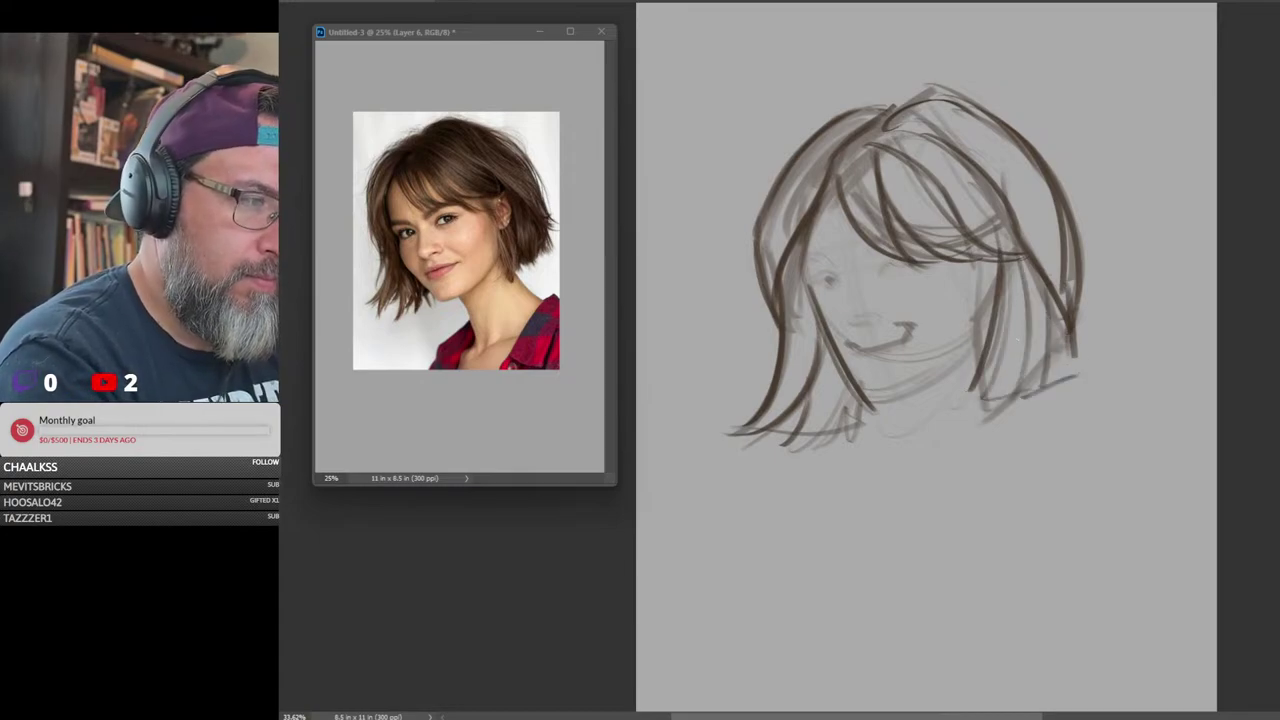
Strengthen the parting with curves running into the fringe, and darken the inner edge of the left side section
{"action": "left_click_drag", "start_coordinate": [845, 149], "coordinate": [913, 153]}
{"action": "left_click_drag", "start_coordinate": [849, 150], "coordinate": [943, 135]}
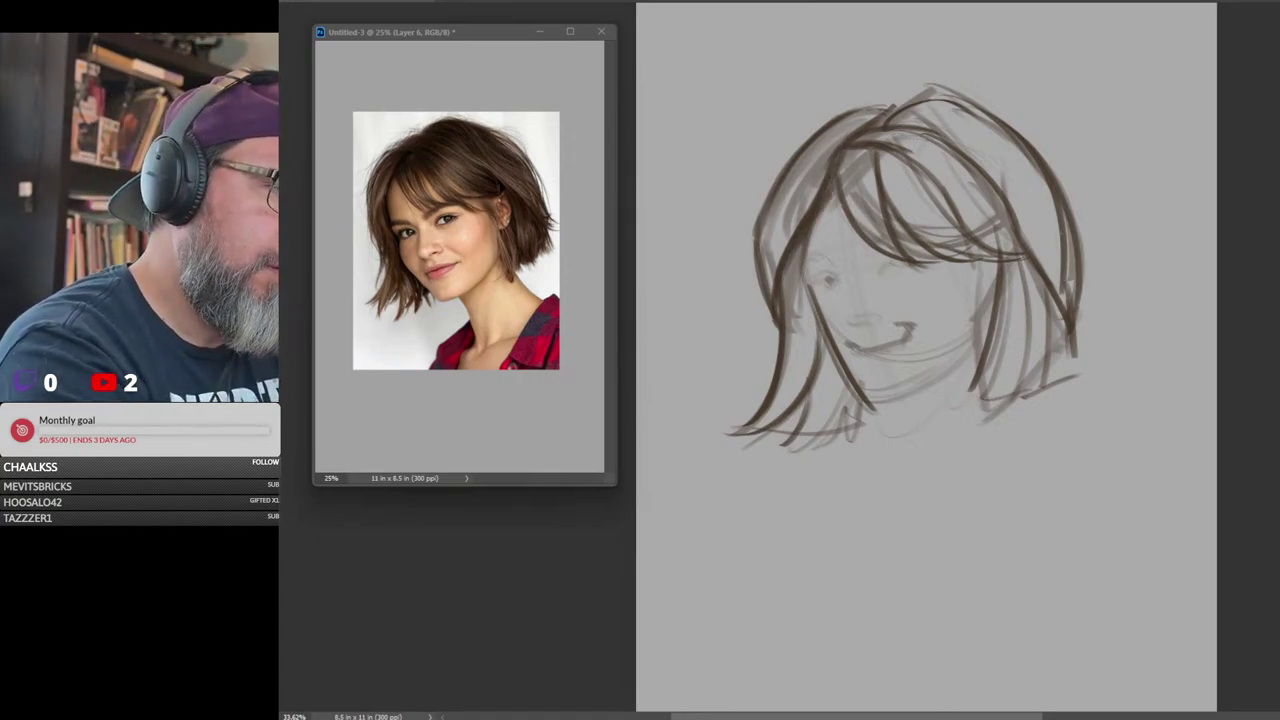
{"action": "left_click_drag", "start_coordinate": [843, 150], "coordinate": [777, 334]}
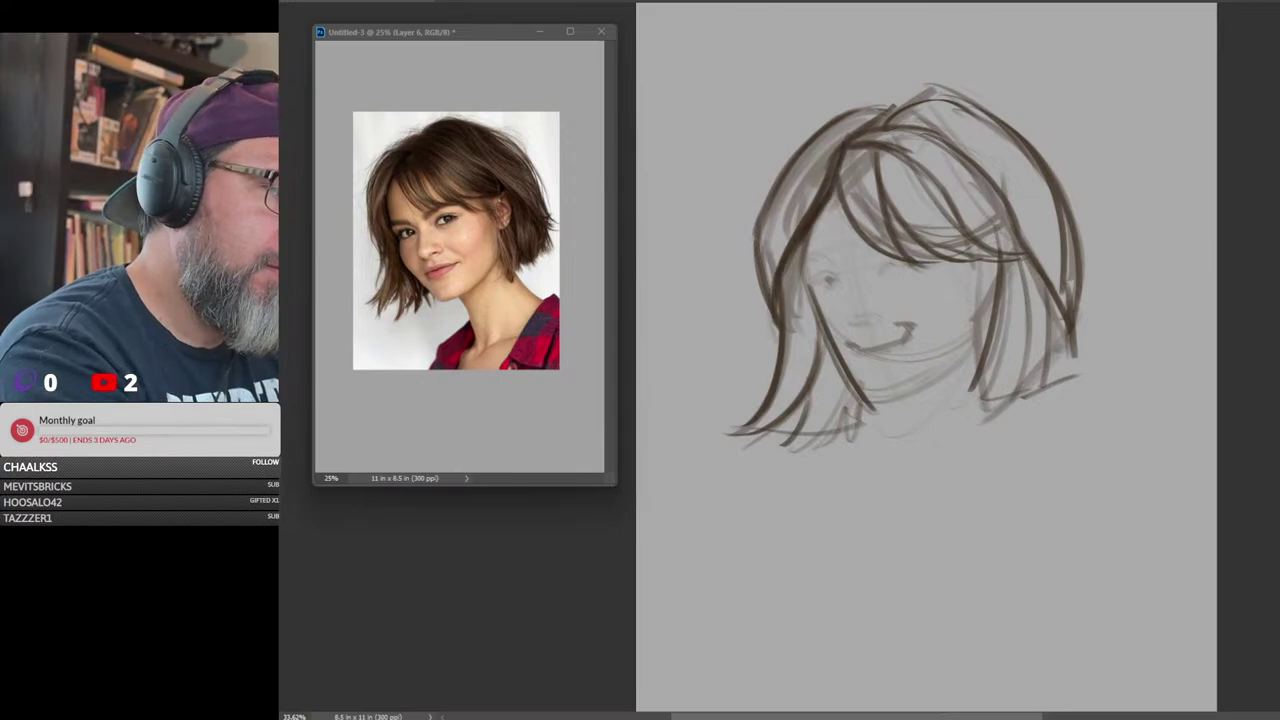
Enlarge the brush, try a broad textured stroke on the empty canvas beside the head, and undo it
{"action": "mouse_move", "coordinate": [843, 141]}
{"action": "left_mouse_down"}
{"action": "mouse_move", "coordinate": [772, 301]}
{"action": "mouse_move", "coordinate": [776, 323]}
{"action": "mouse_move", "coordinate": [904, 178]}
{"action": "mouse_move", "coordinate": [1100, 214]}
{"action": "mouse_move", "coordinate": [1126, 234]}
{"action": "mouse_move", "coordinate": [1101, 268]}
{"action": "mouse_move", "coordinate": [1132, 268]}
{"action": "mouse_move", "coordinate": [1100, 270]}
{"action": "left_mouse_up"}
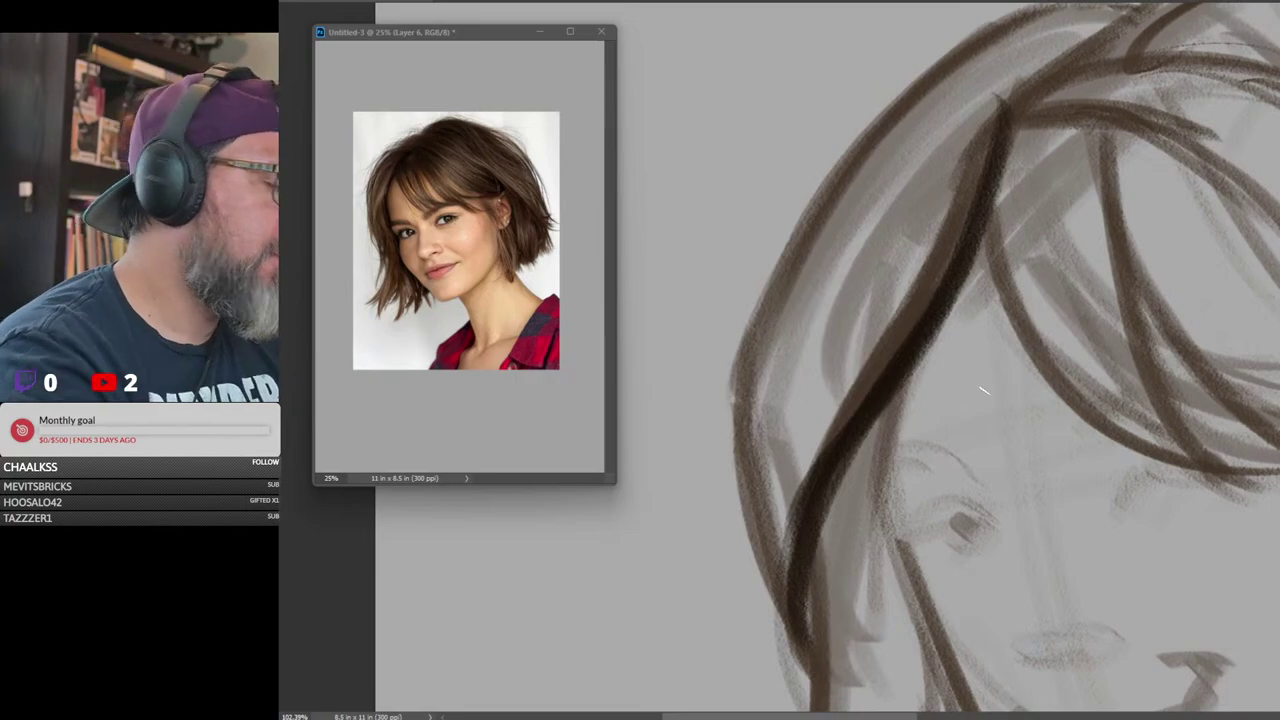
{"action": "left_click_drag", "start_coordinate": [1164, 340], "coordinate": [1047, 354]}
{"action": "key", "text": "]"}
{"action": "key", "text": "]"}
{"action": "key", "text": "]"}
{"action": "key", "text": "]"}
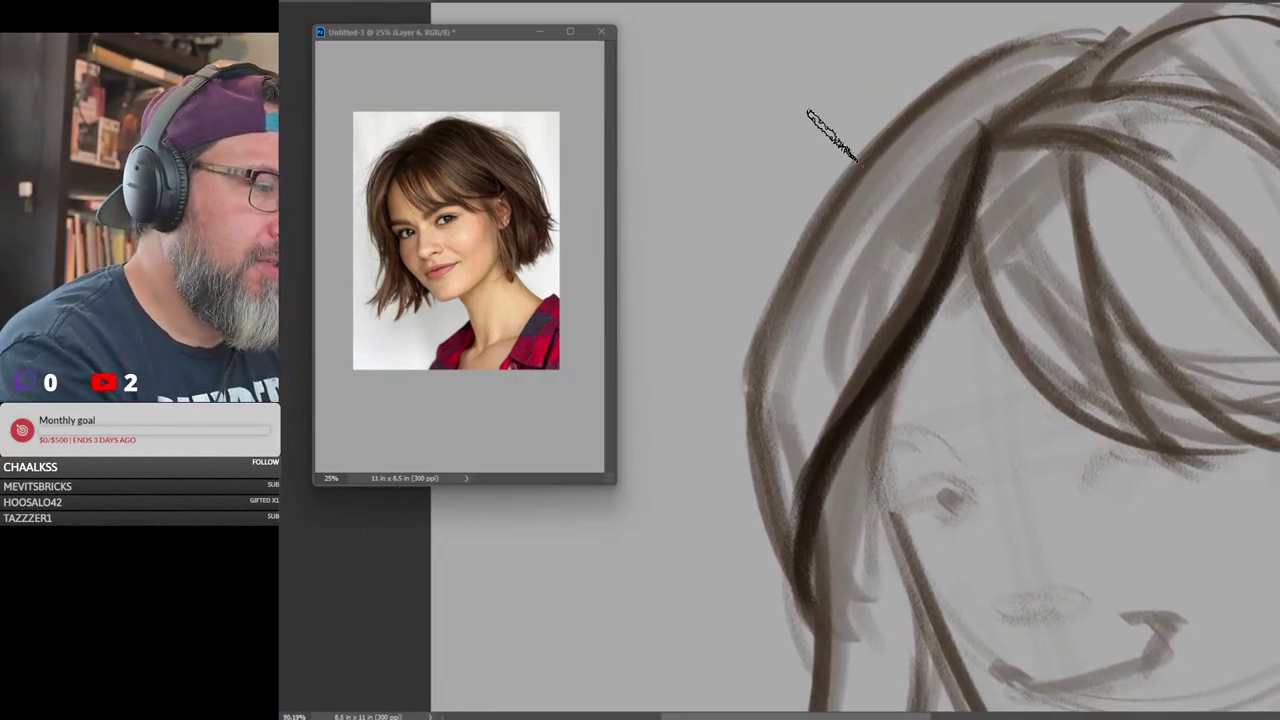
{"action": "key", "text": "]"}
{"action": "key", "text": "]"}
{"action": "mouse_move", "coordinate": [798, 84]}
{"action": "left_mouse_down"}
{"action": "mouse_move", "coordinate": [746, 118]}
{"action": "mouse_move", "coordinate": [731, 148]}
{"action": "left_mouse_up"}
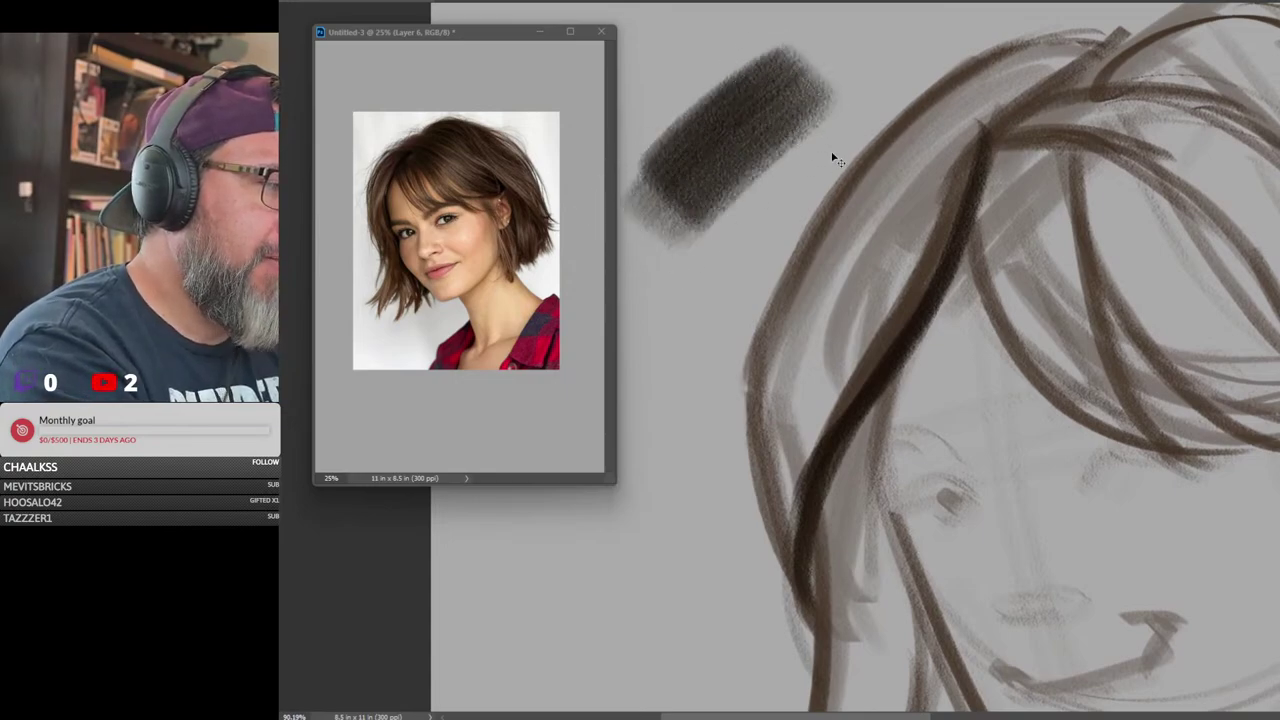
{"action": "key", "text": "ctrl+z"}
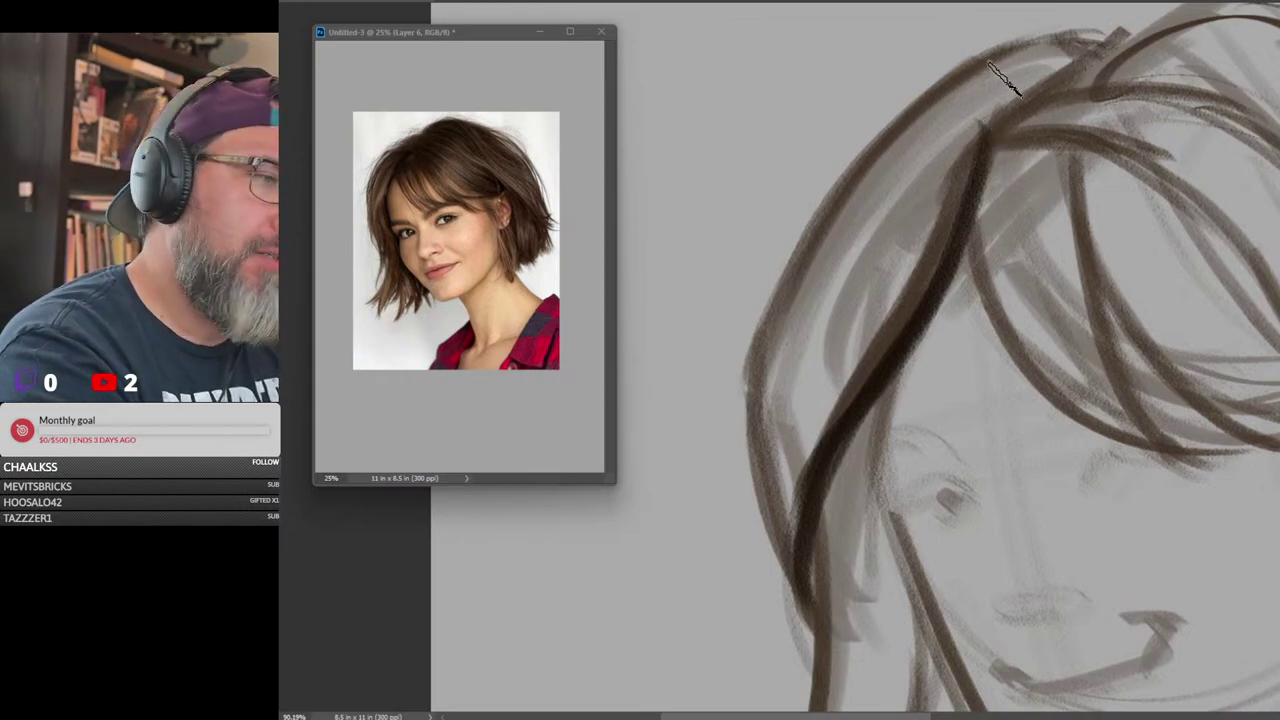
Fill the left side section of hair with flat brown from the crown to its lower tip, cleaning up the outer edge
{"action": "mouse_move", "coordinate": [1003, 78]}
{"action": "left_mouse_down"}
{"action": "mouse_move", "coordinate": [834, 263]}
{"action": "mouse_move", "coordinate": [937, 120]}
{"action": "mouse_move", "coordinate": [920, 200]}
{"action": "mouse_move", "coordinate": [790, 451]}
{"action": "mouse_move", "coordinate": [786, 343]}
{"action": "mouse_move", "coordinate": [814, 309]}
{"action": "mouse_move", "coordinate": [800, 534]}
{"action": "mouse_move", "coordinate": [820, 409]}
{"action": "mouse_move", "coordinate": [786, 559]}
{"action": "left_mouse_up"}
{"action": "left_click_drag", "start_coordinate": [774, 455], "coordinate": [842, 182]}
{"action": "left_click_drag", "start_coordinate": [1078, 42], "coordinate": [982, 134]}
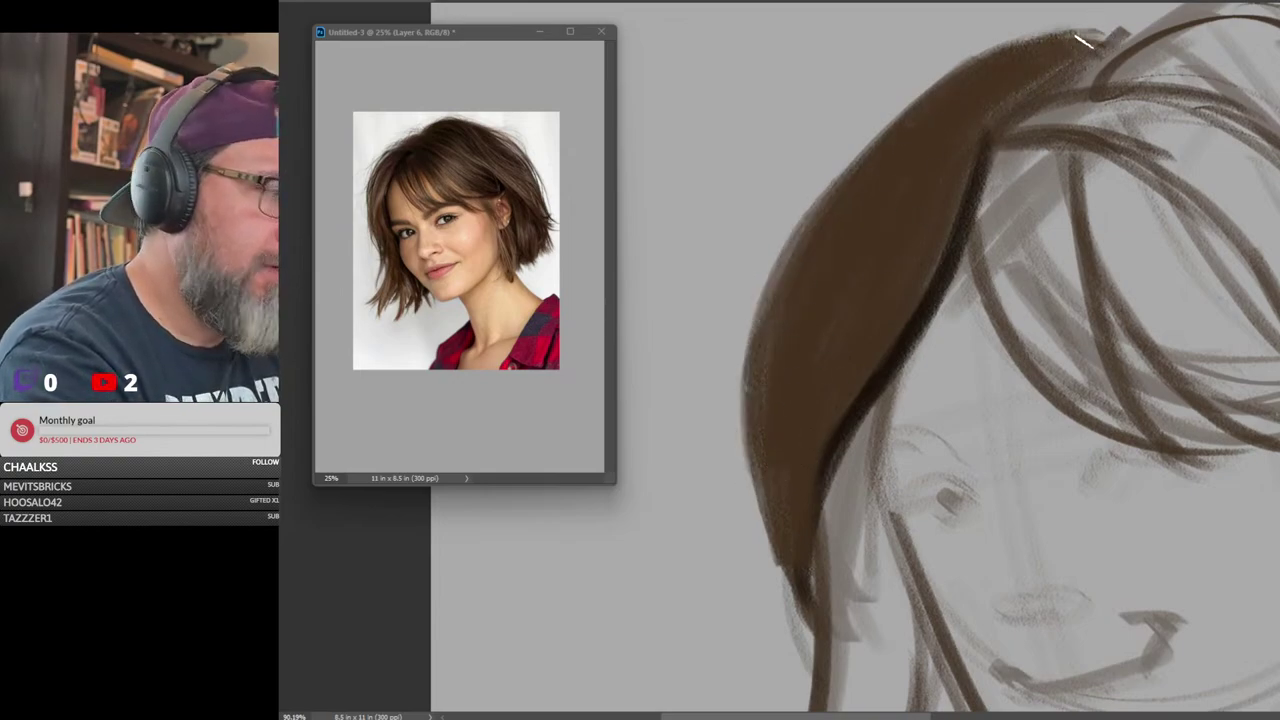
{"action": "mouse_move", "coordinate": [1080, 34]}
{"action": "left_mouse_down"}
{"action": "mouse_move", "coordinate": [1018, 90]}
{"action": "mouse_move", "coordinate": [1073, 49]}
{"action": "mouse_move", "coordinate": [1049, 46]}
{"action": "mouse_move", "coordinate": [1060, 40]}
{"action": "mouse_move", "coordinate": [1000, 60]}
{"action": "mouse_move", "coordinate": [904, 122]}
{"action": "mouse_move", "coordinate": [814, 230]}
{"action": "left_mouse_up"}
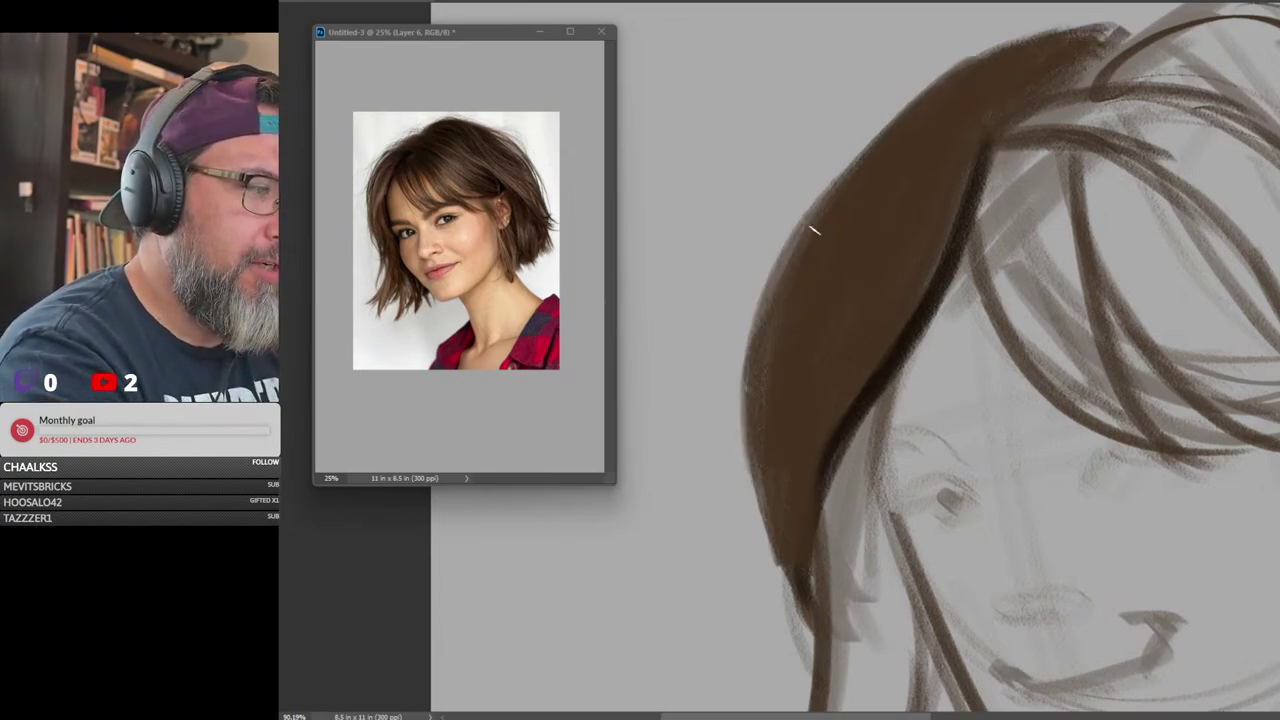
{"action": "left_click_drag", "start_coordinate": [922, 103], "coordinate": [792, 254]}
{"action": "left_click_drag", "start_coordinate": [766, 518], "coordinate": [795, 614]}
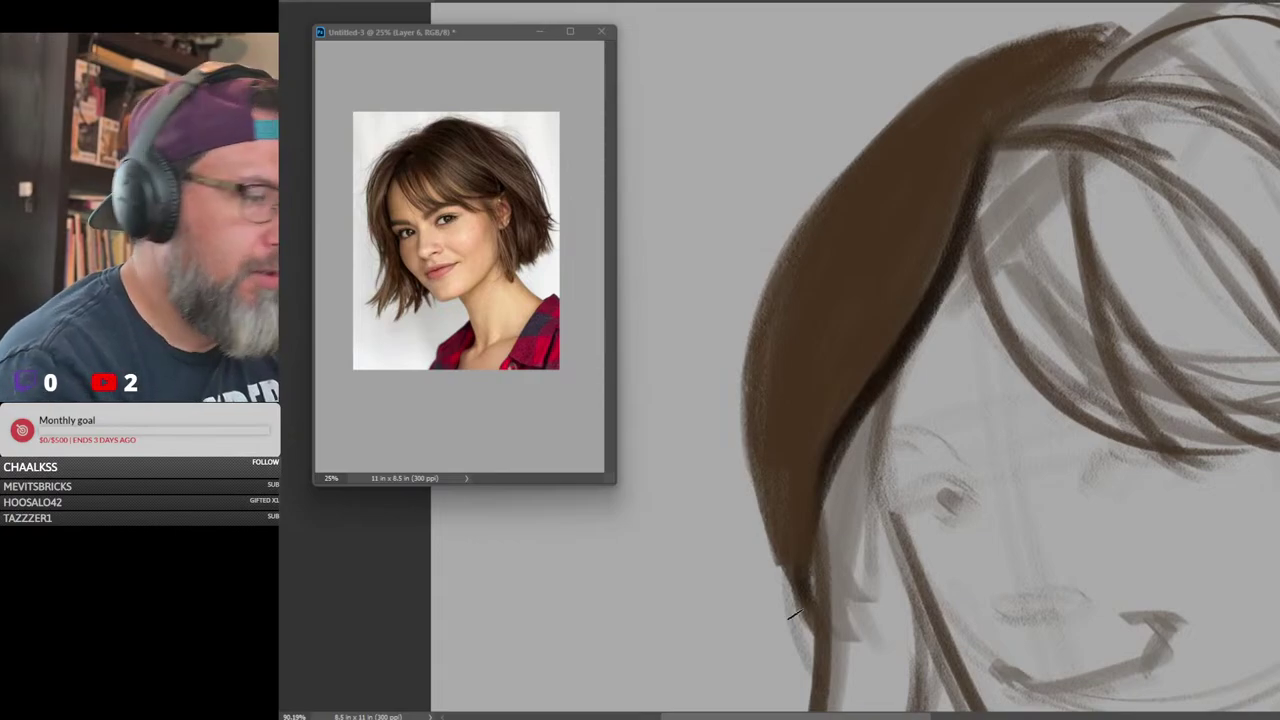
Zoom in on the reference photo to examine the hair from the parting down the left side of the face
{"action": "left_click_drag", "start_coordinate": [1236, 336], "coordinate": [1146, 402]}
{"action": "scroll", "coordinate": [1184, 374], "scroll_direction": "up", "scroll_amount": 2}
{"action": "scroll", "coordinate": [1165, 352], "scroll_direction": "up", "scroll_amount": 2}
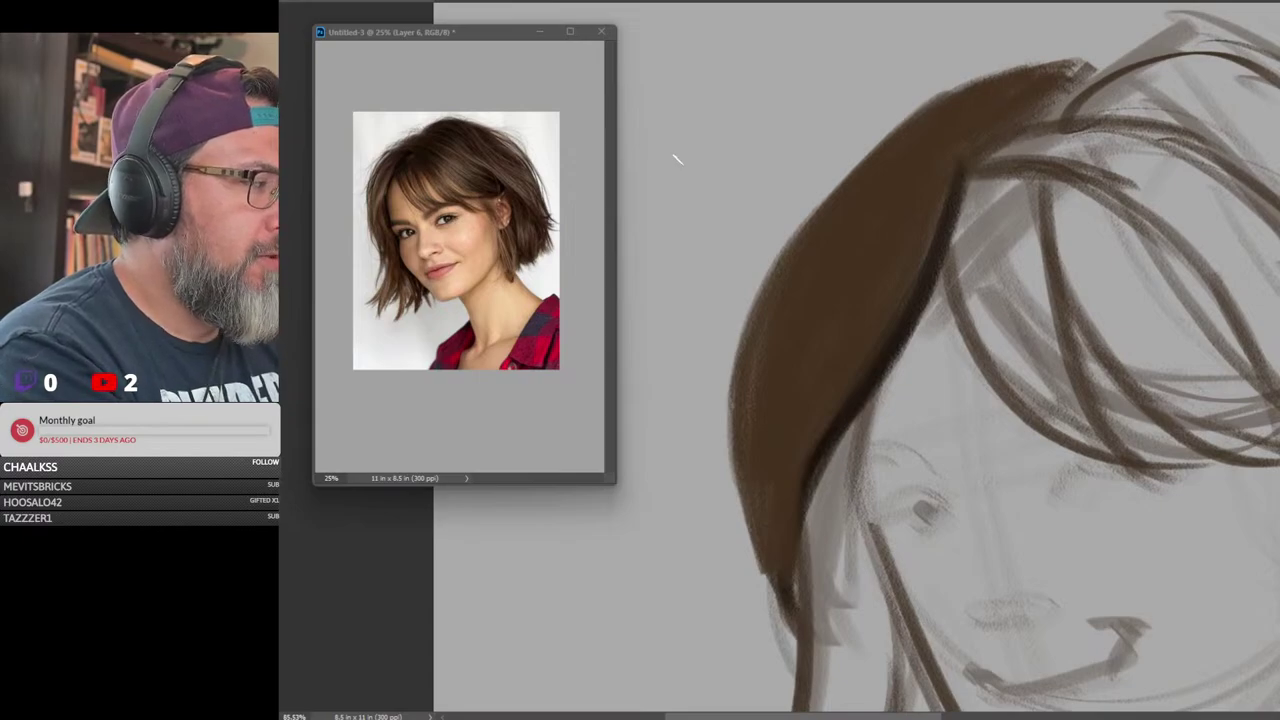
{"action": "scroll", "coordinate": [406, 150], "scroll_direction": "up", "scroll_amount": 3}
{"action": "left_click_drag", "start_coordinate": [471, 163], "coordinate": [511, 133]}
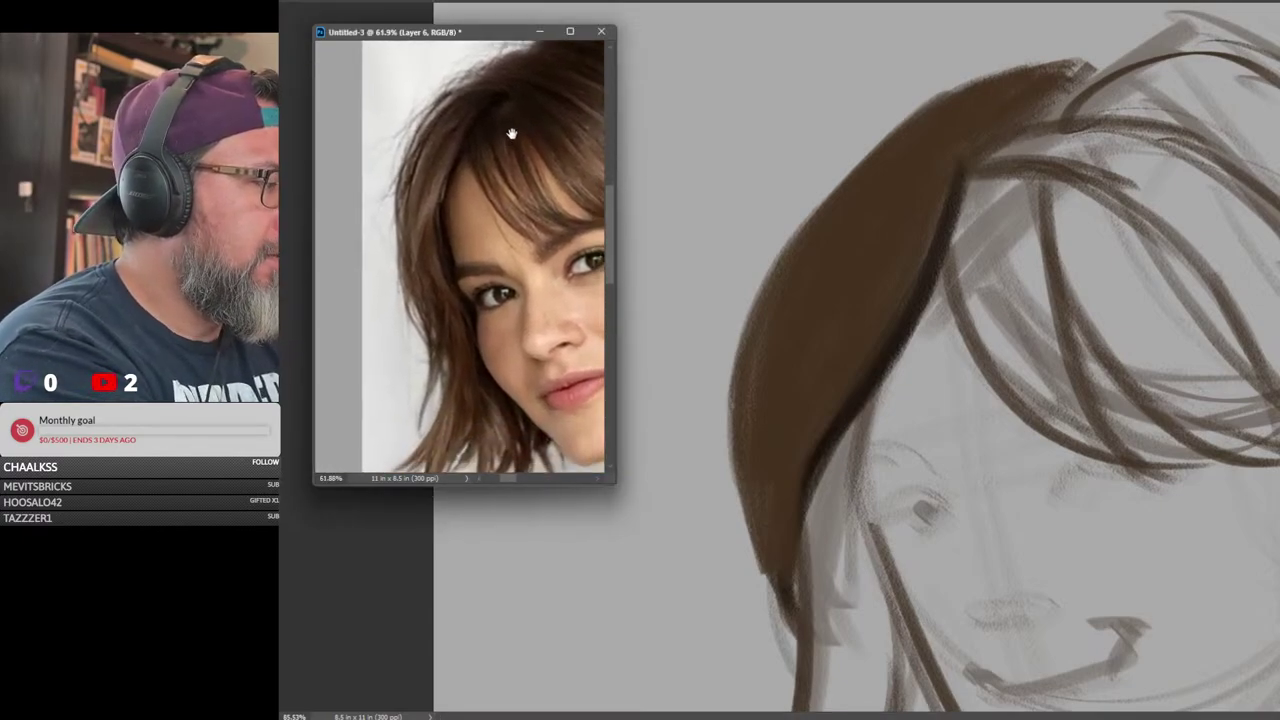
{"action": "left_click", "coordinate": [512, 162]}
Paint darker brown shading at the crown and lower tip of the filled section, and a dark strand beside the temple
{"action": "left_click", "coordinate": [912, 241]}
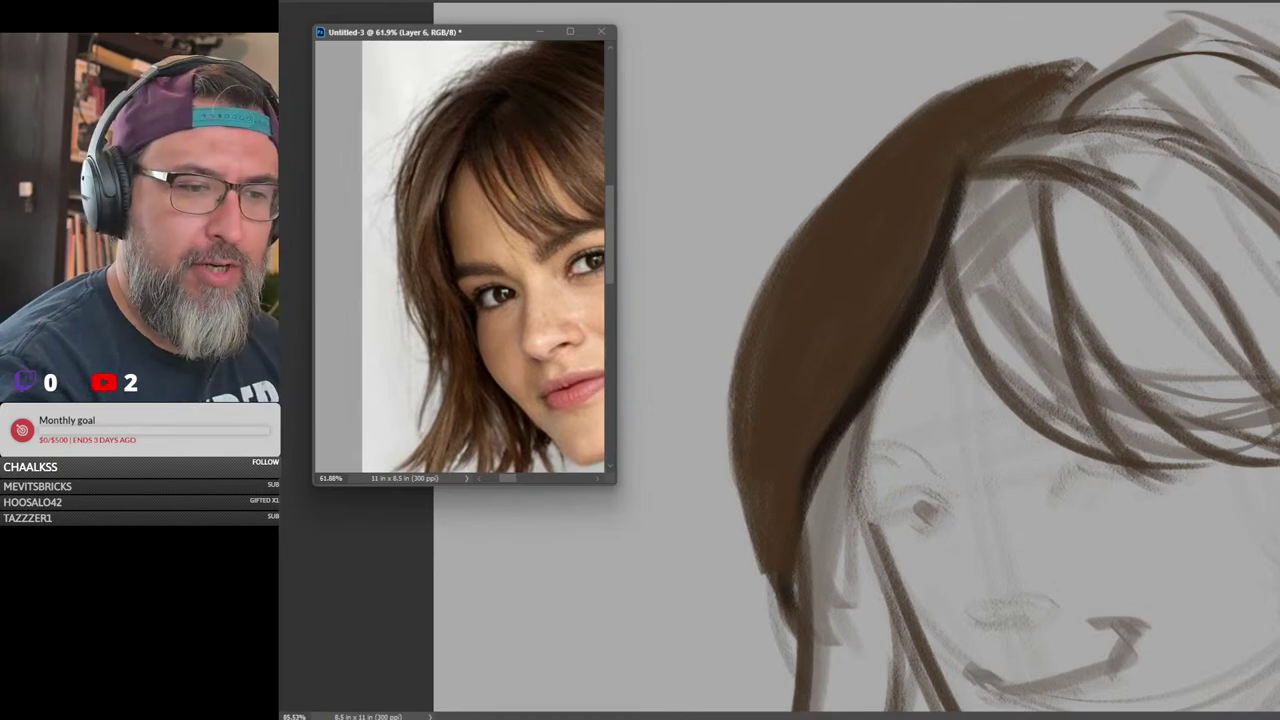
{"action": "left_click", "coordinate": [1247, 445]}
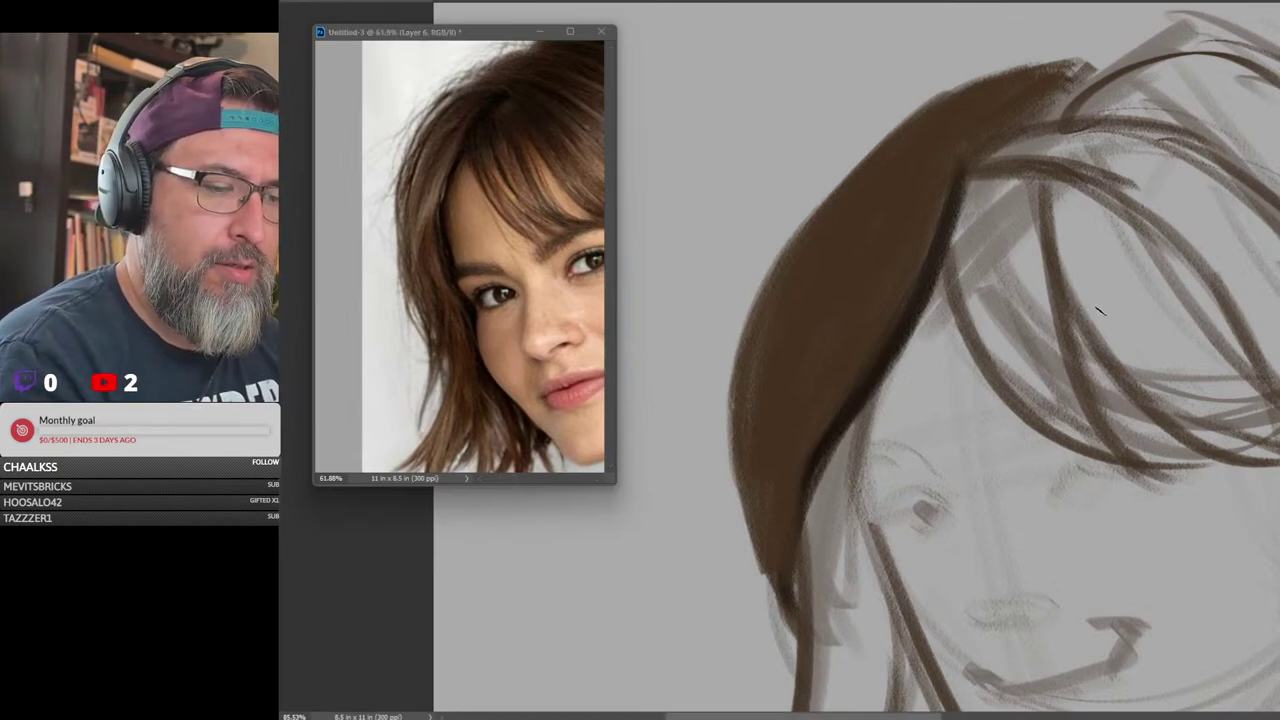
{"action": "mouse_move", "coordinate": [1003, 130]}
{"action": "left_mouse_down"}
{"action": "mouse_move", "coordinate": [887, 170]}
{"action": "mouse_move", "coordinate": [887, 181]}
{"action": "mouse_move", "coordinate": [996, 129]}
{"action": "mouse_move", "coordinate": [846, 212]}
{"action": "mouse_move", "coordinate": [938, 133]}
{"action": "left_mouse_up"}
{"action": "mouse_move", "coordinate": [1037, 103]}
{"action": "left_mouse_down"}
{"action": "mouse_move", "coordinate": [950, 114]}
{"action": "mouse_move", "coordinate": [951, 100]}
{"action": "mouse_move", "coordinate": [1057, 71]}
{"action": "left_mouse_up"}
{"action": "mouse_move", "coordinate": [770, 583]}
{"action": "left_mouse_down"}
{"action": "mouse_move", "coordinate": [800, 623]}
{"action": "mouse_move", "coordinate": [810, 512]}
{"action": "left_mouse_up"}
{"action": "left_click_drag", "start_coordinate": [854, 403], "coordinate": [877, 572]}
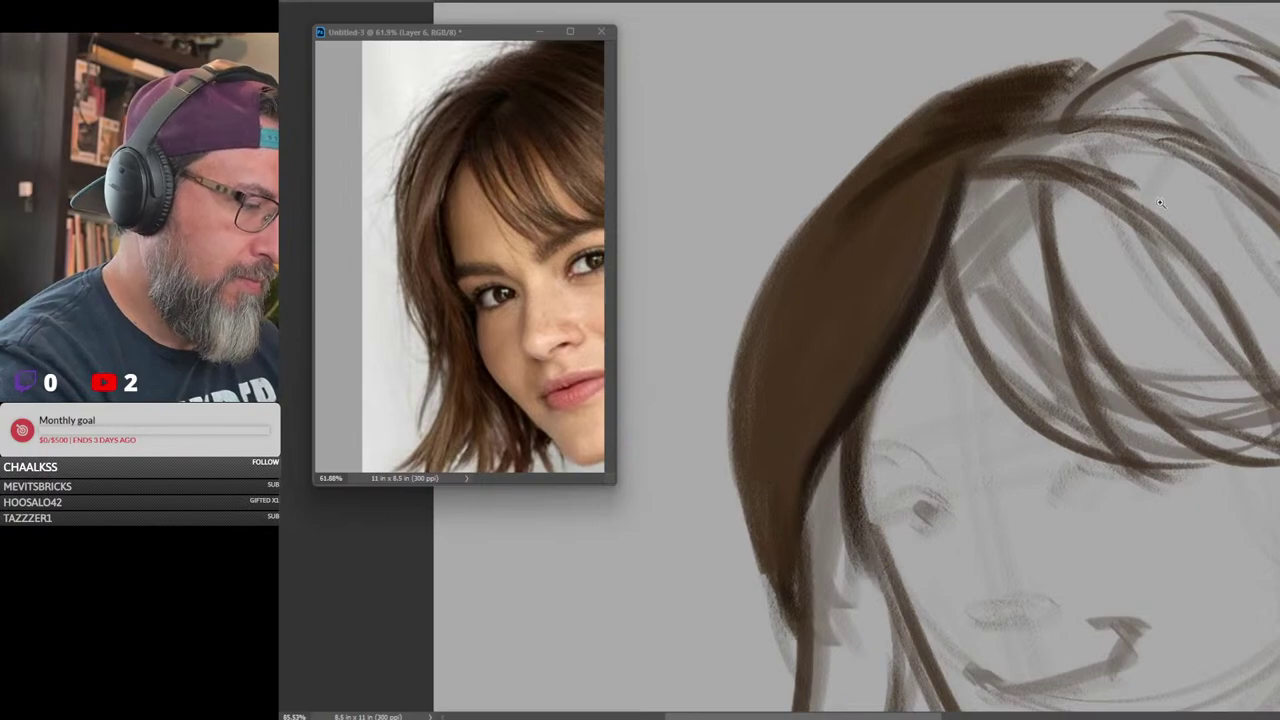
Paint dark strand strokes through the brown section from the parting to the lower tip, and deepen the shading along its outer edge
{"action": "mouse_move", "coordinate": [1162, 202]}
{"action": "left_mouse_down"}
{"action": "mouse_move", "coordinate": [930, 204]}
{"action": "mouse_move", "coordinate": [1003, 206]}
{"action": "mouse_move", "coordinate": [876, 393]}
{"action": "left_mouse_up"}
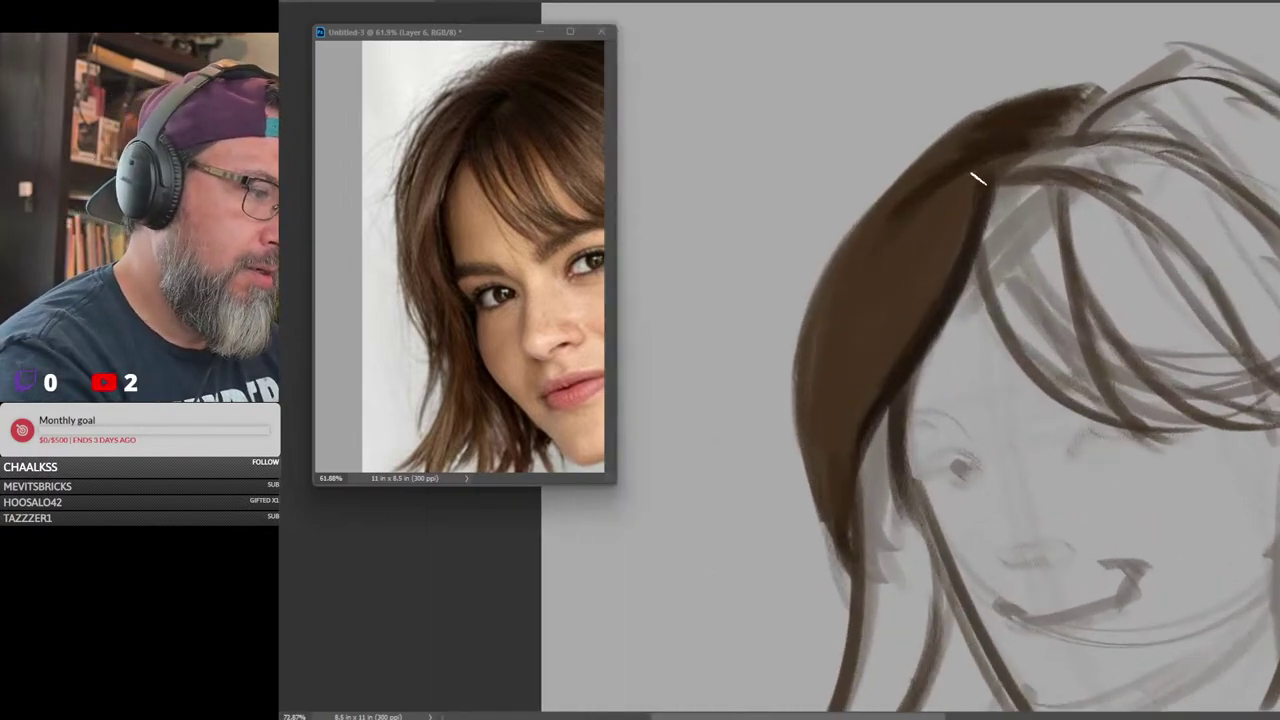
{"action": "left_click_drag", "start_coordinate": [978, 178], "coordinate": [848, 422]}
{"action": "left_click_drag", "start_coordinate": [926, 327], "coordinate": [850, 549]}
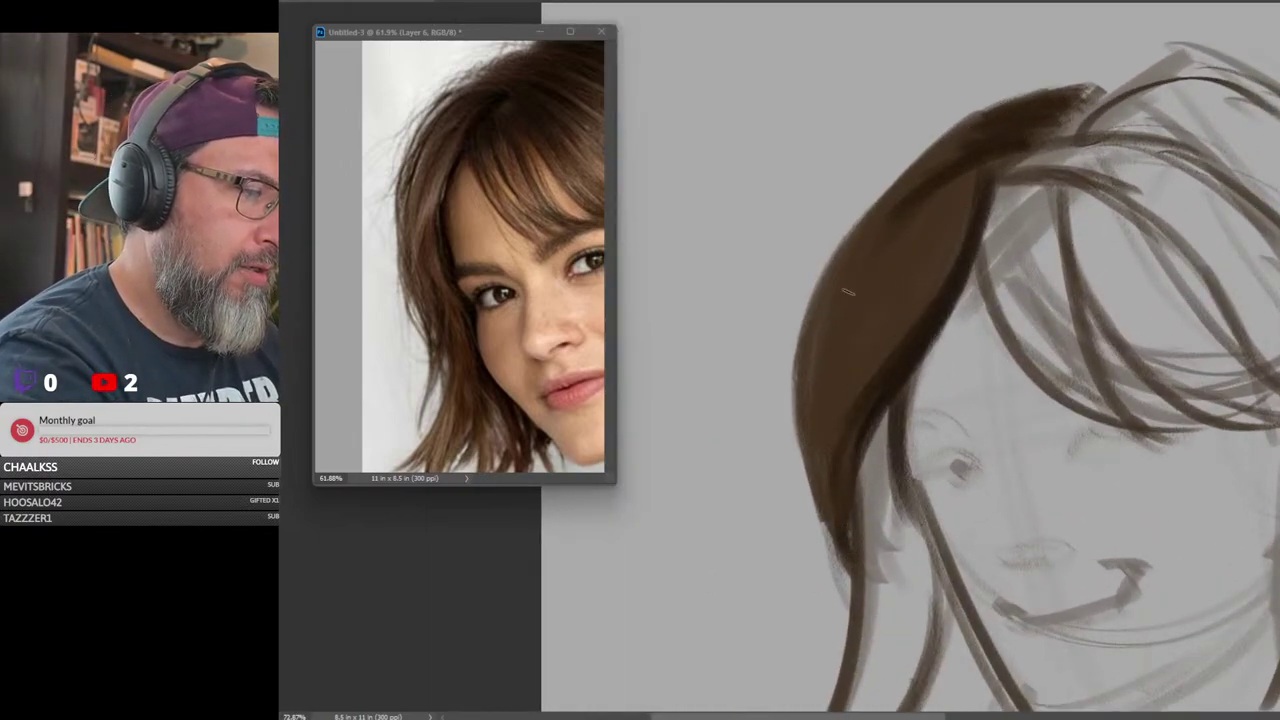
{"action": "left_click_drag", "start_coordinate": [824, 535], "coordinate": [818, 400]}
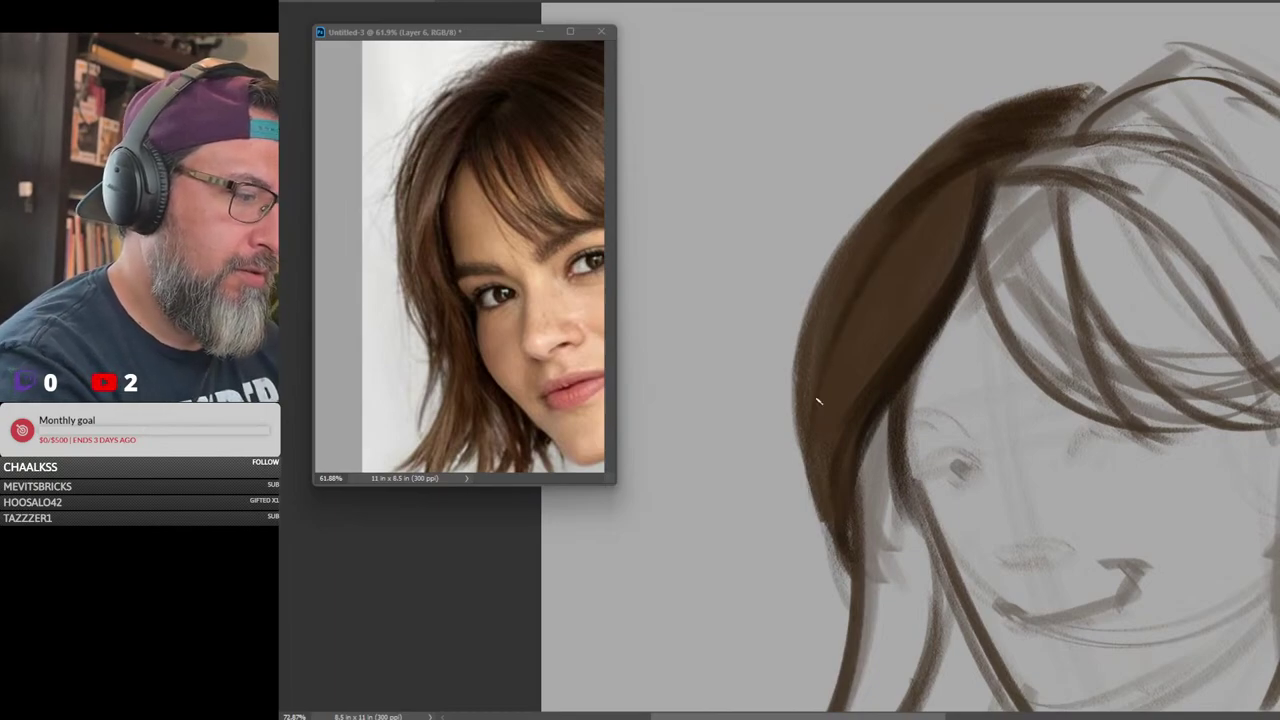
{"action": "mouse_move", "coordinate": [965, 130]}
{"action": "left_mouse_down"}
{"action": "mouse_move", "coordinate": [818, 320]}
{"action": "mouse_move", "coordinate": [866, 218]}
{"action": "mouse_move", "coordinate": [790, 474]}
{"action": "left_mouse_up"}
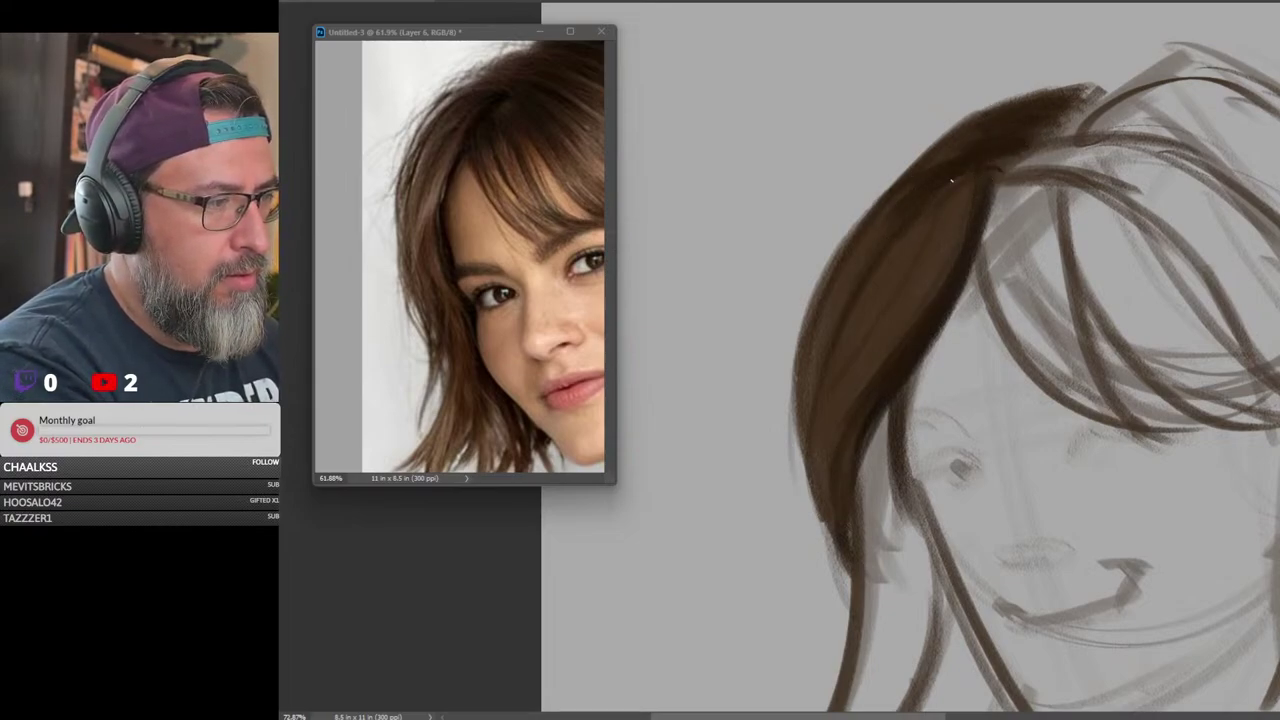
{"action": "mouse_move", "coordinate": [930, 146]}
{"action": "left_mouse_down"}
{"action": "mouse_move", "coordinate": [1018, 122]}
{"action": "mouse_move", "coordinate": [990, 110]}
{"action": "mouse_move", "coordinate": [975, 140]}
{"action": "left_mouse_up"}
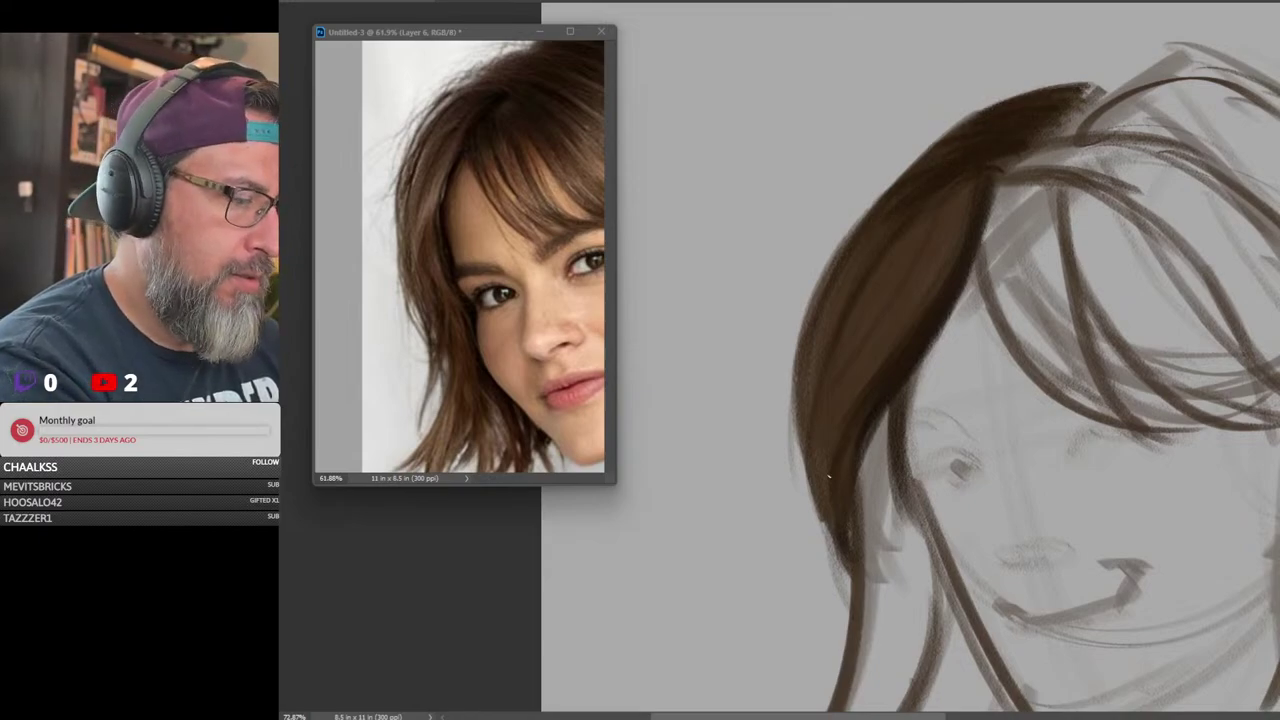
{"action": "left_click_drag", "start_coordinate": [840, 546], "coordinate": [850, 574]}
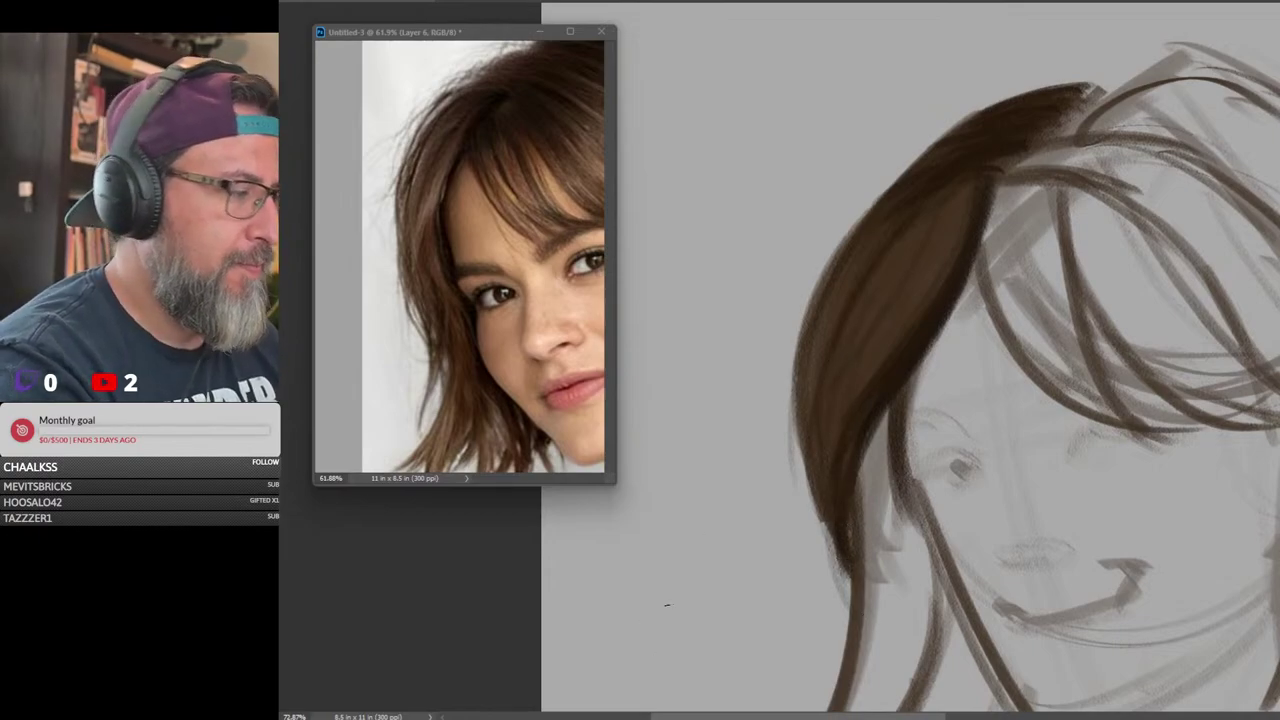
{"action": "mouse_move", "coordinate": [674, 617]}
{"action": "left_mouse_down"}
{"action": "mouse_move", "coordinate": [680, 371]}
{"action": "mouse_move", "coordinate": [857, 57]}
{"action": "left_mouse_up"}
{"action": "key", "text": "ctrl+z"}
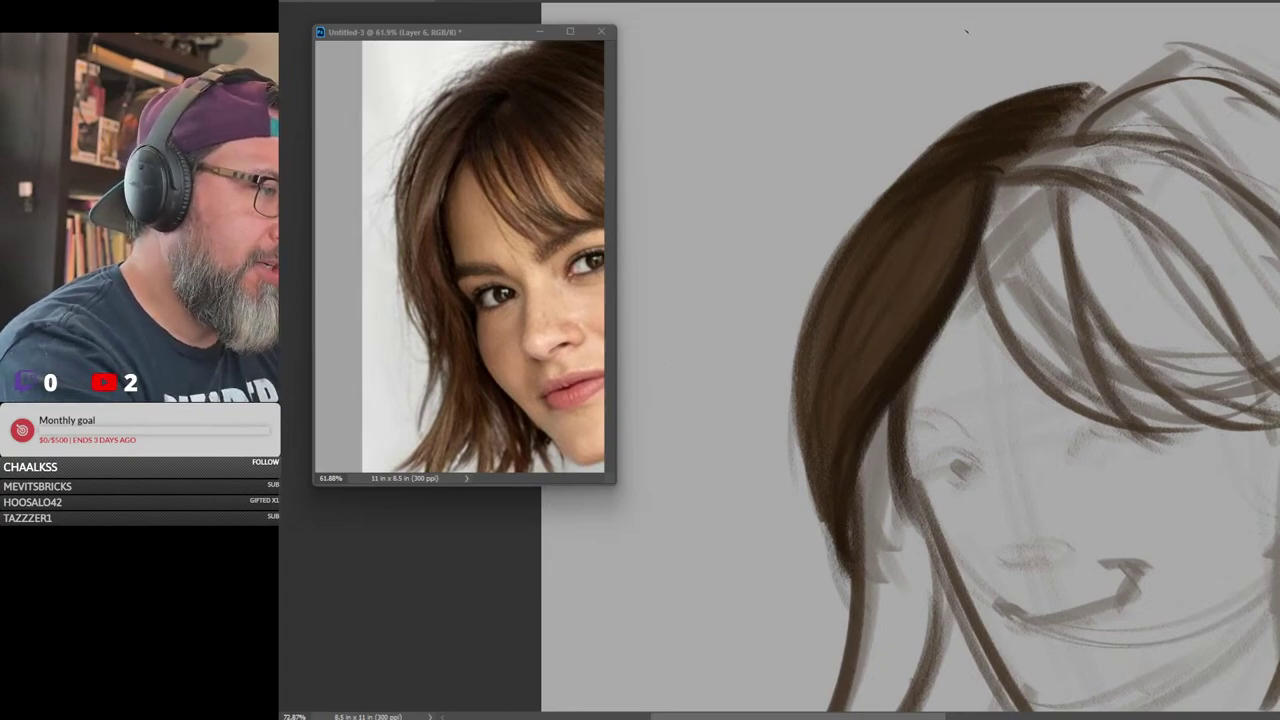
{"action": "mouse_move", "coordinate": [966, 32]}
{"action": "left_mouse_down"}
{"action": "mouse_move", "coordinate": [777, 172]}
{"action": "mouse_move", "coordinate": [672, 398]}
{"action": "left_mouse_up"}
{"action": "left_click_drag", "start_coordinate": [665, 485], "coordinate": [662, 704]}
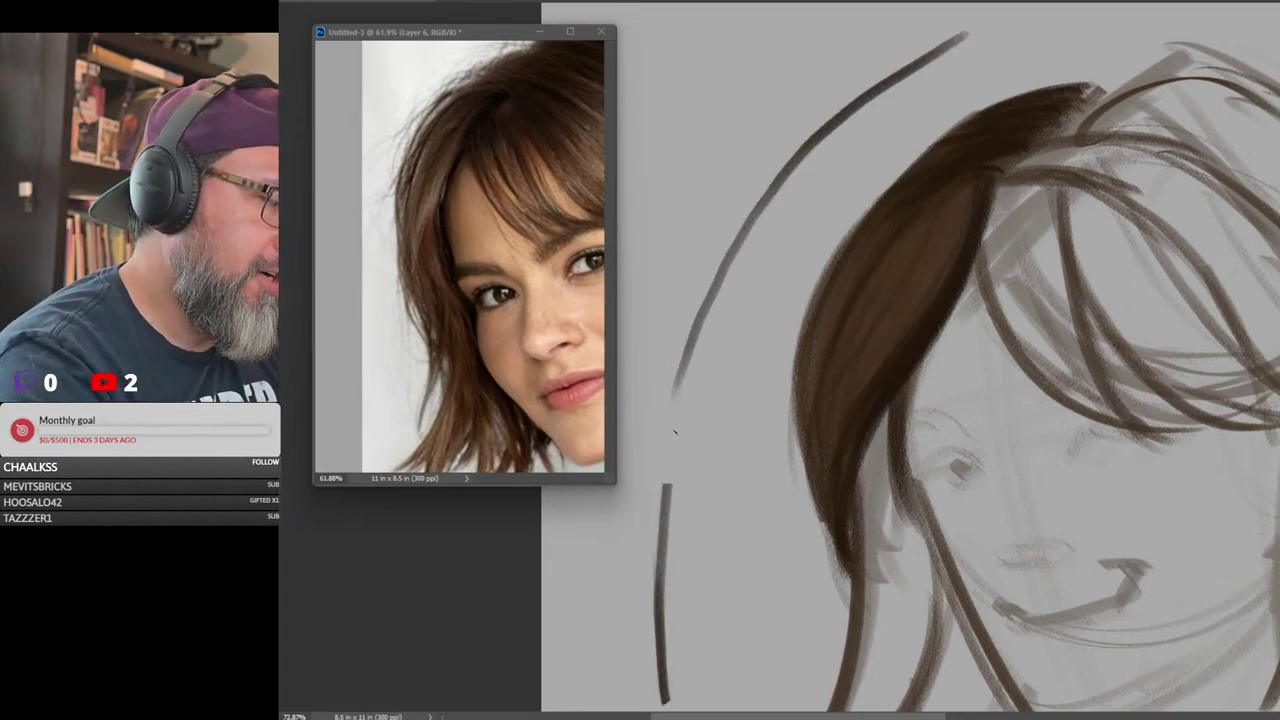
{"action": "left_click_drag", "start_coordinate": [722, 314], "coordinate": [664, 484]}
{"action": "key", "text": "ctrl+z"}
{"action": "key", "text": "ctrl+z"}
{"action": "key", "text": "ctrl+z"}
Sketch a curved practice lock of hair on the empty canvas beside the head, darkening its lower end with tapering strokes
{"action": "mouse_move", "coordinate": [998, 39]}
{"action": "left_mouse_down"}
{"action": "mouse_move", "coordinate": [670, 345]}
{"action": "mouse_move", "coordinate": [924, 64]}
{"action": "mouse_move", "coordinate": [754, 194]}
{"action": "mouse_move", "coordinate": [708, 260]}
{"action": "mouse_move", "coordinate": [728, 540]}
{"action": "left_mouse_up"}
{"action": "left_click_drag", "start_coordinate": [714, 258], "coordinate": [720, 506]}
{"action": "mouse_move", "coordinate": [700, 328]}
{"action": "left_mouse_down"}
{"action": "mouse_move", "coordinate": [734, 526]}
{"action": "mouse_move", "coordinate": [720, 354]}
{"action": "mouse_move", "coordinate": [732, 290]}
{"action": "left_mouse_up"}
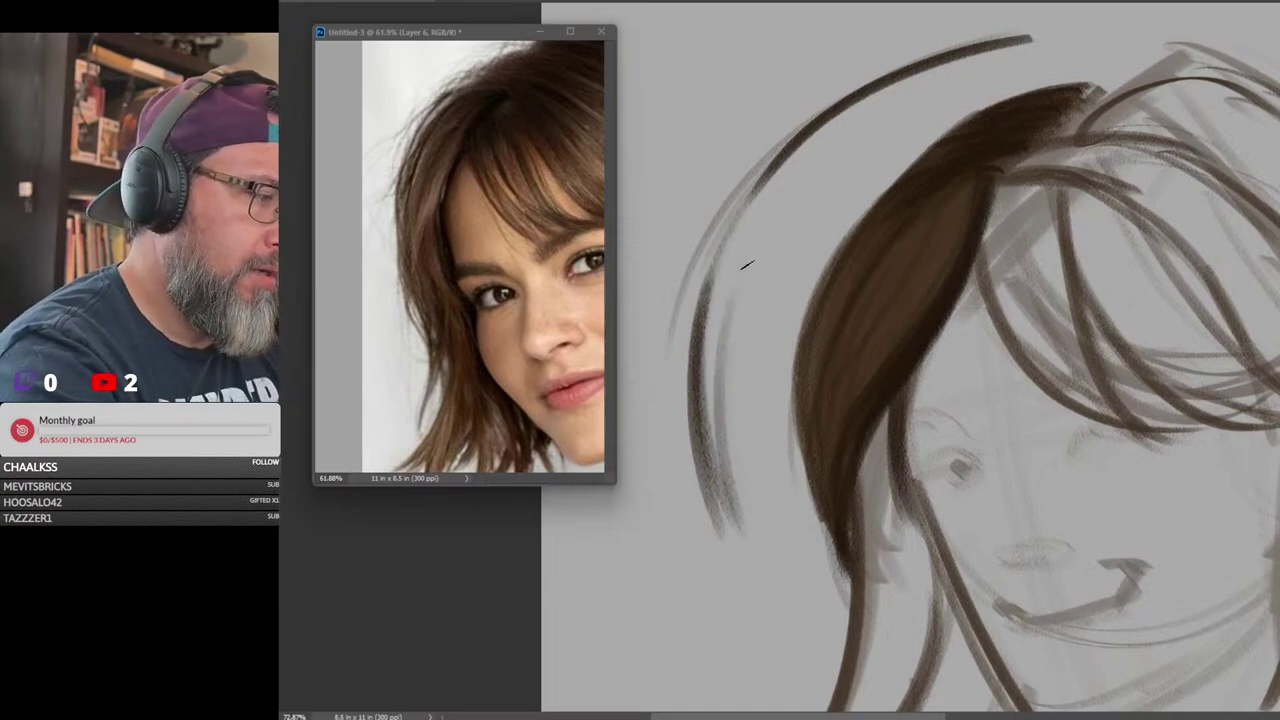
{"action": "mouse_move", "coordinate": [756, 542]}
{"action": "left_mouse_down"}
{"action": "mouse_move", "coordinate": [727, 274]}
{"action": "mouse_move", "coordinate": [752, 562]}
{"action": "mouse_move", "coordinate": [776, 241]}
{"action": "left_mouse_up"}
{"action": "mouse_move", "coordinate": [750, 514]}
{"action": "left_mouse_down"}
{"action": "mouse_move", "coordinate": [730, 342]}
{"action": "mouse_move", "coordinate": [764, 244]}
{"action": "left_mouse_up"}
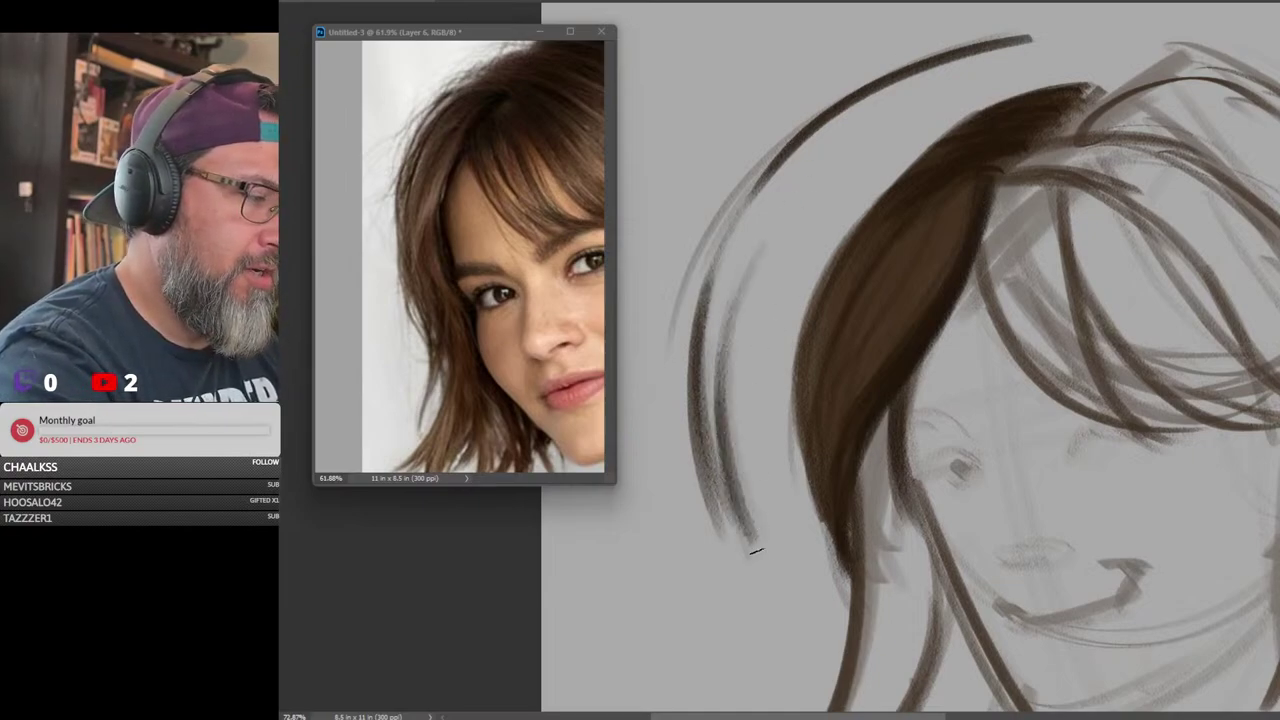
{"action": "left_click_drag", "start_coordinate": [755, 550], "coordinate": [790, 206]}
{"action": "left_click_drag", "start_coordinate": [744, 508], "coordinate": [736, 345]}
{"action": "mouse_move", "coordinate": [728, 376]}
{"action": "left_mouse_down"}
{"action": "mouse_move", "coordinate": [766, 550]}
{"action": "mouse_move", "coordinate": [712, 350]}
{"action": "left_mouse_up"}
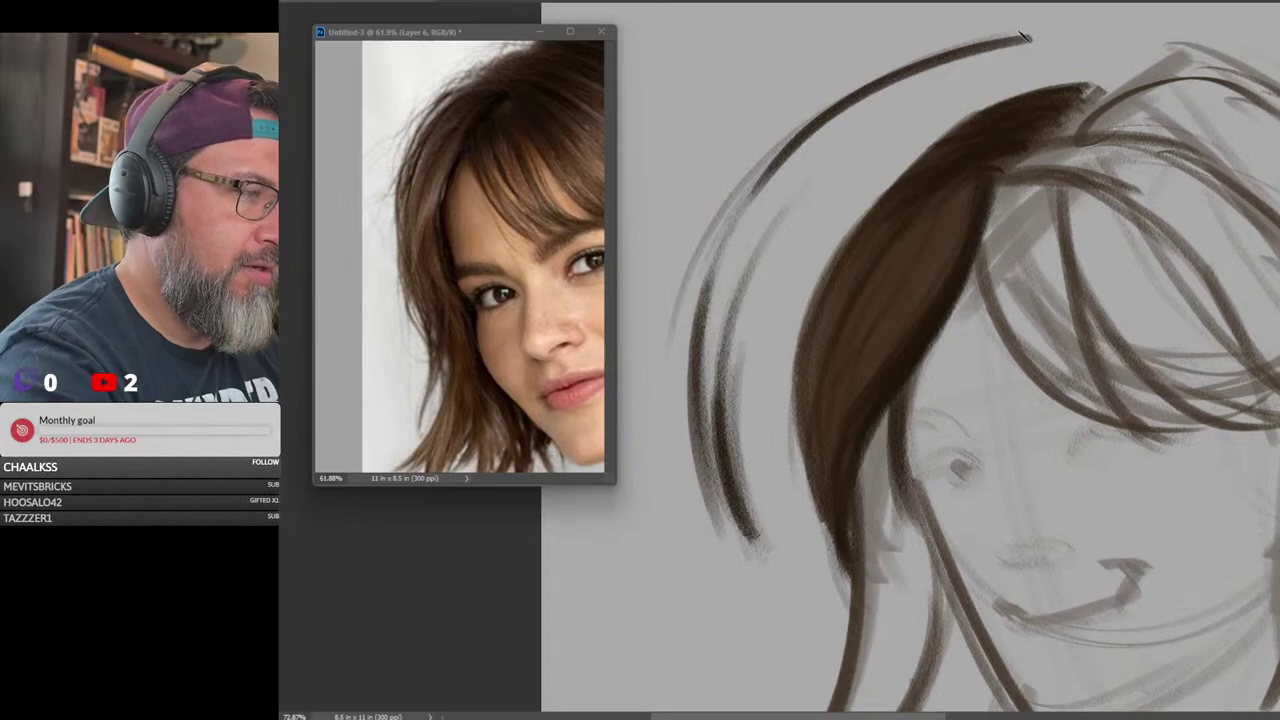
Darken the upper end of the practice lock and fade light strokes from both ends into its middle
{"action": "mouse_move", "coordinate": [1022, 36]}
{"action": "left_mouse_down"}
{"action": "mouse_move", "coordinate": [808, 148]}
{"action": "mouse_move", "coordinate": [785, 202]}
{"action": "left_mouse_up"}
{"action": "mouse_move", "coordinate": [1014, 58]}
{"action": "left_mouse_down"}
{"action": "mouse_move", "coordinate": [806, 274]}
{"action": "mouse_move", "coordinate": [825, 217]}
{"action": "left_mouse_up"}
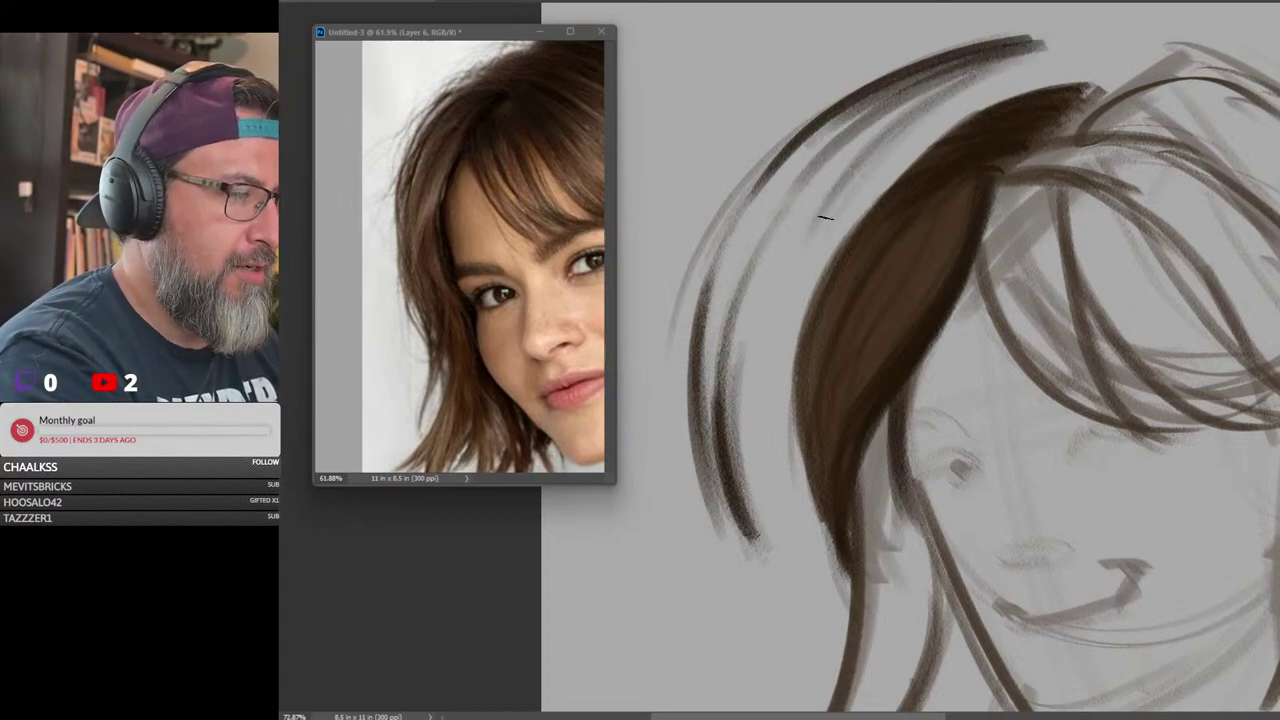
{"action": "left_click_drag", "start_coordinate": [946, 84], "coordinate": [884, 136]}
{"action": "left_click_drag", "start_coordinate": [780, 557], "coordinate": [725, 340]}
{"action": "mouse_move", "coordinate": [767, 520]}
{"action": "left_mouse_down"}
{"action": "mouse_move", "coordinate": [732, 354]}
{"action": "mouse_move", "coordinate": [752, 453]}
{"action": "left_mouse_up"}
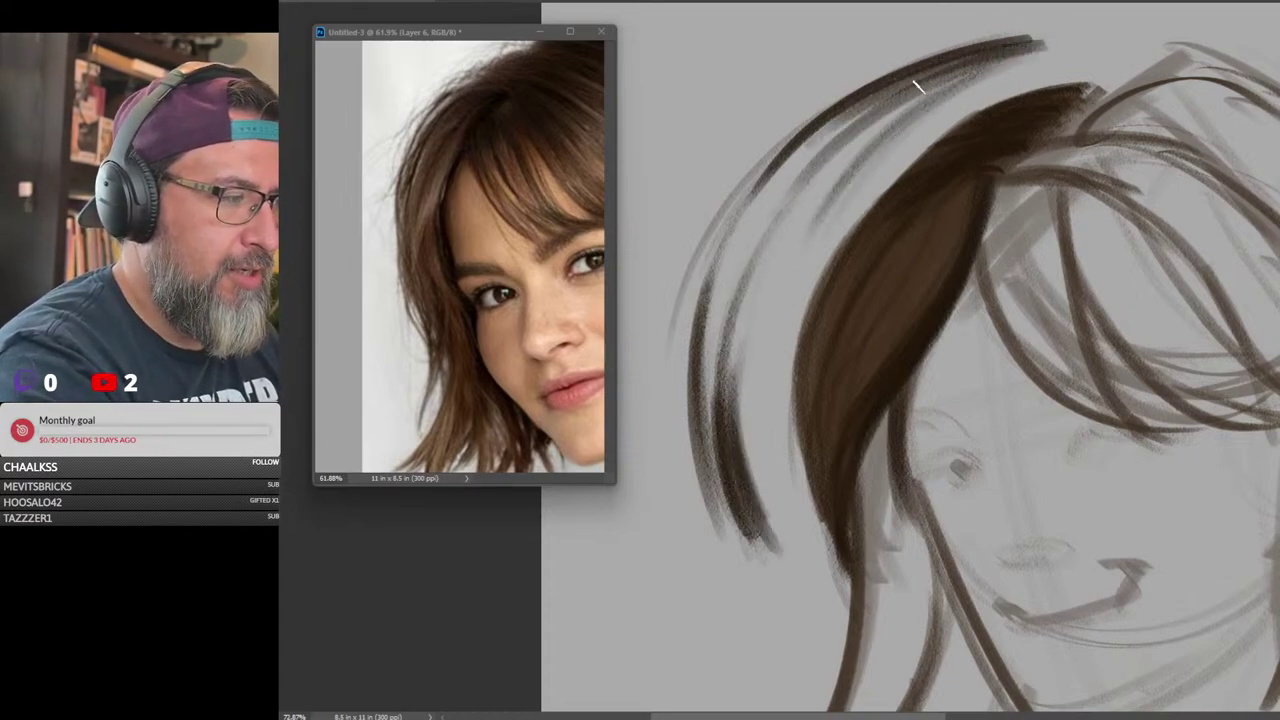
{"action": "left_click_drag", "start_coordinate": [784, 190], "coordinate": [710, 392]}
{"action": "mouse_move", "coordinate": [876, 132]}
{"action": "left_mouse_down"}
{"action": "mouse_move", "coordinate": [774, 258]}
{"action": "mouse_move", "coordinate": [732, 410]}
{"action": "left_mouse_up"}
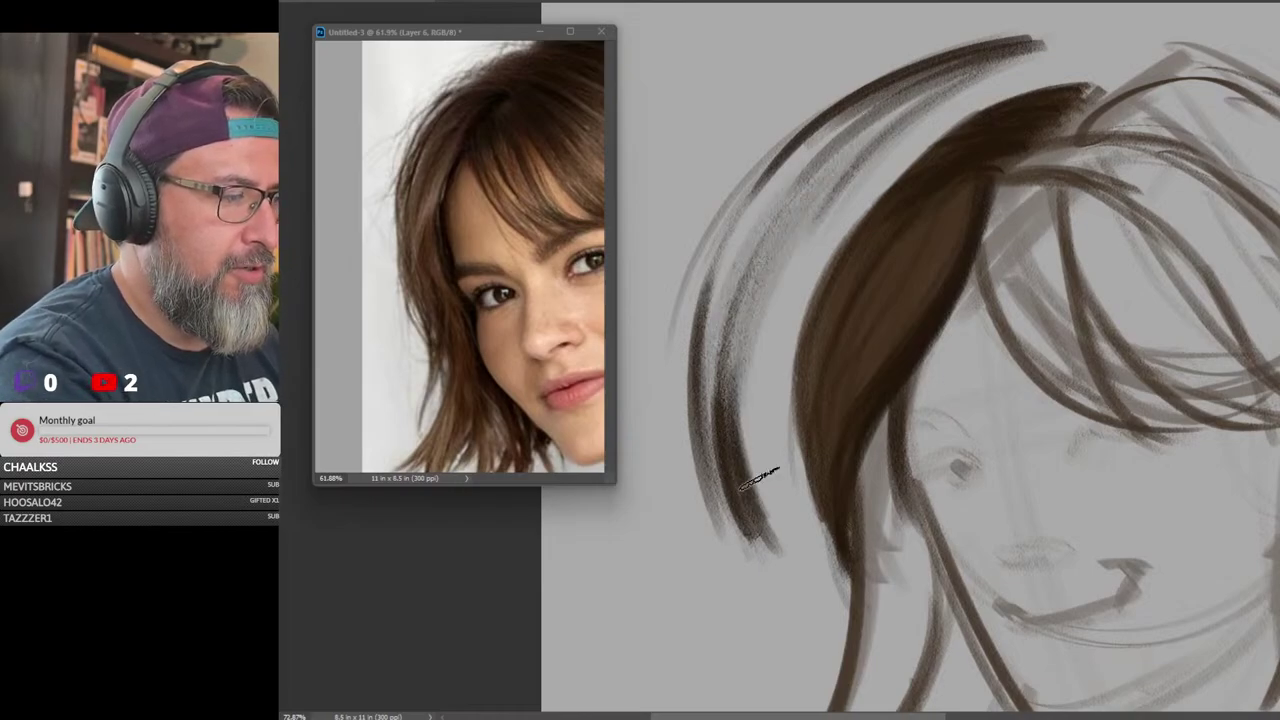
Erase the practice lock beside the head completely
{"action": "key", "text": "bracketright"}
{"action": "key", "text": "bracketright"}
{"action": "key", "text": "bracketright"}
{"action": "key", "text": "bracketright"}
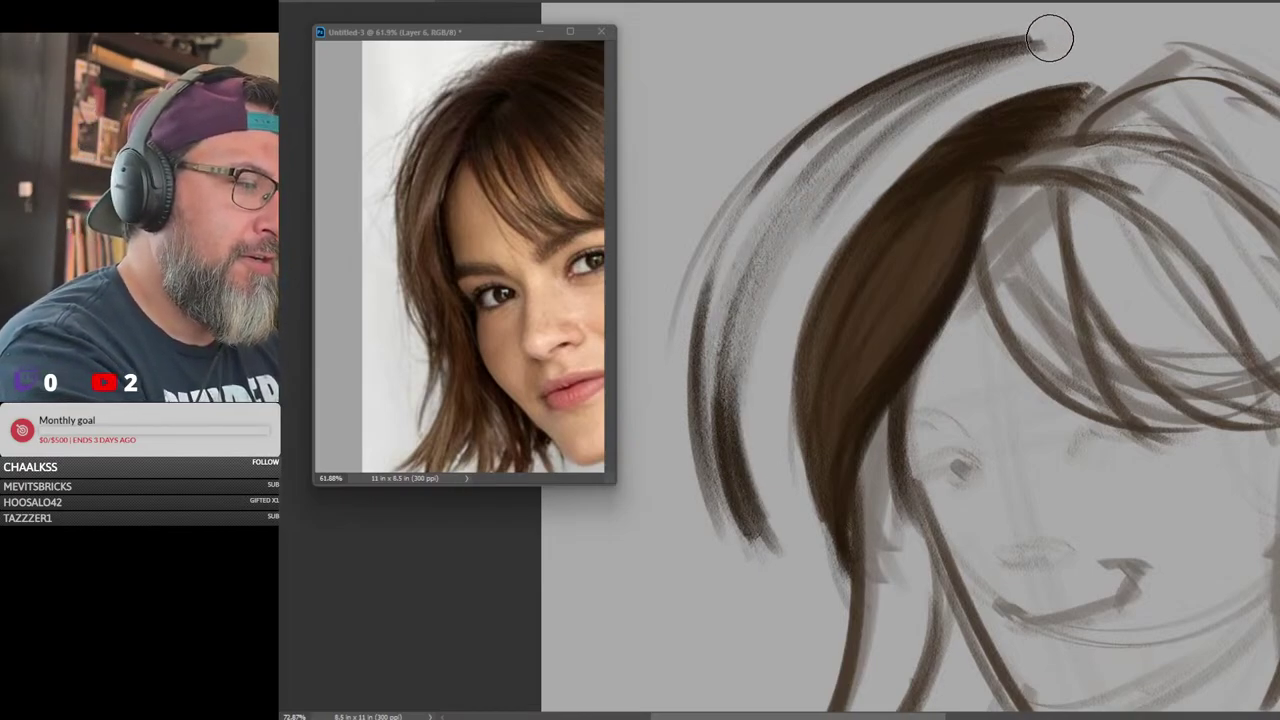
{"action": "mouse_move", "coordinate": [1062, 40]}
{"action": "left_mouse_down"}
{"action": "mouse_move", "coordinate": [854, 106]}
{"action": "mouse_move", "coordinate": [748, 202]}
{"action": "mouse_move", "coordinate": [722, 318]}
{"action": "left_mouse_up"}
{"action": "key", "text": "bracketleft"}
{"action": "key", "text": "bracketleft"}
{"action": "key", "text": "bracketleft"}
{"action": "key", "text": "bracketleft"}
{"action": "mouse_move", "coordinate": [730, 215]}
{"action": "left_mouse_down"}
{"action": "mouse_move", "coordinate": [700, 370]}
{"action": "mouse_move", "coordinate": [720, 391]}
{"action": "left_mouse_up"}
{"action": "left_click_drag", "start_coordinate": [762, 300], "coordinate": [743, 409]}
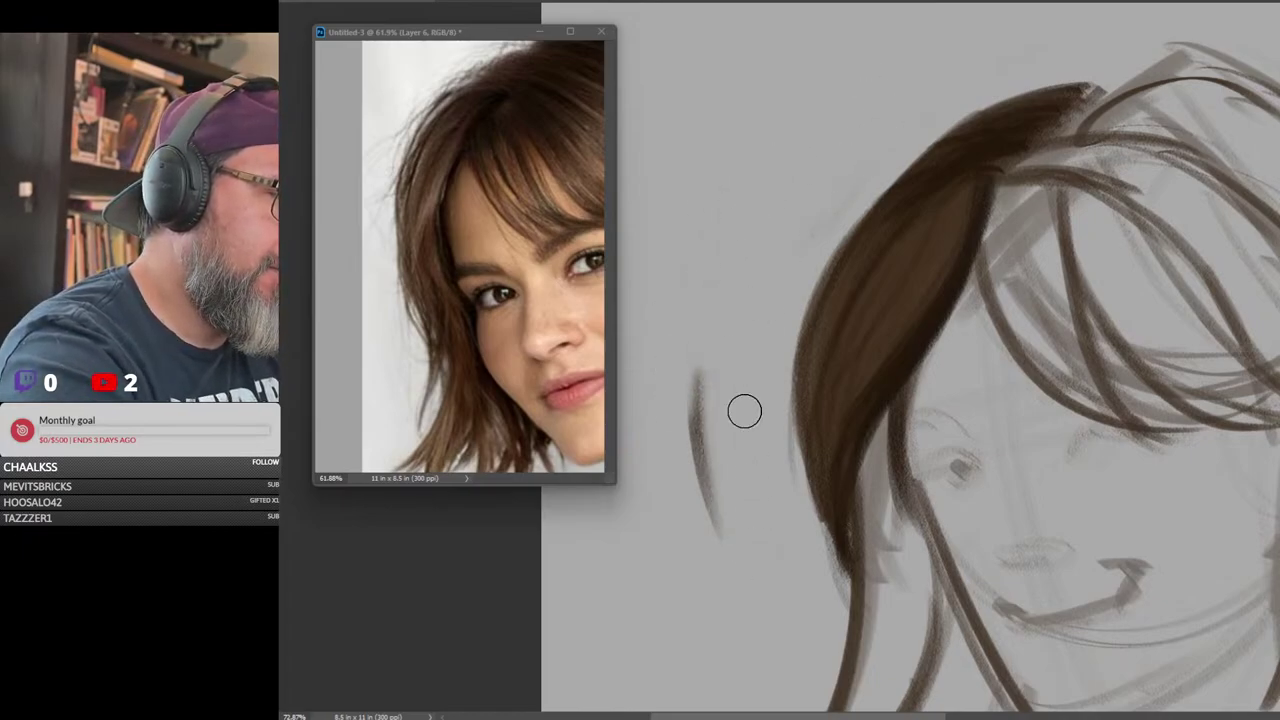
{"action": "left_click_drag", "start_coordinate": [700, 360], "coordinate": [712, 520]}
Brush lighter brown highlight strokes through the middle of the left hair section, following the direction of the strands
{"action": "key", "text": "b"}
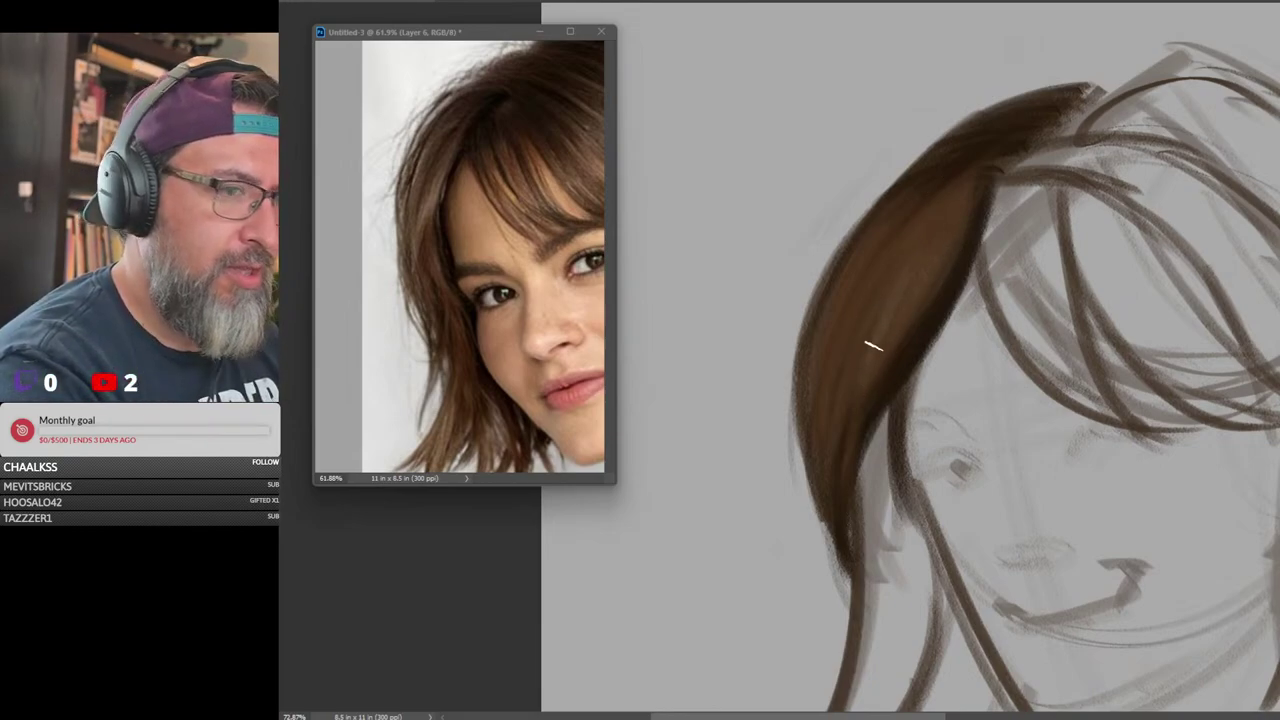
{"action": "left_click_drag", "start_coordinate": [938, 250], "coordinate": [859, 386]}
{"action": "left_click_drag", "start_coordinate": [905, 271], "coordinate": [838, 386]}
{"action": "mouse_move", "coordinate": [904, 256]}
{"action": "left_mouse_down"}
{"action": "mouse_move", "coordinate": [835, 396]}
{"action": "mouse_move", "coordinate": [922, 207]}
{"action": "mouse_move", "coordinate": [853, 299]}
{"action": "mouse_move", "coordinate": [818, 408]}
{"action": "mouse_move", "coordinate": [829, 327]}
{"action": "mouse_move", "coordinate": [911, 173]}
{"action": "mouse_move", "coordinate": [848, 341]}
{"action": "left_mouse_up"}
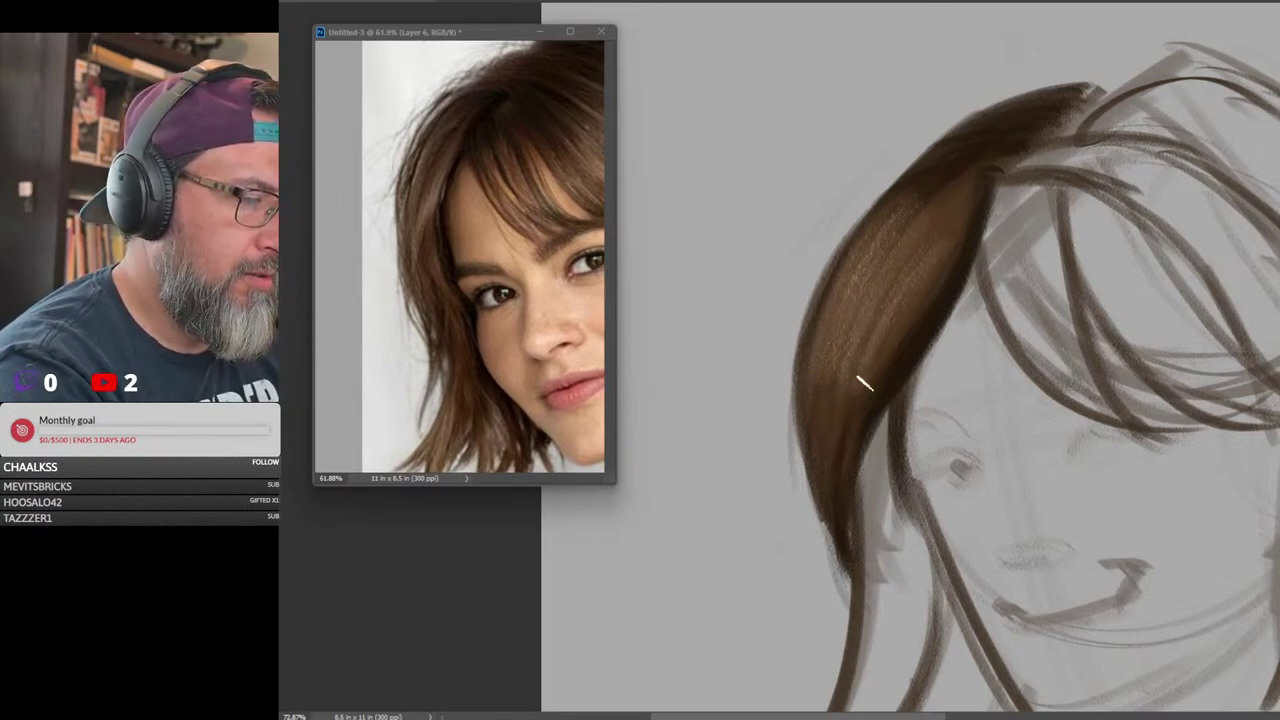
Soften the highlight texture in the left hair section with a larger brush, blending it into the surrounding brown
{"action": "mouse_move", "coordinate": [1132, 294]}
{"action": "left_mouse_down"}
{"action": "mouse_move", "coordinate": [1068, 338]}
{"action": "mouse_move", "coordinate": [1121, 324]}
{"action": "left_mouse_up"}
{"action": "scroll", "coordinate": [1121, 323], "scroll_direction": "up", "scroll_amount": 2}
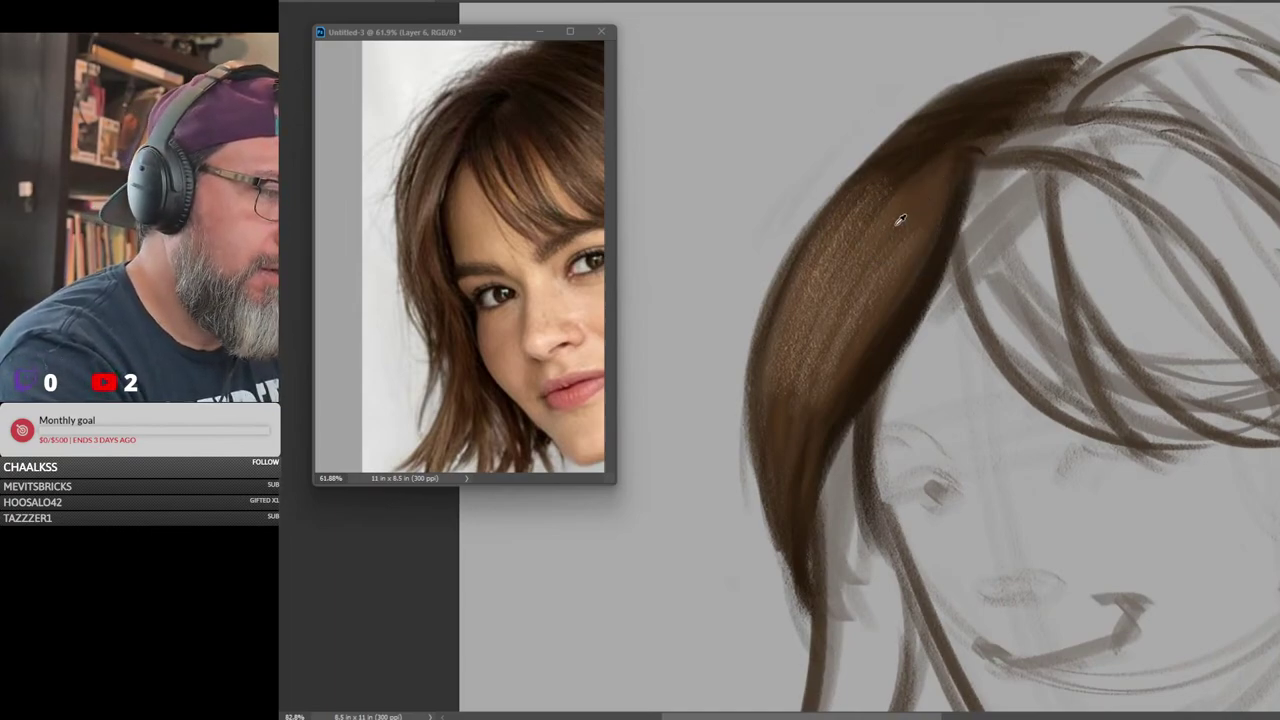
{"action": "key", "text": "bracketright"}
{"action": "key", "text": "bracketright"}
{"action": "key", "text": "bracketright"}
{"action": "left_click_drag", "start_coordinate": [794, 338], "coordinate": [857, 202]}
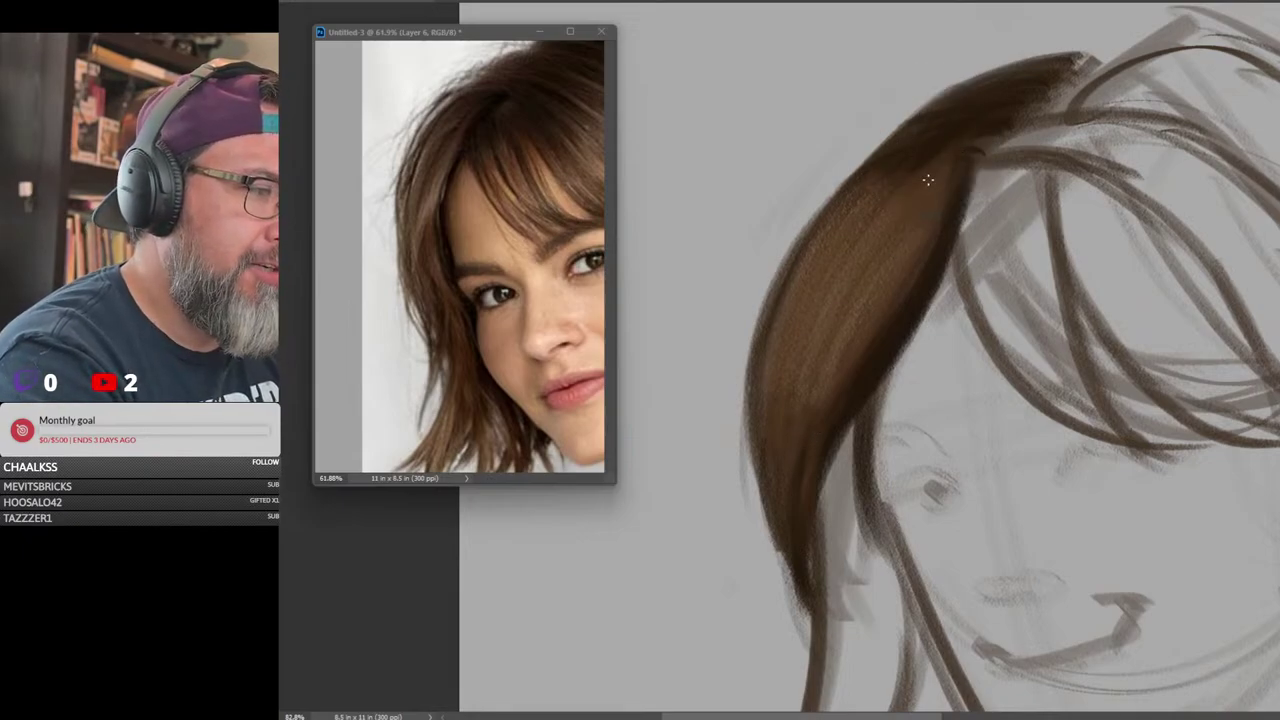
Paint thin dark strands from the crown down through the highlighted brown section, and shade along its outer edge
{"action": "left_click_drag", "start_coordinate": [936, 170], "coordinate": [820, 322]}
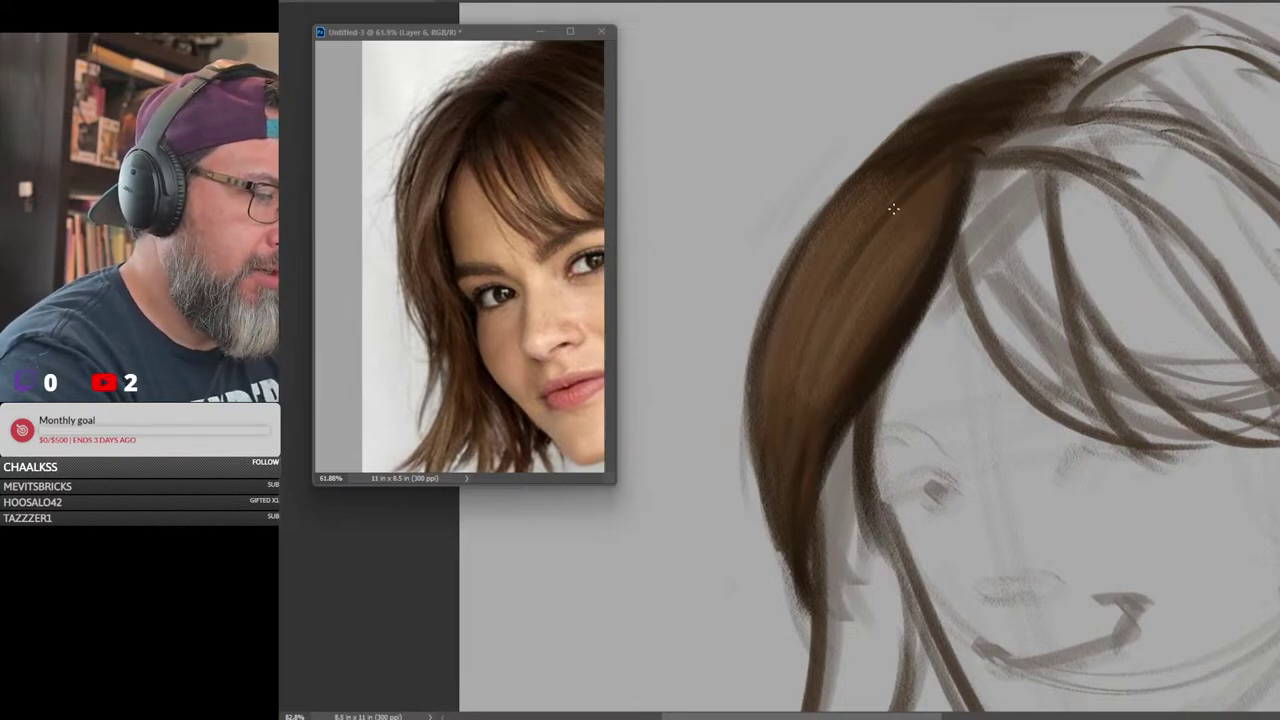
{"action": "left_click_drag", "start_coordinate": [893, 209], "coordinate": [796, 385]}
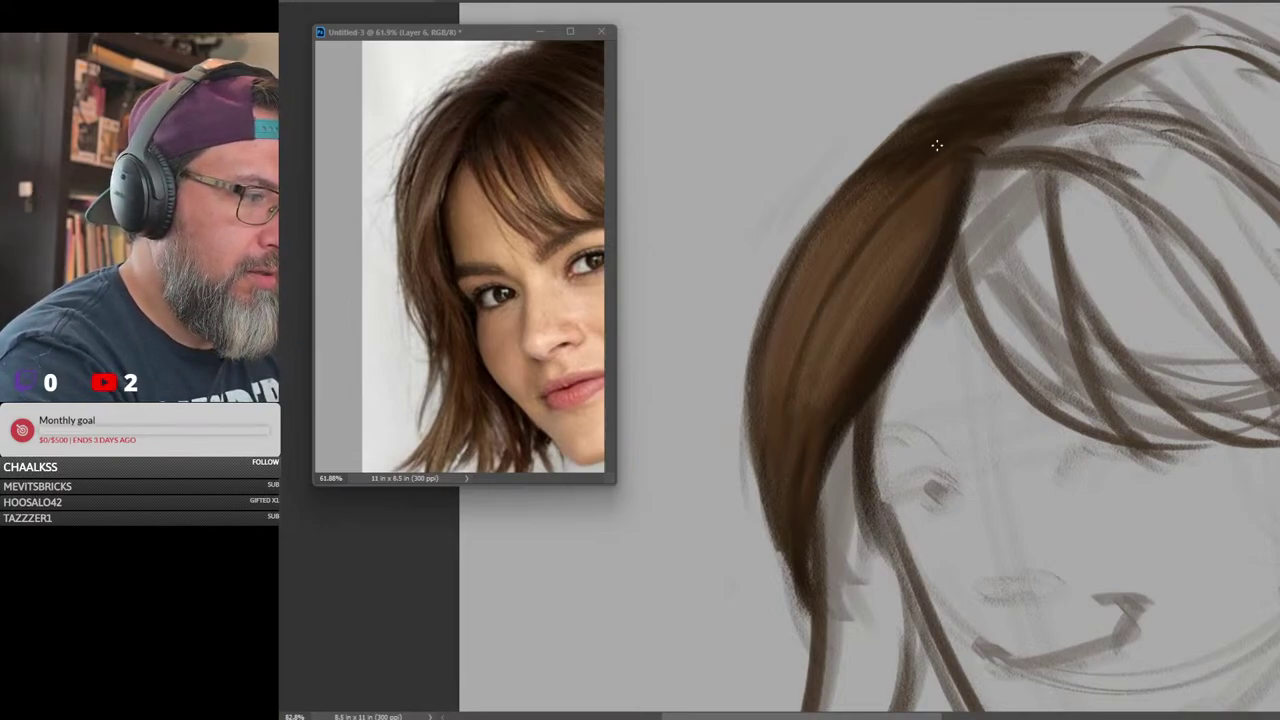
{"action": "left_click_drag", "start_coordinate": [930, 149], "coordinate": [802, 270]}
{"action": "left_click_drag", "start_coordinate": [768, 396], "coordinate": [774, 329]}
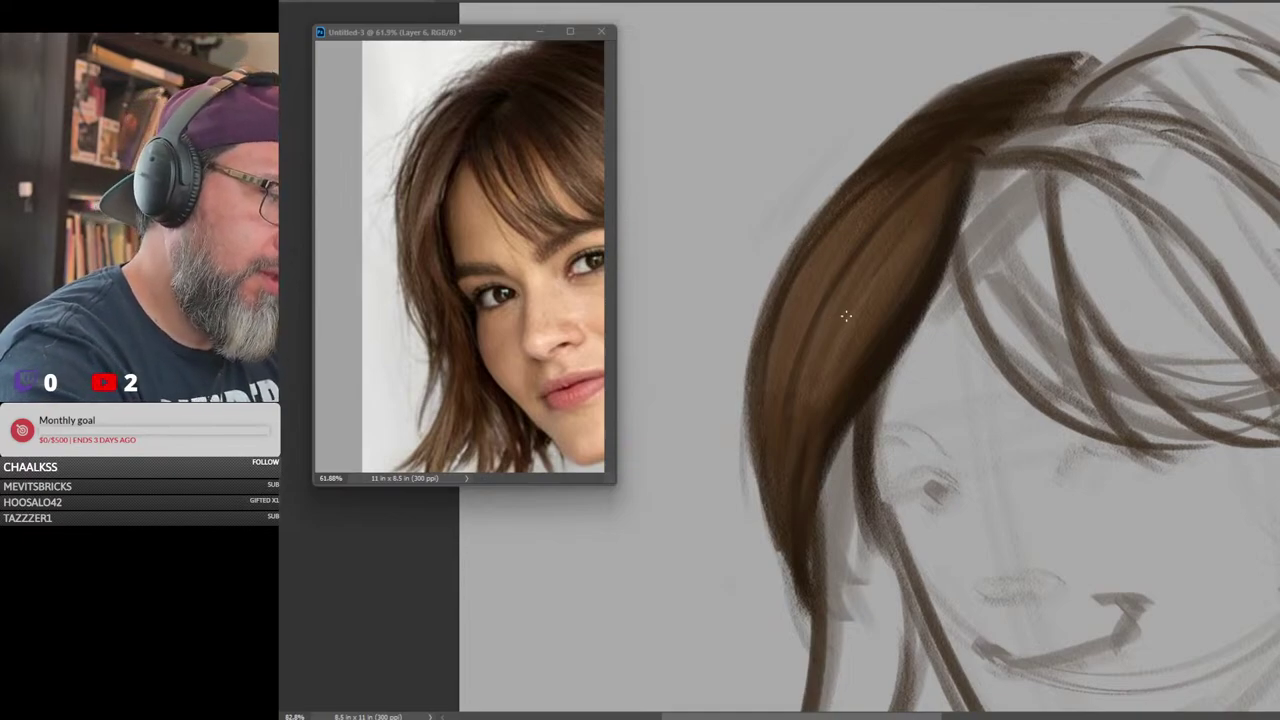
{"action": "left_click_drag", "start_coordinate": [872, 270], "coordinate": [794, 402]}
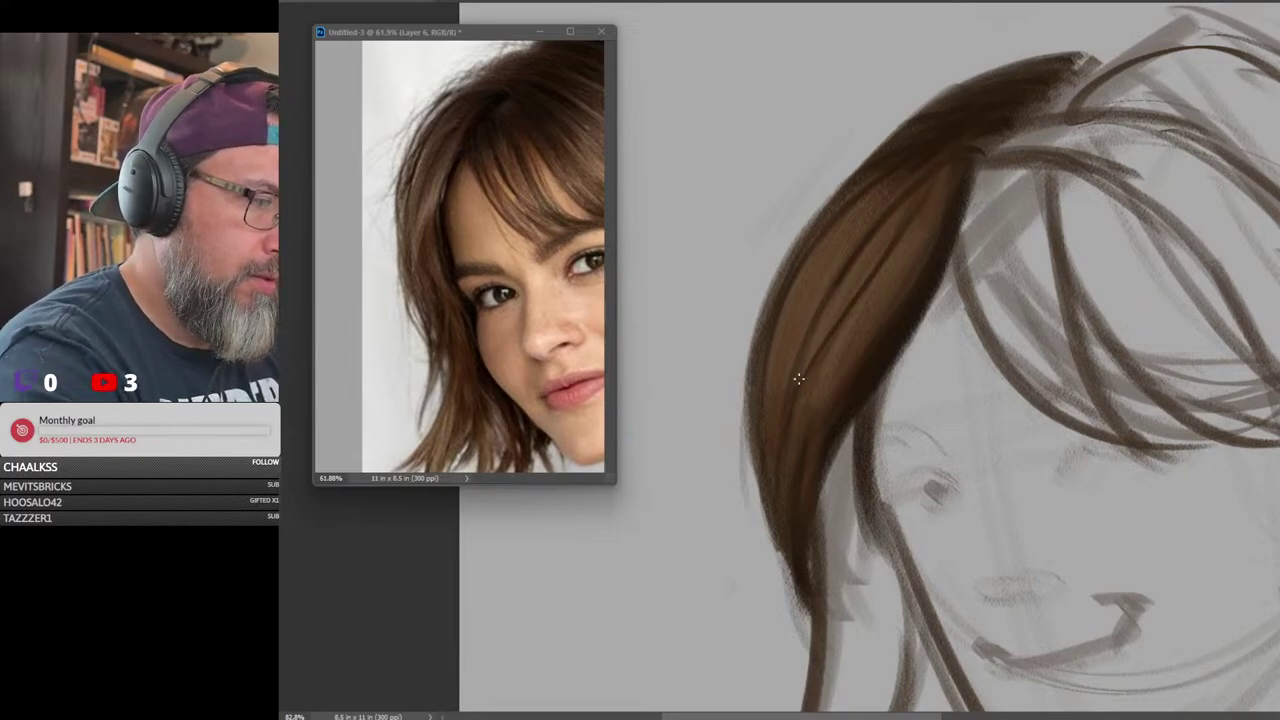
{"action": "left_click_drag", "start_coordinate": [798, 378], "coordinate": [834, 290]}
{"action": "mouse_move", "coordinate": [1168, 373]}
{"action": "left_mouse_down"}
{"action": "mouse_move", "coordinate": [1070, 411]}
{"action": "mouse_move", "coordinate": [1185, 390]}
{"action": "left_mouse_up"}
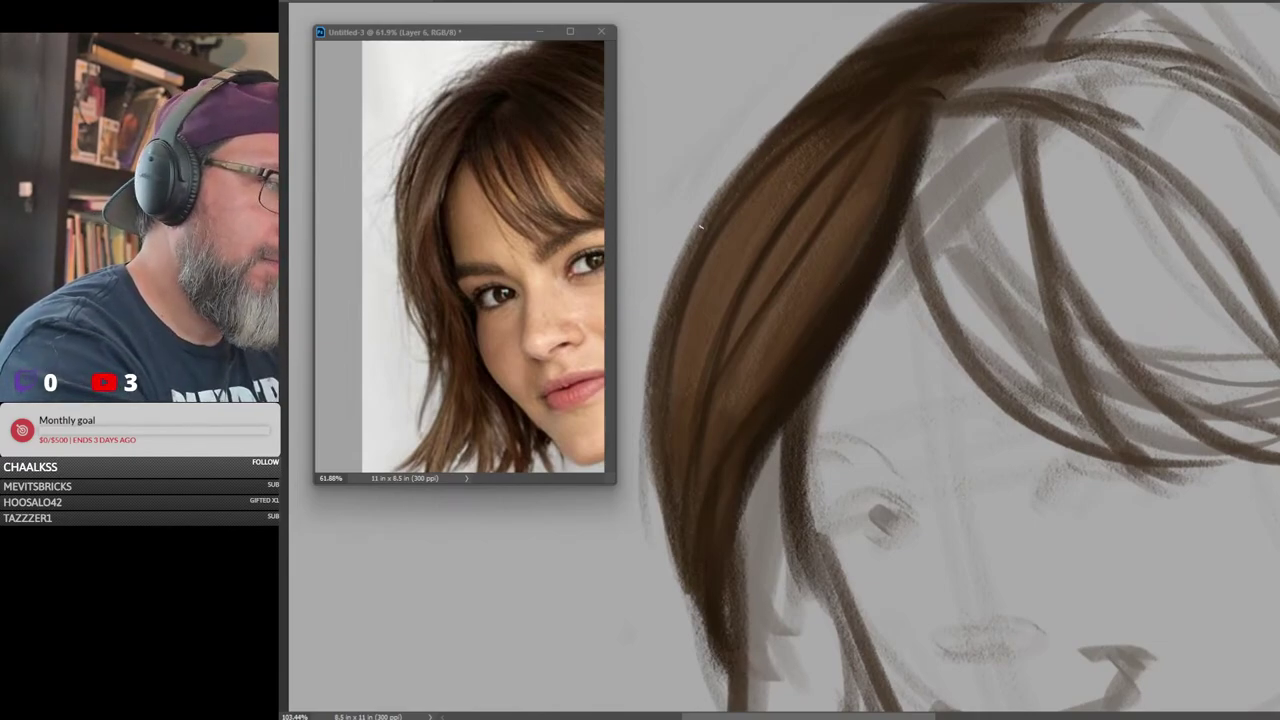
{"action": "left_click_drag", "start_coordinate": [700, 227], "coordinate": [686, 457]}
{"action": "scroll", "coordinate": [1117, 335], "scroll_direction": "down", "scroll_amount": 4}
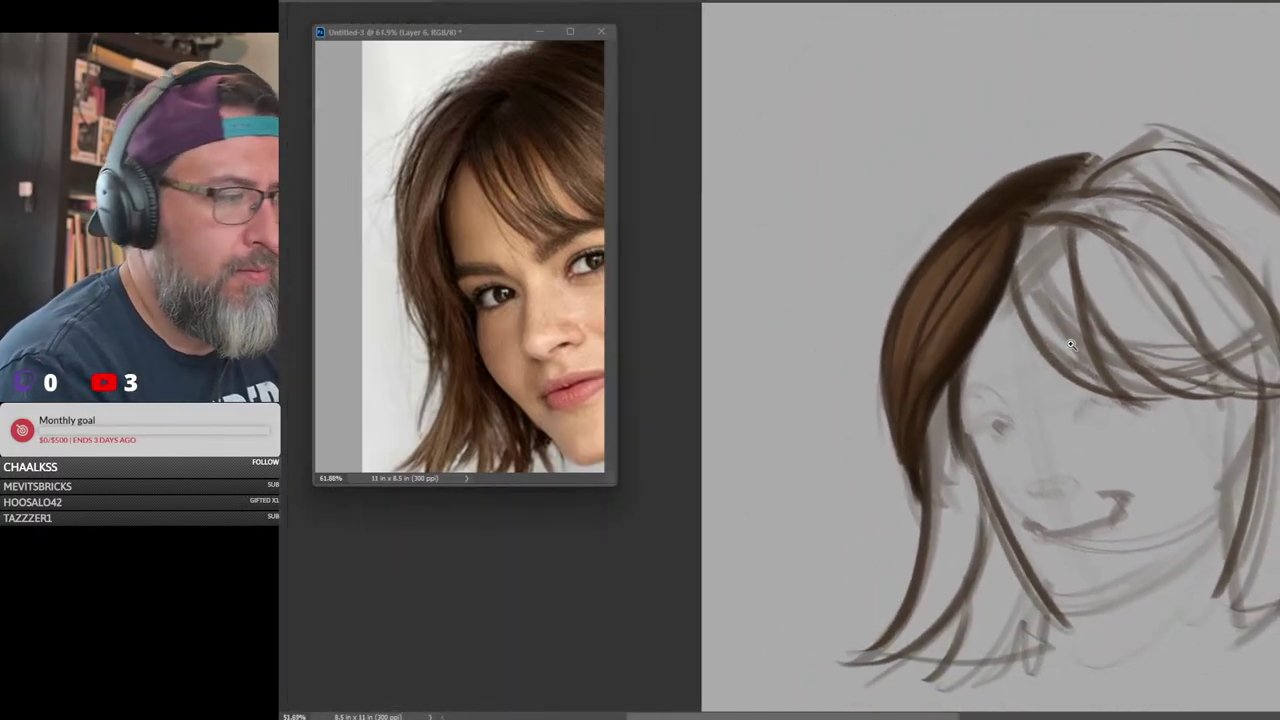
Add fine light brown highlight strokes between the dark strands, on both the inner and outer parts of the section
{"action": "scroll", "coordinate": [1144, 300], "scroll_direction": "up", "scroll_amount": 3}
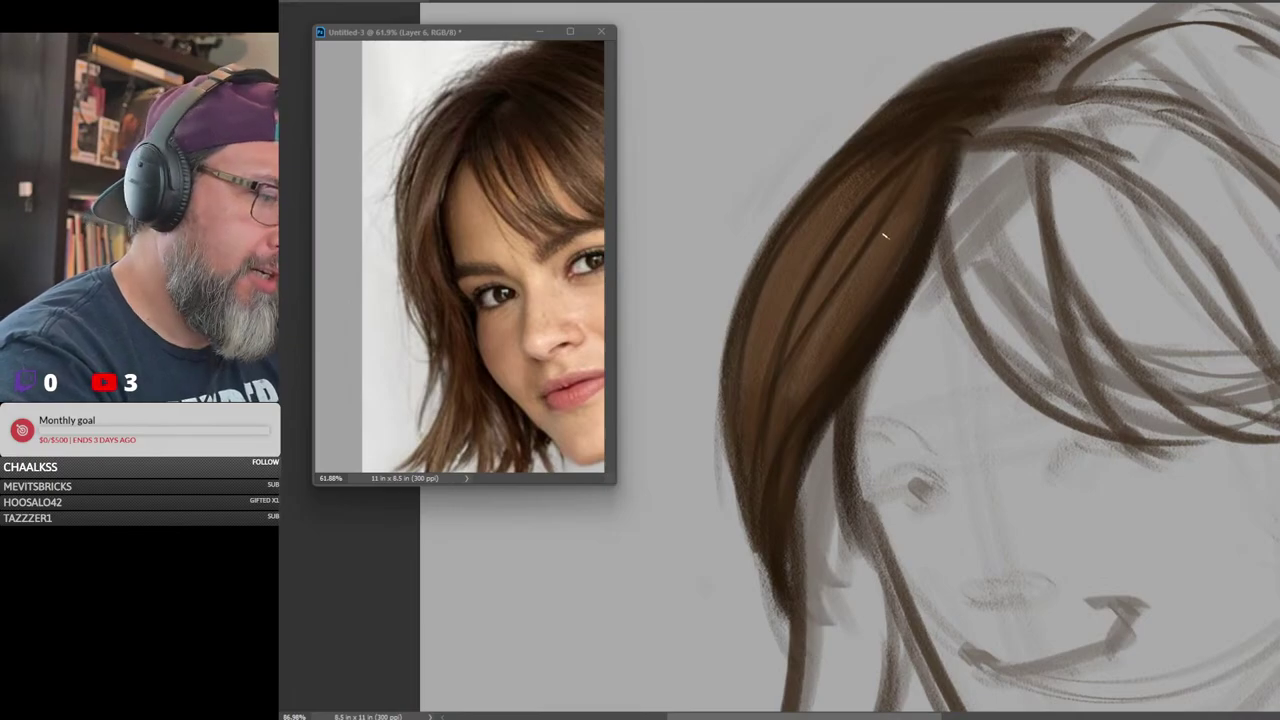
{"action": "left_click_drag", "start_coordinate": [878, 242], "coordinate": [800, 364]}
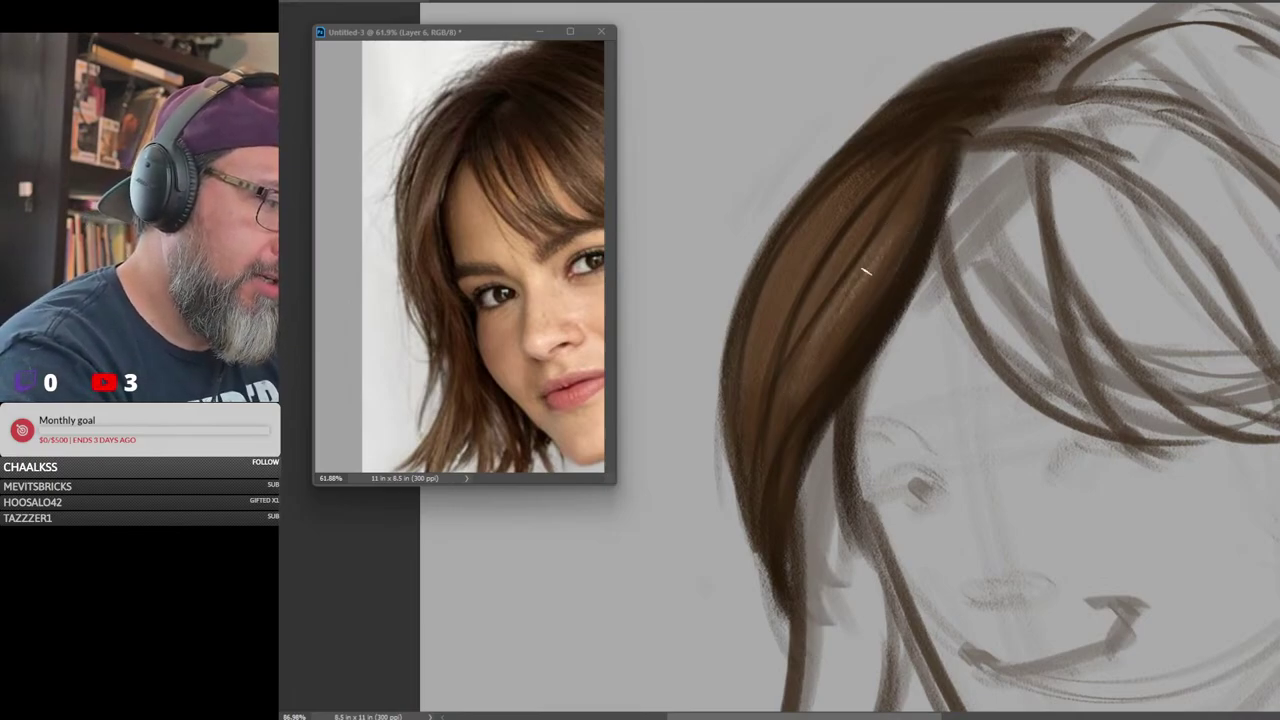
{"action": "left_click_drag", "start_coordinate": [900, 240], "coordinate": [783, 396]}
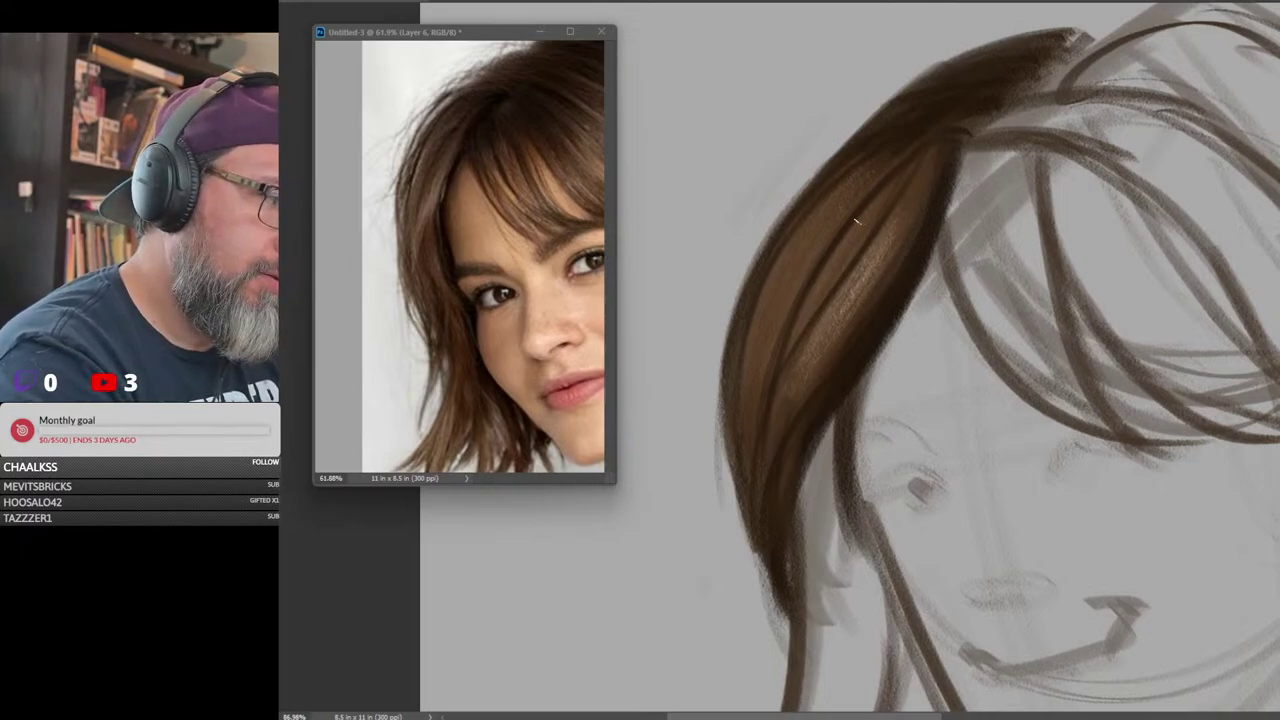
{"action": "left_click_drag", "start_coordinate": [860, 221], "coordinate": [818, 292]}
{"action": "left_click_drag", "start_coordinate": [842, 186], "coordinate": [746, 332]}
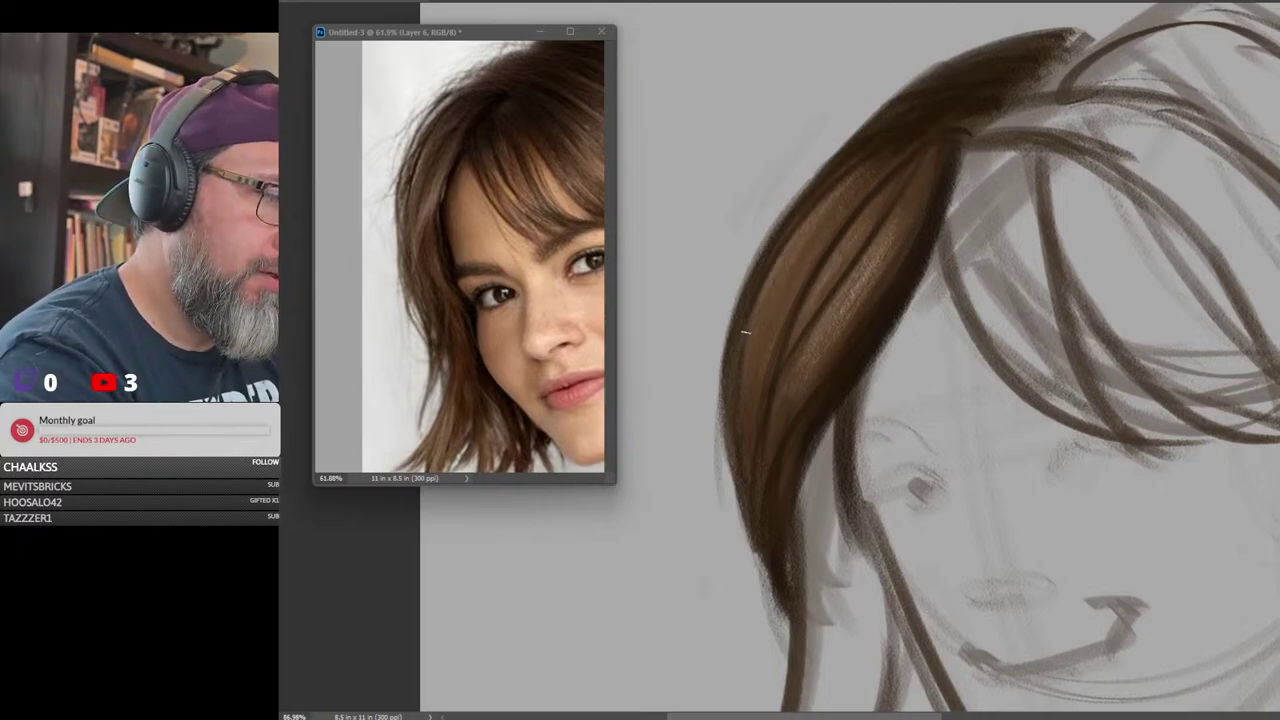
{"action": "left_click_drag", "start_coordinate": [834, 208], "coordinate": [788, 268]}
{"action": "left_click_drag", "start_coordinate": [861, 180], "coordinate": [777, 308]}
{"action": "left_click_drag", "start_coordinate": [843, 211], "coordinate": [784, 318]}
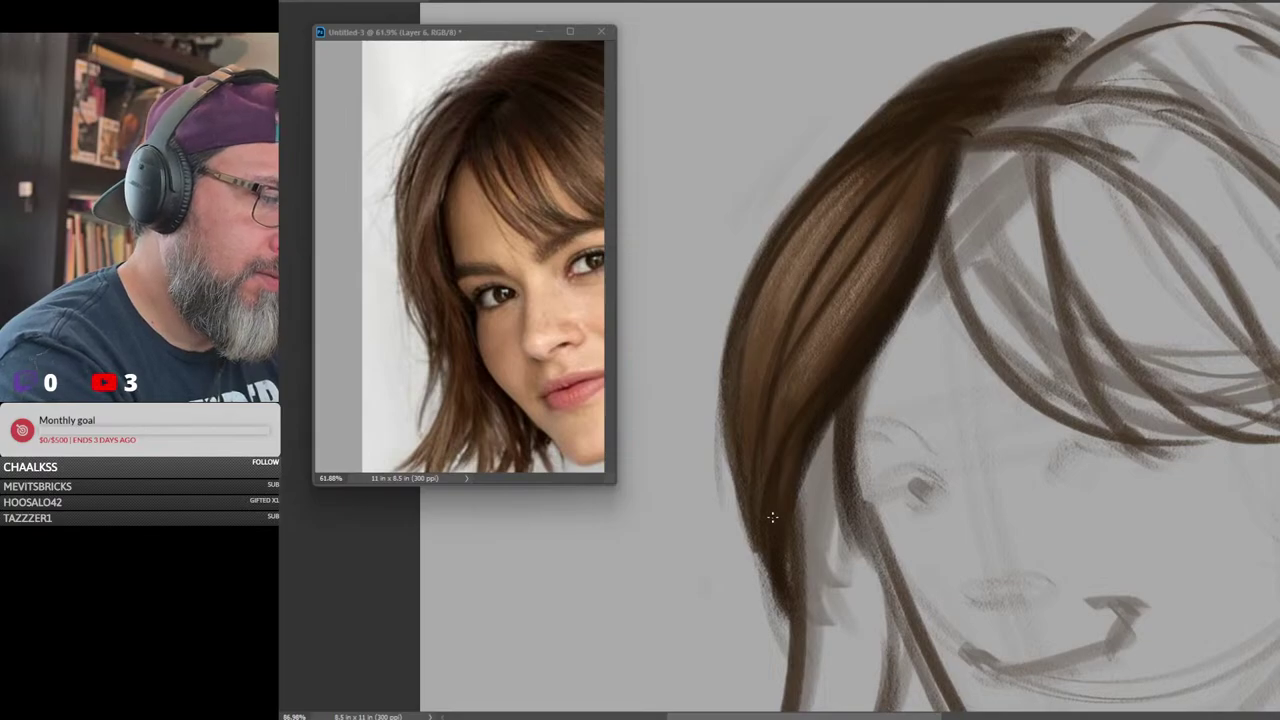
Switch to the Hard Round Pressure Opacity and Flow brush and reduce its hardness for softer edges
{"action": "mouse_move", "coordinate": [1176, 353]}
{"action": "left_mouse_down"}
{"action": "mouse_move", "coordinate": [1020, 358]}
{"action": "mouse_move", "coordinate": [1163, 375]}
{"action": "left_mouse_up"}
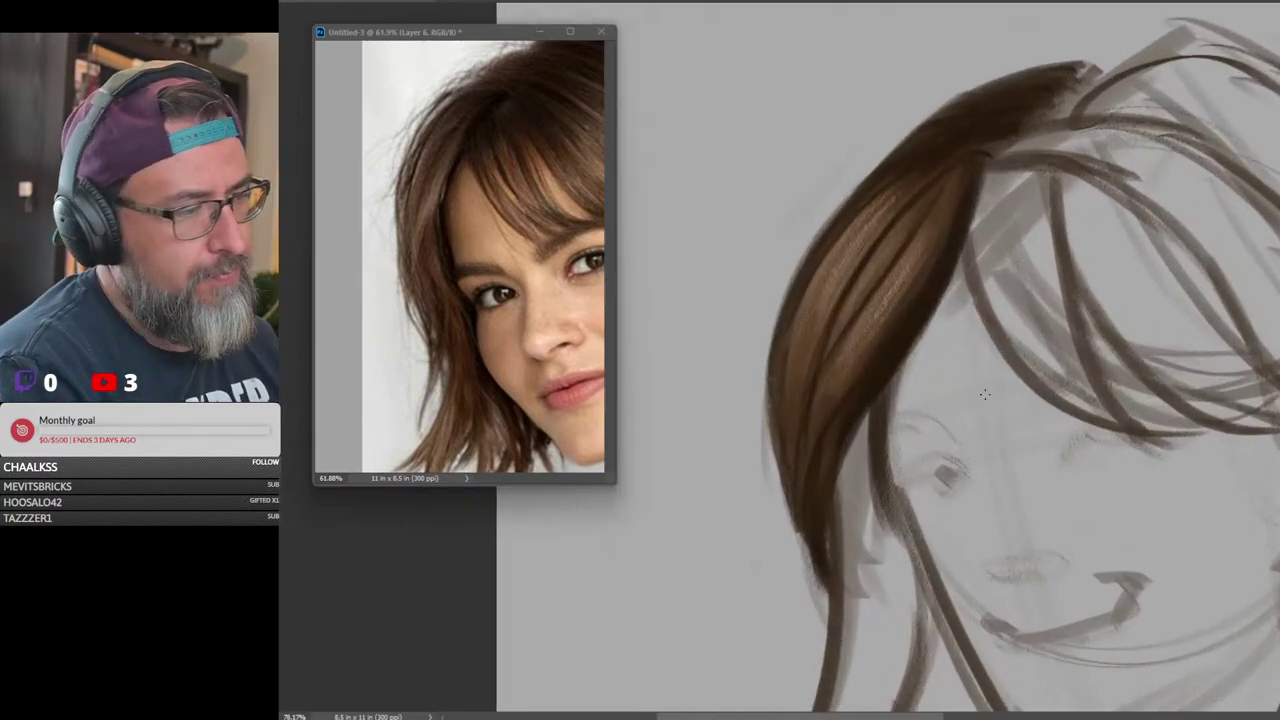
{"action": "right_click", "coordinate": [833, 475]}
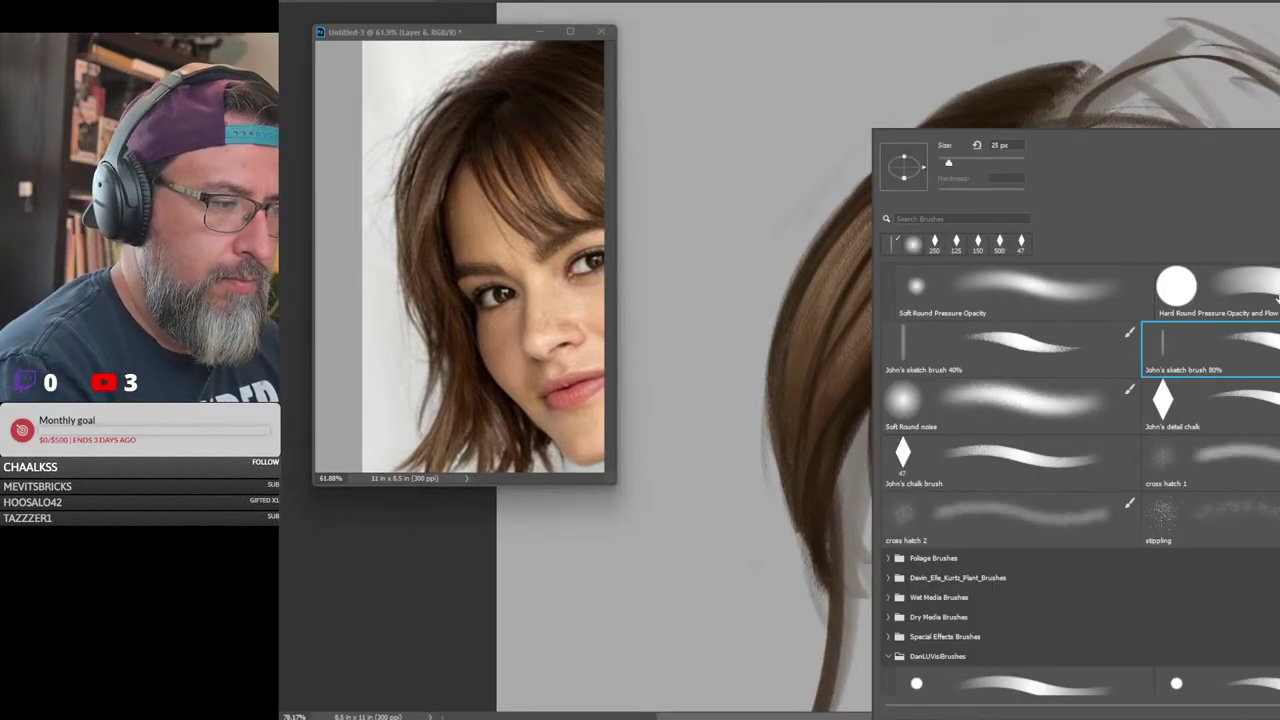
{"action": "left_click", "coordinate": [1272, 290]}
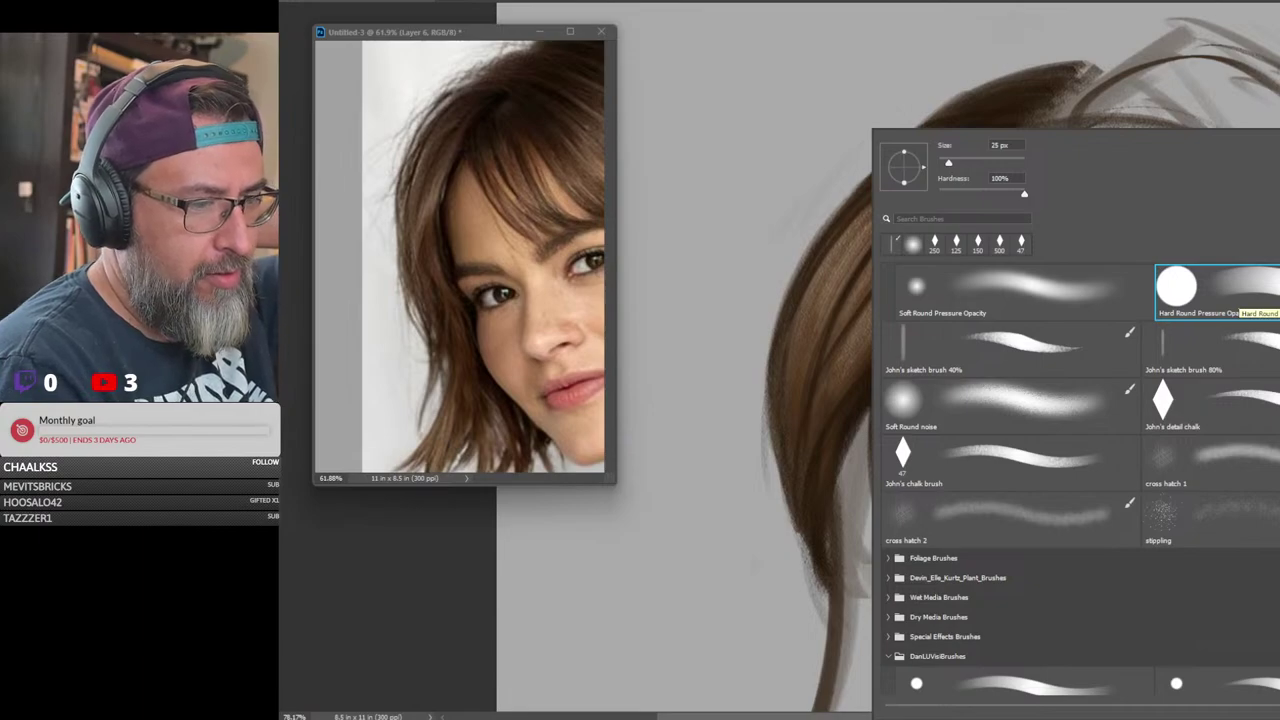
{"action": "left_click_drag", "start_coordinate": [1025, 193], "coordinate": [1005, 197]}
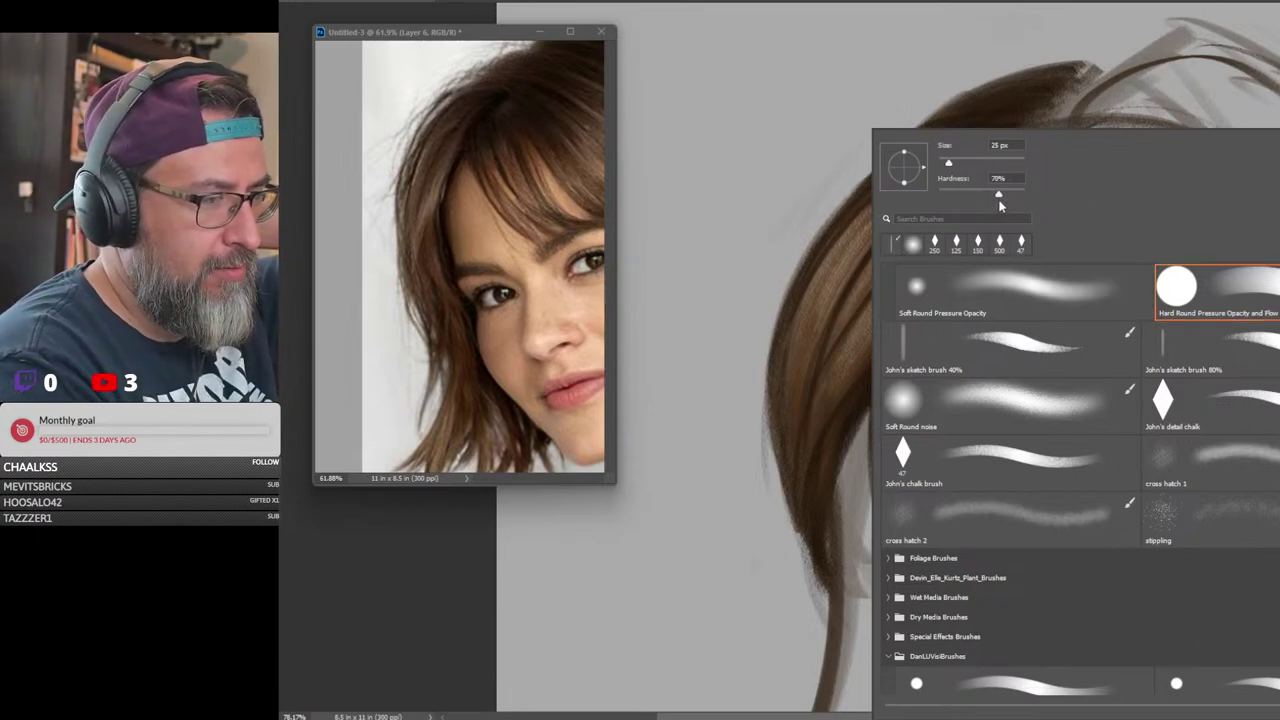
{"action": "left_click_drag", "start_coordinate": [998, 199], "coordinate": [992, 198]}
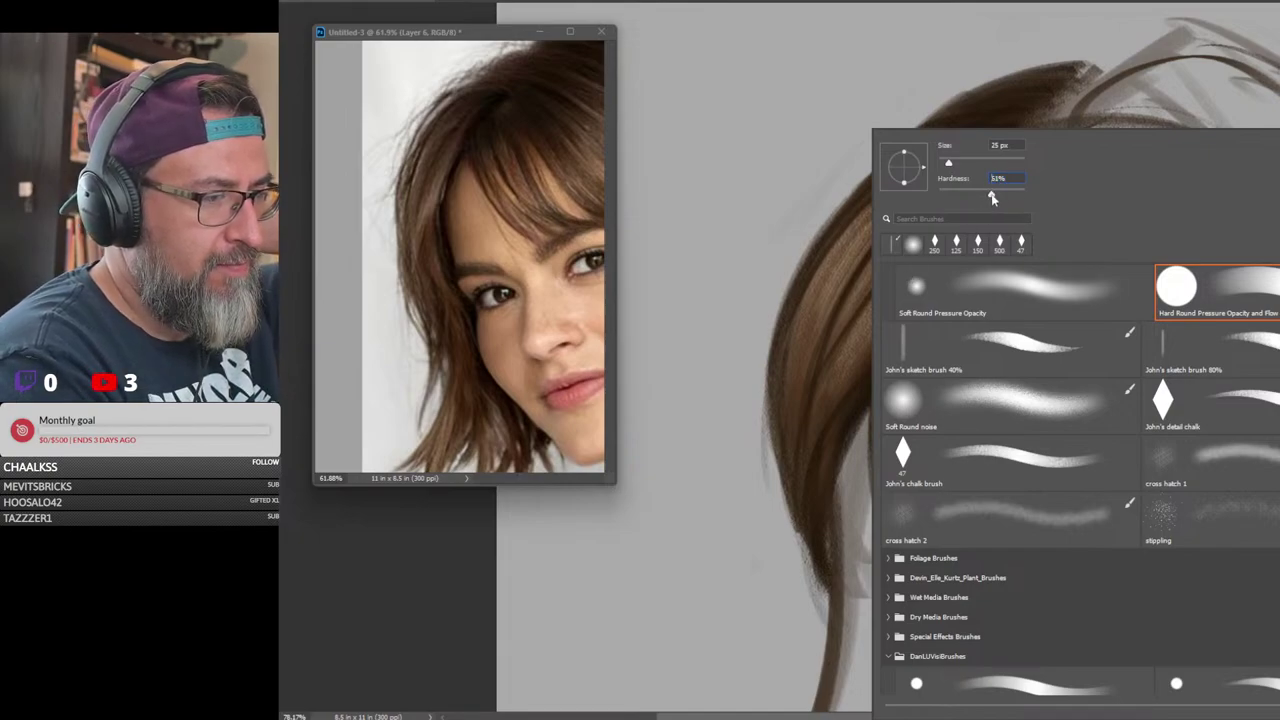
{"action": "left_click_drag", "start_coordinate": [989, 195], "coordinate": [996, 200]}
{"action": "key", "text": "Return"}
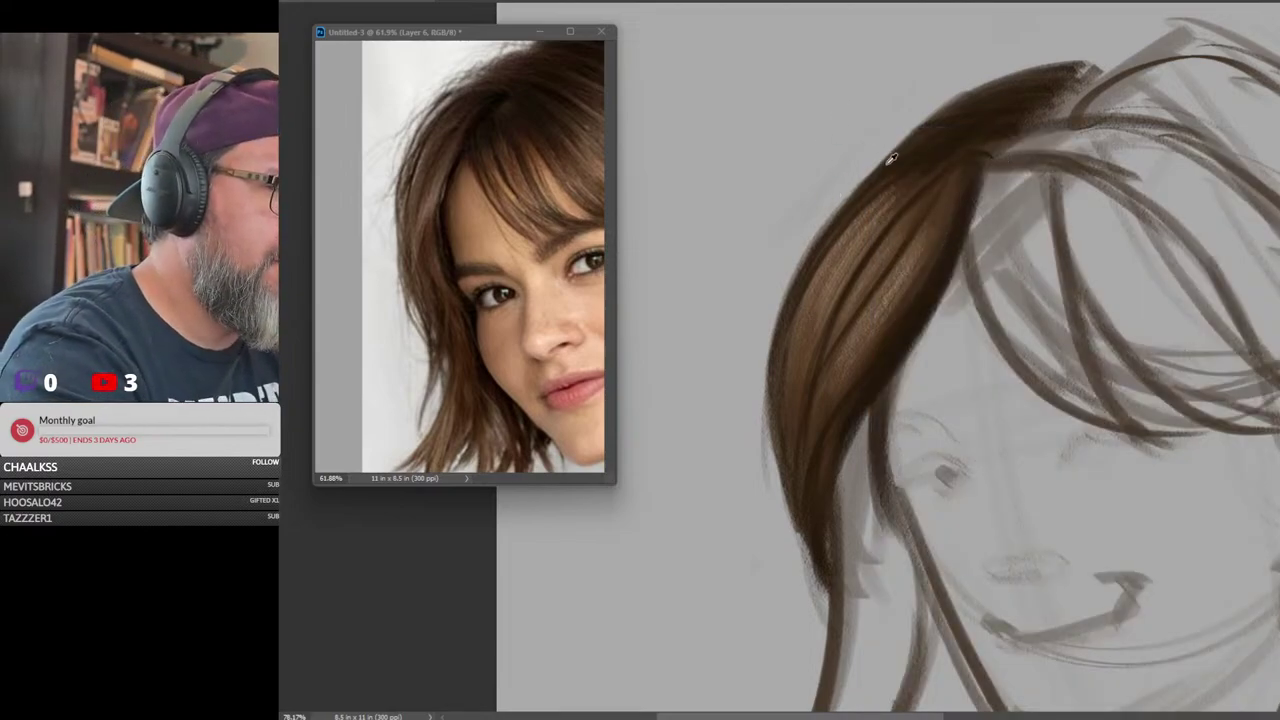
{"action": "left_click_drag", "start_coordinate": [880, 85], "coordinate": [697, 376]}
{"action": "left_click_drag", "start_coordinate": [882, 90], "coordinate": [694, 362]}
{"action": "left_click_drag", "start_coordinate": [850, 114], "coordinate": [696, 364]}
{"action": "key", "text": "ctrl+z"}
{"action": "key", "text": "ctrl+z"}
{"action": "key", "text": "ctrl+z"}
{"action": "key", "text": "ctrl+z"}
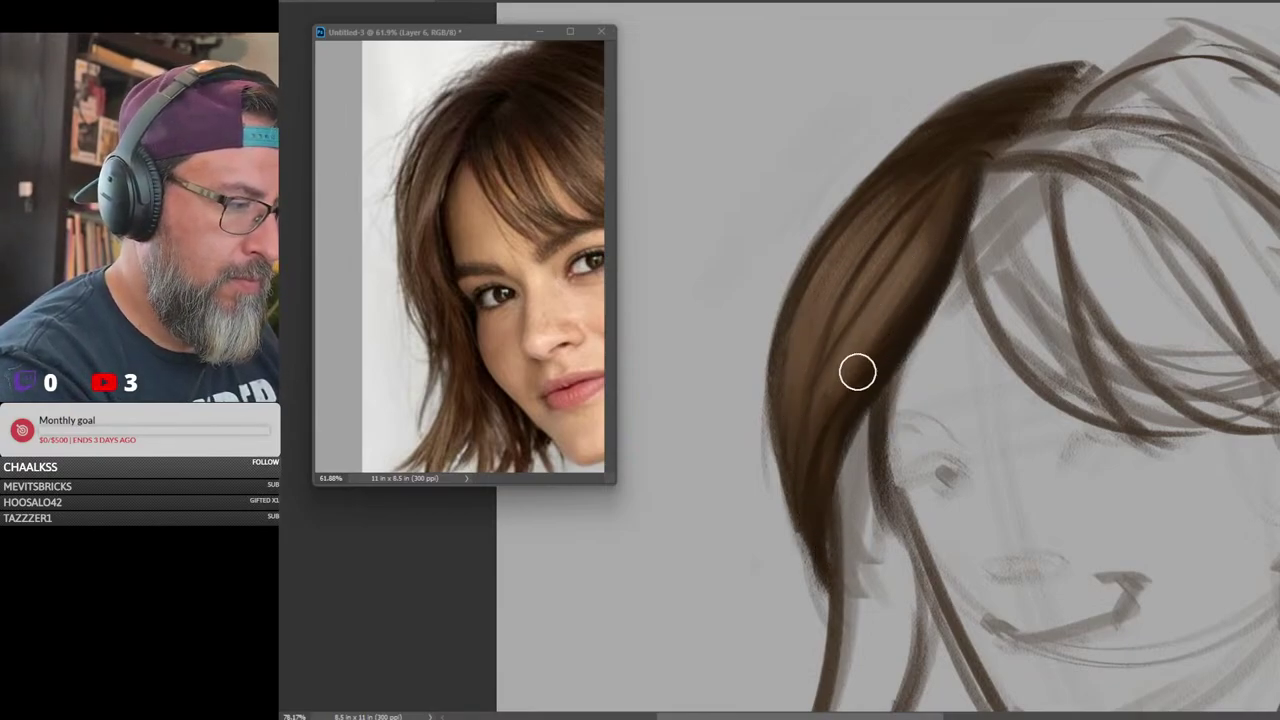
Blend the brown smoothly over the crown, and darken and clean the section's inner edge down to its lower tip
{"action": "mouse_move", "coordinate": [1044, 68]}
{"action": "left_mouse_down"}
{"action": "mouse_move", "coordinate": [970, 123]}
{"action": "mouse_move", "coordinate": [979, 145]}
{"action": "mouse_move", "coordinate": [907, 193]}
{"action": "mouse_move", "coordinate": [1015, 126]}
{"action": "mouse_move", "coordinate": [1015, 73]}
{"action": "mouse_move", "coordinate": [1023, 102]}
{"action": "mouse_move", "coordinate": [906, 143]}
{"action": "left_mouse_up"}
{"action": "mouse_move", "coordinate": [990, 122]}
{"action": "left_mouse_down"}
{"action": "mouse_move", "coordinate": [899, 143]}
{"action": "mouse_move", "coordinate": [953, 116]}
{"action": "left_mouse_up"}
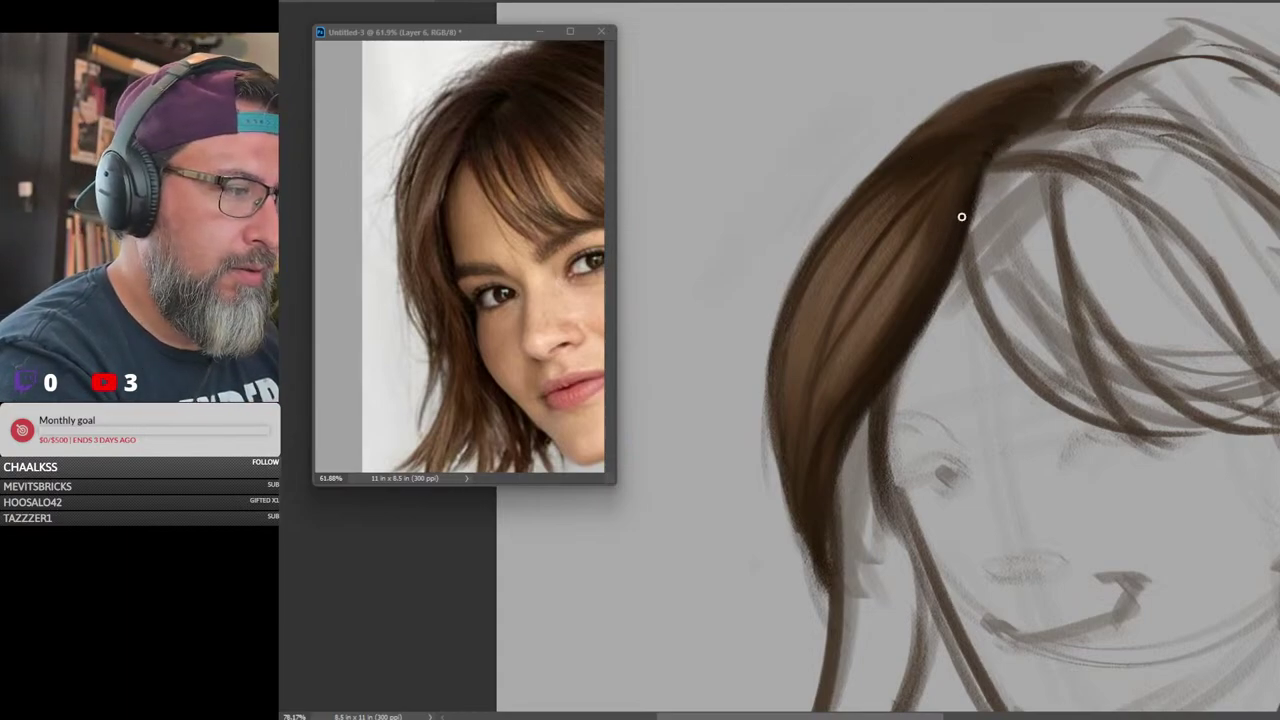
{"action": "left_click_drag", "start_coordinate": [866, 415], "coordinate": [831, 570]}
{"action": "mouse_move", "coordinate": [1160, 366]}
{"action": "left_mouse_down"}
{"action": "mouse_move", "coordinate": [1070, 410]}
{"action": "mouse_move", "coordinate": [1159, 455]}
{"action": "mouse_move", "coordinate": [1066, 423]}
{"action": "left_mouse_up"}
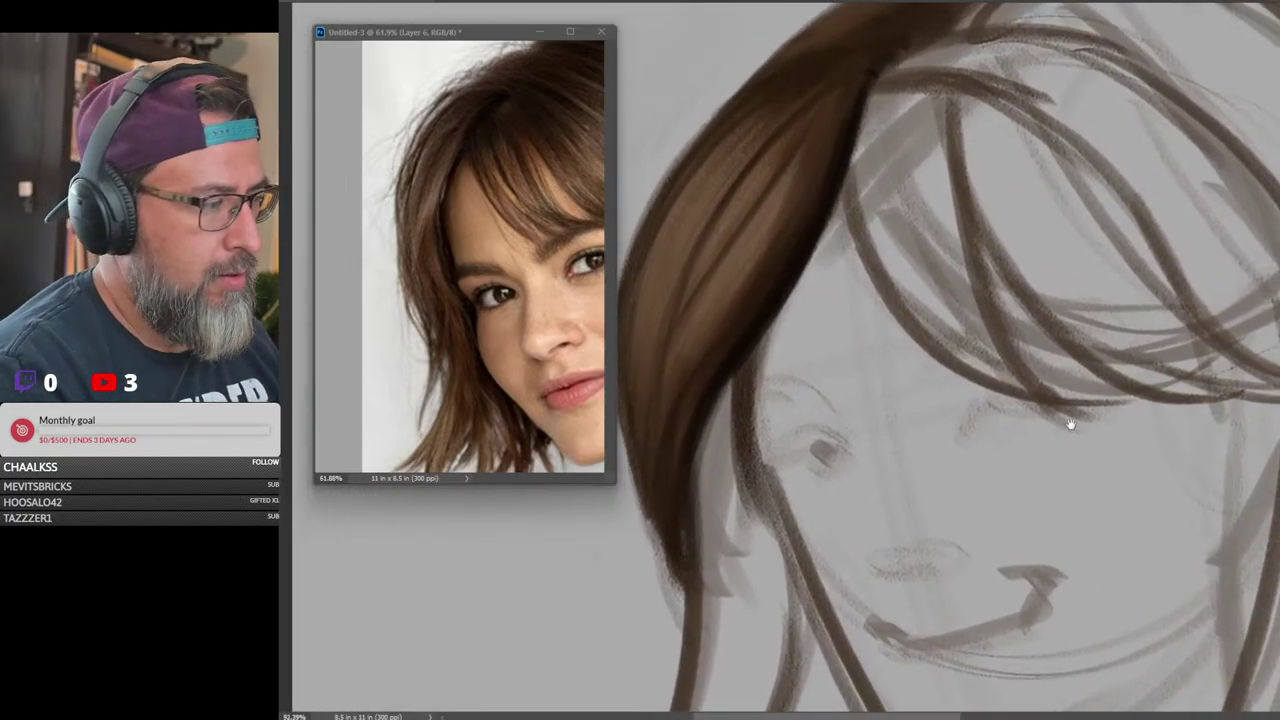
{"action": "left_click_drag", "start_coordinate": [1045, 150], "coordinate": [1034, 314]}
{"action": "left_click_drag", "start_coordinate": [985, 202], "coordinate": [1017, 161]}
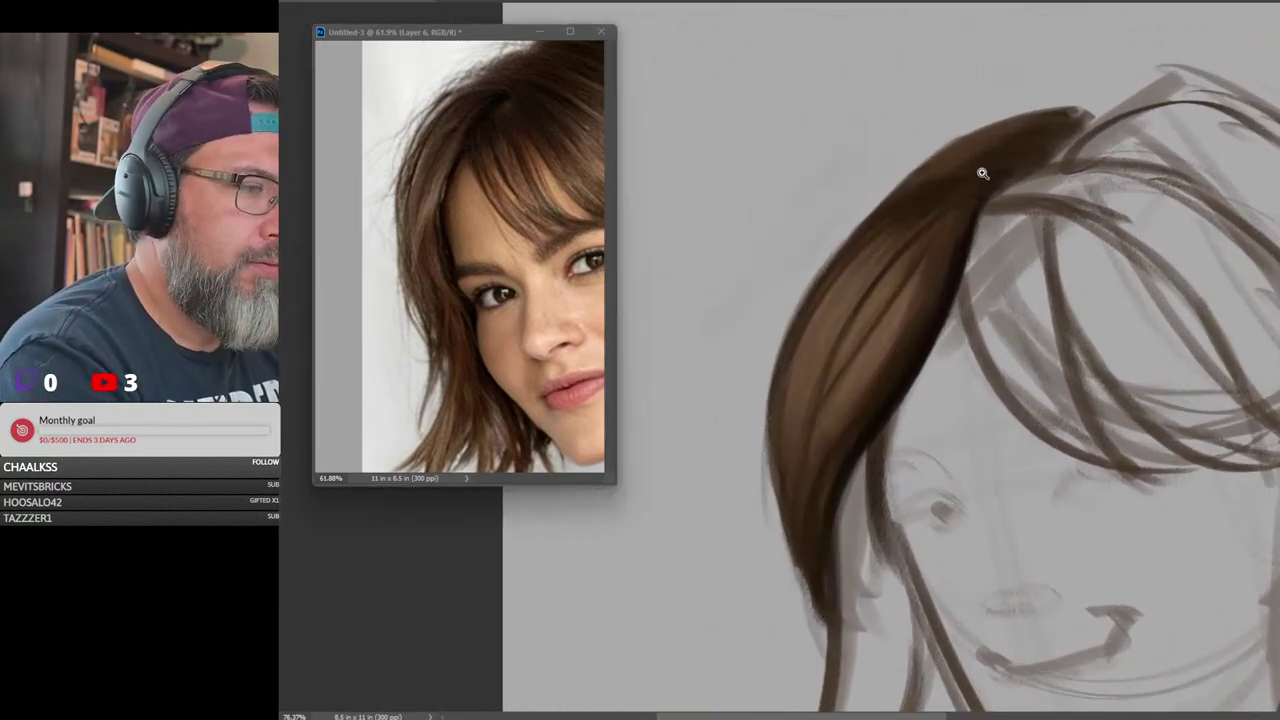
Switch to the John's detail chalk brush and sample the dark brown where the hair section meets the crown
{"action": "right_click", "coordinate": [981, 172]}
{"action": "double_click", "coordinate": [1258, 400]}
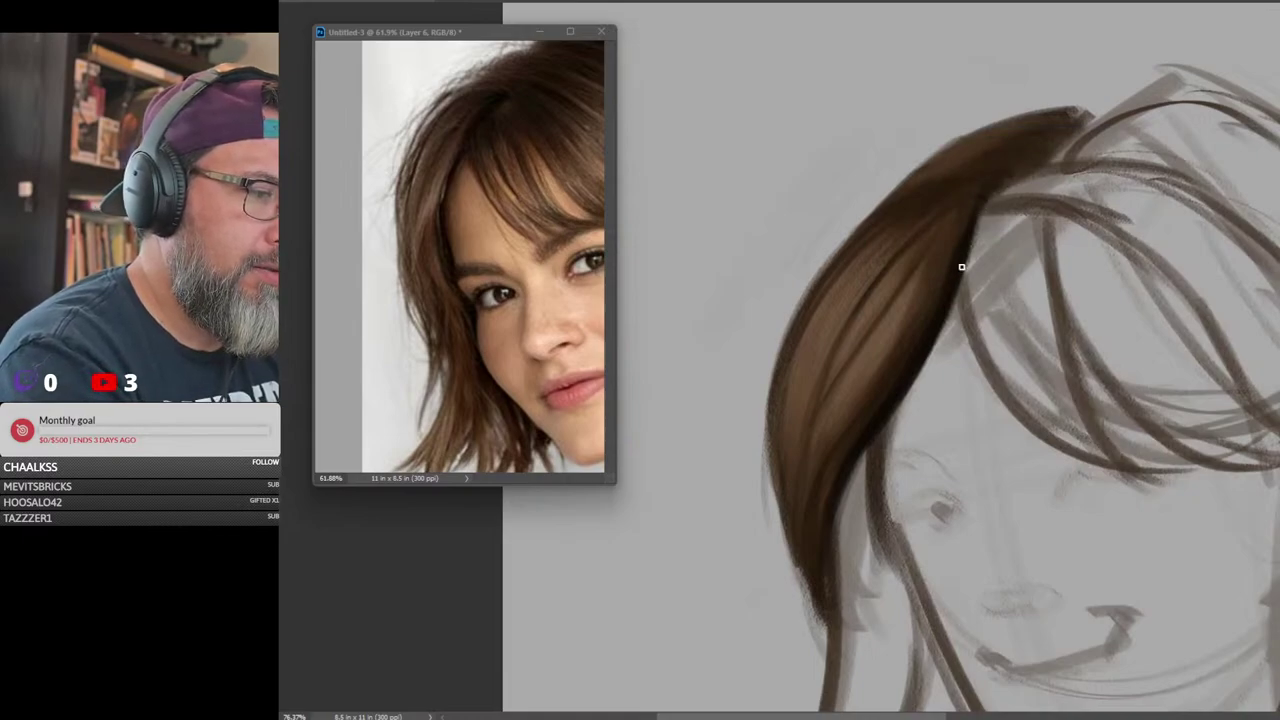
{"action": "left_click", "coordinate": [978, 186], "text": "alt"}
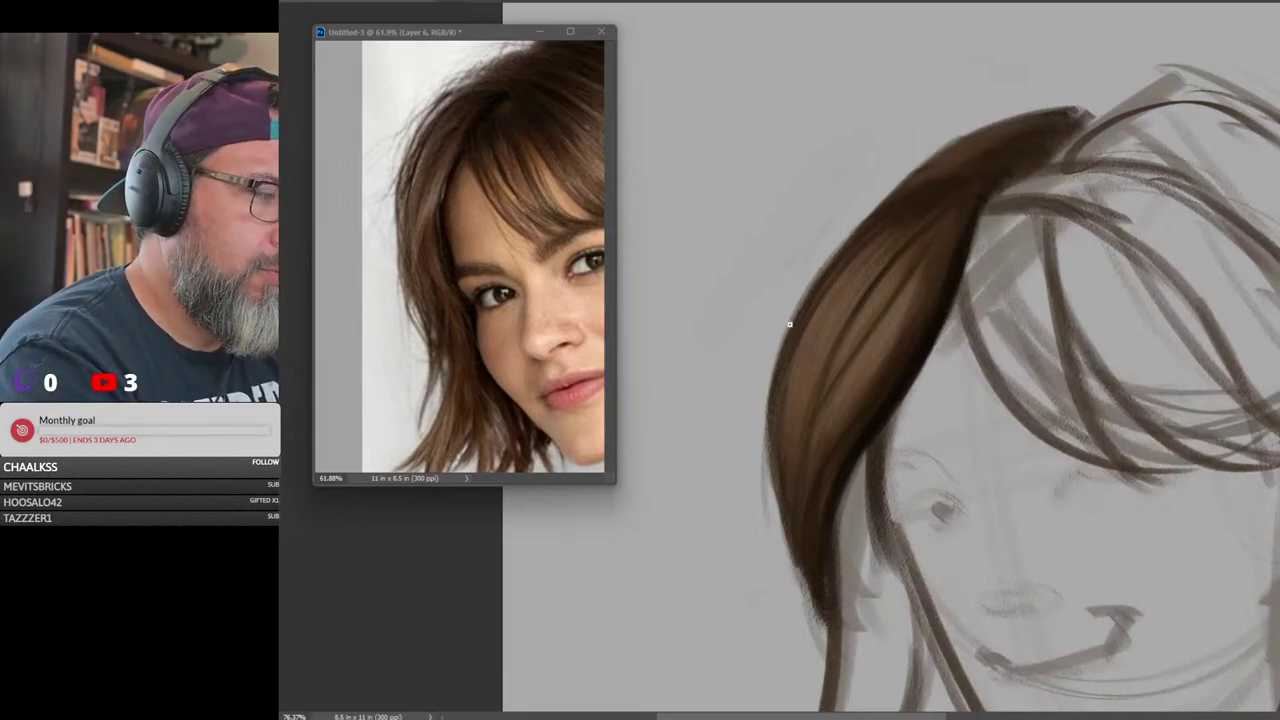
{"action": "mouse_move", "coordinate": [789, 324]}
{"action": "left_mouse_down"}
{"action": "mouse_move", "coordinate": [852, 232]}
{"action": "mouse_move", "coordinate": [769, 315]}
{"action": "mouse_move", "coordinate": [756, 347]}
{"action": "left_mouse_up"}
{"action": "mouse_move", "coordinate": [875, 209]}
{"action": "left_mouse_down"}
{"action": "mouse_move", "coordinate": [792, 296]}
{"action": "mouse_move", "coordinate": [755, 385]}
{"action": "left_mouse_up"}
{"action": "key", "text": "ctrl+z"}
{"action": "key", "text": "ctrl+z"}
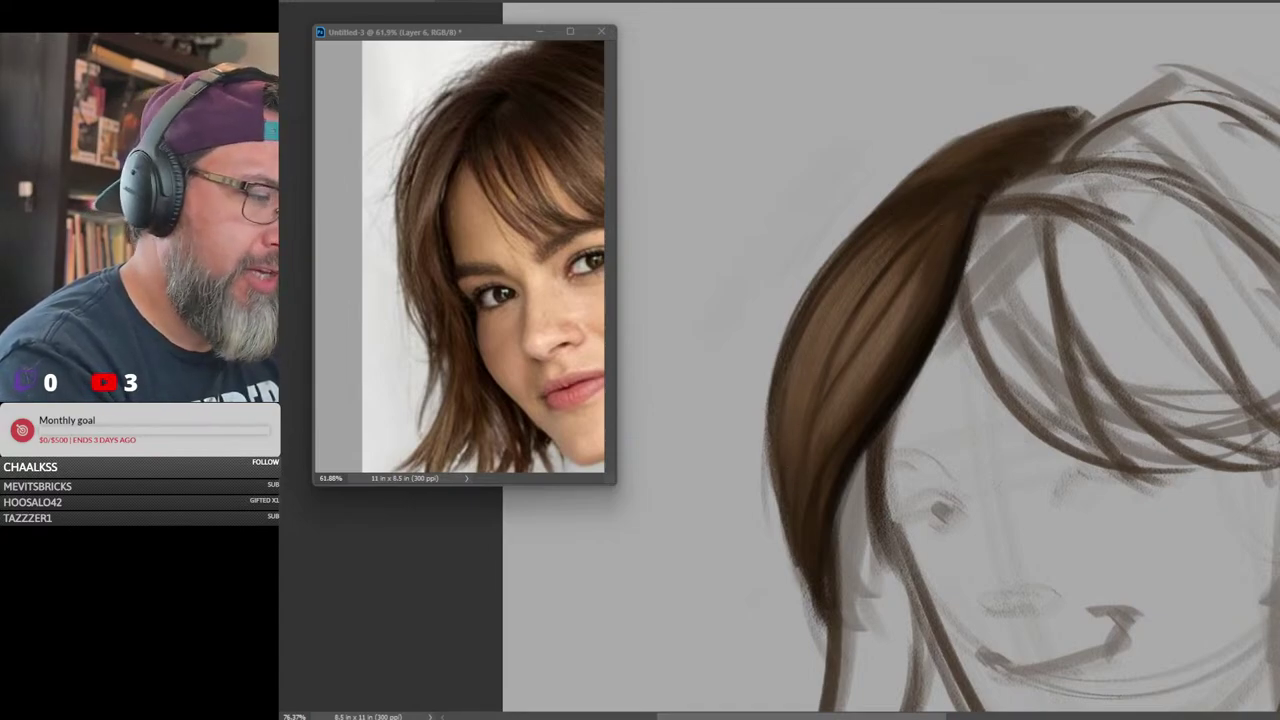
Paint thin light highlight strands along the inner part of the brown section, running down toward its lower tip
{"action": "left_click_drag", "start_coordinate": [898, 292], "coordinate": [838, 400]}
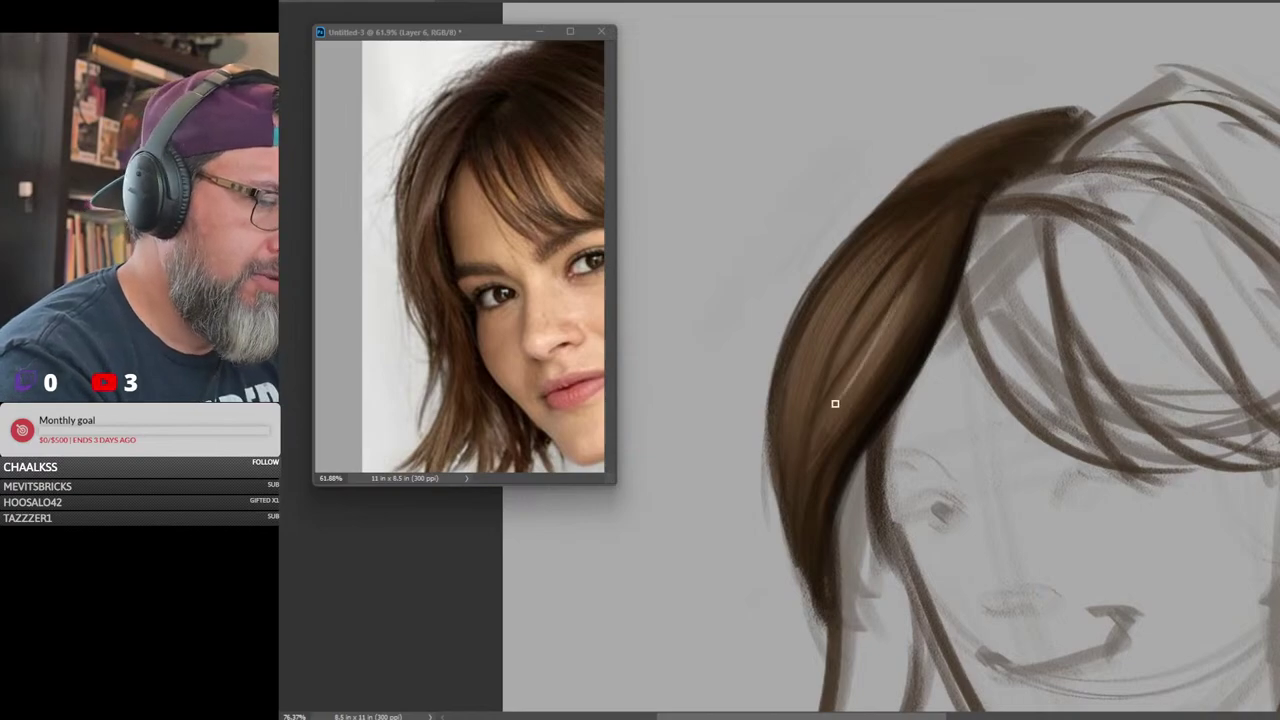
{"action": "key", "text": "ctrl+z"}
{"action": "key", "text": "ctrl+z"}
{"action": "left_click_drag", "start_coordinate": [932, 250], "coordinate": [852, 388]}
{"action": "left_click_drag", "start_coordinate": [901, 314], "coordinate": [826, 440]}
{"action": "left_click_drag", "start_coordinate": [889, 342], "coordinate": [823, 454]}
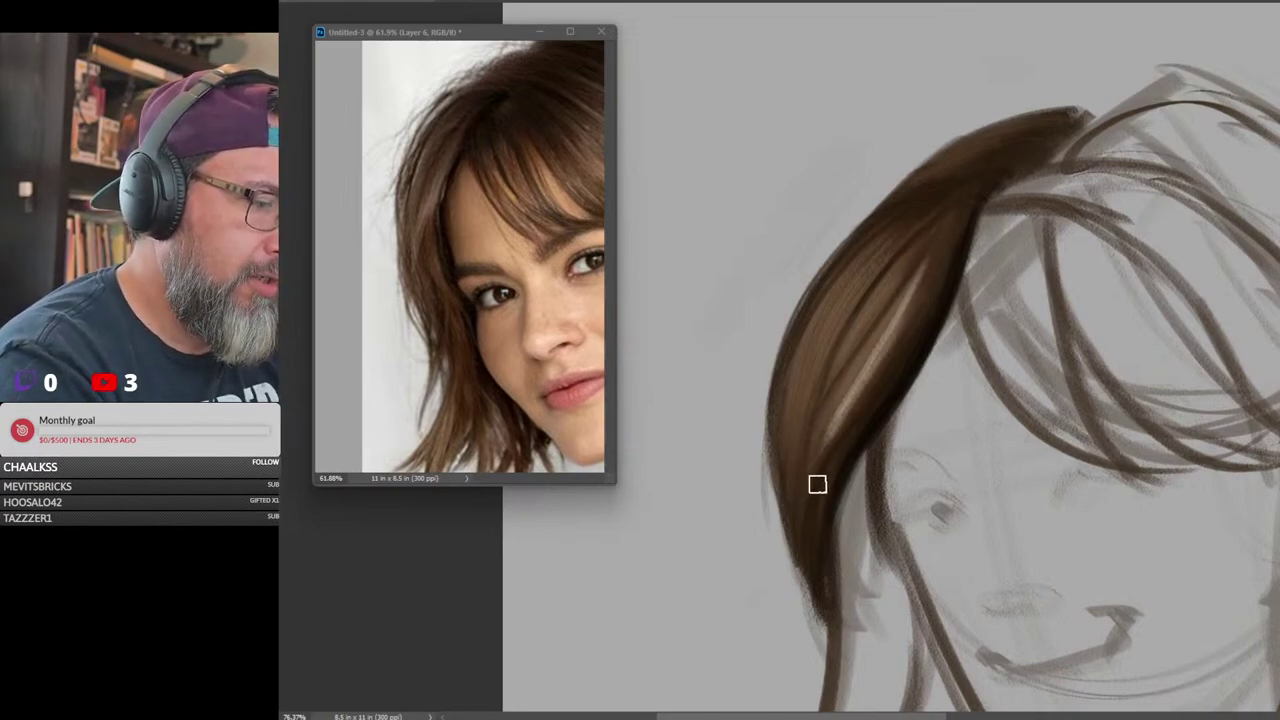
{"action": "key", "text": "ctrl+z"}
{"action": "key", "text": "ctrl+z"}
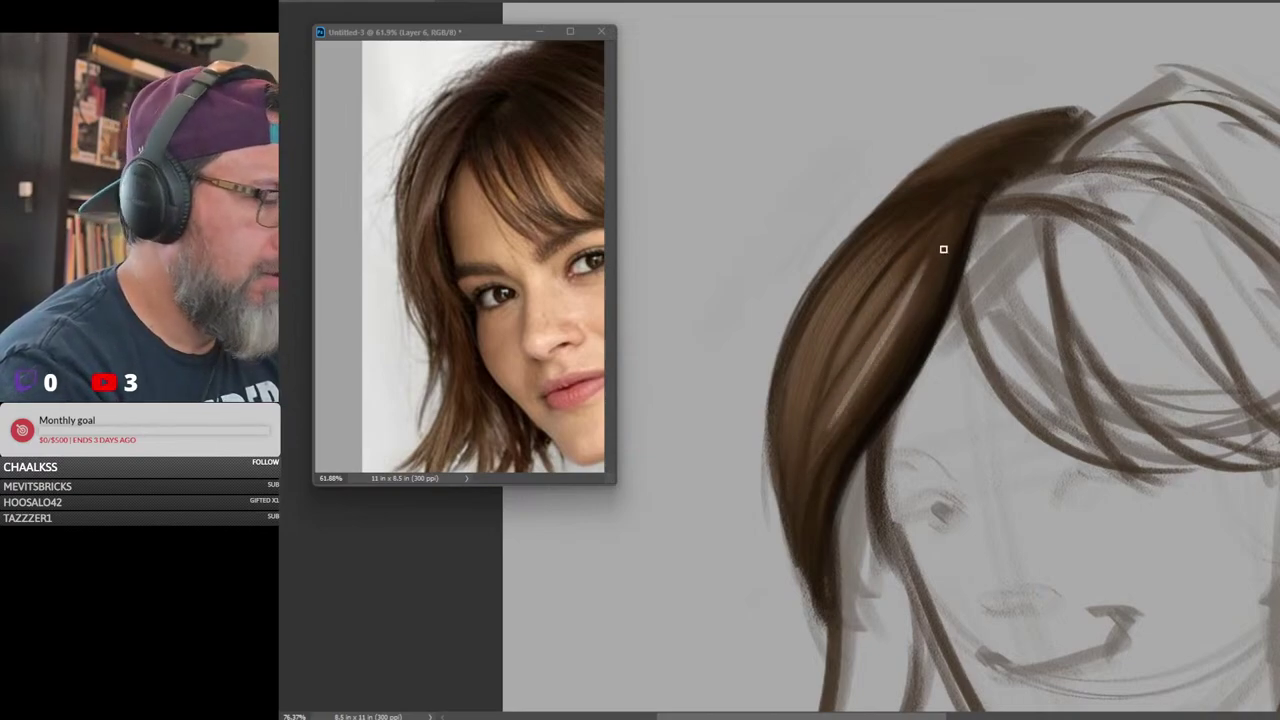
{"action": "left_click_drag", "start_coordinate": [890, 340], "coordinate": [815, 495]}
{"action": "left_click_drag", "start_coordinate": [923, 294], "coordinate": [819, 484]}
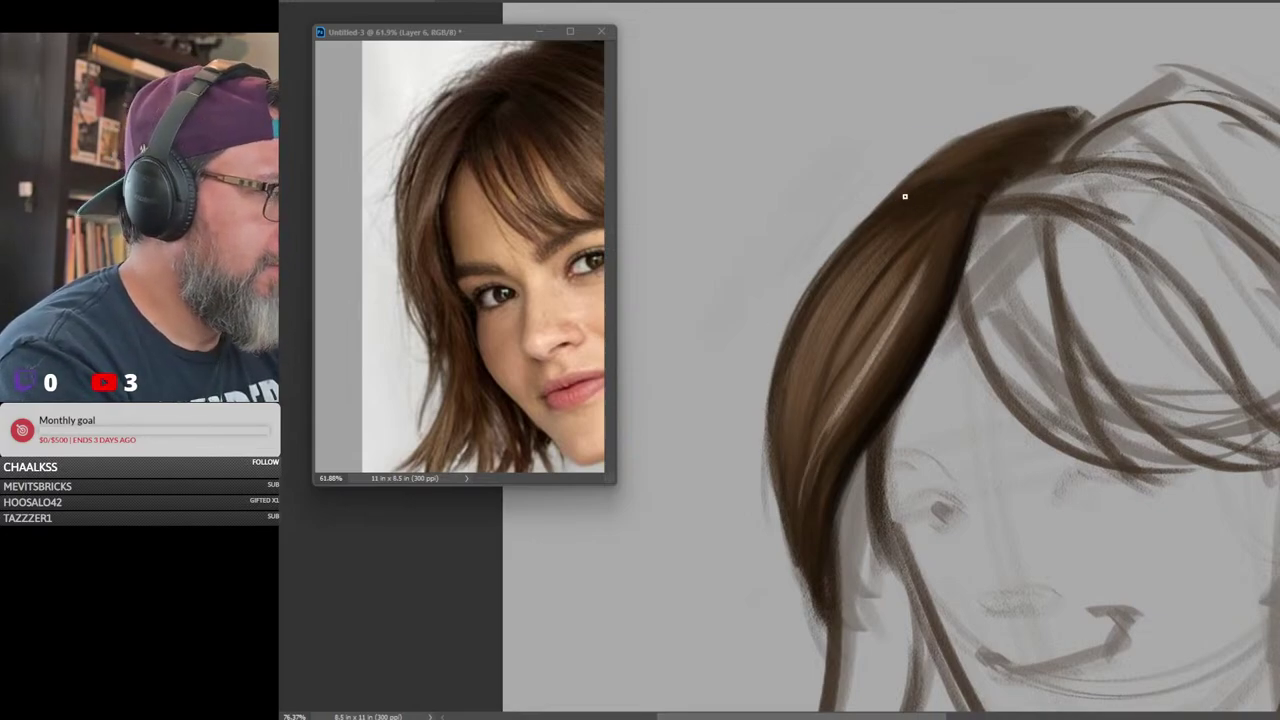
Add fine dark flyaway hairs curving off the outer edge of the brown section
{"action": "left_click_drag", "start_coordinate": [905, 188], "coordinate": [794, 279]}
{"action": "left_click_drag", "start_coordinate": [890, 210], "coordinate": [748, 419]}
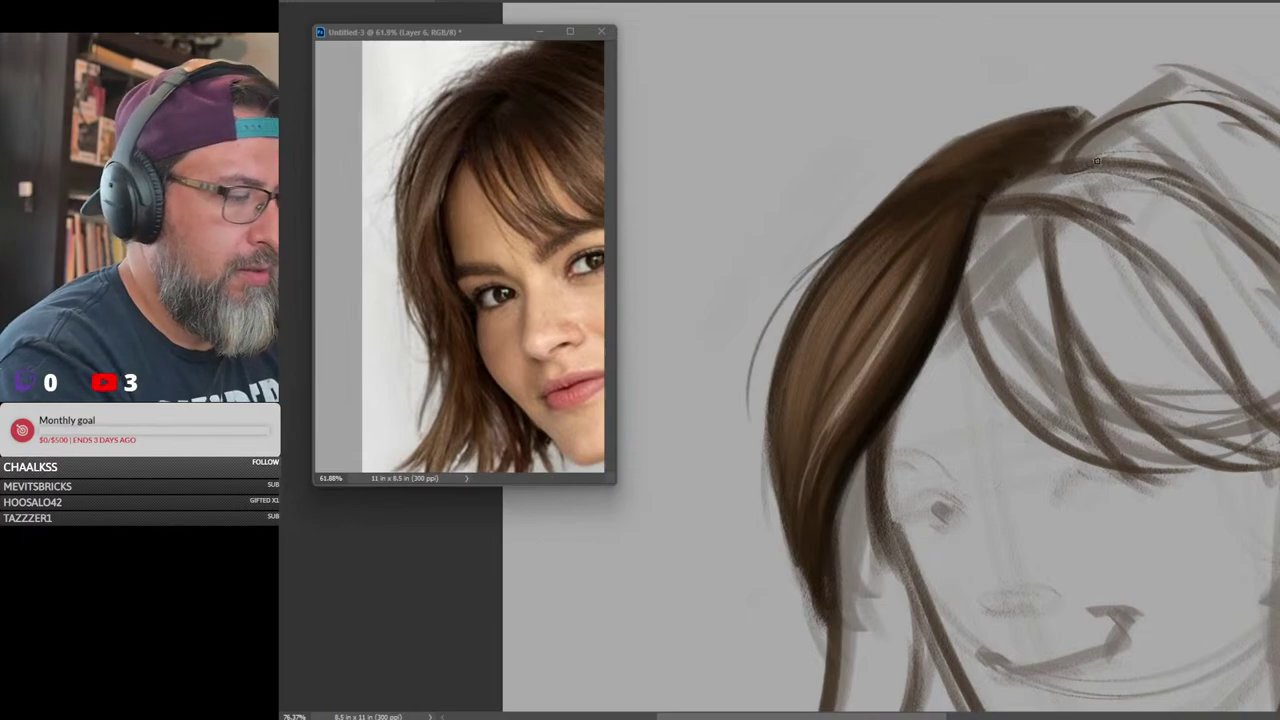
{"action": "key", "text": "ctrl+z"}
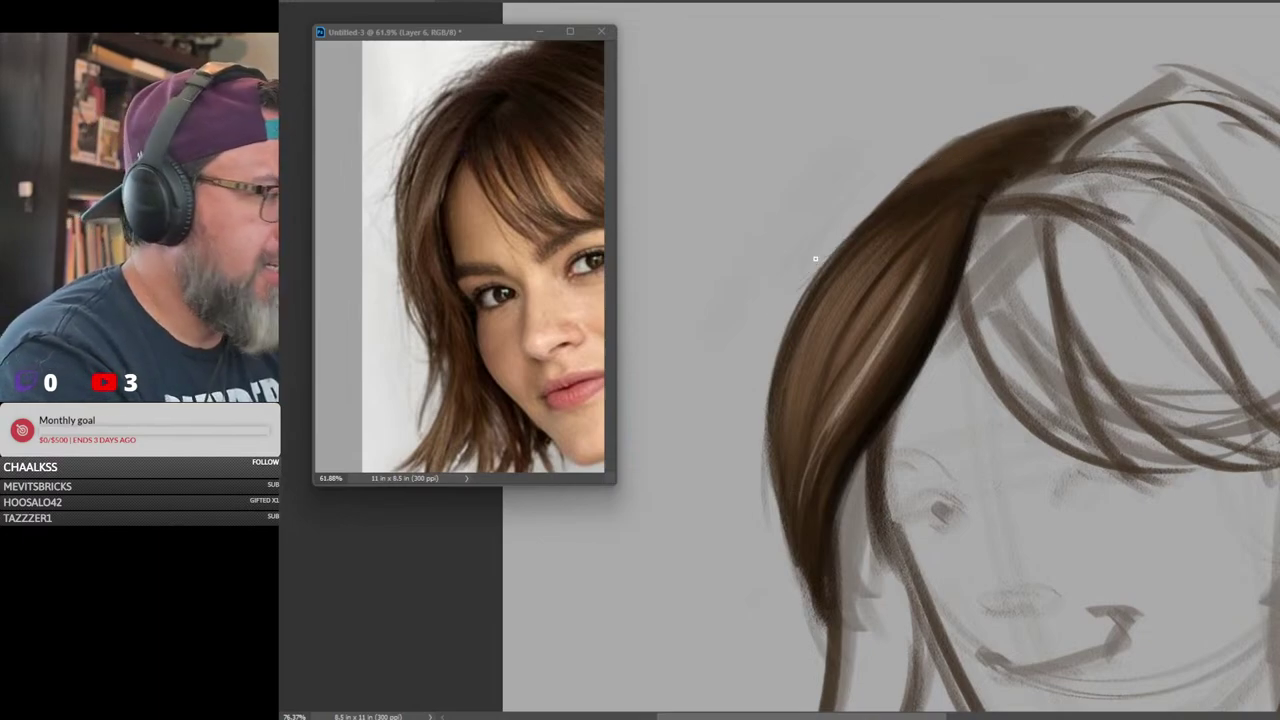
{"action": "mouse_move", "coordinate": [917, 151]}
{"action": "left_mouse_down"}
{"action": "mouse_move", "coordinate": [835, 220]}
{"action": "mouse_move", "coordinate": [851, 230]}
{"action": "mouse_move", "coordinate": [823, 253]}
{"action": "mouse_move", "coordinate": [756, 376]}
{"action": "mouse_move", "coordinate": [764, 331]}
{"action": "mouse_move", "coordinate": [761, 405]}
{"action": "left_mouse_up"}
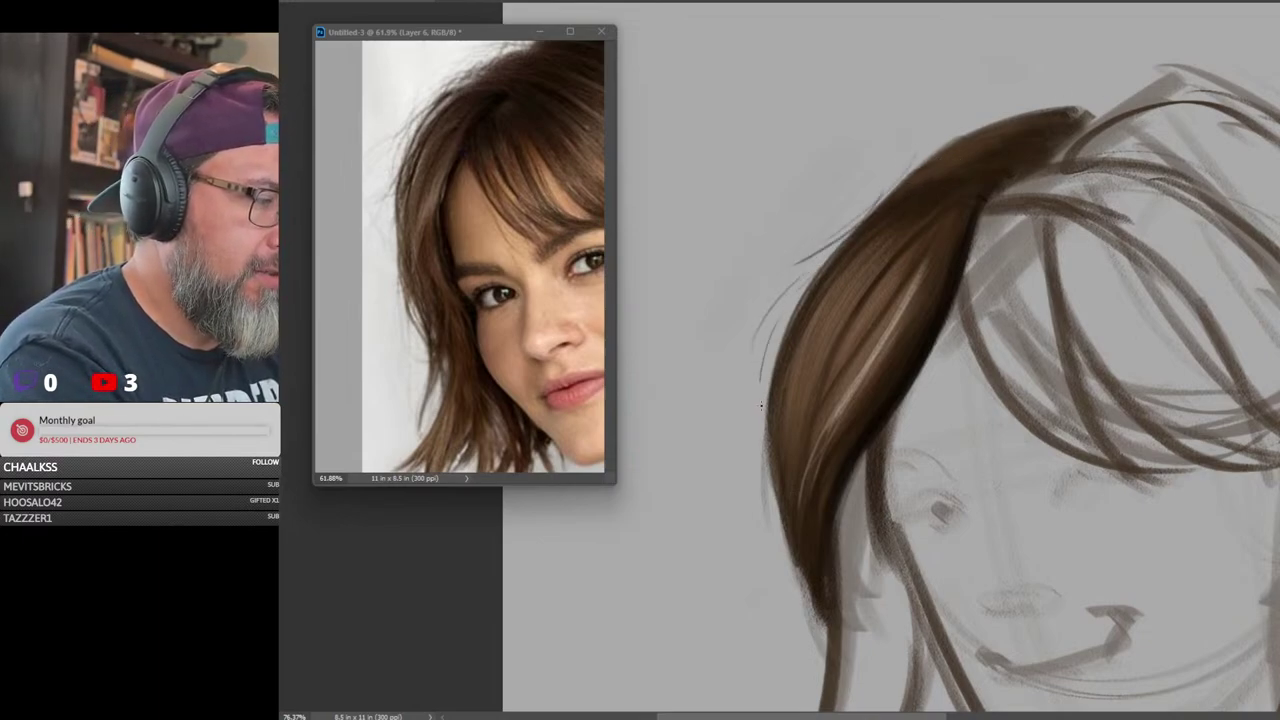
{"action": "left_click_drag", "start_coordinate": [787, 319], "coordinate": [767, 414]}
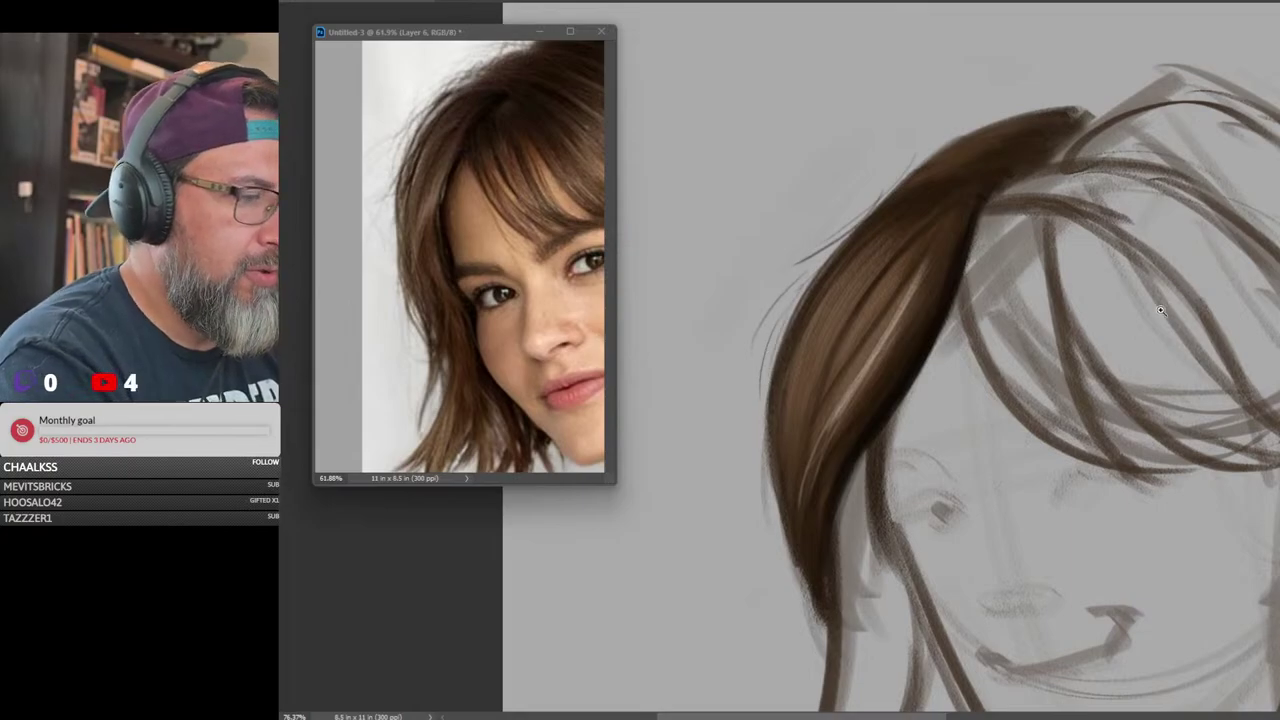
Extend the thin flyaway hairs along the upper contour of the crown
{"action": "mouse_move", "coordinate": [1165, 314]}
{"action": "left_mouse_down"}
{"action": "mouse_move", "coordinate": [1083, 331]}
{"action": "mouse_move", "coordinate": [1145, 332]}
{"action": "left_mouse_up"}
{"action": "scroll", "coordinate": [1146, 332], "scroll_direction": "up", "scroll_amount": 1}
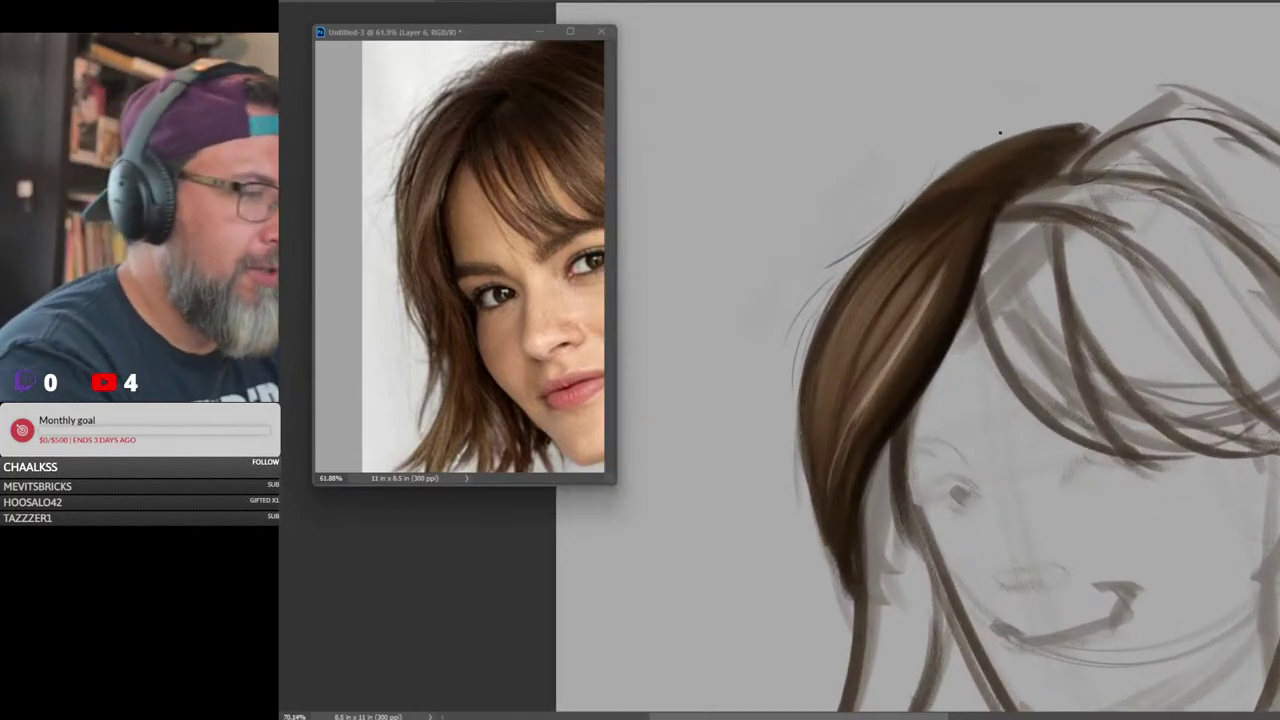
{"action": "left_click_drag", "start_coordinate": [1001, 130], "coordinate": [855, 226]}
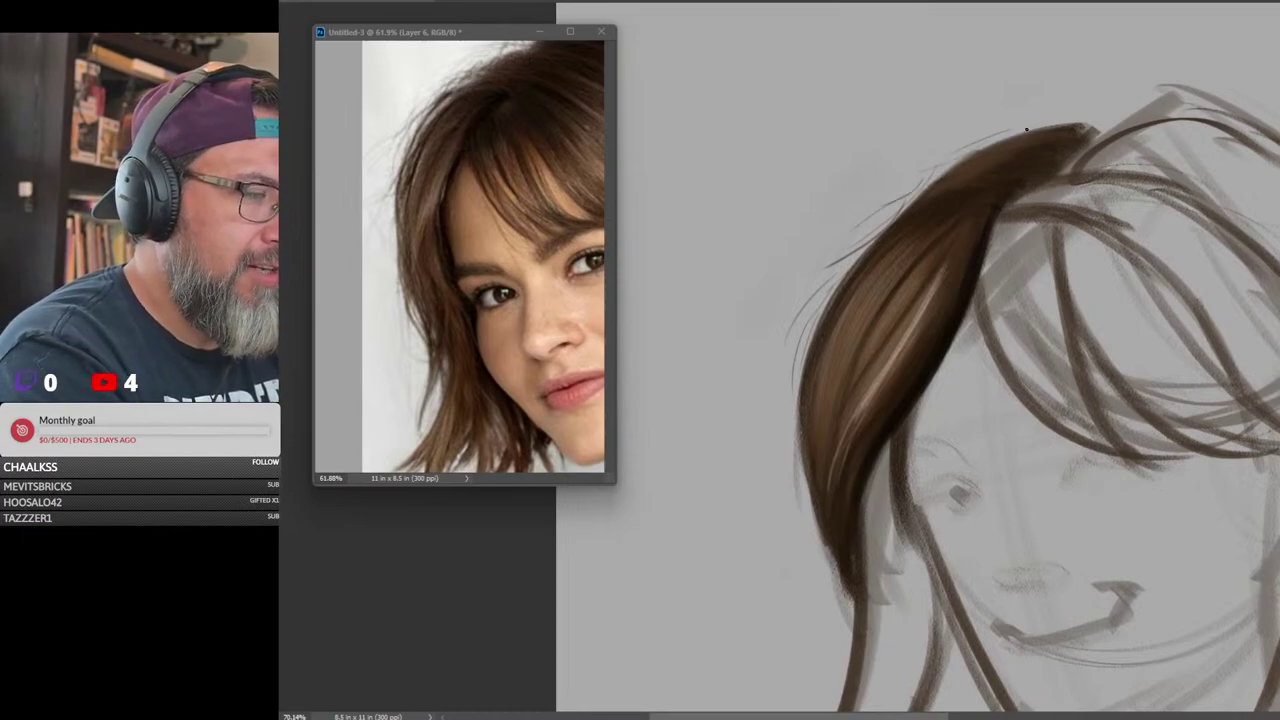
{"action": "left_click_drag", "start_coordinate": [1026, 129], "coordinate": [959, 174]}
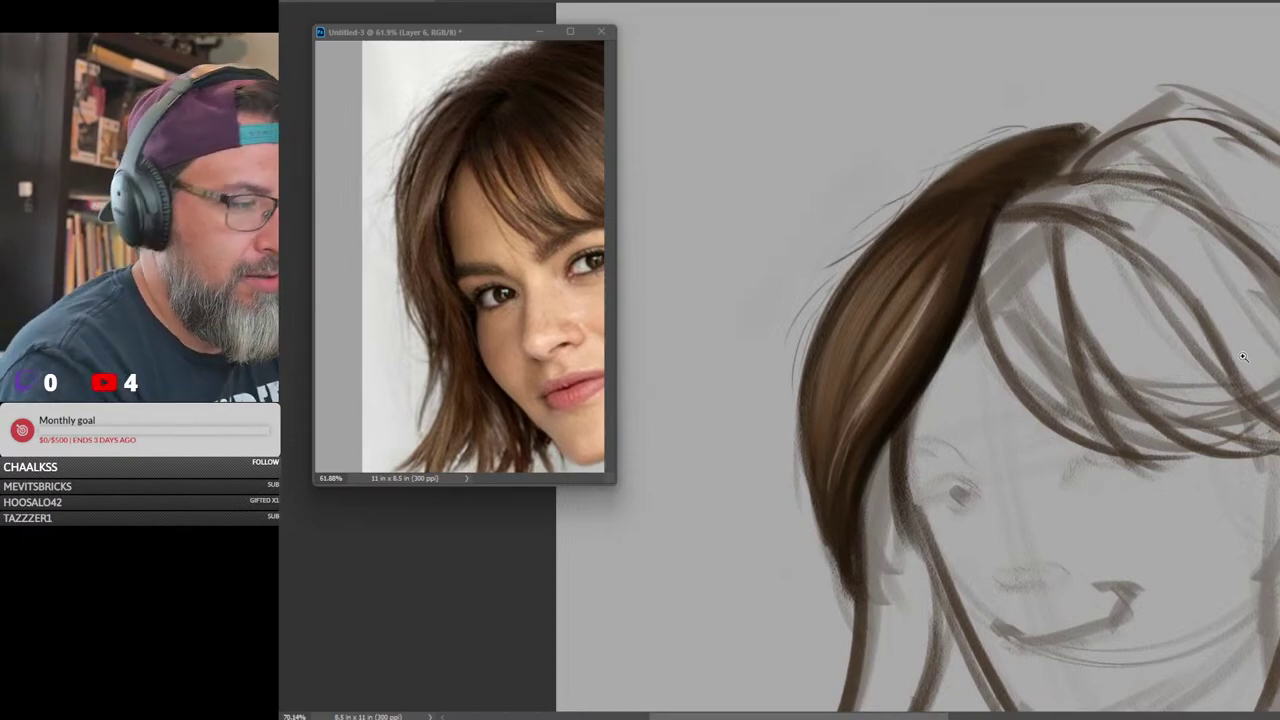
Build up the outer contour of the section with long, thin dark strands running down its side
{"action": "mouse_move", "coordinate": [1243, 357]}
{"action": "left_mouse_down"}
{"action": "mouse_move", "coordinate": [1120, 357]}
{"action": "mouse_move", "coordinate": [1262, 357]}
{"action": "left_mouse_up"}
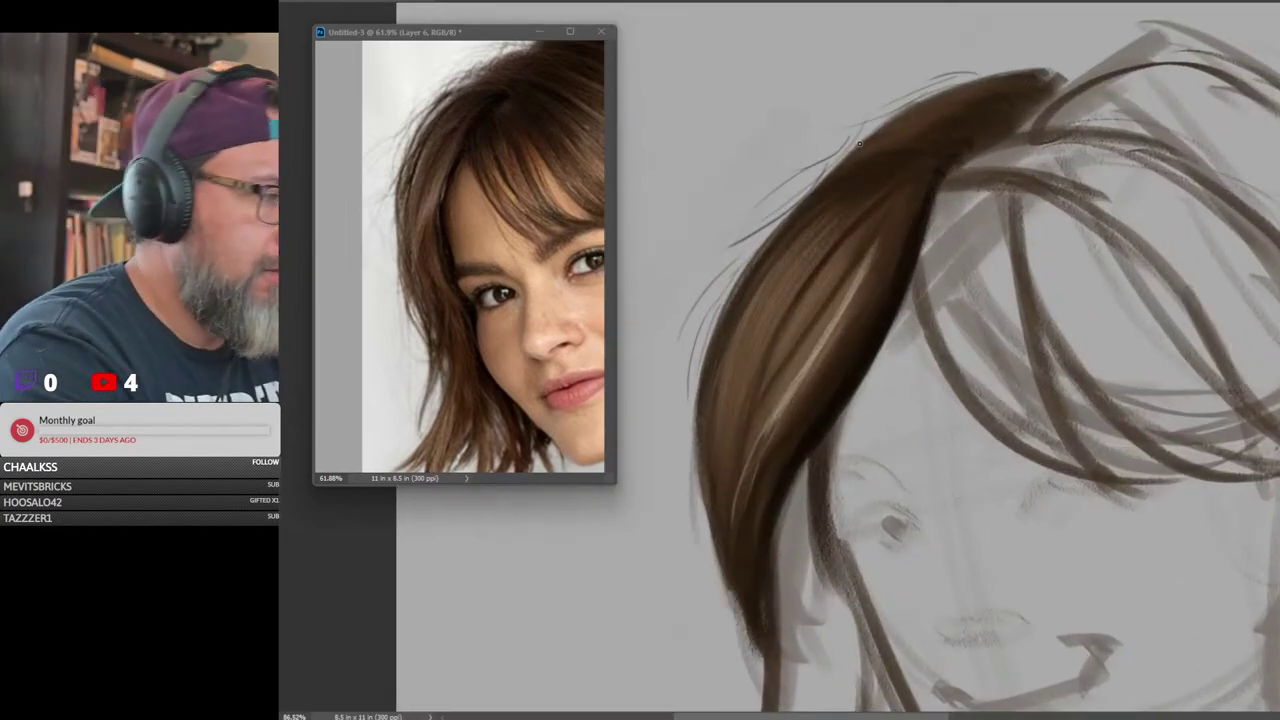
{"action": "mouse_move", "coordinate": [845, 161]}
{"action": "left_mouse_down"}
{"action": "mouse_move", "coordinate": [752, 248]}
{"action": "mouse_move", "coordinate": [702, 346]}
{"action": "left_mouse_up"}
{"action": "left_click_drag", "start_coordinate": [810, 208], "coordinate": [697, 452]}
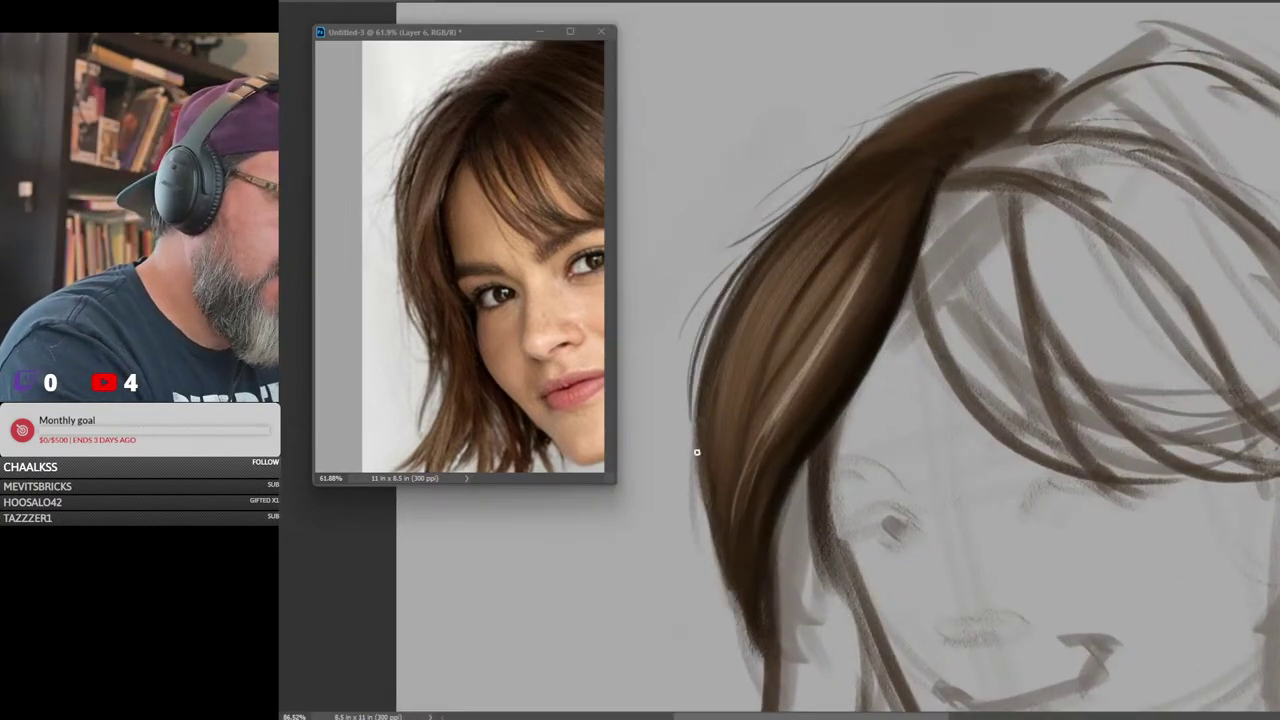
{"action": "left_click_drag", "start_coordinate": [731, 279], "coordinate": [694, 448]}
{"action": "left_click_drag", "start_coordinate": [696, 348], "coordinate": [690, 449]}
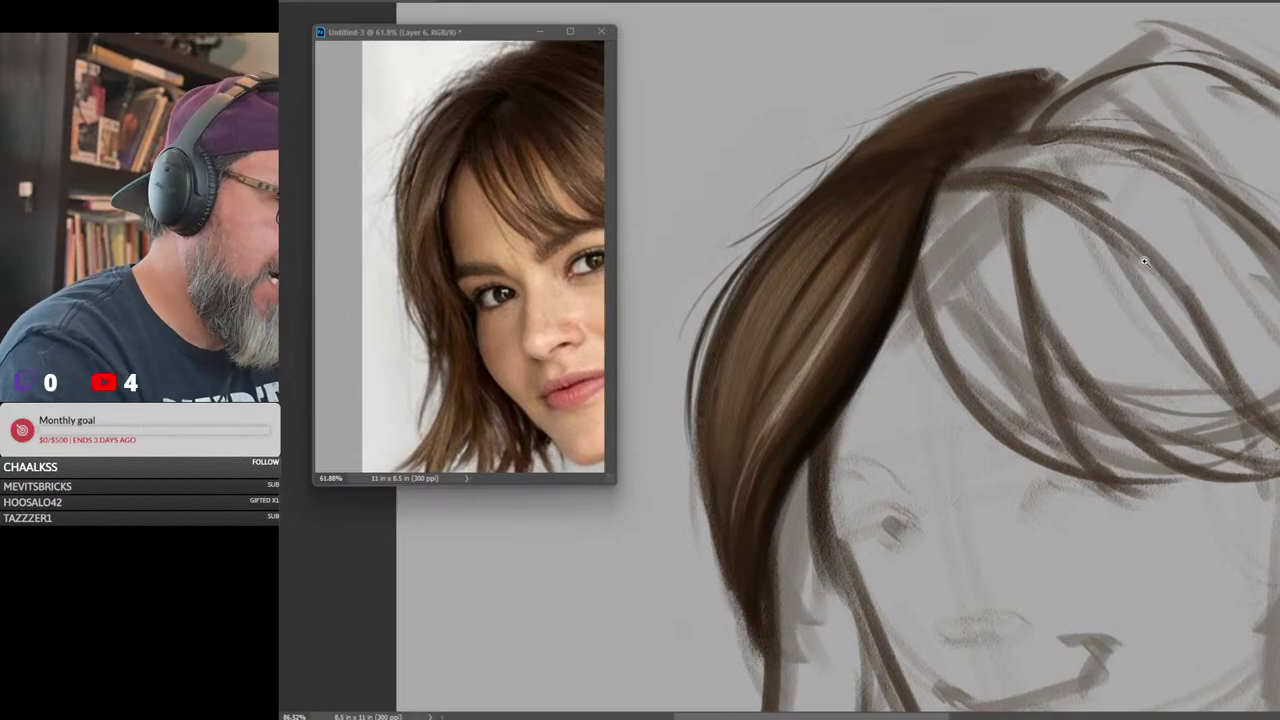
Sample the lighter brown inside the section and paint a strand of it across the upper outer part
{"action": "left_click_drag", "start_coordinate": [1145, 263], "coordinate": [1040, 265]}
{"action": "left_click_drag", "start_coordinate": [1180, 367], "coordinate": [1169, 376]}
{"action": "scroll", "coordinate": [1100, 260], "scroll_direction": "up", "scroll_amount": 5}
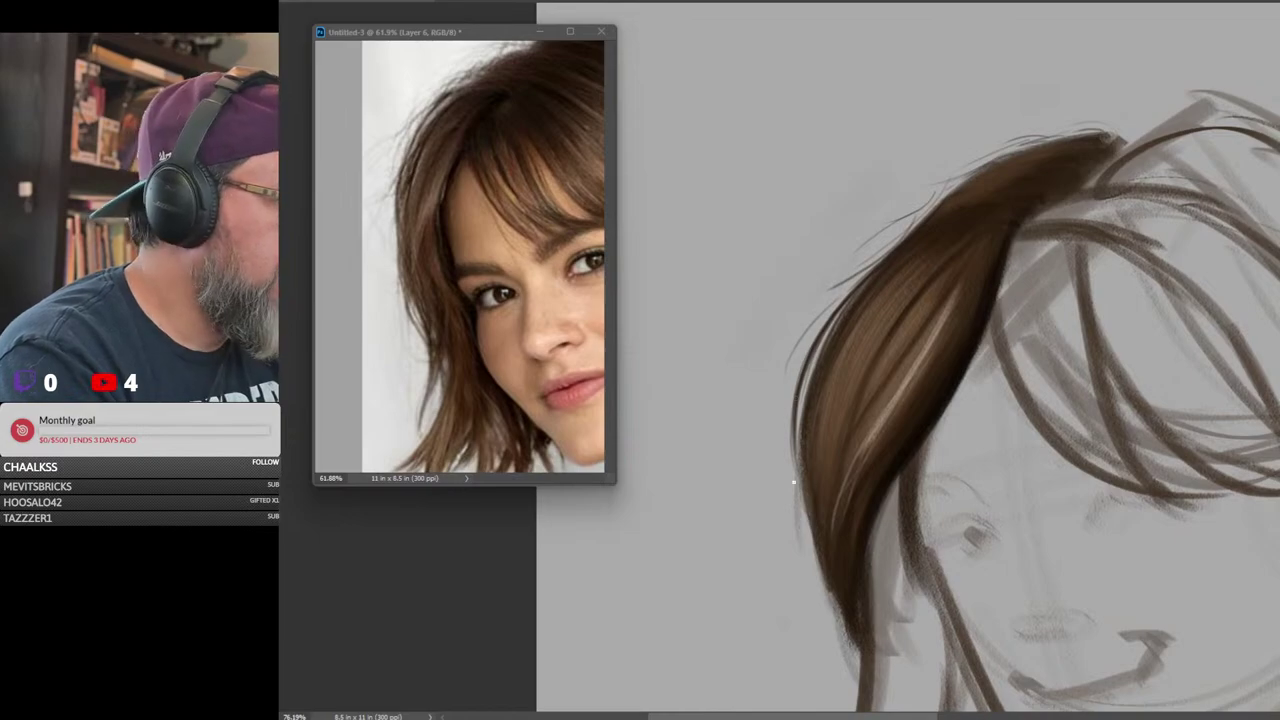
{"action": "left_click_drag", "start_coordinate": [1212, 395], "coordinate": [1042, 398]}
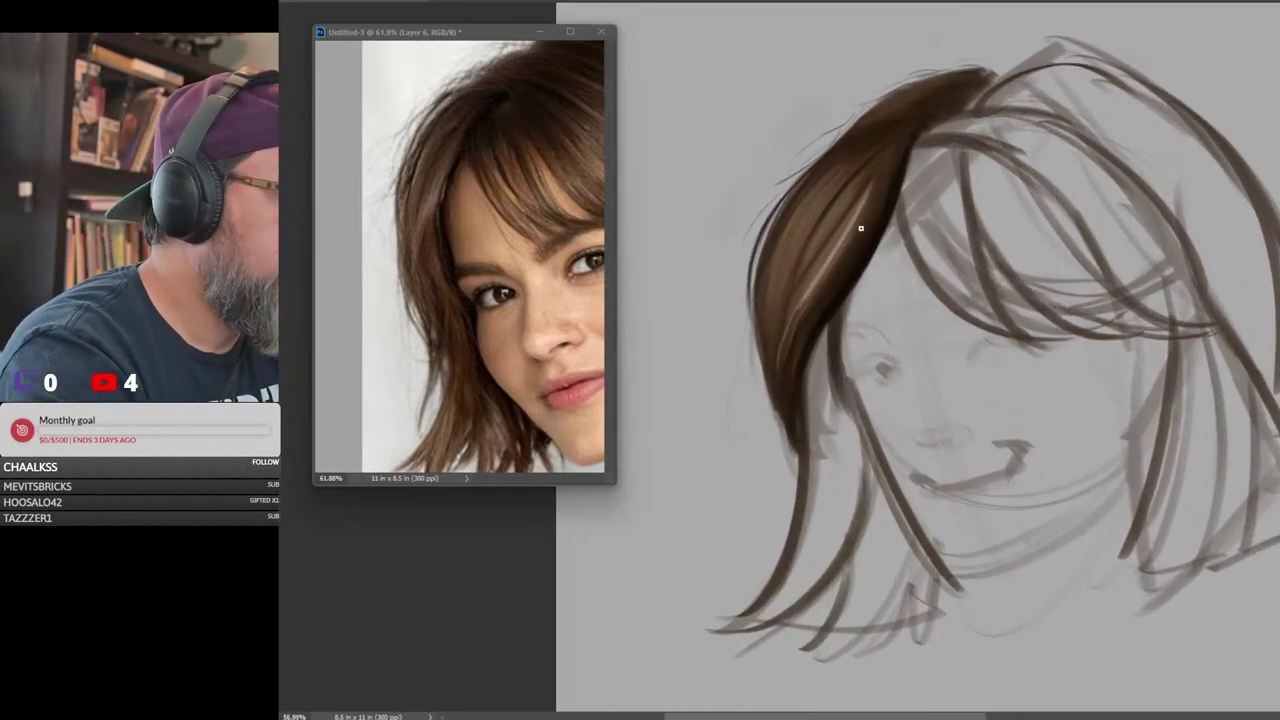
{"action": "left_click", "coordinate": [828, 261], "text": "alt"}
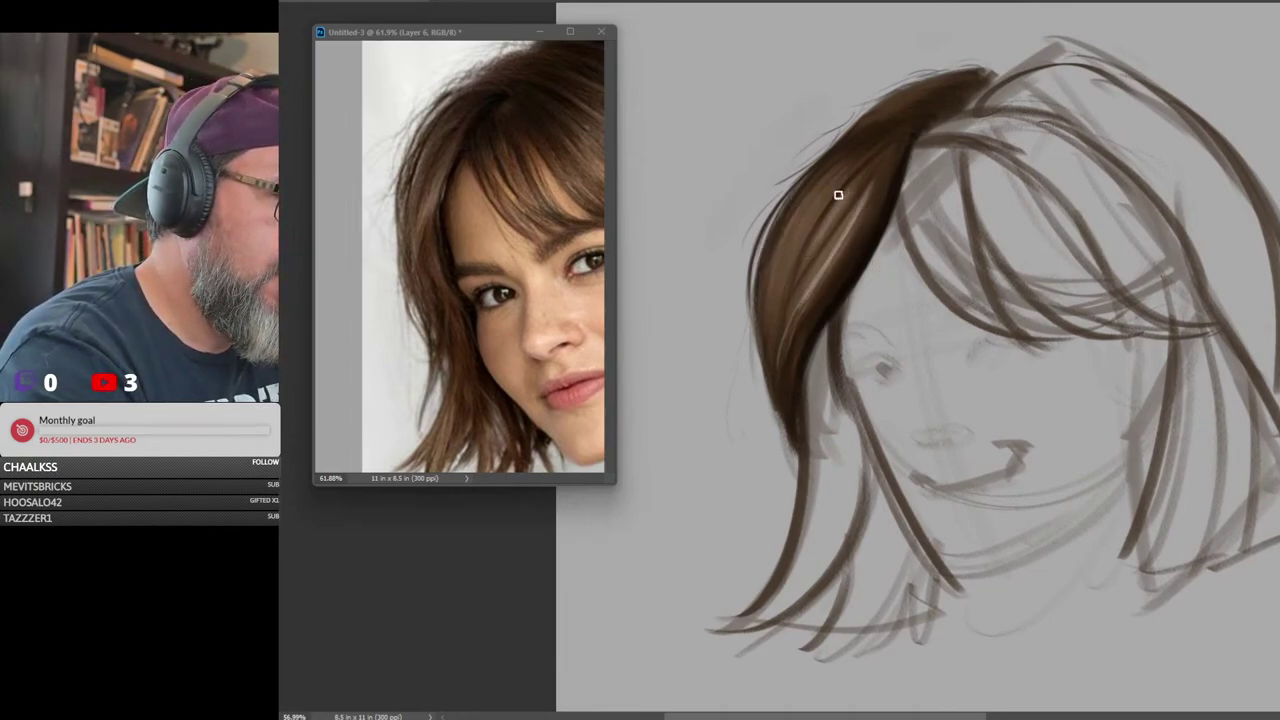
{"action": "left_click_drag", "start_coordinate": [823, 191], "coordinate": [786, 244]}
{"action": "scroll", "coordinate": [1160, 330], "scroll_direction": "down", "scroll_amount": 5}
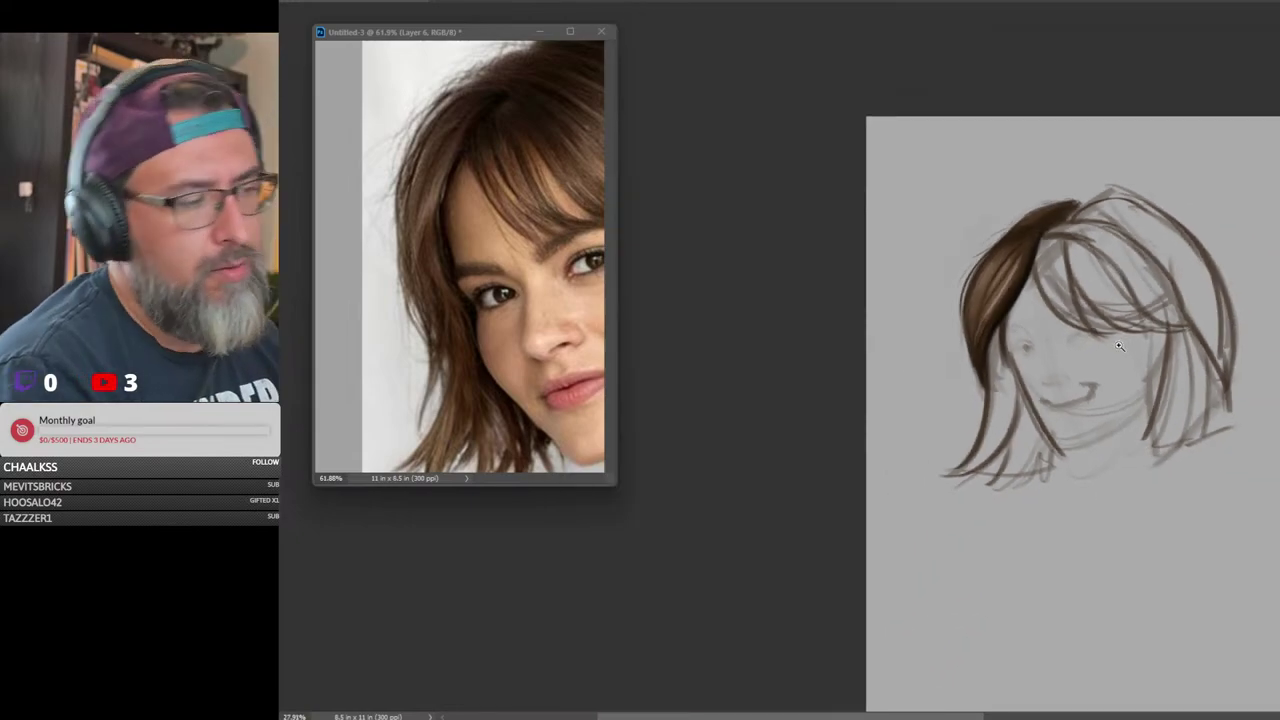
{"action": "scroll", "coordinate": [1150, 339], "scroll_direction": "up", "scroll_amount": 4}
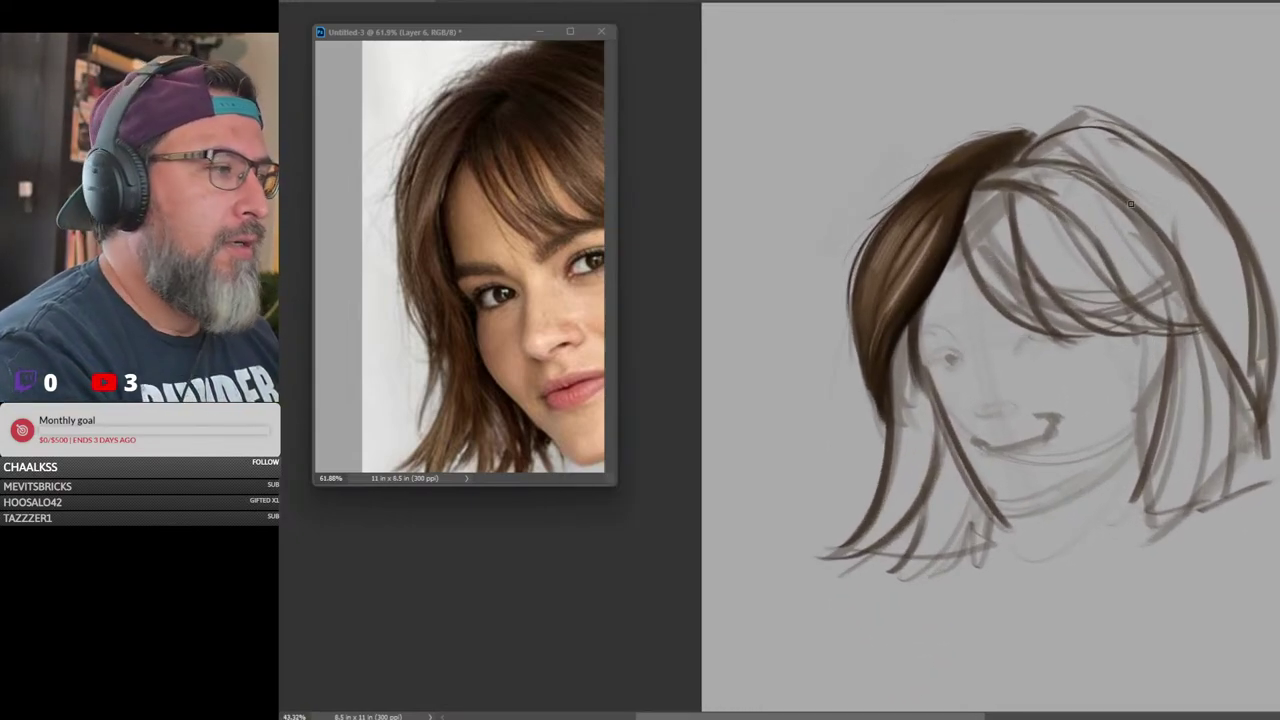
{"action": "scroll", "coordinate": [1131, 204], "scroll_direction": "down", "scroll_amount": 2}
{"action": "scroll", "coordinate": [1131, 206], "scroll_direction": "up", "scroll_amount": 2}
{"action": "left_click_drag", "start_coordinate": [1131, 218], "coordinate": [1059, 242]}
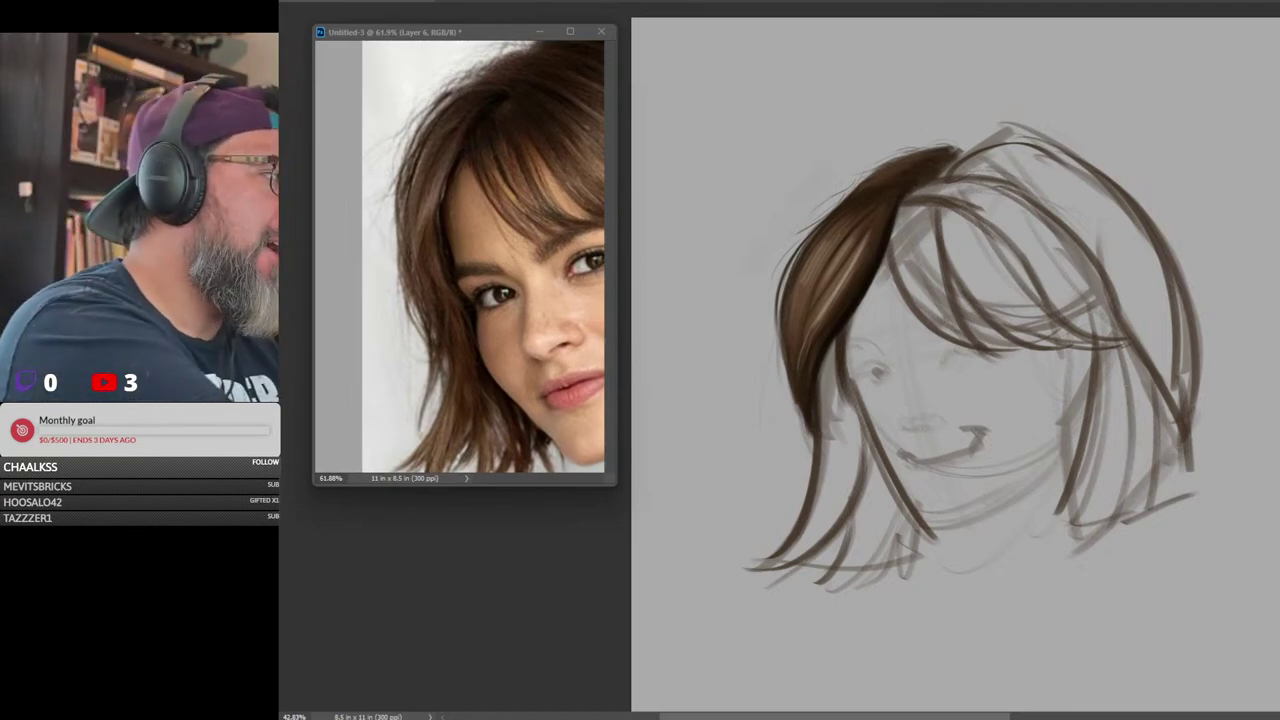
Create a new blank white document of 8.5 x 11 in at 300 ppi
{"action": "left_click", "coordinate": [286, 1]}
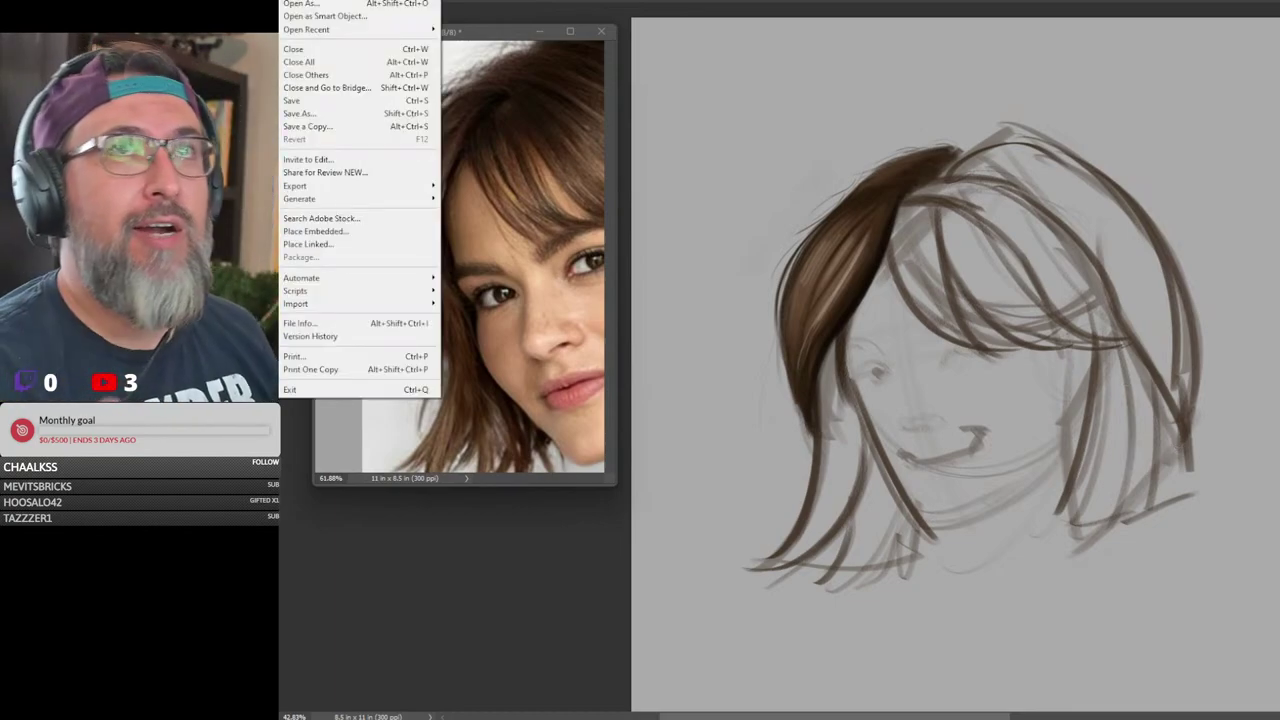
{"action": "left_click", "coordinate": [943, 8]}
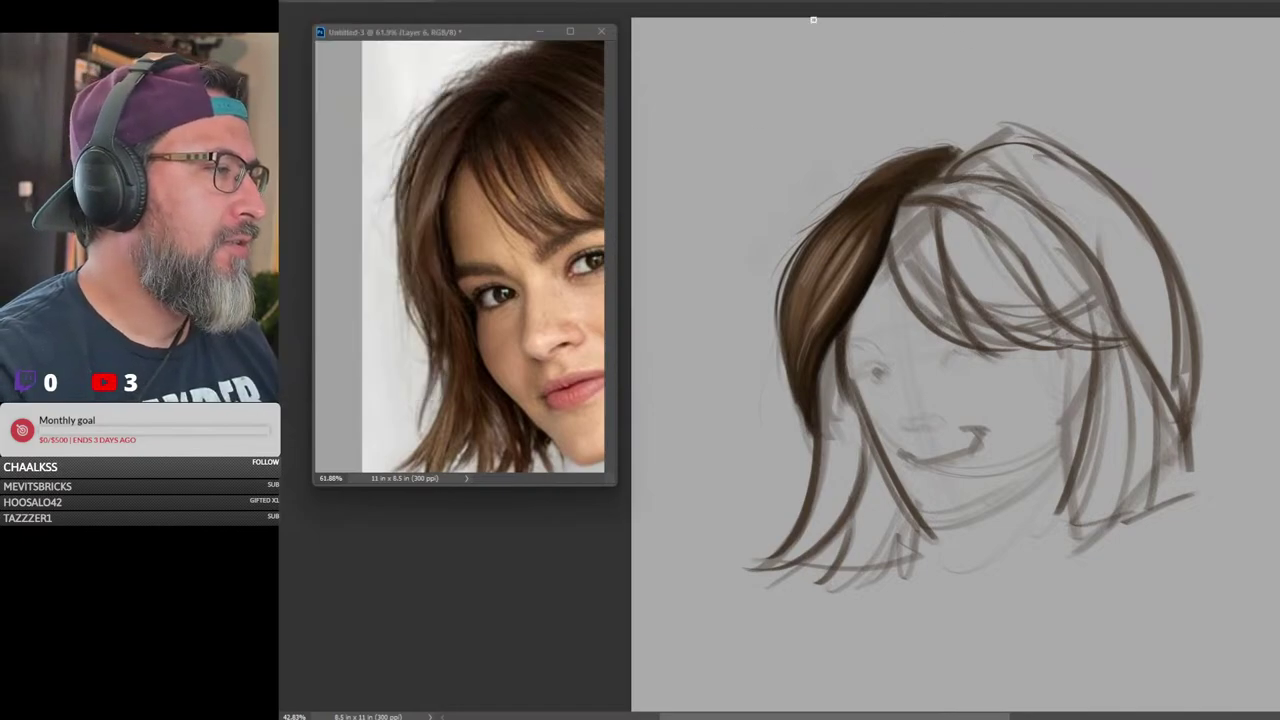
{"action": "key", "text": "alt+f"}
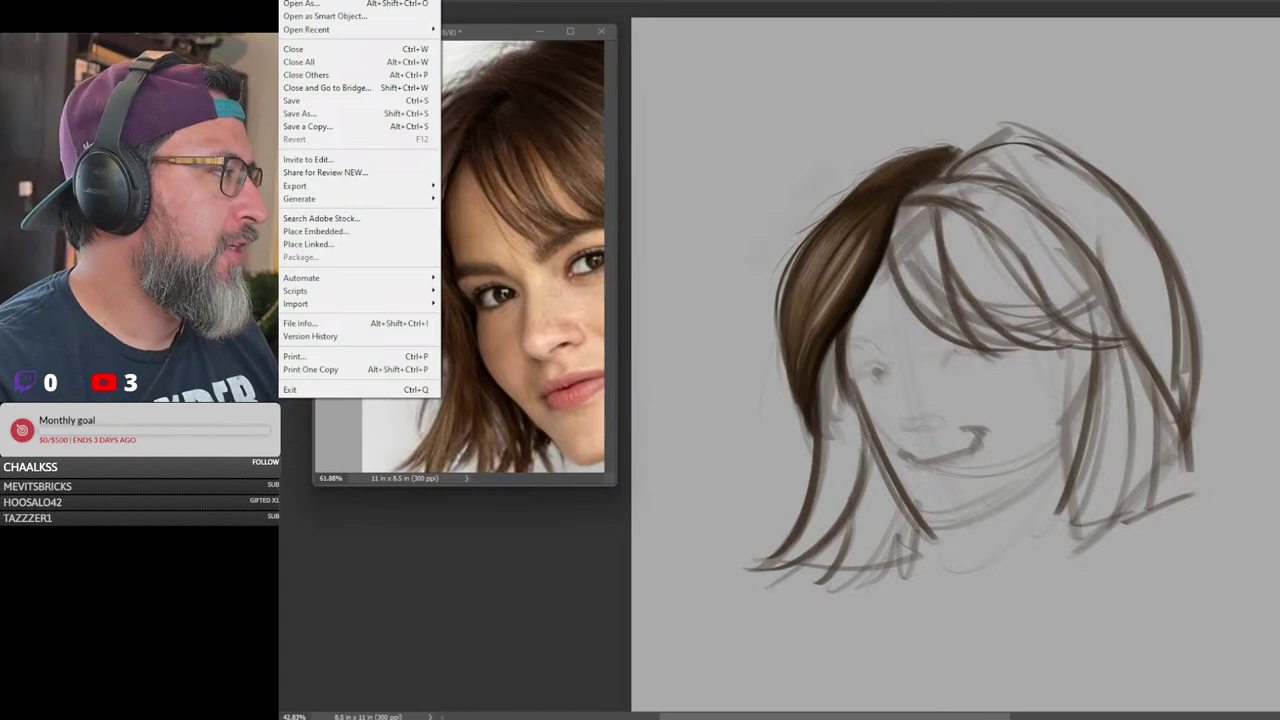
{"action": "key", "text": "Escape"}
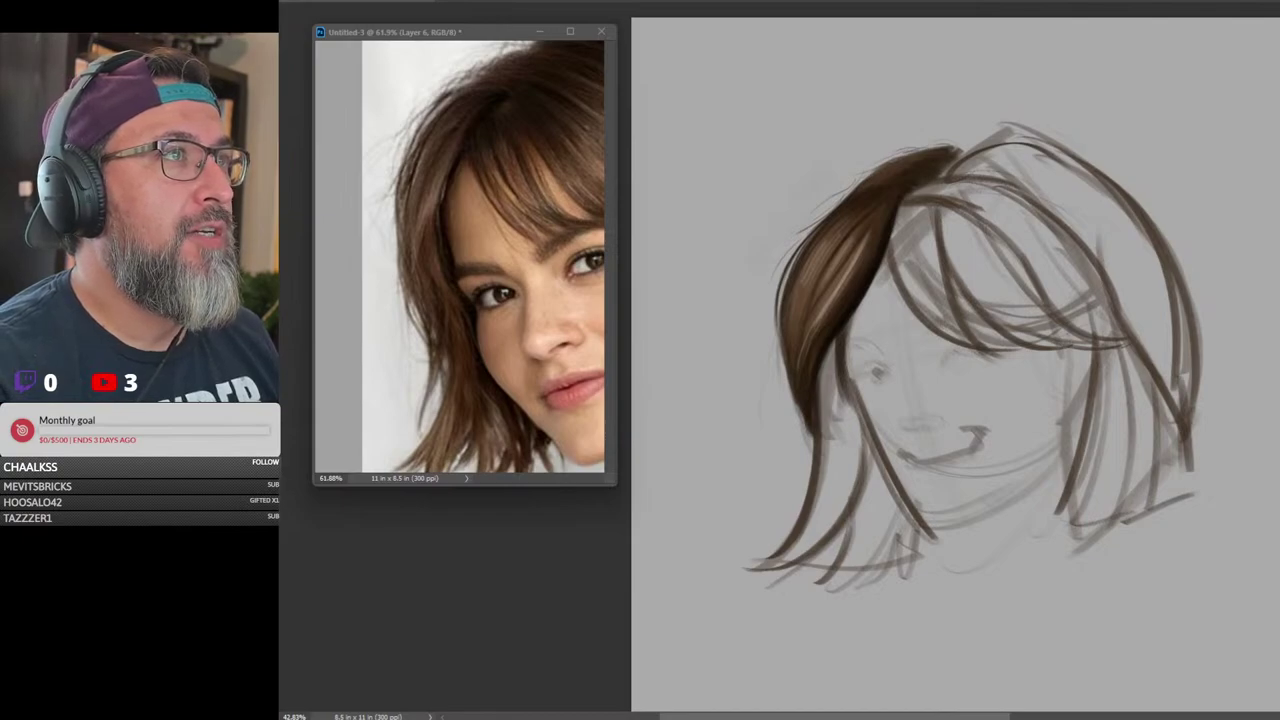
{"action": "key", "text": "Return"}
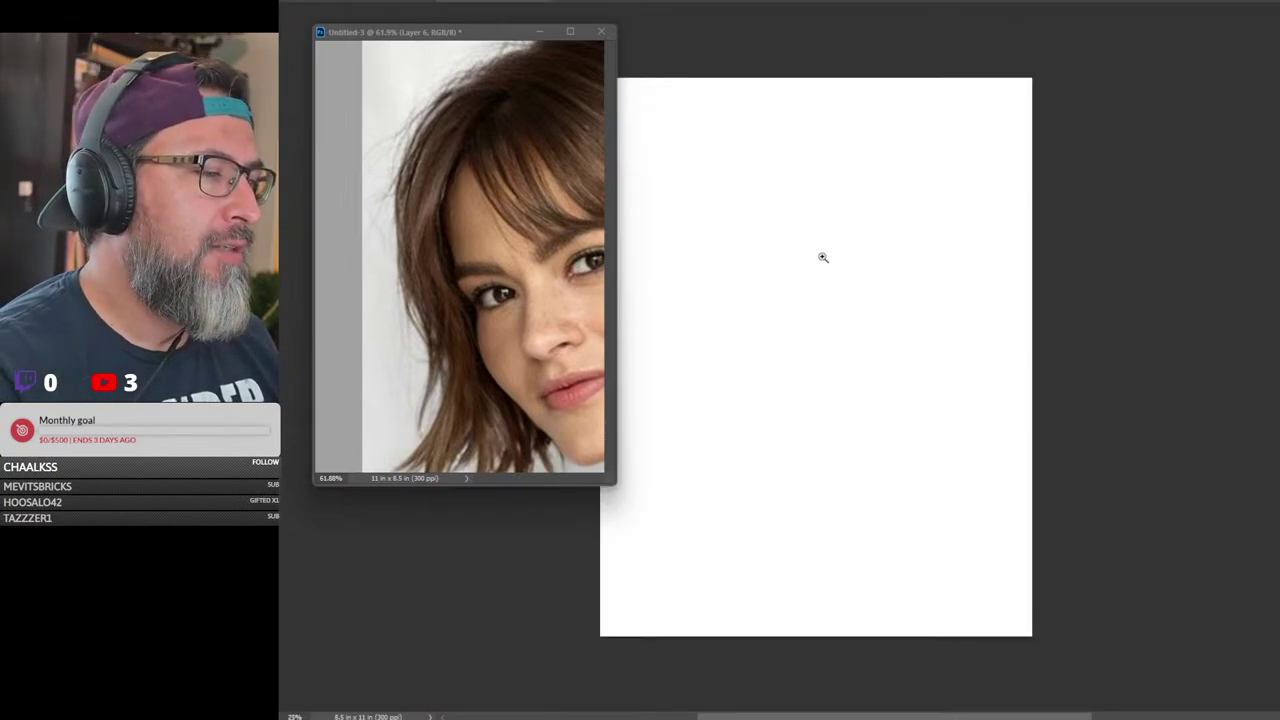
{"action": "left_click_drag", "start_coordinate": [824, 257], "coordinate": [925, 280]}
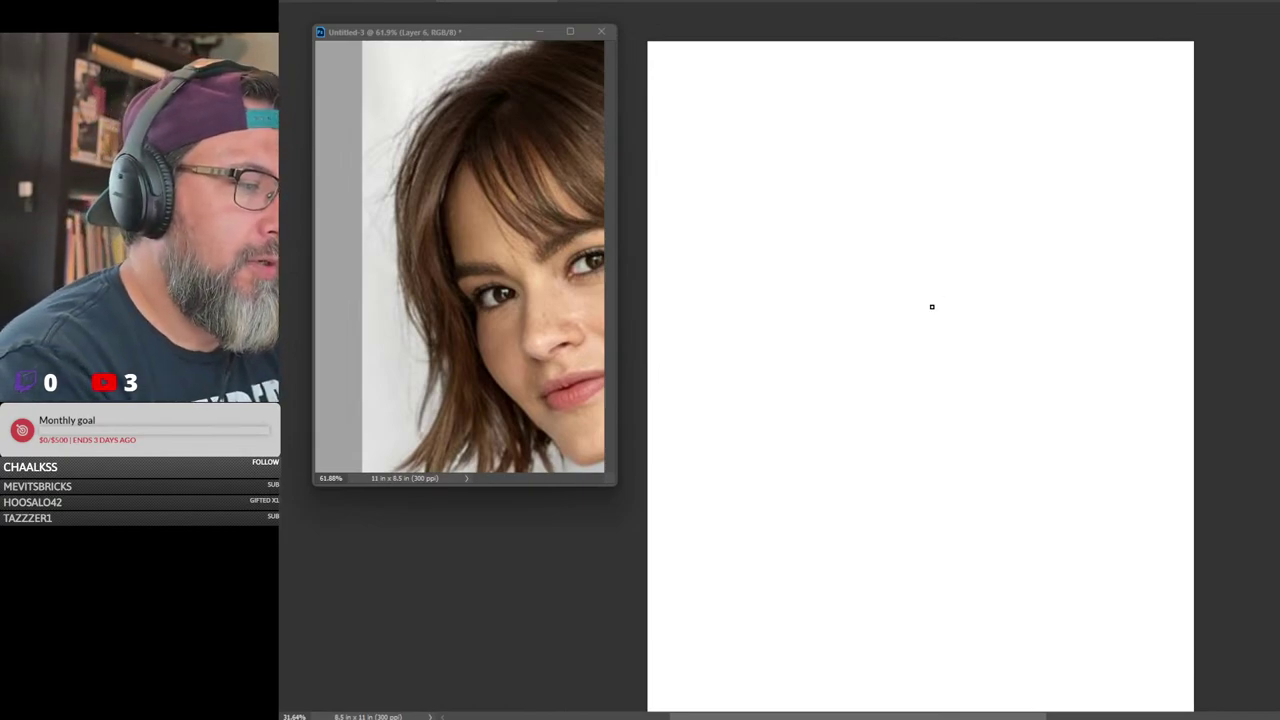
{"action": "scroll", "coordinate": [891, 269], "scroll_direction": "up", "scroll_amount": 1}
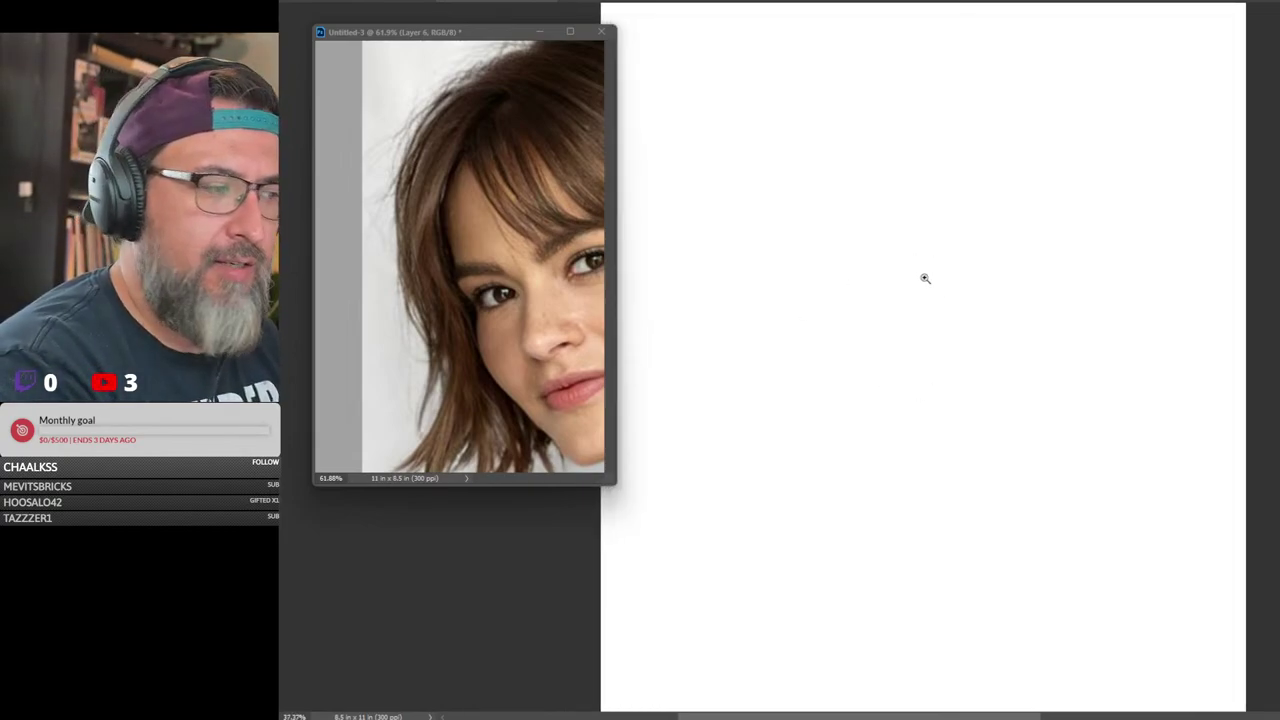
{"action": "right_click", "coordinate": [960, 254]}
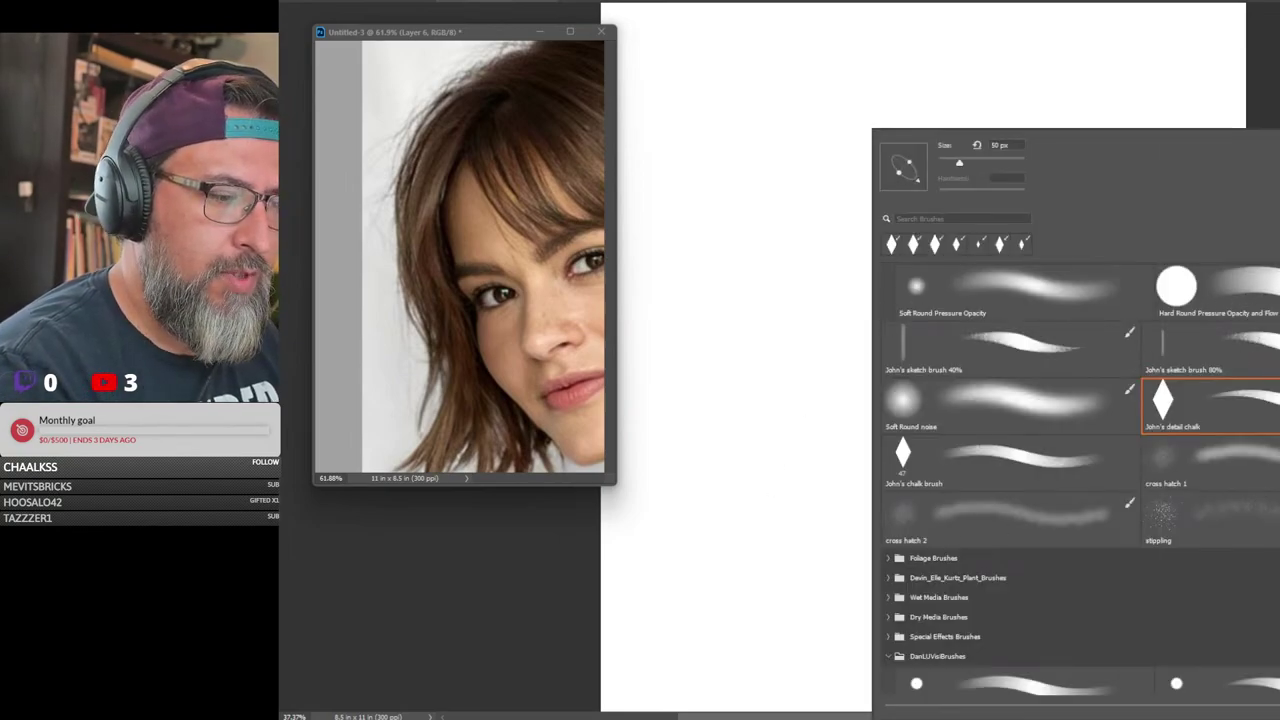
{"action": "key", "text": "Return"}
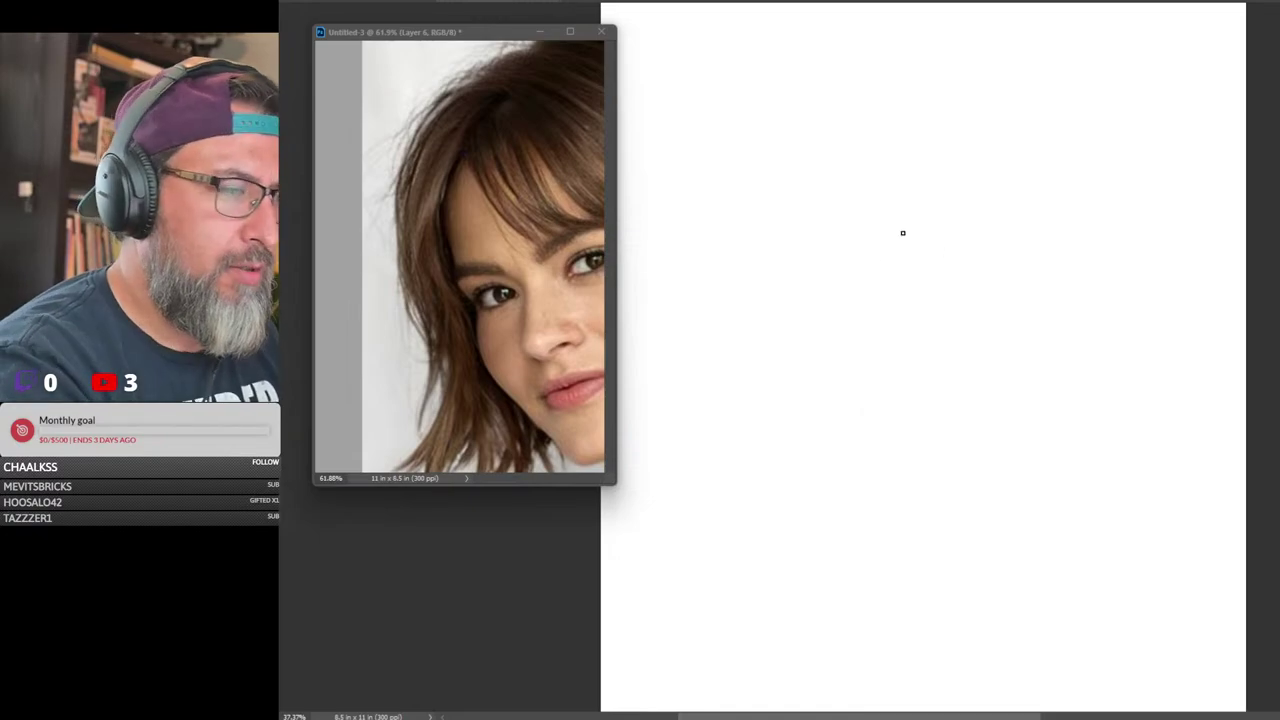
{"action": "left_click_drag", "start_coordinate": [924, 242], "coordinate": [925, 254]}
{"action": "key", "text": "ctrl+z"}
{"action": "key", "text": "]"}
{"action": "key", "text": "]"}
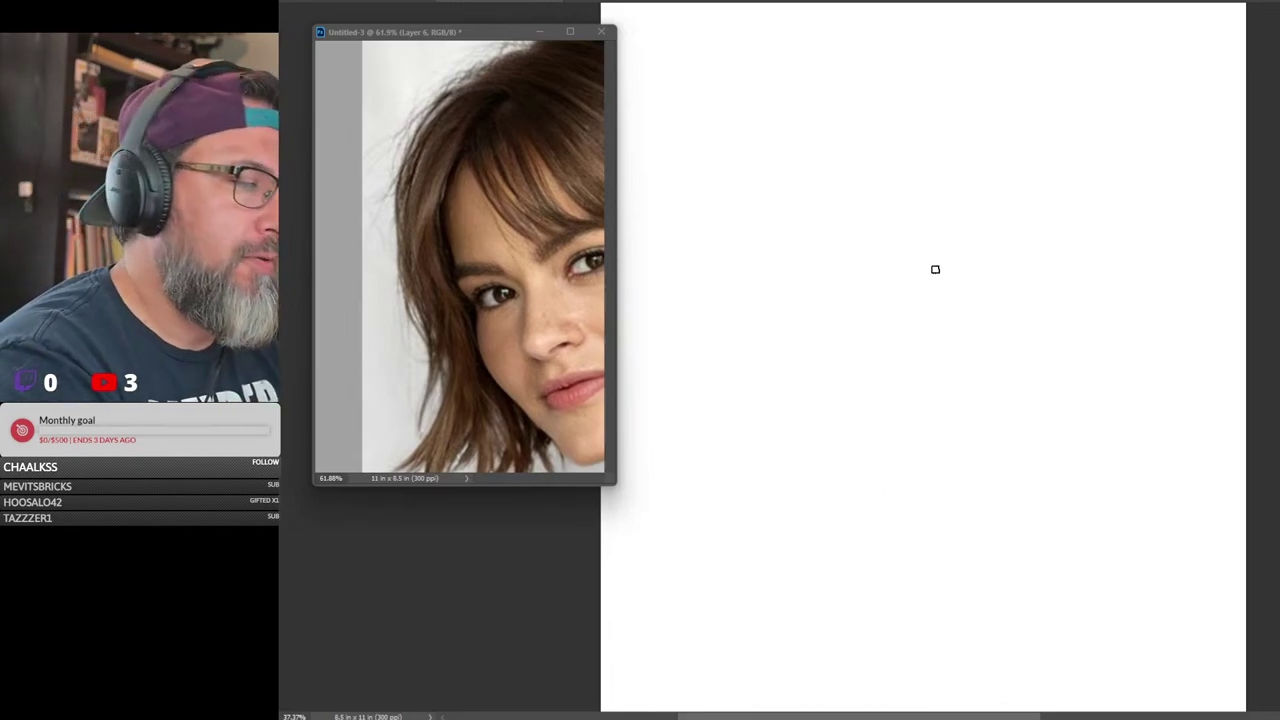
Shrink the hard round pressure brush and paint one solid black dot near the middle of the blank page
{"action": "right_click", "coordinate": [933, 270]}
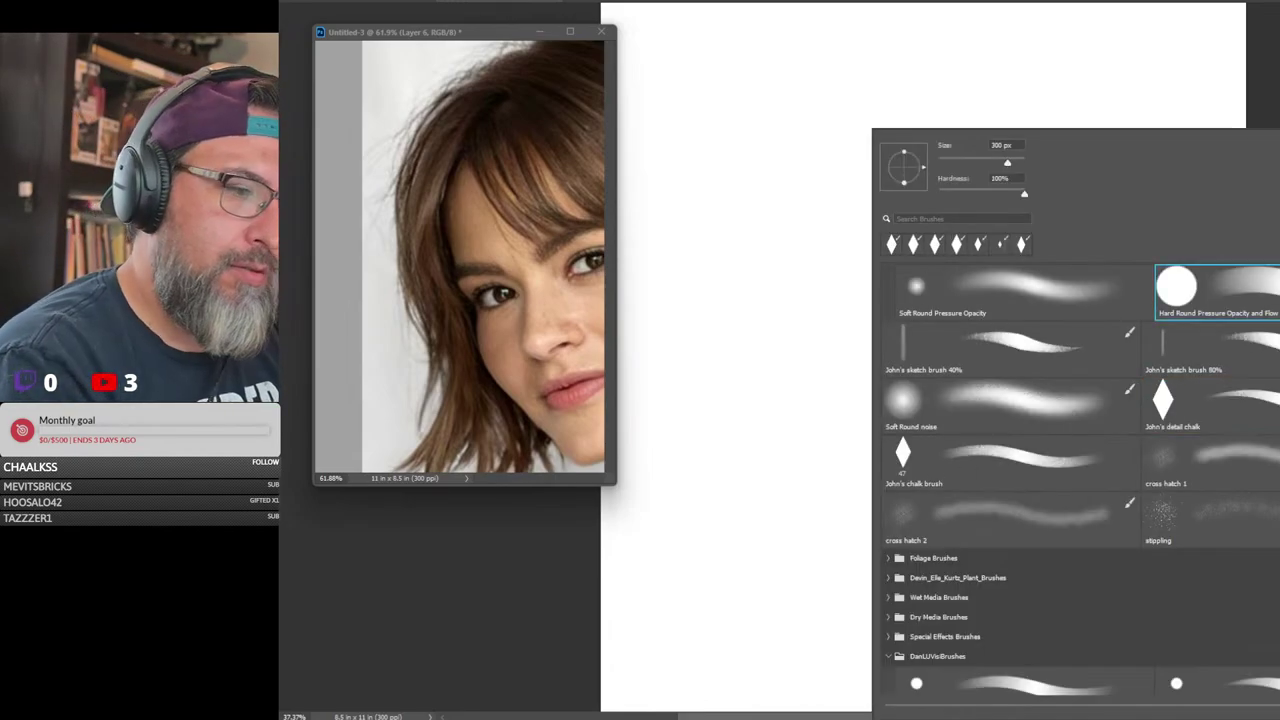
{"action": "key", "text": "Escape"}
{"action": "key", "text": "bracketleft"}
{"action": "key", "text": "bracketleft"}
{"action": "key", "text": "bracketleft"}
{"action": "key", "text": "bracketleft"}
{"action": "key", "text": "bracketleft"}
{"action": "key", "text": "bracketleft"}
{"action": "key", "text": "bracketleft"}
{"action": "key", "text": "bracketleft"}
{"action": "key", "text": "bracketleft"}
{"action": "key", "text": "bracketleft"}
{"action": "left_click_drag", "start_coordinate": [915, 315], "coordinate": [920, 320]}
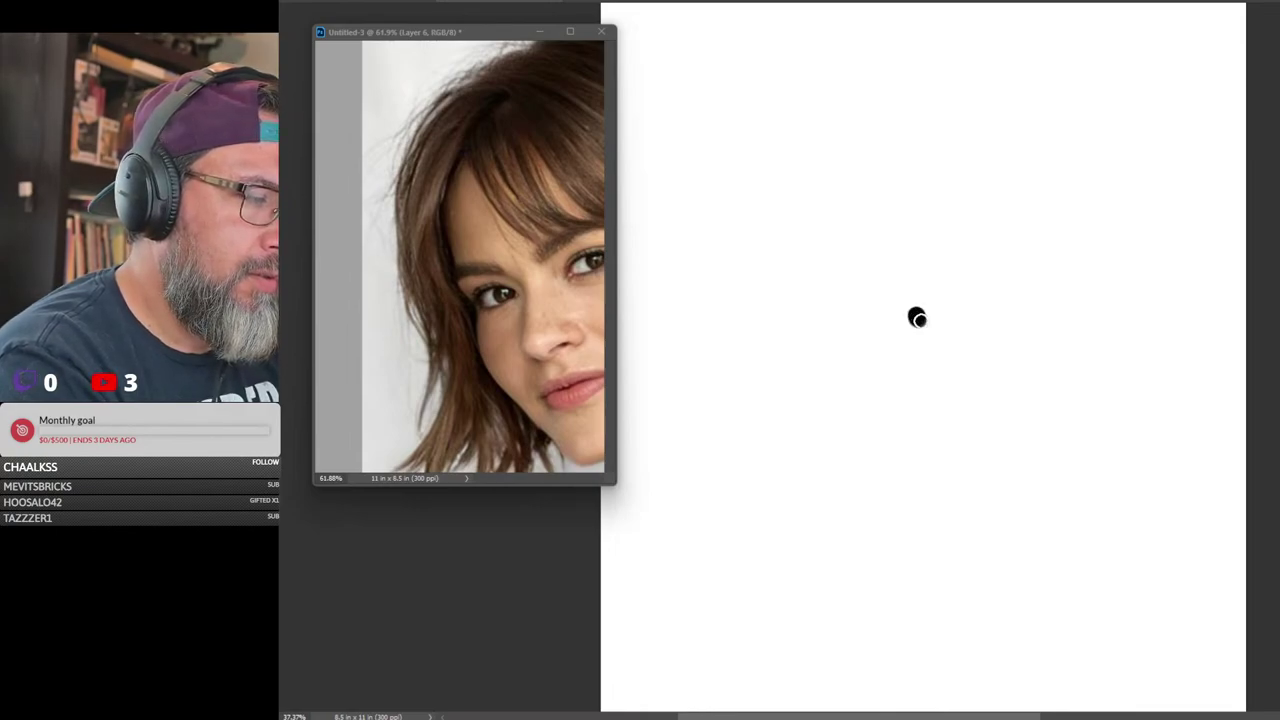
Scatter smaller black and gray dots of varied sizes around the central dot with a finer brush
{"action": "key", "text": "bracketleft"}
{"action": "key", "text": "bracketleft"}
{"action": "key", "text": "bracketleft"}
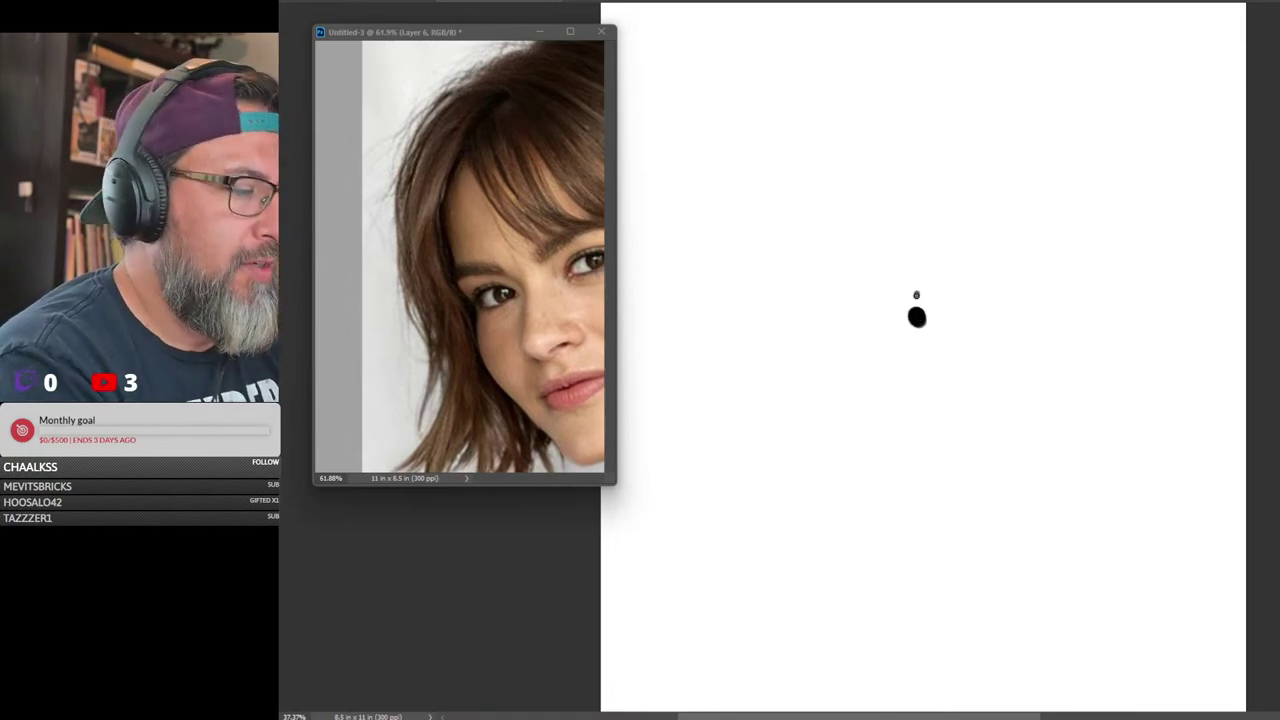
{"action": "left_click", "coordinate": [905, 281]}
{"action": "left_click_drag", "start_coordinate": [900, 295], "coordinate": [938, 337]}
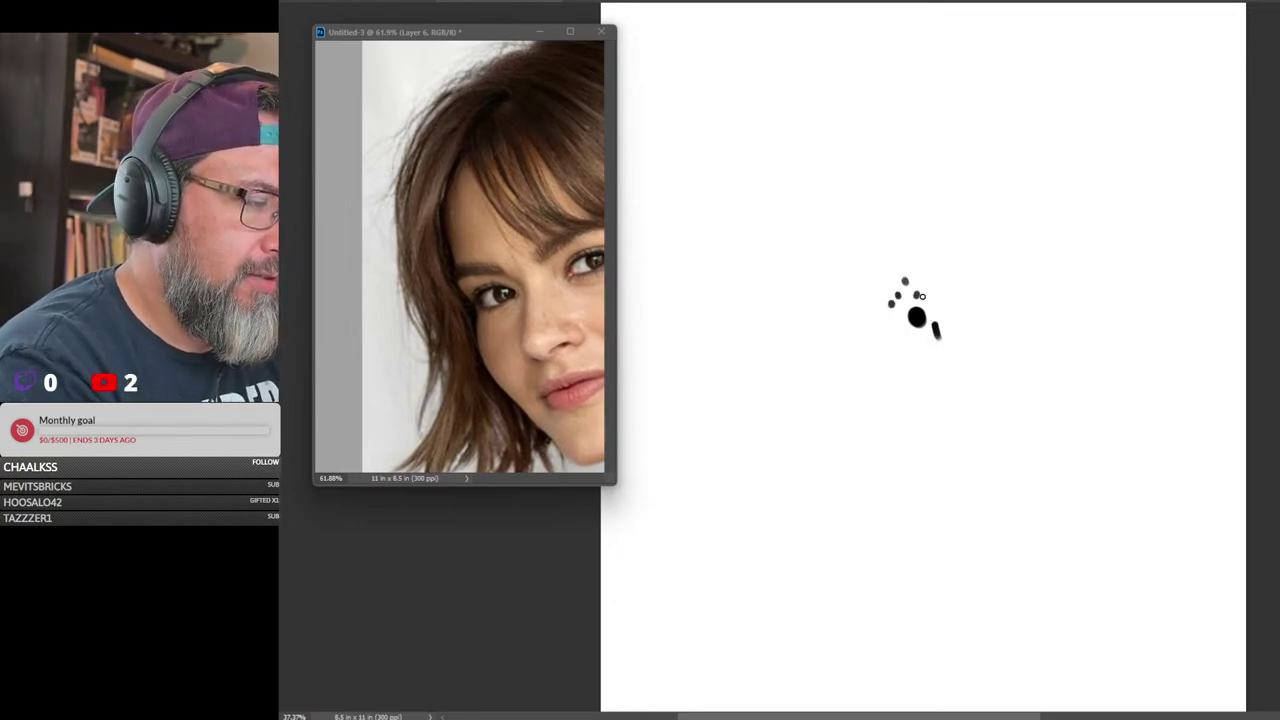
{"action": "left_click", "coordinate": [922, 294]}
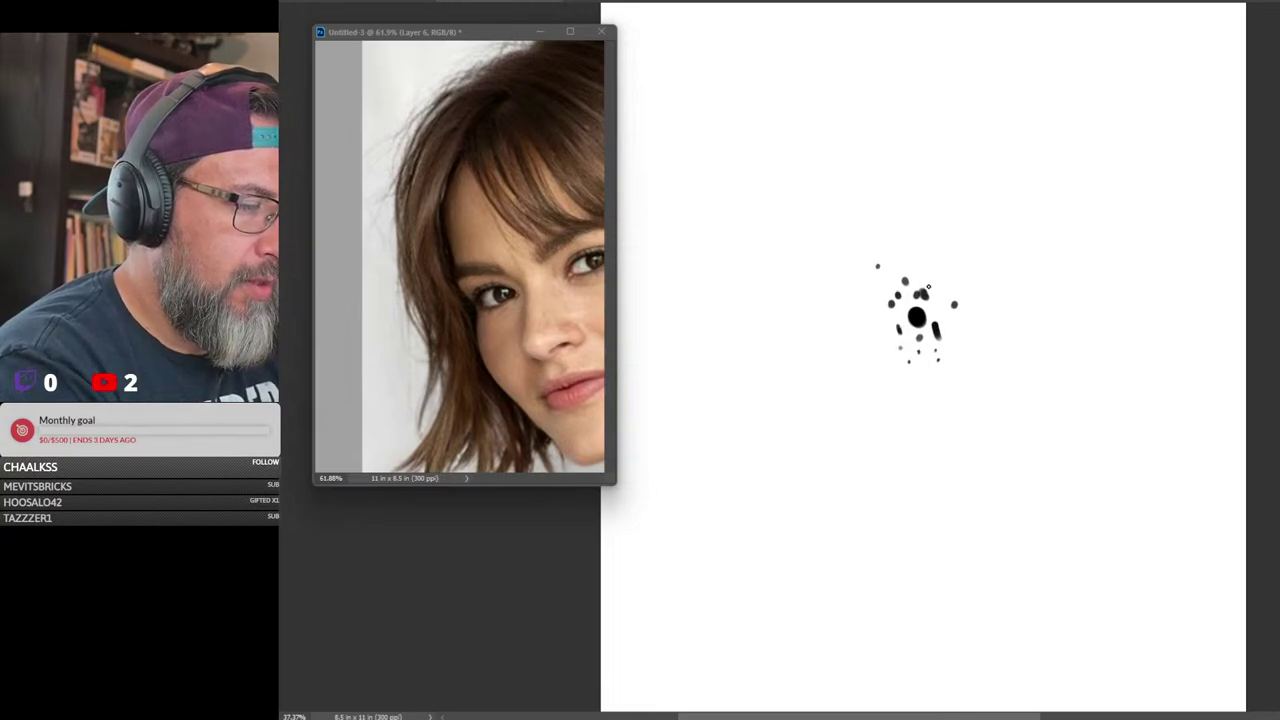
{"action": "left_click_drag", "start_coordinate": [903, 301], "coordinate": [901, 298]}
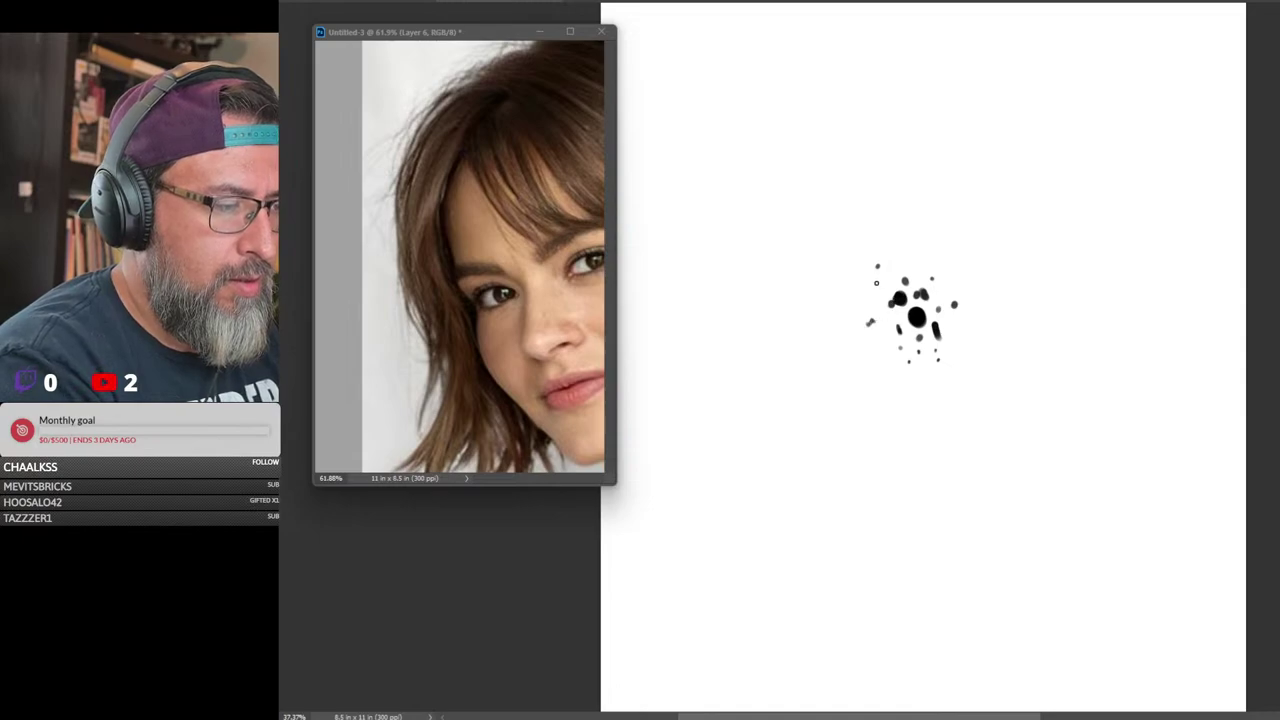
{"action": "left_click", "coordinate": [877, 282]}
{"action": "left_click", "coordinate": [871, 320]}
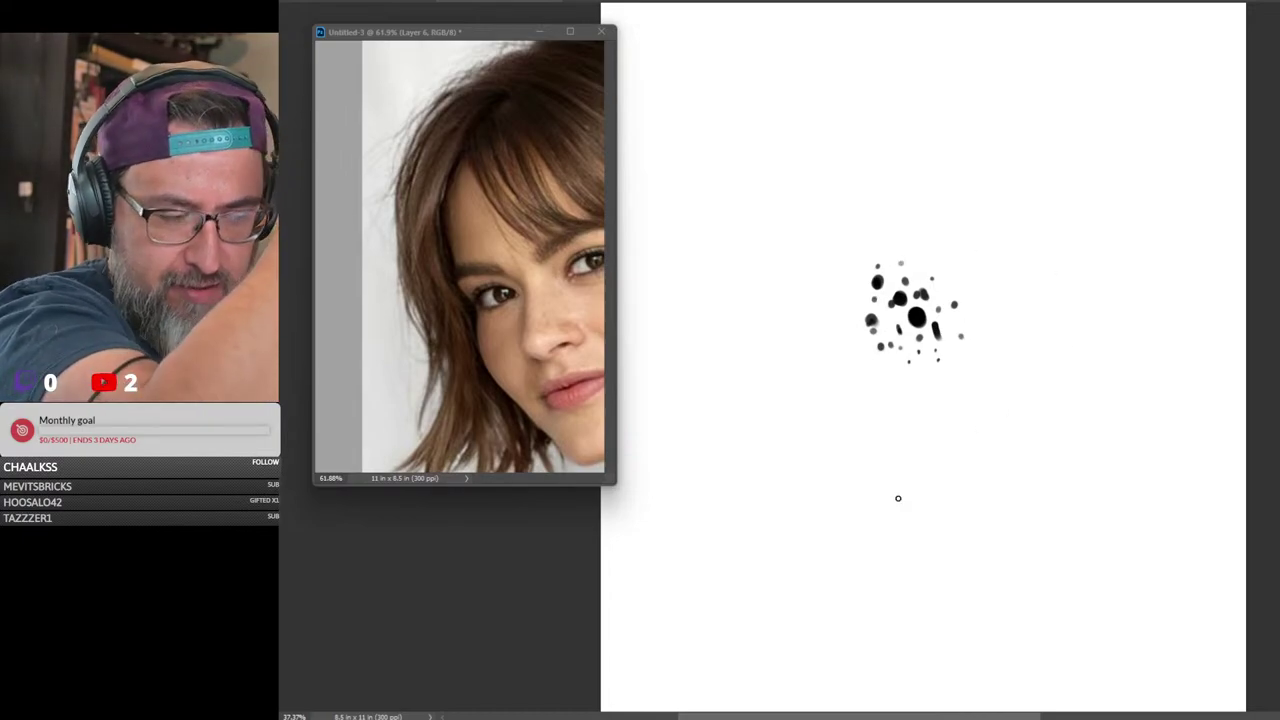
Lighten the large central dot to a mid gray and undo the same lightening on the neighbouring dot
{"action": "left_click", "coordinate": [917, 317]}
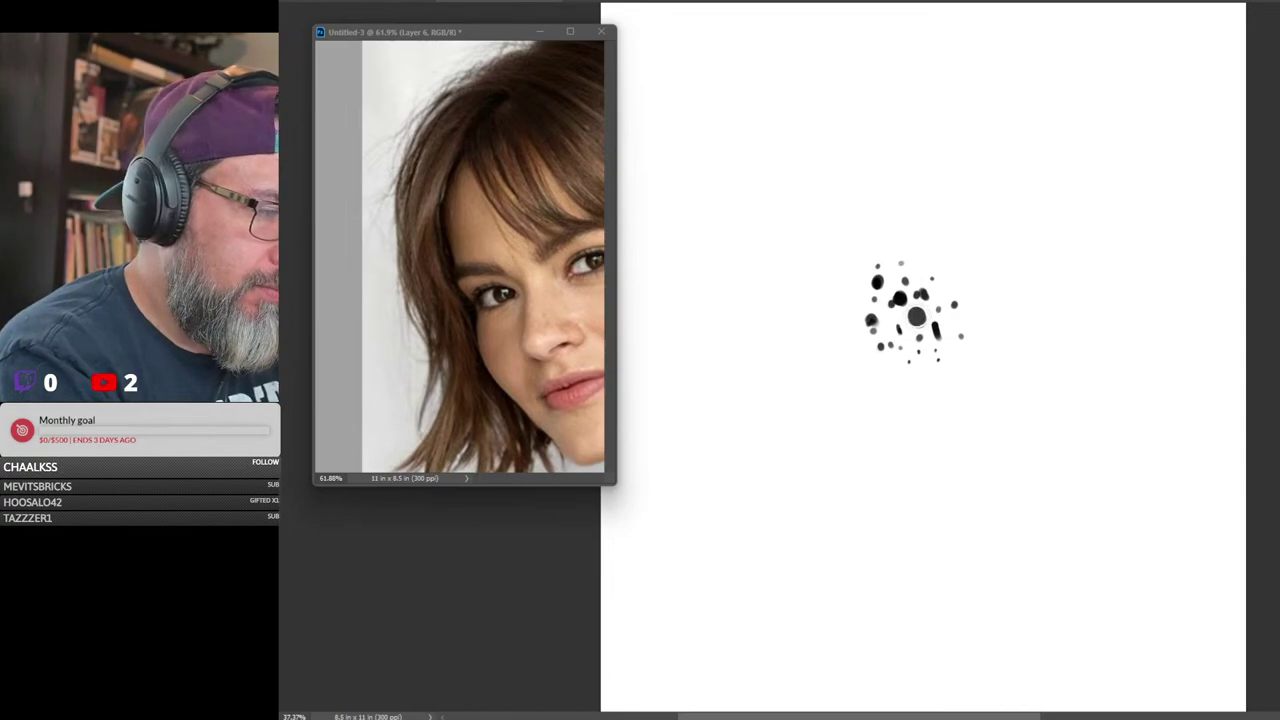
{"action": "left_click", "coordinate": [917, 317]}
{"action": "left_click", "coordinate": [900, 298]}
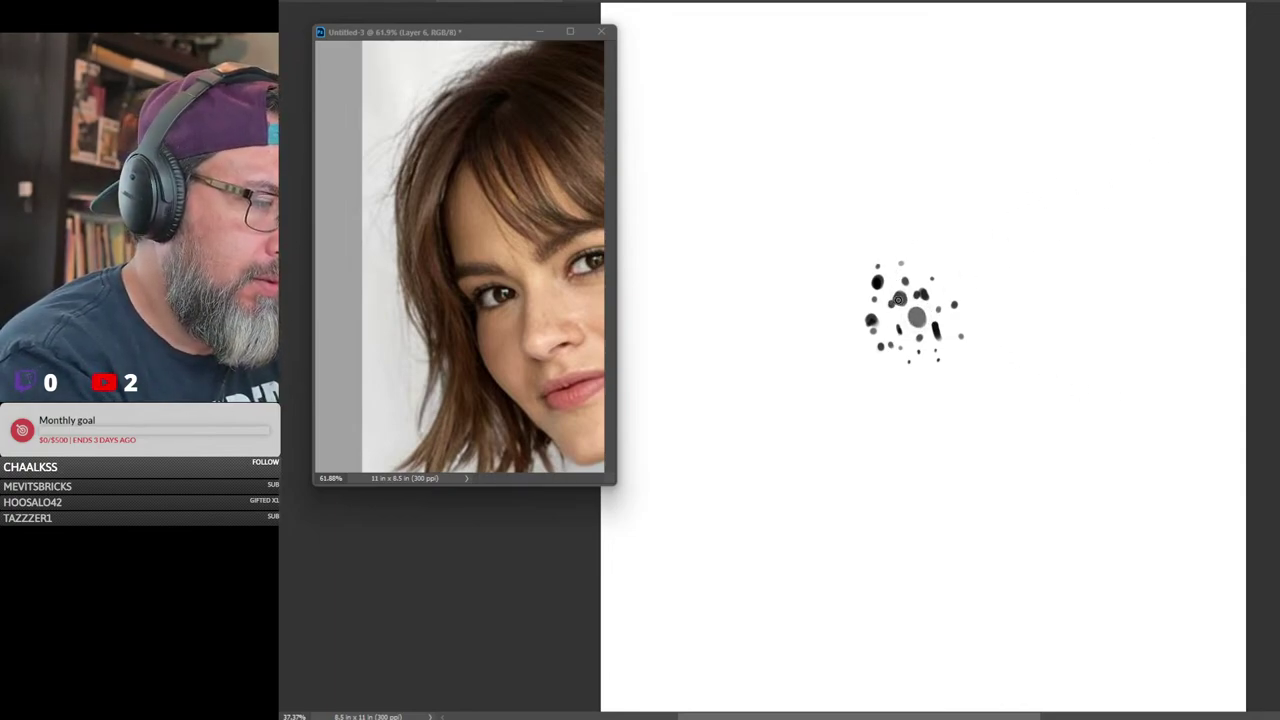
{"action": "key", "text": "ctrl+z"}
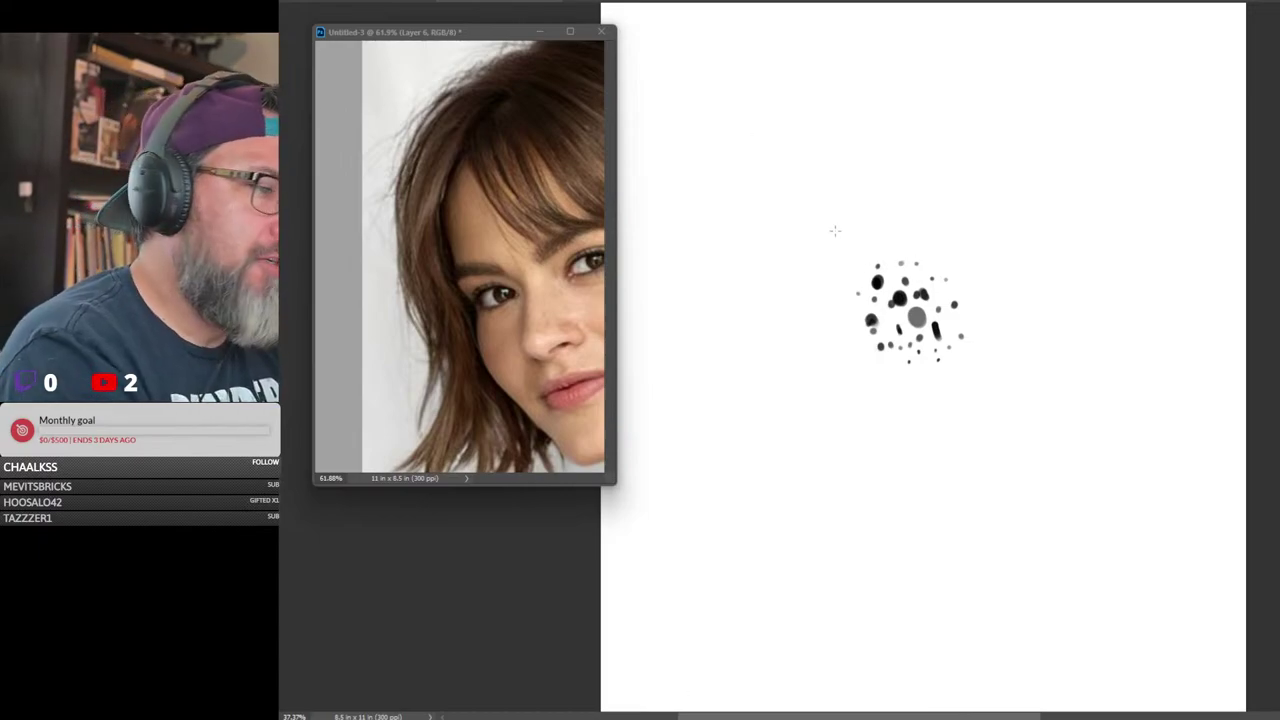
Select the dot cluster with a rectangular marquee and define it as a brush preset named hair
{"action": "left_click_drag", "start_coordinate": [835, 231], "coordinate": [992, 394]}
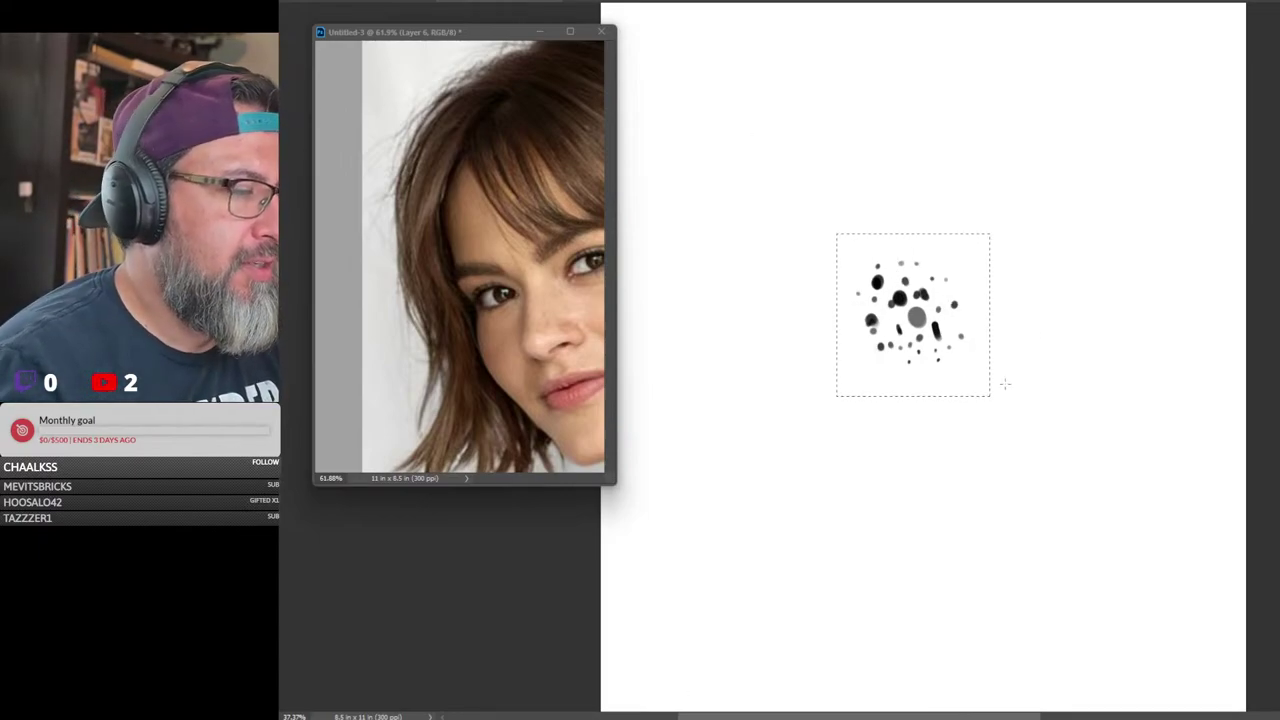
{"action": "left_click", "coordinate": [301, 0]}
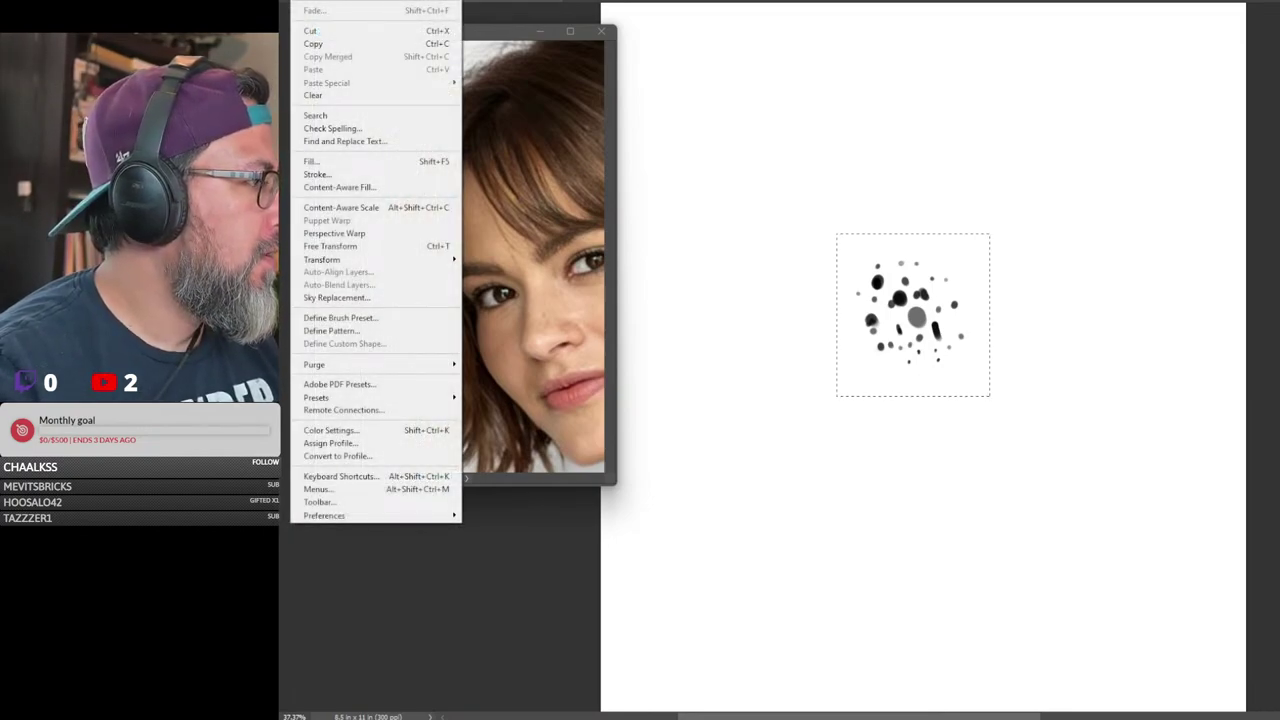
{"action": "left_click", "coordinate": [354, 320]}
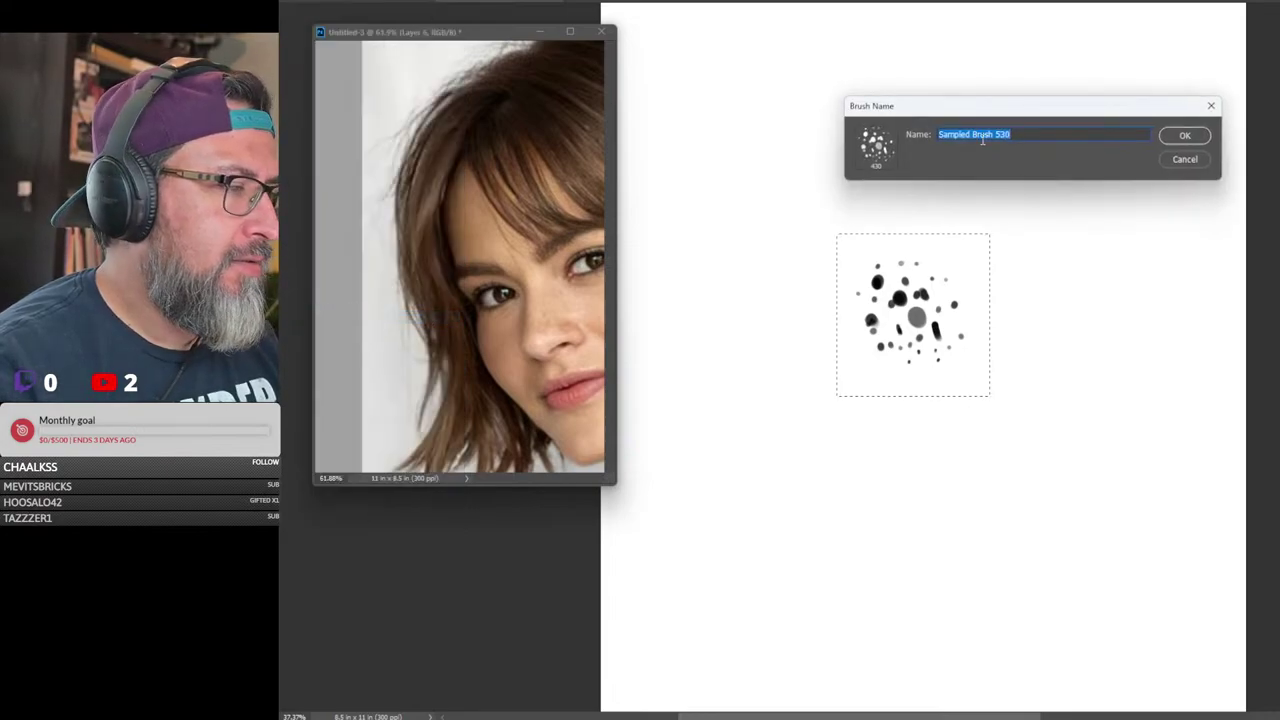
{"action": "left_click_drag", "start_coordinate": [1036, 132], "coordinate": [849, 134]}
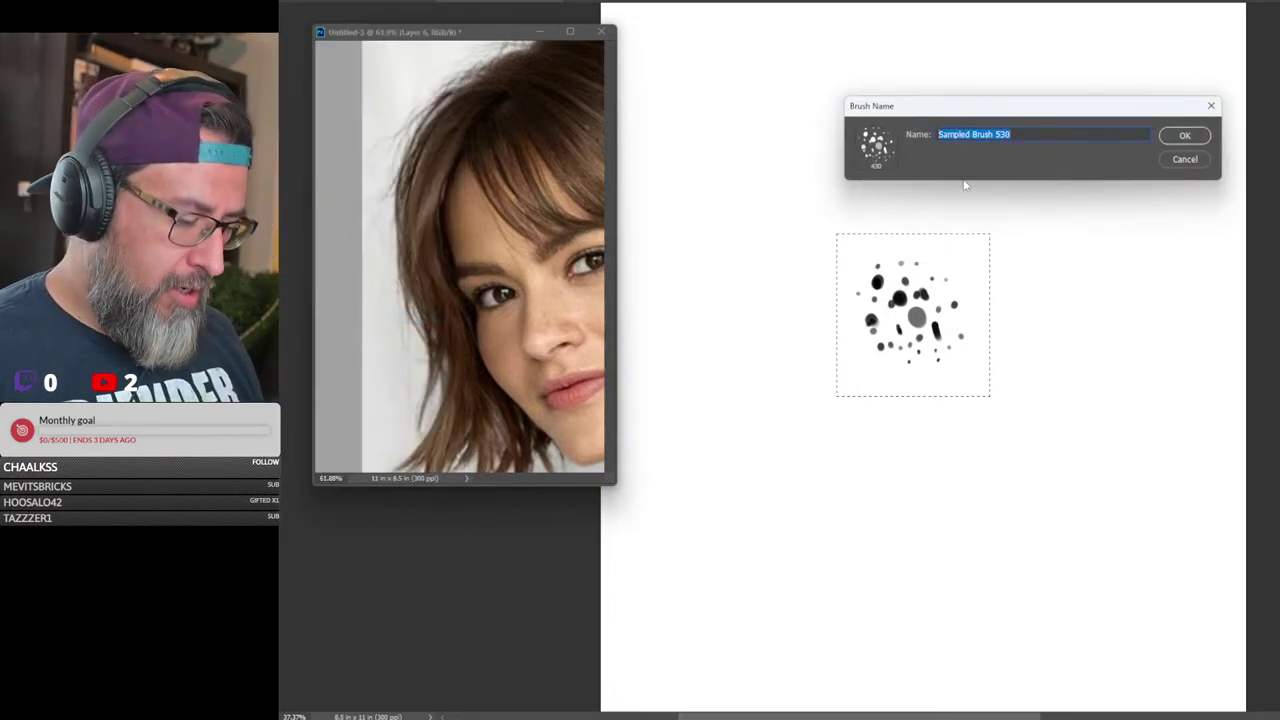
{"action": "type", "text": "hair"}
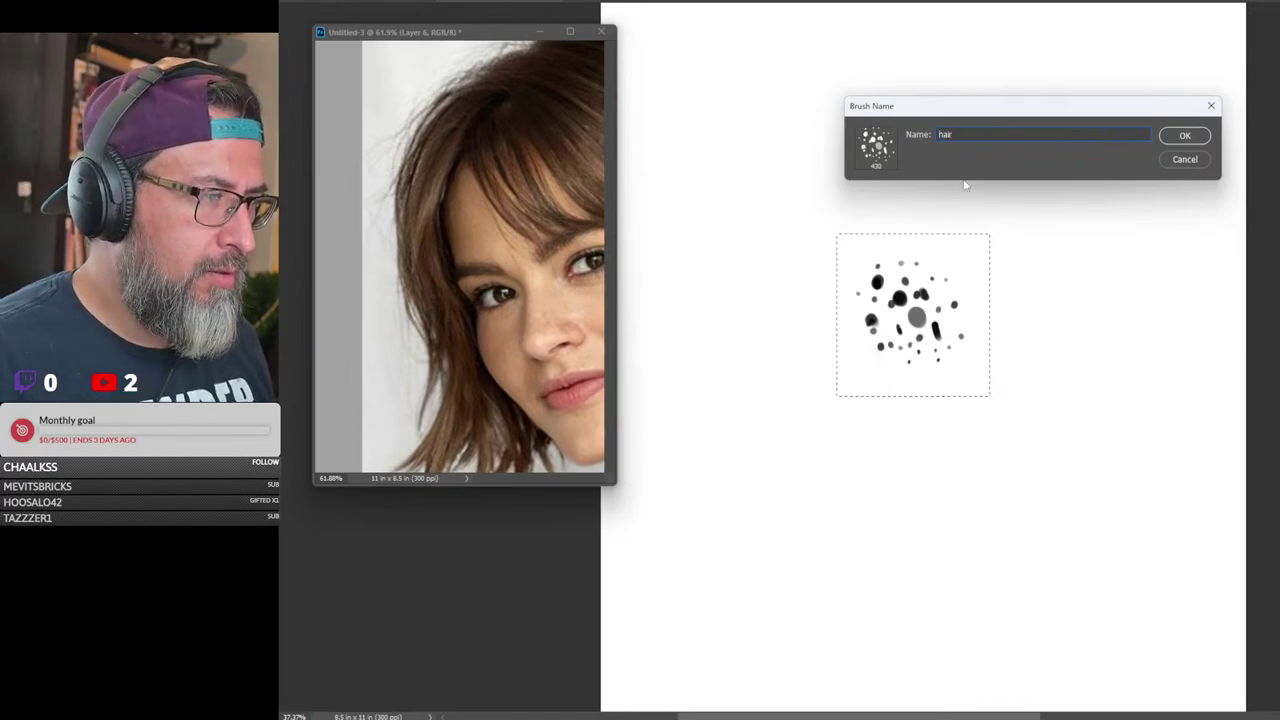
{"action": "key", "text": "Return"}
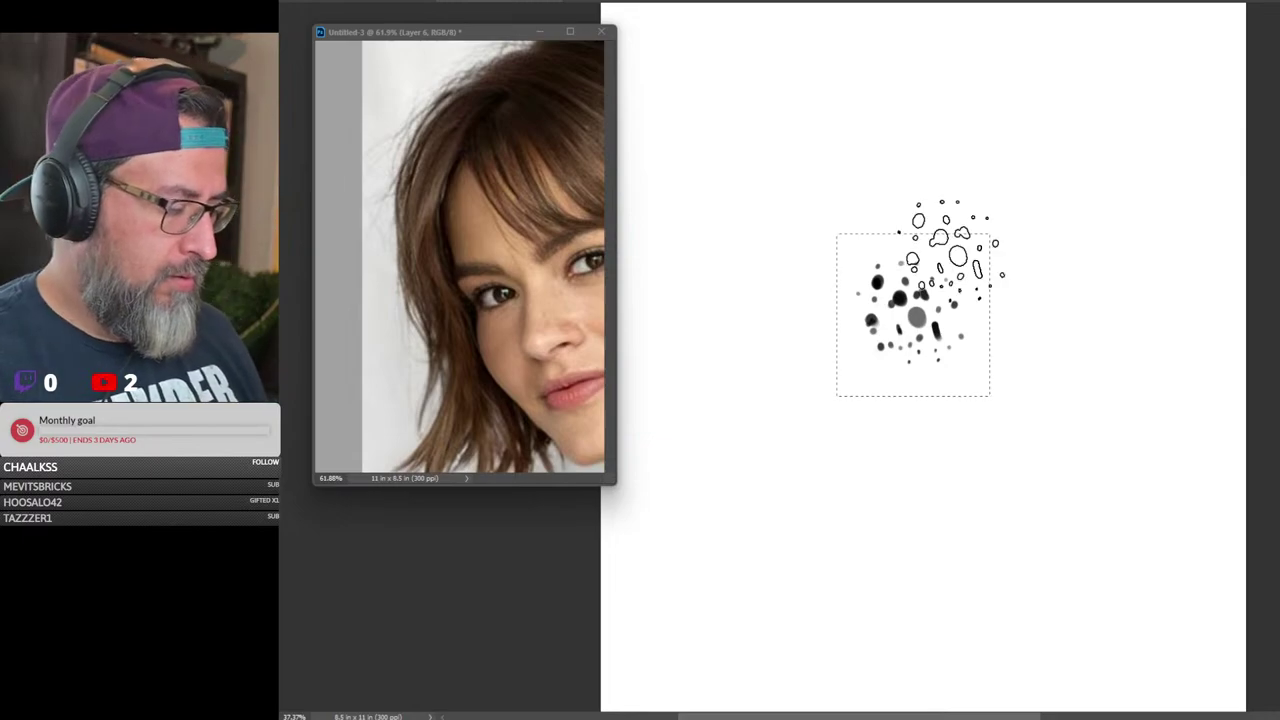
Clear the selection and reduce the hair brush tip's spacing to the minimum for a continuous stroke
{"action": "key", "text": "ctrl+s"}
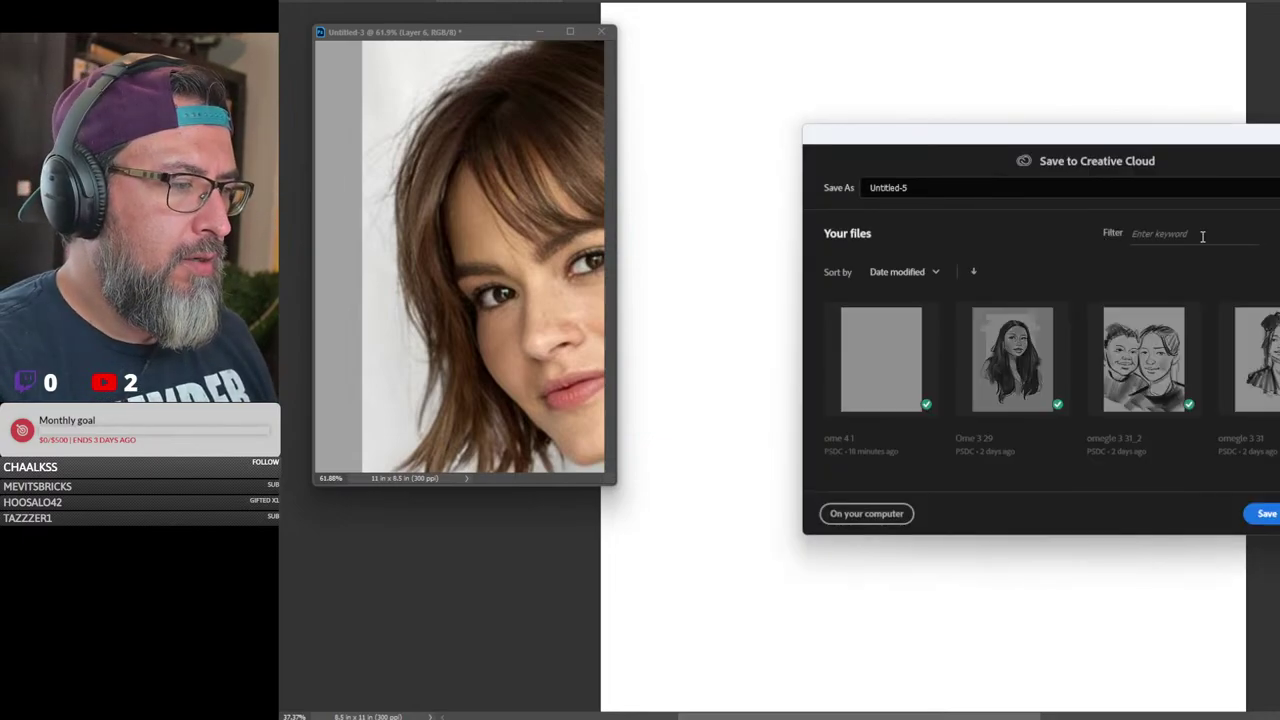
{"action": "key", "text": "Escape"}
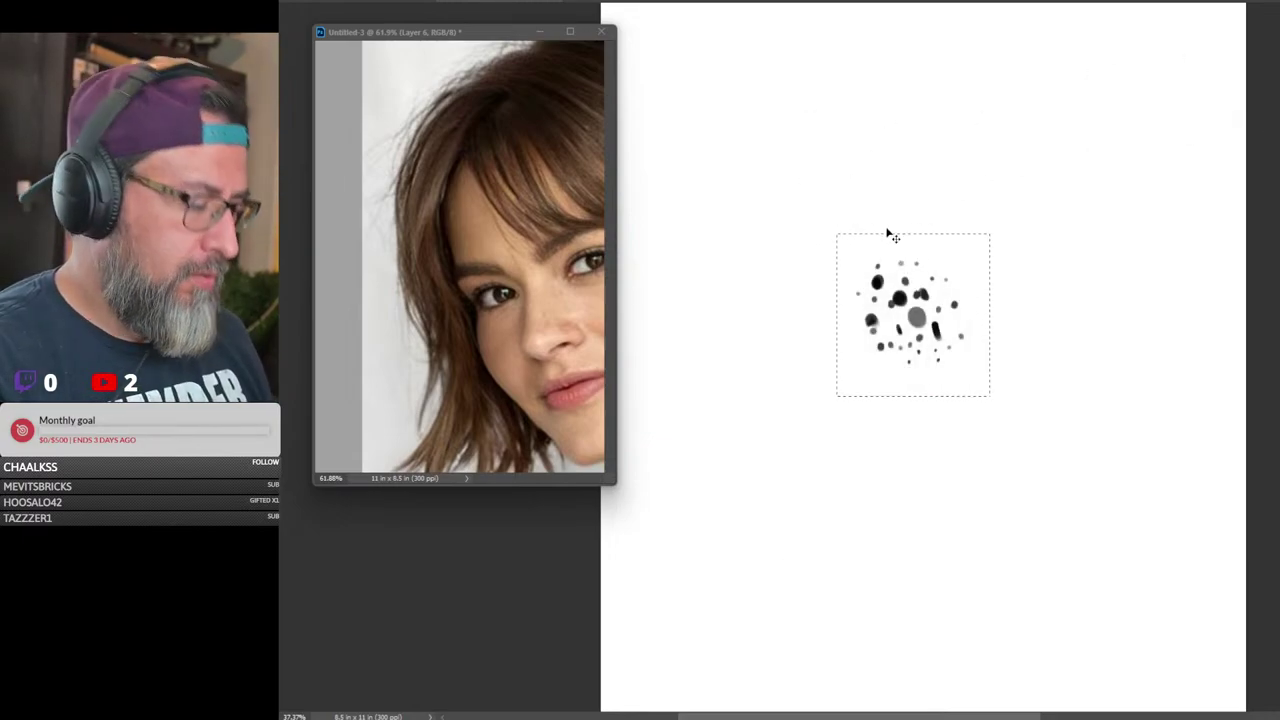
{"action": "key", "text": "F5"}
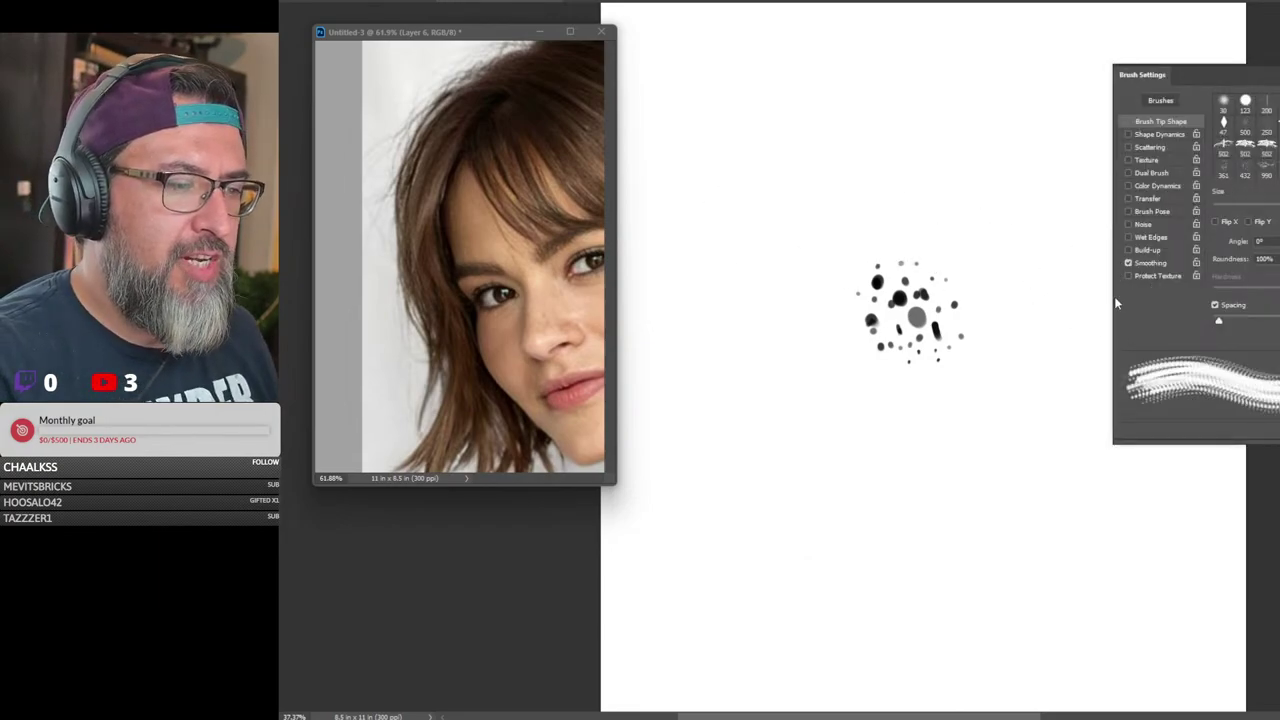
{"action": "left_click", "coordinate": [1218, 321]}
{"action": "left_click_drag", "start_coordinate": [1218, 321], "coordinate": [1211, 324]}
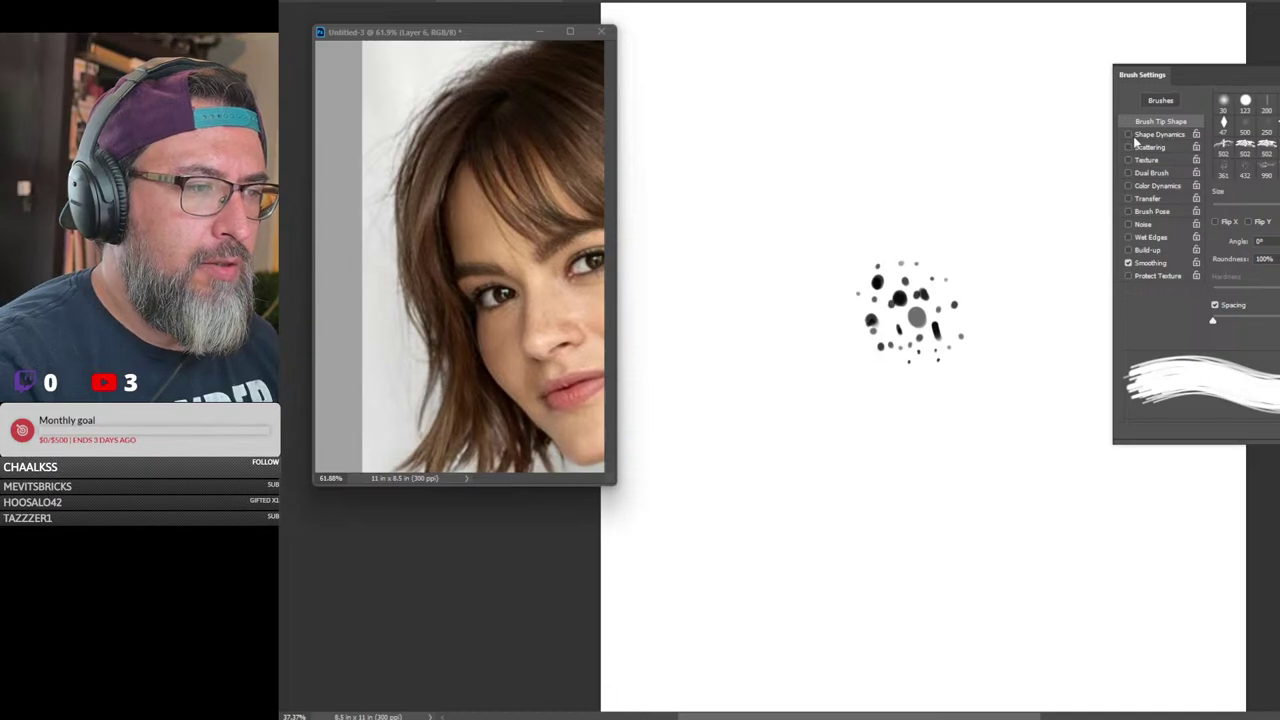
Enable Shape Dynamics with size controlled by Pen Pressure and no size jitter, and raise the minimum diameter slightly
{"action": "left_click", "coordinate": [1168, 134]}
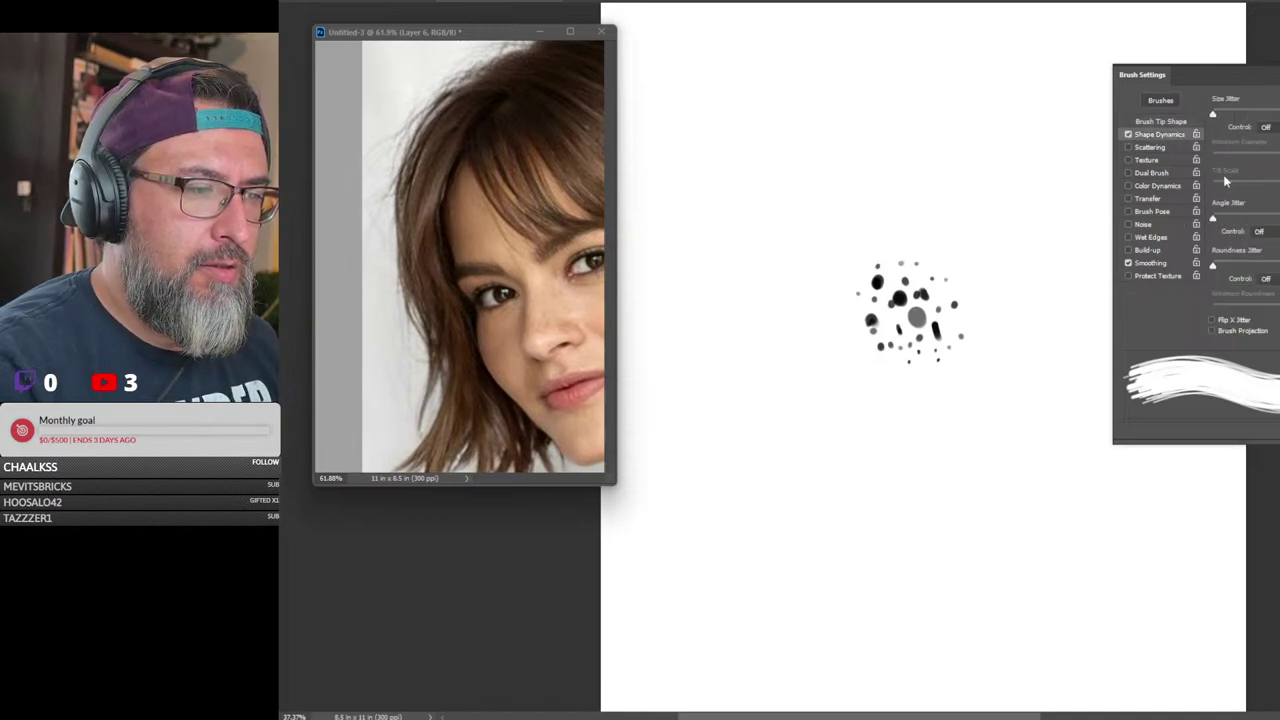
{"action": "left_click_drag", "start_coordinate": [1214, 115], "coordinate": [1184, 119]}
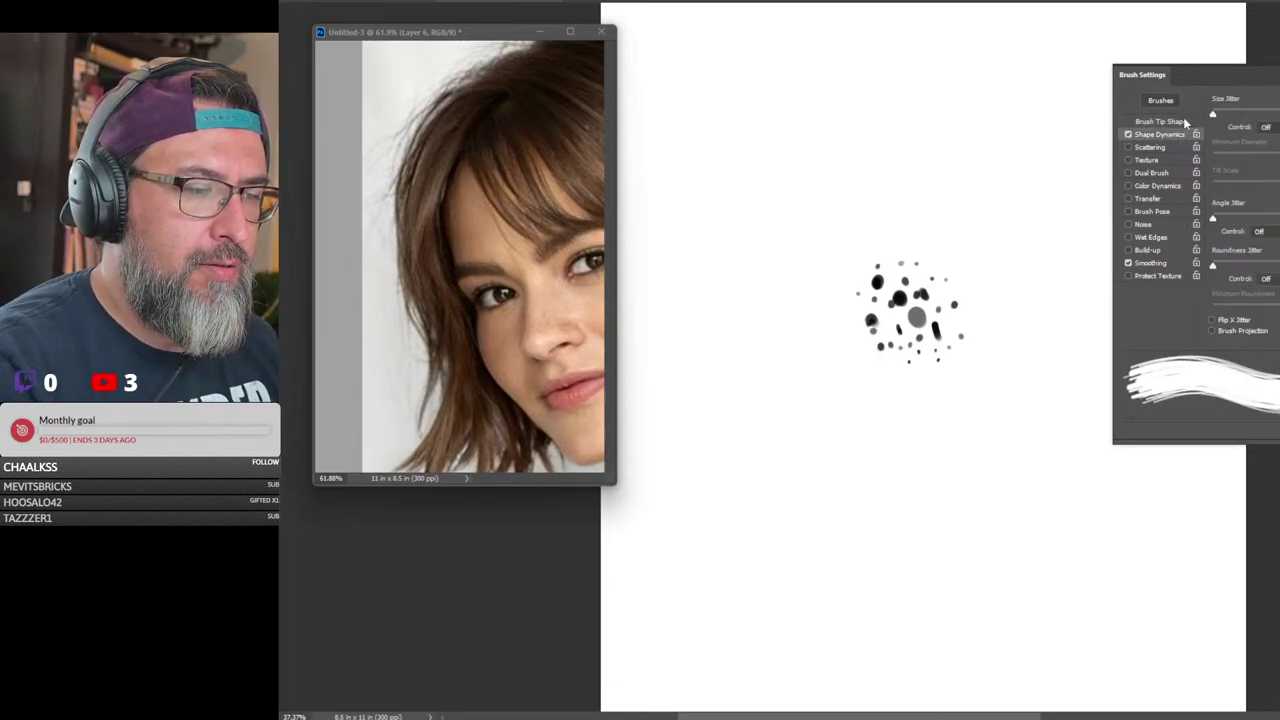
{"action": "left_click", "coordinate": [1266, 127]}
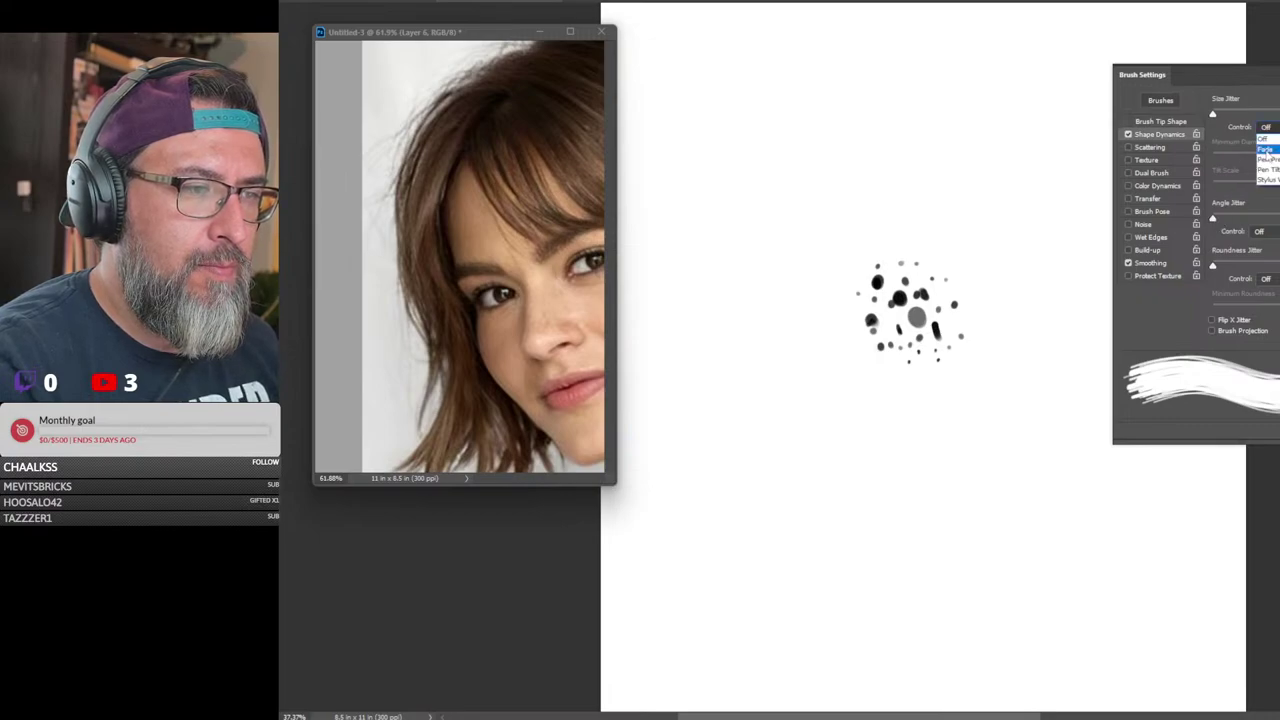
{"action": "left_click", "coordinate": [1270, 166]}
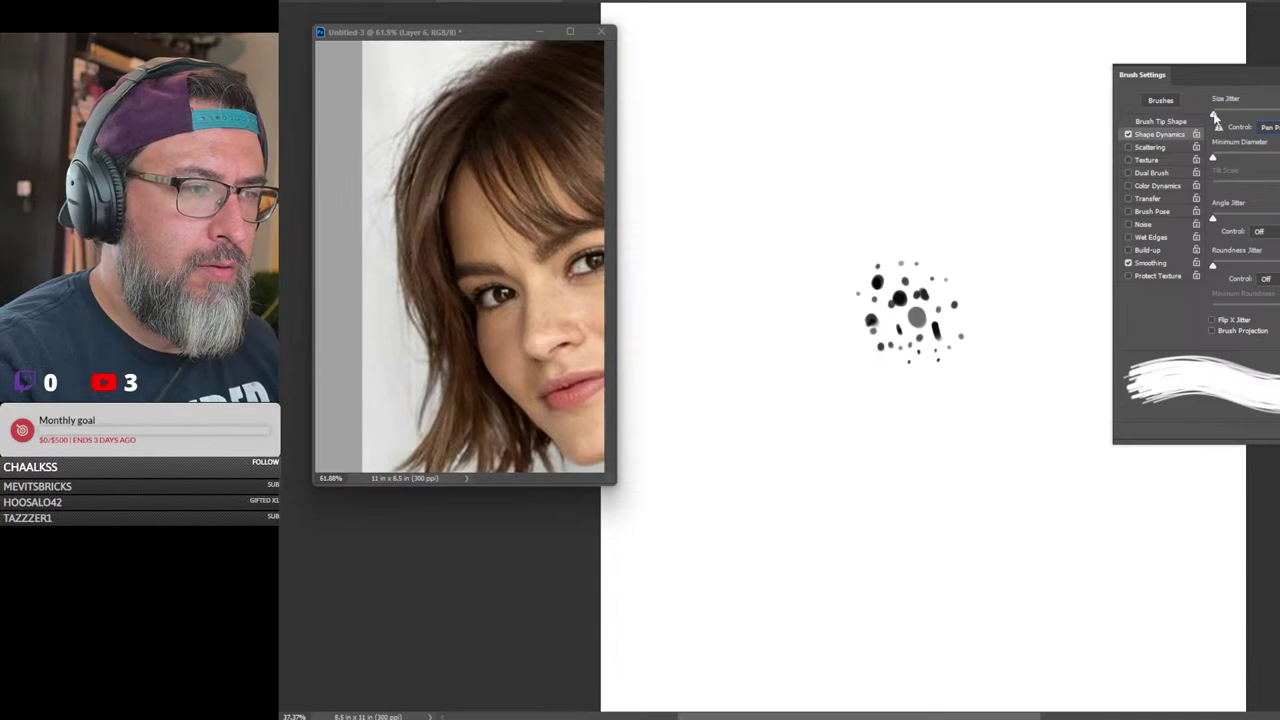
{"action": "left_click_drag", "start_coordinate": [1213, 157], "coordinate": [1231, 158]}
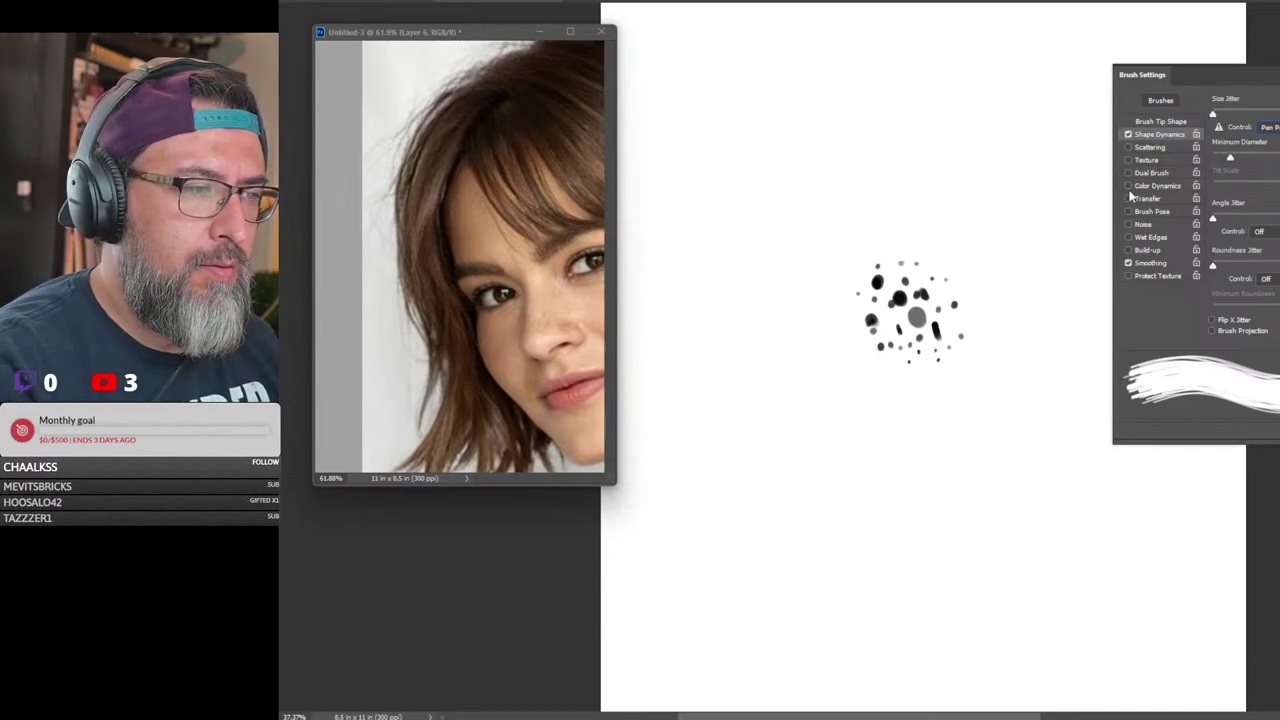
Enable Transfer with Pen Pressure control and no opacity jitter, and paint a broad diagonal test stroke below the dots
{"action": "left_click", "coordinate": [1180, 199]}
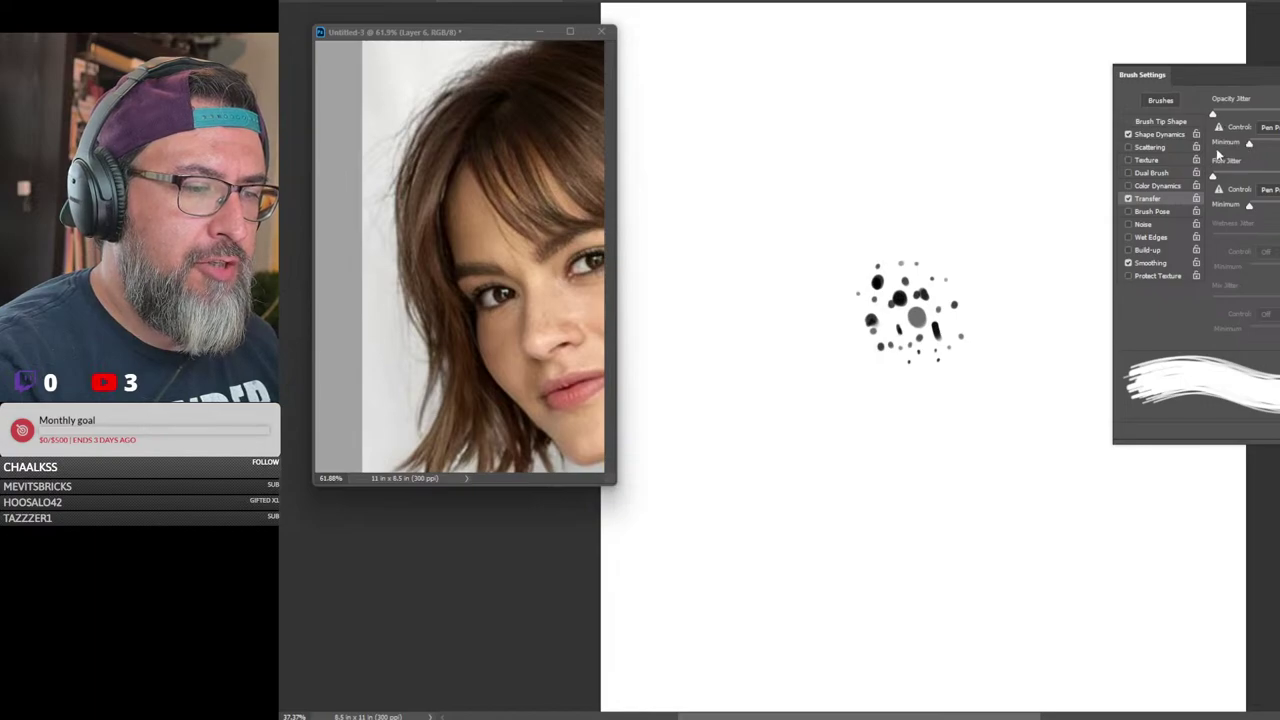
{"action": "mouse_move", "coordinate": [1215, 117]}
{"action": "left_mouse_down"}
{"action": "mouse_move", "coordinate": [1251, 117]}
{"action": "mouse_move", "coordinate": [1162, 121]}
{"action": "left_mouse_up"}
{"action": "left_click_drag", "start_coordinate": [1249, 145], "coordinate": [1276, 146]}
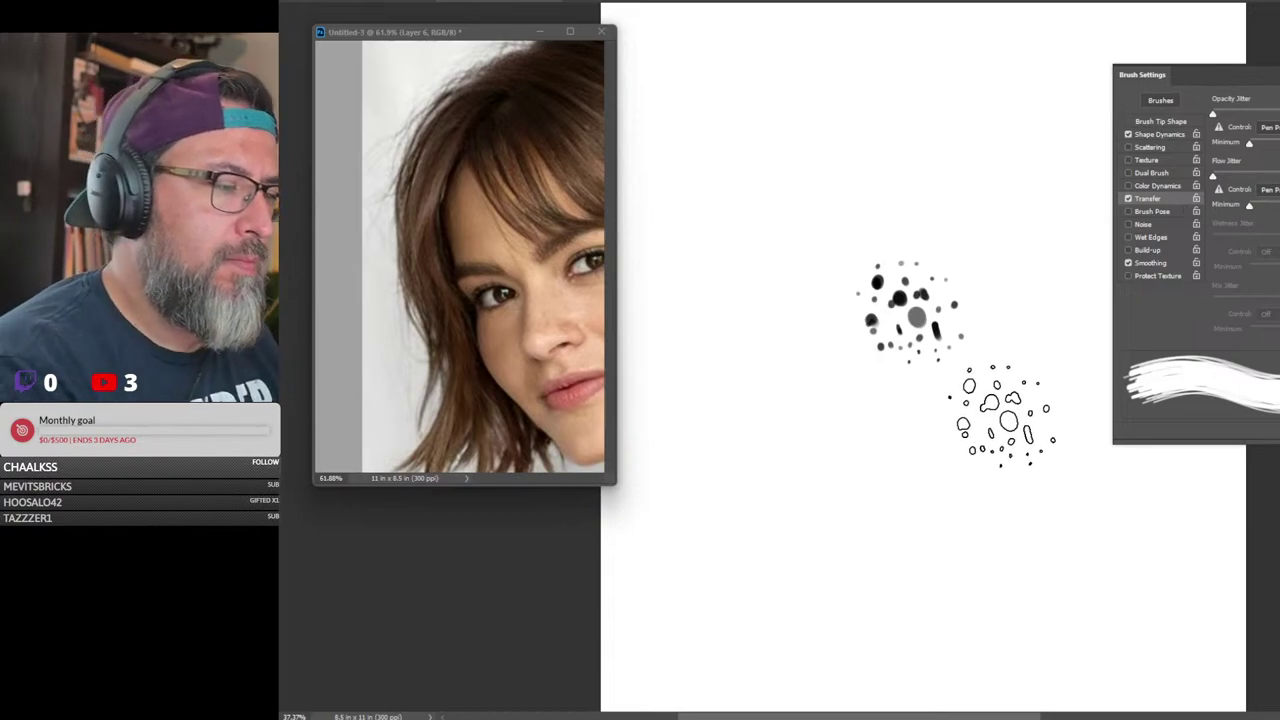
{"action": "mouse_move", "coordinate": [998, 419]}
{"action": "left_mouse_down"}
{"action": "mouse_move", "coordinate": [712, 588]}
{"action": "mouse_move", "coordinate": [757, 560]}
{"action": "left_mouse_up"}
Raise the Shape Dynamics minimum diameter considerably and paint a second diagonal test stroke above the dots
{"action": "left_click", "coordinate": [1162, 134]}
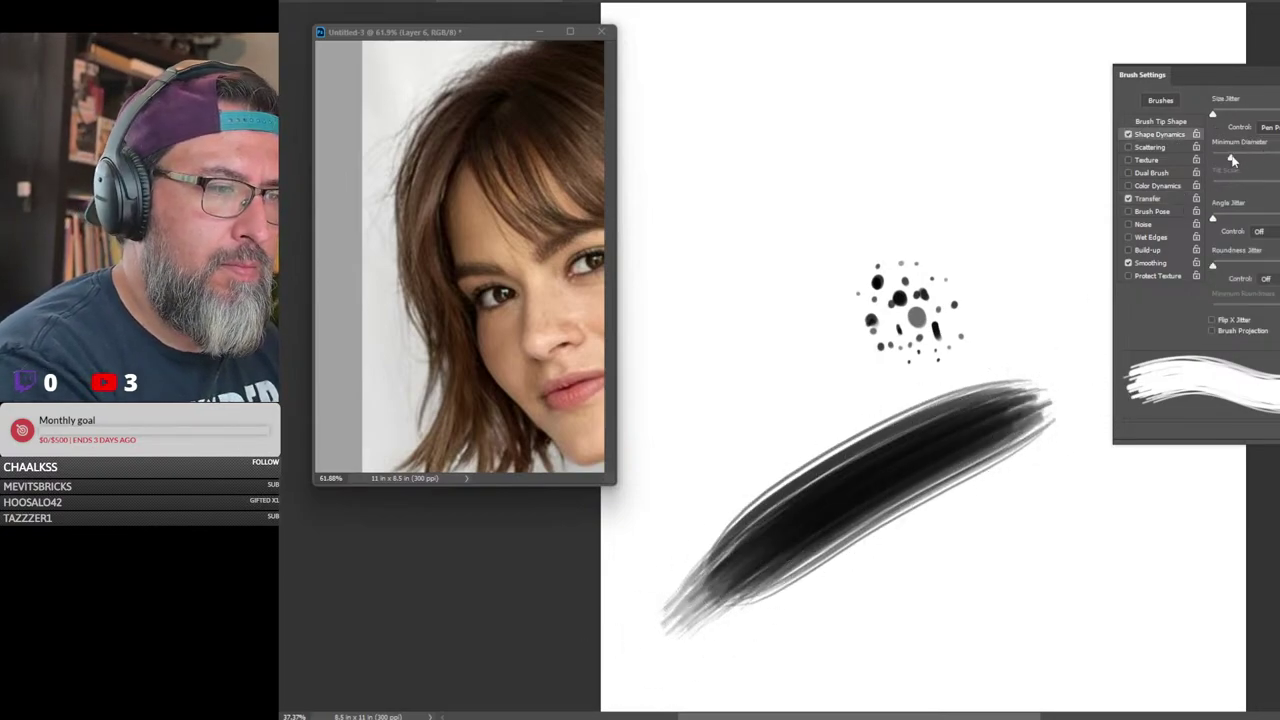
{"action": "left_click_drag", "start_coordinate": [1231, 158], "coordinate": [1267, 160]}
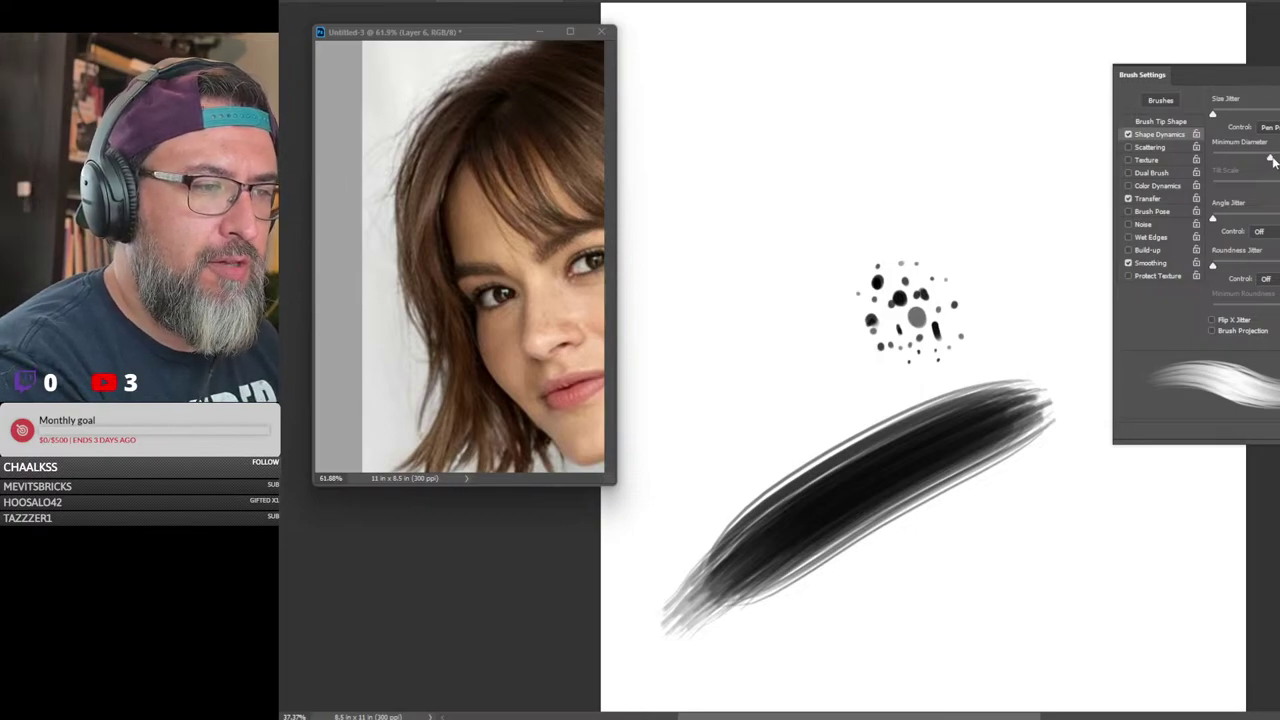
{"action": "left_click_drag", "start_coordinate": [1271, 159], "coordinate": [1279, 160]}
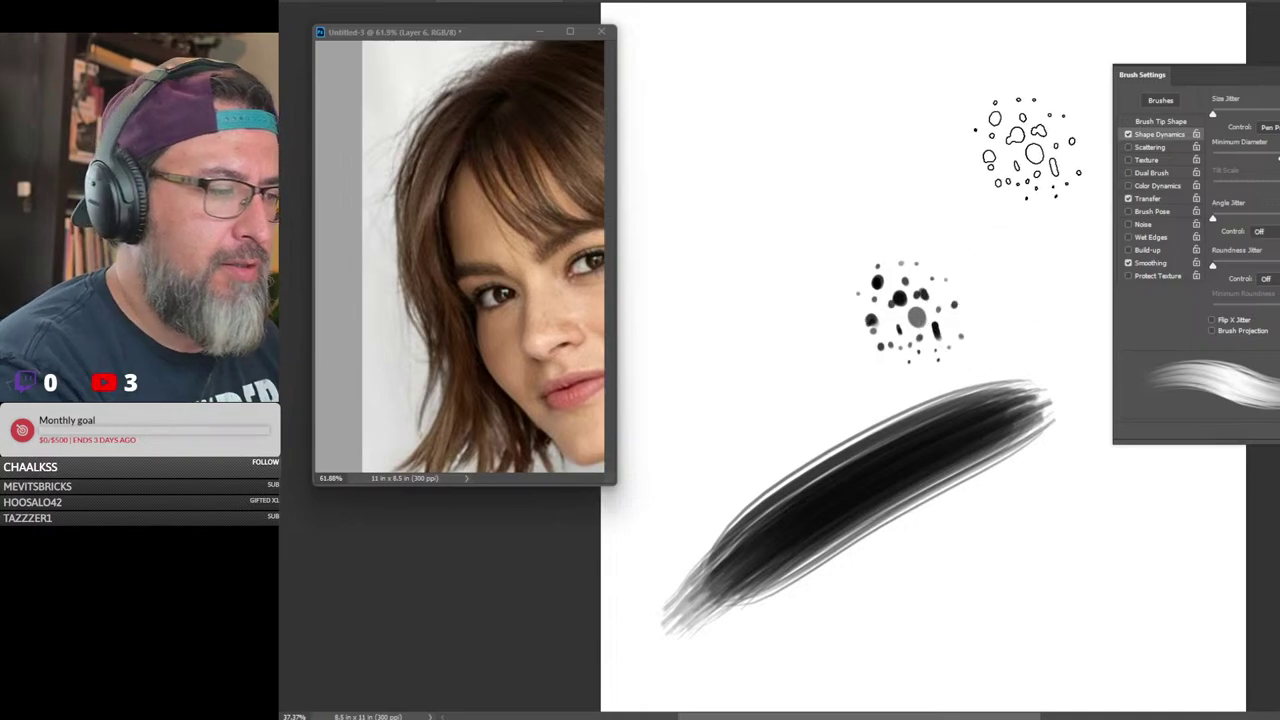
{"action": "mouse_move", "coordinate": [1014, 143]}
{"action": "left_mouse_down"}
{"action": "mouse_move", "coordinate": [756, 215]}
{"action": "mouse_move", "coordinate": [936, 135]}
{"action": "mouse_move", "coordinate": [960, 255]}
{"action": "left_mouse_up"}
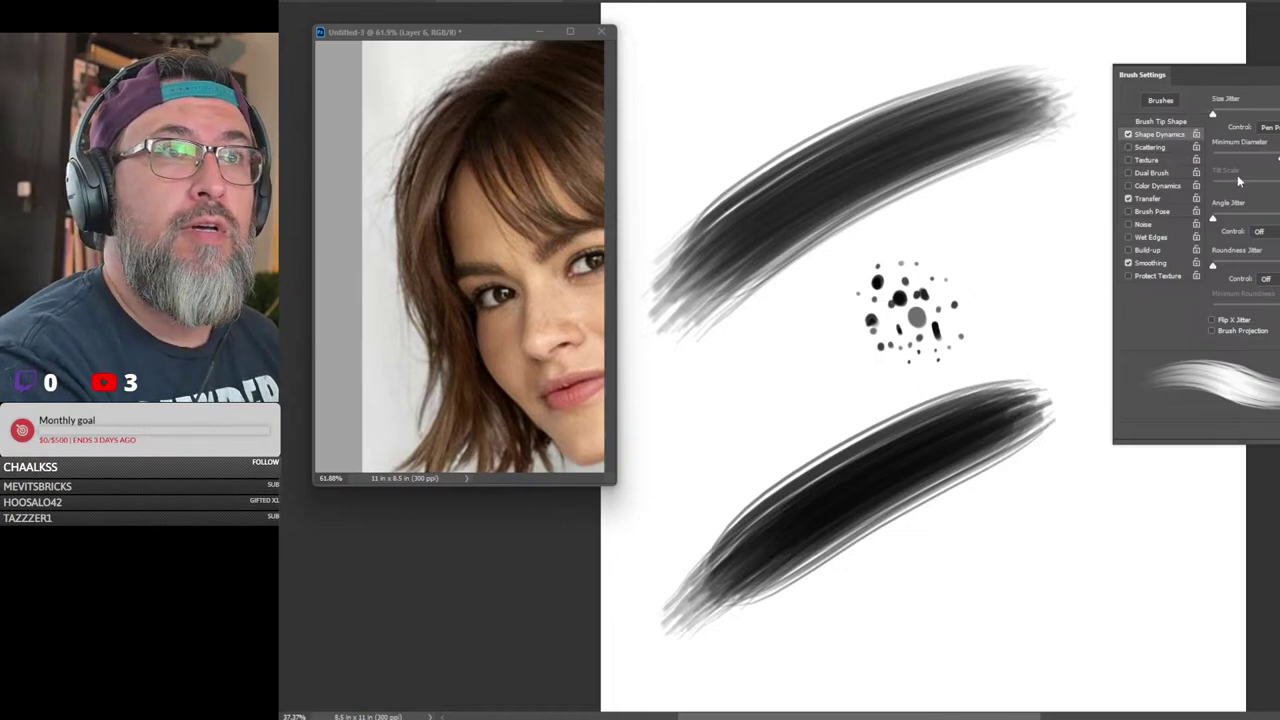
Paint overlapping dark test strokes across the dots with a raised Transfer opacity minimum, and lower that minimum again
{"action": "left_click", "coordinate": [1160, 198]}
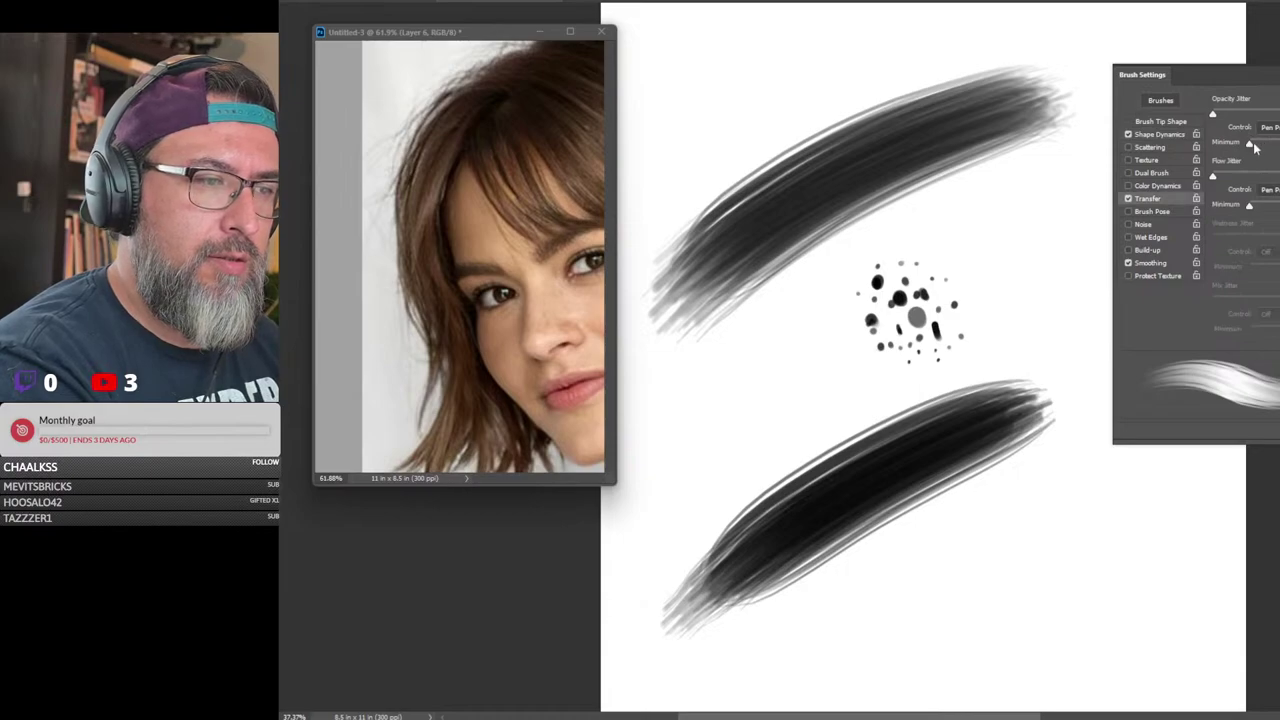
{"action": "left_click_drag", "start_coordinate": [1250, 147], "coordinate": [1272, 149]}
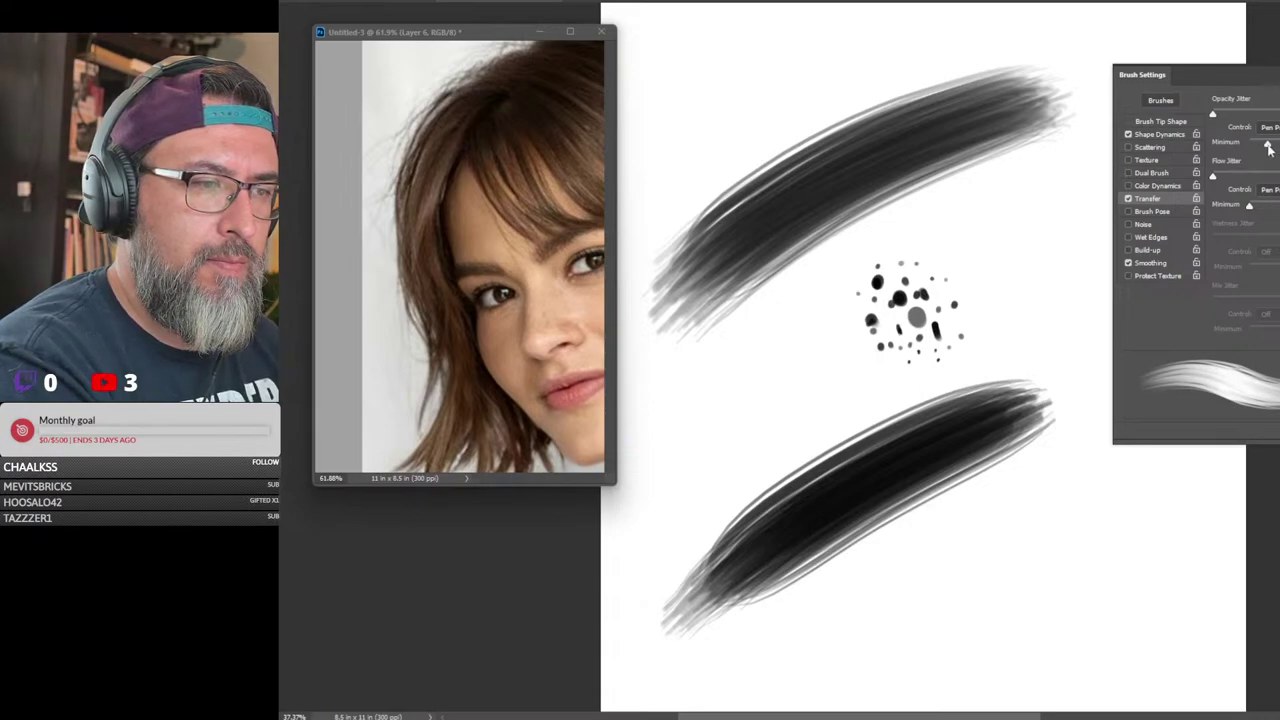
{"action": "mouse_move", "coordinate": [1036, 222]}
{"action": "left_mouse_down"}
{"action": "mouse_move", "coordinate": [850, 326]}
{"action": "mouse_move", "coordinate": [980, 236]}
{"action": "mouse_move", "coordinate": [860, 312]}
{"action": "mouse_move", "coordinate": [780, 340]}
{"action": "mouse_move", "coordinate": [1055, 200]}
{"action": "mouse_move", "coordinate": [805, 390]}
{"action": "mouse_move", "coordinate": [920, 320]}
{"action": "mouse_move", "coordinate": [1075, 190]}
{"action": "mouse_move", "coordinate": [800, 335]}
{"action": "left_mouse_up"}
{"action": "mouse_move", "coordinate": [1070, 175]}
{"action": "left_mouse_down"}
{"action": "mouse_move", "coordinate": [745, 355]}
{"action": "mouse_move", "coordinate": [757, 337]}
{"action": "left_mouse_up"}
{"action": "left_click_drag", "start_coordinate": [1100, 192], "coordinate": [705, 445]}
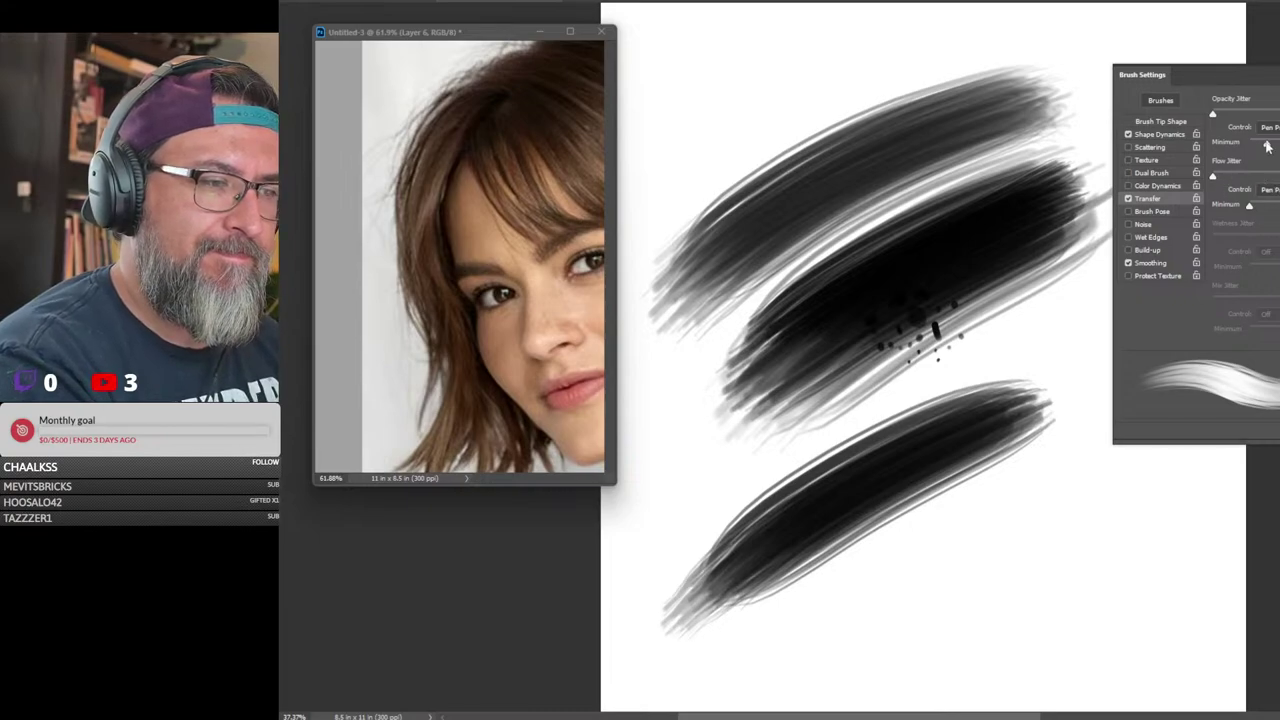
{"action": "left_click_drag", "start_coordinate": [1267, 146], "coordinate": [1249, 144]}
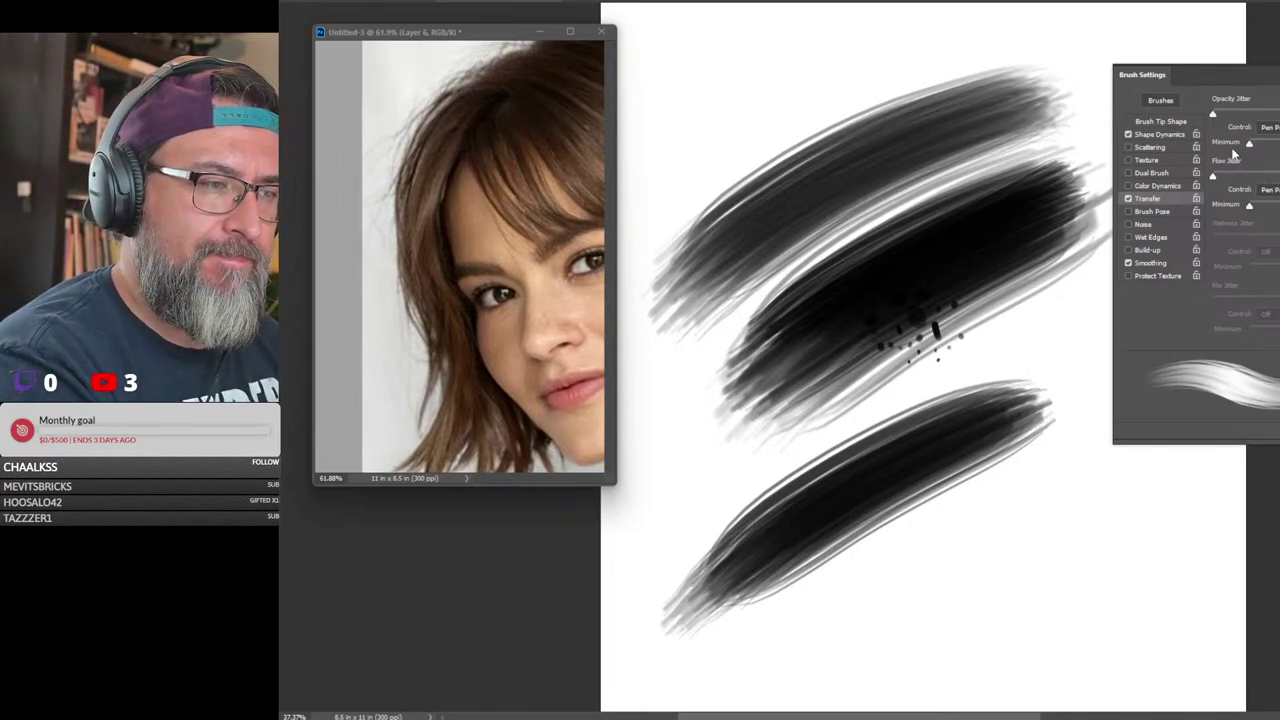
Paint overlapping dark test strokes in the gap below the dots and undo the darkest ones
{"action": "mouse_move", "coordinate": [1071, 286]}
{"action": "left_mouse_down"}
{"action": "mouse_move", "coordinate": [812, 464]}
{"action": "mouse_move", "coordinate": [1022, 324]}
{"action": "mouse_move", "coordinate": [872, 414]}
{"action": "mouse_move", "coordinate": [927, 364]}
{"action": "mouse_move", "coordinate": [972, 349]}
{"action": "mouse_move", "coordinate": [852, 423]}
{"action": "left_mouse_up"}
{"action": "left_click_drag", "start_coordinate": [1030, 320], "coordinate": [737, 529]}
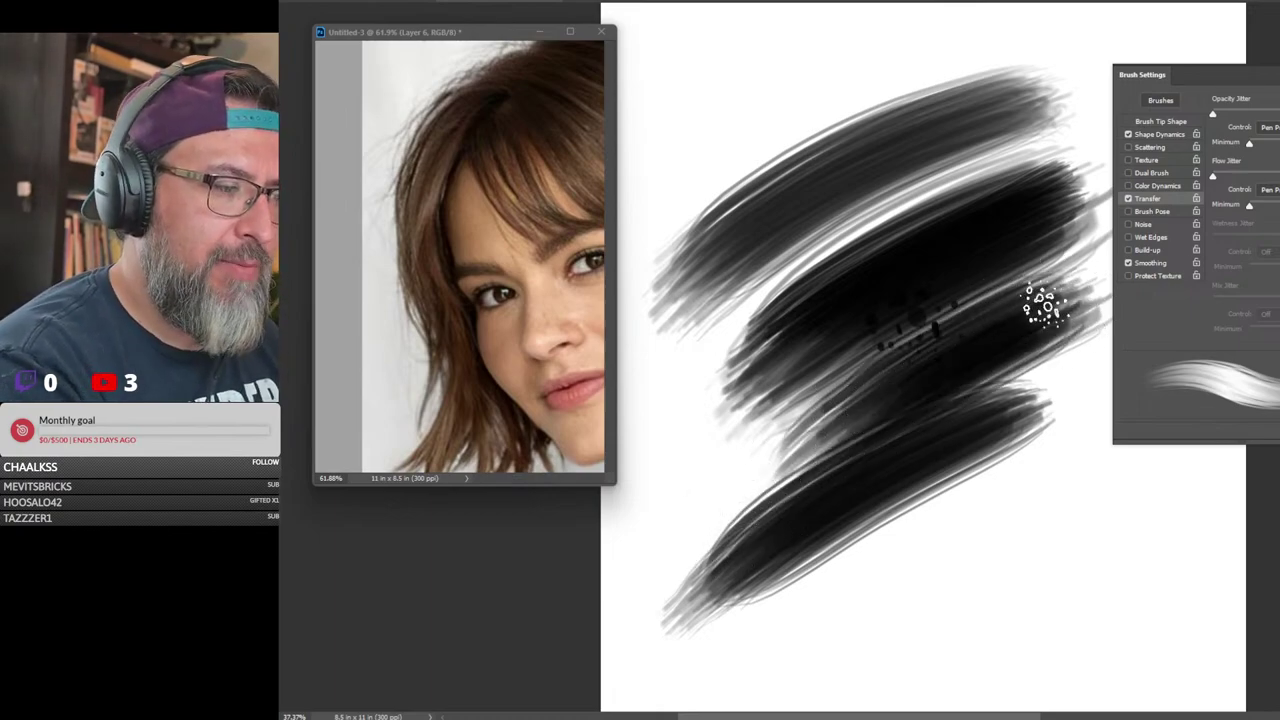
{"action": "left_click_drag", "start_coordinate": [1048, 300], "coordinate": [806, 483]}
{"action": "key", "text": "ctrl+z"}
{"action": "key", "text": "ctrl+z"}
{"action": "key", "text": "ctrl+z"}
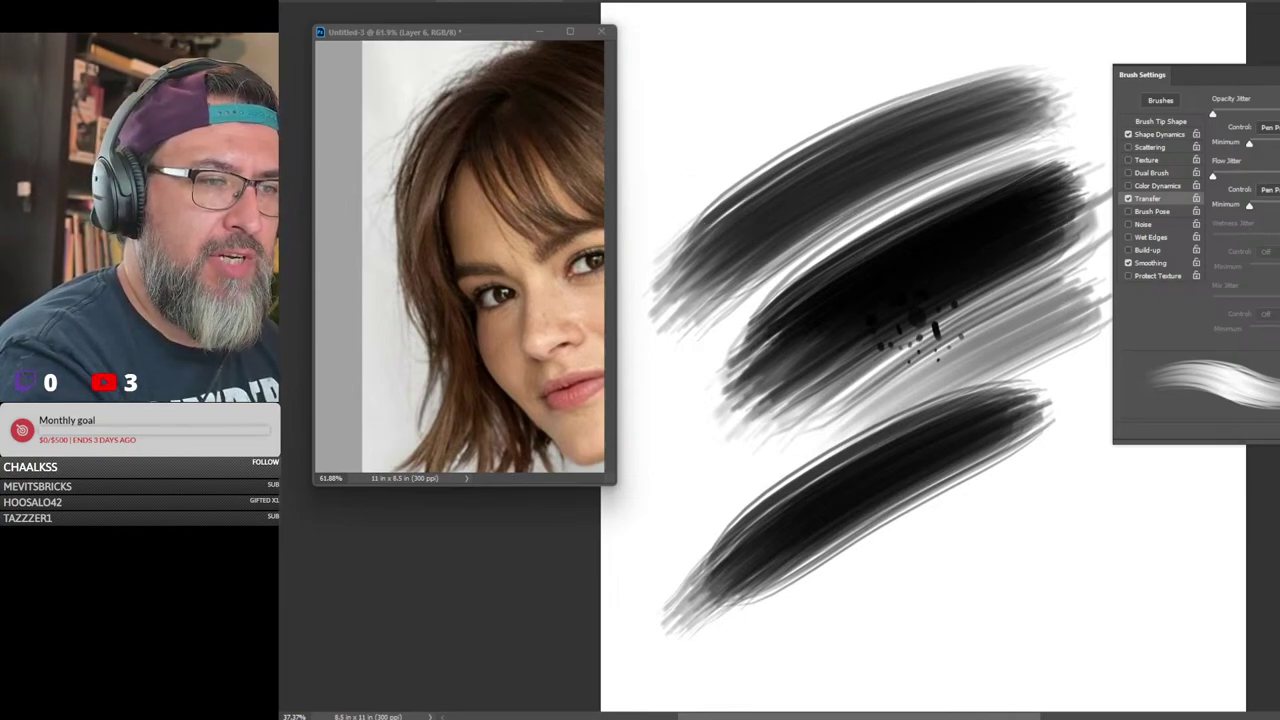
Save the brush as a preset named "hair 1" with tool settings included and brush size not captured, and hide the brush settings
{"action": "left_click", "coordinate": [1279, 432]}
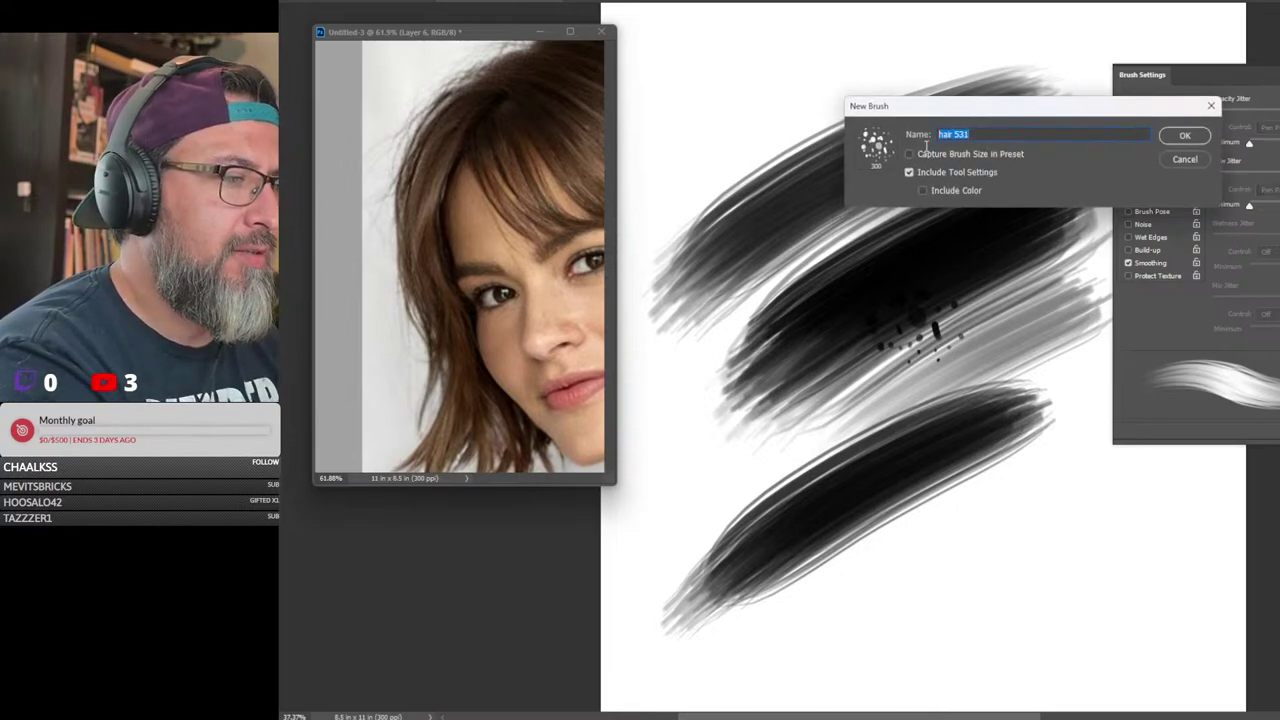
{"action": "key", "text": "BackSpace"}
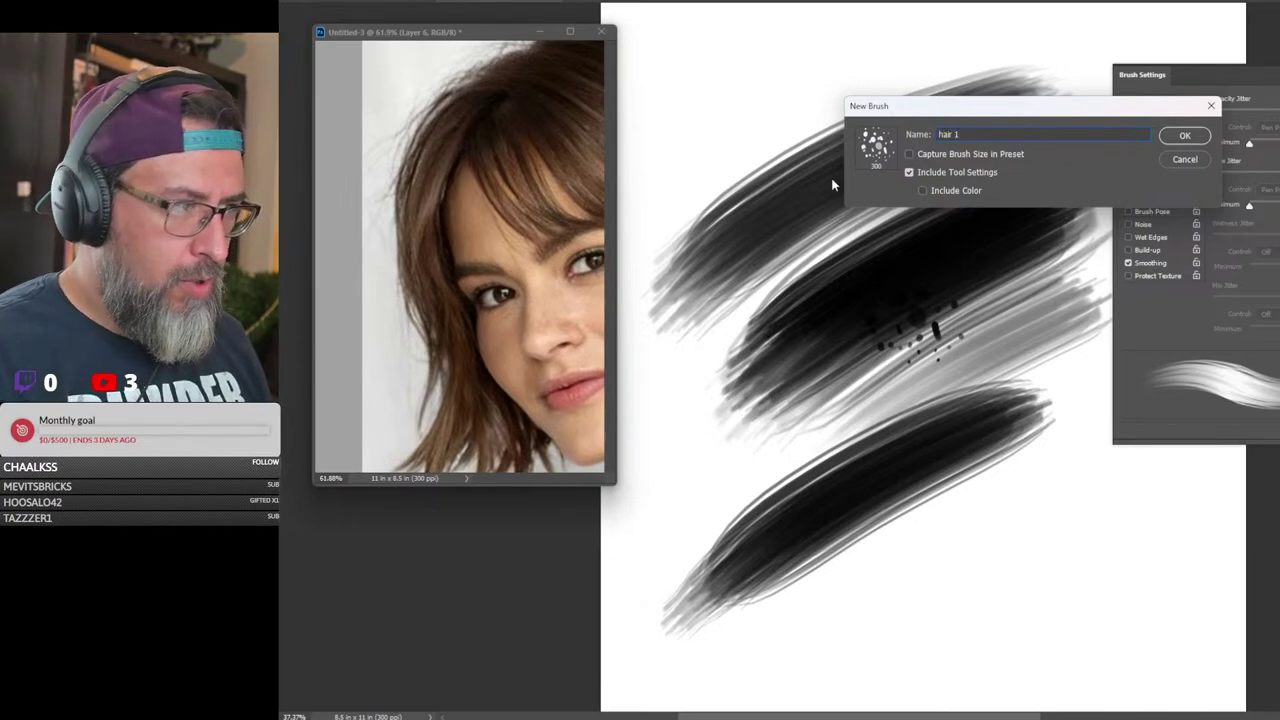
{"action": "key", "text": "Return"}
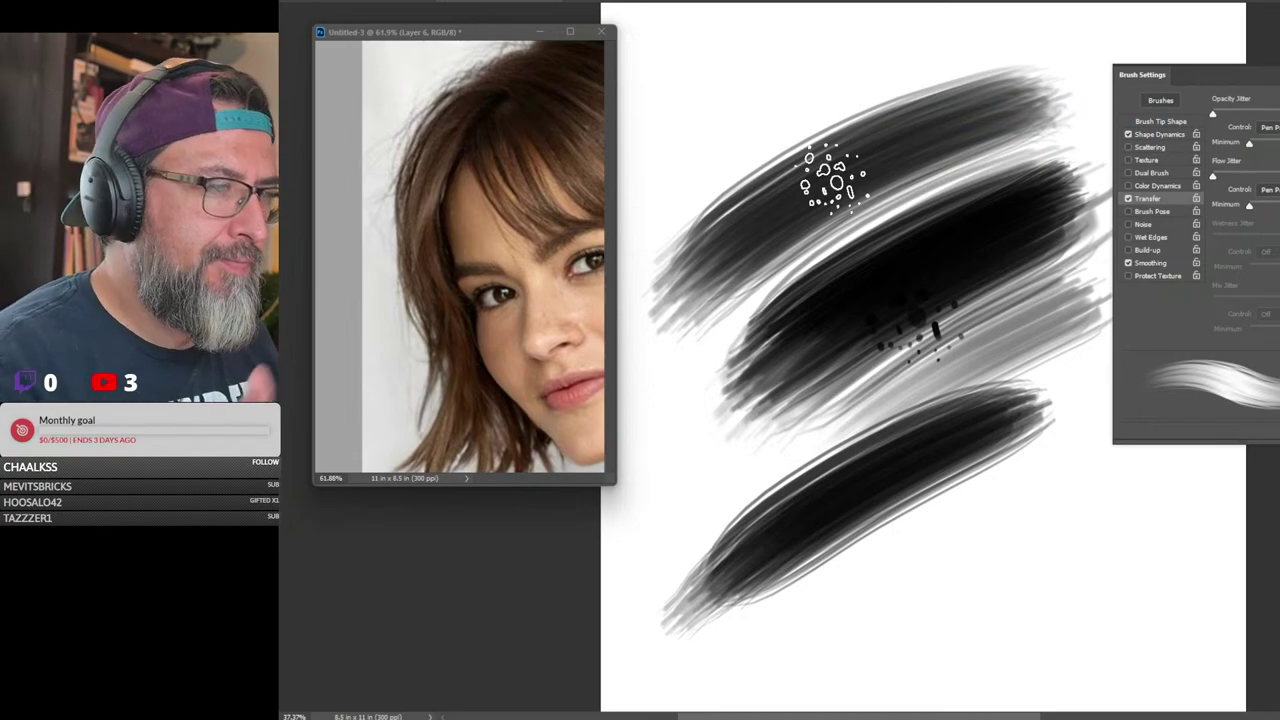
{"action": "key", "text": "F5"}
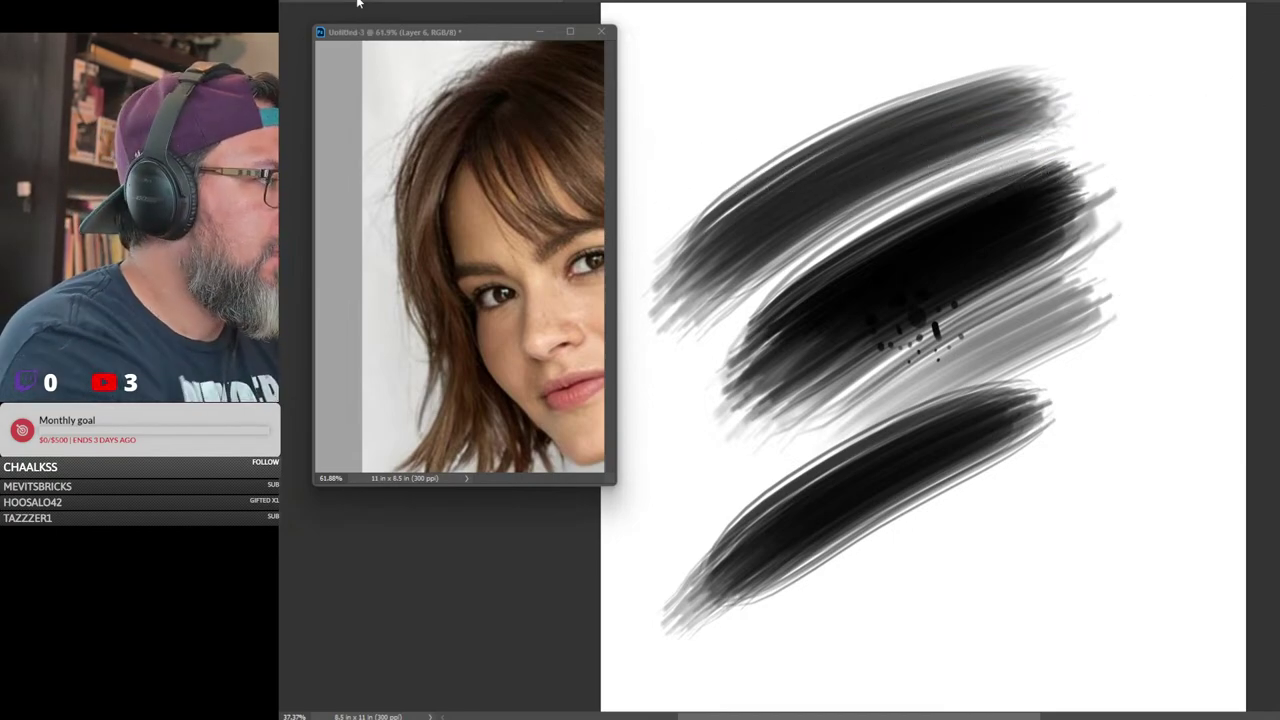
Switch back to the bob hairstyle painting and reduce the new hair brush to a much smaller size
{"action": "left_click", "coordinate": [359, 3]}
{"action": "left_click_drag", "start_coordinate": [846, 203], "coordinate": [957, 260]}
{"action": "mouse_move", "coordinate": [957, 260]}
{"action": "left_mouse_down"}
{"action": "mouse_move", "coordinate": [989, 266]}
{"action": "mouse_move", "coordinate": [1049, 188]}
{"action": "left_mouse_up"}
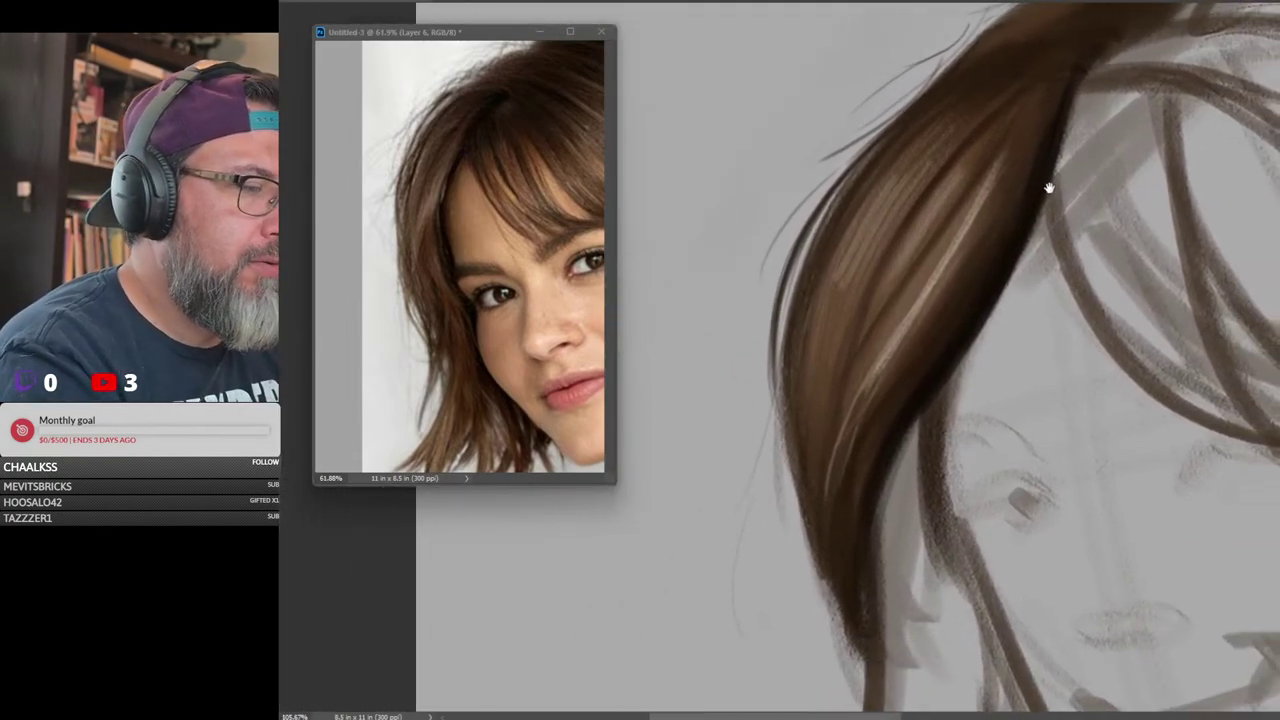
{"action": "scroll", "coordinate": [1049, 188], "scroll_direction": "down", "scroll_amount": 4}
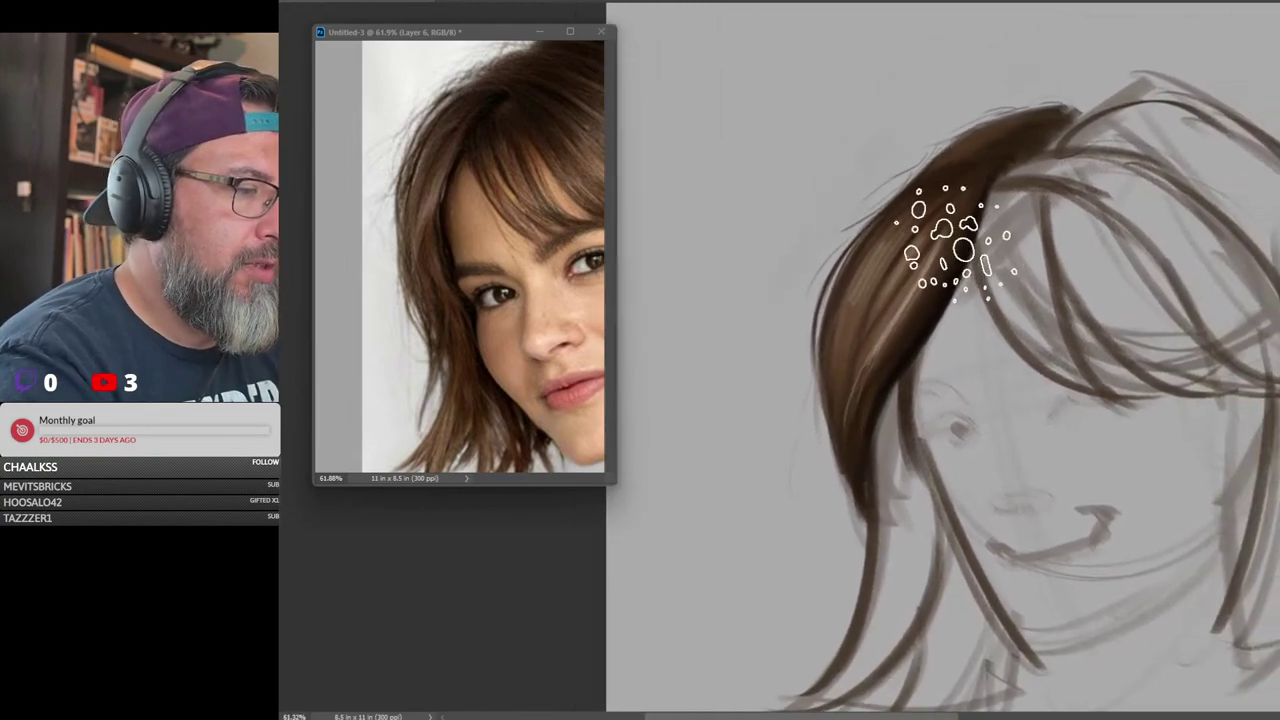
{"action": "key", "text": "bracketleft"}
{"action": "key", "text": "bracketleft"}
{"action": "key", "text": "bracketleft"}
{"action": "key", "text": "bracketleft"}
{"action": "key", "text": "bracketleft"}
{"action": "key", "text": "bracketleft"}
{"action": "key", "text": "bracketleft"}
{"action": "key", "text": "bracketleft"}
Sample browns from the painted hair section and paint fine strands and warm orange-brown highlights into it
{"action": "left_click", "coordinate": [948, 168], "text": "alt"}
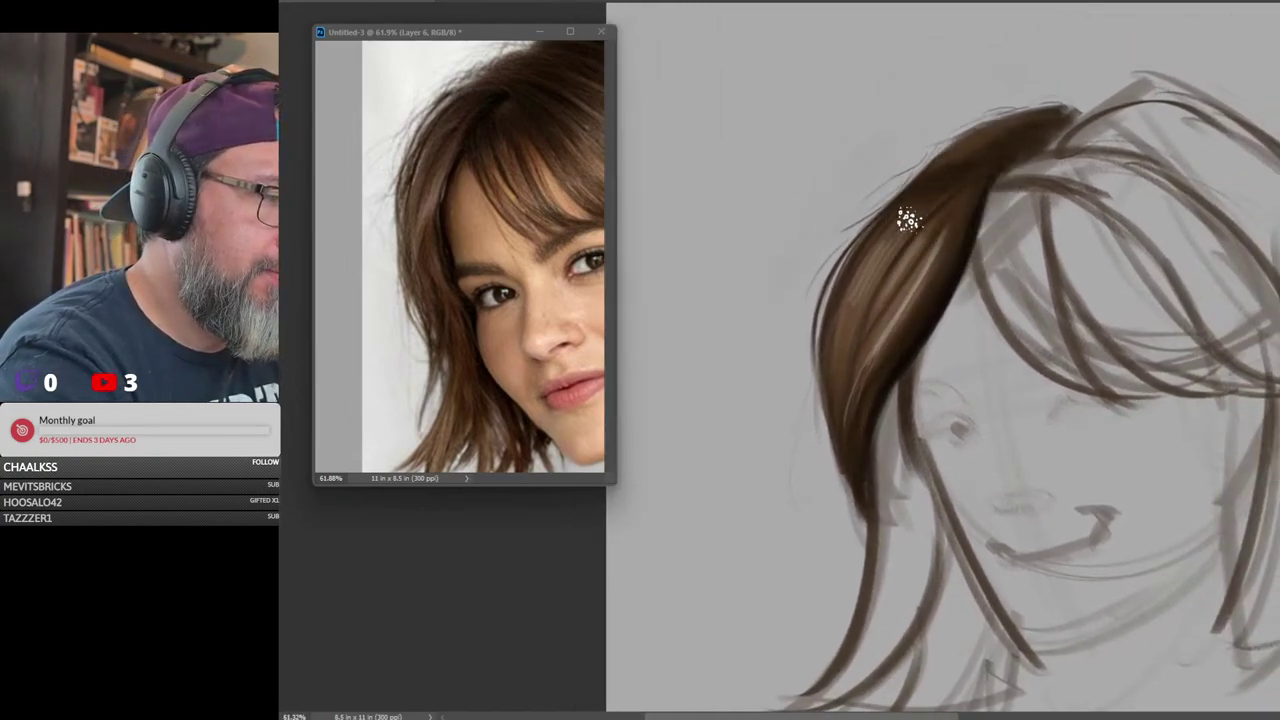
{"action": "left_click", "coordinate": [986, 186], "text": "alt"}
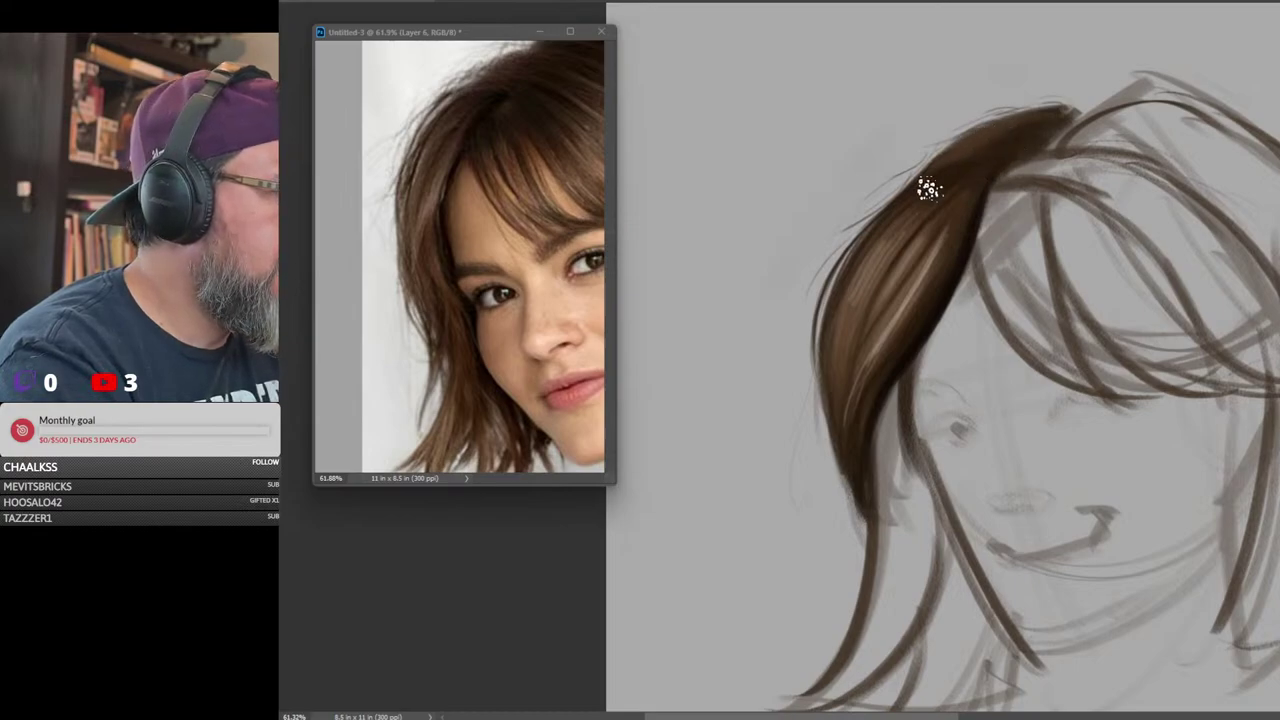
{"action": "left_click", "coordinate": [913, 244], "text": "alt"}
{"action": "left_click", "coordinate": [980, 197], "text": "alt"}
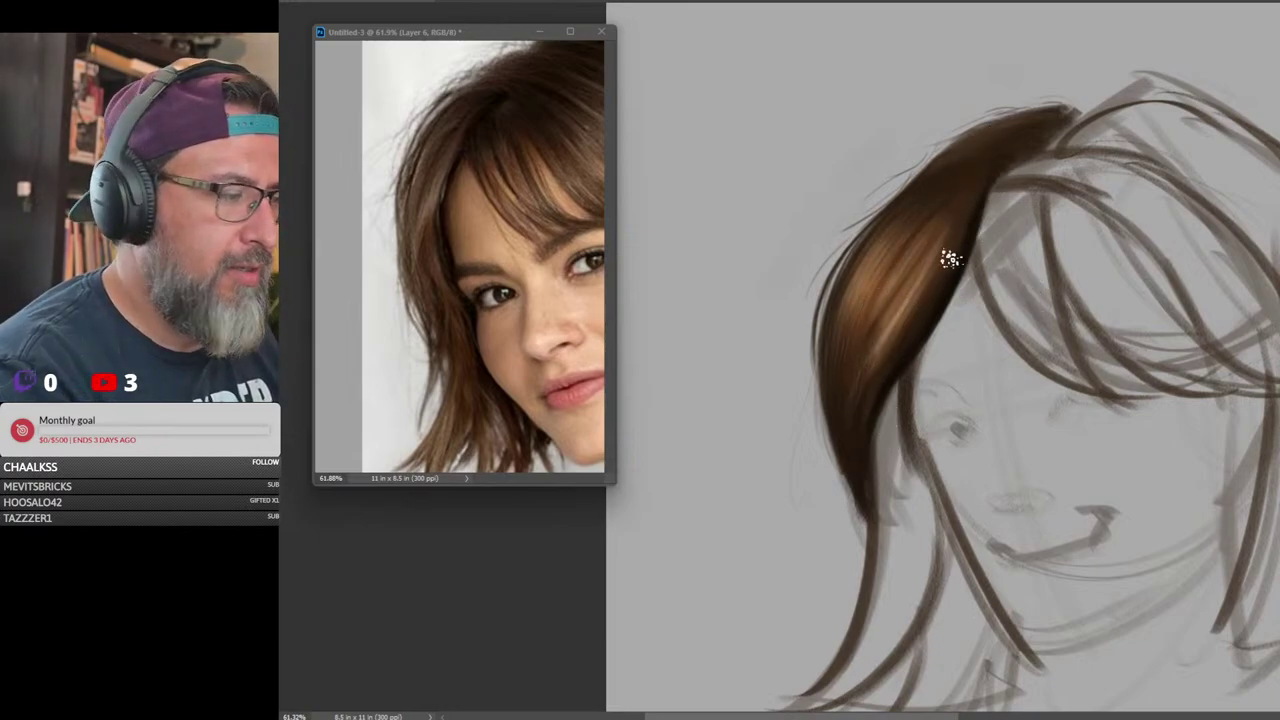
Blend darker brown strands along the tip, crown and outer edge of the hair section around its warm highlight
{"action": "left_click_drag", "start_coordinate": [856, 422], "coordinate": [941, 264]}
{"action": "left_click_drag", "start_coordinate": [880, 350], "coordinate": [973, 178]}
{"action": "left_click_drag", "start_coordinate": [831, 437], "coordinate": [980, 172]}
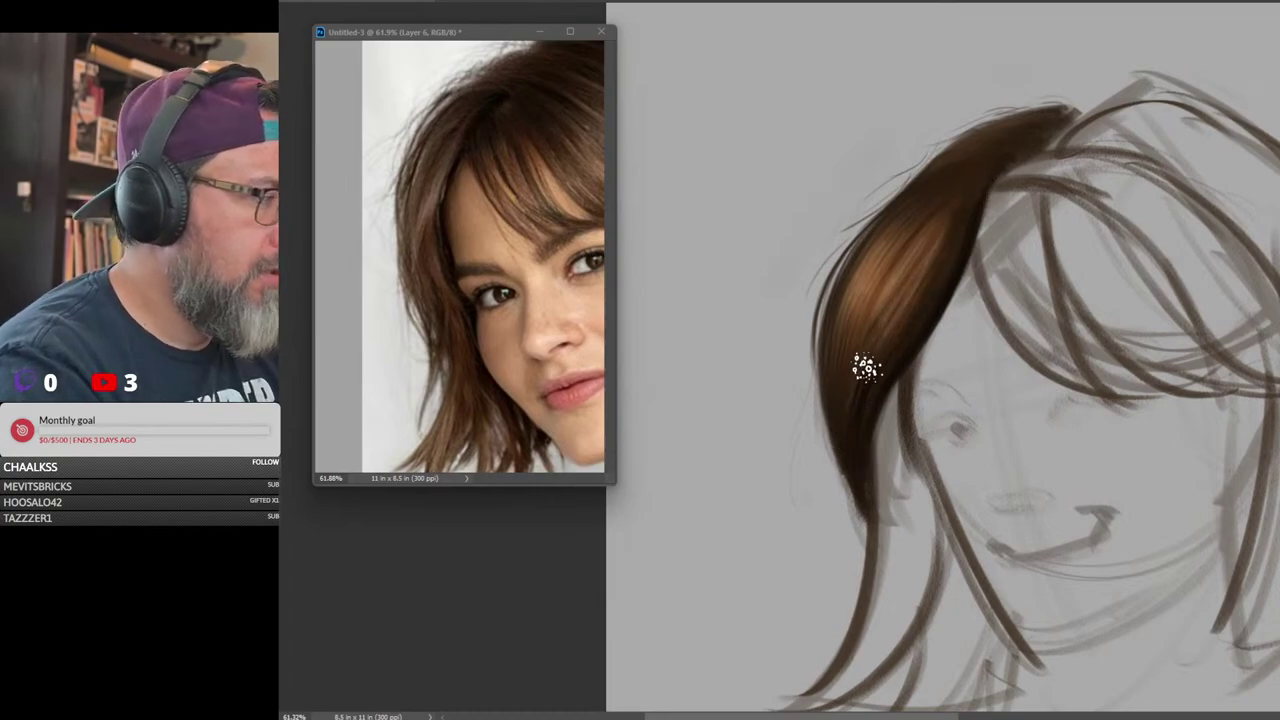
{"action": "left_click_drag", "start_coordinate": [866, 367], "coordinate": [1009, 136]}
{"action": "left_click_drag", "start_coordinate": [873, 260], "coordinate": [974, 150]}
{"action": "left_click_drag", "start_coordinate": [888, 224], "coordinate": [840, 326]}
{"action": "left_click_drag", "start_coordinate": [834, 380], "coordinate": [846, 300]}
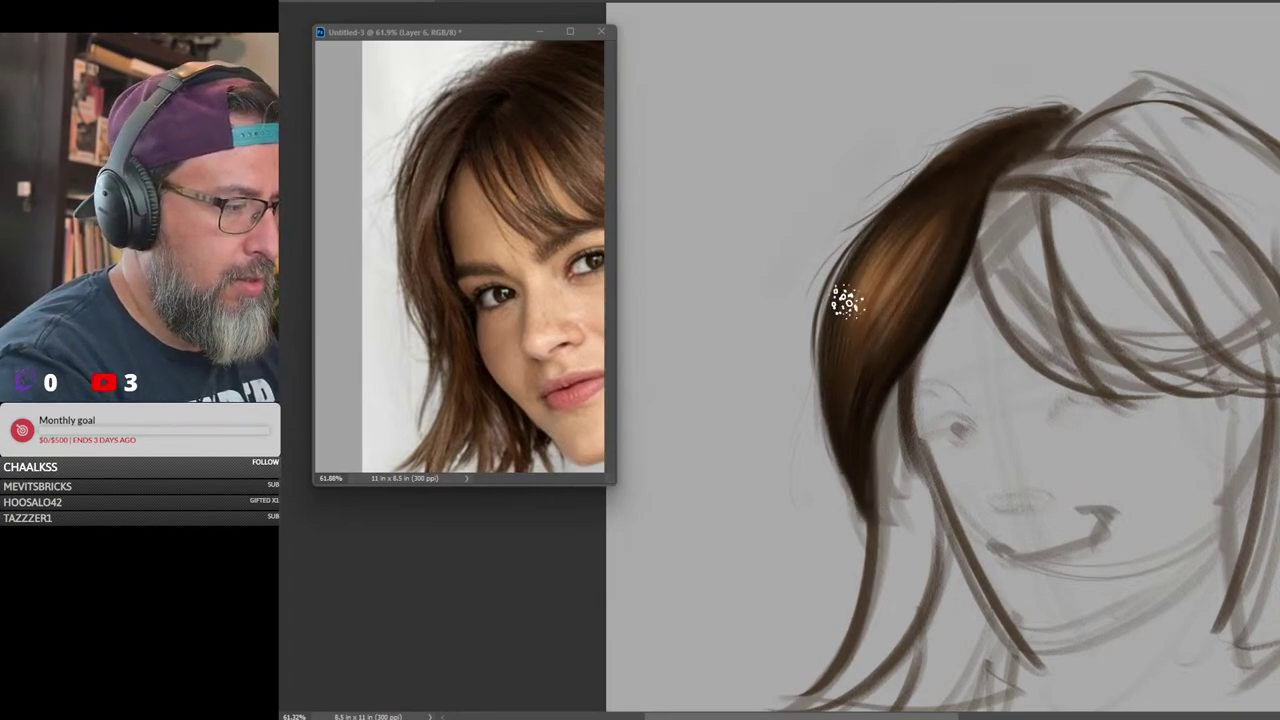
Examine the strands and highlight of the painted hair section both up close and within the whole head
{"action": "left_click_drag", "start_coordinate": [1196, 355], "coordinate": [1144, 379]}
{"action": "scroll", "coordinate": [1143, 378], "scroll_direction": "up", "scroll_amount": 5}
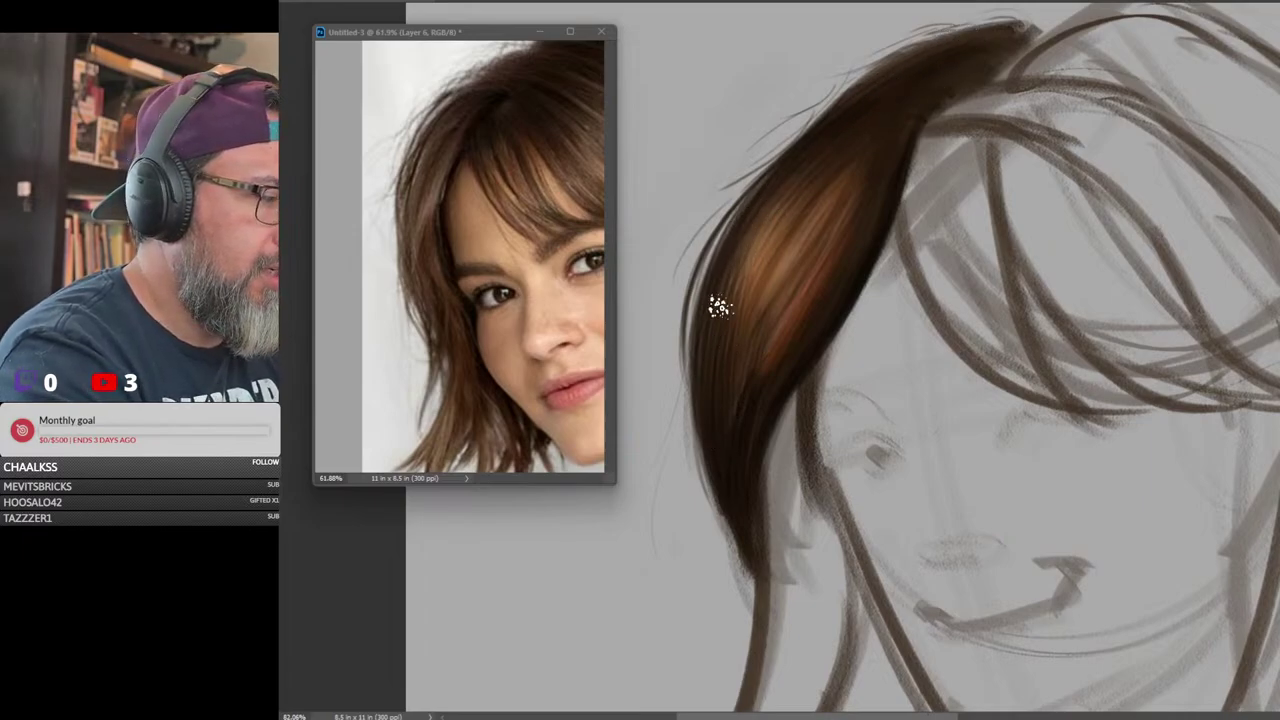
{"action": "left_click_drag", "start_coordinate": [1210, 350], "coordinate": [1112, 352]}
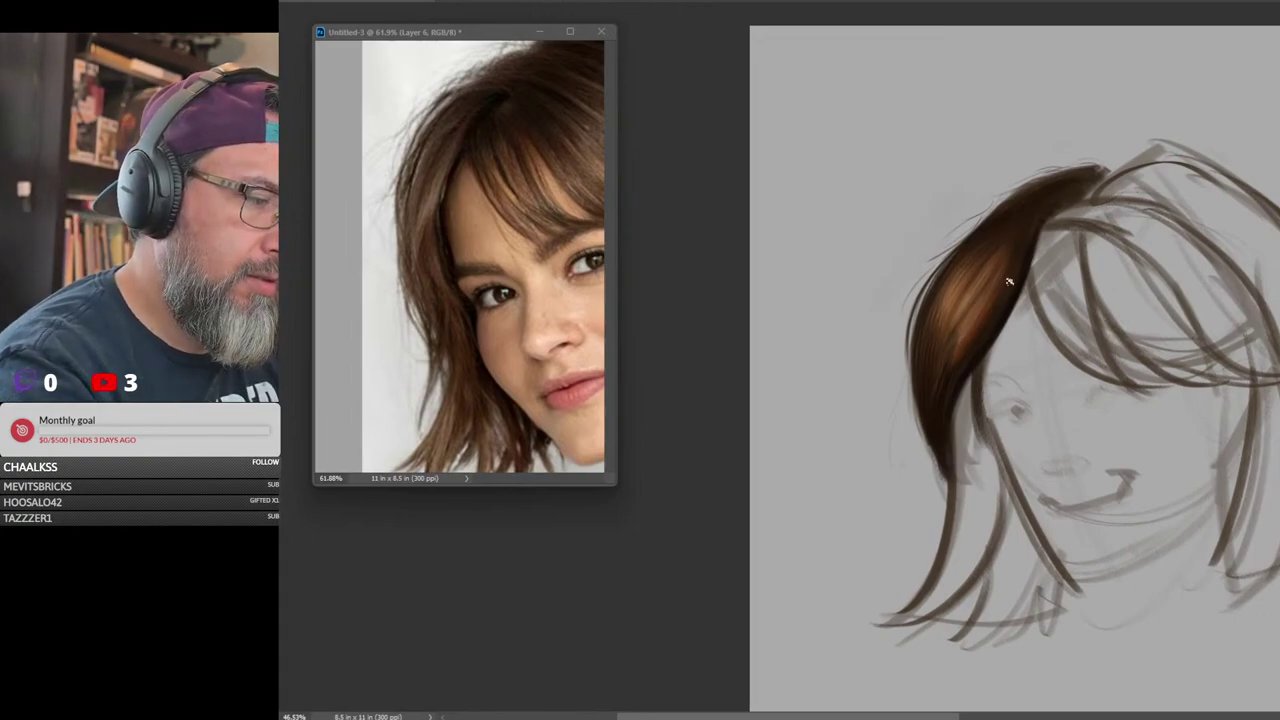
{"action": "scroll", "coordinate": [1006, 270], "scroll_direction": "up", "scroll_amount": 3}
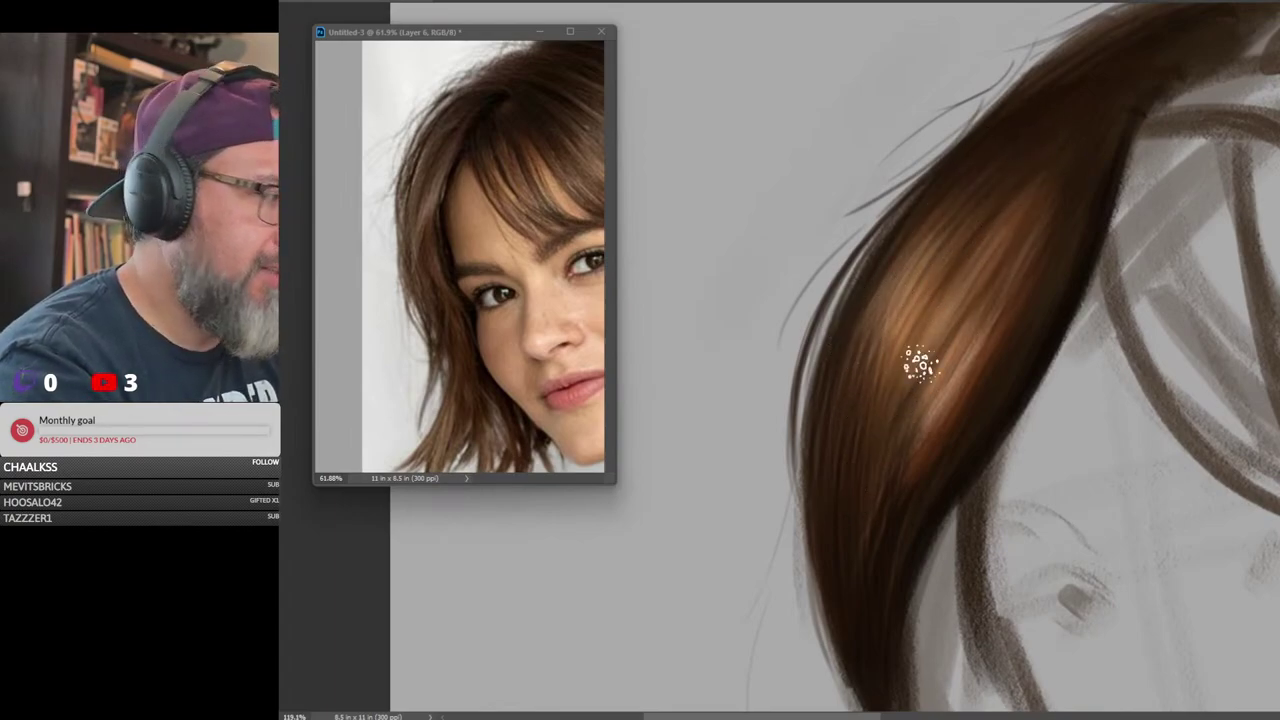
{"action": "scroll", "coordinate": [1080, 165], "scroll_direction": "down", "scroll_amount": 5}
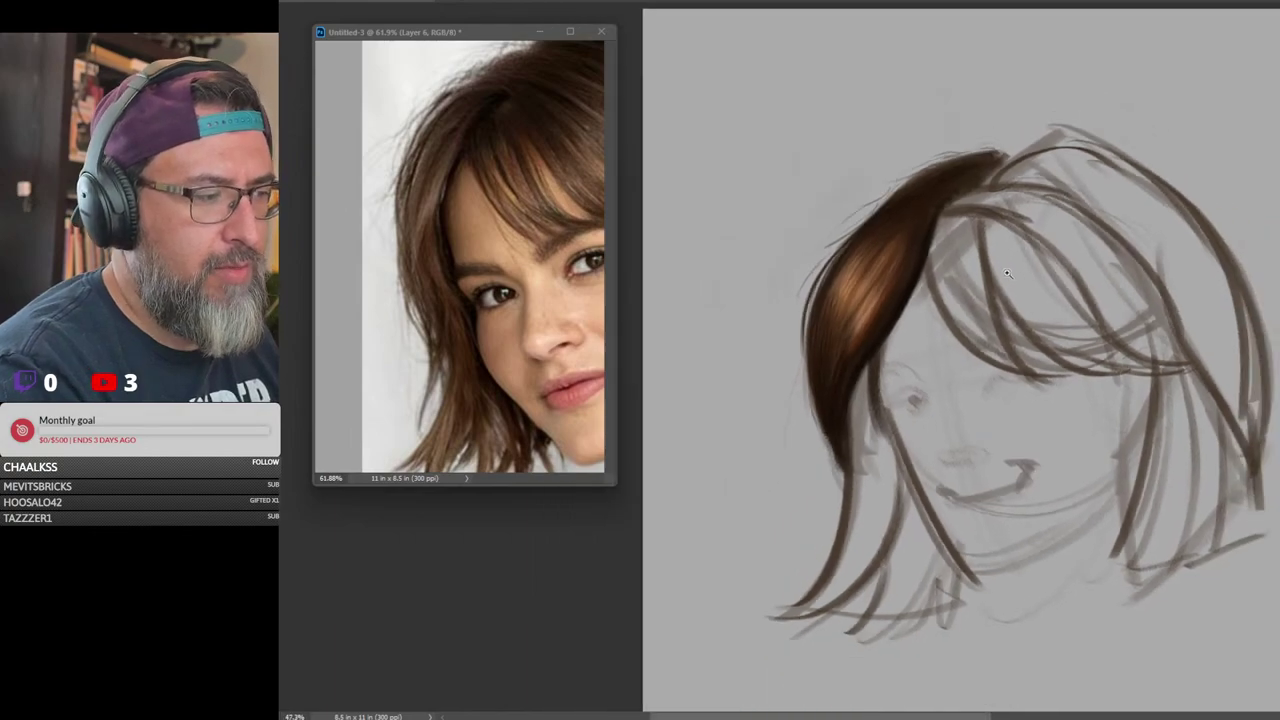
{"action": "scroll", "coordinate": [996, 284], "scroll_direction": "up", "scroll_amount": 3}
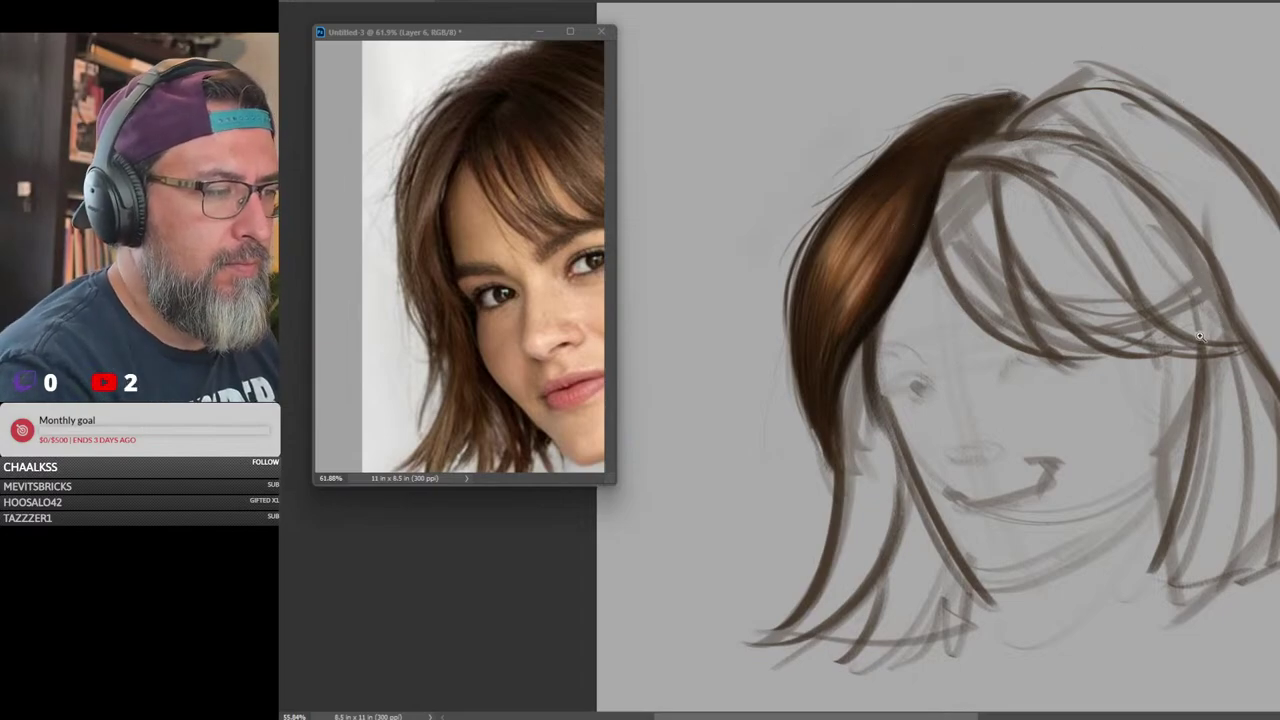
{"action": "scroll", "coordinate": [1170, 342], "scroll_direction": "down", "scroll_amount": 3}
{"action": "scroll", "coordinate": [1155, 347], "scroll_direction": "up", "scroll_amount": 3}
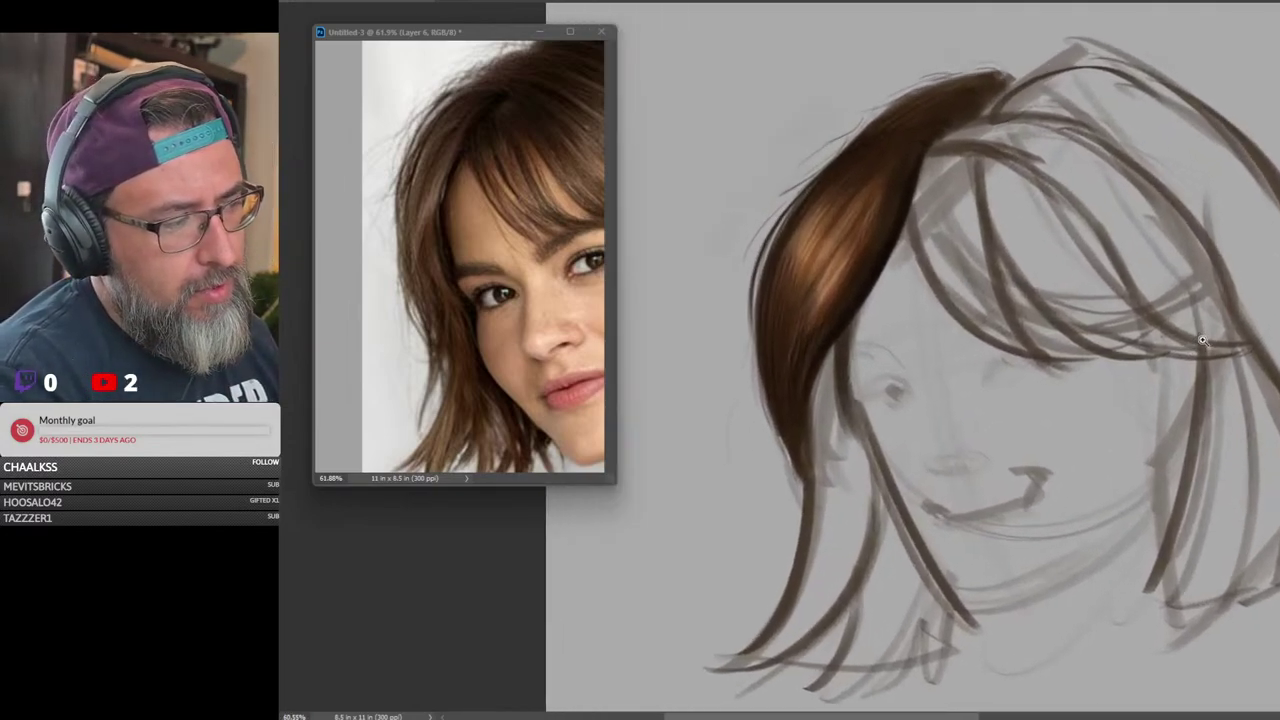
{"action": "scroll", "coordinate": [1189, 343], "scroll_direction": "up", "scroll_amount": 1}
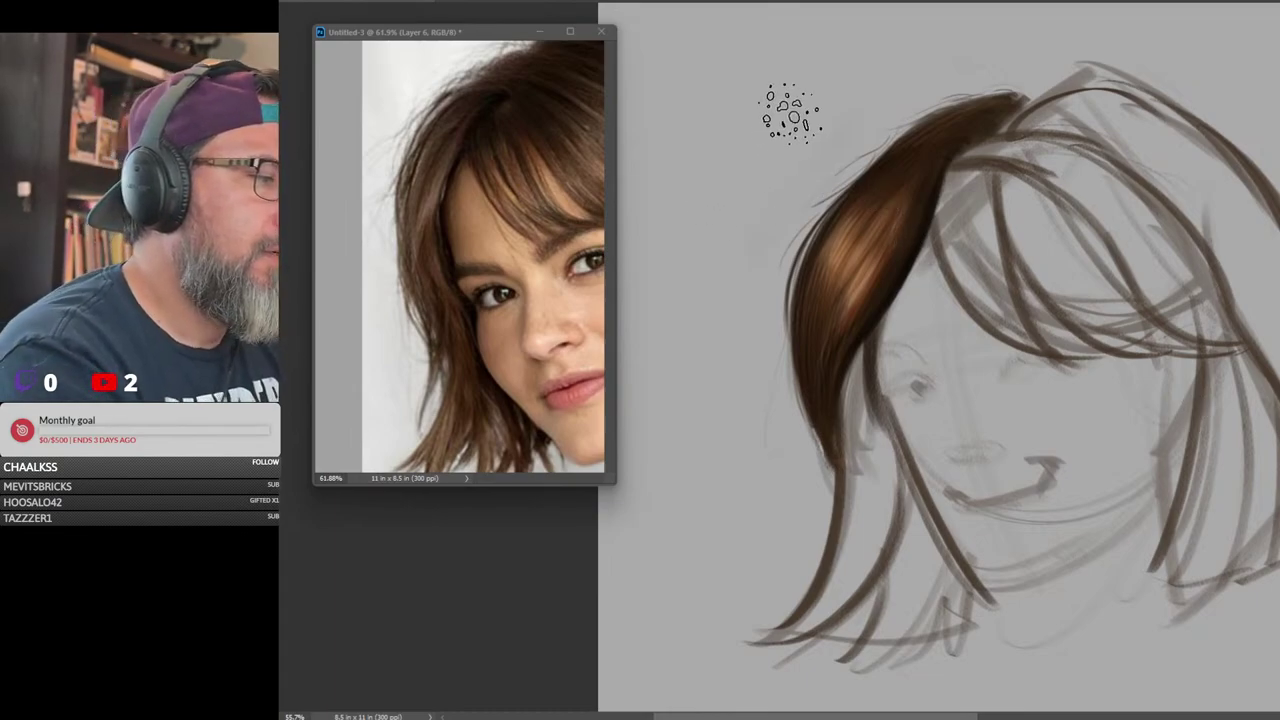
Build up overlapping gray diagonal test strokes on the empty canvas beside the hair, and undo them all
{"action": "mouse_move", "coordinate": [815, 90]}
{"action": "left_mouse_down"}
{"action": "mouse_move", "coordinate": [651, 263]}
{"action": "mouse_move", "coordinate": [625, 355]}
{"action": "left_mouse_up"}
{"action": "key", "text": "ctrl+z"}
{"action": "key", "text": "ctrl+z"}
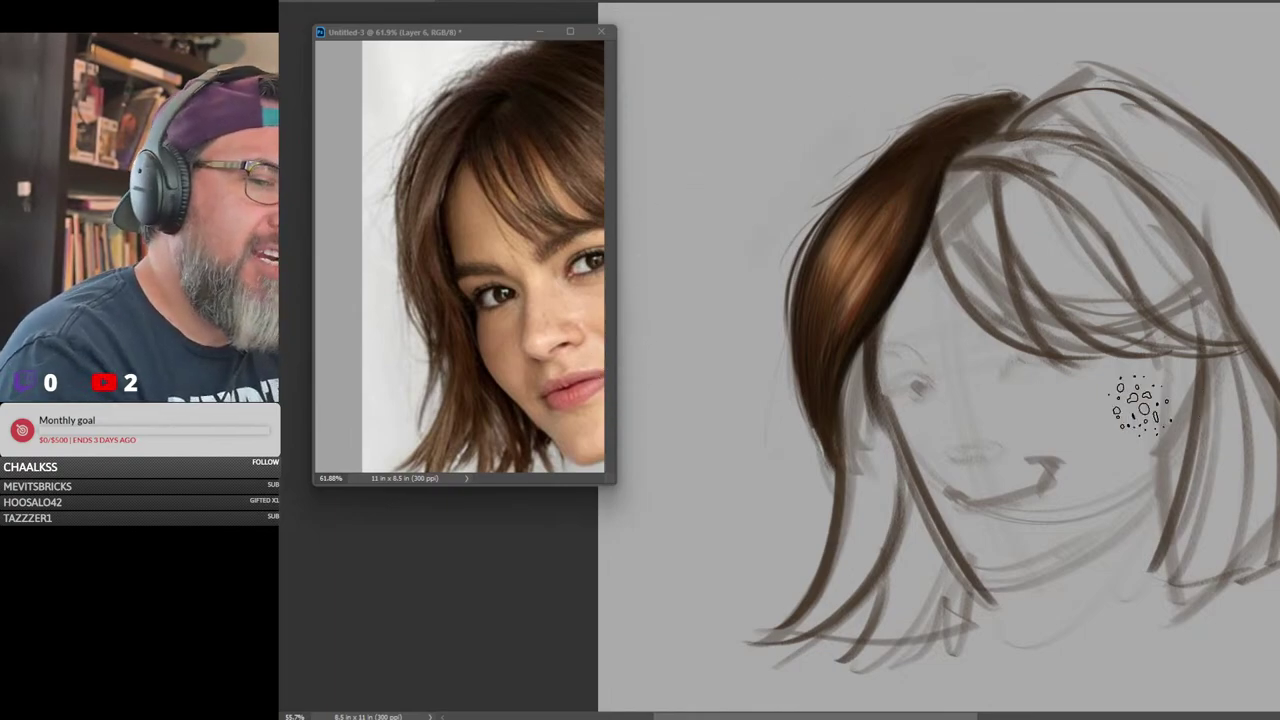
{"action": "mouse_move", "coordinate": [806, 102]}
{"action": "left_mouse_down"}
{"action": "mouse_move", "coordinate": [749, 171]}
{"action": "mouse_move", "coordinate": [672, 310]}
{"action": "left_mouse_up"}
{"action": "left_click_drag", "start_coordinate": [818, 100], "coordinate": [672, 325]}
{"action": "left_click_drag", "start_coordinate": [745, 190], "coordinate": [688, 310]}
{"action": "mouse_move", "coordinate": [785, 165]}
{"action": "left_mouse_down"}
{"action": "mouse_move", "coordinate": [704, 243]}
{"action": "mouse_move", "coordinate": [688, 300]}
{"action": "left_mouse_up"}
{"action": "left_click_drag", "start_coordinate": [750, 145], "coordinate": [685, 275]}
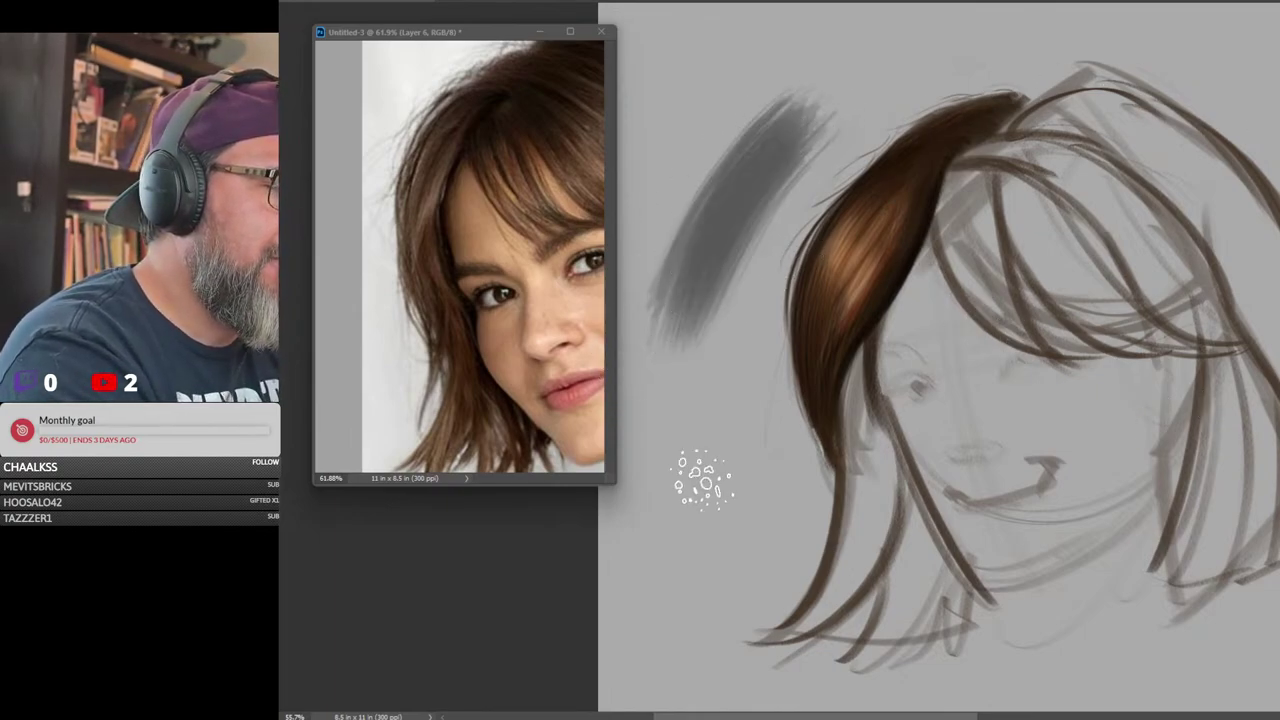
{"action": "key", "text": "ctrl+z"}
{"action": "key", "text": "ctrl+z"}
{"action": "key", "text": "ctrl+z"}
{"action": "key", "text": "ctrl+z"}
{"action": "key", "text": "ctrl+z"}
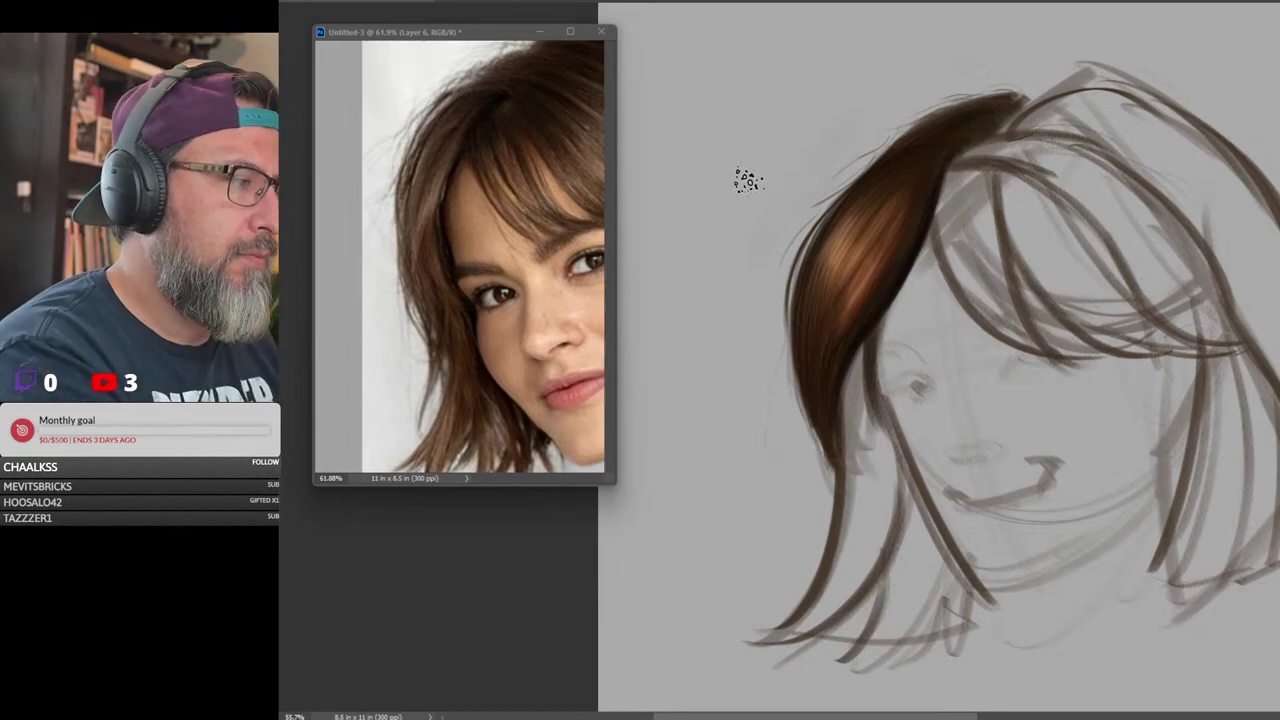
Choose a thin, flat-tipped brush preset from the brush library for painting the bangs
{"action": "mouse_move", "coordinate": [1263, 399]}
{"action": "left_mouse_down"}
{"action": "mouse_move", "coordinate": [1180, 410]}
{"action": "mouse_move", "coordinate": [1268, 425]}
{"action": "mouse_move", "coordinate": [1195, 440]}
{"action": "left_mouse_up"}
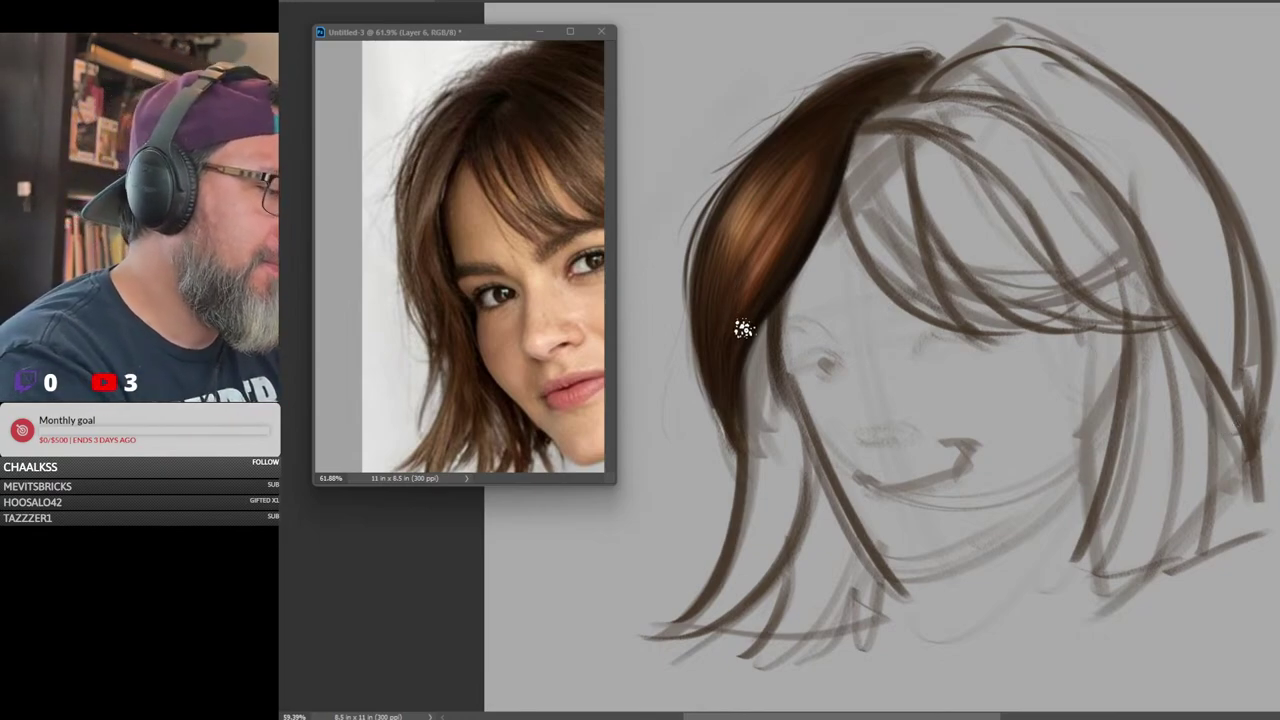
{"action": "scroll", "coordinate": [1130, 271], "scroll_direction": "down", "scroll_amount": 5}
{"action": "scroll", "coordinate": [1130, 271], "scroll_direction": "up", "scroll_amount": 4}
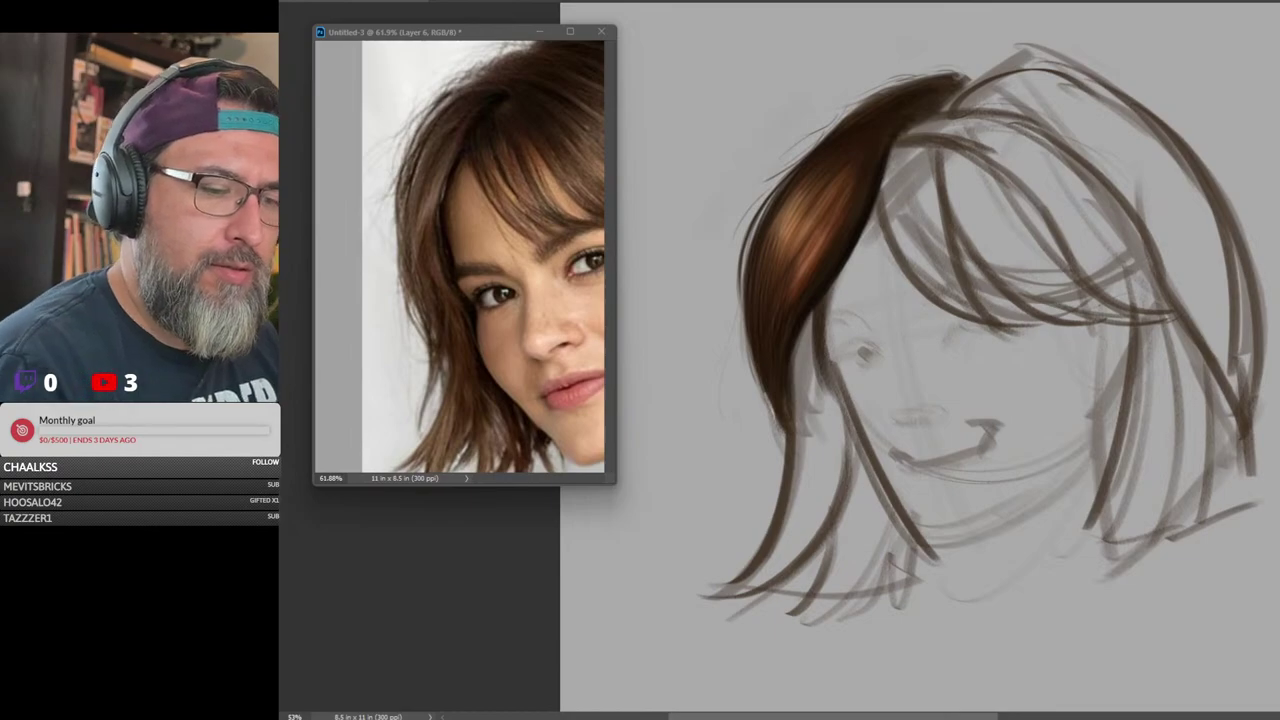
{"action": "right_click", "coordinate": [1011, 286]}
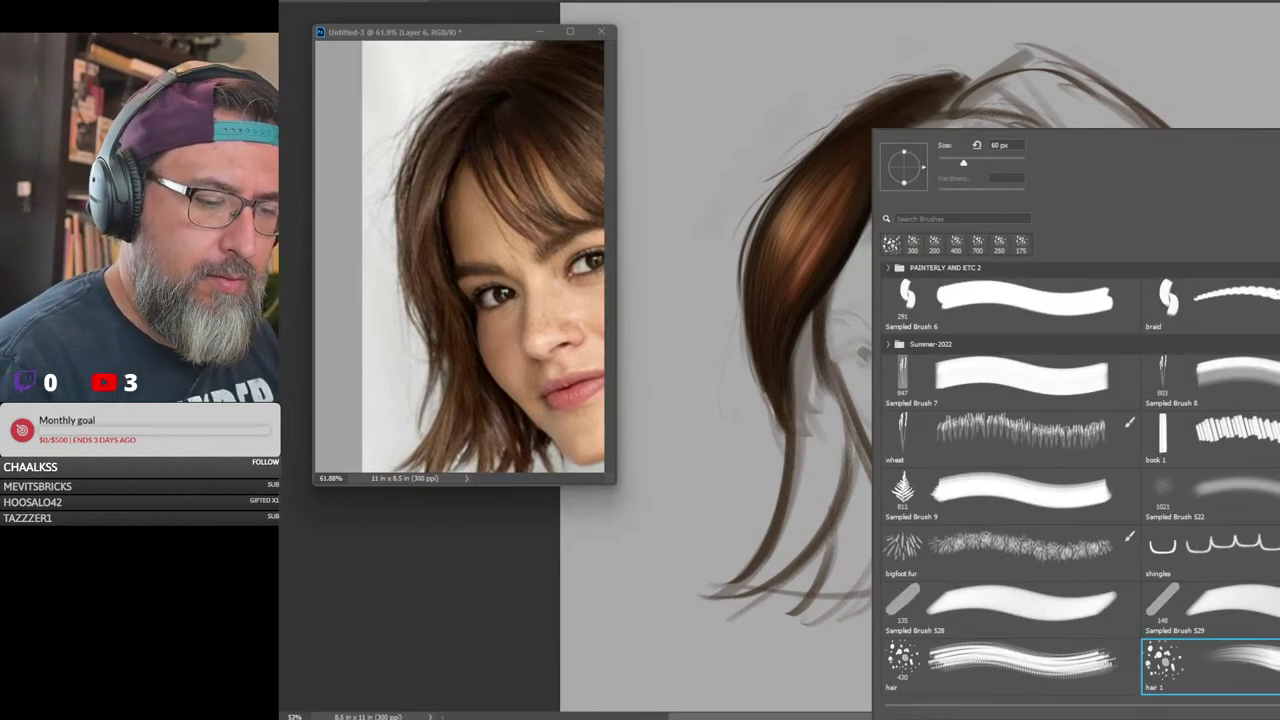
{"action": "scroll", "coordinate": [1080, 480], "scroll_direction": "up", "scroll_amount": 10}
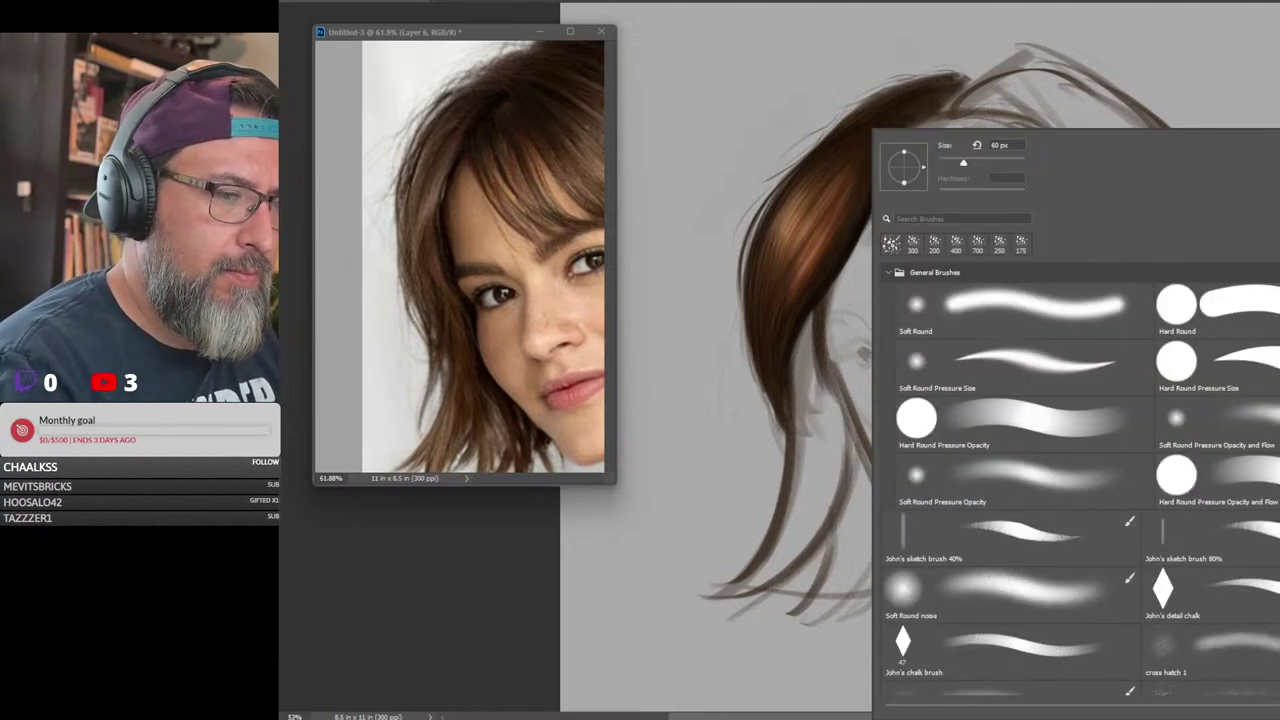
{"action": "scroll", "coordinate": [1080, 480], "scroll_direction": "down", "scroll_amount": 3}
{"action": "scroll", "coordinate": [1080, 480], "scroll_direction": "up", "scroll_amount": 1}
{"action": "left_click", "coordinate": [1249, 367]}
{"action": "left_click", "coordinate": [1250, 54]}
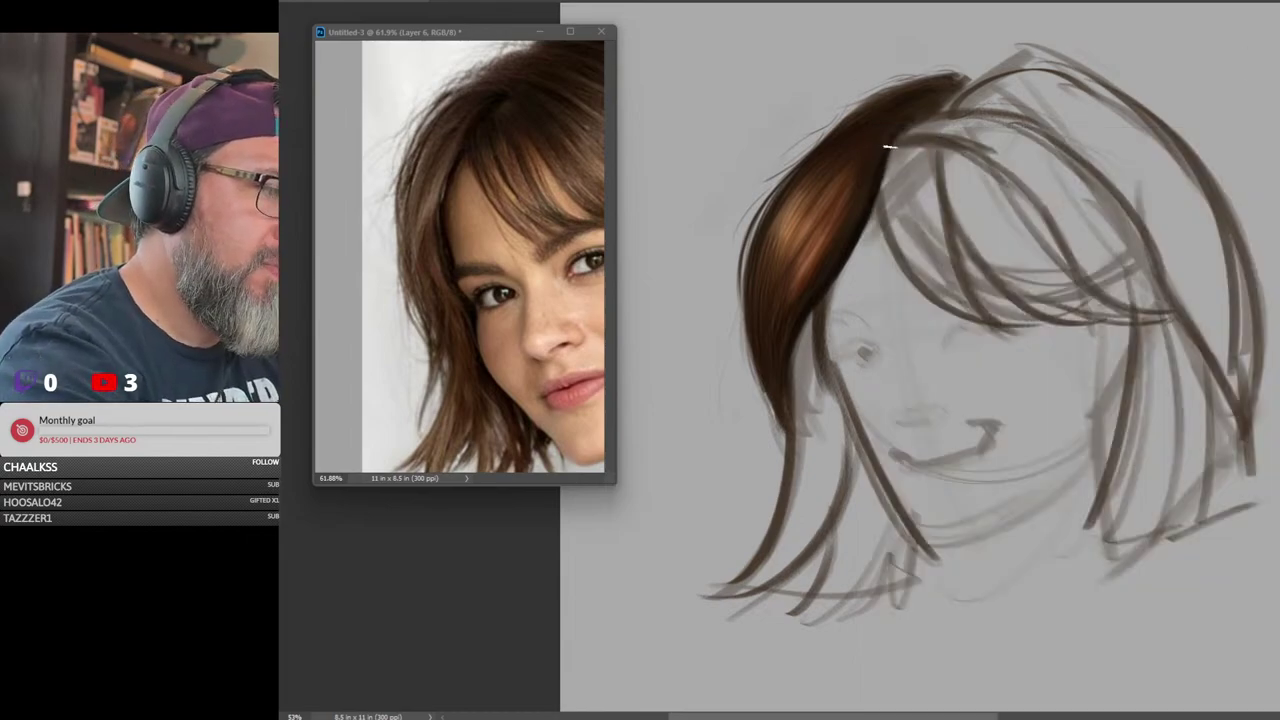
Fill the bangs section nearest the painted hair with dark brown strands curving down from the part, darkening its roots
{"action": "mouse_move", "coordinate": [888, 147]}
{"action": "left_mouse_down"}
{"action": "mouse_move", "coordinate": [926, 277]}
{"action": "mouse_move", "coordinate": [896, 147]}
{"action": "mouse_move", "coordinate": [946, 299]}
{"action": "mouse_move", "coordinate": [917, 239]}
{"action": "mouse_move", "coordinate": [914, 137]}
{"action": "mouse_move", "coordinate": [965, 298]}
{"action": "left_mouse_up"}
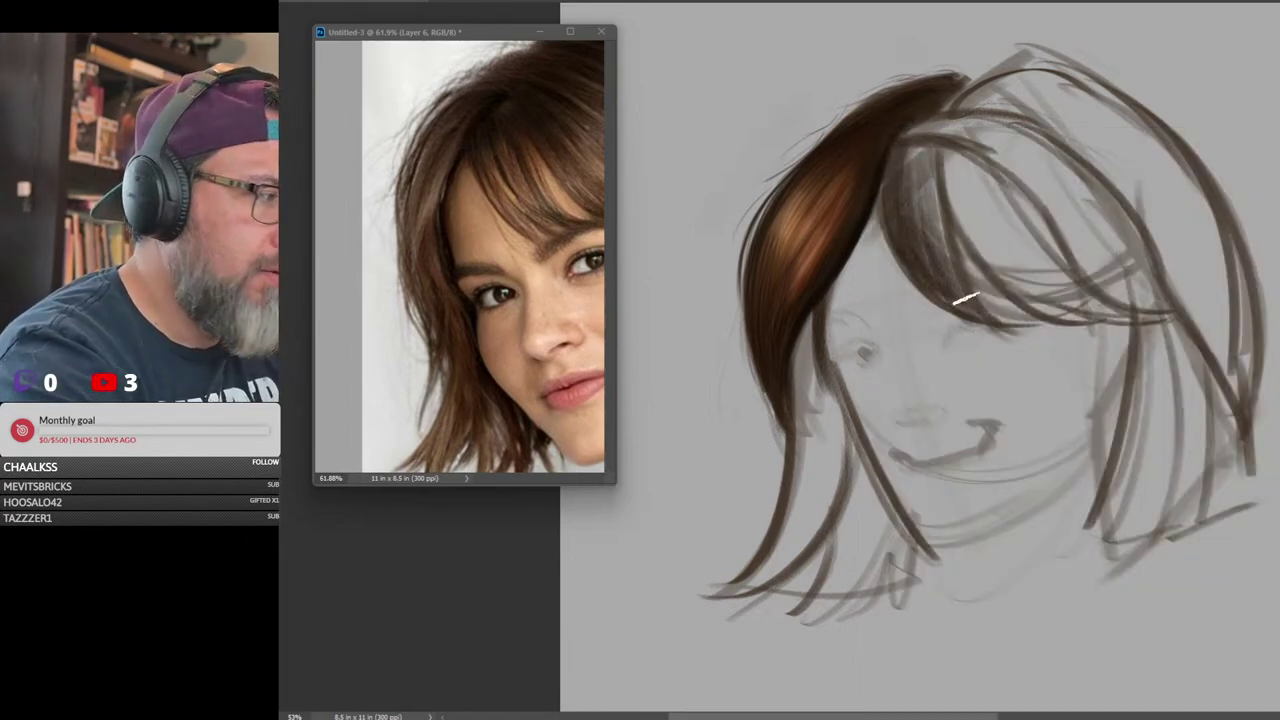
{"action": "mouse_move", "coordinate": [930, 146]}
{"action": "left_mouse_down"}
{"action": "mouse_move", "coordinate": [972, 300]}
{"action": "mouse_move", "coordinate": [1012, 322]}
{"action": "mouse_move", "coordinate": [934, 240]}
{"action": "left_mouse_up"}
{"action": "left_click_drag", "start_coordinate": [886, 140], "coordinate": [914, 224]}
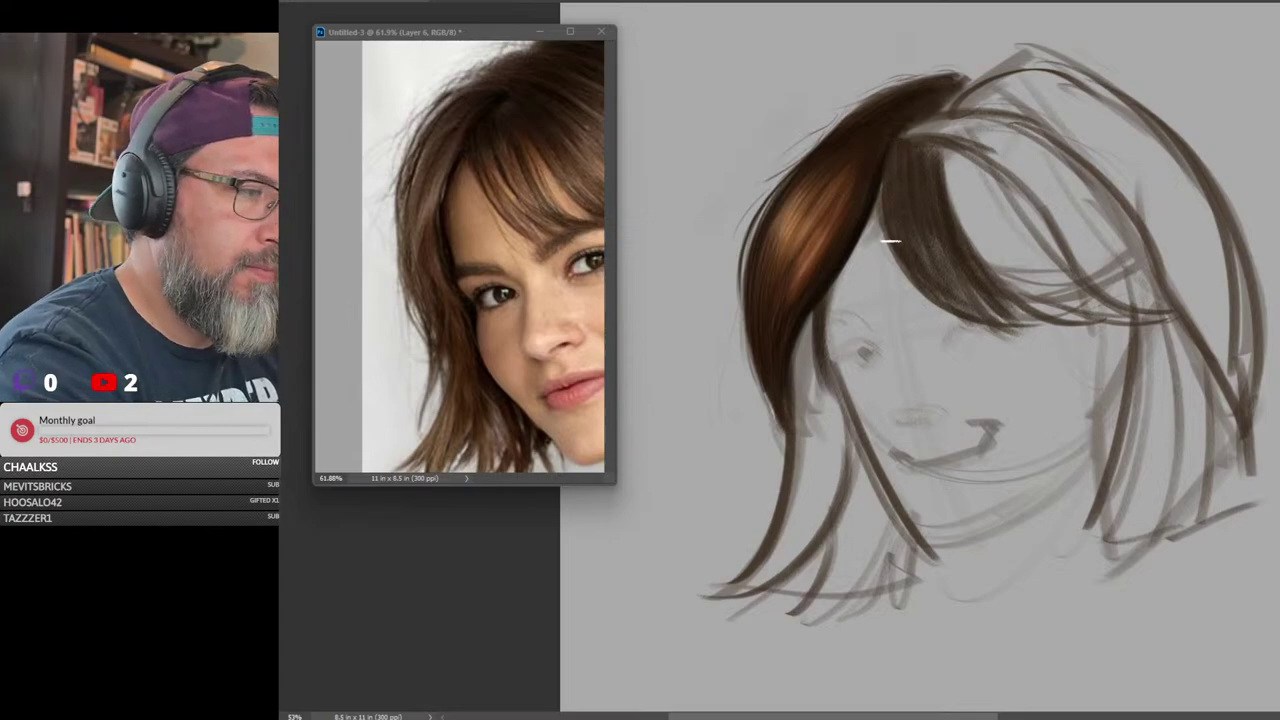
{"action": "mouse_move", "coordinate": [898, 143]}
{"action": "left_mouse_down"}
{"action": "mouse_move", "coordinate": [881, 217]}
{"action": "mouse_move", "coordinate": [896, 215]}
{"action": "left_mouse_up"}
{"action": "mouse_move", "coordinate": [912, 139]}
{"action": "left_mouse_down"}
{"action": "mouse_move", "coordinate": [904, 202]}
{"action": "mouse_move", "coordinate": [917, 210]}
{"action": "left_mouse_up"}
{"action": "left_click_drag", "start_coordinate": [932, 151], "coordinate": [938, 181]}
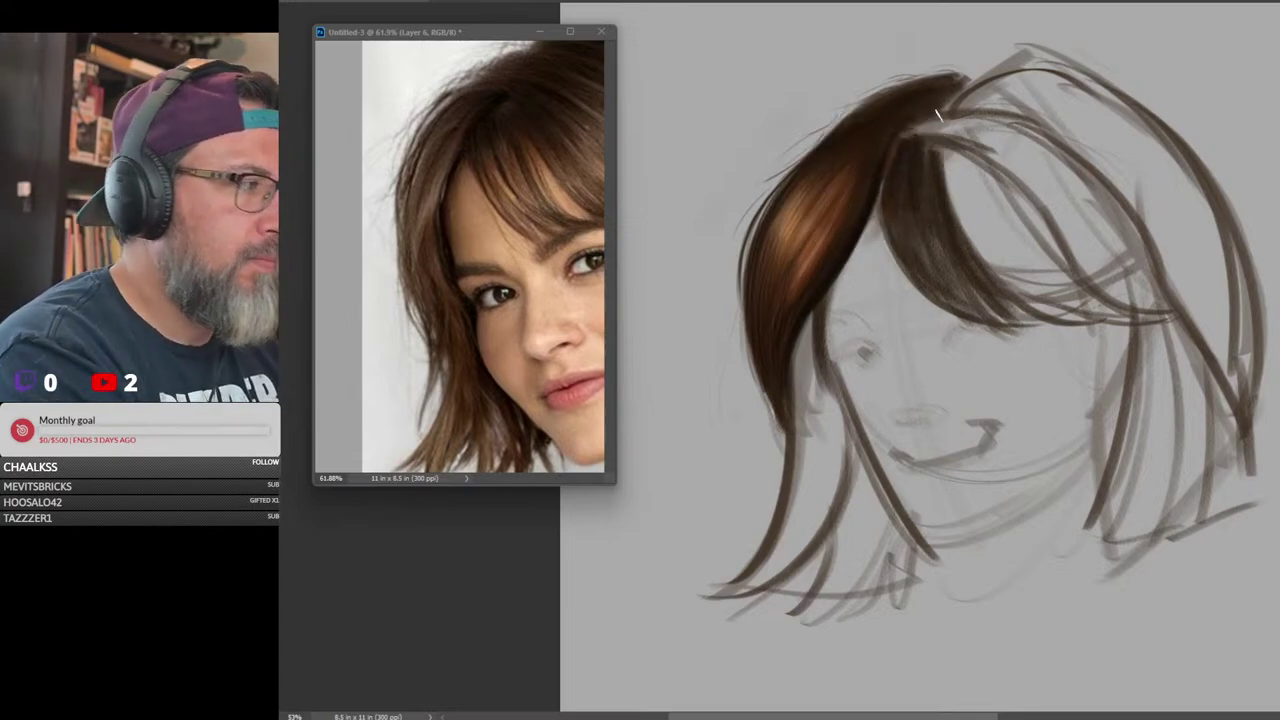
Fill the remaining bangs with near-black strands sweeping from the part toward the ear, and layer warmer brown over them
{"action": "left_click_drag", "start_coordinate": [938, 115], "coordinate": [1040, 118]}
{"action": "mouse_move", "coordinate": [900, 126]}
{"action": "left_mouse_down"}
{"action": "mouse_move", "coordinate": [1044, 138]}
{"action": "mouse_move", "coordinate": [1058, 150]}
{"action": "mouse_move", "coordinate": [1056, 196]}
{"action": "left_mouse_up"}
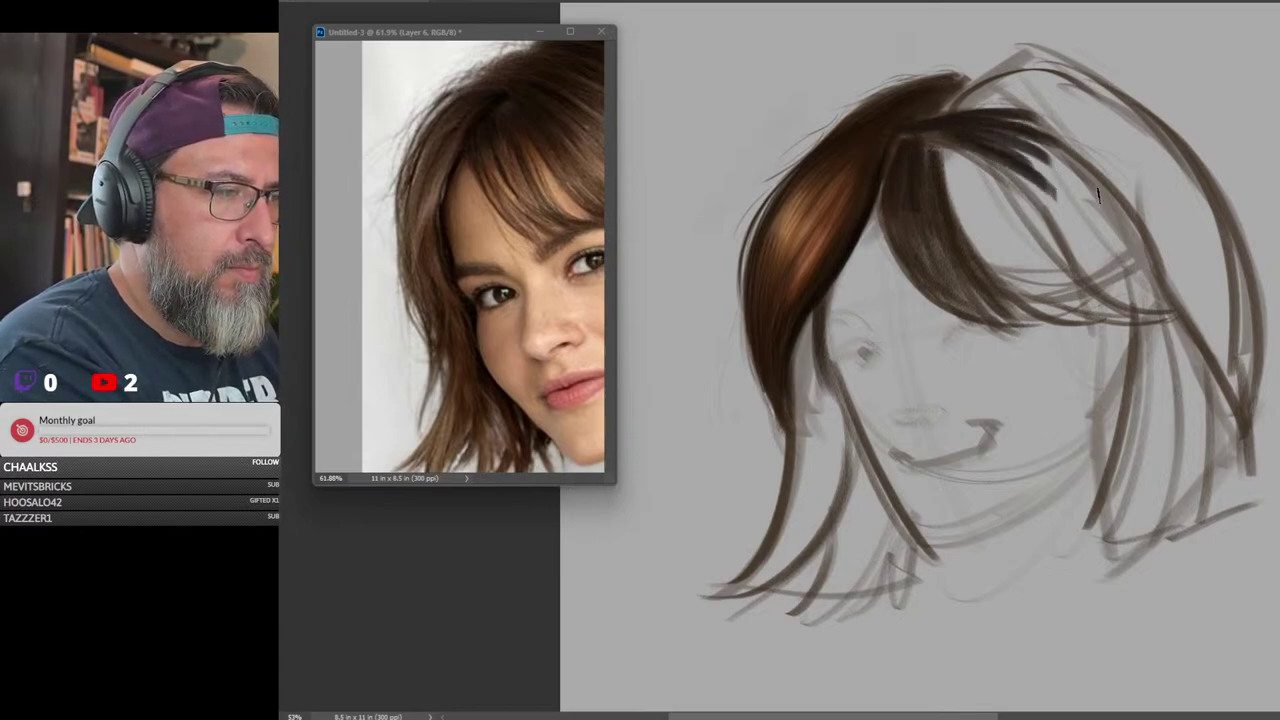
{"action": "left_click_drag", "start_coordinate": [1271, 257], "coordinate": [1216, 258]}
{"action": "left_click_drag", "start_coordinate": [561, 243], "coordinate": [409, 289]}
{"action": "left_click", "coordinate": [1113, 170]}
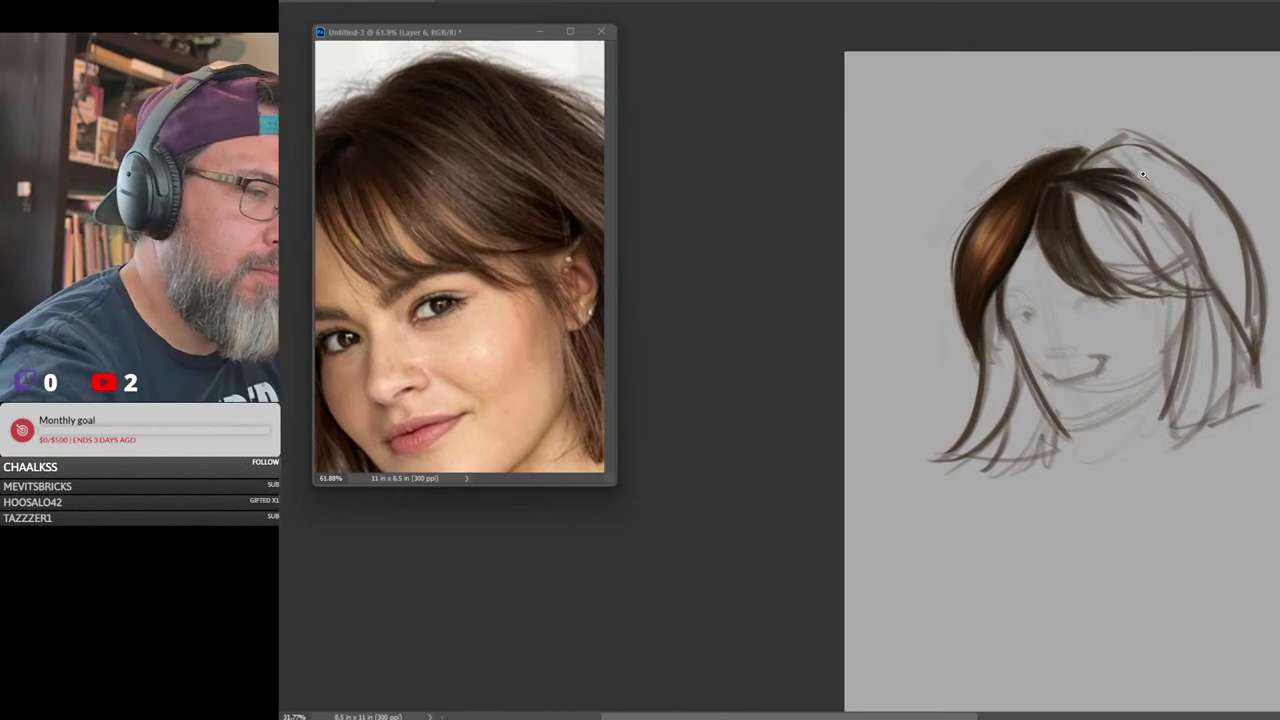
{"action": "left_click_drag", "start_coordinate": [1143, 174], "coordinate": [1164, 194]}
{"action": "mouse_move", "coordinate": [1048, 188]}
{"action": "left_mouse_down"}
{"action": "mouse_move", "coordinate": [1140, 314]}
{"action": "mouse_move", "coordinate": [1172, 328]}
{"action": "mouse_move", "coordinate": [1170, 308]}
{"action": "left_mouse_up"}
{"action": "mouse_move", "coordinate": [1062, 190]}
{"action": "left_mouse_down"}
{"action": "mouse_move", "coordinate": [1165, 290]}
{"action": "mouse_move", "coordinate": [1164, 278]}
{"action": "left_mouse_up"}
{"action": "mouse_move", "coordinate": [1086, 197]}
{"action": "left_mouse_down"}
{"action": "mouse_move", "coordinate": [1164, 264]}
{"action": "mouse_move", "coordinate": [1204, 262]}
{"action": "left_mouse_up"}
{"action": "left_click_drag", "start_coordinate": [1106, 165], "coordinate": [1188, 287]}
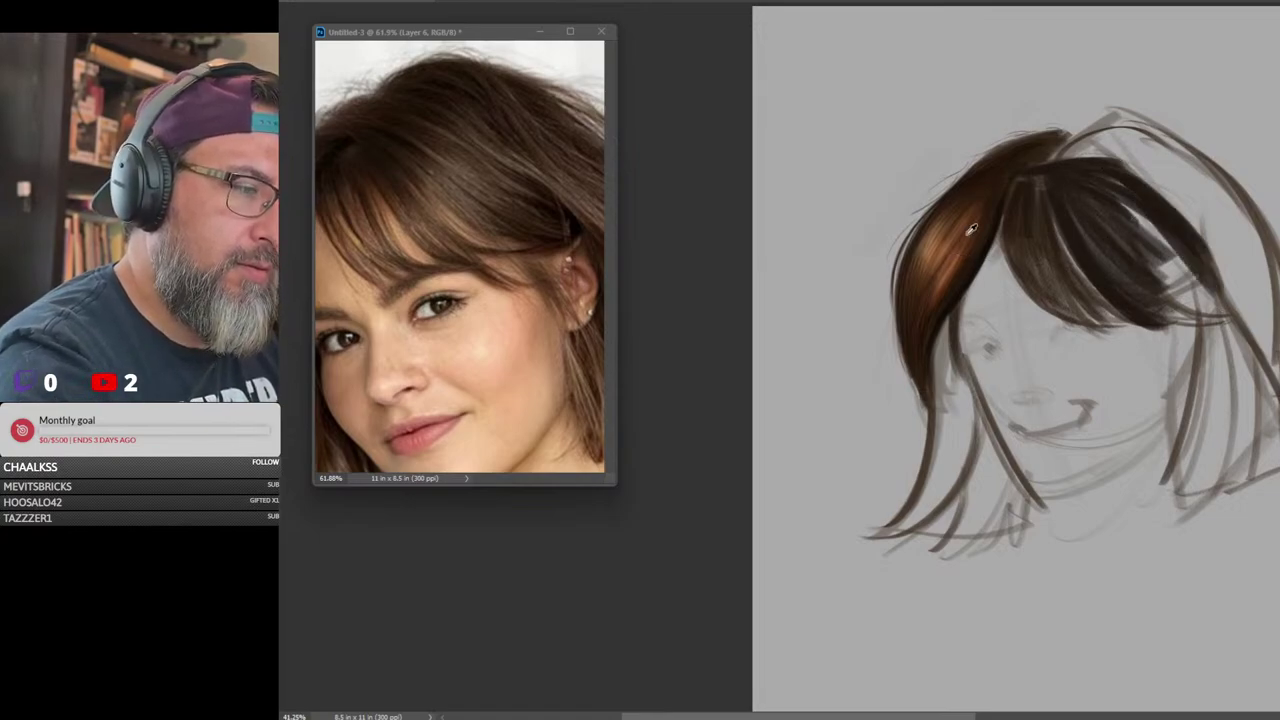
{"action": "mouse_move", "coordinate": [1100, 186]}
{"action": "left_mouse_down"}
{"action": "mouse_move", "coordinate": [1130, 250]}
{"action": "mouse_move", "coordinate": [1205, 313]}
{"action": "left_mouse_up"}
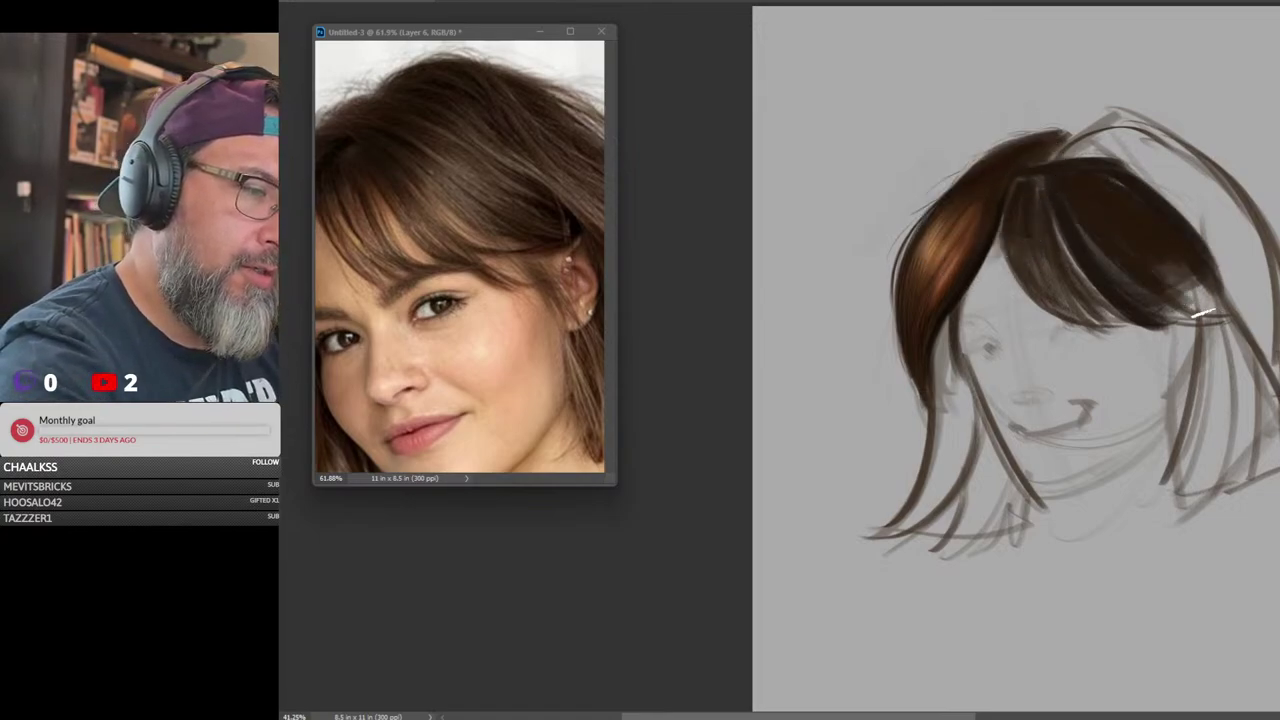
Fill the bangs near the ear with solid dark brown strokes and extend their outer edge toward the crown outline
{"action": "left_click_drag", "start_coordinate": [1050, 200], "coordinate": [1225, 315]}
{"action": "left_click_drag", "start_coordinate": [1054, 226], "coordinate": [1220, 318]}
{"action": "left_click_drag", "start_coordinate": [1097, 226], "coordinate": [1175, 272]}
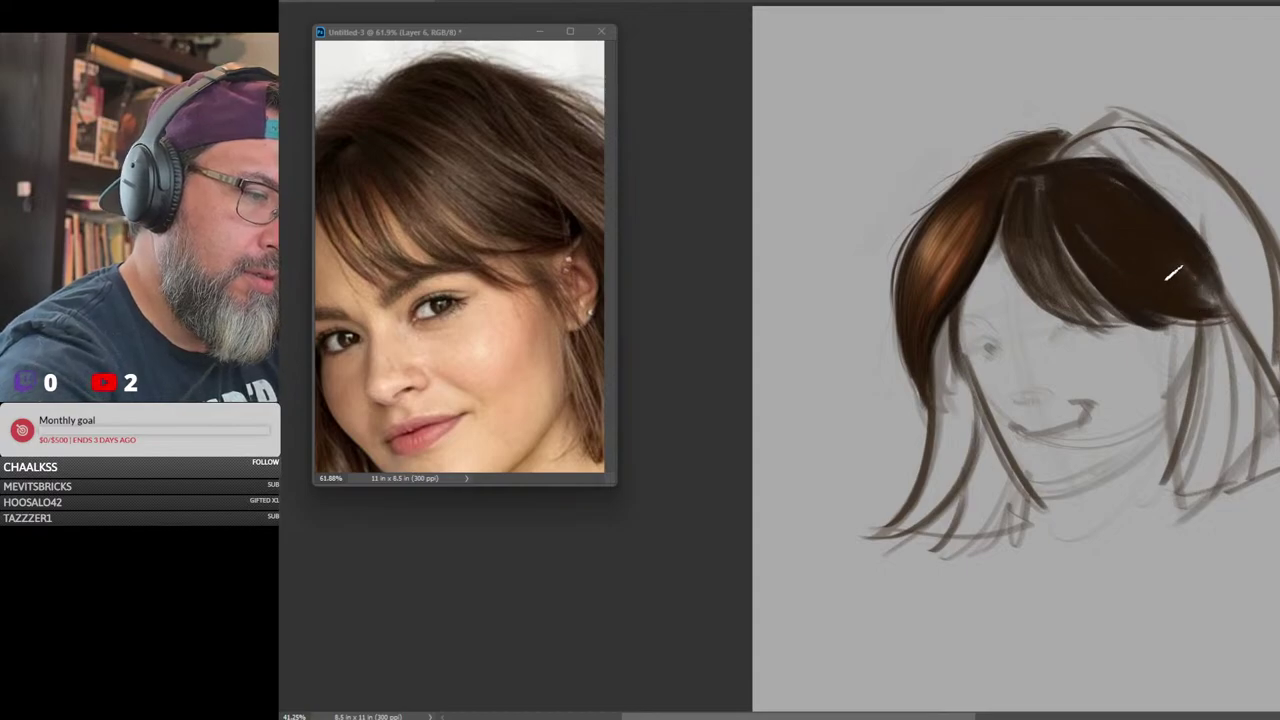
{"action": "left_click_drag", "start_coordinate": [1138, 216], "coordinate": [1215, 300]}
{"action": "mouse_move", "coordinate": [1050, 165]}
{"action": "left_mouse_down"}
{"action": "mouse_move", "coordinate": [1150, 157]}
{"action": "mouse_move", "coordinate": [1185, 212]}
{"action": "left_mouse_up"}
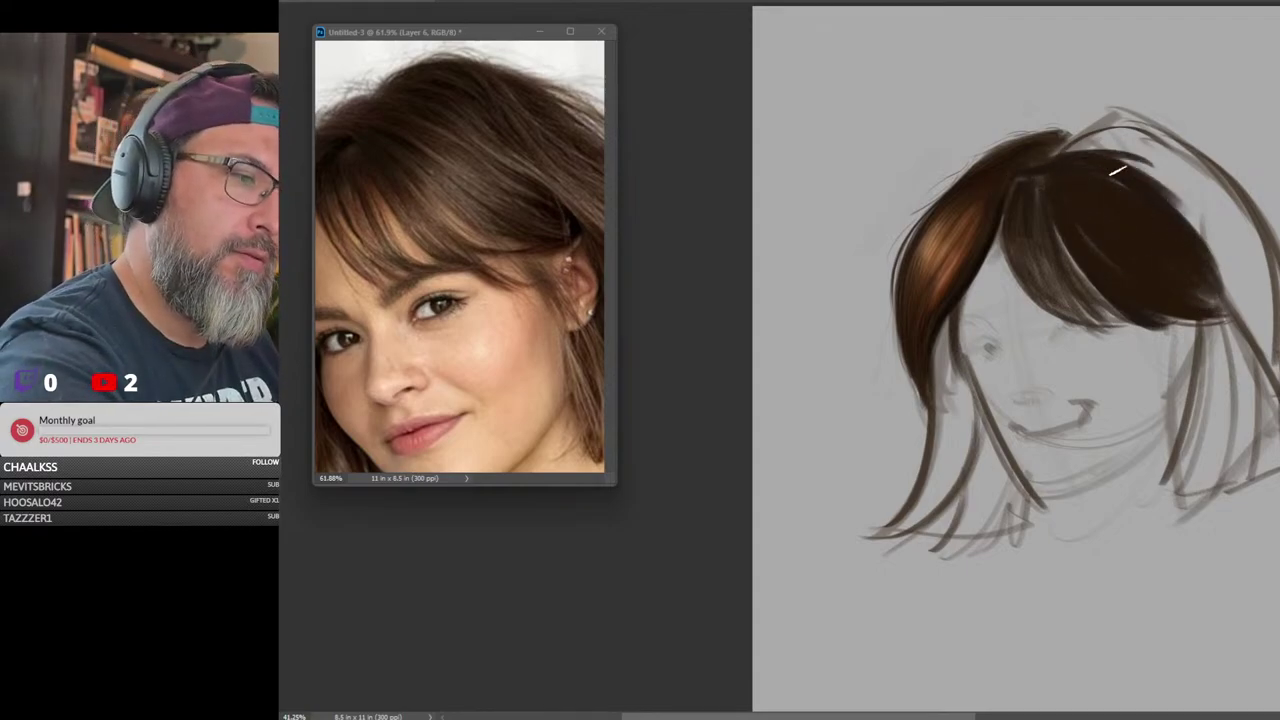
{"action": "left_click_drag", "start_coordinate": [1117, 171], "coordinate": [1227, 305]}
{"action": "left_click_drag", "start_coordinate": [1160, 182], "coordinate": [1222, 308]}
Touch up the upper outer edge of the bangs and trim their lower edge into a clean curve above the face
{"action": "left_click_drag", "start_coordinate": [1270, 350], "coordinate": [1212, 352]}
{"action": "left_click_drag", "start_coordinate": [1264, 400], "coordinate": [1062, 365]}
{"action": "left_click_drag", "start_coordinate": [1041, 299], "coordinate": [1085, 321]}
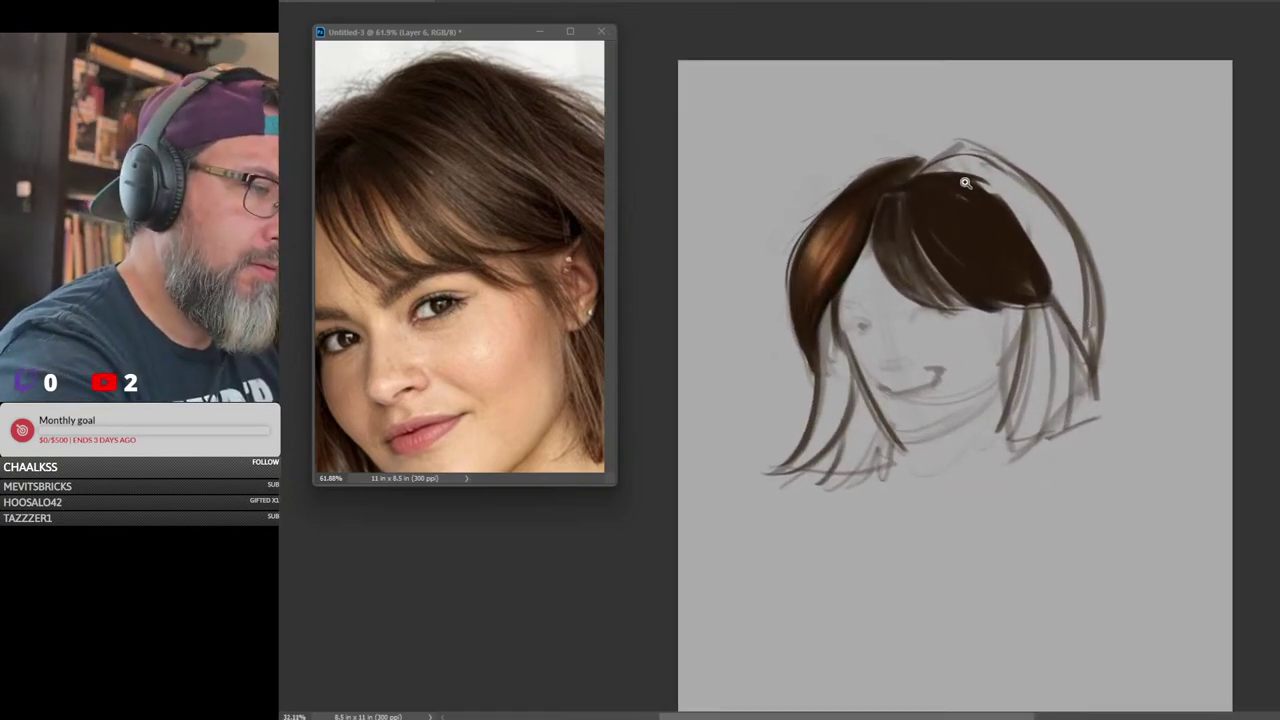
{"action": "left_click_drag", "start_coordinate": [975, 182], "coordinate": [1036, 268]}
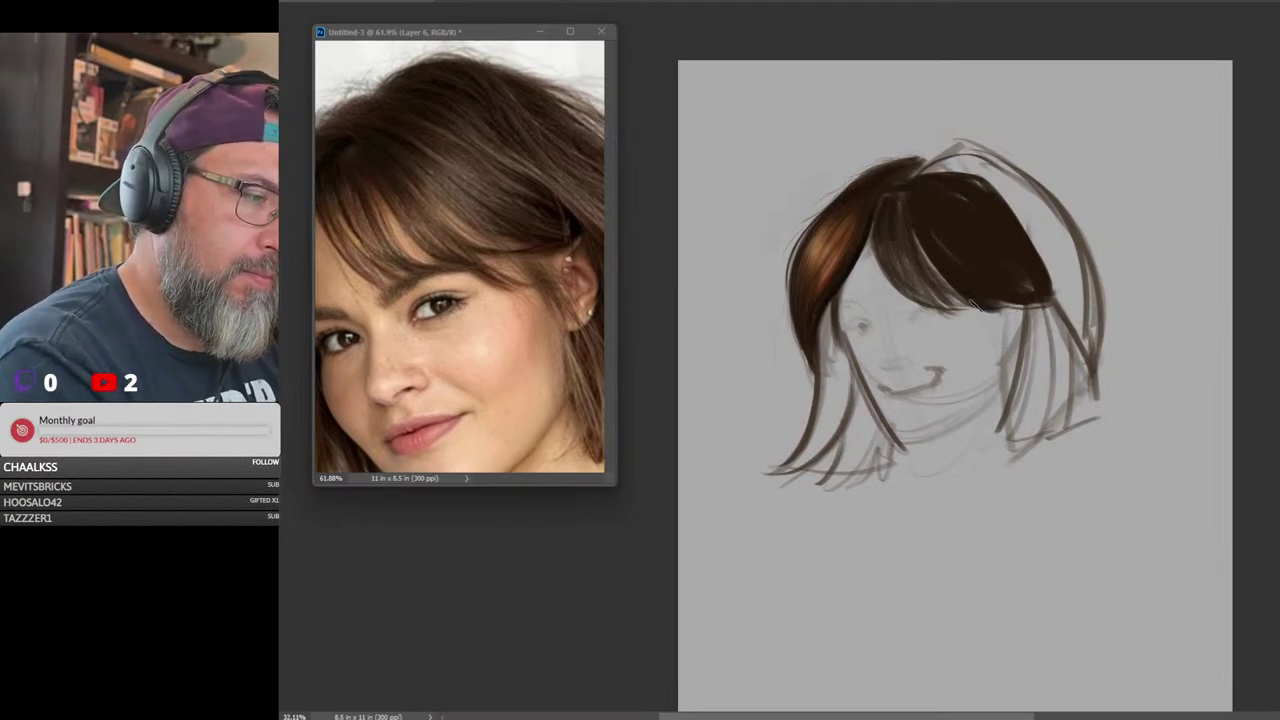
{"action": "mouse_move", "coordinate": [972, 303]}
{"action": "left_mouse_down"}
{"action": "mouse_move", "coordinate": [1022, 291]}
{"action": "mouse_move", "coordinate": [942, 289]}
{"action": "mouse_move", "coordinate": [1014, 300]}
{"action": "left_mouse_up"}
{"action": "left_click_drag", "start_coordinate": [940, 286], "coordinate": [1050, 299]}
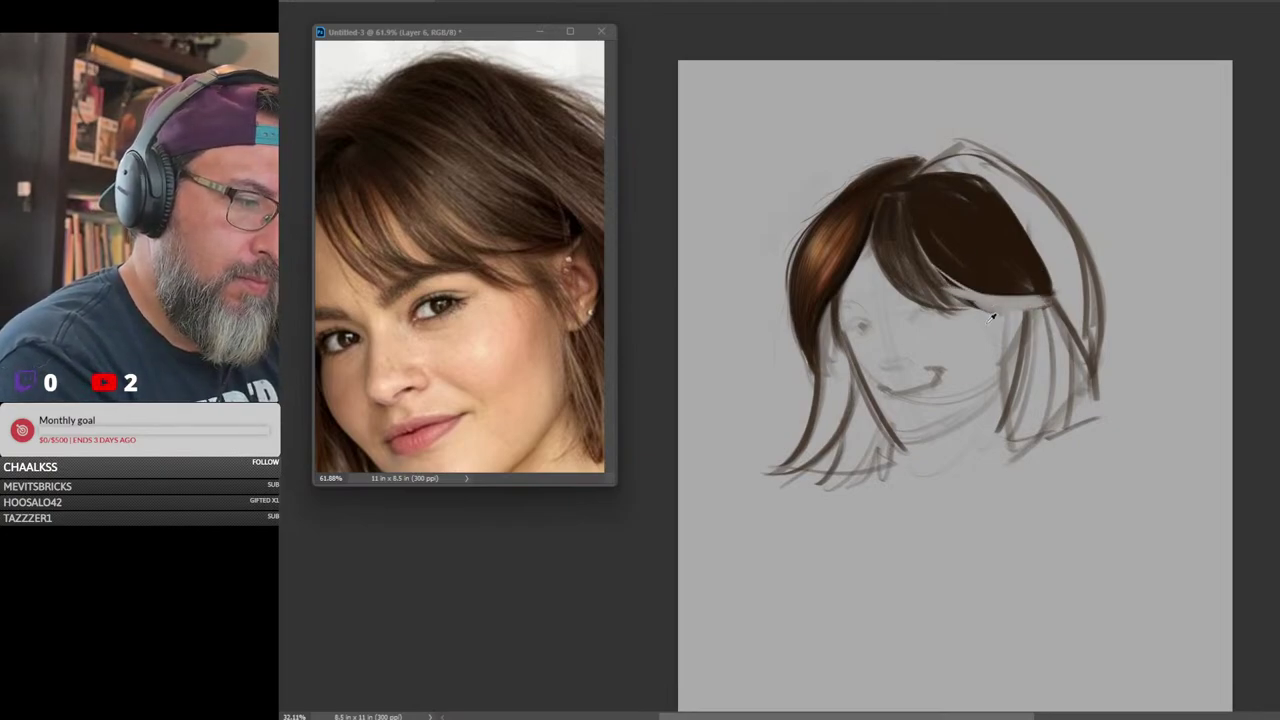
Paint near-black strands into the bangs, radiating from the gathered end by the ear and from the part
{"action": "scroll", "coordinate": [1040, 250], "scroll_direction": "up", "scroll_amount": 2}
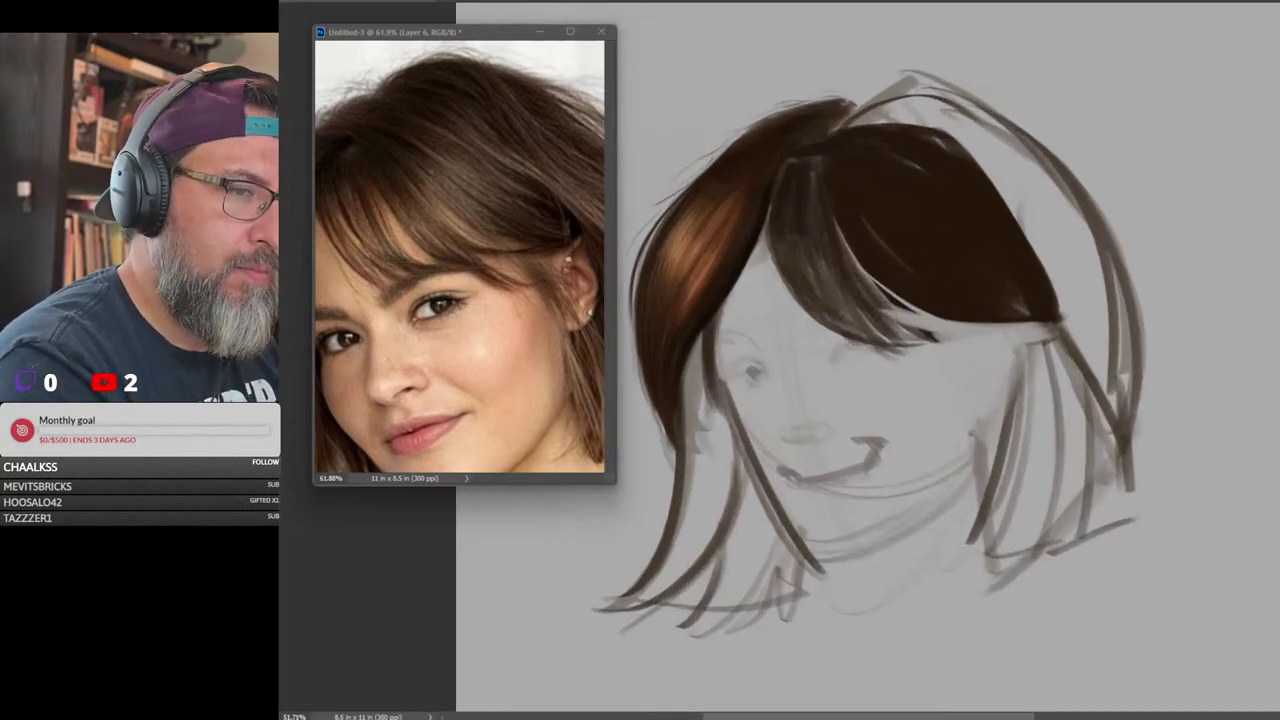
{"action": "mouse_move", "coordinate": [1045, 308]}
{"action": "left_mouse_down"}
{"action": "mouse_move", "coordinate": [915, 203]}
{"action": "mouse_move", "coordinate": [1039, 318]}
{"action": "mouse_move", "coordinate": [958, 234]}
{"action": "left_mouse_up"}
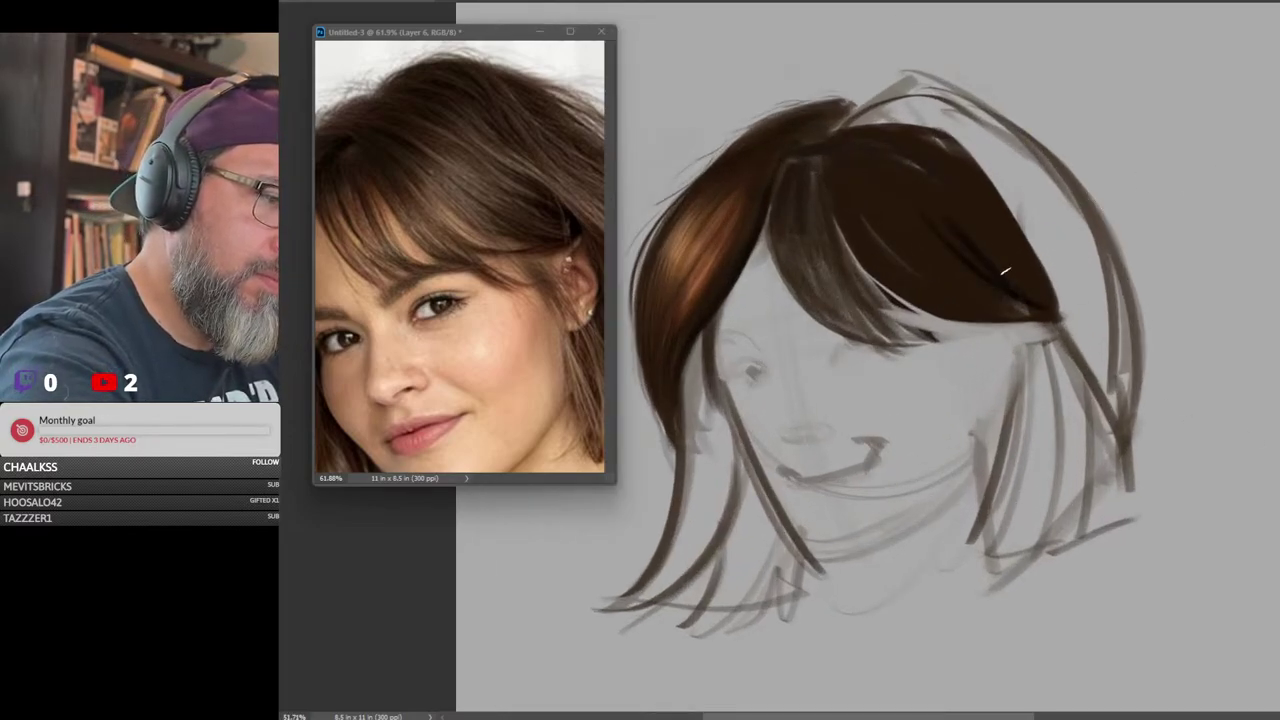
{"action": "mouse_move", "coordinate": [858, 149]}
{"action": "left_mouse_down"}
{"action": "mouse_move", "coordinate": [935, 158]}
{"action": "mouse_move", "coordinate": [845, 130]}
{"action": "mouse_move", "coordinate": [948, 150]}
{"action": "mouse_move", "coordinate": [880, 172]}
{"action": "left_mouse_up"}
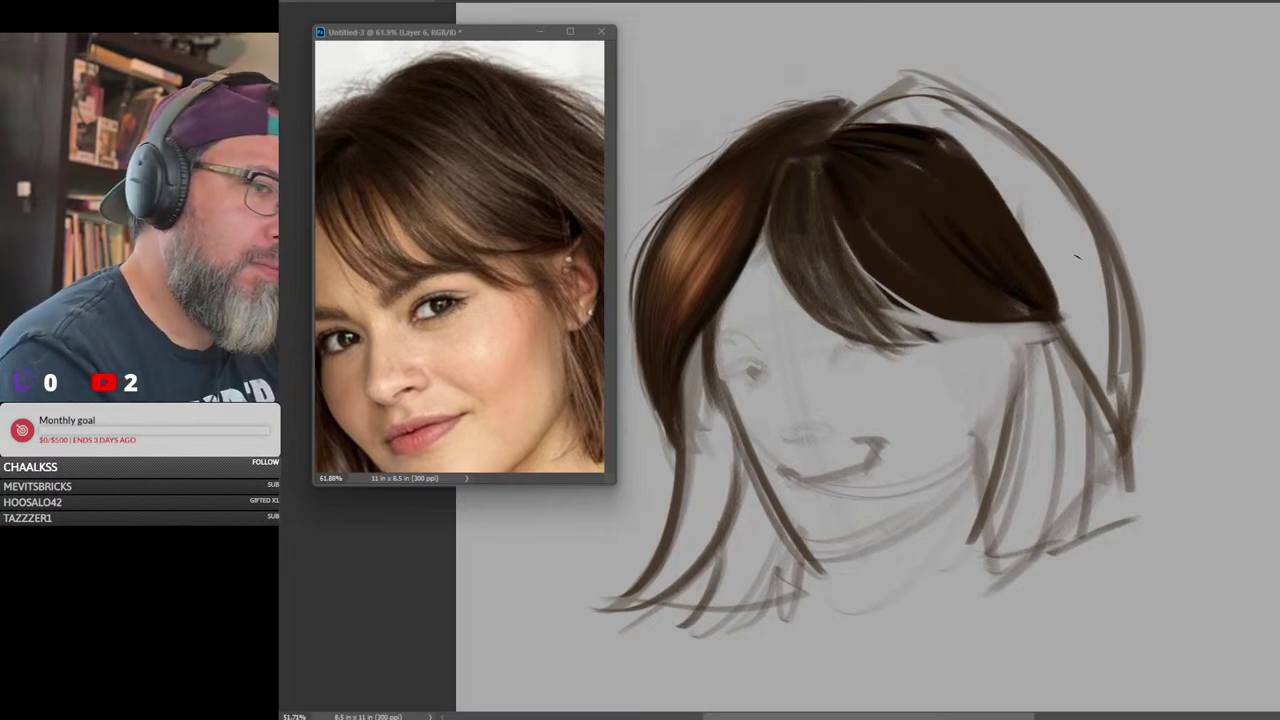
Layer warm brown strands across the bangs from part to ear, and brush a textured grayish-brown highlight over their middle
{"action": "mouse_move", "coordinate": [866, 234]}
{"action": "left_mouse_down"}
{"action": "mouse_move", "coordinate": [923, 286]}
{"action": "mouse_move", "coordinate": [891, 217]}
{"action": "mouse_move", "coordinate": [957, 200]}
{"action": "mouse_move", "coordinate": [834, 149]}
{"action": "mouse_move", "coordinate": [966, 183]}
{"action": "mouse_move", "coordinate": [962, 195]}
{"action": "mouse_move", "coordinate": [873, 152]}
{"action": "mouse_move", "coordinate": [935, 256]}
{"action": "left_mouse_up"}
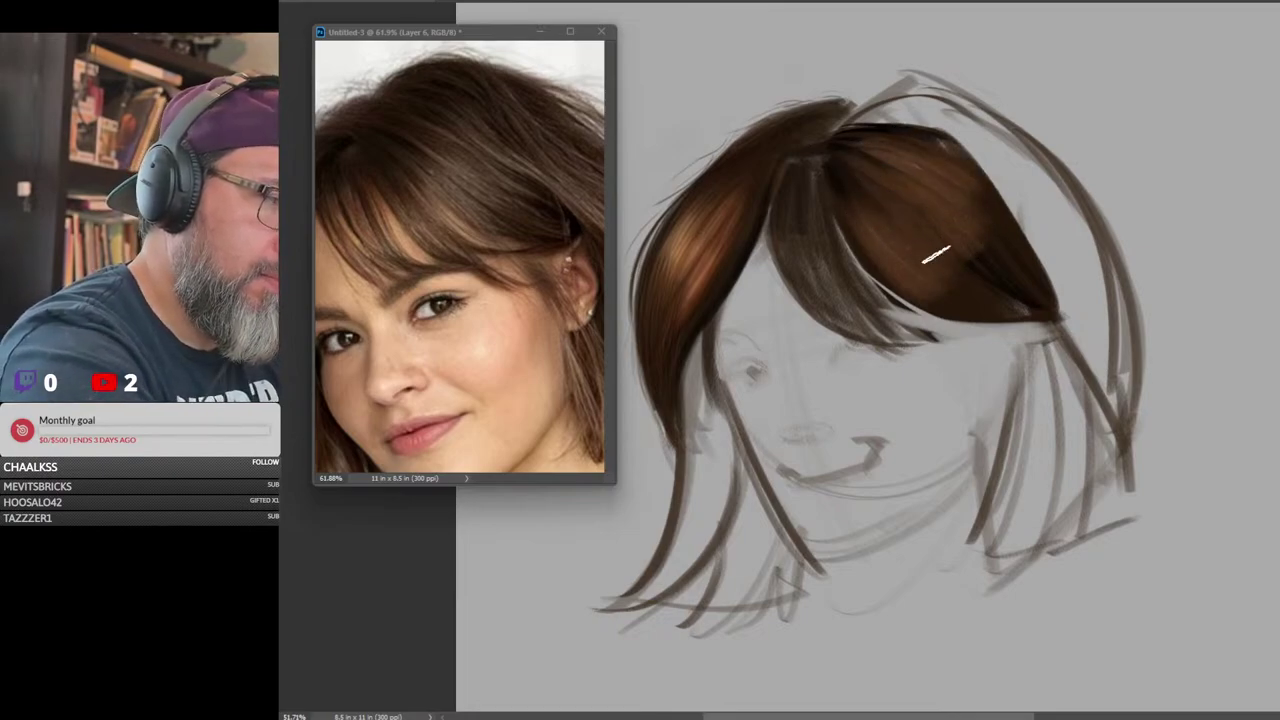
{"action": "mouse_move", "coordinate": [831, 150]}
{"action": "left_mouse_down"}
{"action": "mouse_move", "coordinate": [871, 222]}
{"action": "mouse_move", "coordinate": [971, 286]}
{"action": "mouse_move", "coordinate": [934, 263]}
{"action": "mouse_move", "coordinate": [980, 245]}
{"action": "mouse_move", "coordinate": [1043, 294]}
{"action": "mouse_move", "coordinate": [1040, 318]}
{"action": "left_mouse_up"}
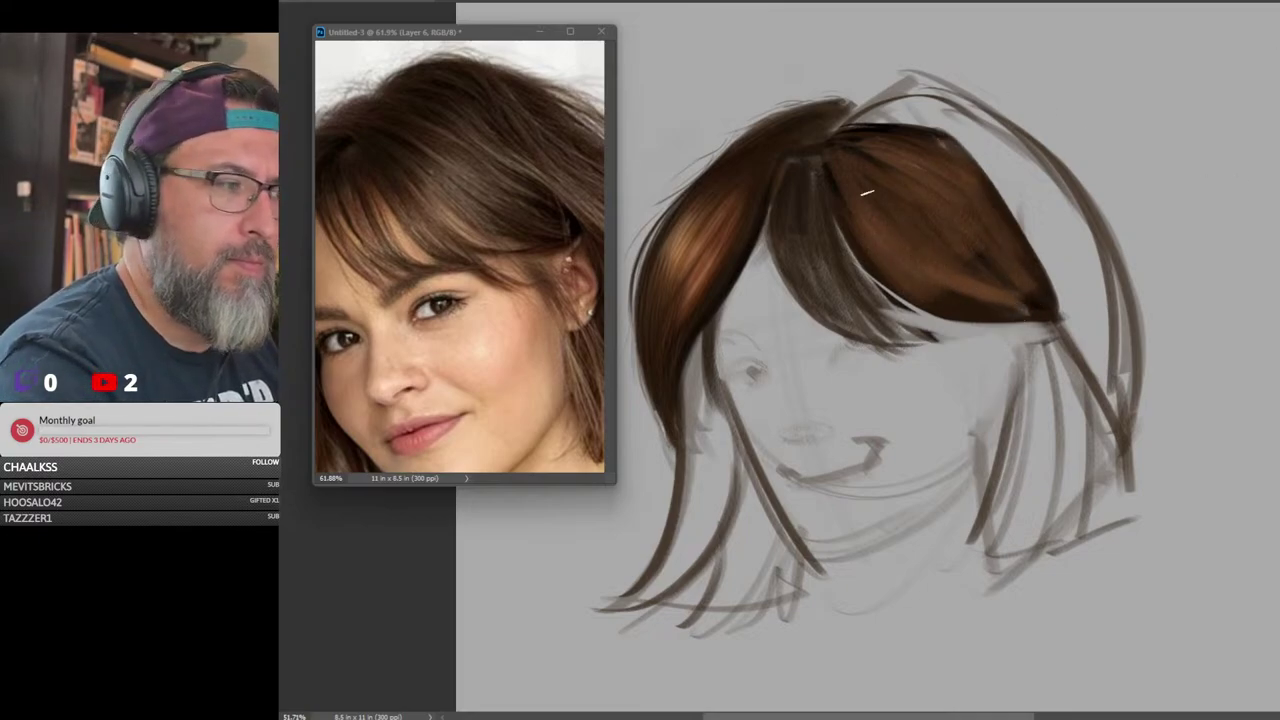
{"action": "mouse_move", "coordinate": [851, 194]}
{"action": "left_mouse_down"}
{"action": "mouse_move", "coordinate": [891, 223]}
{"action": "mouse_move", "coordinate": [914, 209]}
{"action": "mouse_move", "coordinate": [990, 216]}
{"action": "left_mouse_up"}
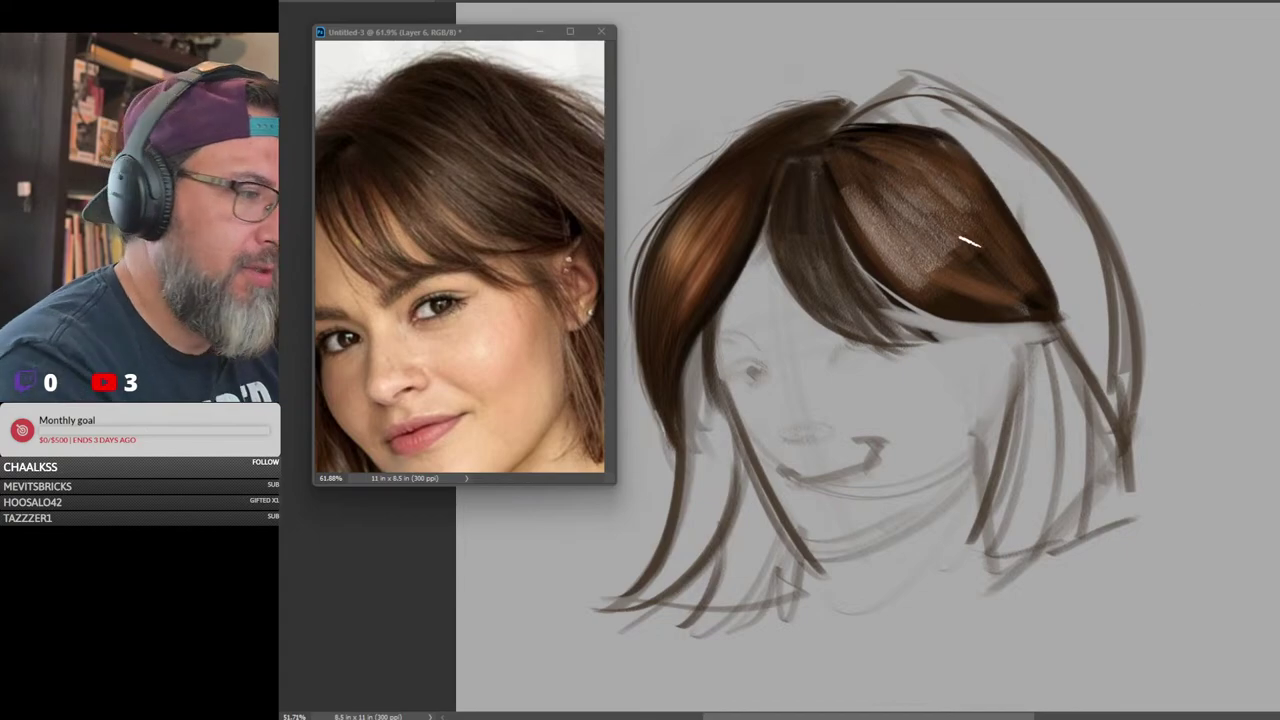
Switch to a hard round brush and blend sampled dark brown over the roots and upper part of the bangs
{"action": "right_click", "coordinate": [1245, 292]}
{"action": "left_click", "coordinate": [1262, 297]}
{"action": "left_click", "coordinate": [1262, 78]}
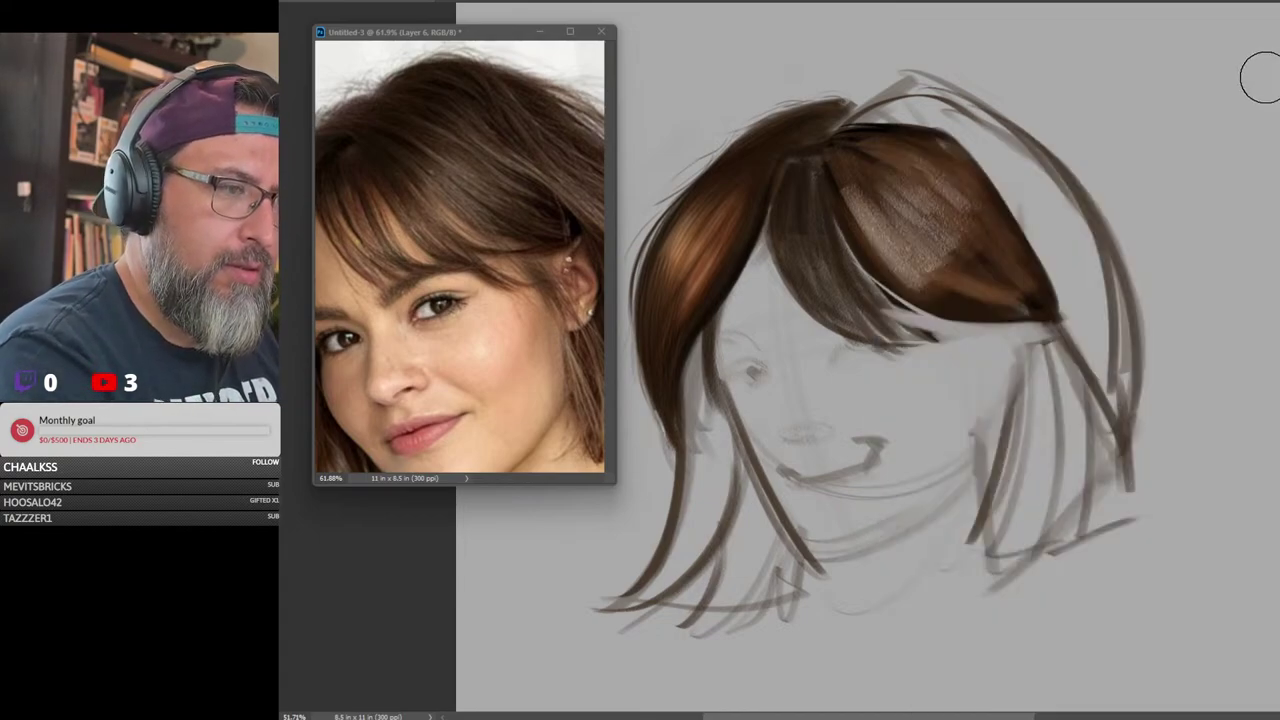
{"action": "key", "text": "bracketleft"}
{"action": "key", "text": "bracketleft"}
{"action": "left_click", "coordinate": [844, 138], "text": "alt"}
{"action": "mouse_move", "coordinate": [834, 166]}
{"action": "left_mouse_down"}
{"action": "mouse_move", "coordinate": [906, 174]}
{"action": "mouse_move", "coordinate": [906, 157]}
{"action": "mouse_move", "coordinate": [866, 177]}
{"action": "mouse_move", "coordinate": [903, 215]}
{"action": "mouse_move", "coordinate": [897, 154]}
{"action": "mouse_move", "coordinate": [894, 220]}
{"action": "mouse_move", "coordinate": [870, 215]}
{"action": "mouse_move", "coordinate": [971, 206]}
{"action": "mouse_move", "coordinate": [996, 221]}
{"action": "left_mouse_up"}
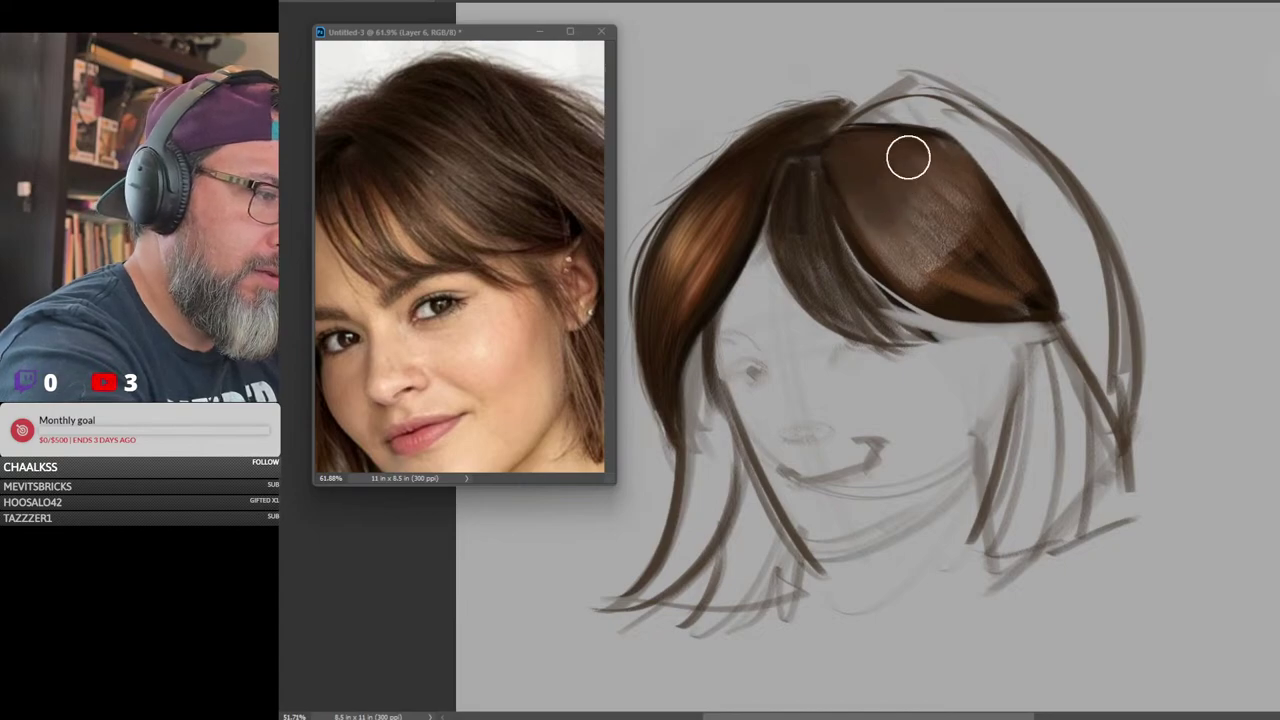
Darken the bangs' inner edge and the end near the ear with sampled dark browns, using a smaller brush
{"action": "key", "text": "["}
{"action": "key", "text": "["}
{"action": "key", "text": "["}
{"action": "key", "text": "["}
{"action": "left_click", "coordinate": [934, 308], "text": "alt"}
{"action": "left_click_drag", "start_coordinate": [849, 194], "coordinate": [859, 203]}
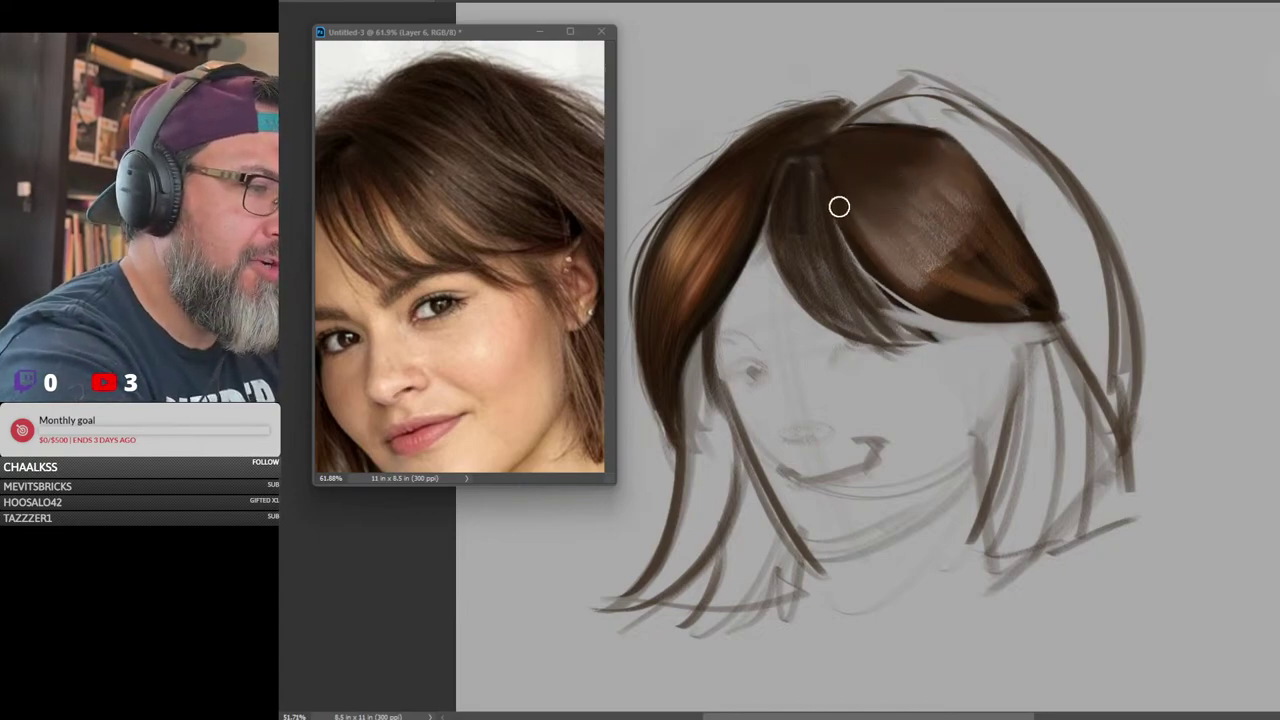
{"action": "left_click", "coordinate": [850, 242], "text": "alt"}
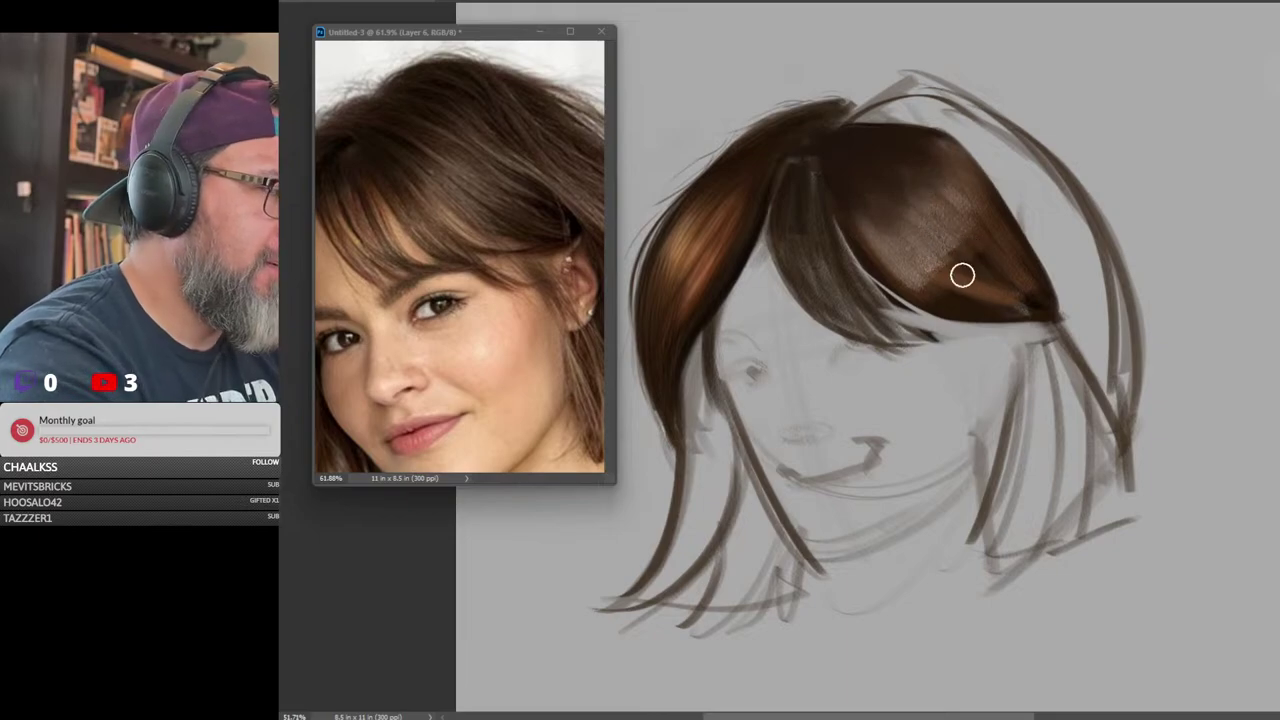
{"action": "mouse_move", "coordinate": [962, 275]}
{"action": "left_mouse_down"}
{"action": "mouse_move", "coordinate": [976, 303]}
{"action": "mouse_move", "coordinate": [1031, 294]}
{"action": "left_mouse_up"}
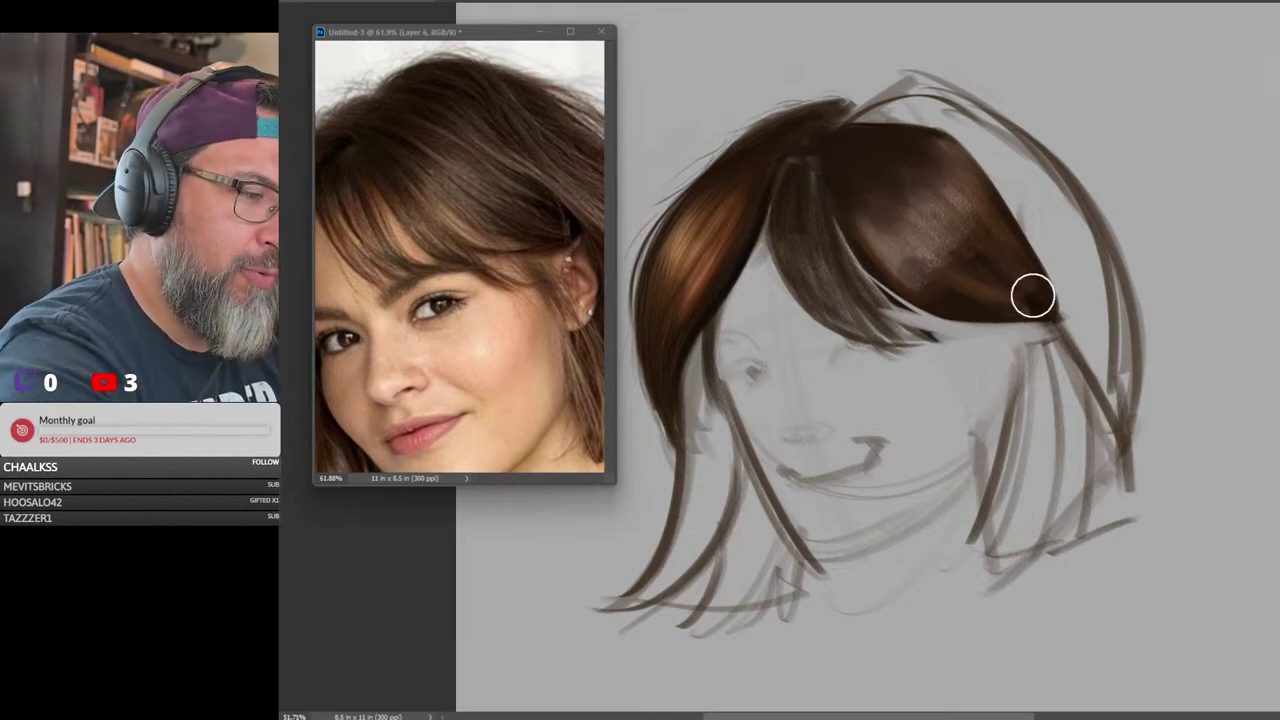
Smooth the textured highlight by blending a sampled light grayish brown over the middle of the bangs
{"action": "left_click", "coordinate": [916, 240], "text": "alt"}
{"action": "mouse_move", "coordinate": [912, 230]}
{"action": "left_mouse_down"}
{"action": "mouse_move", "coordinate": [930, 277]}
{"action": "mouse_move", "coordinate": [923, 206]}
{"action": "left_mouse_up"}
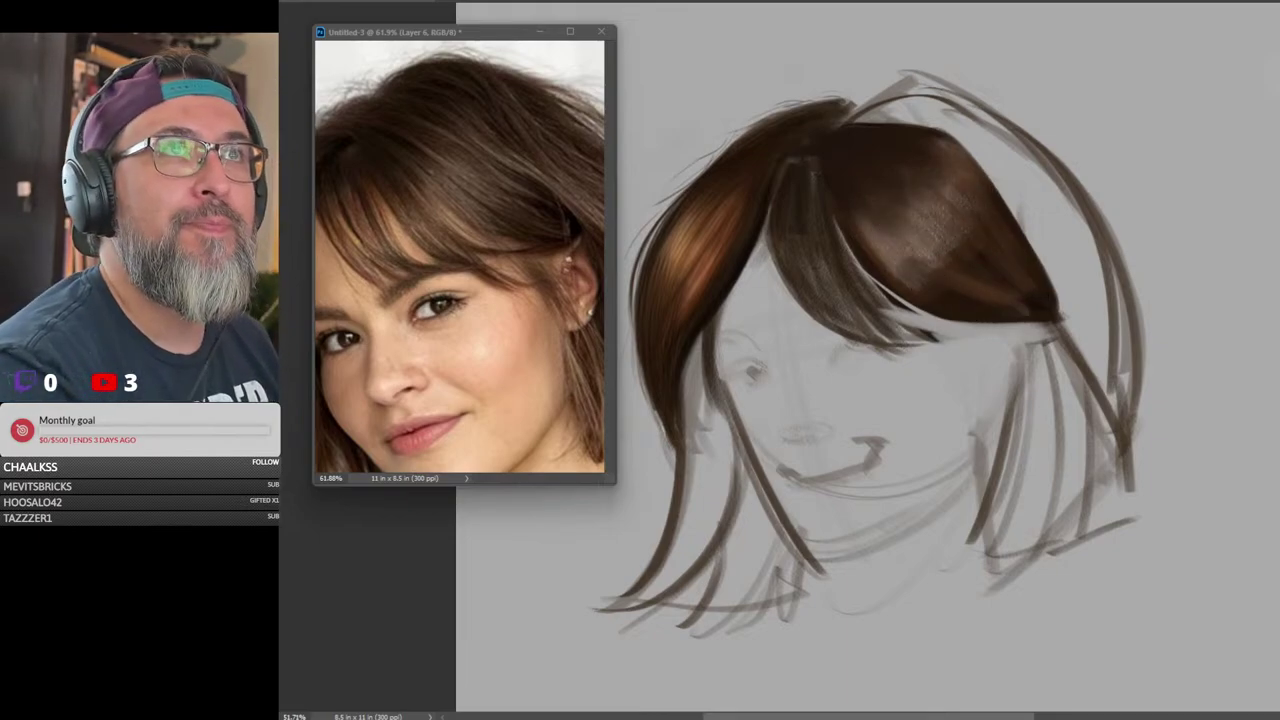
{"action": "mouse_move", "coordinate": [885, 224]}
{"action": "left_mouse_down"}
{"action": "mouse_move", "coordinate": [935, 246]}
{"action": "mouse_move", "coordinate": [949, 210]}
{"action": "mouse_move", "coordinate": [943, 164]}
{"action": "mouse_move", "coordinate": [970, 187]}
{"action": "mouse_move", "coordinate": [869, 215]}
{"action": "mouse_move", "coordinate": [897, 235]}
{"action": "mouse_move", "coordinate": [867, 158]}
{"action": "mouse_move", "coordinate": [832, 148]}
{"action": "mouse_move", "coordinate": [950, 303]}
{"action": "mouse_move", "coordinate": [849, 227]}
{"action": "mouse_move", "coordinate": [993, 308]}
{"action": "mouse_move", "coordinate": [1031, 313]}
{"action": "mouse_move", "coordinate": [963, 283]}
{"action": "mouse_move", "coordinate": [1043, 299]}
{"action": "left_mouse_up"}
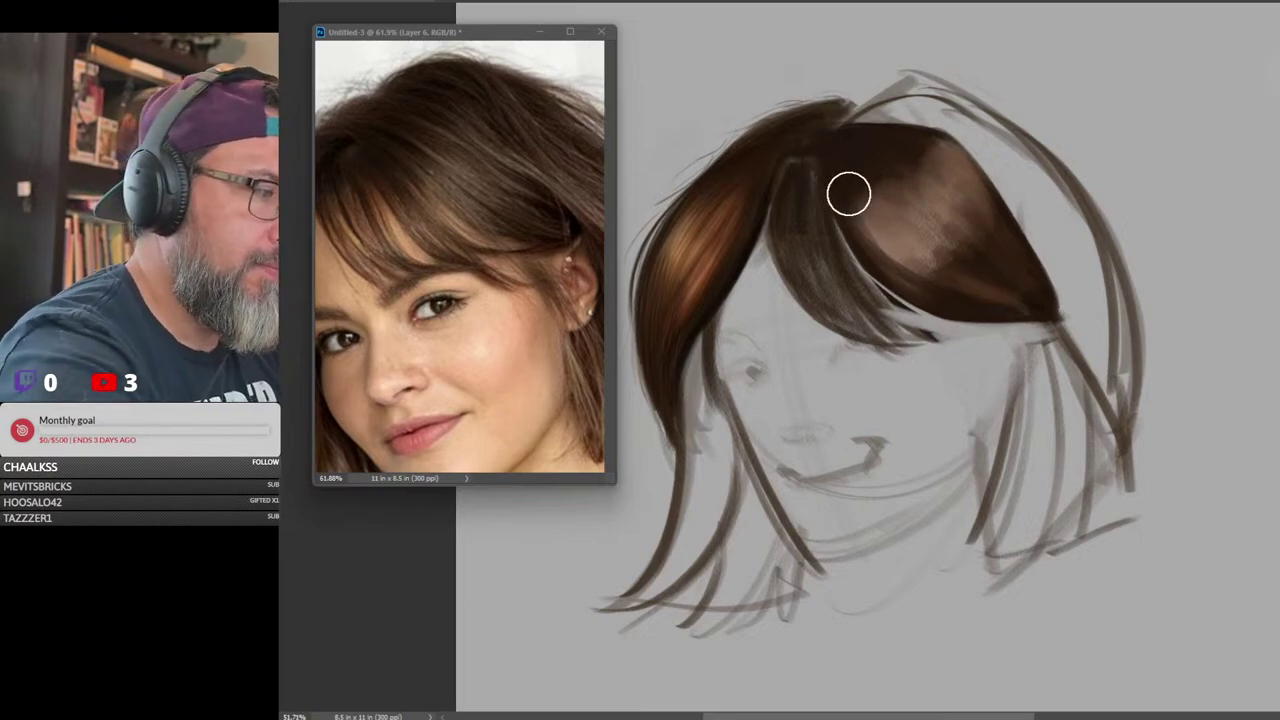
{"action": "left_click_drag", "start_coordinate": [849, 194], "coordinate": [962, 172]}
Switch to the John's detail chalk brush and paint thin dark strands across the bangs' highlight and along their lower edge
{"action": "right_click", "coordinate": [976, 268]}
{"action": "right_click", "coordinate": [976, 268]}
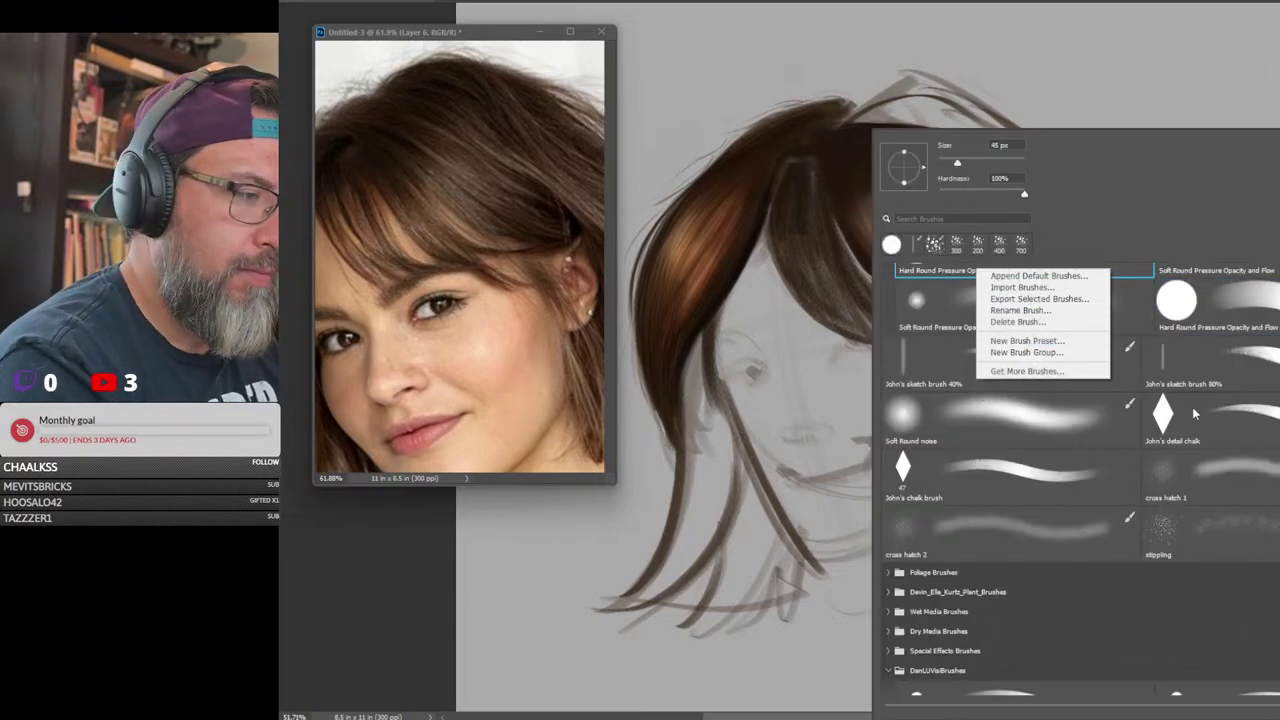
{"action": "left_click", "coordinate": [1277, 414]}
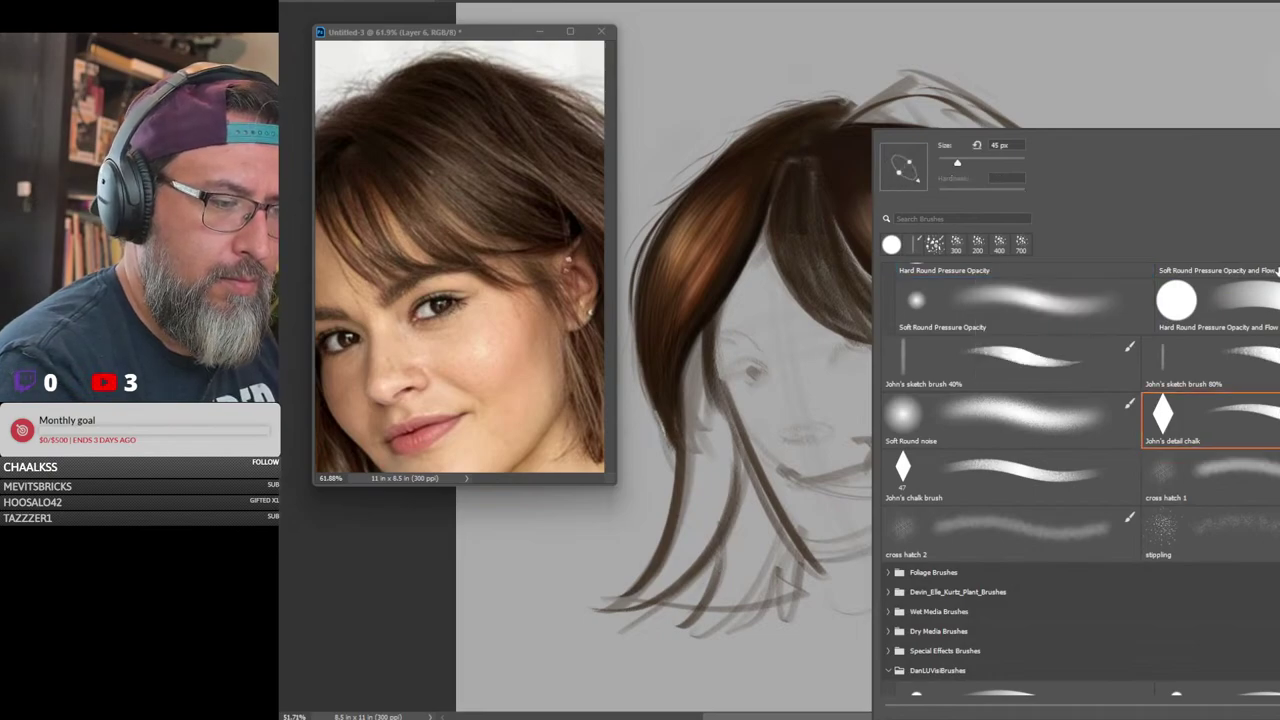
{"action": "left_click", "coordinate": [1230, 102]}
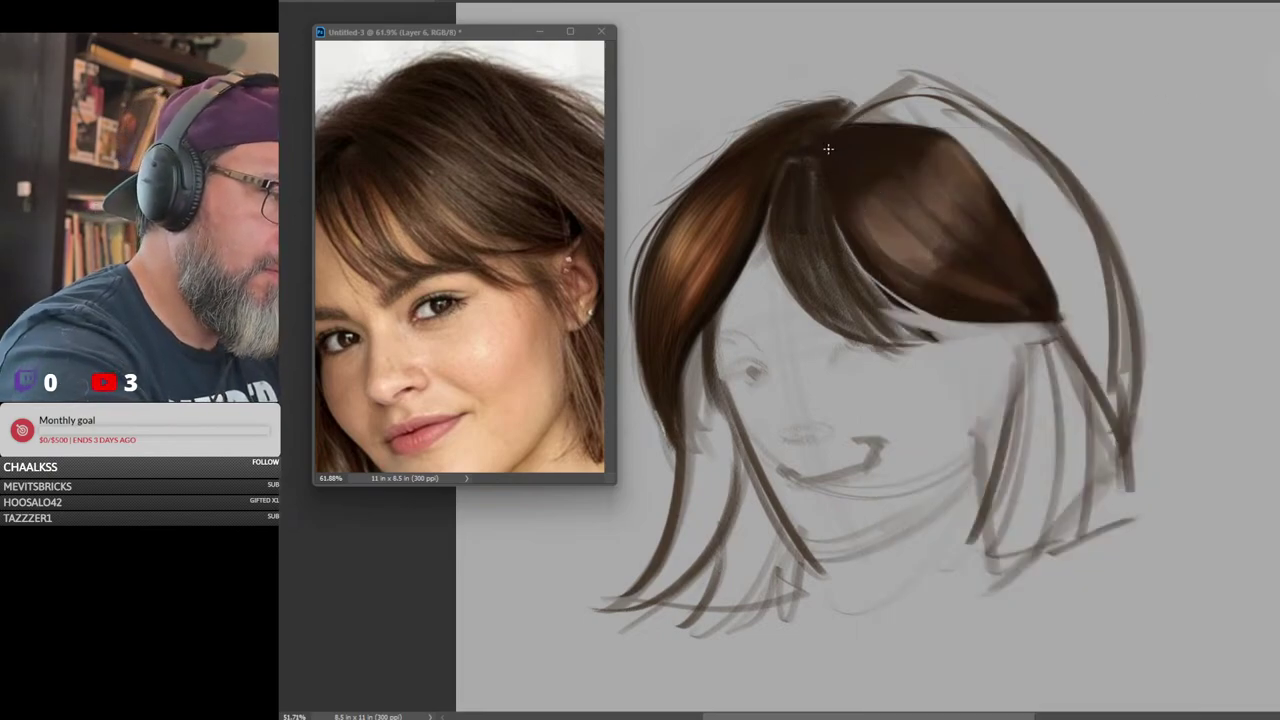
{"action": "left_click_drag", "start_coordinate": [883, 229], "coordinate": [952, 282]}
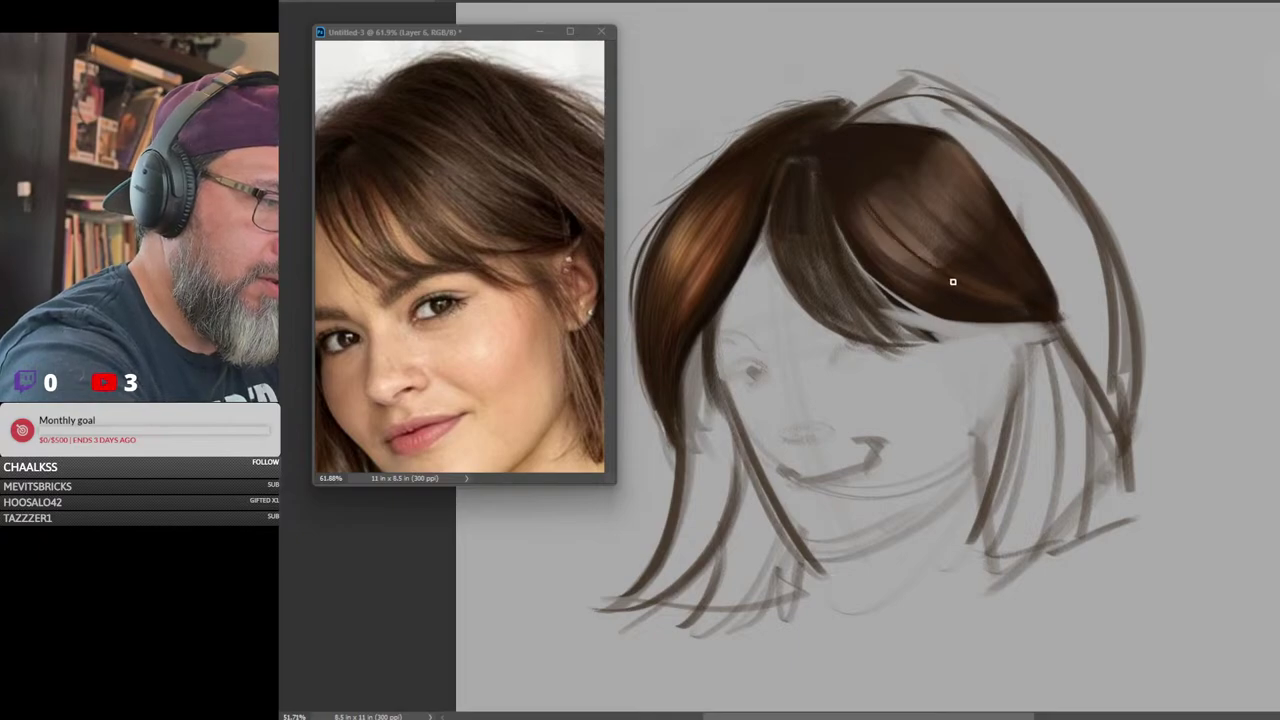
{"action": "left_click_drag", "start_coordinate": [828, 196], "coordinate": [1056, 327]}
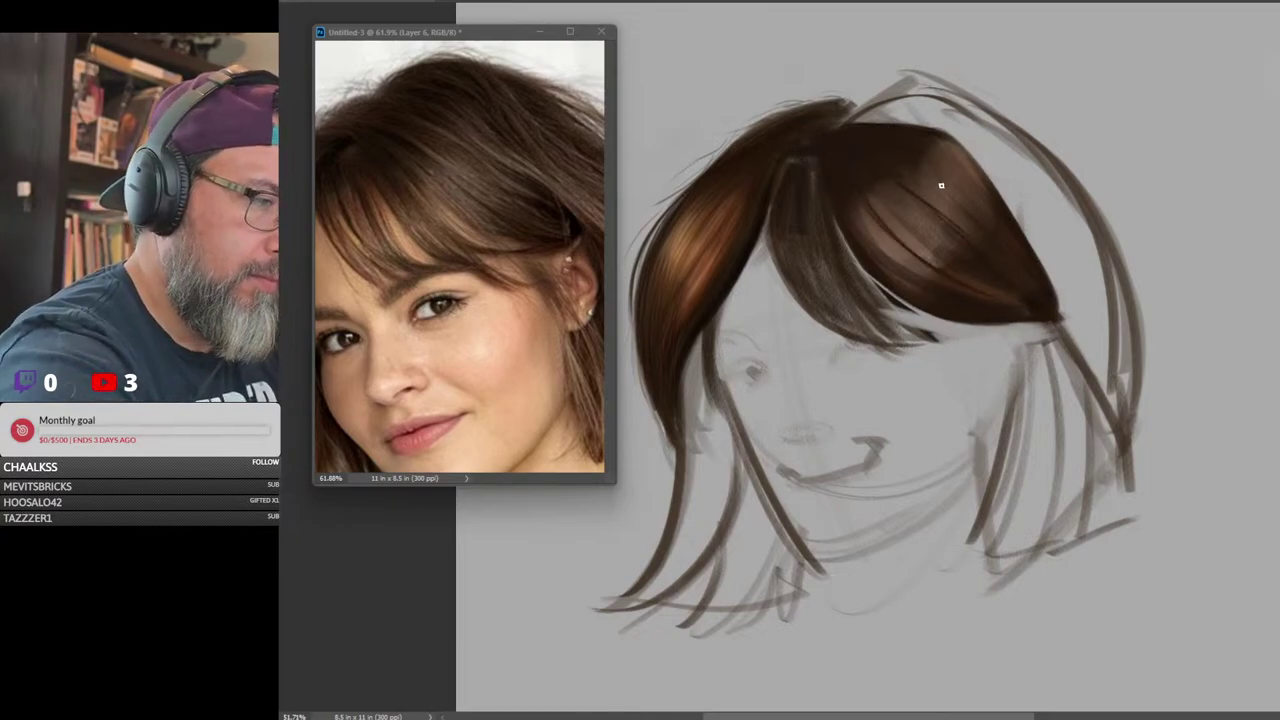
{"action": "left_click_drag", "start_coordinate": [878, 132], "coordinate": [1050, 298]}
{"action": "left_click_drag", "start_coordinate": [918, 138], "coordinate": [1012, 230]}
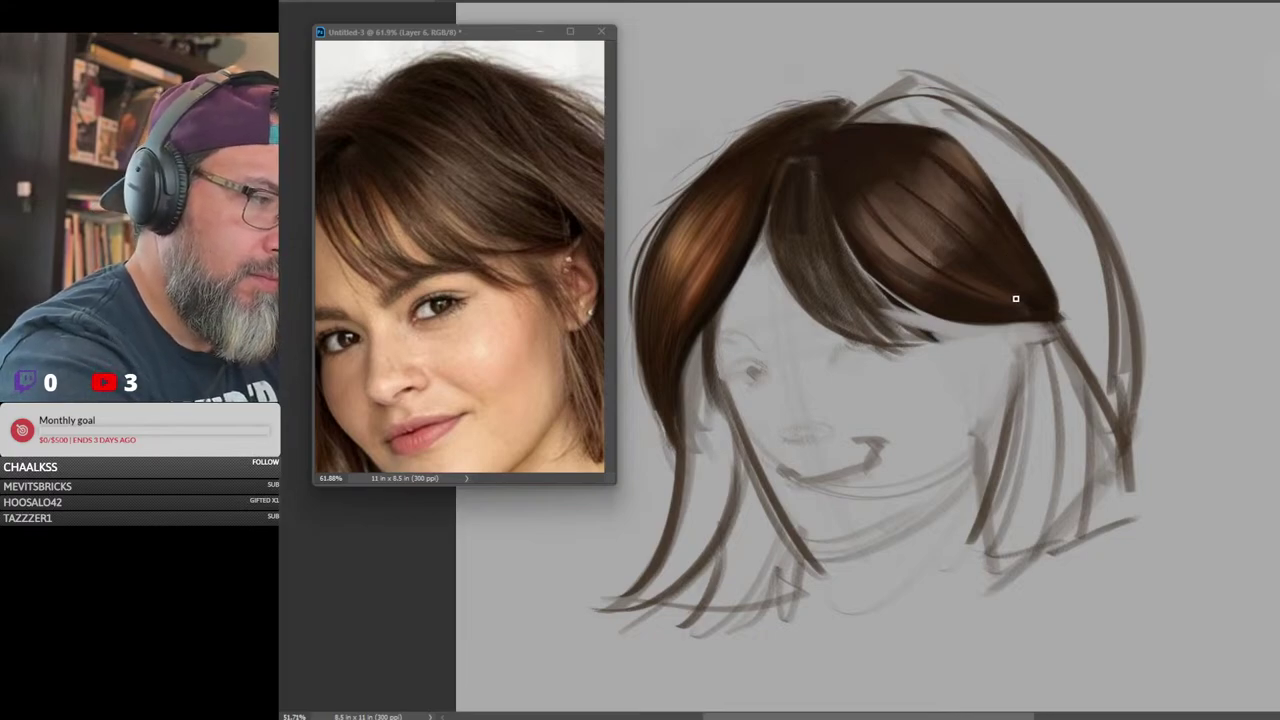
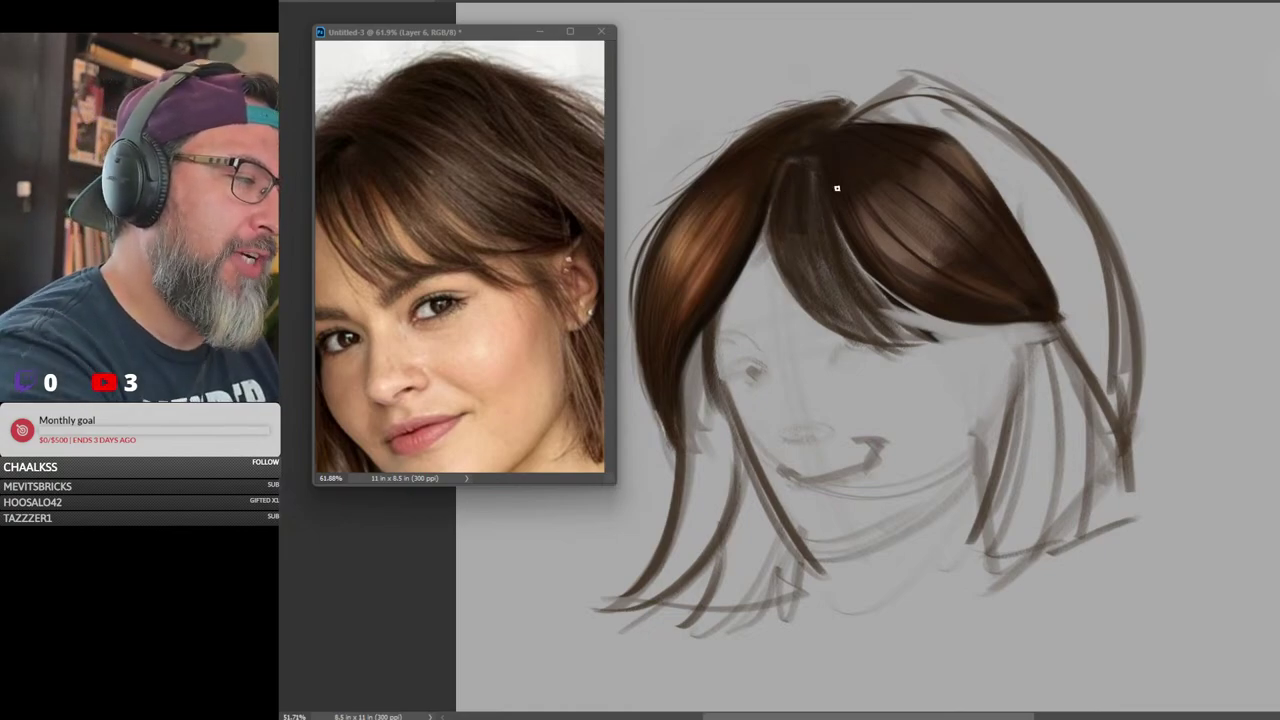
{"action": "left_click_drag", "start_coordinate": [828, 170], "coordinate": [966, 317]}
{"action": "left_click_drag", "start_coordinate": [868, 254], "coordinate": [1091, 324]}
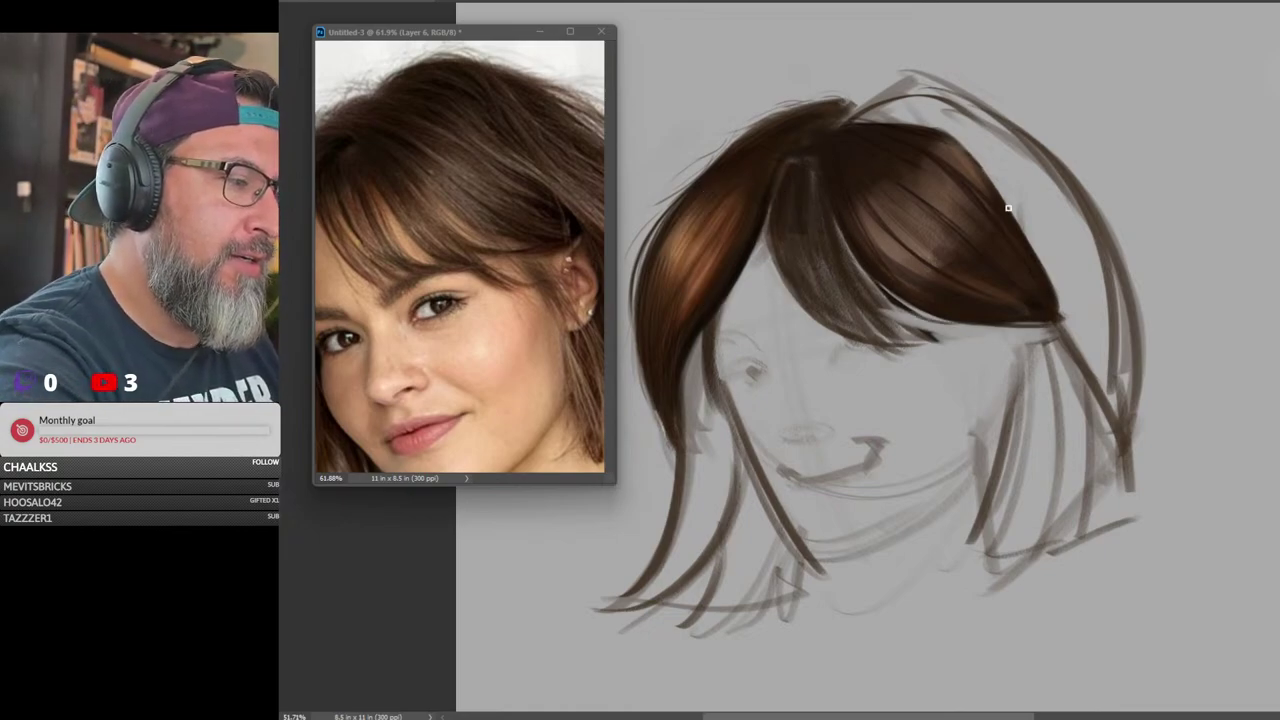
Switch to the Hard Round Pressure Opacity and Flow brush and softly brighten the highlight across the middle of the bangs
{"action": "scroll", "coordinate": [1108, 314], "scroll_direction": "down", "scroll_amount": 2}
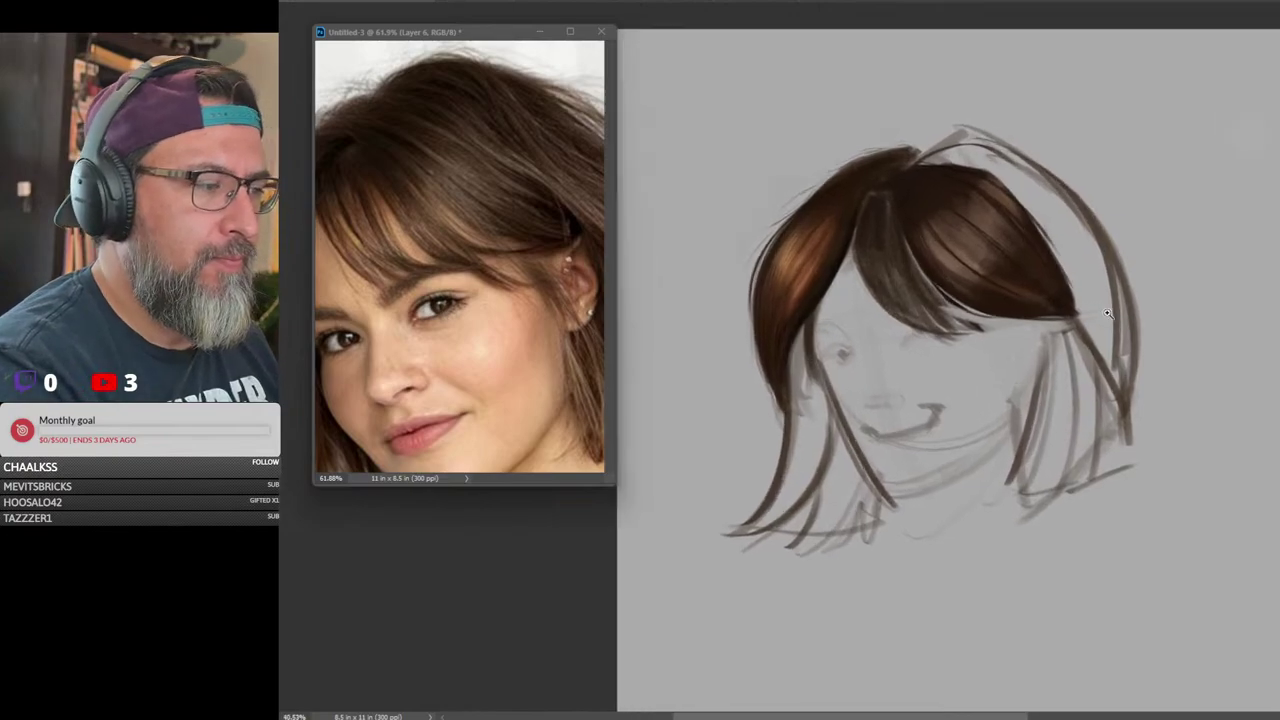
{"action": "scroll", "coordinate": [1108, 314], "scroll_direction": "up", "scroll_amount": 2}
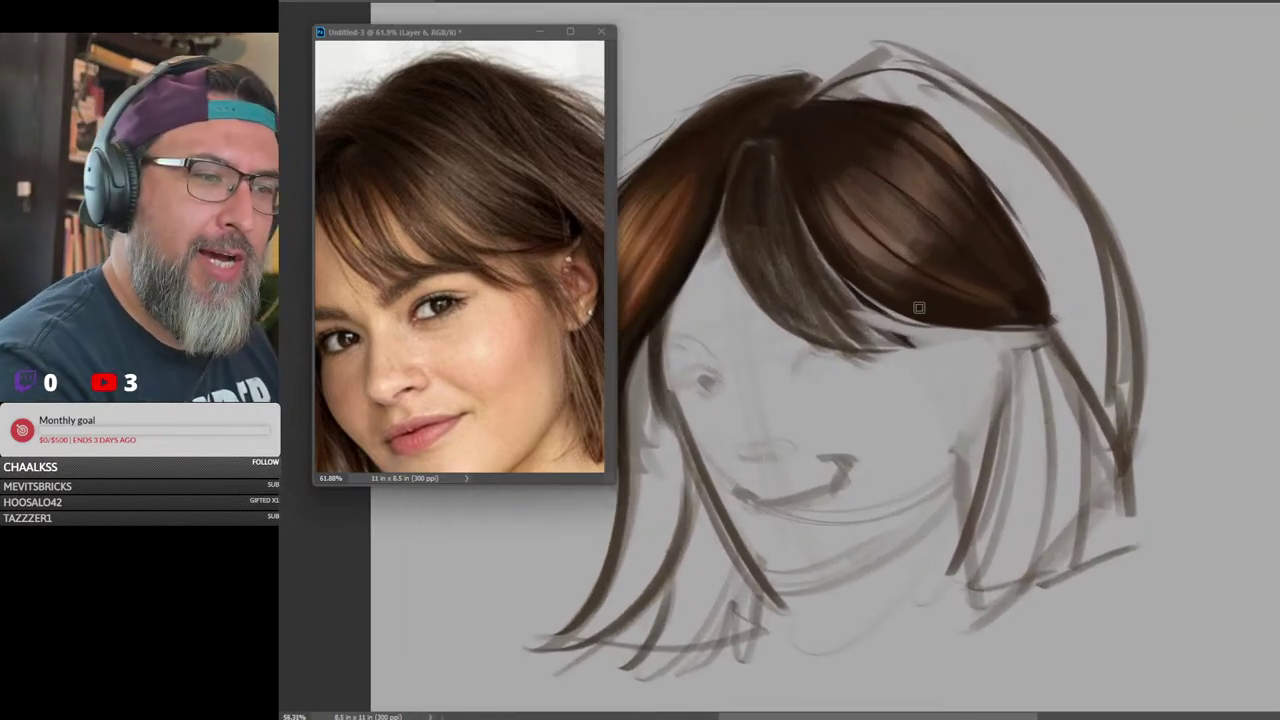
{"action": "right_click", "coordinate": [918, 308]}
{"action": "right_click", "coordinate": [920, 310]}
{"action": "left_click", "coordinate": [1200, 305]}
{"action": "left_click", "coordinate": [1200, 305]}
{"action": "left_click", "coordinate": [1270, 65]}
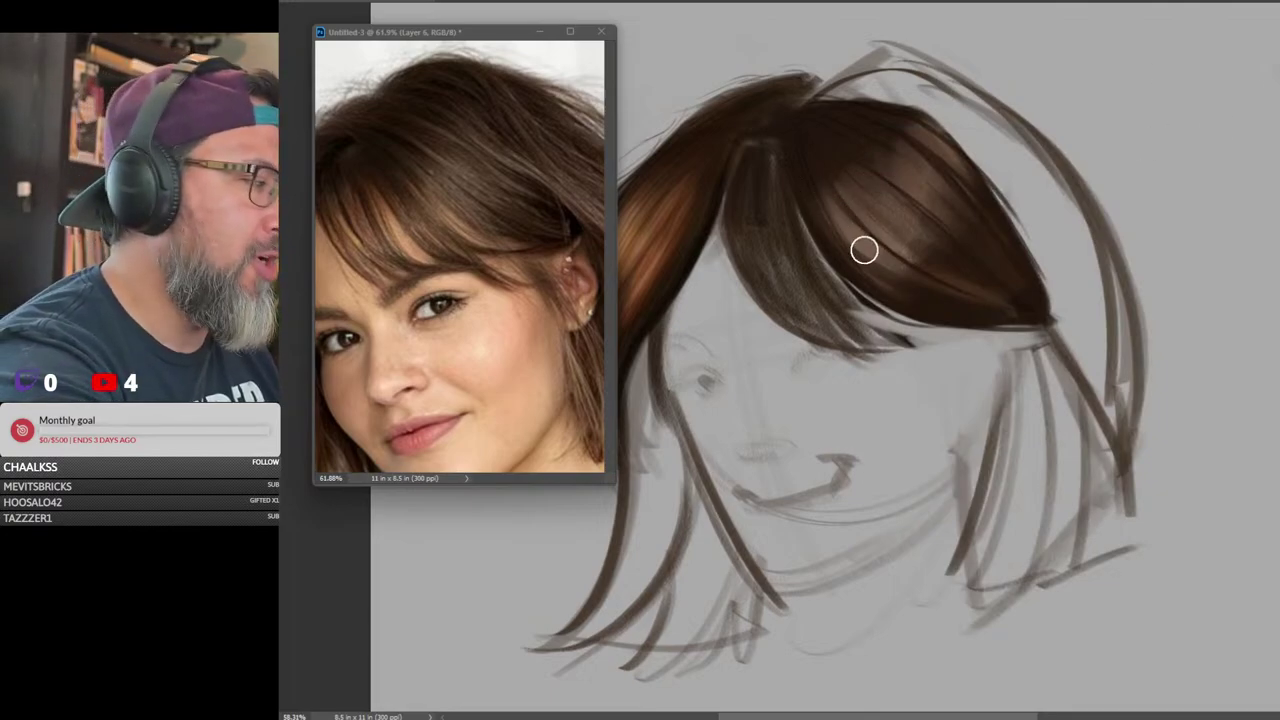
{"action": "left_click_drag", "start_coordinate": [822, 204], "coordinate": [883, 254]}
{"action": "key", "text": "bracketright"}
{"action": "key", "text": "bracketright"}
{"action": "key", "text": "bracketright"}
{"action": "mouse_move", "coordinate": [880, 200]}
{"action": "left_mouse_down"}
{"action": "mouse_move", "coordinate": [928, 246]}
{"action": "mouse_move", "coordinate": [973, 251]}
{"action": "left_mouse_up"}
Sample the orange-brown of the opposite hair section and glaze it over the bangs' highlight with a larger brush
{"action": "left_click", "coordinate": [657, 245], "text": "alt"}
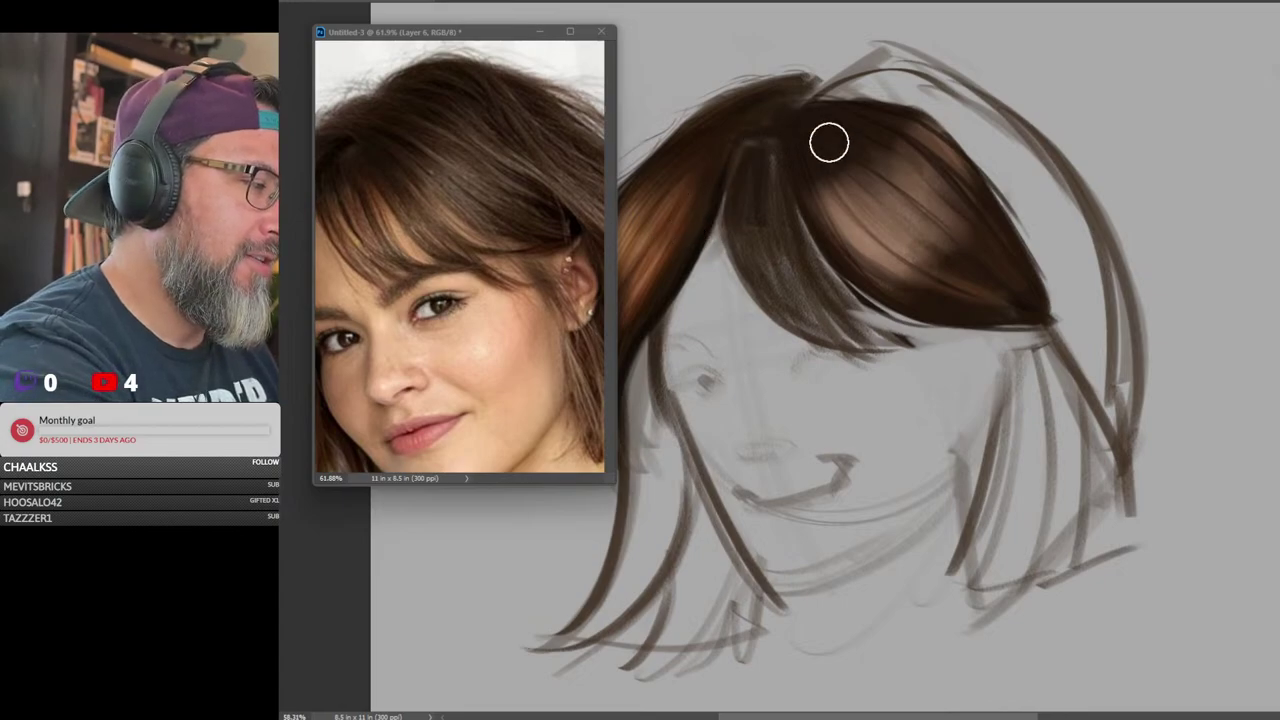
{"action": "key", "text": "bracketright"}
{"action": "key", "text": "bracketright"}
{"action": "left_click_drag", "start_coordinate": [897, 259], "coordinate": [887, 177]}
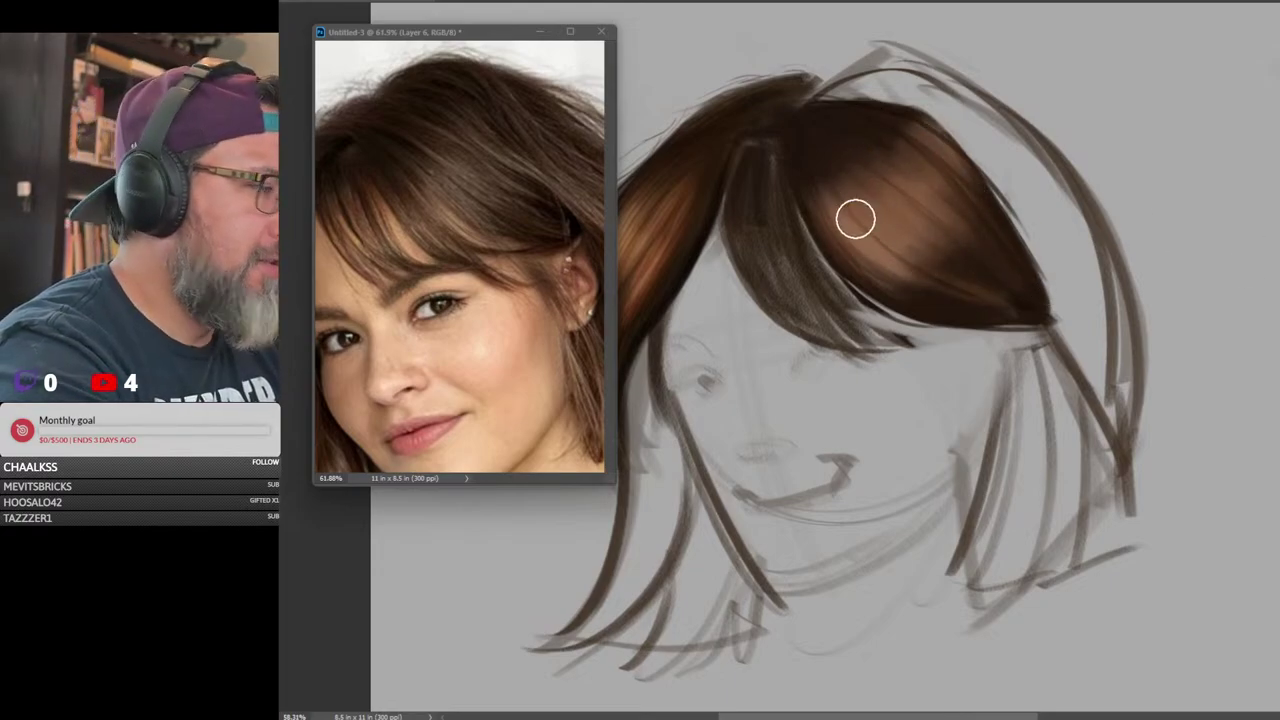
Darken the bangs' roots with sampled dark brown and draw thin dark strands across the warm highlight
{"action": "key", "text": "["}
{"action": "key", "text": "["}
{"action": "key", "text": "["}
{"action": "key", "text": "["}
{"action": "key", "text": "["}
{"action": "left_click", "coordinate": [871, 118], "text": "alt"}
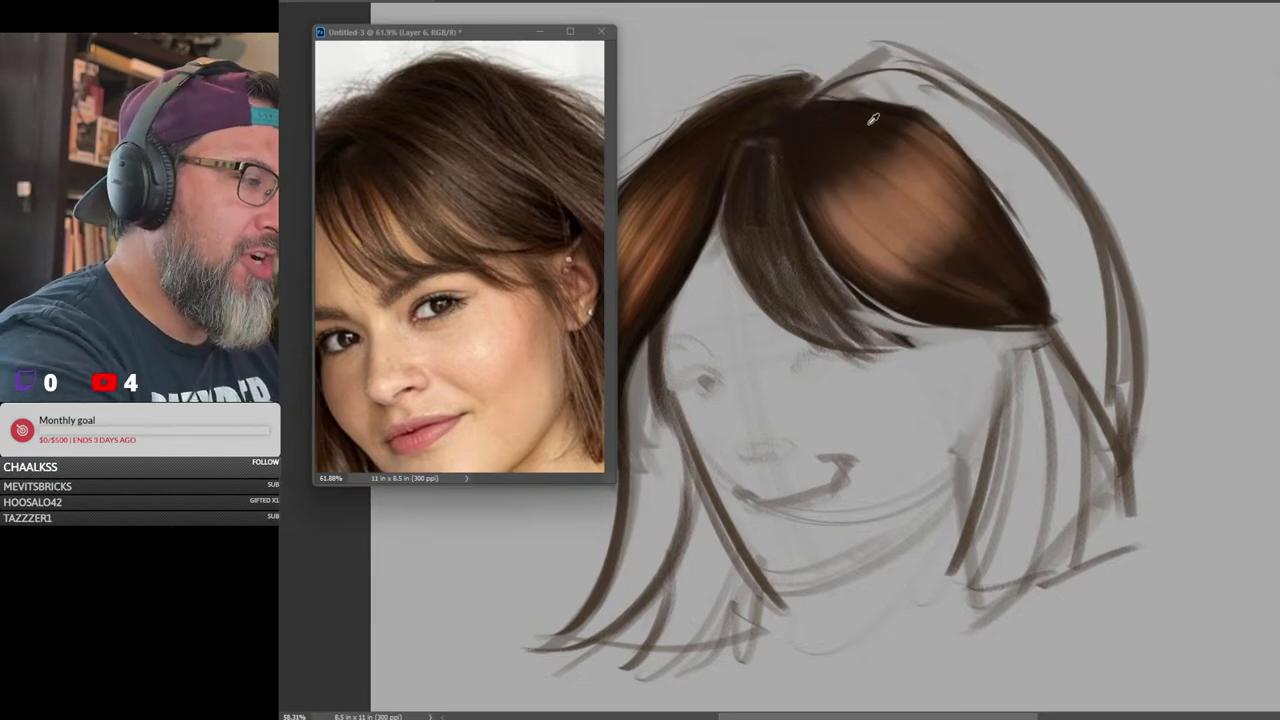
{"action": "left_click_drag", "start_coordinate": [880, 117], "coordinate": [934, 145]}
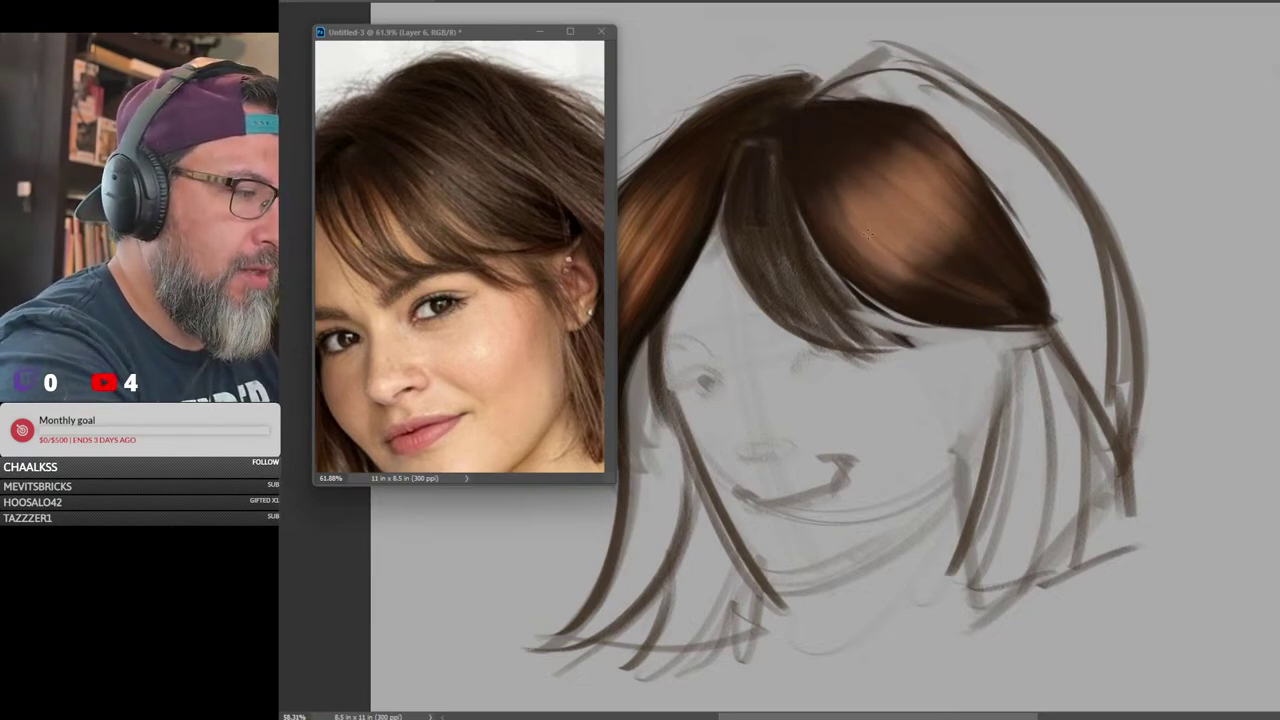
{"action": "left_click_drag", "start_coordinate": [830, 178], "coordinate": [983, 305]}
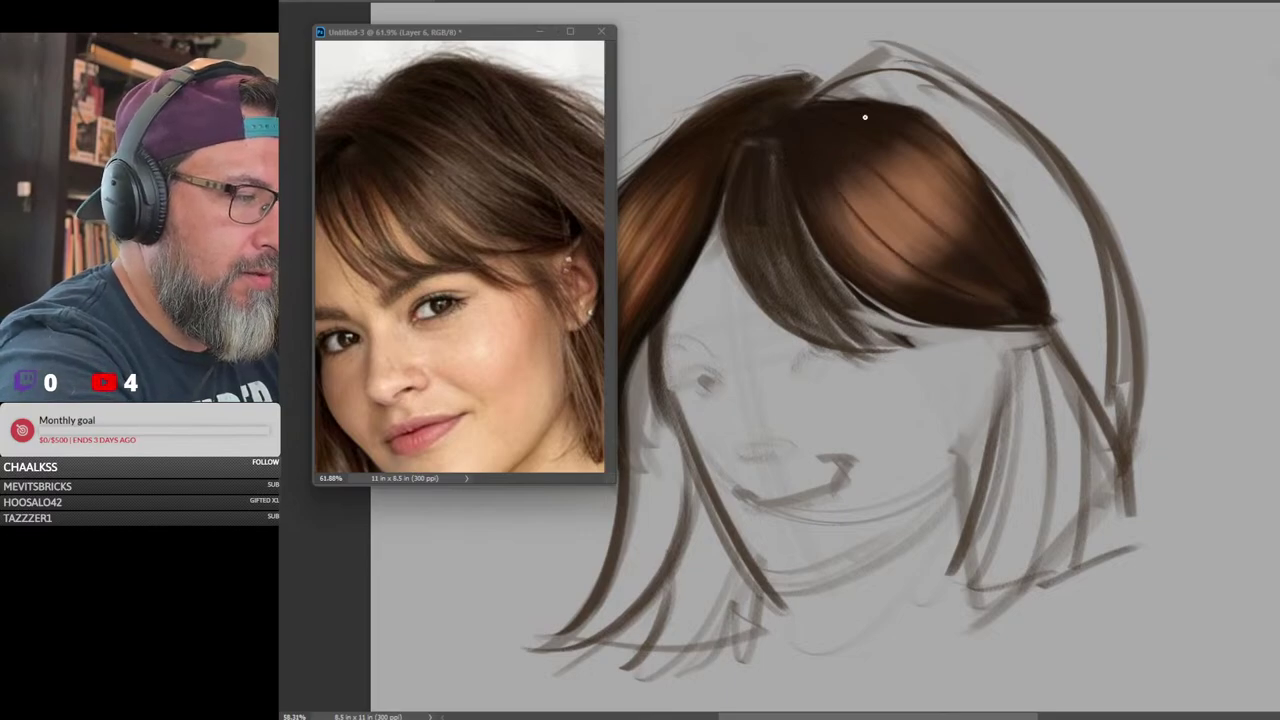
Switch to a multi-bristle hair brush, enlarge it, and glaze orange-brown strands across the bangs' highlight and shadow edges
{"action": "right_click", "coordinate": [1136, 319]}
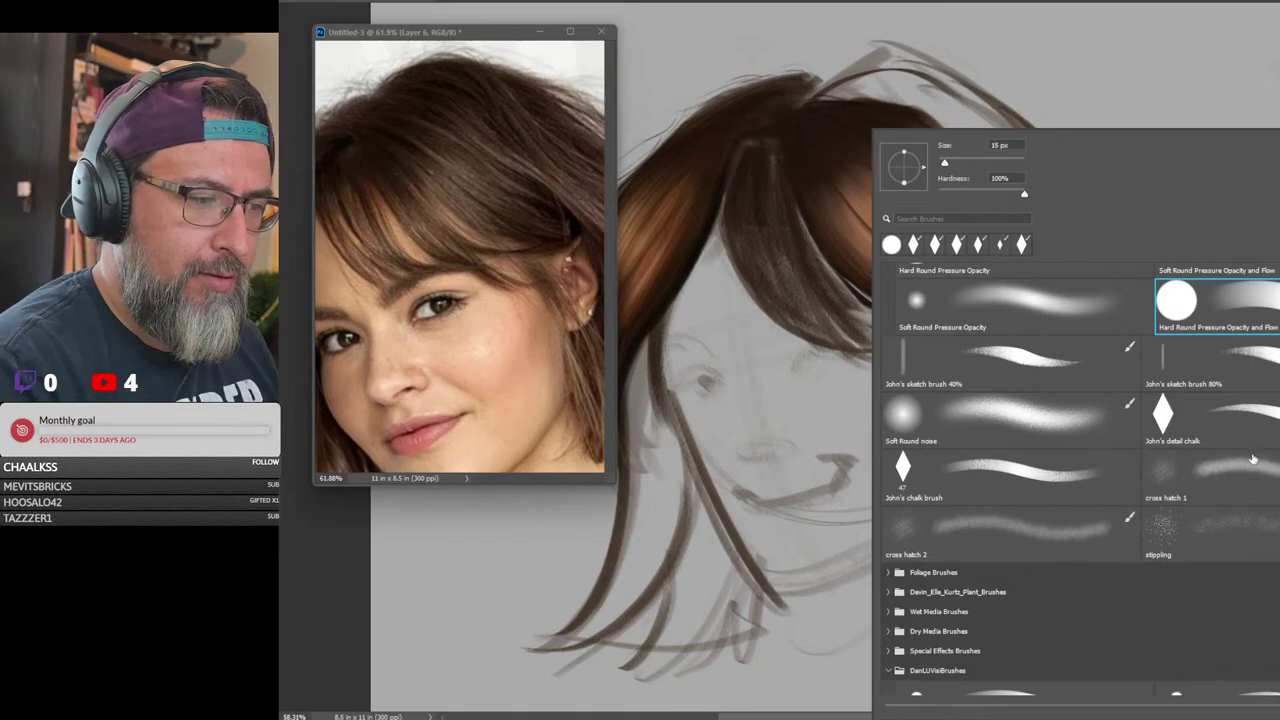
{"action": "scroll", "coordinate": [1080, 480], "scroll_direction": "down", "scroll_amount": 20}
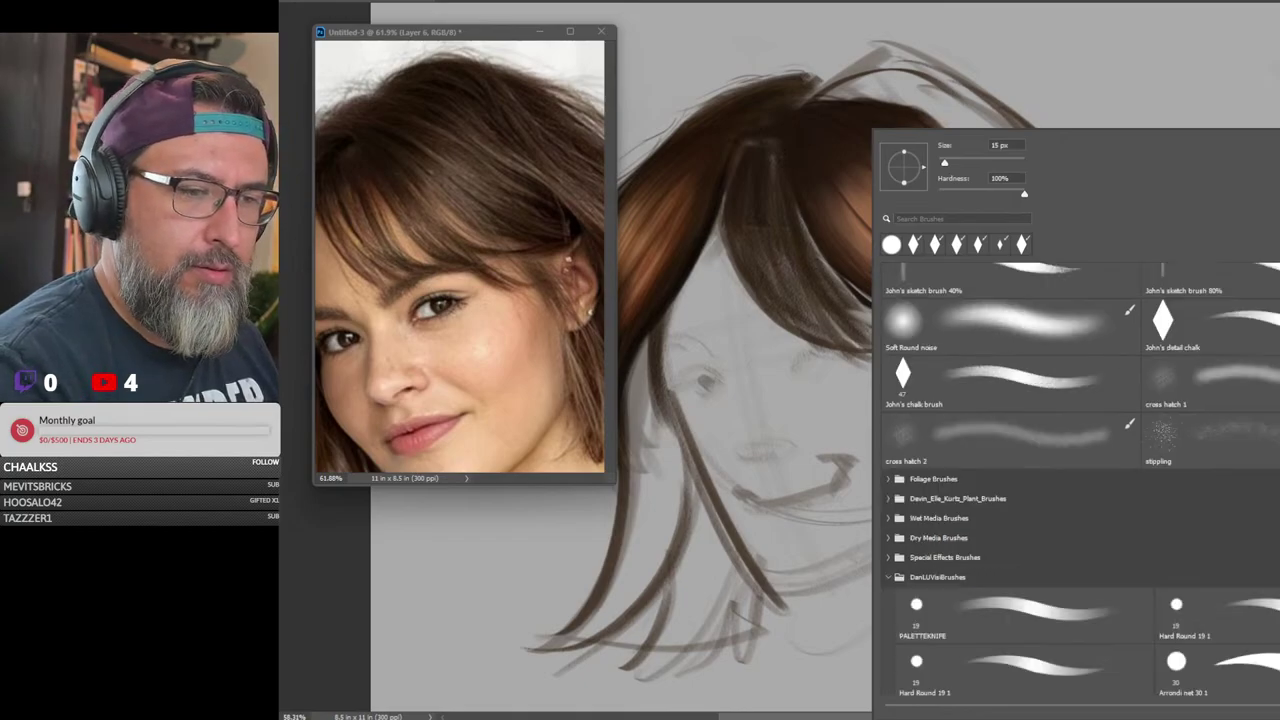
{"action": "left_click", "coordinate": [1211, 667]}
{"action": "left_click", "coordinate": [1268, 35]}
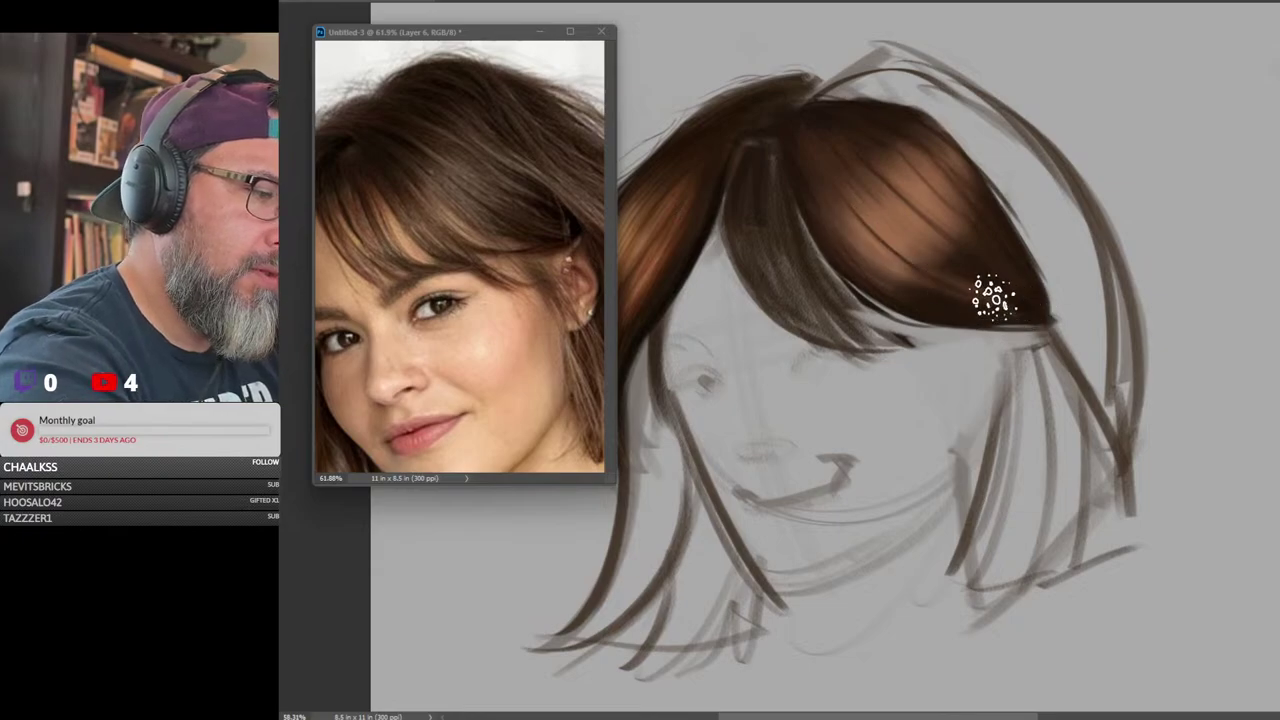
{"action": "key", "text": "bracketright"}
{"action": "key", "text": "bracketright"}
{"action": "key", "text": "bracketright"}
{"action": "key", "text": "bracketright"}
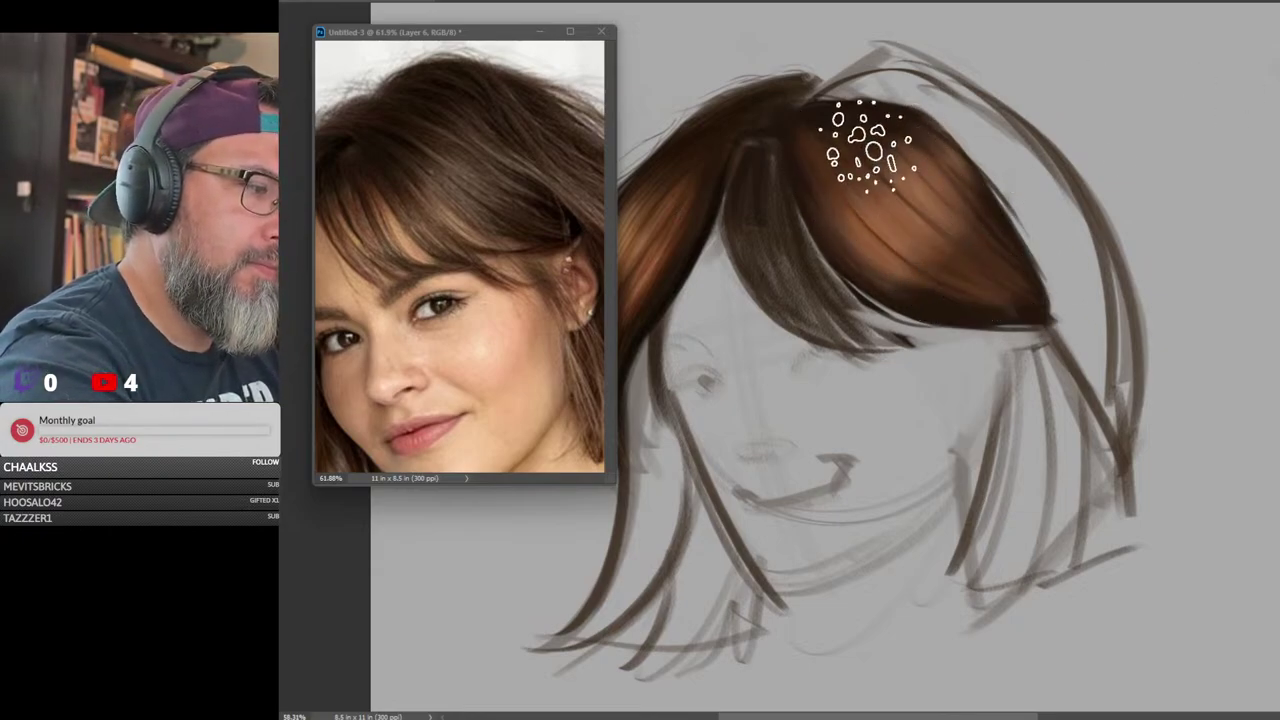
Reduce the hair brush and paint fine lighter strands through the middle of the bangs' highlight
{"action": "key", "text": "bracketleft"}
{"action": "key", "text": "bracketleft"}
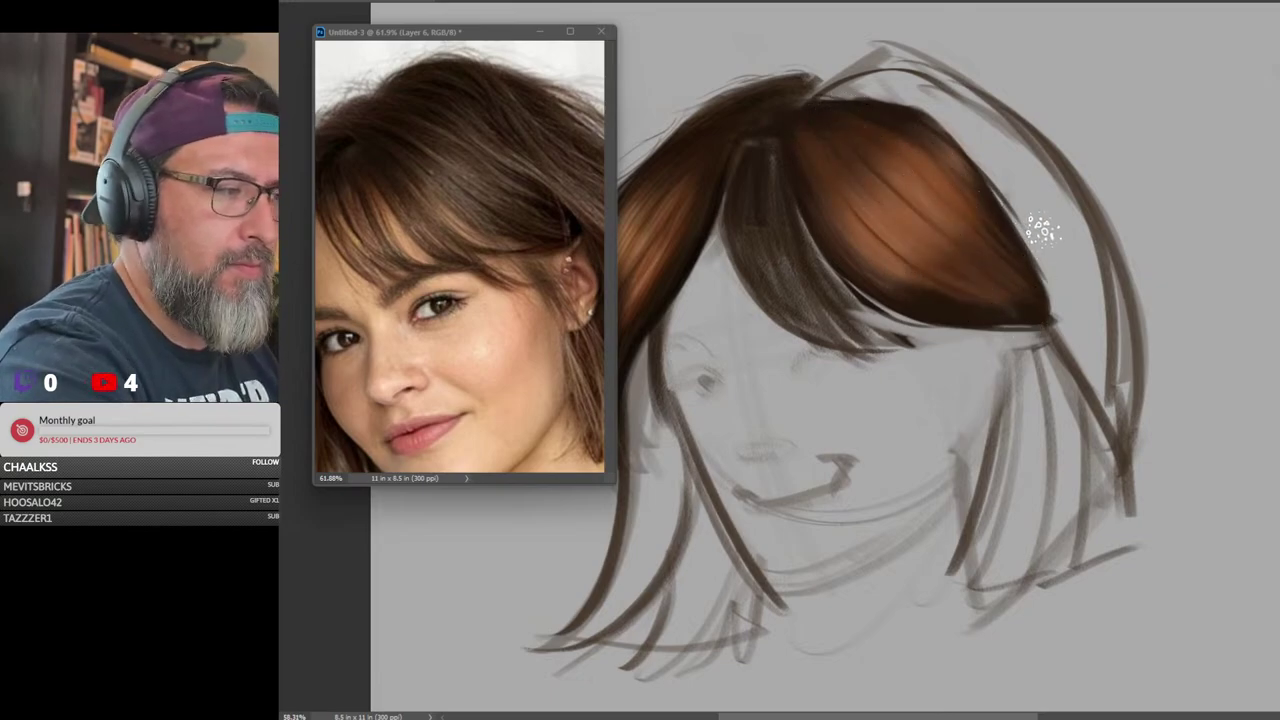
{"action": "mouse_move", "coordinate": [1116, 253]}
{"action": "left_mouse_down"}
{"action": "mouse_move", "coordinate": [1087, 254]}
{"action": "mouse_move", "coordinate": [1101, 255]}
{"action": "left_mouse_up"}
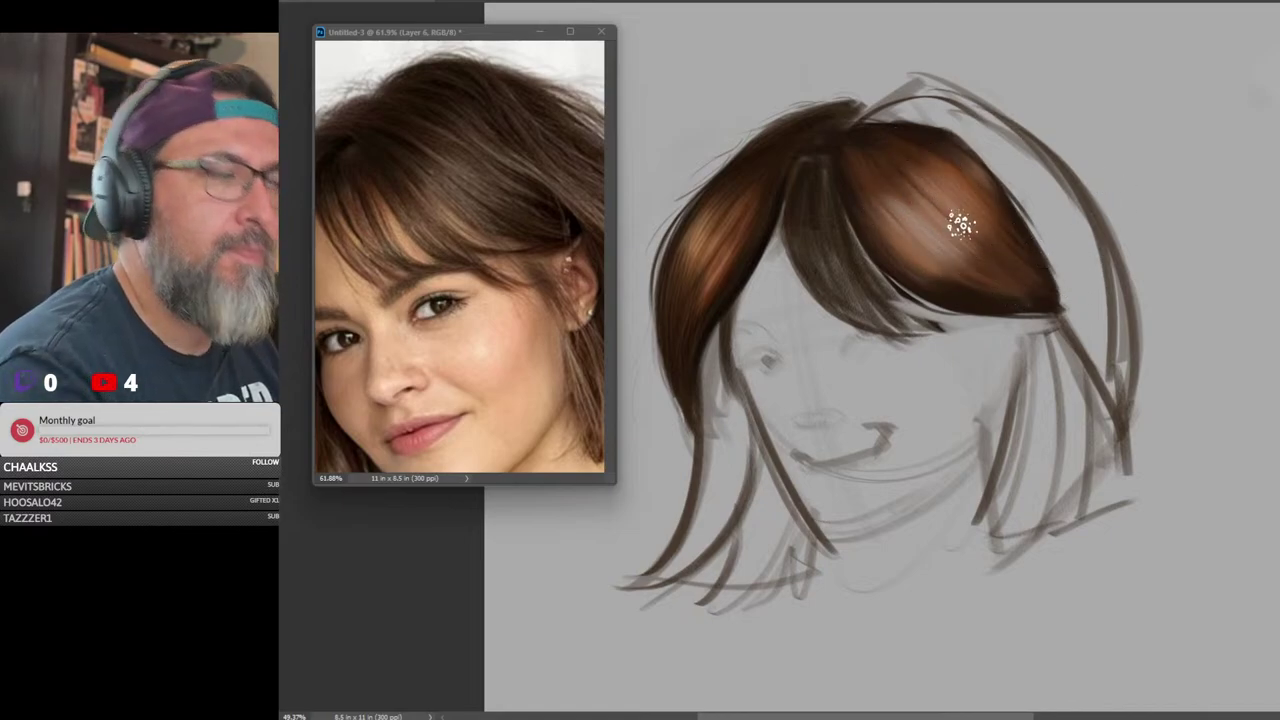
{"action": "scroll", "coordinate": [1040, 208], "scroll_direction": "down", "scroll_amount": 2}
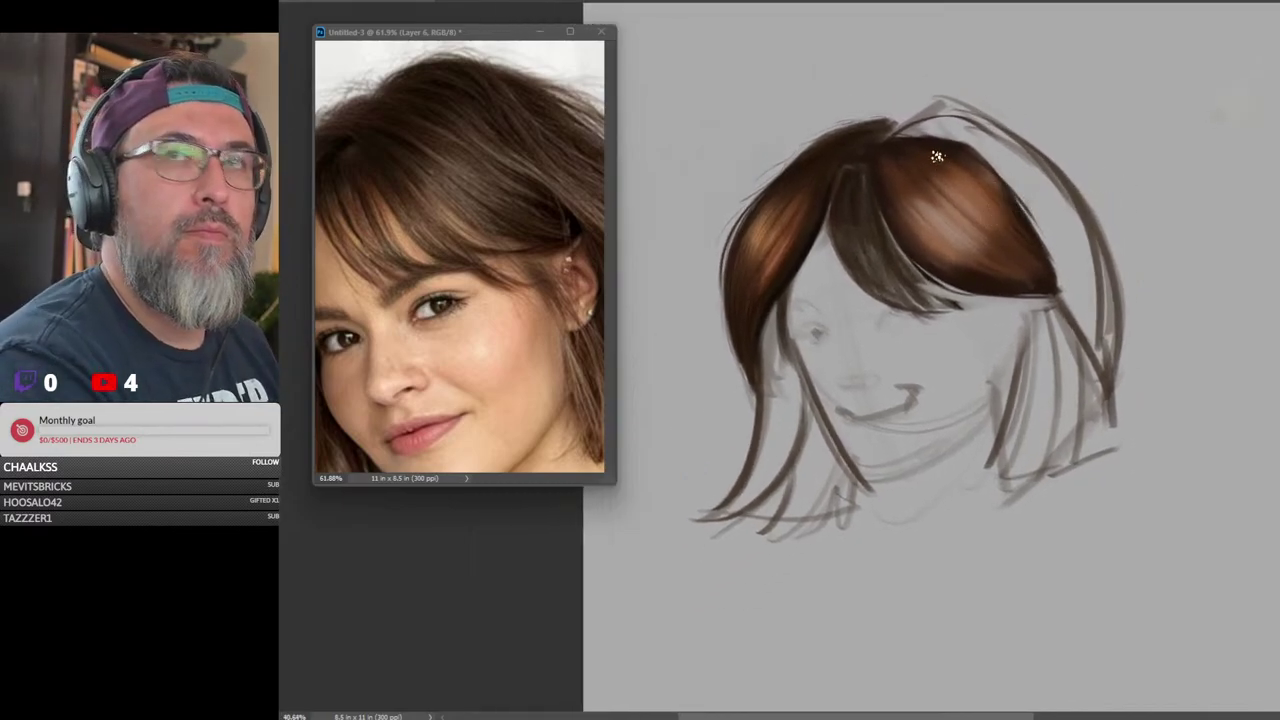
Sample dark brown from the roots and paint strands over the central fringe and a long lock down the side of the face
{"action": "left_click", "coordinate": [900, 132], "text": "alt"}
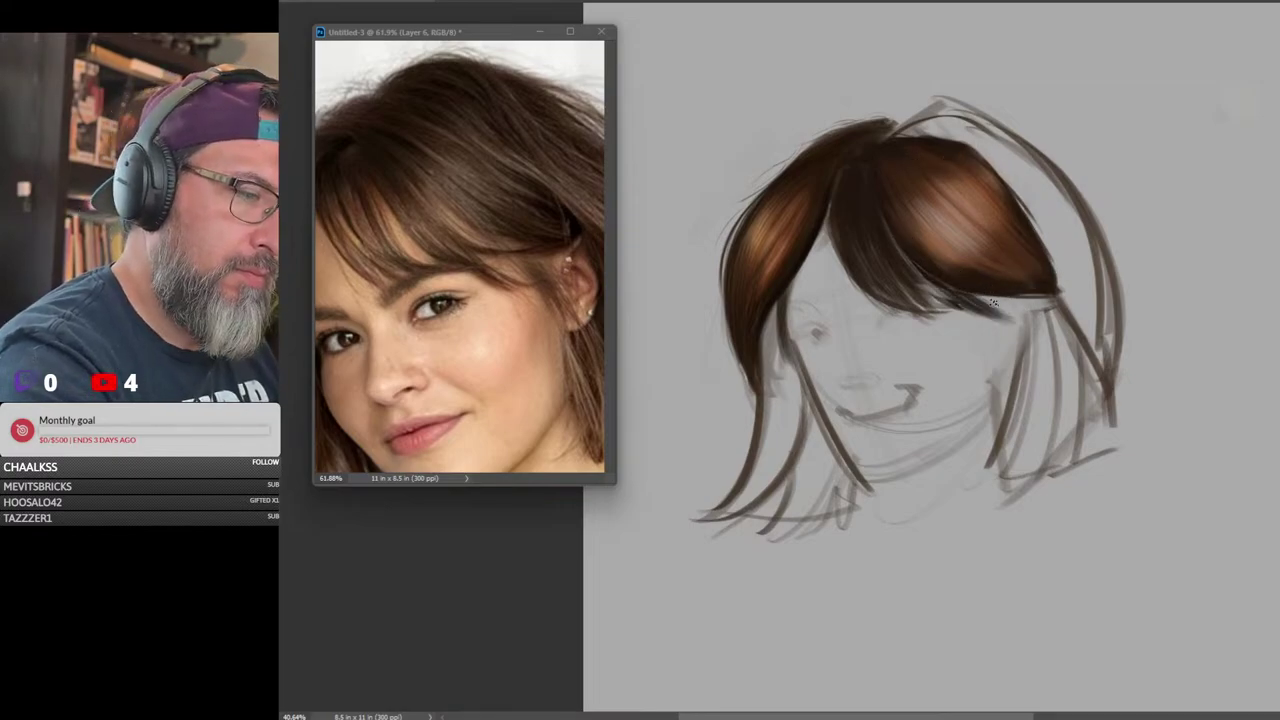
{"action": "mouse_move", "coordinate": [993, 302]}
{"action": "left_mouse_down"}
{"action": "mouse_move", "coordinate": [1025, 412]}
{"action": "mouse_move", "coordinate": [1014, 324]}
{"action": "mouse_move", "coordinate": [1015, 470]}
{"action": "left_mouse_up"}
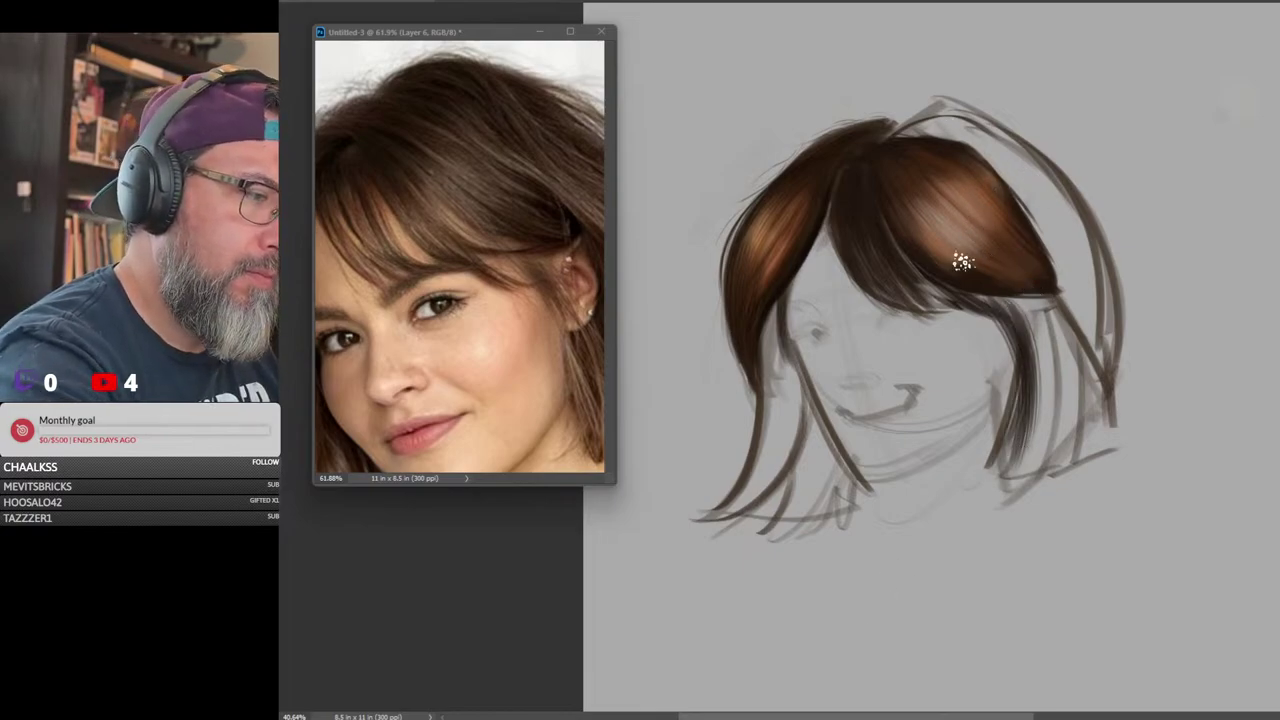
Glaze brown along the bangs to soften their highlight, and fill the crown section behind them with dark brown strands
{"action": "left_click_drag", "start_coordinate": [921, 208], "coordinate": [1036, 291]}
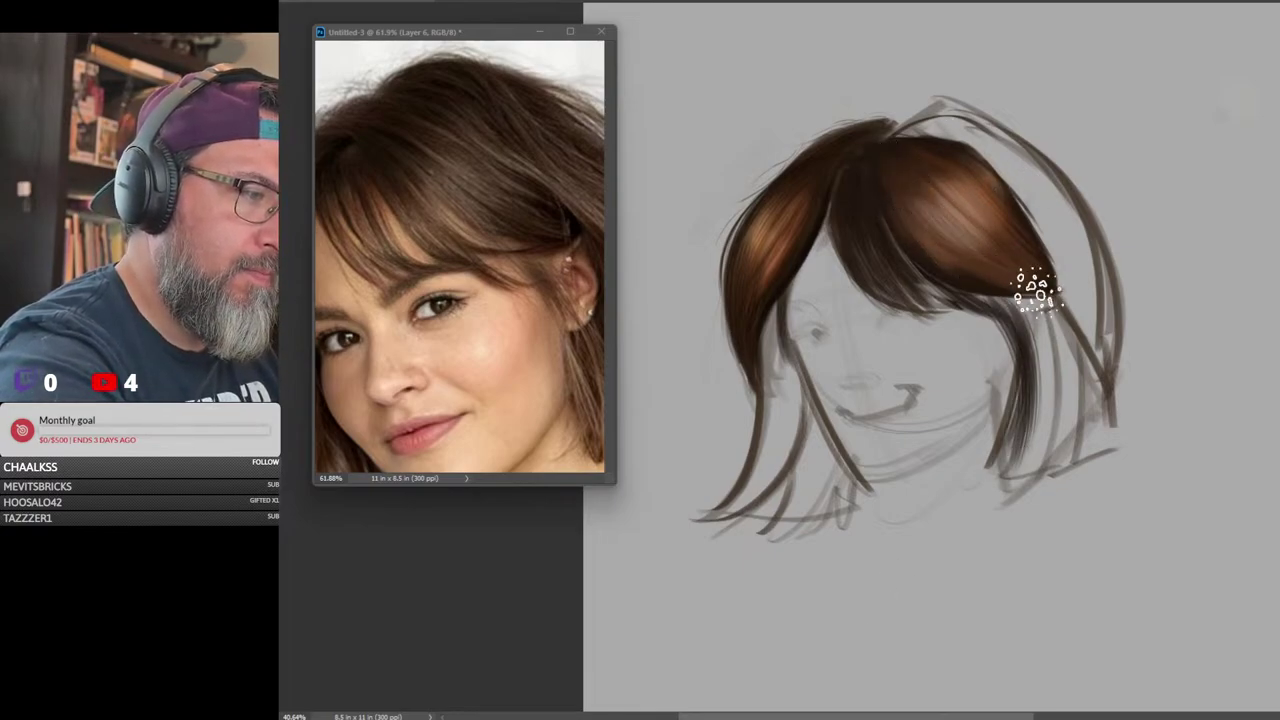
{"action": "left_click_drag", "start_coordinate": [897, 150], "coordinate": [1018, 280]}
{"action": "left_click_drag", "start_coordinate": [938, 170], "coordinate": [1028, 264]}
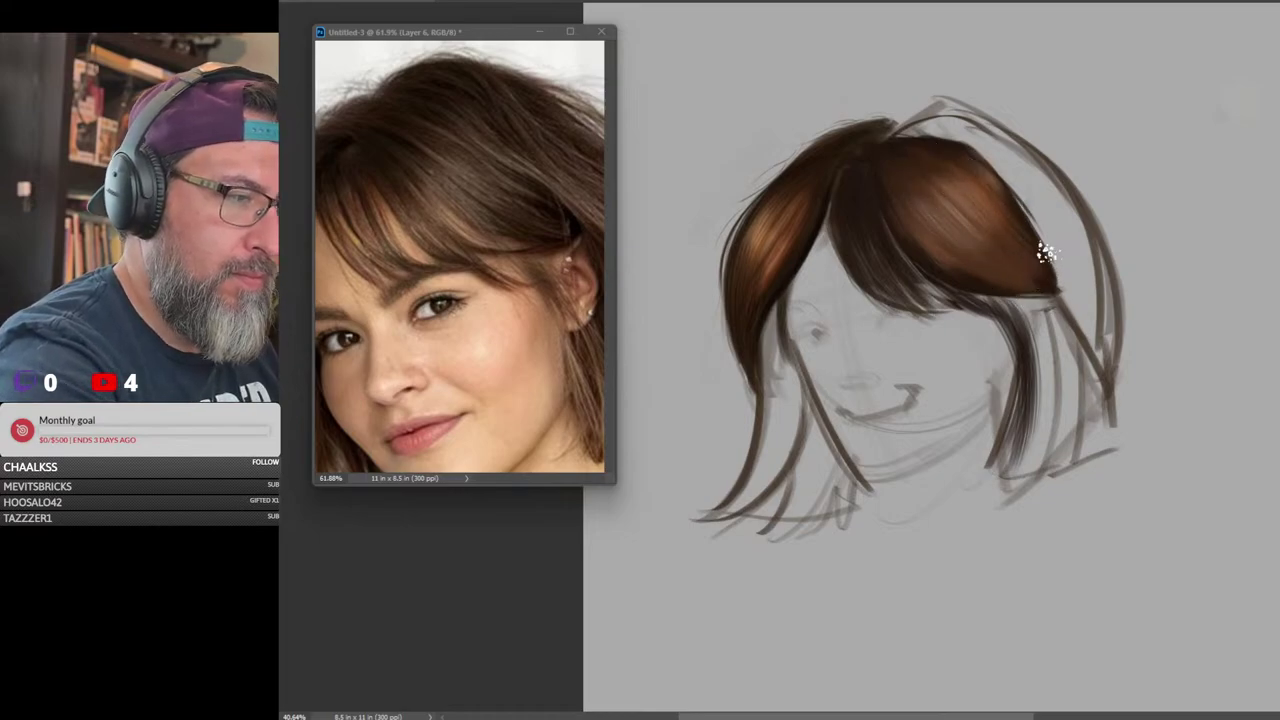
{"action": "mouse_move", "coordinate": [1182, 334]}
{"action": "left_mouse_down"}
{"action": "mouse_move", "coordinate": [1147, 341]}
{"action": "mouse_move", "coordinate": [1163, 340]}
{"action": "left_mouse_up"}
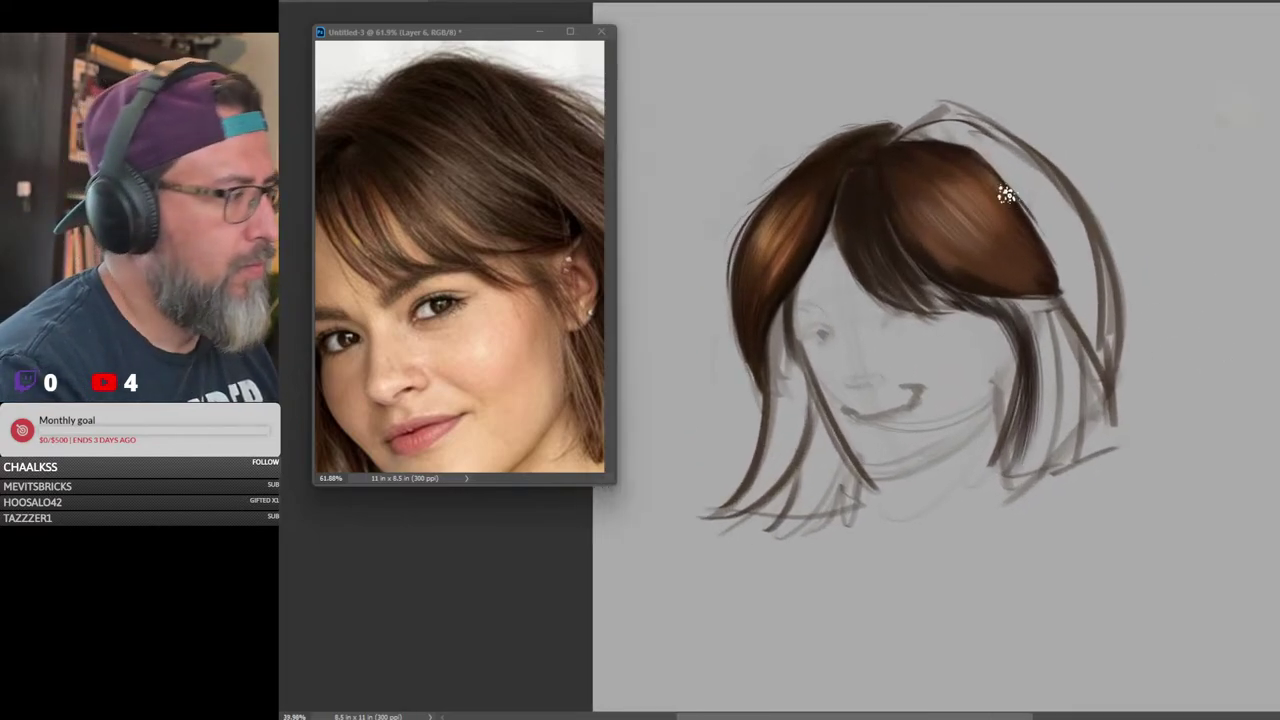
{"action": "mouse_move", "coordinate": [903, 143]}
{"action": "left_mouse_down"}
{"action": "mouse_move", "coordinate": [964, 137]}
{"action": "mouse_move", "coordinate": [904, 134]}
{"action": "mouse_move", "coordinate": [997, 156]}
{"action": "mouse_move", "coordinate": [916, 149]}
{"action": "mouse_move", "coordinate": [995, 151]}
{"action": "mouse_move", "coordinate": [935, 122]}
{"action": "mouse_move", "coordinate": [1032, 191]}
{"action": "mouse_move", "coordinate": [967, 144]}
{"action": "mouse_move", "coordinate": [983, 128]}
{"action": "mouse_move", "coordinate": [989, 170]}
{"action": "mouse_move", "coordinate": [937, 144]}
{"action": "mouse_move", "coordinate": [997, 178]}
{"action": "mouse_move", "coordinate": [957, 138]}
{"action": "mouse_move", "coordinate": [1023, 182]}
{"action": "mouse_move", "coordinate": [958, 127]}
{"action": "mouse_move", "coordinate": [928, 150]}
{"action": "mouse_move", "coordinate": [1016, 185]}
{"action": "mouse_move", "coordinate": [988, 145]}
{"action": "mouse_move", "coordinate": [1033, 180]}
{"action": "mouse_move", "coordinate": [1000, 160]}
{"action": "mouse_move", "coordinate": [988, 188]}
{"action": "mouse_move", "coordinate": [926, 170]}
{"action": "mouse_move", "coordinate": [986, 193]}
{"action": "mouse_move", "coordinate": [920, 149]}
{"action": "left_mouse_up"}
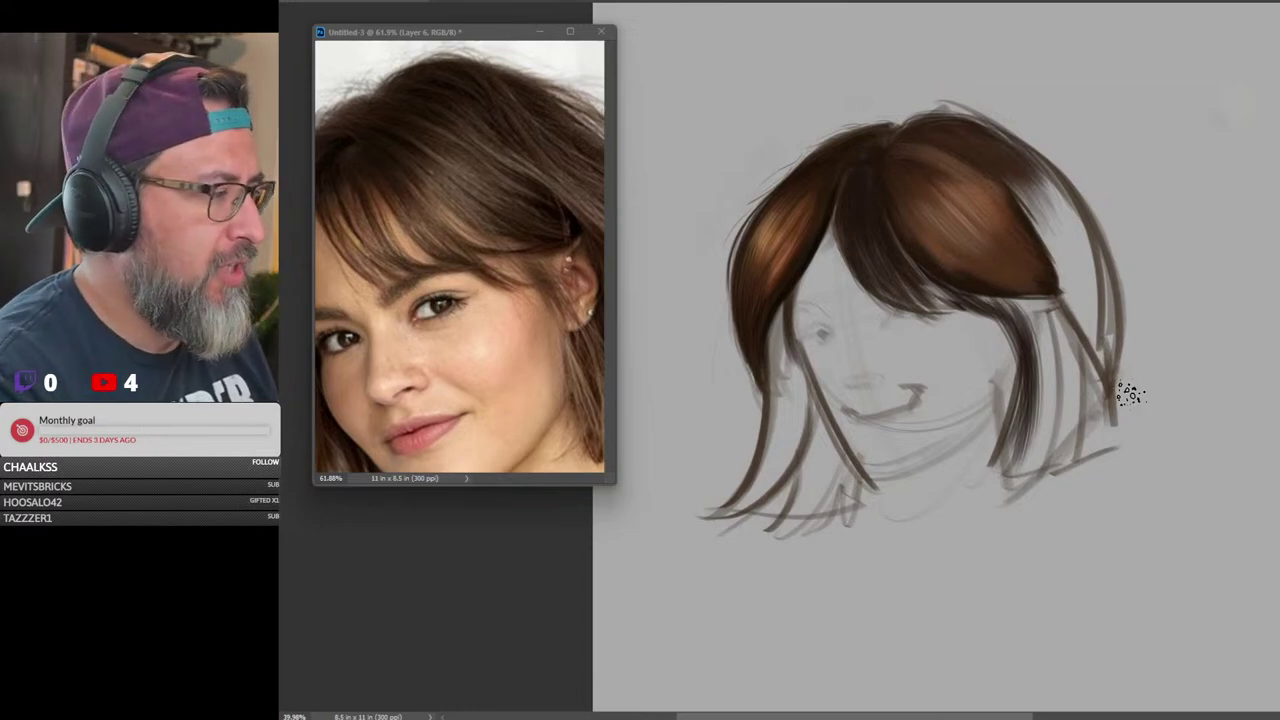
Paint warmer brown strands down the central fringe and blend dark strands from the parting into it
{"action": "mouse_move", "coordinate": [856, 187]}
{"action": "left_mouse_down"}
{"action": "mouse_move", "coordinate": [860, 262]}
{"action": "mouse_move", "coordinate": [853, 185]}
{"action": "mouse_move", "coordinate": [895, 280]}
{"action": "left_mouse_up"}
{"action": "left_click_drag", "start_coordinate": [873, 219], "coordinate": [888, 262]}
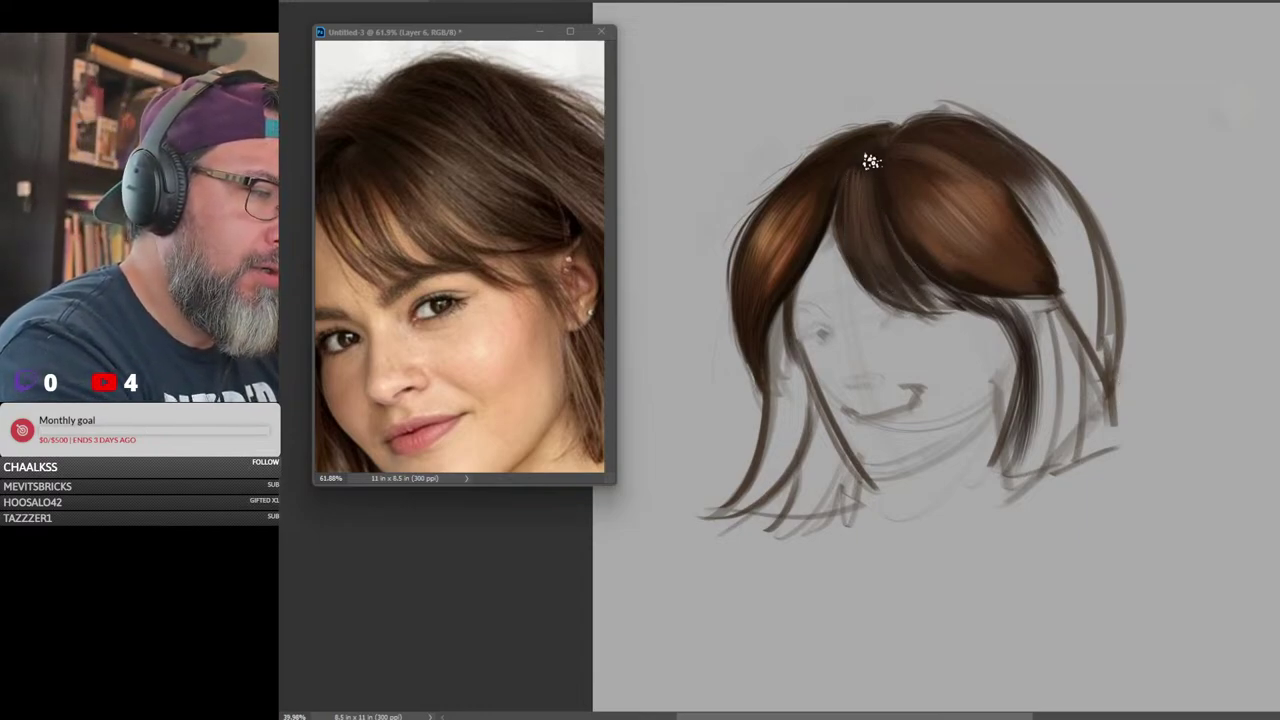
{"action": "left_click_drag", "start_coordinate": [872, 162], "coordinate": [893, 247]}
{"action": "left_click_drag", "start_coordinate": [866, 156], "coordinate": [853, 245]}
{"action": "left_click_drag", "start_coordinate": [861, 168], "coordinate": [859, 263]}
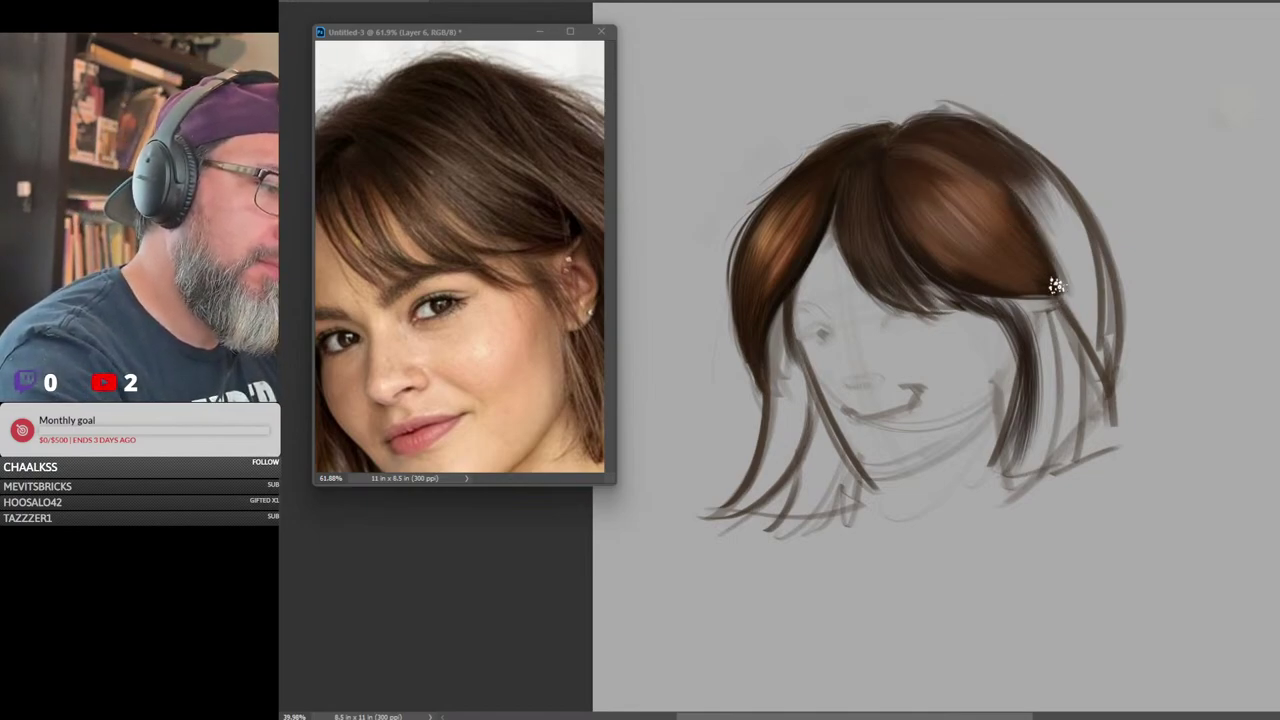
Paint long brown strands from the crown down the outer back section of the hair behind the bangs
{"action": "left_click_drag", "start_coordinate": [1010, 162], "coordinate": [1095, 316]}
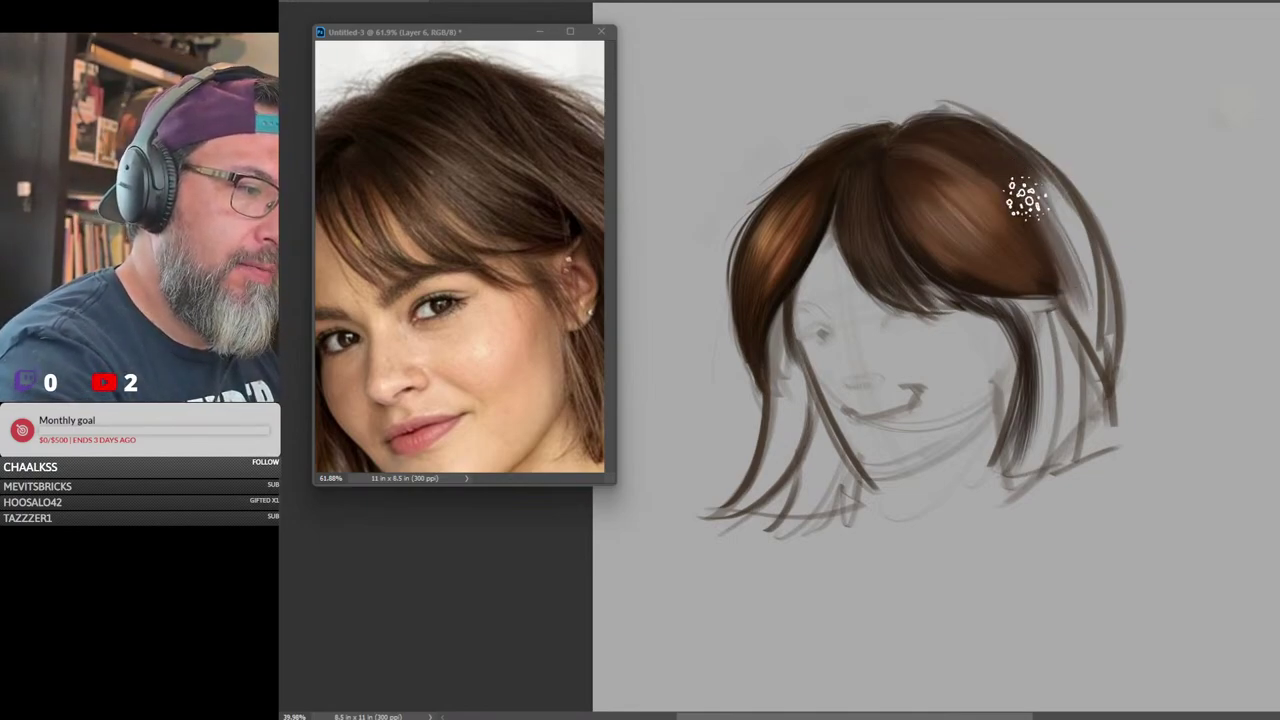
{"action": "left_click_drag", "start_coordinate": [1023, 194], "coordinate": [1100, 322]}
{"action": "left_click_drag", "start_coordinate": [1031, 166], "coordinate": [1103, 349]}
{"action": "scroll", "coordinate": [1088, 240], "scroll_direction": "up", "scroll_amount": 2}
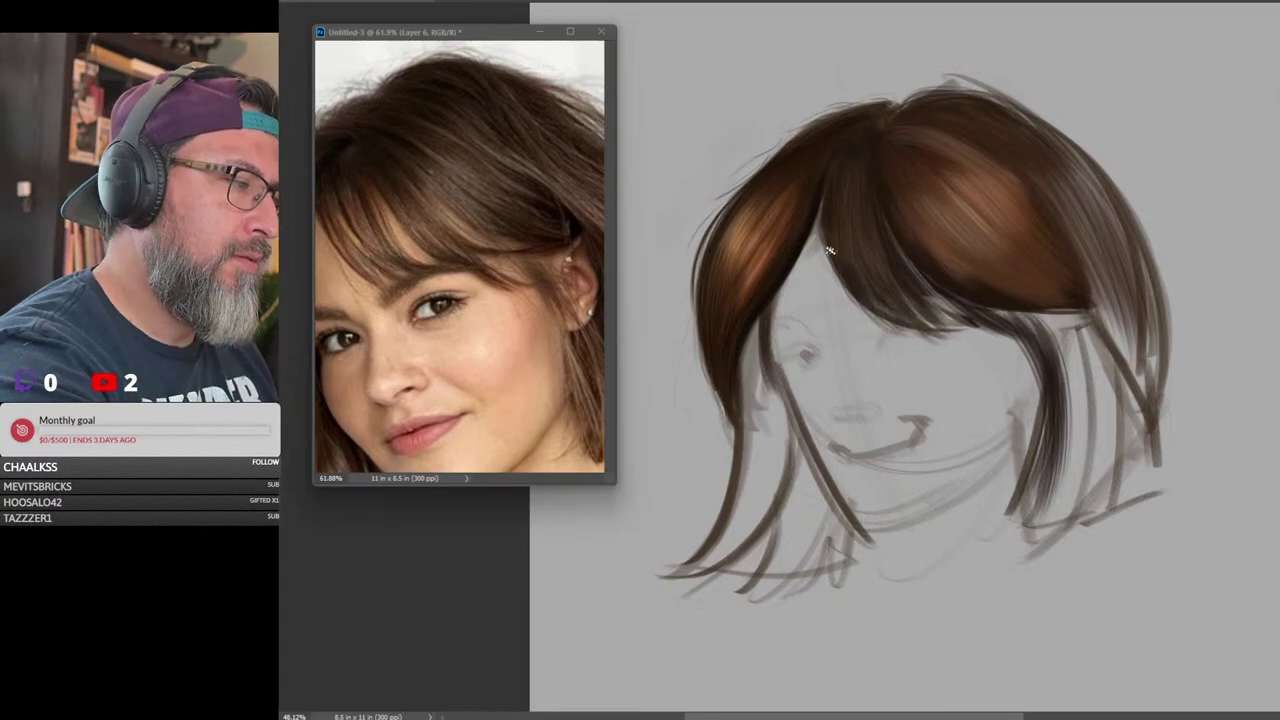
Add dark strands along the central fringe's inner edge and tips and where it meets the side bangs
{"action": "left_click_drag", "start_coordinate": [831, 252], "coordinate": [892, 326]}
{"action": "left_click_drag", "start_coordinate": [880, 184], "coordinate": [966, 334]}
{"action": "left_click_drag", "start_coordinate": [898, 240], "coordinate": [978, 328]}
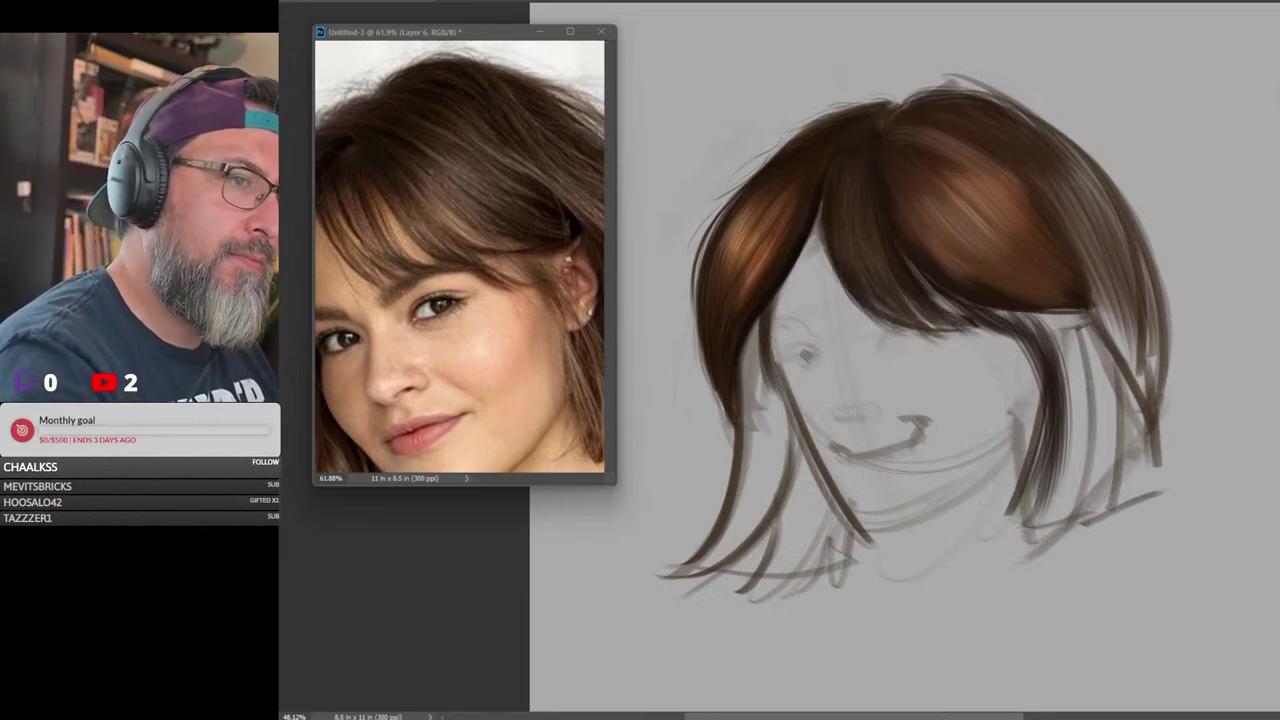
Try to paint pale highlight strands across the bangs with the hair brush, and undo them
{"action": "left_click_drag", "start_coordinate": [907, 188], "coordinate": [990, 263]}
{"action": "left_click_drag", "start_coordinate": [940, 206], "coordinate": [988, 248]}
{"action": "key", "text": "ctrl+z"}
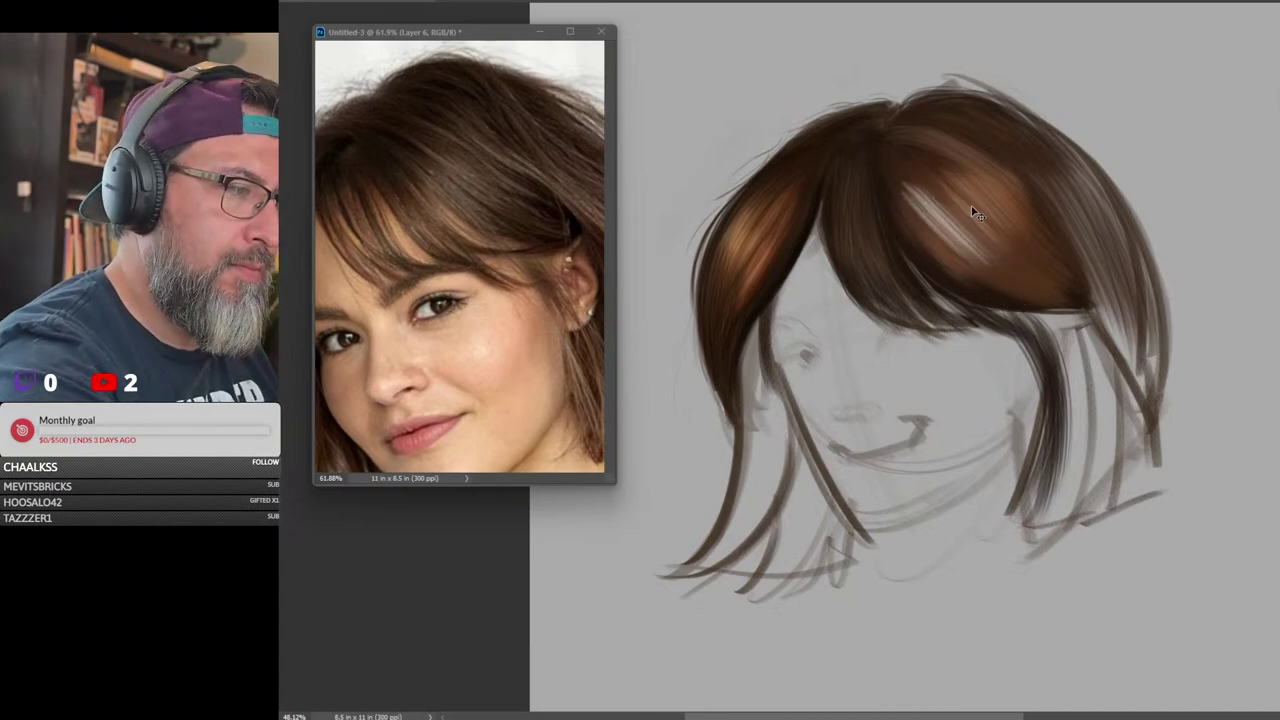
Switch to the John's detail chalk brush and draw fine light strands across the bangs' highlight, undoing the unwanted strokes
{"action": "right_click", "coordinate": [953, 173]}
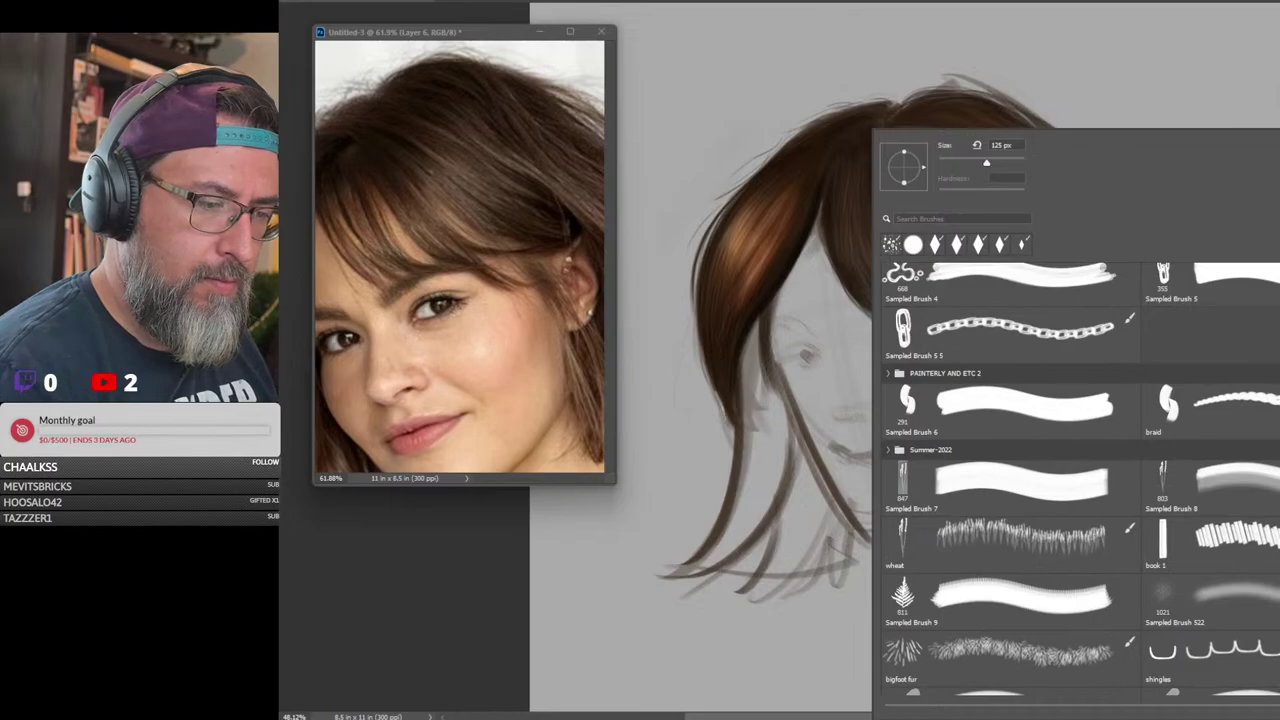
{"action": "scroll", "coordinate": [1075, 480], "scroll_direction": "up", "scroll_amount": 10}
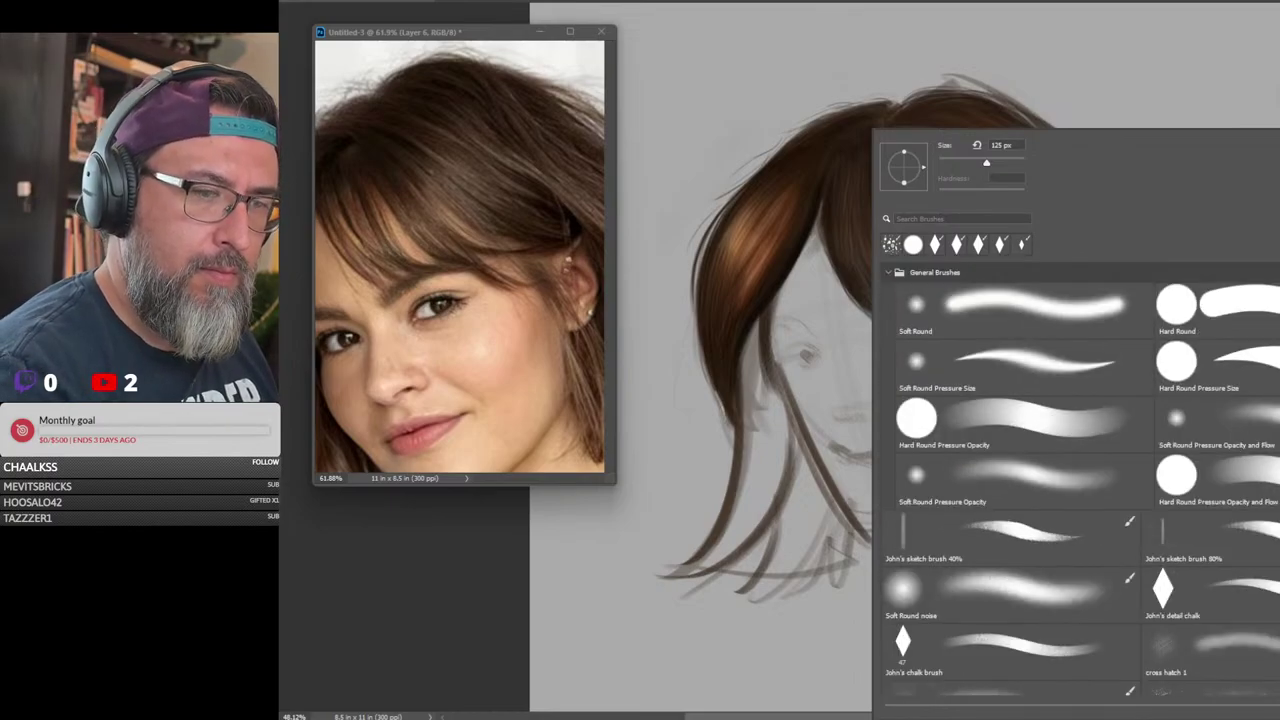
{"action": "left_click", "coordinate": [1212, 538]}
{"action": "left_click", "coordinate": [1255, 600]}
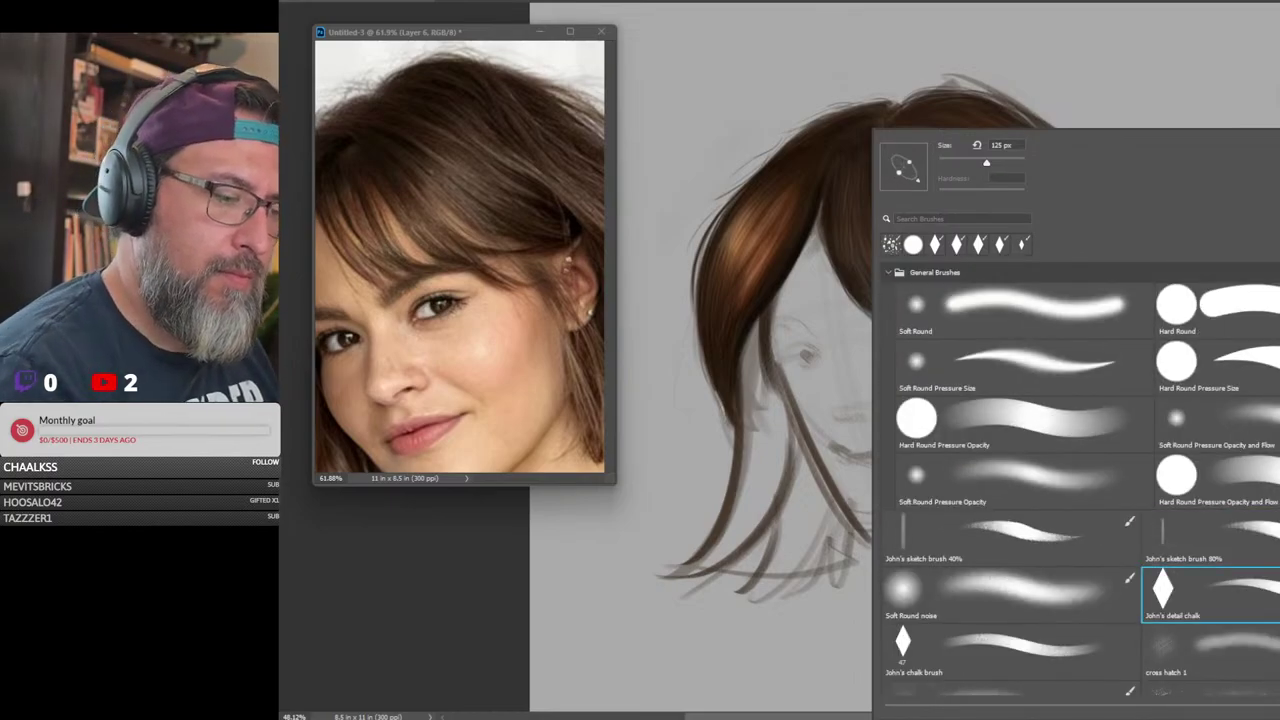
{"action": "left_click", "coordinate": [1245, 78]}
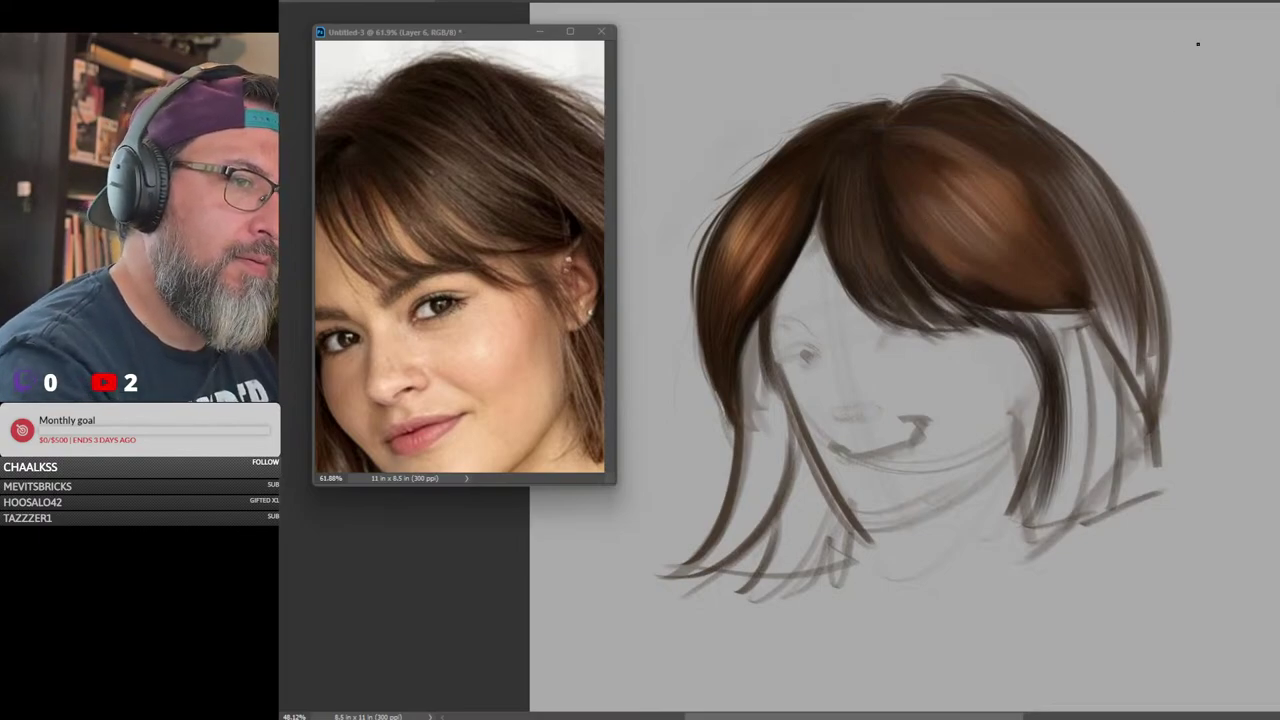
{"action": "mouse_move", "coordinate": [919, 205]}
{"action": "left_mouse_down"}
{"action": "mouse_move", "coordinate": [988, 261]}
{"action": "mouse_move", "coordinate": [936, 207]}
{"action": "mouse_move", "coordinate": [985, 257]}
{"action": "mouse_move", "coordinate": [953, 223]}
{"action": "mouse_move", "coordinate": [995, 249]}
{"action": "mouse_move", "coordinate": [931, 220]}
{"action": "mouse_move", "coordinate": [901, 187]}
{"action": "mouse_move", "coordinate": [963, 240]}
{"action": "left_mouse_up"}
{"action": "key", "text": "ctrl+z"}
{"action": "key", "text": "ctrl+z"}
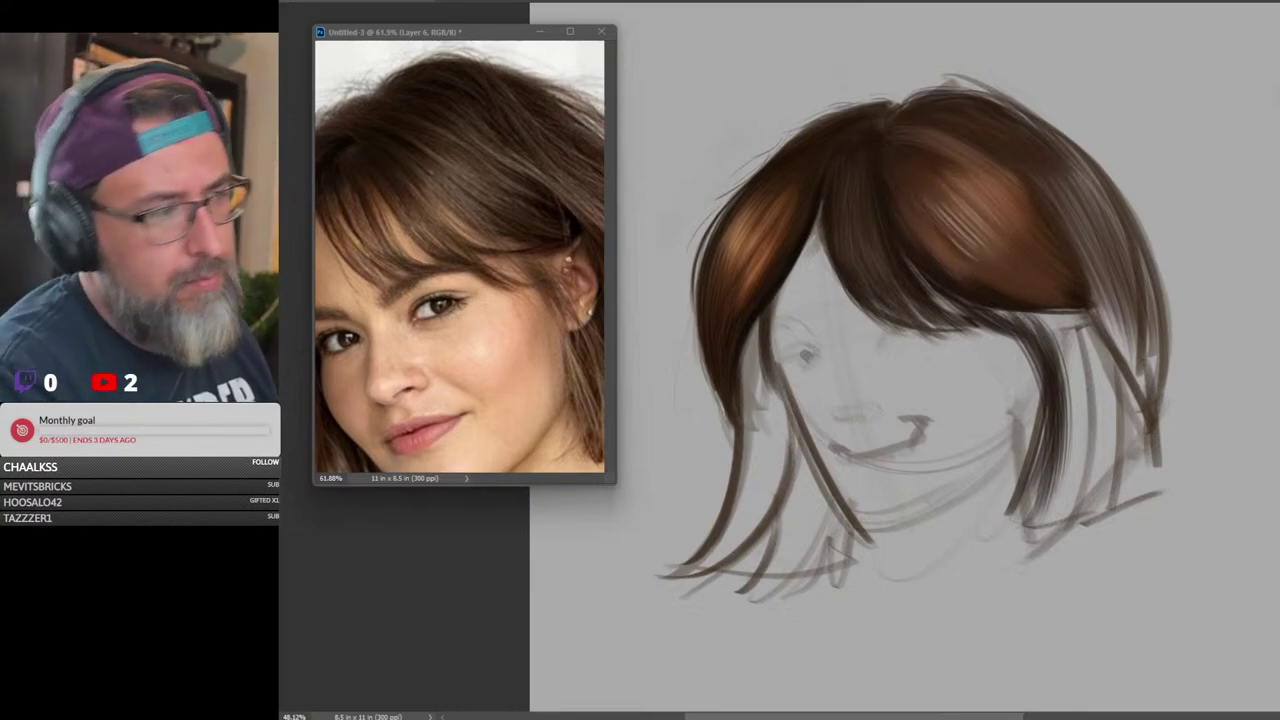
Draw thin dark strands along the bangs' lower edge, at the parting, and between the central fringe and side bangs
{"action": "left_click_drag", "start_coordinate": [1013, 300], "coordinate": [1074, 306]}
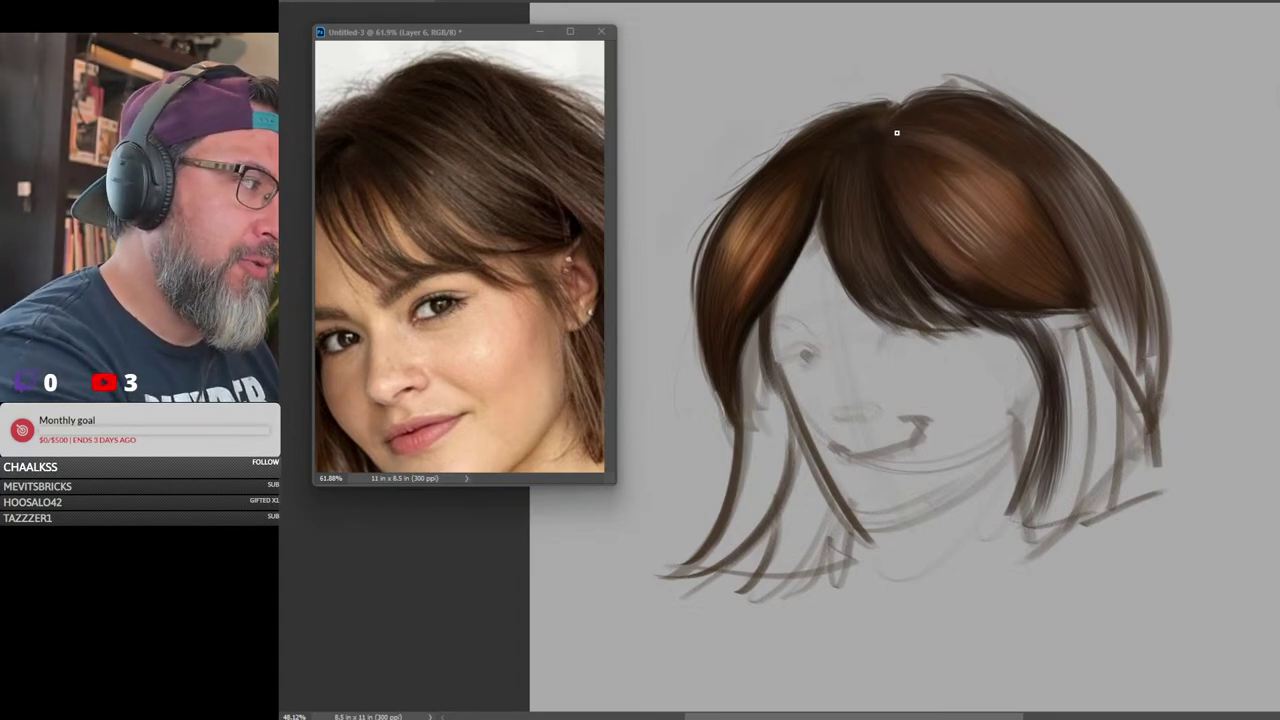
{"action": "left_click_drag", "start_coordinate": [871, 135], "coordinate": [966, 149]}
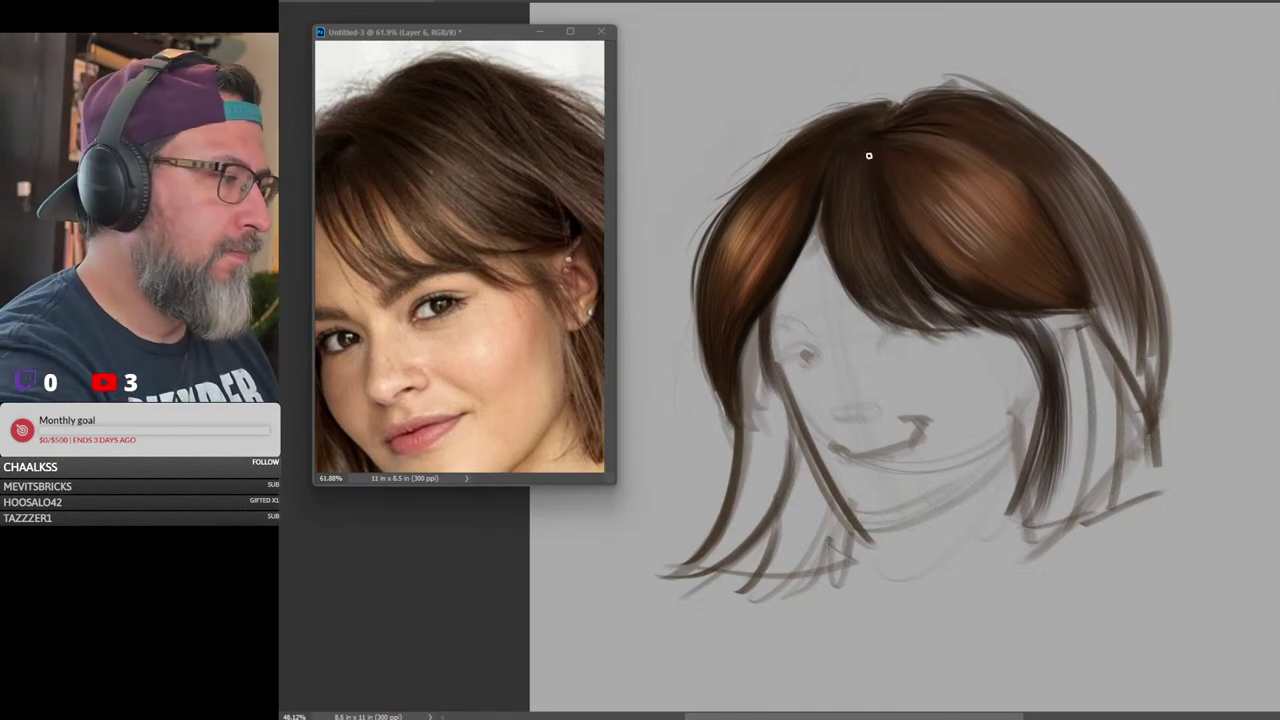
{"action": "mouse_move", "coordinate": [870, 158]}
{"action": "left_mouse_down"}
{"action": "mouse_move", "coordinate": [946, 315]}
{"action": "mouse_move", "coordinate": [984, 332]}
{"action": "left_mouse_up"}
{"action": "mouse_move", "coordinate": [1240, 362]}
{"action": "left_mouse_down"}
{"action": "mouse_move", "coordinate": [1168, 374]}
{"action": "mouse_move", "coordinate": [1207, 361]}
{"action": "left_mouse_up"}
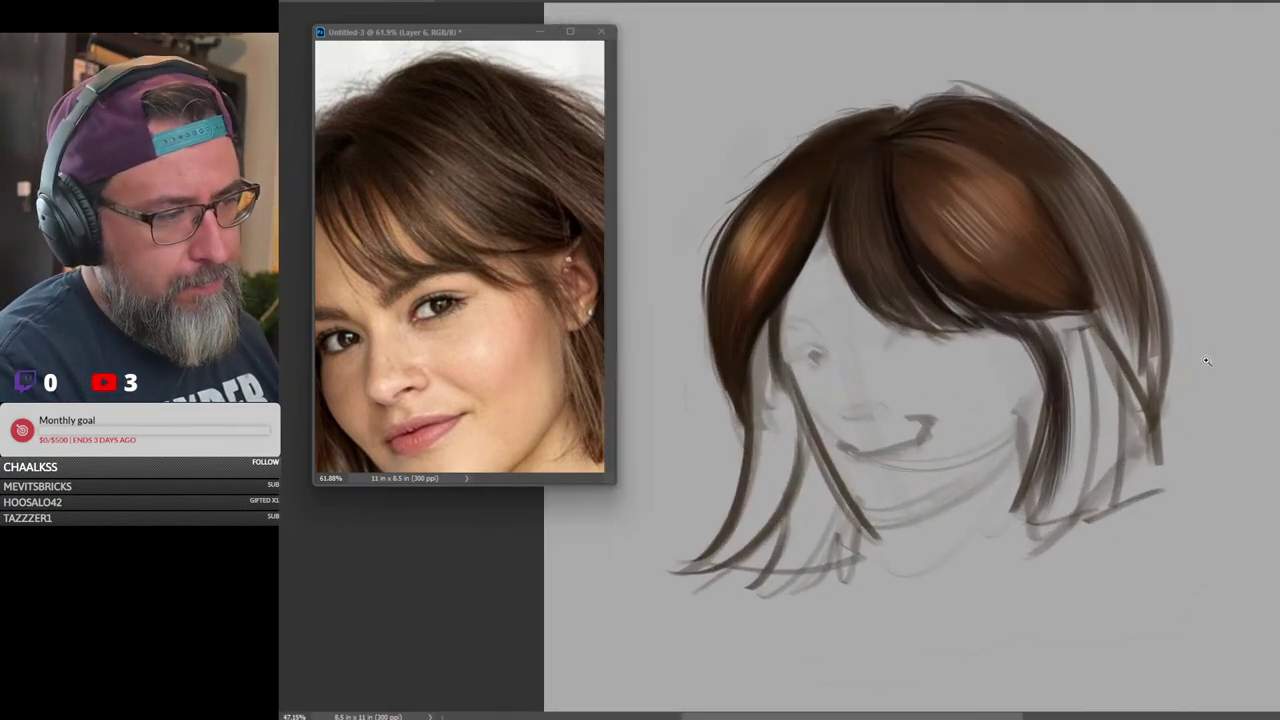
Draw thin dark strands from the parting over the bangs' upper edge and down behind them, redoing the first stroke
{"action": "left_click_drag", "start_coordinate": [892, 138], "coordinate": [1077, 237]}
{"action": "key", "text": "ctrl+z"}
{"action": "left_click_drag", "start_coordinate": [905, 137], "coordinate": [1081, 246]}
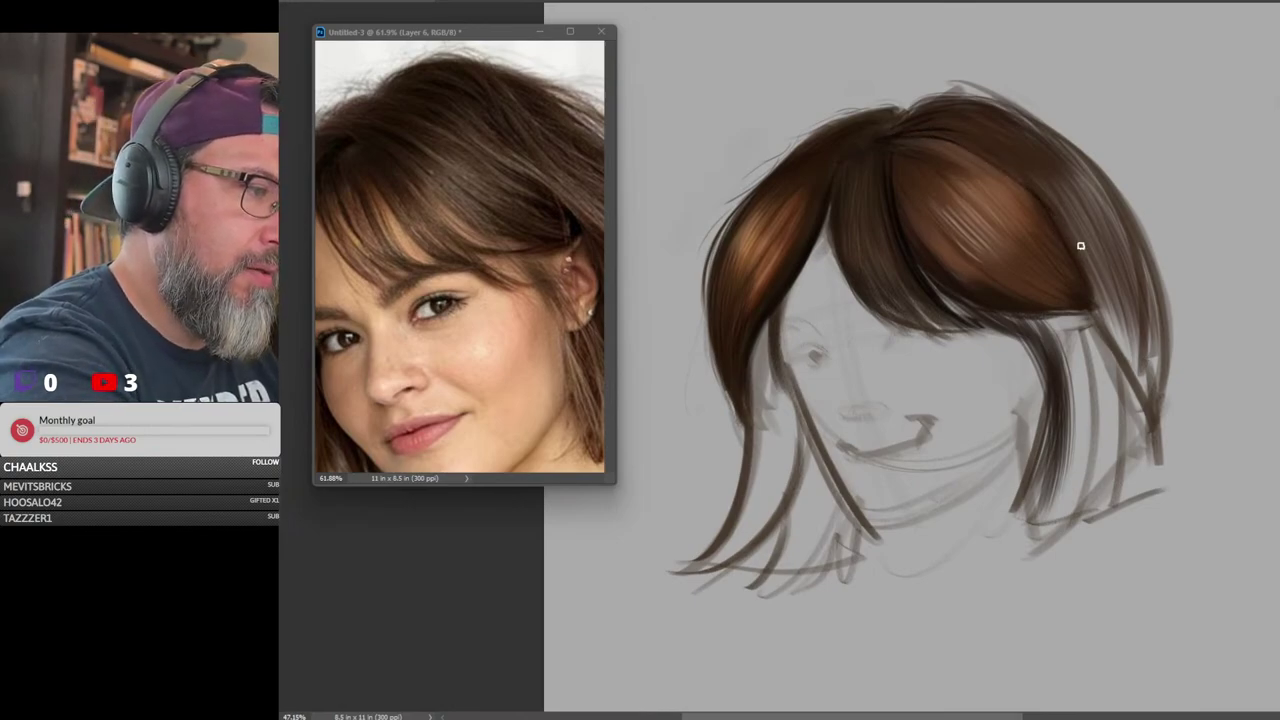
{"action": "left_click_drag", "start_coordinate": [1008, 164], "coordinate": [1110, 341]}
Switch to the hair 1 brush and paint warm light-brown highlight strands across the side bangs and the central fringe
{"action": "right_click", "coordinate": [1106, 387]}
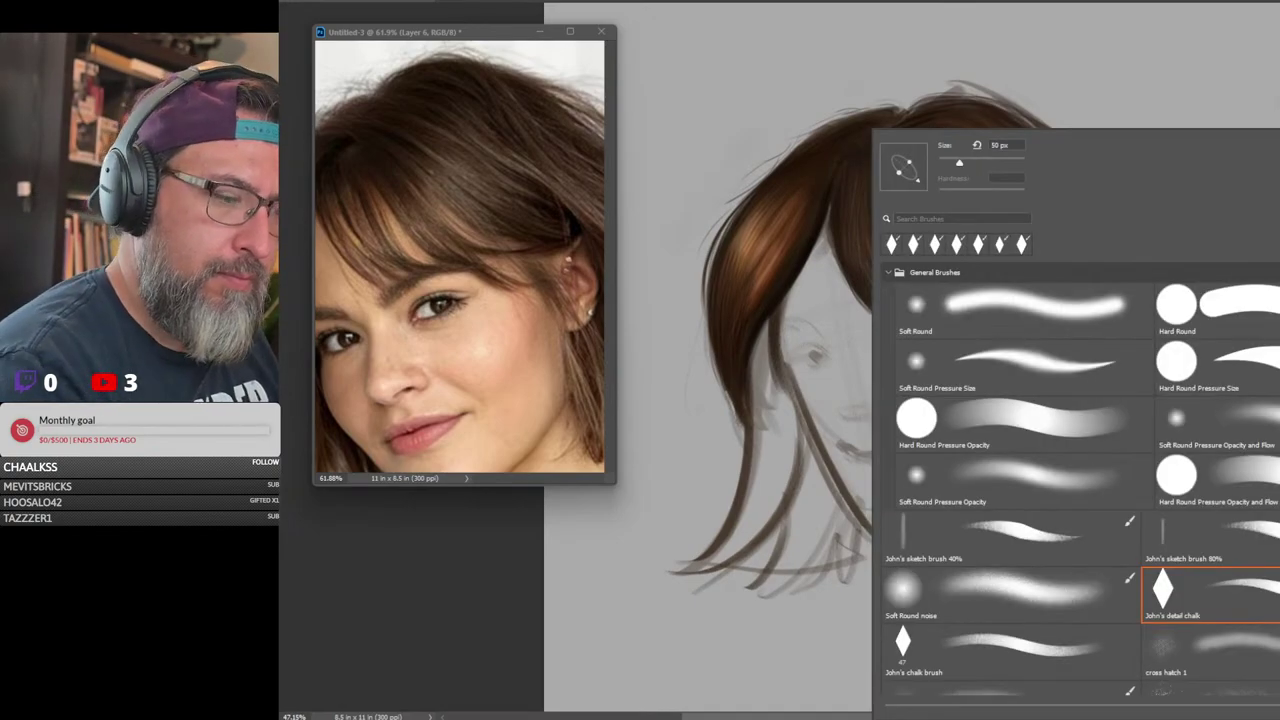
{"action": "left_click", "coordinate": [1217, 482]}
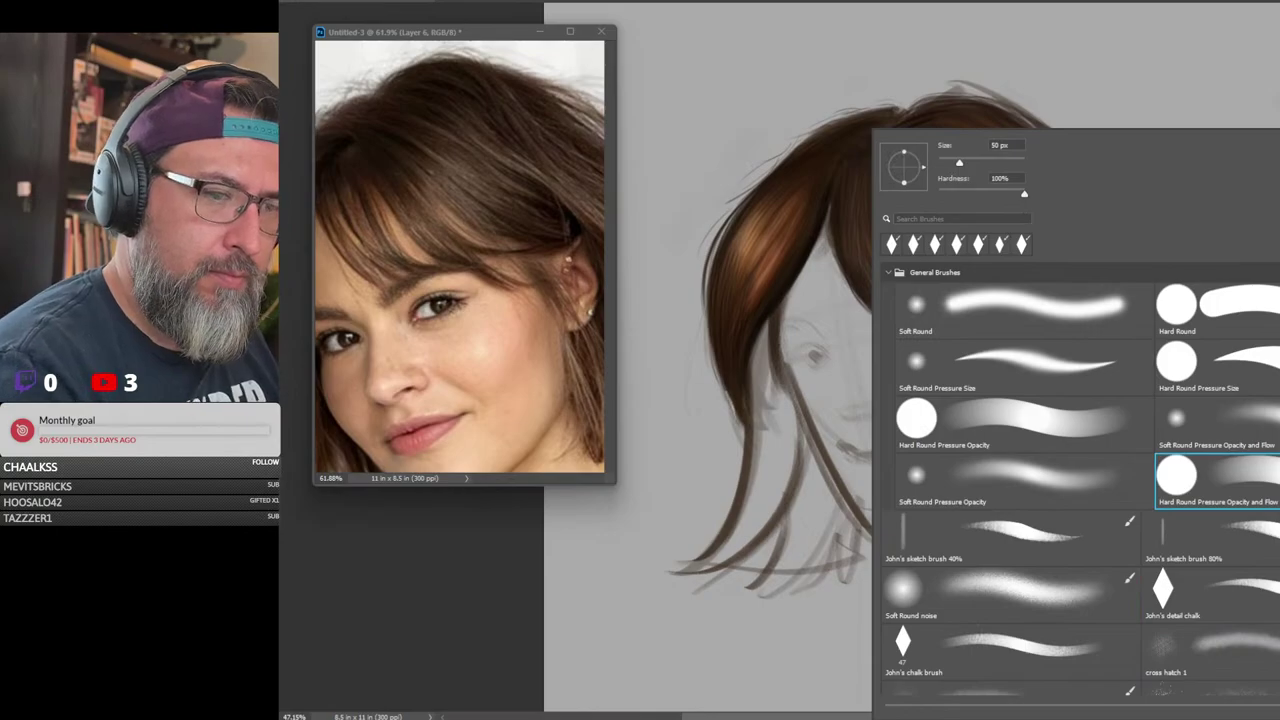
{"action": "scroll", "coordinate": [1217, 482], "scroll_direction": "down", "scroll_amount": 15}
{"action": "left_click", "coordinate": [1267, 673]}
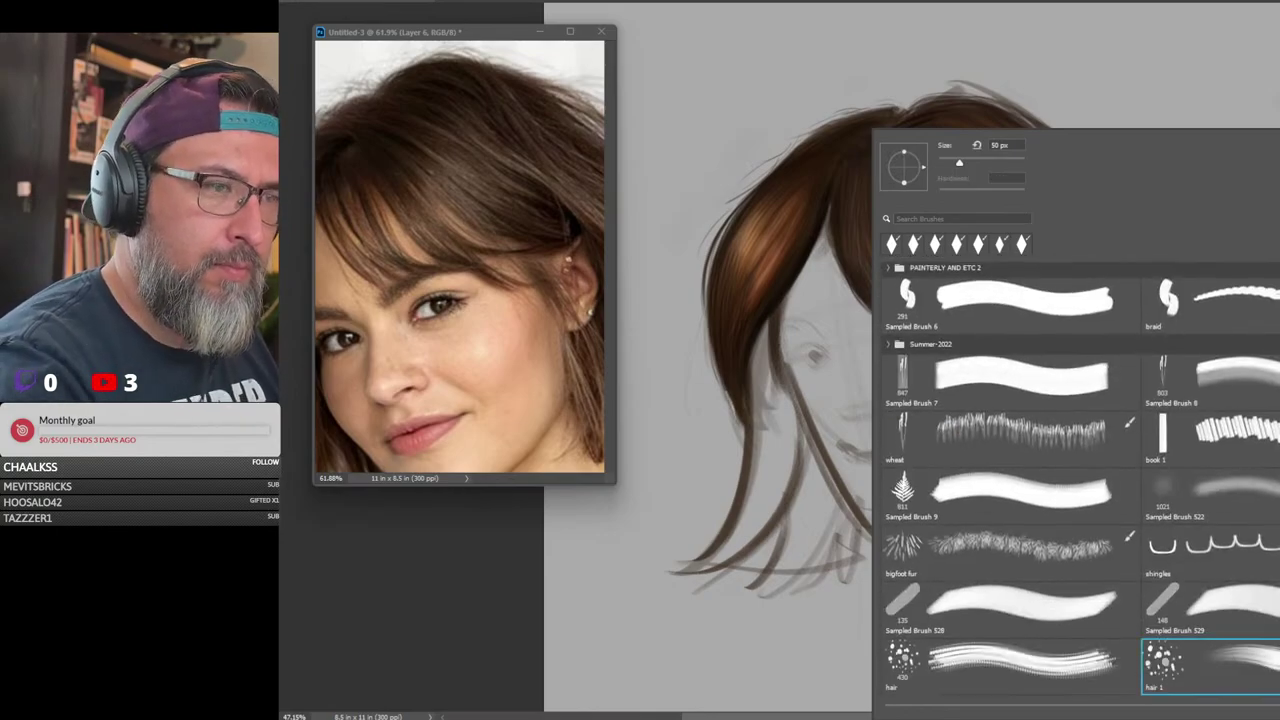
{"action": "left_click", "coordinate": [1155, 122]}
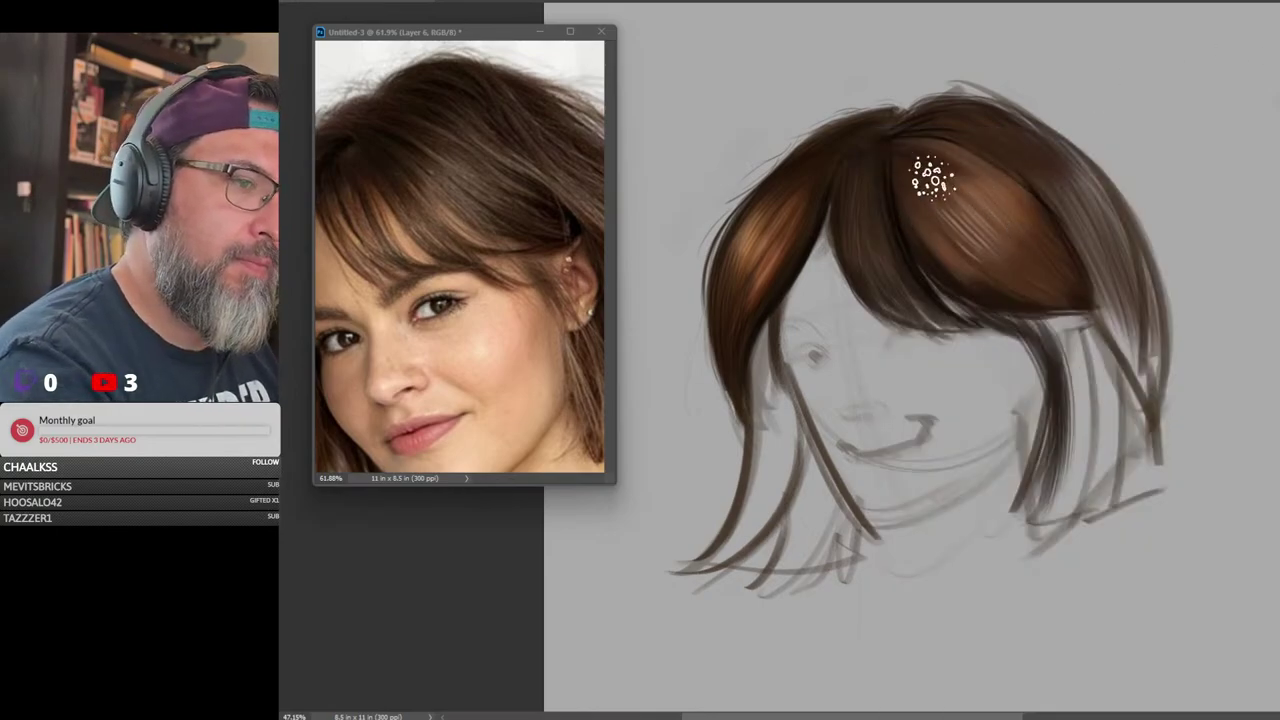
{"action": "left_click_drag", "start_coordinate": [925, 198], "coordinate": [986, 250]}
{"action": "mouse_move", "coordinate": [952, 198]}
{"action": "left_mouse_down"}
{"action": "mouse_move", "coordinate": [970, 120]}
{"action": "mouse_move", "coordinate": [963, 234]}
{"action": "mouse_move", "coordinate": [994, 268]}
{"action": "mouse_move", "coordinate": [972, 220]}
{"action": "mouse_move", "coordinate": [1005, 235]}
{"action": "mouse_move", "coordinate": [968, 182]}
{"action": "mouse_move", "coordinate": [980, 180]}
{"action": "mouse_move", "coordinate": [1044, 244]}
{"action": "mouse_move", "coordinate": [1043, 230]}
{"action": "mouse_move", "coordinate": [962, 251]}
{"action": "mouse_move", "coordinate": [982, 268]}
{"action": "mouse_move", "coordinate": [870, 268]}
{"action": "left_mouse_up"}
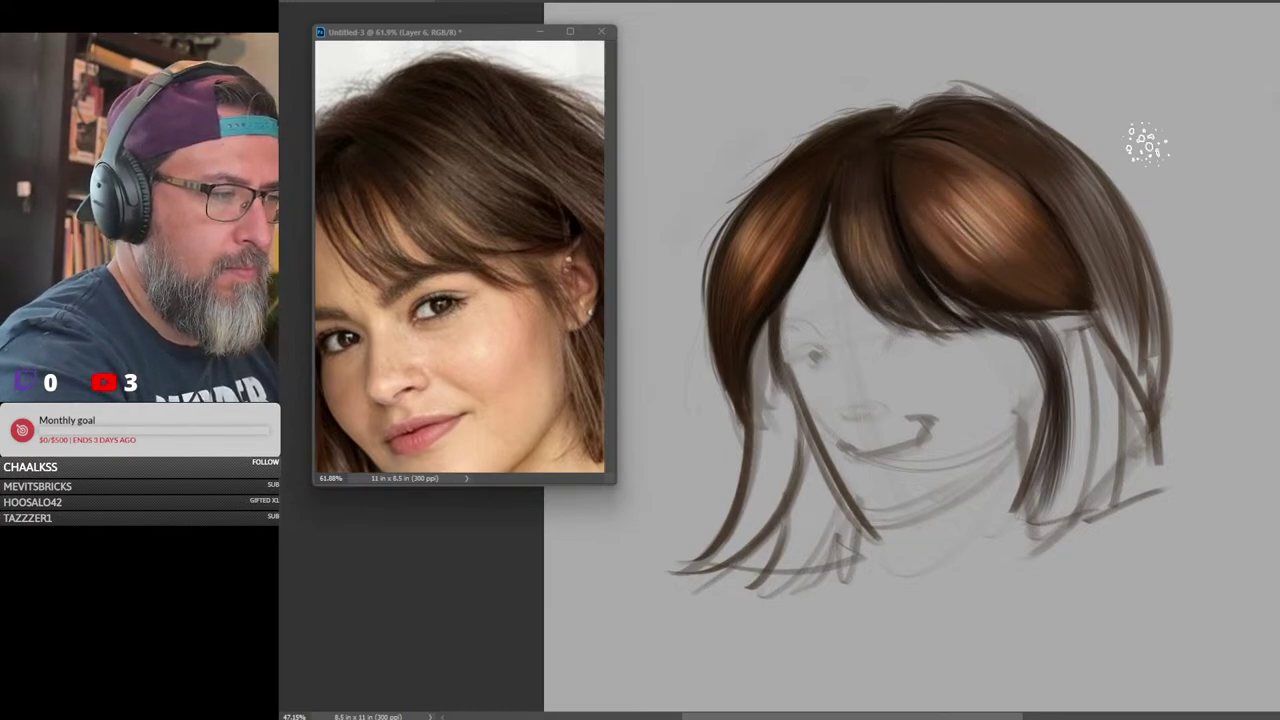
Glaze reddish brown over the bangs' lower part and darken the crown section behind them with sweeping strands
{"action": "mouse_move", "coordinate": [945, 240]}
{"action": "left_mouse_down"}
{"action": "mouse_move", "coordinate": [971, 229]}
{"action": "mouse_move", "coordinate": [980, 251]}
{"action": "mouse_move", "coordinate": [968, 210]}
{"action": "mouse_move", "coordinate": [1006, 194]}
{"action": "mouse_move", "coordinate": [1071, 277]}
{"action": "mouse_move", "coordinate": [950, 248]}
{"action": "left_mouse_up"}
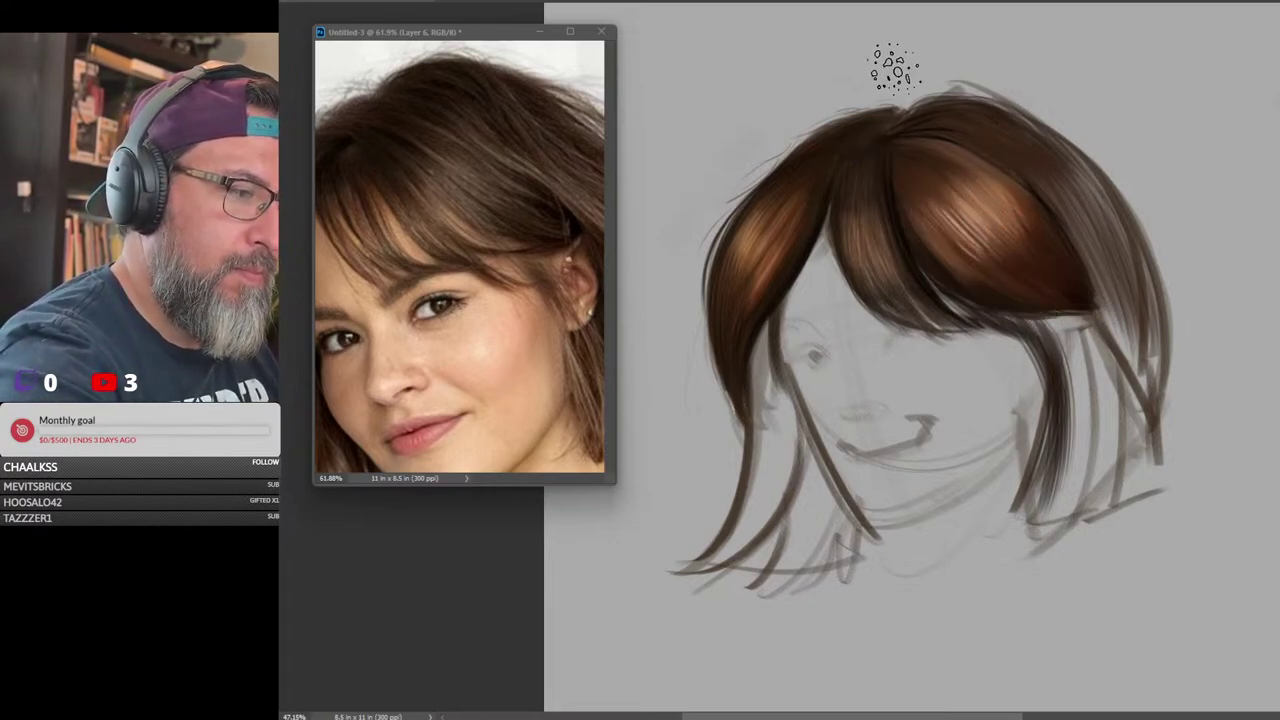
{"action": "left_click_drag", "start_coordinate": [920, 137], "coordinate": [1057, 209]}
{"action": "left_click_drag", "start_coordinate": [955, 133], "coordinate": [1107, 227]}
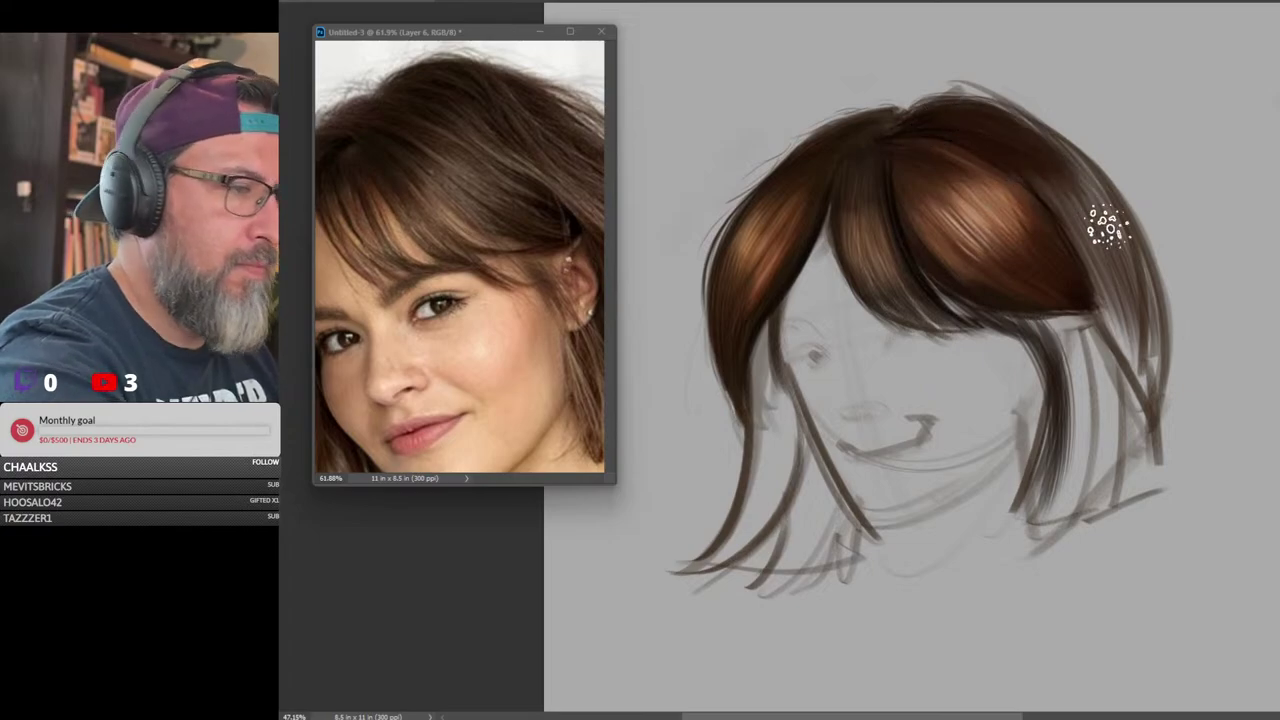
Glaze reddish-brown strands down the back section behind the side bangs, following the fall of the hair
{"action": "left_click_drag", "start_coordinate": [1019, 133], "coordinate": [1120, 320]}
{"action": "left_click_drag", "start_coordinate": [1084, 182], "coordinate": [1155, 408]}
{"action": "mouse_move", "coordinate": [1259, 353]}
{"action": "left_mouse_down"}
{"action": "mouse_move", "coordinate": [1188, 376]}
{"action": "mouse_move", "coordinate": [1265, 362]}
{"action": "left_mouse_up"}
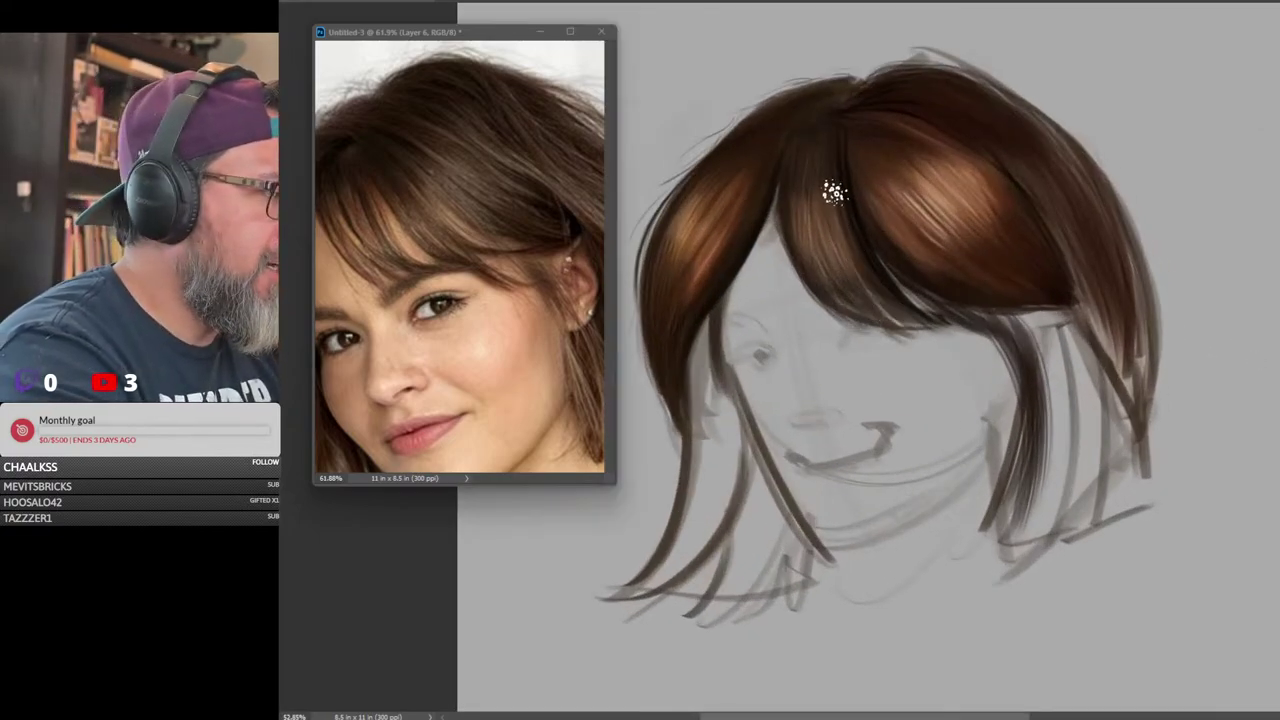
Sample browns from the painted hair and glaze dark reddish brown over the central fringe
{"action": "left_click", "coordinate": [726, 220], "text": "alt"}
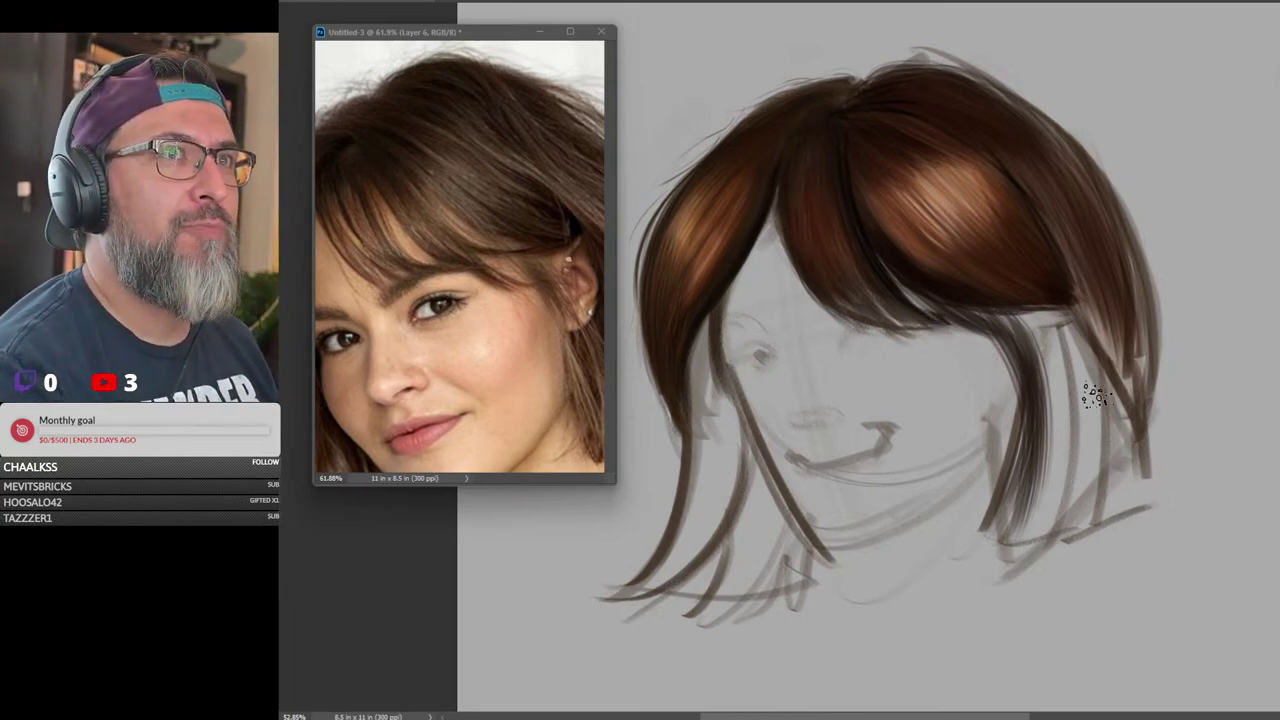
{"action": "left_click", "coordinate": [918, 198], "text": "alt"}
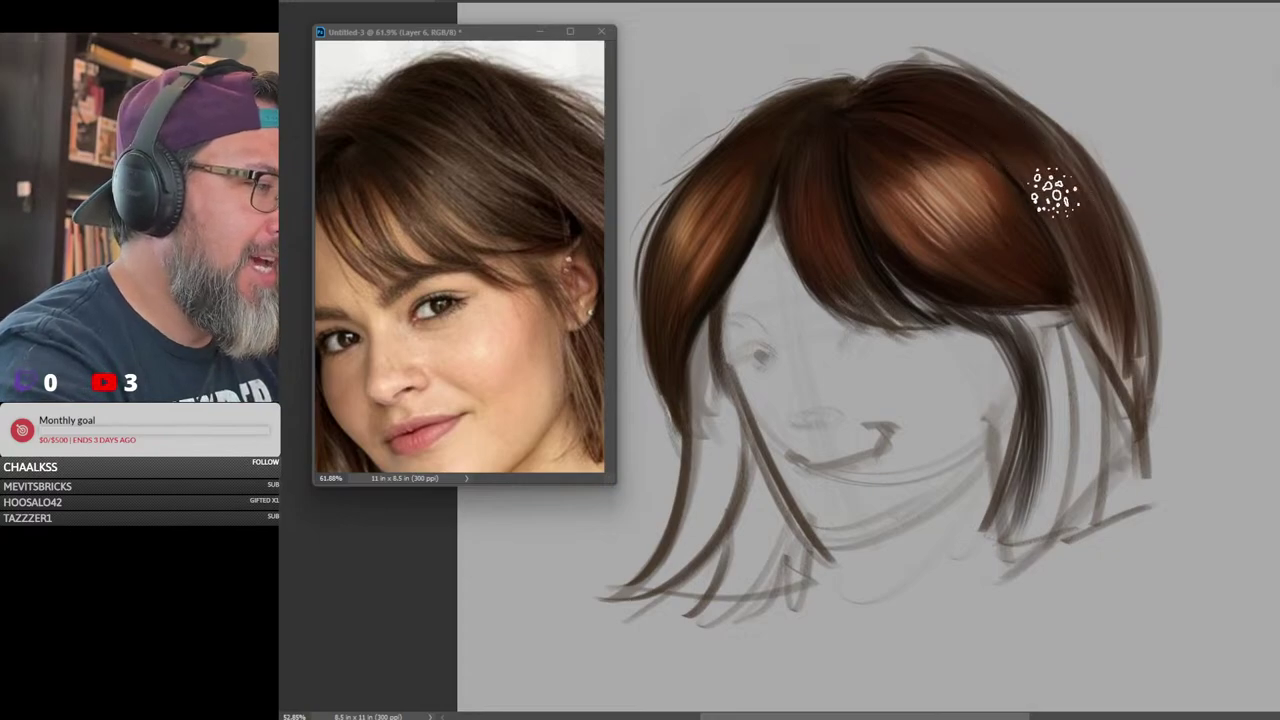
{"action": "mouse_move", "coordinate": [1249, 340]}
{"action": "left_mouse_down"}
{"action": "mouse_move", "coordinate": [1055, 350]}
{"action": "mouse_move", "coordinate": [1257, 358]}
{"action": "left_mouse_up"}
{"action": "scroll", "coordinate": [1257, 358], "scroll_direction": "down", "scroll_amount": 3}
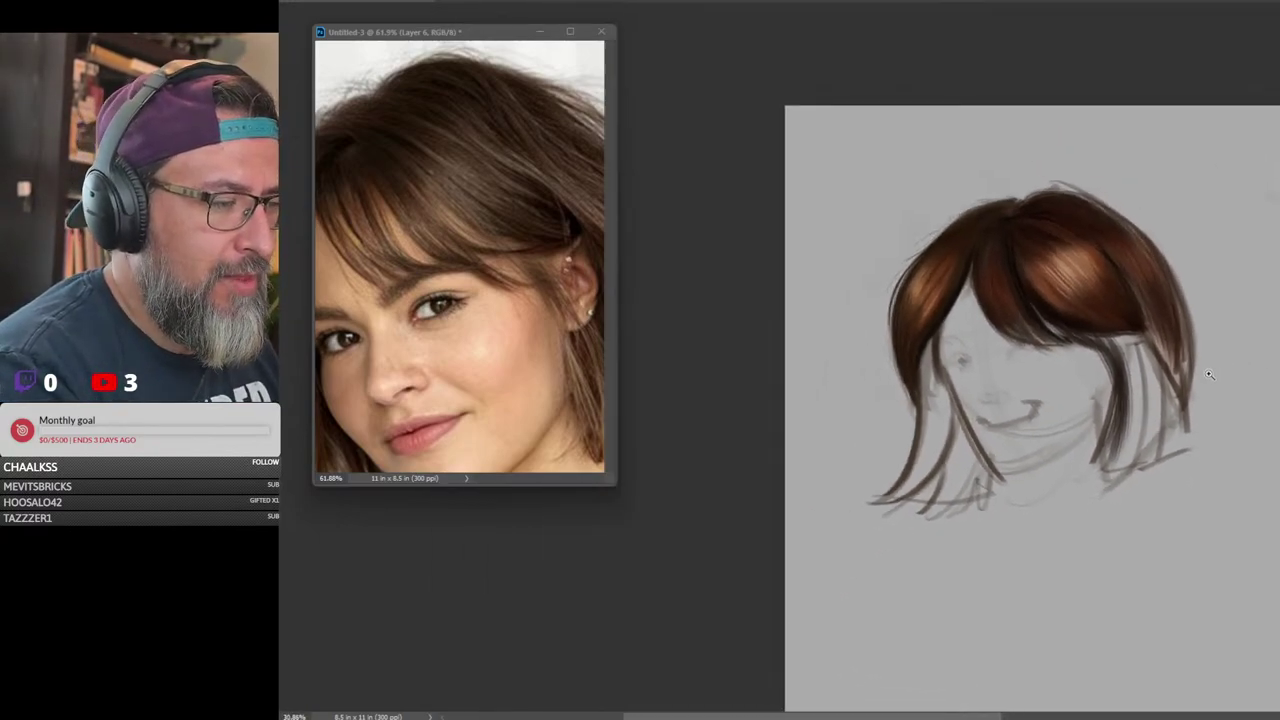
{"action": "scroll", "coordinate": [1203, 375], "scroll_direction": "down", "scroll_amount": 1}
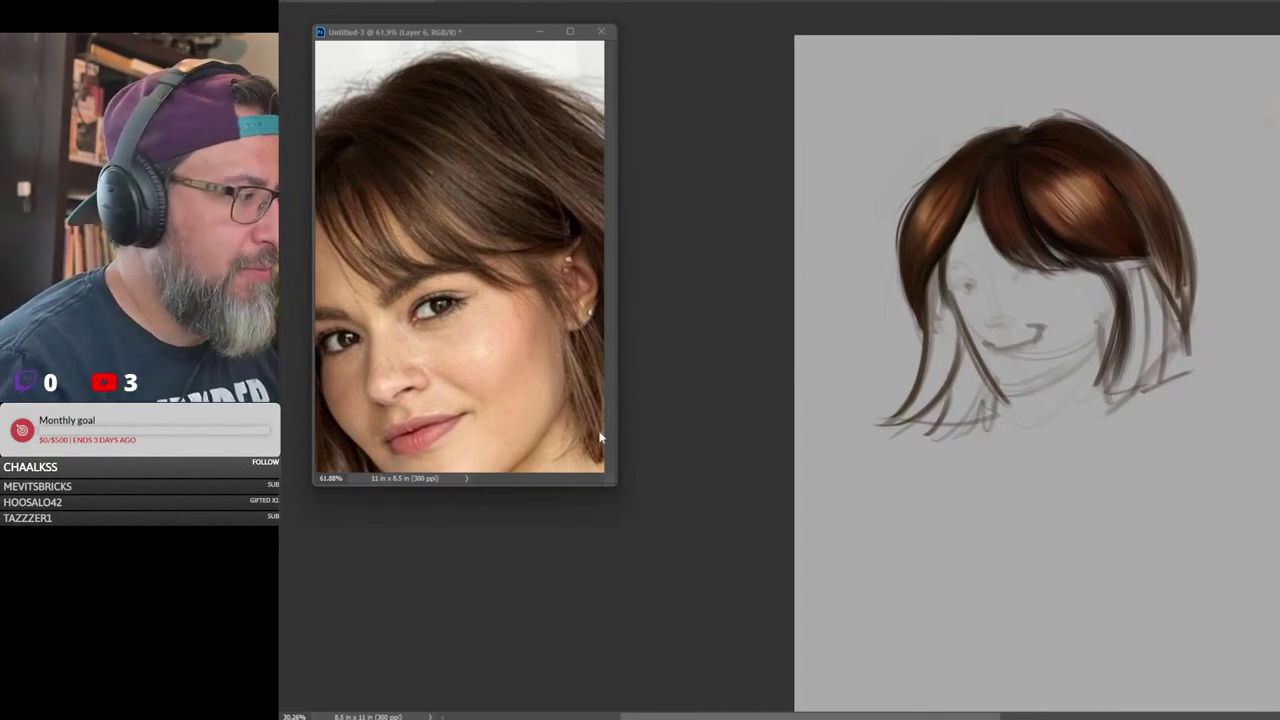
Replace the bob photo in the reference window's view with the curly-haired profile photo and enlarge it to 45.82%
{"action": "left_click_drag", "start_coordinate": [556, 243], "coordinate": [515, 290]}
{"action": "left_click_drag", "start_coordinate": [523, 350], "coordinate": [466, 276]}
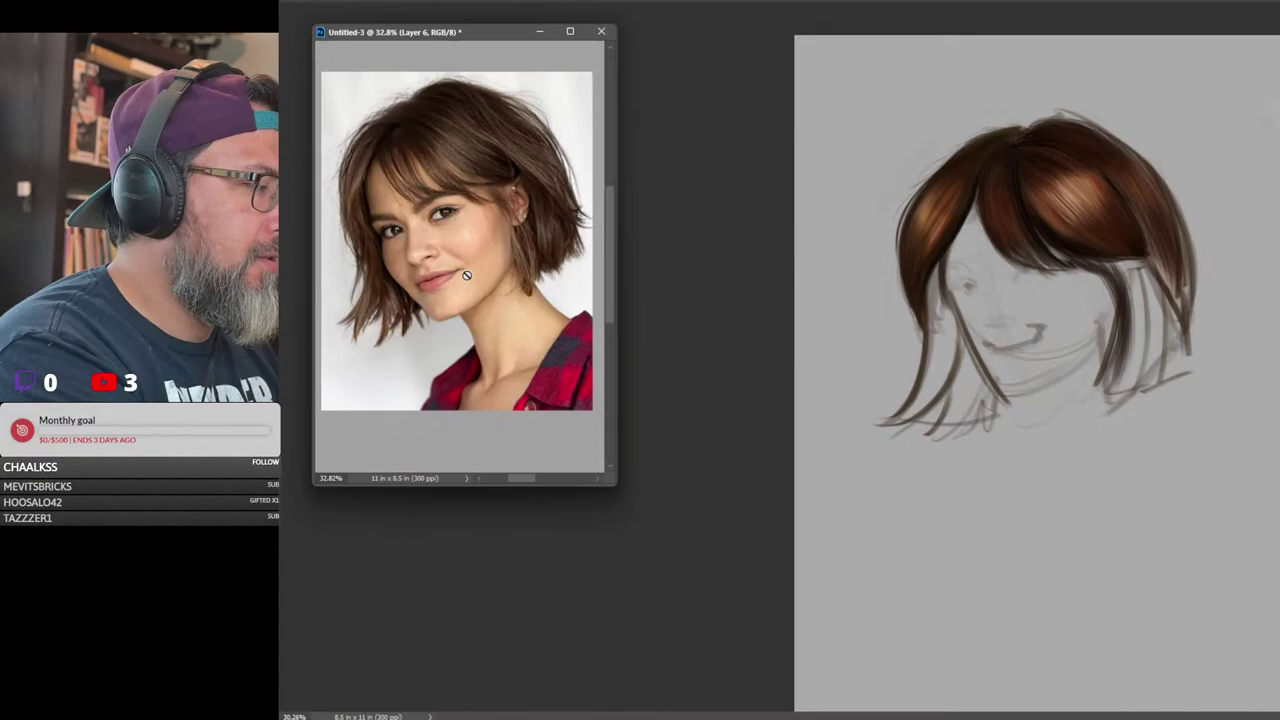
{"action": "left_click", "coordinate": [988, 316]}
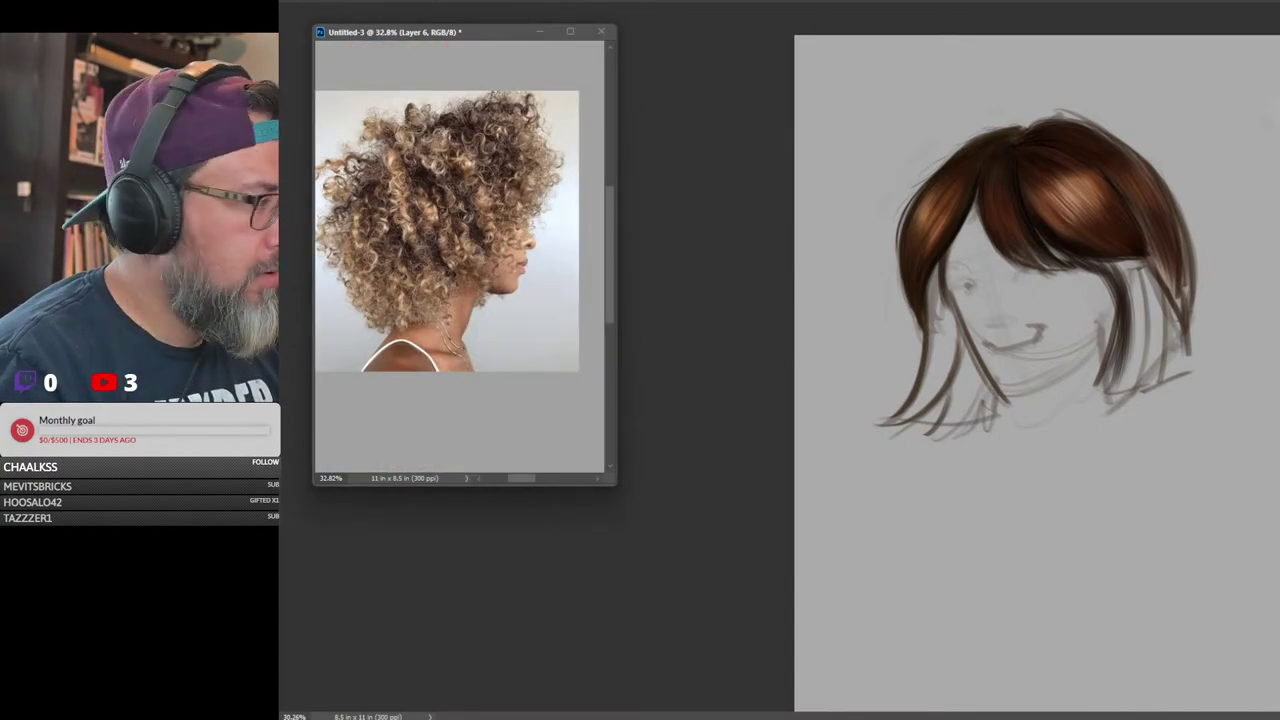
{"action": "scroll", "coordinate": [487, 207], "scroll_direction": "up", "scroll_amount": 4}
{"action": "left_click_drag", "start_coordinate": [487, 247], "coordinate": [520, 253]}
Clear the bob painting and its sketch from the canvas and browse the brush presets beyond the hair 1 brush
{"action": "left_click", "coordinate": [1085, 370]}
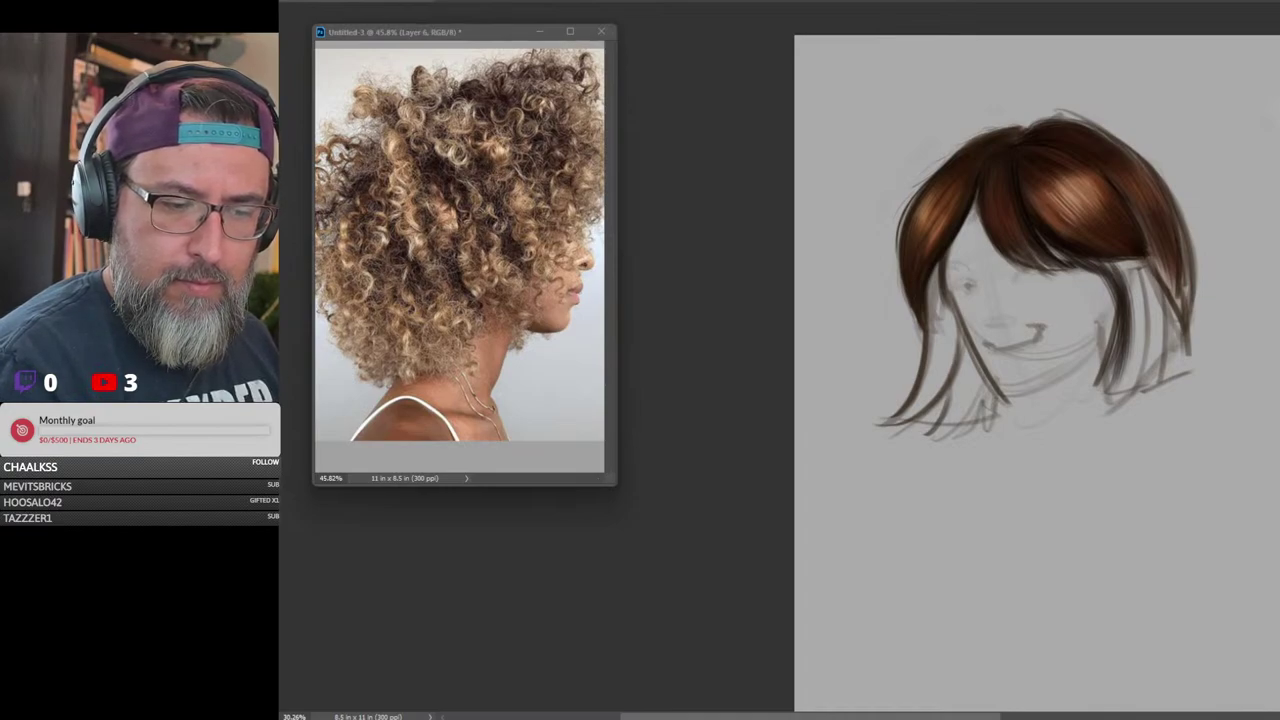
{"action": "key", "text": "Delete"}
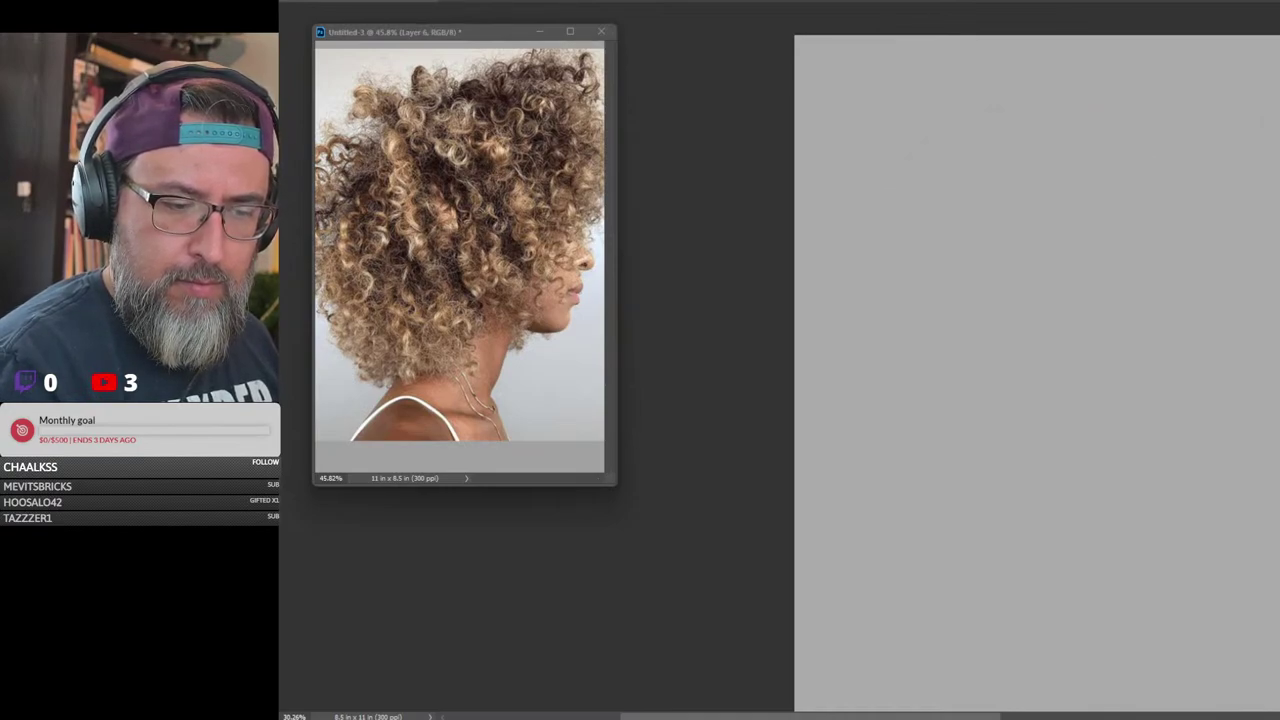
{"action": "right_click", "coordinate": [991, 183]}
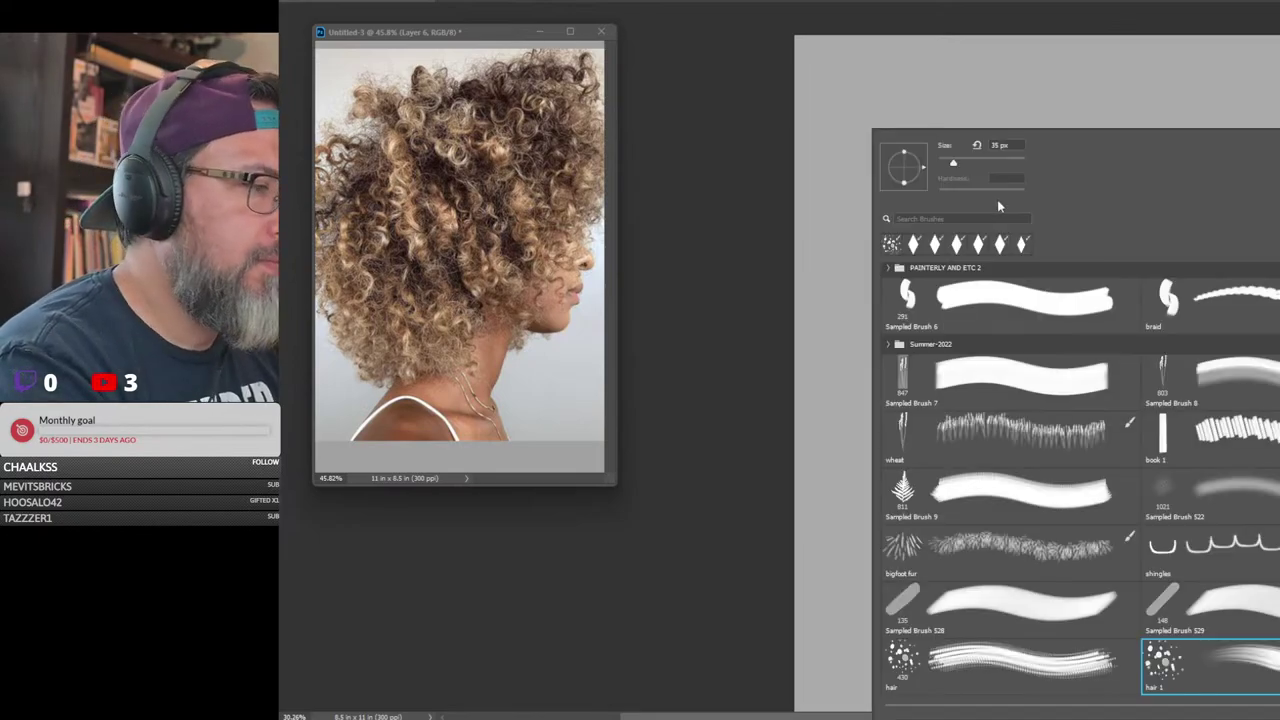
{"action": "scroll", "coordinate": [1075, 480], "scroll_direction": "down", "scroll_amount": 10}
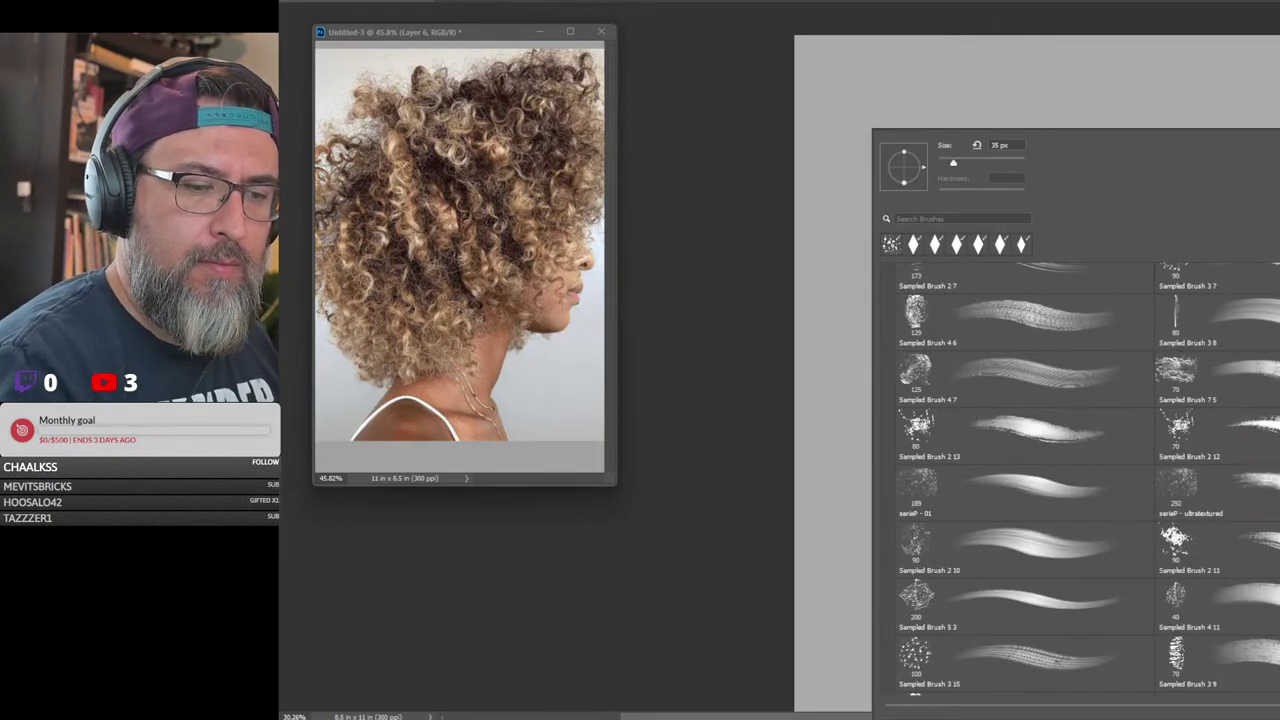
Choose the 80% sketch brush and rough in a large circle for the head on the blank canvas
{"action": "scroll", "coordinate": [1075, 480], "scroll_direction": "up", "scroll_amount": 15}
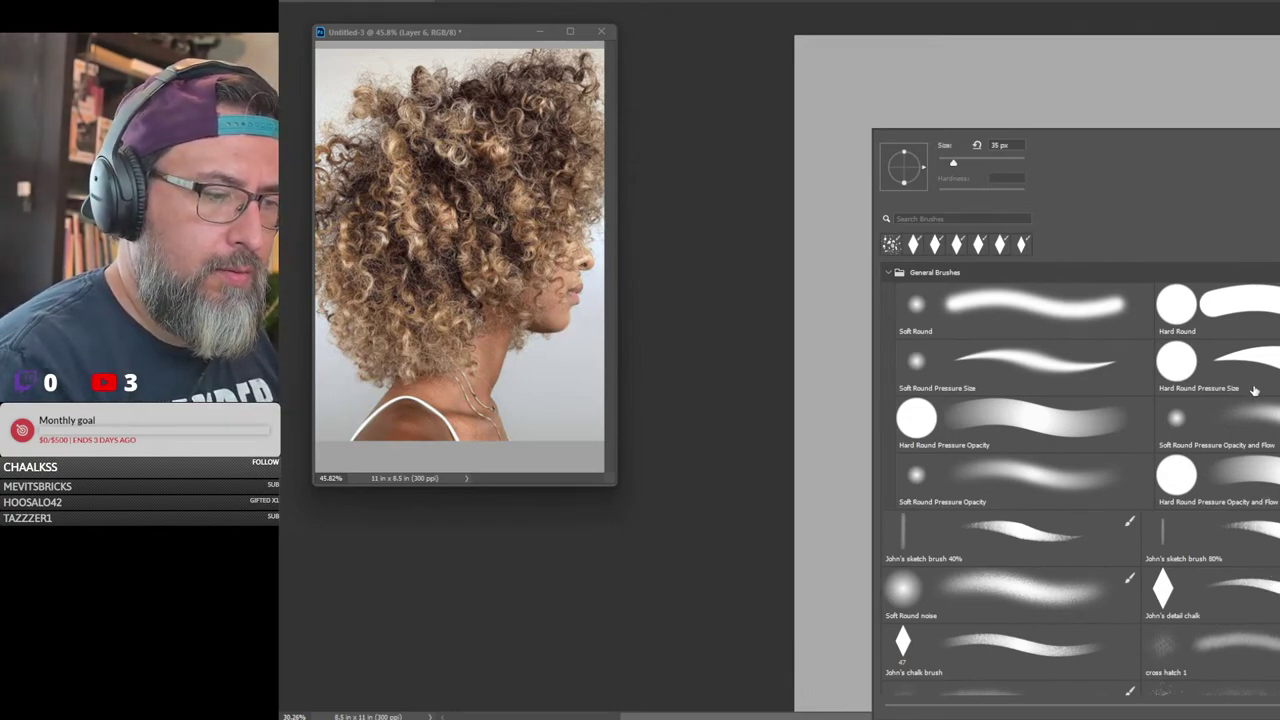
{"action": "left_click", "coordinate": [1210, 538]}
{"action": "left_click", "coordinate": [1225, 100]}
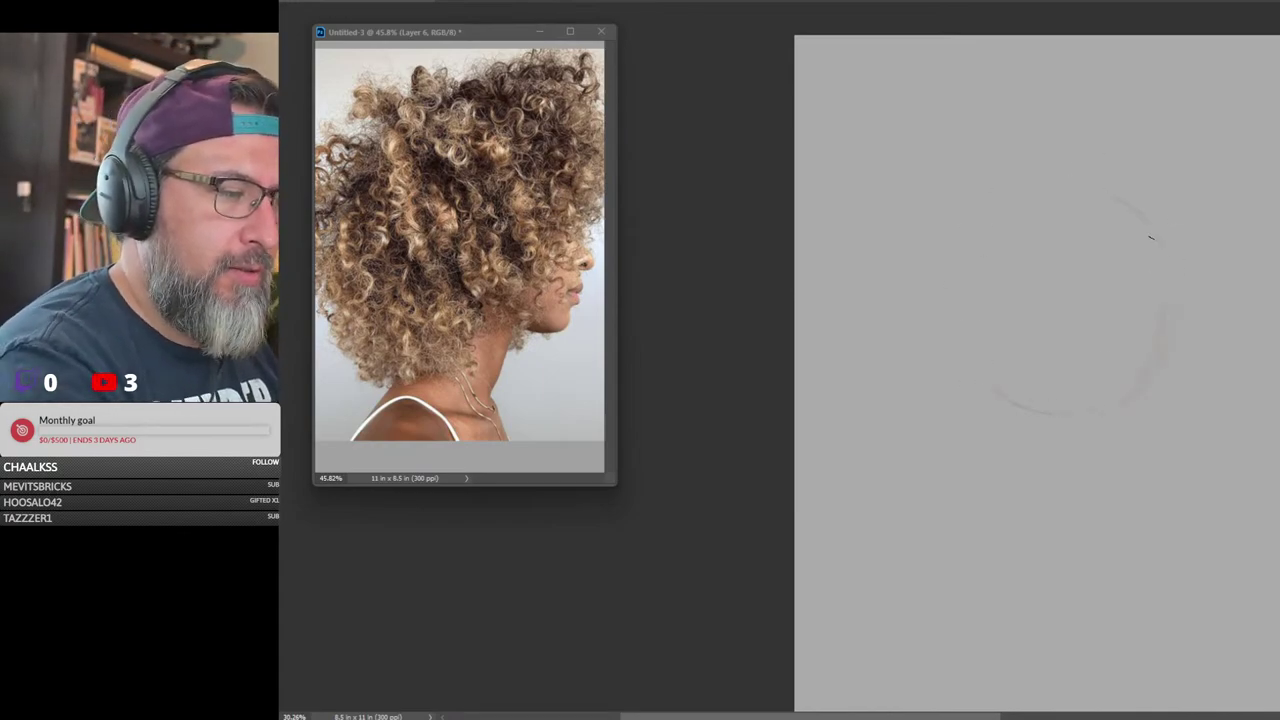
{"action": "mouse_move", "coordinate": [1151, 237]}
{"action": "left_mouse_down"}
{"action": "mouse_move", "coordinate": [995, 395]}
{"action": "mouse_move", "coordinate": [1101, 195]}
{"action": "left_mouse_up"}
{"action": "mouse_move", "coordinate": [974, 244]}
{"action": "left_mouse_down"}
{"action": "mouse_move", "coordinate": [1187, 276]}
{"action": "mouse_move", "coordinate": [989, 377]}
{"action": "mouse_move", "coordinate": [1096, 196]}
{"action": "mouse_move", "coordinate": [993, 203]}
{"action": "mouse_move", "coordinate": [1189, 339]}
{"action": "left_mouse_up"}
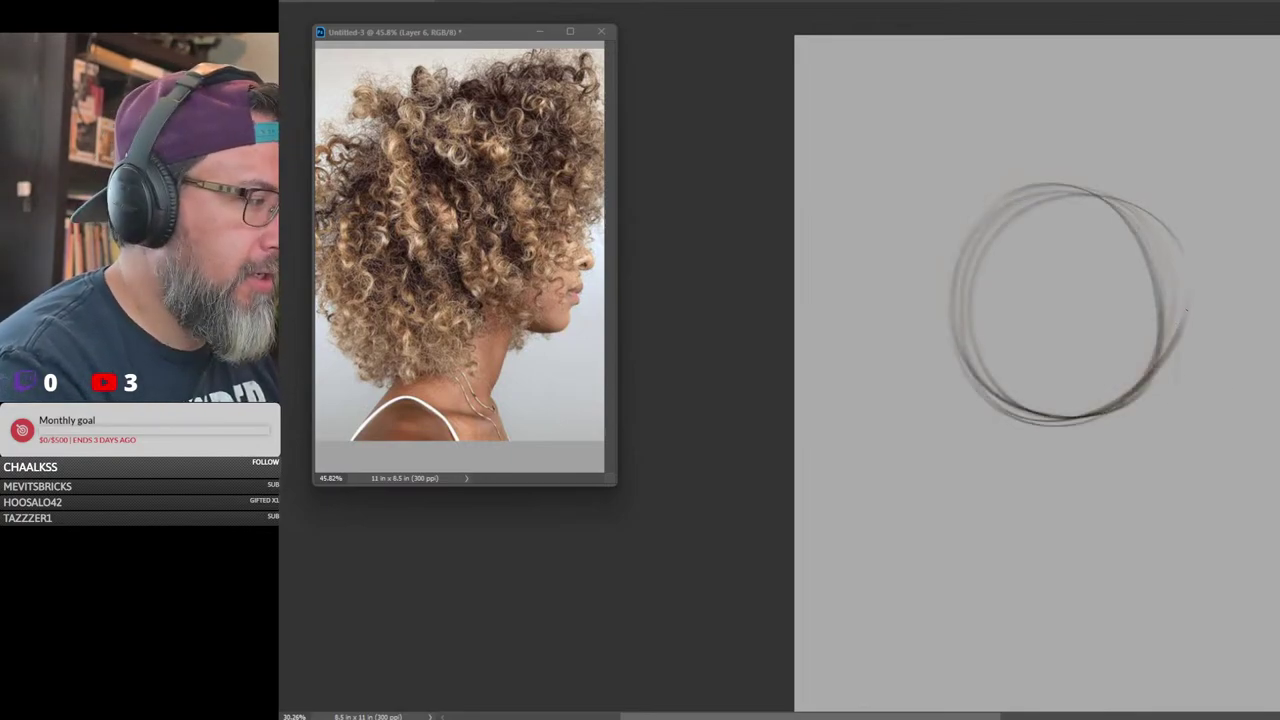
{"action": "left_click_drag", "start_coordinate": [1176, 292], "coordinate": [1166, 336]}
Sketch the face's front and nose, the jawline, and the front and back of the neck around the head circle
{"action": "mouse_move", "coordinate": [1164, 236]}
{"action": "left_mouse_down"}
{"action": "mouse_move", "coordinate": [1160, 316]}
{"action": "mouse_move", "coordinate": [1194, 352]}
{"action": "mouse_move", "coordinate": [1164, 368]}
{"action": "mouse_move", "coordinate": [1163, 427]}
{"action": "left_mouse_up"}
{"action": "mouse_move", "coordinate": [1022, 420]}
{"action": "left_mouse_down"}
{"action": "mouse_move", "coordinate": [1158, 447]}
{"action": "mouse_move", "coordinate": [1056, 558]}
{"action": "left_mouse_up"}
{"action": "left_click_drag", "start_coordinate": [1092, 462], "coordinate": [1070, 556]}
{"action": "left_click_drag", "start_coordinate": [985, 428], "coordinate": [925, 546]}
{"action": "mouse_move", "coordinate": [1180, 355]}
{"action": "left_mouse_down"}
{"action": "mouse_move", "coordinate": [1208, 356]}
{"action": "mouse_move", "coordinate": [1208, 427]}
{"action": "left_mouse_up"}
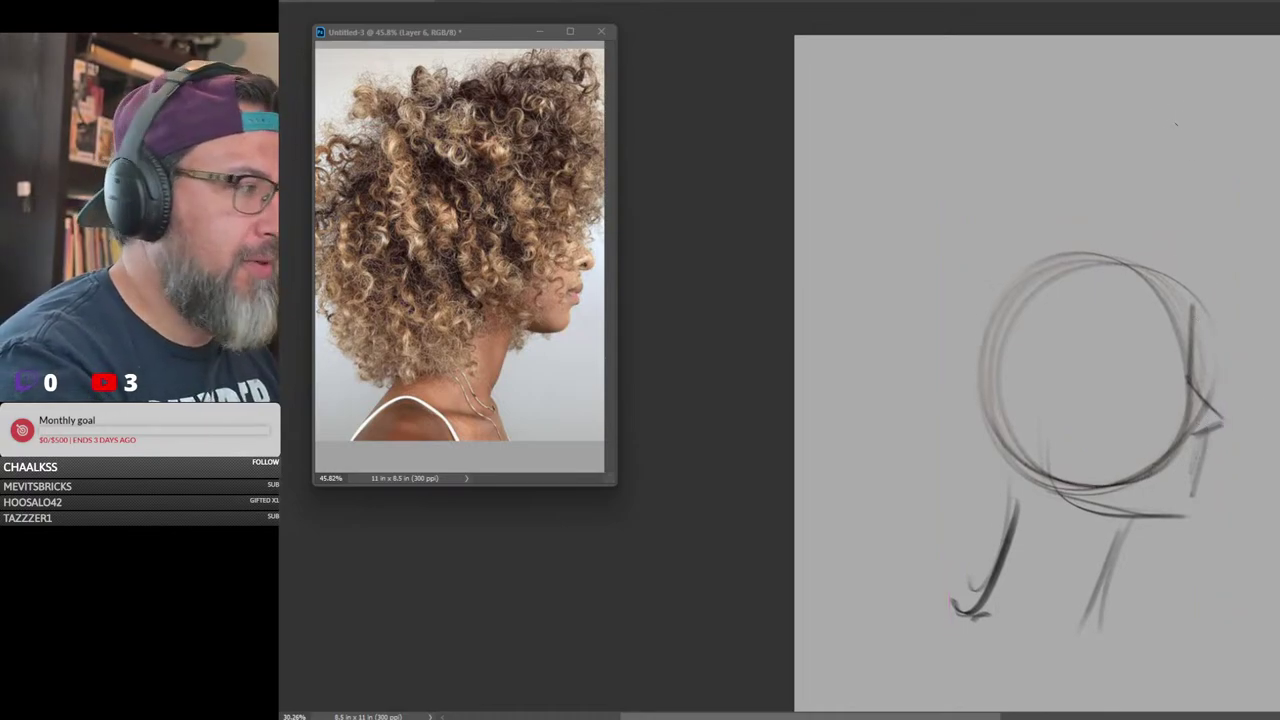
Lightly outline the large rounded hair mass from above the forehead, over the crown and down to the nape
{"action": "mouse_move", "coordinate": [1203, 115]}
{"action": "left_mouse_down"}
{"action": "mouse_move", "coordinate": [1148, 112]}
{"action": "mouse_move", "coordinate": [958, 172]}
{"action": "left_mouse_up"}
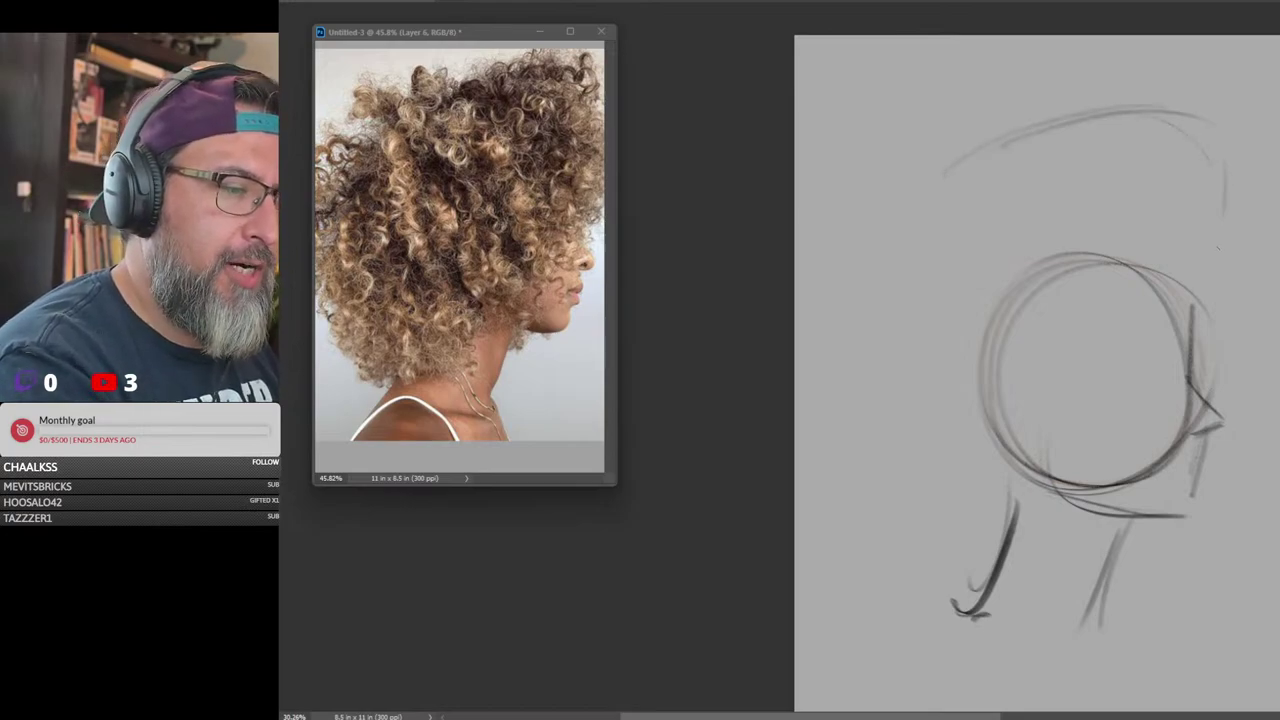
{"action": "left_click_drag", "start_coordinate": [1244, 190], "coordinate": [1238, 283]}
{"action": "mouse_move", "coordinate": [1268, 210]}
{"action": "left_mouse_down"}
{"action": "mouse_move", "coordinate": [1261, 270]}
{"action": "mouse_move", "coordinate": [1168, 347]}
{"action": "left_mouse_up"}
{"action": "mouse_move", "coordinate": [1212, 300]}
{"action": "left_mouse_down"}
{"action": "mouse_move", "coordinate": [1147, 438]}
{"action": "mouse_move", "coordinate": [1004, 487]}
{"action": "left_mouse_up"}
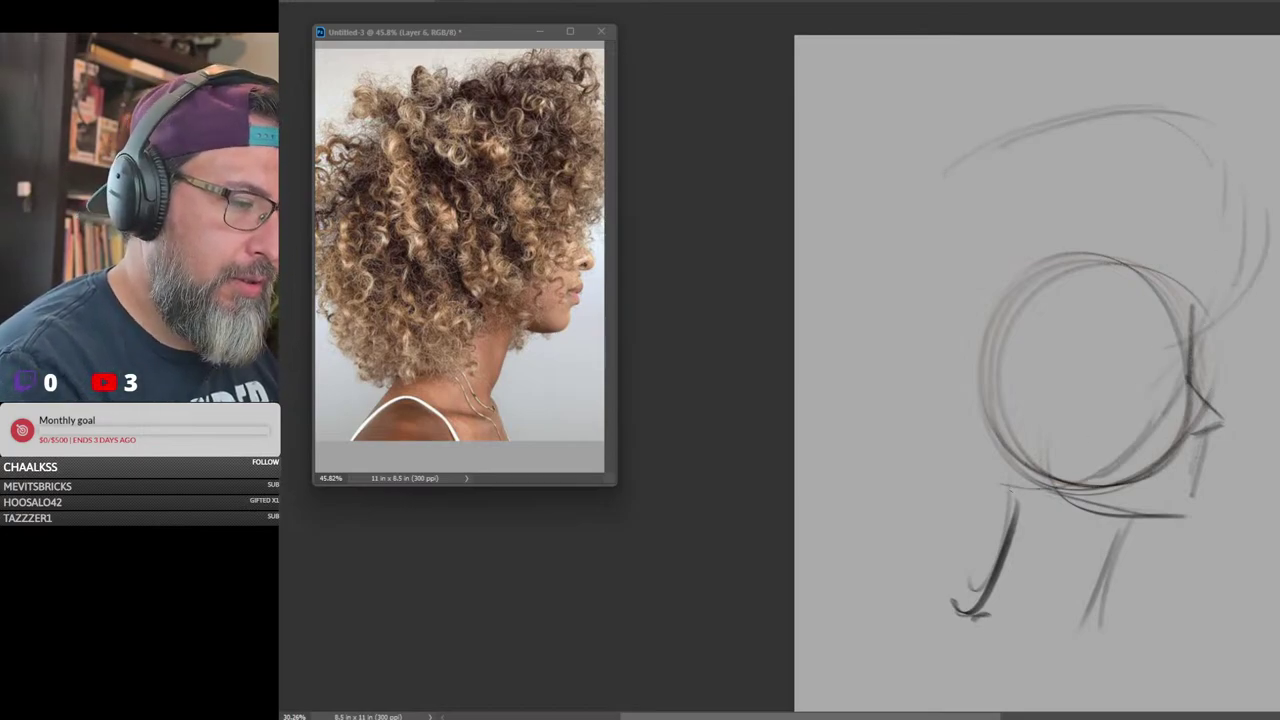
{"action": "mouse_move", "coordinate": [980, 154]}
{"action": "left_mouse_down"}
{"action": "mouse_move", "coordinate": [880, 234]}
{"action": "mouse_move", "coordinate": [998, 487]}
{"action": "left_mouse_up"}
{"action": "mouse_move", "coordinate": [850, 260]}
{"action": "left_mouse_down"}
{"action": "mouse_move", "coordinate": [926, 487]}
{"action": "mouse_move", "coordinate": [981, 538]}
{"action": "left_mouse_up"}
{"action": "left_click_drag", "start_coordinate": [940, 310], "coordinate": [870, 450]}
{"action": "left_click_drag", "start_coordinate": [1044, 380], "coordinate": [860, 454]}
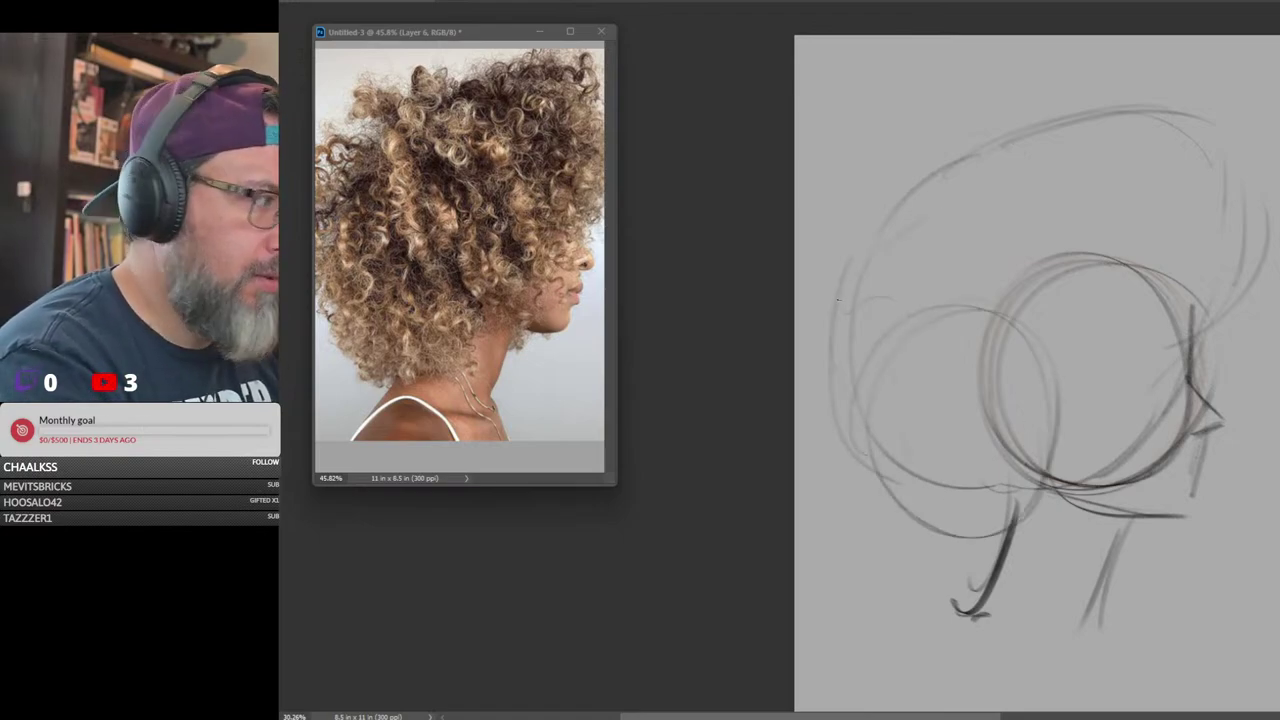
Divide the hair mass into overlapping rounded clumps along the crown, the back, the temple and the cheek
{"action": "left_click_drag", "start_coordinate": [906, 298], "coordinate": [1044, 134]}
{"action": "mouse_move", "coordinate": [926, 250]}
{"action": "left_mouse_down"}
{"action": "mouse_move", "coordinate": [1126, 136]}
{"action": "mouse_move", "coordinate": [1237, 202]}
{"action": "left_mouse_up"}
{"action": "mouse_move", "coordinate": [1250, 184]}
{"action": "left_mouse_down"}
{"action": "mouse_move", "coordinate": [1254, 284]}
{"action": "mouse_move", "coordinate": [1212, 304]}
{"action": "mouse_move", "coordinate": [1212, 366]}
{"action": "left_mouse_up"}
{"action": "left_click_drag", "start_coordinate": [1176, 418], "coordinate": [1152, 430]}
{"action": "mouse_move", "coordinate": [1218, 336]}
{"action": "left_mouse_down"}
{"action": "mouse_move", "coordinate": [1070, 468]}
{"action": "mouse_move", "coordinate": [1030, 452]}
{"action": "left_mouse_up"}
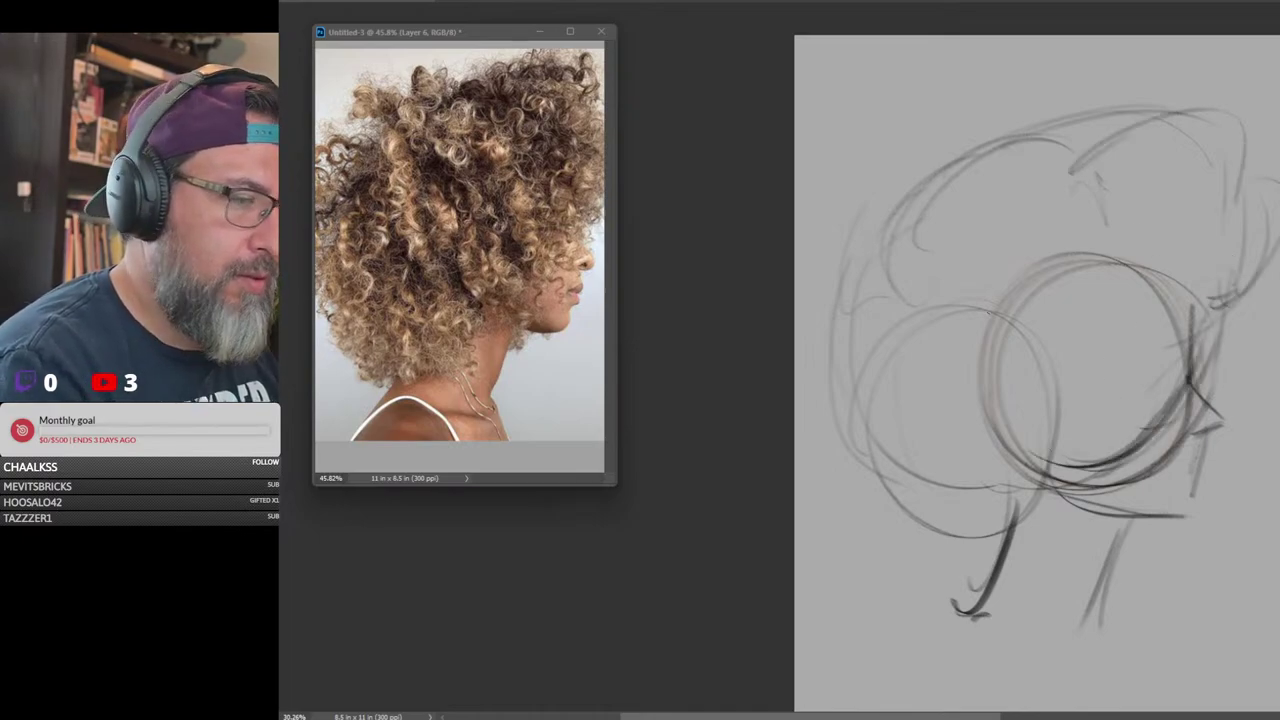
{"action": "left_click_drag", "start_coordinate": [1014, 294], "coordinate": [1180, 342]}
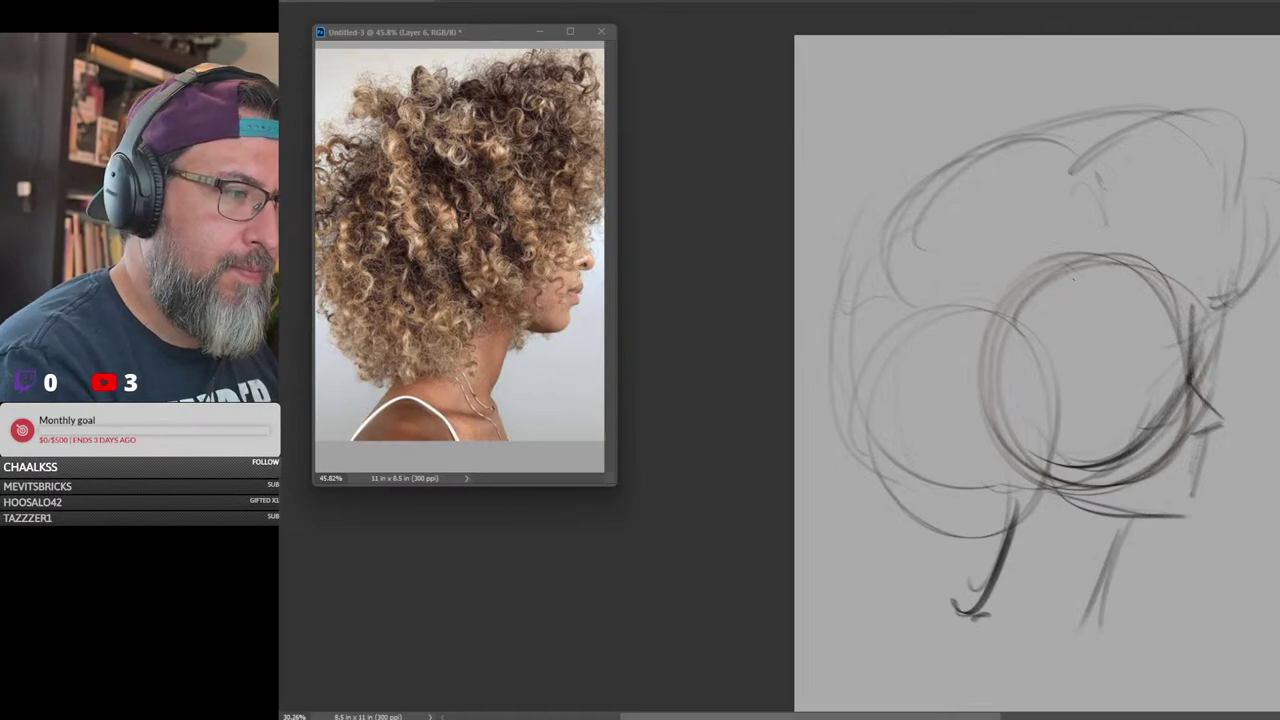
{"action": "mouse_move", "coordinate": [1038, 240]}
{"action": "left_mouse_down"}
{"action": "mouse_move", "coordinate": [1158, 280]}
{"action": "mouse_move", "coordinate": [1004, 297]}
{"action": "mouse_move", "coordinate": [1025, 337]}
{"action": "left_mouse_up"}
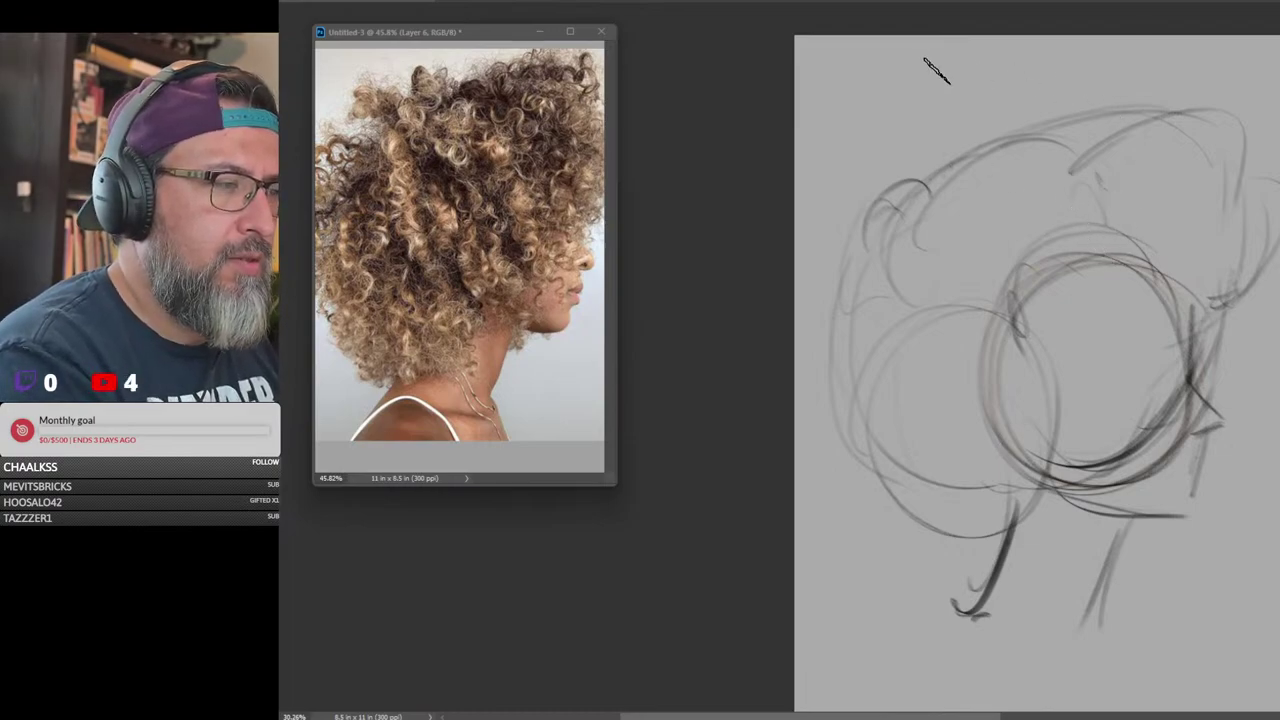
Try curved brush strokes in the empty area above the back of the hair, and undo them
{"action": "mouse_move", "coordinate": [903, 72]}
{"action": "left_mouse_down"}
{"action": "mouse_move", "coordinate": [873, 138]}
{"action": "mouse_move", "coordinate": [912, 180]}
{"action": "left_mouse_up"}
{"action": "key", "text": "ctrl+z"}
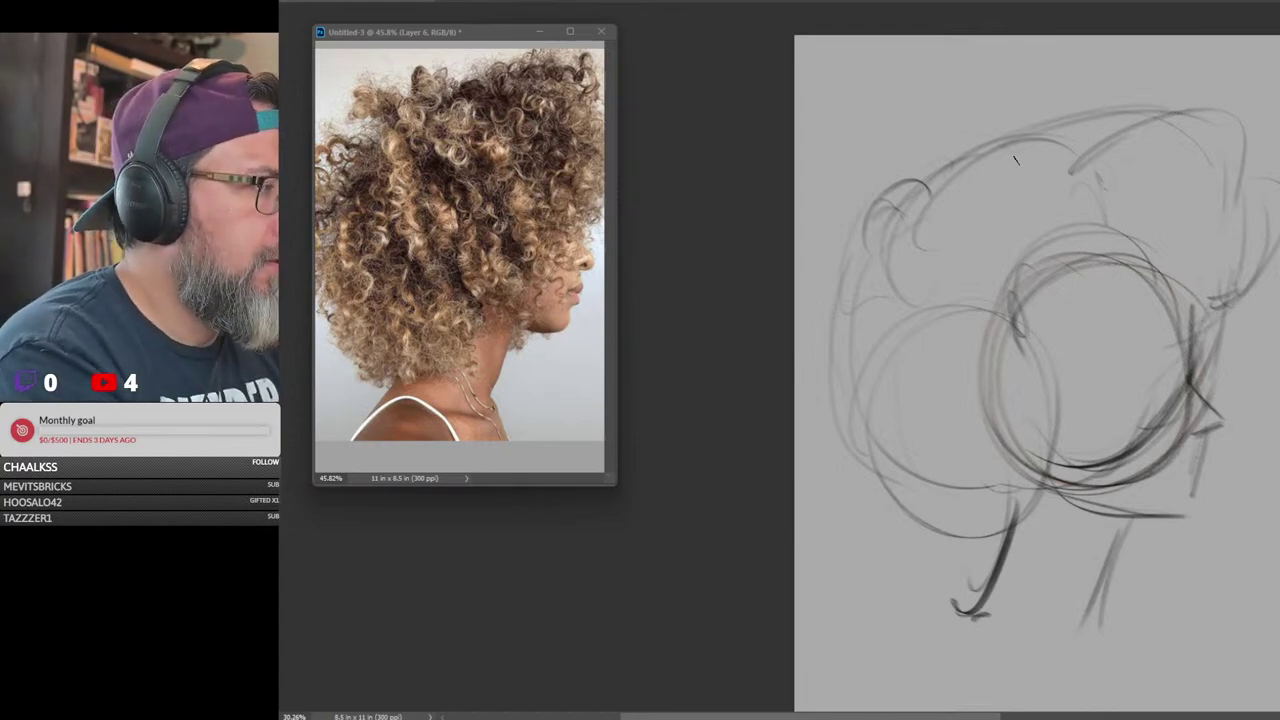
{"action": "mouse_move", "coordinate": [884, 106]}
{"action": "left_mouse_down"}
{"action": "mouse_move", "coordinate": [834, 143]}
{"action": "mouse_move", "coordinate": [870, 125]}
{"action": "mouse_move", "coordinate": [920, 134]}
{"action": "mouse_move", "coordinate": [948, 203]}
{"action": "mouse_move", "coordinate": [905, 216]}
{"action": "mouse_move", "coordinate": [925, 306]}
{"action": "mouse_move", "coordinate": [976, 350]}
{"action": "left_mouse_up"}
{"action": "key", "text": "ctrl+z"}
{"action": "key", "text": "ctrl+z"}
{"action": "key", "text": "ctrl+z"}
{"action": "key", "text": "ctrl+z"}
{"action": "key", "text": "ctrl+z"}
{"action": "key", "text": "ctrl+z"}
{"action": "key", "text": "ctrl+z"}
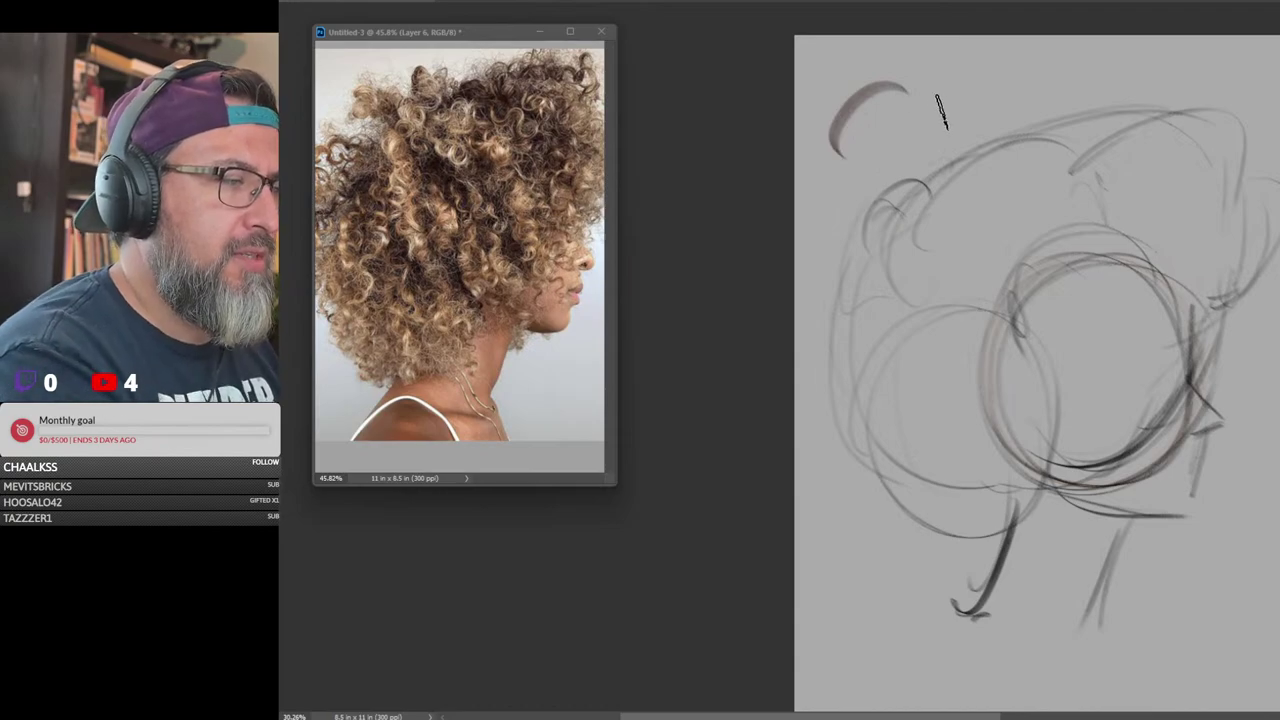
{"action": "key", "text": "ctrl+z"}
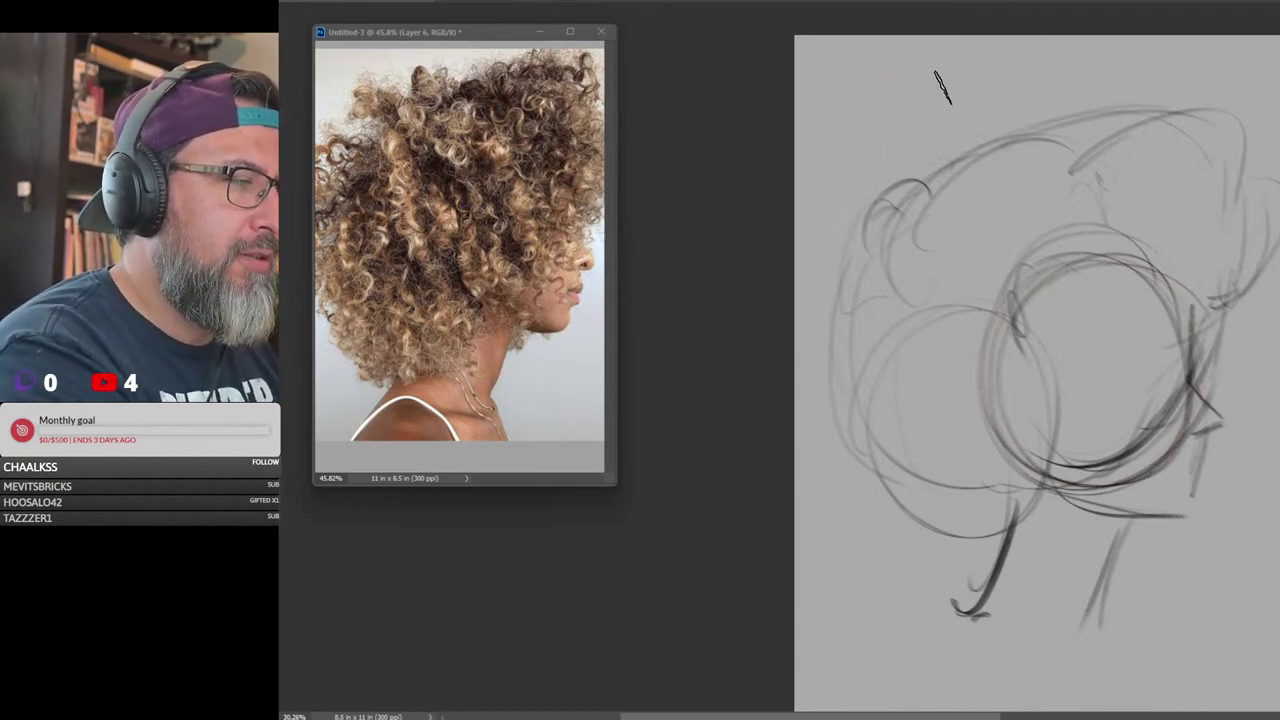
Try broad flat strokes and thin edge strokes in dark brown above the hair, and undo them
{"action": "left_click_drag", "start_coordinate": [943, 86], "coordinate": [820, 150]}
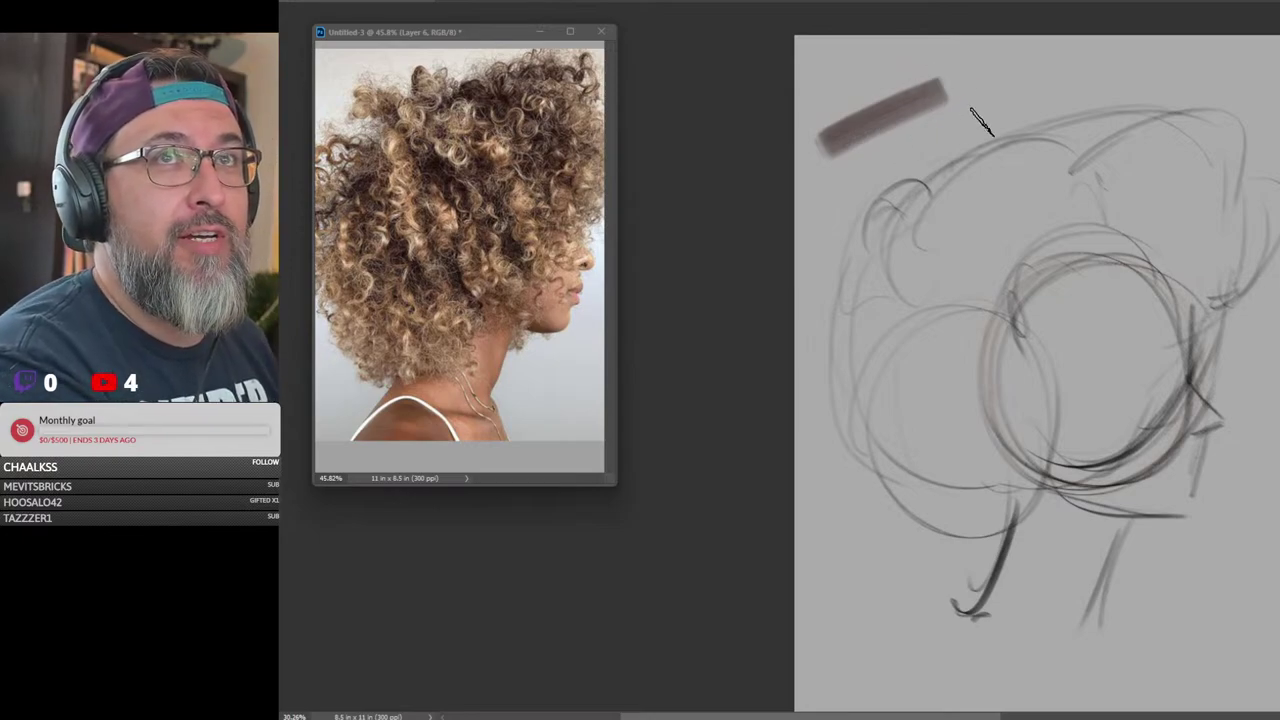
{"action": "mouse_move", "coordinate": [998, 66]}
{"action": "left_mouse_down"}
{"action": "mouse_move", "coordinate": [830, 152]}
{"action": "mouse_move", "coordinate": [945, 265]}
{"action": "left_mouse_up"}
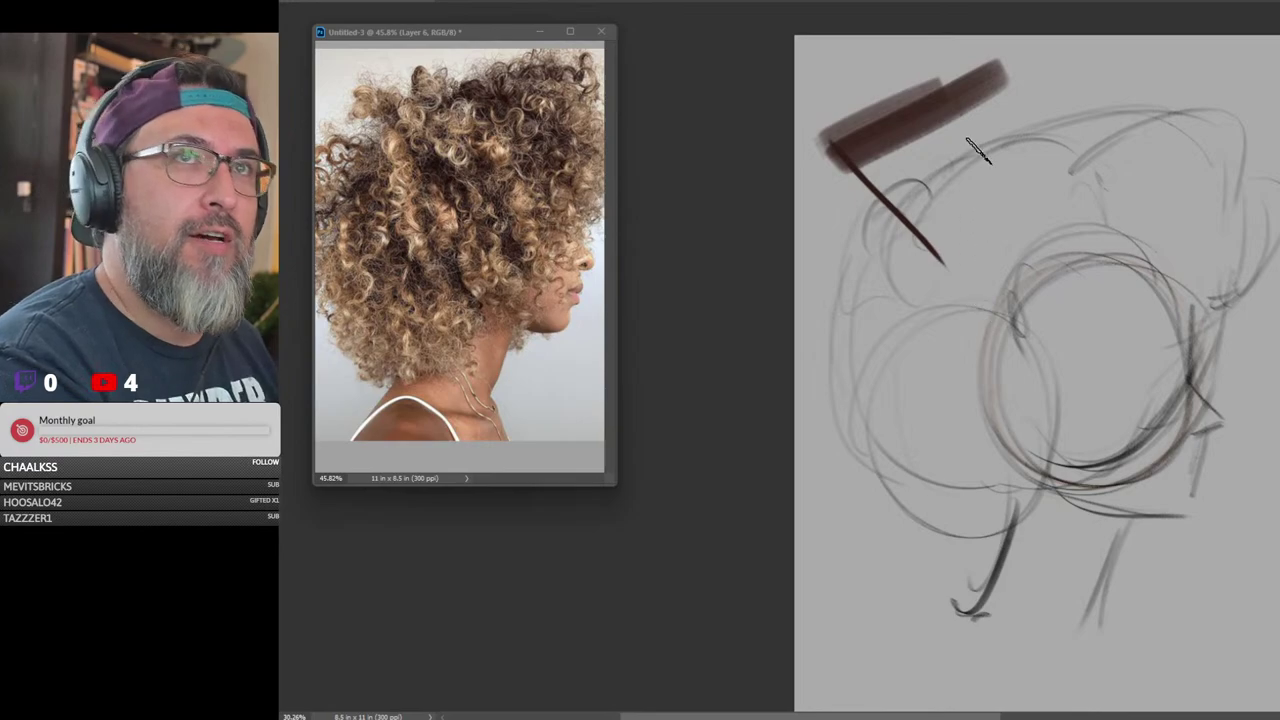
{"action": "mouse_move", "coordinate": [1025, 88]}
{"action": "left_mouse_down"}
{"action": "mouse_move", "coordinate": [930, 205]}
{"action": "mouse_move", "coordinate": [990, 300]}
{"action": "left_mouse_up"}
{"action": "key", "text": "ctrl+z"}
{"action": "key", "text": "ctrl+z"}
{"action": "key", "text": "ctrl+z"}
{"action": "key", "text": "ctrl+z"}
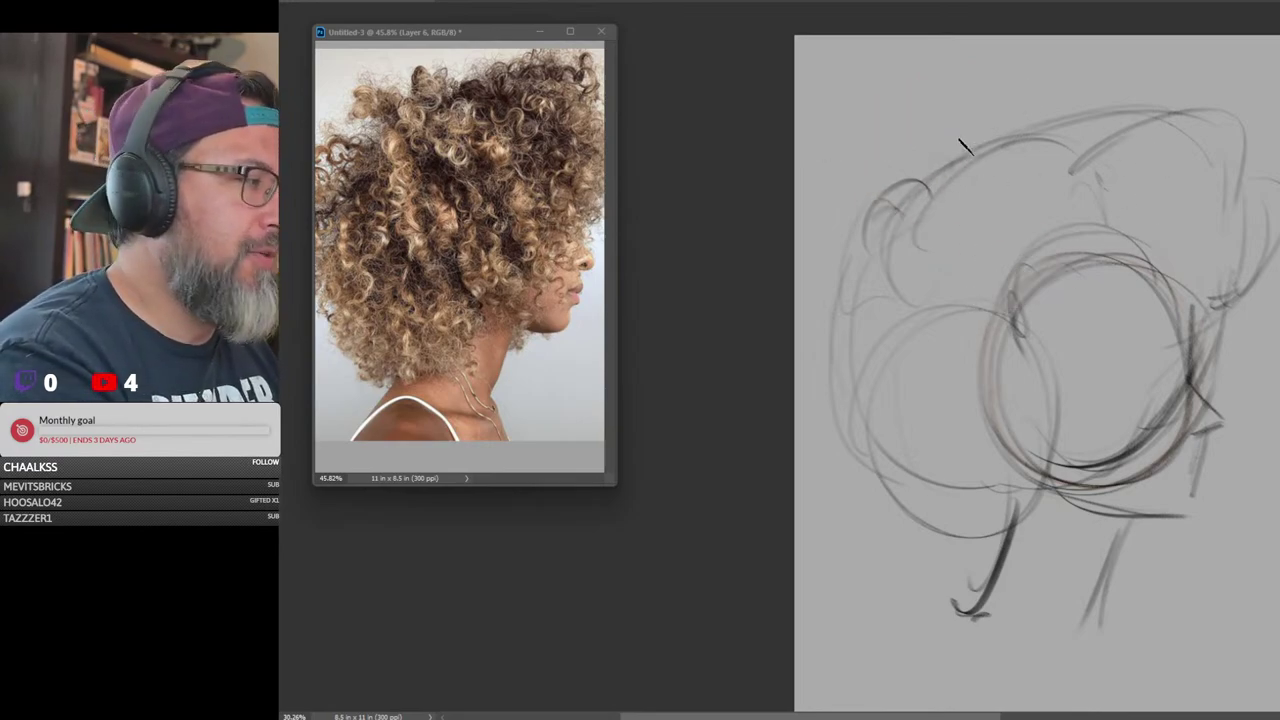
{"action": "mouse_move", "coordinate": [958, 138]}
{"action": "left_mouse_down"}
{"action": "mouse_move", "coordinate": [986, 230]}
{"action": "mouse_move", "coordinate": [1040, 310]}
{"action": "left_mouse_up"}
{"action": "key", "text": "ctrl+z"}
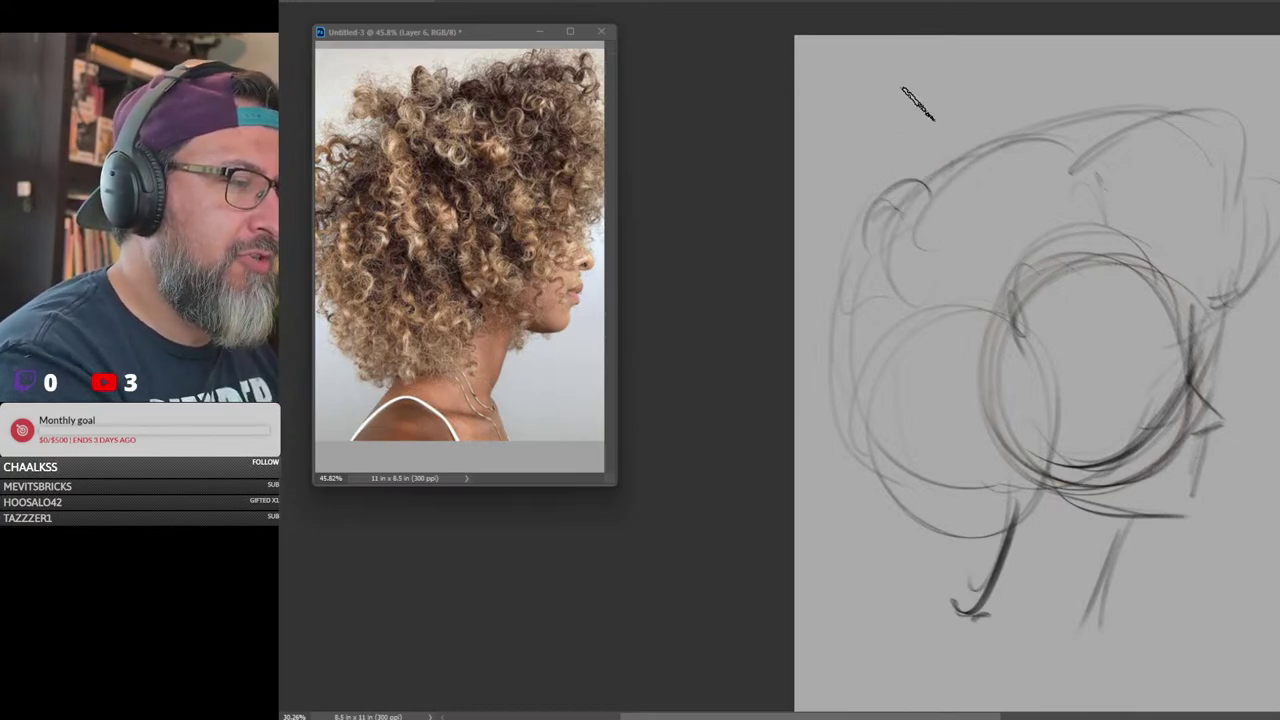
Try a twisting dark brown ribbon stroke above the back of the hair, and undo it
{"action": "mouse_move", "coordinate": [868, 78]}
{"action": "left_mouse_down"}
{"action": "mouse_move", "coordinate": [915, 165]}
{"action": "mouse_move", "coordinate": [968, 205]}
{"action": "left_mouse_up"}
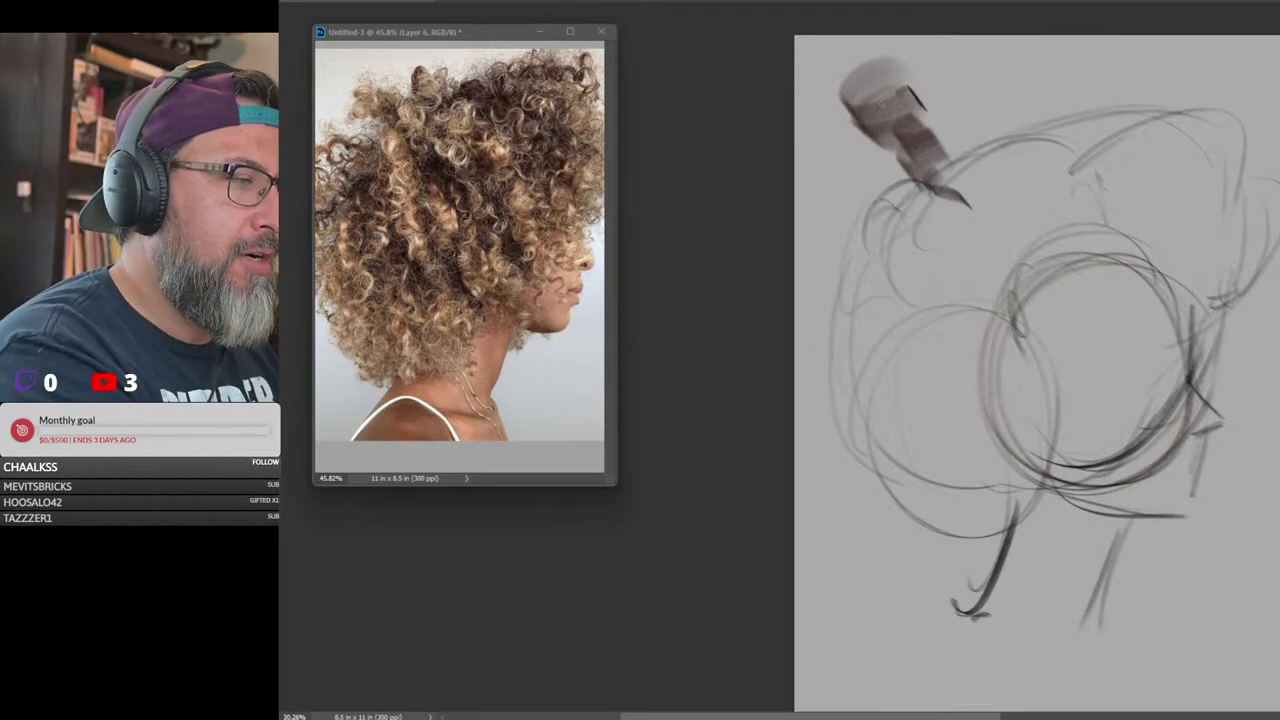
{"action": "left_click_drag", "start_coordinate": [884, 98], "coordinate": [853, 110]}
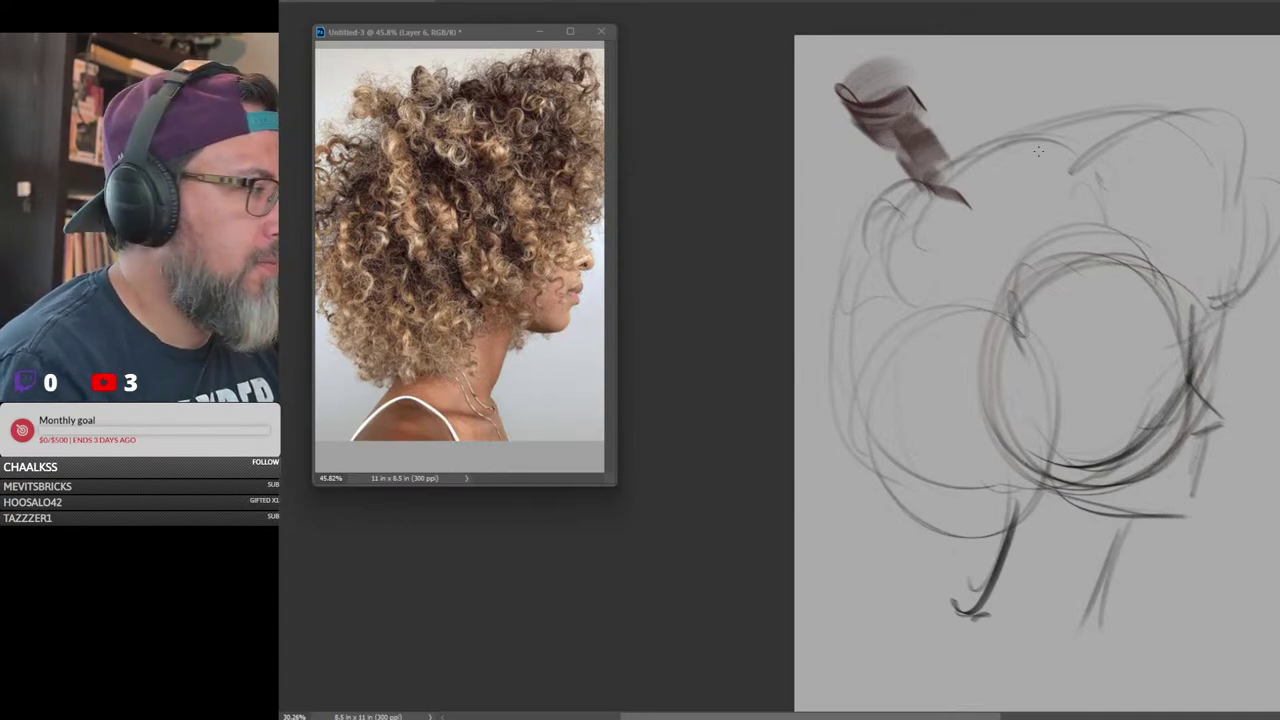
{"action": "key", "text": "ctrl+z"}
{"action": "key", "text": "ctrl+z"}
{"action": "key", "text": "ctrl+z"}
{"action": "key", "text": "ctrl+z"}
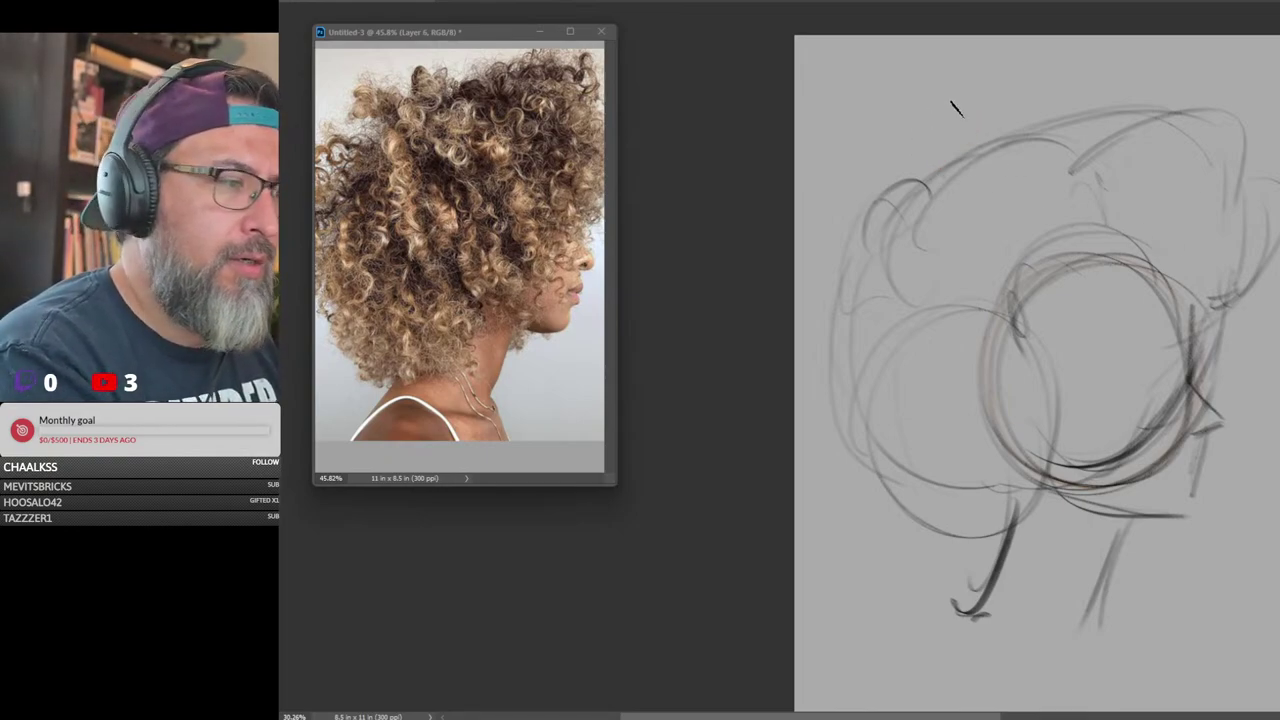
Paint dark brown spiral curls along the upper back of the hair, across the crown and down toward the face
{"action": "mouse_move", "coordinate": [978, 120]}
{"action": "left_mouse_down"}
{"action": "mouse_move", "coordinate": [960, 155]}
{"action": "mouse_move", "coordinate": [1016, 143]}
{"action": "mouse_move", "coordinate": [955, 175]}
{"action": "mouse_move", "coordinate": [1006, 172]}
{"action": "mouse_move", "coordinate": [964, 188]}
{"action": "mouse_move", "coordinate": [970, 208]}
{"action": "mouse_move", "coordinate": [864, 163]}
{"action": "mouse_move", "coordinate": [870, 185]}
{"action": "mouse_move", "coordinate": [916, 201]}
{"action": "mouse_move", "coordinate": [881, 186]}
{"action": "mouse_move", "coordinate": [828, 237]}
{"action": "mouse_move", "coordinate": [862, 253]}
{"action": "mouse_move", "coordinate": [837, 268]}
{"action": "mouse_move", "coordinate": [805, 246]}
{"action": "mouse_move", "coordinate": [800, 298]}
{"action": "left_mouse_up"}
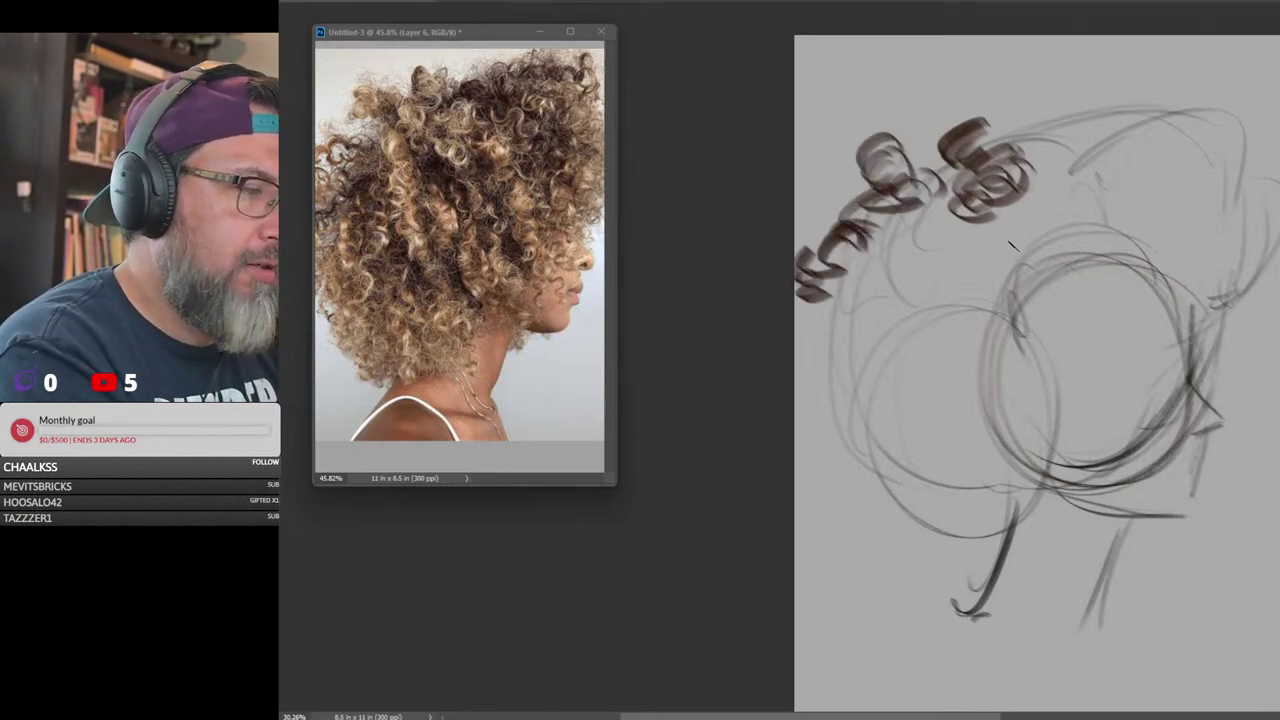
{"action": "mouse_move", "coordinate": [1010, 245]}
{"action": "left_mouse_down"}
{"action": "mouse_move", "coordinate": [990, 272]}
{"action": "mouse_move", "coordinate": [1045, 252]}
{"action": "mouse_move", "coordinate": [1030, 302]}
{"action": "mouse_move", "coordinate": [1045, 298]}
{"action": "left_mouse_up"}
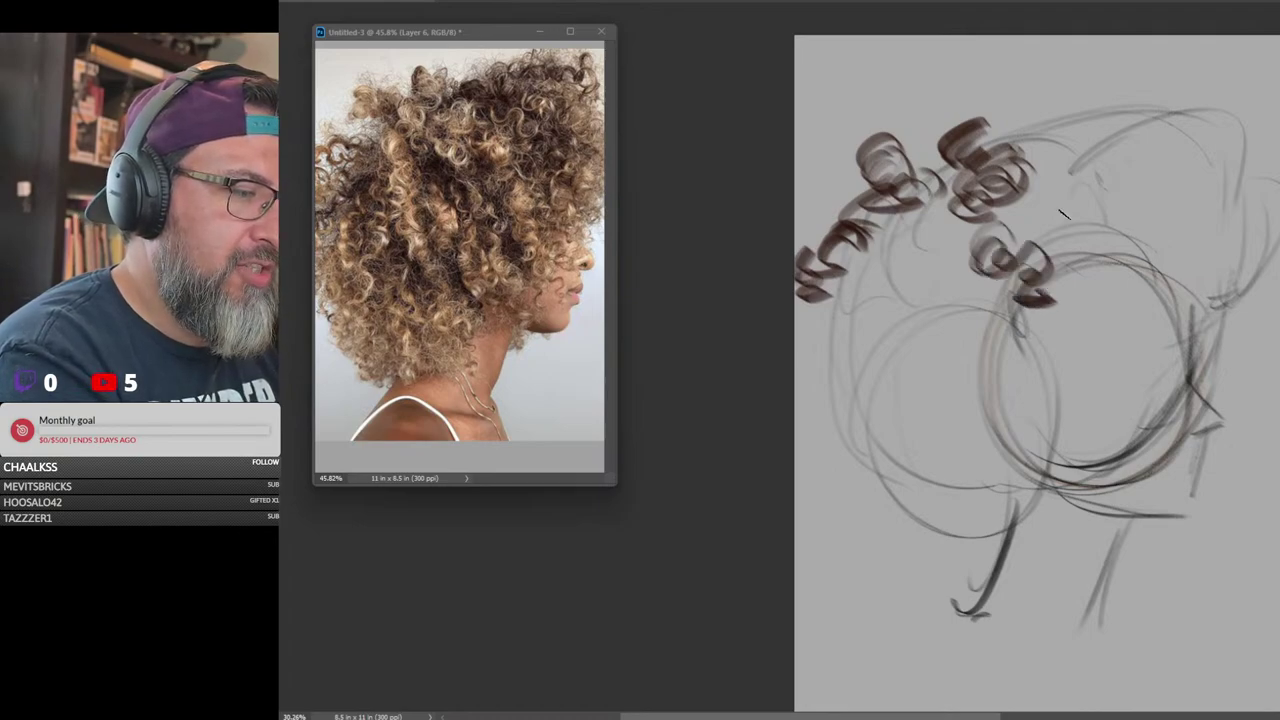
{"action": "mouse_move", "coordinate": [1145, 178]}
{"action": "left_mouse_down"}
{"action": "mouse_move", "coordinate": [1090, 224]}
{"action": "mouse_move", "coordinate": [1122, 215]}
{"action": "mouse_move", "coordinate": [1165, 255]}
{"action": "left_mouse_up"}
{"action": "mouse_move", "coordinate": [1127, 164]}
{"action": "left_mouse_down"}
{"action": "mouse_move", "coordinate": [1145, 135]}
{"action": "mouse_move", "coordinate": [1175, 190]}
{"action": "mouse_move", "coordinate": [1090, 150]}
{"action": "mouse_move", "coordinate": [1098, 178]}
{"action": "mouse_move", "coordinate": [1040, 230]}
{"action": "mouse_move", "coordinate": [1065, 240]}
{"action": "mouse_move", "coordinate": [1090, 228]}
{"action": "mouse_move", "coordinate": [1100, 250]}
{"action": "left_mouse_up"}
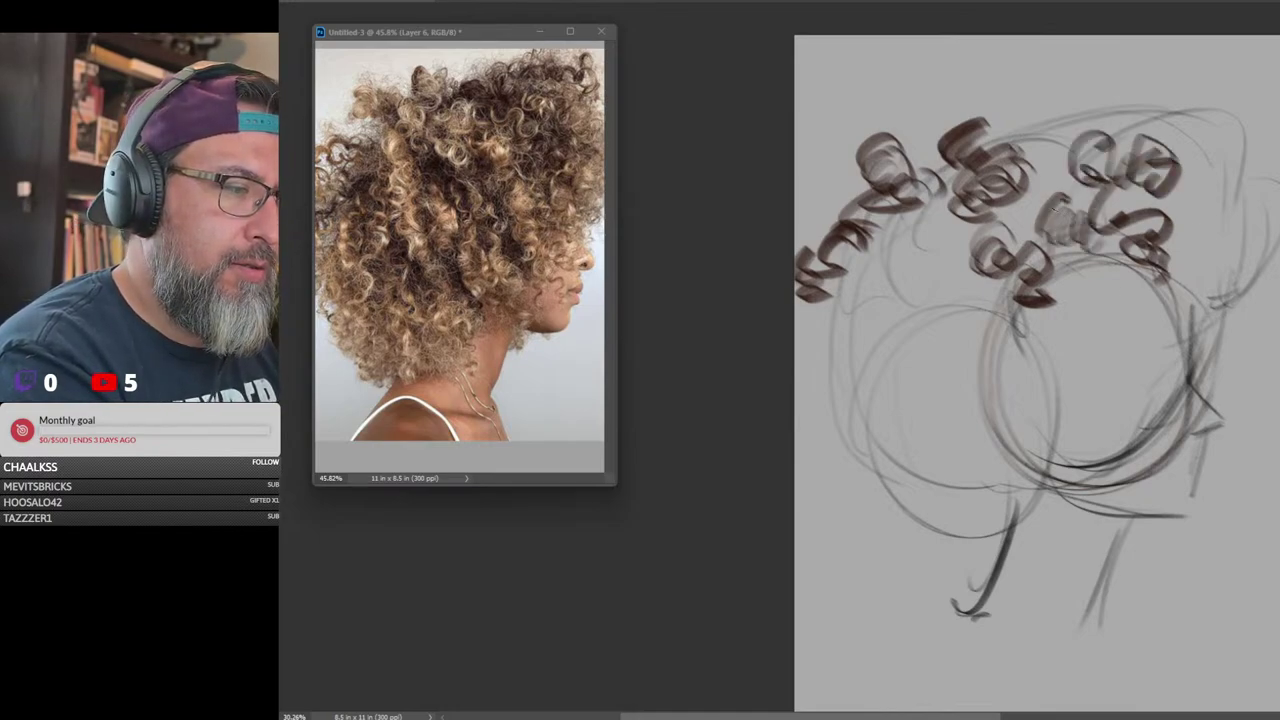
{"action": "mouse_move", "coordinate": [1050, 212]}
{"action": "left_mouse_down"}
{"action": "mouse_move", "coordinate": [1075, 240]}
{"action": "mouse_move", "coordinate": [1095, 235]}
{"action": "left_mouse_up"}
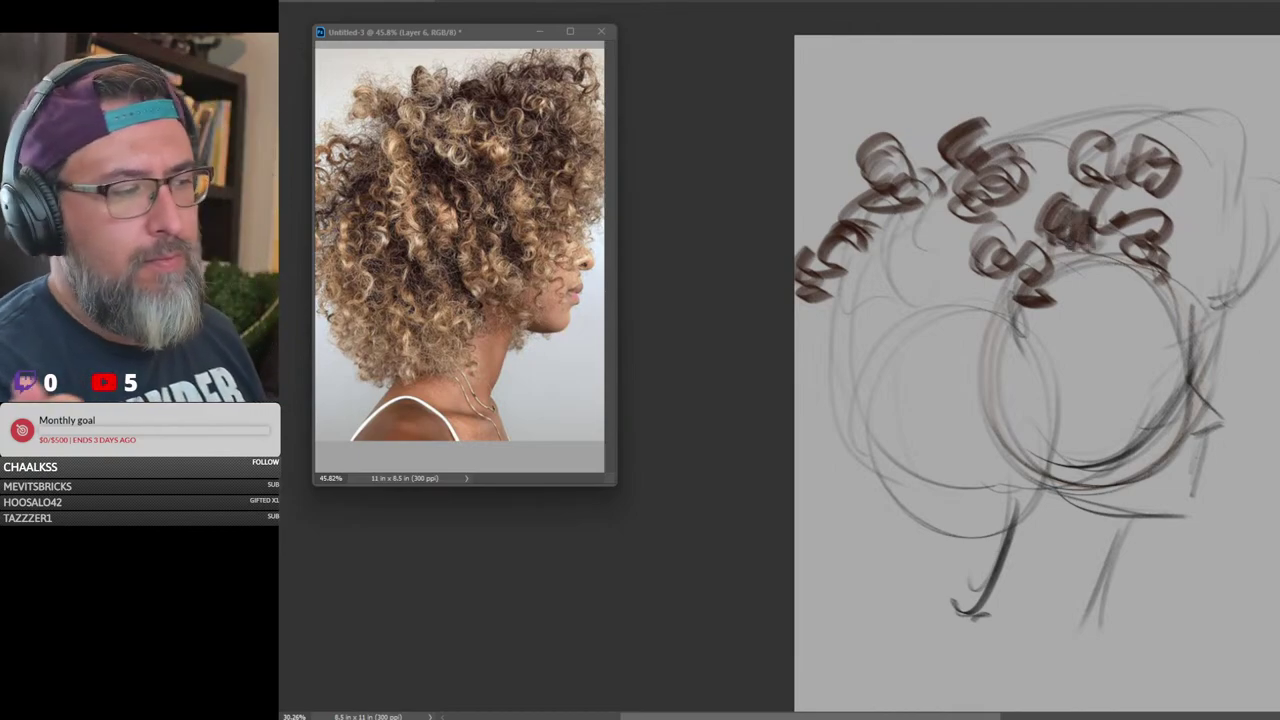
{"action": "mouse_move", "coordinate": [1078, 289]}
{"action": "left_mouse_down"}
{"action": "mouse_move", "coordinate": [1121, 290]}
{"action": "mouse_move", "coordinate": [1120, 335]}
{"action": "left_mouse_up"}
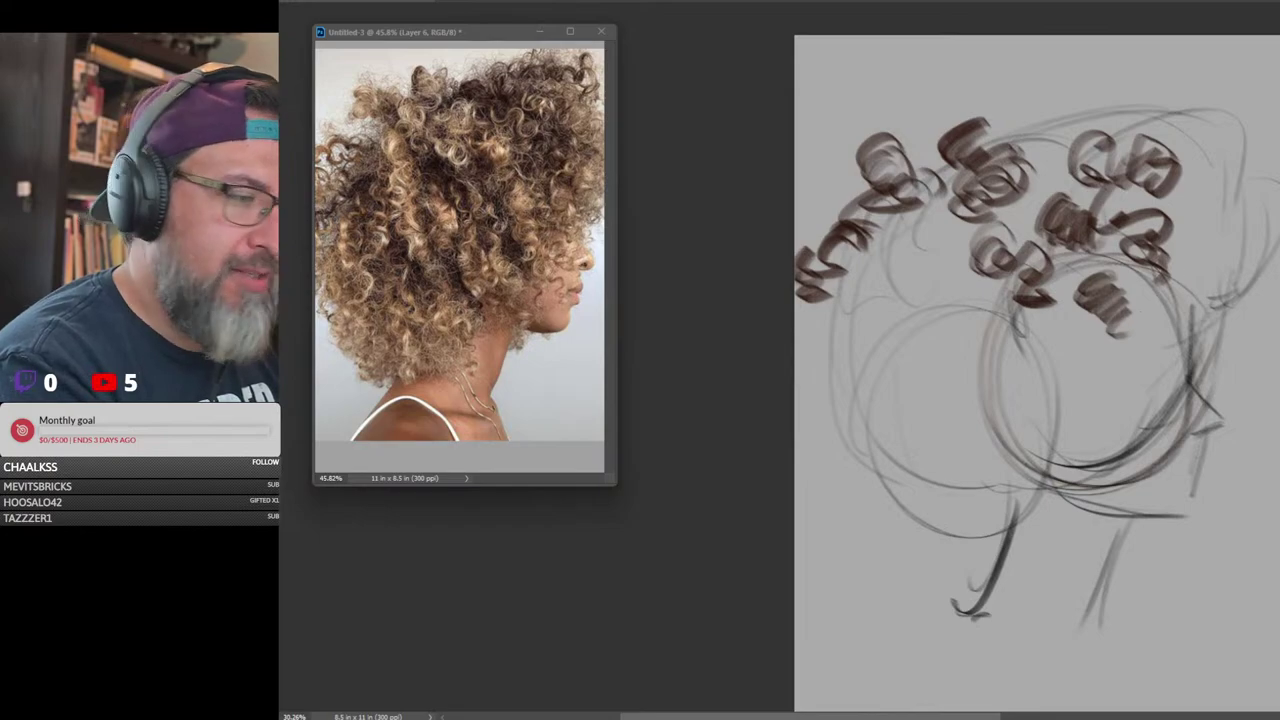
{"action": "mouse_move", "coordinate": [1155, 288]}
{"action": "left_mouse_down"}
{"action": "mouse_move", "coordinate": [1188, 336]}
{"action": "mouse_move", "coordinate": [1154, 347]}
{"action": "mouse_move", "coordinate": [1154, 388]}
{"action": "mouse_move", "coordinate": [1190, 405]}
{"action": "left_mouse_up"}
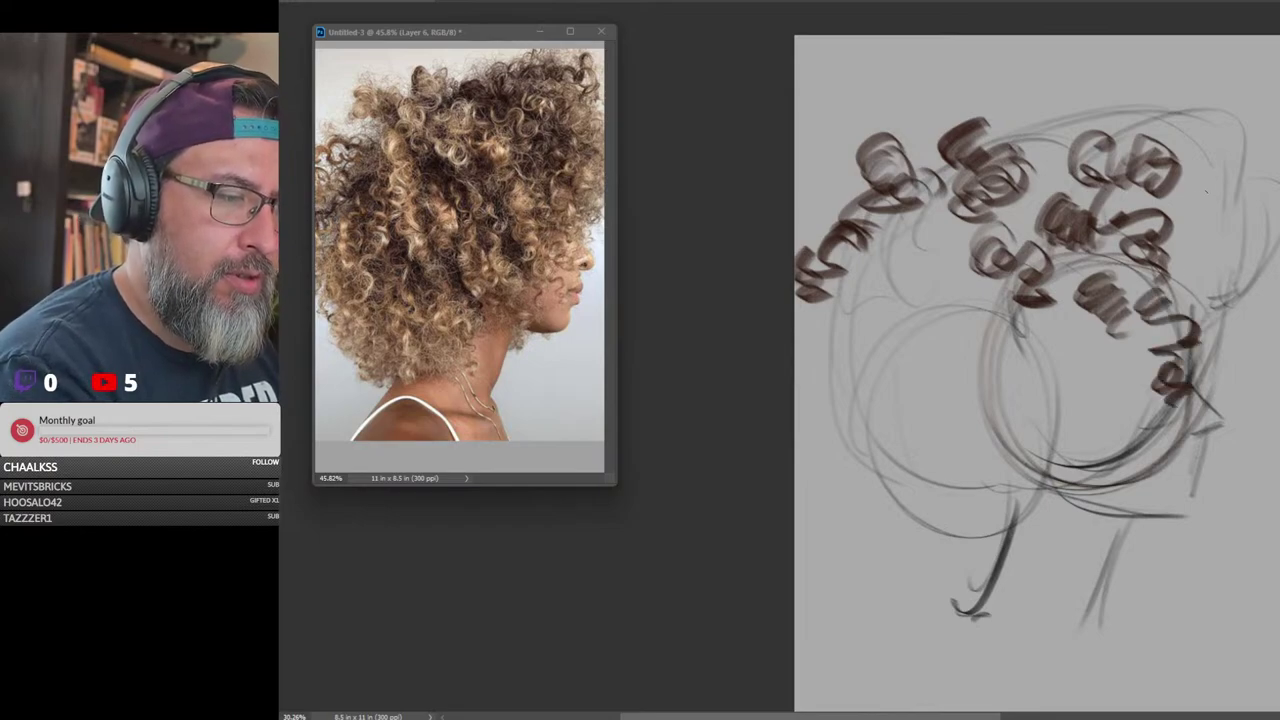
Fill the hair's top edge, back, nape and middle with overlapping dark brown spiral curls
{"action": "mouse_move", "coordinate": [1205, 258]}
{"action": "left_mouse_down"}
{"action": "mouse_move", "coordinate": [1227, 288]}
{"action": "mouse_move", "coordinate": [1275, 238]}
{"action": "mouse_move", "coordinate": [1255, 210]}
{"action": "mouse_move", "coordinate": [1270, 200]}
{"action": "mouse_move", "coordinate": [1250, 198]}
{"action": "mouse_move", "coordinate": [1268, 180]}
{"action": "mouse_move", "coordinate": [1240, 185]}
{"action": "mouse_move", "coordinate": [1244, 123]}
{"action": "mouse_move", "coordinate": [1213, 91]}
{"action": "mouse_move", "coordinate": [1169, 141]}
{"action": "mouse_move", "coordinate": [1146, 97]}
{"action": "mouse_move", "coordinate": [1134, 145]}
{"action": "mouse_move", "coordinate": [1106, 120]}
{"action": "mouse_move", "coordinate": [1000, 131]}
{"action": "mouse_move", "coordinate": [1050, 160]}
{"action": "mouse_move", "coordinate": [1010, 155]}
{"action": "left_mouse_up"}
{"action": "mouse_move", "coordinate": [860, 228]}
{"action": "left_mouse_down"}
{"action": "mouse_move", "coordinate": [835, 272]}
{"action": "mouse_move", "coordinate": [801, 326]}
{"action": "mouse_move", "coordinate": [840, 365]}
{"action": "mouse_move", "coordinate": [812, 395]}
{"action": "mouse_move", "coordinate": [808, 435]}
{"action": "mouse_move", "coordinate": [835, 458]}
{"action": "mouse_move", "coordinate": [875, 410]}
{"action": "mouse_move", "coordinate": [855, 461]}
{"action": "mouse_move", "coordinate": [890, 492]}
{"action": "mouse_move", "coordinate": [873, 516]}
{"action": "mouse_move", "coordinate": [927, 510]}
{"action": "mouse_move", "coordinate": [921, 497]}
{"action": "mouse_move", "coordinate": [929, 545]}
{"action": "mouse_move", "coordinate": [965, 547]}
{"action": "mouse_move", "coordinate": [1007, 506]}
{"action": "mouse_move", "coordinate": [986, 503]}
{"action": "mouse_move", "coordinate": [991, 474]}
{"action": "mouse_move", "coordinate": [1005, 505]}
{"action": "mouse_move", "coordinate": [981, 552]}
{"action": "mouse_move", "coordinate": [1043, 545]}
{"action": "mouse_move", "coordinate": [1057, 490]}
{"action": "mouse_move", "coordinate": [1093, 497]}
{"action": "mouse_move", "coordinate": [1068, 543]}
{"action": "mouse_move", "coordinate": [1010, 412]}
{"action": "left_mouse_up"}
{"action": "mouse_move", "coordinate": [872, 265]}
{"action": "left_mouse_down"}
{"action": "mouse_move", "coordinate": [857, 298]}
{"action": "mouse_move", "coordinate": [878, 341]}
{"action": "mouse_move", "coordinate": [855, 336]}
{"action": "mouse_move", "coordinate": [845, 368]}
{"action": "mouse_move", "coordinate": [873, 370]}
{"action": "mouse_move", "coordinate": [915, 478]}
{"action": "mouse_move", "coordinate": [952, 470]}
{"action": "left_mouse_up"}
{"action": "mouse_move", "coordinate": [1020, 346]}
{"action": "left_mouse_down"}
{"action": "mouse_move", "coordinate": [1009, 382]}
{"action": "mouse_move", "coordinate": [1022, 374]}
{"action": "mouse_move", "coordinate": [1057, 409]}
{"action": "mouse_move", "coordinate": [1025, 428]}
{"action": "left_mouse_up"}
{"action": "mouse_move", "coordinate": [925, 308]}
{"action": "left_mouse_down"}
{"action": "mouse_move", "coordinate": [895, 340]}
{"action": "mouse_move", "coordinate": [937, 379]}
{"action": "mouse_move", "coordinate": [970, 370]}
{"action": "mouse_move", "coordinate": [966, 402]}
{"action": "mouse_move", "coordinate": [939, 410]}
{"action": "mouse_move", "coordinate": [992, 430]}
{"action": "mouse_move", "coordinate": [989, 488]}
{"action": "mouse_move", "coordinate": [945, 515]}
{"action": "left_mouse_up"}
{"action": "mouse_move", "coordinate": [1102, 320]}
{"action": "left_mouse_down"}
{"action": "mouse_move", "coordinate": [1045, 372]}
{"action": "mouse_move", "coordinate": [1082, 395]}
{"action": "mouse_move", "coordinate": [1100, 448]}
{"action": "left_mouse_up"}
{"action": "mouse_move", "coordinate": [940, 206]}
{"action": "left_mouse_down"}
{"action": "mouse_move", "coordinate": [892, 217]}
{"action": "mouse_move", "coordinate": [902, 246]}
{"action": "mouse_move", "coordinate": [926, 254]}
{"action": "mouse_move", "coordinate": [910, 250]}
{"action": "mouse_move", "coordinate": [905, 296]}
{"action": "mouse_move", "coordinate": [965, 302]}
{"action": "left_mouse_up"}
{"action": "mouse_move", "coordinate": [1035, 188]}
{"action": "left_mouse_down"}
{"action": "mouse_move", "coordinate": [1010, 212]}
{"action": "mouse_move", "coordinate": [963, 217]}
{"action": "mouse_move", "coordinate": [910, 292]}
{"action": "left_mouse_up"}
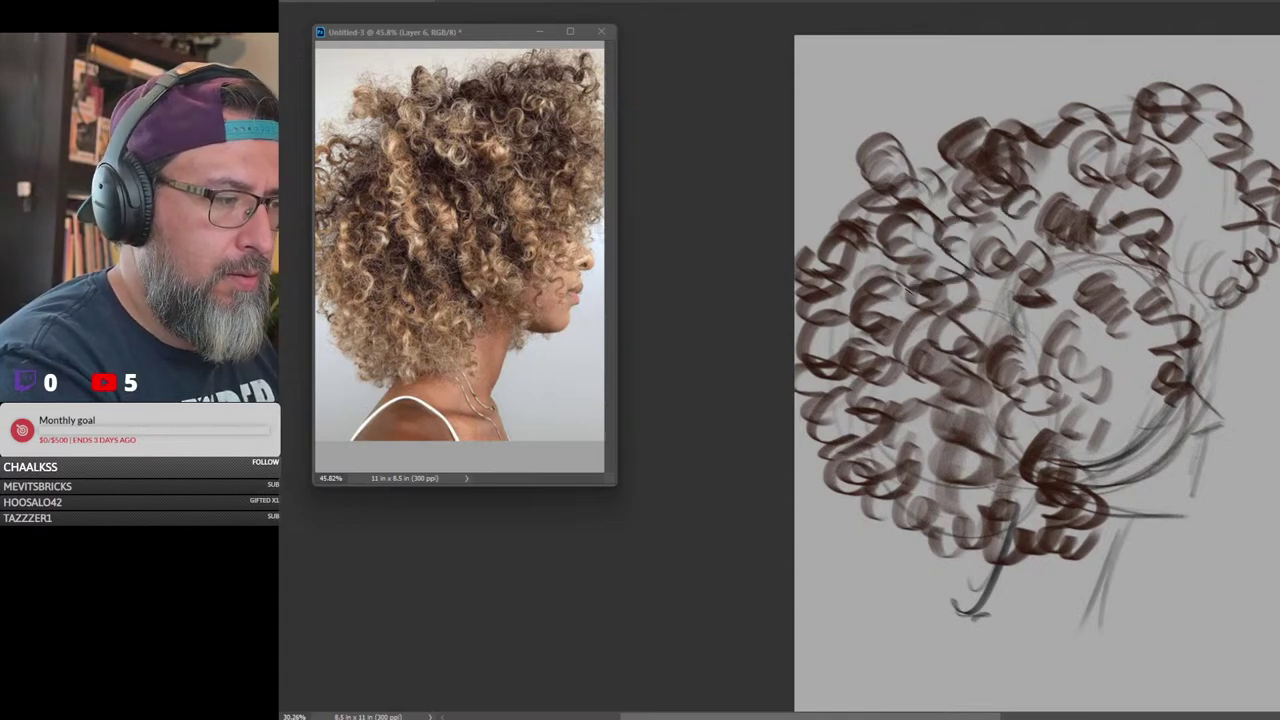
Add smaller dark brown curls at the front of the hair, beside the cheek and over the forehead
{"action": "mouse_move", "coordinate": [1188, 150]}
{"action": "left_mouse_down"}
{"action": "mouse_move", "coordinate": [1171, 239]}
{"action": "mouse_move", "coordinate": [1161, 218]}
{"action": "mouse_move", "coordinate": [1182, 262]}
{"action": "mouse_move", "coordinate": [1237, 207]}
{"action": "mouse_move", "coordinate": [1217, 167]}
{"action": "mouse_move", "coordinate": [1209, 261]}
{"action": "mouse_move", "coordinate": [1245, 284]}
{"action": "left_mouse_up"}
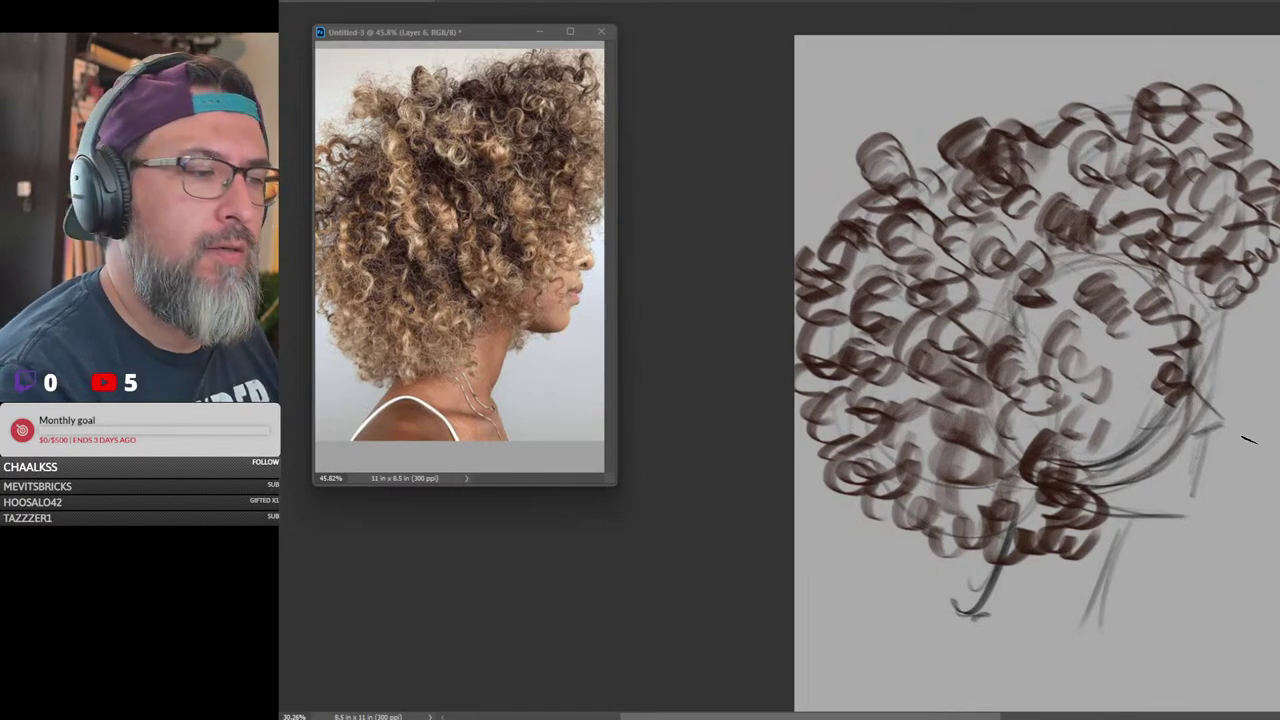
{"action": "mouse_move", "coordinate": [1130, 328]}
{"action": "left_mouse_down"}
{"action": "mouse_move", "coordinate": [1107, 381]}
{"action": "mouse_move", "coordinate": [1129, 398]}
{"action": "mouse_move", "coordinate": [1118, 428]}
{"action": "left_mouse_up"}
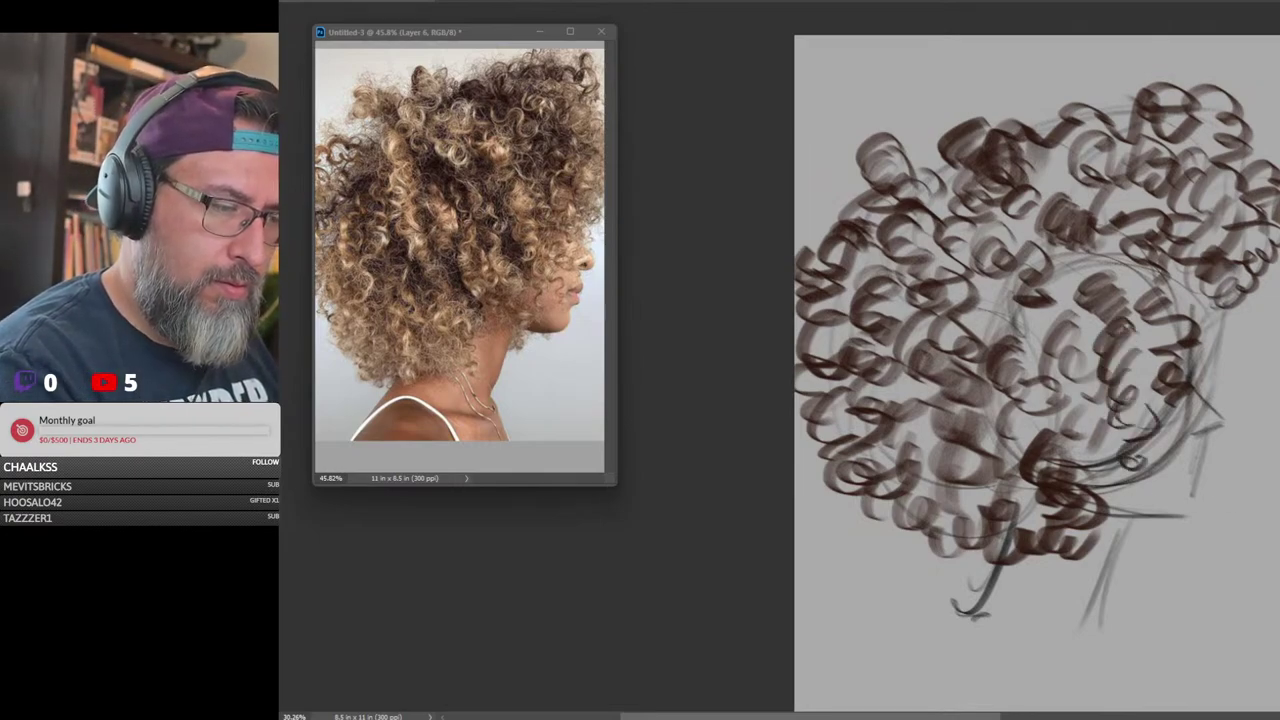
{"action": "left_click_drag", "start_coordinate": [1205, 314], "coordinate": [1226, 348]}
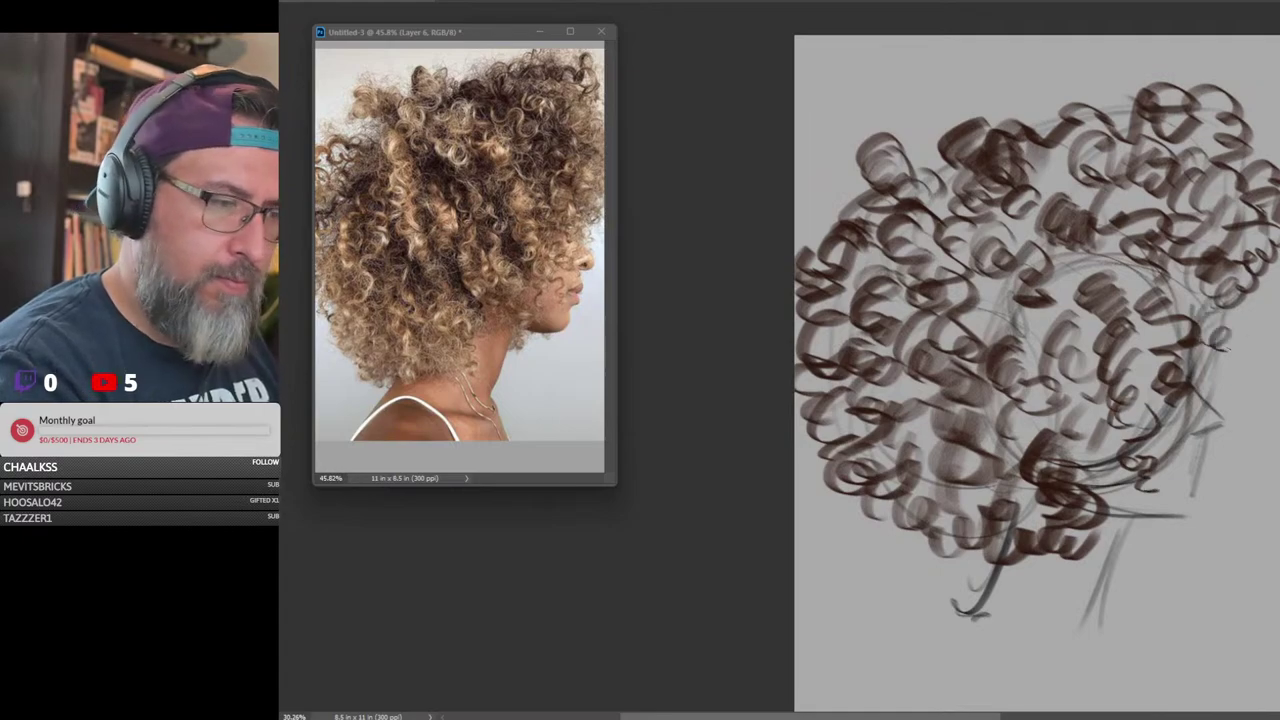
{"action": "left_click_drag", "start_coordinate": [1252, 290], "coordinate": [1238, 320]}
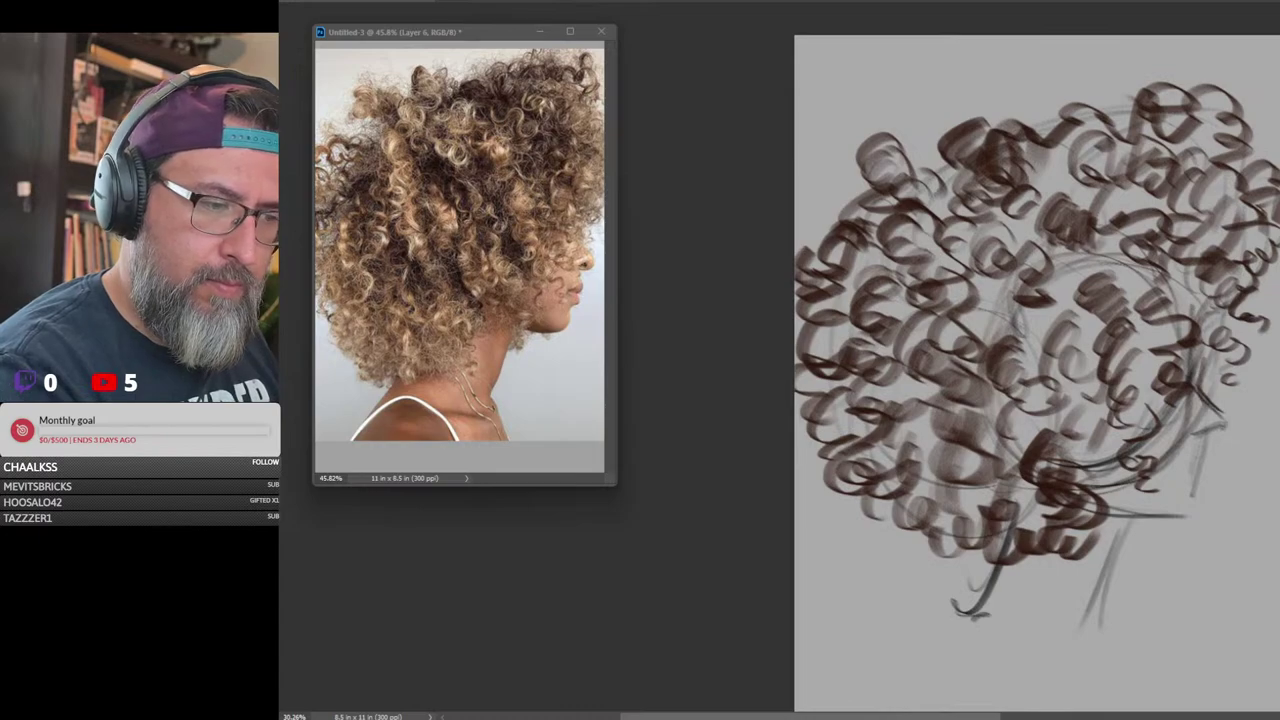
Define the nose, lips, chin, jawline, neck and back shoulder with dark brown contour strokes
{"action": "left_click_drag", "start_coordinate": [1222, 416], "coordinate": [1190, 448]}
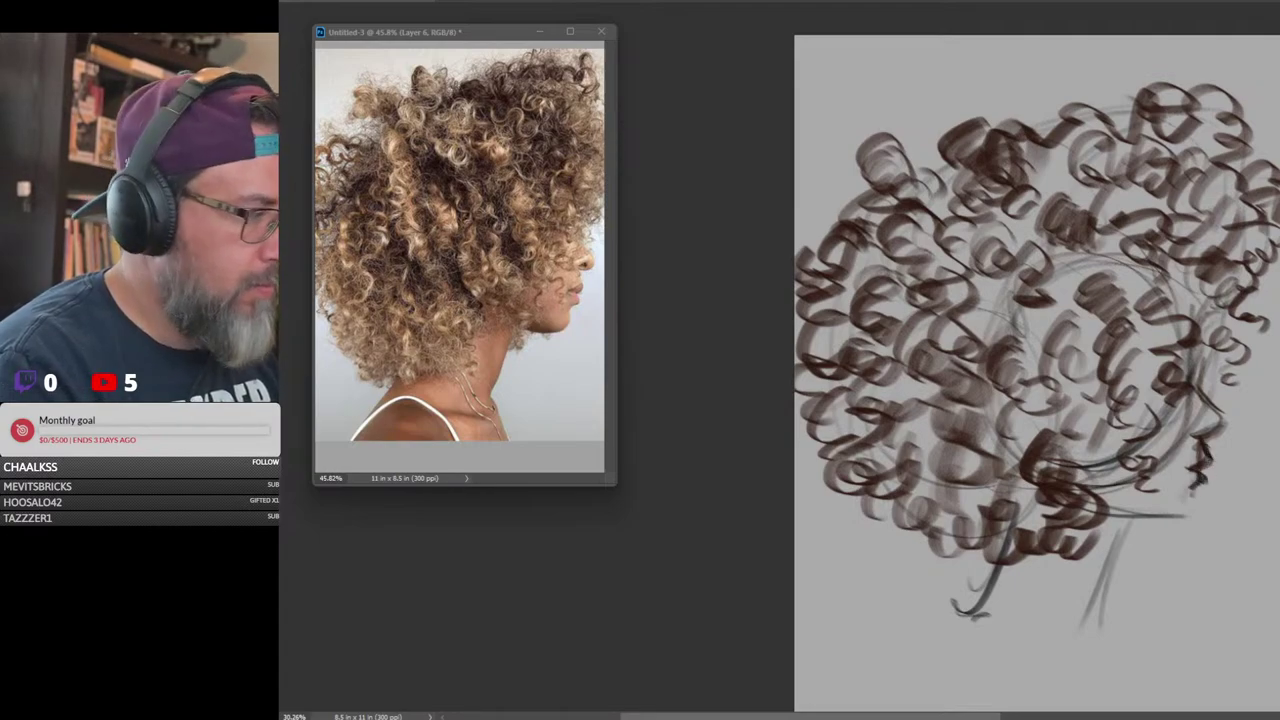
{"action": "mouse_move", "coordinate": [1188, 519]}
{"action": "left_mouse_down"}
{"action": "mouse_move", "coordinate": [1086, 508]}
{"action": "mouse_move", "coordinate": [1109, 556]}
{"action": "left_mouse_up"}
{"action": "left_click_drag", "start_coordinate": [1132, 523], "coordinate": [1070, 640]}
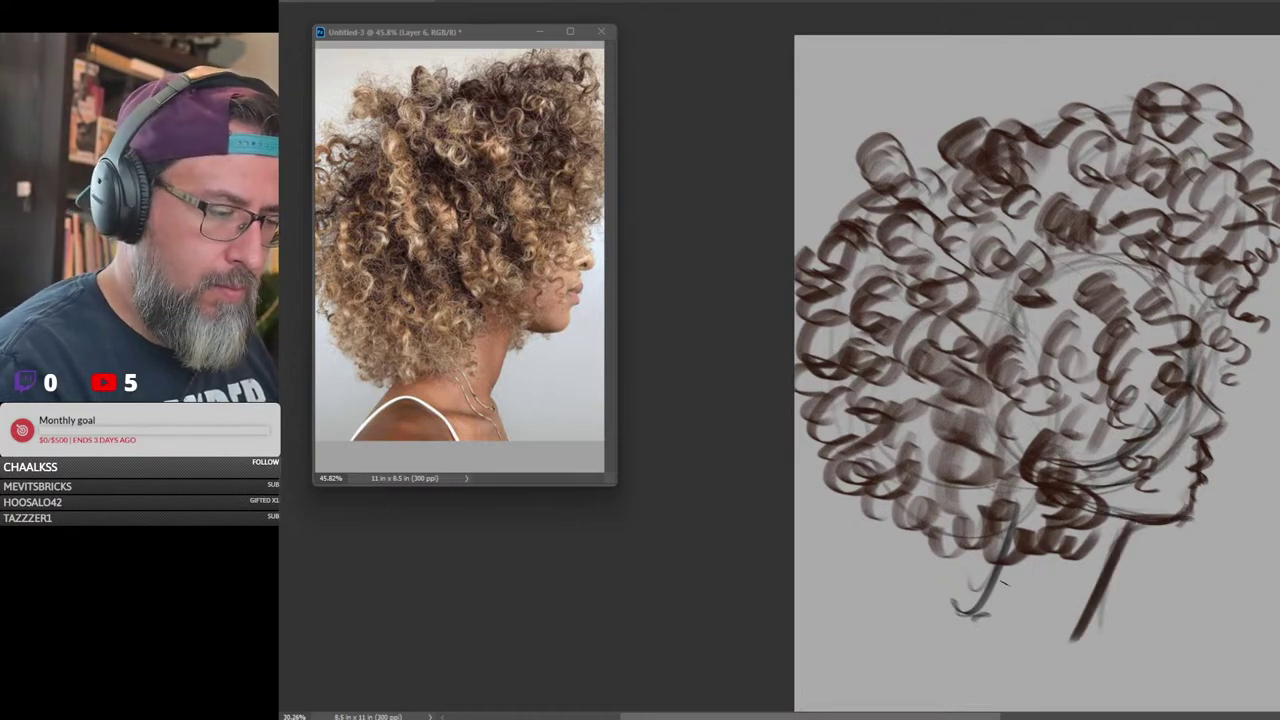
{"action": "mouse_move", "coordinate": [1005, 545]}
{"action": "left_mouse_down"}
{"action": "mouse_move", "coordinate": [962, 620]}
{"action": "mouse_move", "coordinate": [928, 612]}
{"action": "left_mouse_up"}
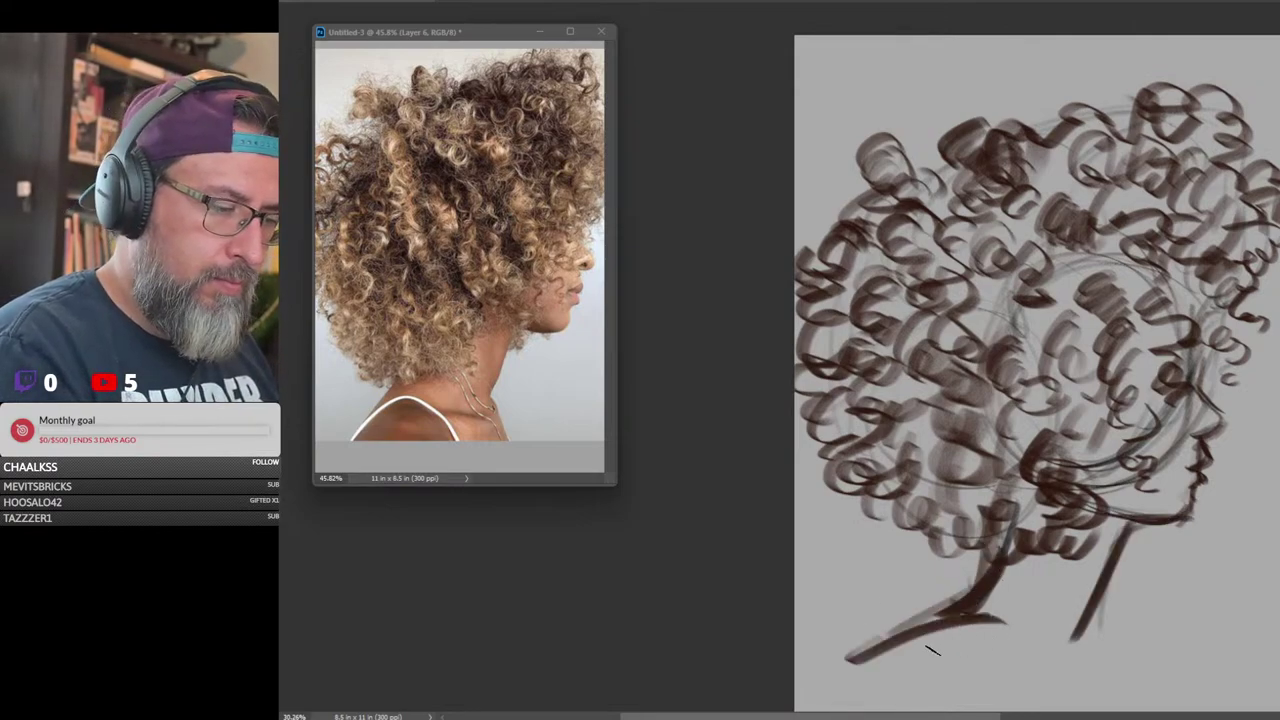
Bring the sharktopusfly copy.jpg painting into view
{"action": "mouse_move", "coordinate": [1068, 712]}
{"action": "left_click", "coordinate": [1066, 663]}
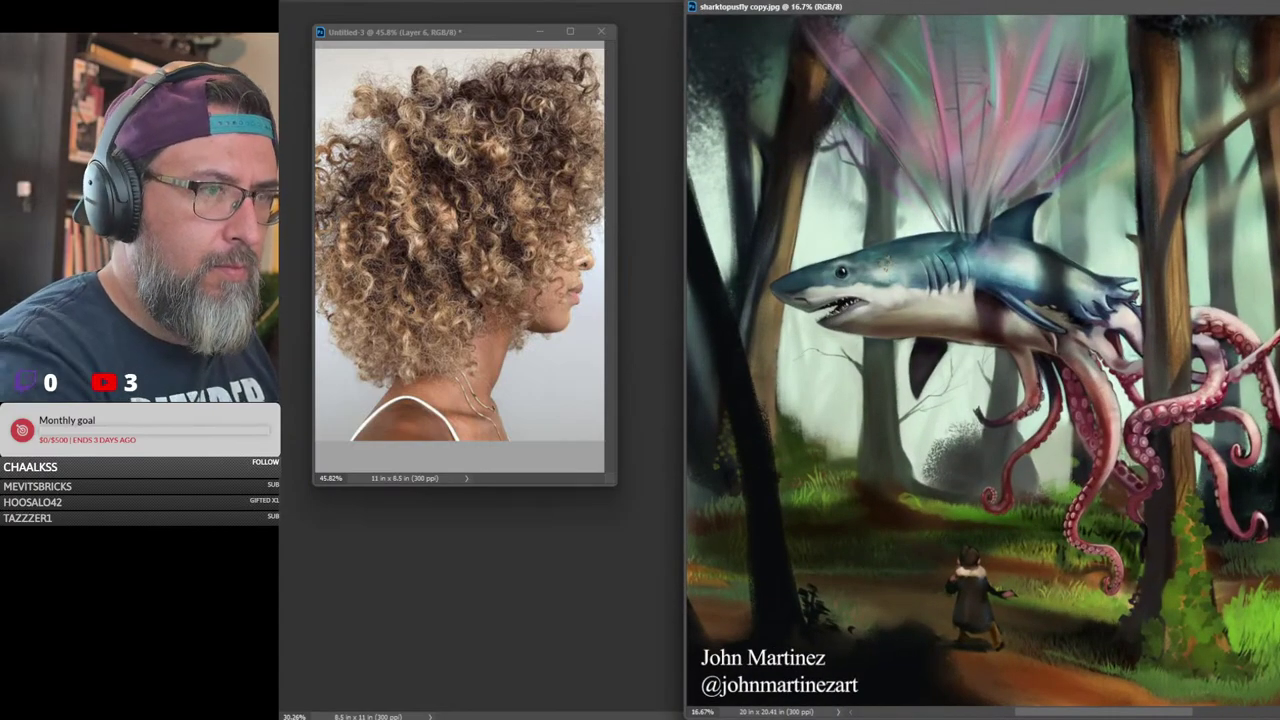
Return from the painting to the portrait sketch and add dark brown curls at the hair's top edge and upper middle
{"action": "left_click", "coordinate": [1278, 7]}
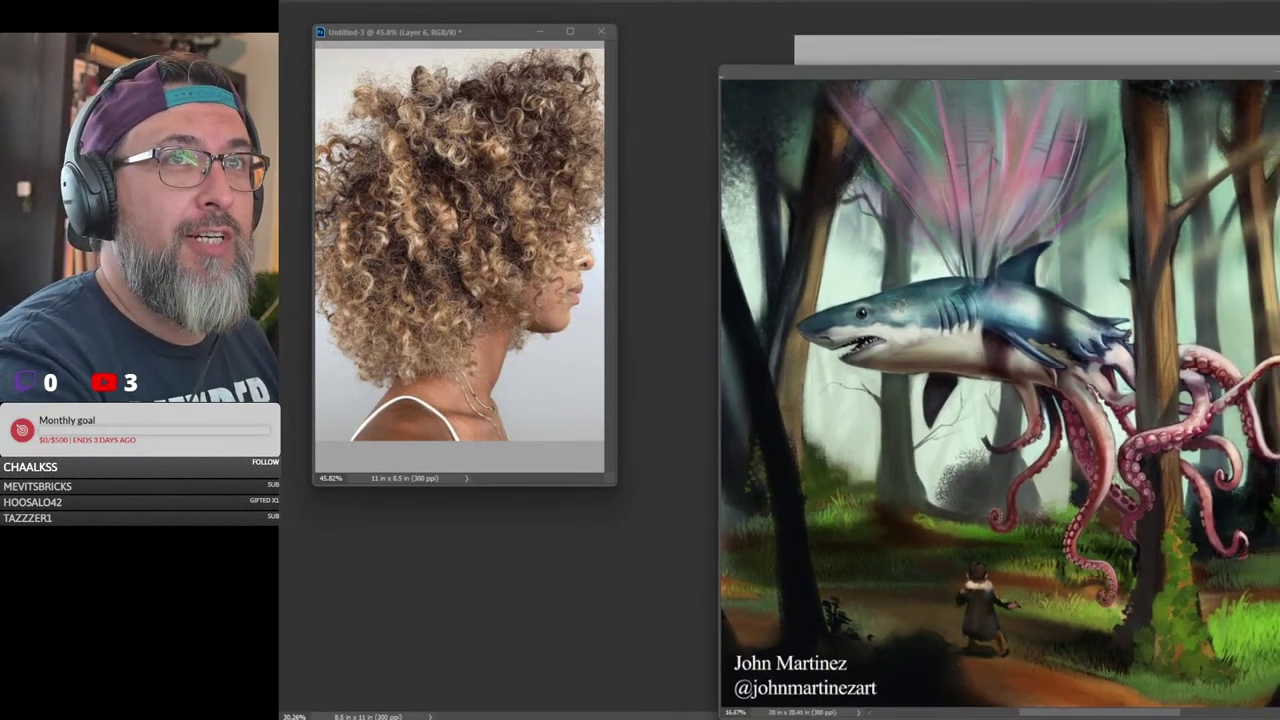
{"action": "mouse_move", "coordinate": [1163, 319]}
{"action": "left_mouse_down"}
{"action": "mouse_move", "coordinate": [1152, 307]}
{"action": "mouse_move", "coordinate": [1215, 330]}
{"action": "mouse_move", "coordinate": [1088, 295]}
{"action": "mouse_move", "coordinate": [1094, 309]}
{"action": "left_mouse_up"}
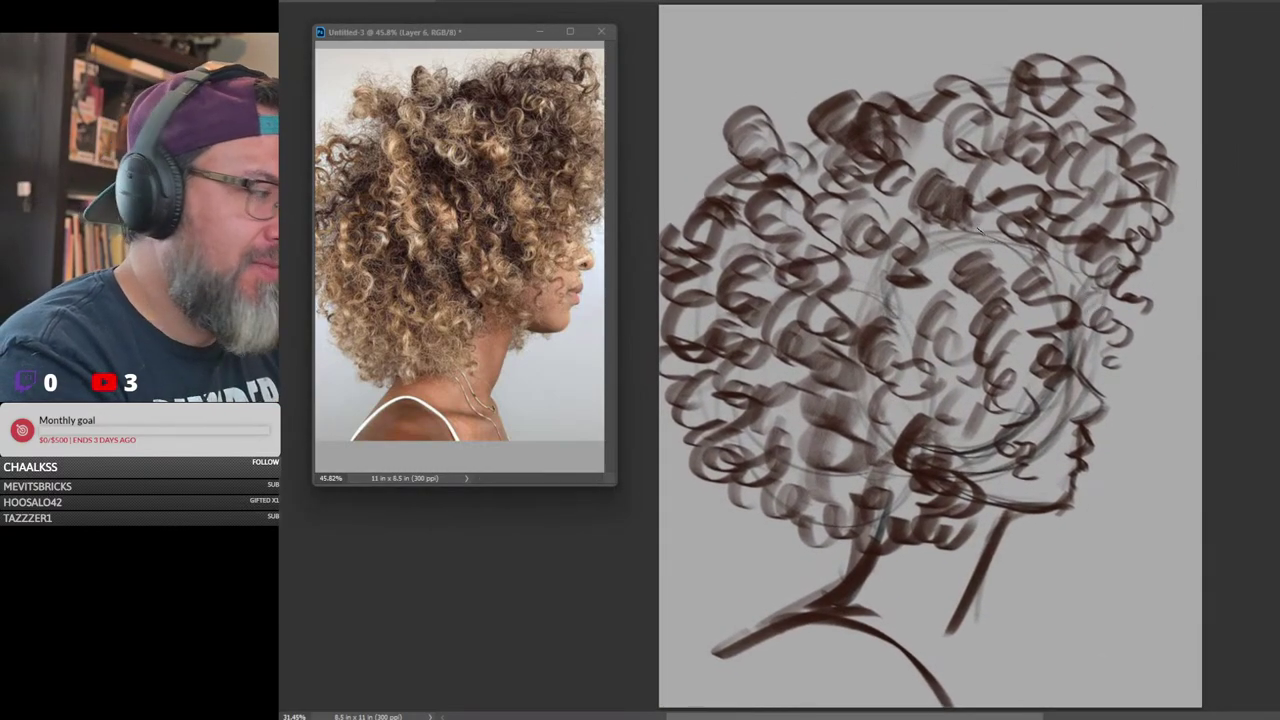
{"action": "left_click_drag", "start_coordinate": [966, 227], "coordinate": [948, 272]}
{"action": "mouse_move", "coordinate": [937, 180]}
{"action": "left_mouse_down"}
{"action": "mouse_move", "coordinate": [922, 164]}
{"action": "mouse_move", "coordinate": [917, 184]}
{"action": "left_mouse_up"}
{"action": "left_click_drag", "start_coordinate": [910, 60], "coordinate": [893, 98]}
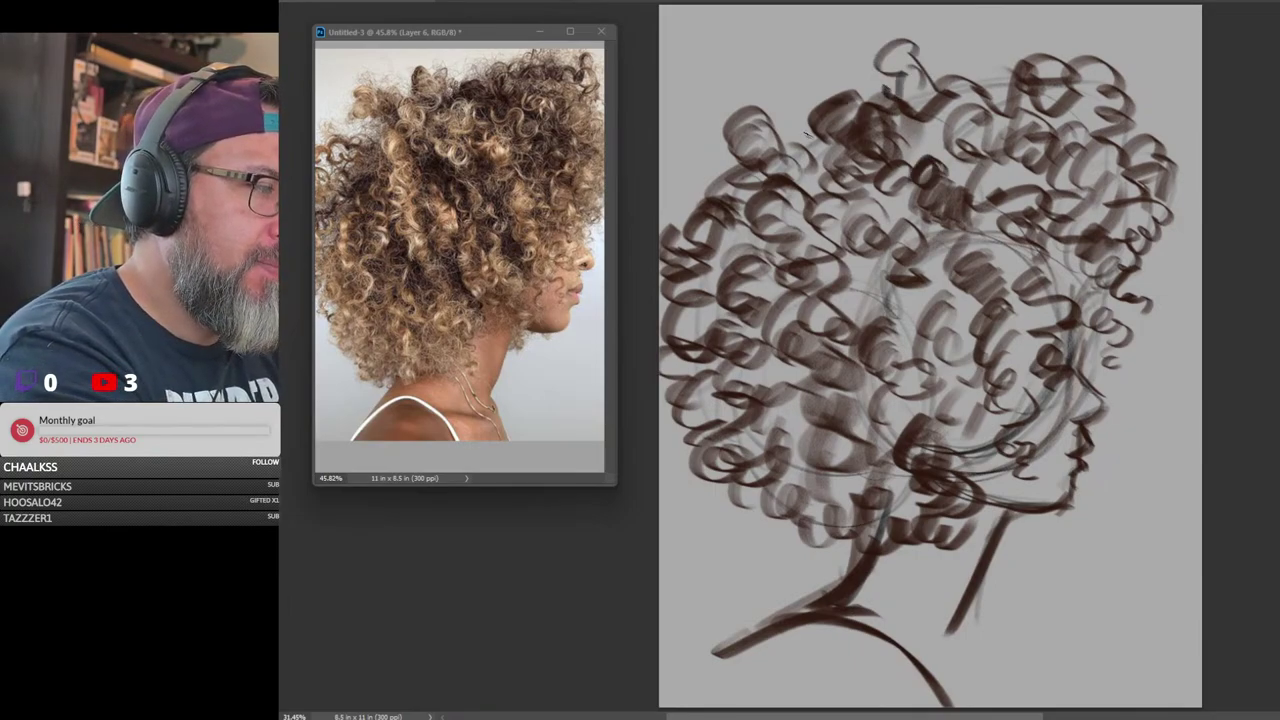
{"action": "left_click_drag", "start_coordinate": [807, 134], "coordinate": [770, 168]}
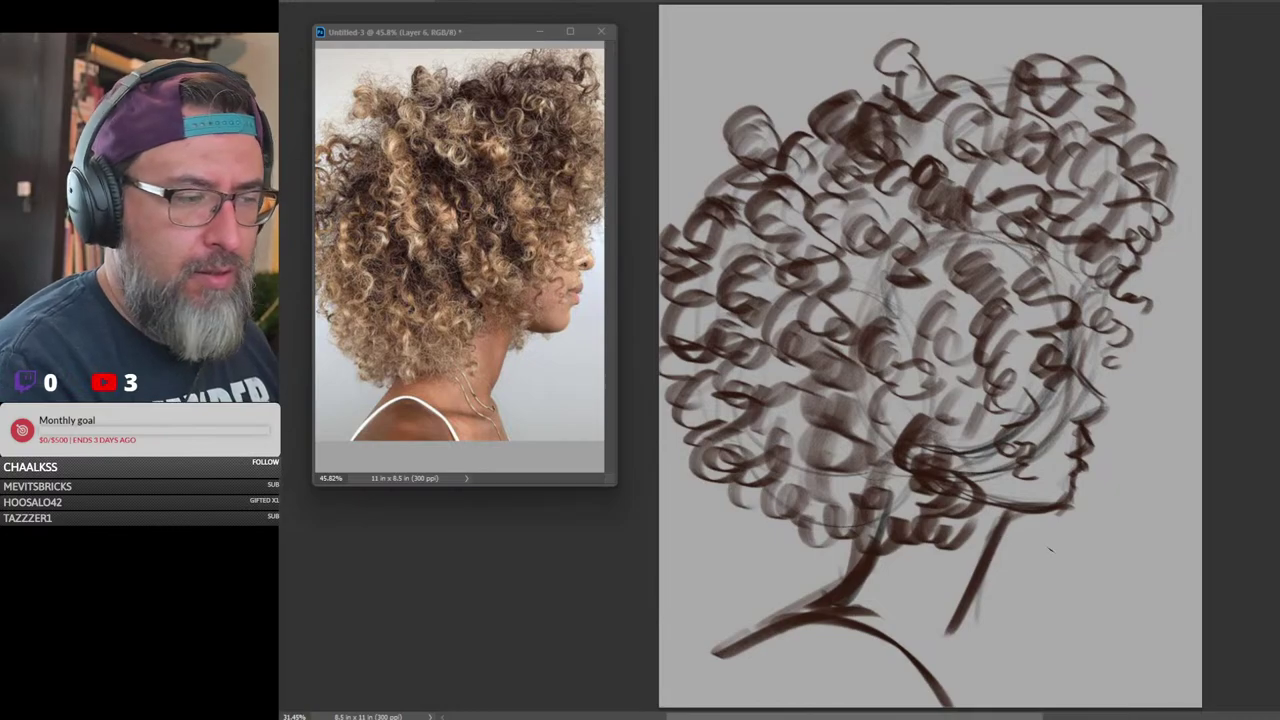
Scale the curly-haired portrait sketch down slightly so it sits within the canvas
{"action": "key", "text": "ctrl+t"}
{"action": "mouse_move", "coordinate": [1181, 376]}
{"action": "left_mouse_down"}
{"action": "mouse_move", "coordinate": [1155, 372]}
{"action": "mouse_move", "coordinate": [1114, 401]}
{"action": "mouse_move", "coordinate": [1126, 386]}
{"action": "left_mouse_up"}
{"action": "key", "text": "Return"}
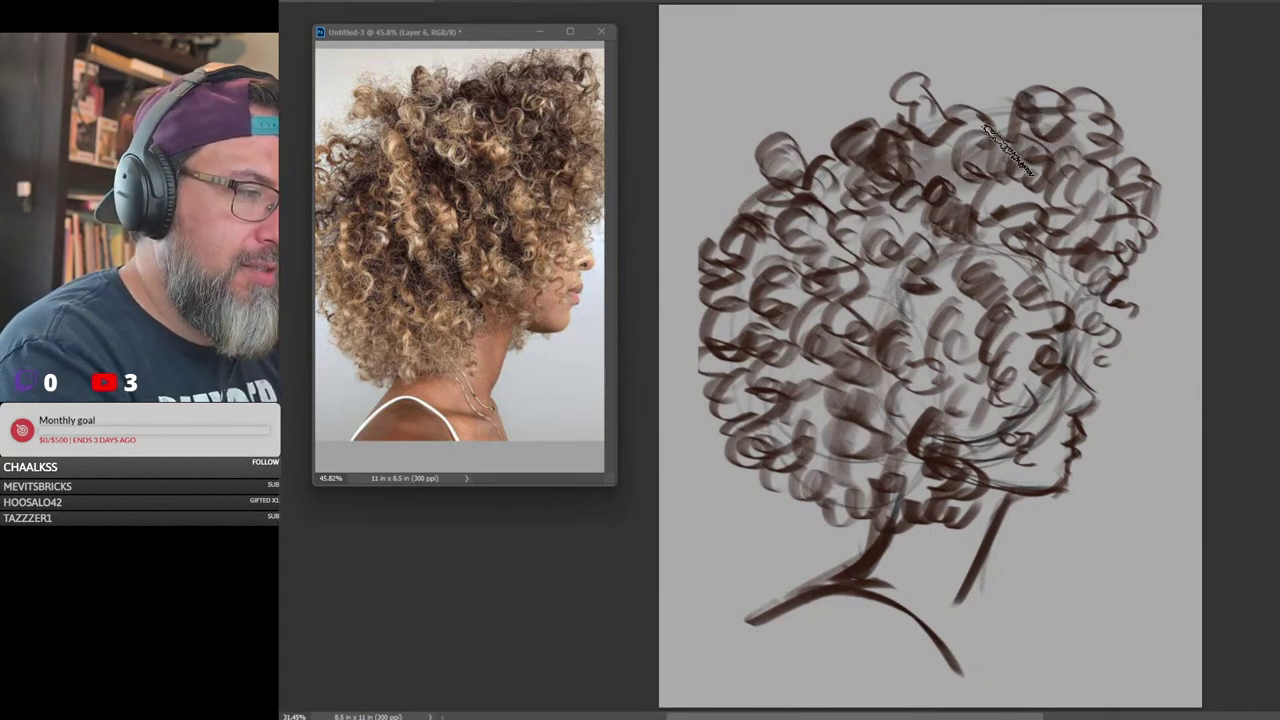
Fill the whole hair mass with a dark brown base tone, undoing the stray last stroke
{"action": "mouse_move", "coordinate": [932, 128]}
{"action": "left_mouse_down"}
{"action": "mouse_move", "coordinate": [740, 300]}
{"action": "mouse_move", "coordinate": [760, 400]}
{"action": "mouse_move", "coordinate": [860, 428]}
{"action": "mouse_move", "coordinate": [910, 300]}
{"action": "mouse_move", "coordinate": [960, 260]}
{"action": "mouse_move", "coordinate": [986, 286]}
{"action": "mouse_move", "coordinate": [905, 487]}
{"action": "mouse_move", "coordinate": [766, 277]}
{"action": "mouse_move", "coordinate": [957, 171]}
{"action": "mouse_move", "coordinate": [1075, 170]}
{"action": "mouse_move", "coordinate": [1100, 194]}
{"action": "mouse_move", "coordinate": [963, 418]}
{"action": "mouse_move", "coordinate": [1086, 214]}
{"action": "mouse_move", "coordinate": [963, 152]}
{"action": "mouse_move", "coordinate": [915, 150]}
{"action": "mouse_move", "coordinate": [1003, 148]}
{"action": "mouse_move", "coordinate": [993, 117]}
{"action": "mouse_move", "coordinate": [1077, 124]}
{"action": "mouse_move", "coordinate": [1080, 269]}
{"action": "mouse_move", "coordinate": [1114, 194]}
{"action": "mouse_move", "coordinate": [994, 371]}
{"action": "mouse_move", "coordinate": [1012, 192]}
{"action": "mouse_move", "coordinate": [871, 371]}
{"action": "mouse_move", "coordinate": [786, 429]}
{"action": "mouse_move", "coordinate": [749, 363]}
{"action": "mouse_move", "coordinate": [750, 220]}
{"action": "left_mouse_up"}
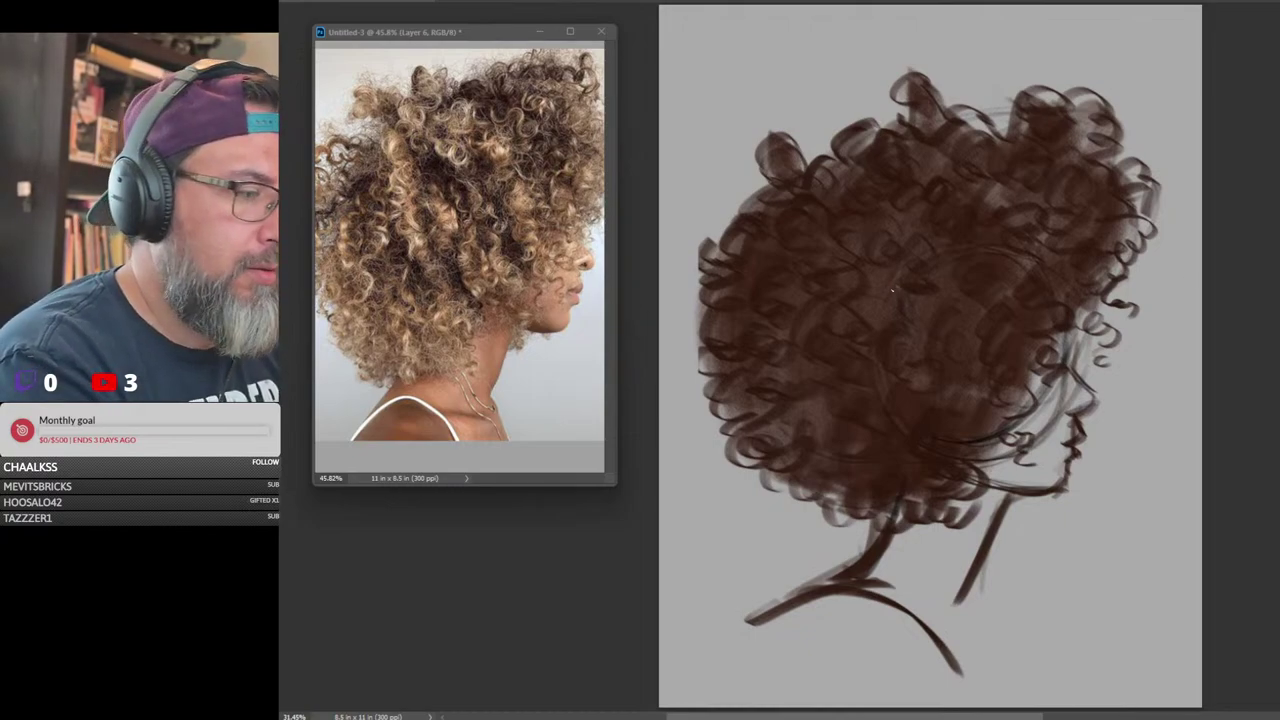
{"action": "left_click_drag", "start_coordinate": [881, 304], "coordinate": [904, 342]}
{"action": "key", "text": "ctrl+z"}
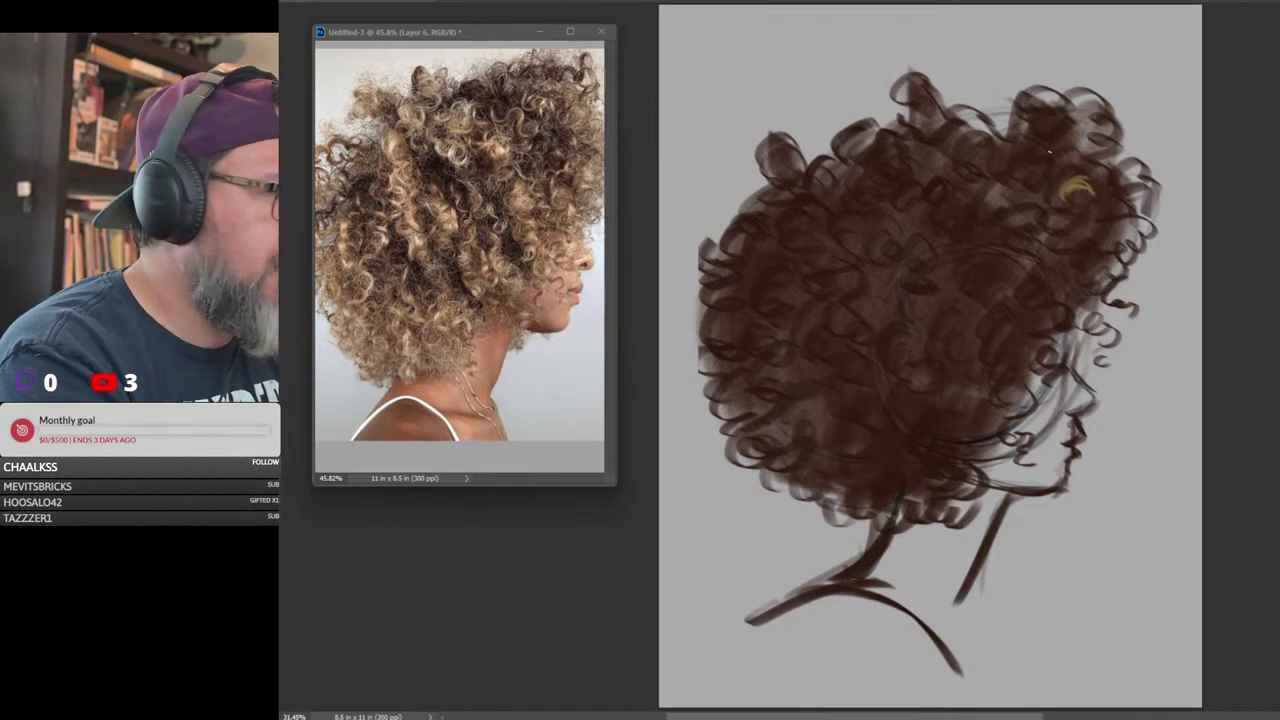
Paint yellow spiral highlight curls over the front of the hair, above the forehead and temple
{"action": "mouse_move", "coordinate": [1068, 200]}
{"action": "left_mouse_down"}
{"action": "mouse_move", "coordinate": [1085, 186]}
{"action": "mouse_move", "coordinate": [1096, 202]}
{"action": "mouse_move", "coordinate": [1082, 228]}
{"action": "mouse_move", "coordinate": [1106, 234]}
{"action": "left_mouse_up"}
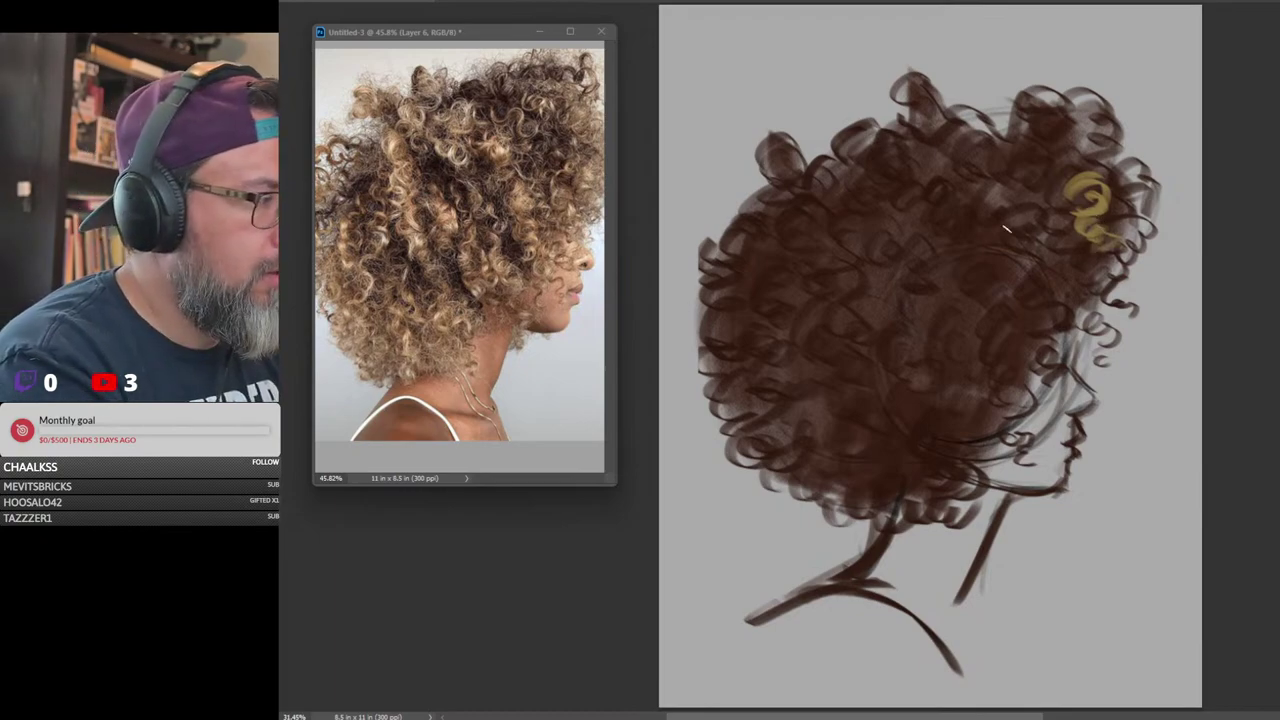
{"action": "mouse_move", "coordinate": [1006, 228]}
{"action": "left_mouse_down"}
{"action": "mouse_move", "coordinate": [1019, 278]}
{"action": "mouse_move", "coordinate": [1045, 263]}
{"action": "mouse_move", "coordinate": [1020, 283]}
{"action": "mouse_move", "coordinate": [1050, 281]}
{"action": "mouse_move", "coordinate": [1045, 330]}
{"action": "left_mouse_up"}
{"action": "mouse_move", "coordinate": [1020, 188]}
{"action": "left_mouse_down"}
{"action": "mouse_move", "coordinate": [1028, 232]}
{"action": "mouse_move", "coordinate": [1045, 235]}
{"action": "mouse_move", "coordinate": [1053, 205]}
{"action": "mouse_move", "coordinate": [1057, 230]}
{"action": "mouse_move", "coordinate": [1046, 230]}
{"action": "mouse_move", "coordinate": [1056, 208]}
{"action": "mouse_move", "coordinate": [1079, 252]}
{"action": "mouse_move", "coordinate": [1063, 255]}
{"action": "mouse_move", "coordinate": [1068, 312]}
{"action": "left_mouse_up"}
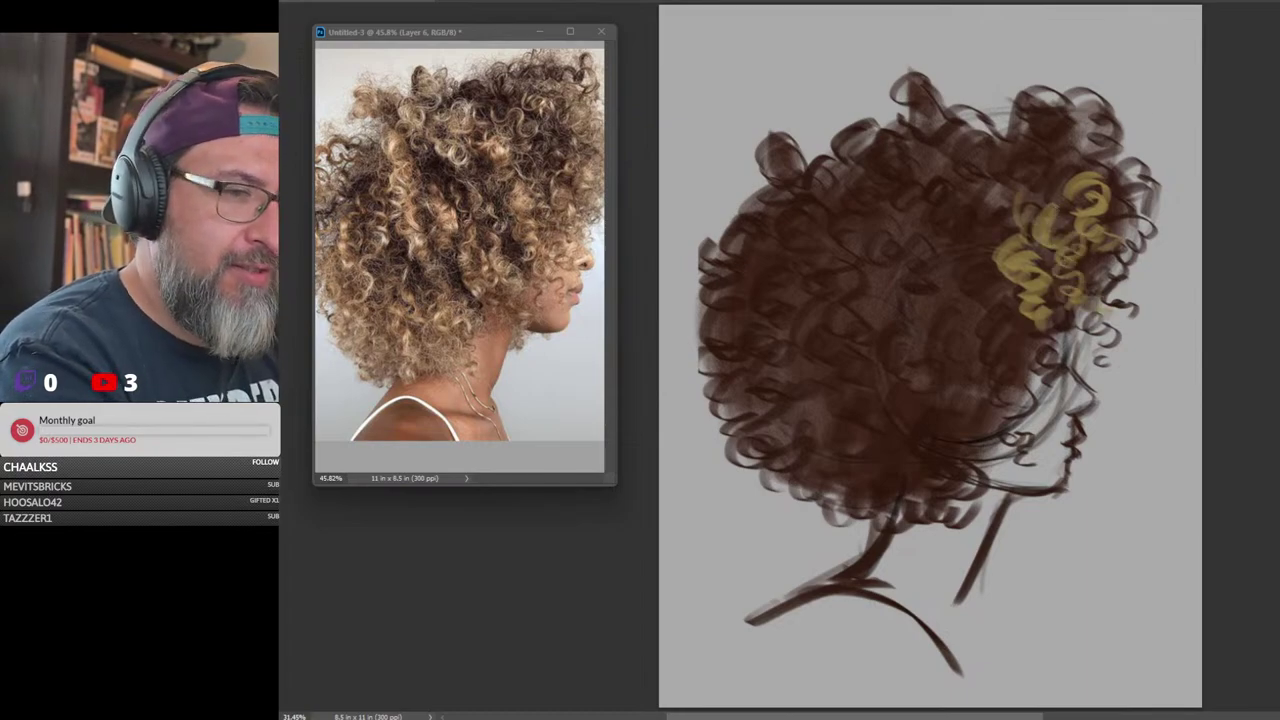
{"action": "mouse_move", "coordinate": [1022, 160]}
{"action": "left_mouse_down"}
{"action": "mouse_move", "coordinate": [1050, 135]}
{"action": "mouse_move", "coordinate": [1077, 145]}
{"action": "left_mouse_up"}
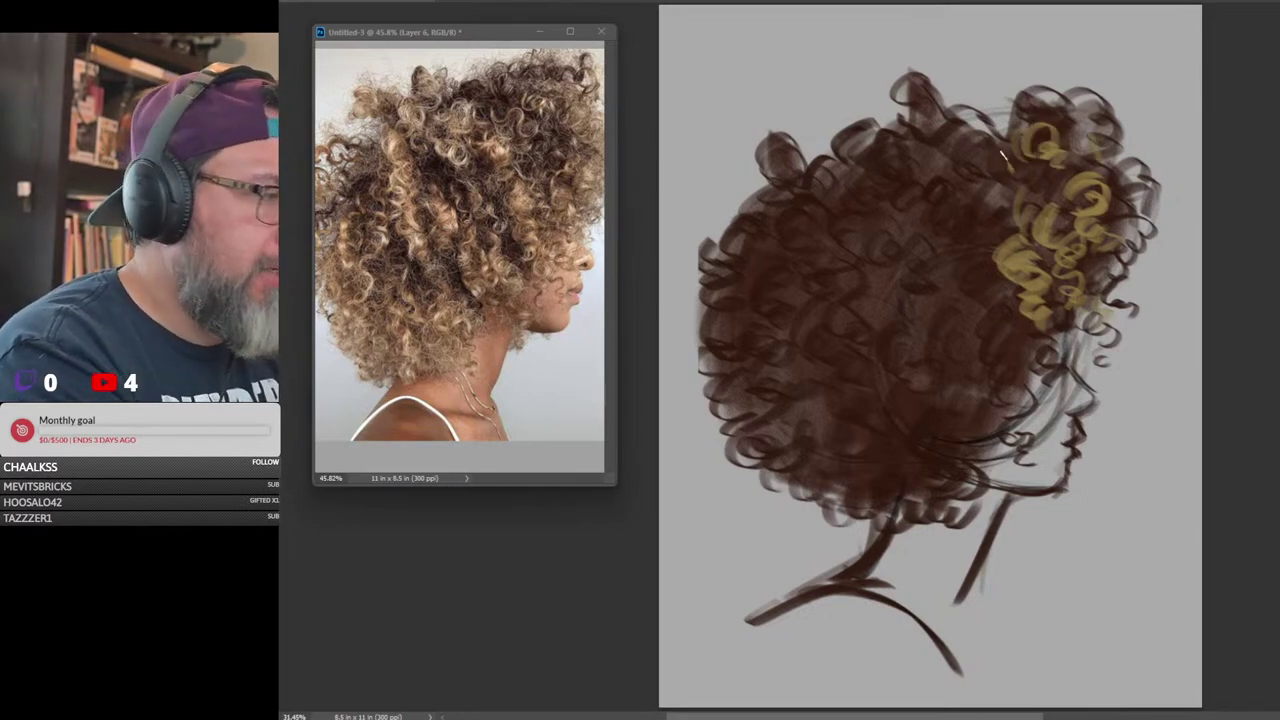
{"action": "mouse_move", "coordinate": [1003, 157]}
{"action": "left_mouse_down"}
{"action": "mouse_move", "coordinate": [948, 198]}
{"action": "mouse_move", "coordinate": [1028, 206]}
{"action": "left_mouse_up"}
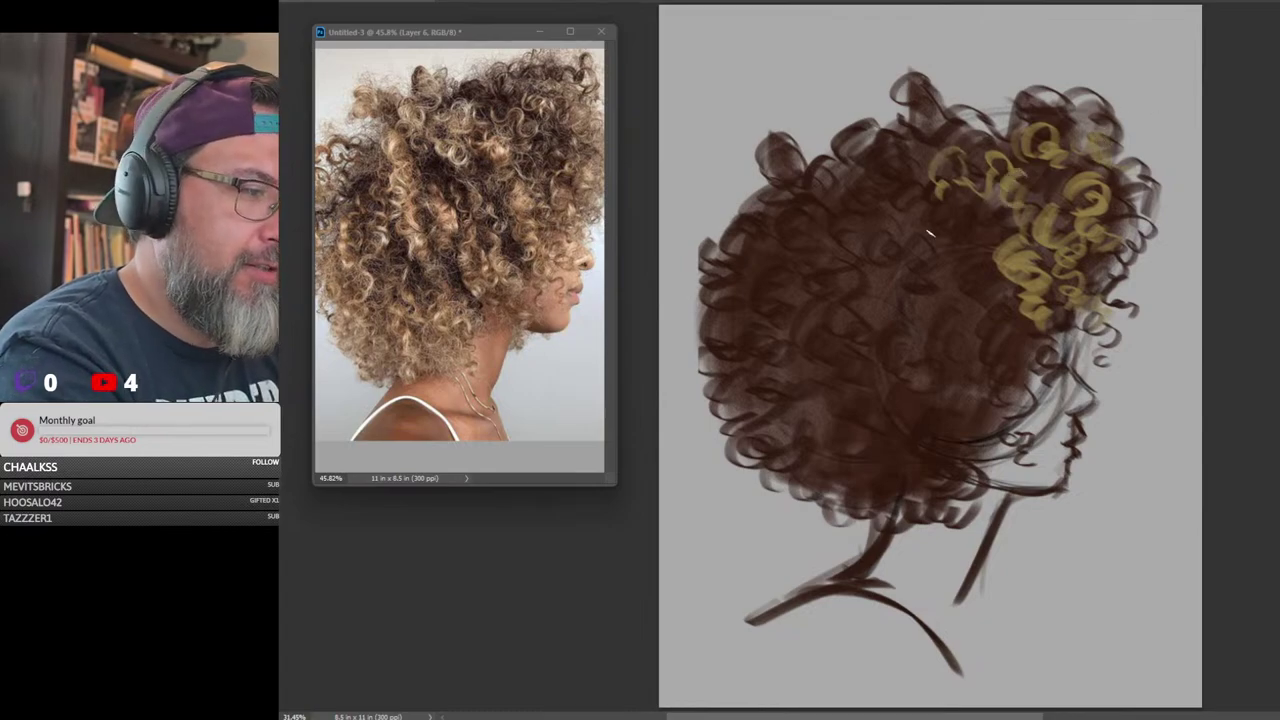
Add yellow ribbon-like curls down the middle of the hair, along its top and at the upper back
{"action": "mouse_move", "coordinate": [955, 213]}
{"action": "left_mouse_down"}
{"action": "mouse_move", "coordinate": [940, 251]}
{"action": "mouse_move", "coordinate": [958, 247]}
{"action": "mouse_move", "coordinate": [954, 237]}
{"action": "mouse_move", "coordinate": [951, 262]}
{"action": "mouse_move", "coordinate": [977, 262]}
{"action": "mouse_move", "coordinate": [959, 273]}
{"action": "mouse_move", "coordinate": [962, 295]}
{"action": "mouse_move", "coordinate": [987, 300]}
{"action": "mouse_move", "coordinate": [973, 318]}
{"action": "mouse_move", "coordinate": [1019, 272]}
{"action": "mouse_move", "coordinate": [1045, 293]}
{"action": "mouse_move", "coordinate": [987, 354]}
{"action": "mouse_move", "coordinate": [1011, 372]}
{"action": "mouse_move", "coordinate": [1010, 402]}
{"action": "left_mouse_up"}
{"action": "mouse_move", "coordinate": [897, 137]}
{"action": "left_mouse_down"}
{"action": "mouse_move", "coordinate": [829, 152]}
{"action": "mouse_move", "coordinate": [835, 126]}
{"action": "mouse_move", "coordinate": [812, 170]}
{"action": "mouse_move", "coordinate": [808, 241]}
{"action": "mouse_move", "coordinate": [825, 269]}
{"action": "mouse_move", "coordinate": [802, 315]}
{"action": "mouse_move", "coordinate": [838, 337]}
{"action": "mouse_move", "coordinate": [816, 370]}
{"action": "left_mouse_up"}
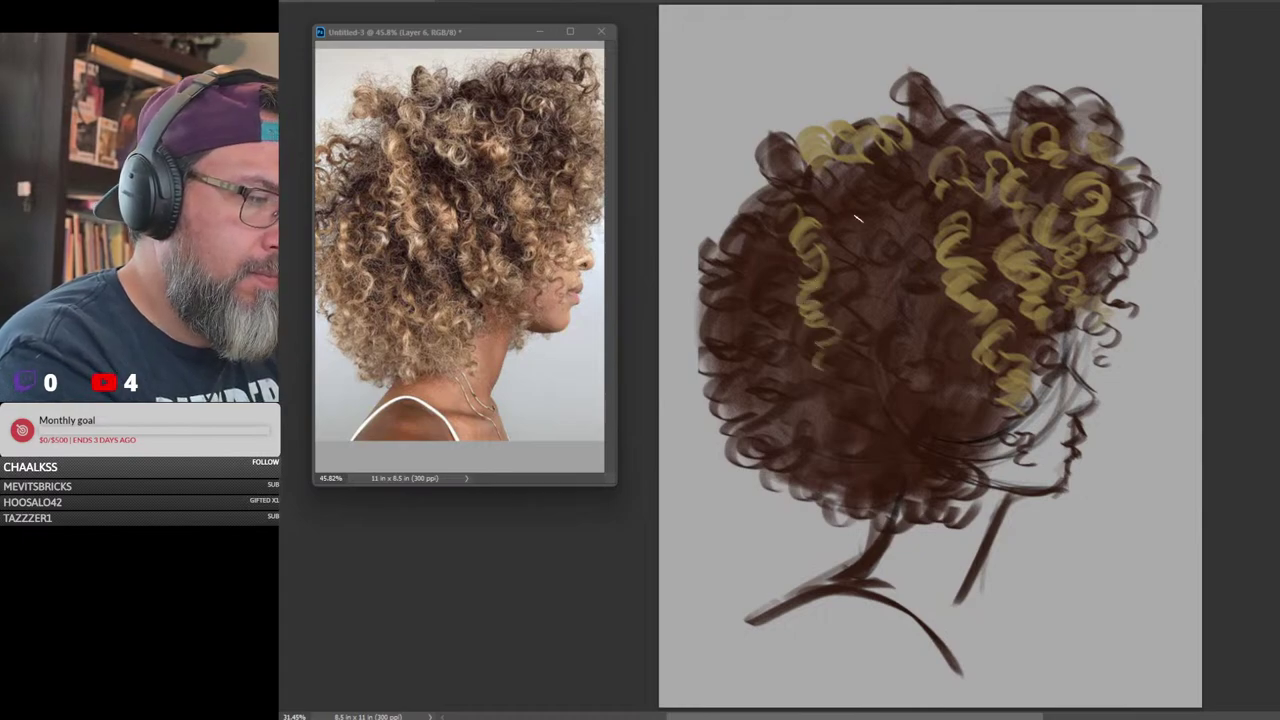
{"action": "mouse_move", "coordinate": [848, 258]}
{"action": "left_mouse_down"}
{"action": "mouse_move", "coordinate": [855, 298]}
{"action": "mouse_move", "coordinate": [878, 288]}
{"action": "mouse_move", "coordinate": [842, 318]}
{"action": "left_mouse_up"}
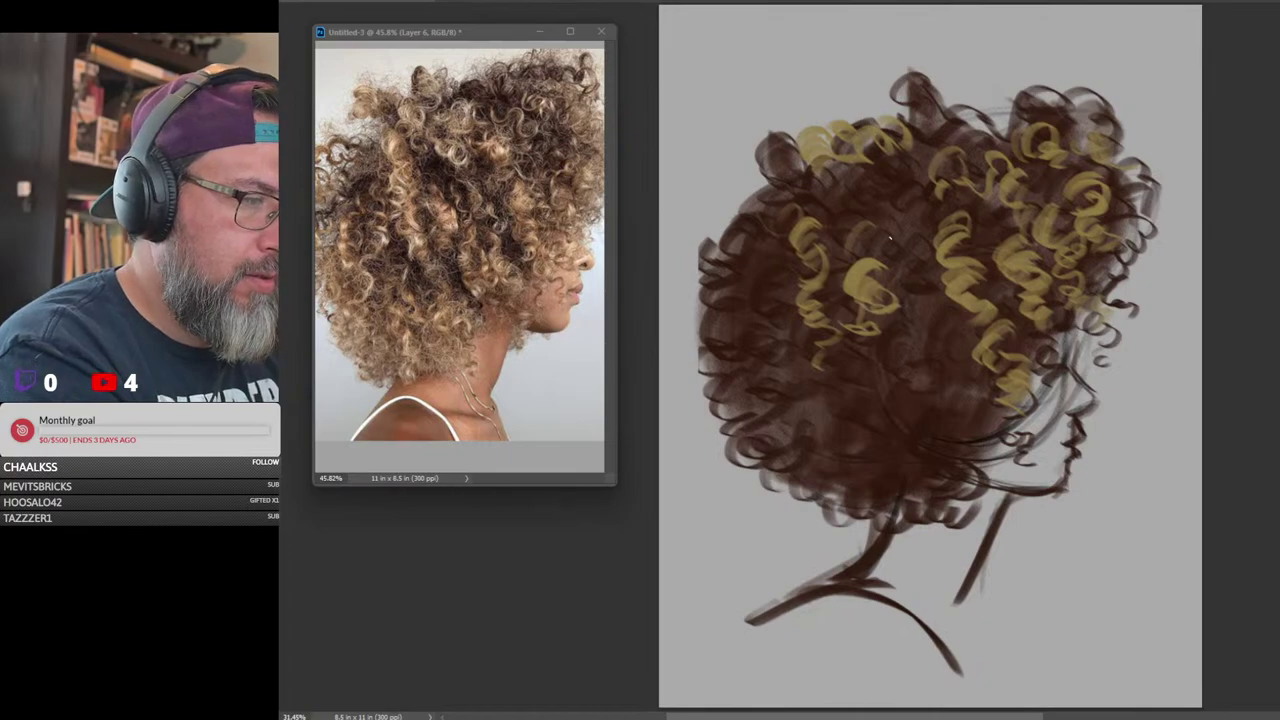
{"action": "mouse_move", "coordinate": [873, 207]}
{"action": "left_mouse_down"}
{"action": "mouse_move", "coordinate": [880, 228]}
{"action": "mouse_move", "coordinate": [840, 226]}
{"action": "mouse_move", "coordinate": [892, 208]}
{"action": "mouse_move", "coordinate": [918, 168]}
{"action": "mouse_move", "coordinate": [880, 196]}
{"action": "mouse_move", "coordinate": [922, 190]}
{"action": "left_mouse_up"}
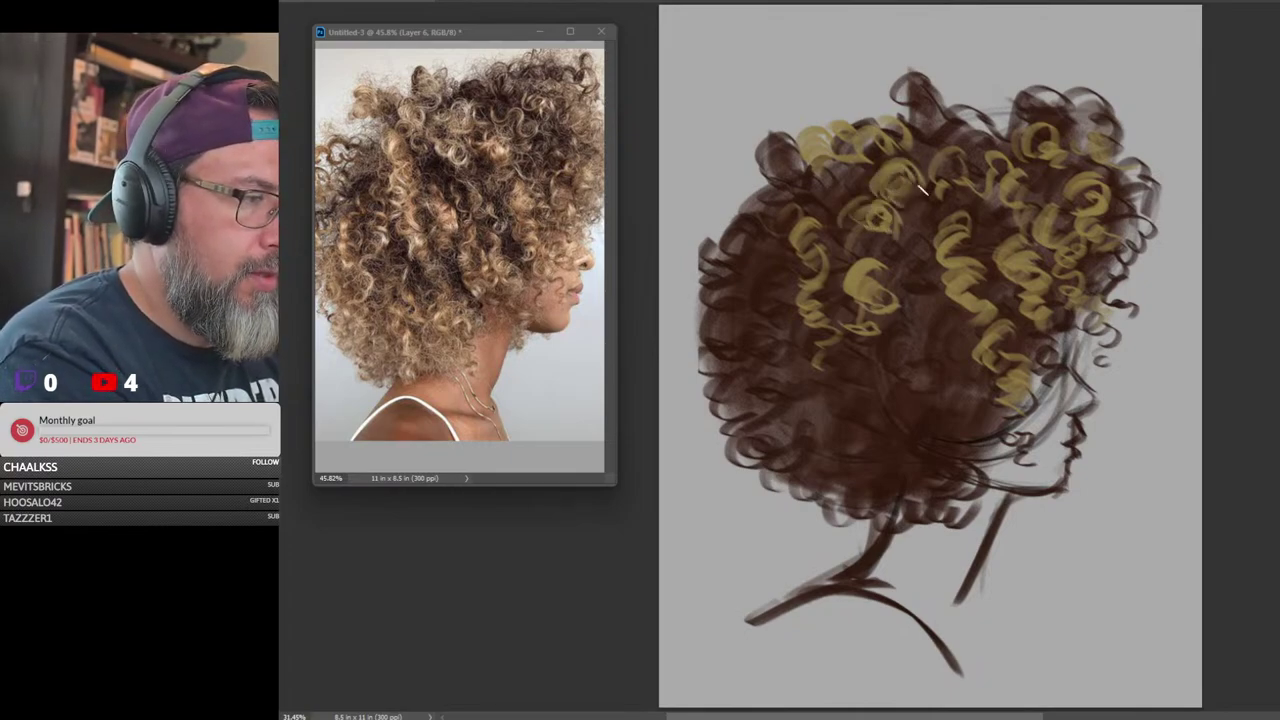
{"action": "mouse_move", "coordinate": [766, 224]}
{"action": "left_mouse_down"}
{"action": "mouse_move", "coordinate": [762, 200]}
{"action": "mouse_move", "coordinate": [750, 228]}
{"action": "mouse_move", "coordinate": [728, 232]}
{"action": "mouse_move", "coordinate": [700, 200]}
{"action": "left_mouse_up"}
{"action": "mouse_move", "coordinate": [922, 325]}
{"action": "left_mouse_down"}
{"action": "mouse_move", "coordinate": [918, 368]}
{"action": "mouse_move", "coordinate": [926, 331]}
{"action": "mouse_move", "coordinate": [938, 372]}
{"action": "left_mouse_up"}
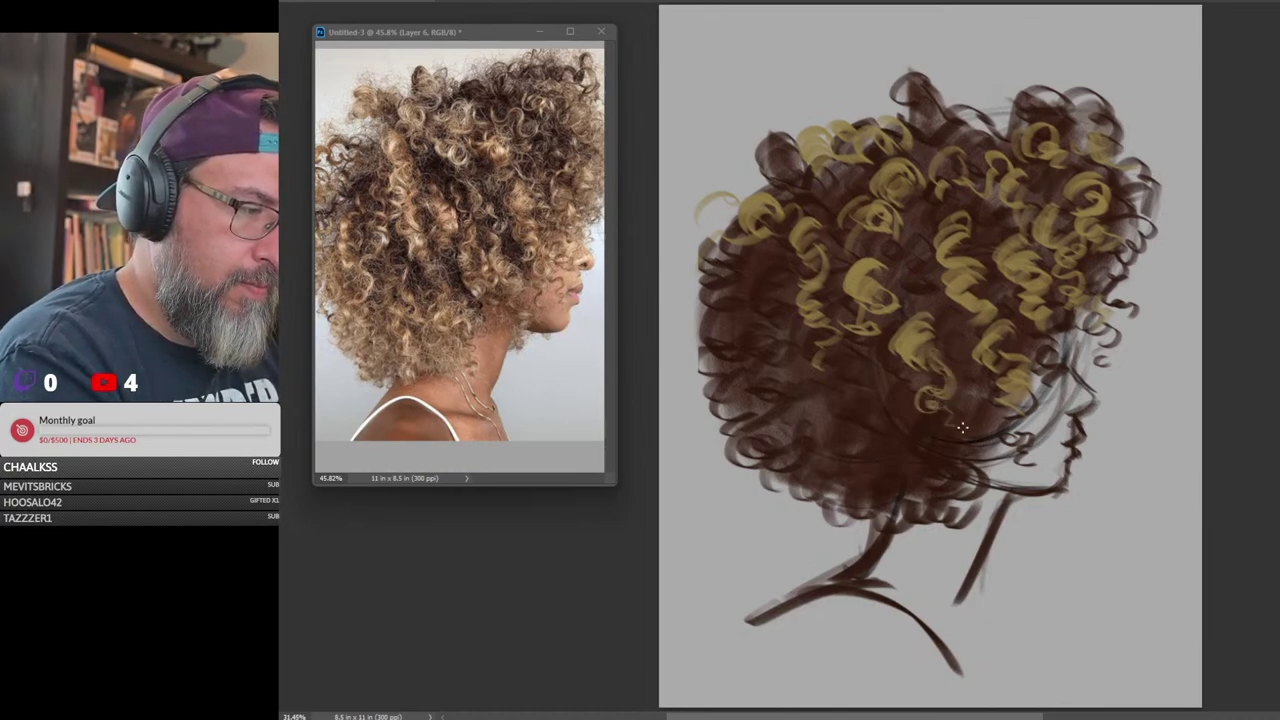
Paint yellow spiral curls through the lower hair, from behind the jaw to the nape and lower back
{"action": "mouse_move", "coordinate": [957, 437]}
{"action": "left_mouse_down"}
{"action": "mouse_move", "coordinate": [927, 464]}
{"action": "mouse_move", "coordinate": [948, 490]}
{"action": "left_mouse_up"}
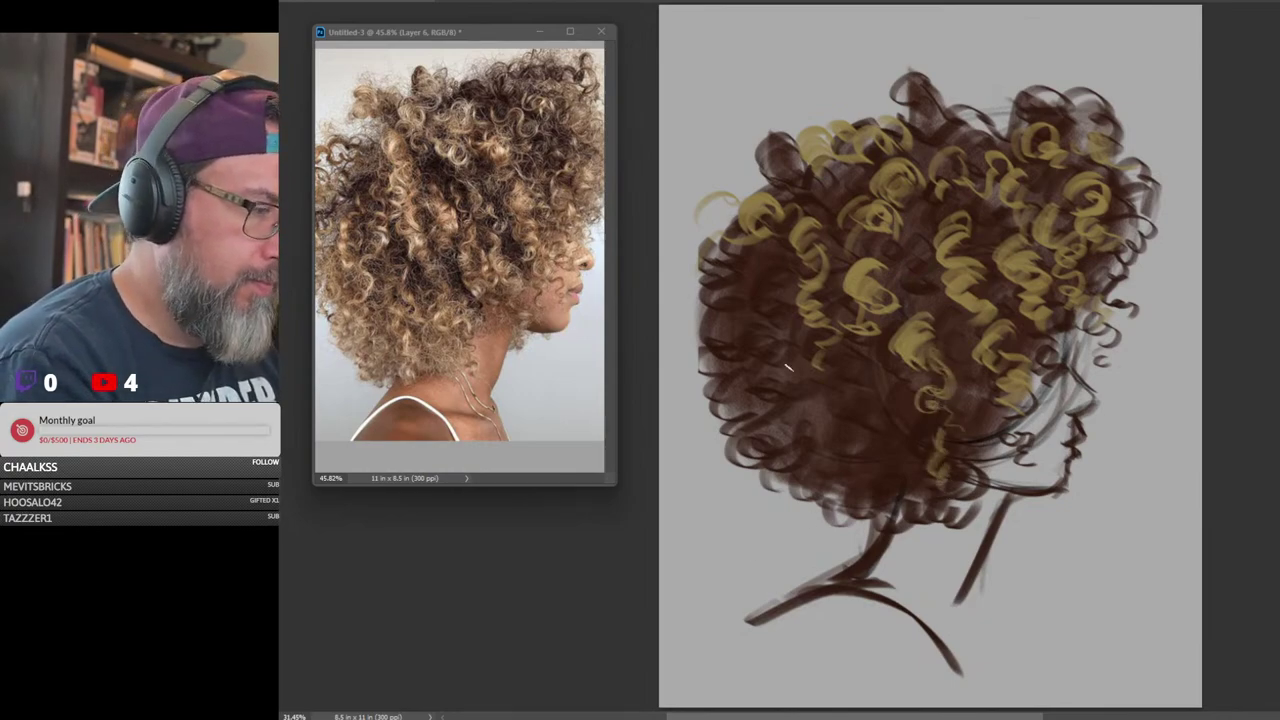
{"action": "mouse_move", "coordinate": [860, 397]}
{"action": "left_mouse_down"}
{"action": "mouse_move", "coordinate": [838, 400]}
{"action": "mouse_move", "coordinate": [893, 433]}
{"action": "mouse_move", "coordinate": [876, 493]}
{"action": "left_mouse_up"}
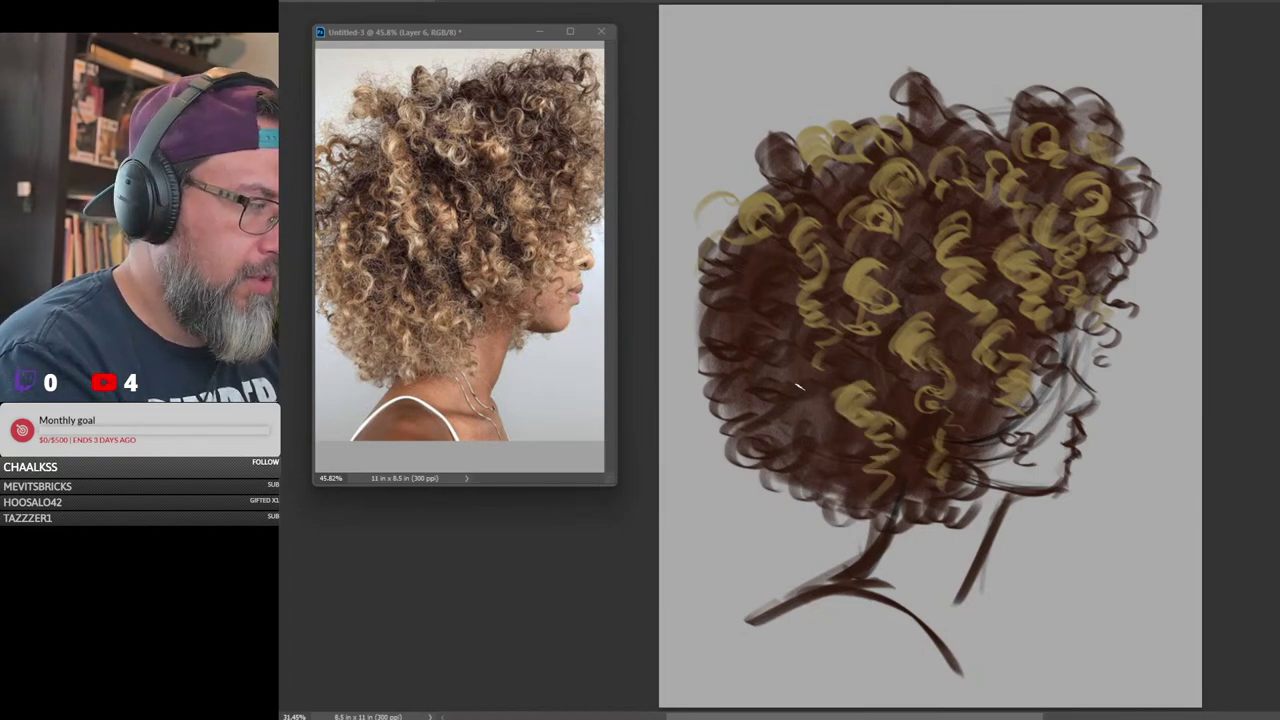
{"action": "mouse_move", "coordinate": [790, 383]}
{"action": "left_mouse_down"}
{"action": "mouse_move", "coordinate": [762, 406]}
{"action": "mouse_move", "coordinate": [752, 455]}
{"action": "mouse_move", "coordinate": [795, 488]}
{"action": "left_mouse_up"}
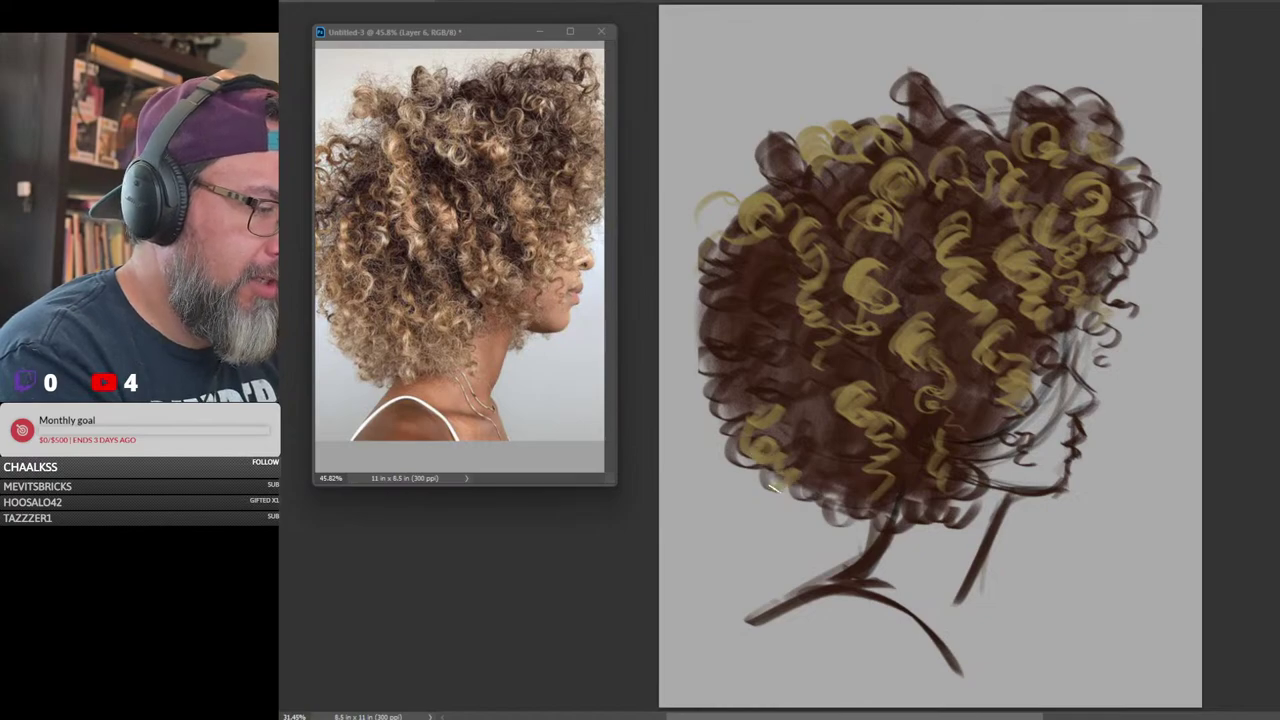
{"action": "mouse_move", "coordinate": [810, 412]}
{"action": "left_mouse_down"}
{"action": "mouse_move", "coordinate": [787, 446]}
{"action": "mouse_move", "coordinate": [798, 431]}
{"action": "mouse_move", "coordinate": [806, 454]}
{"action": "mouse_move", "coordinate": [834, 448]}
{"action": "mouse_move", "coordinate": [843, 472]}
{"action": "mouse_move", "coordinate": [828, 497]}
{"action": "mouse_move", "coordinate": [806, 481]}
{"action": "mouse_move", "coordinate": [852, 512]}
{"action": "left_mouse_up"}
{"action": "left_click_drag", "start_coordinate": [934, 462], "coordinate": [923, 502]}
Fill the back of the hair with yellow curls and add loose ones along the upper edge
{"action": "left_click_drag", "start_coordinate": [768, 332], "coordinate": [770, 392]}
{"action": "mouse_move", "coordinate": [735, 311]}
{"action": "left_mouse_down"}
{"action": "mouse_move", "coordinate": [716, 328]}
{"action": "mouse_move", "coordinate": [724, 343]}
{"action": "mouse_move", "coordinate": [700, 388]}
{"action": "mouse_move", "coordinate": [708, 425]}
{"action": "left_mouse_up"}
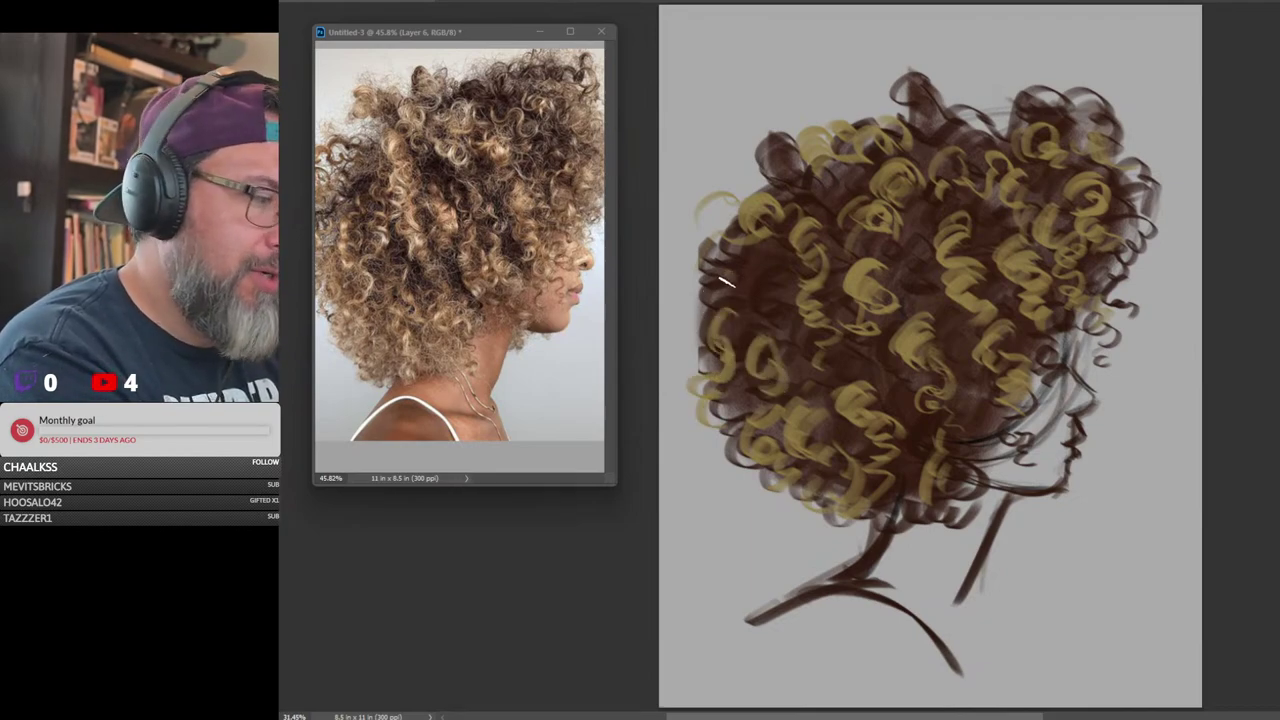
{"action": "mouse_move", "coordinate": [728, 278]}
{"action": "left_mouse_down"}
{"action": "mouse_move", "coordinate": [725, 308]}
{"action": "mouse_move", "coordinate": [766, 300]}
{"action": "mouse_move", "coordinate": [775, 340]}
{"action": "left_mouse_up"}
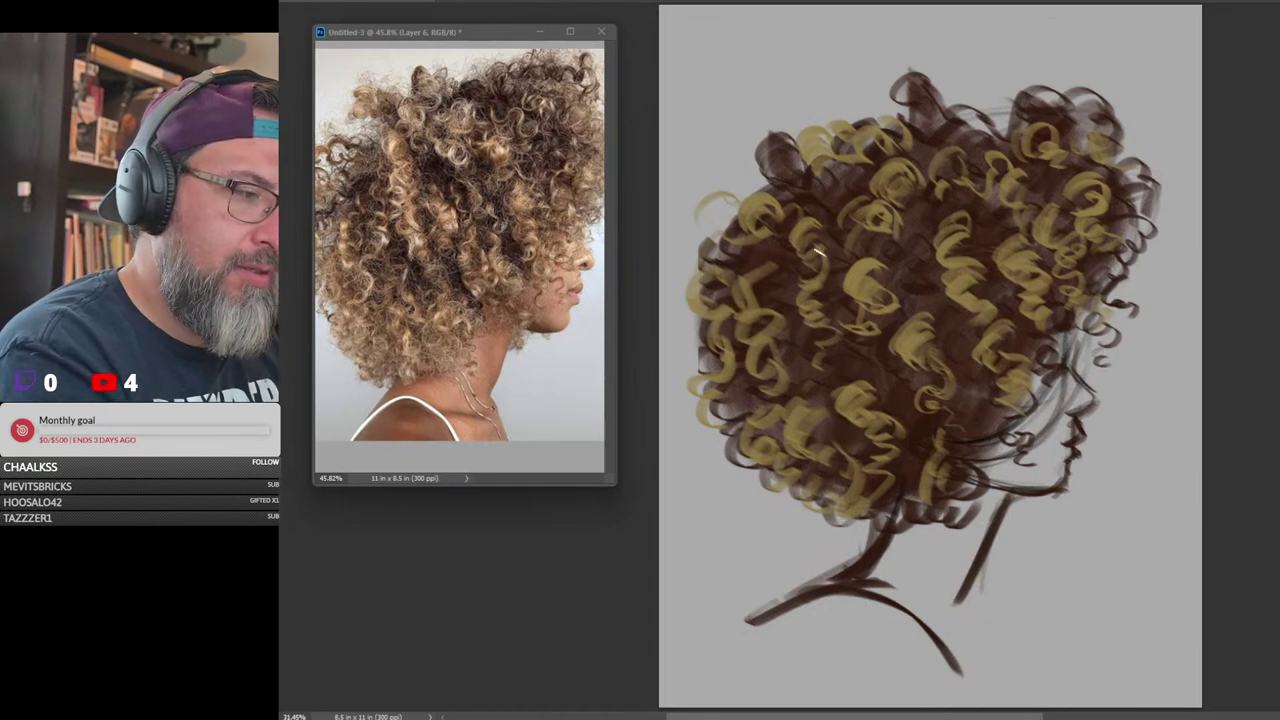
{"action": "mouse_move", "coordinate": [790, 262]}
{"action": "left_mouse_down"}
{"action": "mouse_move", "coordinate": [780, 305]}
{"action": "mouse_move", "coordinate": [815, 397]}
{"action": "left_mouse_up"}
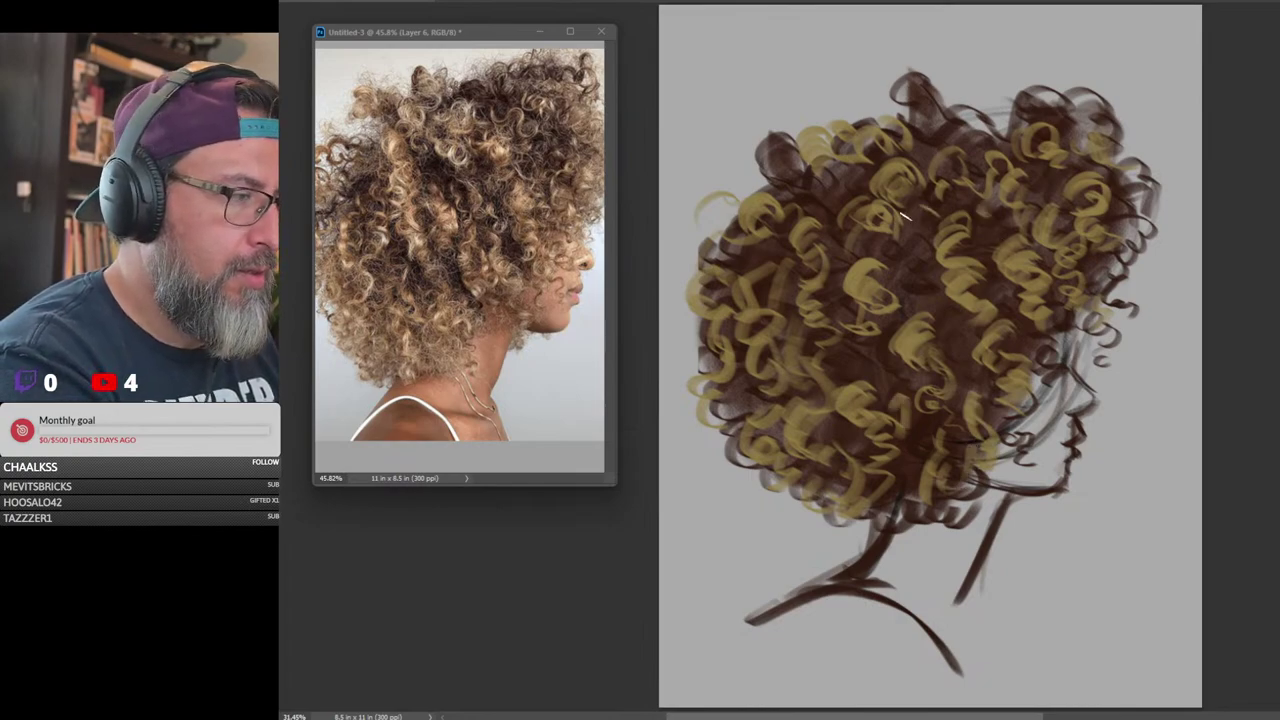
{"action": "mouse_move", "coordinate": [818, 186]}
{"action": "left_mouse_down"}
{"action": "mouse_move", "coordinate": [774, 187]}
{"action": "mouse_move", "coordinate": [758, 142]}
{"action": "mouse_move", "coordinate": [728, 170]}
{"action": "left_mouse_up"}
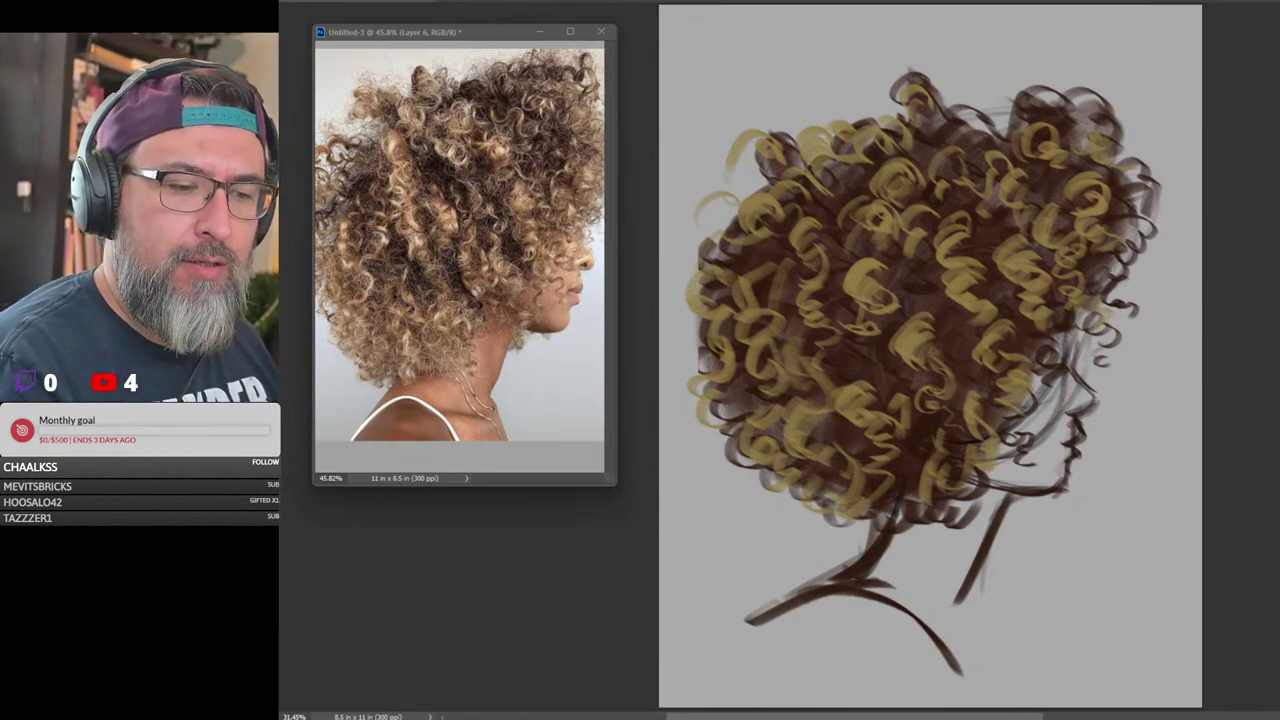
Show the Layers and Color panels, arrange them side by side over the reference photo's lower part and enlarge them
{"action": "key", "text": "F7"}
{"action": "left_click_drag", "start_coordinate": [1212, 471], "coordinate": [425, 394]}
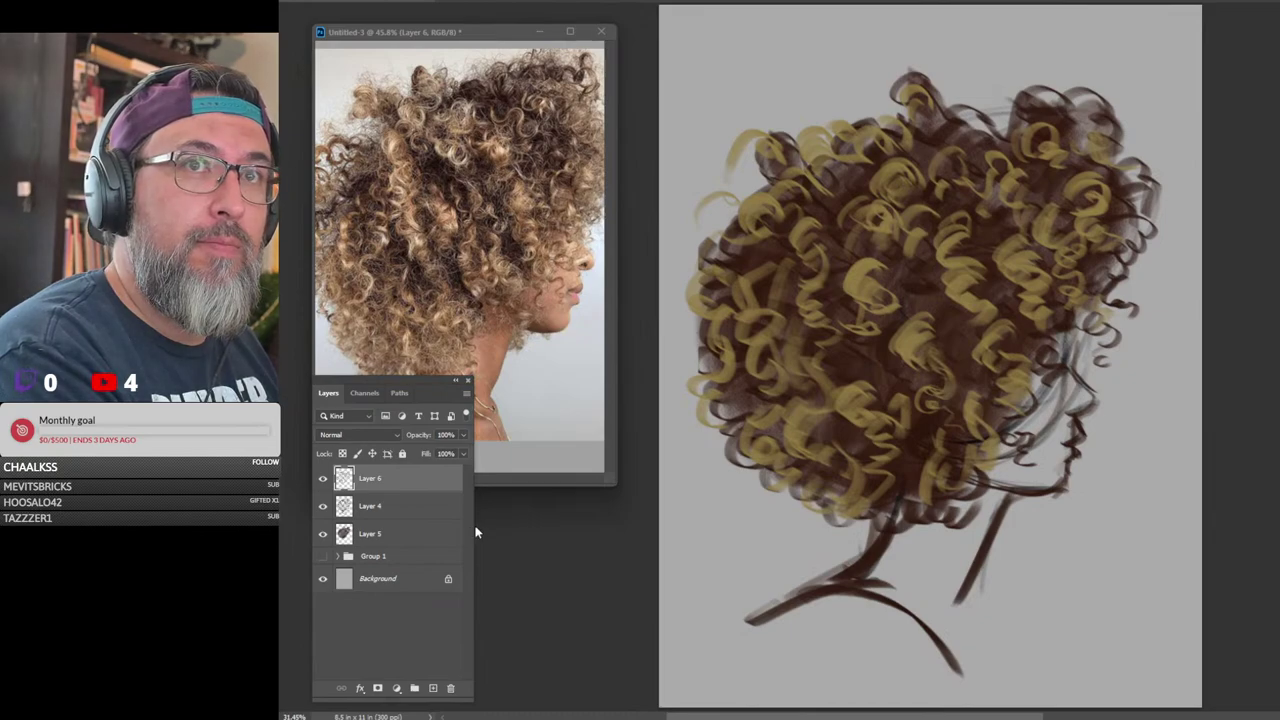
{"action": "left_click_drag", "start_coordinate": [474, 528], "coordinate": [494, 511]}
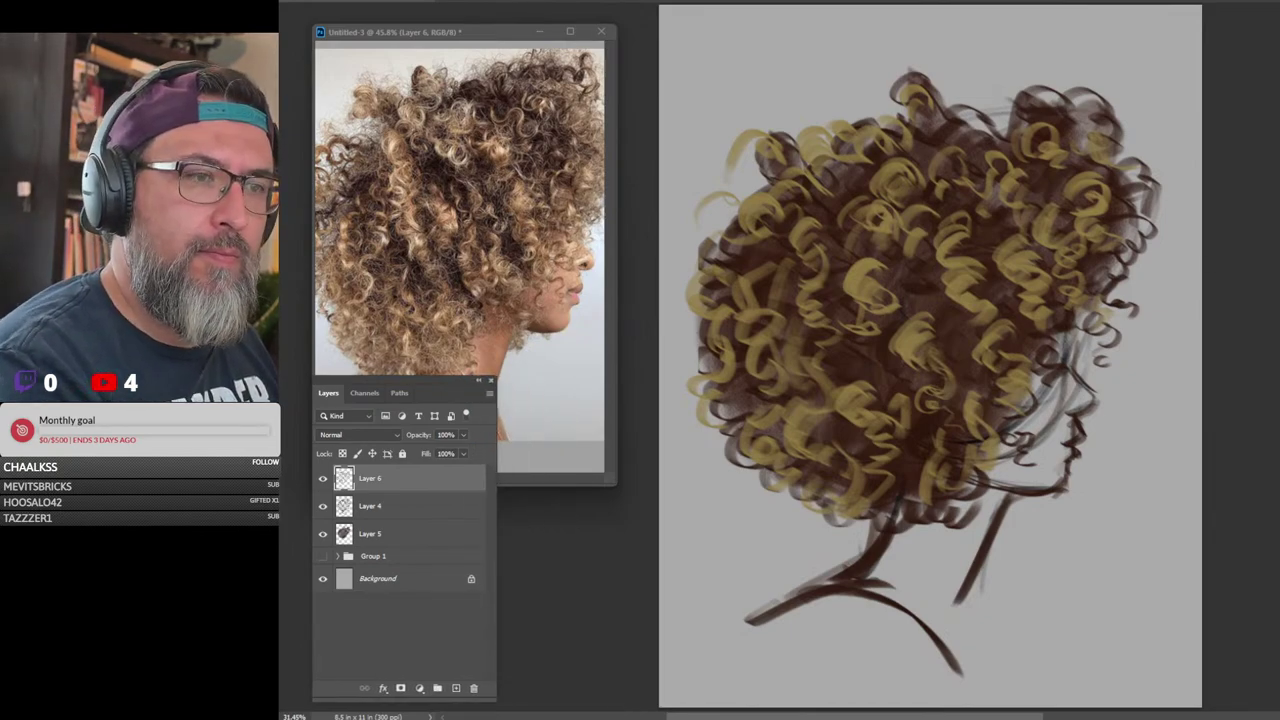
{"action": "left_click", "coordinate": [1270, 92]}
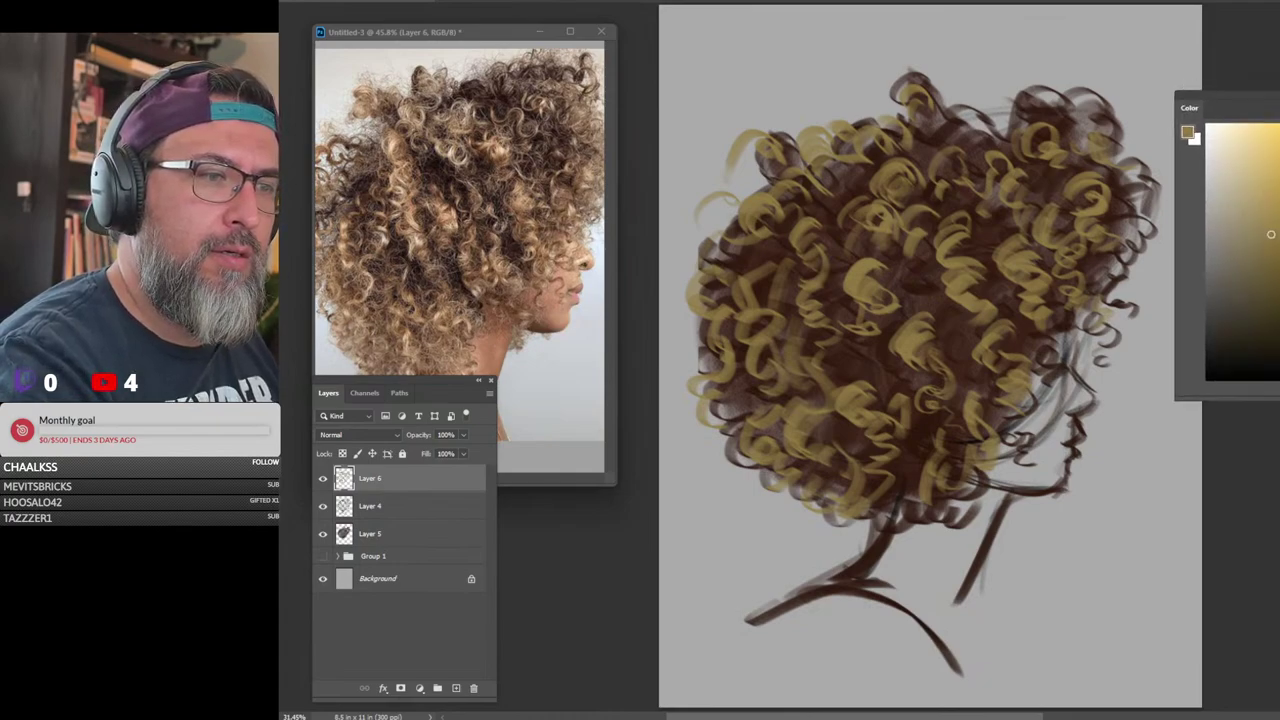
{"action": "left_click_drag", "start_coordinate": [1200, 95], "coordinate": [625, 380]}
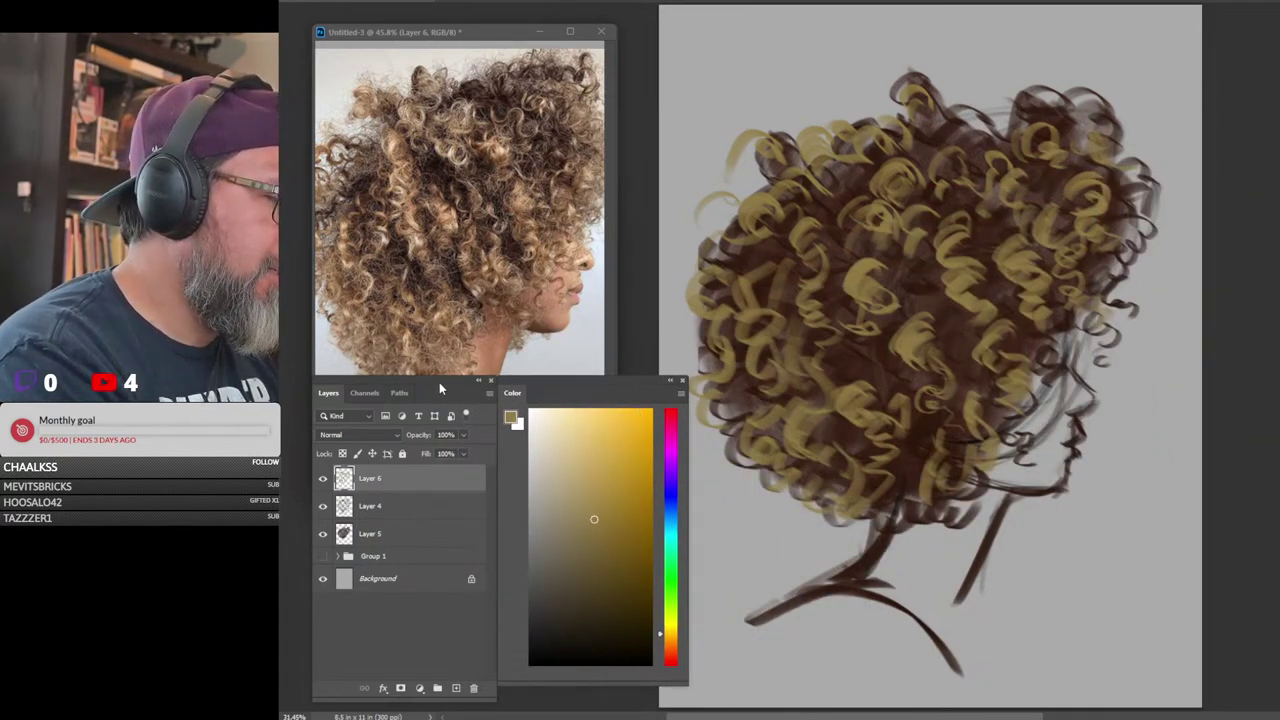
{"action": "left_click_drag", "start_coordinate": [439, 382], "coordinate": [407, 386]}
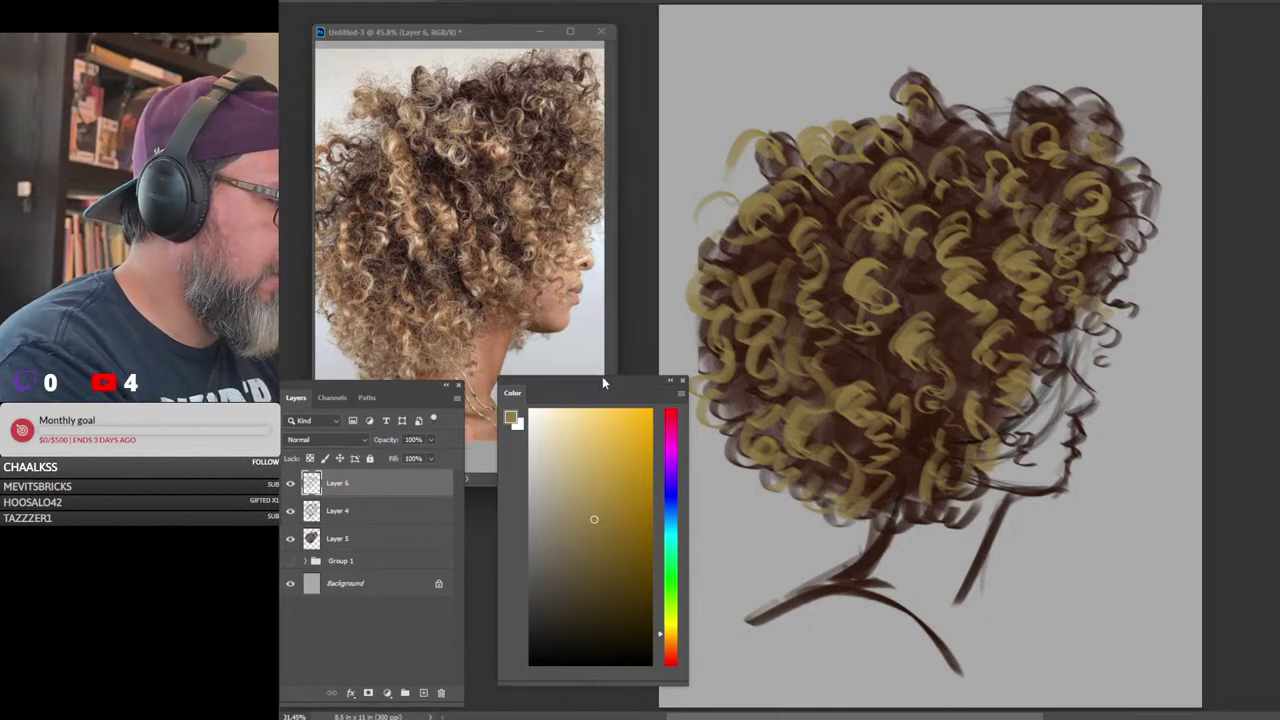
{"action": "left_click_drag", "start_coordinate": [602, 377], "coordinate": [571, 386]}
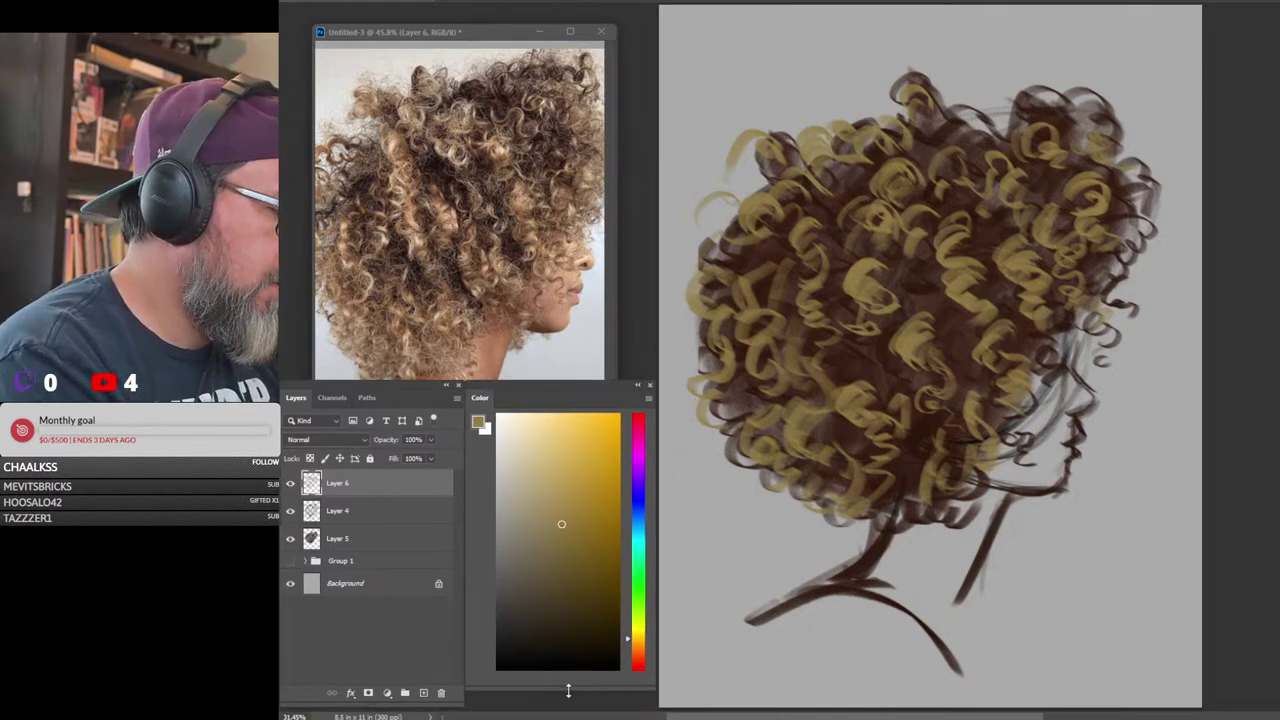
{"action": "left_click_drag", "start_coordinate": [566, 688], "coordinate": [566, 704]}
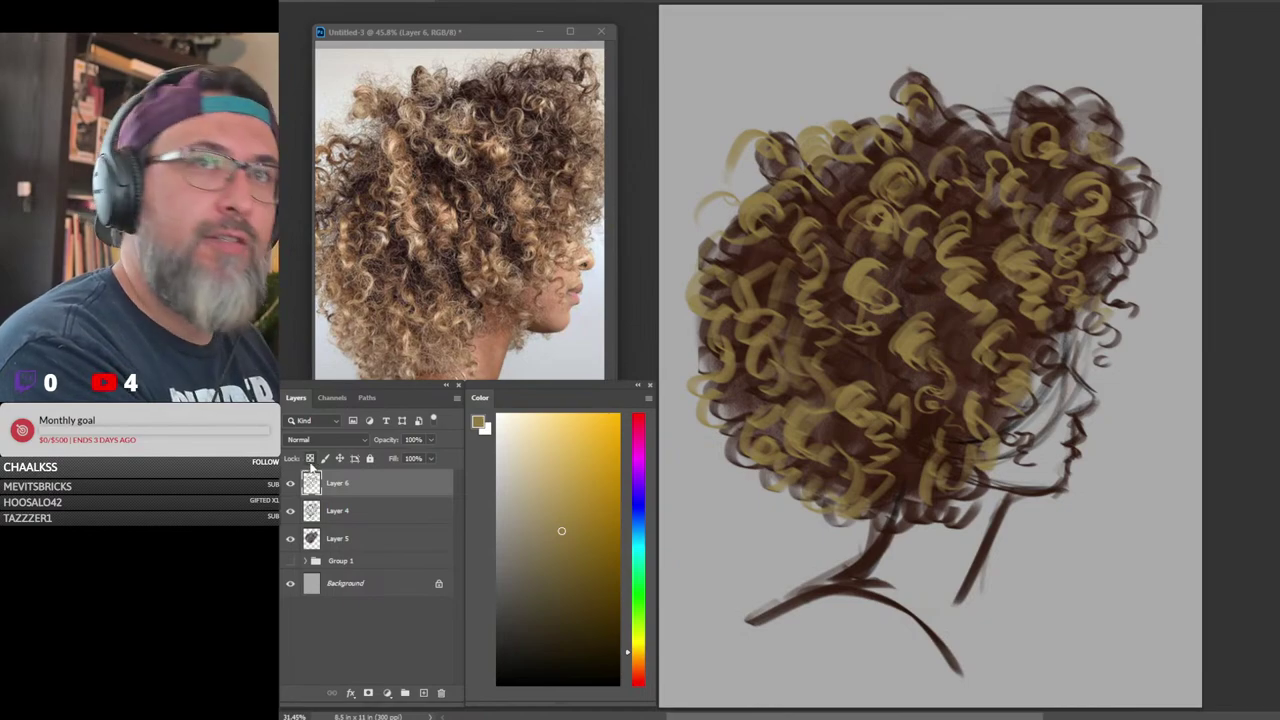
Lock Layer 6's transparent pixels and recolour its curls, darker olive gold around the outside and lighter gold in the upper middle
{"action": "left_click", "coordinate": [310, 459]}
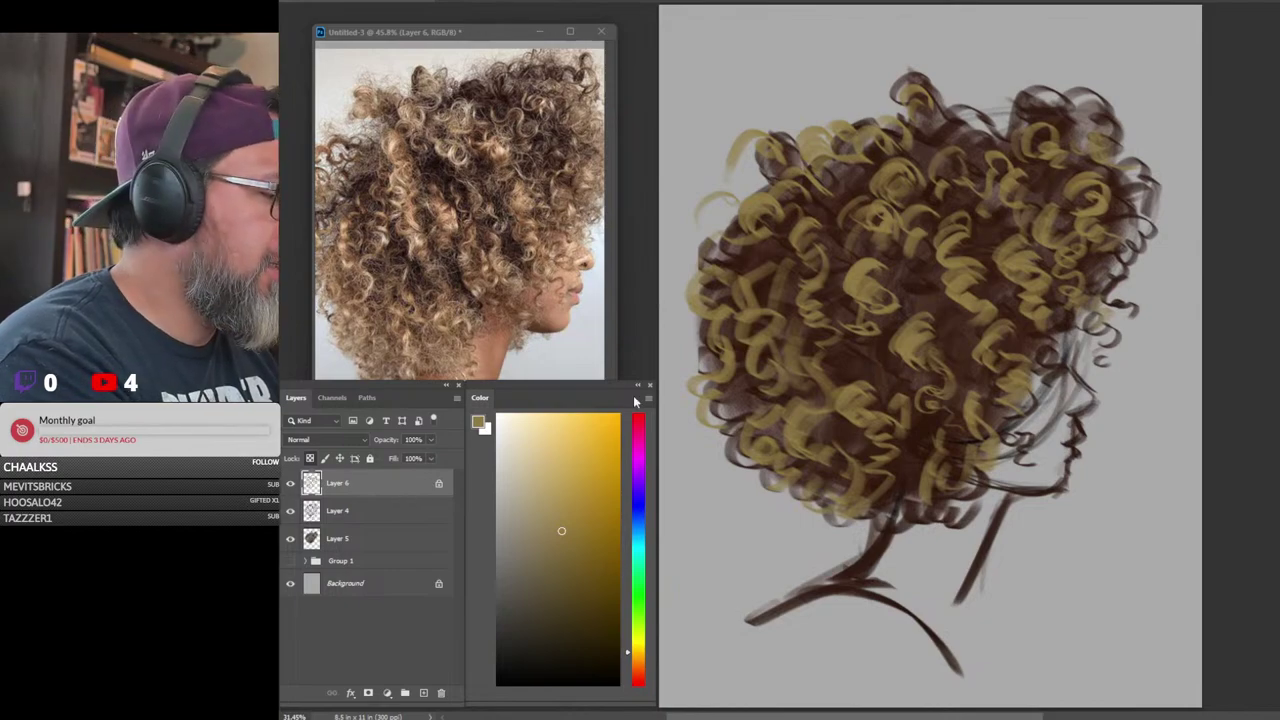
{"action": "left_click", "coordinate": [569, 509]}
{"action": "left_click", "coordinate": [574, 518]}
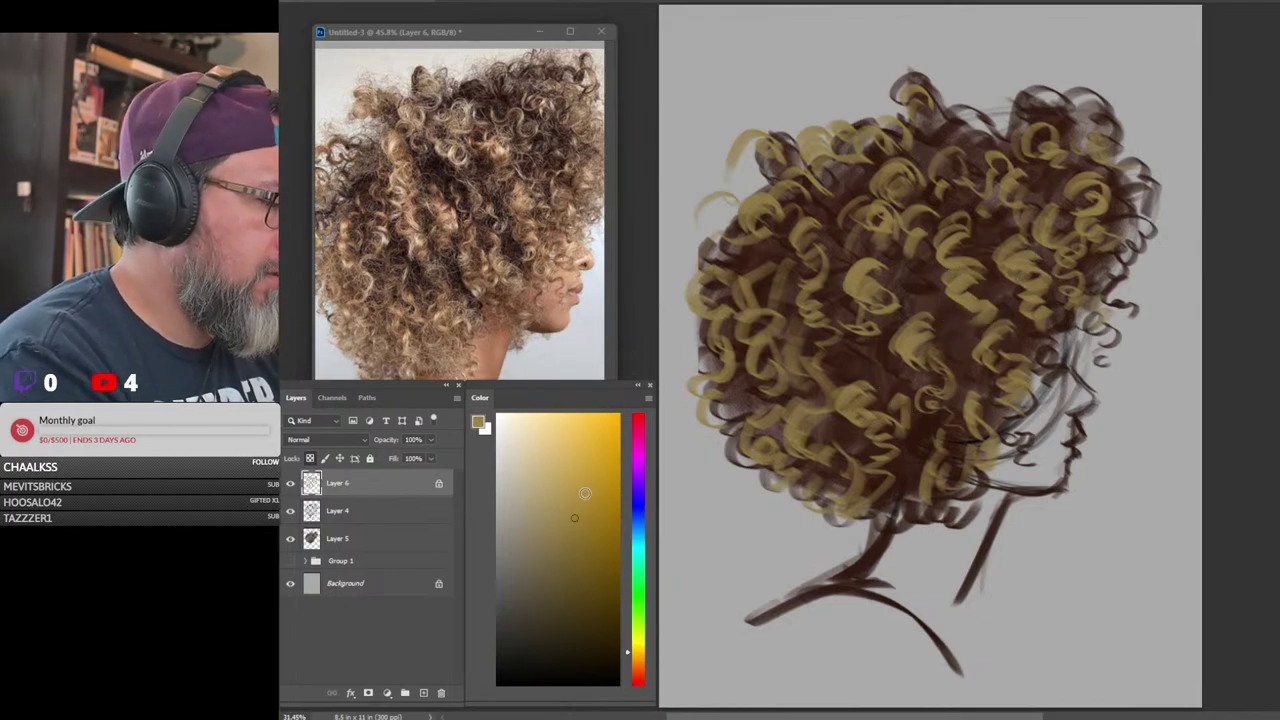
{"action": "mouse_move", "coordinate": [590, 529]}
{"action": "left_mouse_down"}
{"action": "mouse_move", "coordinate": [586, 571]}
{"action": "mouse_move", "coordinate": [565, 552]}
{"action": "mouse_move", "coordinate": [586, 583]}
{"action": "mouse_move", "coordinate": [580, 554]}
{"action": "left_mouse_up"}
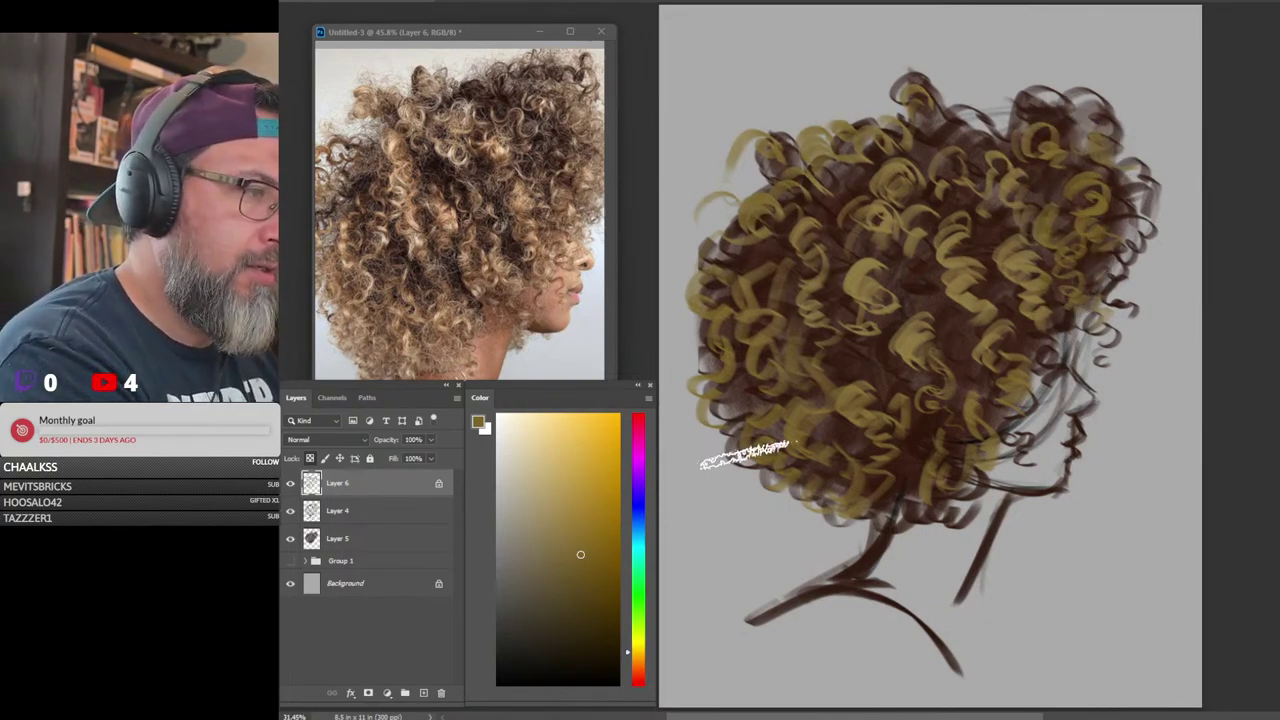
{"action": "left_click", "coordinate": [564, 485]}
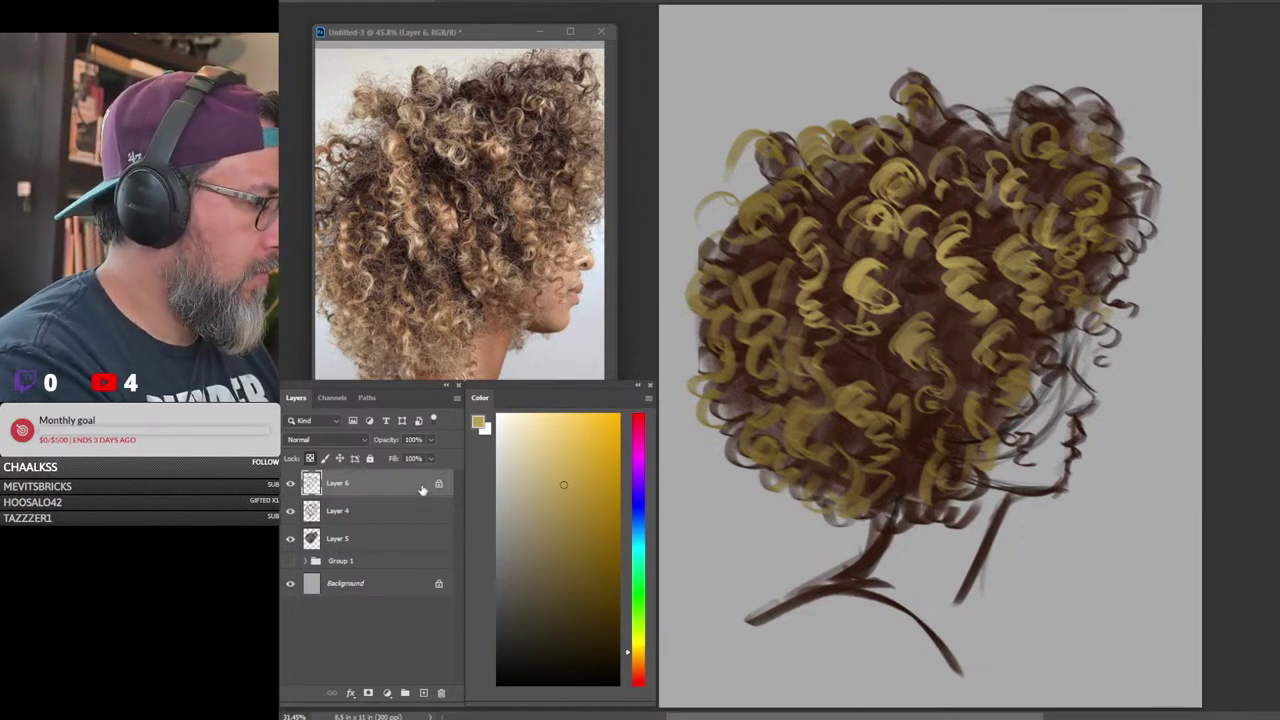
Add a new layer above Layer 6, set its blend mode to Overlay and select a soft round brush
{"action": "left_click", "coordinate": [423, 694]}
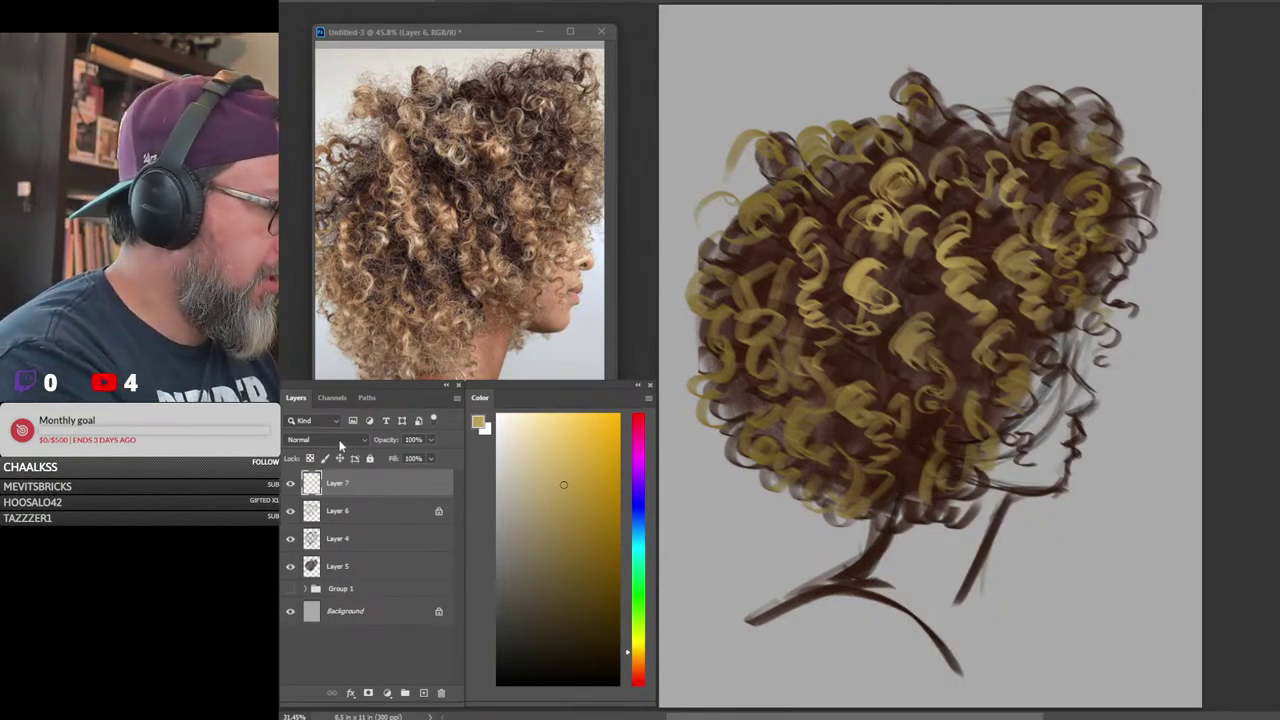
{"action": "left_click", "coordinate": [340, 440]}
{"action": "left_click", "coordinate": [339, 550]}
{"action": "right_click", "coordinate": [795, 318]}
{"action": "right_click", "coordinate": [930, 270]}
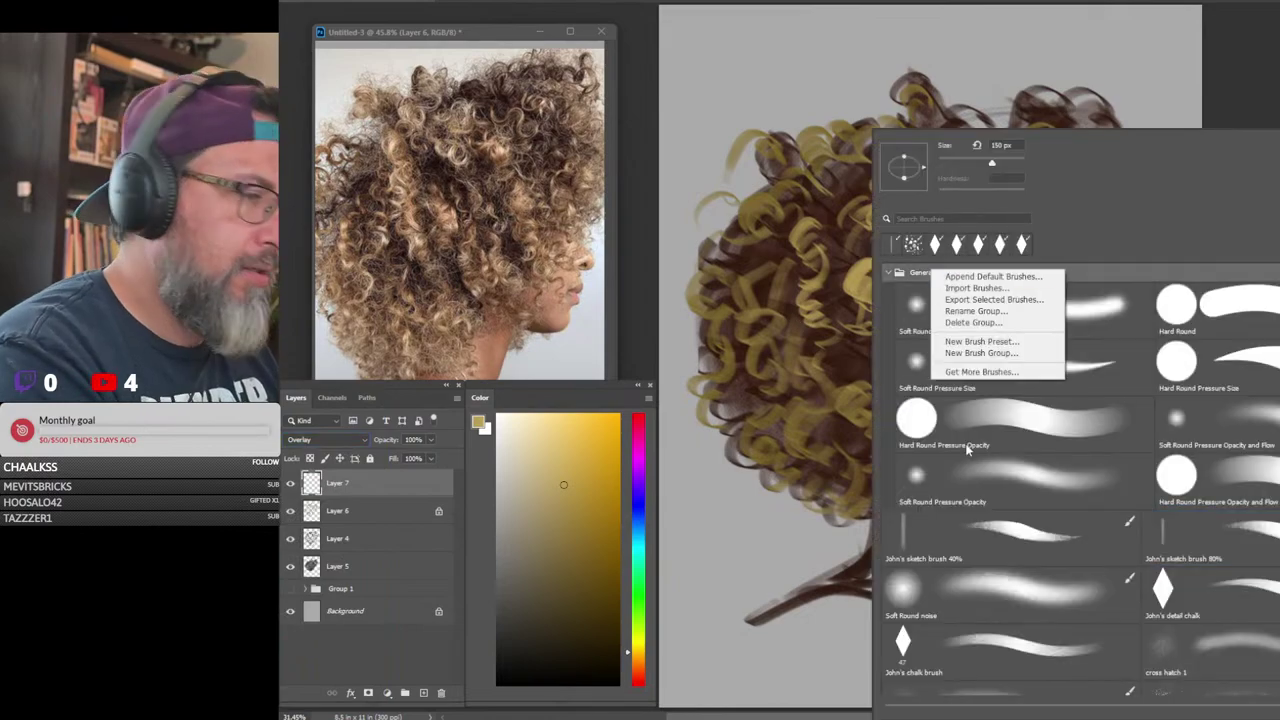
{"action": "left_click", "coordinate": [1220, 425]}
{"action": "left_click", "coordinate": [1246, 83]}
Shade the hair on the Overlay layer with near-black olive from the front crown to the back, varying the soft brush's size
{"action": "key", "text": "bracketright"}
{"action": "key", "text": "bracketright"}
{"action": "key", "text": "bracketright"}
{"action": "key", "text": "bracketright"}
{"action": "key", "text": "bracketright"}
{"action": "key", "text": "bracketright"}
{"action": "key", "text": "bracketright"}
{"action": "key", "text": "bracketright"}
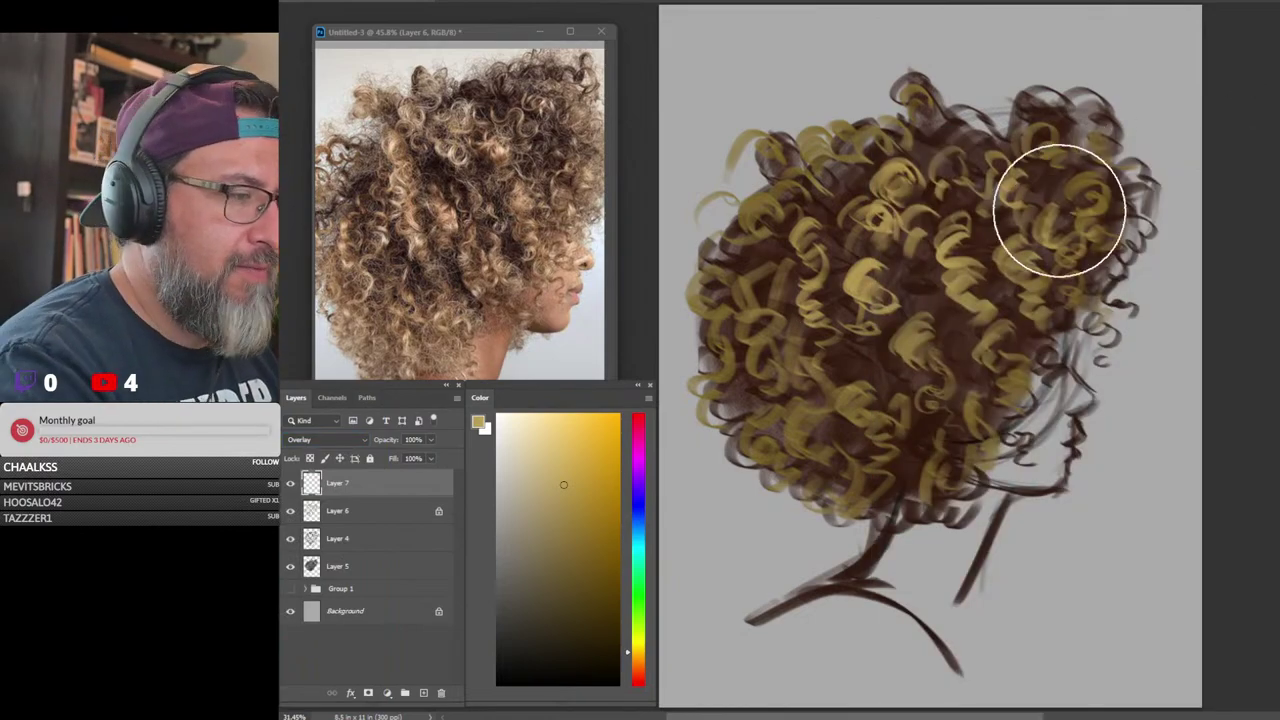
{"action": "key", "text": "bracketleft"}
{"action": "key", "text": "bracketleft"}
{"action": "key", "text": "bracketleft"}
{"action": "left_click_drag", "start_coordinate": [557, 549], "coordinate": [604, 640]}
{"action": "mouse_move", "coordinate": [1061, 208]}
{"action": "left_mouse_down"}
{"action": "mouse_move", "coordinate": [1033, 228]}
{"action": "mouse_move", "coordinate": [1008, 211]}
{"action": "mouse_move", "coordinate": [984, 151]}
{"action": "mouse_move", "coordinate": [981, 172]}
{"action": "mouse_move", "coordinate": [971, 158]}
{"action": "mouse_move", "coordinate": [804, 213]}
{"action": "mouse_move", "coordinate": [754, 319]}
{"action": "left_mouse_up"}
{"action": "key", "text": "bracketright"}
{"action": "key", "text": "bracketright"}
{"action": "key", "text": "bracketright"}
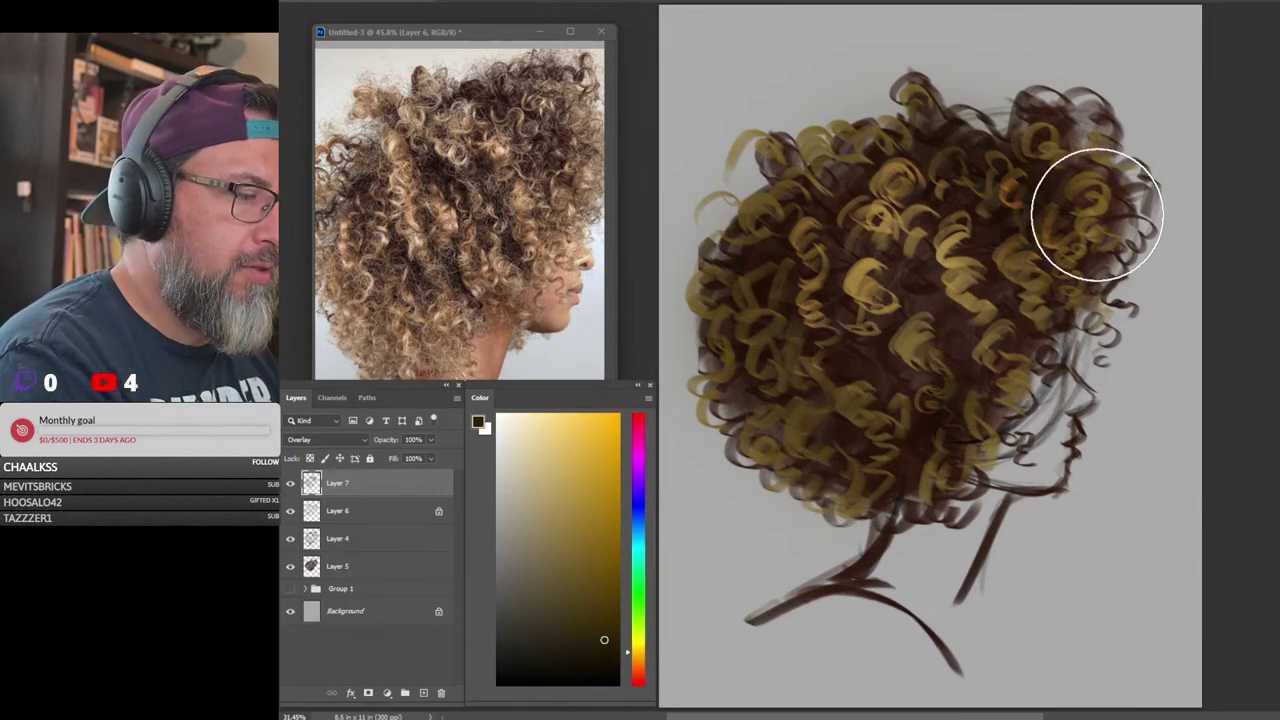
{"action": "key", "text": "bracketleft"}
{"action": "key", "text": "bracketleft"}
{"action": "key", "text": "bracketleft"}
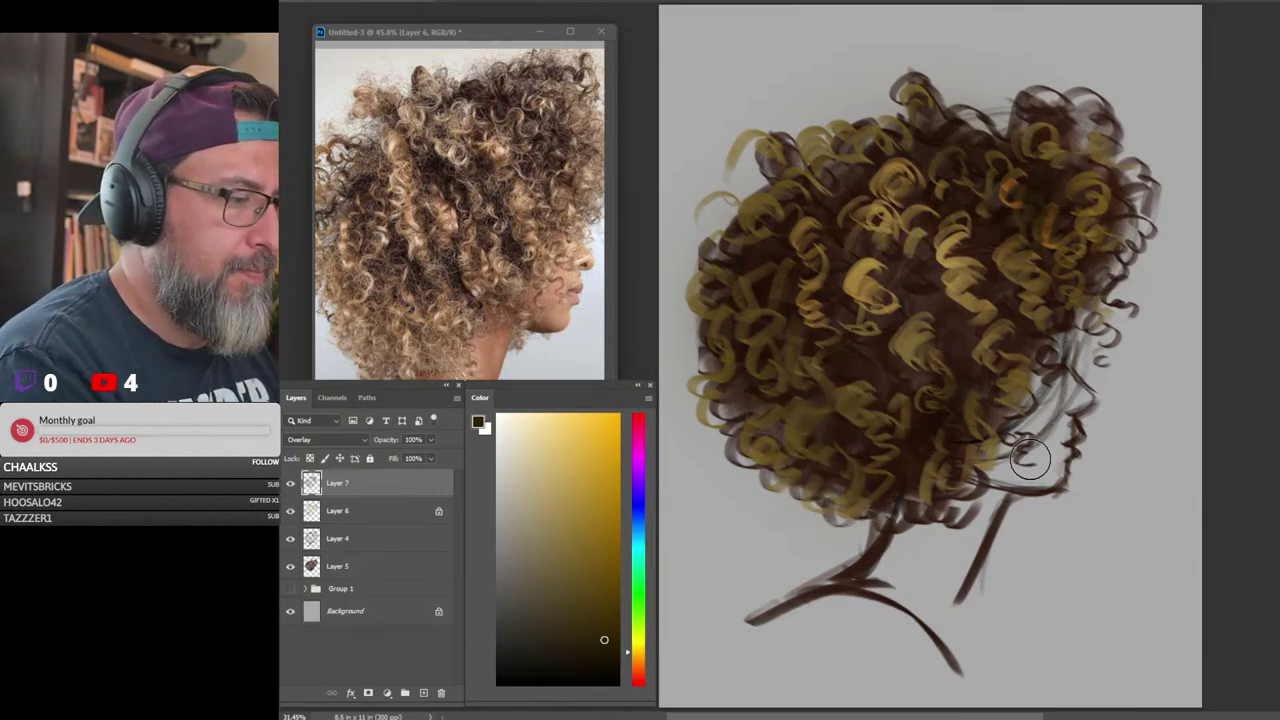
{"action": "scroll", "coordinate": [1160, 423], "scroll_direction": "down", "scroll_amount": 5}
{"action": "scroll", "coordinate": [1115, 440], "scroll_direction": "up", "scroll_amount": 4}
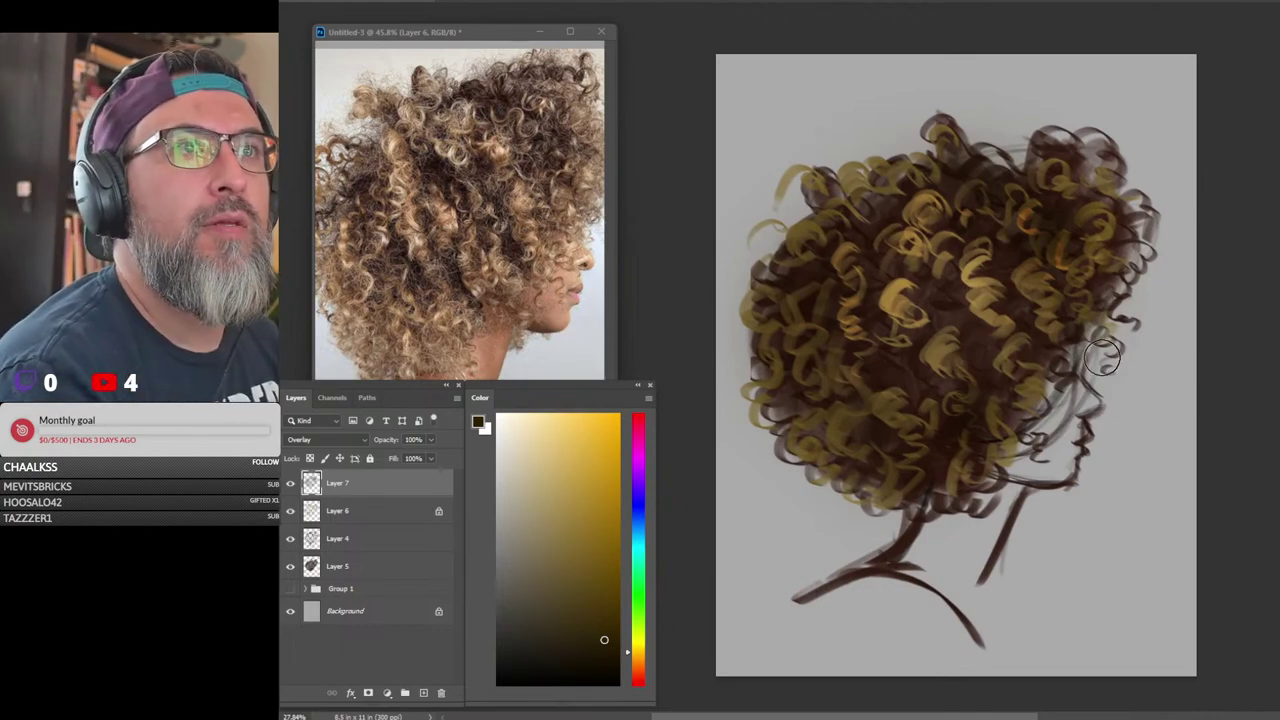
{"action": "key", "text": "bracketright"}
{"action": "key", "text": "bracketright"}
{"action": "key", "text": "bracketright"}
{"action": "key", "text": "bracketright"}
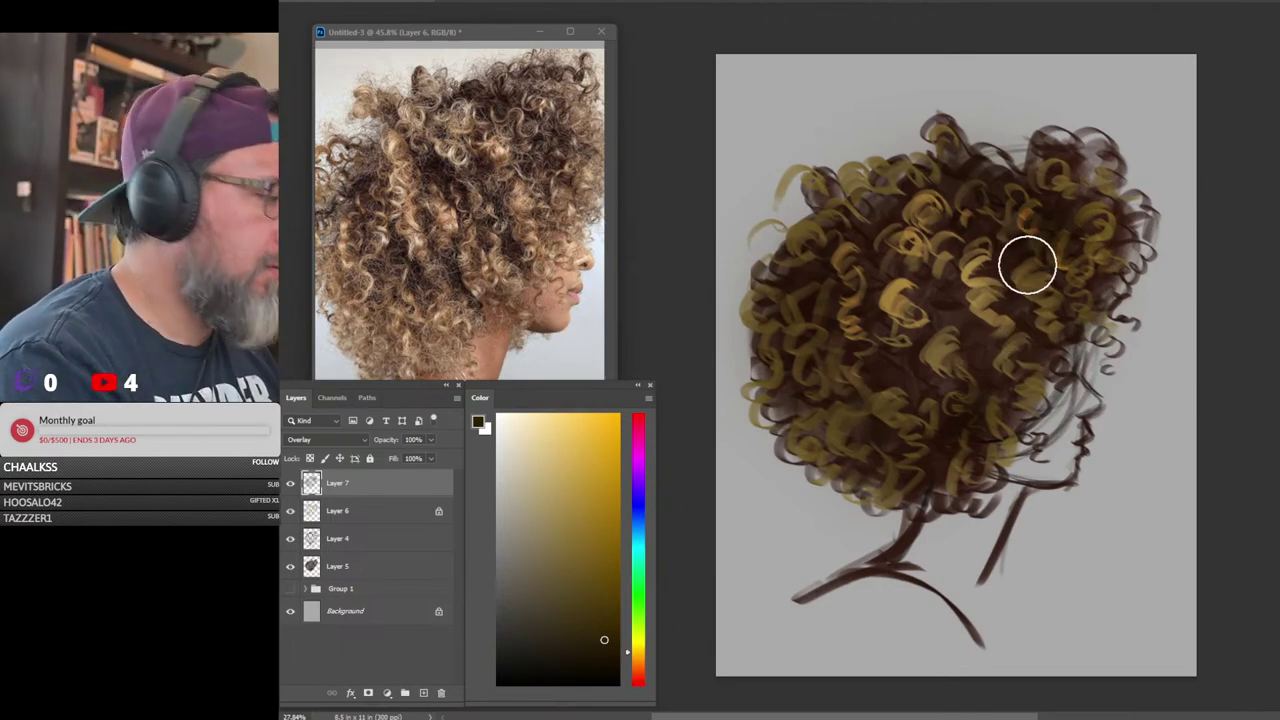
{"action": "key", "text": "bracketright"}
{"action": "key", "text": "bracketright"}
{"action": "key", "text": "bracketleft"}
{"action": "key", "text": "bracketleft"}
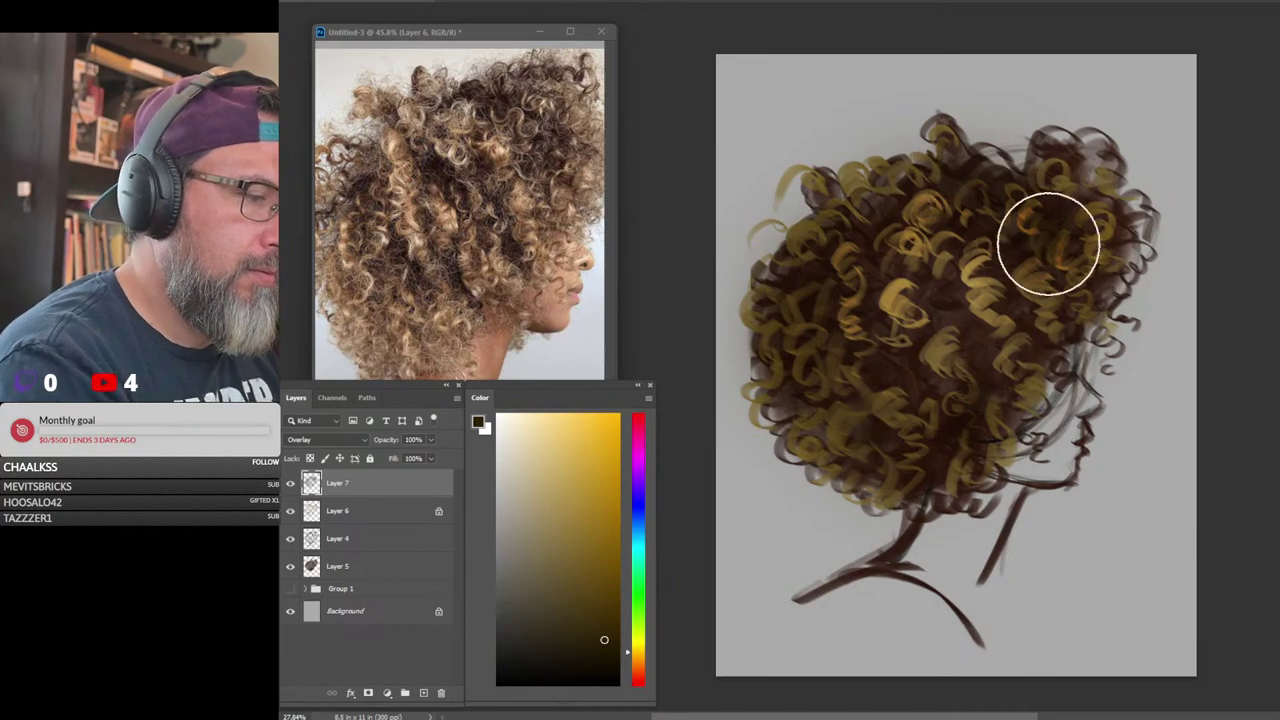
Sample a brown from the hair, switch to John's sketch brush 80% and add a new layer above Layer 7
{"action": "left_click", "coordinate": [920, 280], "text": "alt"}
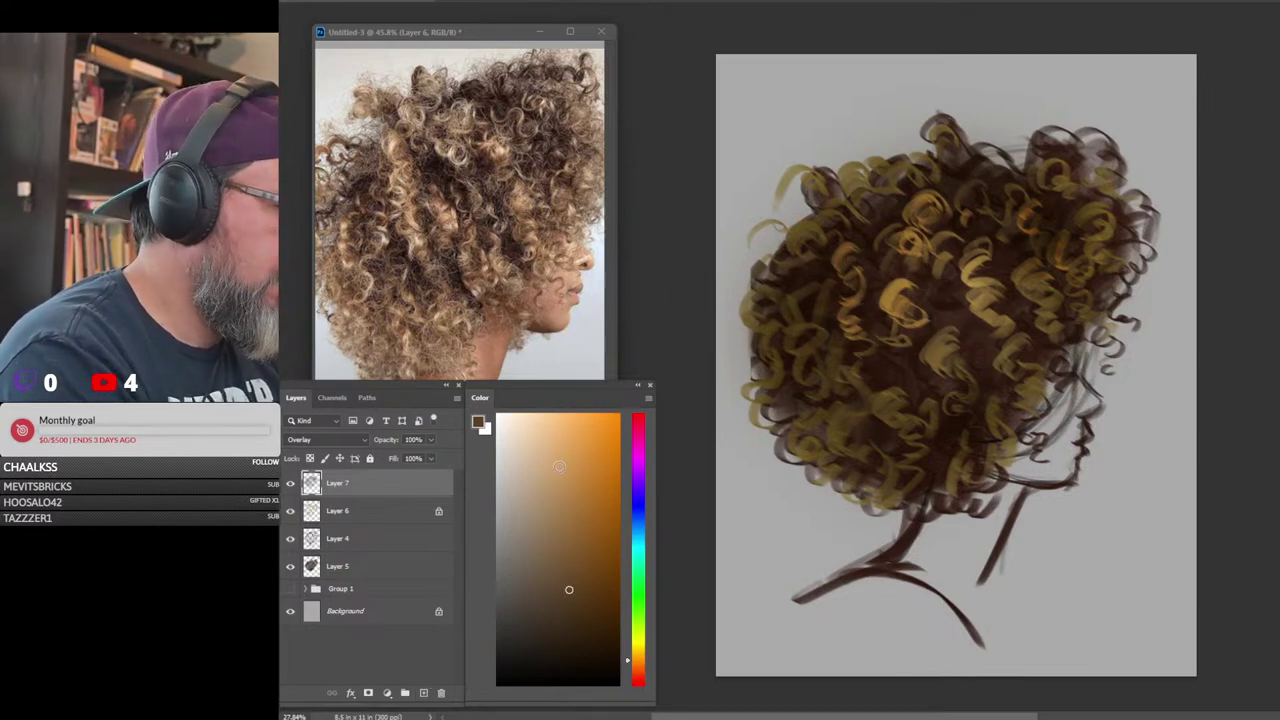
{"action": "right_click", "coordinate": [937, 349]}
{"action": "right_click", "coordinate": [942, 352]}
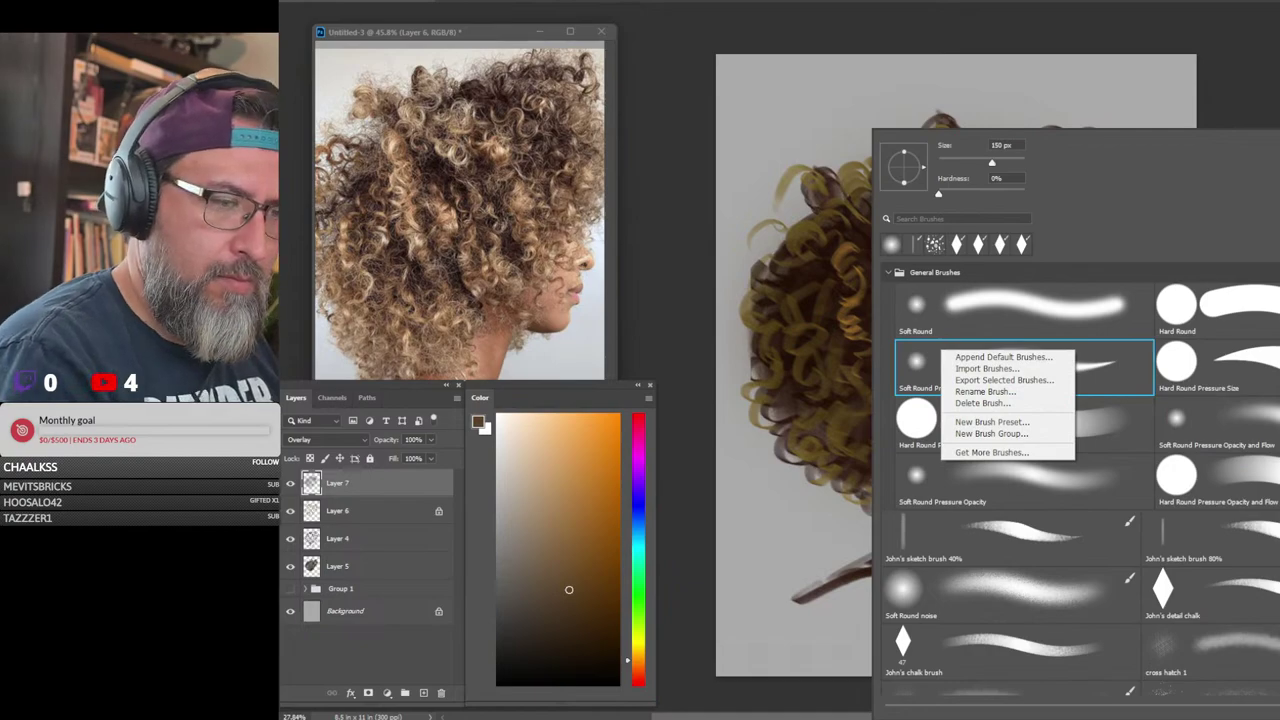
{"action": "left_click", "coordinate": [1275, 536]}
{"action": "left_click", "coordinate": [1221, 129]}
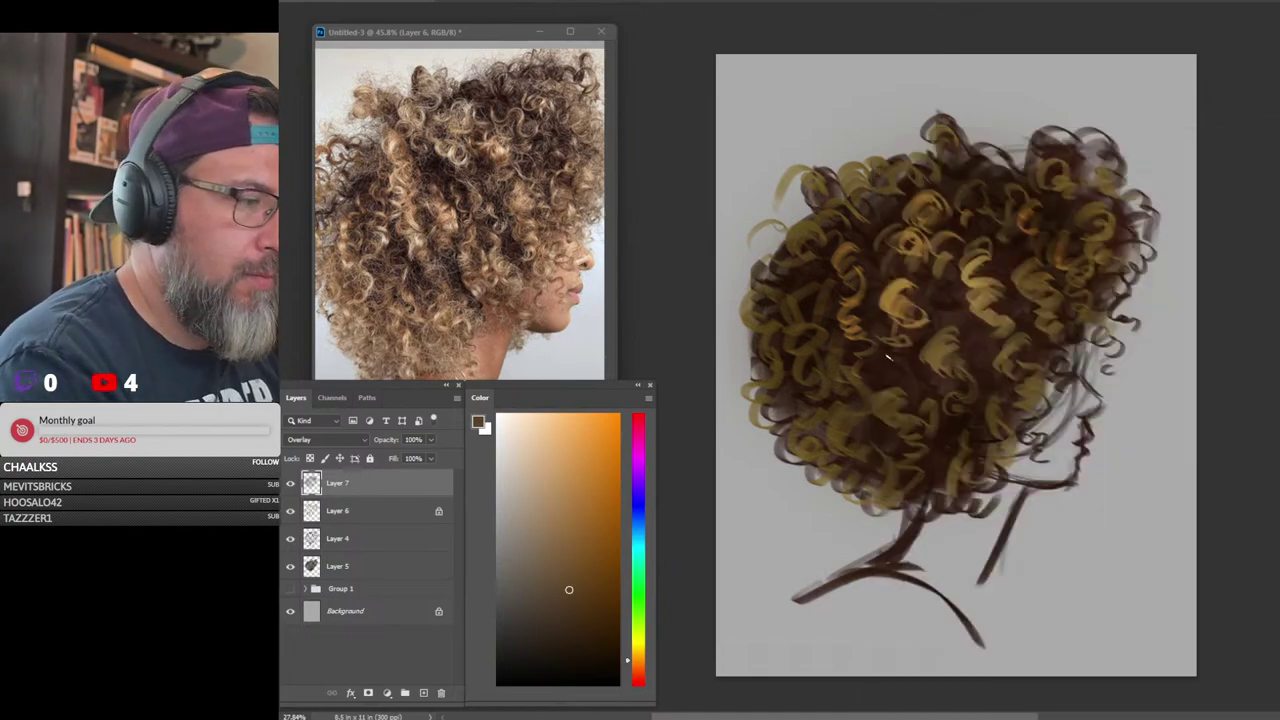
{"action": "left_click", "coordinate": [423, 692]}
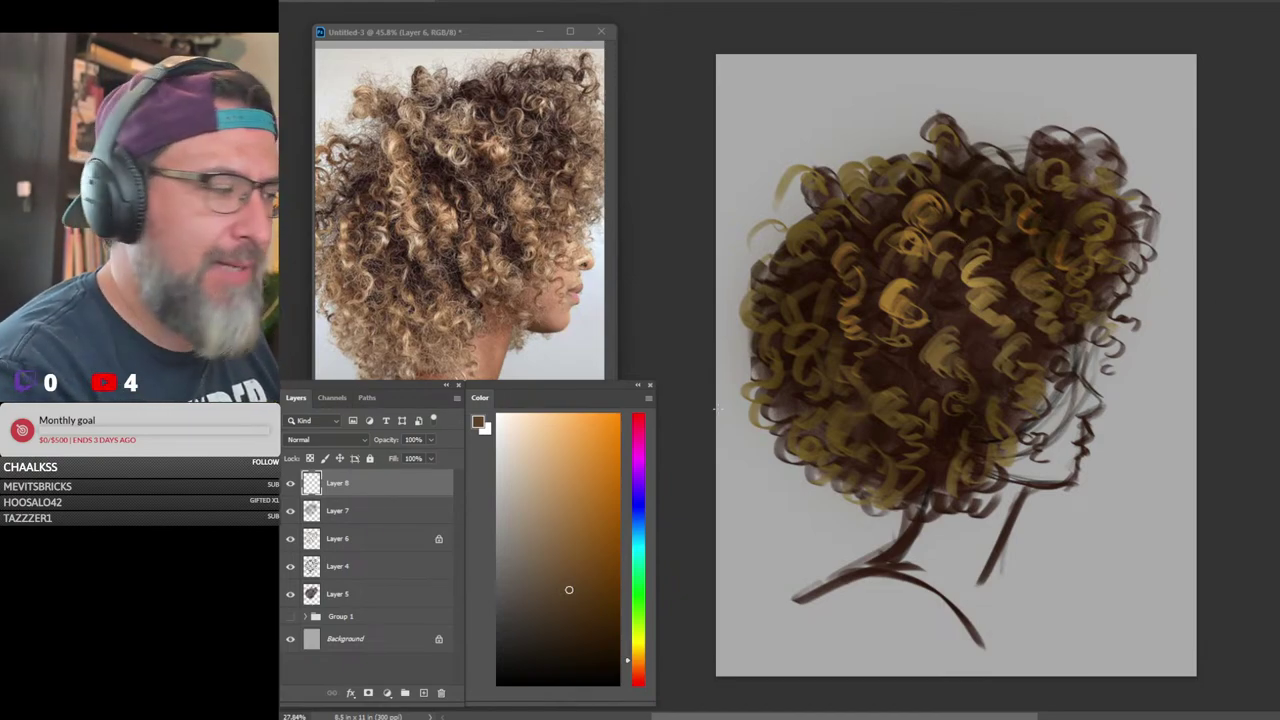
Paint light beige strands on Layer 8 over the top two loops of the spiral curl at the upper back of the hair
{"action": "left_click", "coordinate": [572, 511]}
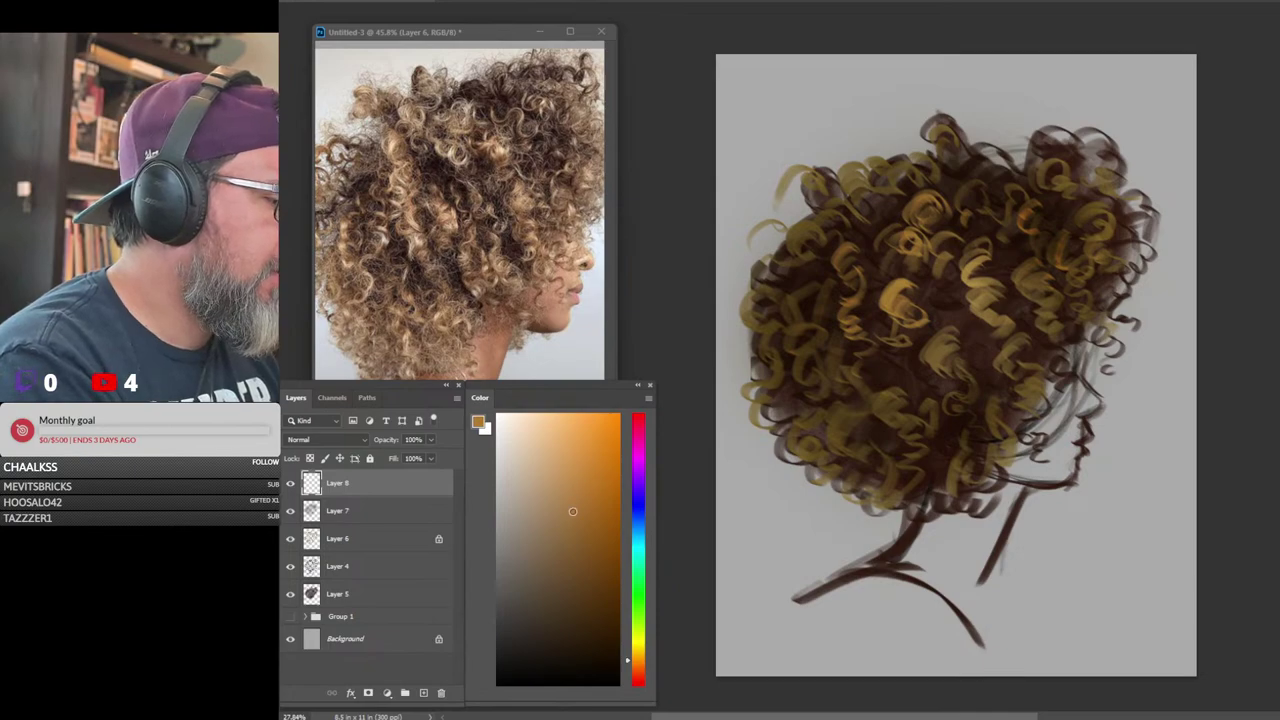
{"action": "left_click", "coordinate": [580, 529]}
{"action": "left_click_drag", "start_coordinate": [572, 530], "coordinate": [577, 493]}
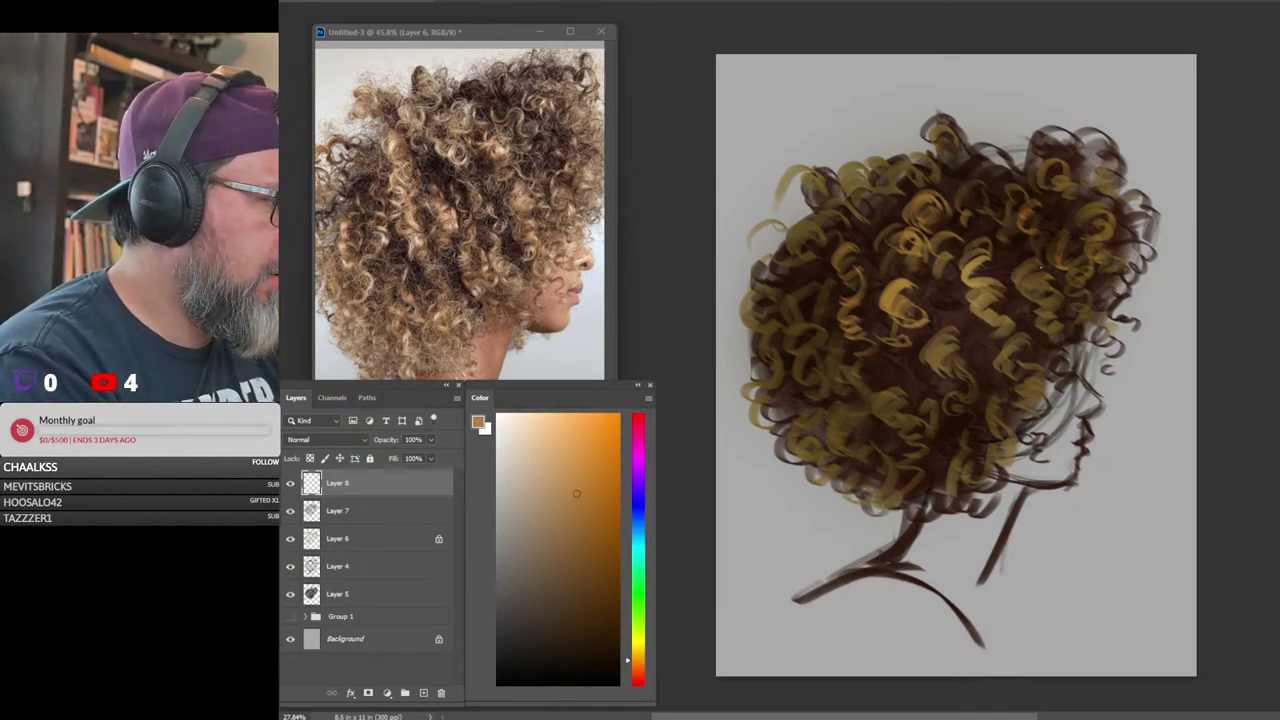
{"action": "left_click_drag", "start_coordinate": [1002, 177], "coordinate": [1037, 206]}
{"action": "mouse_move", "coordinate": [1030, 285]}
{"action": "left_mouse_down"}
{"action": "mouse_move", "coordinate": [1134, 229]}
{"action": "mouse_move", "coordinate": [1129, 238]}
{"action": "left_mouse_up"}
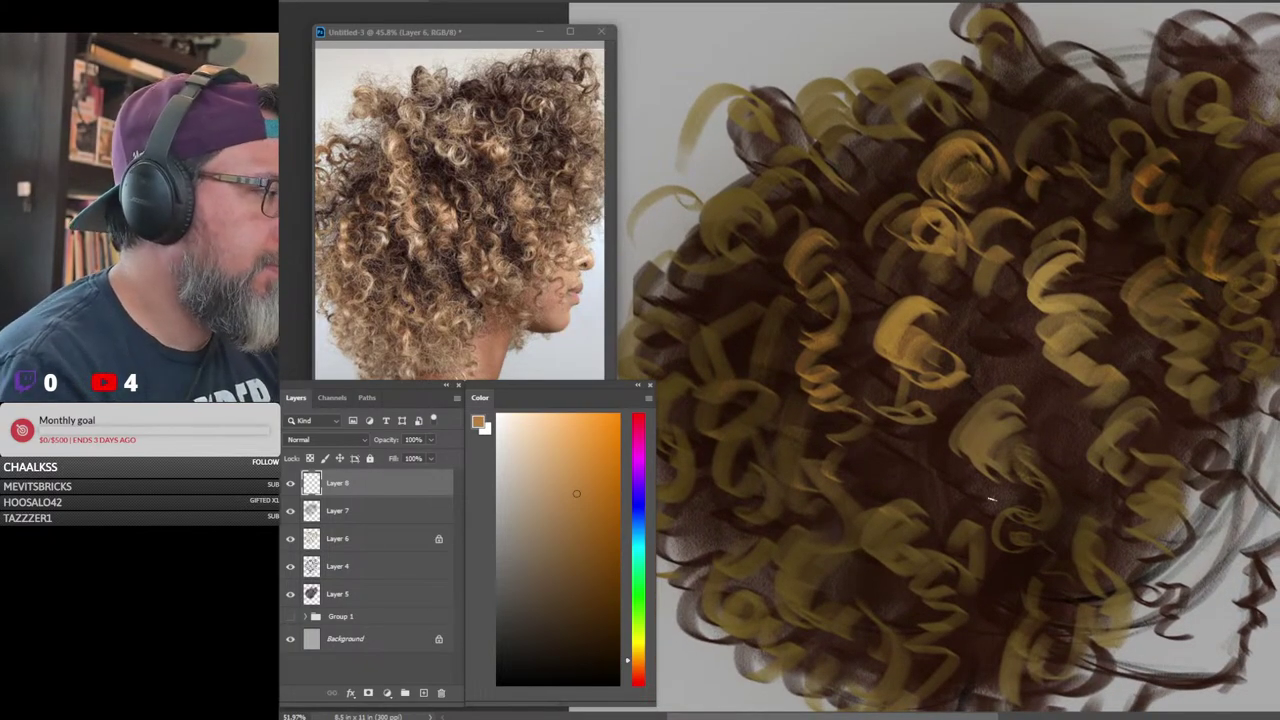
{"action": "left_click", "coordinate": [540, 461]}
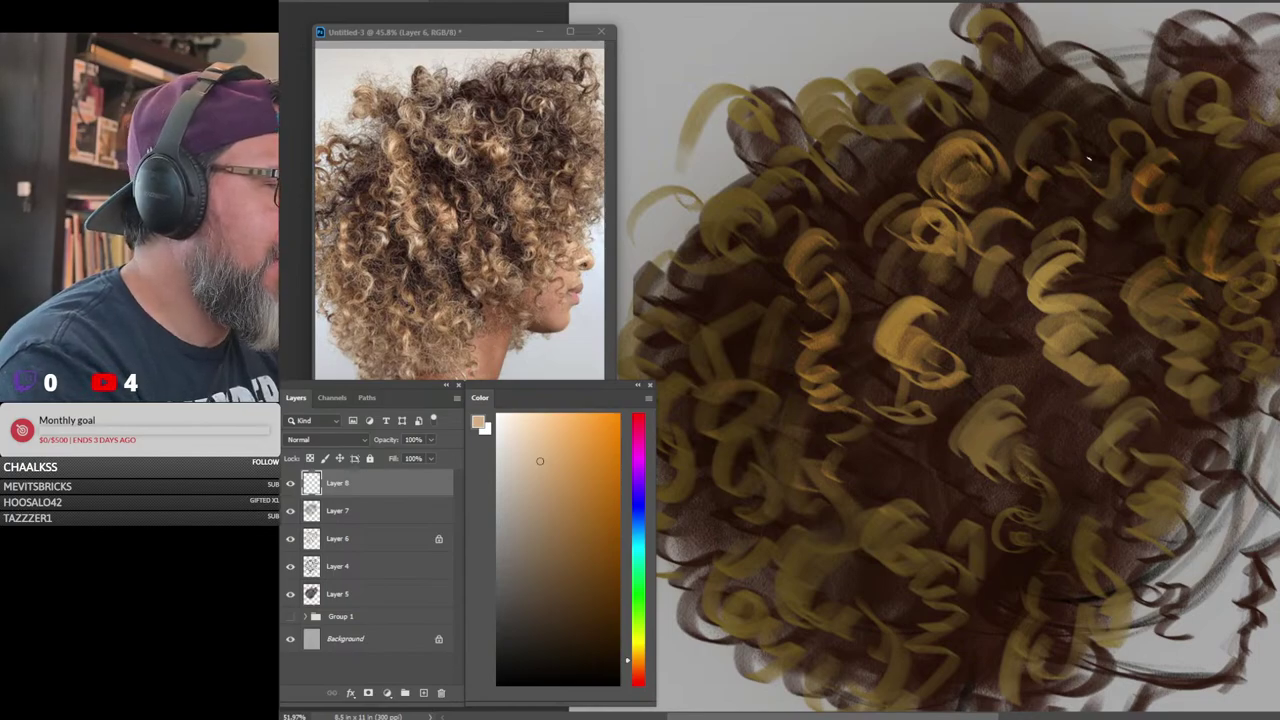
{"action": "mouse_move", "coordinate": [823, 231]}
{"action": "left_mouse_down"}
{"action": "mouse_move", "coordinate": [785, 258]}
{"action": "mouse_move", "coordinate": [828, 243]}
{"action": "mouse_move", "coordinate": [800, 280]}
{"action": "mouse_move", "coordinate": [826, 243]}
{"action": "mouse_move", "coordinate": [821, 284]}
{"action": "mouse_move", "coordinate": [836, 273]}
{"action": "mouse_move", "coordinate": [808, 258]}
{"action": "mouse_move", "coordinate": [827, 287]}
{"action": "left_mouse_up"}
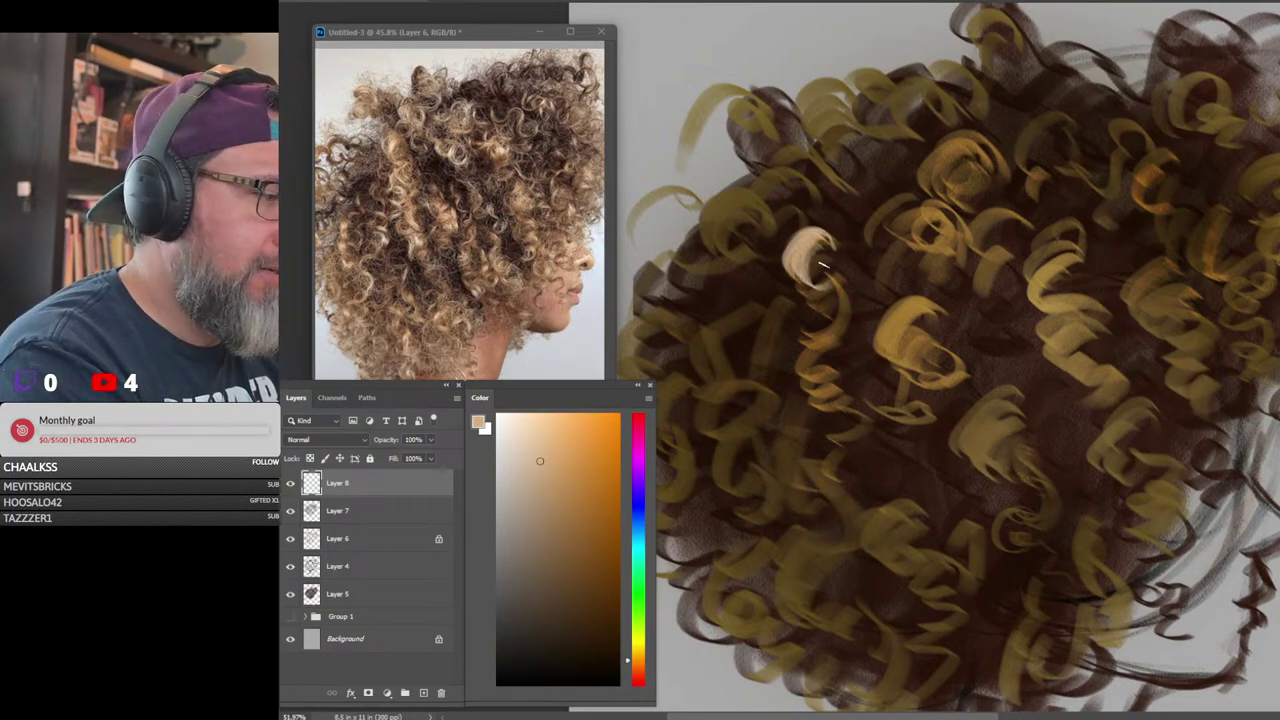
{"action": "left_click_drag", "start_coordinate": [823, 243], "coordinate": [809, 262]}
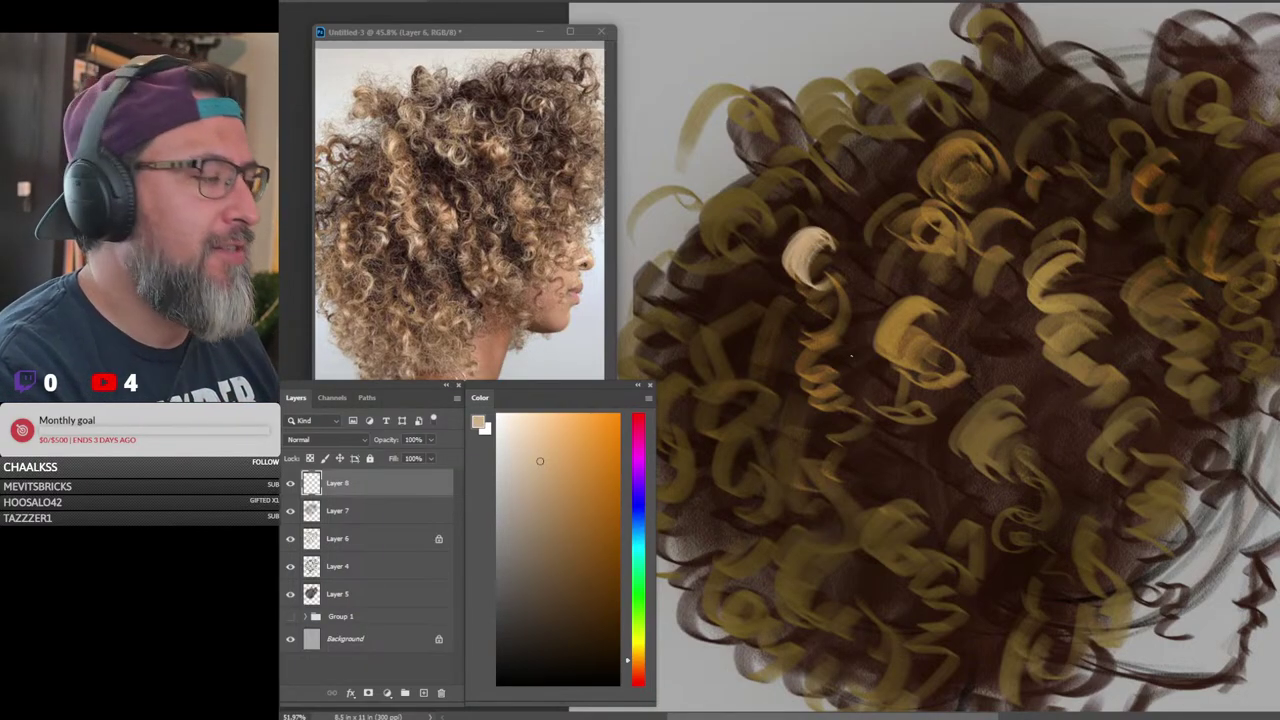
{"action": "mouse_move", "coordinate": [813, 283]}
{"action": "left_mouse_down"}
{"action": "mouse_move", "coordinate": [835, 262]}
{"action": "mouse_move", "coordinate": [838, 306]}
{"action": "mouse_move", "coordinate": [810, 320]}
{"action": "mouse_move", "coordinate": [790, 358]}
{"action": "left_mouse_up"}
{"action": "mouse_move", "coordinate": [822, 310]}
{"action": "left_mouse_down"}
{"action": "mouse_move", "coordinate": [806, 356]}
{"action": "mouse_move", "coordinate": [804, 340]}
{"action": "left_mouse_up"}
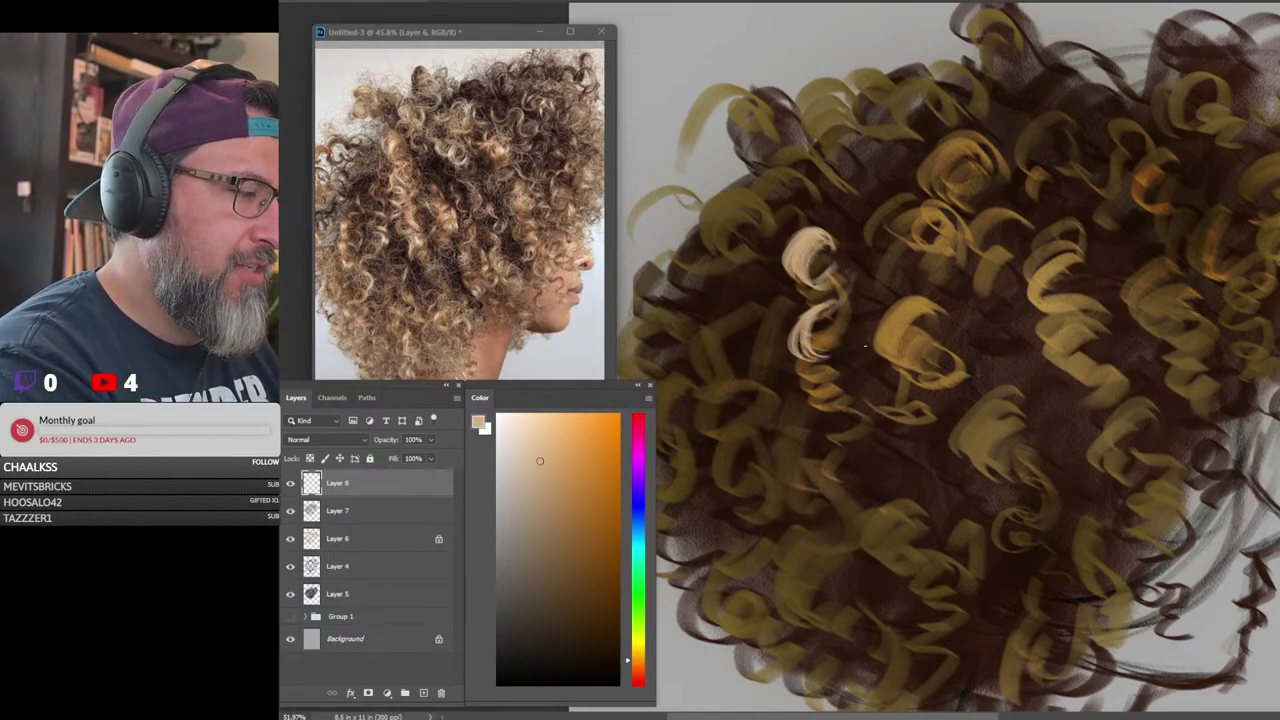
{"action": "mouse_move", "coordinate": [796, 232]}
{"action": "left_mouse_down"}
{"action": "mouse_move", "coordinate": [780, 292]}
{"action": "mouse_move", "coordinate": [780, 280]}
{"action": "mouse_move", "coordinate": [806, 288]}
{"action": "mouse_move", "coordinate": [782, 274]}
{"action": "mouse_move", "coordinate": [792, 278]}
{"action": "left_mouse_up"}
Add a pale cream highlight and golden-brown strands to the spiral curl's top loop
{"action": "left_click", "coordinate": [521, 426]}
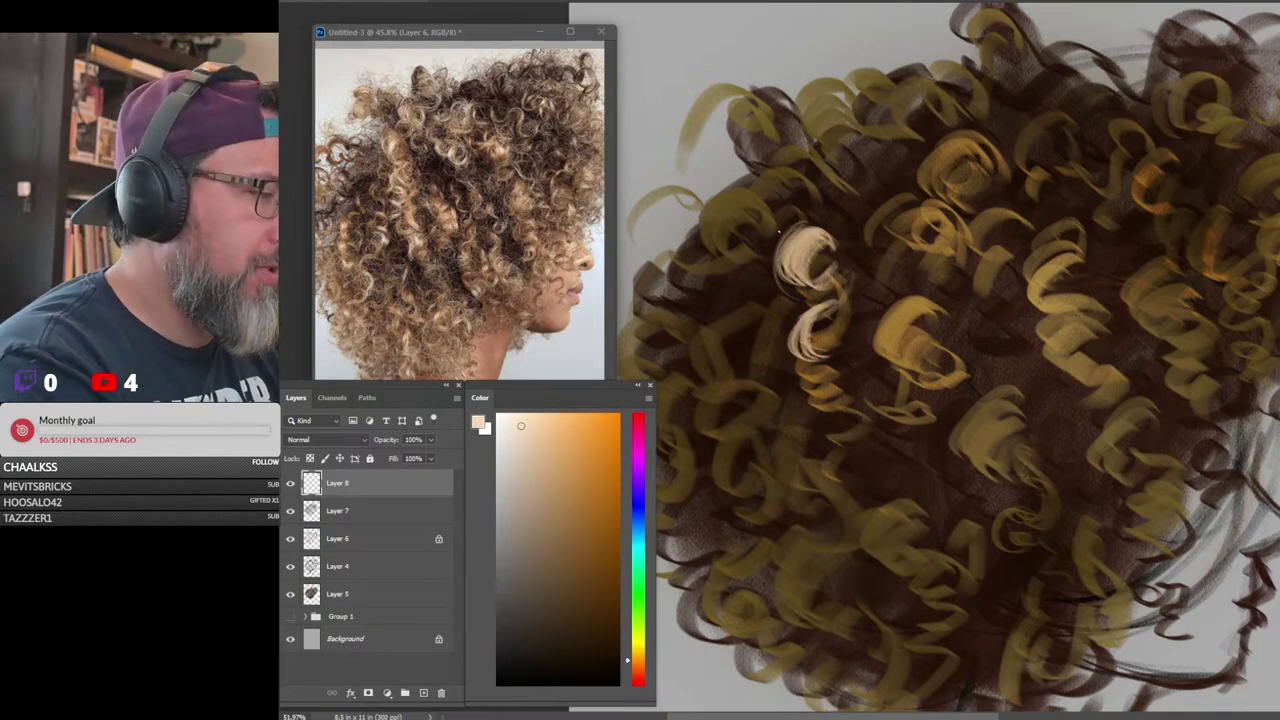
{"action": "mouse_move", "coordinate": [802, 232]}
{"action": "left_mouse_down"}
{"action": "mouse_move", "coordinate": [784, 248]}
{"action": "mouse_move", "coordinate": [798, 255]}
{"action": "left_mouse_up"}
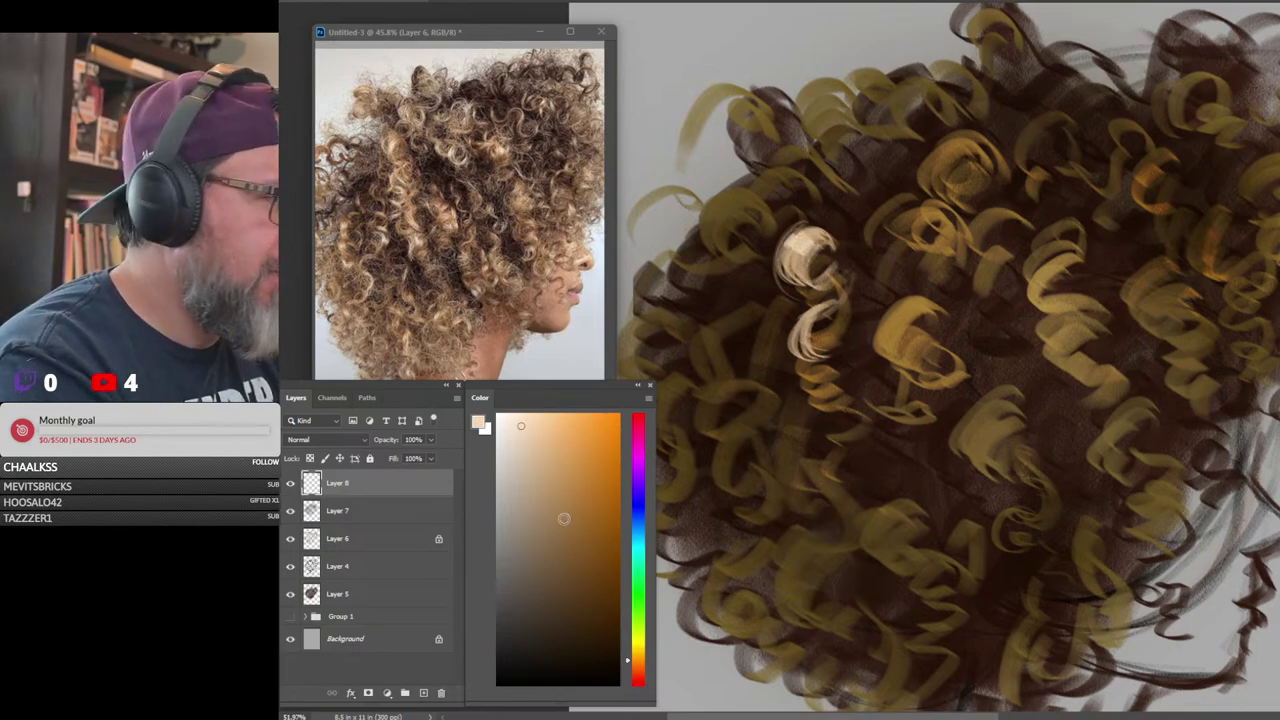
{"action": "left_click", "coordinate": [585, 509]}
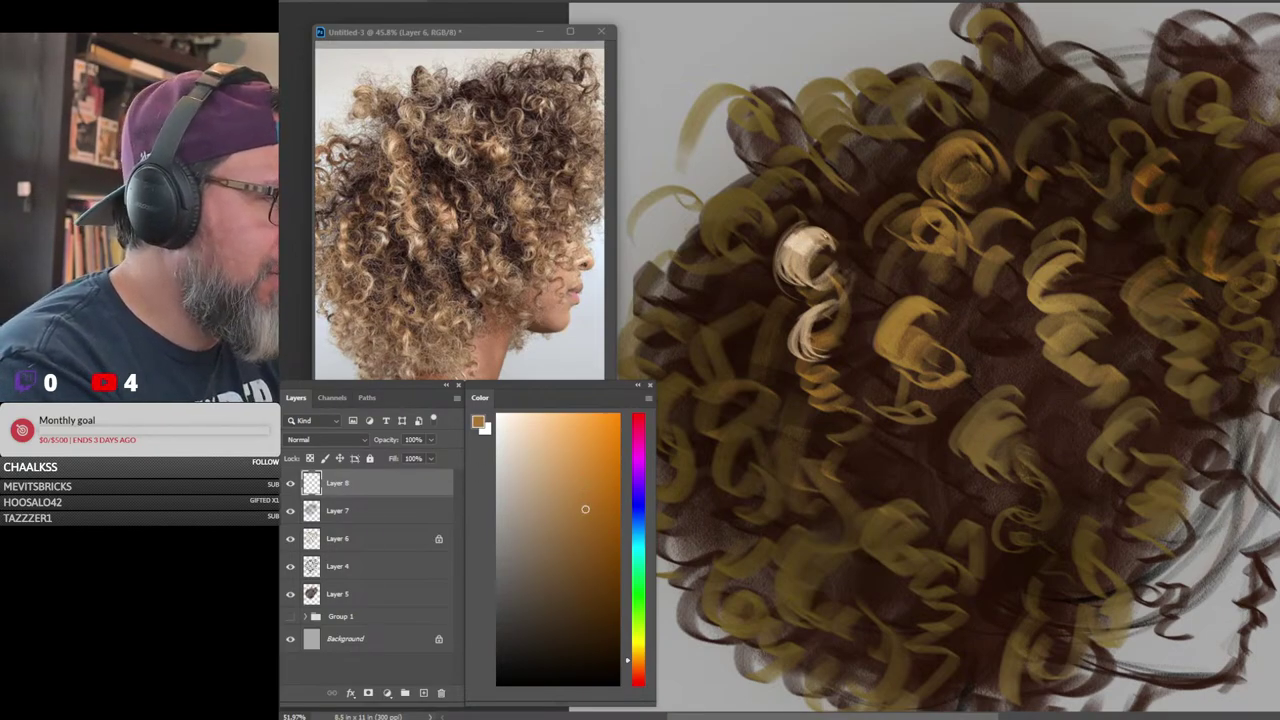
{"action": "left_click_drag", "start_coordinate": [830, 242], "coordinate": [806, 230]}
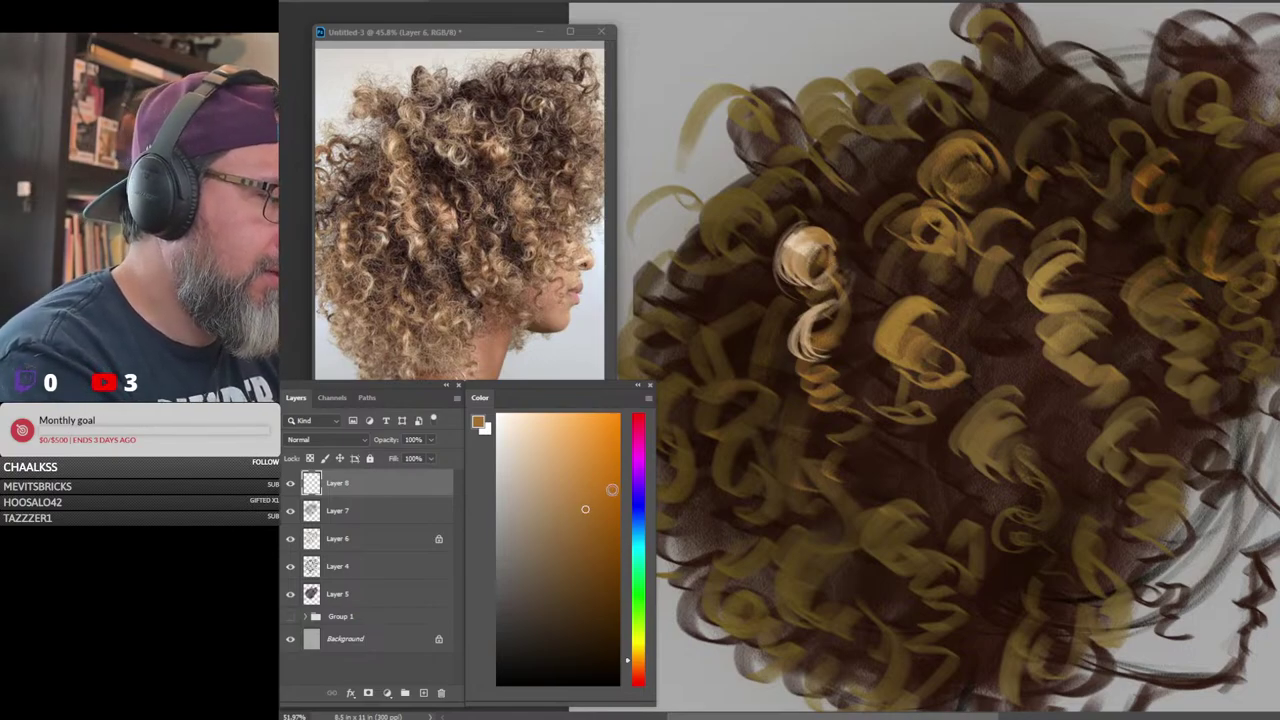
Refine the top loop with dark brown, beige and sampled mid-brown strands
{"action": "mouse_move", "coordinate": [611, 489]}
{"action": "left_mouse_down"}
{"action": "mouse_move", "coordinate": [593, 574]}
{"action": "mouse_move", "coordinate": [605, 608]}
{"action": "left_mouse_up"}
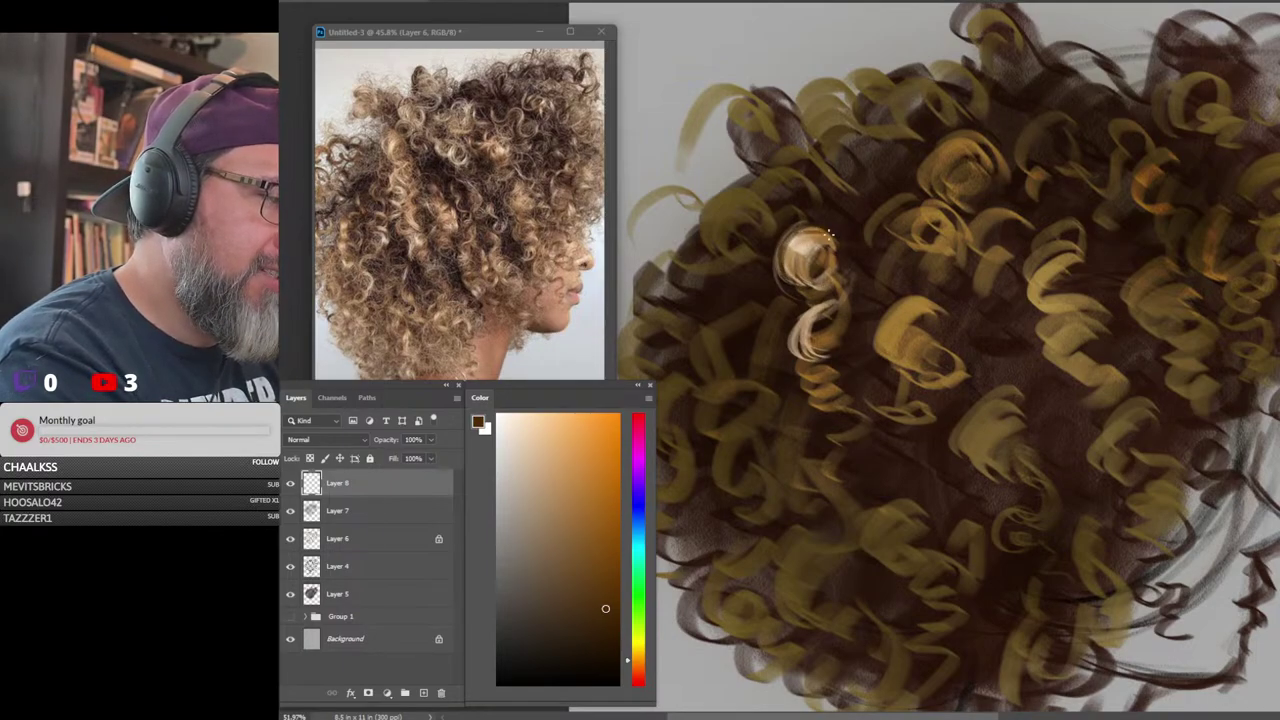
{"action": "left_click", "coordinate": [805, 236], "text": "alt"}
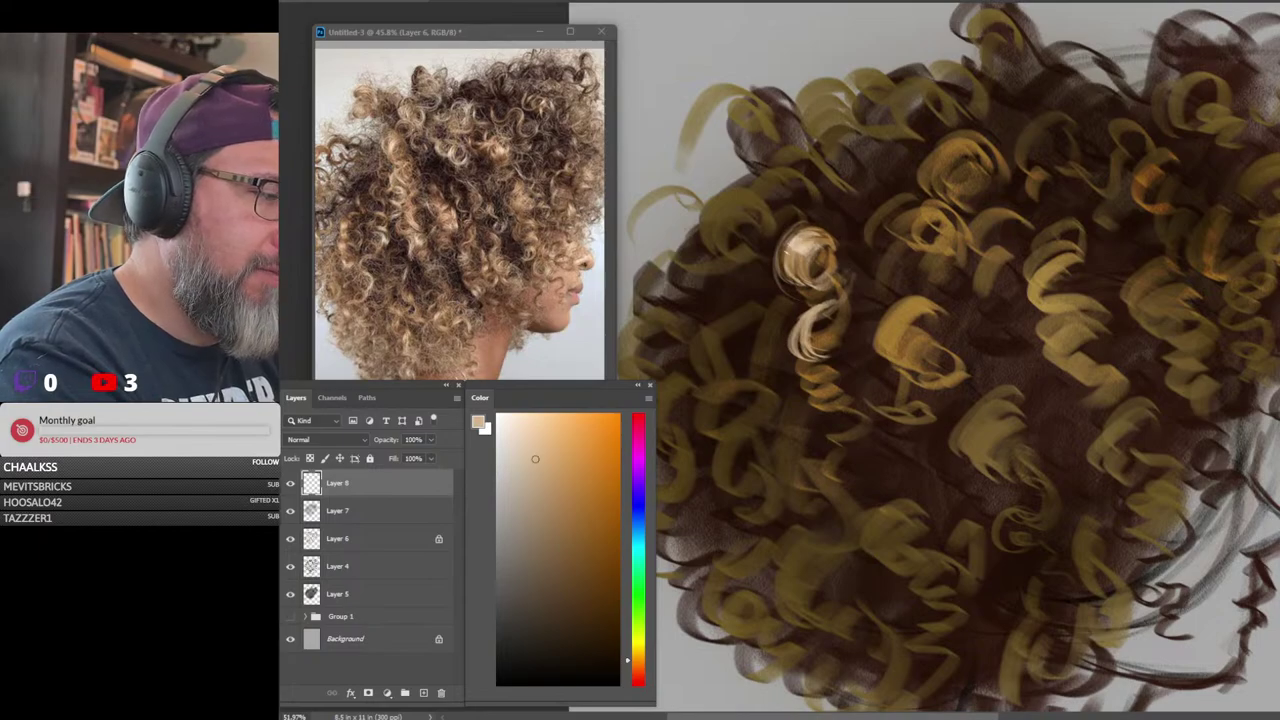
{"action": "left_click", "coordinate": [797, 231], "text": "alt"}
{"action": "left_click_drag", "start_coordinate": [790, 243], "coordinate": [811, 234]}
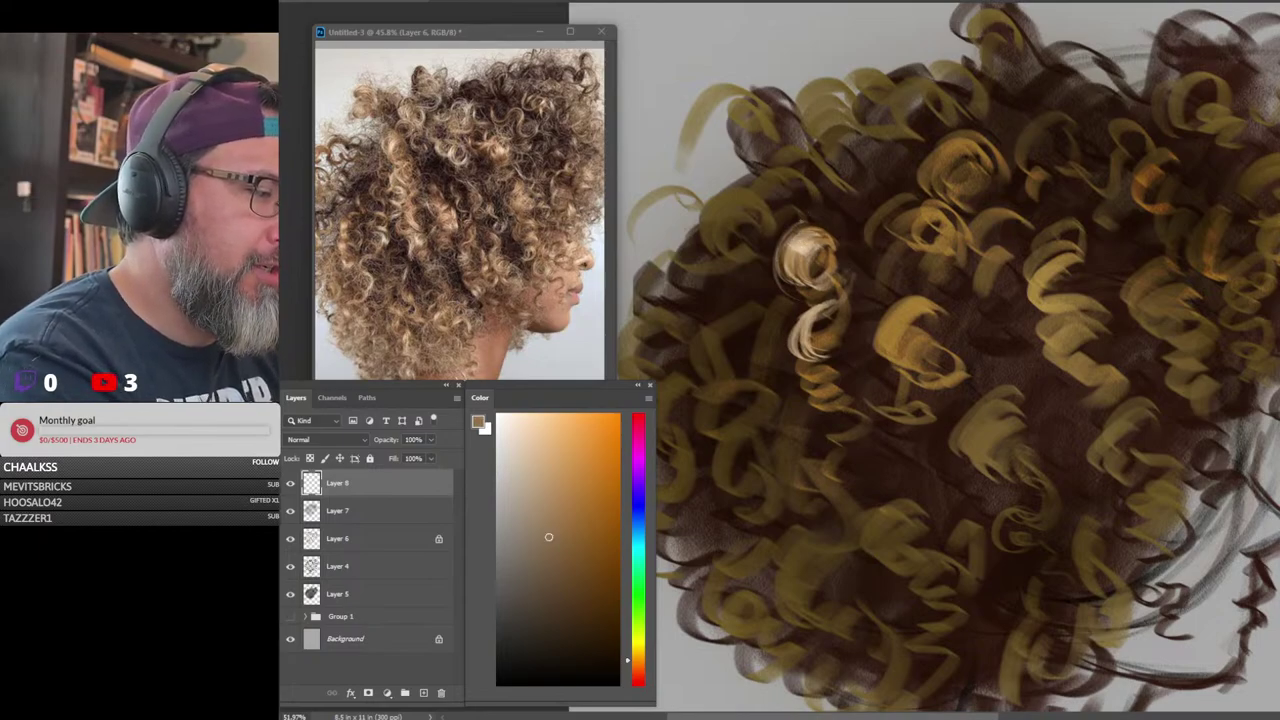
{"action": "left_click", "coordinate": [832, 250], "text": "alt"}
Extend the spiral curl downward with tan loops, using browns sampled from its upper part
{"action": "left_click", "coordinate": [809, 261], "text": "alt"}
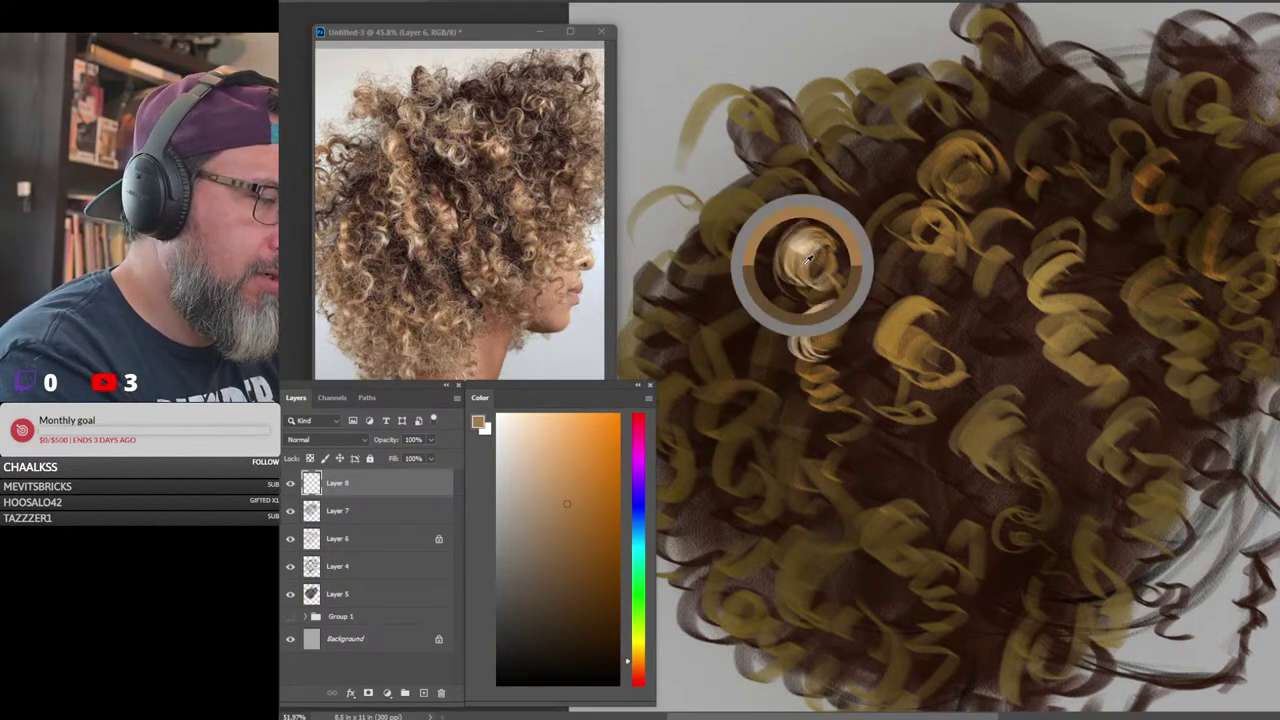
{"action": "mouse_move", "coordinate": [842, 274]}
{"action": "left_mouse_down"}
{"action": "mouse_move", "coordinate": [850, 310]}
{"action": "mouse_move", "coordinate": [808, 334]}
{"action": "mouse_move", "coordinate": [836, 324]}
{"action": "mouse_move", "coordinate": [812, 368]}
{"action": "mouse_move", "coordinate": [777, 390]}
{"action": "mouse_move", "coordinate": [827, 374]}
{"action": "mouse_move", "coordinate": [812, 400]}
{"action": "mouse_move", "coordinate": [845, 368]}
{"action": "mouse_move", "coordinate": [850, 408]}
{"action": "mouse_move", "coordinate": [826, 435]}
{"action": "mouse_move", "coordinate": [846, 418]}
{"action": "mouse_move", "coordinate": [848, 451]}
{"action": "left_mouse_up"}
{"action": "left_click", "coordinate": [806, 318], "text": "alt"}
{"action": "left_click", "coordinate": [843, 312], "text": "alt"}
{"action": "mouse_move", "coordinate": [852, 402]}
{"action": "left_mouse_down"}
{"action": "mouse_move", "coordinate": [840, 446]}
{"action": "mouse_move", "coordinate": [838, 430]}
{"action": "left_mouse_up"}
Brush pale beige highlight strands onto the spiral curl's lower loops and its tip
{"action": "left_click", "coordinate": [815, 241], "text": "alt"}
{"action": "mouse_move", "coordinate": [797, 361]}
{"action": "left_mouse_down"}
{"action": "mouse_move", "coordinate": [795, 391]}
{"action": "mouse_move", "coordinate": [782, 379]}
{"action": "left_mouse_up"}
{"action": "left_click_drag", "start_coordinate": [784, 367], "coordinate": [776, 379]}
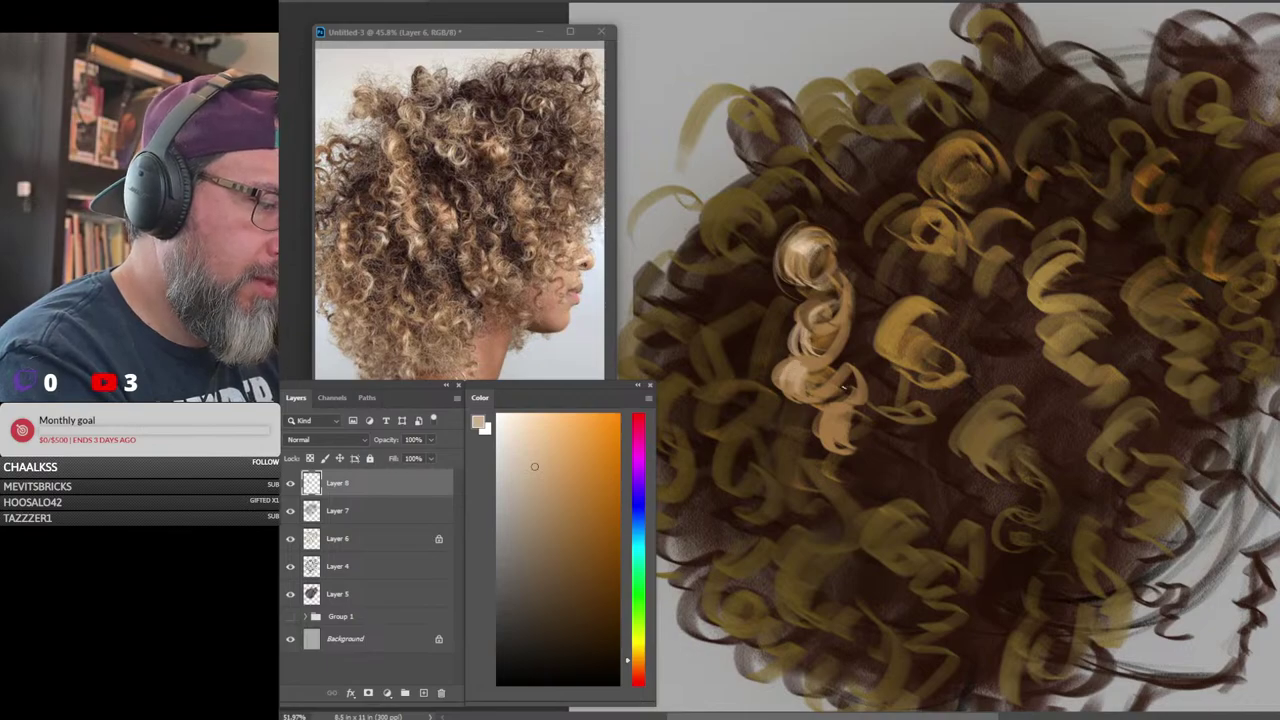
{"action": "left_click_drag", "start_coordinate": [830, 411], "coordinate": [822, 429]}
{"action": "left_click_drag", "start_coordinate": [836, 413], "coordinate": [834, 436]}
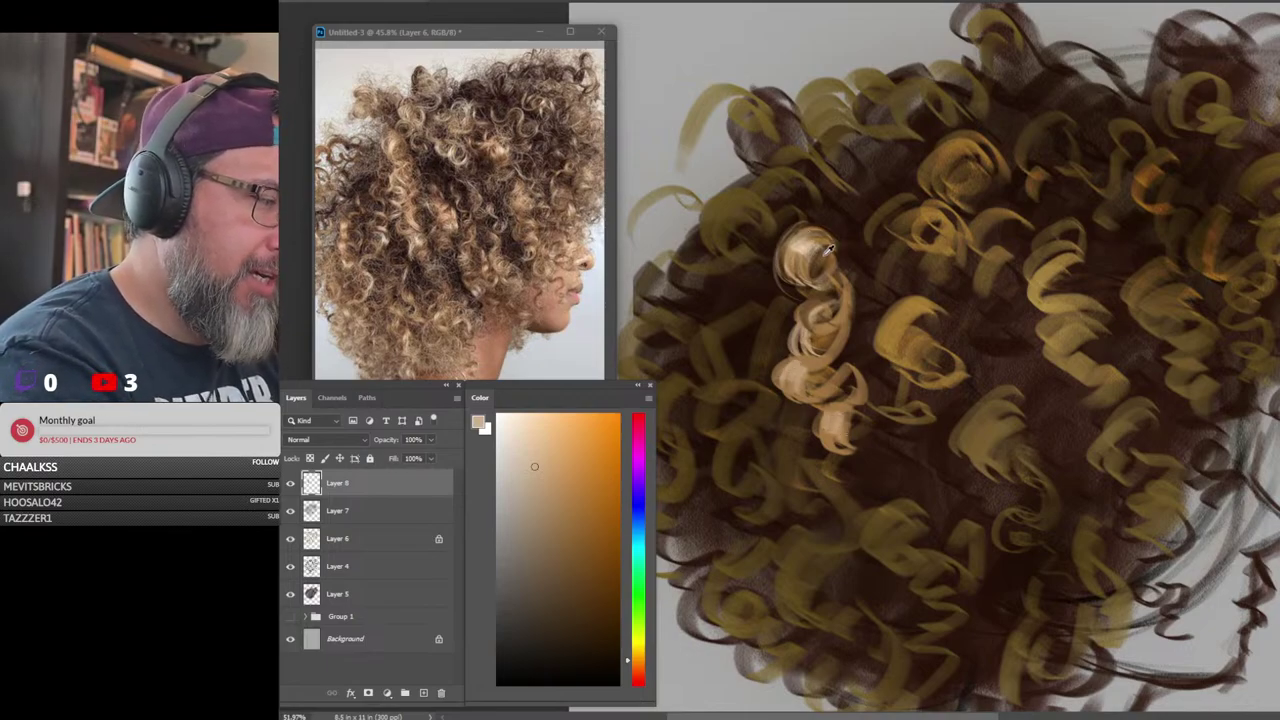
Separate the spiral curl's lower loops with dark brown strands and accent the curl with a sampled pale beige
{"action": "left_click", "coordinate": [812, 270], "text": "alt"}
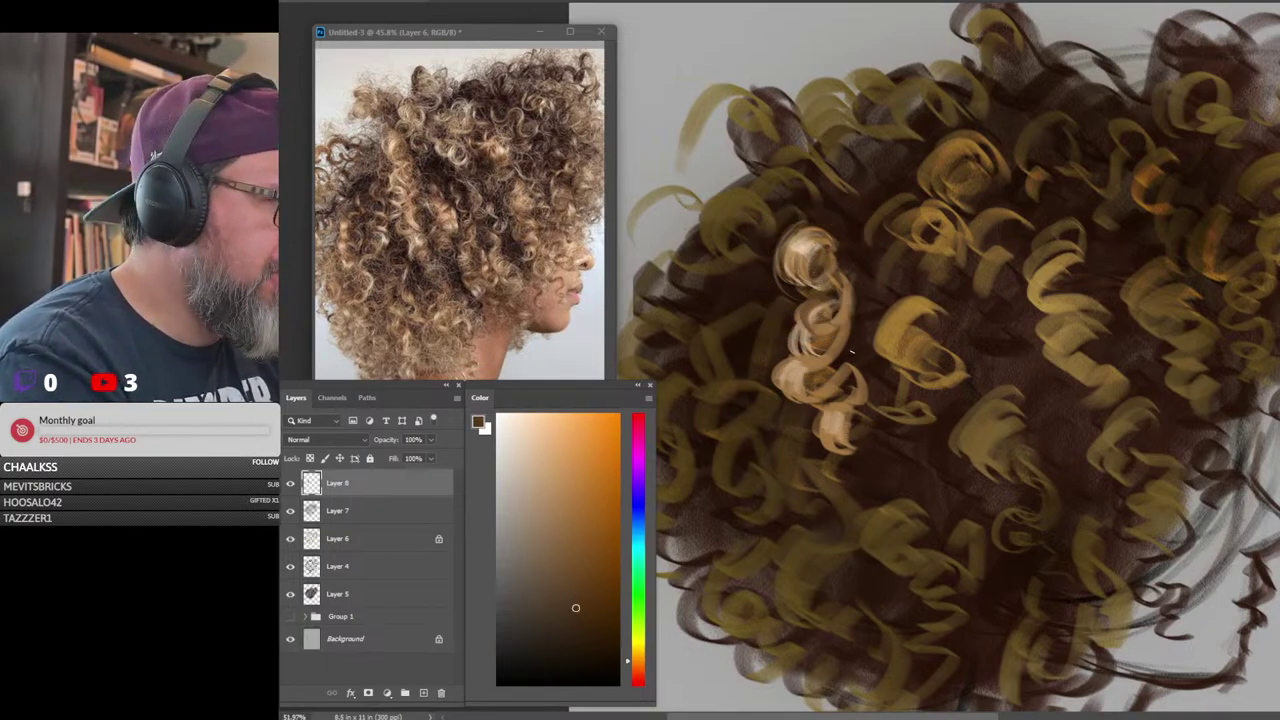
{"action": "mouse_move", "coordinate": [826, 345]}
{"action": "left_mouse_down"}
{"action": "mouse_move", "coordinate": [785, 351]}
{"action": "mouse_move", "coordinate": [835, 338]}
{"action": "mouse_move", "coordinate": [784, 353]}
{"action": "mouse_move", "coordinate": [773, 377]}
{"action": "mouse_move", "coordinate": [773, 394]}
{"action": "mouse_move", "coordinate": [794, 391]}
{"action": "mouse_move", "coordinate": [819, 365]}
{"action": "mouse_move", "coordinate": [792, 370]}
{"action": "mouse_move", "coordinate": [793, 394]}
{"action": "mouse_move", "coordinate": [800, 360]}
{"action": "mouse_move", "coordinate": [801, 403]}
{"action": "mouse_move", "coordinate": [805, 364]}
{"action": "mouse_move", "coordinate": [796, 398]}
{"action": "left_mouse_up"}
{"action": "mouse_move", "coordinate": [829, 352]}
{"action": "left_mouse_down"}
{"action": "mouse_move", "coordinate": [842, 319]}
{"action": "mouse_move", "coordinate": [799, 343]}
{"action": "mouse_move", "coordinate": [819, 367]}
{"action": "left_mouse_up"}
{"action": "key", "text": "z"}
{"action": "mouse_move", "coordinate": [1133, 359]}
{"action": "left_mouse_down"}
{"action": "mouse_move", "coordinate": [1077, 371]}
{"action": "mouse_move", "coordinate": [1145, 364]}
{"action": "left_mouse_up"}
{"action": "left_click", "coordinate": [750, 214], "text": "alt"}
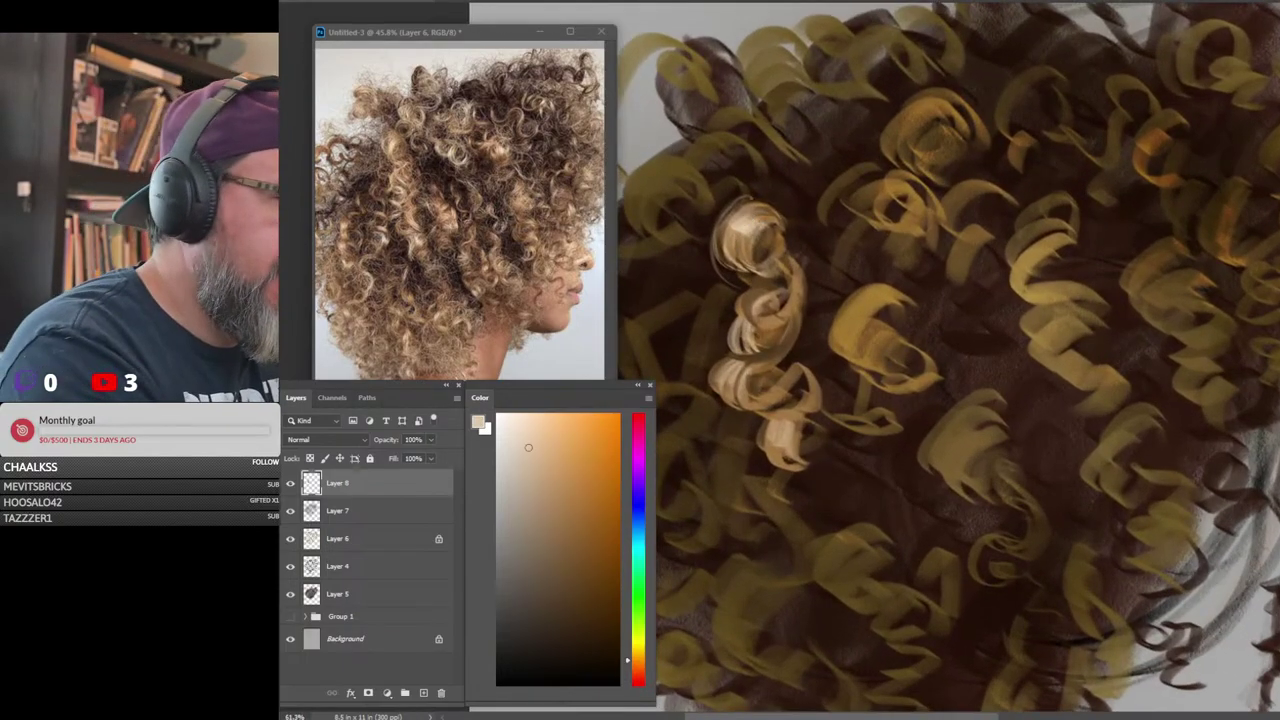
{"action": "key", "text": "z"}
{"action": "left_click_drag", "start_coordinate": [1149, 299], "coordinate": [1097, 299]}
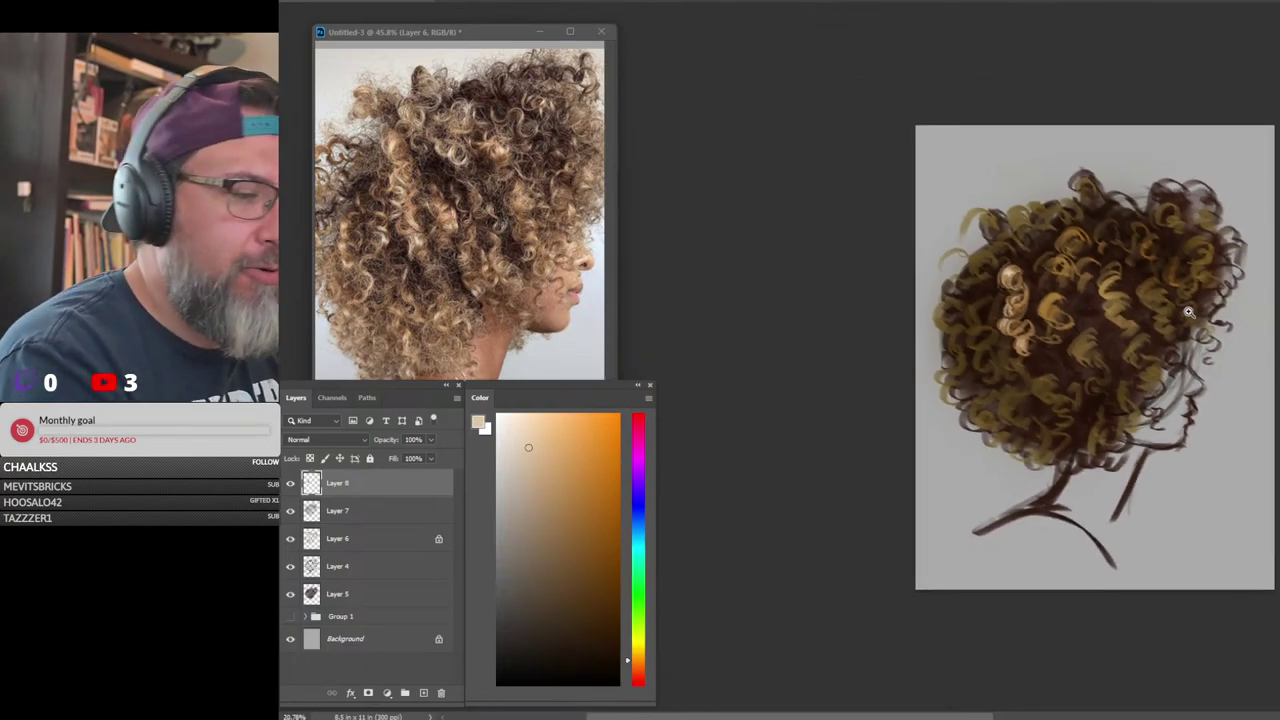
{"action": "left_click_drag", "start_coordinate": [1189, 313], "coordinate": [1216, 340]}
{"action": "scroll", "coordinate": [1130, 331], "scroll_direction": "up", "scroll_amount": 2}
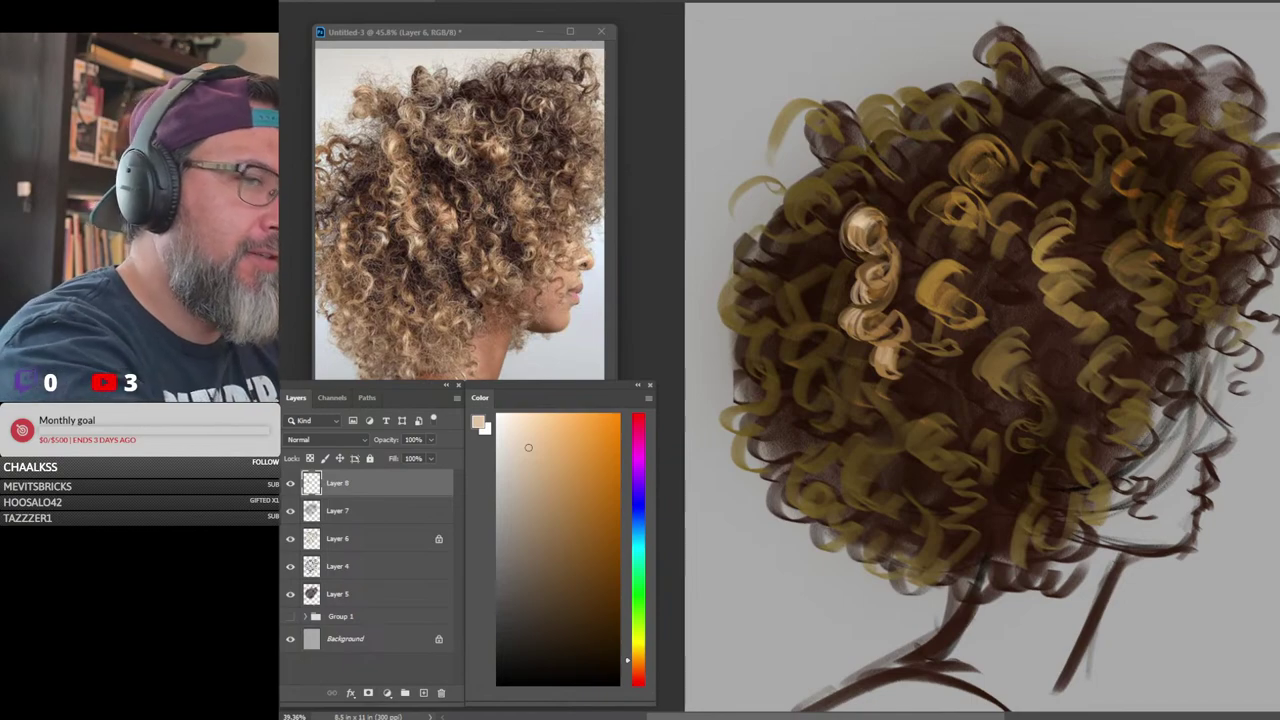
Draw a small white demonstration shape with black outlines and shading on the empty background above the back of the hair
{"action": "left_click_drag", "start_coordinate": [539, 447], "coordinate": [497, 414]}
{"action": "mouse_move", "coordinate": [745, 29]}
{"action": "left_mouse_down"}
{"action": "mouse_move", "coordinate": [788, 77]}
{"action": "mouse_move", "coordinate": [790, 50]}
{"action": "mouse_move", "coordinate": [760, 70]}
{"action": "mouse_move", "coordinate": [795, 48]}
{"action": "mouse_move", "coordinate": [778, 62]}
{"action": "mouse_move", "coordinate": [760, 18]}
{"action": "left_mouse_up"}
{"action": "left_click", "coordinate": [616, 683]}
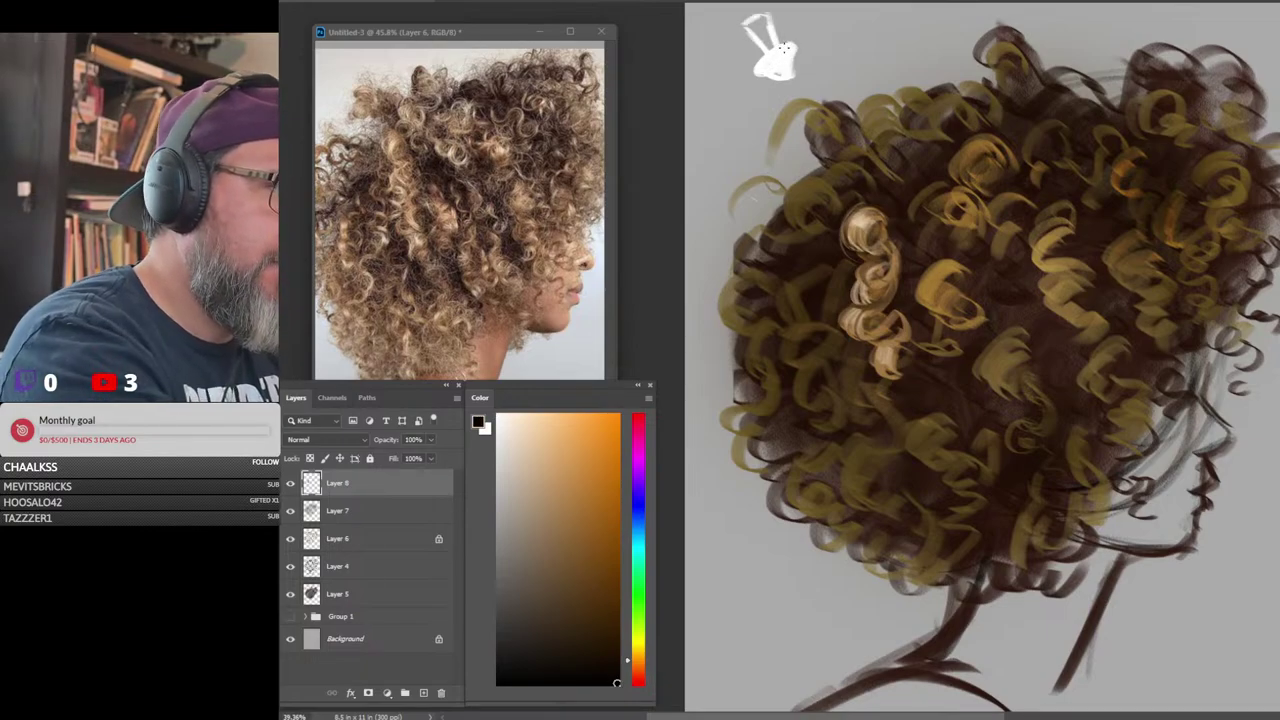
{"action": "mouse_move", "coordinate": [757, 71]}
{"action": "left_mouse_down"}
{"action": "mouse_move", "coordinate": [774, 73]}
{"action": "mouse_move", "coordinate": [796, 47]}
{"action": "mouse_move", "coordinate": [773, 41]}
{"action": "mouse_move", "coordinate": [769, 18]}
{"action": "mouse_move", "coordinate": [770, 60]}
{"action": "left_mouse_up"}
{"action": "mouse_move", "coordinate": [750, 16]}
{"action": "left_mouse_down"}
{"action": "mouse_move", "coordinate": [770, 22]}
{"action": "mouse_move", "coordinate": [800, 78]}
{"action": "left_mouse_up"}
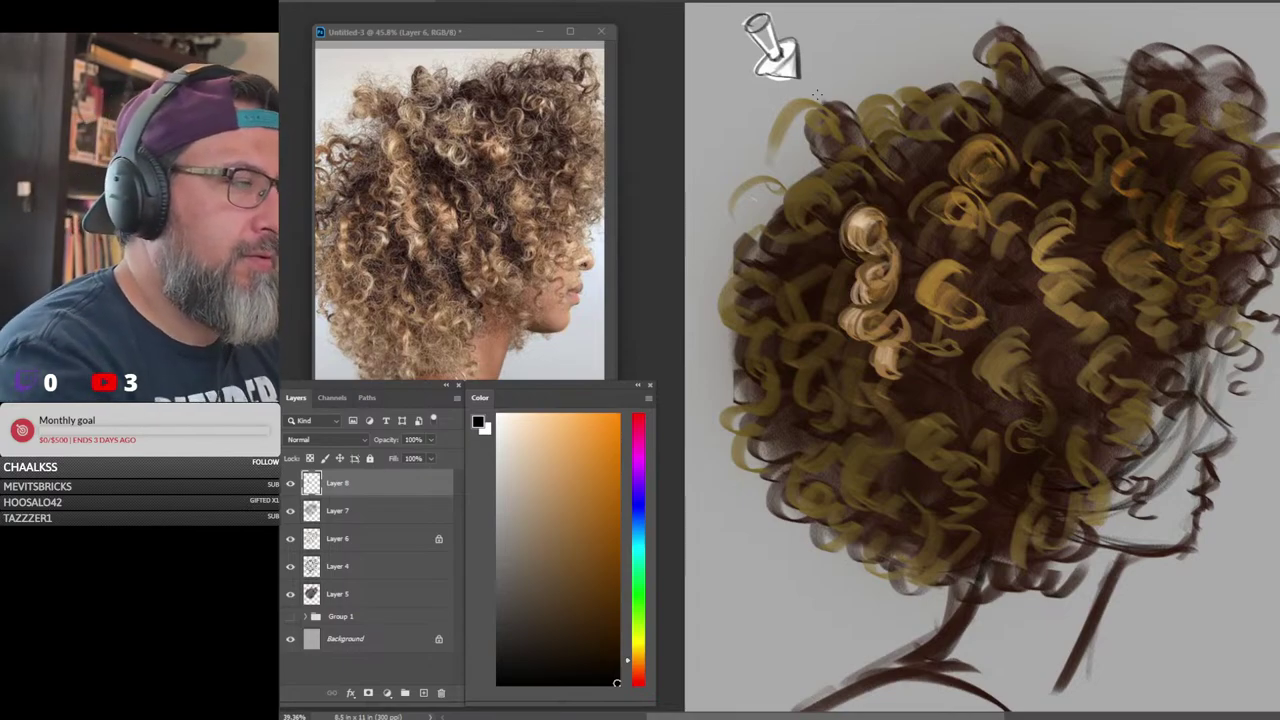
Undo the stray background stroke and brush a white highlight onto the upper part of the golden curl beside the spiral curl
{"action": "left_click_drag", "start_coordinate": [800, 84], "coordinate": [830, 114]}
{"action": "key", "text": "ctrl+z"}
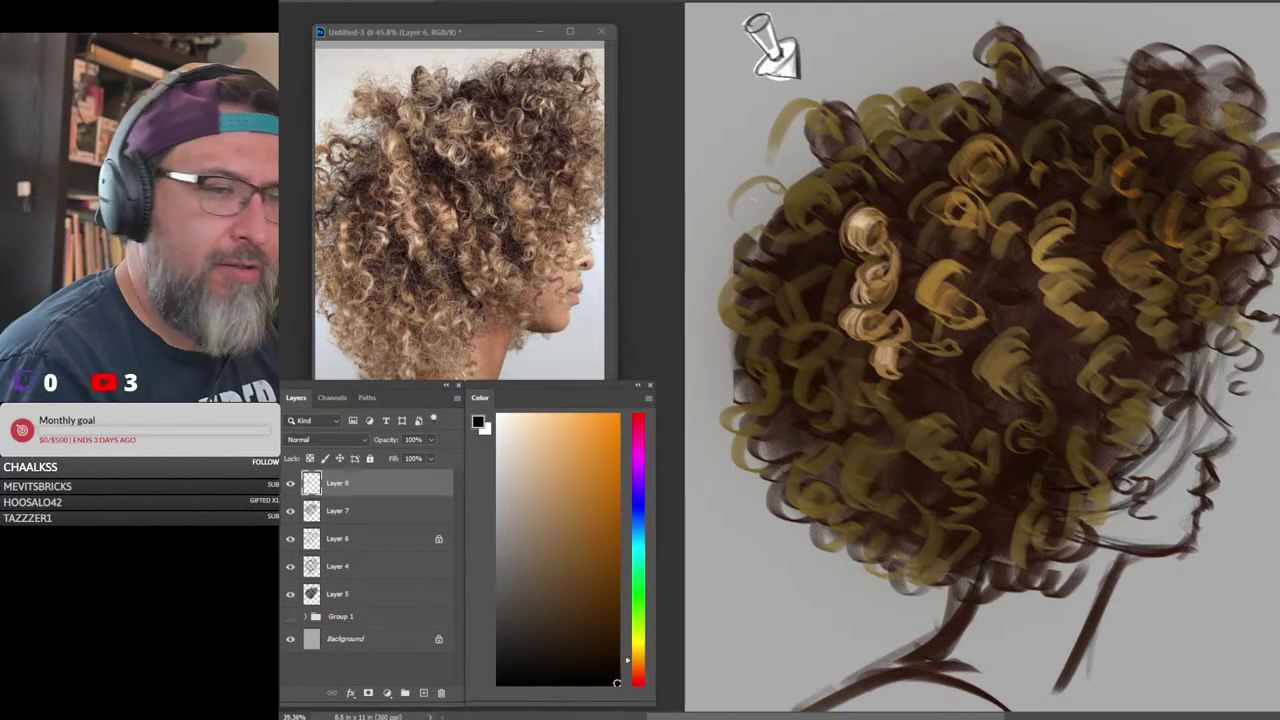
{"action": "key", "text": "x"}
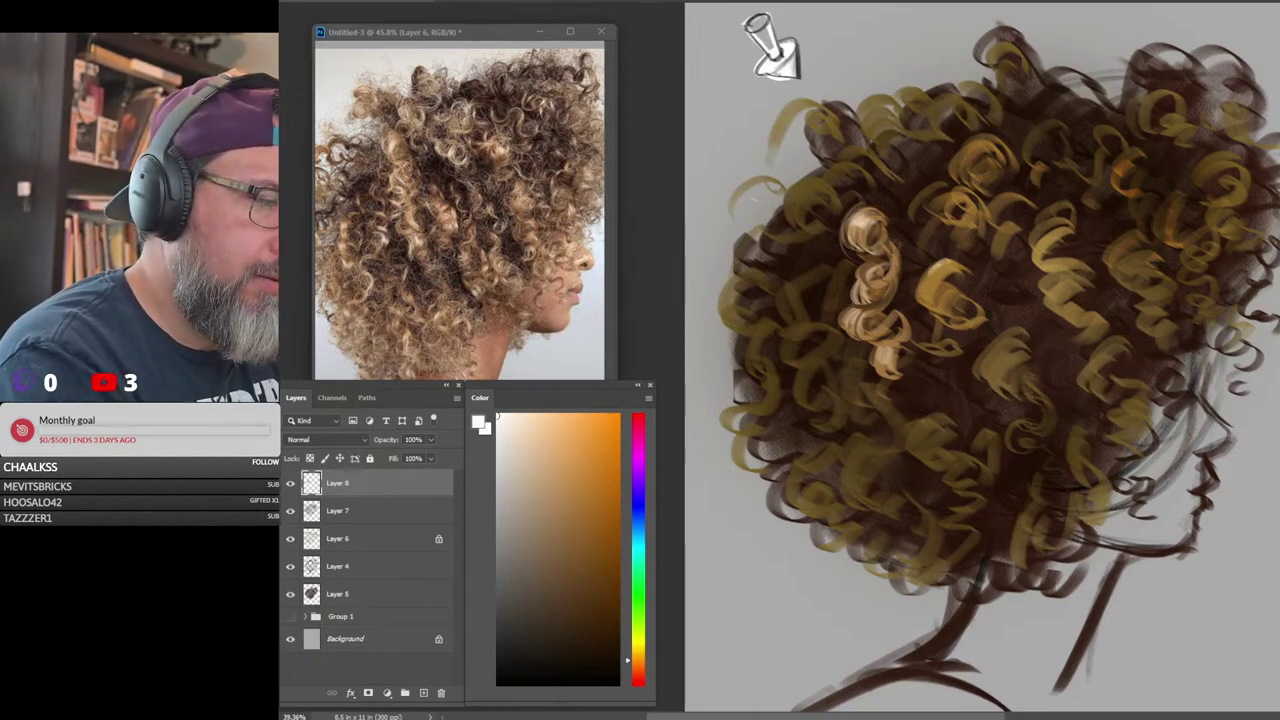
{"action": "mouse_move", "coordinate": [943, 266]}
{"action": "left_mouse_down"}
{"action": "mouse_move", "coordinate": [935, 297]}
{"action": "mouse_move", "coordinate": [1017, 299]}
{"action": "mouse_move", "coordinate": [894, 270]}
{"action": "mouse_move", "coordinate": [937, 267]}
{"action": "mouse_move", "coordinate": [931, 303]}
{"action": "left_mouse_up"}
Paint a small brown loop along the outer back edge of the spiral curl, using tans and browns sampled from the curl
{"action": "left_click", "coordinate": [892, 273], "text": "alt"}
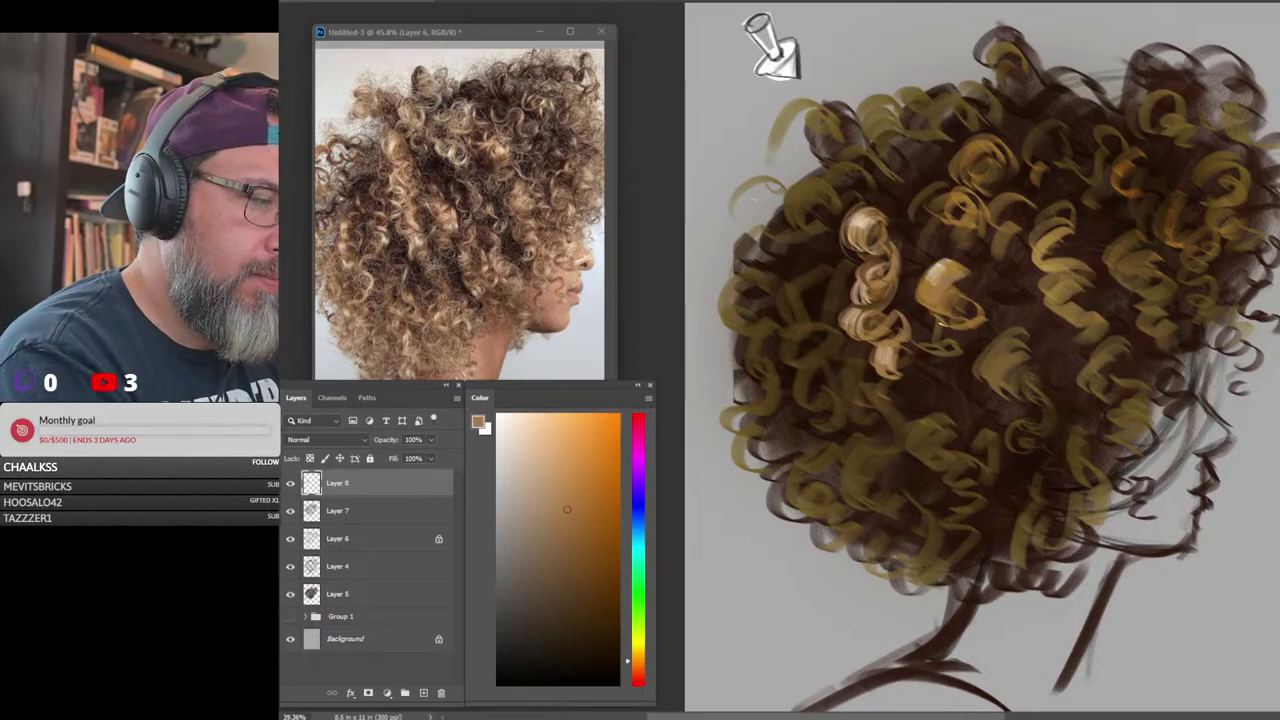
{"action": "mouse_move", "coordinate": [1160, 288]}
{"action": "left_mouse_down"}
{"action": "mouse_move", "coordinate": [1129, 306]}
{"action": "mouse_move", "coordinate": [1160, 312]}
{"action": "left_mouse_up"}
{"action": "left_click_drag", "start_coordinate": [1135, 380], "coordinate": [1120, 344]}
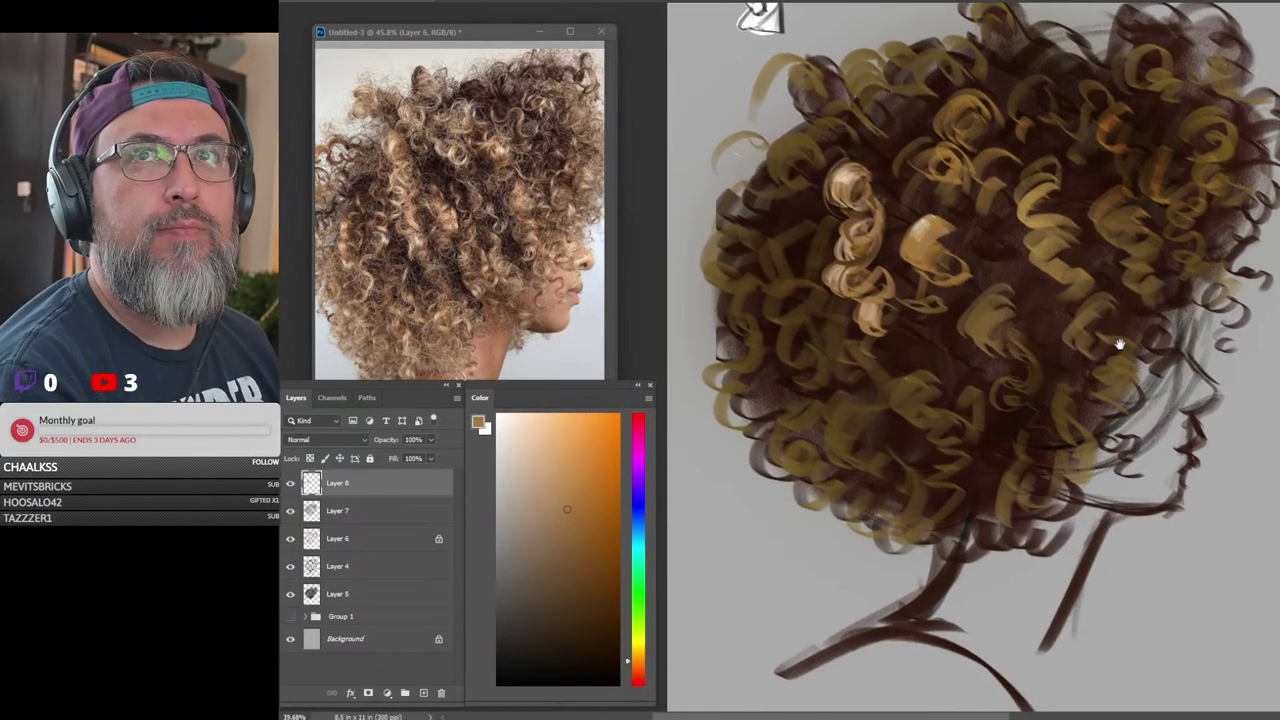
{"action": "scroll", "coordinate": [875, 195], "scroll_direction": "up", "scroll_amount": 3}
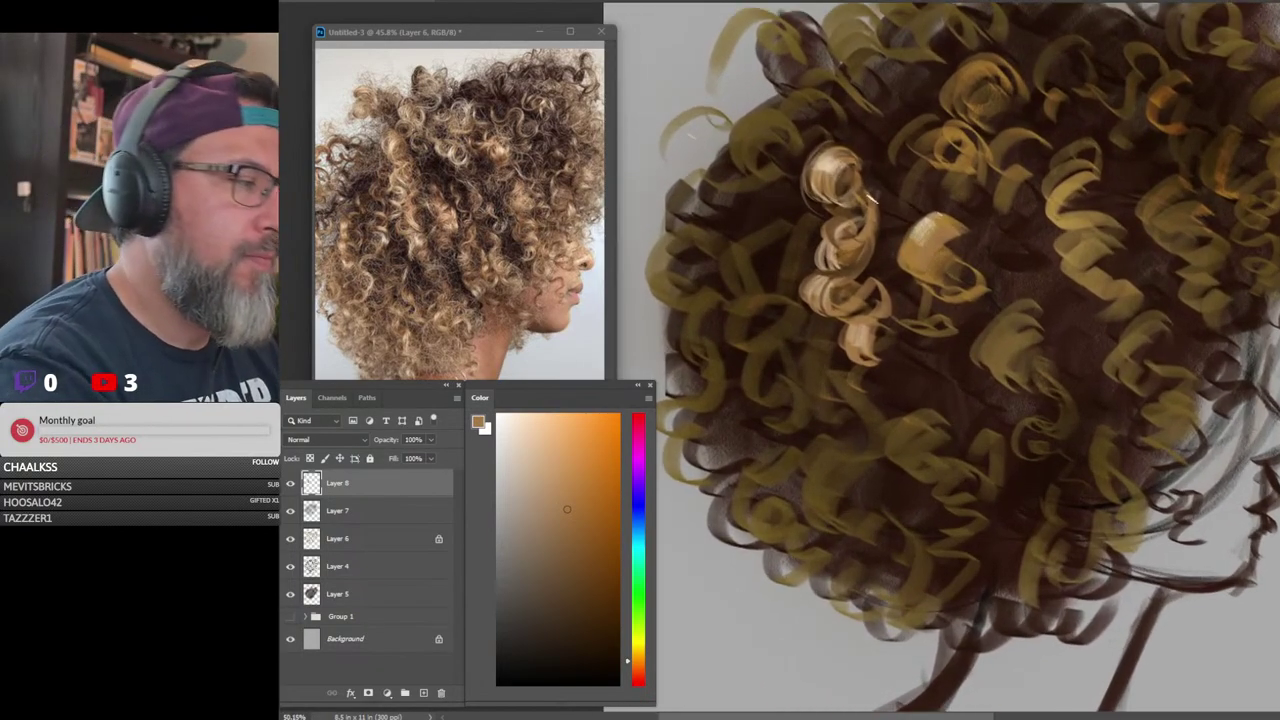
{"action": "left_click", "coordinate": [840, 150], "text": "alt"}
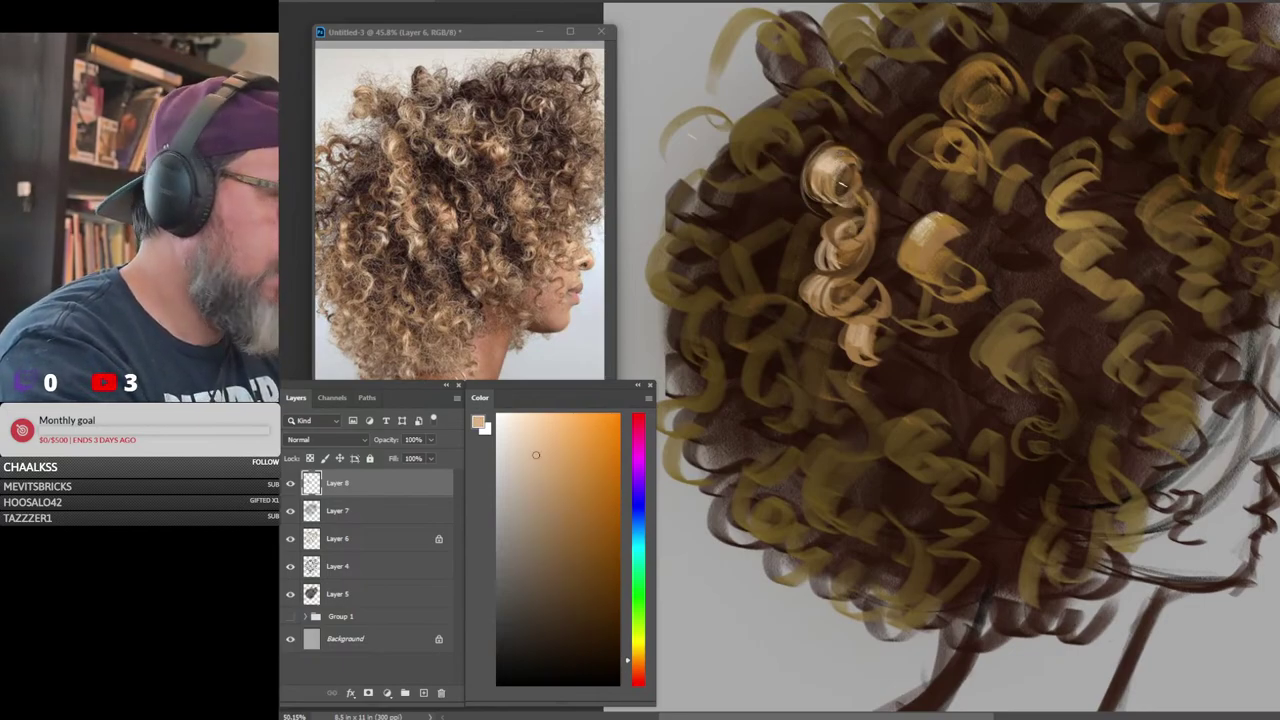
{"action": "mouse_move", "coordinate": [841, 177]}
{"action": "left_mouse_down"}
{"action": "mouse_move", "coordinate": [800, 33]}
{"action": "mouse_move", "coordinate": [771, 156]}
{"action": "mouse_move", "coordinate": [861, 222]}
{"action": "mouse_move", "coordinate": [873, 205]}
{"action": "mouse_move", "coordinate": [851, 239]}
{"action": "left_mouse_up"}
{"action": "mouse_move", "coordinate": [876, 222]}
{"action": "left_mouse_down"}
{"action": "mouse_move", "coordinate": [848, 235]}
{"action": "mouse_move", "coordinate": [782, 222]}
{"action": "mouse_move", "coordinate": [790, 250]}
{"action": "mouse_move", "coordinate": [784, 236]}
{"action": "mouse_move", "coordinate": [792, 246]}
{"action": "mouse_move", "coordinate": [806, 212]}
{"action": "left_mouse_up"}
{"action": "left_click", "coordinate": [828, 227], "text": "alt"}
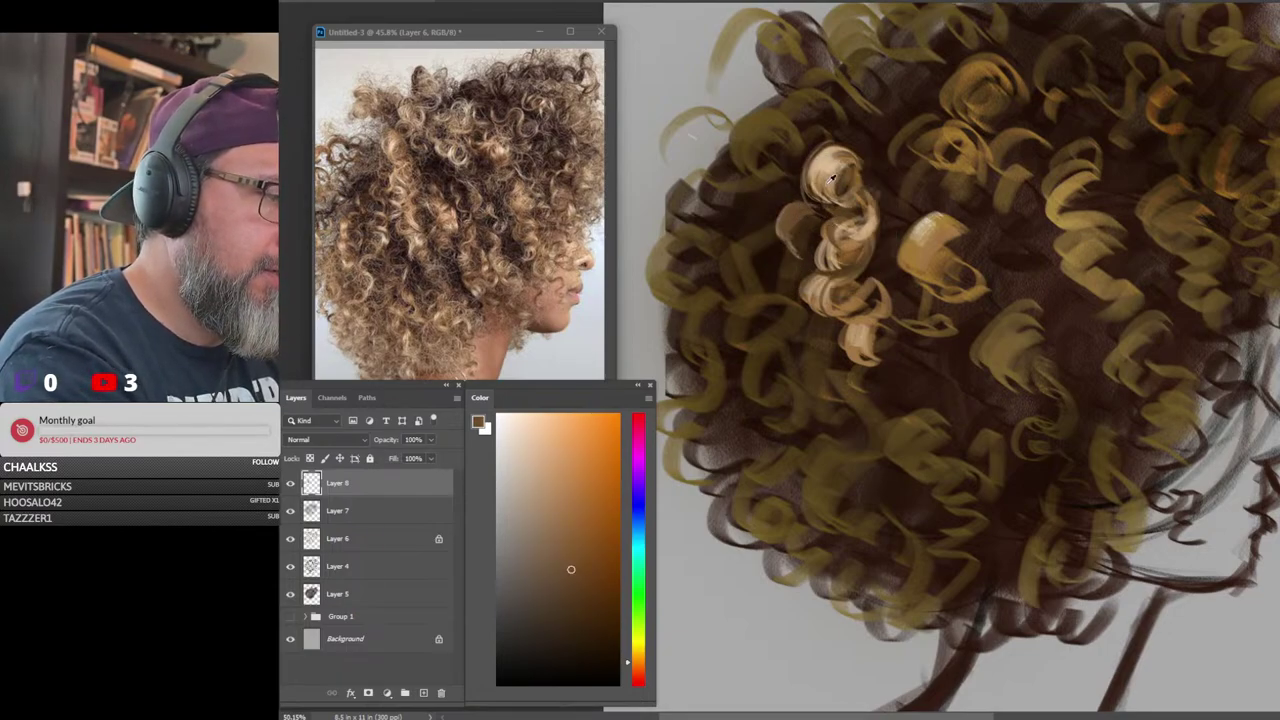
{"action": "left_click", "coordinate": [832, 178], "text": "alt"}
{"action": "mouse_move", "coordinate": [790, 214]}
{"action": "left_mouse_down"}
{"action": "mouse_move", "coordinate": [806, 210]}
{"action": "mouse_move", "coordinate": [784, 213]}
{"action": "left_mouse_up"}
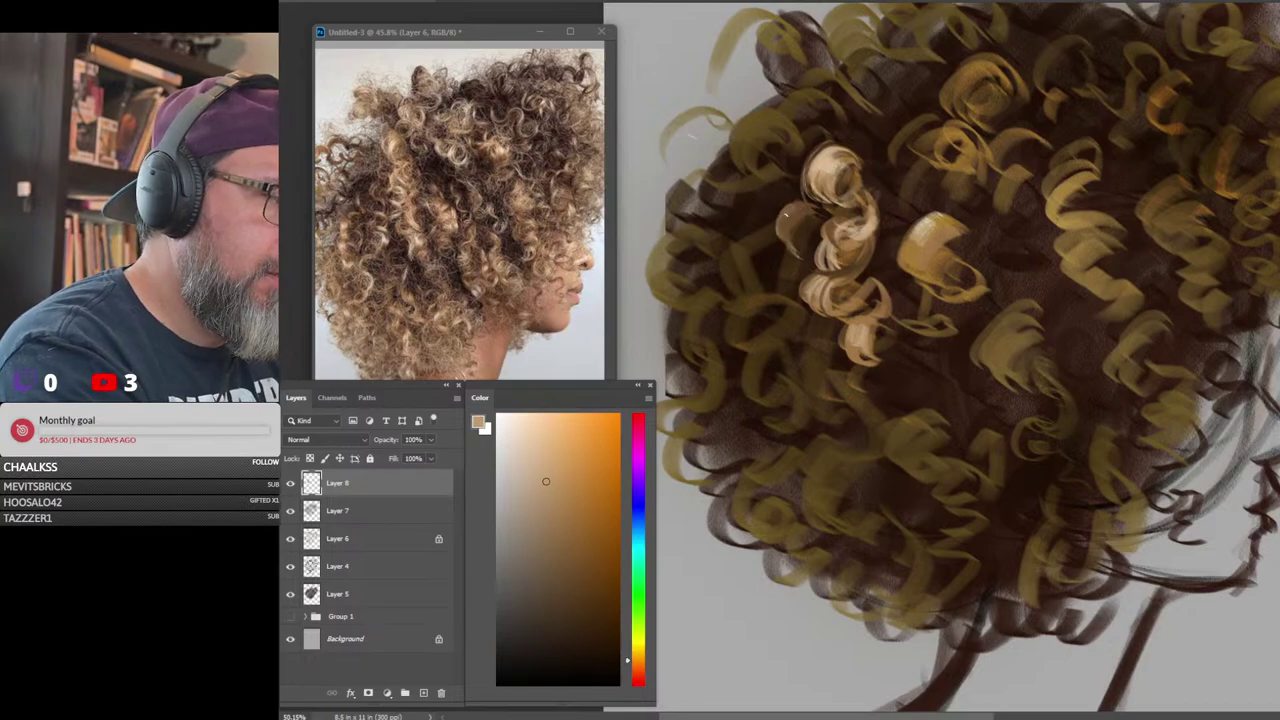
Brush thin tan strands arcing around the front side of the spiral curl's top loop
{"action": "left_click_drag", "start_coordinate": [1229, 273], "coordinate": [1137, 325]}
{"action": "left_click_drag", "start_coordinate": [1246, 349], "coordinate": [1064, 386]}
{"action": "scroll", "coordinate": [1064, 388], "scroll_direction": "up", "scroll_amount": 3}
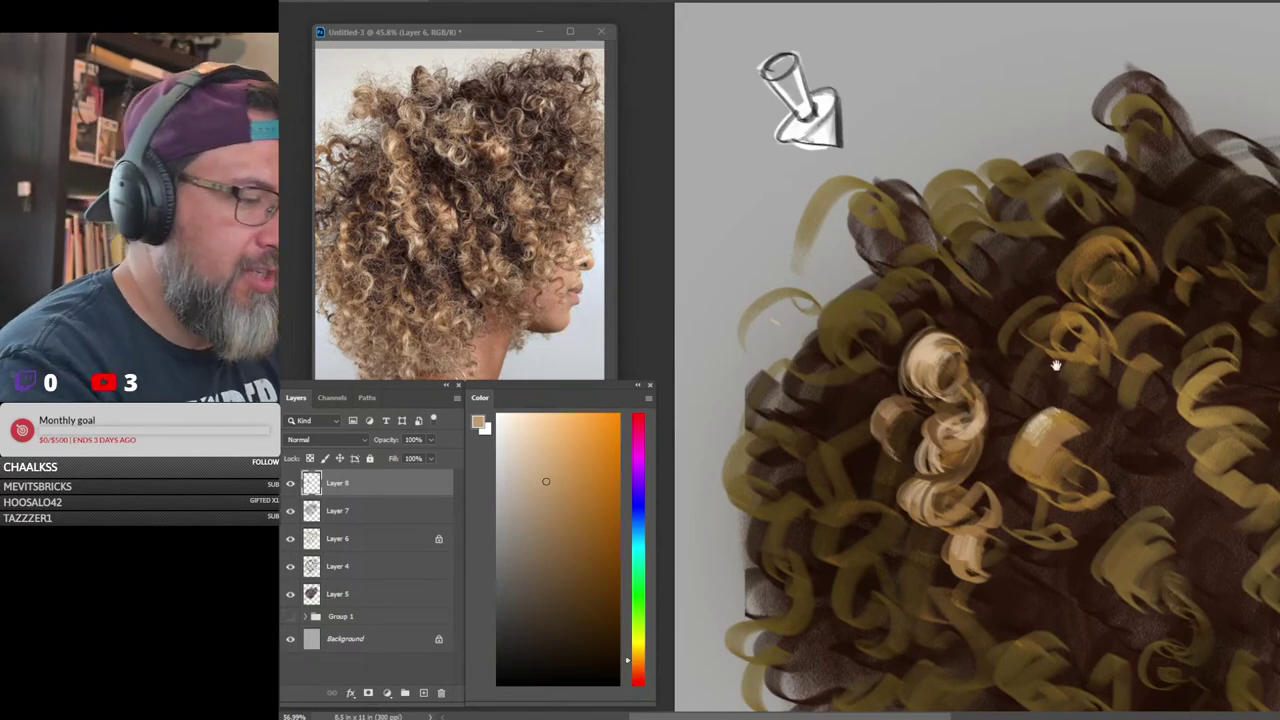
{"action": "scroll", "coordinate": [1004, 300], "scroll_direction": "up", "scroll_amount": 1}
{"action": "scroll", "coordinate": [1004, 300], "scroll_direction": "up", "scroll_amount": 1}
{"action": "left_click_drag", "start_coordinate": [922, 283], "coordinate": [942, 335]}
{"action": "mouse_move", "coordinate": [941, 280]}
{"action": "left_mouse_down"}
{"action": "mouse_move", "coordinate": [952, 328]}
{"action": "mouse_move", "coordinate": [940, 339]}
{"action": "left_mouse_up"}
{"action": "left_click_drag", "start_coordinate": [950, 291], "coordinate": [947, 335]}
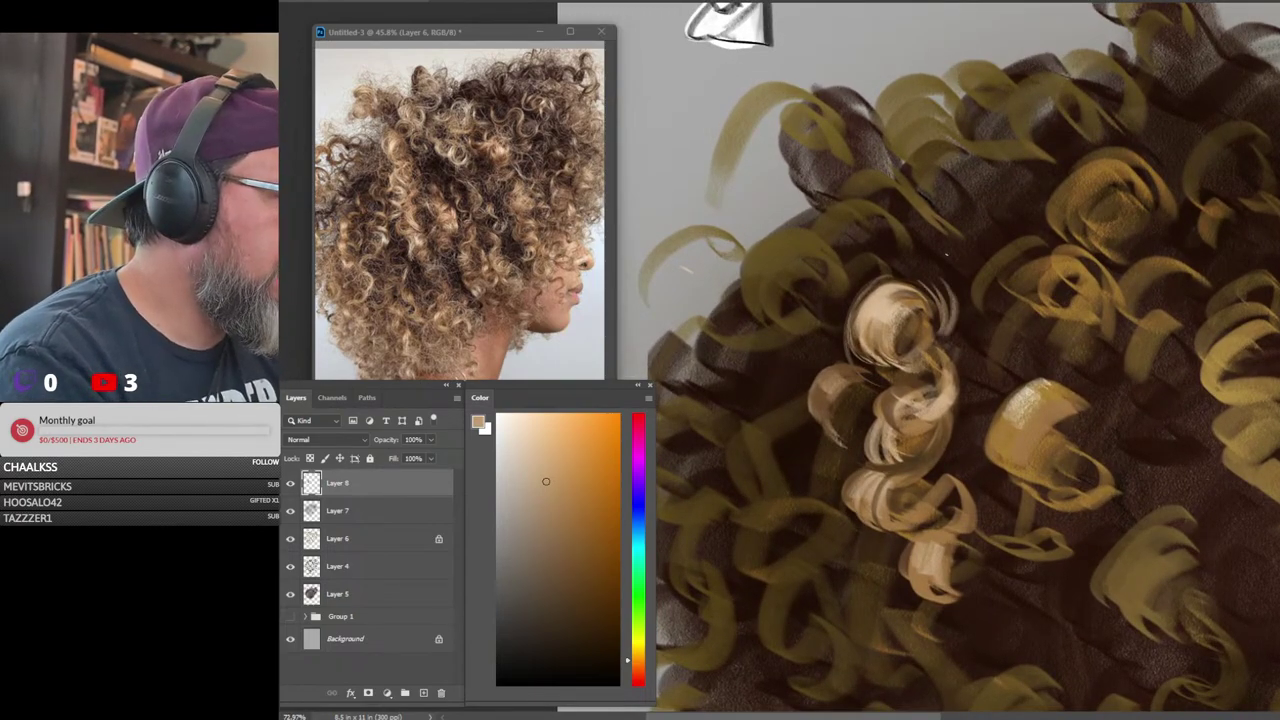
Extend the spiral curl upward with two small stacked loops in tan and a sampled pale beige
{"action": "mouse_move", "coordinate": [916, 286]}
{"action": "left_mouse_down"}
{"action": "mouse_move", "coordinate": [924, 230]}
{"action": "mouse_move", "coordinate": [964, 256]}
{"action": "mouse_move", "coordinate": [966, 244]}
{"action": "left_mouse_up"}
{"action": "mouse_move", "coordinate": [936, 247]}
{"action": "left_mouse_down"}
{"action": "mouse_move", "coordinate": [968, 258]}
{"action": "mouse_move", "coordinate": [958, 277]}
{"action": "left_mouse_up"}
{"action": "mouse_move", "coordinate": [919, 274]}
{"action": "left_mouse_down"}
{"action": "mouse_move", "coordinate": [967, 246]}
{"action": "mouse_move", "coordinate": [946, 278]}
{"action": "left_mouse_up"}
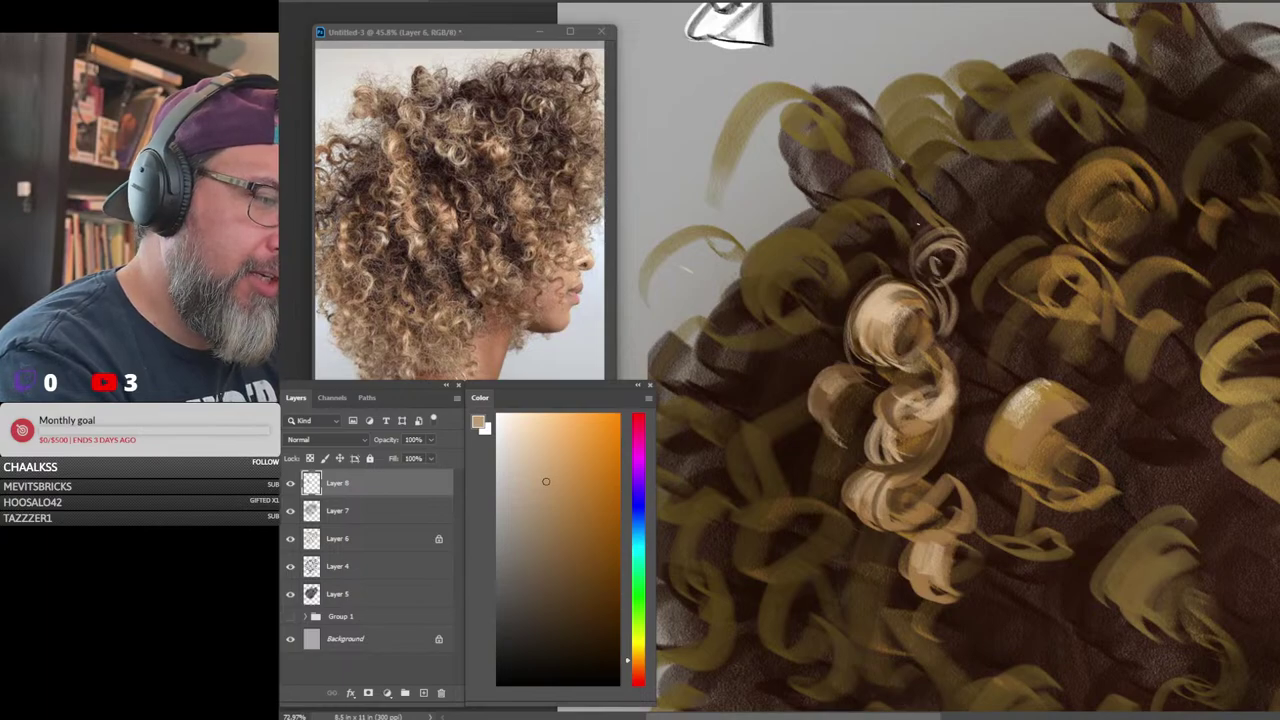
{"action": "left_click", "coordinate": [887, 308], "text": "alt"}
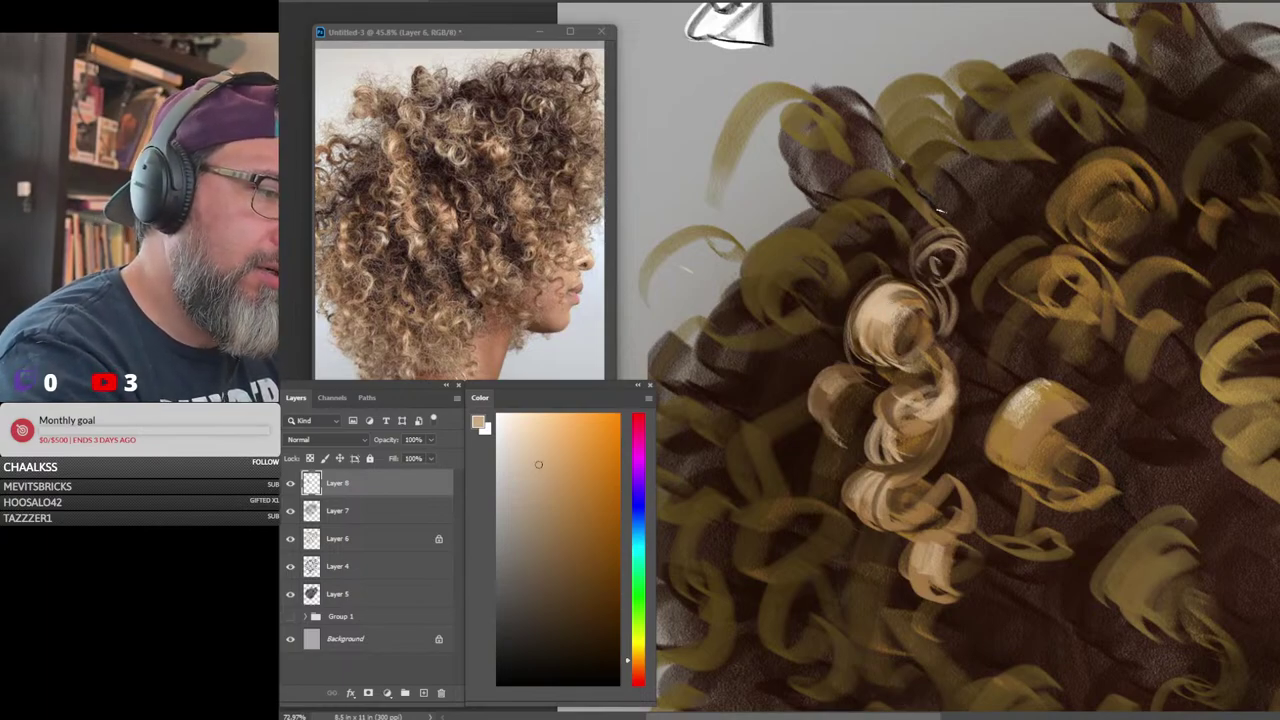
{"action": "mouse_move", "coordinate": [932, 218]}
{"action": "left_mouse_down"}
{"action": "mouse_move", "coordinate": [948, 186]}
{"action": "mouse_move", "coordinate": [979, 195]}
{"action": "mouse_move", "coordinate": [973, 178]}
{"action": "mouse_move", "coordinate": [968, 242]}
{"action": "left_mouse_up"}
{"action": "mouse_move", "coordinate": [995, 196]}
{"action": "left_mouse_down"}
{"action": "mouse_move", "coordinate": [970, 236]}
{"action": "mouse_move", "coordinate": [980, 223]}
{"action": "left_mouse_up"}
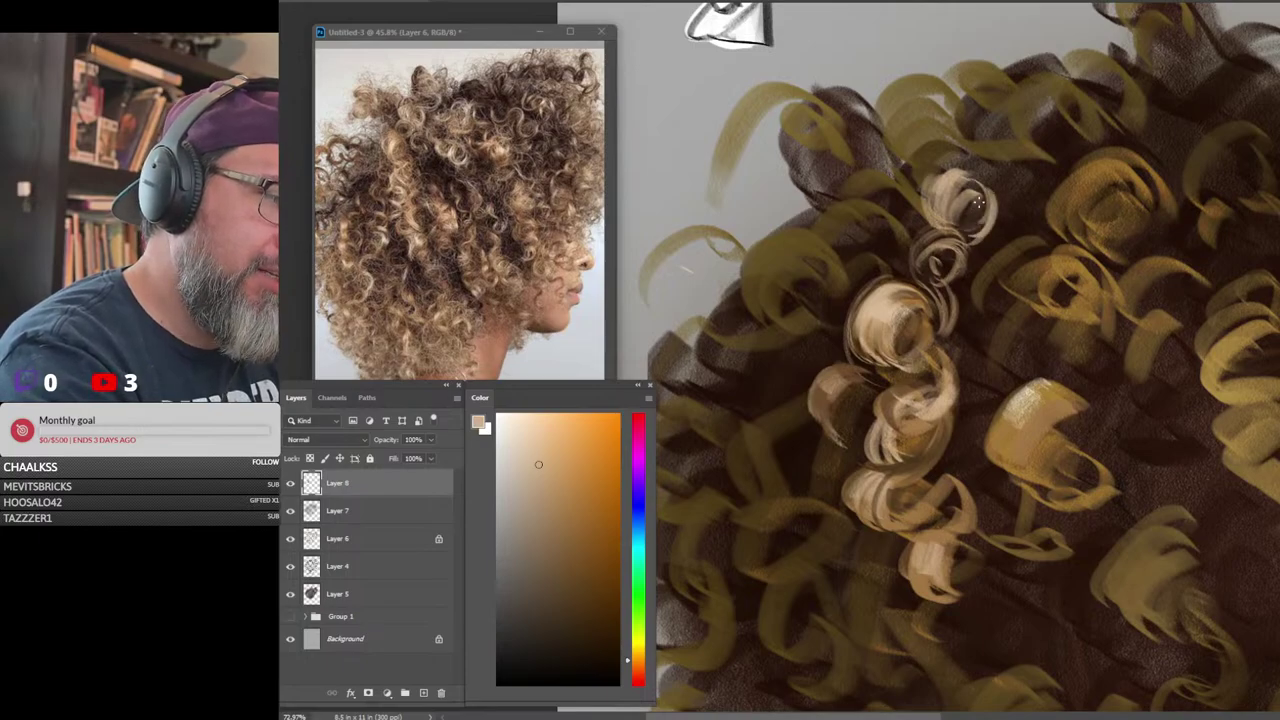
Paint a small twisting curl between the spiral curl and the golden curl in orange-tan, highlighting it with sampled beiges
{"action": "left_click", "coordinate": [903, 342], "text": "alt"}
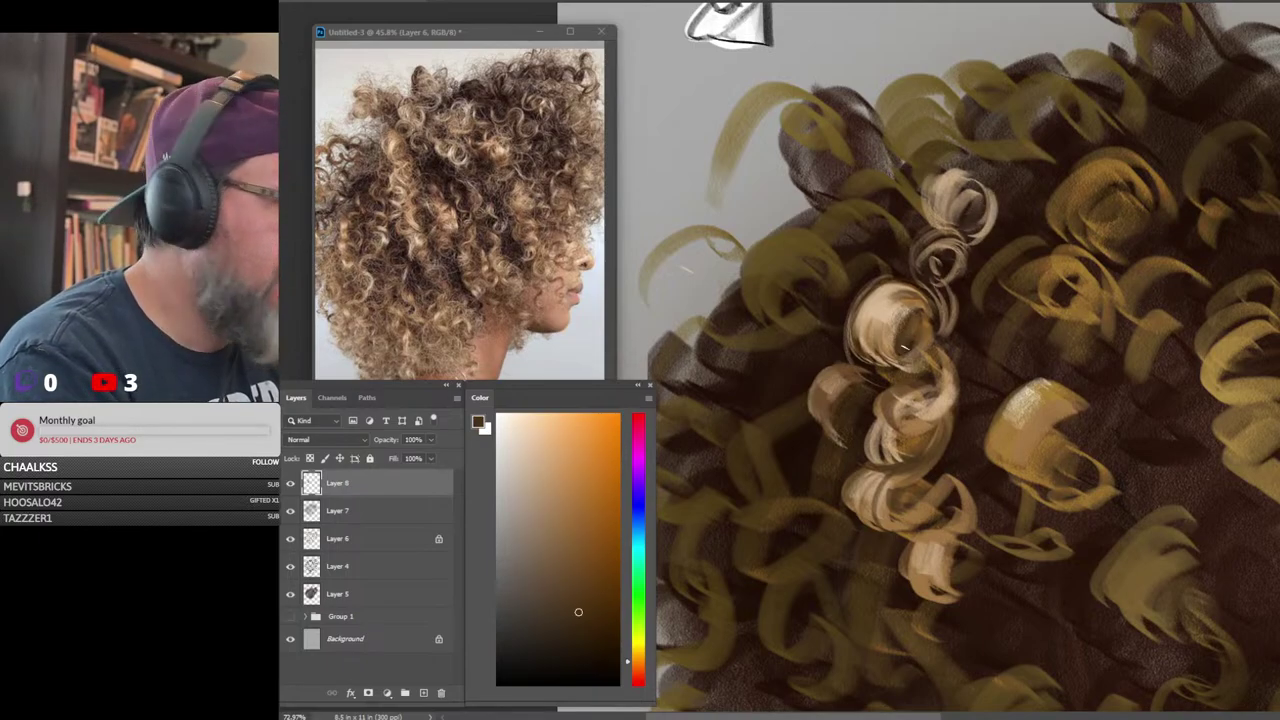
{"action": "left_click", "coordinate": [896, 300], "text": "alt"}
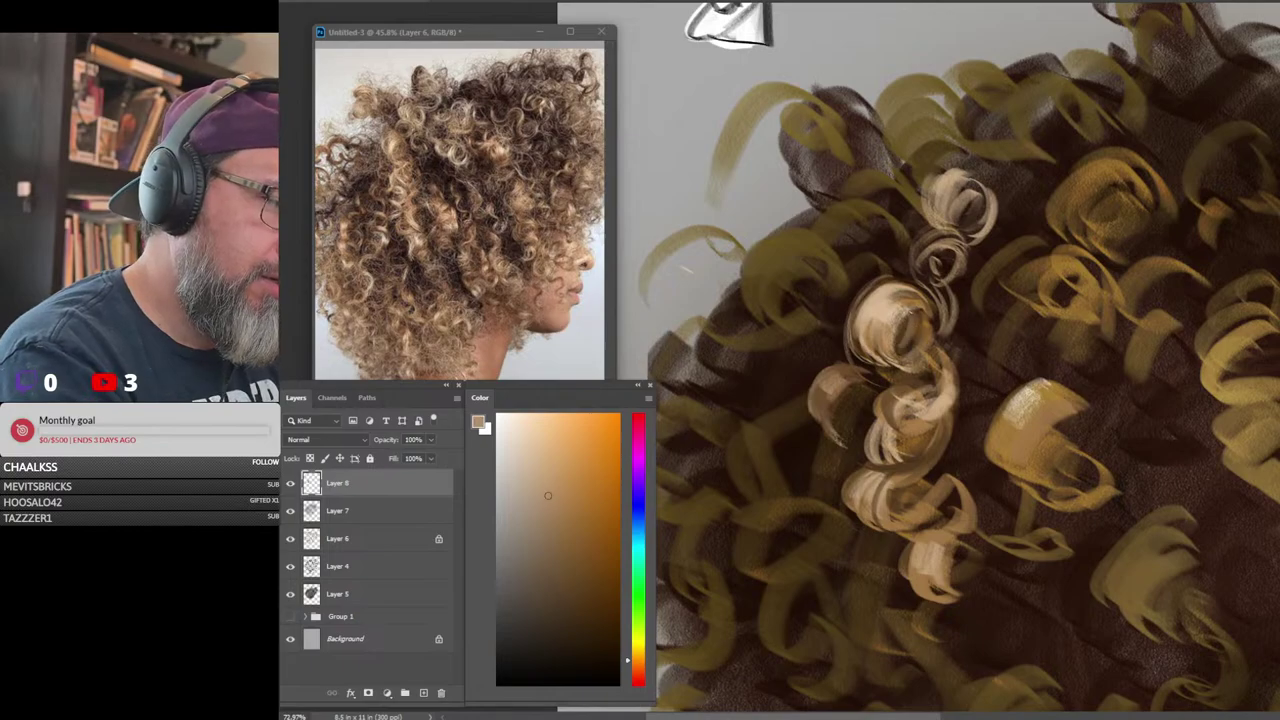
{"action": "left_click_drag", "start_coordinate": [1225, 374], "coordinate": [1180, 402]}
{"action": "left_click_drag", "start_coordinate": [1193, 408], "coordinate": [985, 372]}
{"action": "left_click_drag", "start_coordinate": [987, 366], "coordinate": [944, 342]}
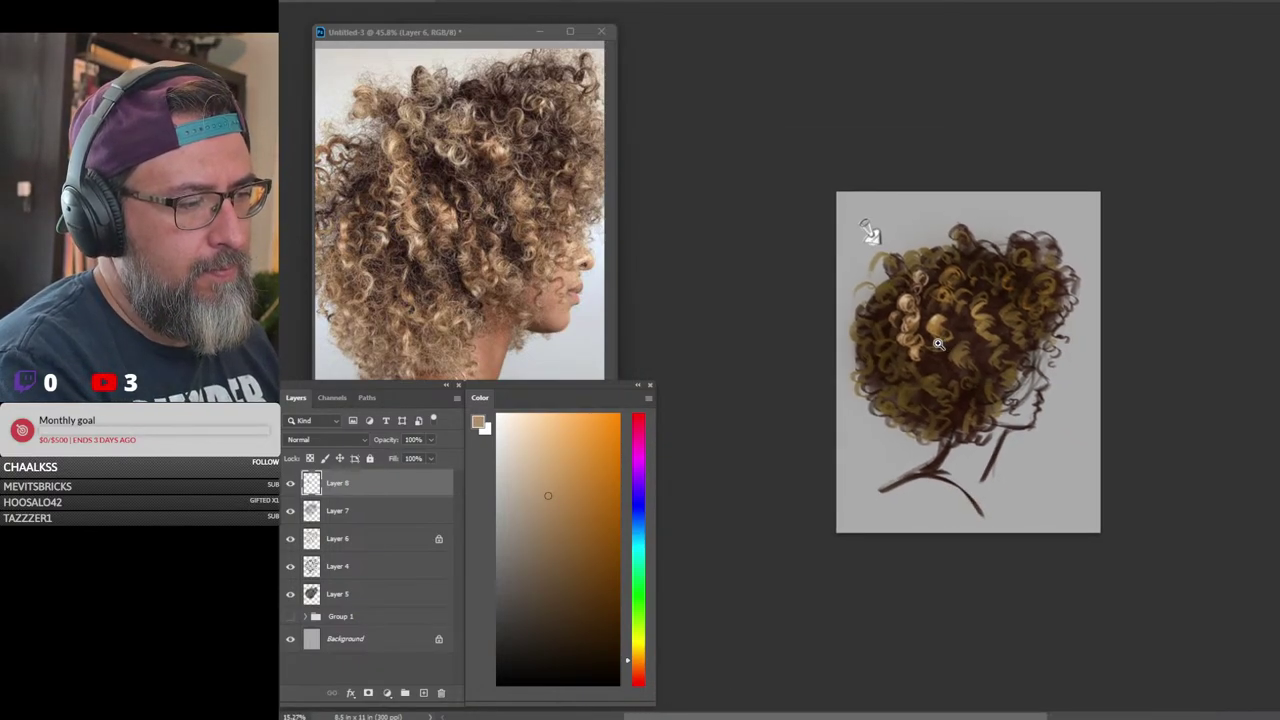
{"action": "scroll", "coordinate": [882, 276], "scroll_direction": "up", "scroll_amount": 5}
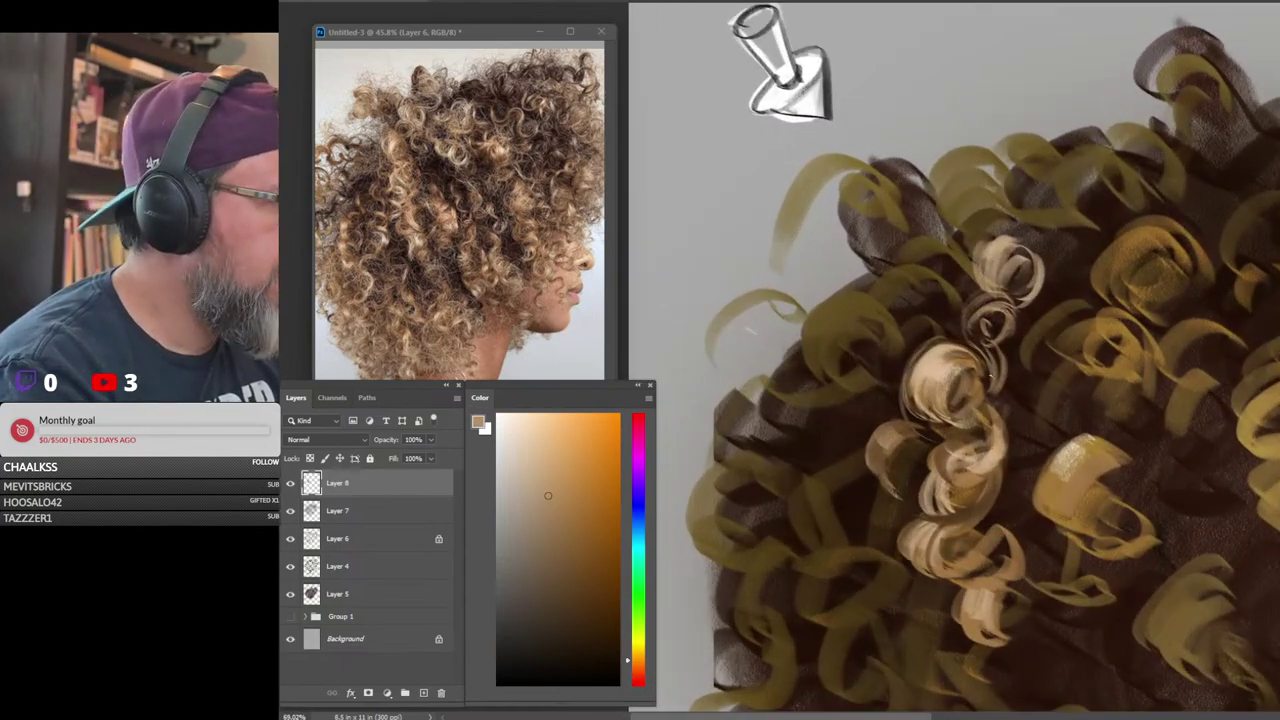
{"action": "left_click", "coordinate": [567, 482]}
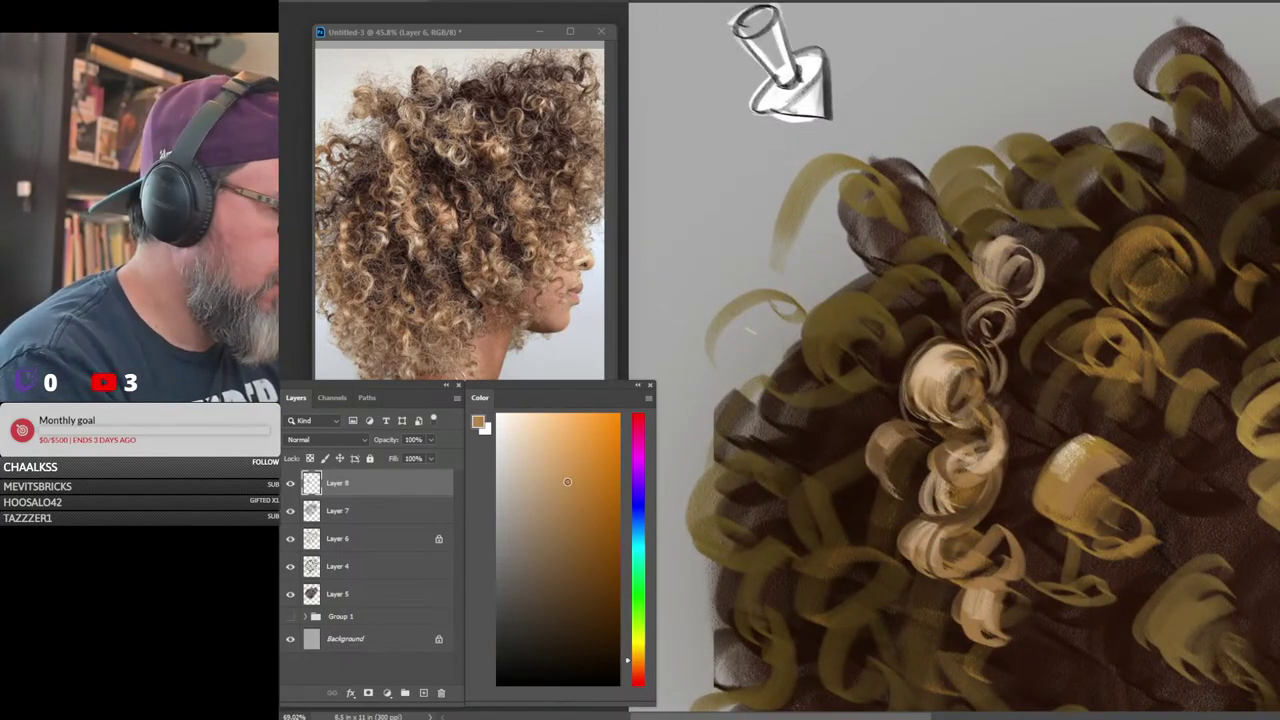
{"action": "mouse_move", "coordinate": [998, 388]}
{"action": "left_mouse_down"}
{"action": "mouse_move", "coordinate": [1047, 459]}
{"action": "mouse_move", "coordinate": [1022, 452]}
{"action": "mouse_move", "coordinate": [1034, 432]}
{"action": "mouse_move", "coordinate": [1021, 480]}
{"action": "mouse_move", "coordinate": [999, 486]}
{"action": "mouse_move", "coordinate": [998, 506]}
{"action": "mouse_move", "coordinate": [1031, 513]}
{"action": "mouse_move", "coordinate": [1031, 467]}
{"action": "mouse_move", "coordinate": [1012, 475]}
{"action": "mouse_move", "coordinate": [1021, 500]}
{"action": "mouse_move", "coordinate": [1026, 486]}
{"action": "mouse_move", "coordinate": [999, 453]}
{"action": "mouse_move", "coordinate": [1000, 498]}
{"action": "left_mouse_up"}
{"action": "left_click", "coordinate": [992, 459], "text": "alt"}
{"action": "left_click_drag", "start_coordinate": [1019, 486], "coordinate": [1006, 500]}
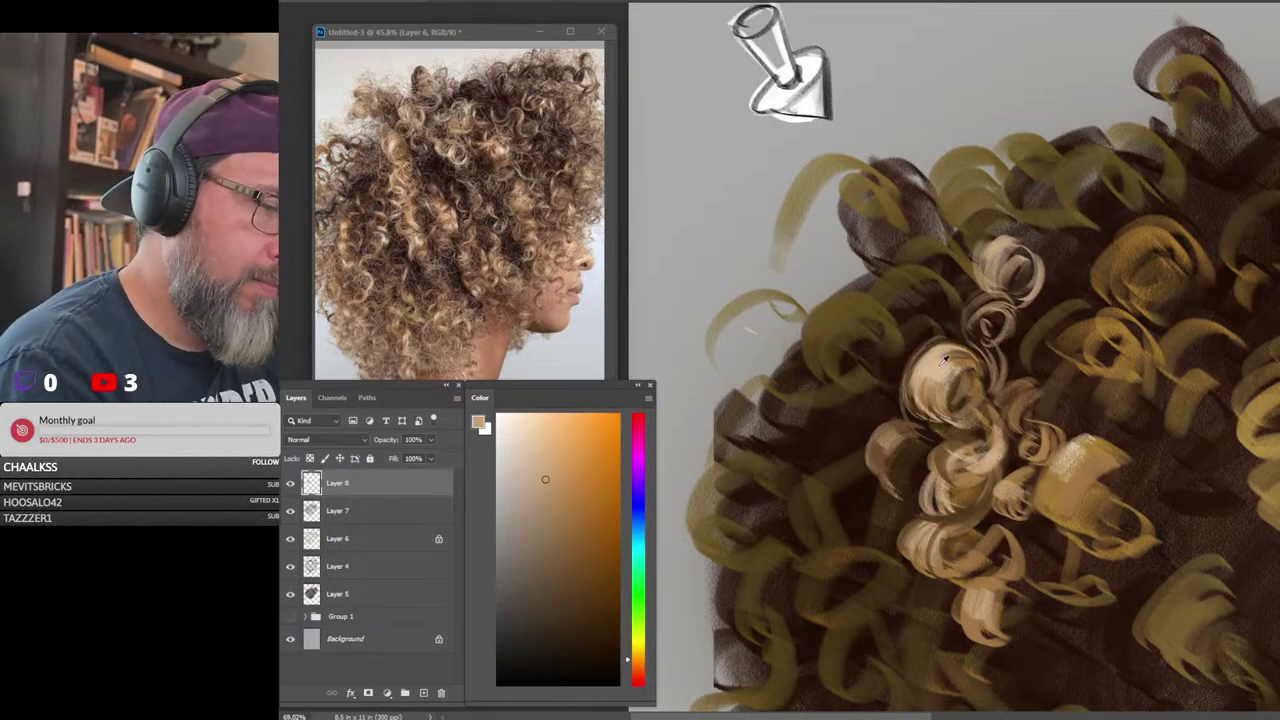
{"action": "left_click", "coordinate": [988, 460], "text": "alt"}
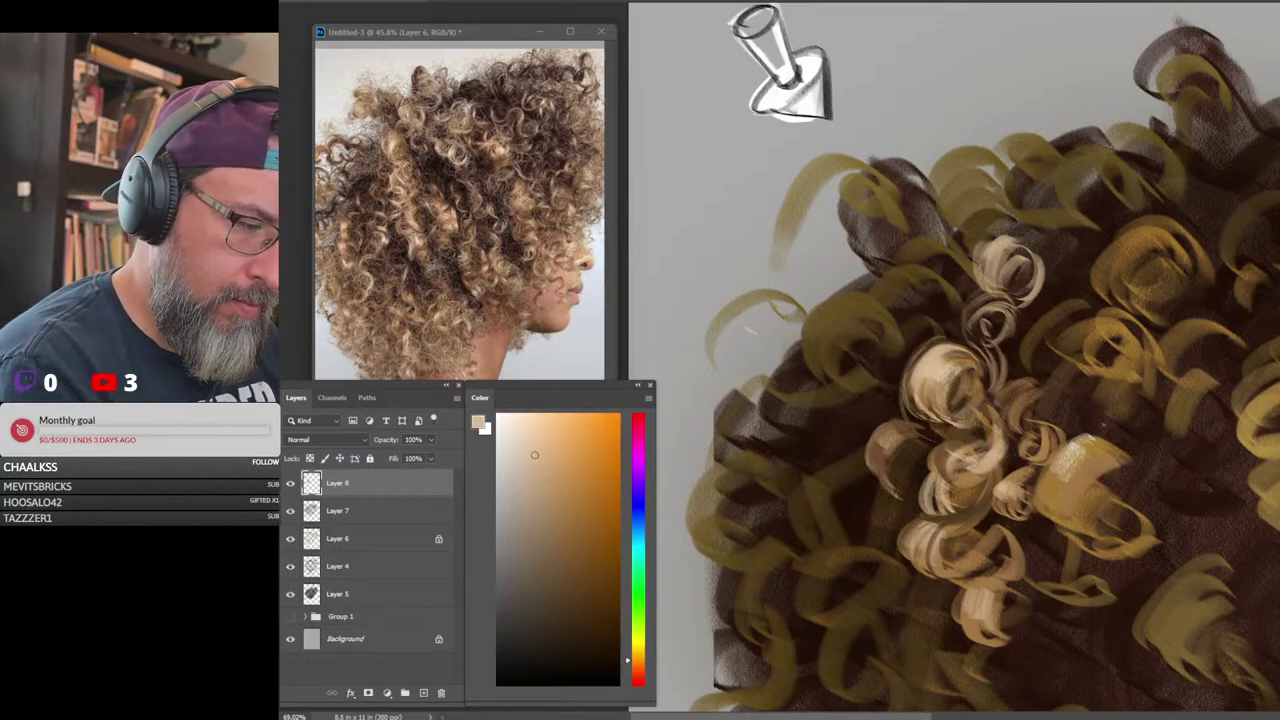
{"action": "left_click_drag", "start_coordinate": [1053, 432], "coordinate": [1060, 448]}
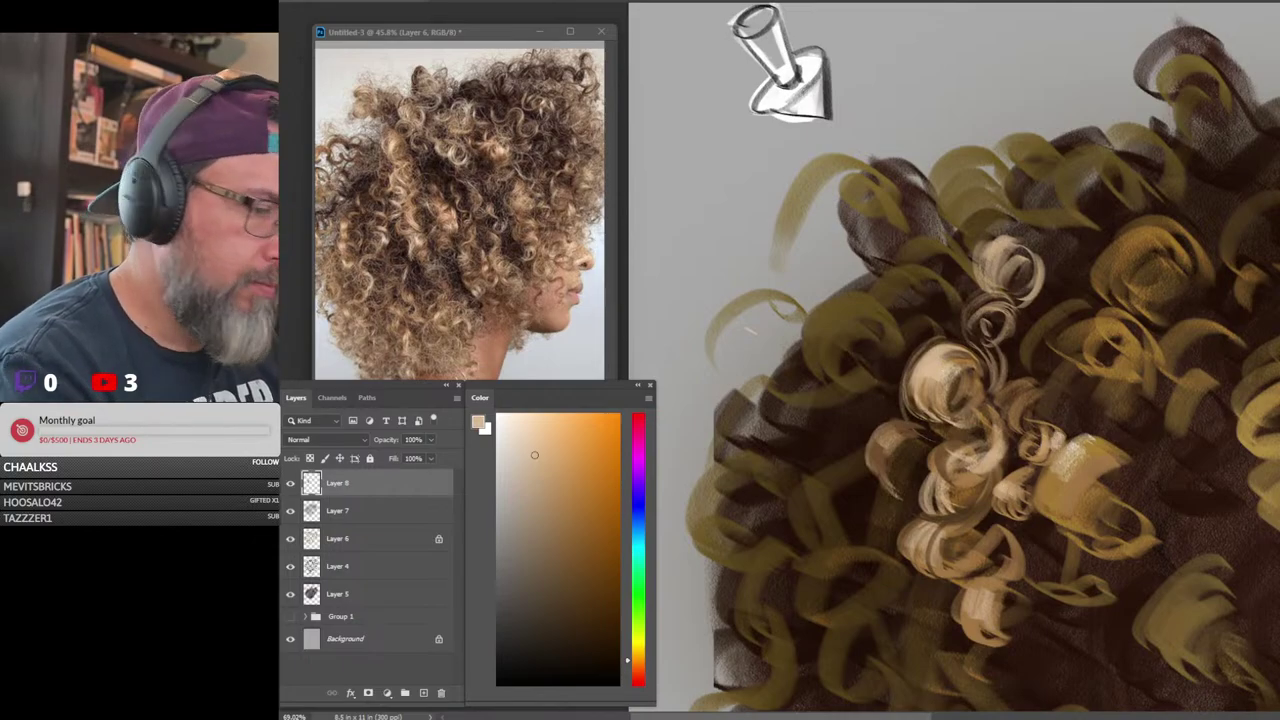
Brush pale peach highlights onto the golden curl and the small loop at the spiral curl's back edge
{"action": "left_click_drag", "start_coordinate": [1207, 393], "coordinate": [1031, 311]}
{"action": "left_click_drag", "start_coordinate": [943, 321], "coordinate": [988, 302]}
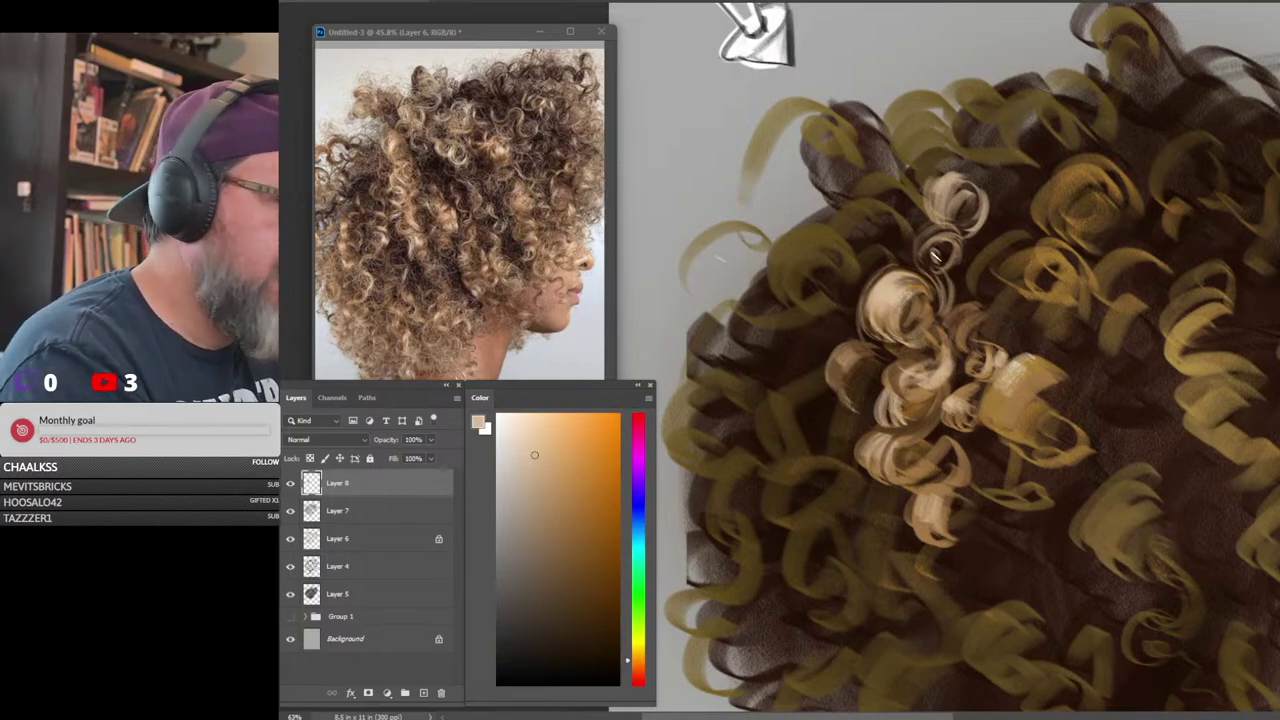
{"action": "left_click", "coordinate": [530, 440]}
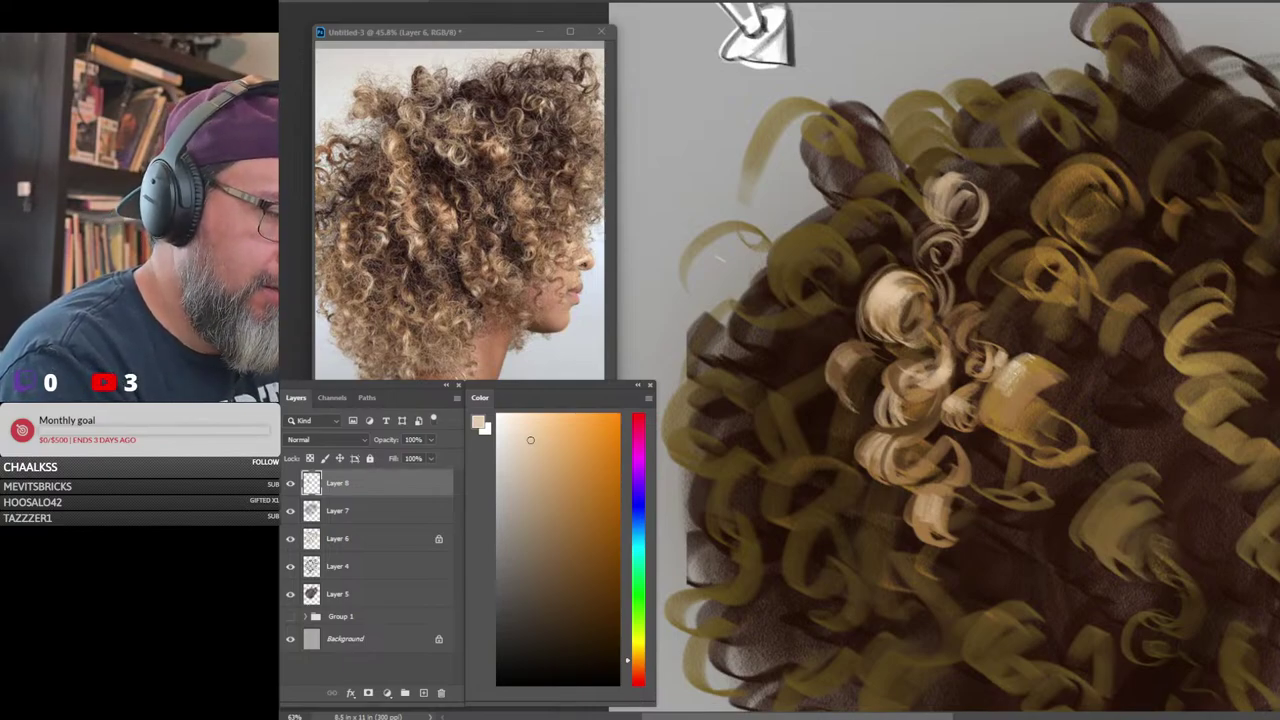
{"action": "mouse_move", "coordinate": [1014, 372]}
{"action": "left_mouse_down"}
{"action": "mouse_move", "coordinate": [1006, 400]}
{"action": "mouse_move", "coordinate": [1022, 411]}
{"action": "left_mouse_up"}
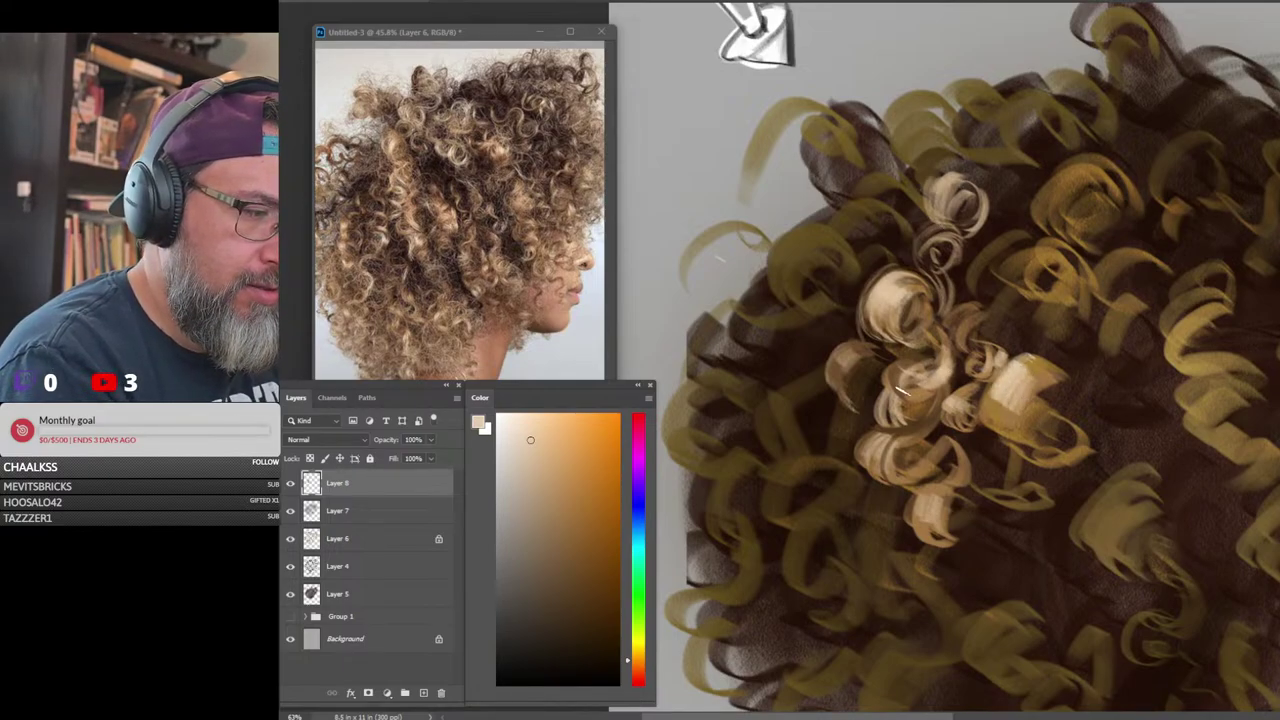
{"action": "left_click_drag", "start_coordinate": [845, 346], "coordinate": [852, 356]}
{"action": "mouse_move", "coordinate": [1211, 385]}
{"action": "left_mouse_down"}
{"action": "mouse_move", "coordinate": [1105, 388]}
{"action": "mouse_move", "coordinate": [1211, 388]}
{"action": "left_mouse_up"}
Shade the spiral curl's top loop with sampled dark brown and warm it with orange-brown strands
{"action": "left_click", "coordinate": [868, 348], "text": "alt"}
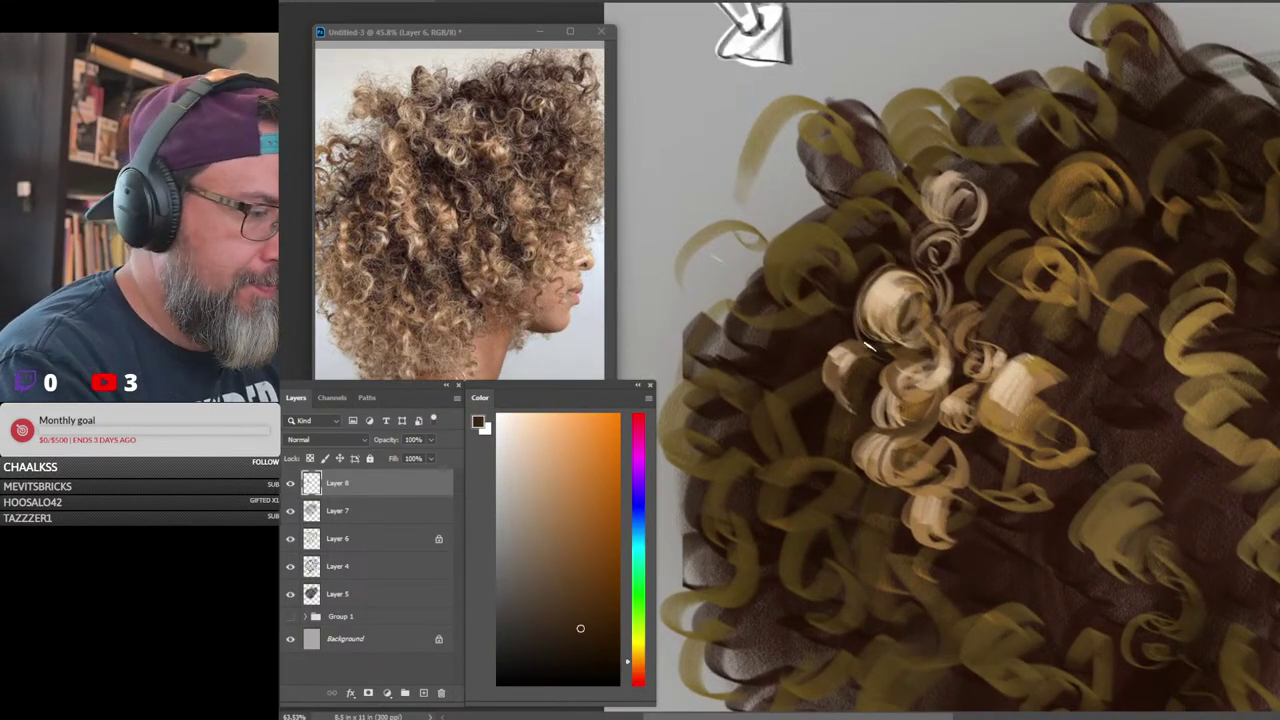
{"action": "mouse_move", "coordinate": [882, 339]}
{"action": "left_mouse_down"}
{"action": "mouse_move", "coordinate": [869, 302]}
{"action": "mouse_move", "coordinate": [904, 342]}
{"action": "left_mouse_up"}
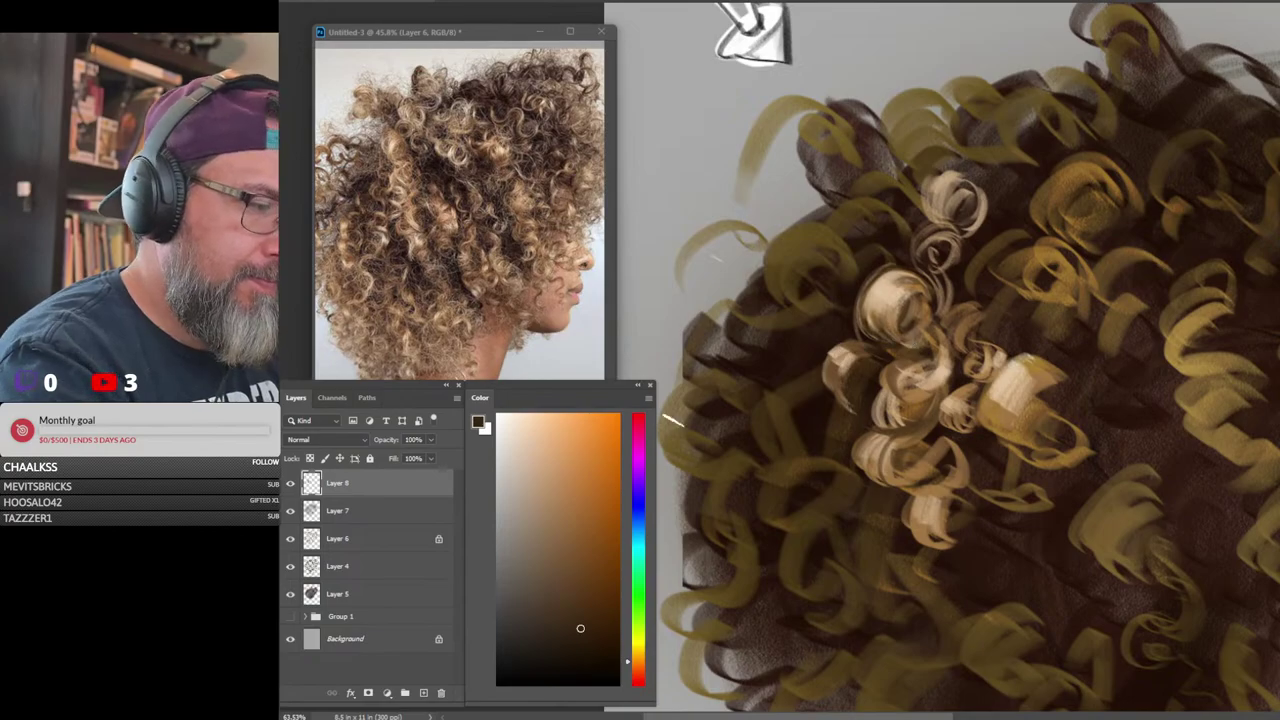
{"action": "left_click", "coordinate": [595, 502]}
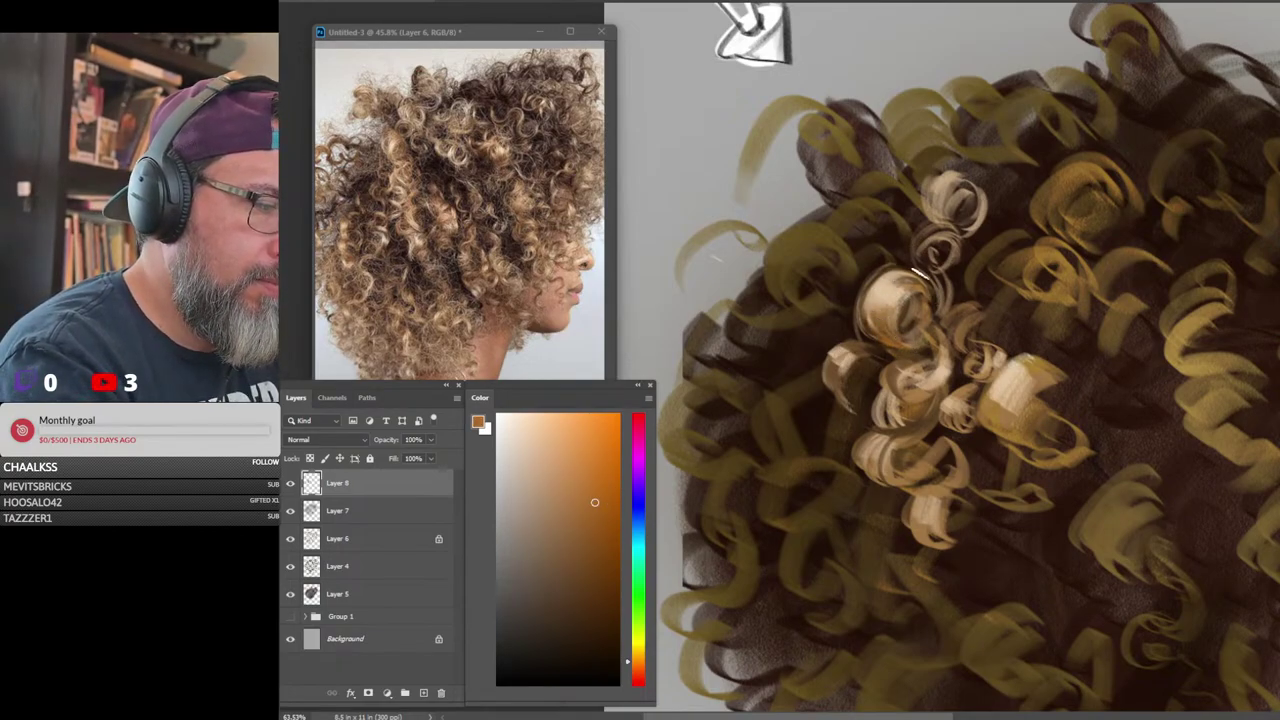
{"action": "left_click_drag", "start_coordinate": [588, 575], "coordinate": [610, 620]}
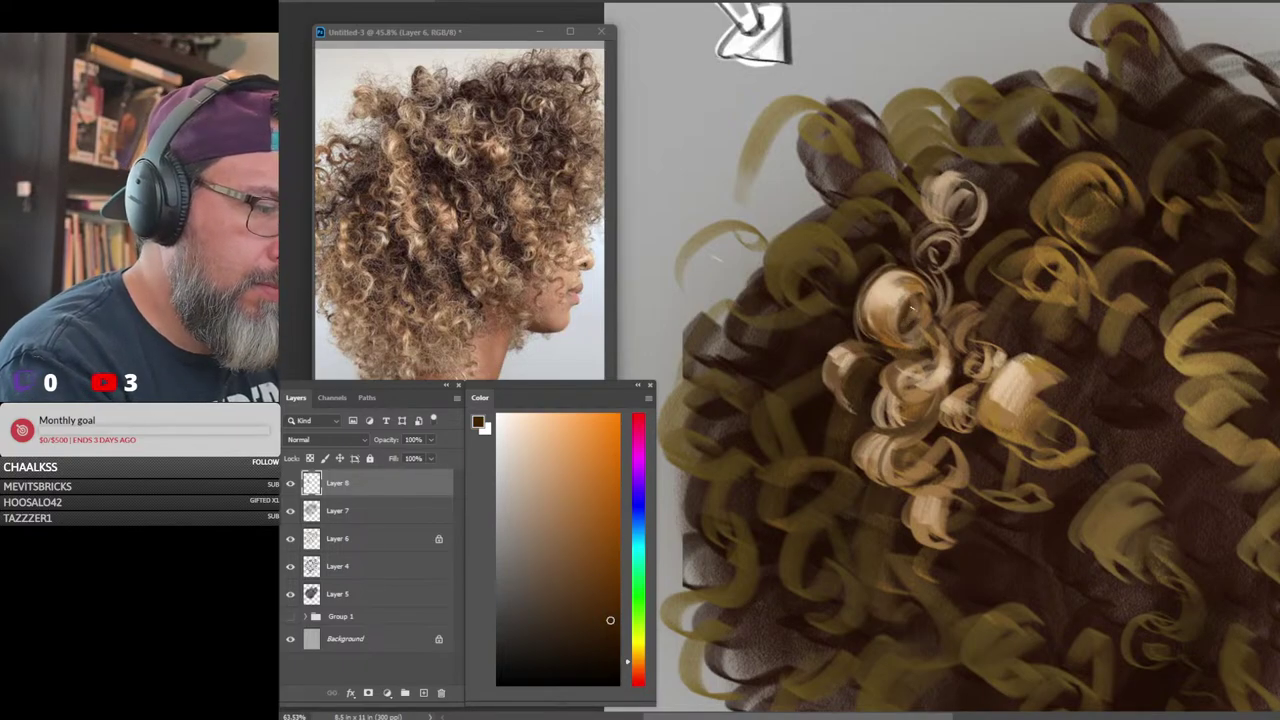
Add fine brown strands between the spiral curl's top loop and the neighbouring golden curls, using browns sampled from the hair
{"action": "left_click_drag", "start_coordinate": [1187, 402], "coordinate": [1122, 411]}
{"action": "left_click_drag", "start_coordinate": [1190, 438], "coordinate": [1083, 428]}
{"action": "left_click_drag", "start_coordinate": [992, 454], "coordinate": [1062, 450]}
{"action": "left_click", "coordinate": [594, 654]}
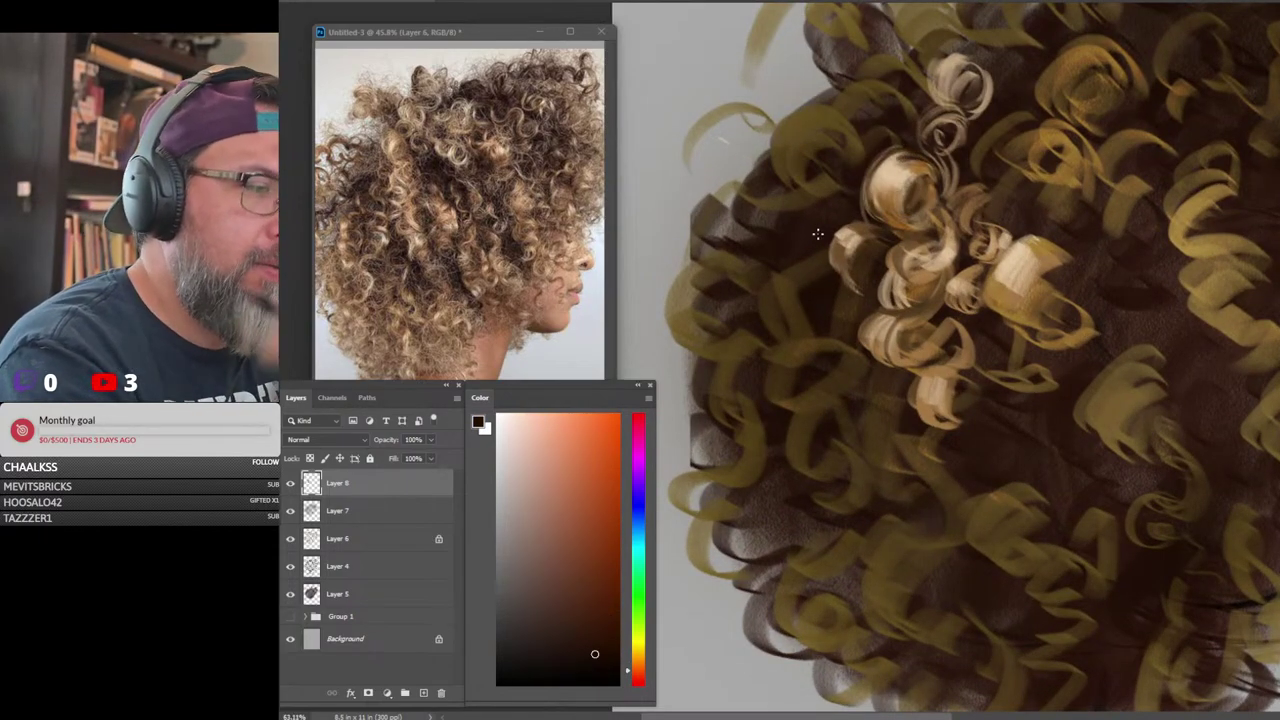
{"action": "mouse_move", "coordinate": [1024, 207]}
{"action": "left_mouse_down"}
{"action": "mouse_move", "coordinate": [954, 240]}
{"action": "mouse_move", "coordinate": [990, 302]}
{"action": "left_mouse_up"}
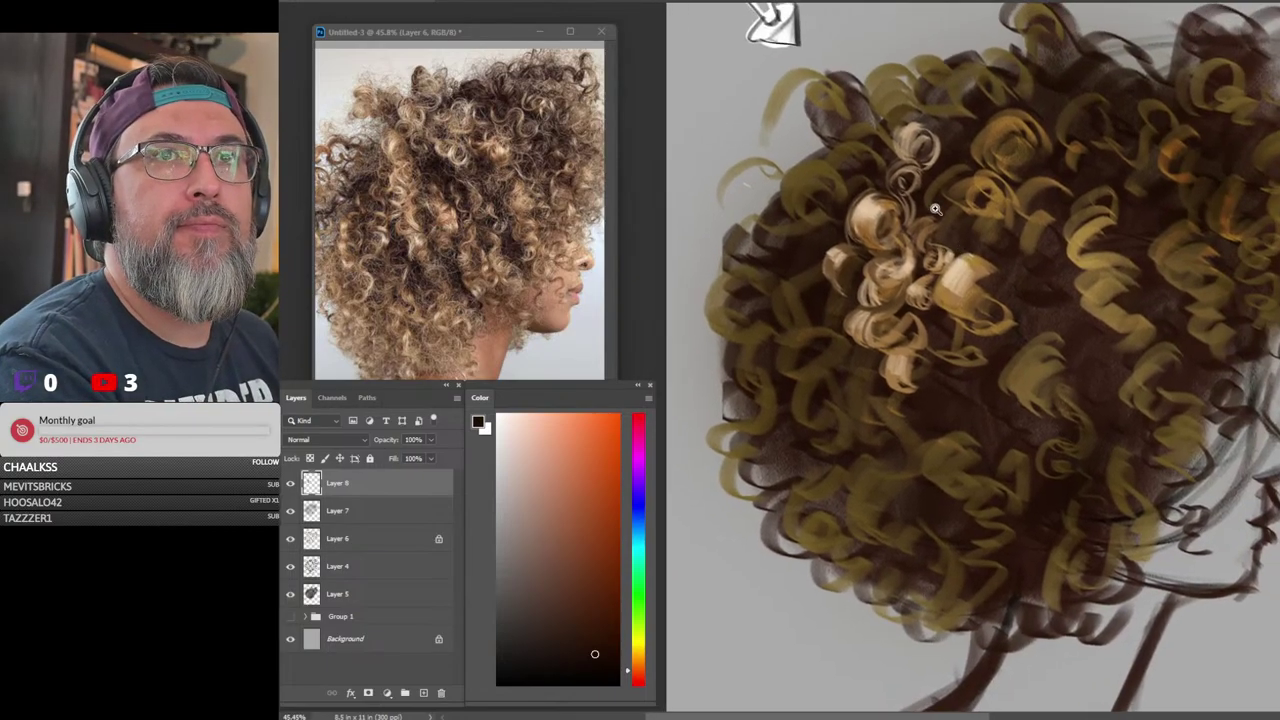
{"action": "left_click", "coordinate": [981, 254], "text": "alt"}
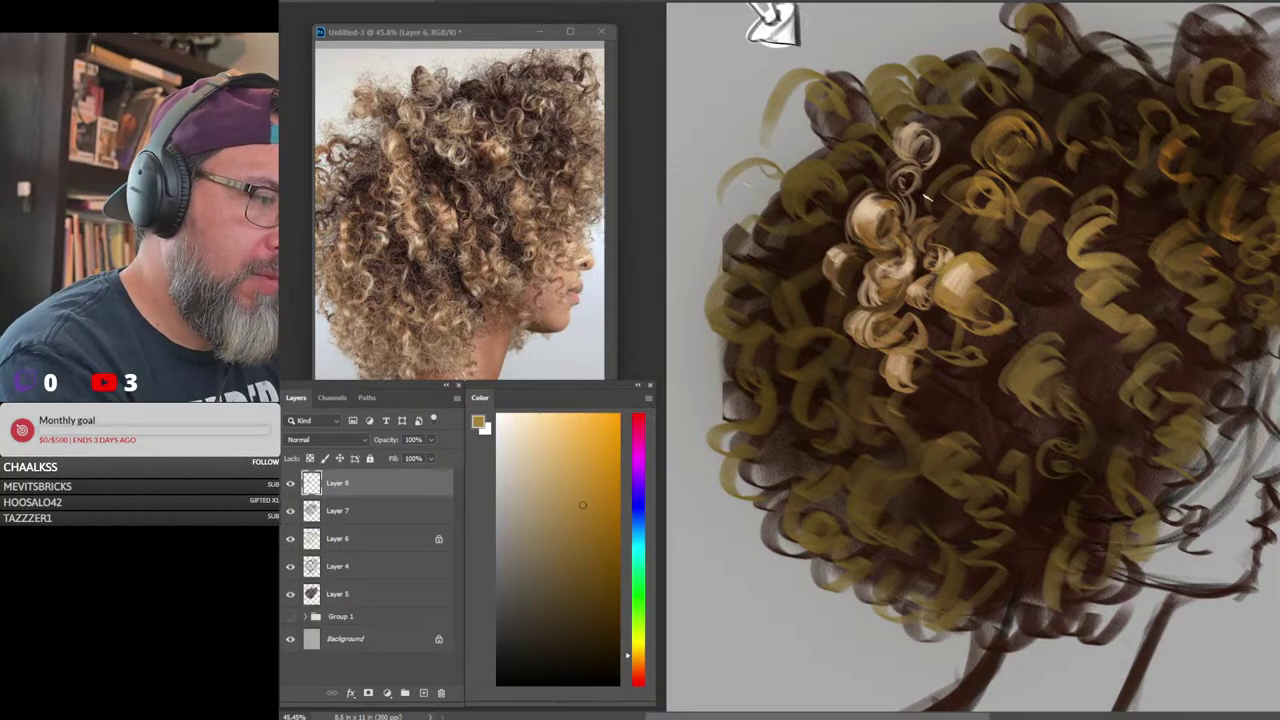
{"action": "left_click", "coordinate": [892, 208], "text": "alt"}
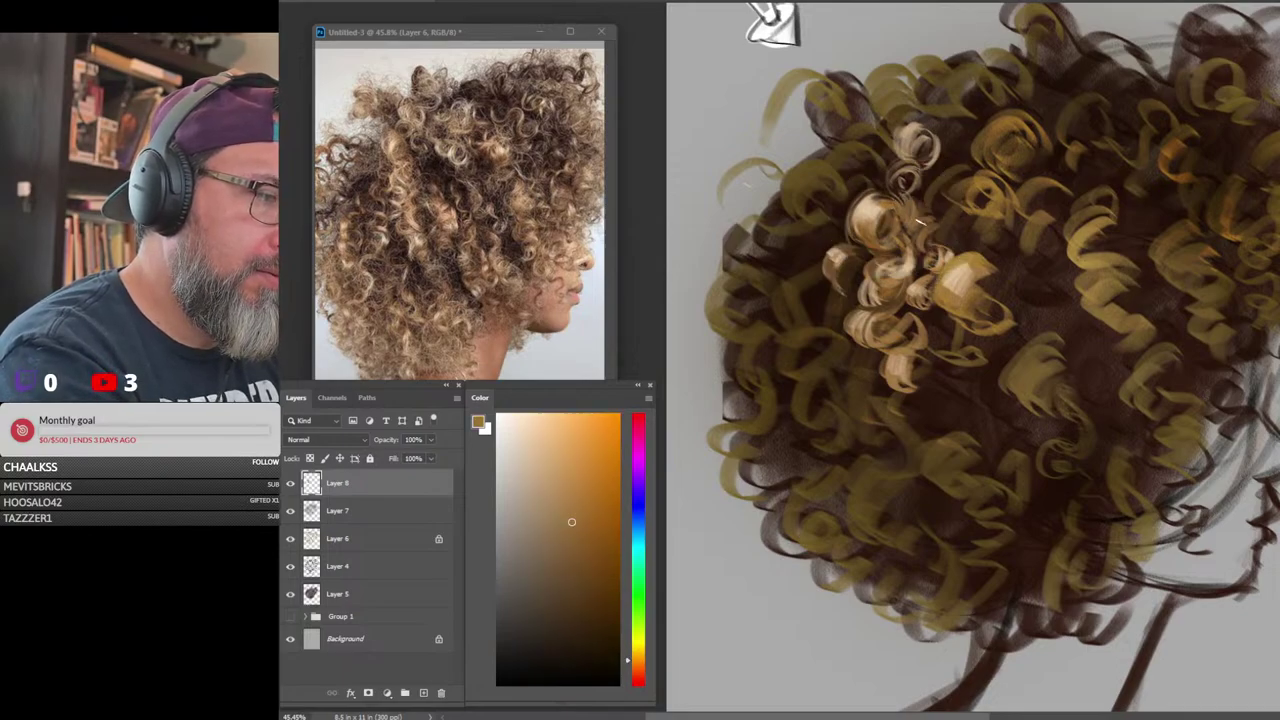
{"action": "mouse_move", "coordinate": [1155, 357]}
{"action": "left_mouse_down"}
{"action": "mouse_move", "coordinate": [1010, 356]}
{"action": "mouse_move", "coordinate": [1162, 362]}
{"action": "left_mouse_up"}
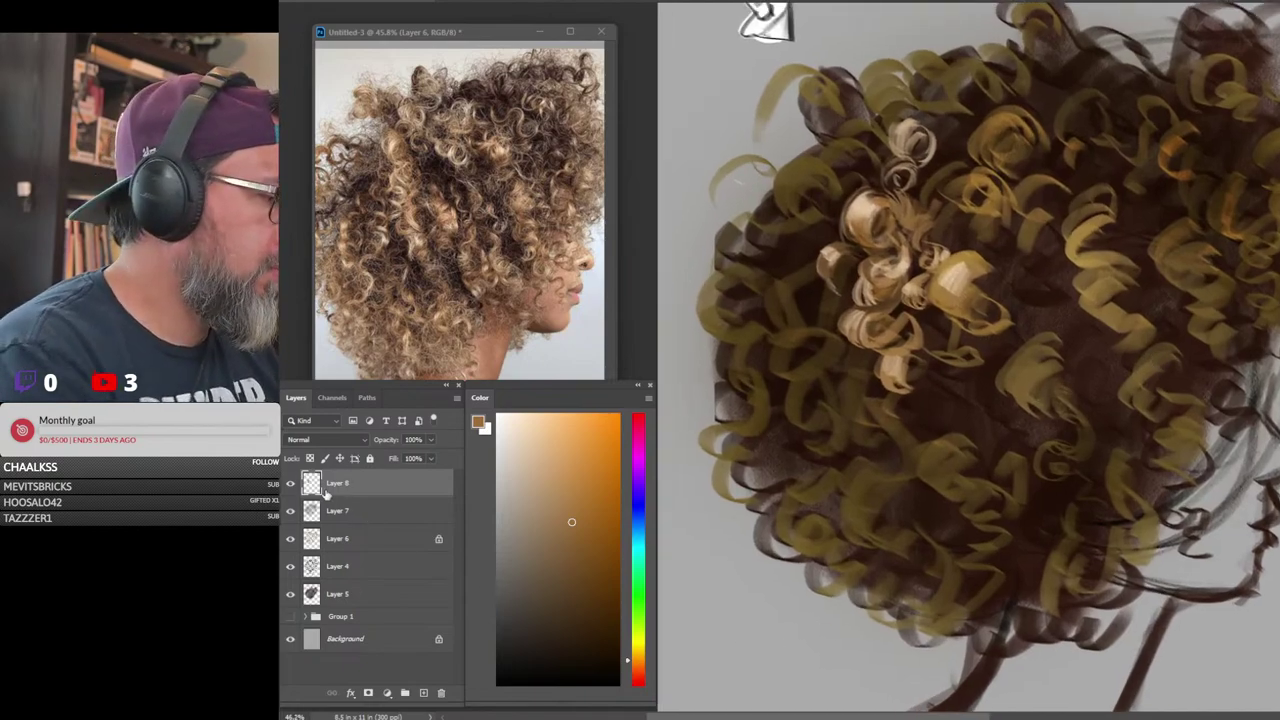
Add a new layer above the curl layers and set its blend mode to Overlay
{"action": "left_click", "coordinate": [425, 692]}
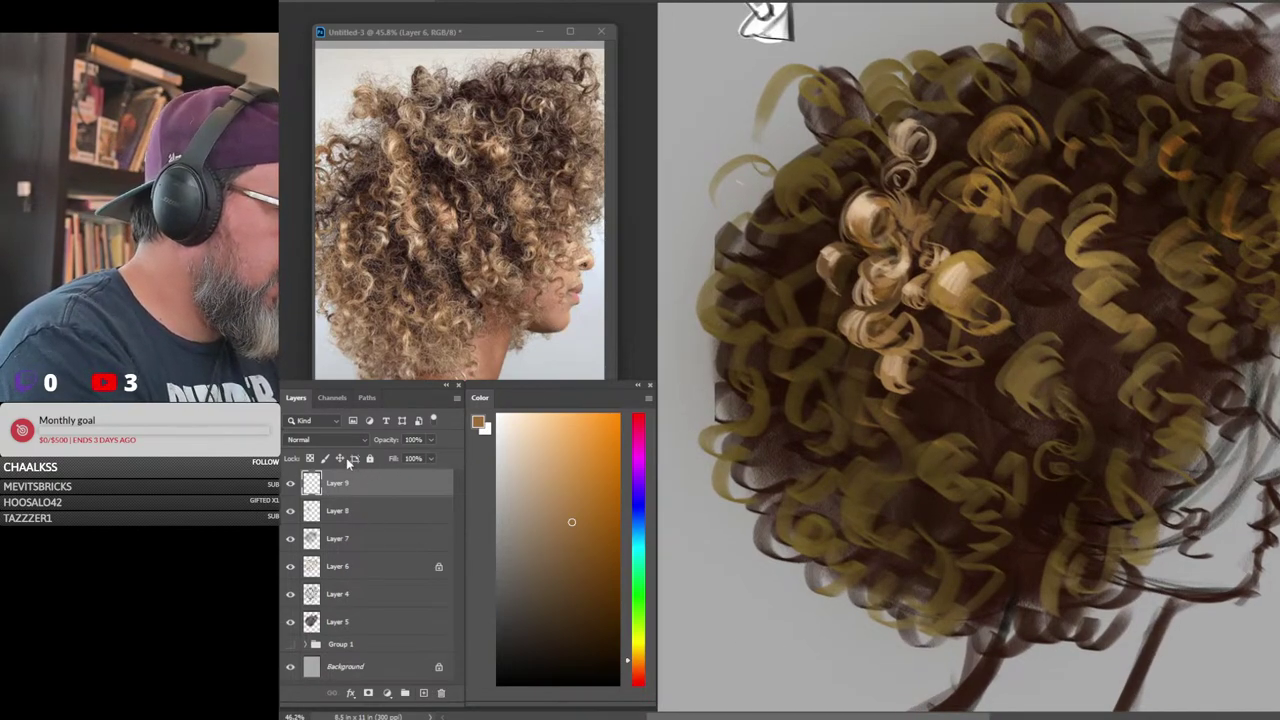
{"action": "left_click", "coordinate": [340, 440]}
{"action": "left_click", "coordinate": [345, 530]}
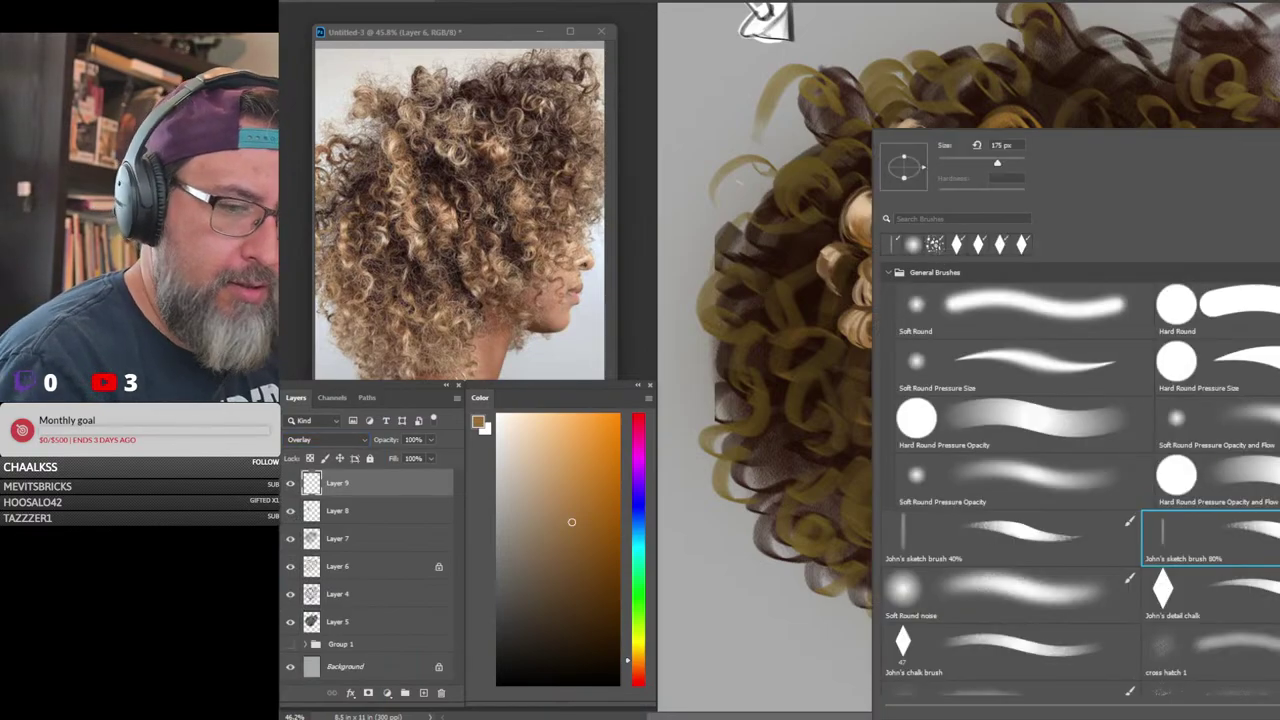
Switch to the hair 1 brush and glaze the Overlay layer over the spiral curl and nearby golden curls with sampled dark brown and tan
{"action": "scroll", "coordinate": [1212, 651], "scroll_direction": "down", "scroll_amount": 15}
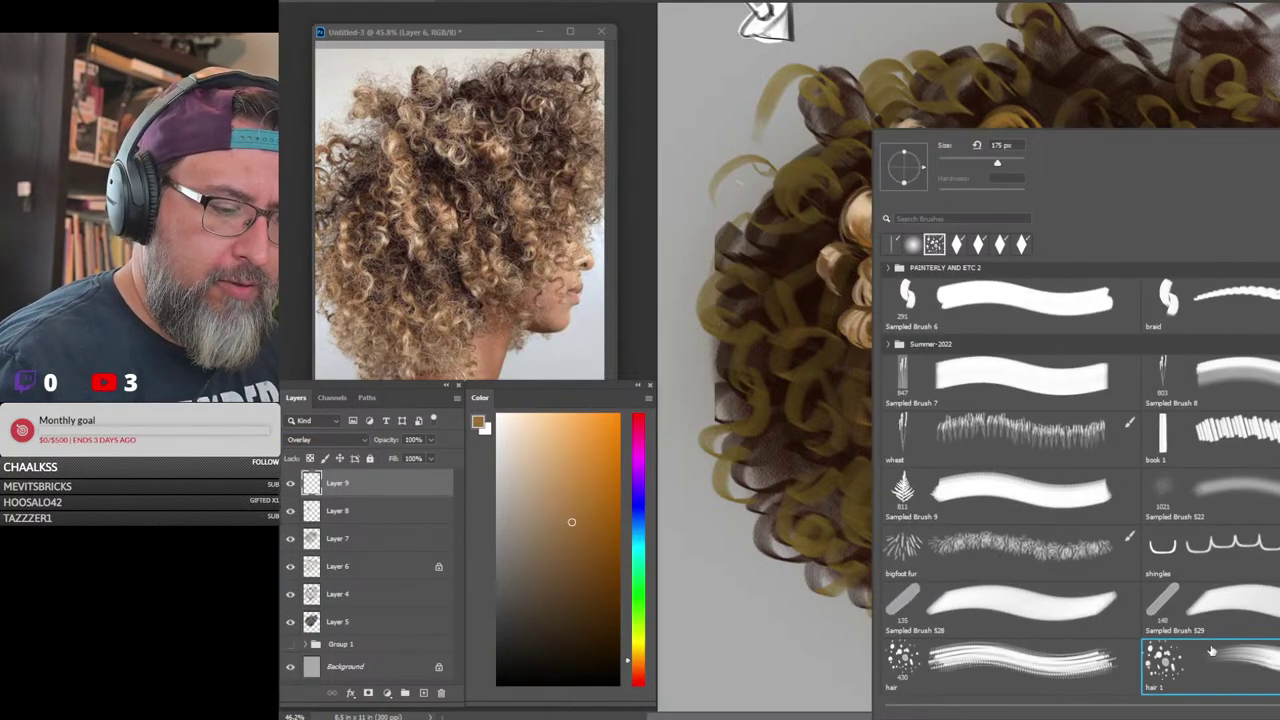
{"action": "left_click", "coordinate": [779, 400]}
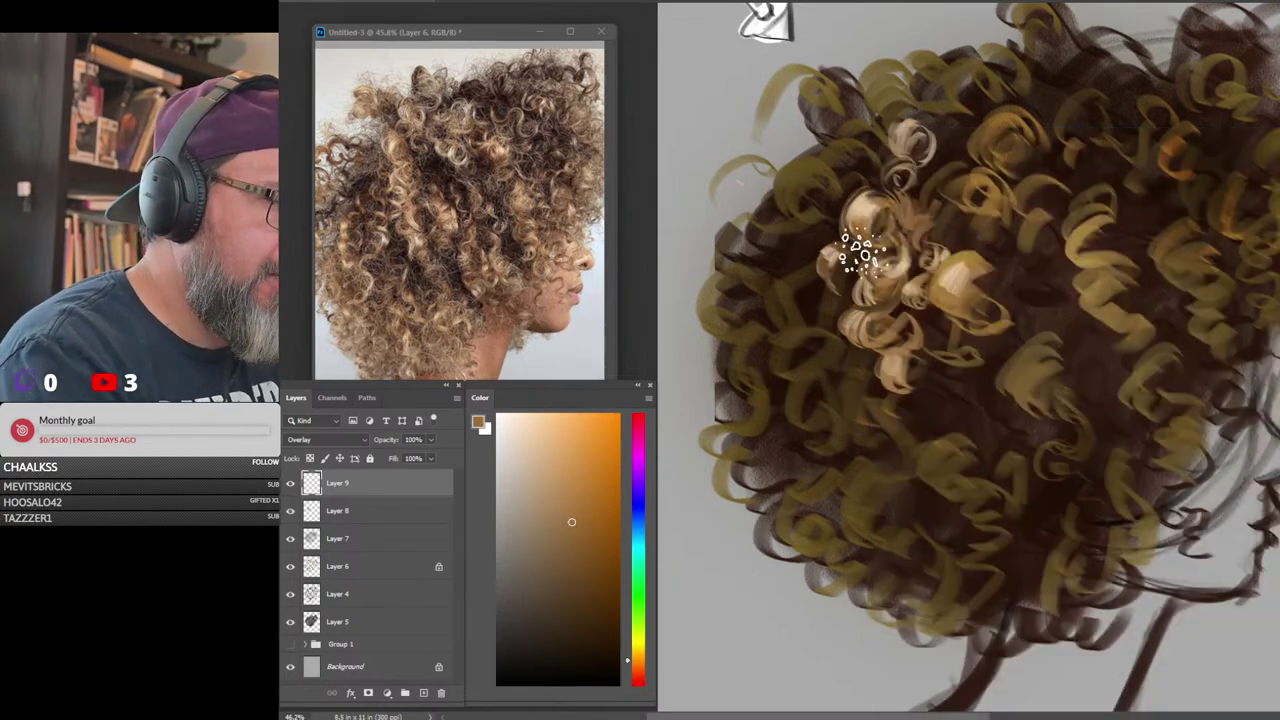
{"action": "left_click", "coordinate": [835, 208], "text": "alt"}
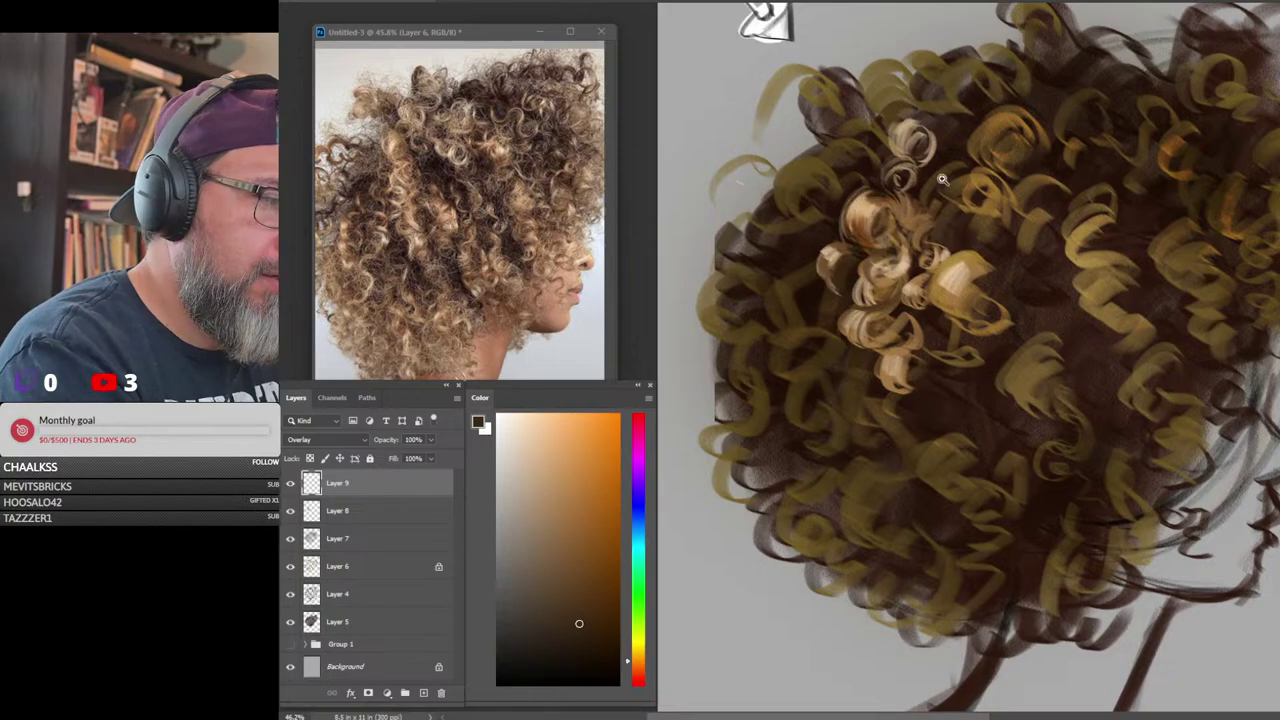
{"action": "mouse_move", "coordinate": [942, 180]}
{"action": "left_mouse_down"}
{"action": "mouse_move", "coordinate": [971, 214]}
{"action": "mouse_move", "coordinate": [826, 250]}
{"action": "left_mouse_up"}
{"action": "left_click", "coordinate": [880, 190], "text": "alt"}
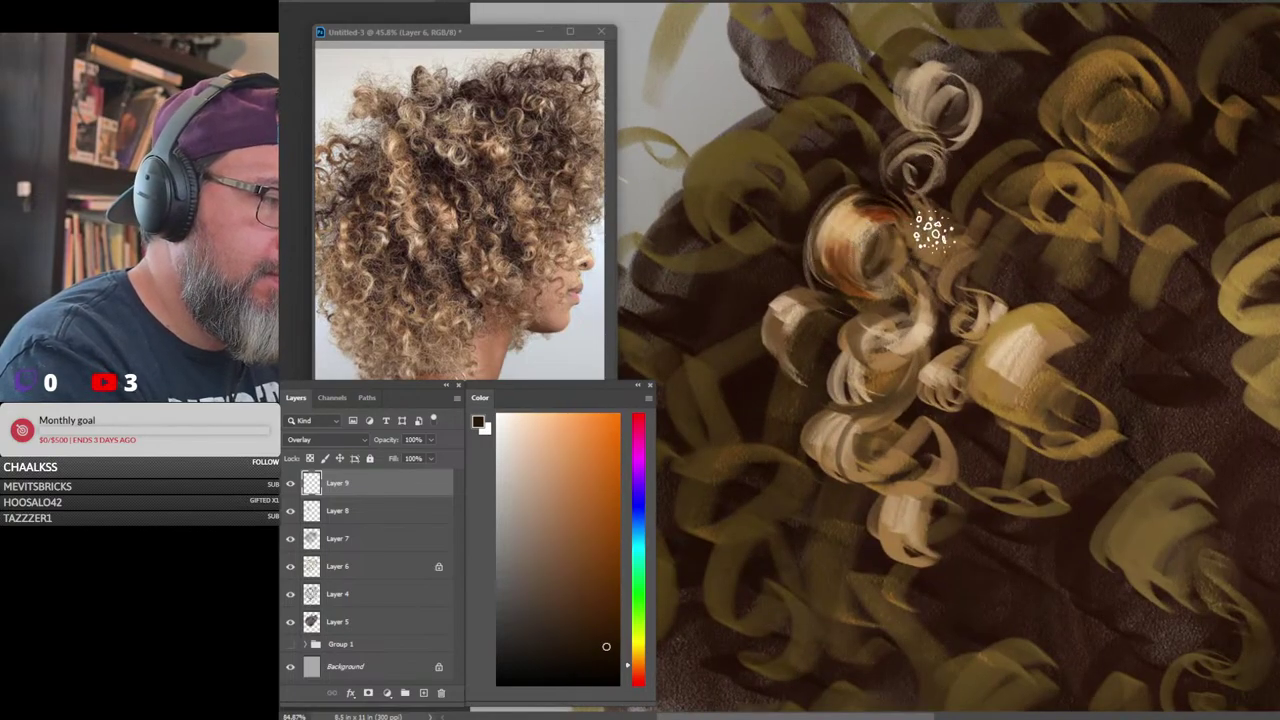
{"action": "left_click", "coordinate": [845, 218], "text": "alt"}
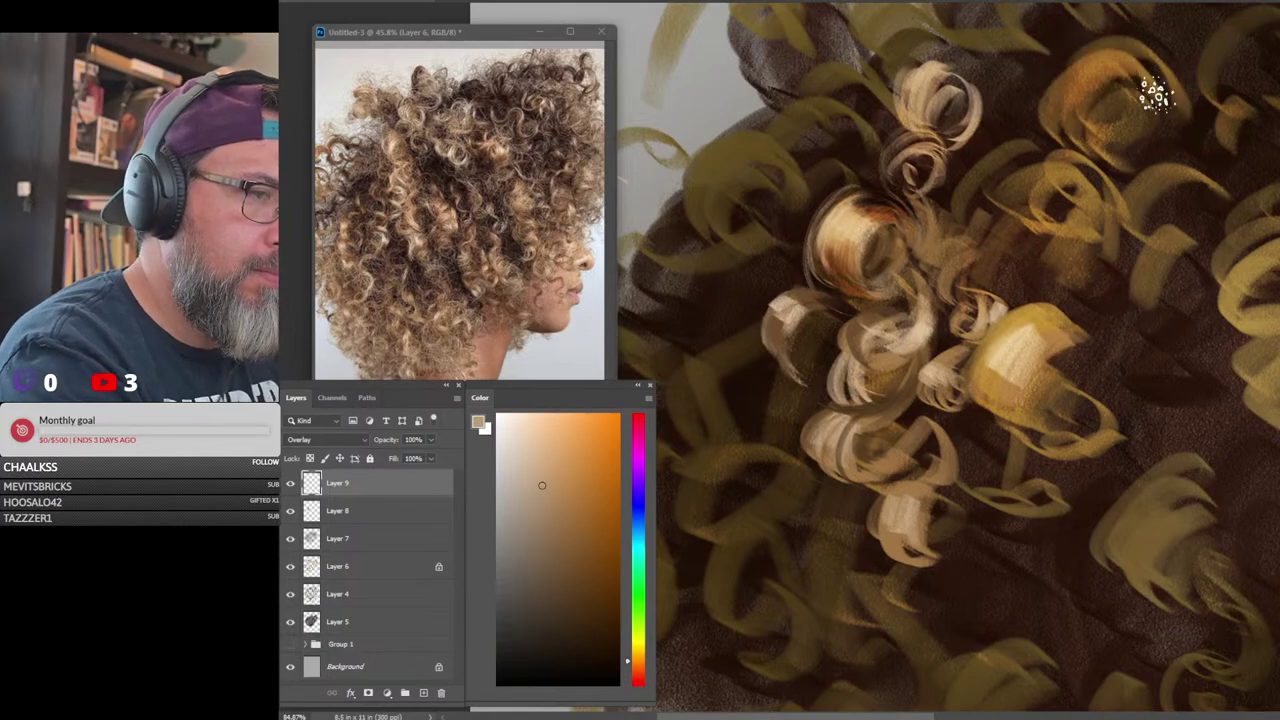
Deepen the upper golden curls and the lower curl cluster with dark reddish-brown overlay strokes sampled from the hair
{"action": "left_click", "coordinate": [1122, 254], "text": "alt"}
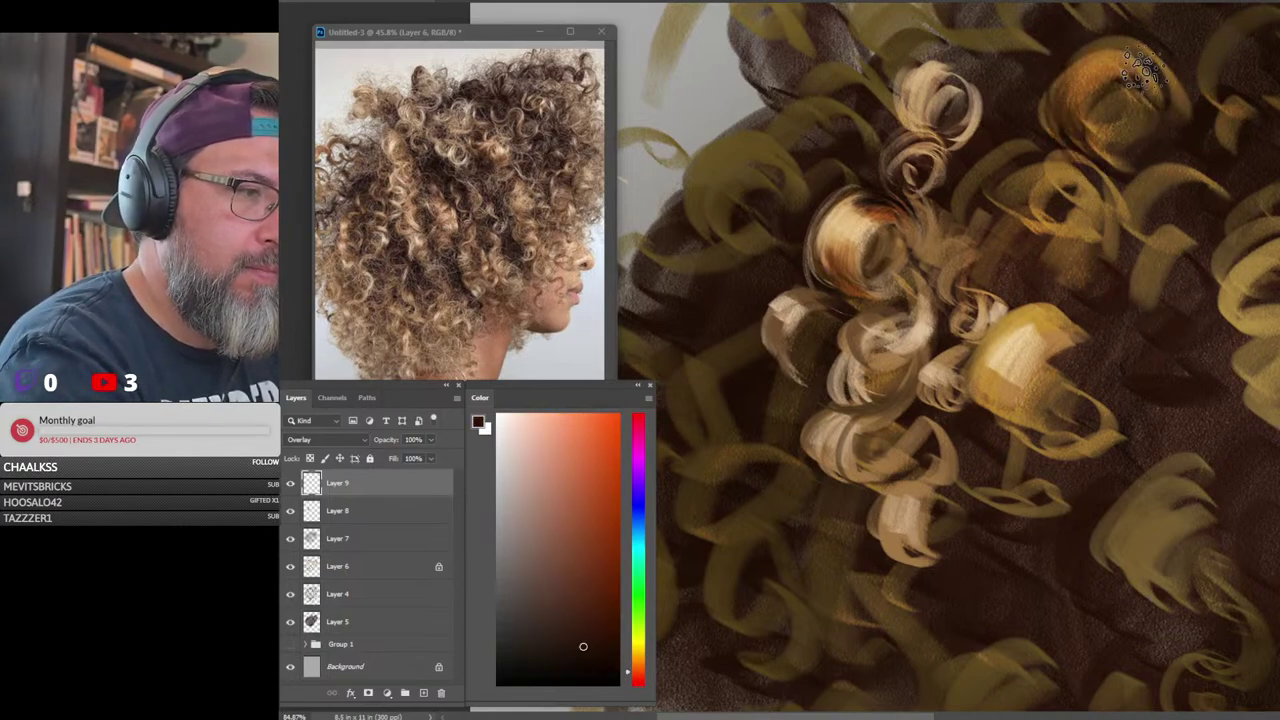
{"action": "left_click_drag", "start_coordinate": [1143, 68], "coordinate": [1113, 149]}
{"action": "left_click_drag", "start_coordinate": [1114, 40], "coordinate": [1178, 108]}
{"action": "left_click_drag", "start_coordinate": [996, 168], "coordinate": [1046, 188]}
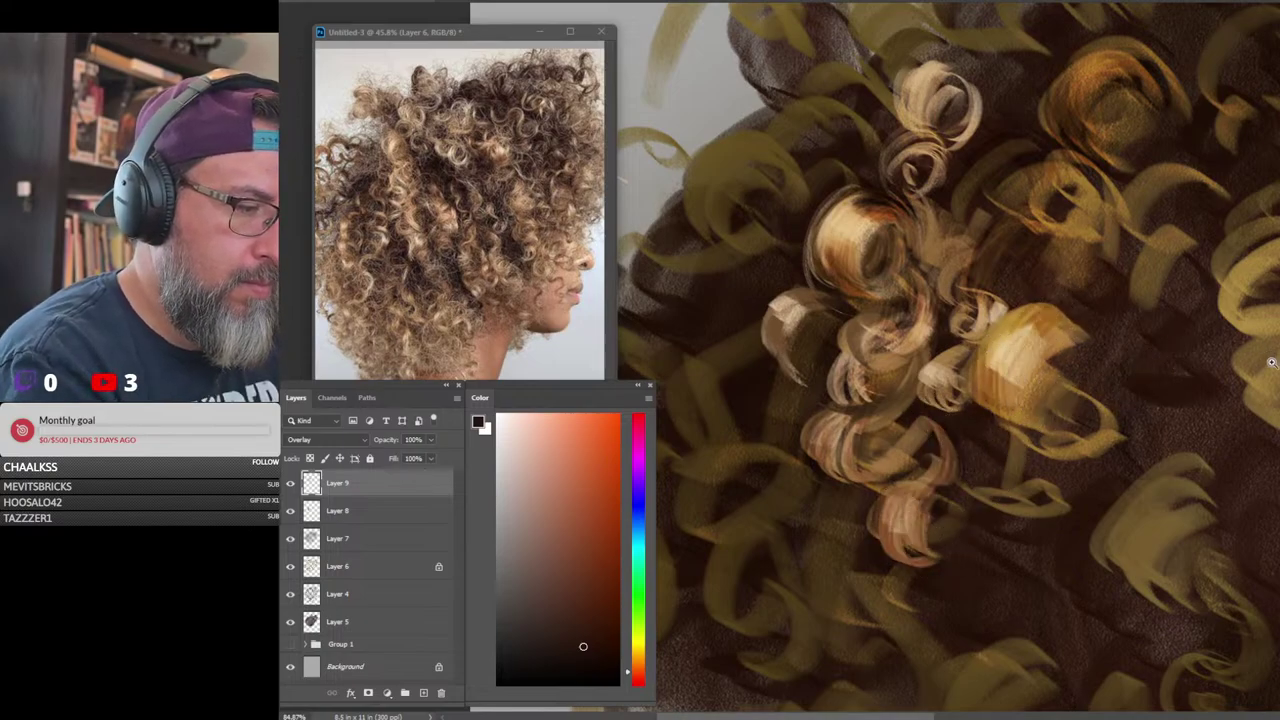
{"action": "left_click_drag", "start_coordinate": [1272, 363], "coordinate": [1057, 380]}
{"action": "left_click_drag", "start_coordinate": [988, 314], "coordinate": [1053, 308]}
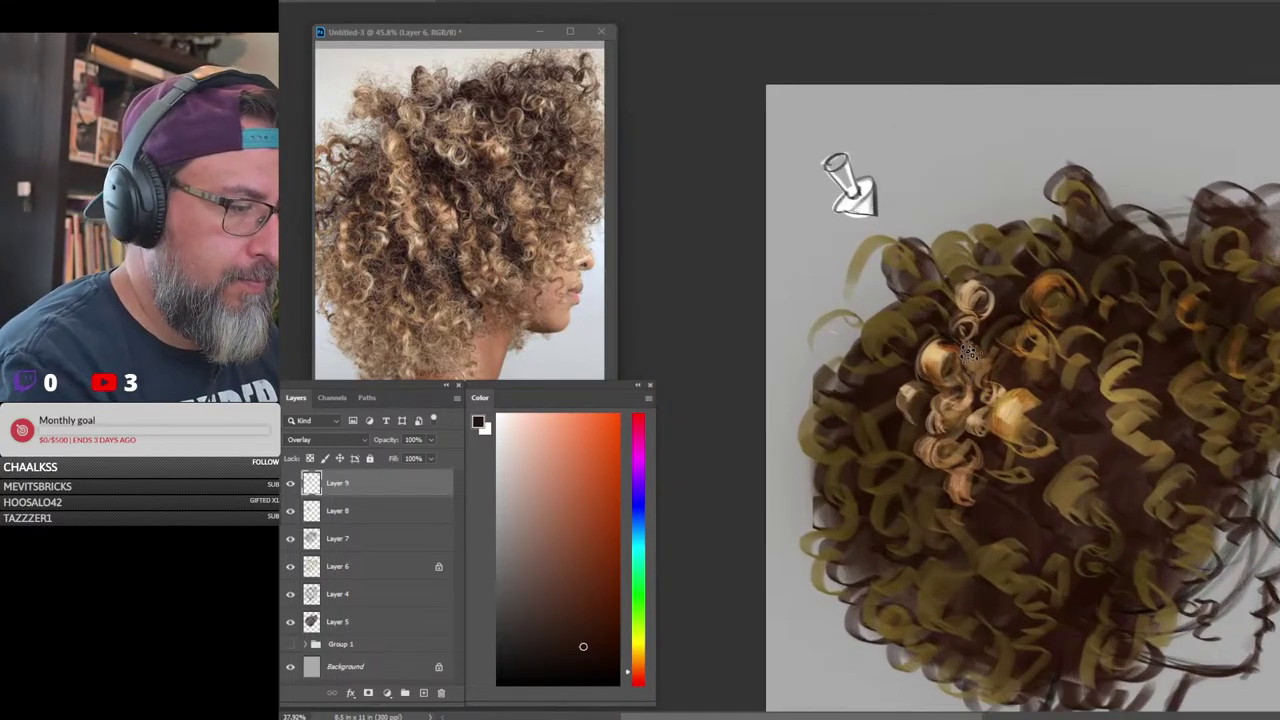
Switch to John's sketch brush 80% and brush sampled pale peach overlay highlights onto the lit faces of the clustered curls
{"action": "right_click", "coordinate": [985, 410]}
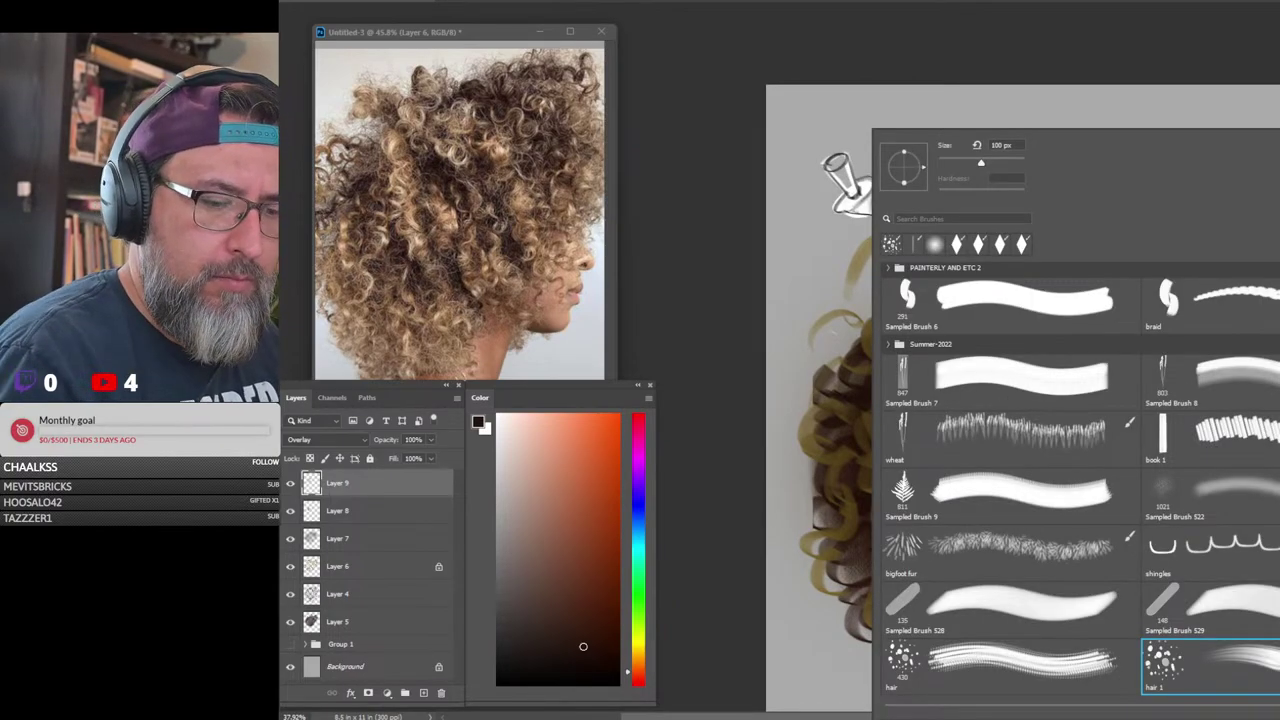
{"action": "scroll", "coordinate": [1080, 480], "scroll_direction": "up", "scroll_amount": 15}
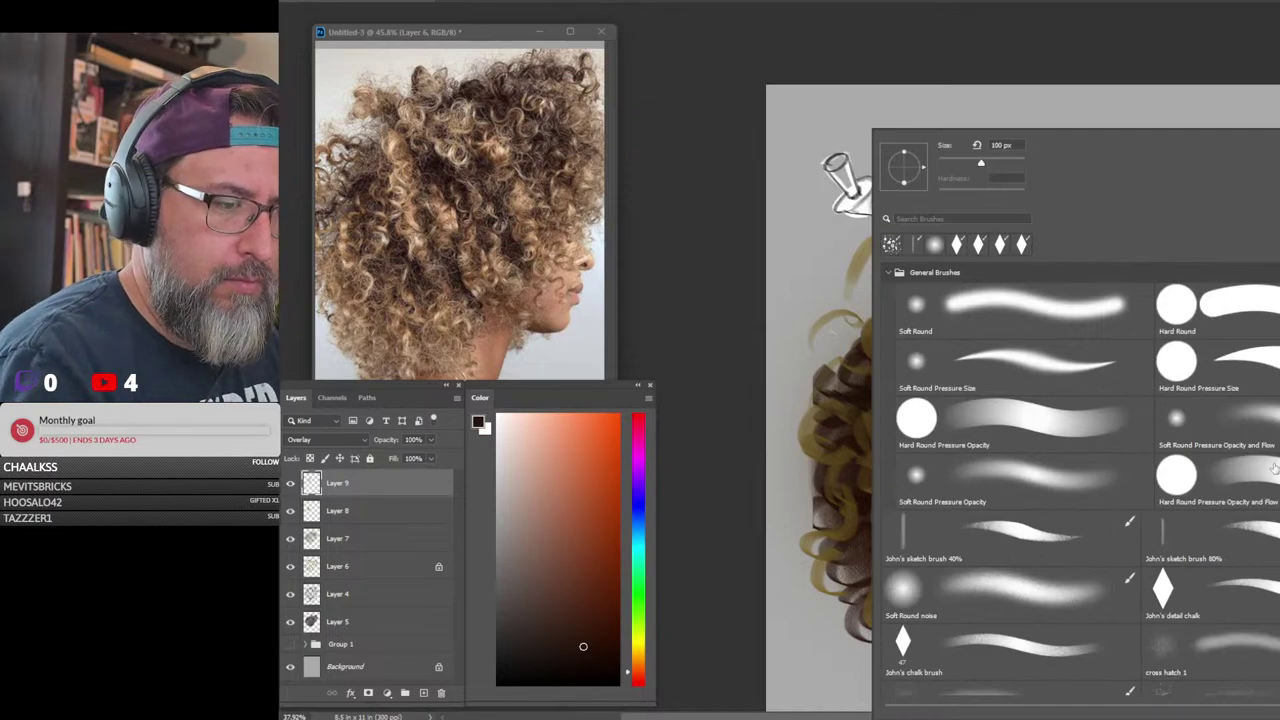
{"action": "left_click", "coordinate": [1272, 537]}
{"action": "left_click", "coordinate": [1218, 52]}
{"action": "scroll", "coordinate": [940, 340], "scroll_direction": "up", "scroll_amount": 1}
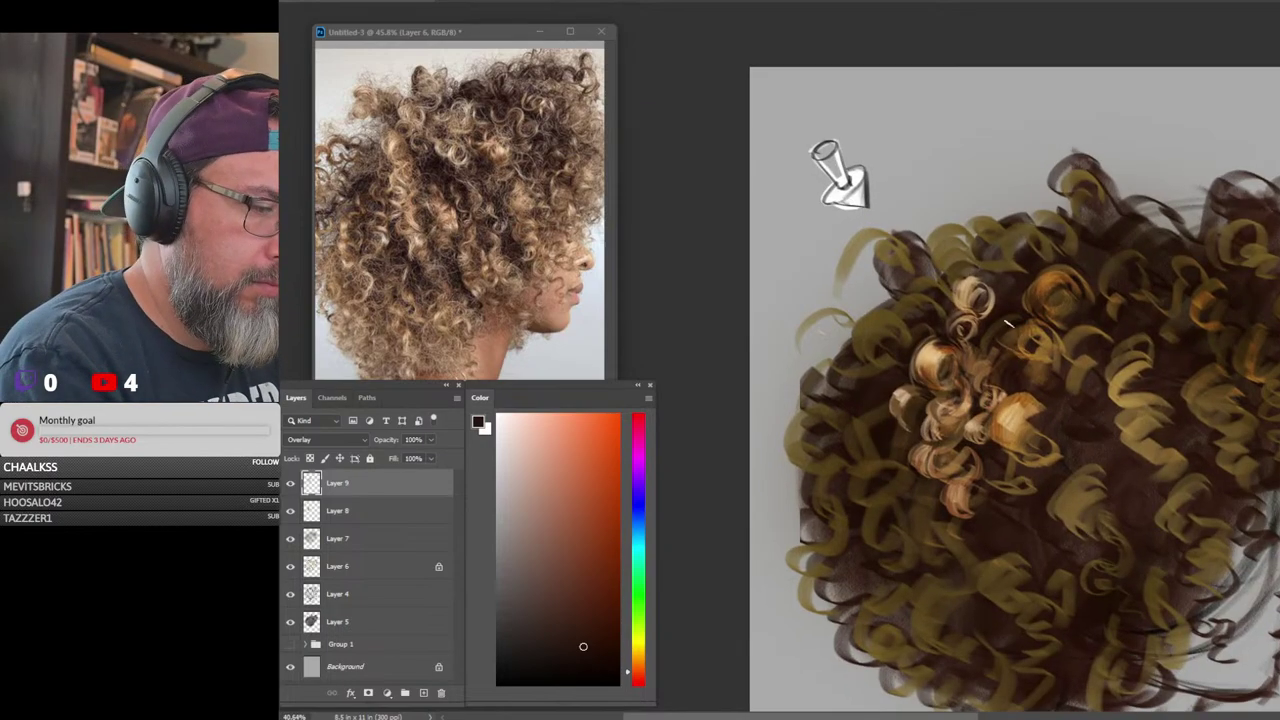
{"action": "left_click", "coordinate": [934, 353], "text": "alt"}
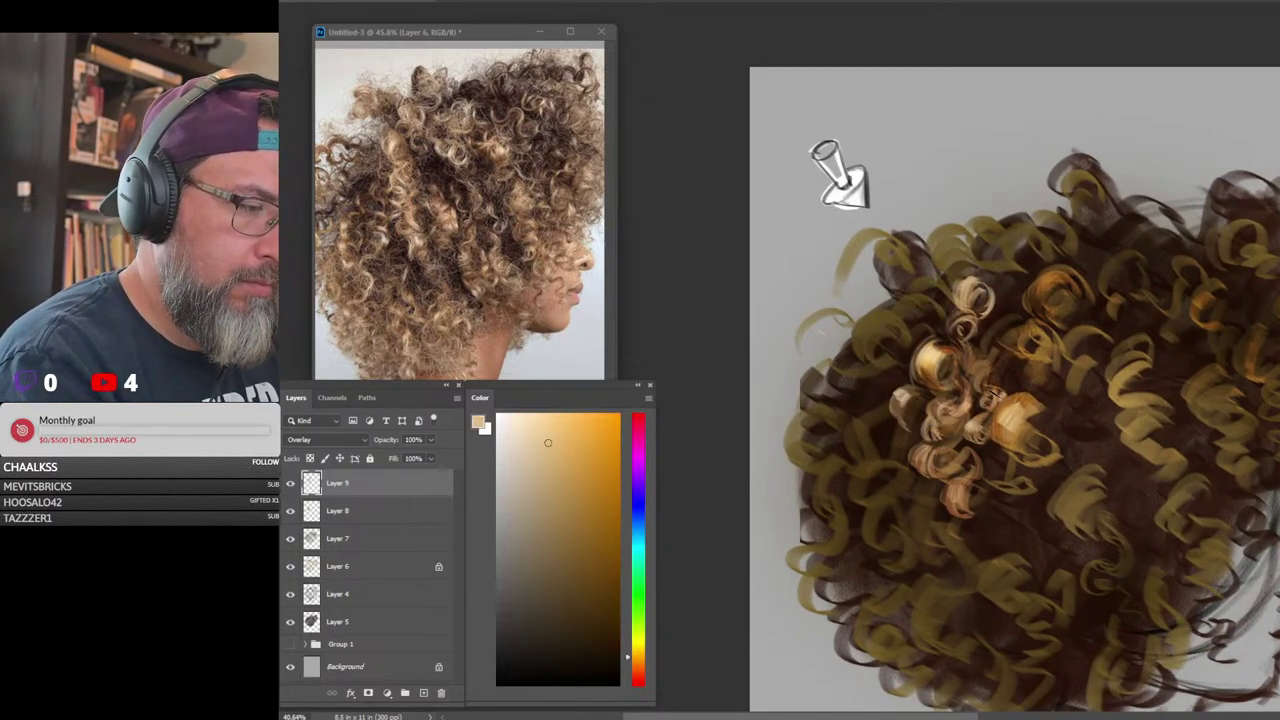
{"action": "left_click_drag", "start_coordinate": [908, 385], "coordinate": [900, 404]}
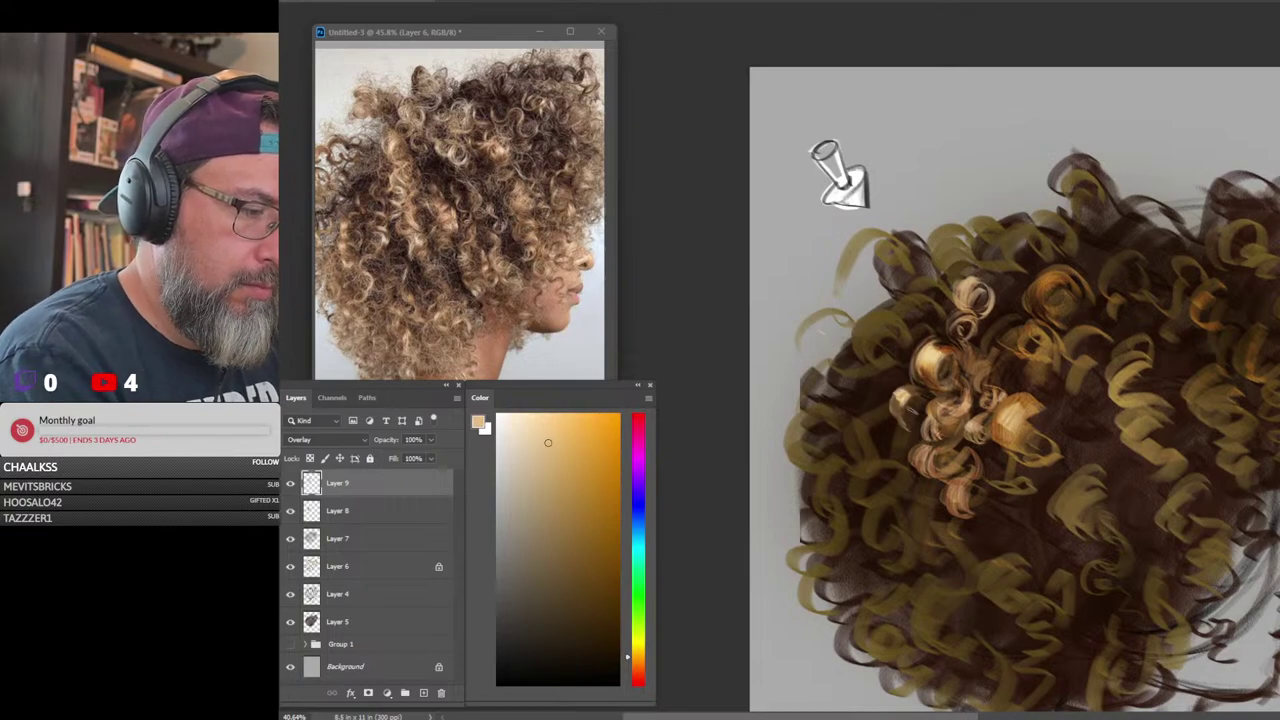
{"action": "left_click_drag", "start_coordinate": [917, 447], "coordinate": [924, 465]}
{"action": "left_click_drag", "start_coordinate": [1019, 403], "coordinate": [1007, 418]}
Add a new Normal-mode layer above the Overlay layer and make white the painting colour
{"action": "mouse_move", "coordinate": [1264, 430]}
{"action": "left_mouse_down"}
{"action": "mouse_move", "coordinate": [1231, 429]}
{"action": "mouse_move", "coordinate": [1026, 342]}
{"action": "left_mouse_up"}
{"action": "mouse_move", "coordinate": [903, 320]}
{"action": "left_mouse_down"}
{"action": "mouse_move", "coordinate": [954, 350]}
{"action": "mouse_move", "coordinate": [990, 323]}
{"action": "left_mouse_up"}
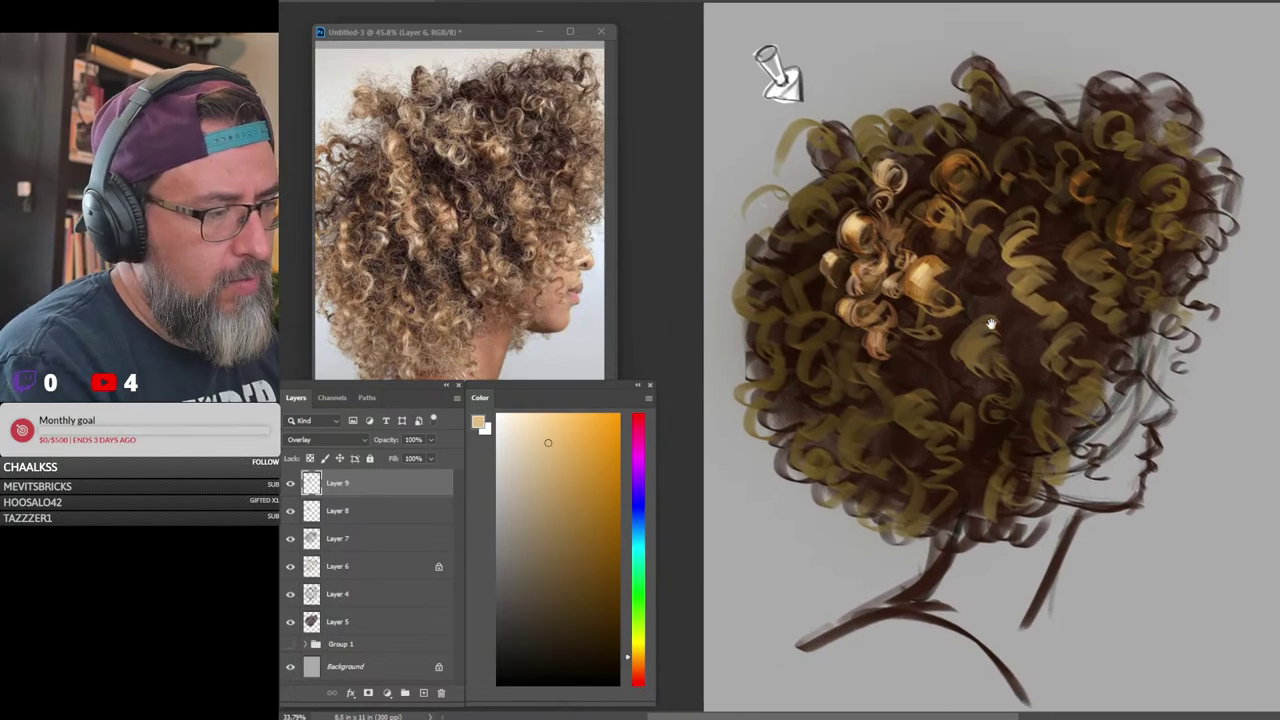
{"action": "scroll", "coordinate": [990, 325], "scroll_direction": "up", "scroll_amount": 1}
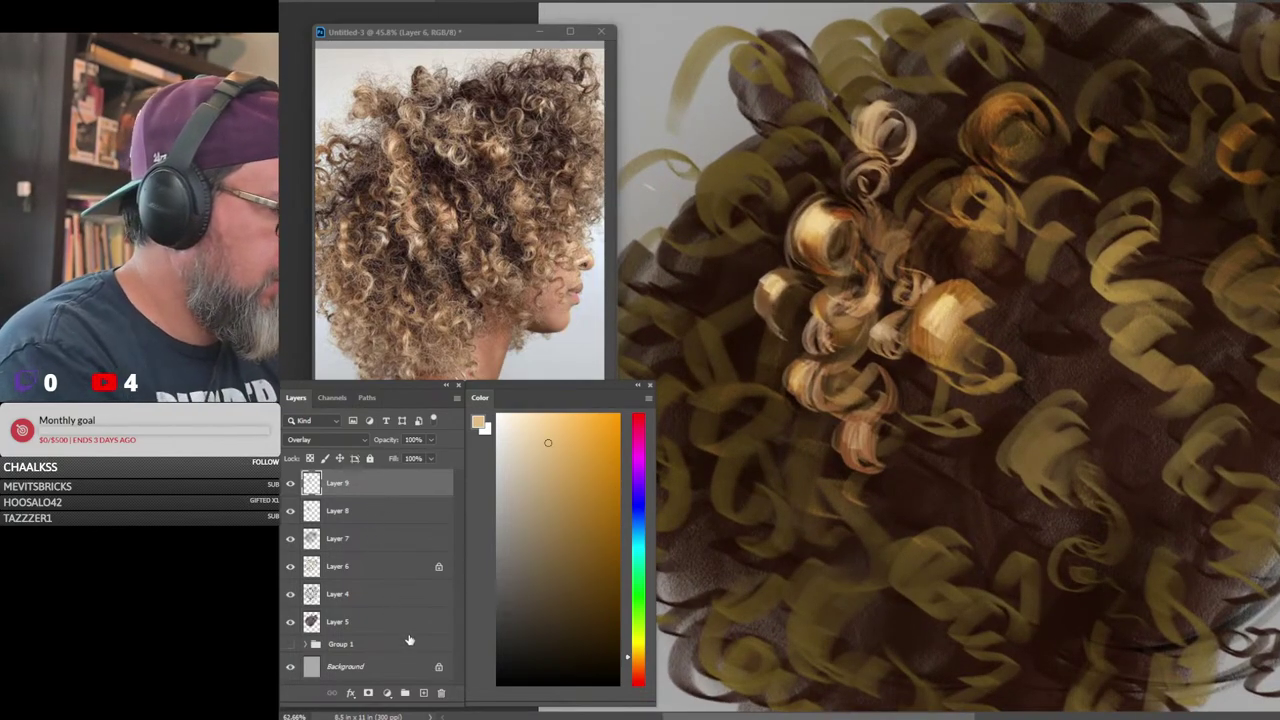
{"action": "left_click", "coordinate": [423, 693]}
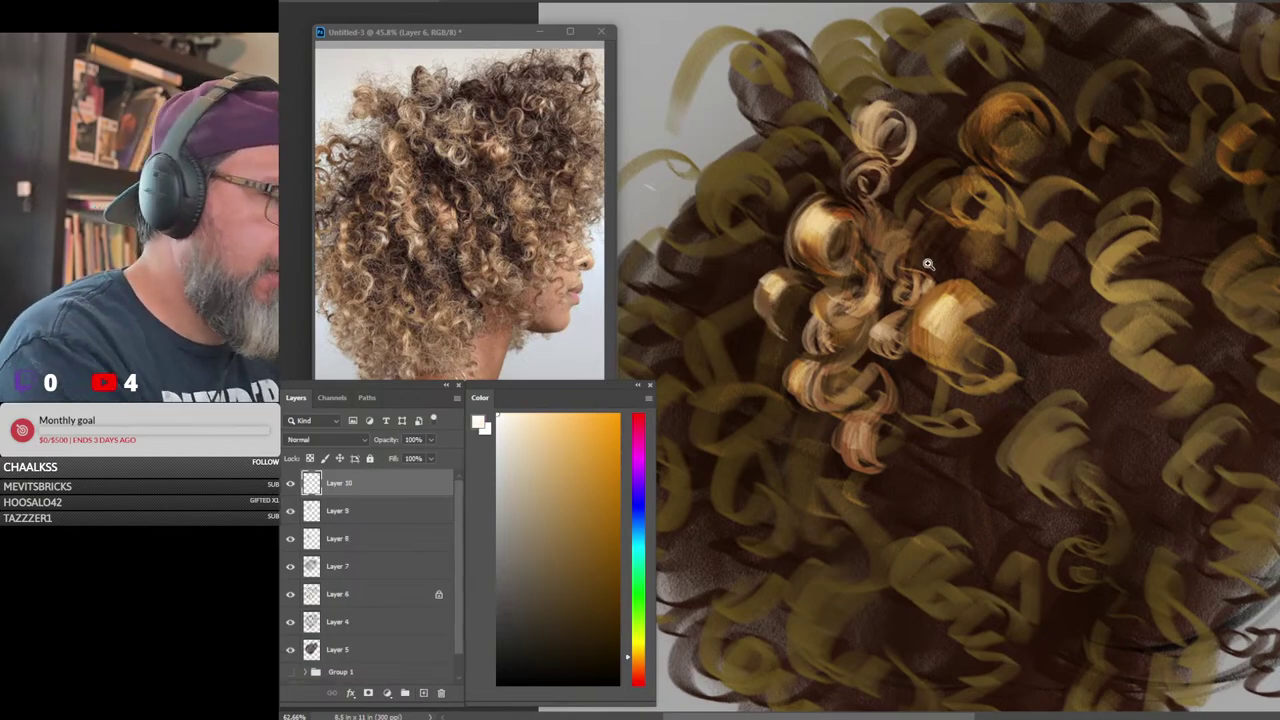
{"action": "scroll", "coordinate": [928, 264], "scroll_direction": "up", "scroll_amount": 1}
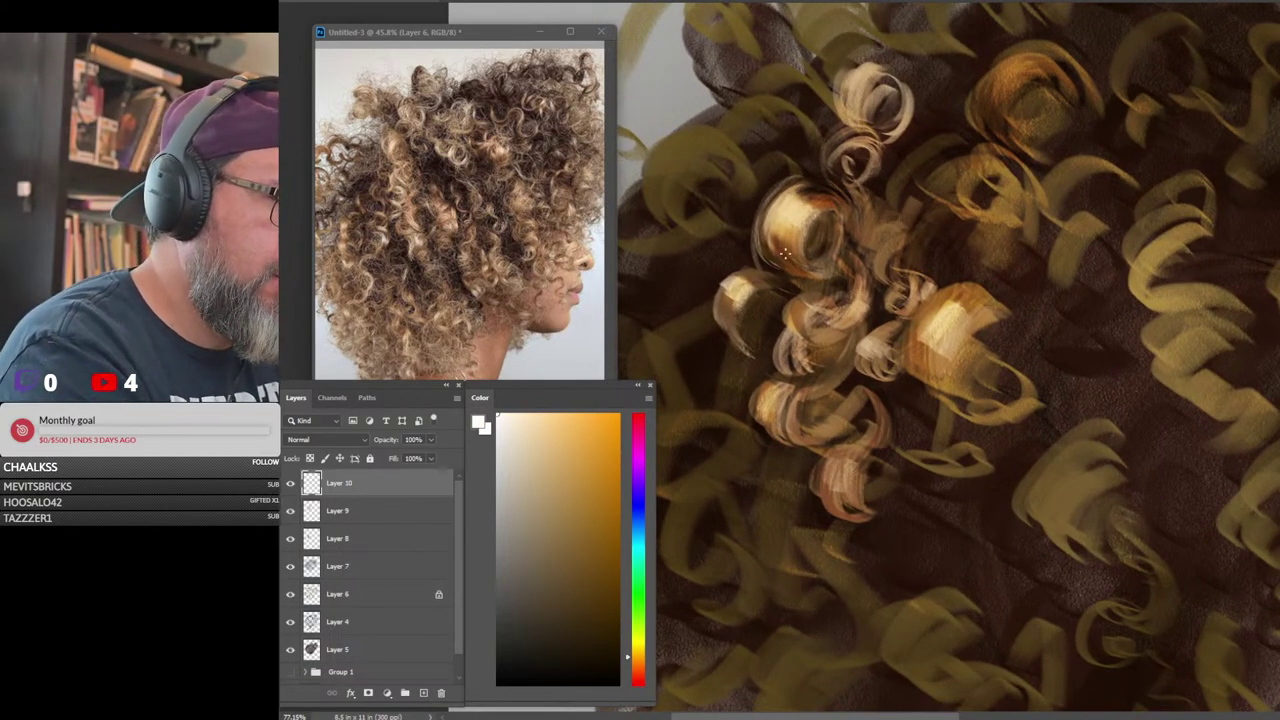
{"action": "left_click_drag", "start_coordinate": [760, 255], "coordinate": [768, 172]}
{"action": "right_click", "coordinate": [1058, 269]}
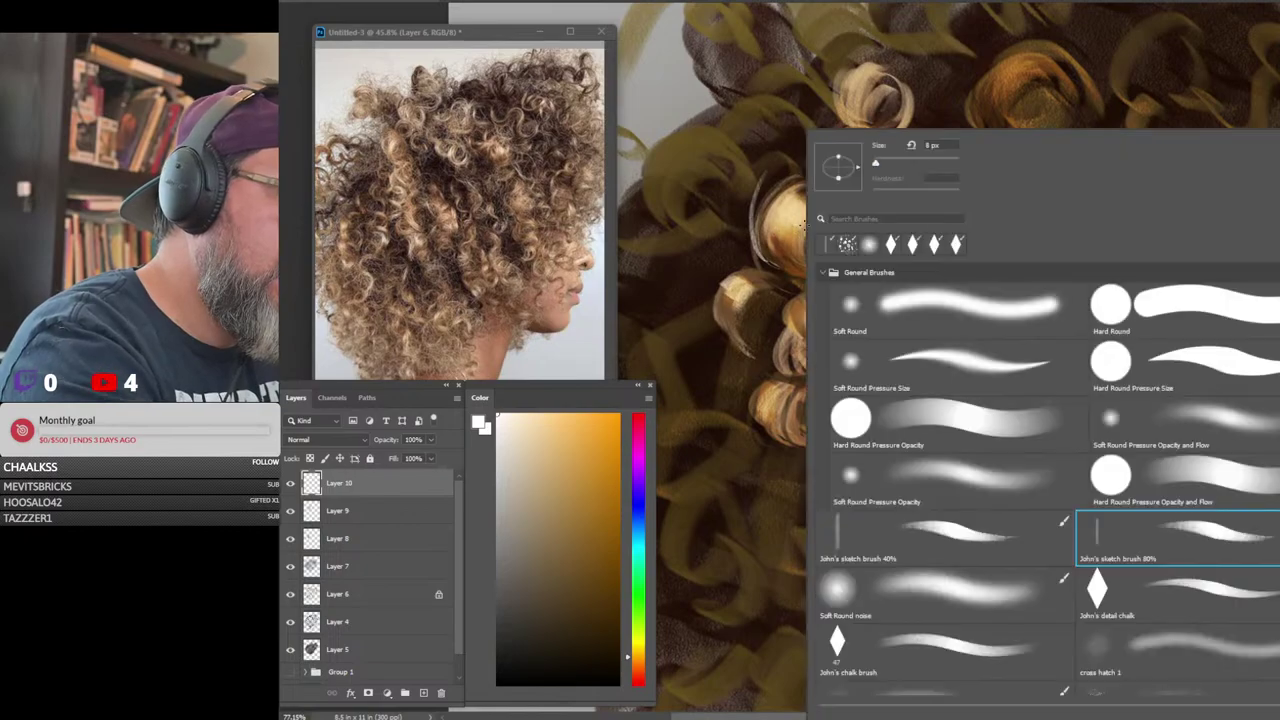
{"action": "key", "text": "Escape"}
{"action": "key", "text": "ctrl+z"}
Switch to John's detail chalk brush and draw fine white strands around the spiral curl's top loop and flyaways off the small back loop
{"action": "right_click", "coordinate": [1126, 367]}
{"action": "left_click", "coordinate": [1190, 594]}
{"action": "left_click", "coordinate": [846, 609]}
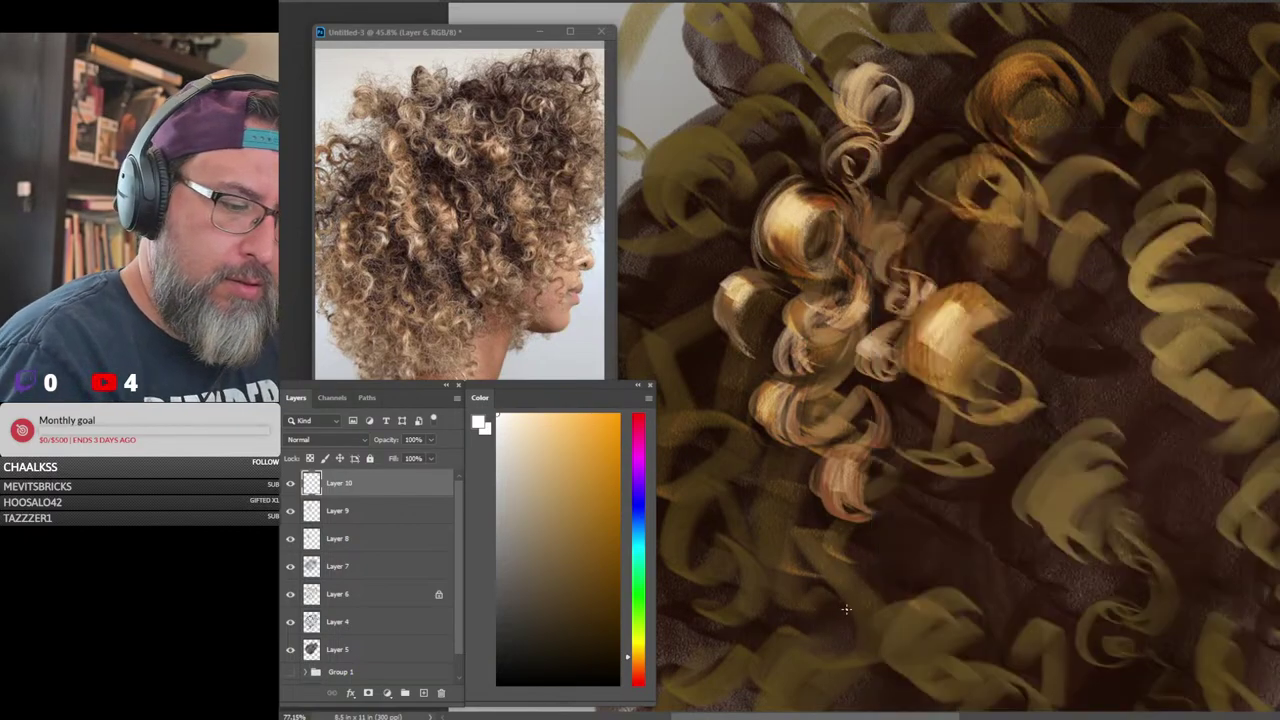
{"action": "left_click_drag", "start_coordinate": [760, 256], "coordinate": [790, 178]}
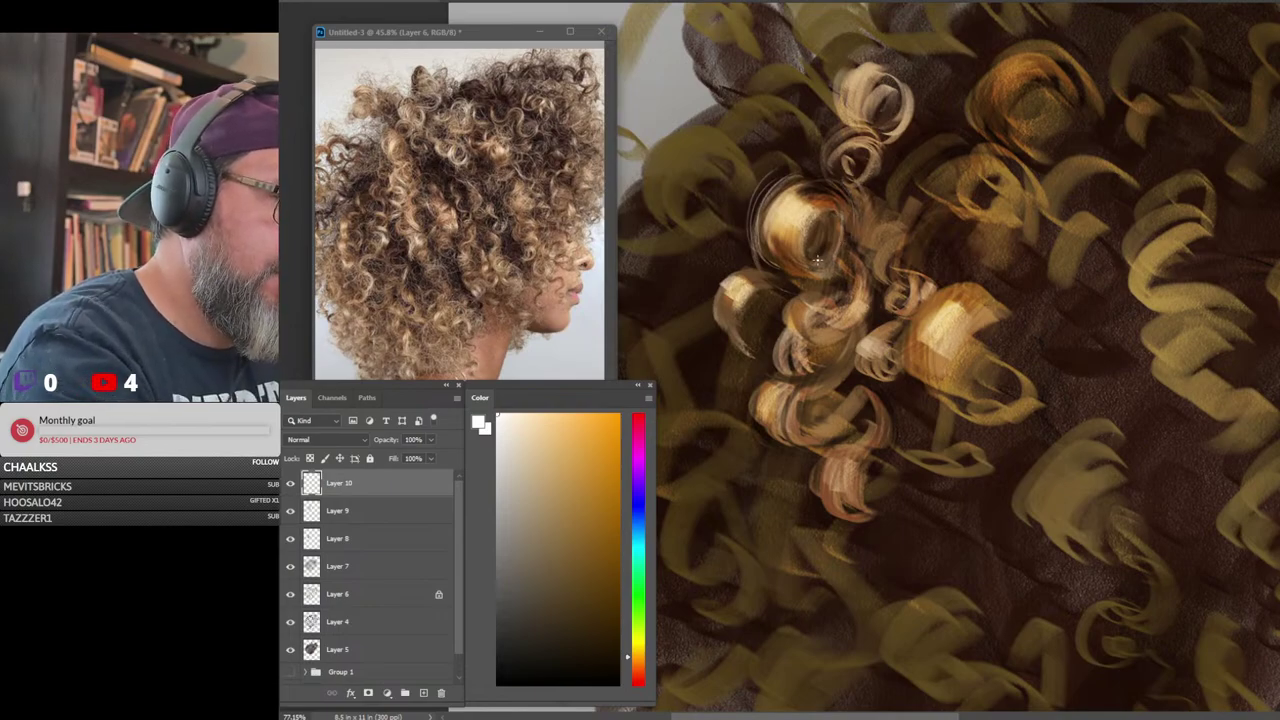
{"action": "left_click_drag", "start_coordinate": [793, 265], "coordinate": [802, 219]}
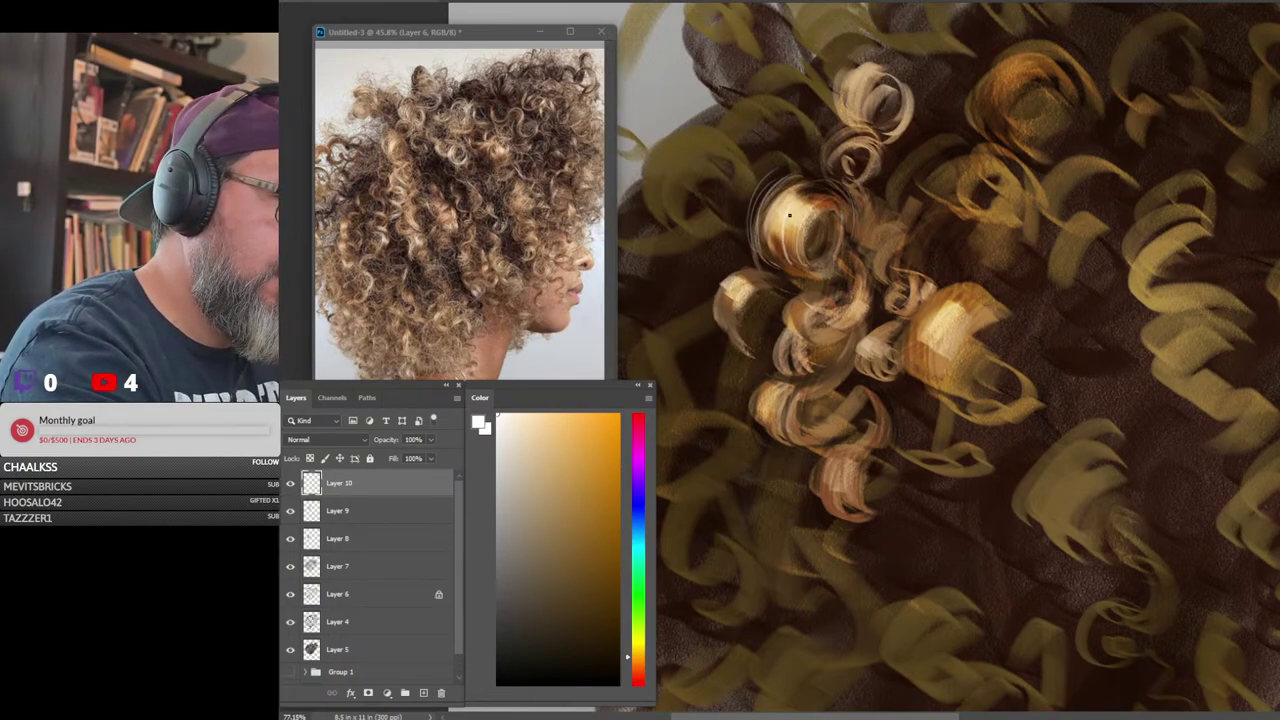
{"action": "mouse_move", "coordinate": [746, 252]}
{"action": "left_mouse_down"}
{"action": "mouse_move", "coordinate": [715, 243]}
{"action": "mouse_move", "coordinate": [718, 293]}
{"action": "left_mouse_up"}
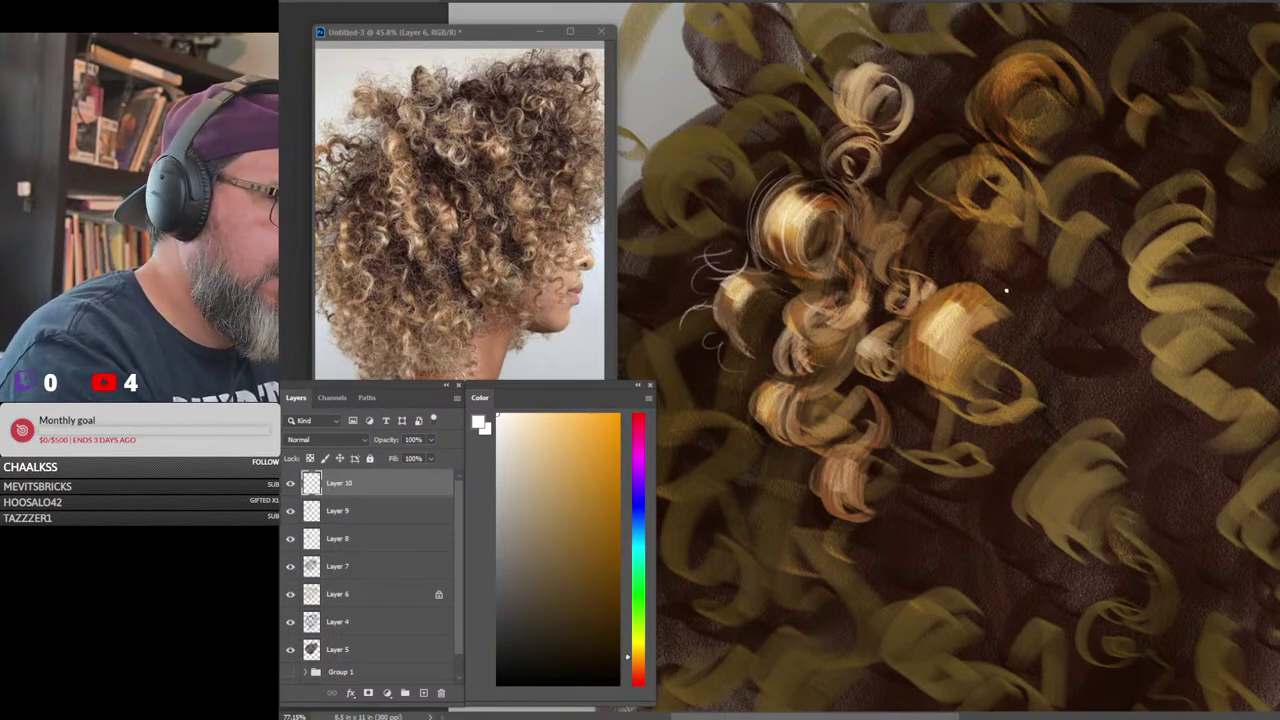
Draw fine pale yellow strands between the spiral curl and the golden curl and around the small back loop, sampling the golden curl's highlight
{"action": "left_click", "coordinate": [942, 307], "text": "alt"}
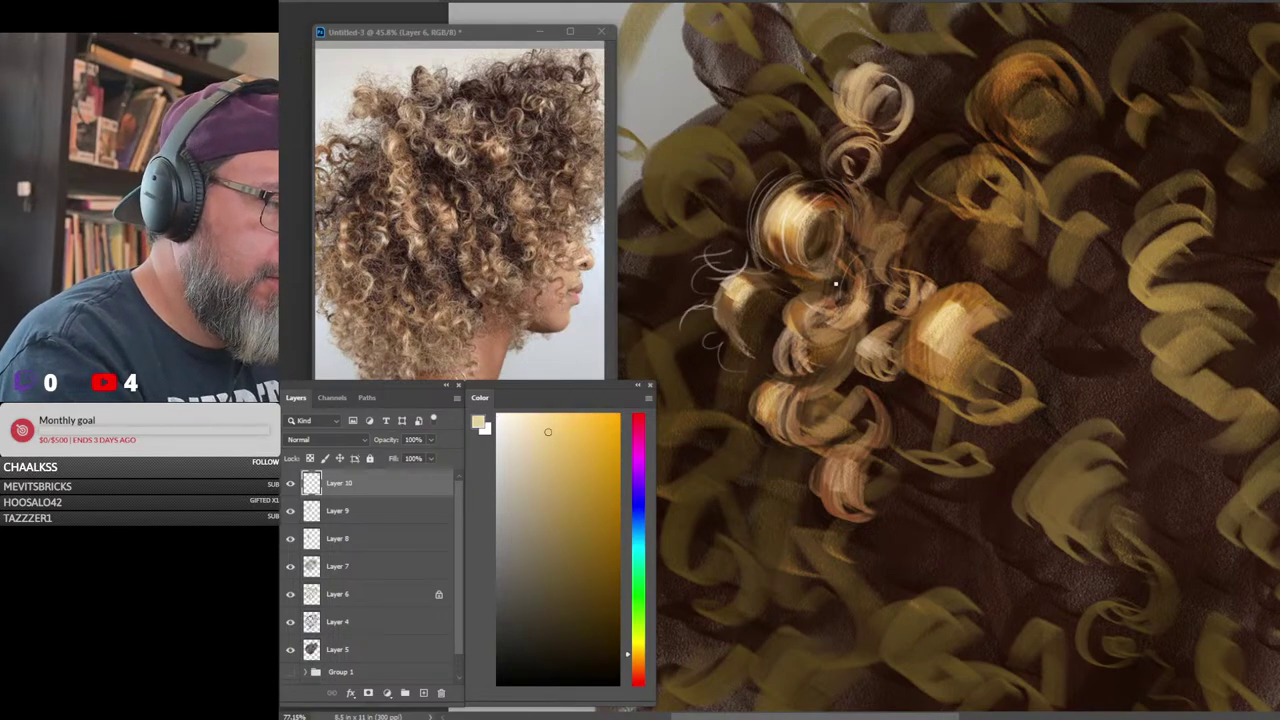
{"action": "left_click_drag", "start_coordinate": [836, 286], "coordinate": [878, 241]}
{"action": "mouse_move", "coordinate": [846, 290]}
{"action": "left_mouse_down"}
{"action": "mouse_move", "coordinate": [879, 292]}
{"action": "mouse_move", "coordinate": [936, 229]}
{"action": "mouse_move", "coordinate": [935, 259]}
{"action": "mouse_move", "coordinate": [903, 233]}
{"action": "left_mouse_up"}
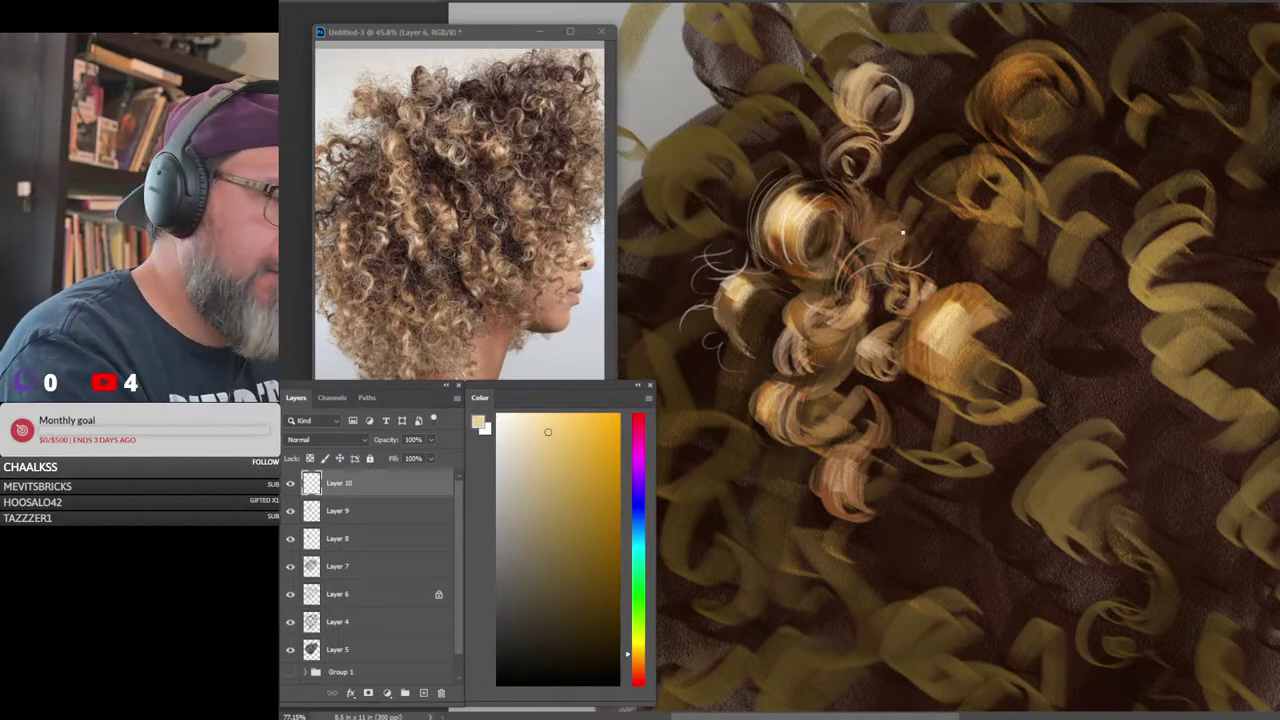
{"action": "left_click_drag", "start_coordinate": [790, 296], "coordinate": [774, 346]}
{"action": "mouse_move", "coordinate": [792, 302]}
{"action": "left_mouse_down"}
{"action": "mouse_move", "coordinate": [781, 349]}
{"action": "mouse_move", "coordinate": [790, 341]}
{"action": "left_mouse_up"}
{"action": "left_click_drag", "start_coordinate": [1124, 328], "coordinate": [1085, 321]}
{"action": "mouse_move", "coordinate": [846, 306]}
{"action": "left_mouse_down"}
{"action": "mouse_move", "coordinate": [826, 342]}
{"action": "mouse_move", "coordinate": [820, 310]}
{"action": "mouse_move", "coordinate": [826, 349]}
{"action": "mouse_move", "coordinate": [822, 289]}
{"action": "mouse_move", "coordinate": [830, 346]}
{"action": "mouse_move", "coordinate": [806, 334]}
{"action": "left_mouse_up"}
Add thin orange-brown and light tan strands around the golden curl and the back edge of the lower curls, using sampled hair colours
{"action": "left_click", "coordinate": [960, 353], "text": "alt"}
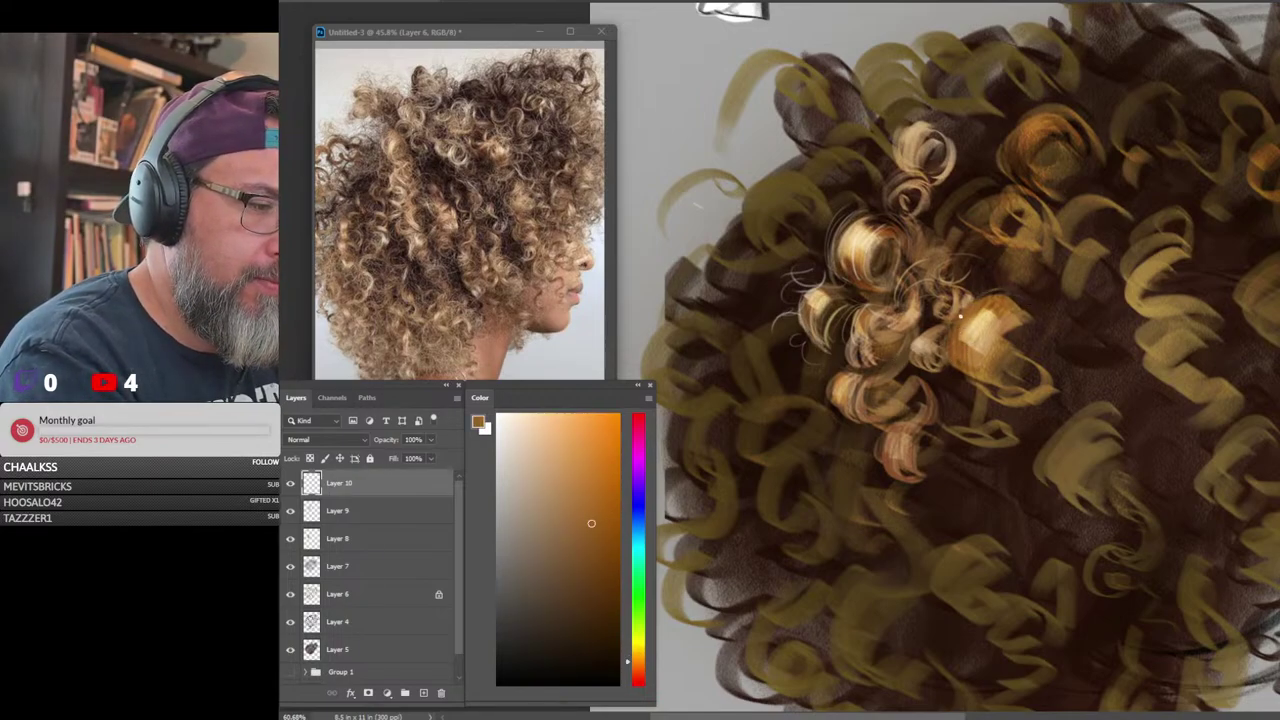
{"action": "left_click", "coordinate": [1008, 297], "text": "alt"}
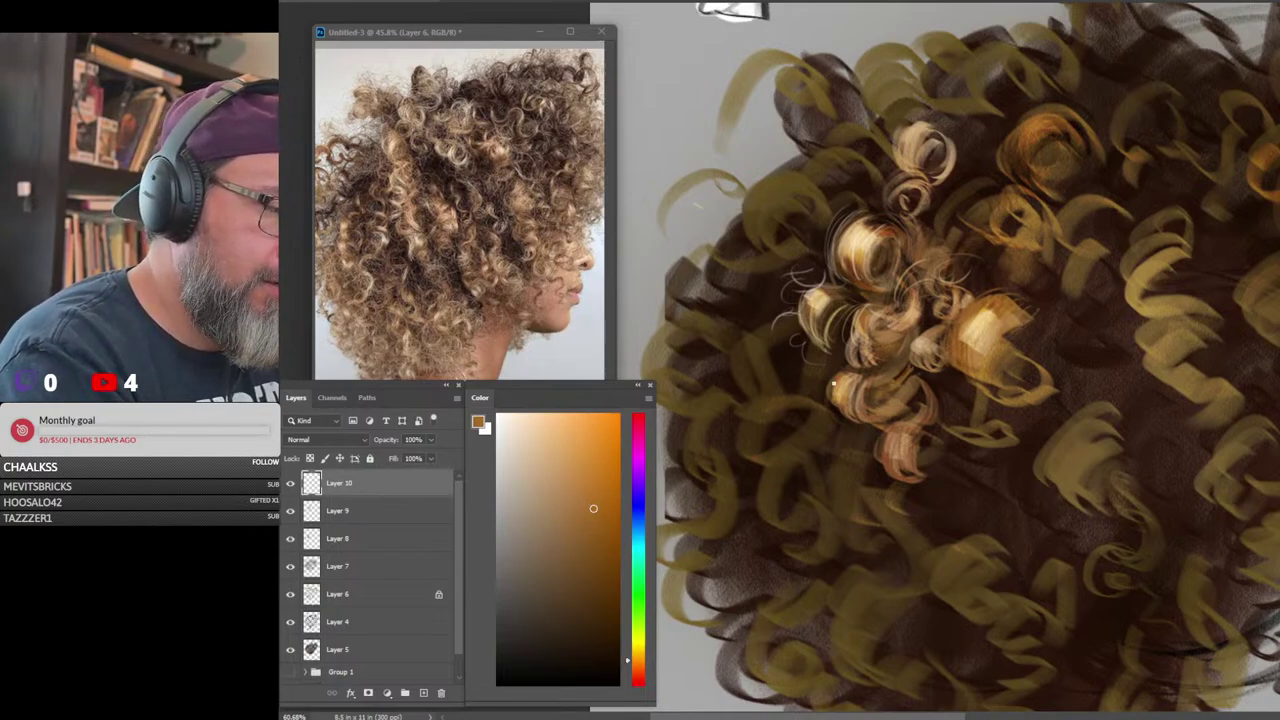
{"action": "left_click", "coordinate": [830, 385], "text": "alt"}
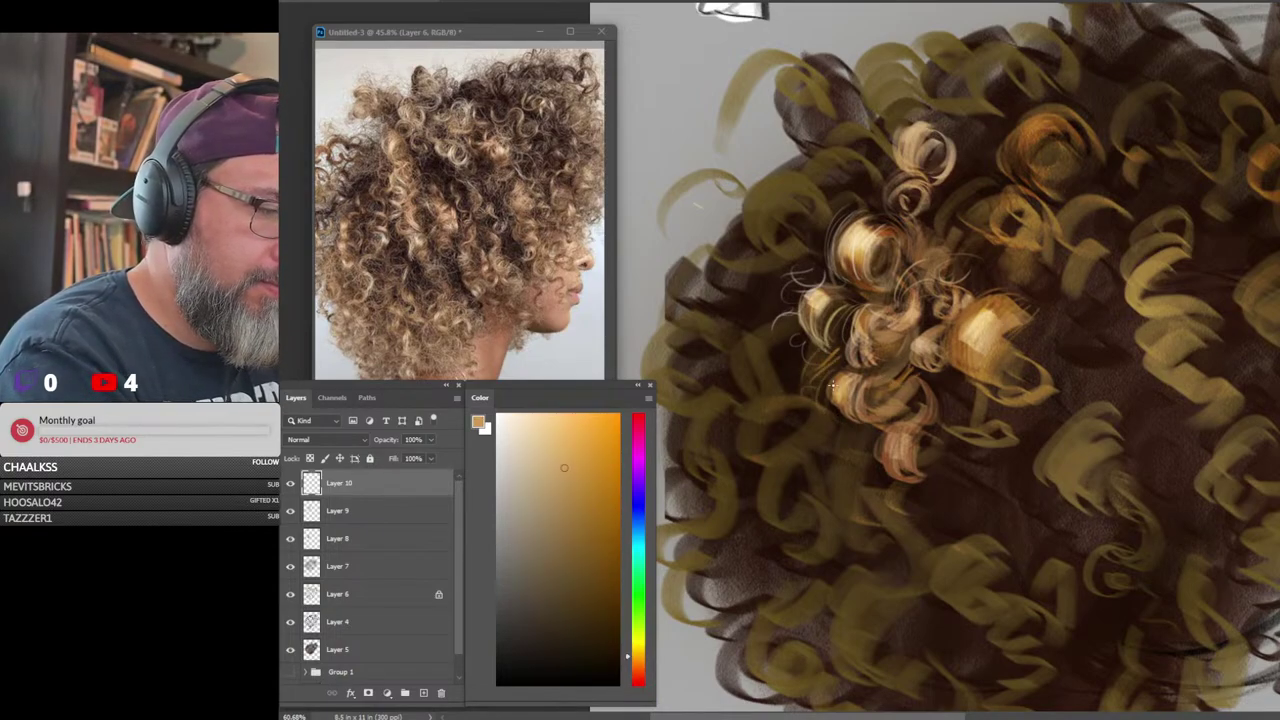
{"action": "left_click_drag", "start_coordinate": [820, 362], "coordinate": [814, 397]}
{"action": "left_click_drag", "start_coordinate": [834, 350], "coordinate": [832, 413]}
Draw thin dark strands across the large golden curl and the small pale curl beside it with a sampled dark brown
{"action": "left_click_drag", "start_coordinate": [1221, 401], "coordinate": [1132, 422]}
{"action": "left_click_drag", "start_coordinate": [1239, 428], "coordinate": [1278, 424]}
{"action": "left_click_drag", "start_coordinate": [1180, 462], "coordinate": [1091, 466]}
{"action": "mouse_move", "coordinate": [963, 349]}
{"action": "left_mouse_down"}
{"action": "mouse_move", "coordinate": [1000, 354]}
{"action": "mouse_move", "coordinate": [952, 297]}
{"action": "mouse_move", "coordinate": [888, 315]}
{"action": "mouse_move", "coordinate": [948, 412]}
{"action": "mouse_move", "coordinate": [935, 358]}
{"action": "mouse_move", "coordinate": [940, 394]}
{"action": "left_mouse_up"}
{"action": "left_click", "coordinate": [970, 300], "text": "alt"}
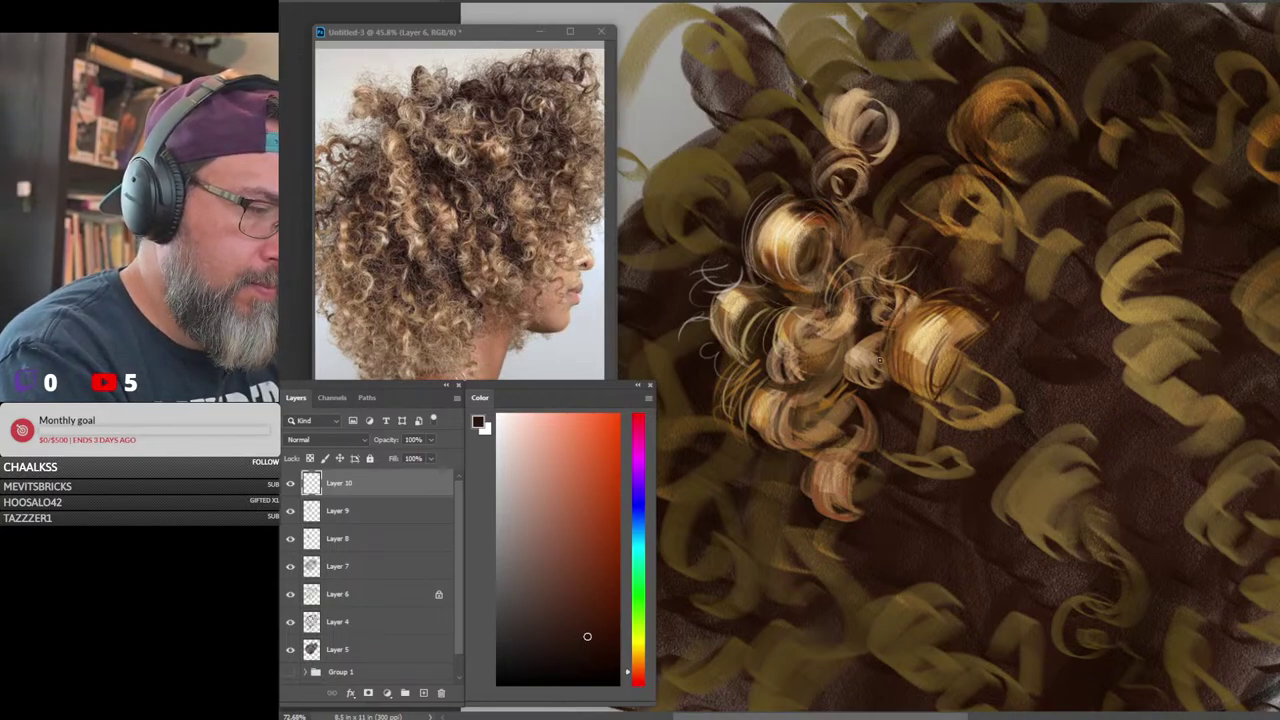
{"action": "left_click_drag", "start_coordinate": [855, 345], "coordinate": [861, 379]}
Draw loose pale yellow flyaway strands around the large golden curl with a colour sampled from its highlight
{"action": "left_click", "coordinate": [926, 319], "text": "alt"}
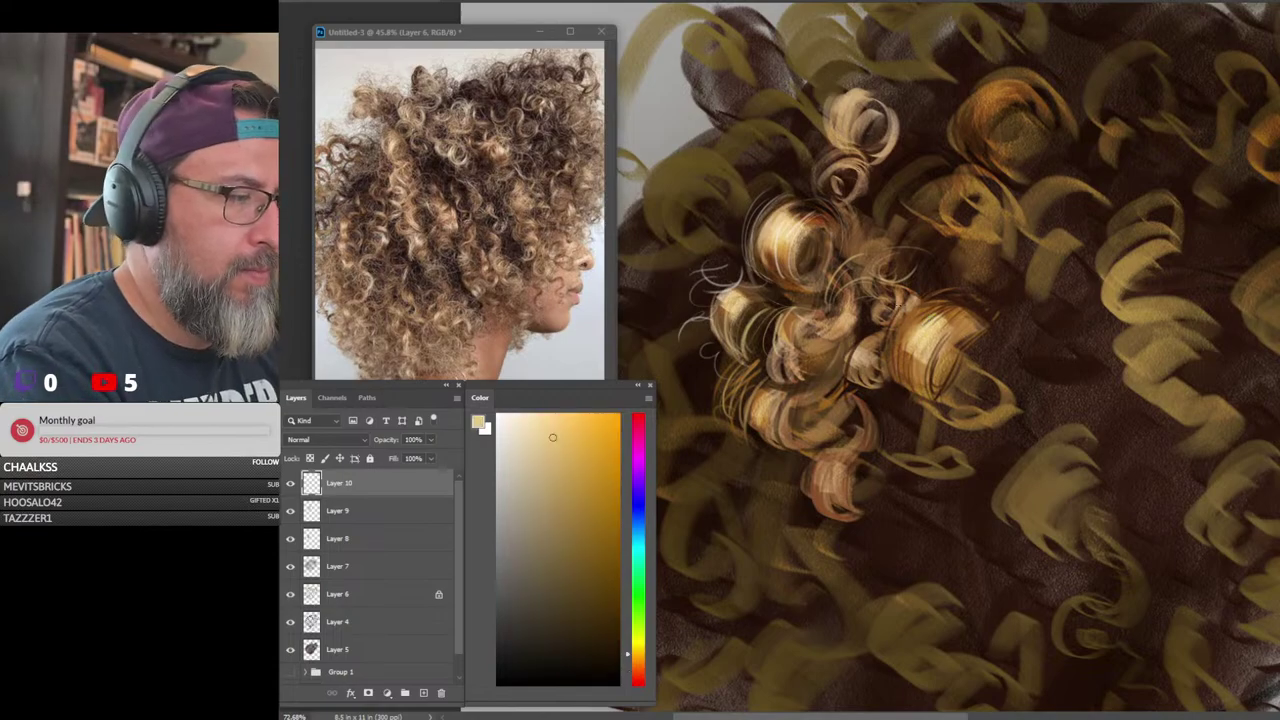
{"action": "mouse_move", "coordinate": [926, 286]}
{"action": "left_mouse_down"}
{"action": "mouse_move", "coordinate": [1003, 285]}
{"action": "mouse_move", "coordinate": [1027, 337]}
{"action": "mouse_move", "coordinate": [994, 345]}
{"action": "mouse_move", "coordinate": [1004, 390]}
{"action": "left_mouse_up"}
{"action": "left_click_drag", "start_coordinate": [1165, 387], "coordinate": [1040, 404]}
{"action": "left_click_drag", "start_coordinate": [1180, 411], "coordinate": [1081, 404]}
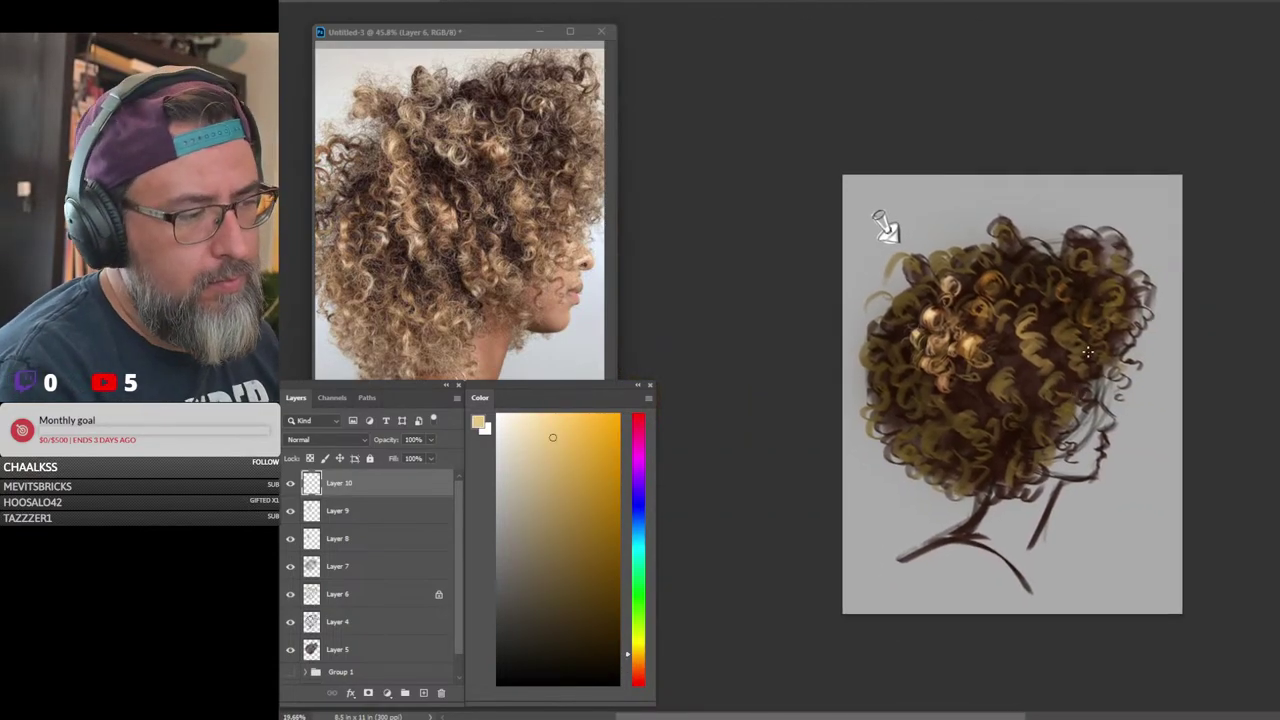
Add fine dark brown strands around the golden curl and the curls above it, using browns sampled from the hair
{"action": "scroll", "coordinate": [1080, 380], "scroll_direction": "up", "scroll_amount": 3}
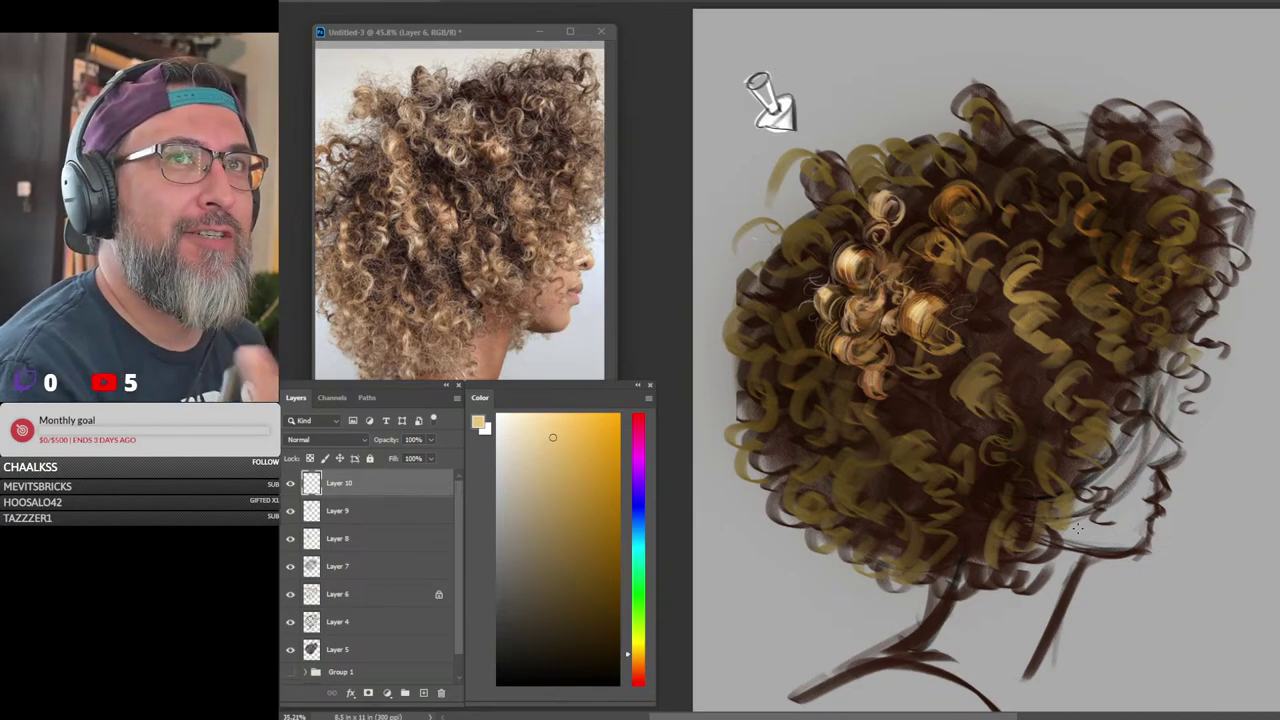
{"action": "scroll", "coordinate": [909, 261], "scroll_direction": "up", "scroll_amount": 2}
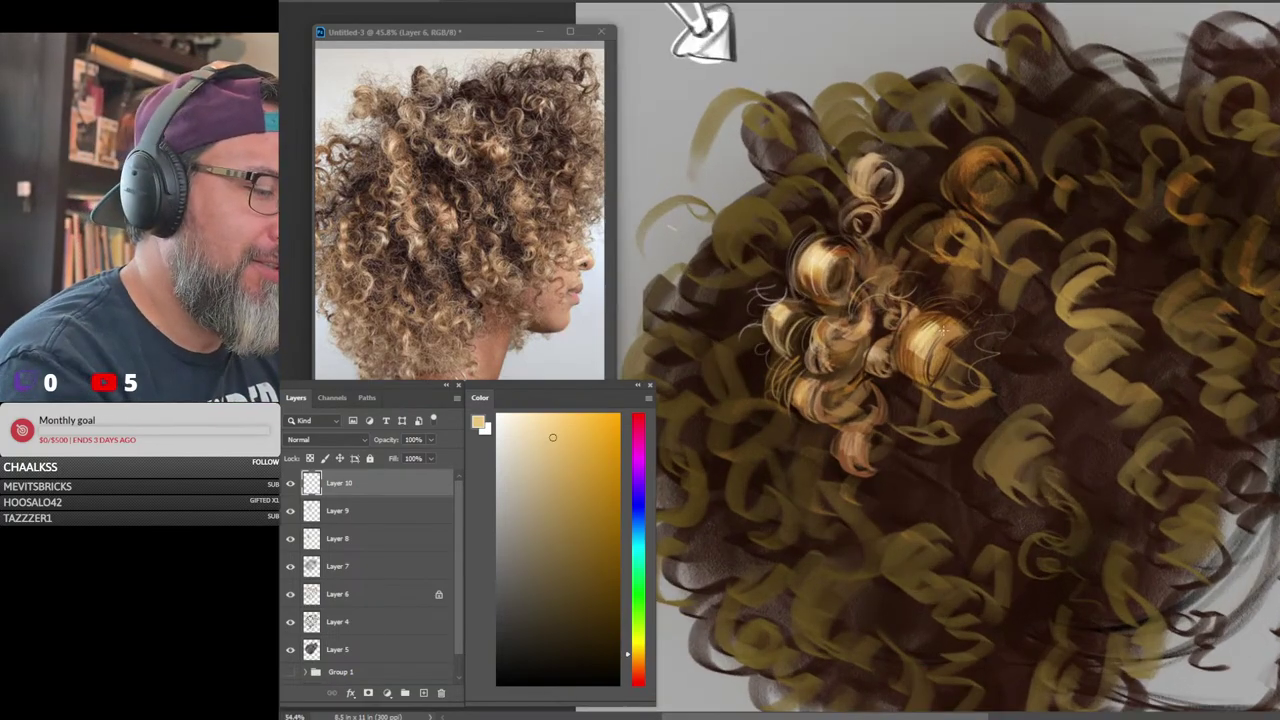
{"action": "left_click", "coordinate": [968, 338], "text": "alt"}
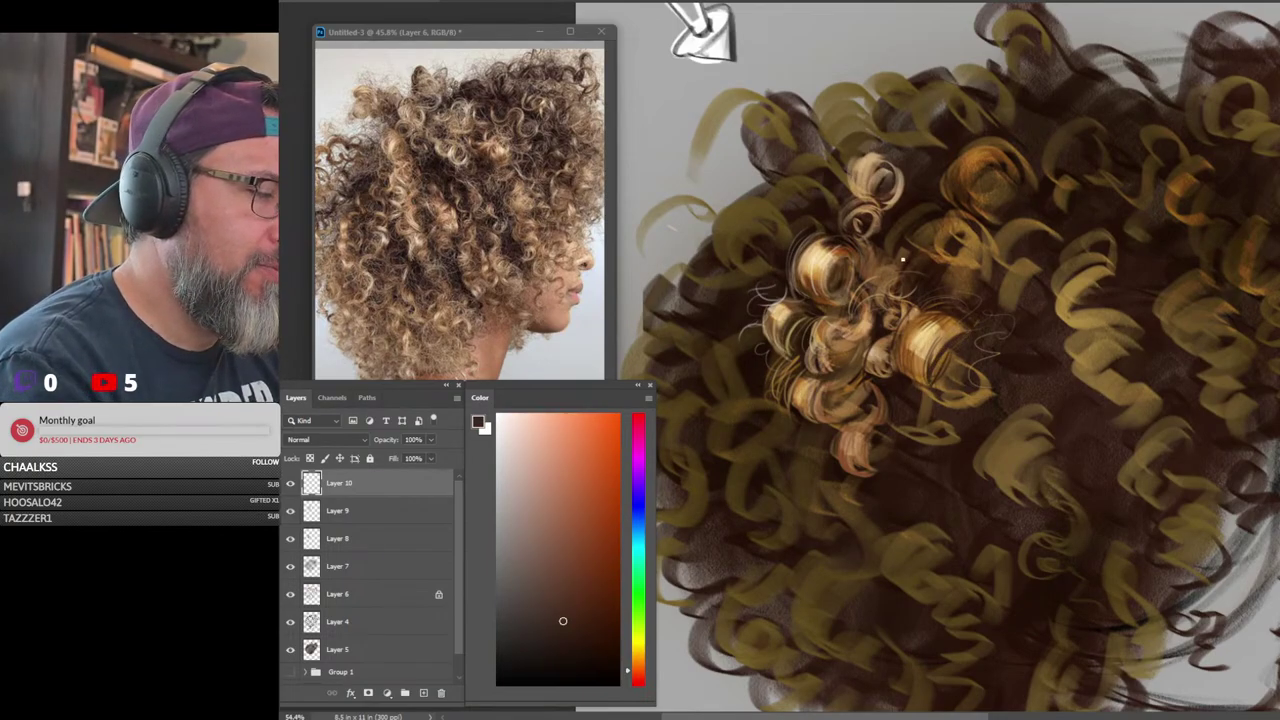
{"action": "left_click", "coordinate": [866, 234], "text": "alt"}
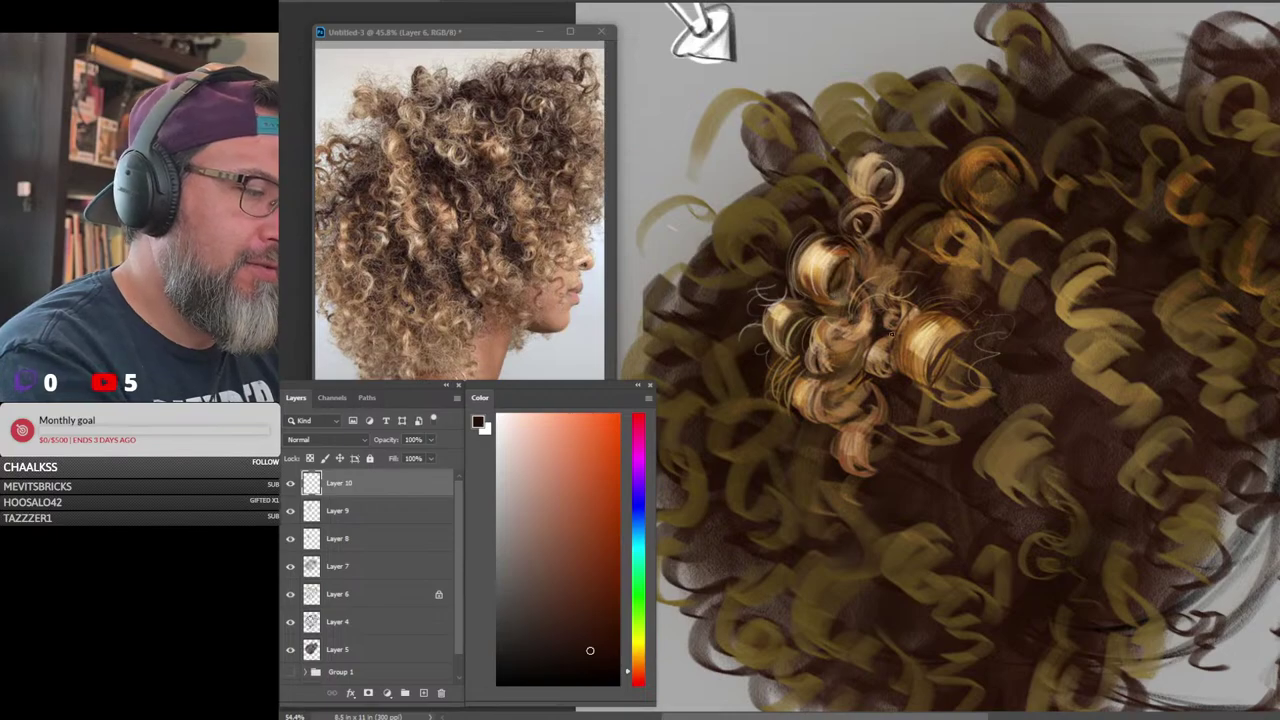
{"action": "scroll", "coordinate": [1128, 343], "scroll_direction": "down", "scroll_amount": 3}
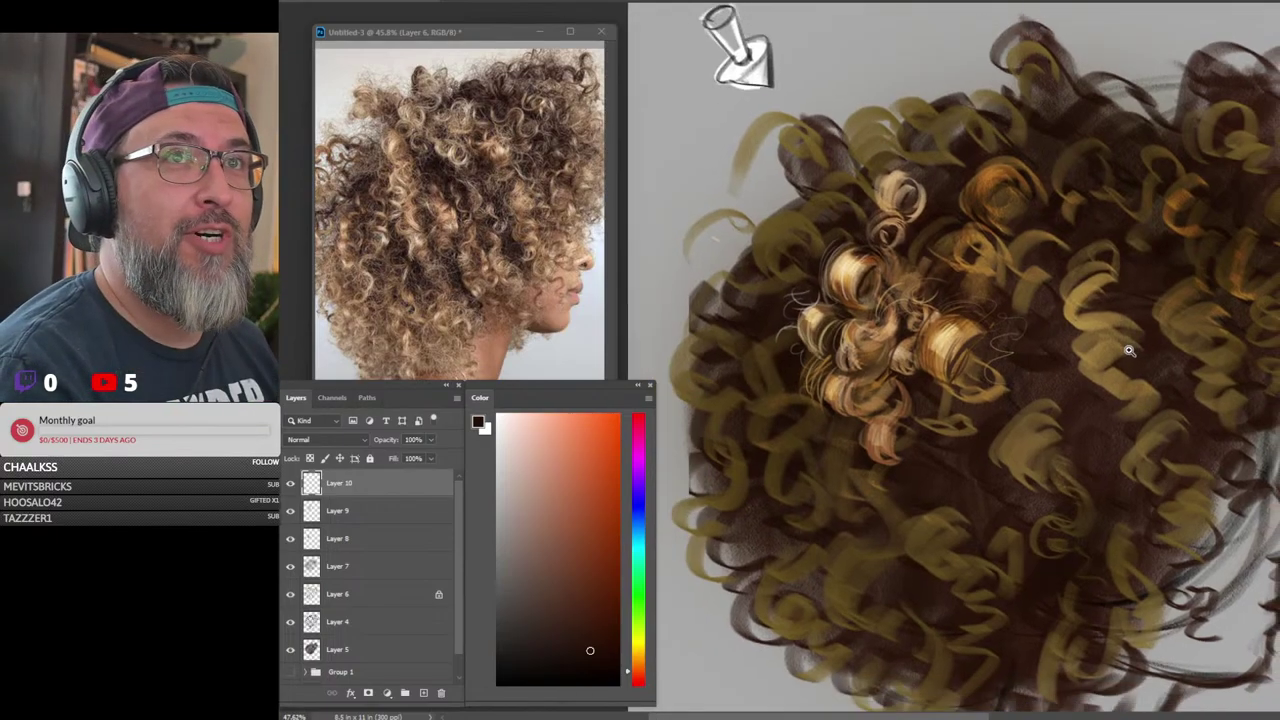
Swap the reference photo from the curly-haired profile to the bearded older man by hiding Layer 2 and showing Layer 5
{"action": "left_click_drag", "start_coordinate": [1156, 400], "coordinate": [1046, 362]}
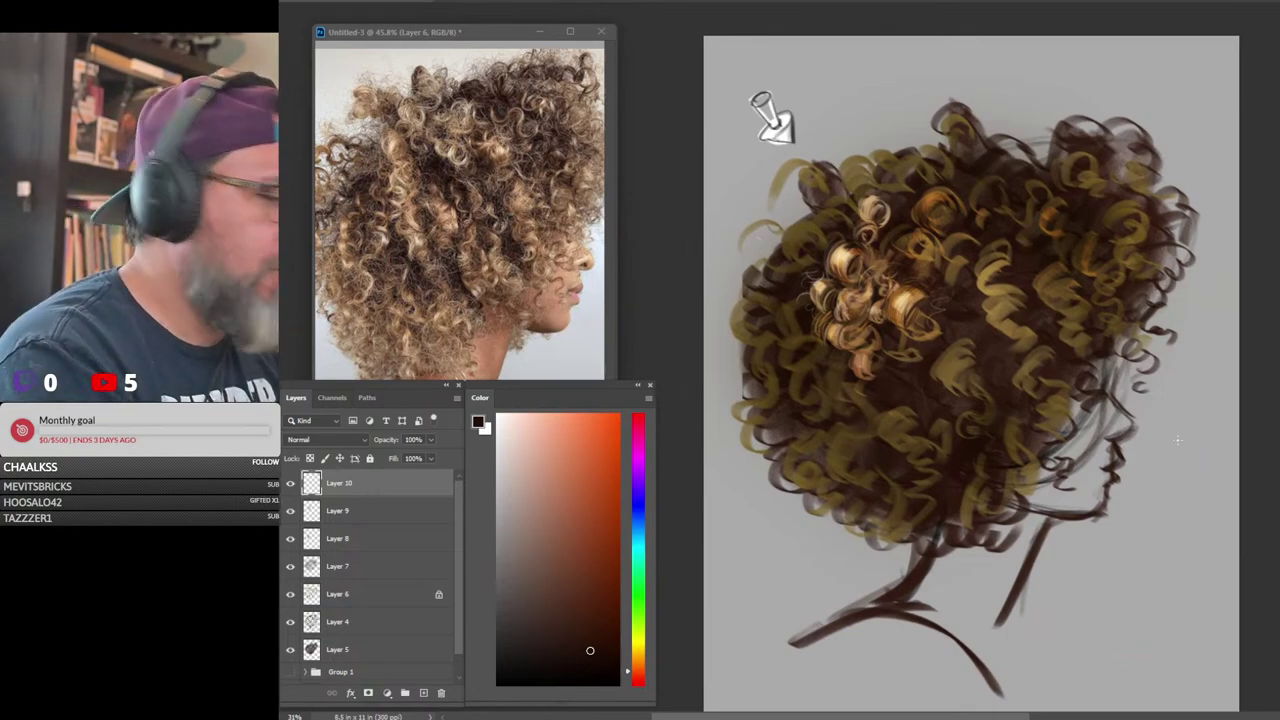
{"action": "left_click", "coordinate": [585, 304]}
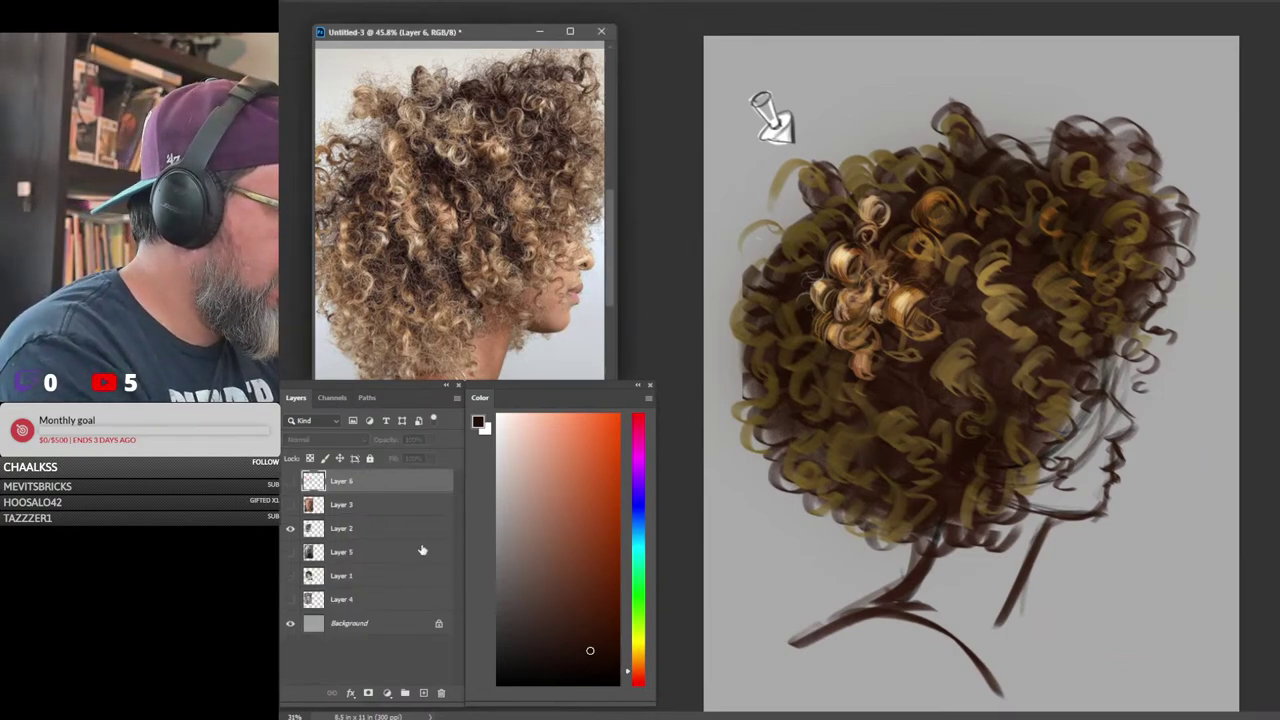
{"action": "left_click", "coordinate": [291, 531]}
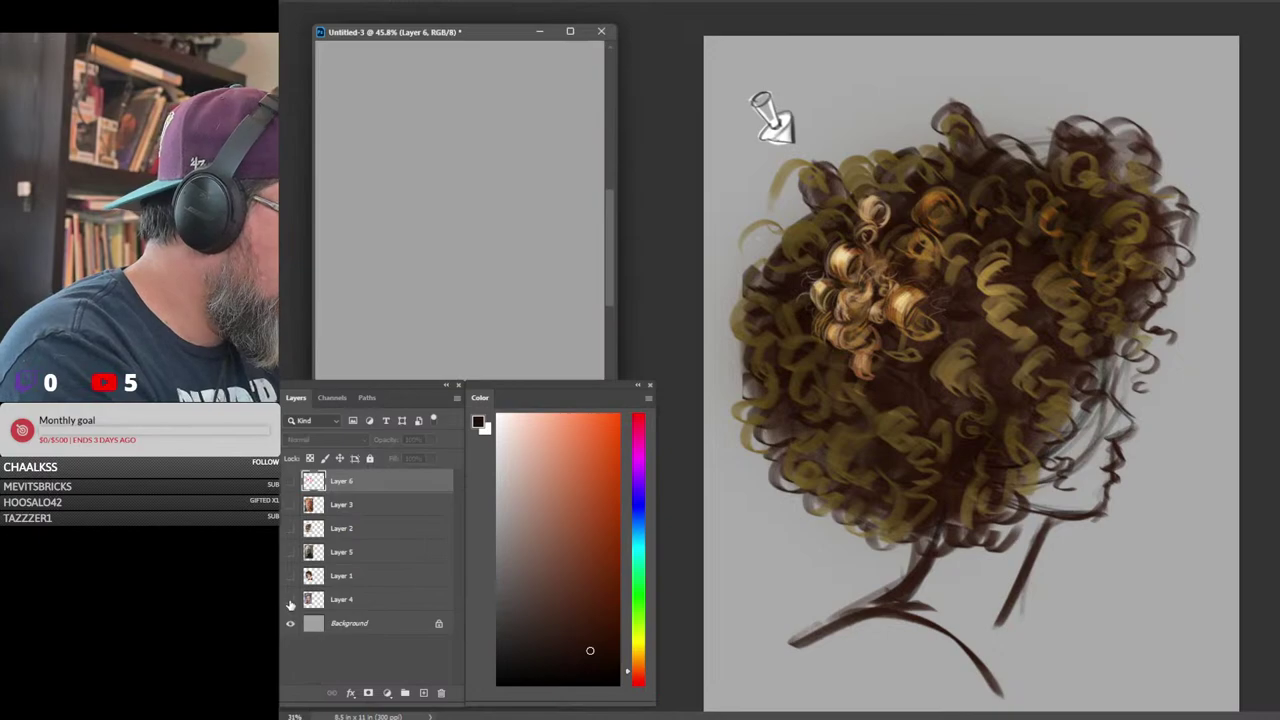
{"action": "left_click", "coordinate": [291, 552]}
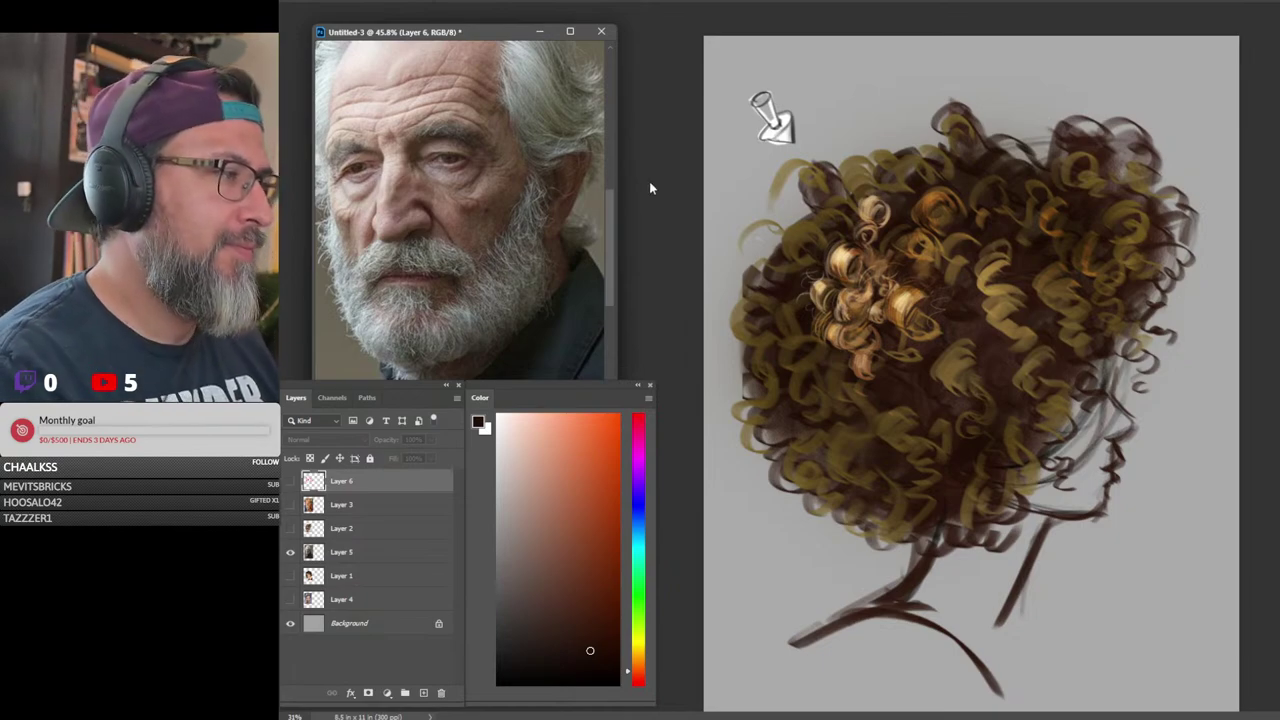
Group Layers 5 through 10 of the curly hair painting, hide the group, and add a new empty layer above it
{"action": "left_click", "coordinate": [784, 42]}
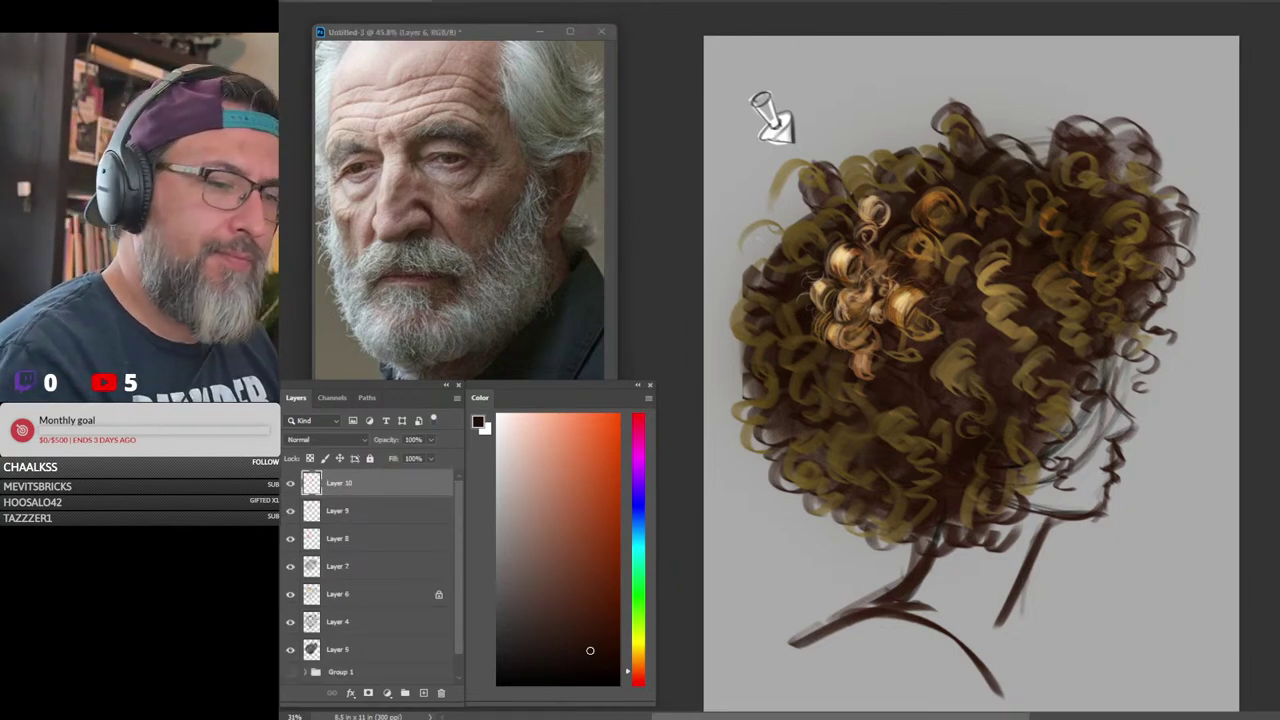
{"action": "left_click", "coordinate": [405, 648], "text": "shift"}
{"action": "left_click", "coordinate": [404, 692]}
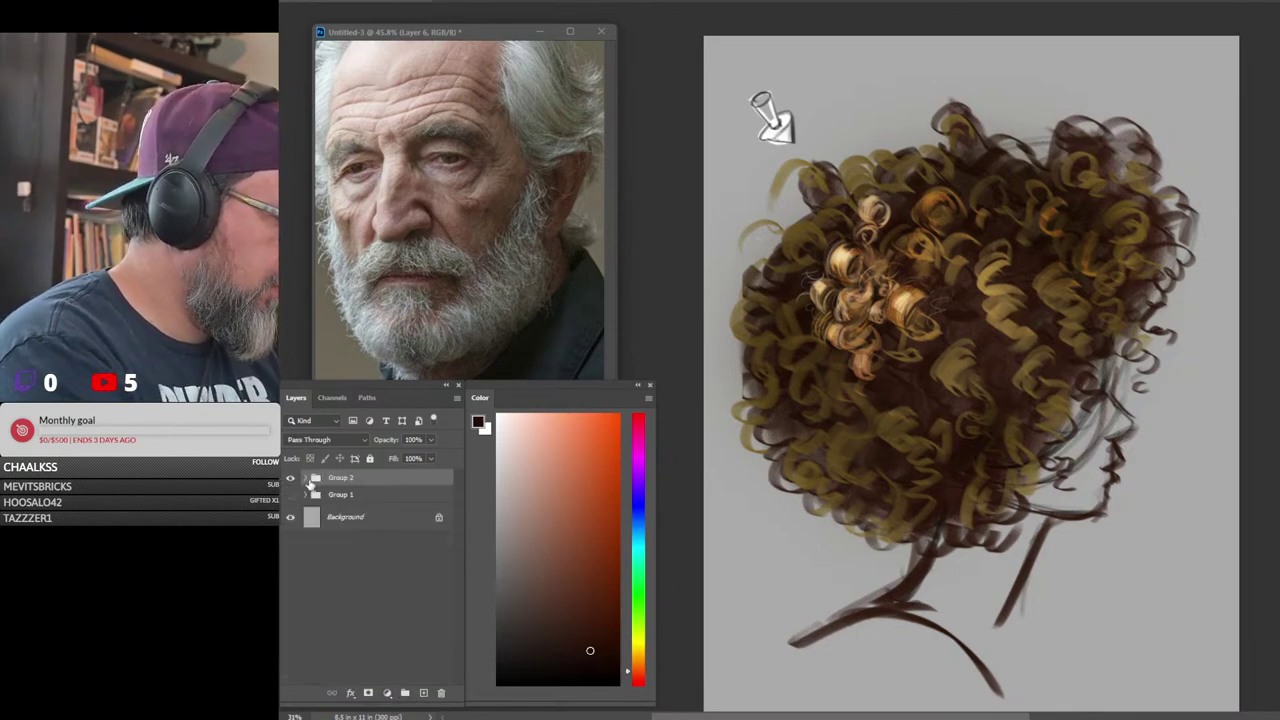
{"action": "left_click", "coordinate": [290, 477]}
{"action": "left_click", "coordinate": [423, 693]}
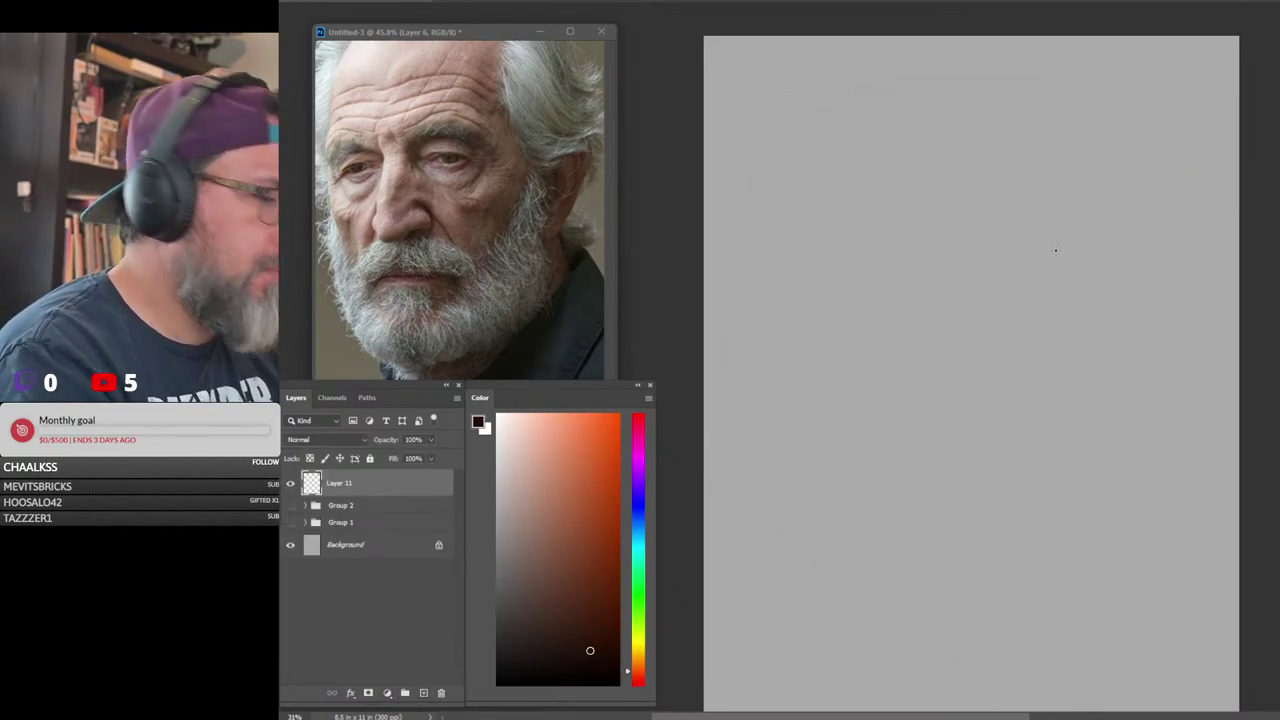
Reframe the reference photo on the bearded man's head and bring the whole blank canvas into view
{"action": "mouse_move", "coordinate": [1069, 236]}
{"action": "left_mouse_down"}
{"action": "mouse_move", "coordinate": [1048, 246]}
{"action": "mouse_move", "coordinate": [1053, 234]}
{"action": "left_mouse_up"}
{"action": "left_click_drag", "start_coordinate": [543, 195], "coordinate": [533, 237]}
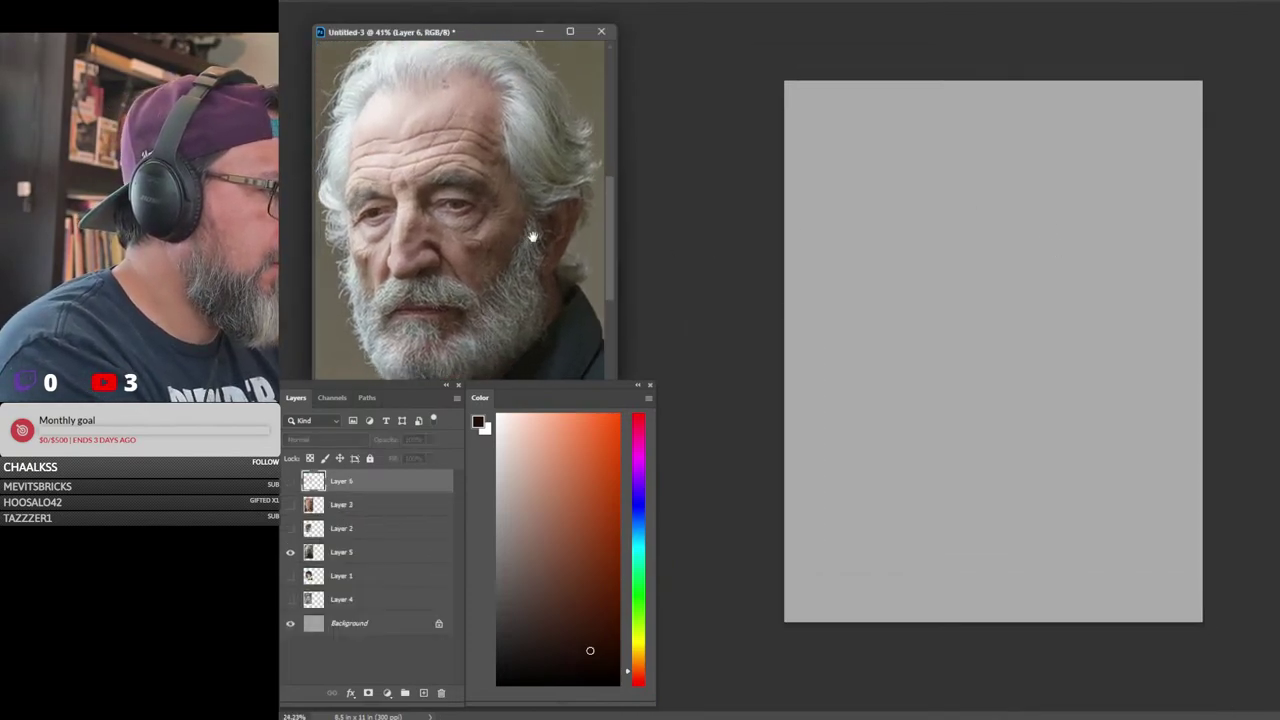
{"action": "double_click", "coordinate": [621, 386]}
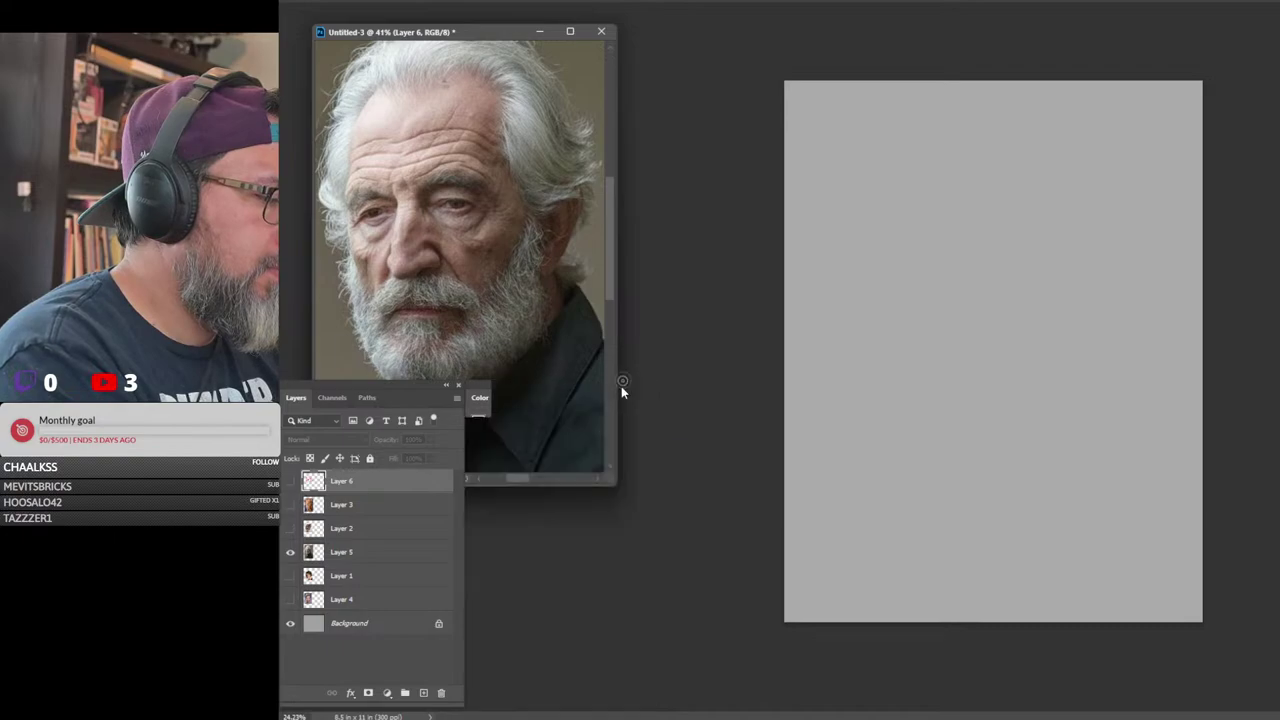
{"action": "left_click", "coordinate": [478, 404]}
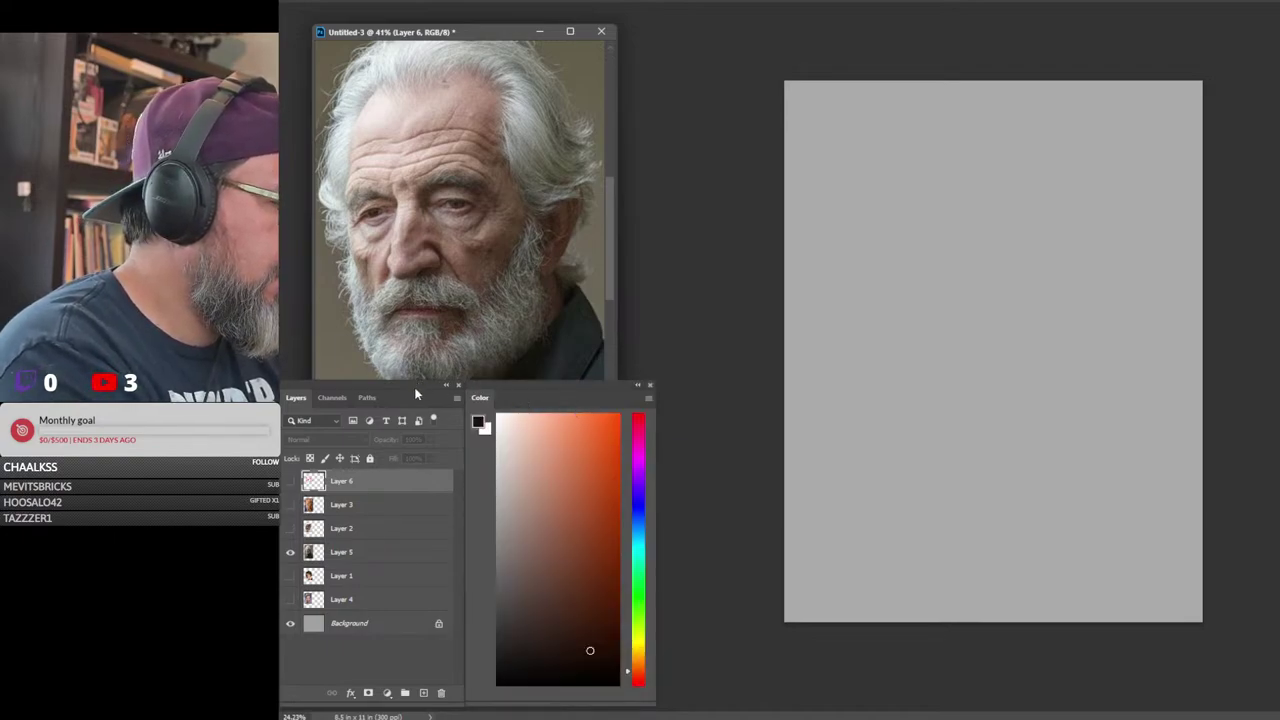
{"action": "left_click", "coordinate": [607, 332]}
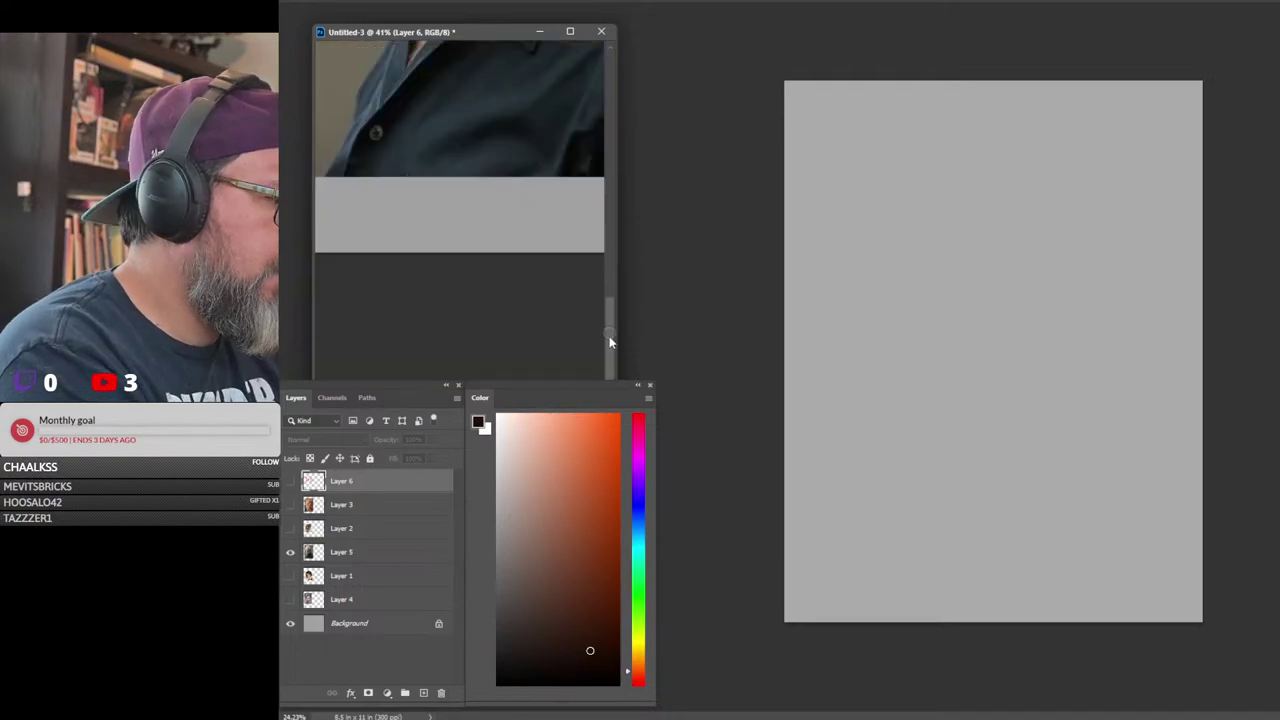
{"action": "left_click_drag", "start_coordinate": [607, 332], "coordinate": [610, 214]}
{"action": "scroll", "coordinate": [610, 214], "scroll_direction": "down", "scroll_amount": 2}
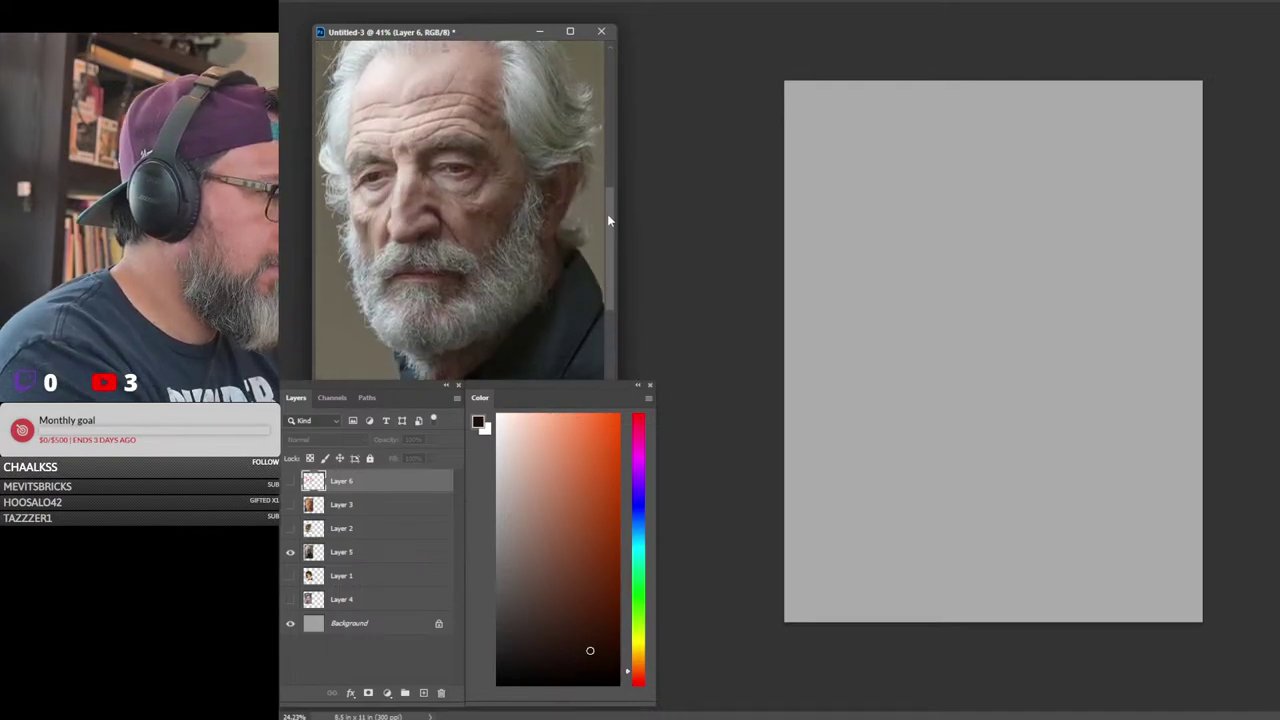
Choose the 80% sketch brush preset and a very dark brown for sketching
{"action": "left_click", "coordinate": [1078, 287]}
{"action": "right_click", "coordinate": [1087, 287]}
{"action": "right_click", "coordinate": [1087, 287]}
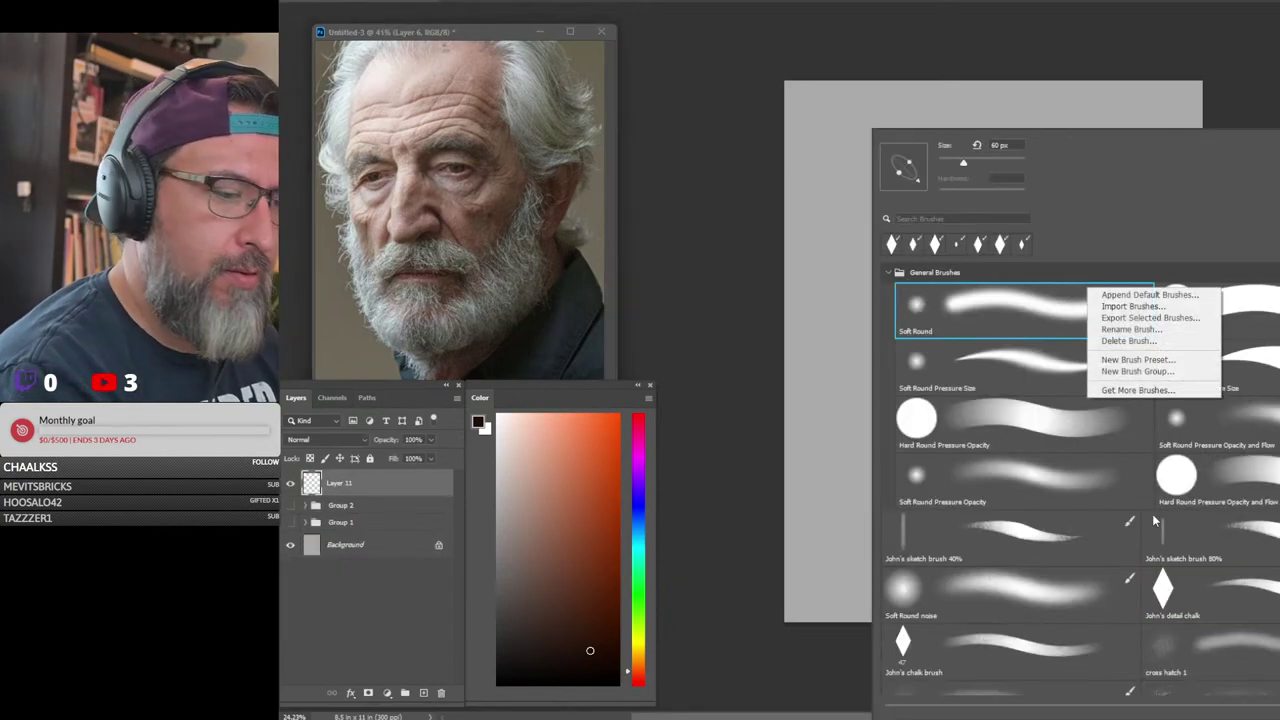
{"action": "left_click", "coordinate": [1205, 538]}
{"action": "left_click", "coordinate": [1226, 82]}
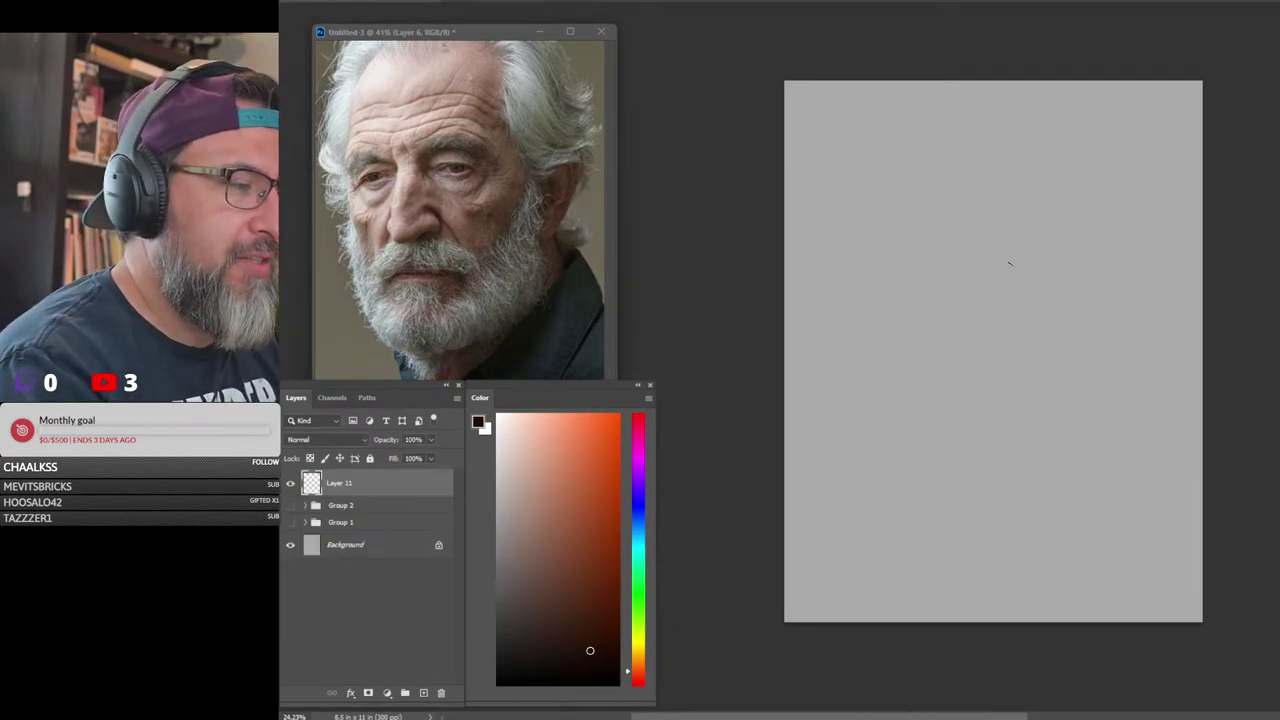
{"action": "left_click", "coordinate": [593, 648]}
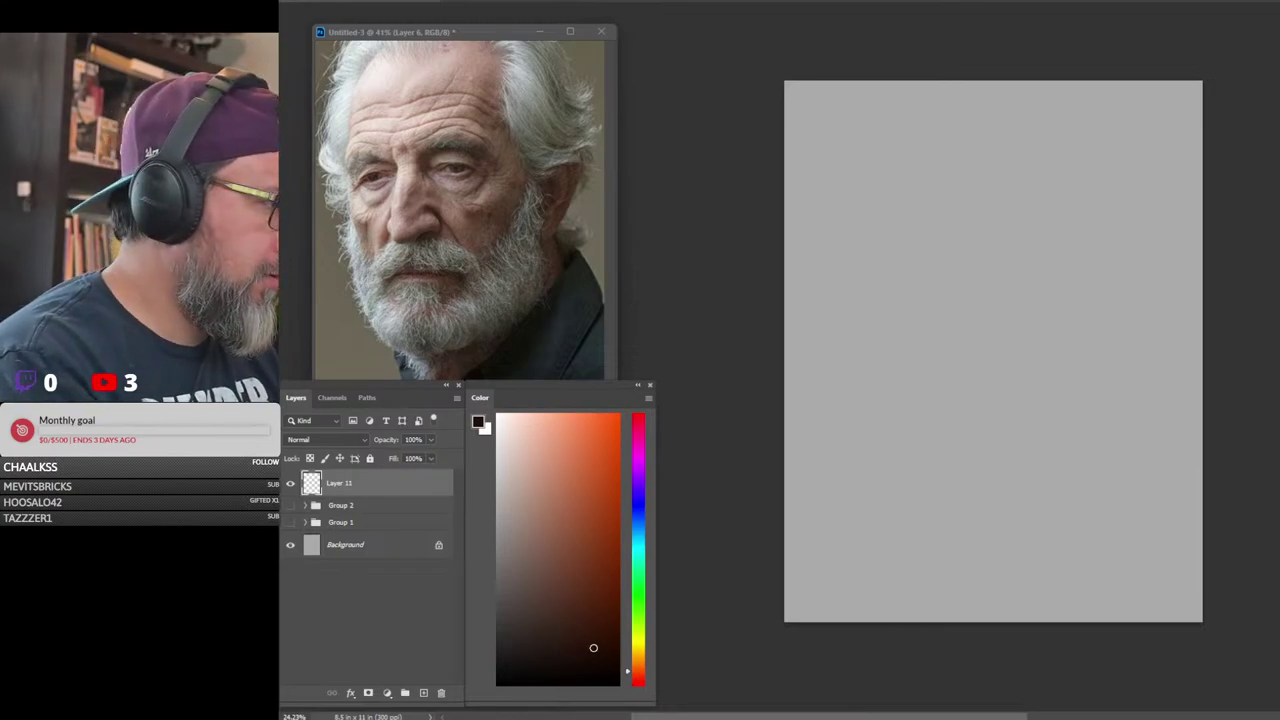
Sketch a large oval for the head, a line for the far cheek, and a looped ear on the near side
{"action": "mouse_move", "coordinate": [1040, 168]}
{"action": "left_mouse_down"}
{"action": "mouse_move", "coordinate": [1016, 374]}
{"action": "mouse_move", "coordinate": [927, 183]}
{"action": "mouse_move", "coordinate": [1094, 292]}
{"action": "mouse_move", "coordinate": [899, 291]}
{"action": "mouse_move", "coordinate": [927, 440]}
{"action": "left_mouse_up"}
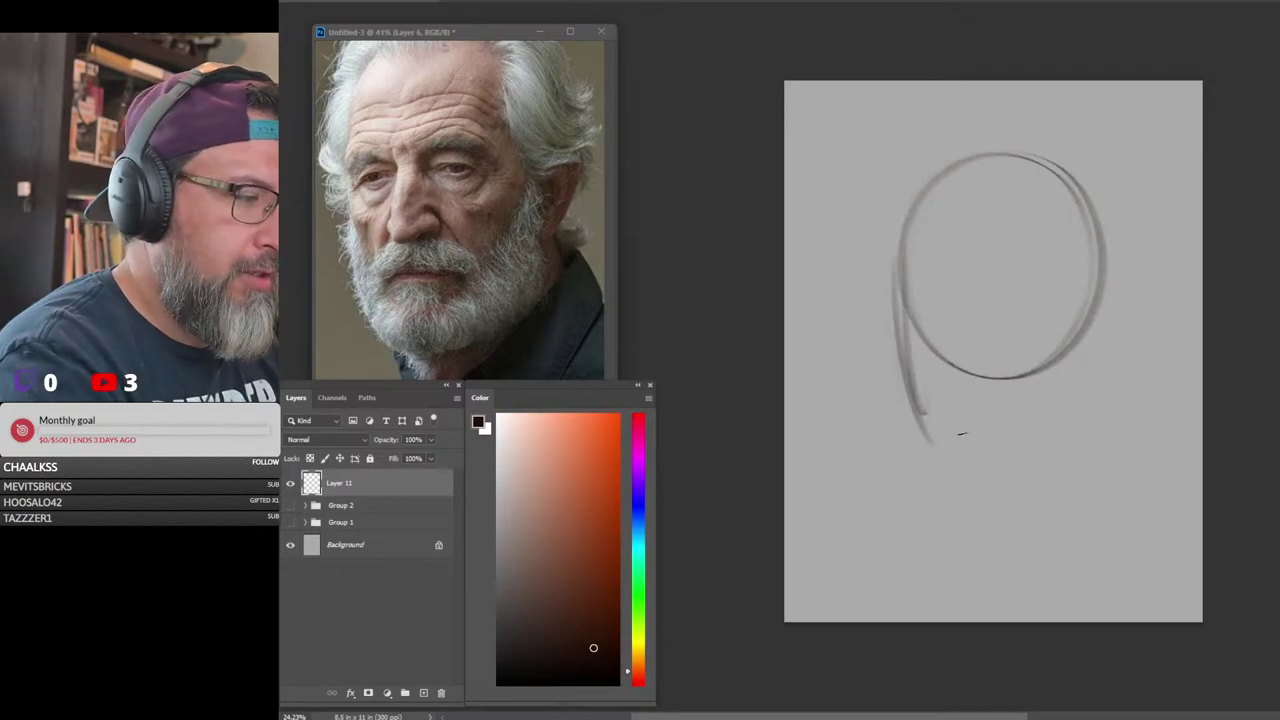
{"action": "left_click_drag", "start_coordinate": [1092, 278], "coordinate": [1105, 376]}
{"action": "left_click_drag", "start_coordinate": [1140, 244], "coordinate": [1097, 347]}
{"action": "left_click_drag", "start_coordinate": [1140, 290], "coordinate": [1090, 362]}
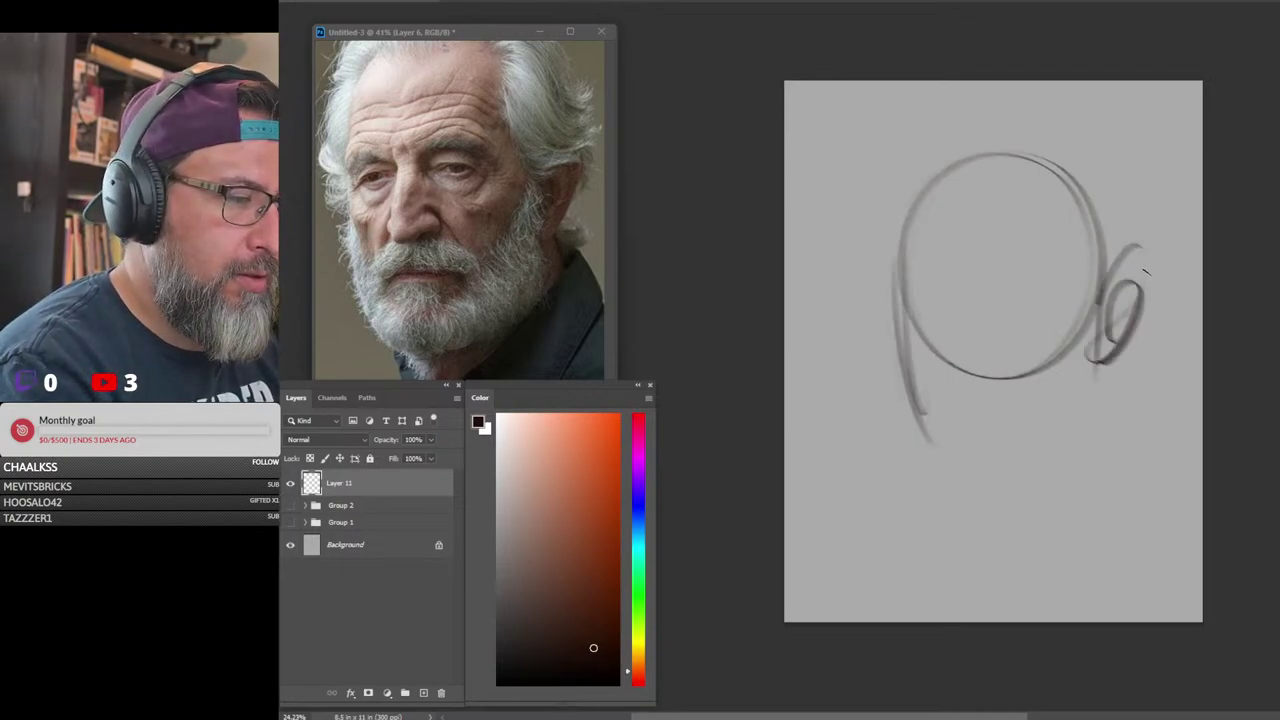
{"action": "left_click_drag", "start_coordinate": [1150, 262], "coordinate": [1124, 296]}
{"action": "left_click_drag", "start_coordinate": [1120, 192], "coordinate": [1122, 256]}
Draw the outer skull contour over the oval and extend both sides of the face down into a rounded beard outline
{"action": "left_click_drag", "start_coordinate": [1052, 134], "coordinate": [880, 300]}
{"action": "mouse_move", "coordinate": [871, 256]}
{"action": "left_mouse_down"}
{"action": "mouse_move", "coordinate": [972, 128]}
{"action": "mouse_move", "coordinate": [1097, 150]}
{"action": "left_mouse_up"}
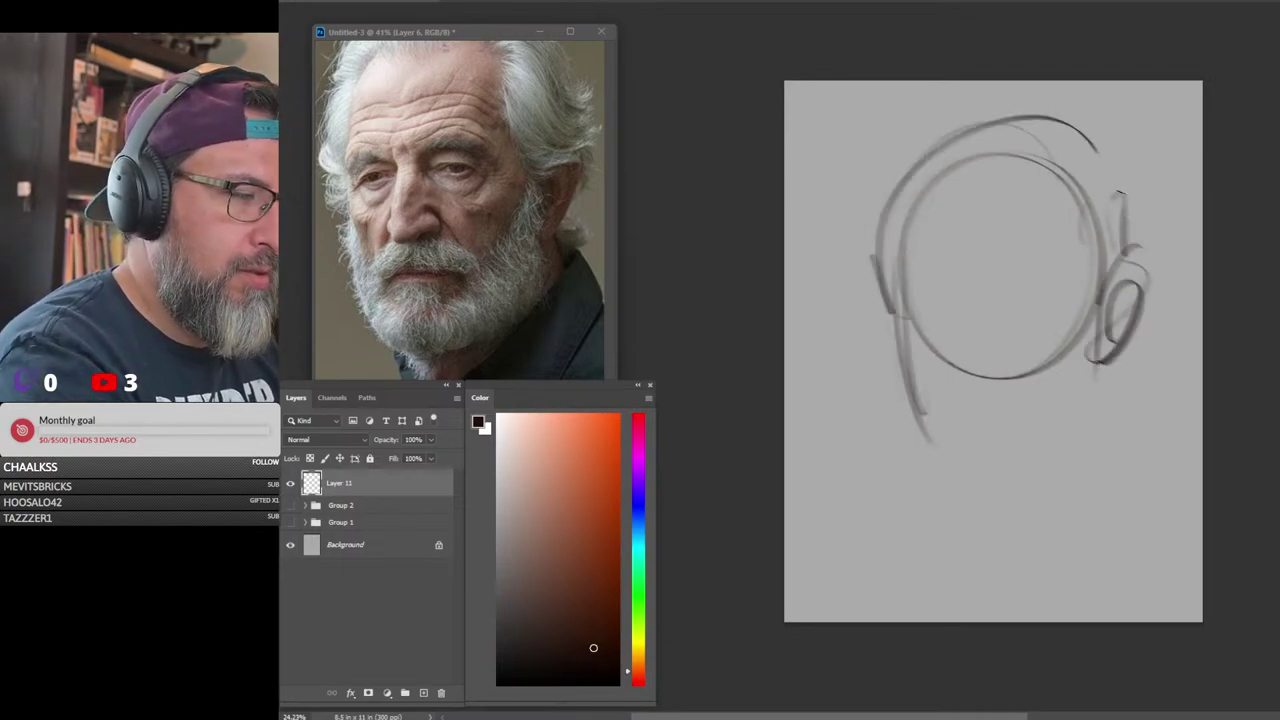
{"action": "left_click_drag", "start_coordinate": [1124, 206], "coordinate": [1124, 244]}
{"action": "left_click_drag", "start_coordinate": [1092, 300], "coordinate": [1118, 420]}
{"action": "mouse_move", "coordinate": [893, 322]}
{"action": "left_mouse_down"}
{"action": "mouse_move", "coordinate": [897, 422]}
{"action": "mouse_move", "coordinate": [940, 484]}
{"action": "left_mouse_up"}
{"action": "left_click_drag", "start_coordinate": [905, 440], "coordinate": [942, 492]}
{"action": "mouse_move", "coordinate": [1112, 402]}
{"action": "left_mouse_down"}
{"action": "mouse_move", "coordinate": [1089, 459]}
{"action": "mouse_move", "coordinate": [1040, 506]}
{"action": "left_mouse_up"}
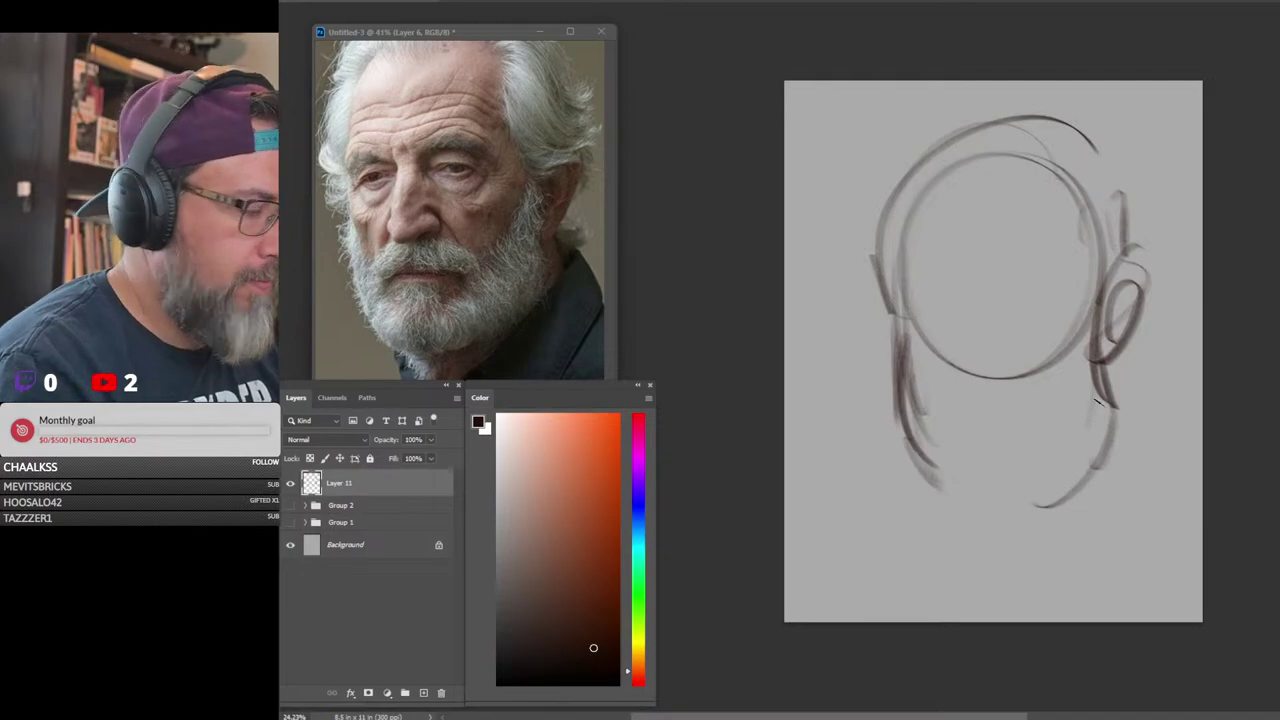
{"action": "mouse_move", "coordinate": [1110, 410]}
{"action": "left_mouse_down"}
{"action": "mouse_move", "coordinate": [1045, 505]}
{"action": "mouse_move", "coordinate": [950, 492]}
{"action": "left_mouse_up"}
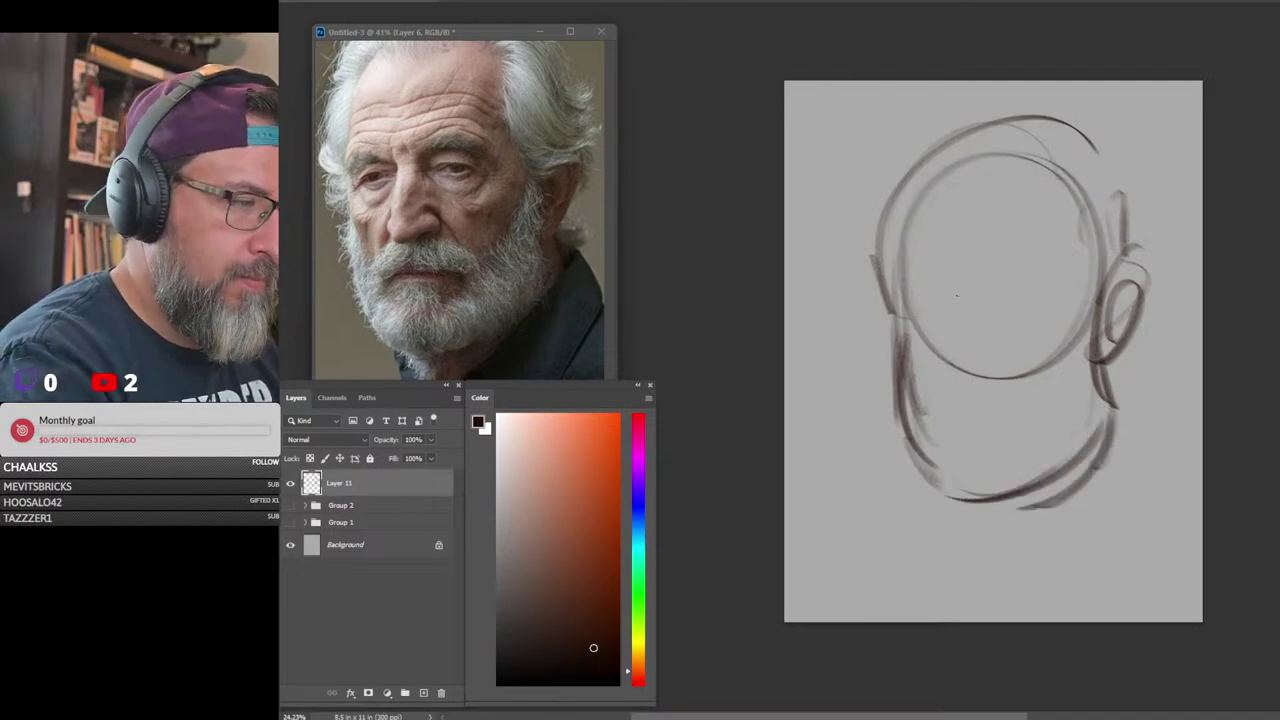
Add a curved vertical centre line and horizontal guides for the brows, eyes and ear across the face
{"action": "left_click_drag", "start_coordinate": [957, 262], "coordinate": [985, 505]}
{"action": "left_click_drag", "start_coordinate": [975, 214], "coordinate": [965, 412]}
{"action": "left_click_drag", "start_coordinate": [928, 264], "coordinate": [1098, 243]}
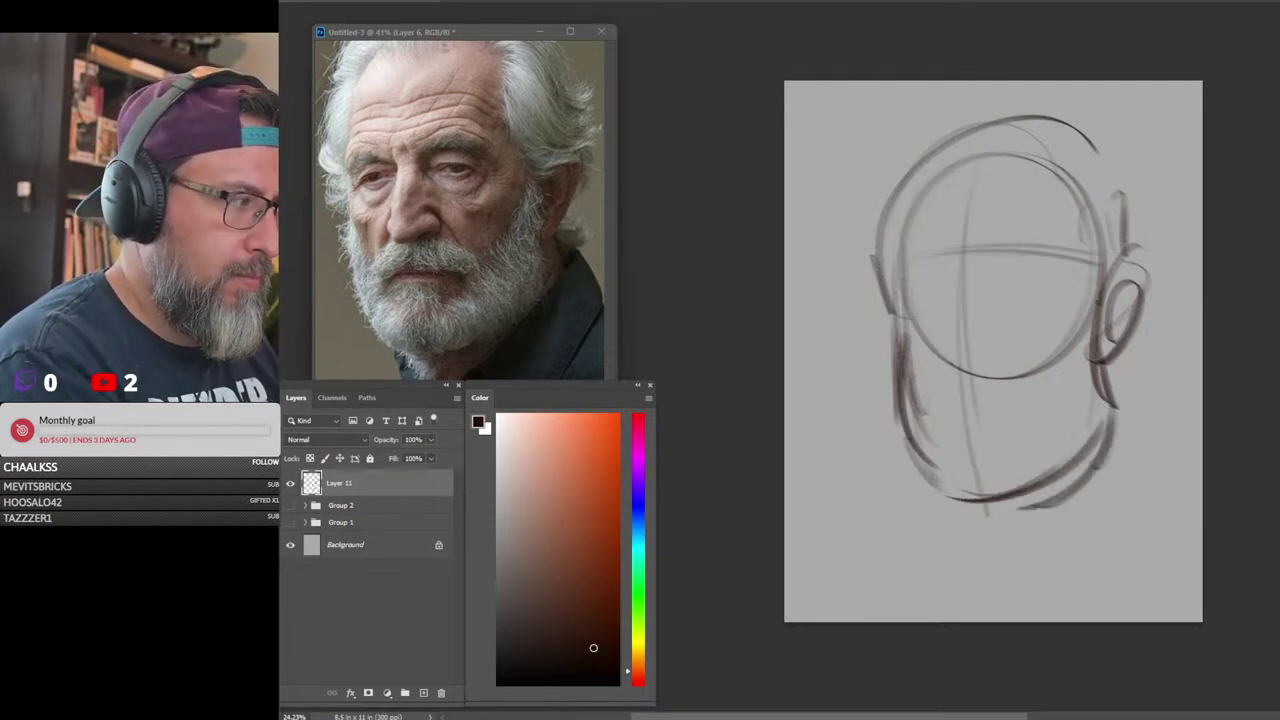
{"action": "left_click_drag", "start_coordinate": [898, 312], "coordinate": [1088, 306]}
{"action": "left_click_drag", "start_coordinate": [988, 316], "coordinate": [1032, 312]}
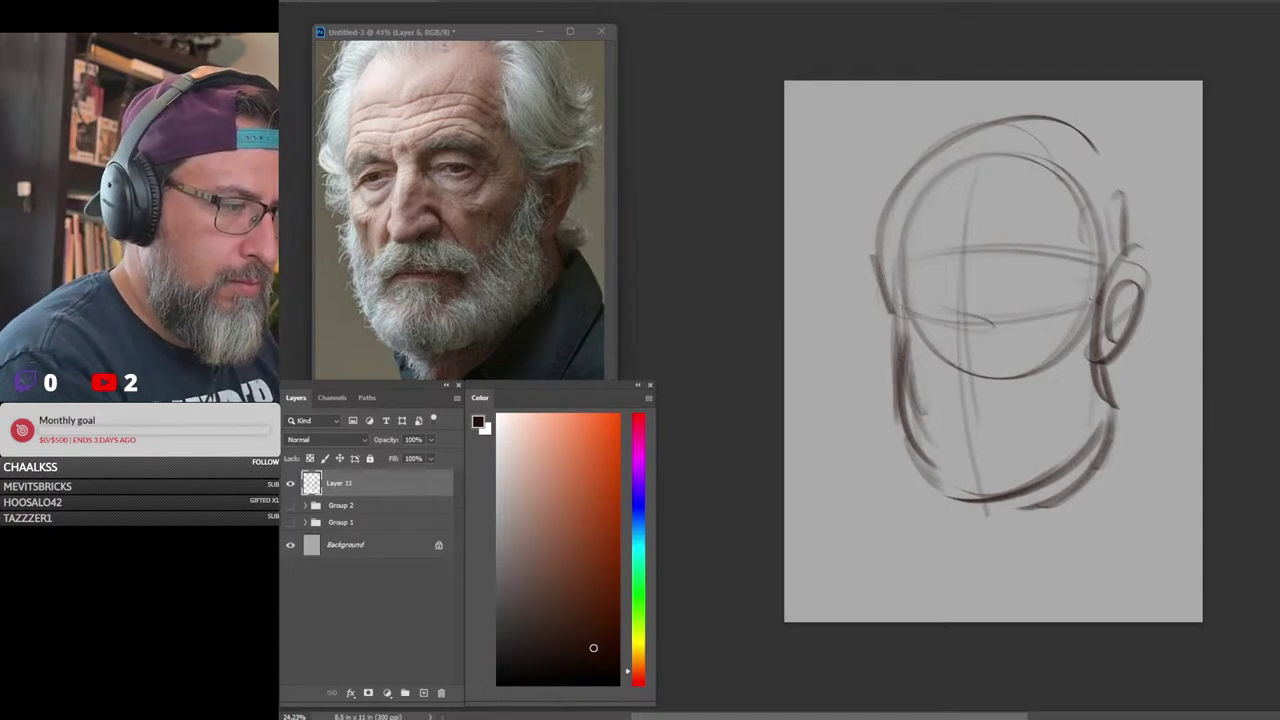
{"action": "mouse_move", "coordinate": [1096, 276]}
{"action": "left_mouse_down"}
{"action": "mouse_move", "coordinate": [908, 278]}
{"action": "mouse_move", "coordinate": [1128, 283]}
{"action": "left_mouse_up"}
{"action": "mouse_move", "coordinate": [878, 271]}
{"action": "left_mouse_down"}
{"action": "mouse_move", "coordinate": [1052, 251]}
{"action": "mouse_move", "coordinate": [884, 271]}
{"action": "mouse_move", "coordinate": [907, 289]}
{"action": "left_mouse_up"}
{"action": "left_click_drag", "start_coordinate": [906, 286], "coordinate": [894, 322]}
{"action": "mouse_move", "coordinate": [896, 296]}
{"action": "left_mouse_down"}
{"action": "mouse_move", "coordinate": [913, 340]}
{"action": "mouse_move", "coordinate": [1100, 300]}
{"action": "left_mouse_up"}
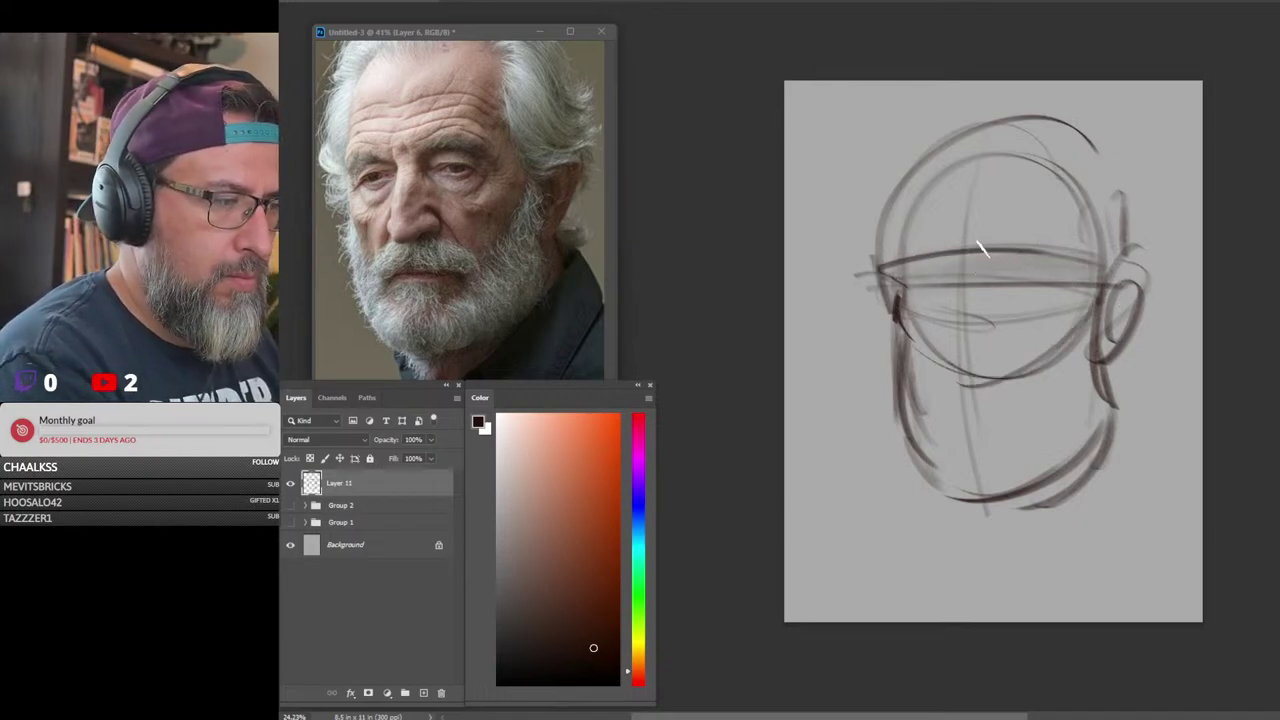
Strengthen the forehead contour and block in dark eyebrows and both eyes along the guides
{"action": "mouse_move", "coordinate": [986, 246]}
{"action": "left_mouse_down"}
{"action": "mouse_move", "coordinate": [1030, 272]}
{"action": "mouse_move", "coordinate": [999, 261]}
{"action": "mouse_move", "coordinate": [1079, 257]}
{"action": "mouse_move", "coordinate": [893, 274]}
{"action": "mouse_move", "coordinate": [947, 265]}
{"action": "mouse_move", "coordinate": [910, 275]}
{"action": "mouse_move", "coordinate": [1020, 123]}
{"action": "left_mouse_up"}
{"action": "mouse_move", "coordinate": [896, 246]}
{"action": "left_mouse_down"}
{"action": "mouse_move", "coordinate": [1075, 155]}
{"action": "mouse_move", "coordinate": [1129, 236]}
{"action": "left_mouse_up"}
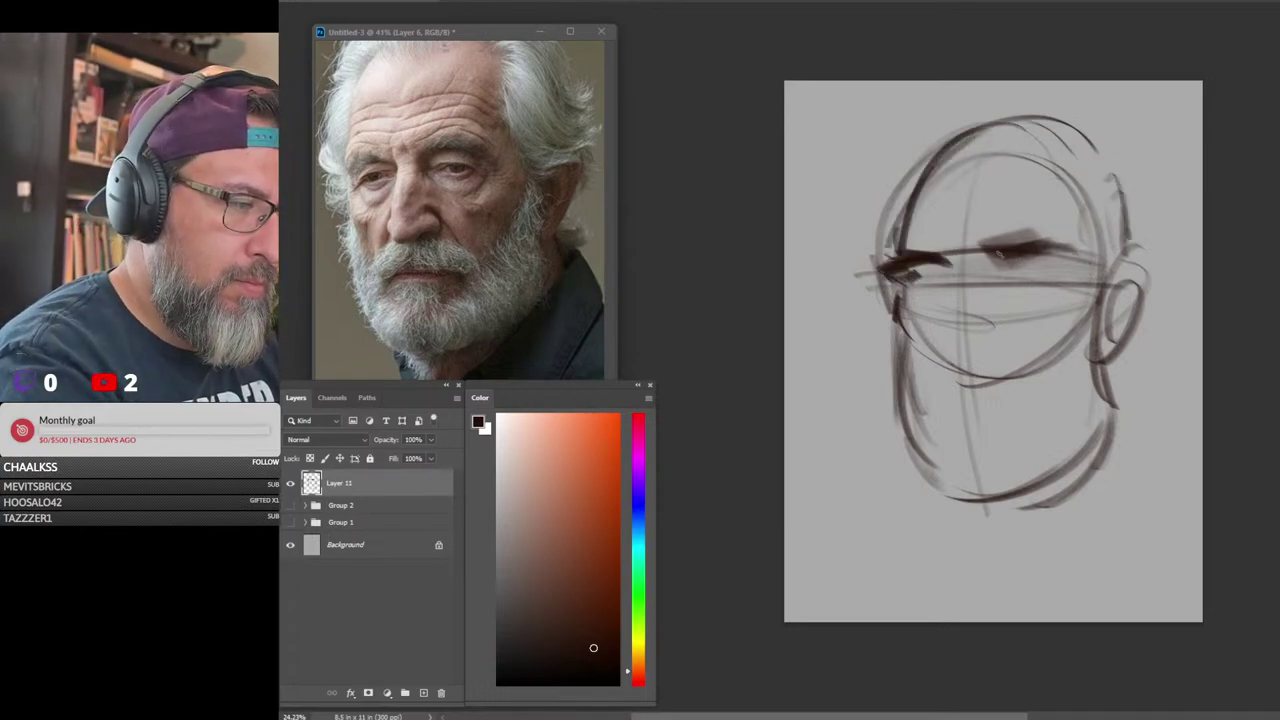
{"action": "left_click_drag", "start_coordinate": [1002, 289], "coordinate": [1068, 292]}
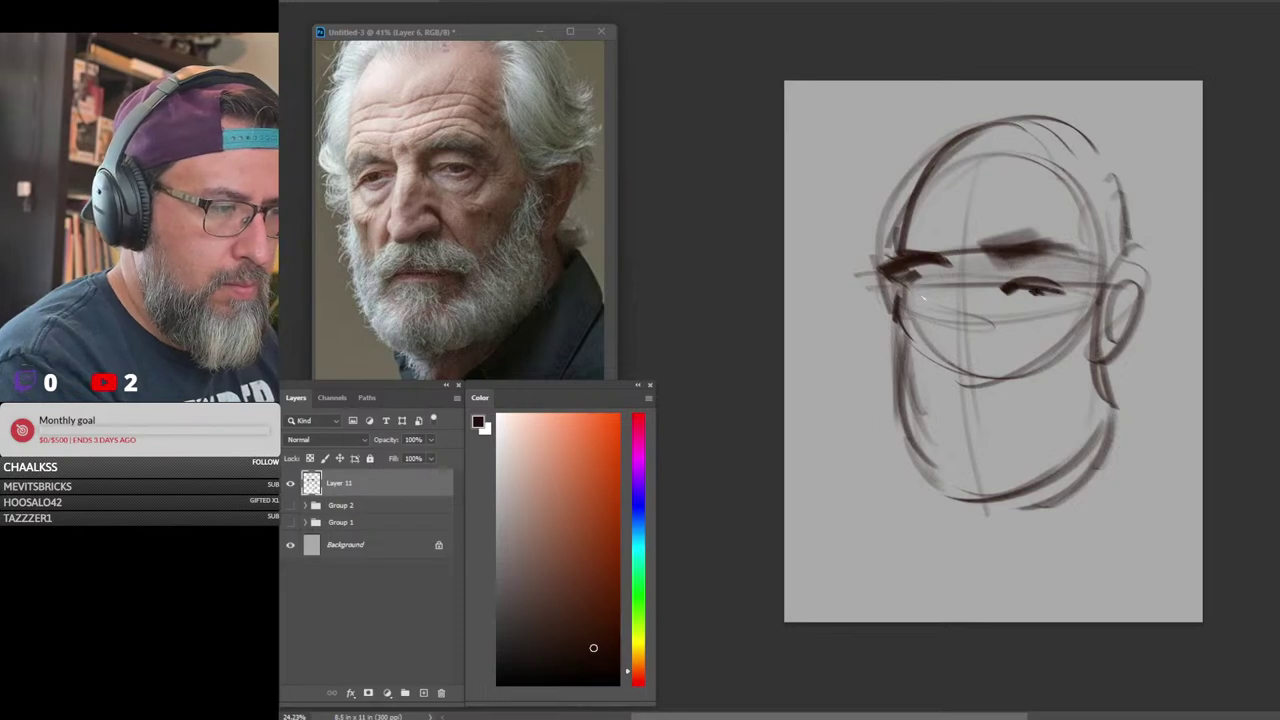
{"action": "left_click_drag", "start_coordinate": [910, 286], "coordinate": [944, 300]}
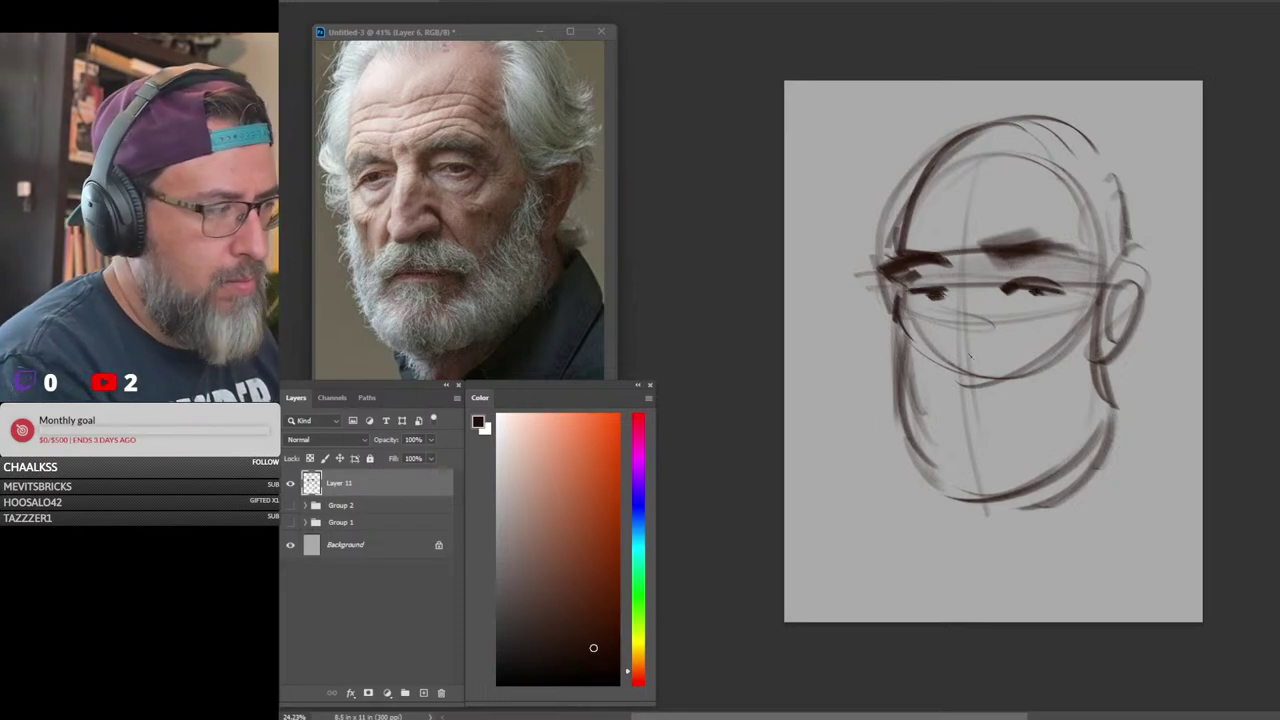
Sketch the nose tip and nostrils, the folds beside the mouth, the cheek line and the far side of the nose bridge
{"action": "mouse_move", "coordinate": [955, 346]}
{"action": "left_mouse_down"}
{"action": "mouse_move", "coordinate": [940, 380]}
{"action": "mouse_move", "coordinate": [967, 390]}
{"action": "mouse_move", "coordinate": [989, 375]}
{"action": "mouse_move", "coordinate": [913, 418]}
{"action": "left_mouse_up"}
{"action": "left_click_drag", "start_coordinate": [1014, 381], "coordinate": [1046, 402]}
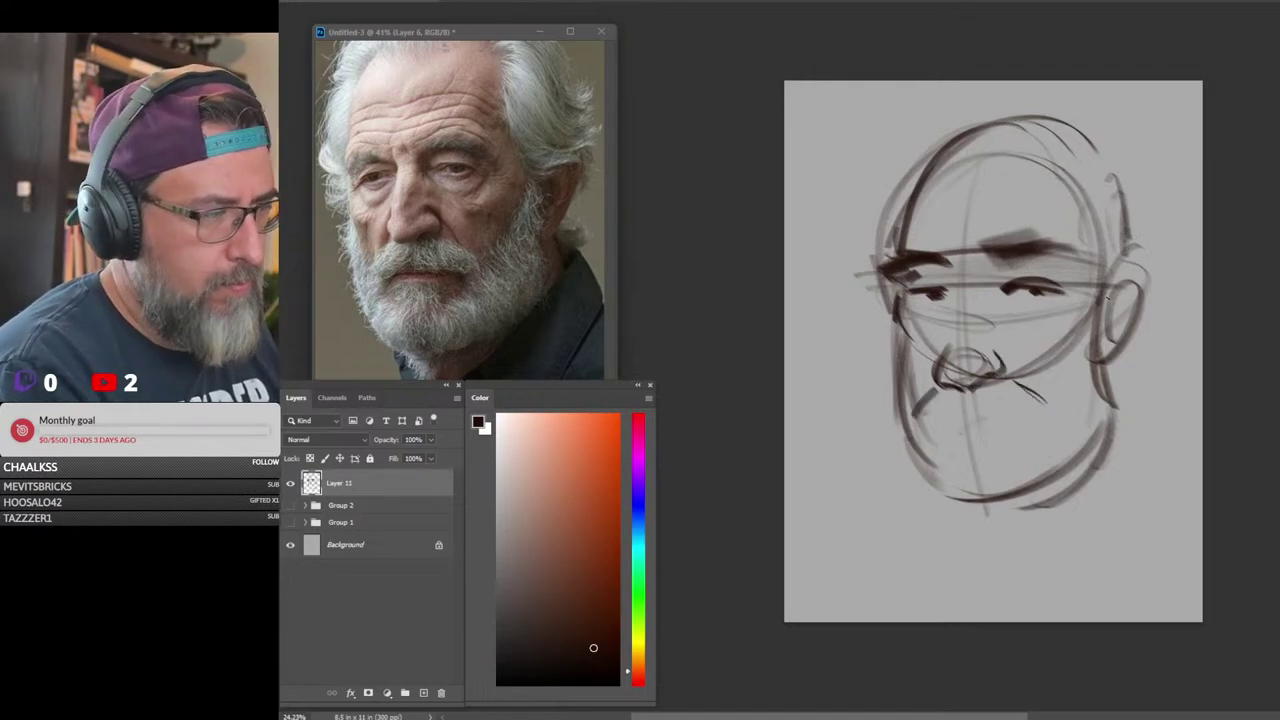
{"action": "mouse_move", "coordinate": [1114, 300]}
{"action": "left_mouse_down"}
{"action": "mouse_move", "coordinate": [1052, 398]}
{"action": "mouse_move", "coordinate": [1030, 304]}
{"action": "mouse_move", "coordinate": [914, 306]}
{"action": "left_mouse_up"}
{"action": "mouse_move", "coordinate": [945, 258]}
{"action": "left_mouse_down"}
{"action": "mouse_move", "coordinate": [962, 298]}
{"action": "mouse_move", "coordinate": [950, 340]}
{"action": "left_mouse_up"}
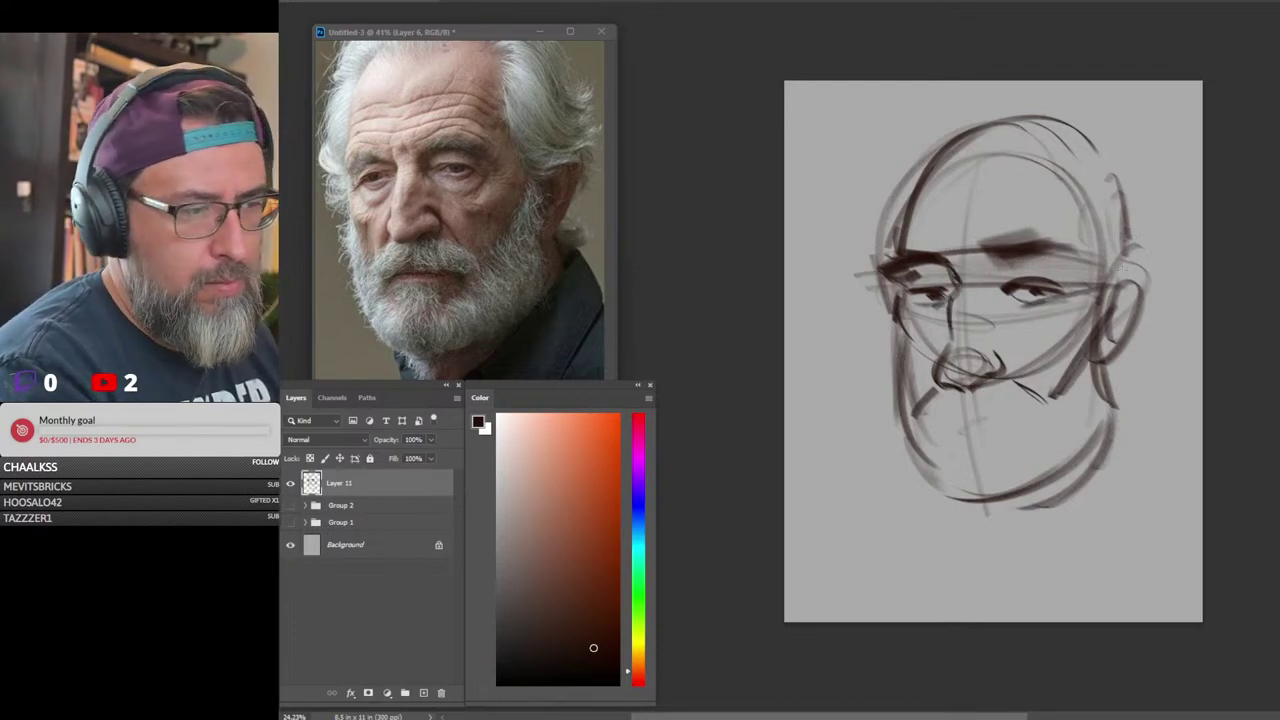
Define the near temple, sideburn and upper ear with darker curved strokes
{"action": "left_click_drag", "start_coordinate": [1118, 292], "coordinate": [1112, 326]}
{"action": "left_click_drag", "start_coordinate": [1124, 194], "coordinate": [1140, 270]}
{"action": "left_click_drag", "start_coordinate": [1098, 230], "coordinate": [1084, 280]}
{"action": "left_click_drag", "start_coordinate": [1074, 196], "coordinate": [1108, 288]}
{"action": "left_click_drag", "start_coordinate": [1104, 294], "coordinate": [1130, 284]}
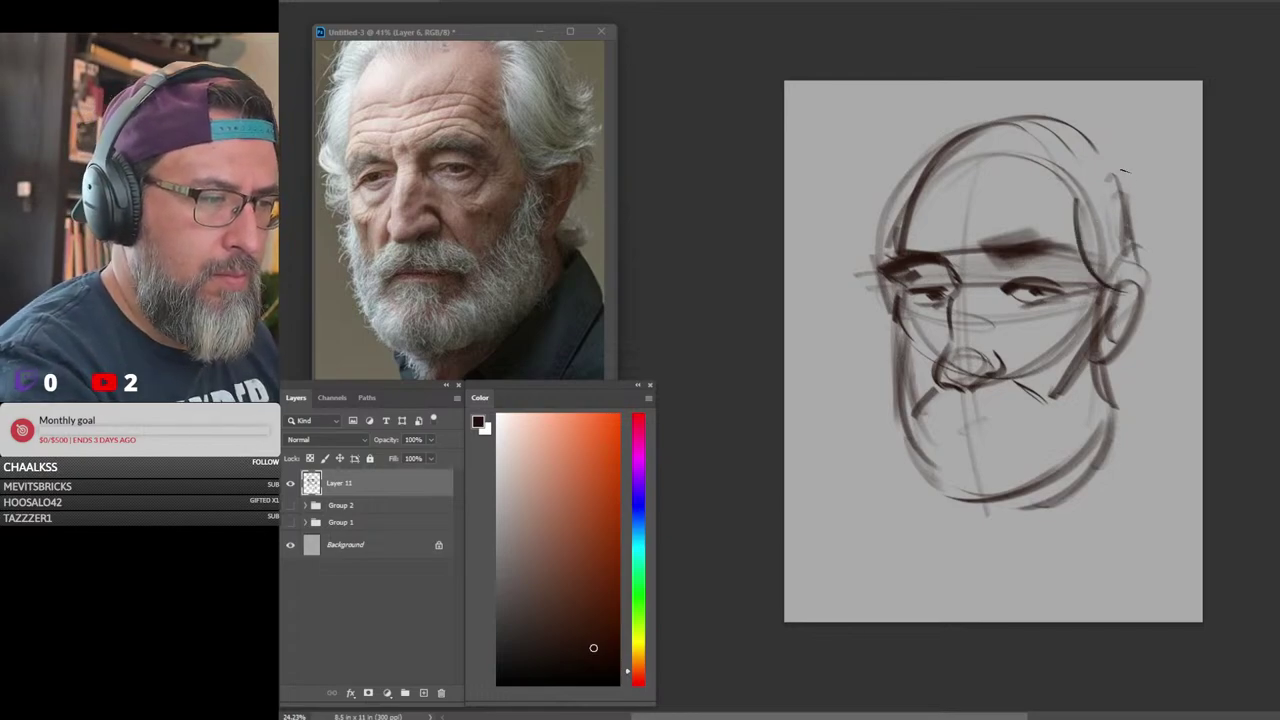
Outline the swept-back hair from the flicked ends above the near ear over the hairline to the far side
{"action": "mouse_move", "coordinate": [1086, 128]}
{"action": "left_mouse_down"}
{"action": "mouse_move", "coordinate": [1104, 132]}
{"action": "mouse_move", "coordinate": [1162, 238]}
{"action": "mouse_move", "coordinate": [1192, 258]}
{"action": "mouse_move", "coordinate": [1120, 296]}
{"action": "left_mouse_up"}
{"action": "mouse_move", "coordinate": [1056, 190]}
{"action": "left_mouse_down"}
{"action": "mouse_move", "coordinate": [1033, 150]}
{"action": "mouse_move", "coordinate": [1086, 120]}
{"action": "left_mouse_up"}
{"action": "mouse_move", "coordinate": [1042, 158]}
{"action": "left_mouse_down"}
{"action": "mouse_move", "coordinate": [974, 122]}
{"action": "mouse_move", "coordinate": [922, 163]}
{"action": "left_mouse_up"}
{"action": "mouse_move", "coordinate": [938, 110]}
{"action": "left_mouse_down"}
{"action": "mouse_move", "coordinate": [915, 168]}
{"action": "mouse_move", "coordinate": [858, 208]}
{"action": "mouse_move", "coordinate": [858, 242]}
{"action": "left_mouse_up"}
{"action": "left_click_drag", "start_coordinate": [872, 246], "coordinate": [888, 271]}
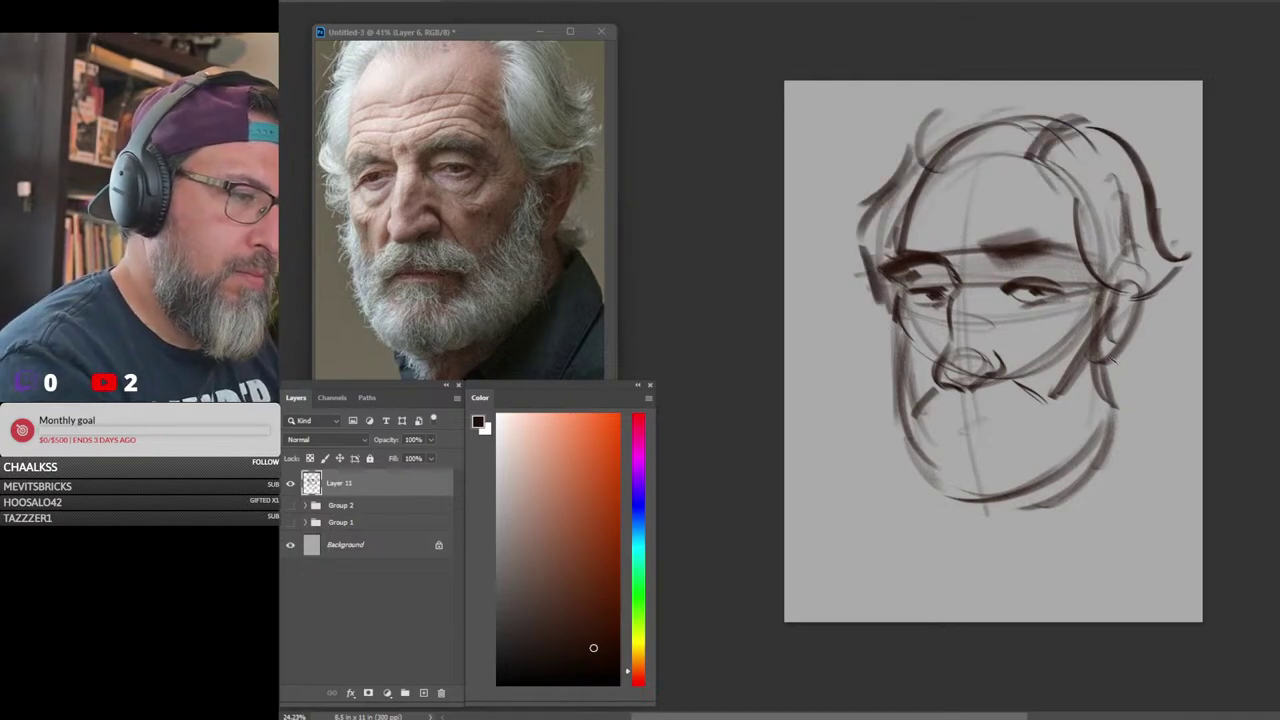
Draw the flicked hair tuft behind the near ear and the line of the neck below it
{"action": "left_click_drag", "start_coordinate": [1124, 358], "coordinate": [1116, 398]}
{"action": "mouse_move", "coordinate": [1122, 372]}
{"action": "left_mouse_down"}
{"action": "mouse_move", "coordinate": [1160, 346]}
{"action": "mouse_move", "coordinate": [1174, 372]}
{"action": "left_mouse_up"}
{"action": "mouse_move", "coordinate": [1172, 374]}
{"action": "left_mouse_down"}
{"action": "mouse_move", "coordinate": [1128, 396]}
{"action": "mouse_move", "coordinate": [1134, 384]}
{"action": "mouse_move", "coordinate": [1158, 458]}
{"action": "left_mouse_up"}
Build up the full beard outline around the jaw and chin with dark strokes and mark the mouth line
{"action": "mouse_move", "coordinate": [1134, 394]}
{"action": "left_mouse_down"}
{"action": "mouse_move", "coordinate": [1124, 448]}
{"action": "mouse_move", "coordinate": [1036, 538]}
{"action": "left_mouse_up"}
{"action": "left_click_drag", "start_coordinate": [910, 330], "coordinate": [898, 408]}
{"action": "mouse_move", "coordinate": [895, 317]}
{"action": "left_mouse_down"}
{"action": "mouse_move", "coordinate": [898, 450]}
{"action": "mouse_move", "coordinate": [941, 493]}
{"action": "left_mouse_up"}
{"action": "left_click_drag", "start_coordinate": [1109, 346], "coordinate": [1068, 508]}
{"action": "mouse_move", "coordinate": [940, 420]}
{"action": "left_mouse_down"}
{"action": "mouse_move", "coordinate": [1070, 412]}
{"action": "mouse_move", "coordinate": [1006, 404]}
{"action": "mouse_move", "coordinate": [1030, 429]}
{"action": "left_mouse_up"}
{"action": "mouse_move", "coordinate": [889, 402]}
{"action": "left_mouse_down"}
{"action": "mouse_move", "coordinate": [1002, 511]}
{"action": "mouse_move", "coordinate": [1121, 406]}
{"action": "mouse_move", "coordinate": [1016, 536]}
{"action": "left_mouse_up"}
{"action": "left_click_drag", "start_coordinate": [1024, 534], "coordinate": [968, 542]}
{"action": "left_click_drag", "start_coordinate": [1102, 452], "coordinate": [1038, 510]}
{"action": "left_click_drag", "start_coordinate": [1000, 522], "coordinate": [948, 532]}
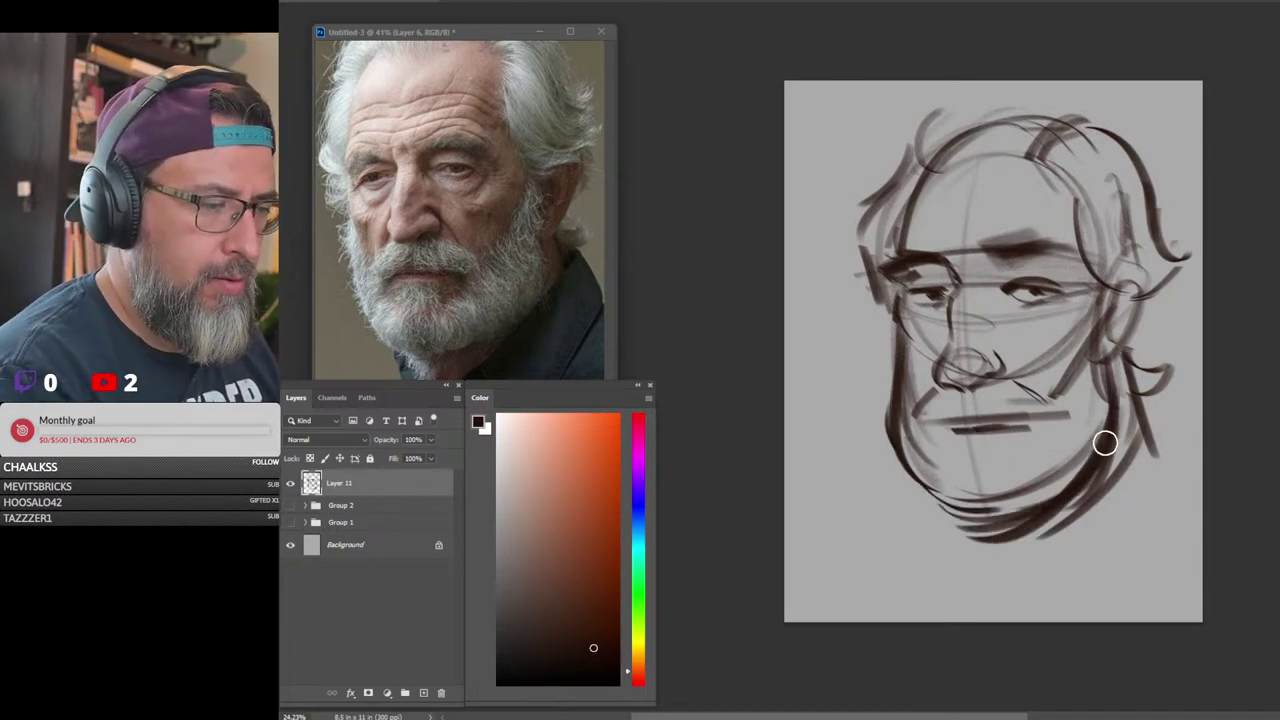
Fade the beard outline and lower face lines with a much larger soft eraser
{"action": "key", "text": "bracketright"}
{"action": "key", "text": "bracketright"}
{"action": "key", "text": "bracketright"}
{"action": "key", "text": "bracketright"}
{"action": "key", "text": "bracketright"}
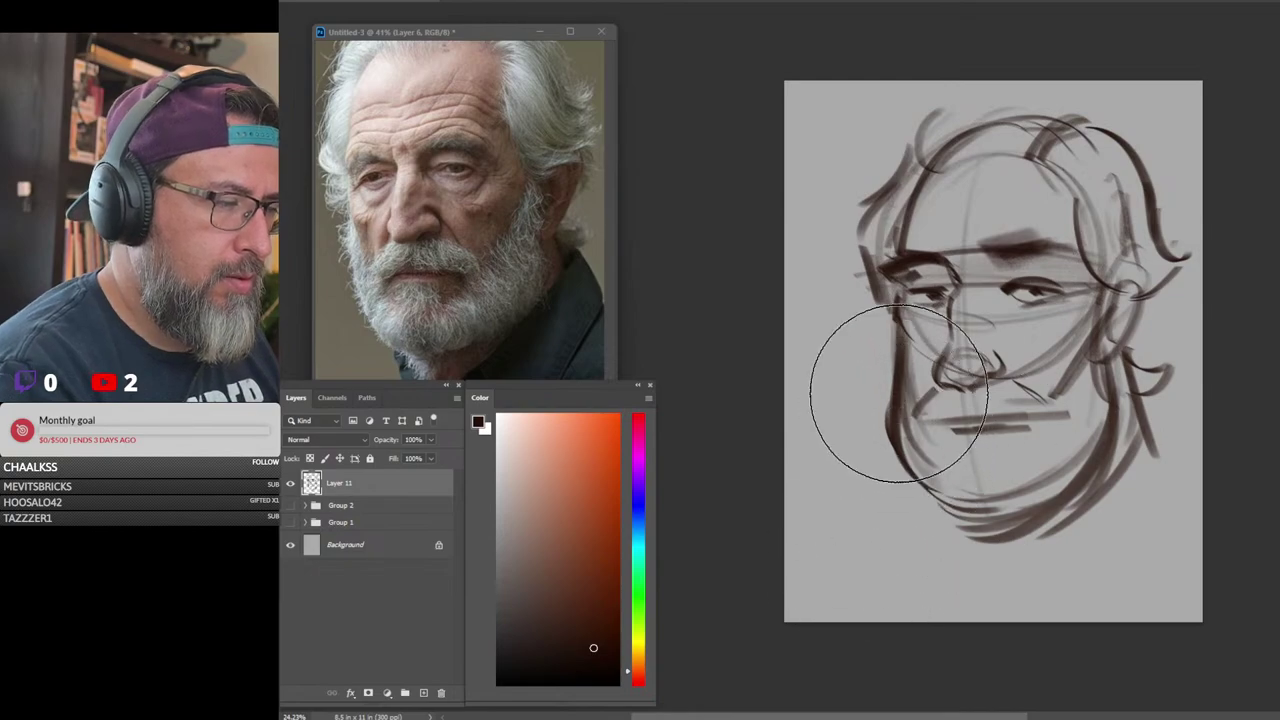
{"action": "left_click_drag", "start_coordinate": [899, 394], "coordinate": [953, 529]}
{"action": "key", "text": "b"}
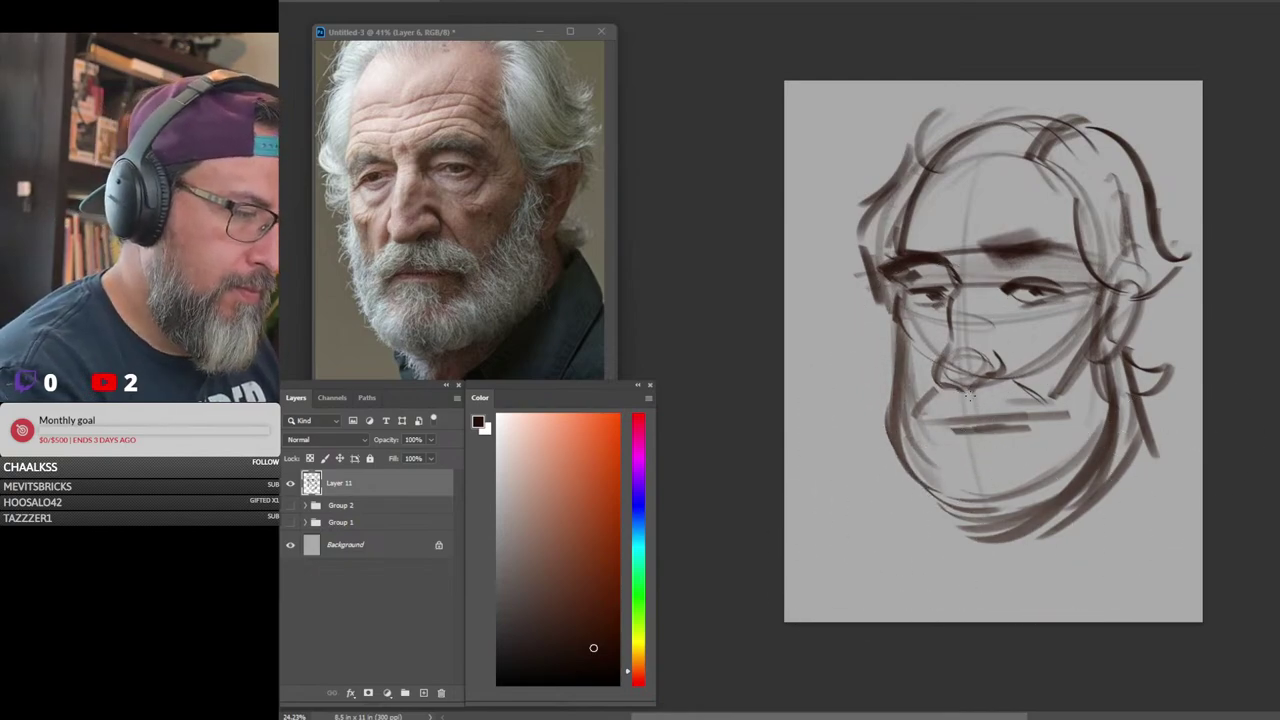
Sketch the moustache sweeping from under the nose to both mouth corners and redraw the line between the lips
{"action": "mouse_move", "coordinate": [969, 392]}
{"action": "left_mouse_down"}
{"action": "mouse_move", "coordinate": [956, 426]}
{"action": "mouse_move", "coordinate": [904, 425]}
{"action": "left_mouse_up"}
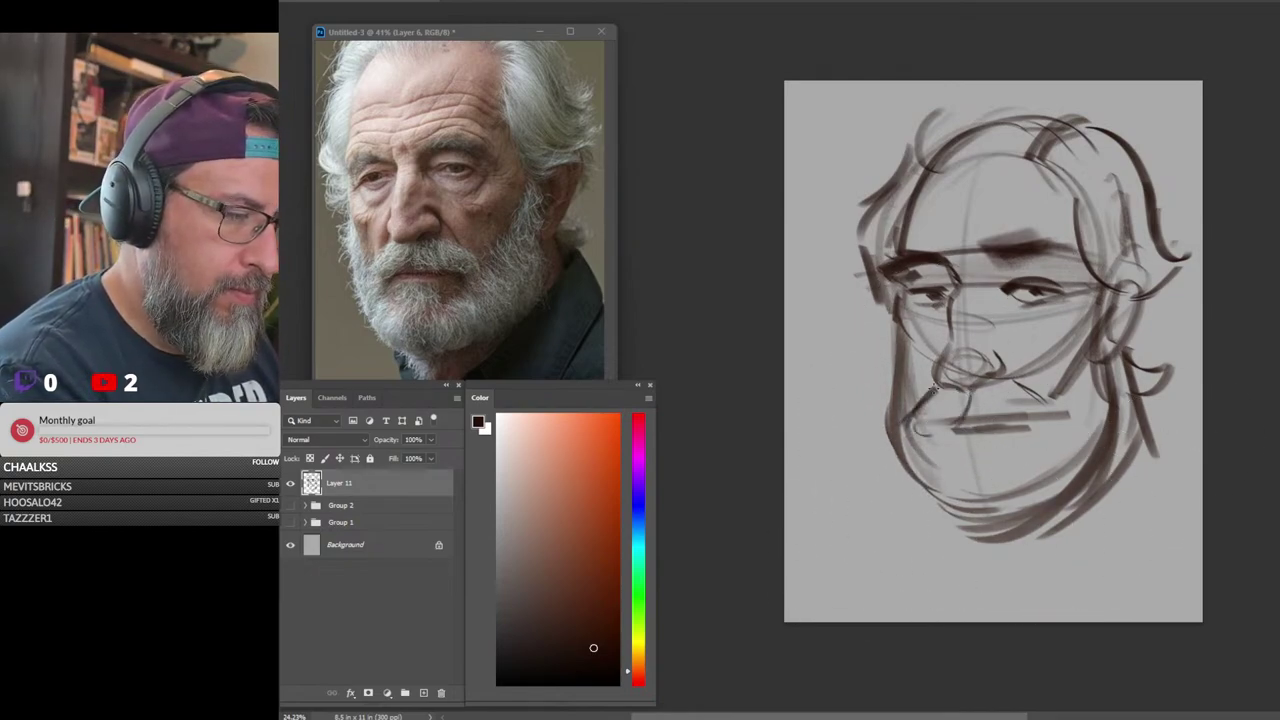
{"action": "mouse_move", "coordinate": [938, 384]}
{"action": "left_mouse_down"}
{"action": "mouse_move", "coordinate": [905, 430]}
{"action": "mouse_move", "coordinate": [908, 414]}
{"action": "mouse_move", "coordinate": [968, 421]}
{"action": "left_mouse_up"}
{"action": "left_click_drag", "start_coordinate": [1010, 379], "coordinate": [1068, 410]}
{"action": "left_click_drag", "start_coordinate": [974, 424], "coordinate": [1018, 418]}
{"action": "left_click_drag", "start_coordinate": [1018, 424], "coordinate": [1062, 414]}
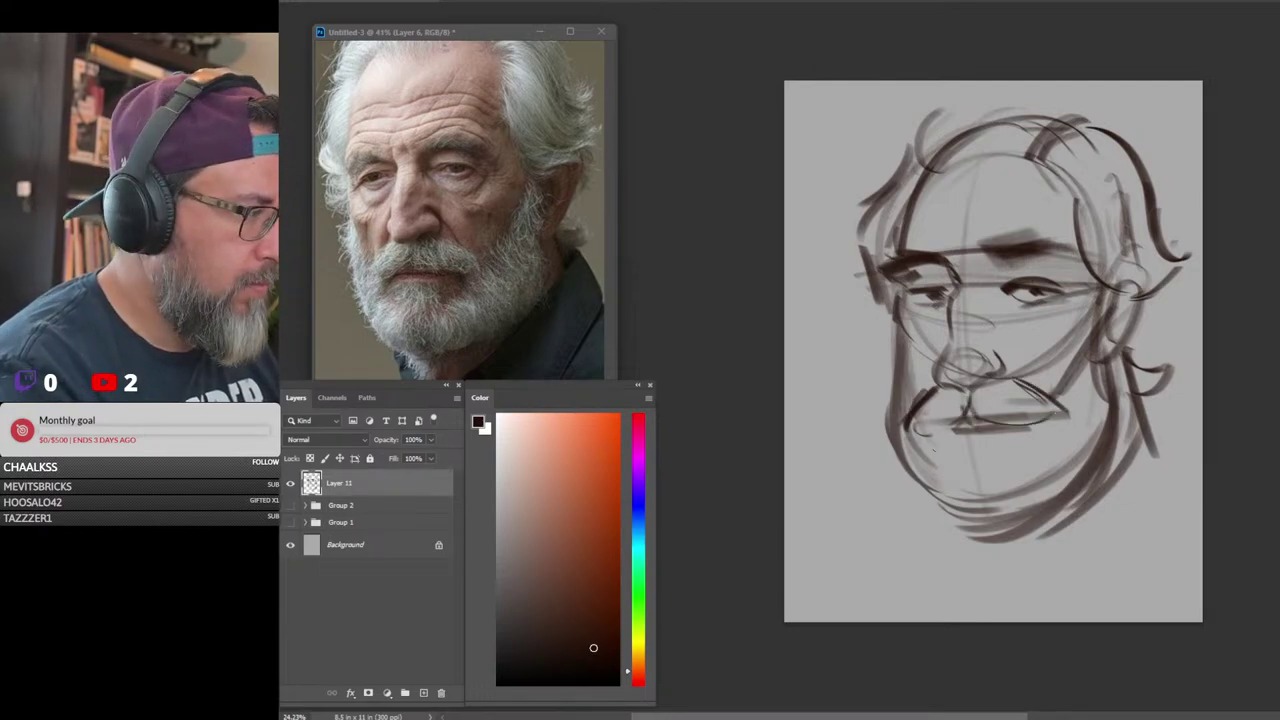
Sketch the lower lip line and the dark marks beneath the mouth
{"action": "left_click_drag", "start_coordinate": [946, 434], "coordinate": [942, 464]}
{"action": "left_click_drag", "start_coordinate": [958, 462], "coordinate": [1016, 454]}
{"action": "mouse_move", "coordinate": [1002, 436]}
{"action": "left_mouse_down"}
{"action": "mouse_move", "coordinate": [1012, 444]}
{"action": "mouse_move", "coordinate": [946, 462]}
{"action": "left_mouse_up"}
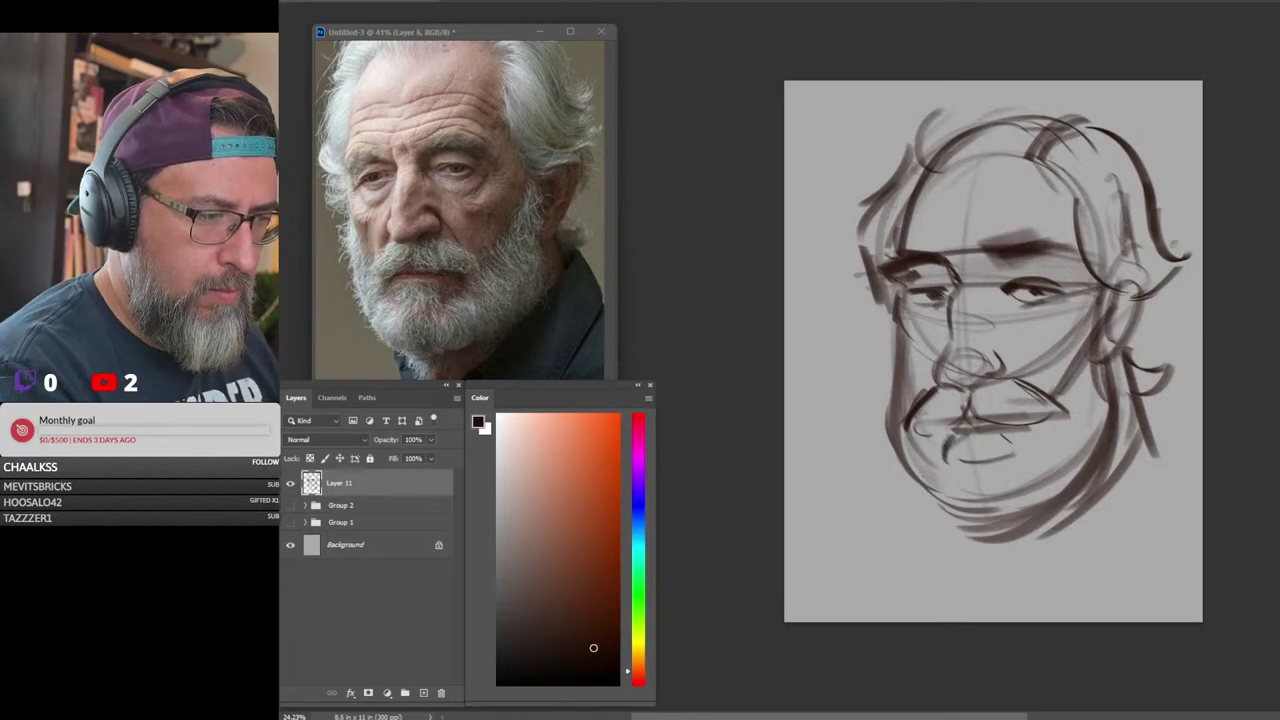
Reinforce the beard outline with dark strokes down the far cheek, around the chin and along the near jaw
{"action": "mouse_move", "coordinate": [912, 346]}
{"action": "left_mouse_down"}
{"action": "mouse_move", "coordinate": [884, 462]}
{"action": "mouse_move", "coordinate": [900, 480]}
{"action": "left_mouse_up"}
{"action": "left_click_drag", "start_coordinate": [918, 344], "coordinate": [908, 406]}
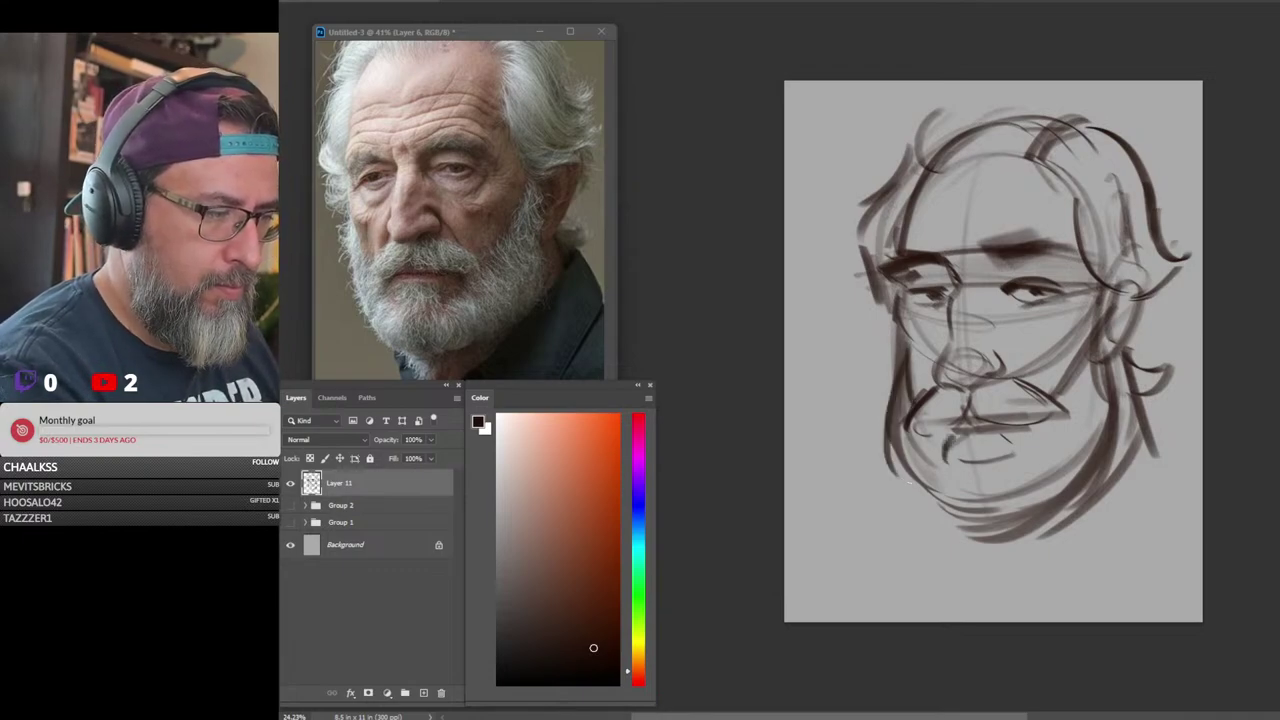
{"action": "left_click_drag", "start_coordinate": [932, 466], "coordinate": [902, 502]}
{"action": "mouse_move", "coordinate": [900, 476]}
{"action": "left_mouse_down"}
{"action": "mouse_move", "coordinate": [1030, 512]}
{"action": "mouse_move", "coordinate": [1076, 488]}
{"action": "left_mouse_up"}
{"action": "left_click_drag", "start_coordinate": [1112, 350], "coordinate": [1098, 465]}
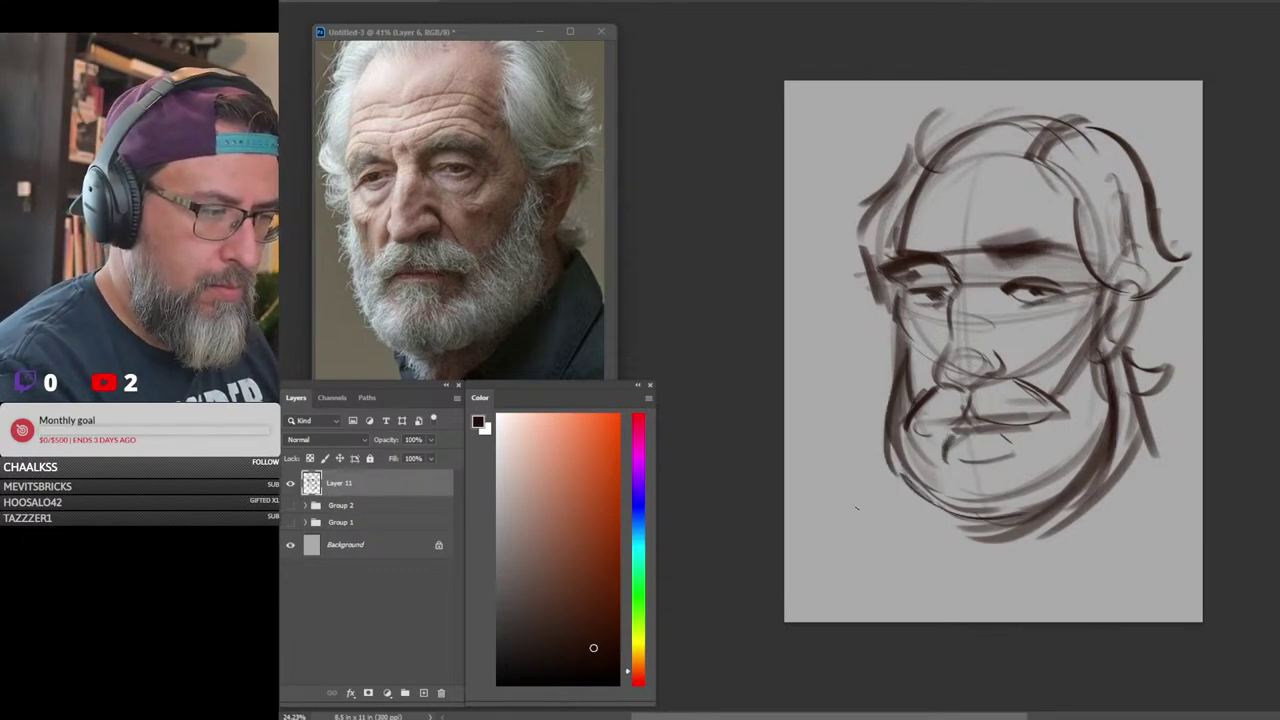
Block in both halves of the moustache with a flat dark grey-brown
{"action": "left_click_drag", "start_coordinate": [508, 502], "coordinate": [505, 522]}
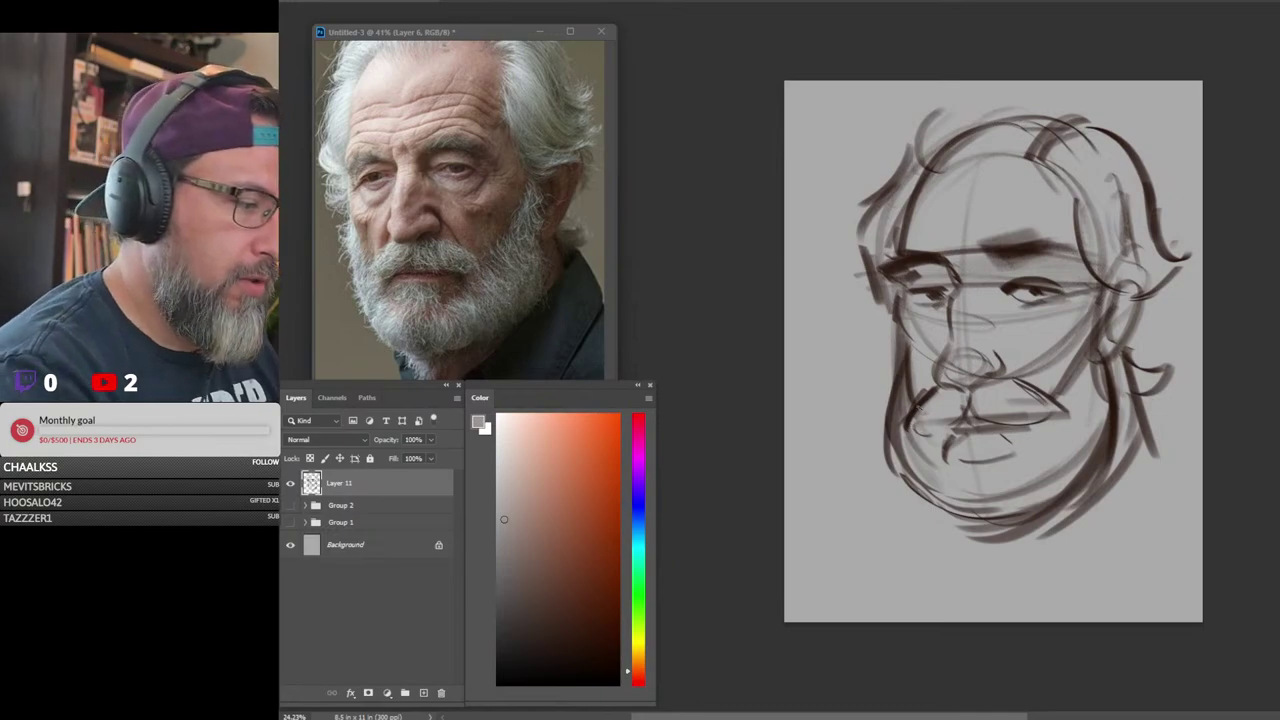
{"action": "mouse_move", "coordinate": [935, 400]}
{"action": "left_mouse_down"}
{"action": "mouse_move", "coordinate": [906, 424]}
{"action": "mouse_move", "coordinate": [980, 398]}
{"action": "left_mouse_up"}
{"action": "left_click_drag", "start_coordinate": [559, 573], "coordinate": [517, 594]}
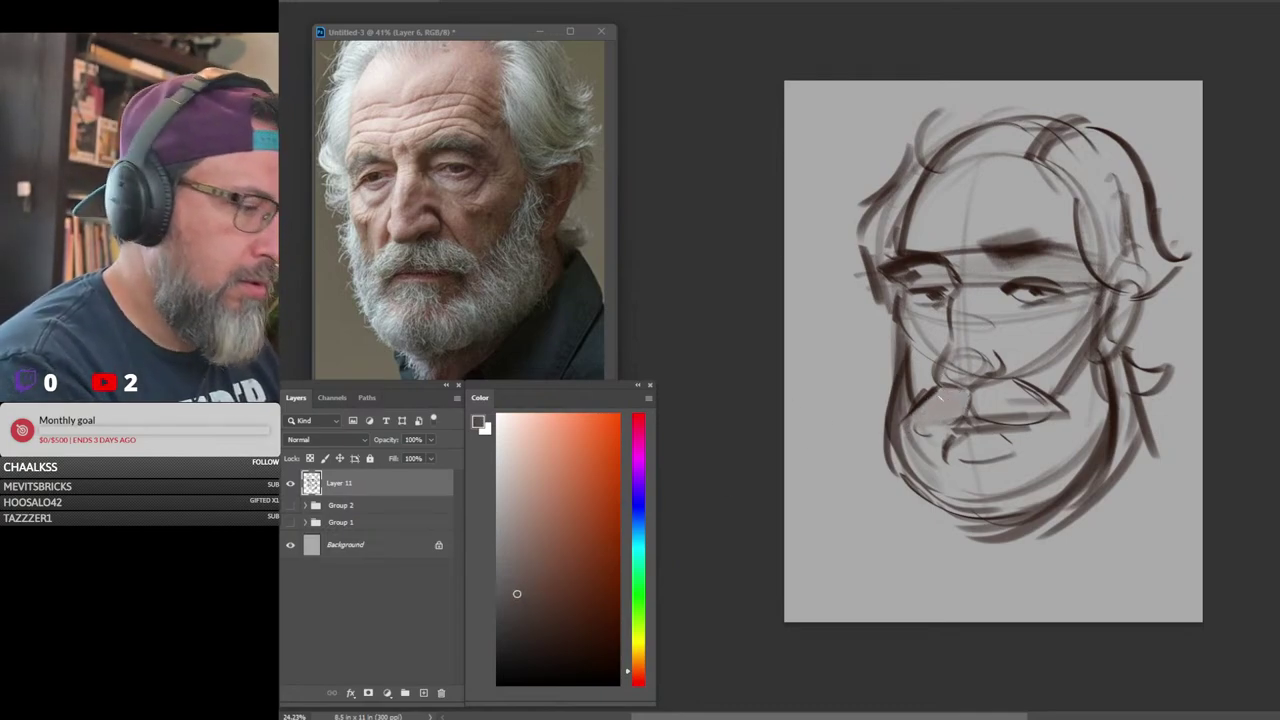
{"action": "mouse_move", "coordinate": [964, 396]}
{"action": "left_mouse_down"}
{"action": "mouse_move", "coordinate": [942, 418]}
{"action": "mouse_move", "coordinate": [910, 418]}
{"action": "mouse_move", "coordinate": [930, 426]}
{"action": "mouse_move", "coordinate": [950, 392]}
{"action": "mouse_move", "coordinate": [938, 422]}
{"action": "mouse_move", "coordinate": [1025, 421]}
{"action": "mouse_move", "coordinate": [1040, 402]}
{"action": "mouse_move", "coordinate": [1010, 387]}
{"action": "mouse_move", "coordinate": [1044, 405]}
{"action": "left_mouse_up"}
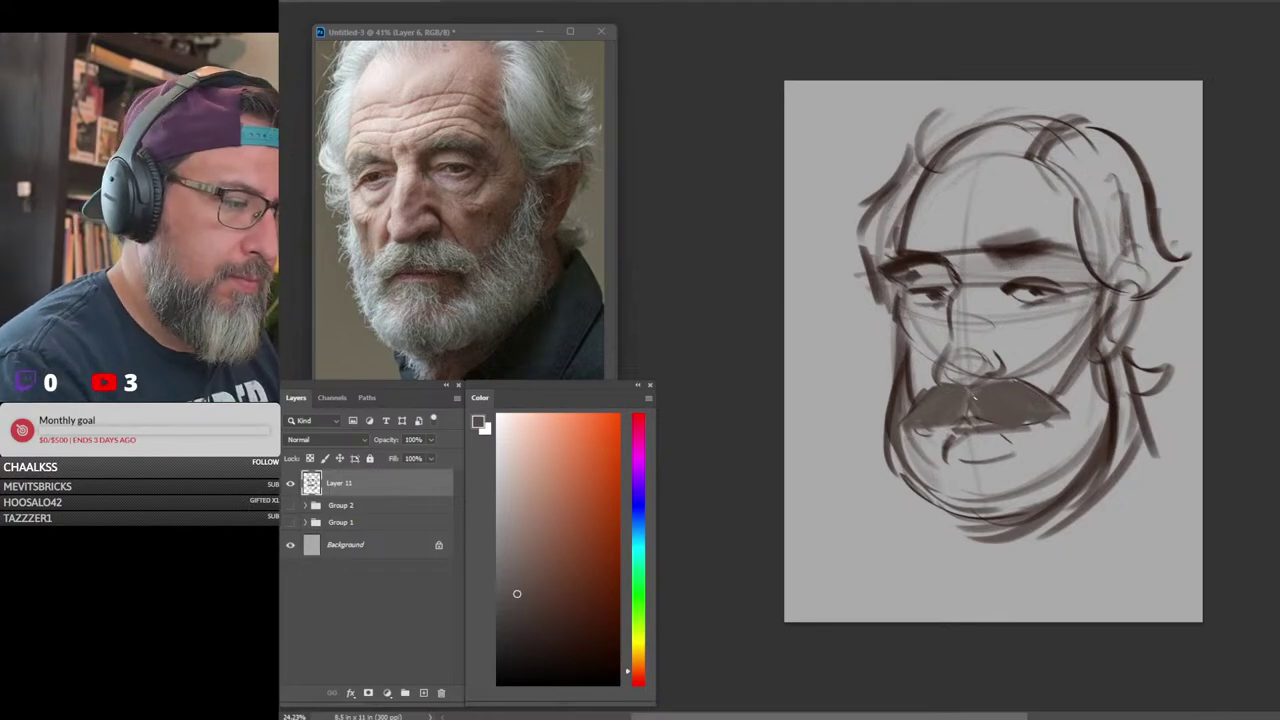
{"action": "left_click_drag", "start_coordinate": [990, 399], "coordinate": [1034, 390]}
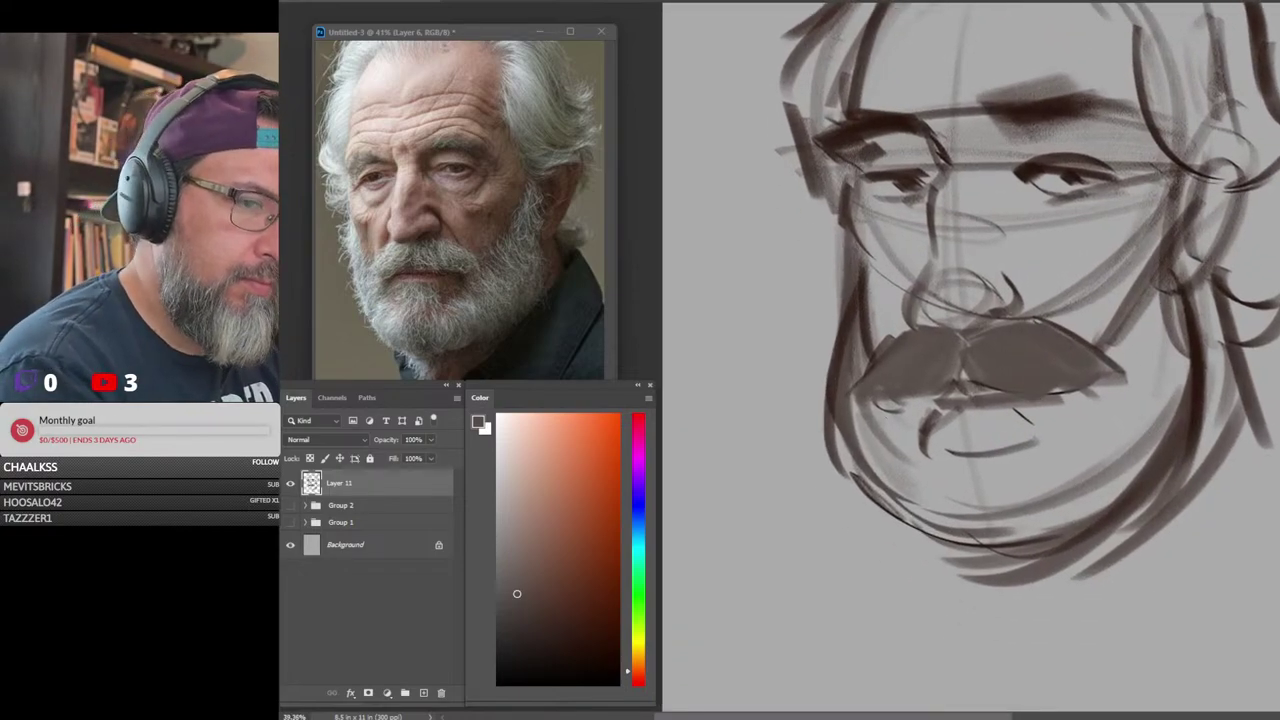
Define the moustache with near-black lines along its central parting, upper and lower edges and both tips
{"action": "left_click", "coordinate": [530, 660]}
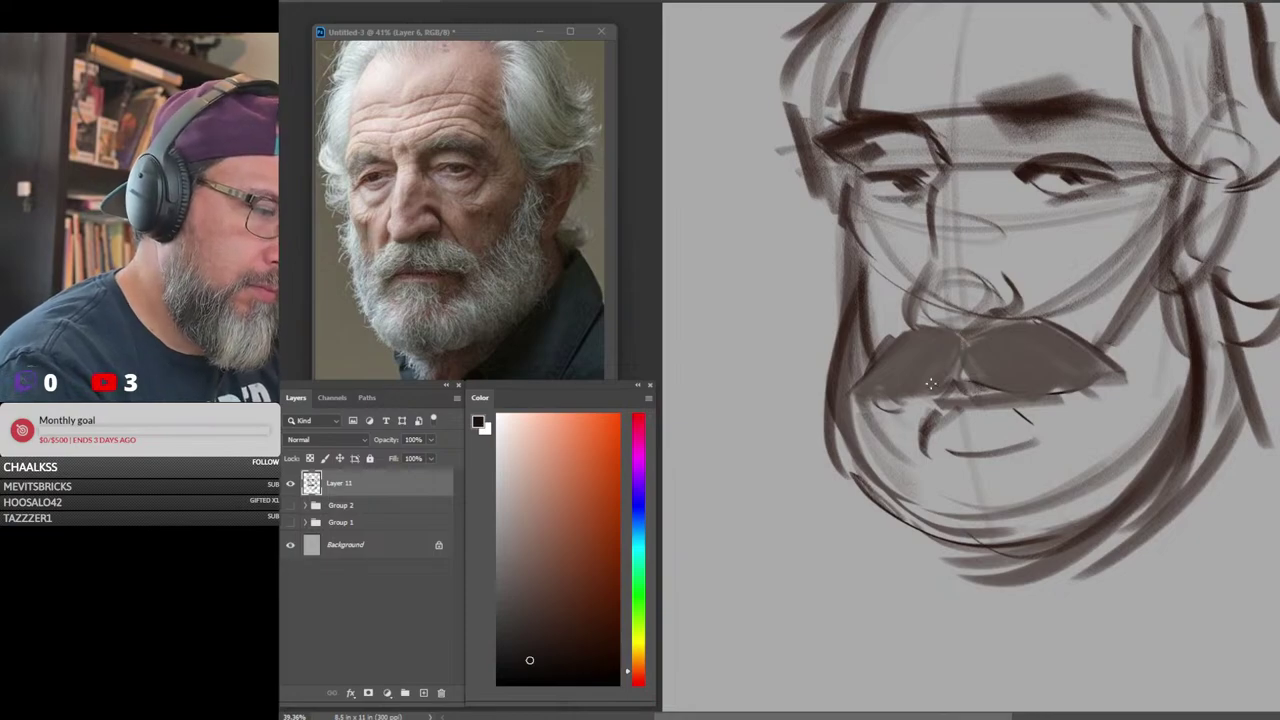
{"action": "mouse_move", "coordinate": [958, 346]}
{"action": "left_mouse_down"}
{"action": "mouse_move", "coordinate": [922, 391]}
{"action": "mouse_move", "coordinate": [886, 399]}
{"action": "mouse_move", "coordinate": [900, 341]}
{"action": "mouse_move", "coordinate": [1003, 391]}
{"action": "left_mouse_up"}
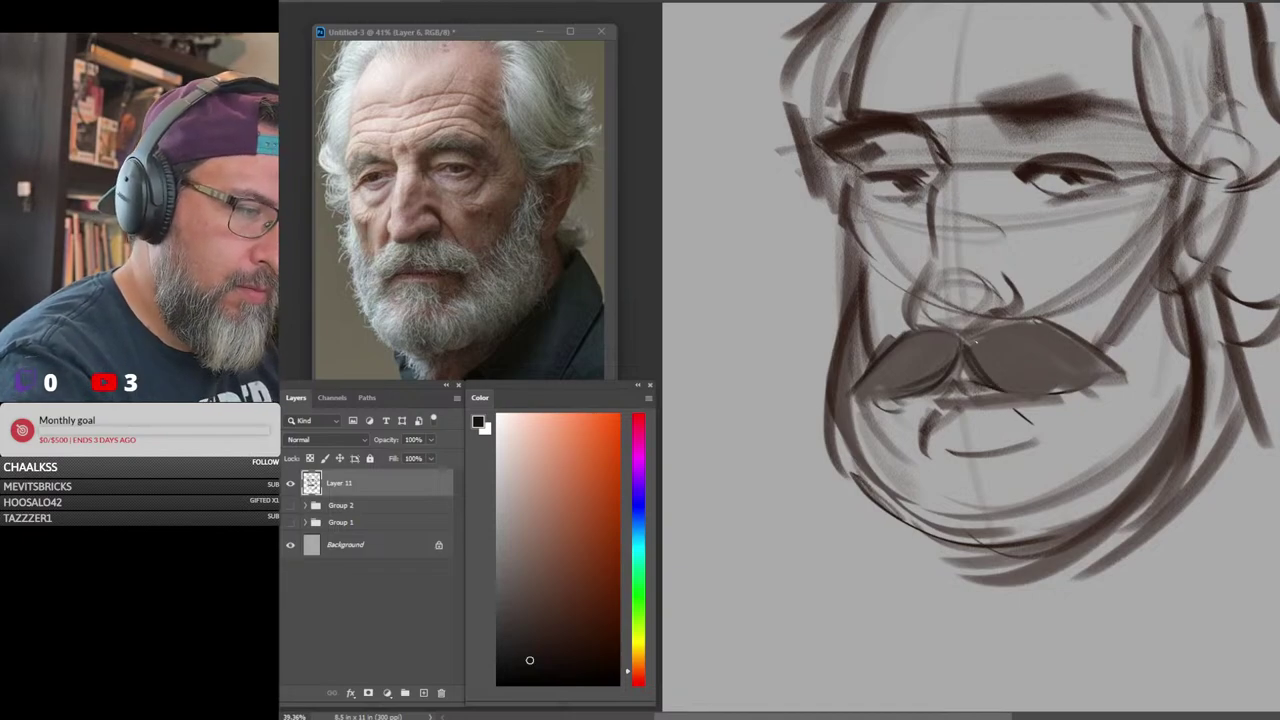
{"action": "mouse_move", "coordinate": [963, 333]}
{"action": "left_mouse_down"}
{"action": "mouse_move", "coordinate": [1040, 320]}
{"action": "mouse_move", "coordinate": [1086, 348]}
{"action": "left_mouse_up"}
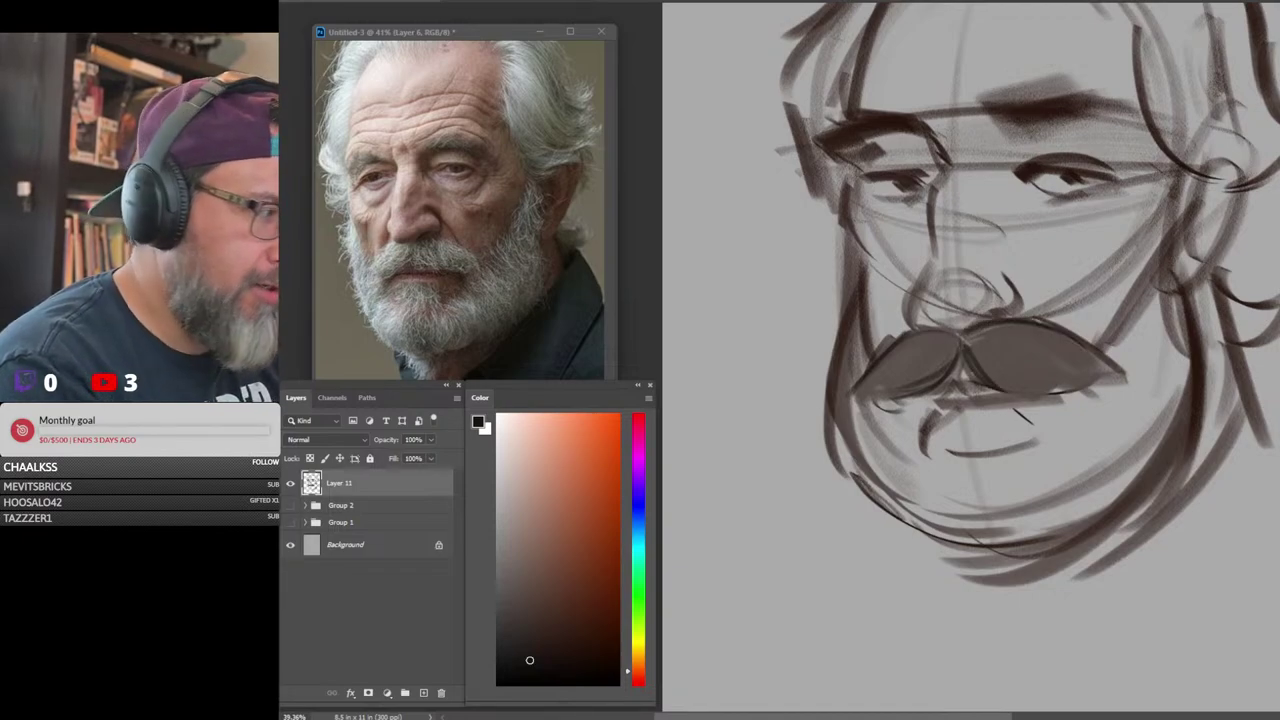
{"action": "mouse_move", "coordinate": [978, 358]}
{"action": "left_mouse_down"}
{"action": "mouse_move", "coordinate": [960, 382]}
{"action": "mouse_move", "coordinate": [1130, 391]}
{"action": "left_mouse_up"}
{"action": "left_click_drag", "start_coordinate": [1025, 392], "coordinate": [1130, 389]}
{"action": "left_click_drag", "start_coordinate": [950, 362], "coordinate": [866, 410]}
{"action": "left_click_drag", "start_coordinate": [916, 330], "coordinate": [868, 366]}
{"action": "left_click_drag", "start_coordinate": [882, 350], "coordinate": [850, 402]}
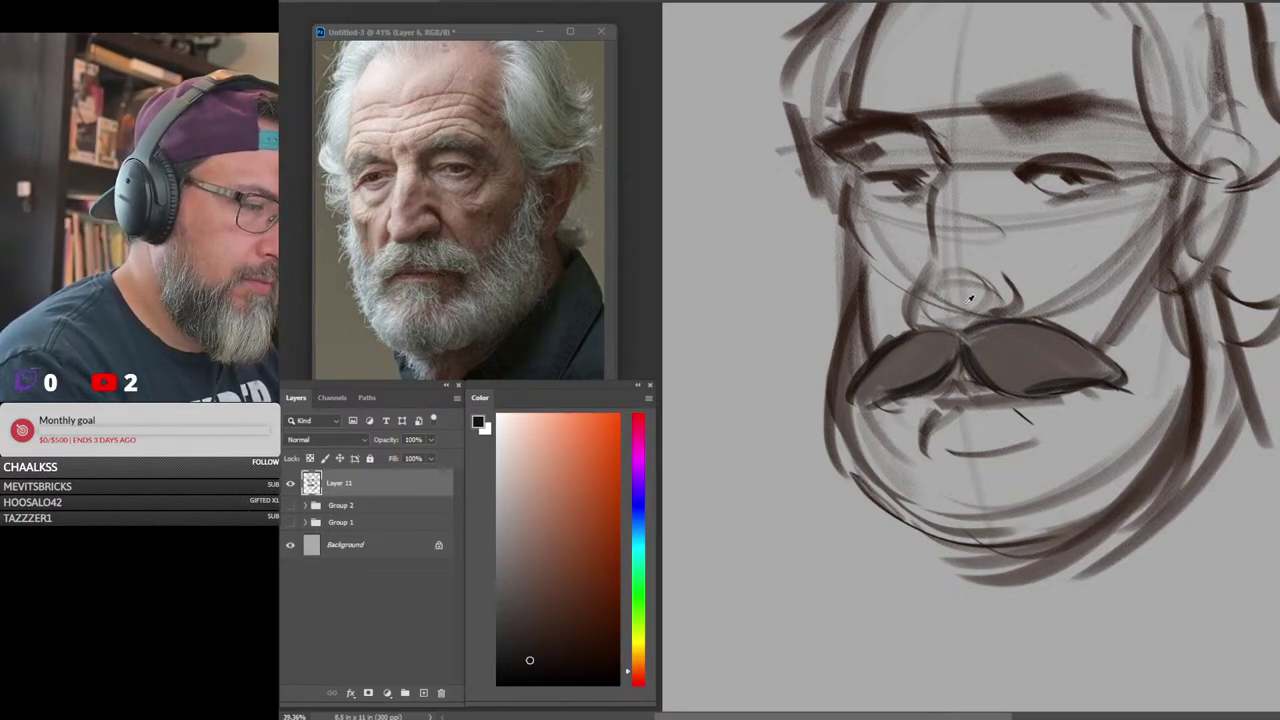
Model the left half of the moustache with lighter and darker greys sampled from the canvas
{"action": "left_click", "coordinate": [1028, 265], "text": "alt"}
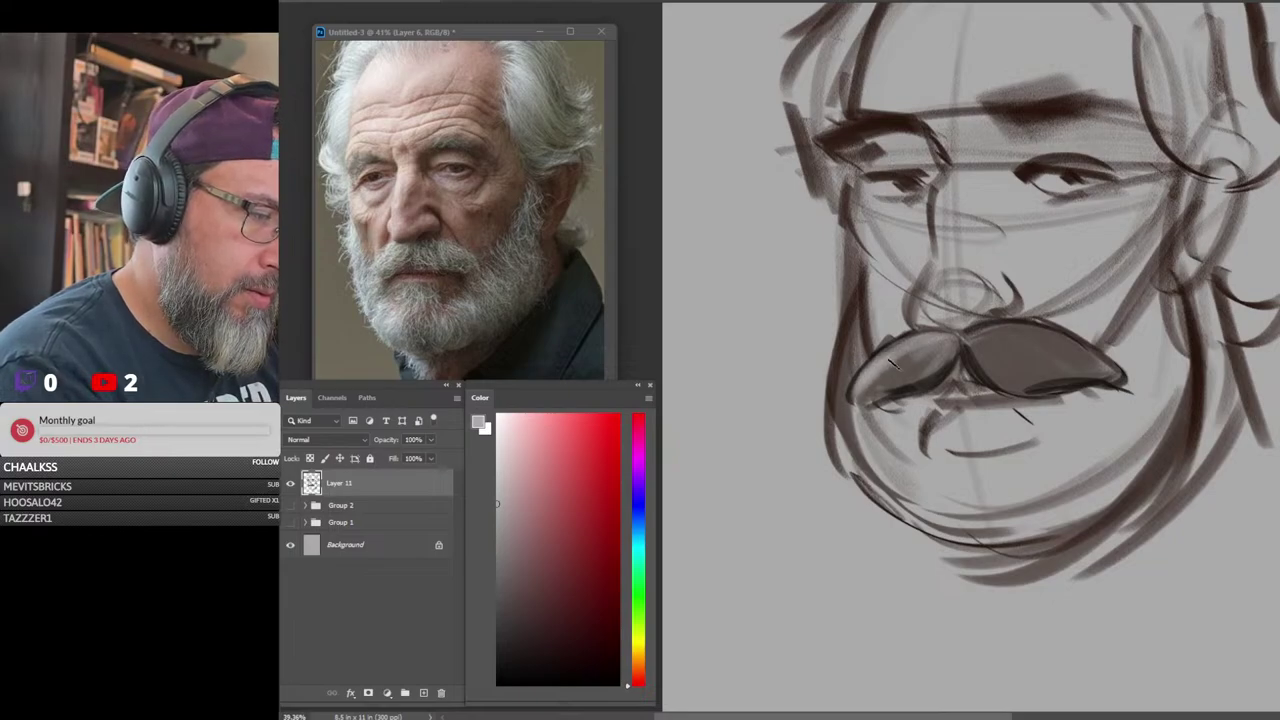
{"action": "left_click", "coordinate": [940, 367], "text": "alt"}
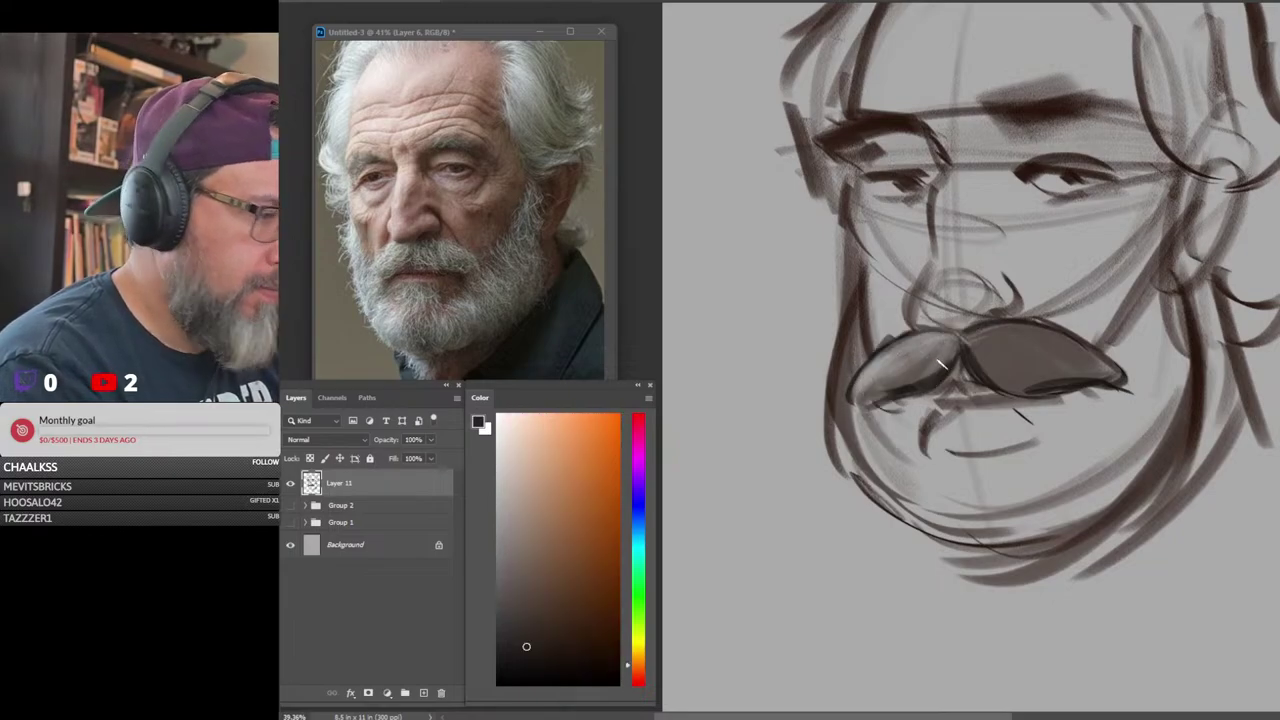
{"action": "left_click", "coordinate": [930, 351], "text": "alt"}
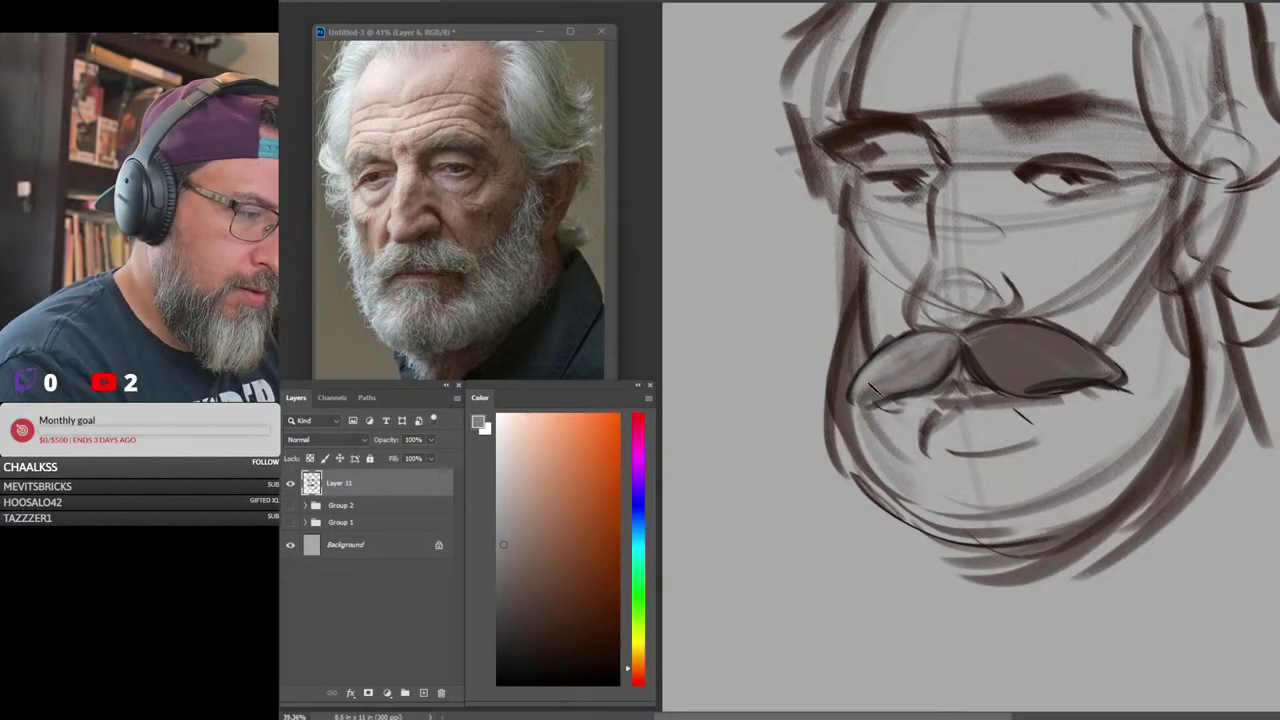
{"action": "left_click", "coordinate": [886, 357], "text": "alt"}
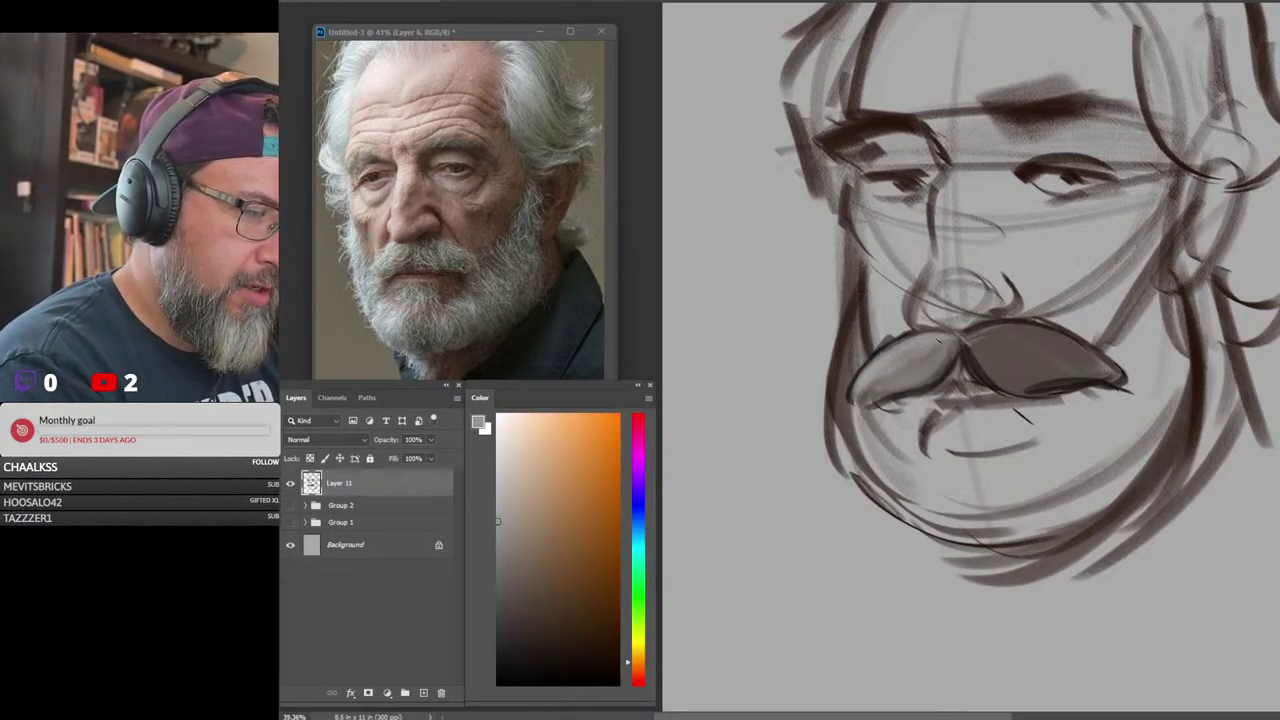
Brighten the upper area of the moustache's left half with pale warm off-white strokes
{"action": "left_click_drag", "start_coordinate": [930, 351], "coordinate": [943, 519]}
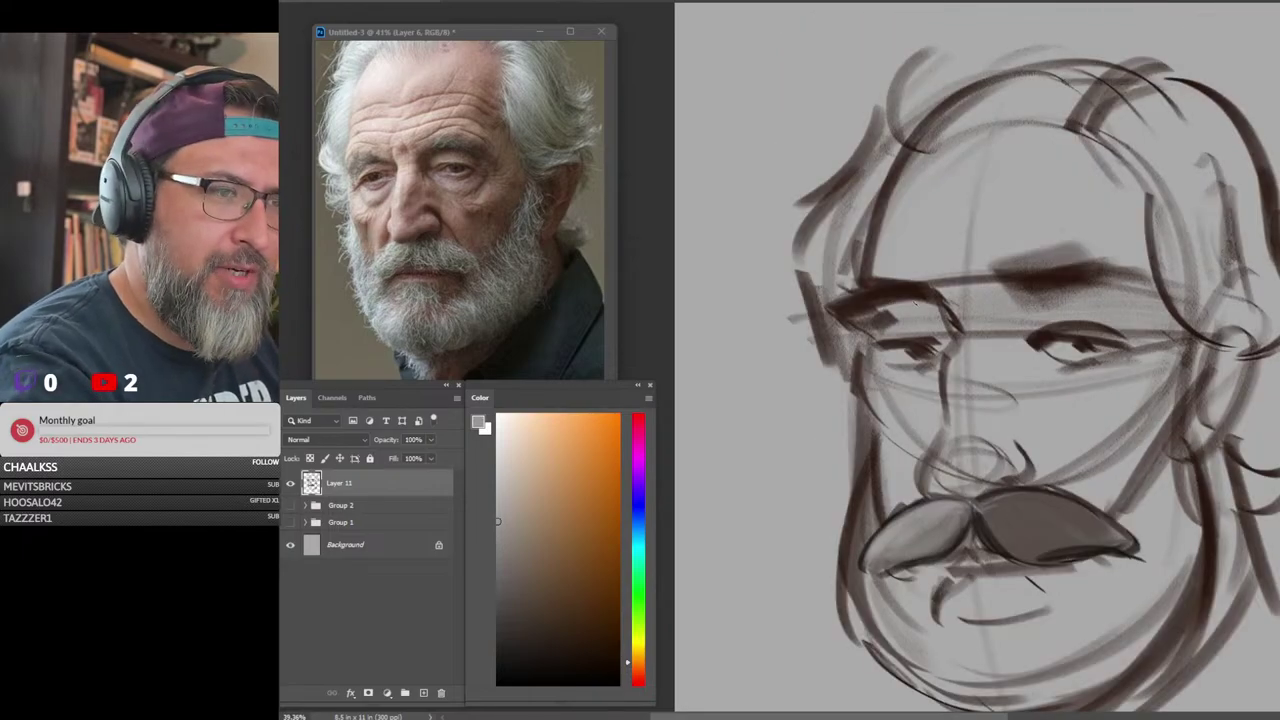
{"action": "left_click", "coordinate": [533, 436]}
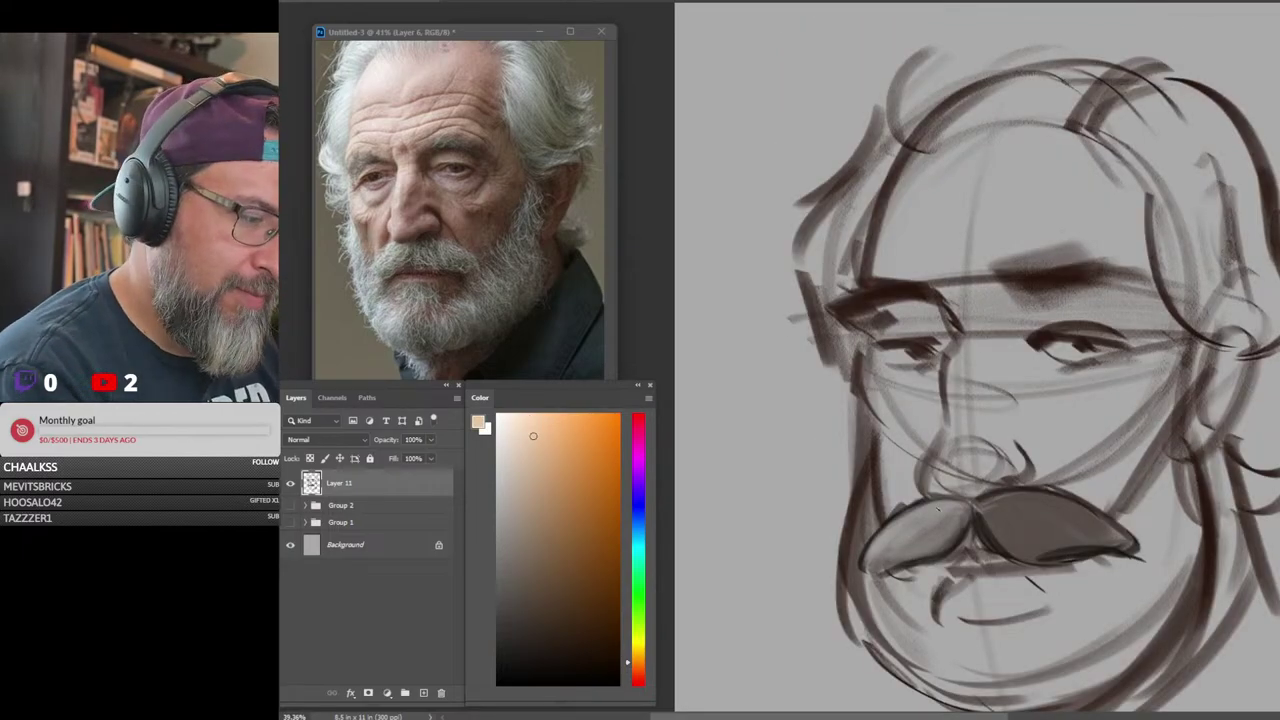
{"action": "scroll", "coordinate": [1022, 486], "scroll_direction": "up", "scroll_amount": 2}
{"action": "left_click_drag", "start_coordinate": [1020, 506], "coordinate": [1040, 243]}
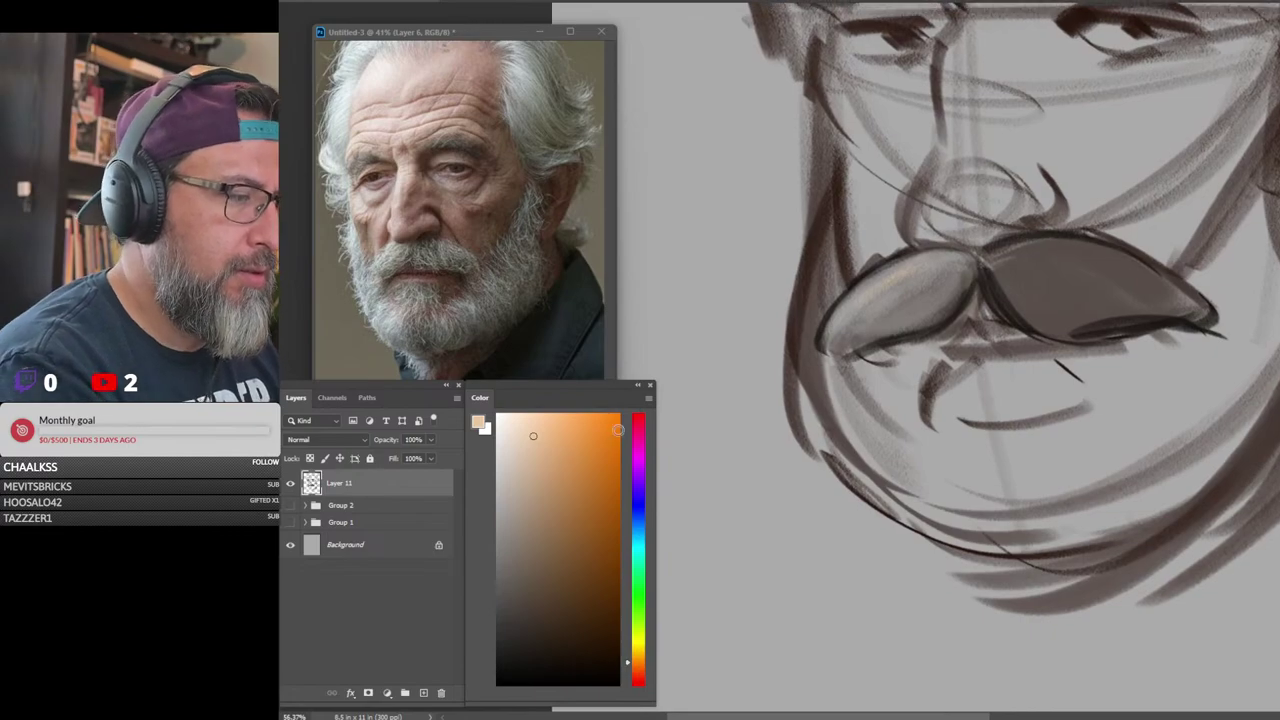
{"action": "left_click", "coordinate": [503, 460]}
{"action": "mouse_move", "coordinate": [832, 322]}
{"action": "left_mouse_down"}
{"action": "mouse_move", "coordinate": [965, 266]}
{"action": "mouse_move", "coordinate": [880, 319]}
{"action": "left_mouse_up"}
{"action": "left_click_drag", "start_coordinate": [960, 260], "coordinate": [839, 329]}
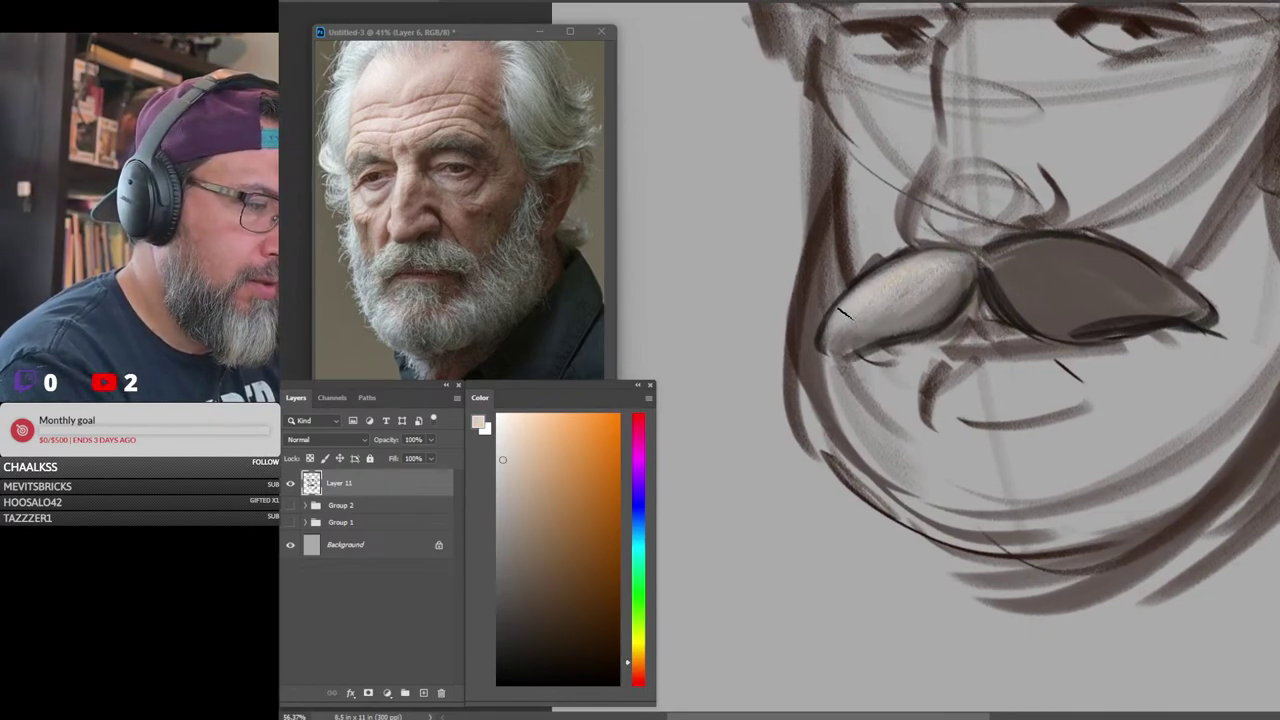
{"action": "mouse_move", "coordinate": [914, 256]}
{"action": "left_mouse_down"}
{"action": "mouse_move", "coordinate": [824, 343]}
{"action": "mouse_move", "coordinate": [848, 305]}
{"action": "left_mouse_up"}
{"action": "left_click_drag", "start_coordinate": [908, 254], "coordinate": [842, 335]}
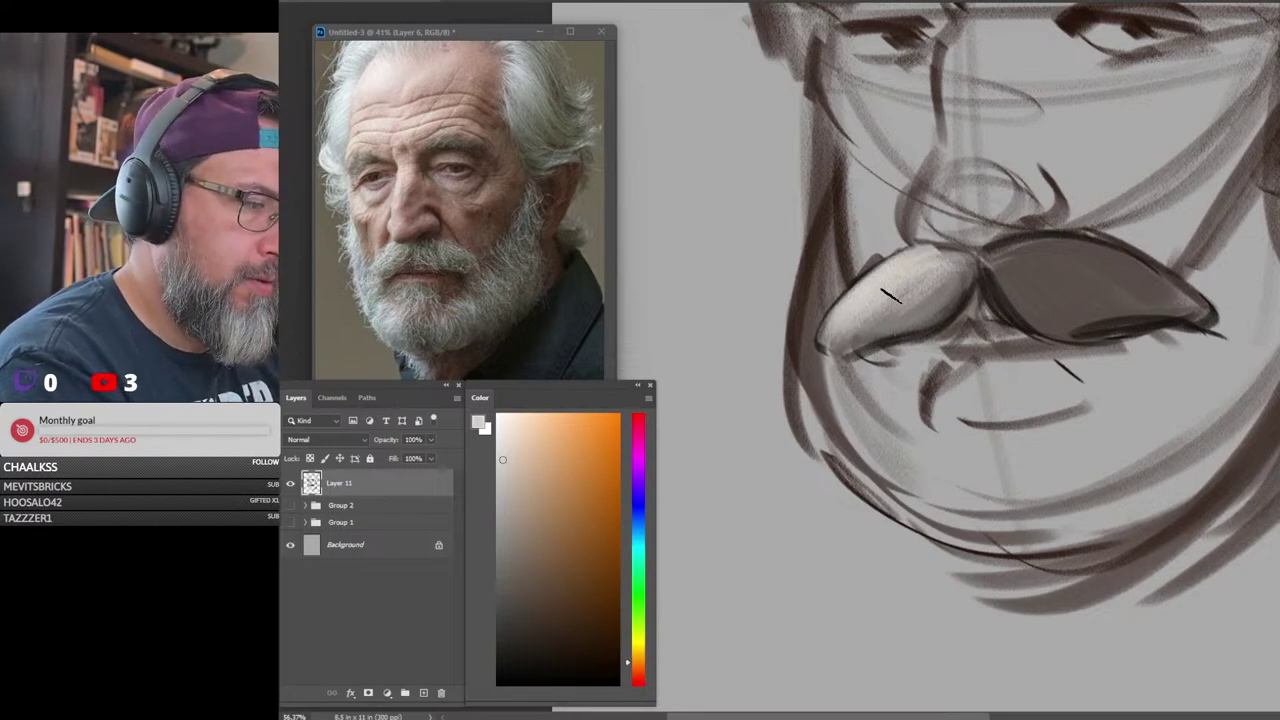
{"action": "left_click_drag", "start_coordinate": [891, 294], "coordinate": [852, 336]}
Blend the left moustache highlight into the shadow at the parting and lower edge using sampled light and dark greys
{"action": "left_click", "coordinate": [964, 272], "text": "alt"}
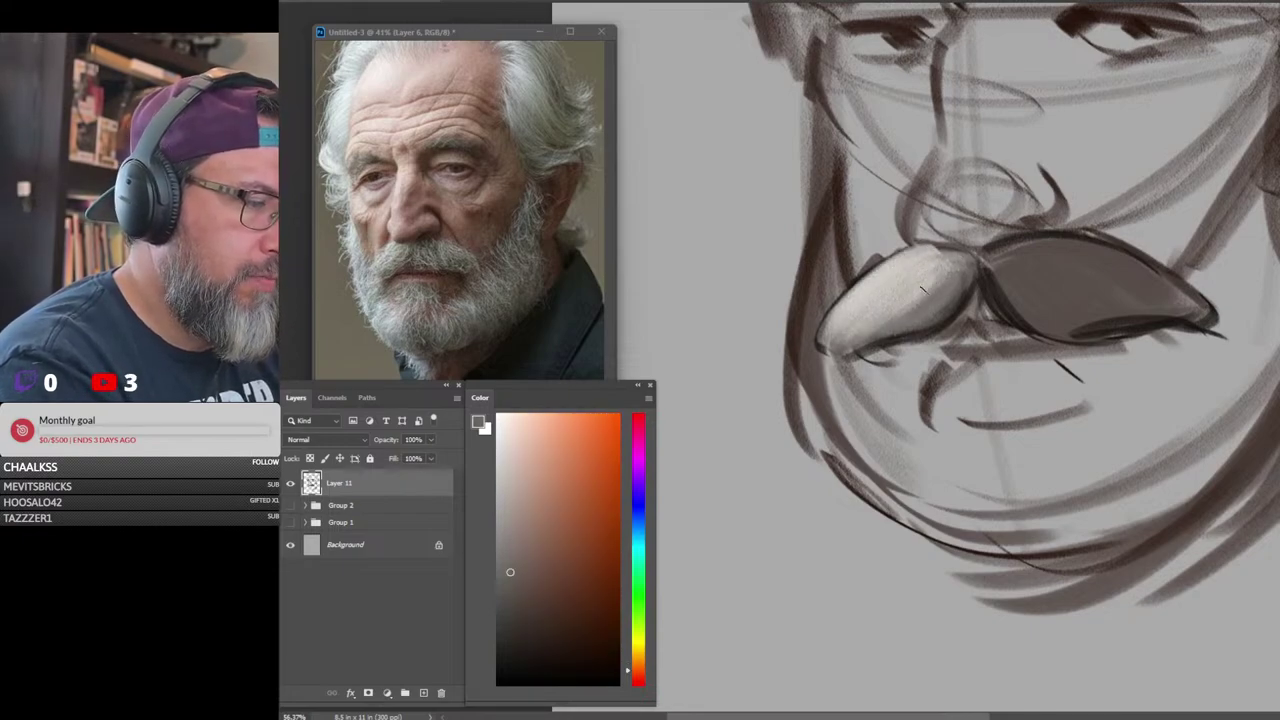
{"action": "left_click_drag", "start_coordinate": [922, 288], "coordinate": [866, 334]}
{"action": "left_click", "coordinate": [908, 292], "text": "alt"}
{"action": "left_click_drag", "start_coordinate": [931, 284], "coordinate": [897, 316]}
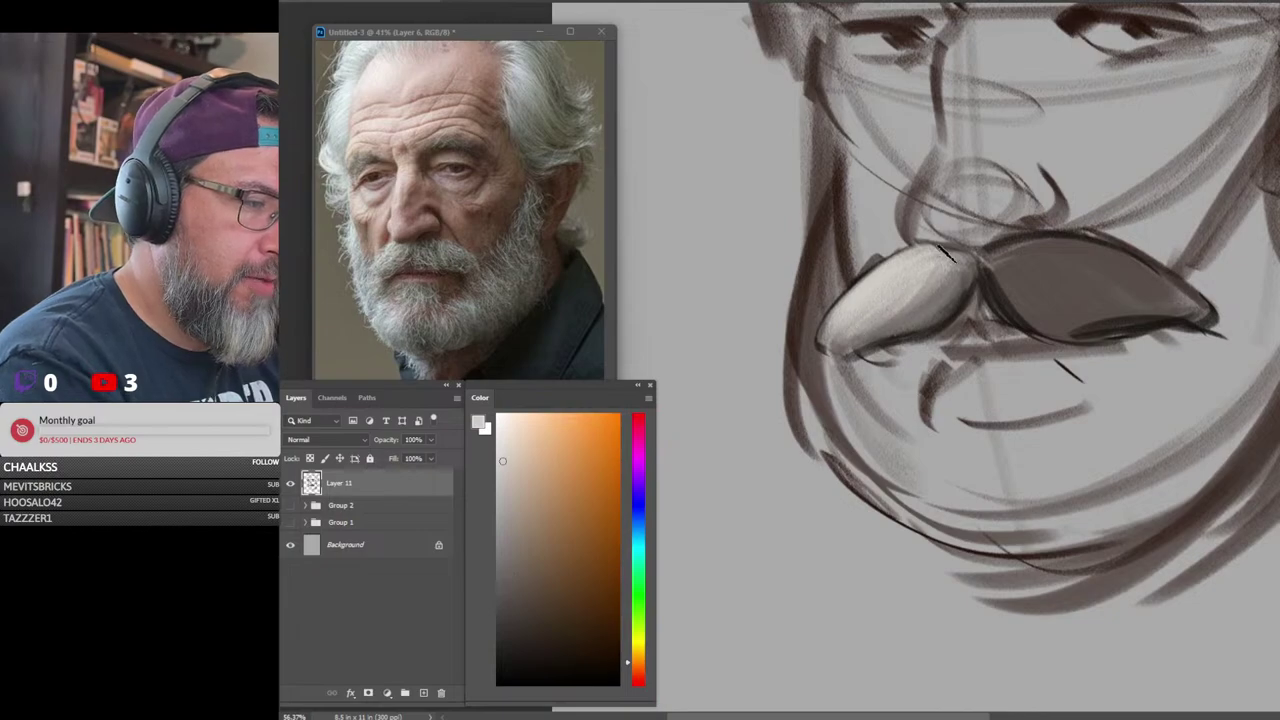
{"action": "left_click_drag", "start_coordinate": [947, 256], "coordinate": [852, 323]}
{"action": "left_click_drag", "start_coordinate": [950, 284], "coordinate": [912, 314]}
{"action": "left_click", "coordinate": [966, 277], "text": "alt"}
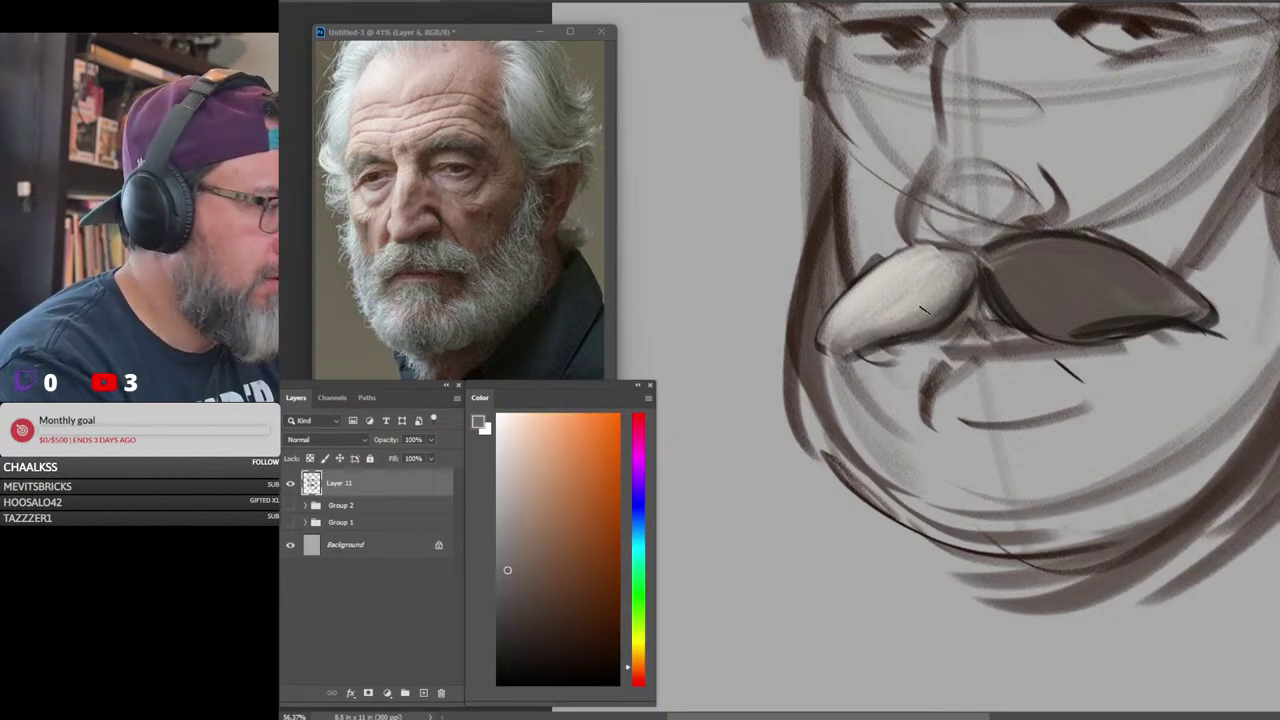
{"action": "left_click", "coordinate": [977, 278], "text": "alt"}
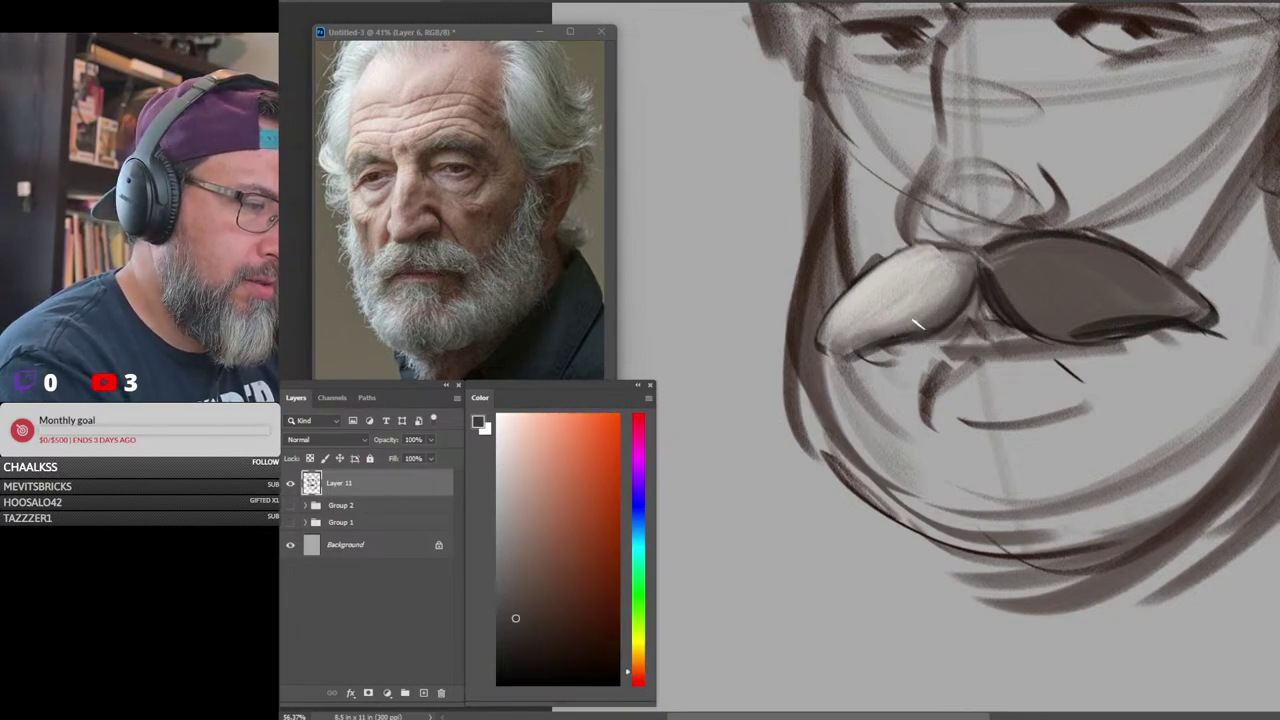
{"action": "left_click_drag", "start_coordinate": [905, 331], "coordinate": [852, 342]}
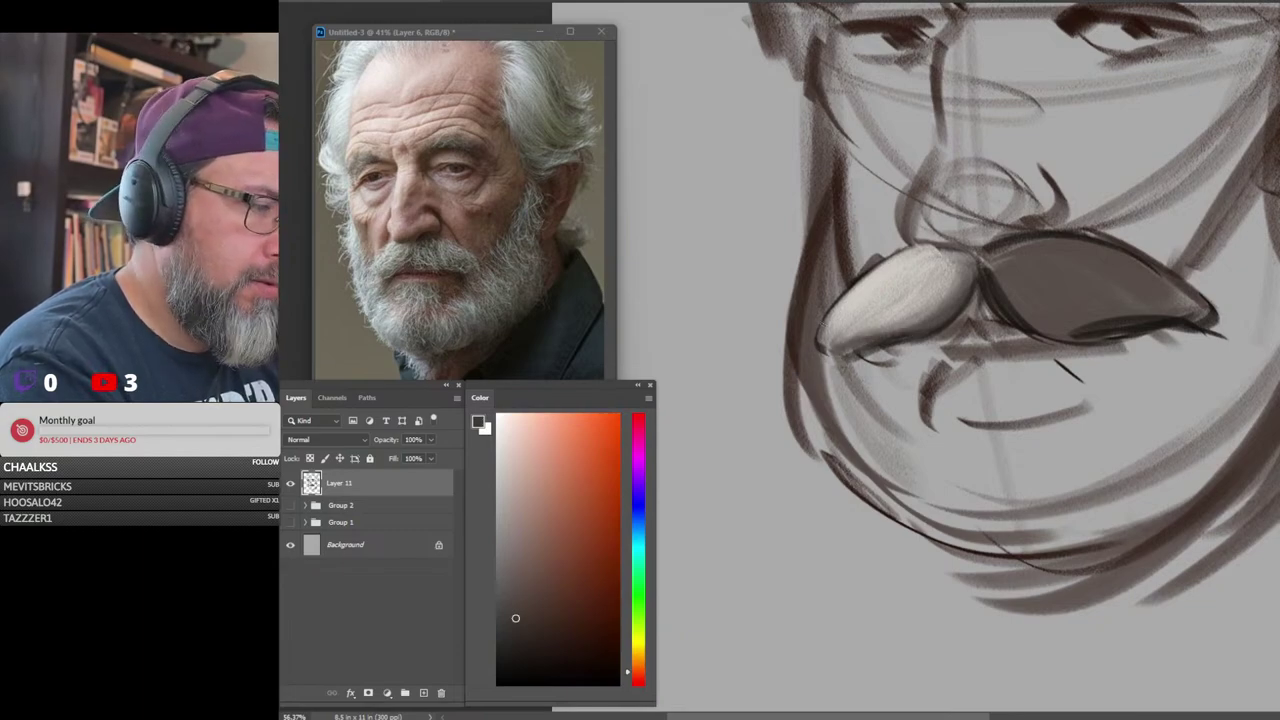
Soften the top edge of the moustache's left half with sampled light and mid greys
{"action": "left_click", "coordinate": [940, 255], "text": "alt"}
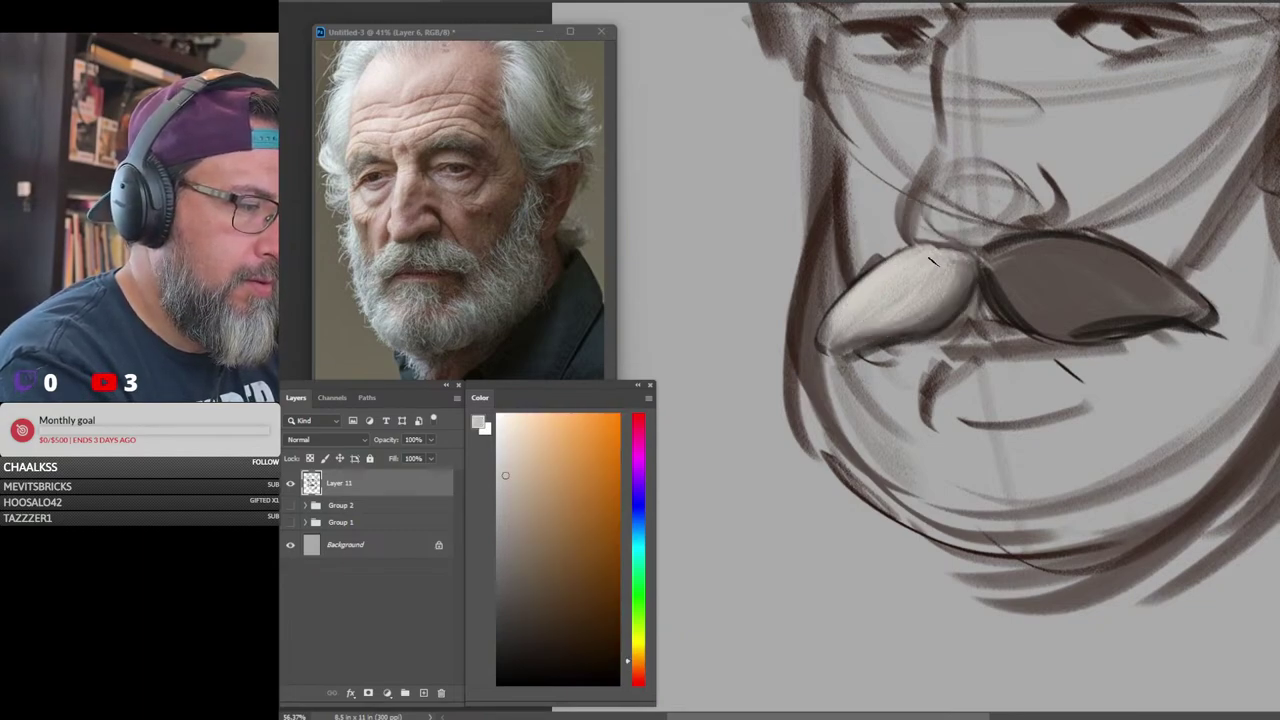
{"action": "left_click", "coordinate": [947, 263], "text": "alt"}
{"action": "mouse_move", "coordinate": [959, 261]}
{"action": "left_mouse_down"}
{"action": "mouse_move", "coordinate": [936, 255]}
{"action": "mouse_move", "coordinate": [911, 278]}
{"action": "mouse_move", "coordinate": [938, 312]}
{"action": "mouse_move", "coordinate": [938, 299]}
{"action": "mouse_move", "coordinate": [906, 310]}
{"action": "mouse_move", "coordinate": [903, 277]}
{"action": "mouse_move", "coordinate": [867, 293]}
{"action": "left_mouse_up"}
{"action": "left_click", "coordinate": [965, 283], "text": "alt"}
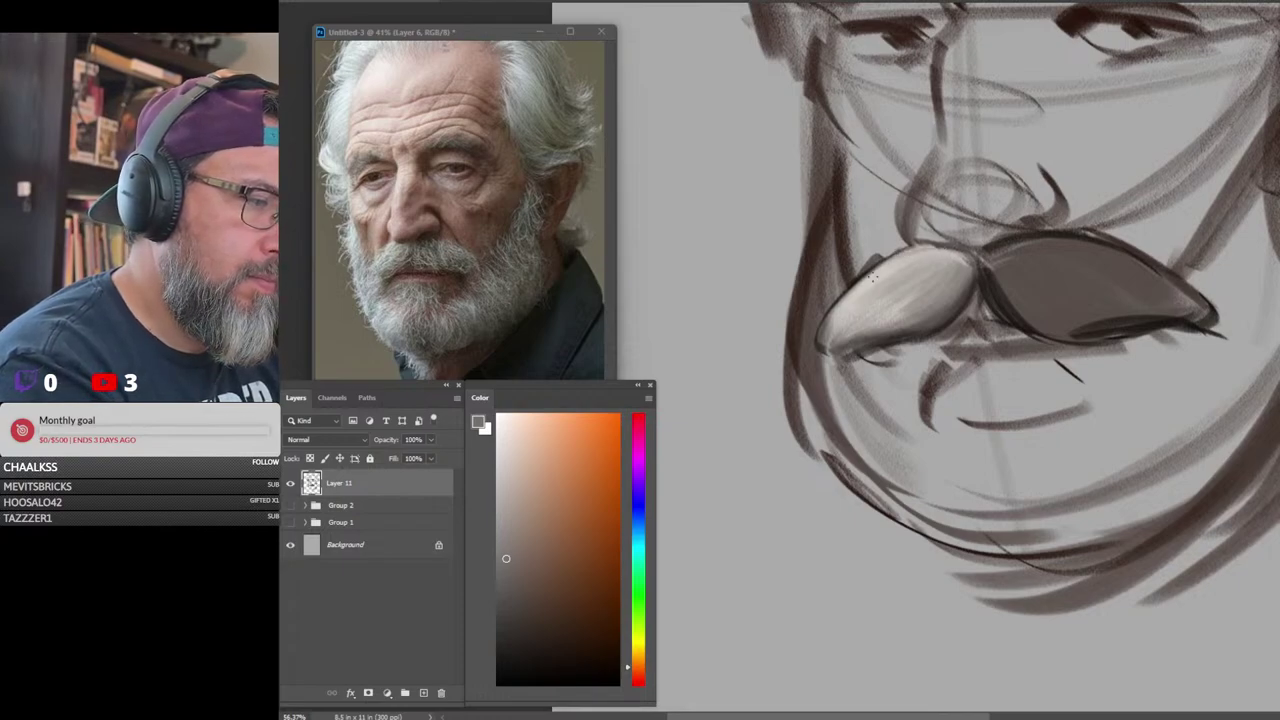
Draw fine dark hair strands from the parting toward the tip of the moustache's left half
{"action": "left_click", "coordinate": [964, 305], "text": "alt"}
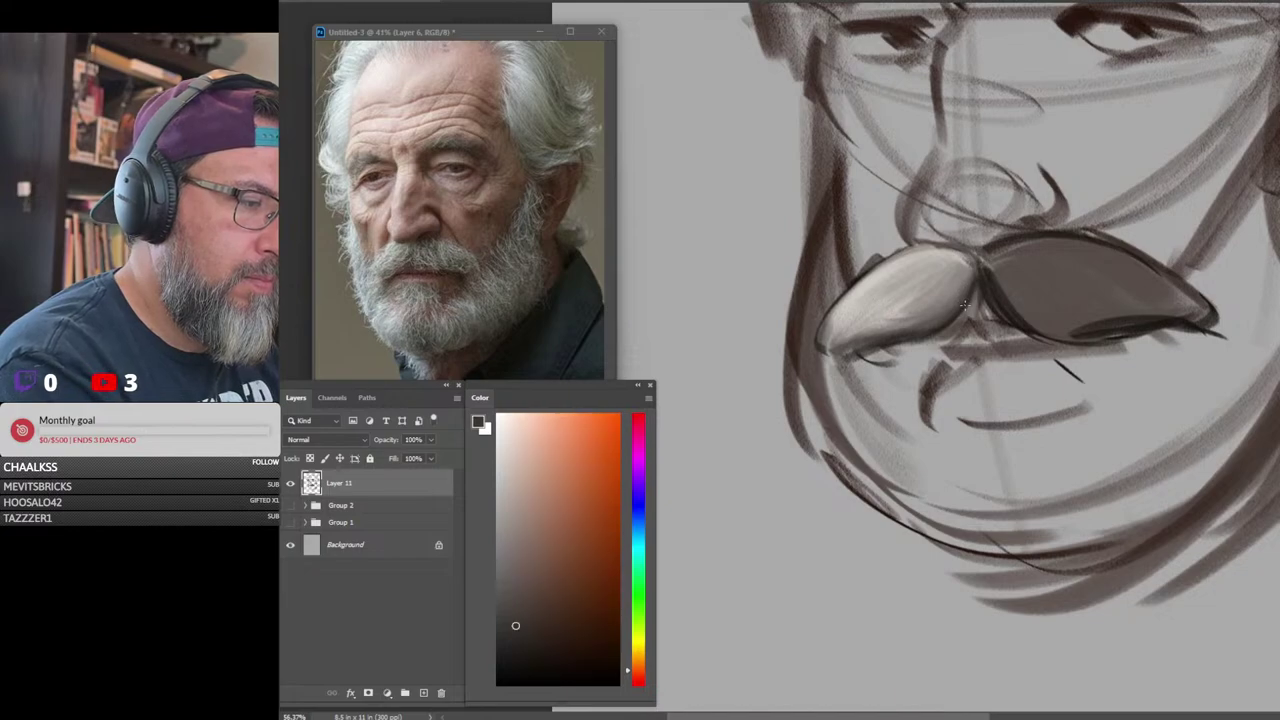
{"action": "left_click_drag", "start_coordinate": [960, 293], "coordinate": [909, 314]}
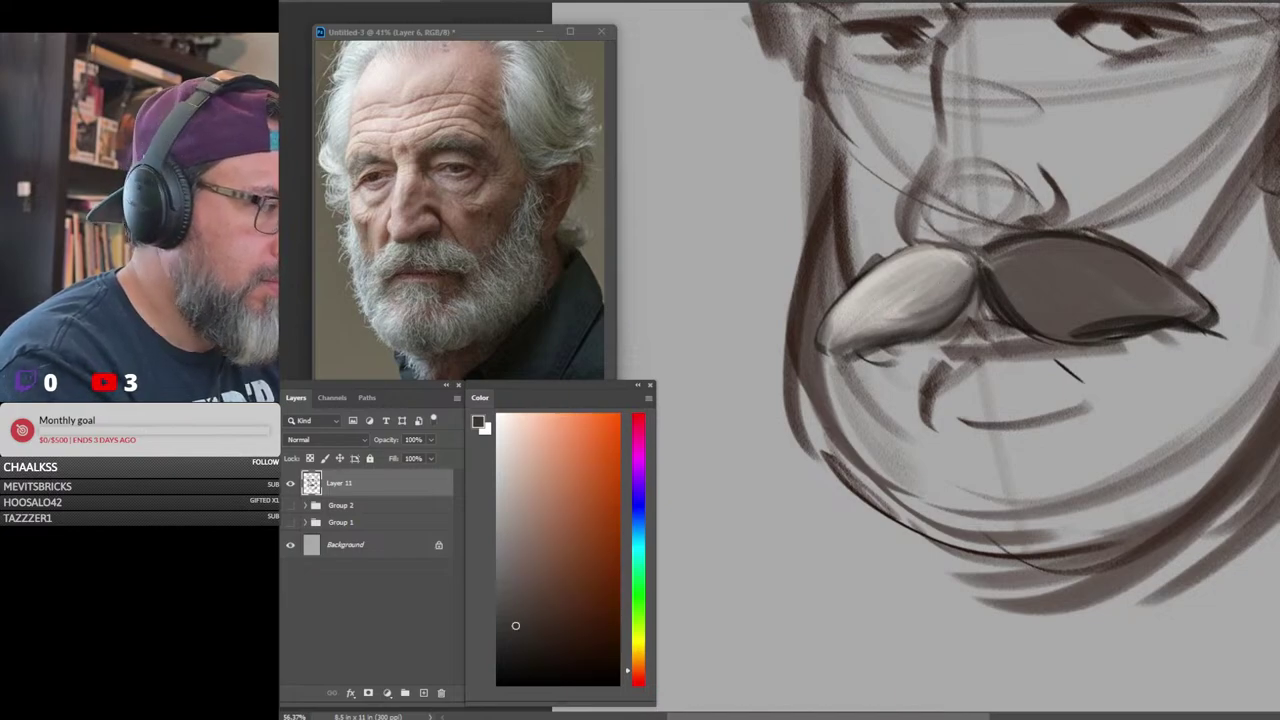
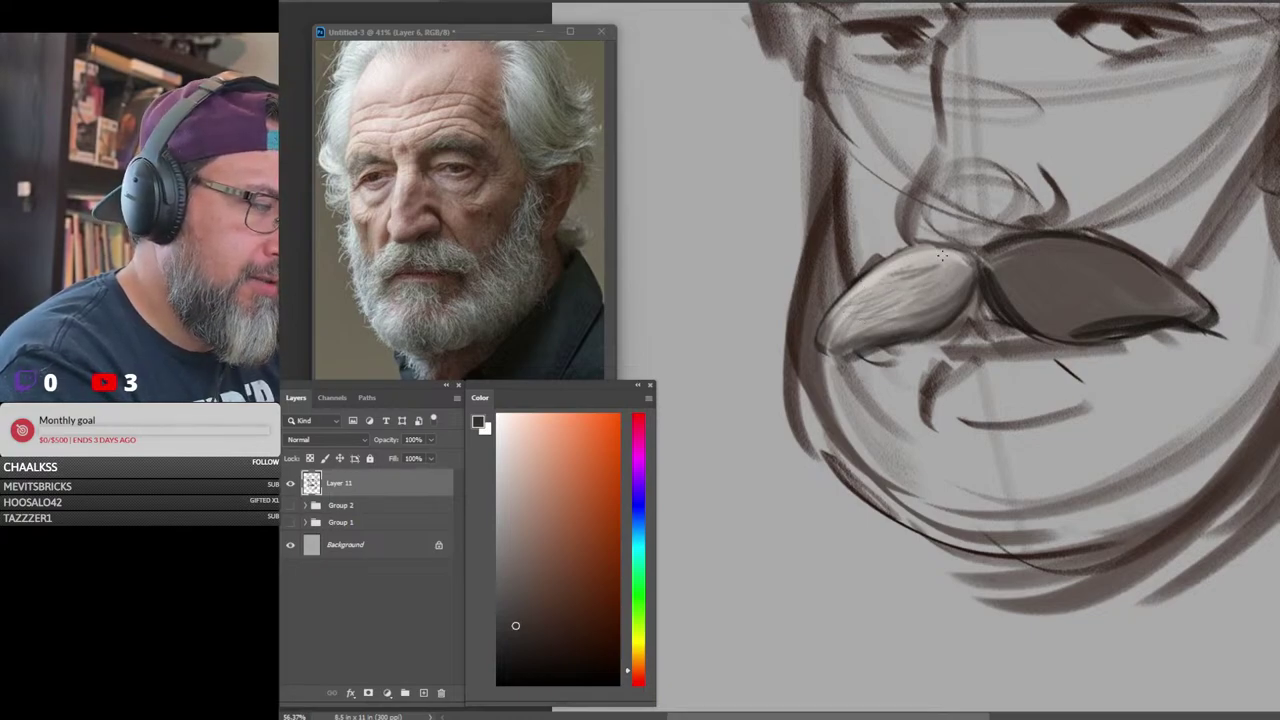
{"action": "left_click_drag", "start_coordinate": [958, 276], "coordinate": [914, 311]}
{"action": "left_click_drag", "start_coordinate": [894, 322], "coordinate": [842, 336]}
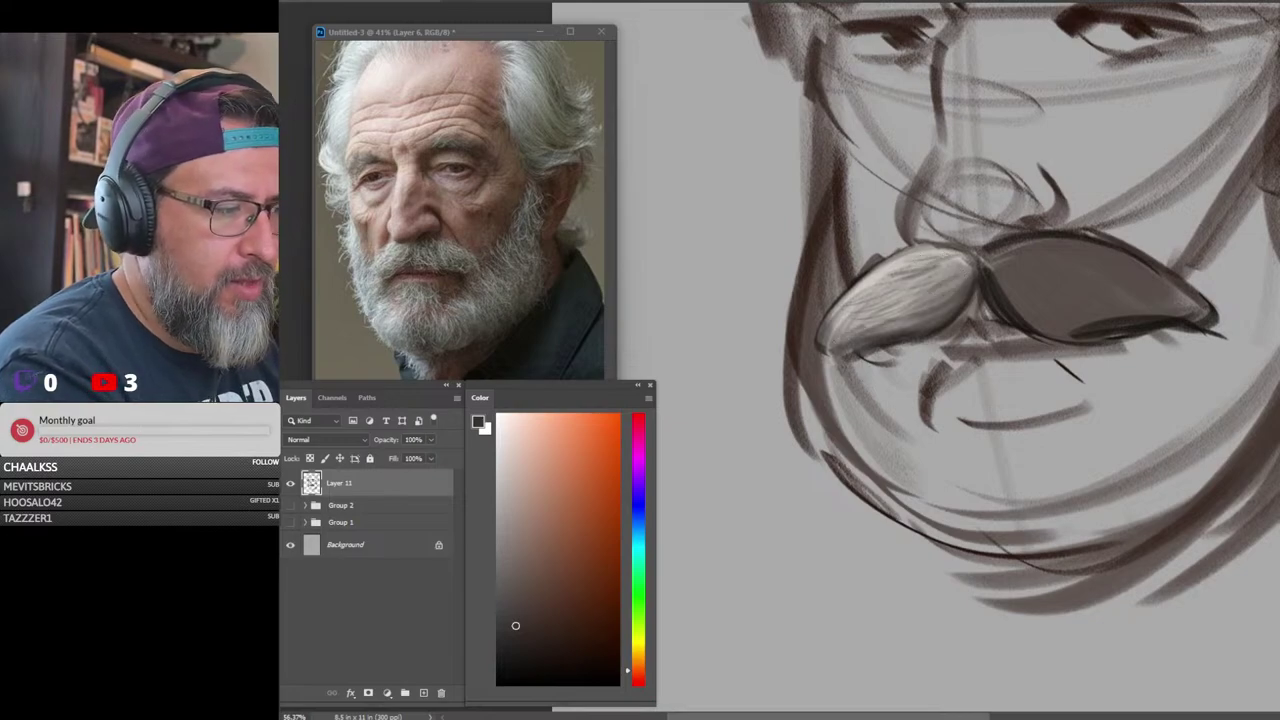
Add thin near-white hair strands over the top and middle of the moustache's left half
{"action": "key", "text": "x"}
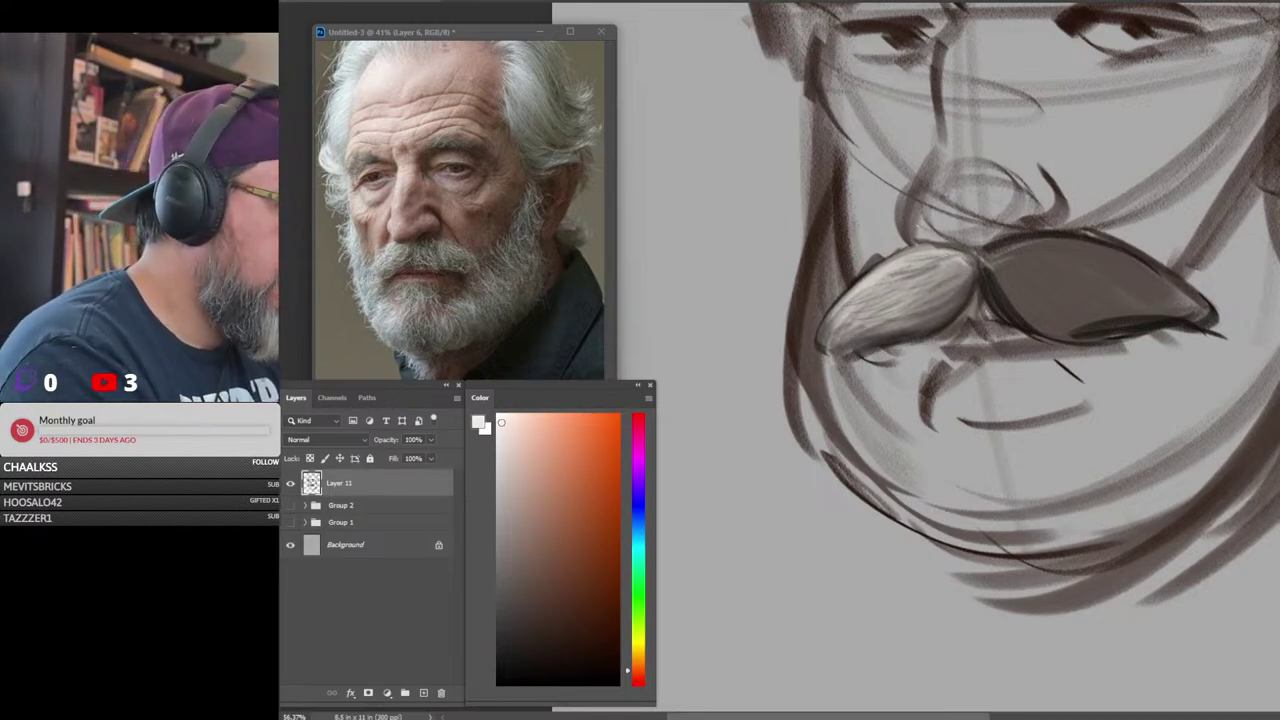
{"action": "left_click", "coordinate": [500, 421]}
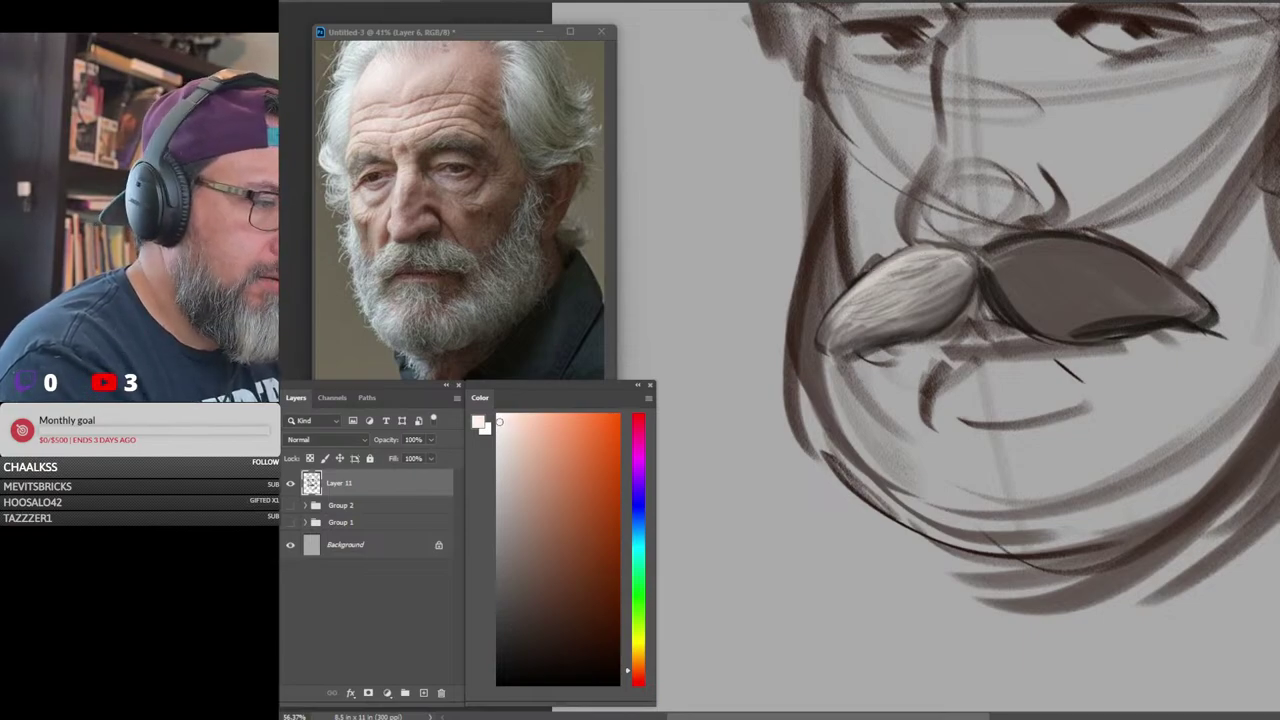
{"action": "left_click_drag", "start_coordinate": [922, 253], "coordinate": [860, 278]}
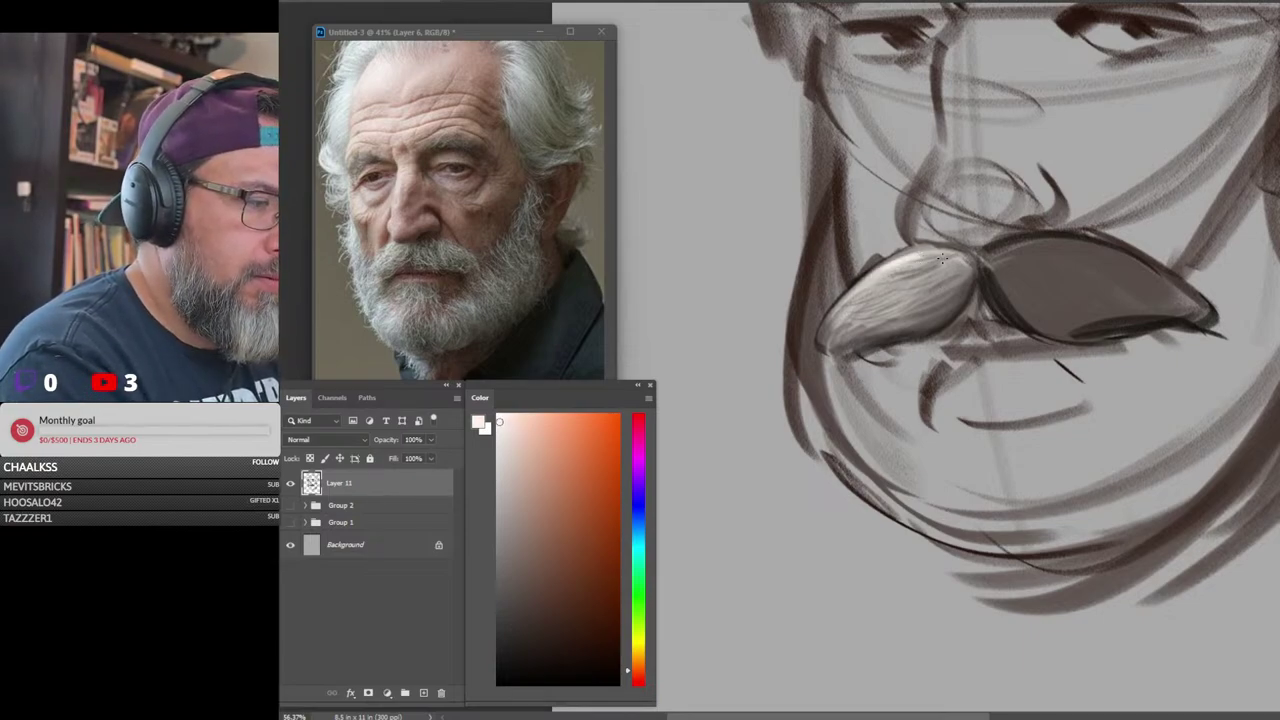
{"action": "mouse_move", "coordinate": [941, 266]}
{"action": "left_mouse_down"}
{"action": "mouse_move", "coordinate": [852, 318]}
{"action": "mouse_move", "coordinate": [861, 325]}
{"action": "left_mouse_up"}
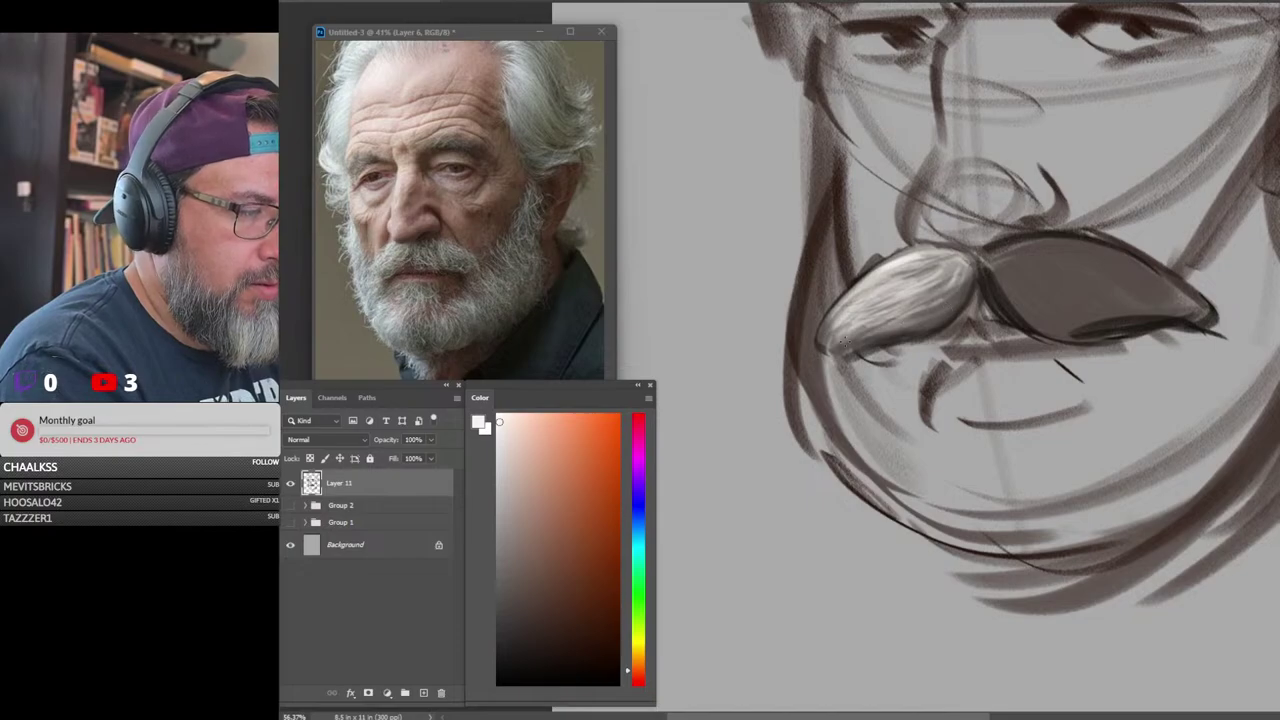
Switch to the multi-bristle hair brush and paint sampled dark grey strands from the parting to the tip of the moustache's left half
{"action": "scroll", "coordinate": [1157, 366], "scroll_direction": "down", "scroll_amount": 14}
{"action": "scroll", "coordinate": [1157, 366], "scroll_direction": "up", "scroll_amount": 12}
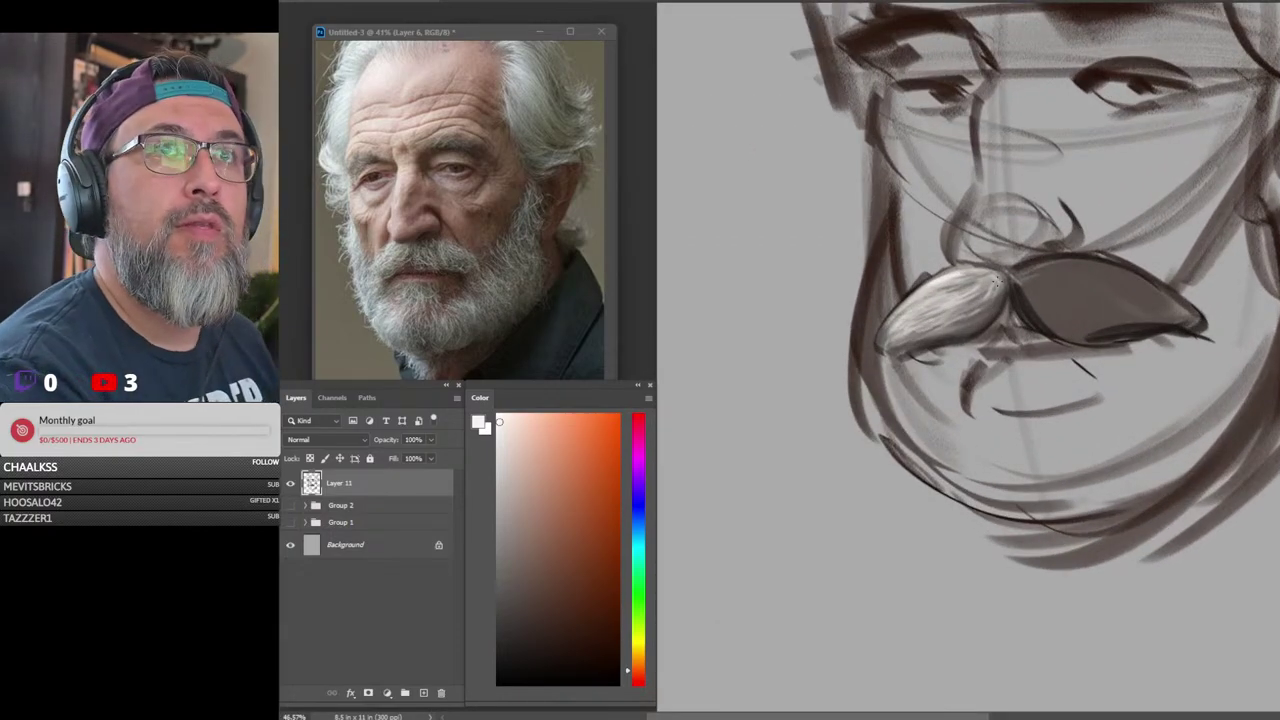
{"action": "right_click", "coordinate": [966, 323]}
{"action": "scroll", "coordinate": [1080, 450], "scroll_direction": "down", "scroll_amount": 10}
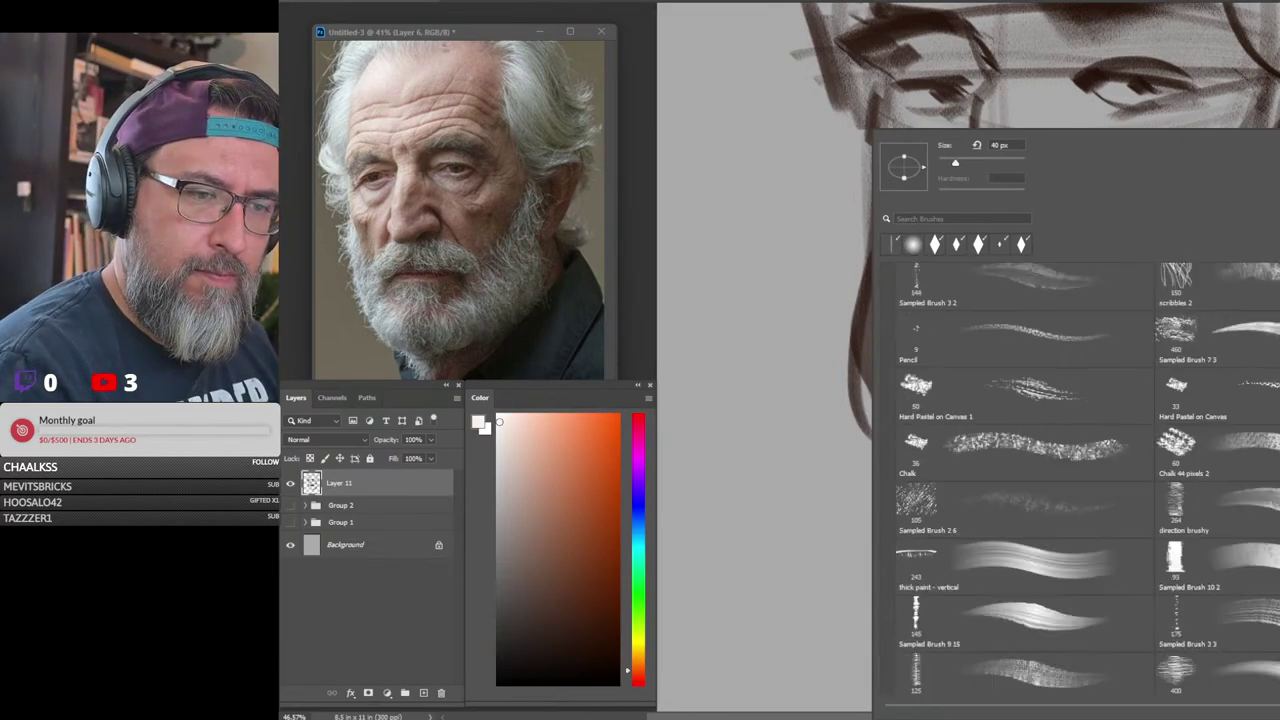
{"action": "left_click", "coordinate": [824, 507]}
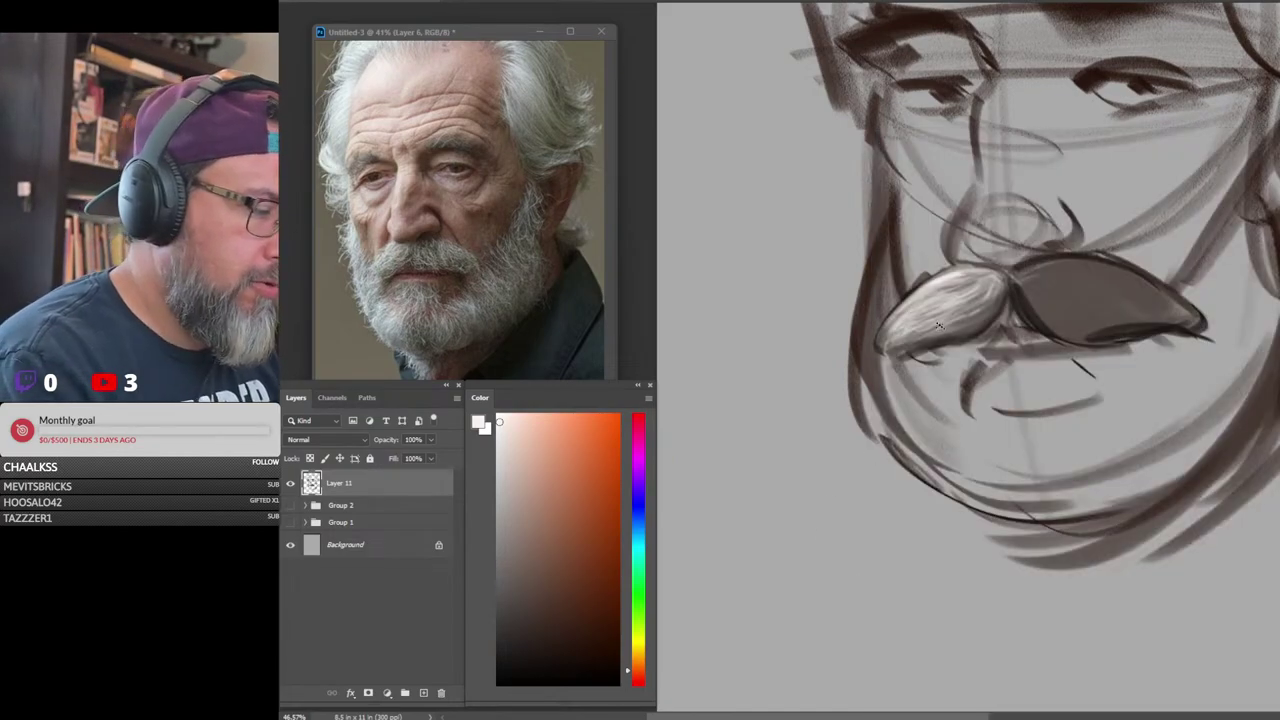
{"action": "scroll", "coordinate": [991, 262], "scroll_direction": "up", "scroll_amount": 3}
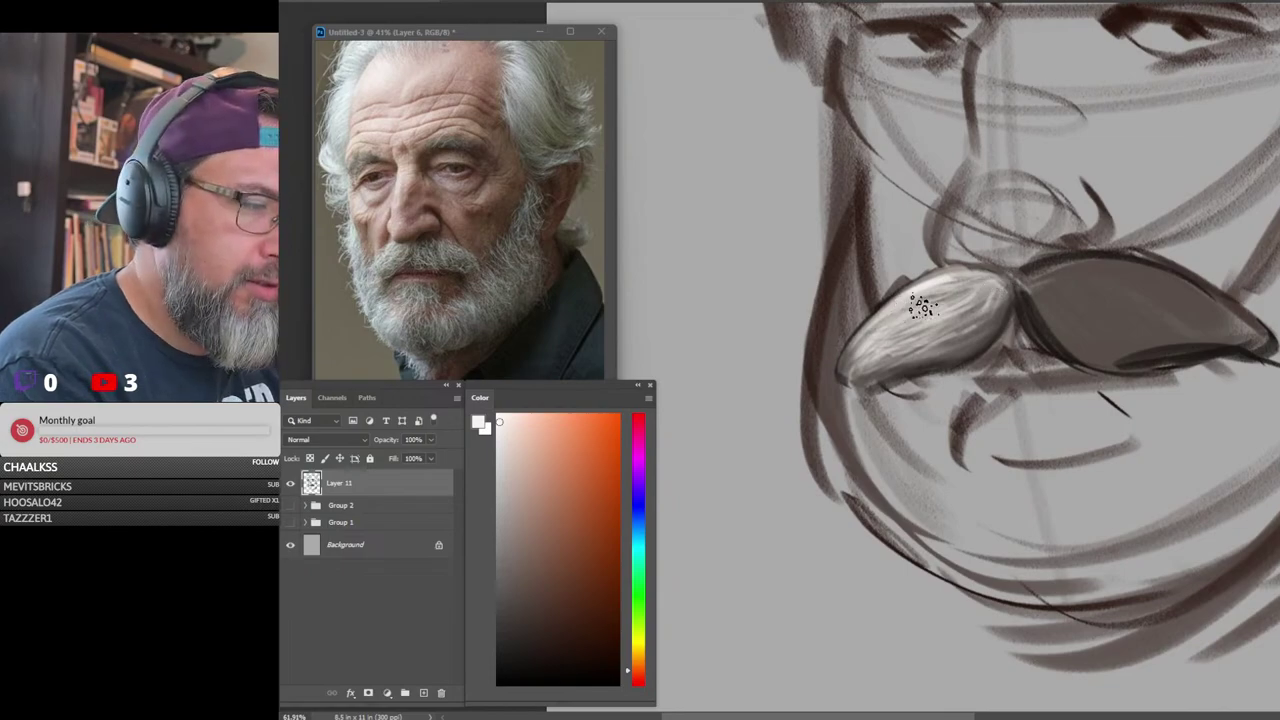
{"action": "left_click", "coordinate": [1009, 271], "text": "alt"}
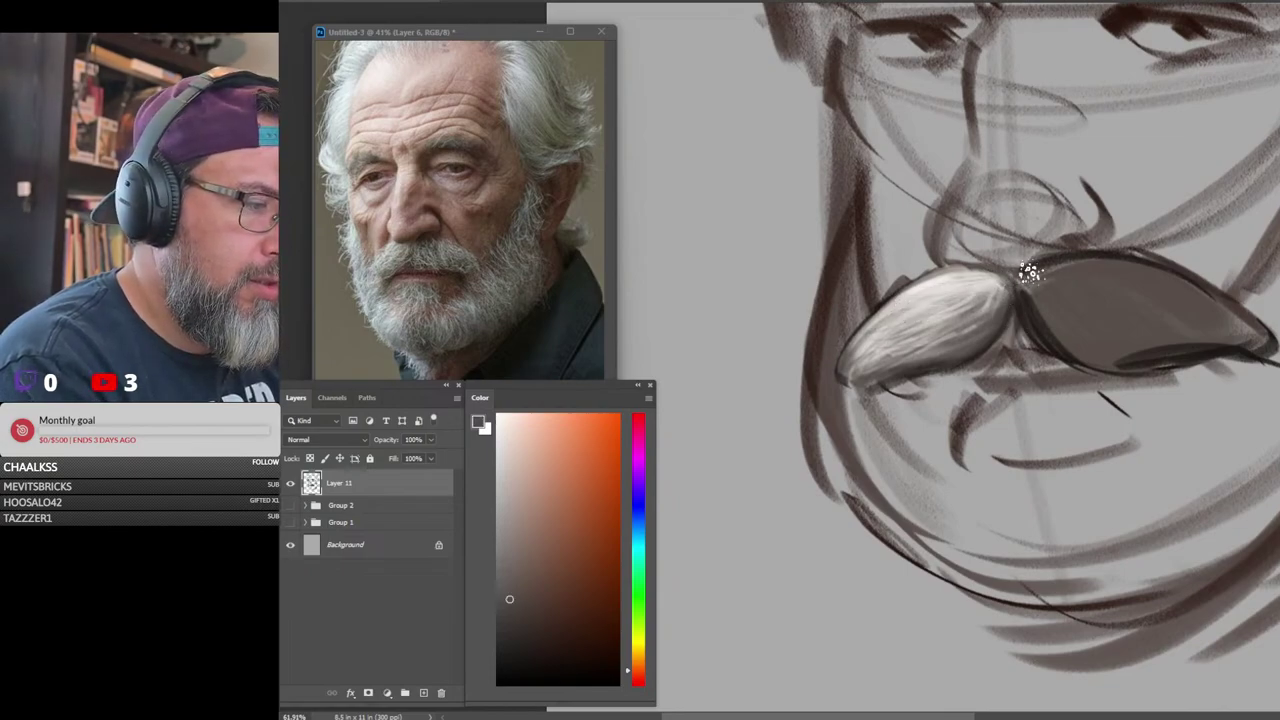
{"action": "mouse_move", "coordinate": [1003, 291]}
{"action": "left_mouse_down"}
{"action": "mouse_move", "coordinate": [927, 338]}
{"action": "mouse_move", "coordinate": [999, 272]}
{"action": "mouse_move", "coordinate": [880, 319]}
{"action": "mouse_move", "coordinate": [1003, 291]}
{"action": "mouse_move", "coordinate": [941, 320]}
{"action": "mouse_move", "coordinate": [946, 338]}
{"action": "mouse_move", "coordinate": [887, 331]}
{"action": "mouse_move", "coordinate": [904, 361]}
{"action": "mouse_move", "coordinate": [837, 385]}
{"action": "left_mouse_up"}
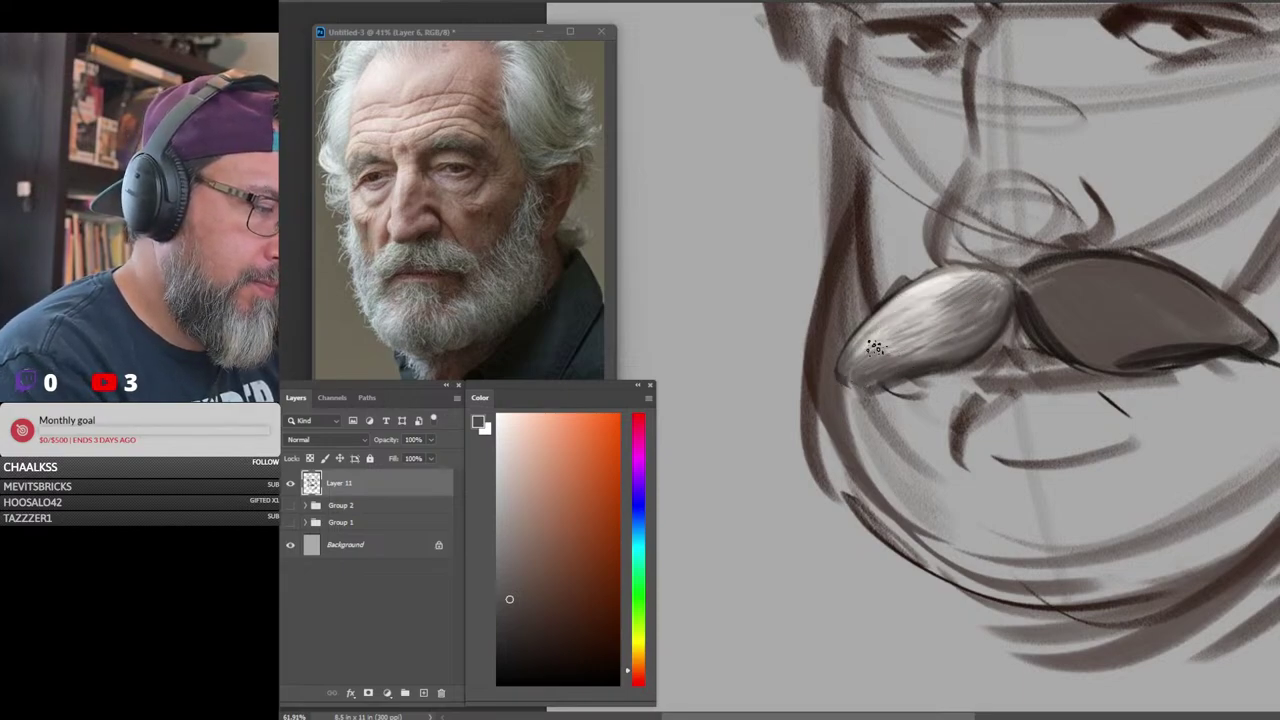
Blend the middle and outer part of the moustache's left half with sampled mid greys along the hair direction
{"action": "left_click", "coordinate": [914, 310], "text": "alt"}
{"action": "mouse_move", "coordinate": [895, 330]}
{"action": "left_mouse_down"}
{"action": "mouse_move", "coordinate": [854, 363]}
{"action": "mouse_move", "coordinate": [917, 337]}
{"action": "mouse_move", "coordinate": [838, 352]}
{"action": "left_mouse_up"}
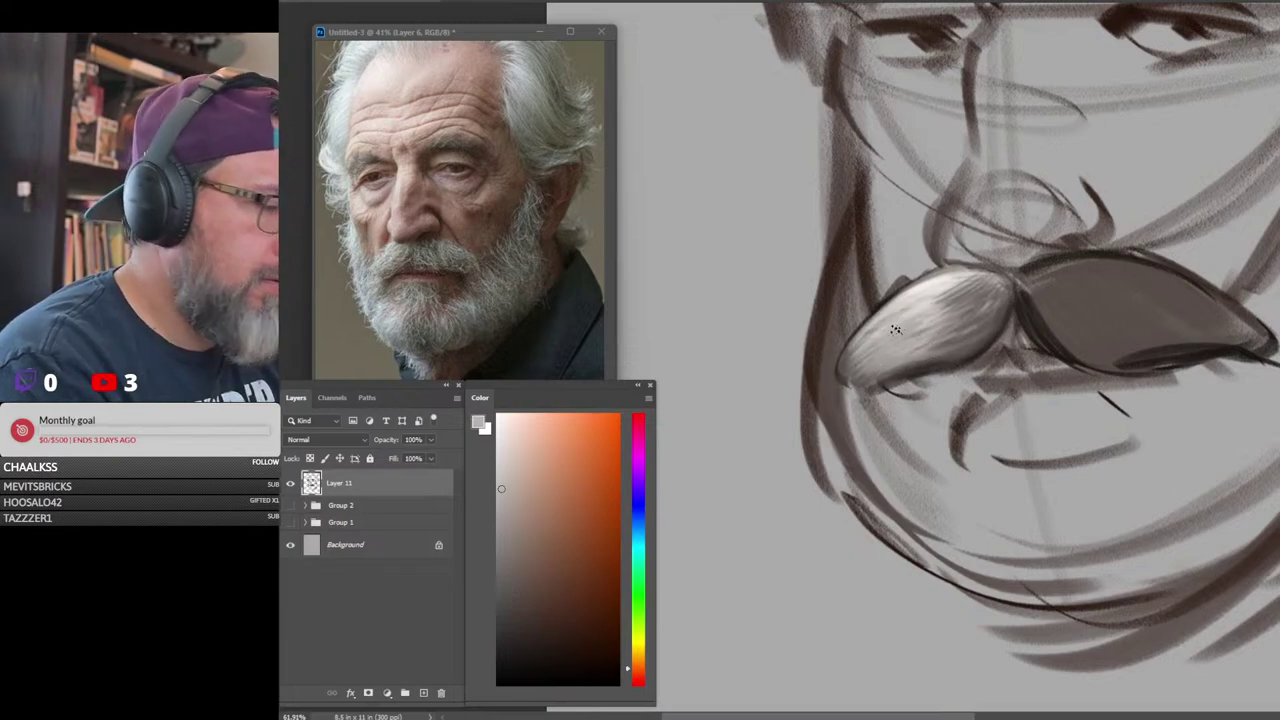
{"action": "left_click", "coordinate": [970, 297], "text": "alt"}
{"action": "mouse_move", "coordinate": [954, 300]}
{"action": "left_mouse_down"}
{"action": "mouse_move", "coordinate": [922, 313]}
{"action": "mouse_move", "coordinate": [950, 307]}
{"action": "mouse_move", "coordinate": [946, 333]}
{"action": "mouse_move", "coordinate": [981, 303]}
{"action": "mouse_move", "coordinate": [935, 300]}
{"action": "mouse_move", "coordinate": [964, 293]}
{"action": "mouse_move", "coordinate": [960, 281]}
{"action": "mouse_move", "coordinate": [948, 295]}
{"action": "mouse_move", "coordinate": [907, 273]}
{"action": "mouse_move", "coordinate": [893, 303]}
{"action": "left_mouse_up"}
Brush light strands onto the tip of the moustache's left half and sampled mid grey ones across its middle
{"action": "left_click", "coordinate": [925, 283], "text": "alt"}
{"action": "left_click", "coordinate": [930, 280], "text": "alt"}
{"action": "mouse_move", "coordinate": [862, 343]}
{"action": "left_mouse_down"}
{"action": "mouse_move", "coordinate": [870, 374]}
{"action": "mouse_move", "coordinate": [852, 348]}
{"action": "mouse_move", "coordinate": [927, 300]}
{"action": "mouse_move", "coordinate": [1114, 258]}
{"action": "mouse_move", "coordinate": [895, 353]}
{"action": "mouse_move", "coordinate": [910, 358]}
{"action": "mouse_move", "coordinate": [852, 309]}
{"action": "mouse_move", "coordinate": [847, 352]}
{"action": "mouse_move", "coordinate": [872, 335]}
{"action": "mouse_move", "coordinate": [841, 361]}
{"action": "mouse_move", "coordinate": [867, 333]}
{"action": "mouse_move", "coordinate": [883, 341]}
{"action": "mouse_move", "coordinate": [865, 366]}
{"action": "mouse_move", "coordinate": [856, 376]}
{"action": "mouse_move", "coordinate": [887, 305]}
{"action": "mouse_move", "coordinate": [900, 309]}
{"action": "mouse_move", "coordinate": [849, 356]}
{"action": "mouse_move", "coordinate": [875, 323]}
{"action": "mouse_move", "coordinate": [879, 360]}
{"action": "left_mouse_up"}
{"action": "left_click", "coordinate": [916, 361], "text": "alt"}
{"action": "left_click", "coordinate": [917, 343], "text": "alt"}
{"action": "left_click_drag", "start_coordinate": [903, 314], "coordinate": [956, 308]}
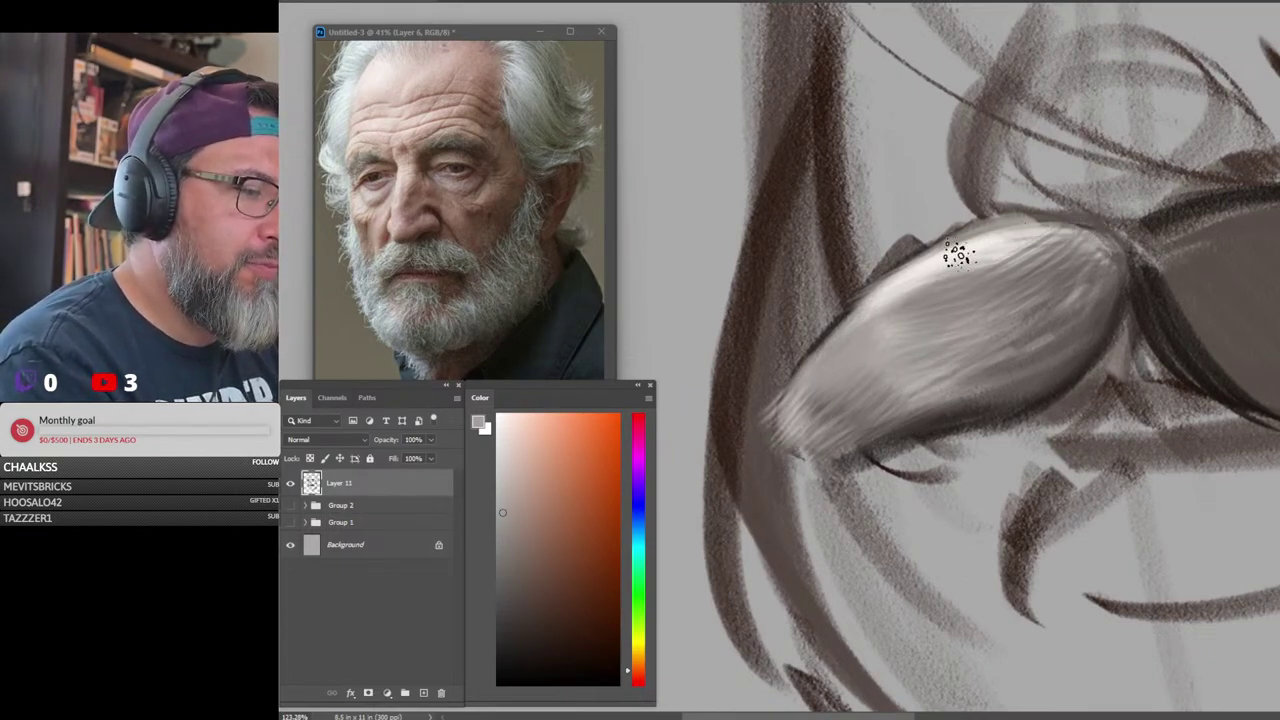
Brush sampled near-white hair highlights across the upper middle and outer part of the moustache's left half
{"action": "left_click", "coordinate": [1050, 340], "text": "alt"}
{"action": "left_click", "coordinate": [948, 238], "text": "alt"}
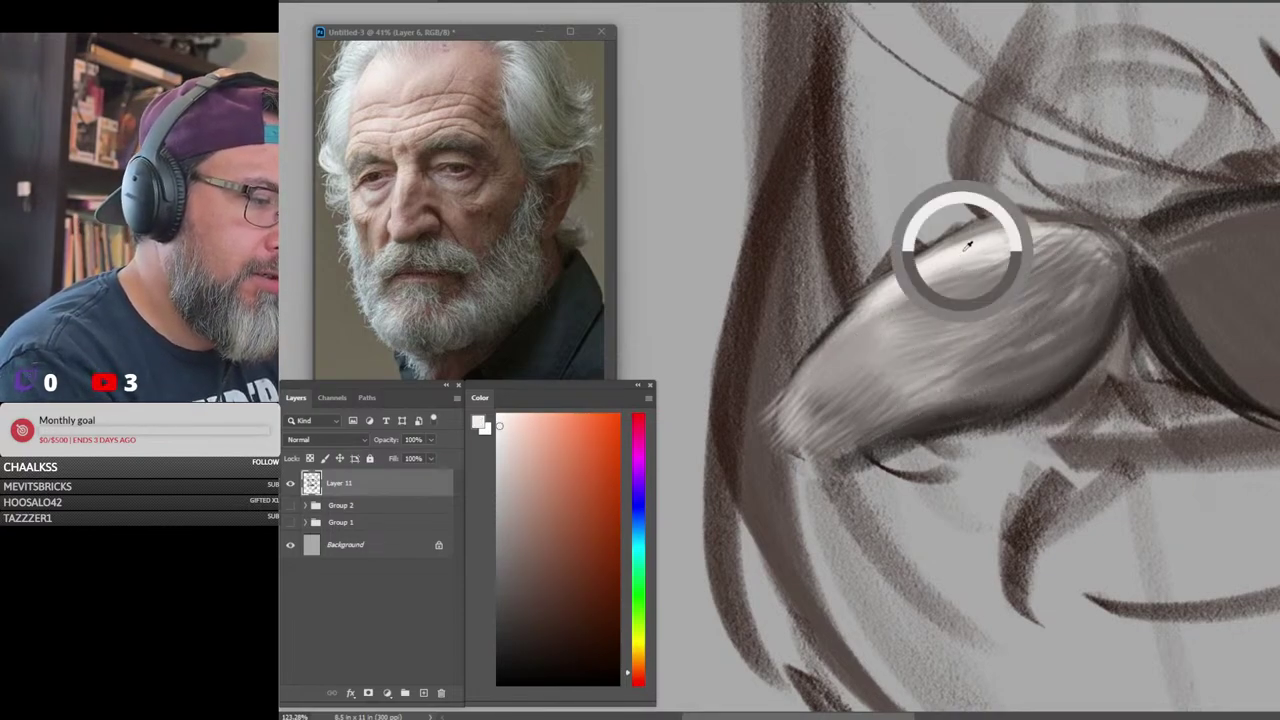
{"action": "mouse_move", "coordinate": [972, 280]}
{"action": "left_mouse_down"}
{"action": "mouse_move", "coordinate": [917, 314]}
{"action": "mouse_move", "coordinate": [930, 326]}
{"action": "left_mouse_up"}
{"action": "left_click_drag", "start_coordinate": [998, 318], "coordinate": [891, 359]}
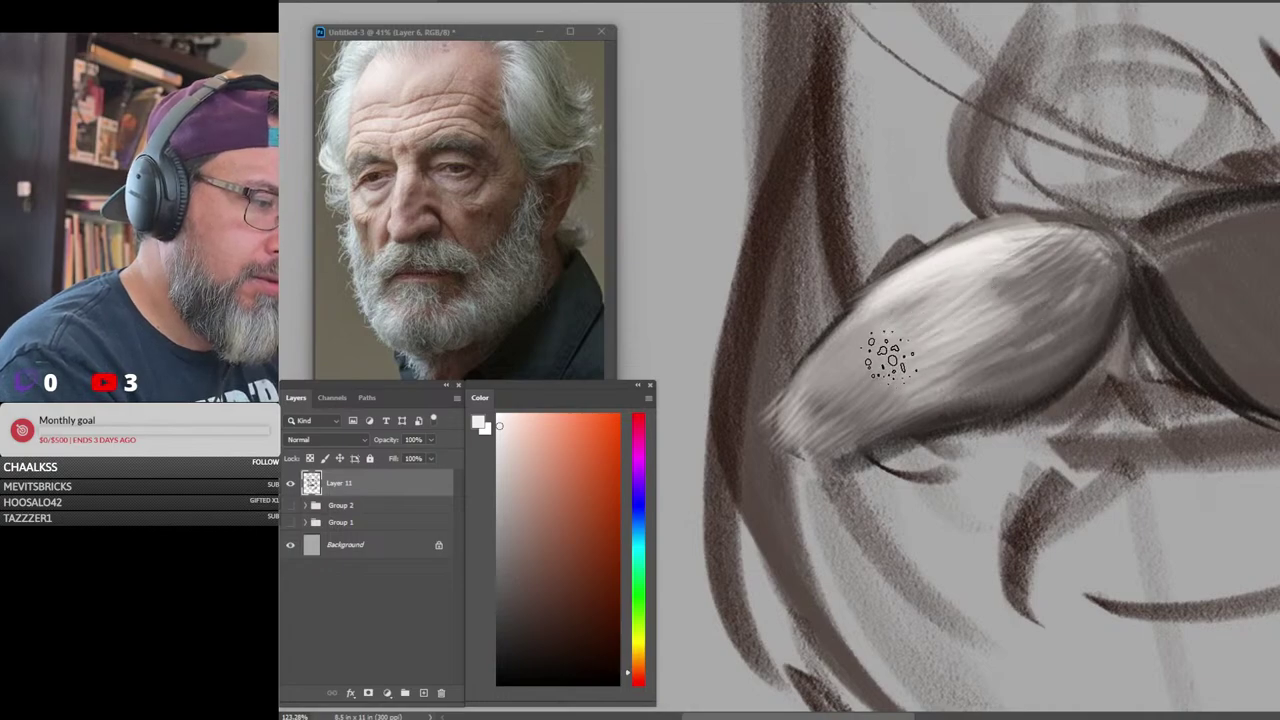
{"action": "left_click_drag", "start_coordinate": [929, 299], "coordinate": [855, 344]}
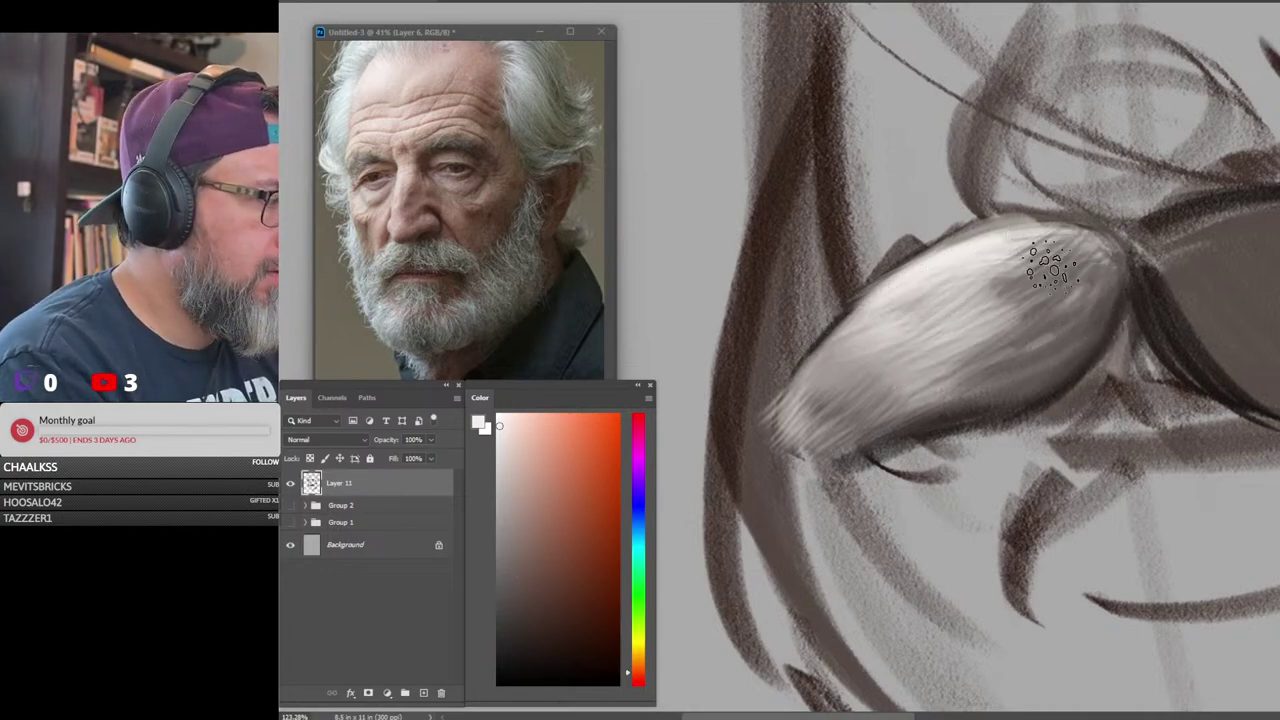
Soften the highlights between the top edge and the middle of the moustache's left half with sampled greys
{"action": "left_click", "coordinate": [1050, 332], "text": "alt"}
{"action": "mouse_move", "coordinate": [1026, 256]}
{"action": "left_mouse_down"}
{"action": "mouse_move", "coordinate": [943, 297]}
{"action": "mouse_move", "coordinate": [964, 306]}
{"action": "mouse_move", "coordinate": [966, 338]}
{"action": "mouse_move", "coordinate": [940, 316]}
{"action": "left_mouse_up"}
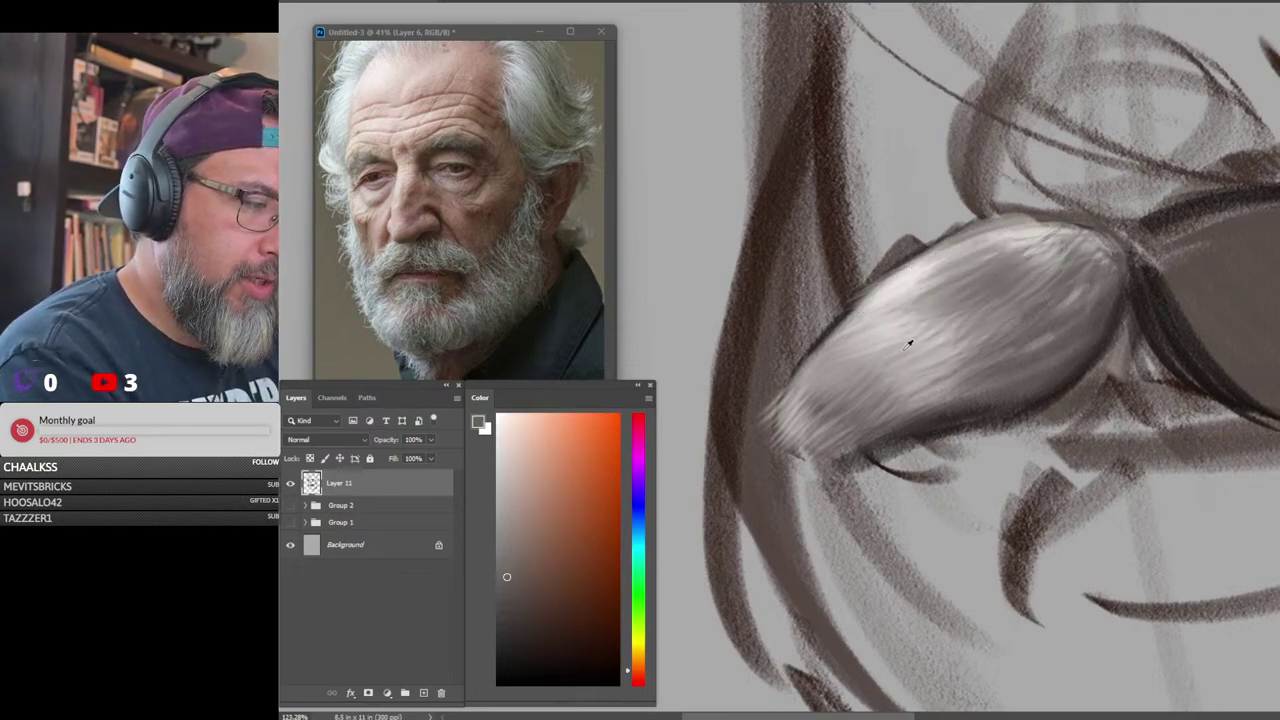
{"action": "left_click", "coordinate": [997, 278], "text": "alt"}
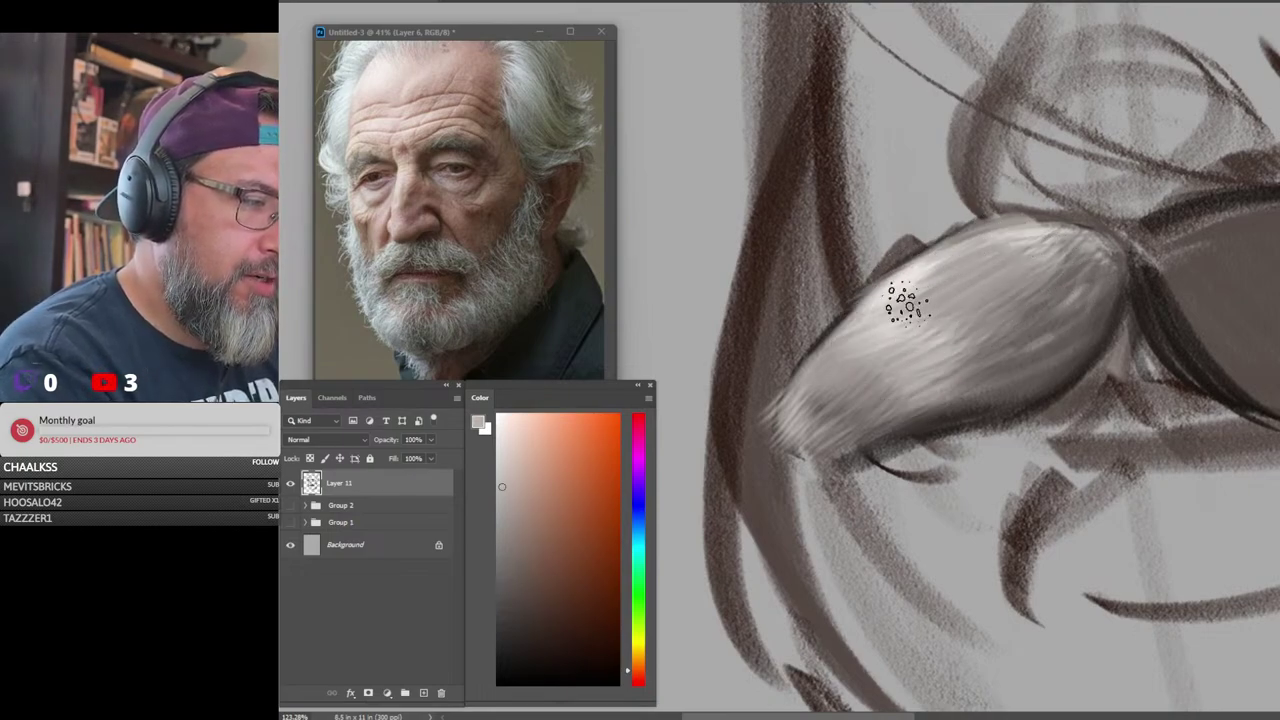
{"action": "left_click_drag", "start_coordinate": [1052, 286], "coordinate": [1012, 346]}
{"action": "left_click", "coordinate": [1056, 233], "text": "alt"}
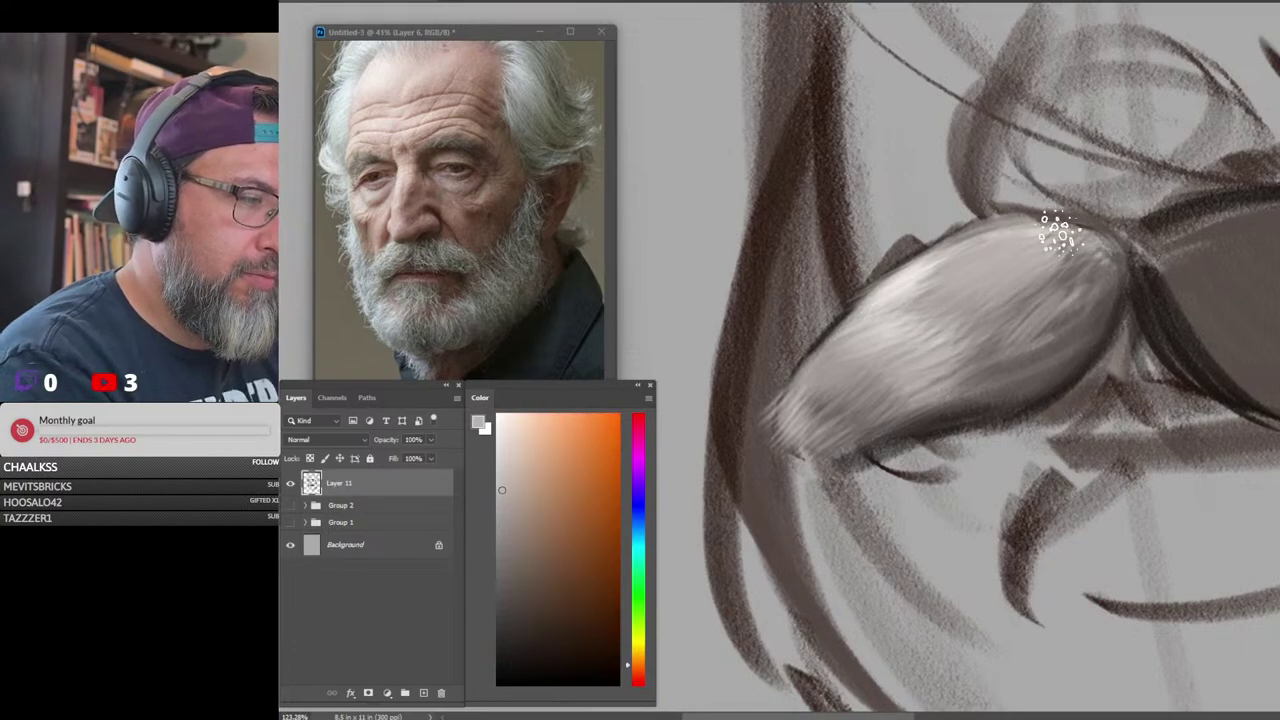
{"action": "left_click_drag", "start_coordinate": [1064, 252], "coordinate": [1012, 322]}
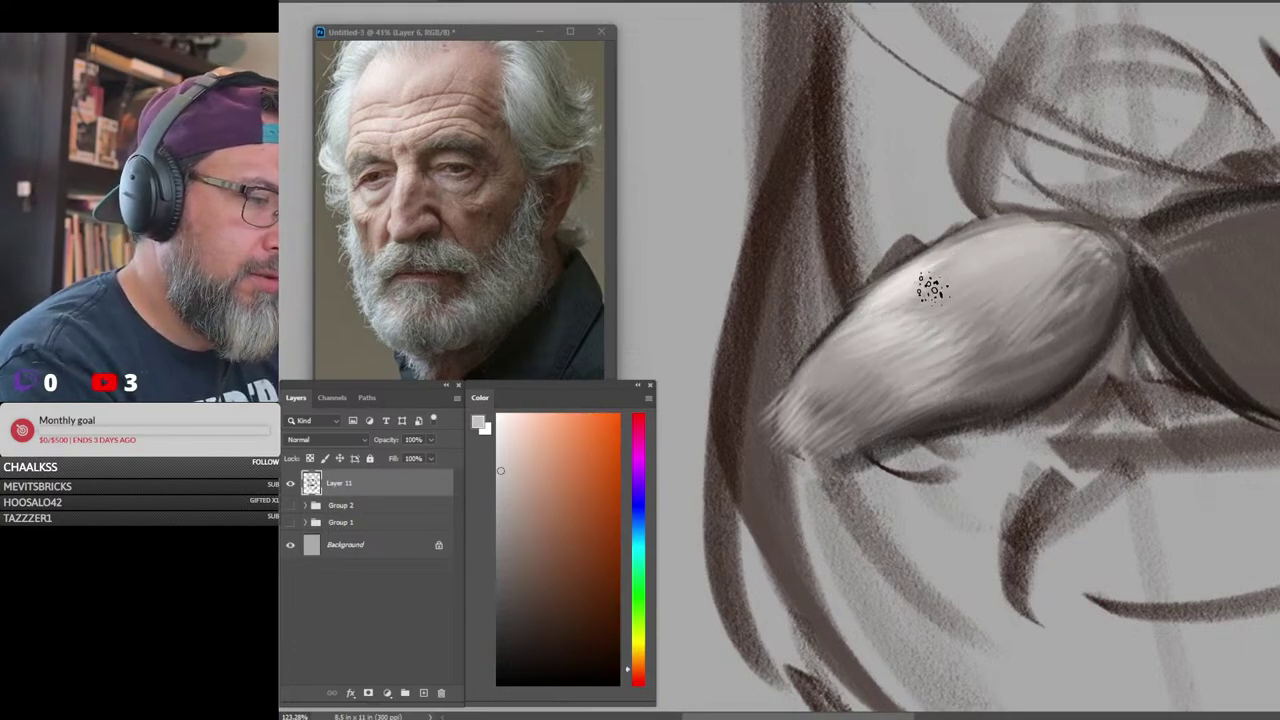
Brush sampled near-white strands along the top of the moustache's left half and down beside the parting toward the lower edge
{"action": "left_click", "coordinate": [908, 266], "text": "alt"}
{"action": "left_click_drag", "start_coordinate": [975, 243], "coordinate": [911, 297]}
{"action": "mouse_move", "coordinate": [1020, 246]}
{"action": "left_mouse_down"}
{"action": "mouse_move", "coordinate": [968, 298]}
{"action": "mouse_move", "coordinate": [1020, 306]}
{"action": "left_mouse_up"}
{"action": "mouse_move", "coordinate": [1092, 252]}
{"action": "left_mouse_down"}
{"action": "mouse_move", "coordinate": [1073, 322]}
{"action": "mouse_move", "coordinate": [1088, 328]}
{"action": "left_mouse_up"}
{"action": "mouse_move", "coordinate": [1064, 274]}
{"action": "left_mouse_down"}
{"action": "mouse_move", "coordinate": [1008, 335]}
{"action": "mouse_move", "coordinate": [1071, 328]}
{"action": "mouse_move", "coordinate": [1099, 277]}
{"action": "mouse_move", "coordinate": [989, 343]}
{"action": "mouse_move", "coordinate": [992, 365]}
{"action": "mouse_move", "coordinate": [1080, 296]}
{"action": "mouse_move", "coordinate": [1078, 315]}
{"action": "mouse_move", "coordinate": [963, 397]}
{"action": "left_mouse_up"}
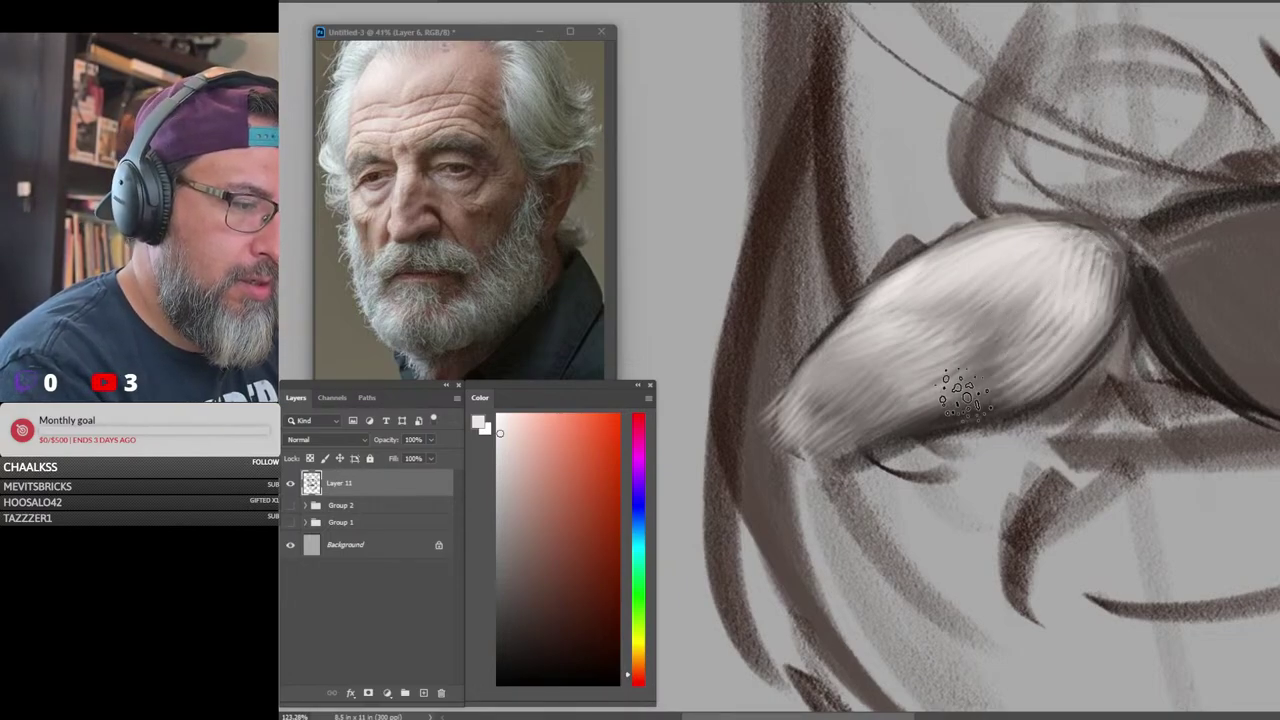
Choose the John's detail chalk brush for painting single hairs
{"action": "scroll", "coordinate": [1113, 400], "scroll_direction": "down", "scroll_amount": 5}
{"action": "left_click_drag", "start_coordinate": [1113, 400], "coordinate": [1168, 368]}
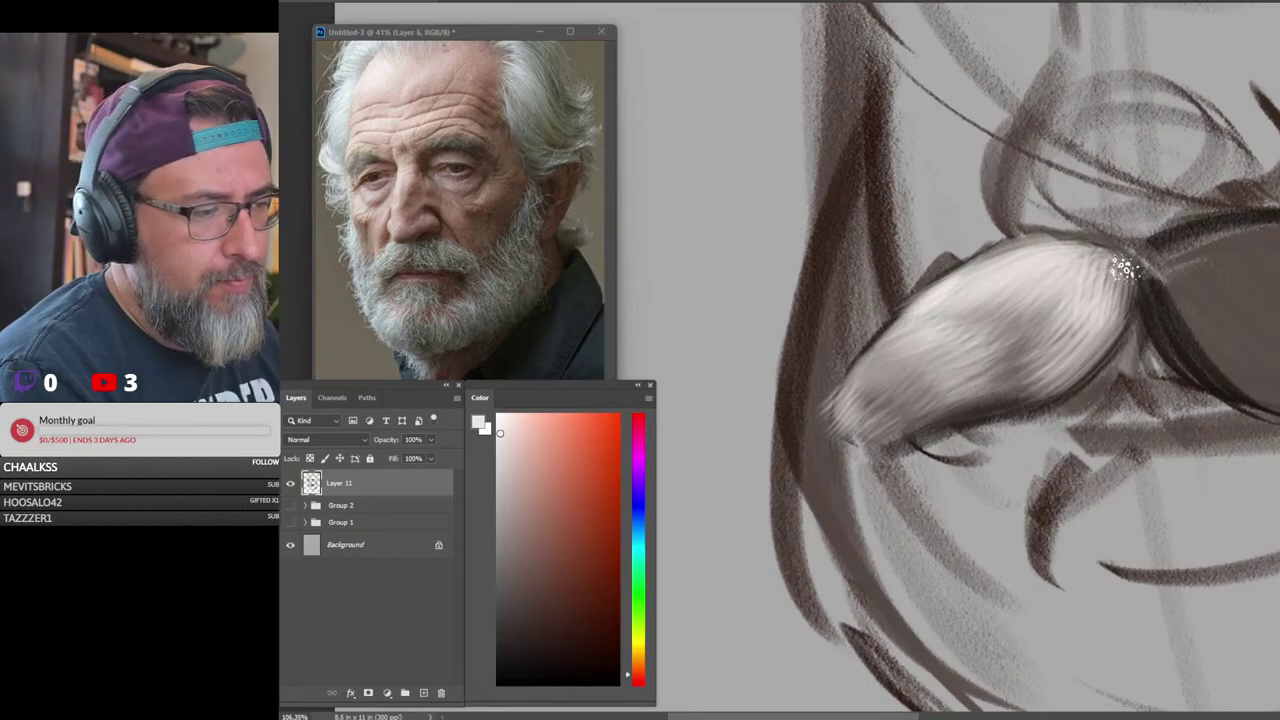
{"action": "right_click", "coordinate": [1079, 321]}
{"action": "right_click", "coordinate": [1092, 331]}
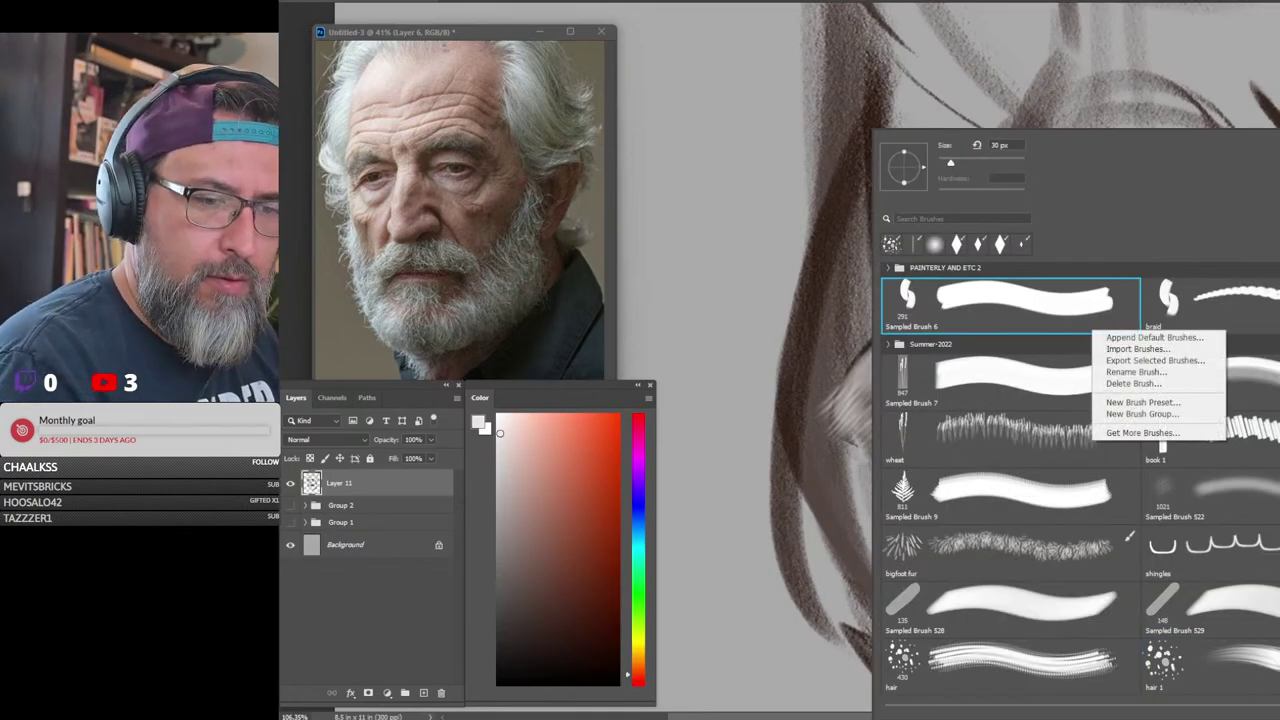
{"action": "scroll", "coordinate": [1092, 480], "scroll_direction": "up", "scroll_amount": 20}
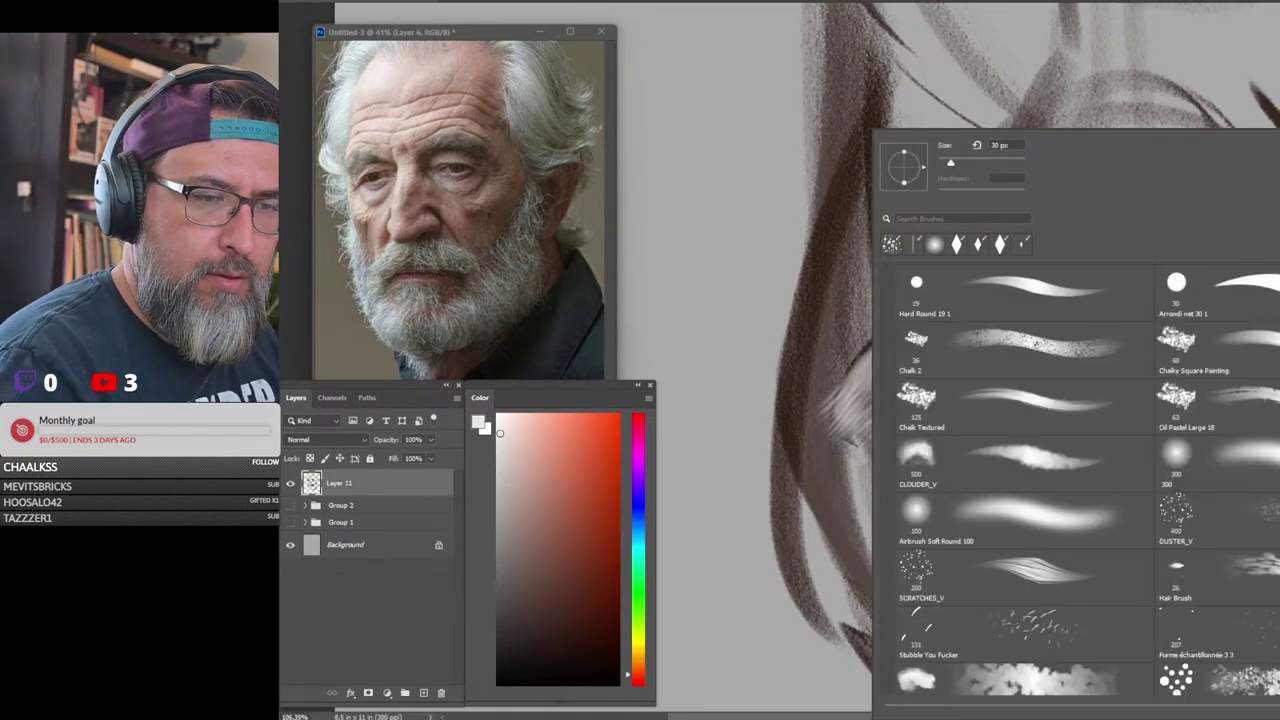
{"action": "scroll", "coordinate": [1220, 424], "scroll_direction": "down", "scroll_amount": 5}
{"action": "left_click", "coordinate": [1264, 455]}
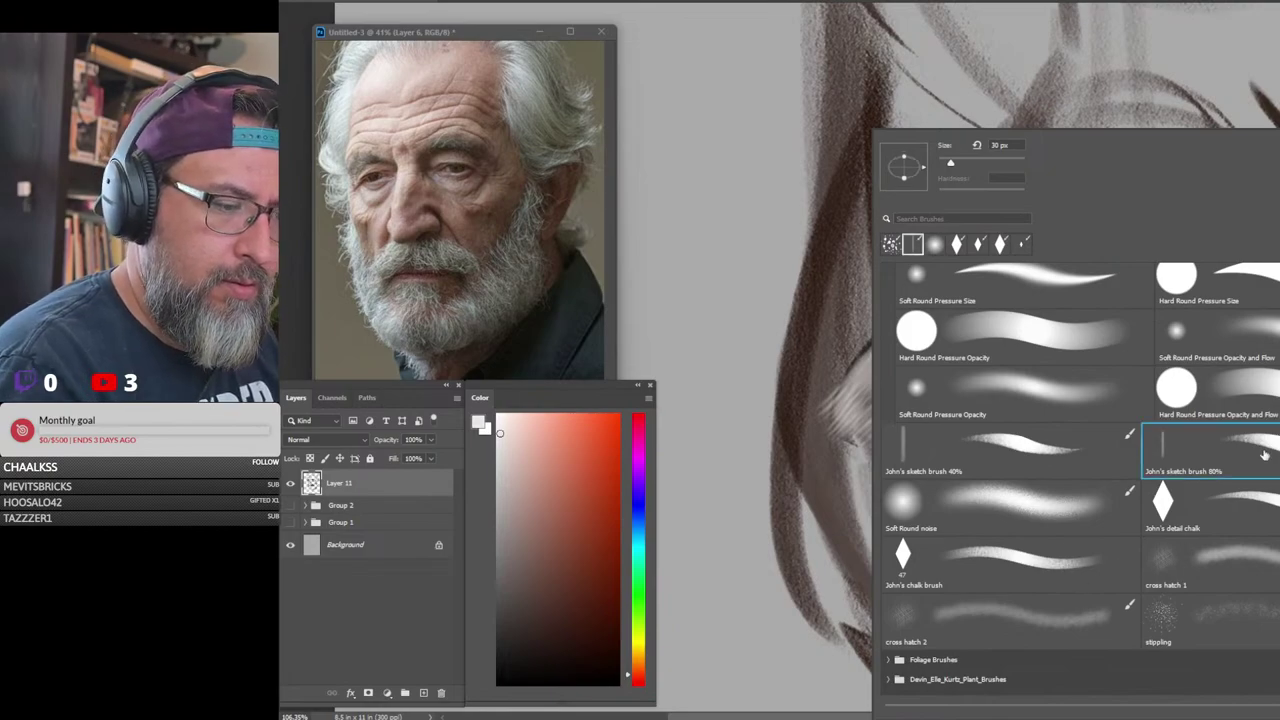
{"action": "left_click", "coordinate": [1250, 508]}
{"action": "left_click", "coordinate": [829, 529]}
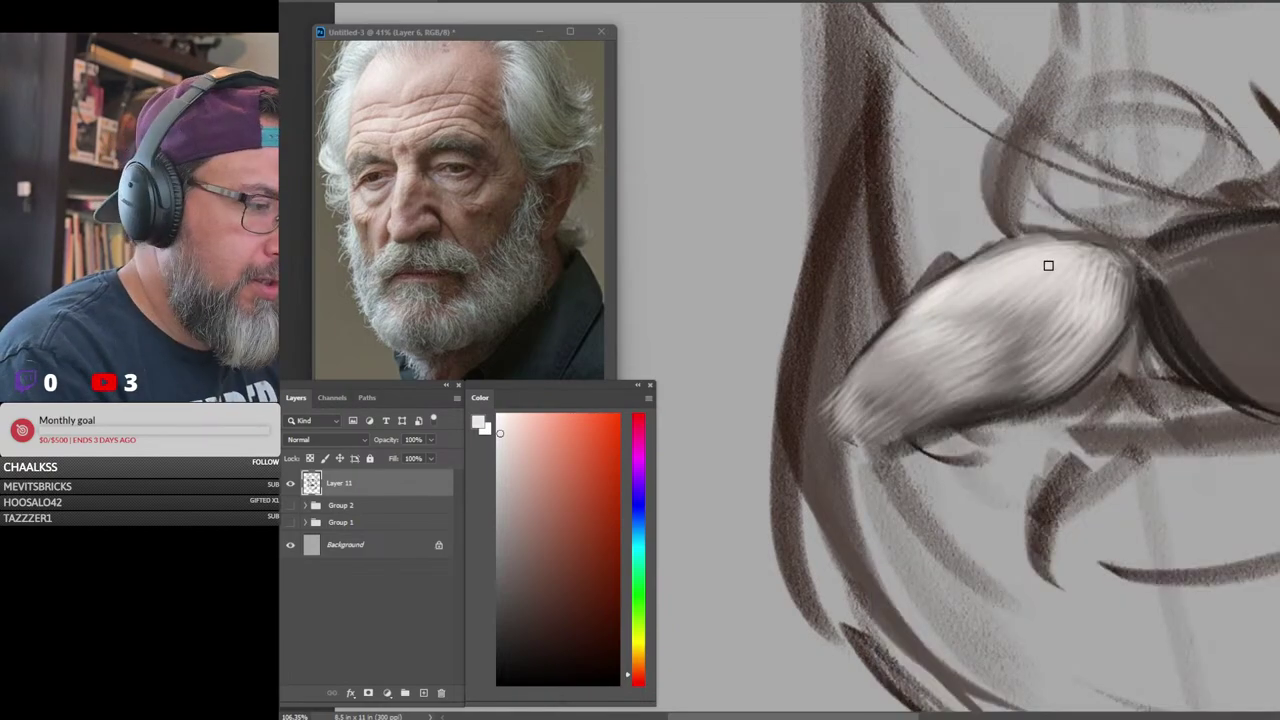
Paint sampled light stray hairs sticking out past the upper outer edge of the moustache's left half
{"action": "left_click", "coordinate": [1143, 285], "text": "alt"}
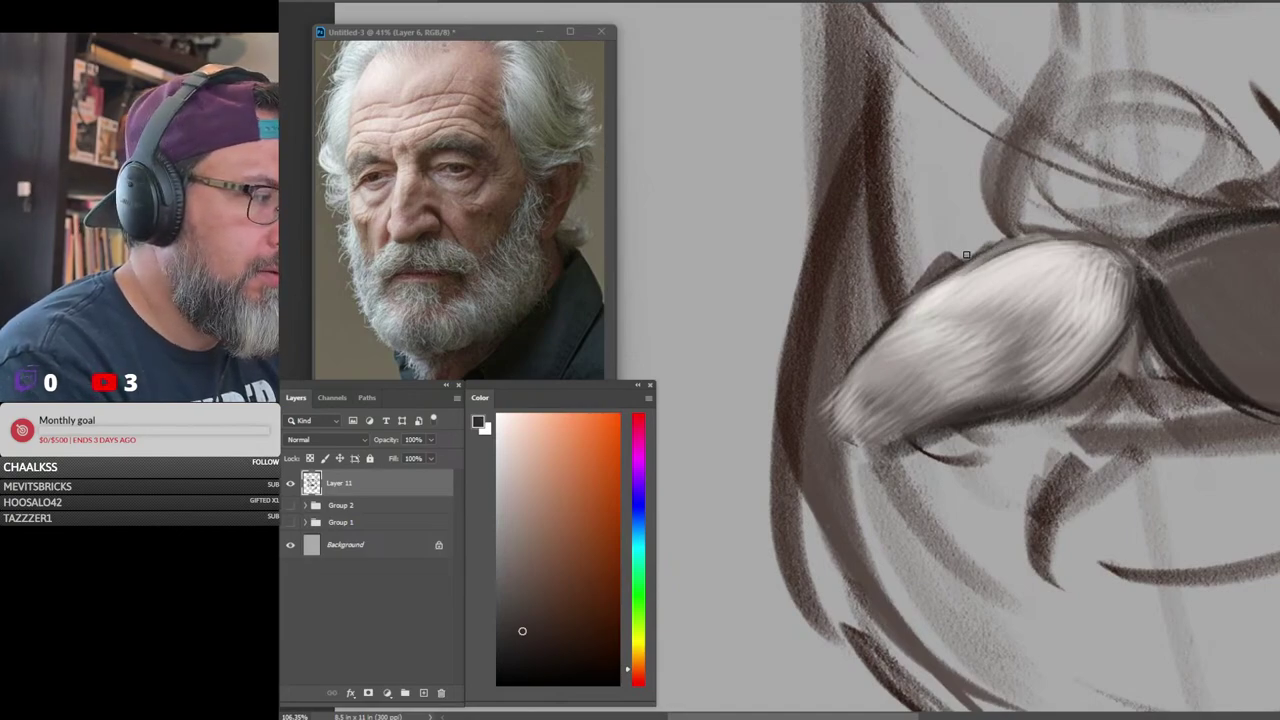
{"action": "left_click", "coordinate": [956, 282], "text": "alt"}
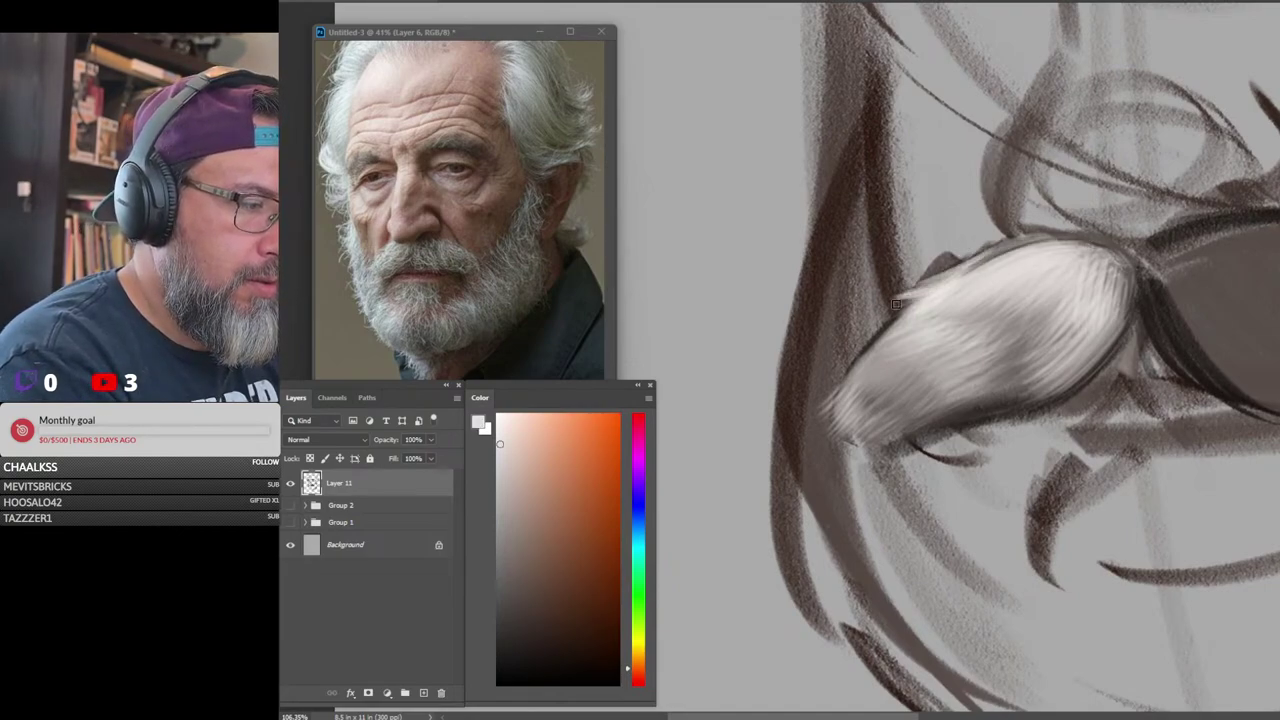
{"action": "mouse_move", "coordinate": [896, 304]}
{"action": "left_mouse_down"}
{"action": "mouse_move", "coordinate": [843, 359]}
{"action": "mouse_move", "coordinate": [878, 338]}
{"action": "mouse_move", "coordinate": [798, 360]}
{"action": "mouse_move", "coordinate": [821, 373]}
{"action": "mouse_move", "coordinate": [790, 420]}
{"action": "left_mouse_up"}
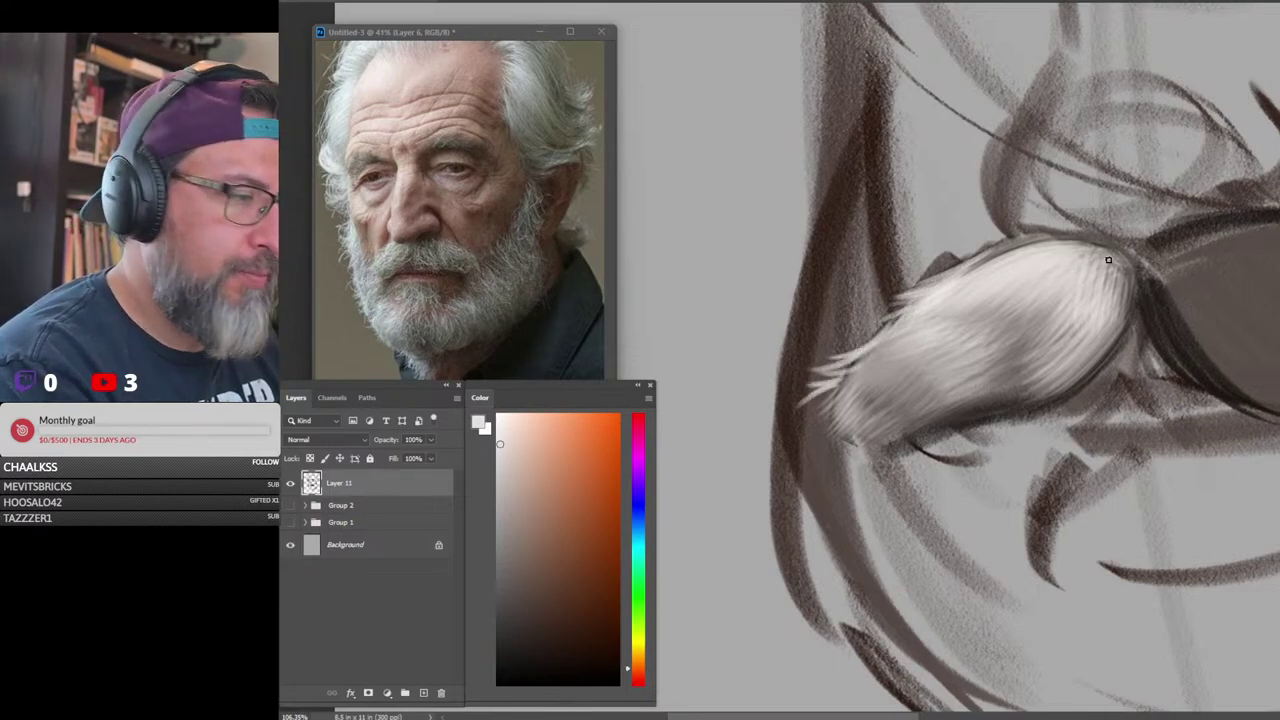
Draw fine sampled dark hairs beside the parting, along the lower edge and at the tip of the moustache's left half
{"action": "left_click", "coordinate": [1145, 277], "text": "alt"}
{"action": "mouse_move", "coordinate": [1110, 267]}
{"action": "left_mouse_down"}
{"action": "mouse_move", "coordinate": [1088, 304]}
{"action": "mouse_move", "coordinate": [1110, 338]}
{"action": "mouse_move", "coordinate": [1034, 398]}
{"action": "left_mouse_up"}
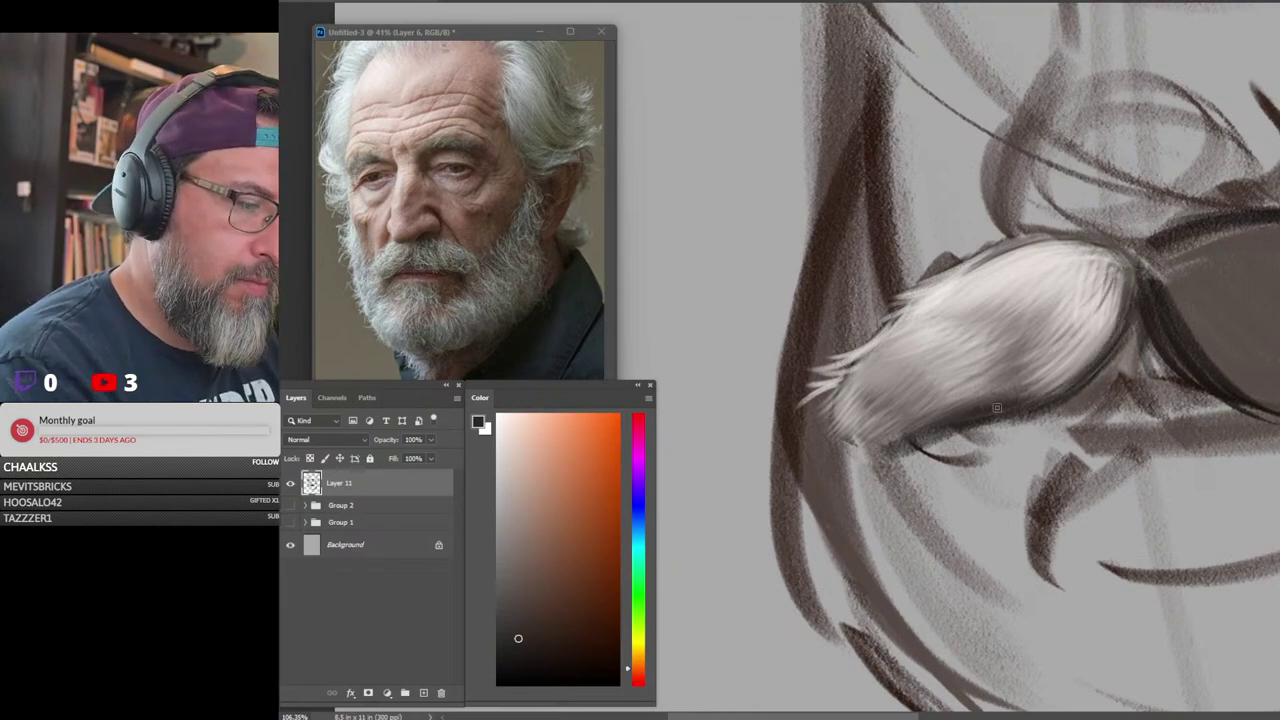
{"action": "left_click_drag", "start_coordinate": [1109, 333], "coordinate": [1022, 394]}
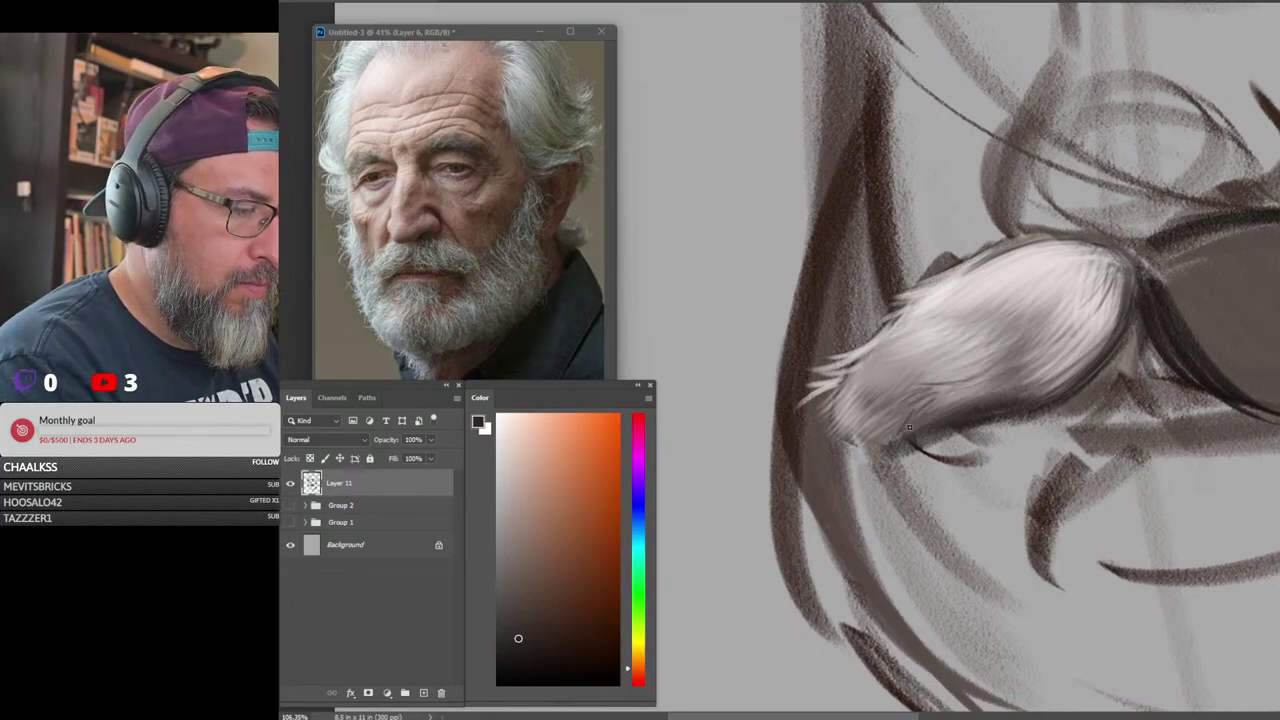
{"action": "left_click_drag", "start_coordinate": [889, 428], "coordinate": [862, 453]}
{"action": "left_click_drag", "start_coordinate": [852, 378], "coordinate": [808, 450]}
Paint sampled light grey stray hairs fanning down and outward from the tip of the moustache's left half
{"action": "left_click", "coordinate": [848, 388], "text": "alt"}
{"action": "left_click", "coordinate": [864, 359], "text": "alt"}
{"action": "left_click_drag", "start_coordinate": [848, 408], "coordinate": [823, 460]}
{"action": "left_click_drag", "start_coordinate": [848, 448], "coordinate": [830, 480]}
{"action": "left_click", "coordinate": [907, 363], "text": "alt"}
{"action": "left_click_drag", "start_coordinate": [859, 390], "coordinate": [822, 446]}
{"action": "mouse_move", "coordinate": [858, 415]}
{"action": "left_mouse_down"}
{"action": "mouse_move", "coordinate": [818, 460]}
{"action": "mouse_move", "coordinate": [824, 484]}
{"action": "left_mouse_up"}
{"action": "left_click_drag", "start_coordinate": [850, 443], "coordinate": [840, 491]}
{"action": "left_click_drag", "start_coordinate": [872, 434], "coordinate": [858, 481]}
Draw thin mid grey strands through the highlights on the top, middle and outer part of the moustache's left half
{"action": "mouse_move", "coordinate": [1198, 383]}
{"action": "left_mouse_down"}
{"action": "mouse_move", "coordinate": [1092, 380]}
{"action": "mouse_move", "coordinate": [1161, 373]}
{"action": "left_mouse_up"}
{"action": "left_click", "coordinate": [1065, 291], "text": "alt"}
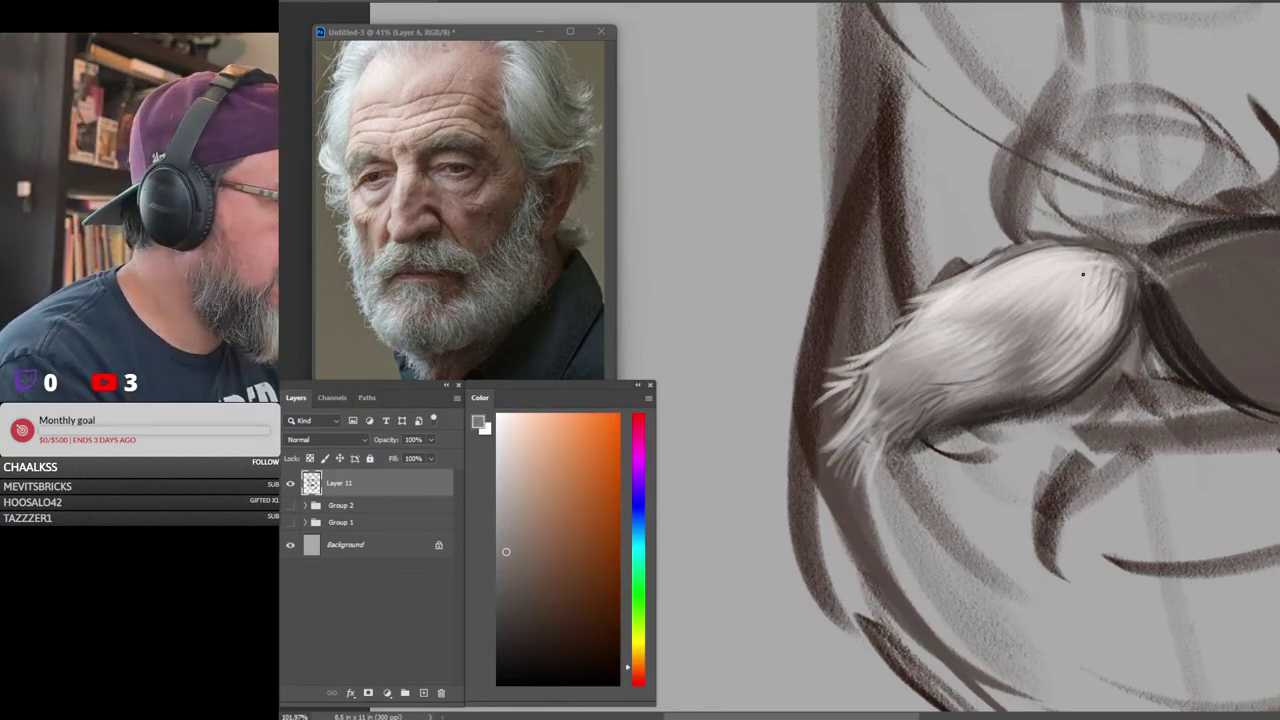
{"action": "left_click_drag", "start_coordinate": [1114, 262], "coordinate": [1048, 327]}
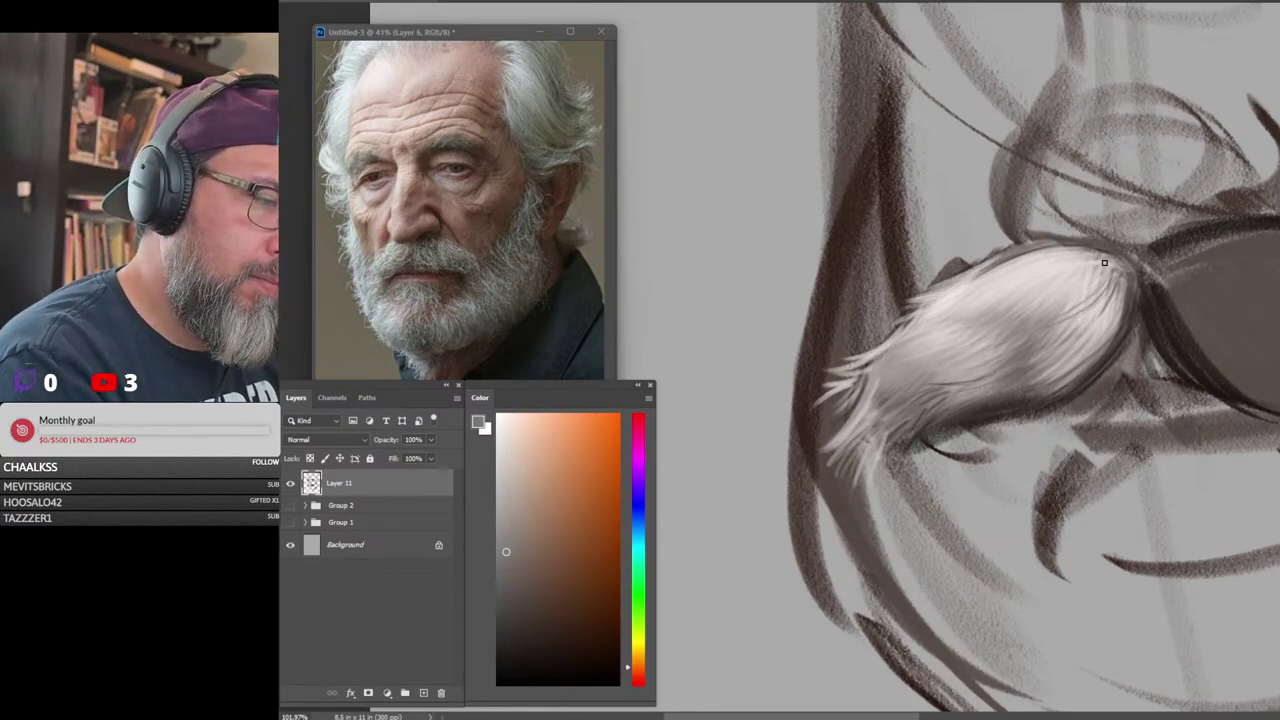
{"action": "mouse_move", "coordinate": [1084, 271]}
{"action": "left_mouse_down"}
{"action": "mouse_move", "coordinate": [1051, 266]}
{"action": "mouse_move", "coordinate": [1026, 281]}
{"action": "left_mouse_up"}
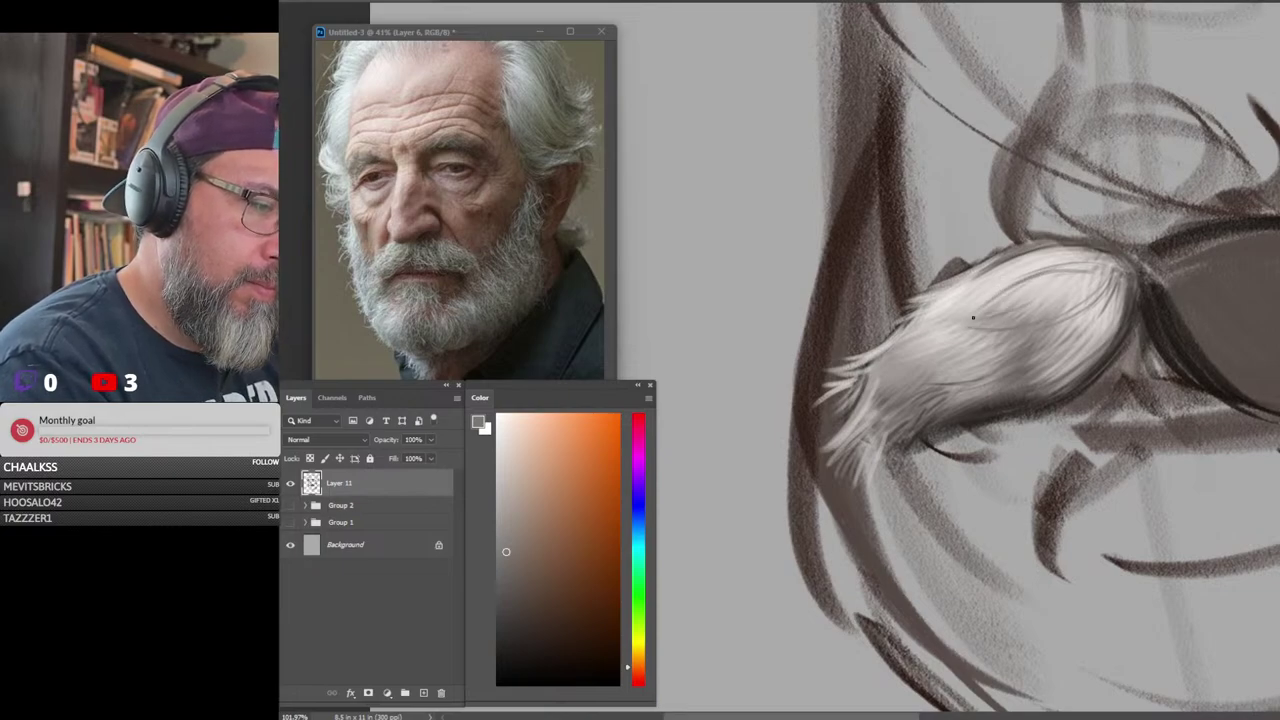
{"action": "left_click_drag", "start_coordinate": [972, 318], "coordinate": [921, 307]}
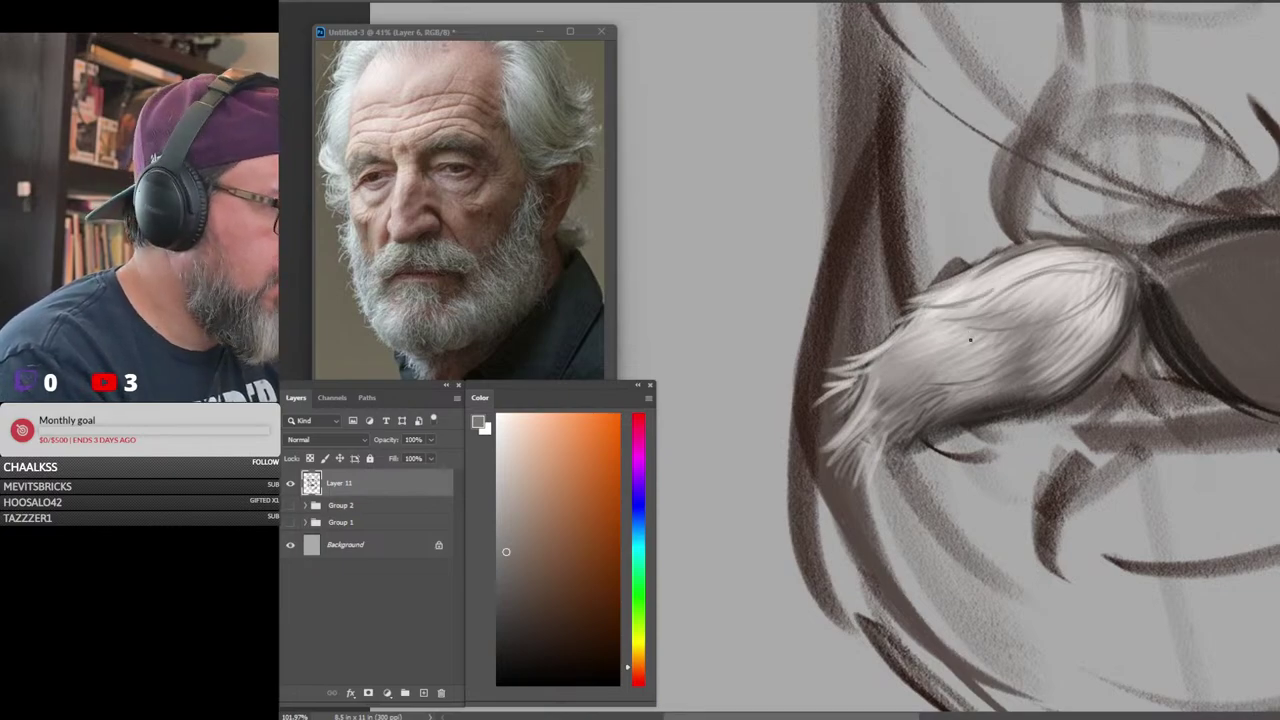
{"action": "mouse_move", "coordinate": [918, 377]}
{"action": "left_mouse_down"}
{"action": "mouse_move", "coordinate": [934, 328]}
{"action": "mouse_move", "coordinate": [903, 376]}
{"action": "left_mouse_up"}
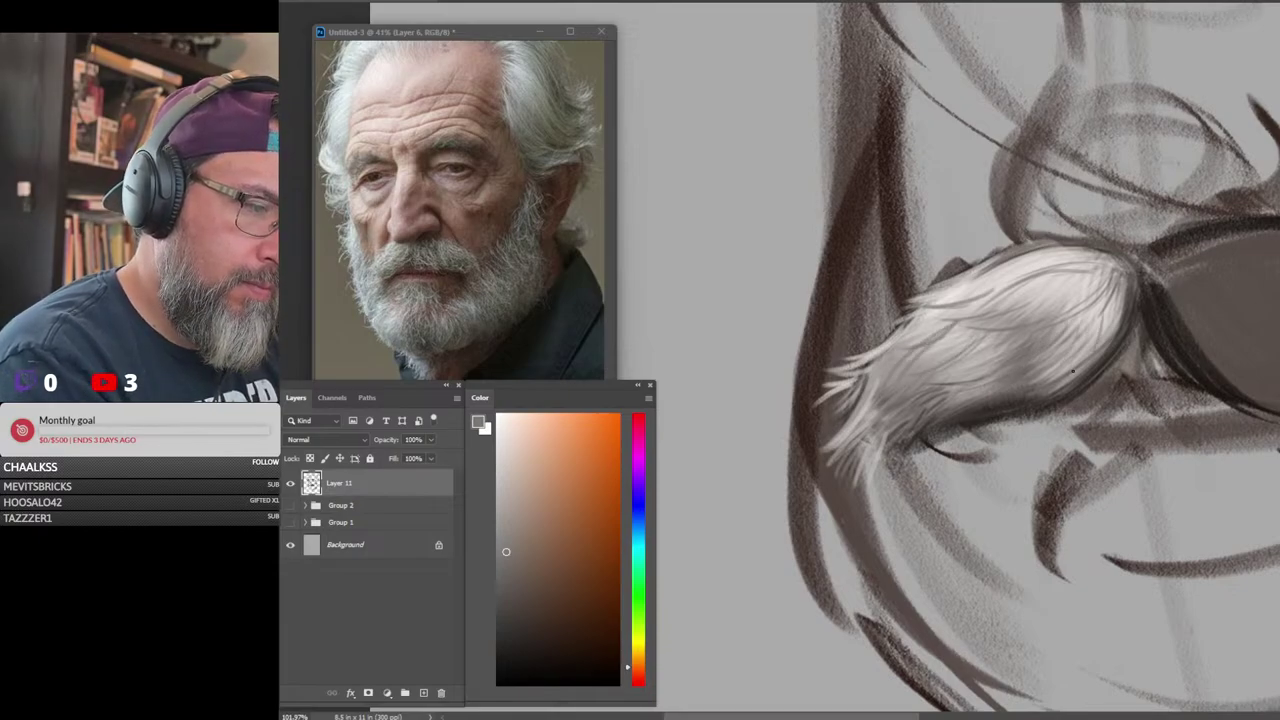
Add fine sampled light hairs along the upper edge of the moustache's left half and sampled dark hairs along its underside
{"action": "left_click_drag", "start_coordinate": [1125, 422], "coordinate": [1200, 377]}
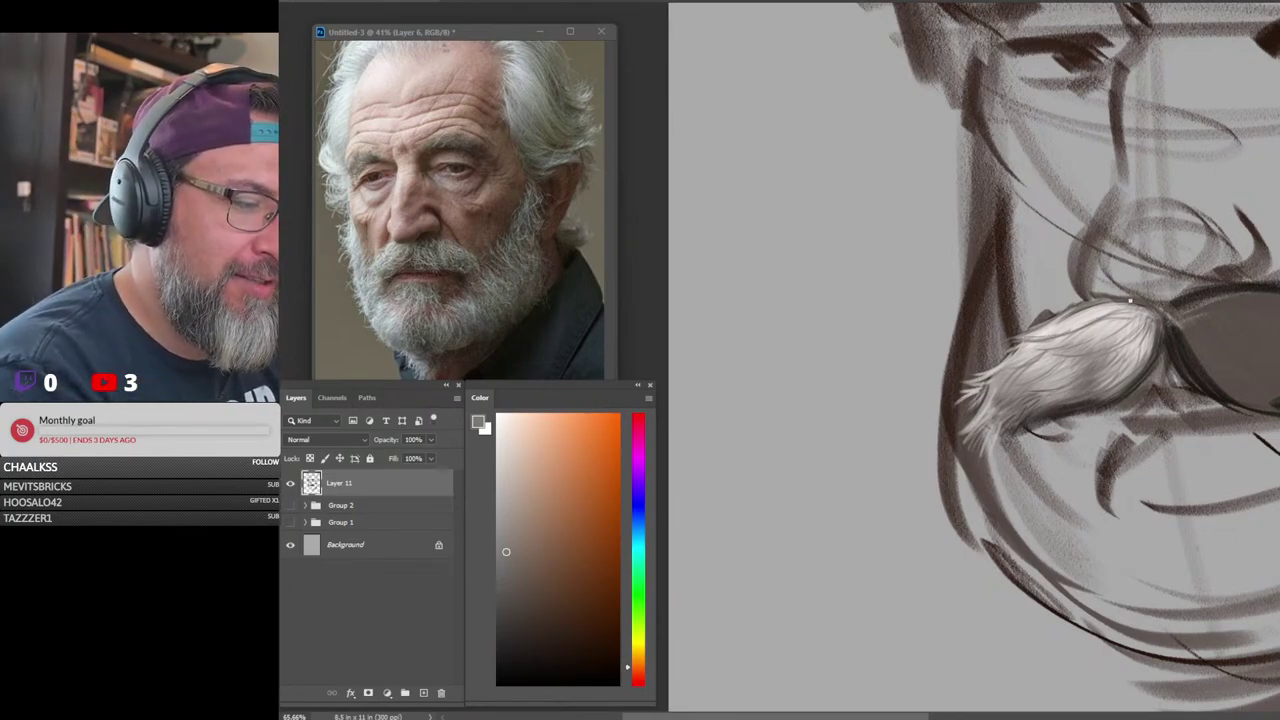
{"action": "left_click", "coordinate": [1027, 345], "text": "alt"}
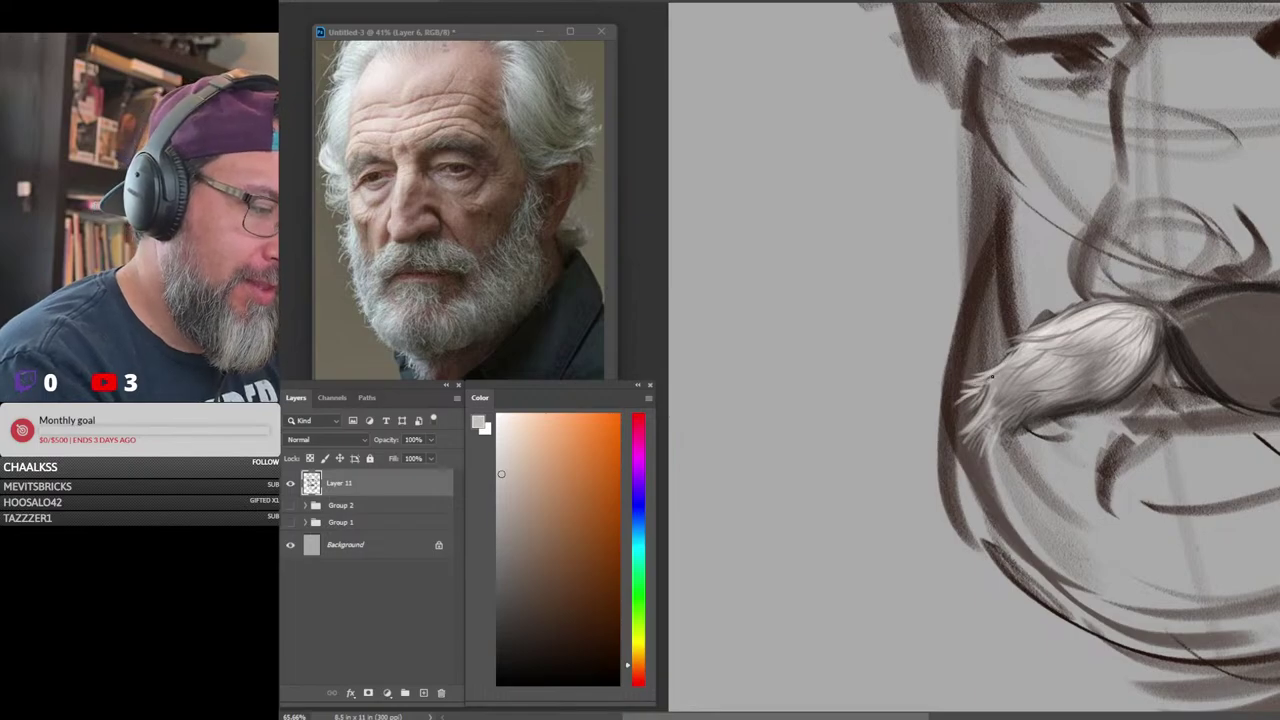
{"action": "left_click", "coordinate": [1064, 322], "text": "alt"}
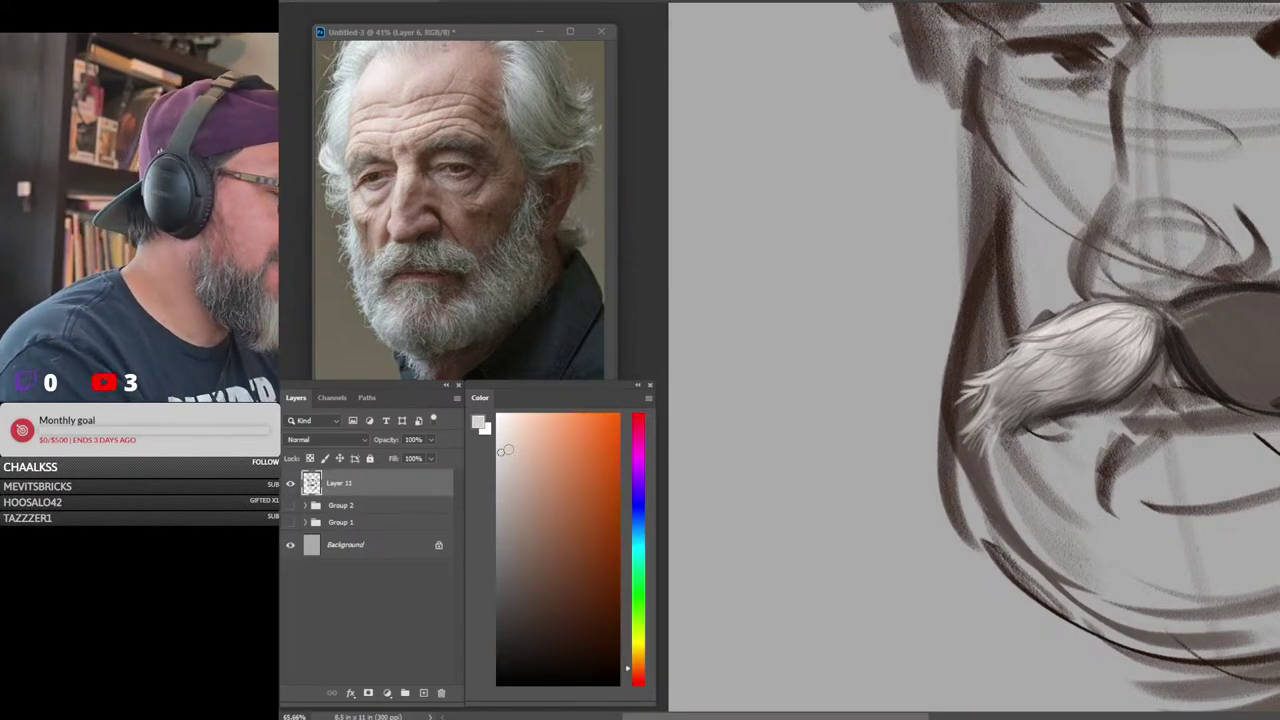
{"action": "left_click", "coordinate": [1070, 396], "text": "alt"}
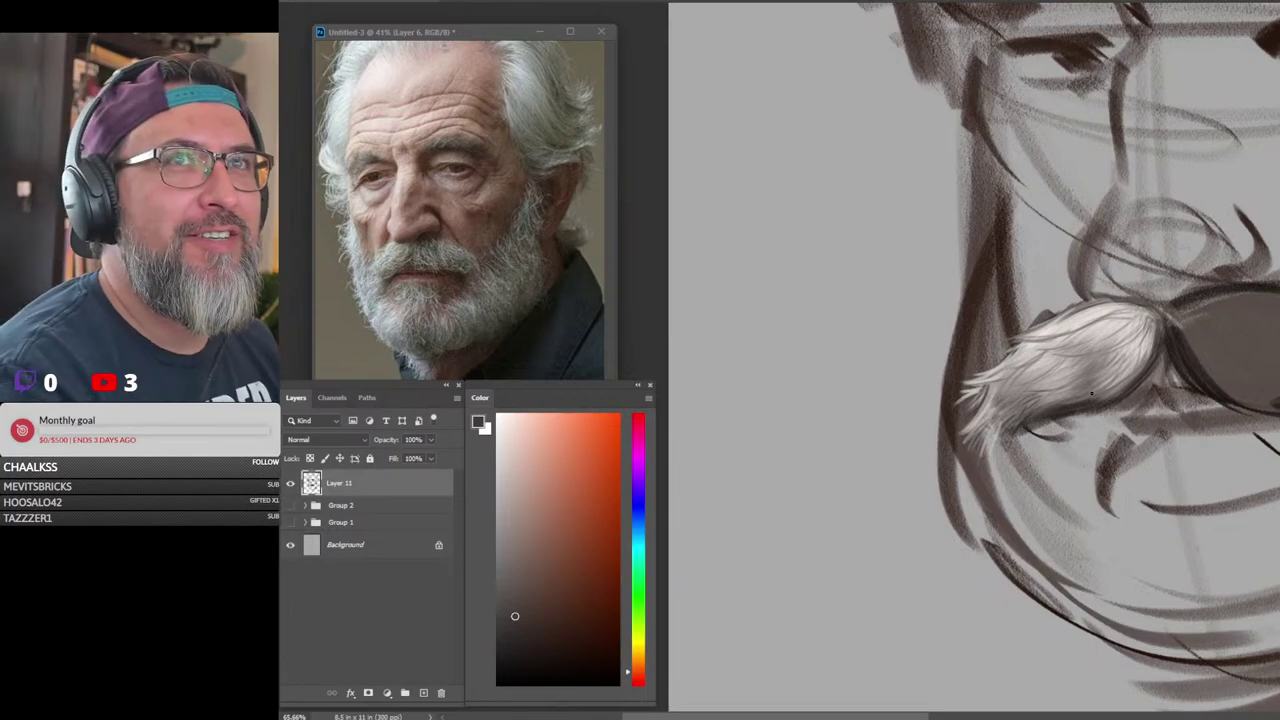
{"action": "left_click_drag", "start_coordinate": [1132, 384], "coordinate": [1171, 377]}
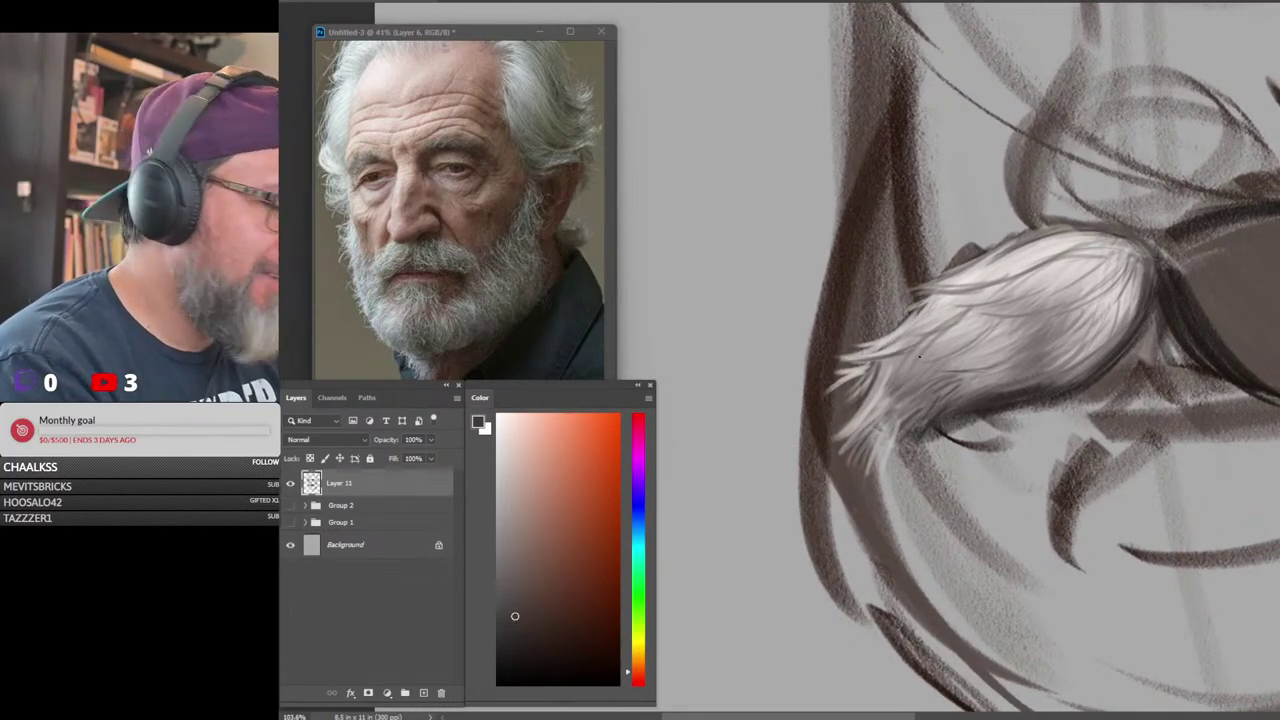
Paint fine sampled light grey hairs through the middle and down the inner edge of the moustache's left half, beside the parting
{"action": "left_click", "coordinate": [861, 408], "text": "alt"}
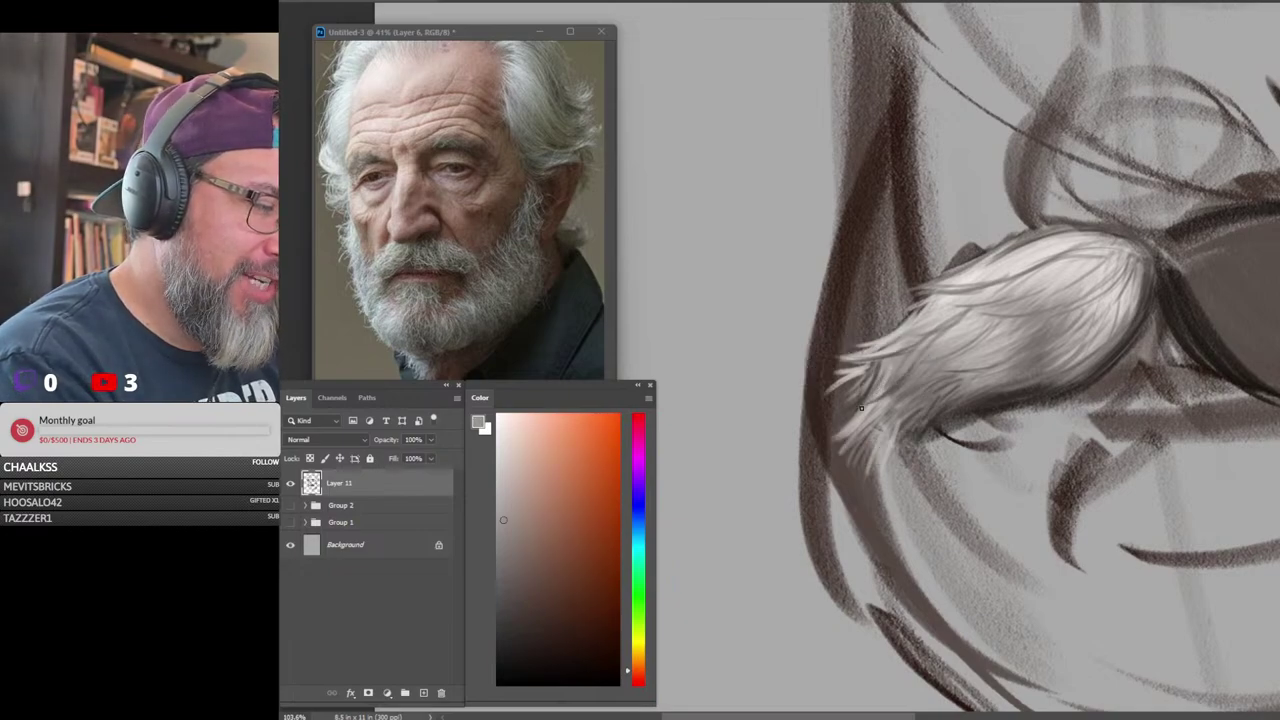
{"action": "left_click", "coordinate": [1090, 314], "text": "alt"}
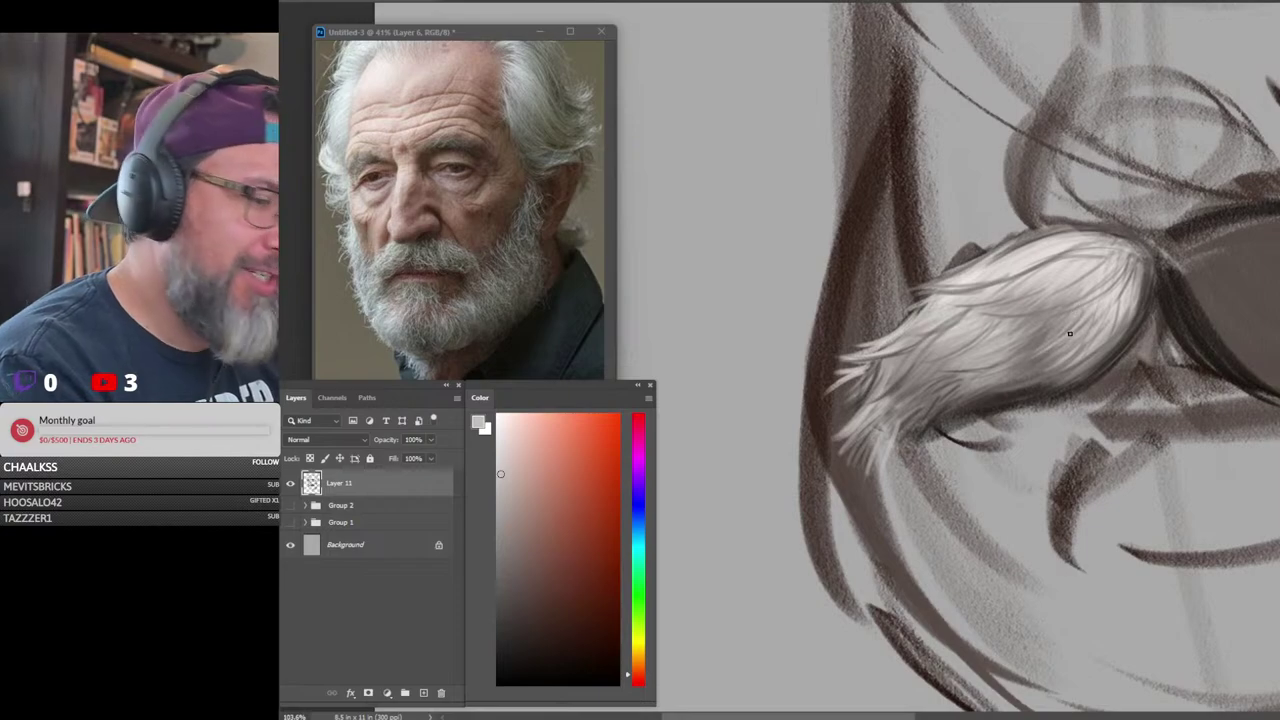
{"action": "mouse_move", "coordinate": [1082, 325]}
{"action": "left_mouse_down"}
{"action": "mouse_move", "coordinate": [1001, 350]}
{"action": "mouse_move", "coordinate": [1072, 332]}
{"action": "left_mouse_up"}
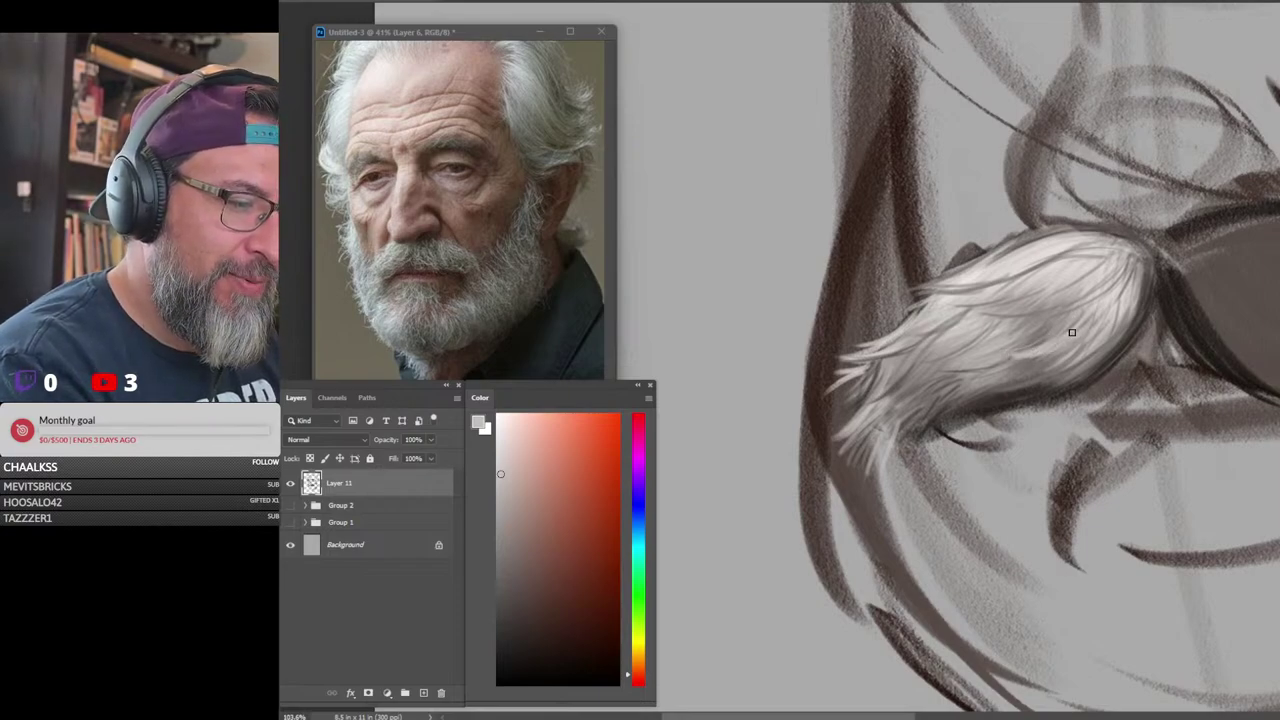
{"action": "left_click", "coordinate": [1142, 294], "text": "alt"}
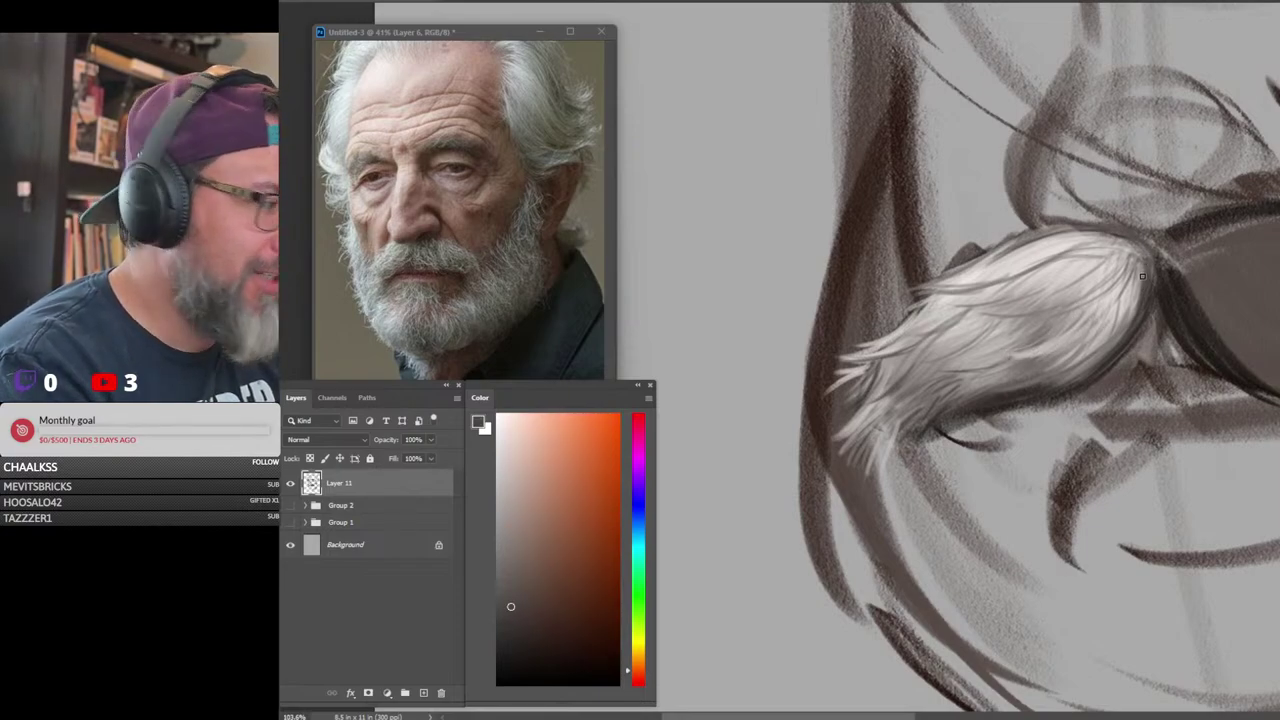
{"action": "left_click", "coordinate": [1130, 282], "text": "alt"}
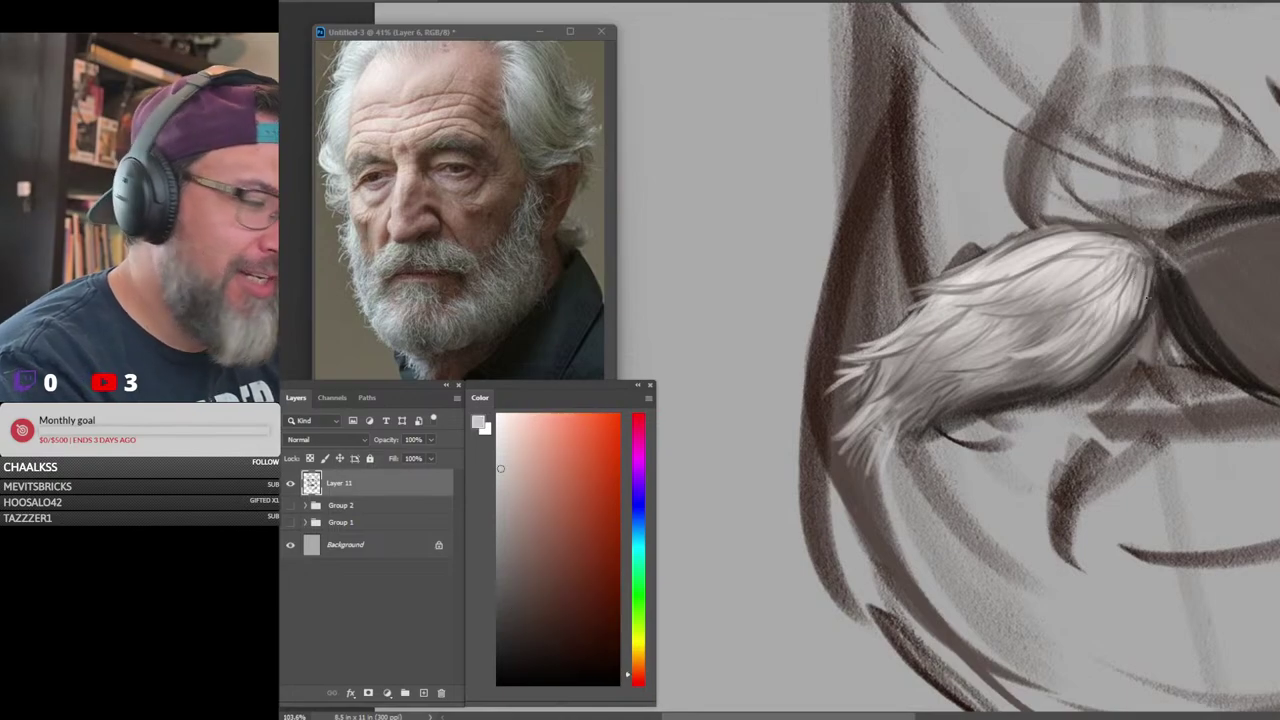
{"action": "left_click_drag", "start_coordinate": [1154, 298], "coordinate": [1094, 362]}
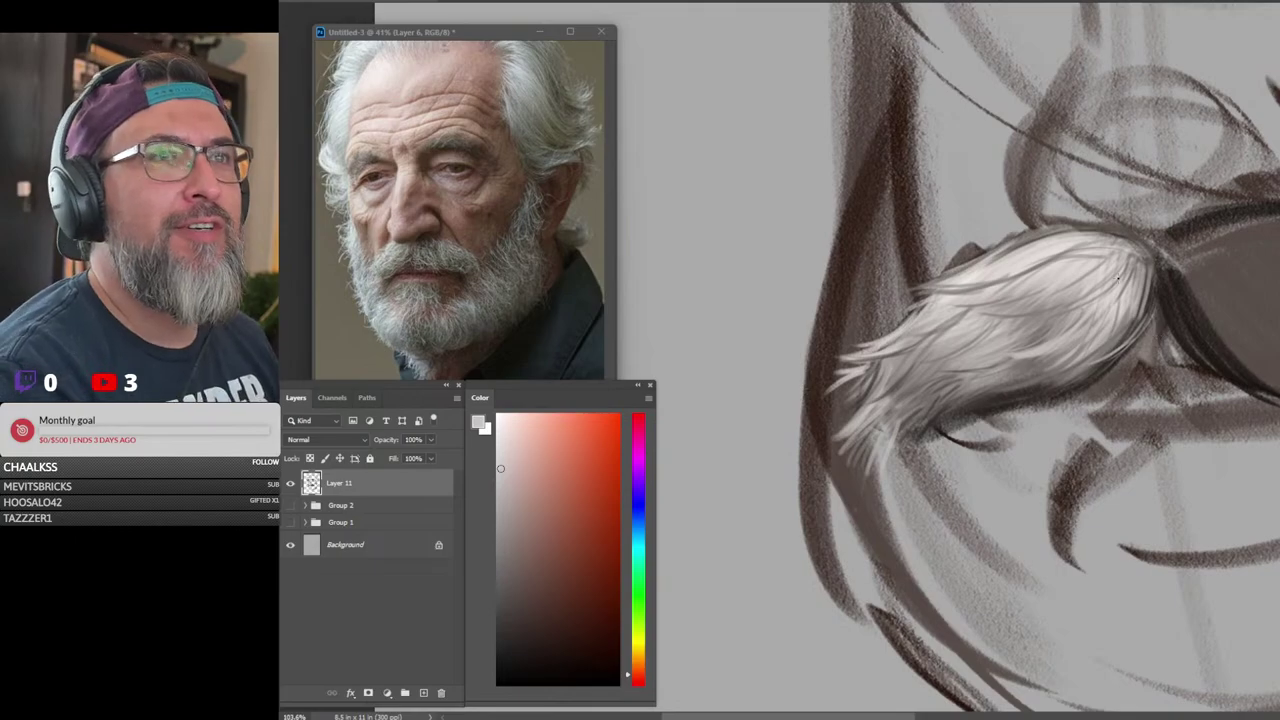
Draw thin sampled dark hairs between the light strands at the lower outer tip of the moustache's left half
{"action": "left_click", "coordinate": [934, 416], "text": "alt"}
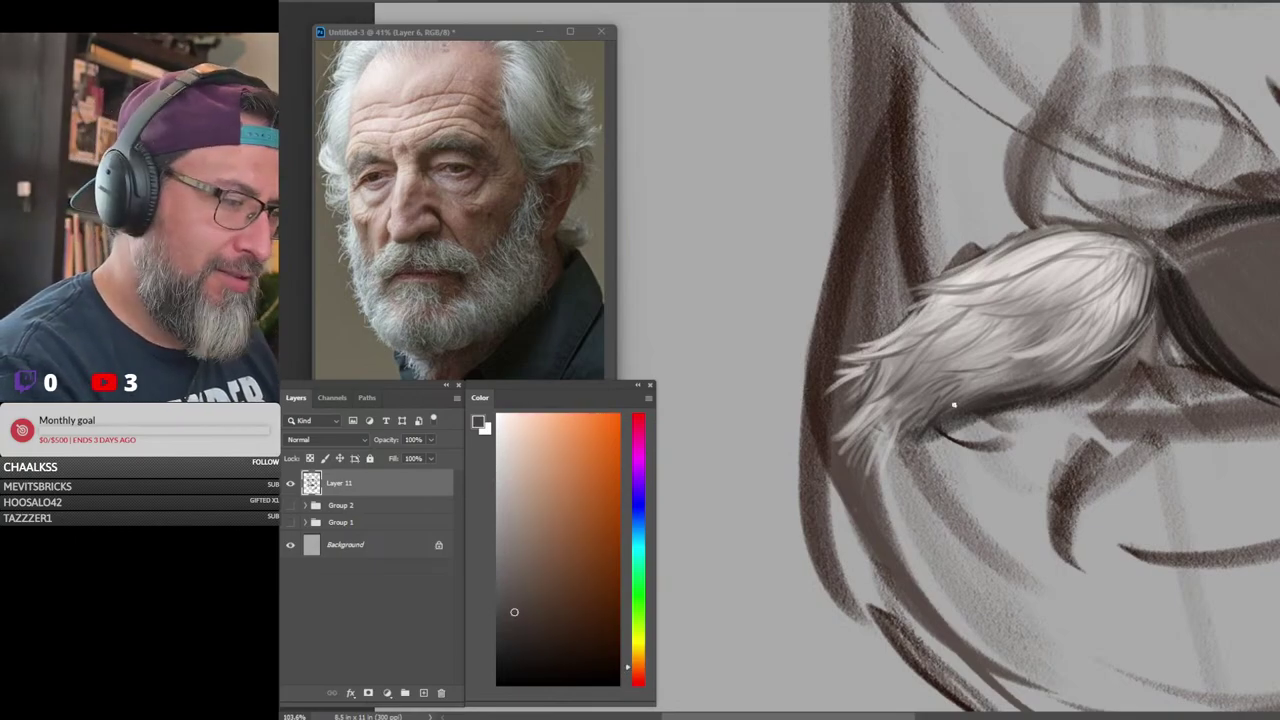
{"action": "left_click_drag", "start_coordinate": [916, 422], "coordinate": [868, 480]}
{"action": "left_click_drag", "start_coordinate": [1207, 401], "coordinate": [1154, 409]}
{"action": "scroll", "coordinate": [1154, 410], "scroll_direction": "up", "scroll_amount": 5}
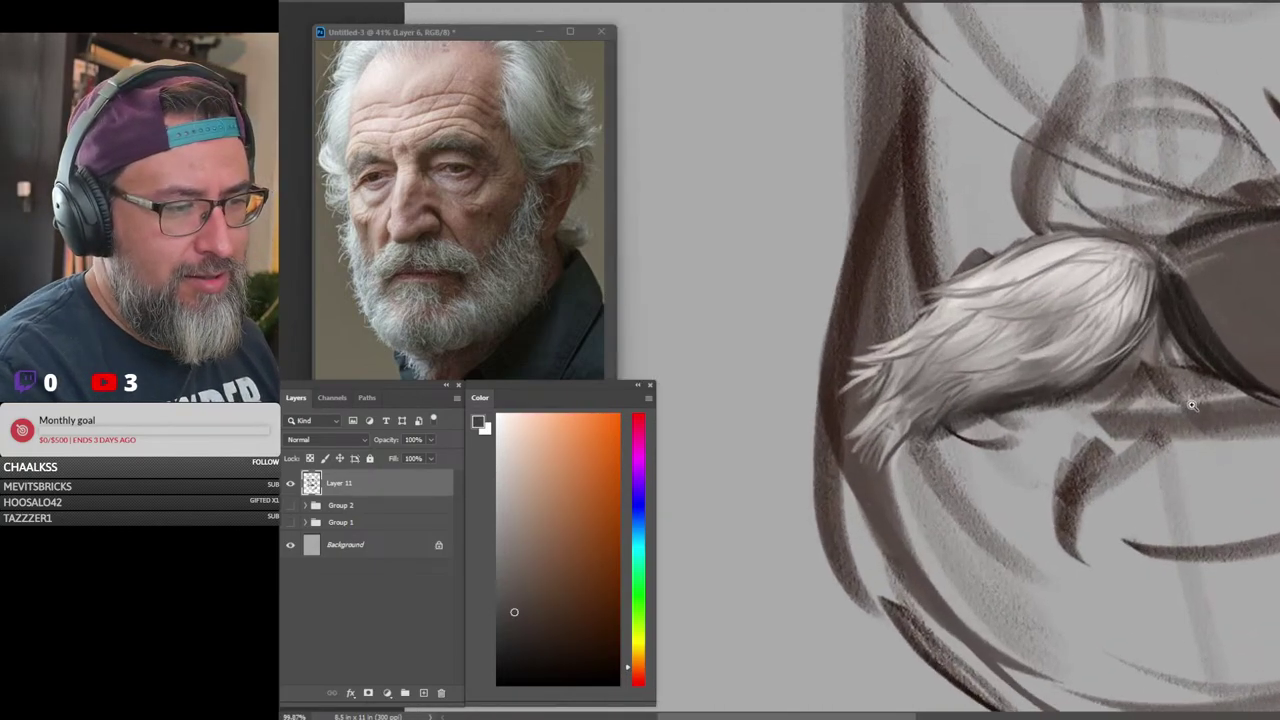
Paint fine dark hair strands into the left half of the moustache using a dark brown-grey colour
{"action": "left_click", "coordinate": [1073, 266], "text": "alt"}
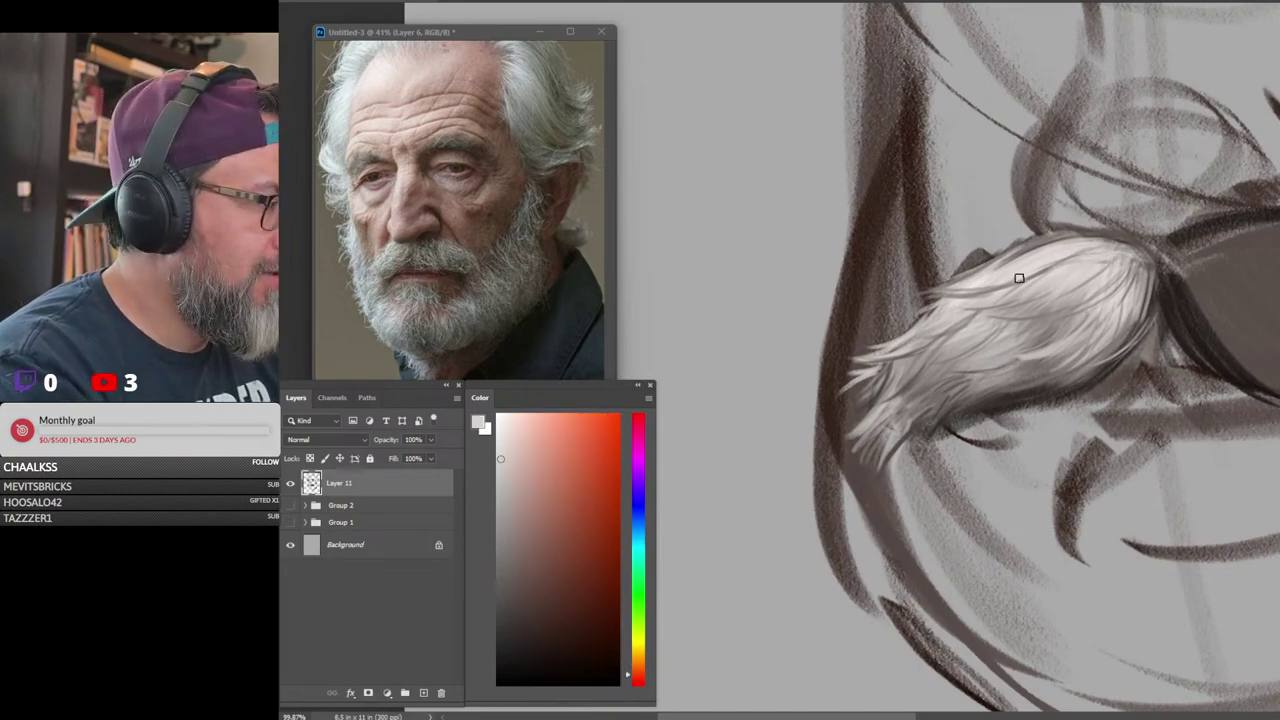
{"action": "left_click", "coordinate": [539, 619]}
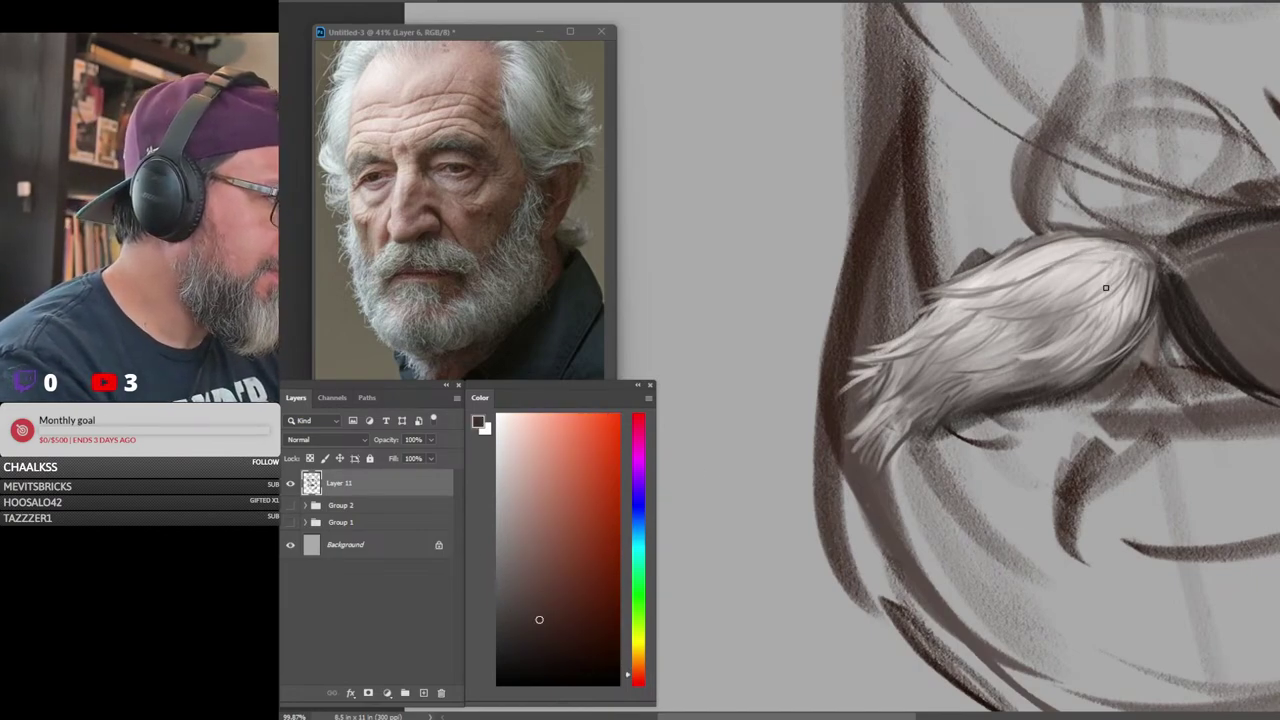
{"action": "left_click_drag", "start_coordinate": [1134, 262], "coordinate": [1043, 311]}
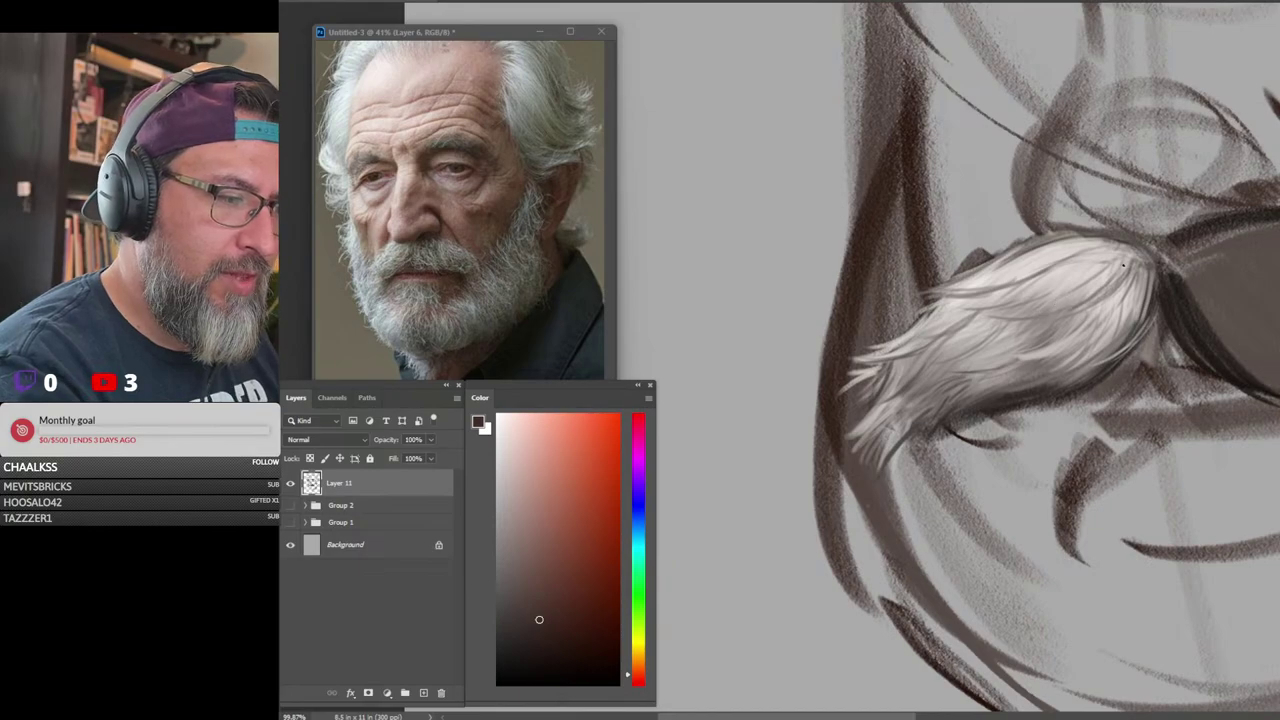
{"action": "left_click_drag", "start_coordinate": [1134, 274], "coordinate": [1082, 324]}
{"action": "left_click_drag", "start_coordinate": [1181, 371], "coordinate": [1036, 376]}
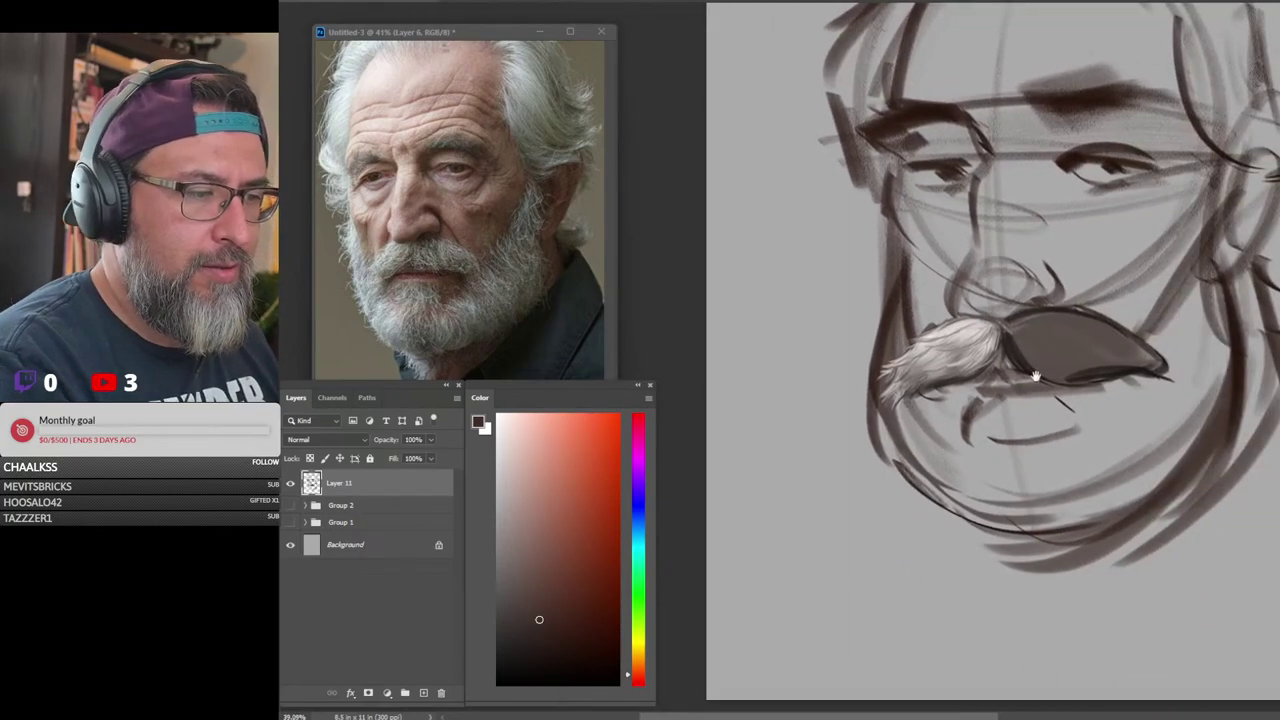
Add a new layer above Layer 11 and set its blend mode to Multiply
{"action": "right_click", "coordinate": [1035, 376]}
{"action": "left_click", "coordinate": [809, 509]}
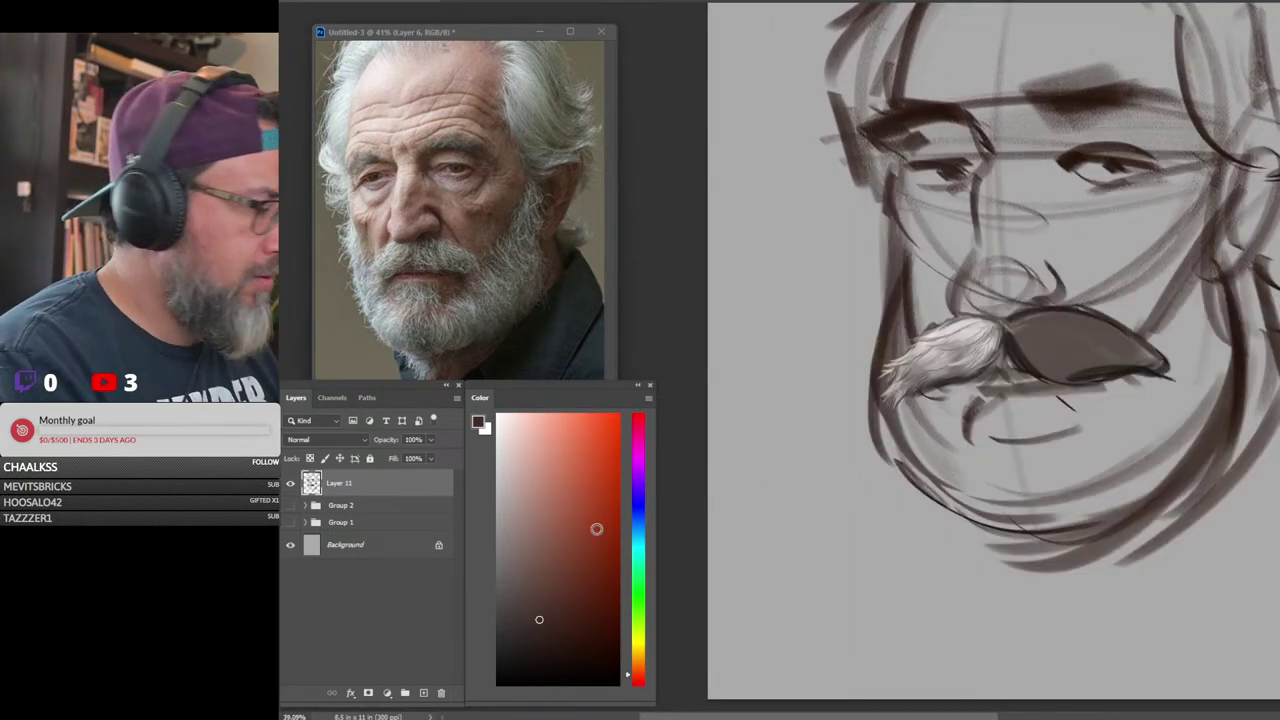
{"action": "left_click", "coordinate": [423, 693]}
{"action": "left_click", "coordinate": [341, 438]}
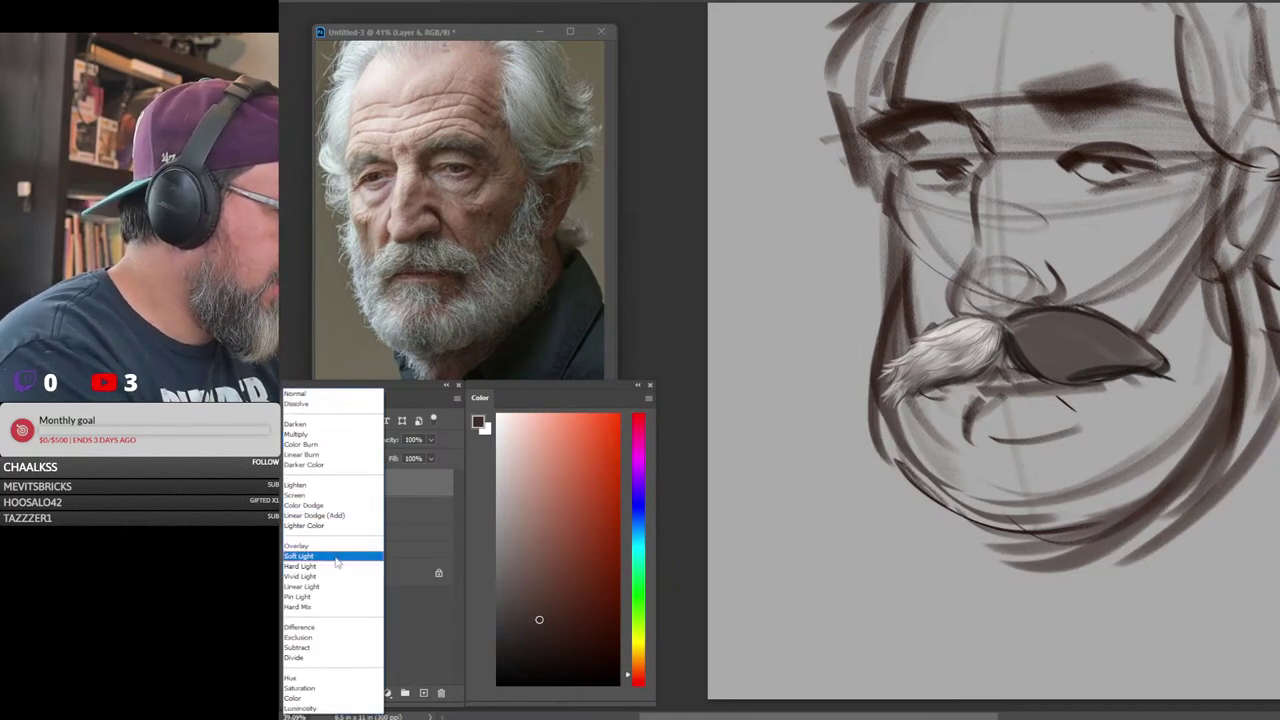
{"action": "left_click", "coordinate": [334, 435]}
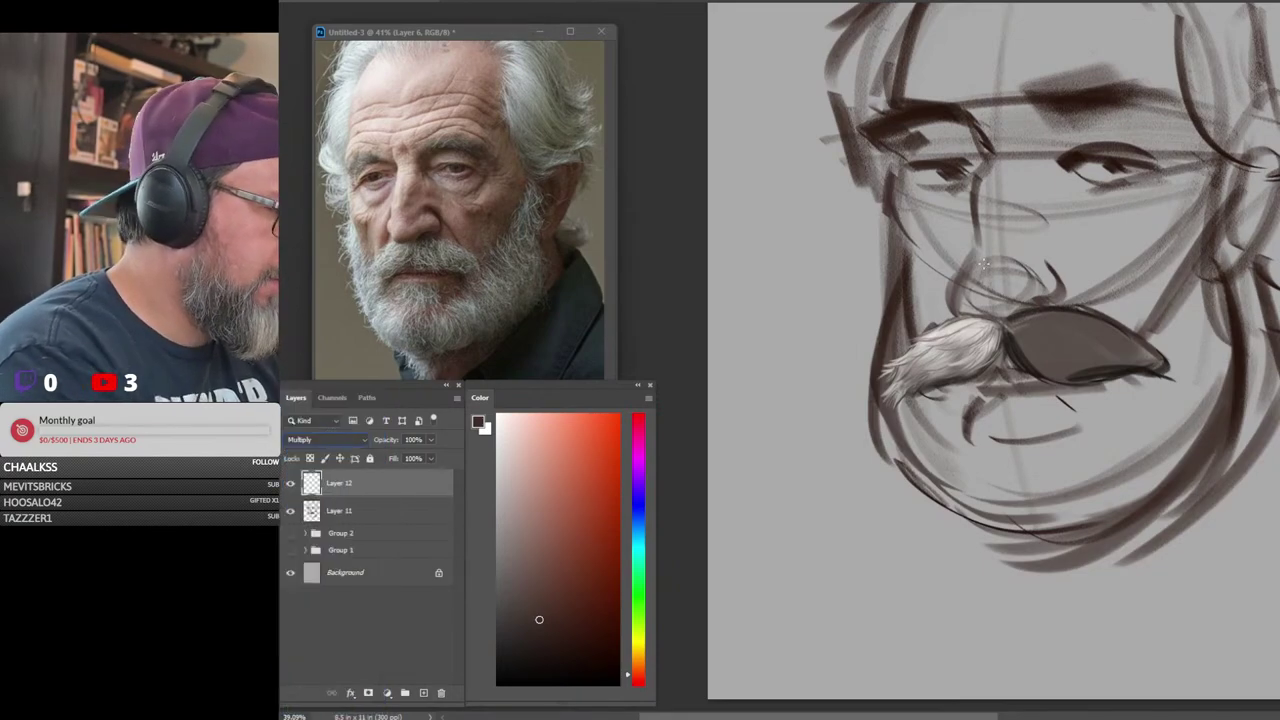
Shade the left half of the moustache in mid grey with the Hard Round Pressure Opacity and Flow brush
{"action": "right_click", "coordinate": [1024, 297]}
{"action": "right_click", "coordinate": [1024, 297]}
{"action": "left_click", "coordinate": [1200, 390]}
{"action": "left_click", "coordinate": [826, 462]}
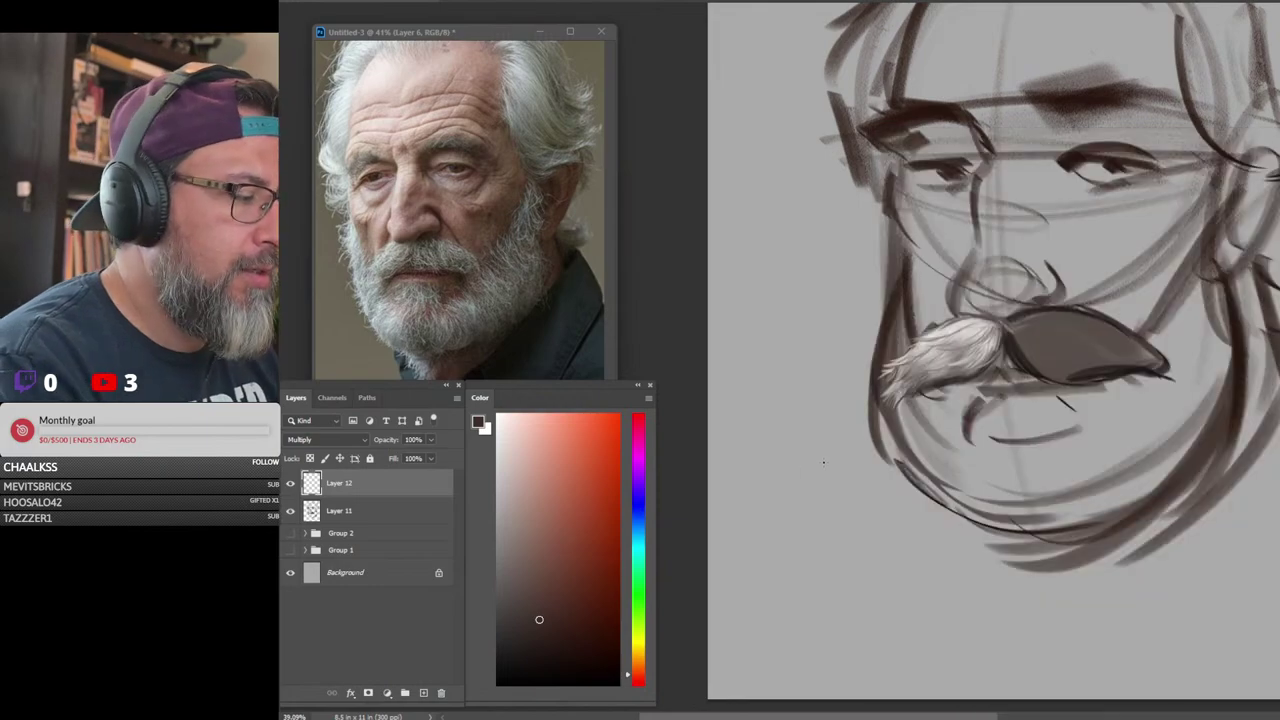
{"action": "mouse_move", "coordinate": [999, 331]}
{"action": "left_mouse_down"}
{"action": "mouse_move", "coordinate": [940, 372]}
{"action": "mouse_move", "coordinate": [950, 387]}
{"action": "mouse_move", "coordinate": [965, 359]}
{"action": "mouse_move", "coordinate": [938, 382]}
{"action": "mouse_move", "coordinate": [994, 352]}
{"action": "mouse_move", "coordinate": [906, 392]}
{"action": "left_mouse_up"}
{"action": "left_click", "coordinate": [509, 521]}
{"action": "mouse_move", "coordinate": [993, 342]}
{"action": "left_mouse_down"}
{"action": "mouse_move", "coordinate": [898, 392]}
{"action": "mouse_move", "coordinate": [924, 358]}
{"action": "mouse_move", "coordinate": [895, 381]}
{"action": "mouse_move", "coordinate": [959, 341]}
{"action": "mouse_move", "coordinate": [1008, 334]}
{"action": "left_mouse_up"}
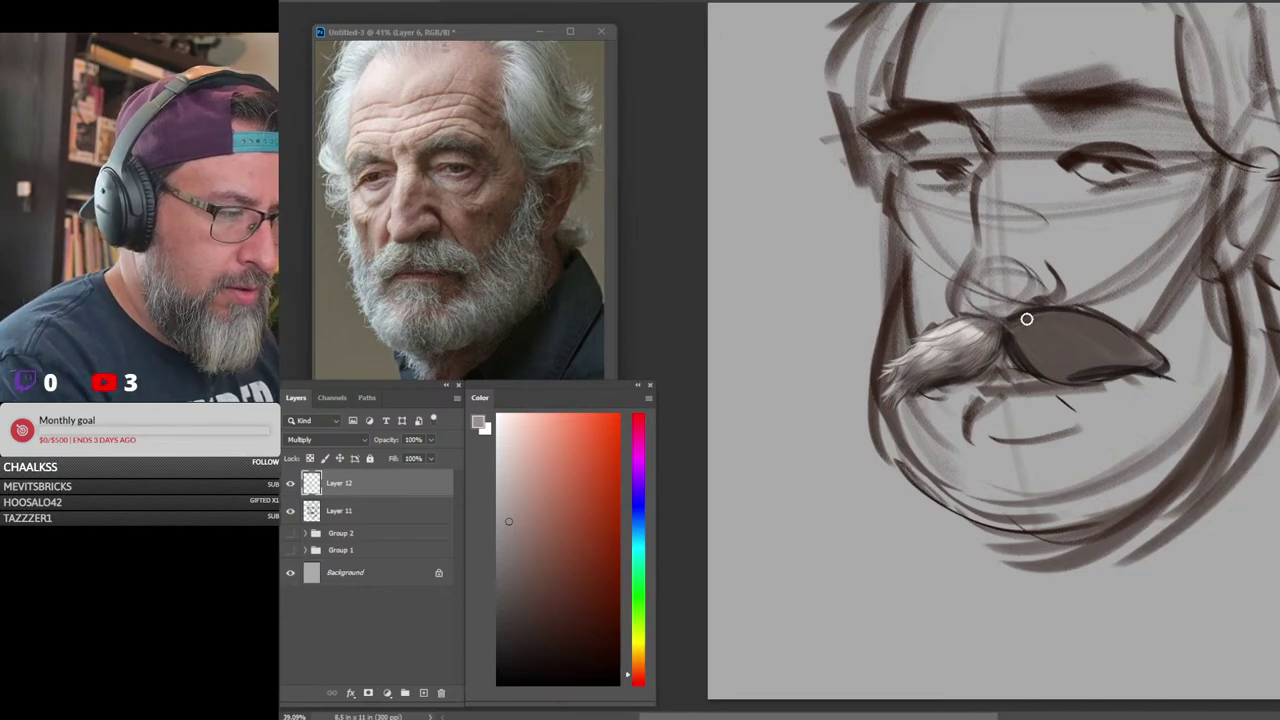
{"action": "mouse_move", "coordinate": [1218, 299]}
{"action": "left_mouse_down"}
{"action": "mouse_move", "coordinate": [1167, 323]}
{"action": "mouse_move", "coordinate": [1199, 305]}
{"action": "left_mouse_up"}
Refine the shading on the left half of the moustache with light tones sampled from its hair
{"action": "left_click", "coordinate": [943, 326], "text": "alt"}
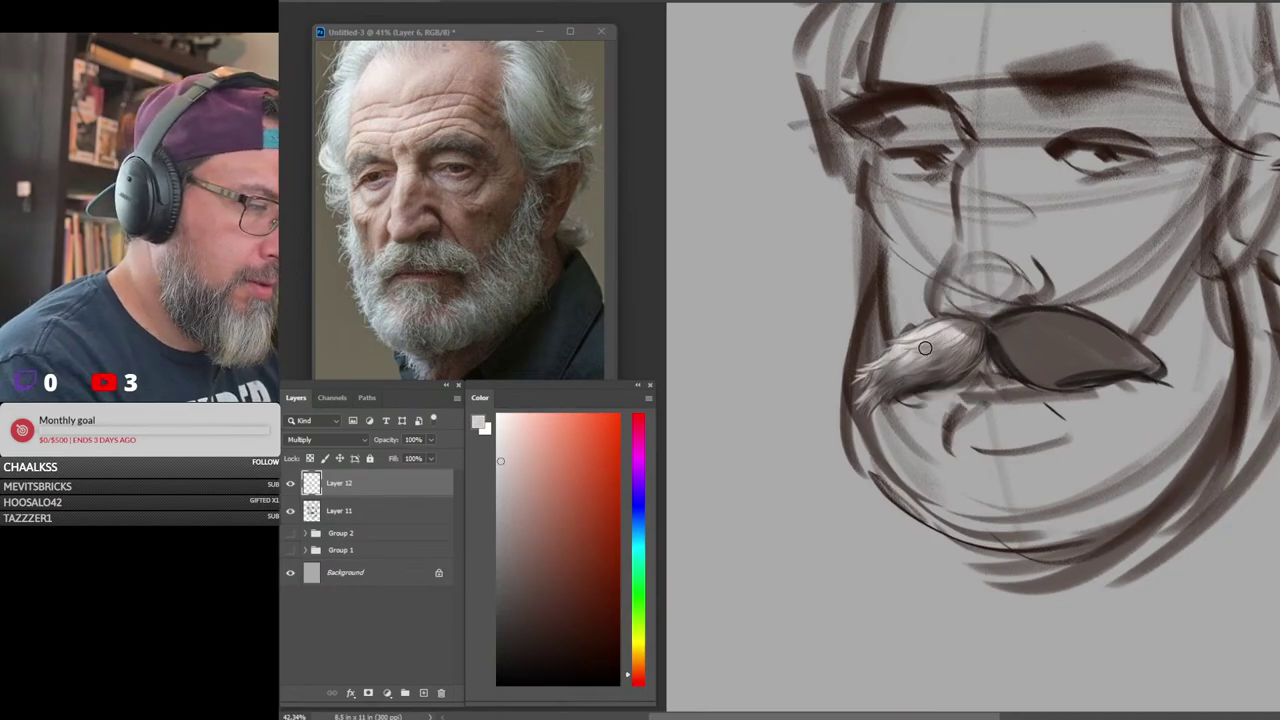
{"action": "left_click", "coordinate": [948, 330], "text": "alt"}
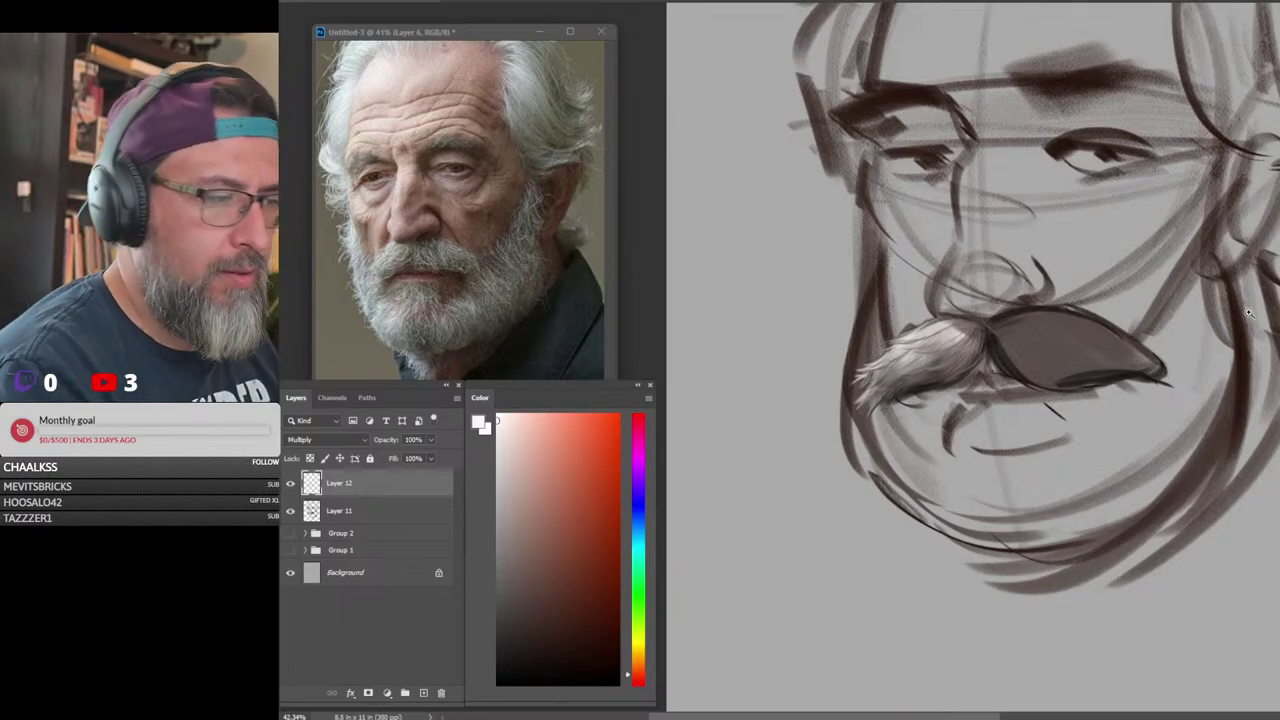
{"action": "scroll", "coordinate": [1171, 350], "scroll_direction": "down", "scroll_amount": 3}
{"action": "scroll", "coordinate": [1171, 350], "scroll_direction": "up", "scroll_amount": 3}
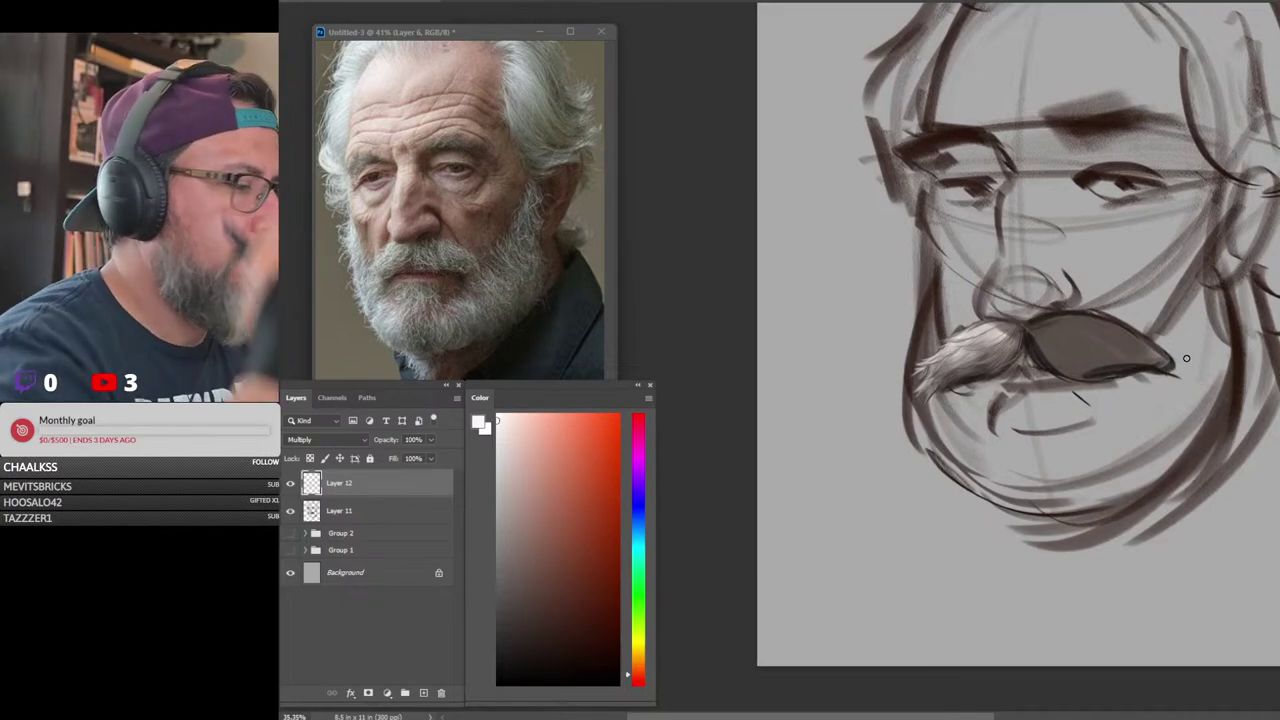
{"action": "scroll", "coordinate": [1186, 358], "scroll_direction": "up", "scroll_amount": 3}
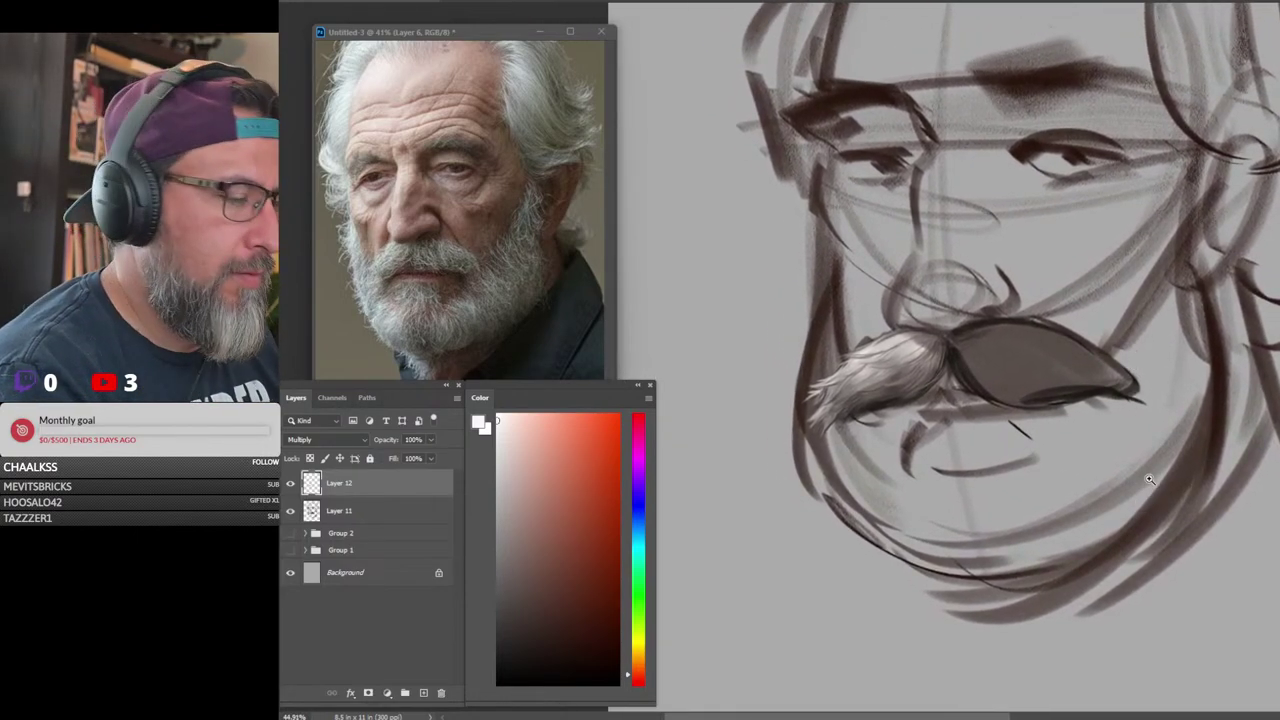
On Layer 11, paint the upper lip beneath the moustache's centre in muted red with John's chalk brush
{"action": "left_click", "coordinate": [579, 505]}
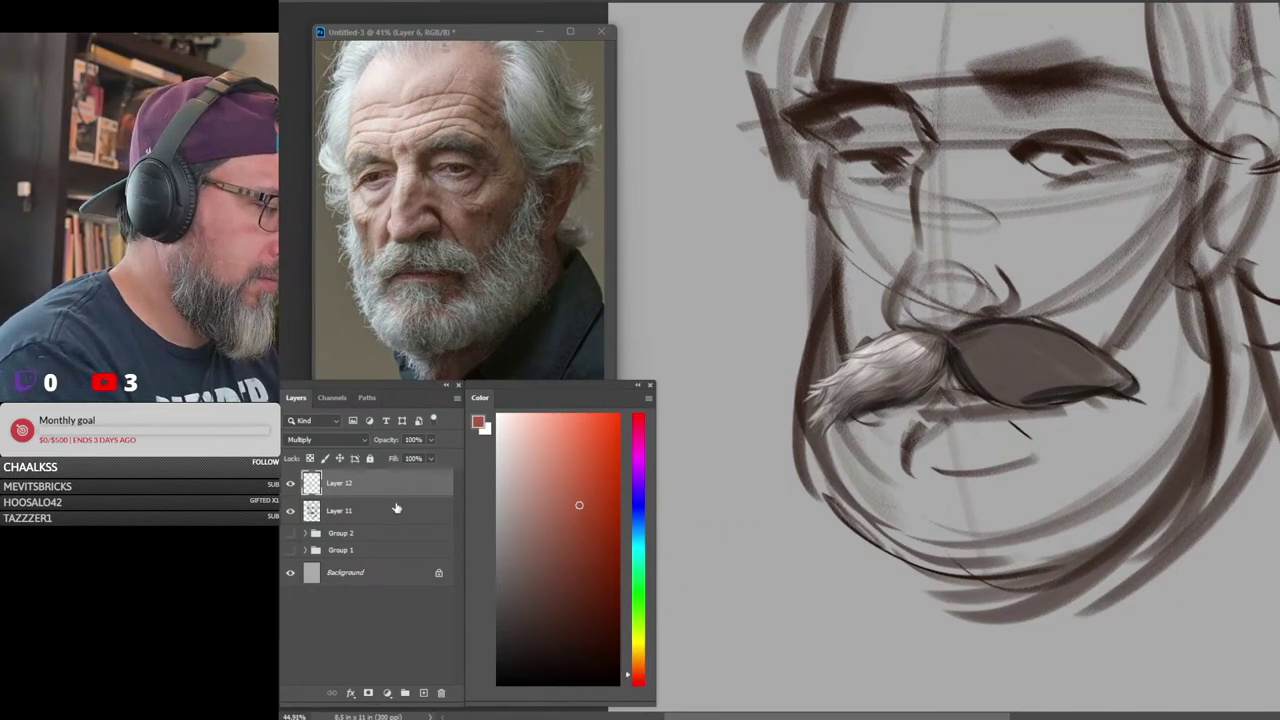
{"action": "left_click", "coordinate": [397, 510]}
{"action": "right_click", "coordinate": [951, 399]}
{"action": "left_click", "coordinate": [558, 477]}
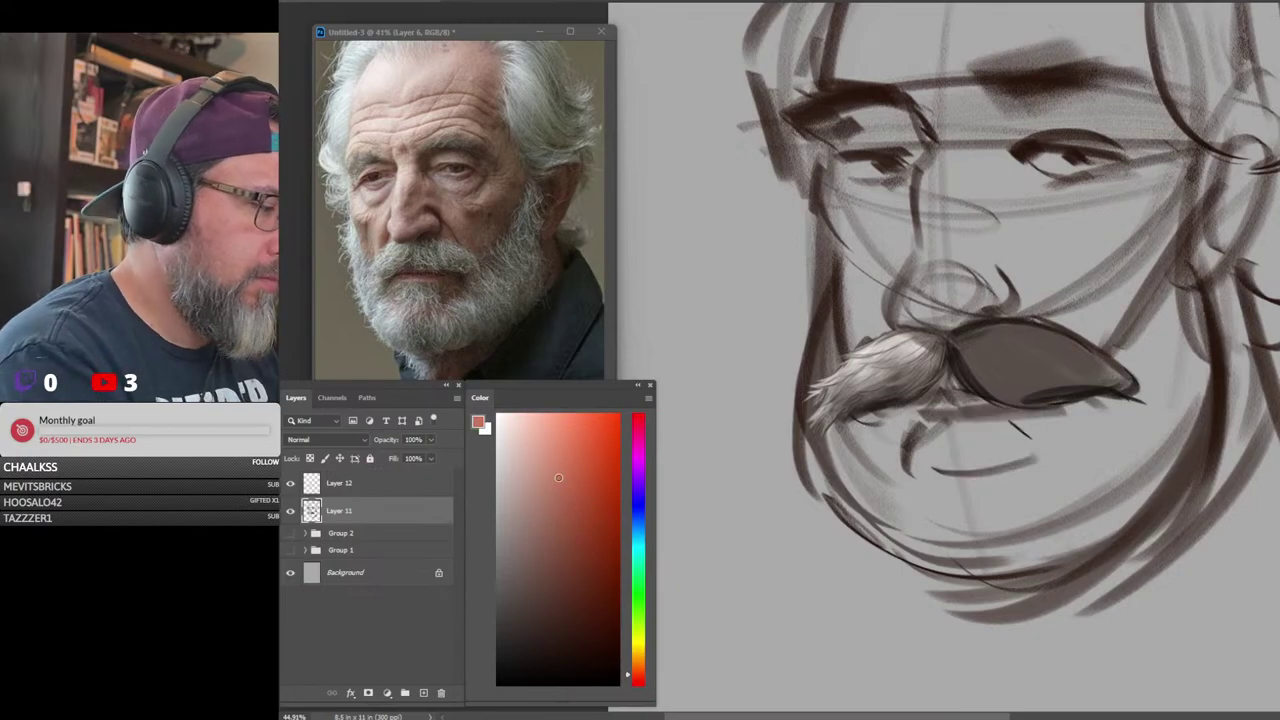
{"action": "right_click", "coordinate": [945, 376]}
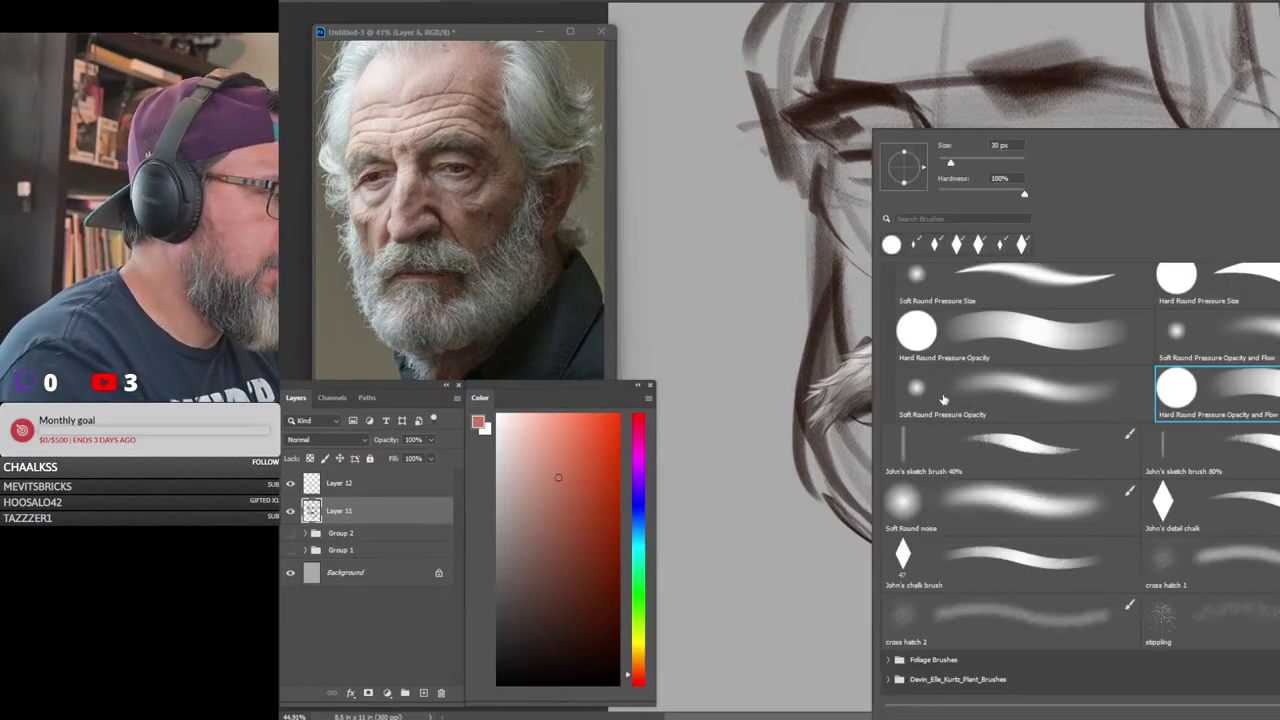
{"action": "right_click", "coordinate": [945, 376]}
{"action": "double_click", "coordinate": [1044, 557]}
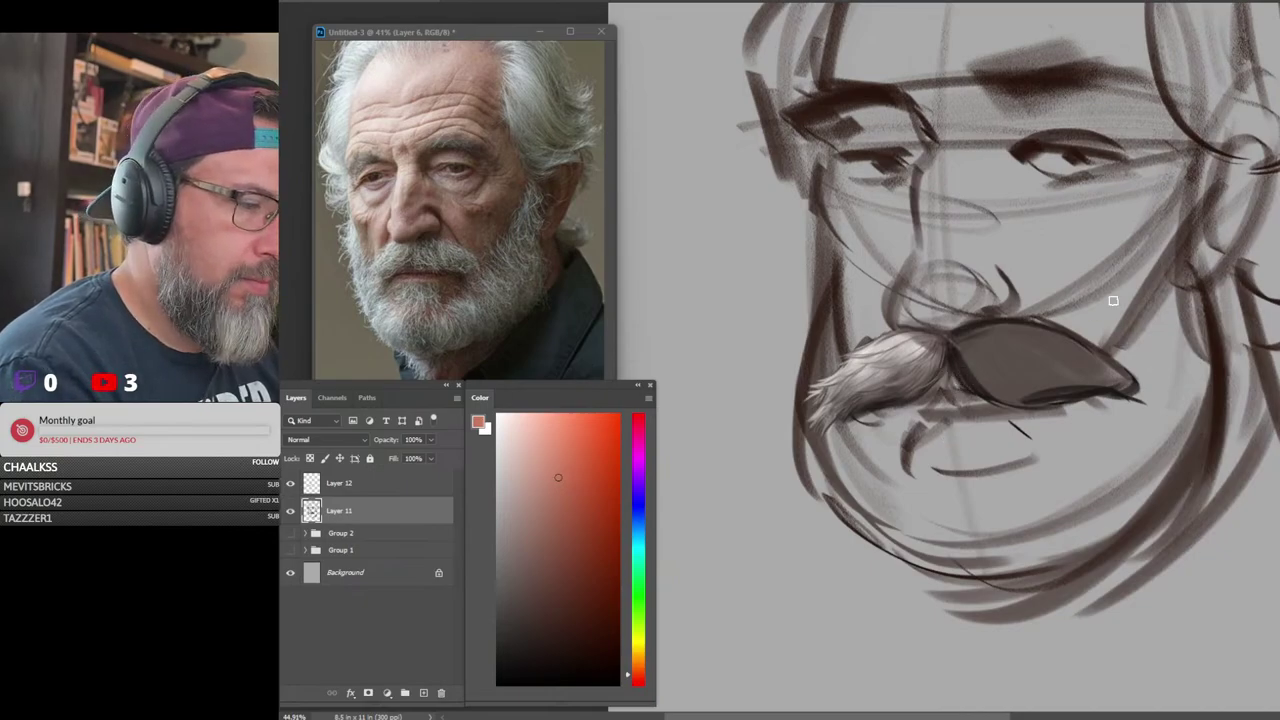
{"action": "left_click", "coordinate": [541, 518]}
{"action": "key", "text": "bracketright"}
{"action": "key", "text": "bracketright"}
{"action": "mouse_move", "coordinate": [933, 396]}
{"action": "left_mouse_down"}
{"action": "mouse_move", "coordinate": [966, 389]}
{"action": "mouse_move", "coordinate": [936, 403]}
{"action": "mouse_move", "coordinate": [963, 401]}
{"action": "left_mouse_up"}
{"action": "key", "text": "bracketleft"}
{"action": "key", "text": "bracketleft"}
Blend the lip and the gap between the moustache halves with dark and reddish-brown tones sampled from the painting
{"action": "left_click", "coordinate": [965, 325], "text": "alt"}
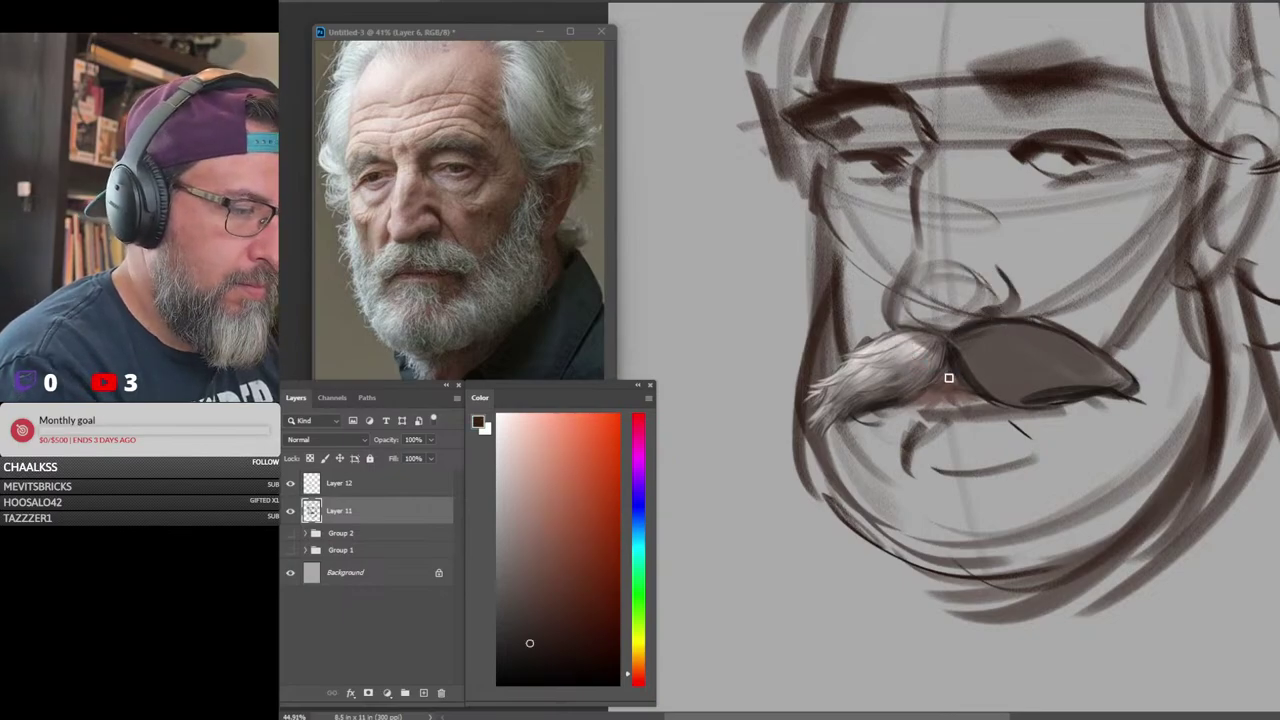
{"action": "left_click", "coordinate": [972, 386], "text": "alt"}
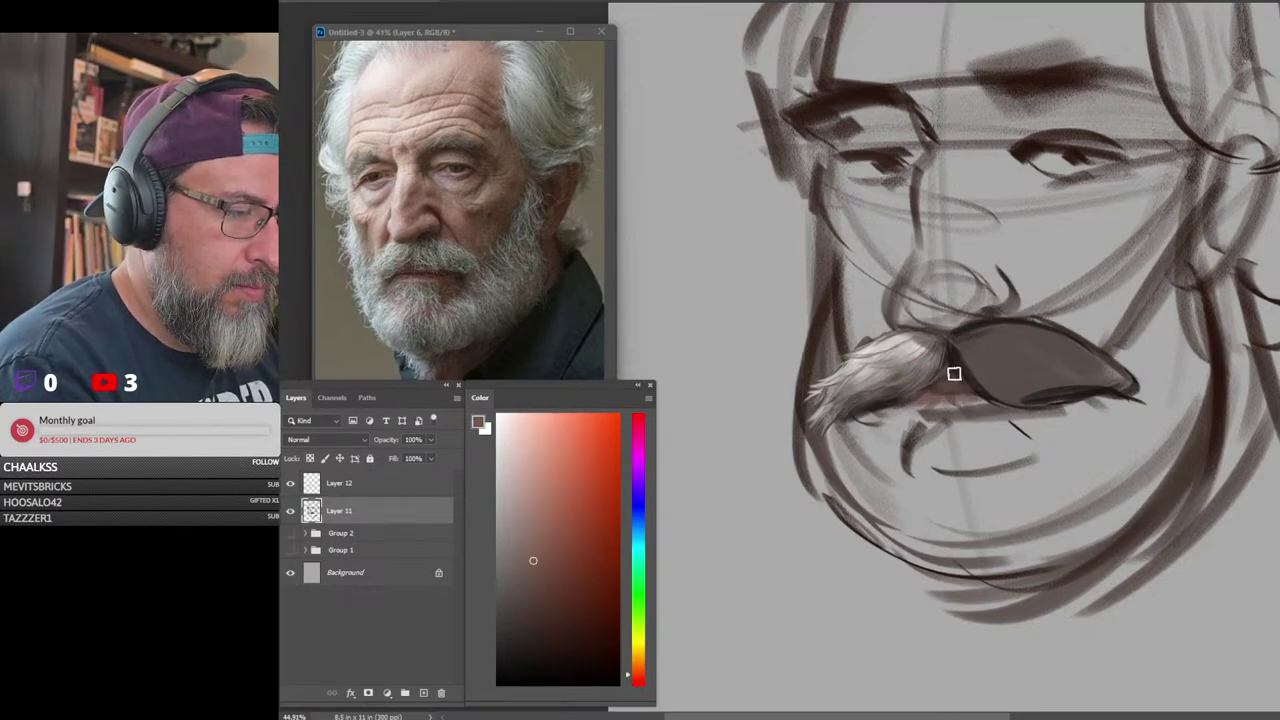
{"action": "left_click", "coordinate": [940, 384], "text": "alt"}
{"action": "left_click", "coordinate": [942, 383], "text": "alt"}
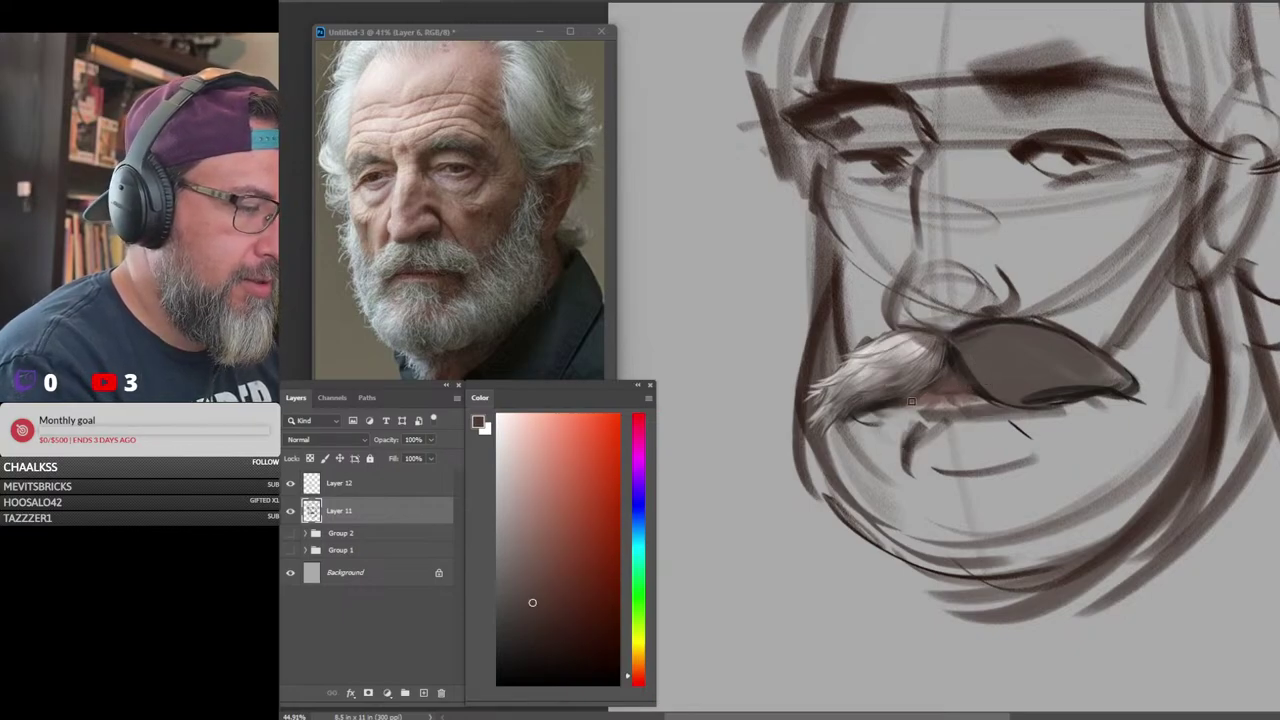
{"action": "left_click", "coordinate": [951, 371], "text": "alt"}
{"action": "left_click_drag", "start_coordinate": [926, 399], "coordinate": [976, 398]}
{"action": "left_click", "coordinate": [954, 392], "text": "alt"}
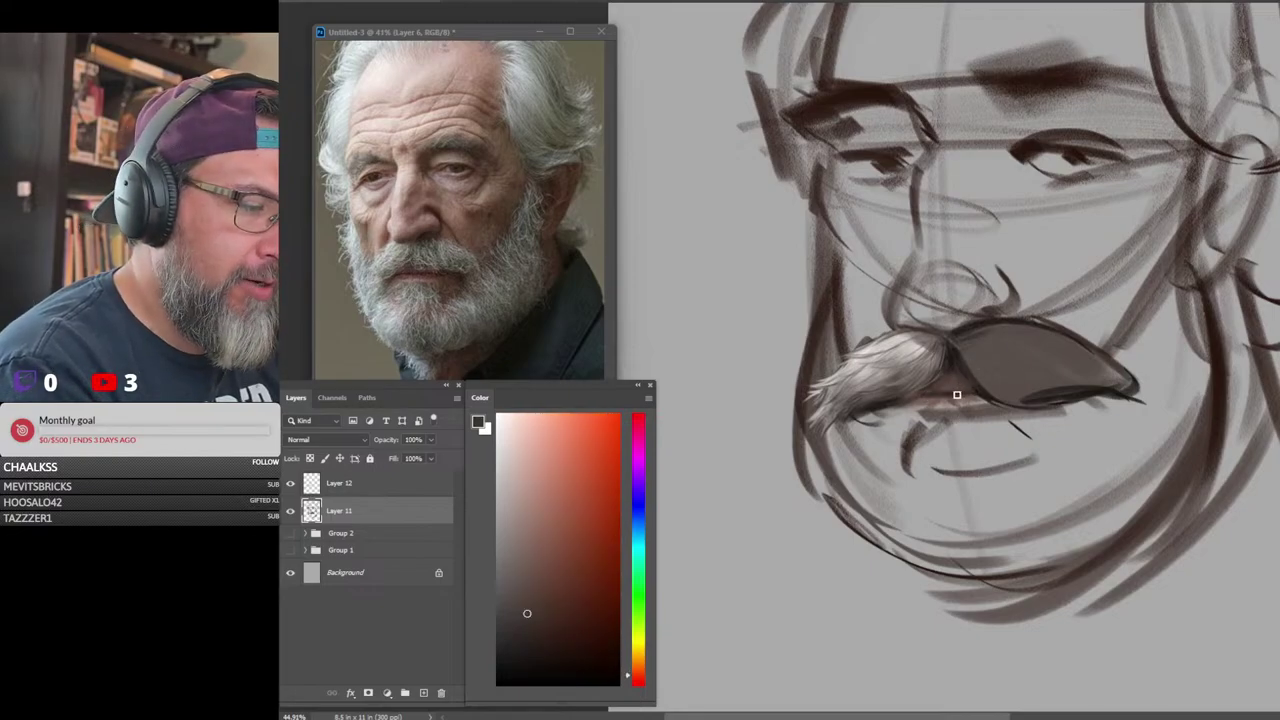
Cover the right half of the moustache with a sampled mid grey, and paint lighter hair strands over it
{"action": "left_click", "coordinate": [932, 350], "text": "alt"}
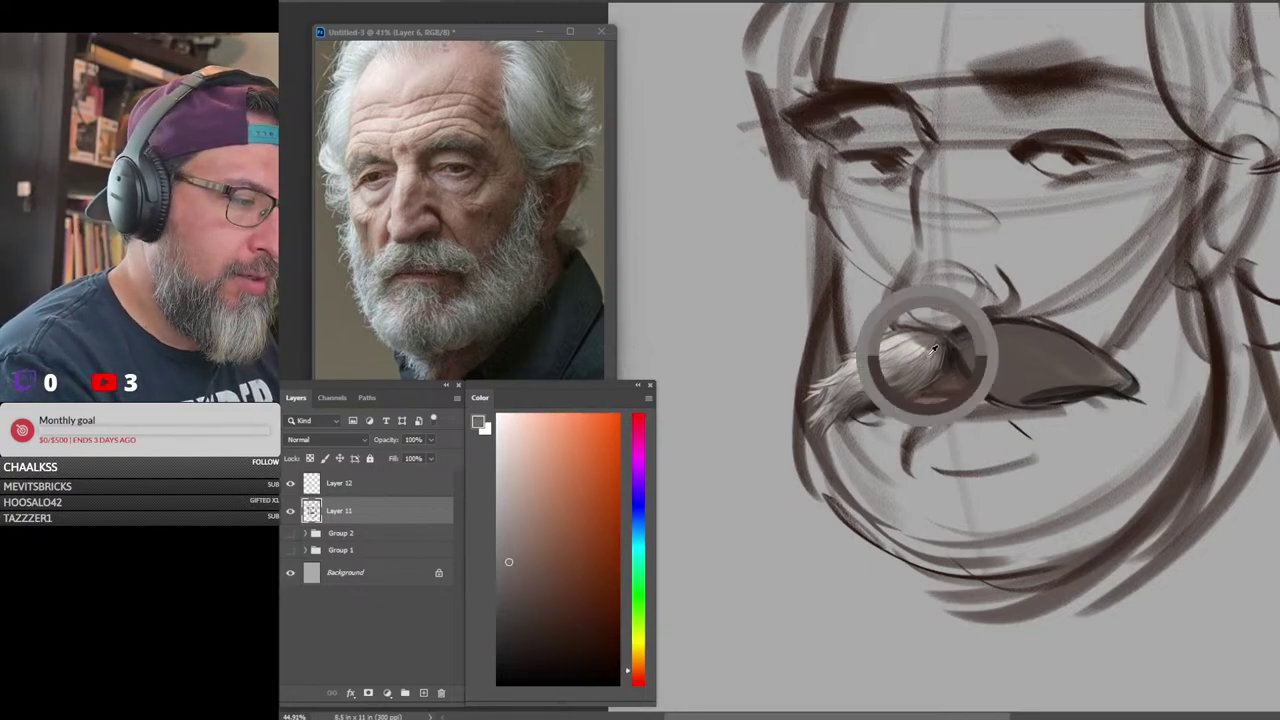
{"action": "mouse_move", "coordinate": [960, 346]}
{"action": "left_mouse_down"}
{"action": "mouse_move", "coordinate": [990, 391]}
{"action": "mouse_move", "coordinate": [980, 351]}
{"action": "mouse_move", "coordinate": [1008, 397]}
{"action": "mouse_move", "coordinate": [1018, 375]}
{"action": "mouse_move", "coordinate": [1006, 338]}
{"action": "mouse_move", "coordinate": [1117, 377]}
{"action": "left_mouse_up"}
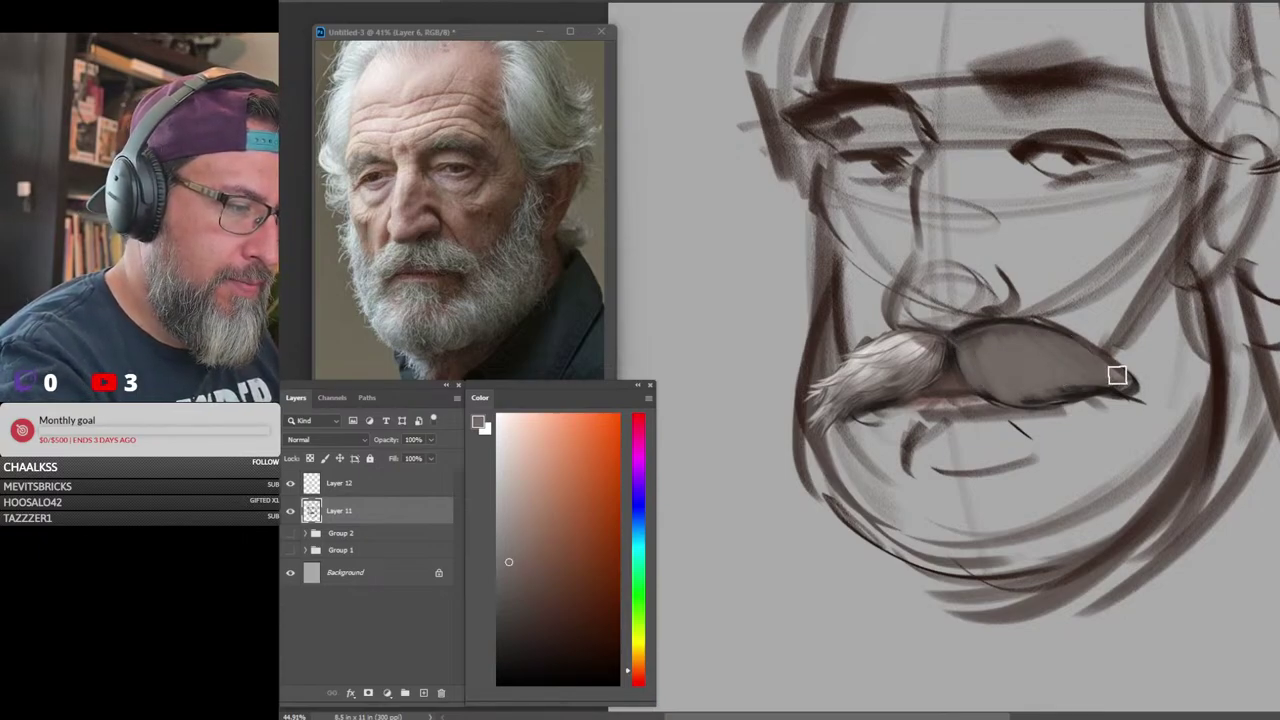
{"action": "left_click", "coordinate": [937, 333], "text": "alt"}
{"action": "mouse_move", "coordinate": [971, 349]}
{"action": "left_mouse_down"}
{"action": "mouse_move", "coordinate": [994, 396]}
{"action": "mouse_move", "coordinate": [989, 333]}
{"action": "mouse_move", "coordinate": [1045, 368]}
{"action": "mouse_move", "coordinate": [1076, 345]}
{"action": "mouse_move", "coordinate": [1010, 333]}
{"action": "mouse_move", "coordinate": [957, 346]}
{"action": "mouse_move", "coordinate": [993, 390]}
{"action": "mouse_move", "coordinate": [1044, 376]}
{"action": "mouse_move", "coordinate": [1061, 336]}
{"action": "mouse_move", "coordinate": [1050, 310]}
{"action": "mouse_move", "coordinate": [1067, 402]}
{"action": "mouse_move", "coordinate": [1060, 388]}
{"action": "mouse_move", "coordinate": [1089, 366]}
{"action": "left_mouse_up"}
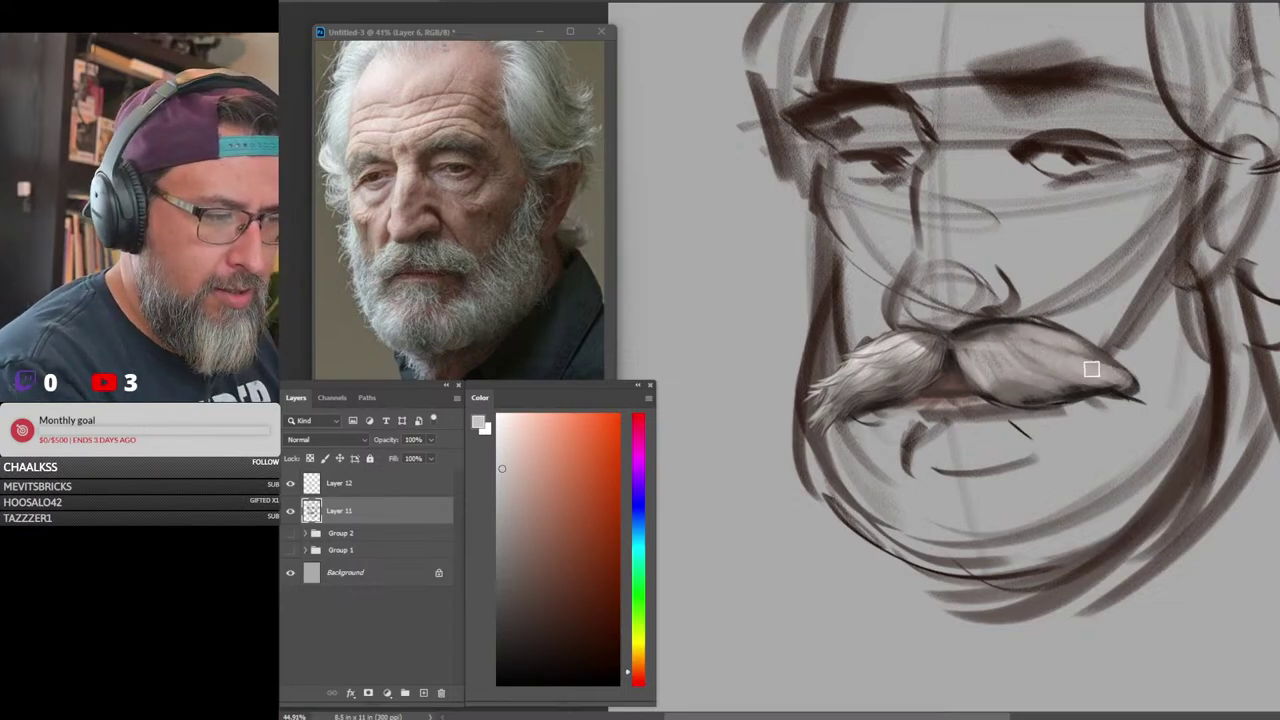
Add darker strands to the right half of the moustache and grey shading between it and the nostril
{"action": "left_click", "coordinate": [942, 336], "text": "alt"}
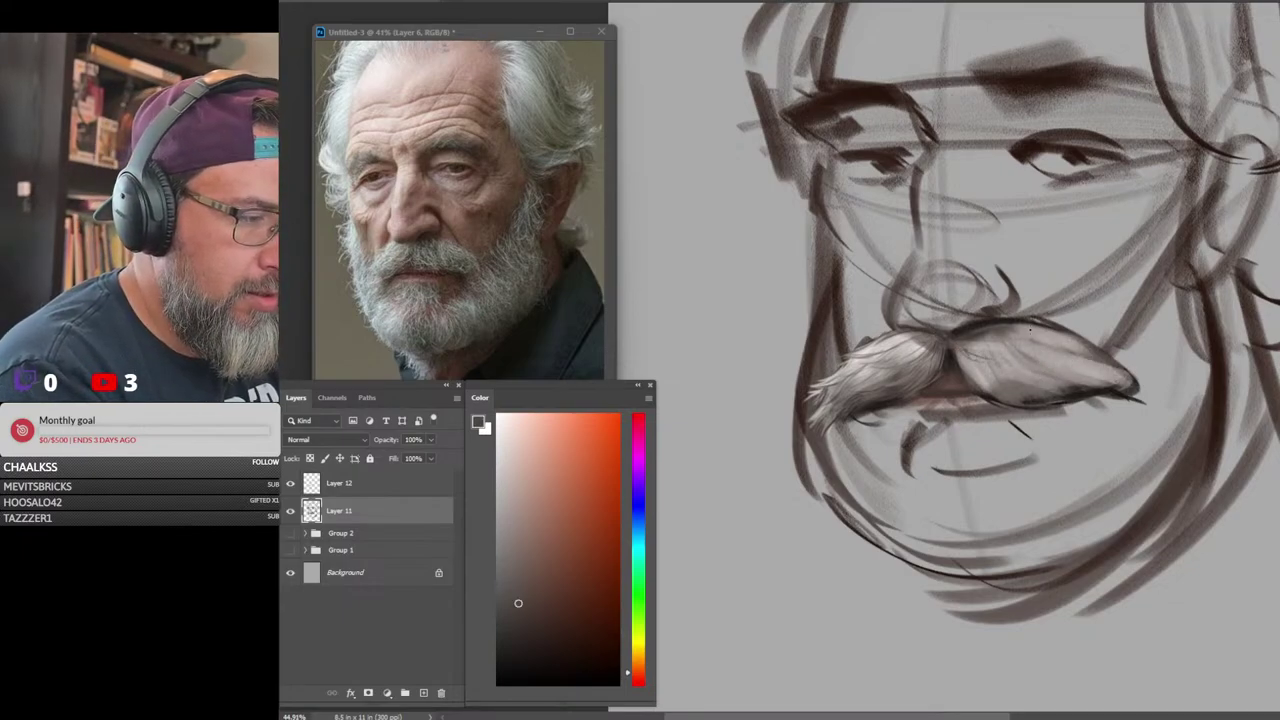
{"action": "left_click", "coordinate": [1010, 290], "text": "alt"}
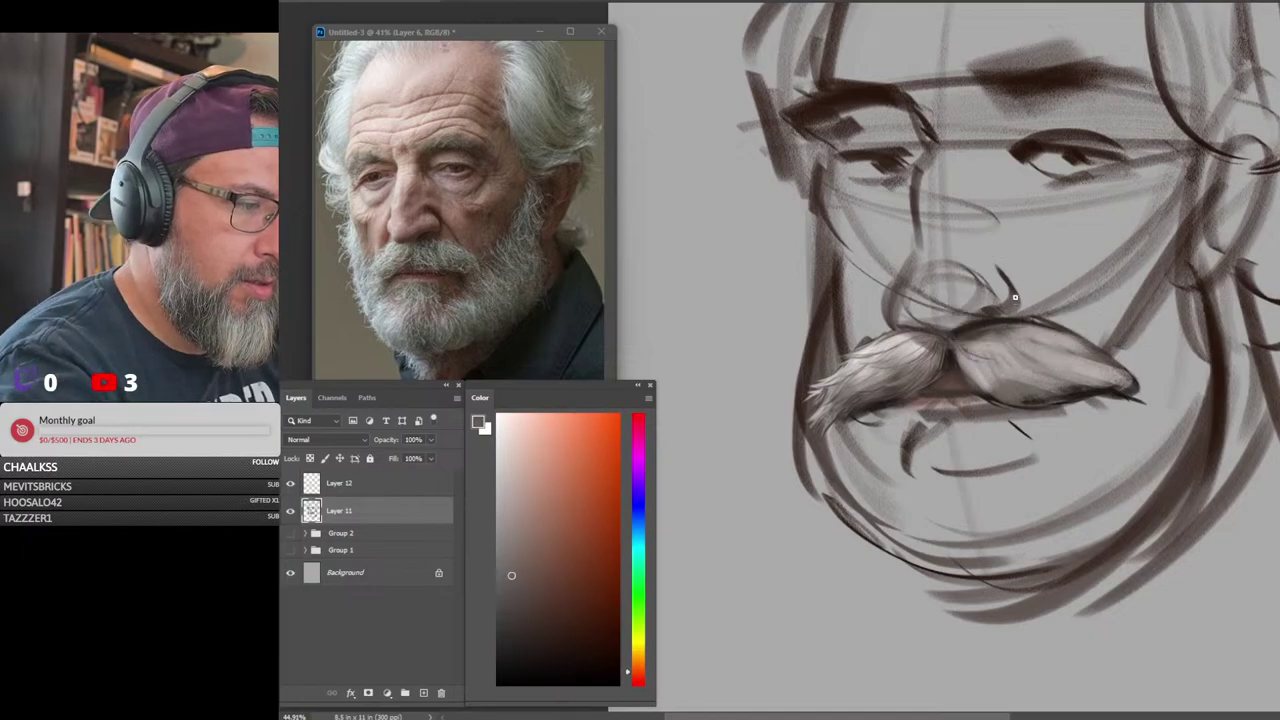
{"action": "mouse_move", "coordinate": [1036, 318]}
{"action": "left_mouse_down"}
{"action": "mouse_move", "coordinate": [989, 315]}
{"action": "mouse_move", "coordinate": [1024, 314]}
{"action": "left_mouse_up"}
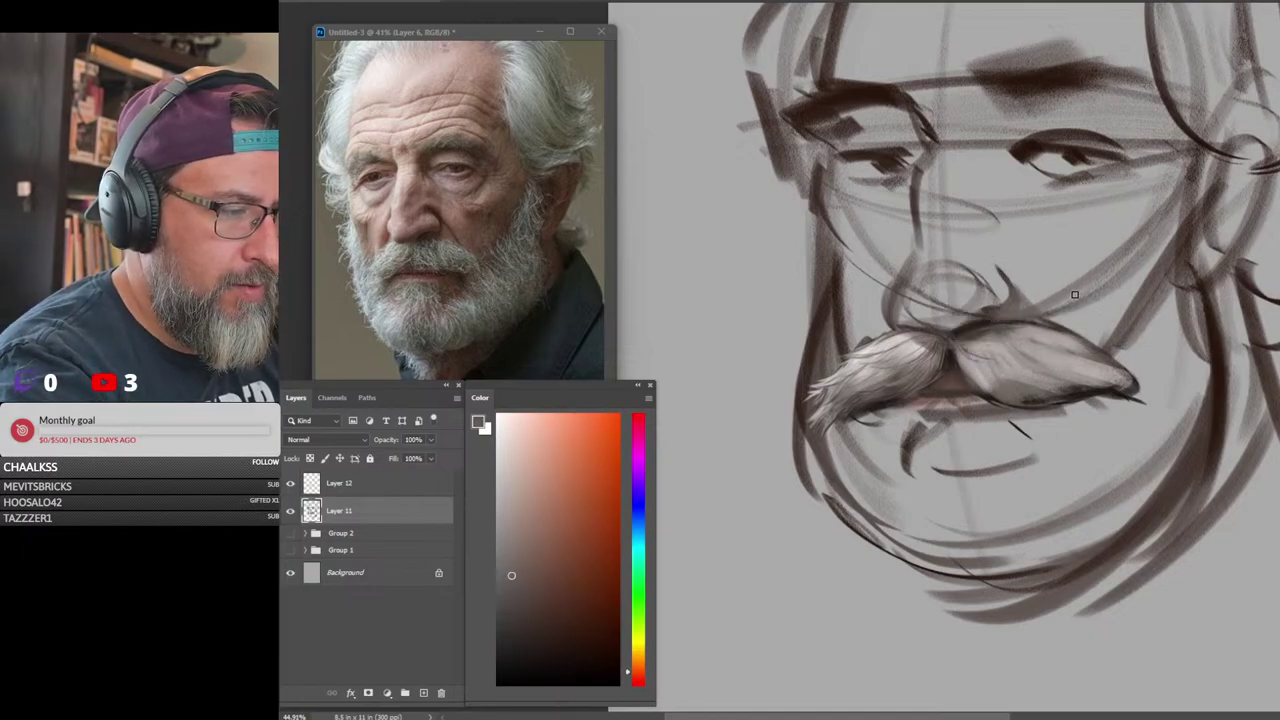
{"action": "left_click", "coordinate": [940, 392], "text": "alt"}
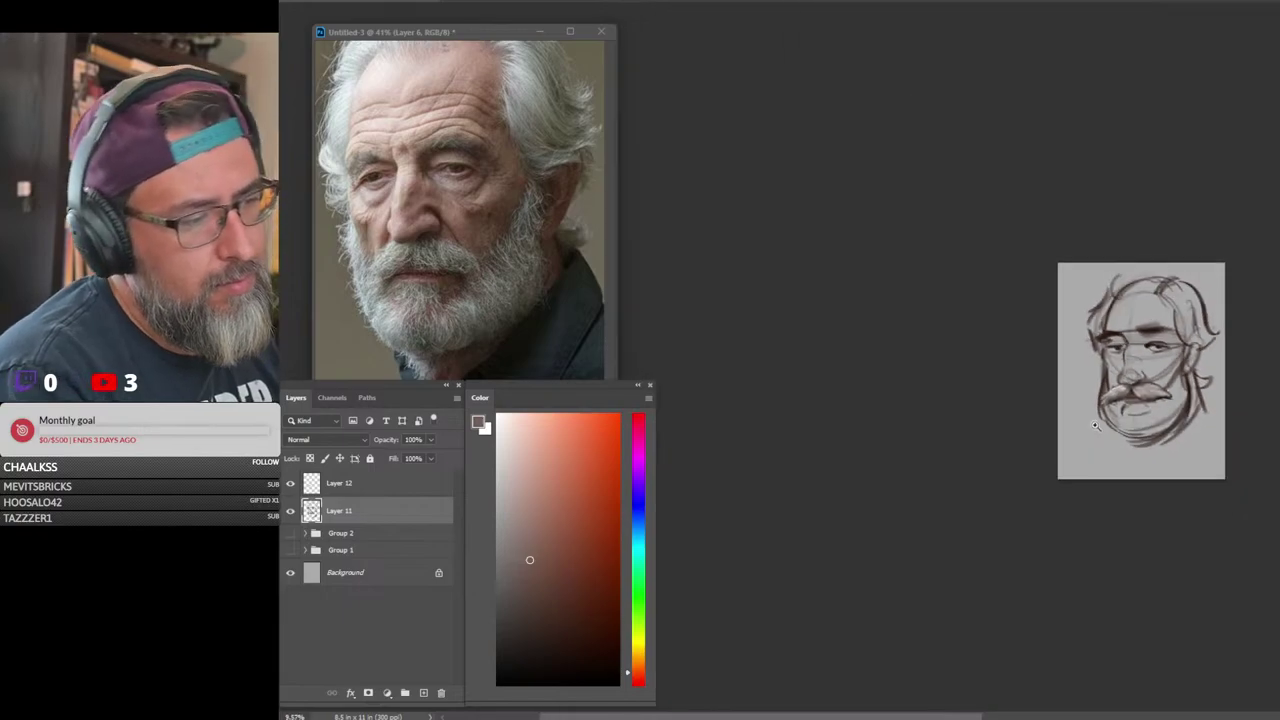
{"action": "scroll", "coordinate": [1100, 400], "scroll_direction": "down", "scroll_amount": 5}
{"action": "scroll", "coordinate": [1095, 426], "scroll_direction": "up", "scroll_amount": 5}
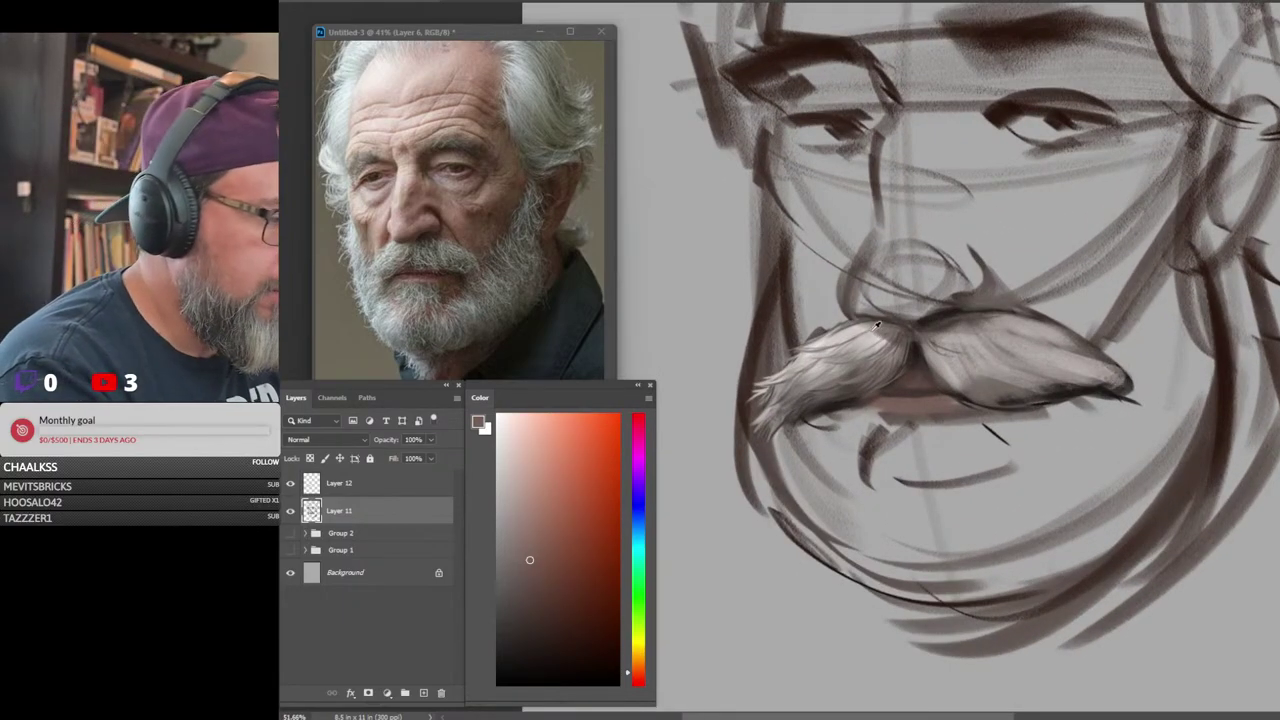
Paint thin white highlight hairs along the left half of the moustache toward its tip
{"action": "key", "text": "x"}
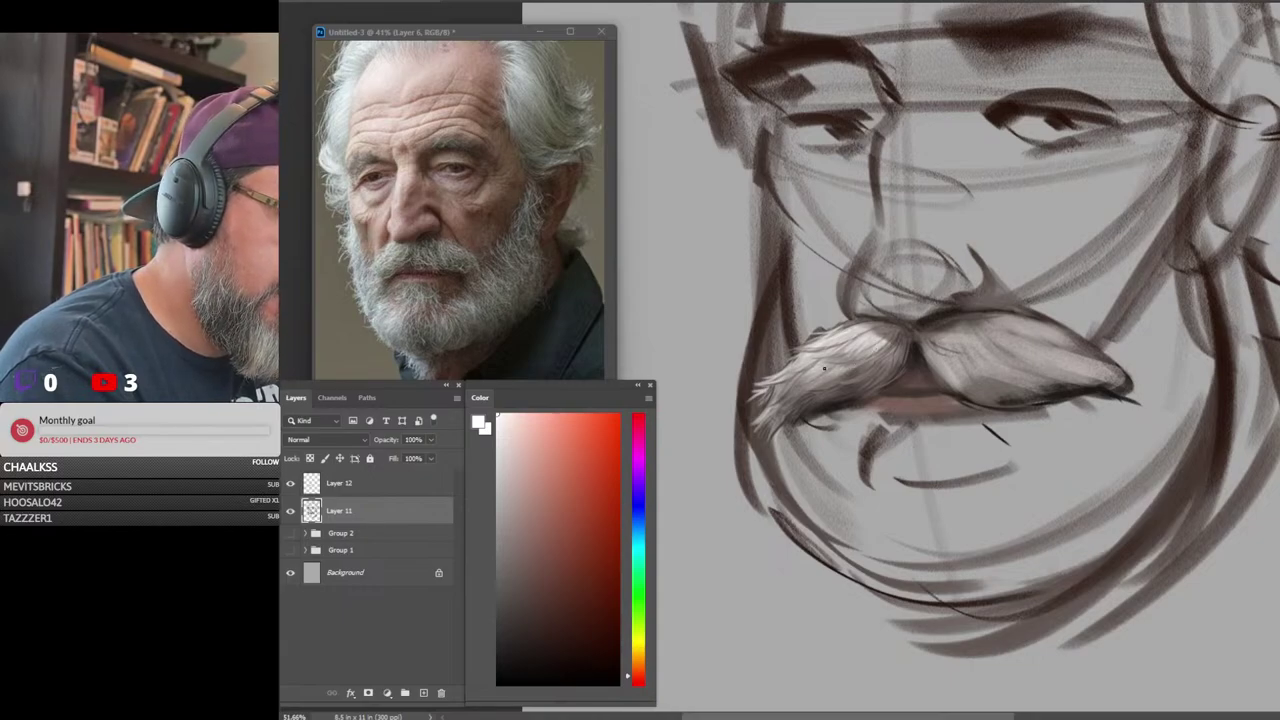
{"action": "left_click_drag", "start_coordinate": [800, 352], "coordinate": [772, 384]}
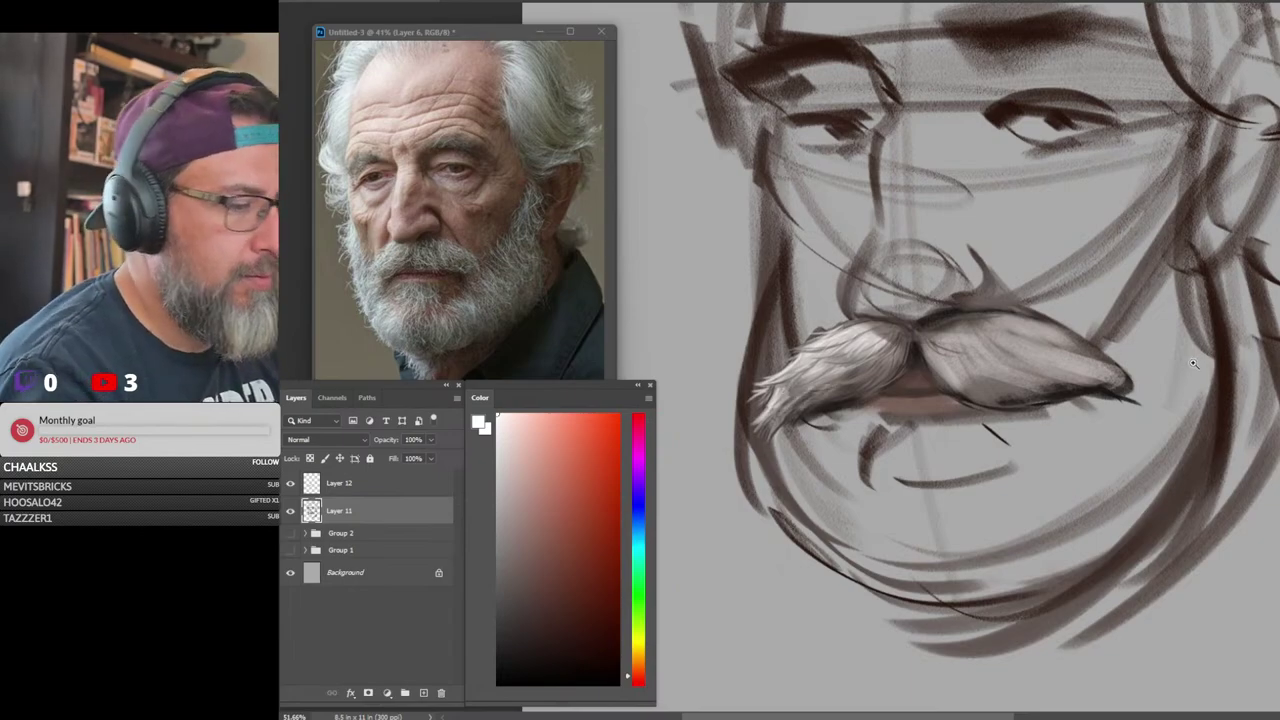
{"action": "mouse_move", "coordinate": [1193, 364]}
{"action": "left_mouse_down"}
{"action": "mouse_move", "coordinate": [930, 372]}
{"action": "mouse_move", "coordinate": [1165, 374]}
{"action": "left_mouse_up"}
{"action": "left_click_drag", "start_coordinate": [1103, 467], "coordinate": [1068, 394]}
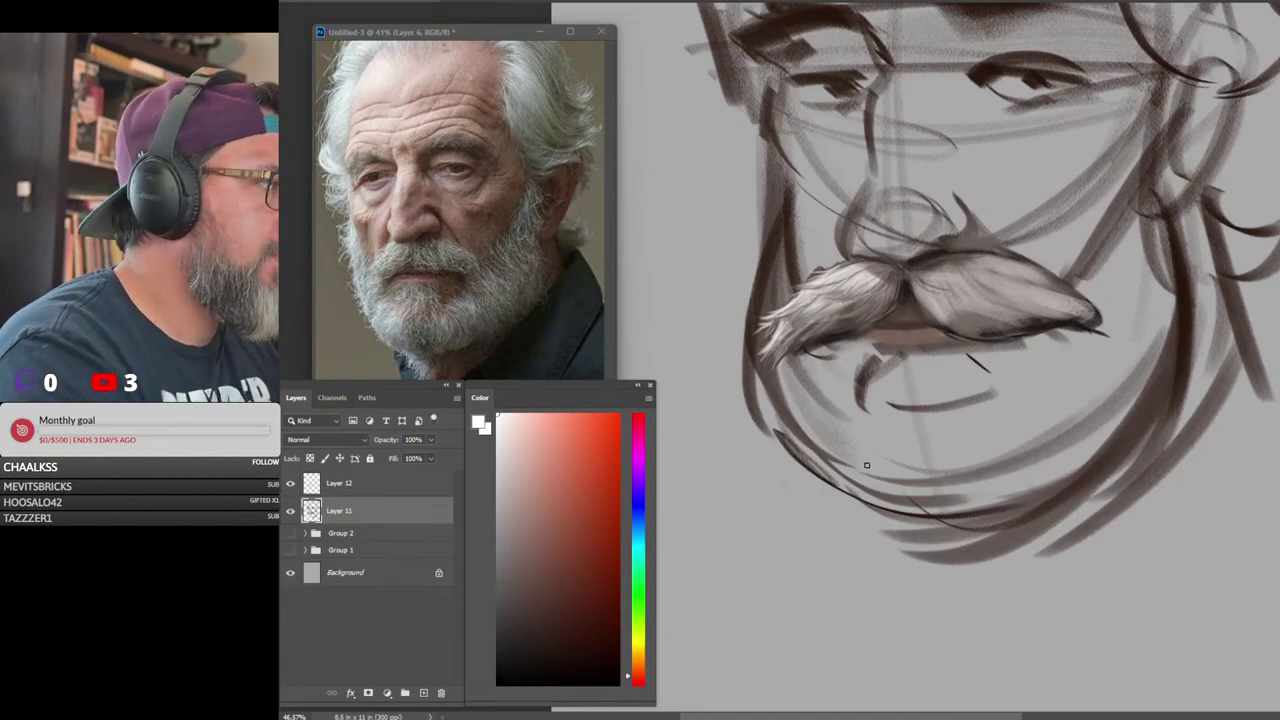
Switch to the document with the black brush tests and paint over all strokes in white with an enlarged brush
{"action": "left_click", "coordinate": [521, 3]}
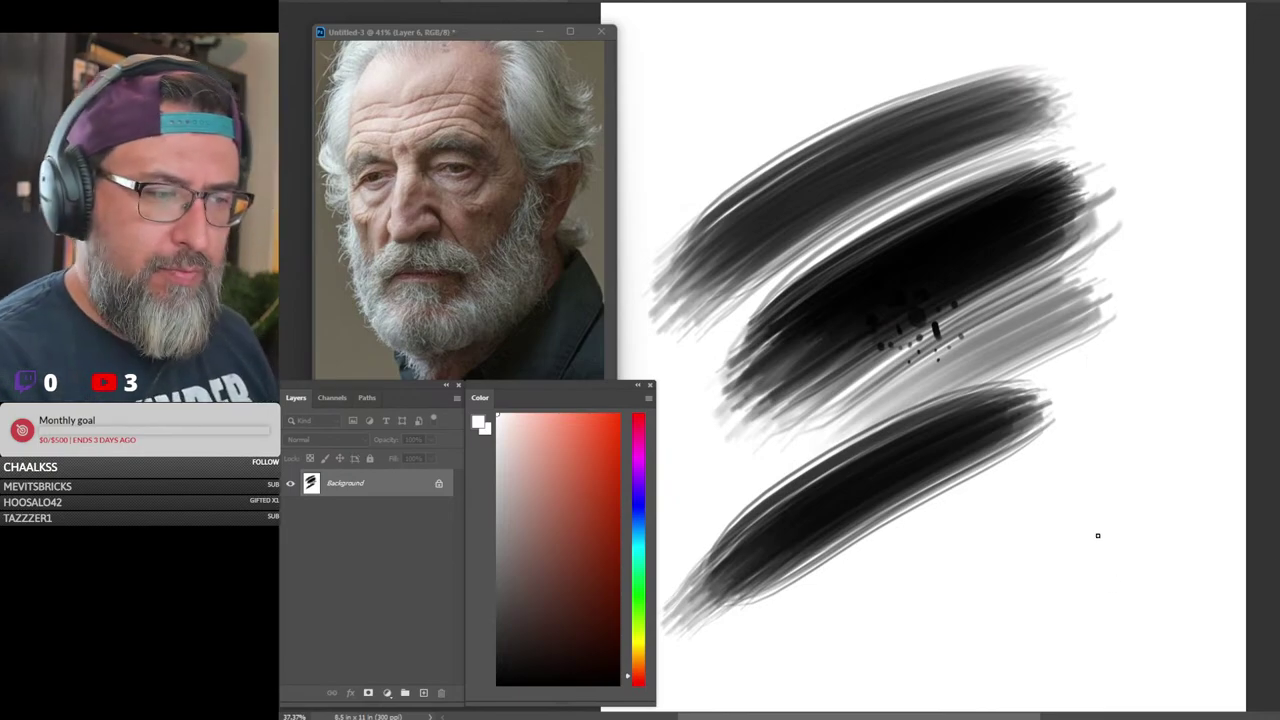
{"action": "key", "text": "bracketright"}
{"action": "key", "text": "bracketright"}
{"action": "key", "text": "bracketright"}
{"action": "key", "text": "bracketright"}
{"action": "key", "text": "bracketright"}
{"action": "key", "text": "bracketright"}
{"action": "key", "text": "bracketright"}
{"action": "key", "text": "bracketright"}
{"action": "key", "text": "bracketright"}
{"action": "key", "text": "bracketright"}
{"action": "mouse_move", "coordinate": [1075, 287]}
{"action": "left_mouse_down"}
{"action": "mouse_move", "coordinate": [874, 510]}
{"action": "mouse_move", "coordinate": [781, 464]}
{"action": "mouse_move", "coordinate": [733, 359]}
{"action": "mouse_move", "coordinate": [738, 250]}
{"action": "mouse_move", "coordinate": [873, 276]}
{"action": "mouse_move", "coordinate": [1043, 357]}
{"action": "left_mouse_up"}
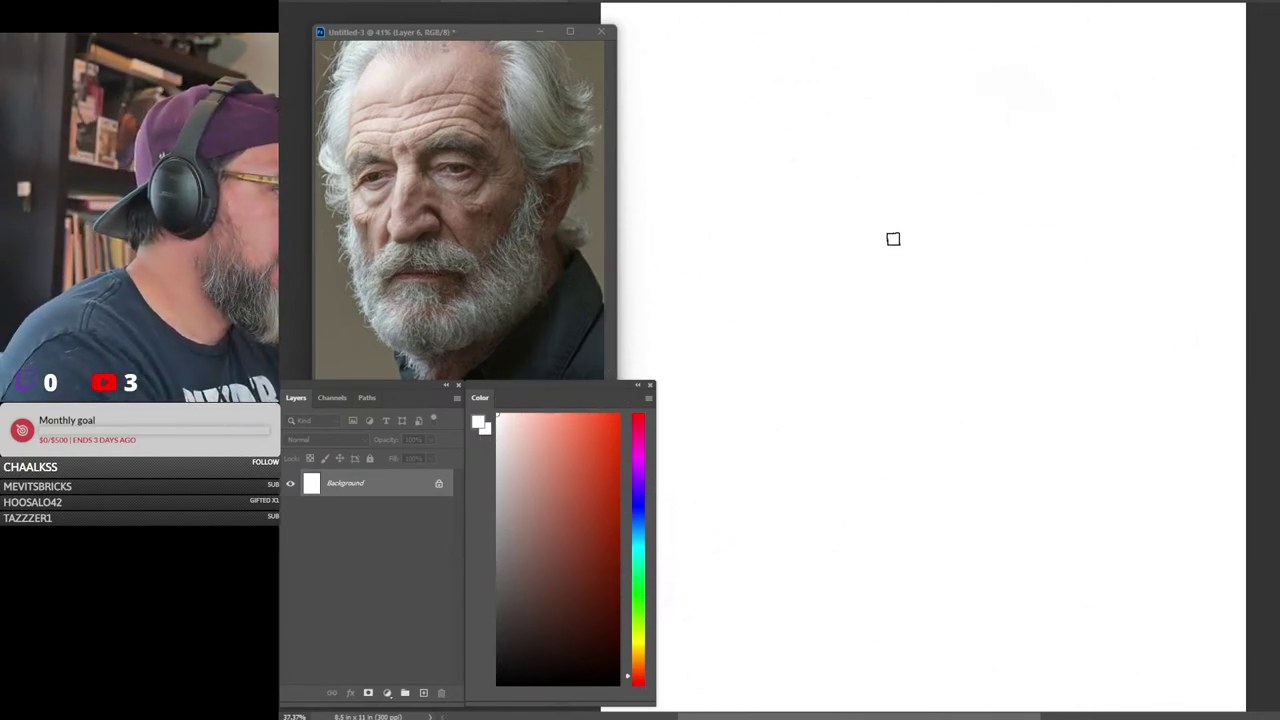
Draw a clump of overlapping tapered hair strands in black at the canvas centre with John's detail chalk brush
{"action": "right_click", "coordinate": [912, 275]}
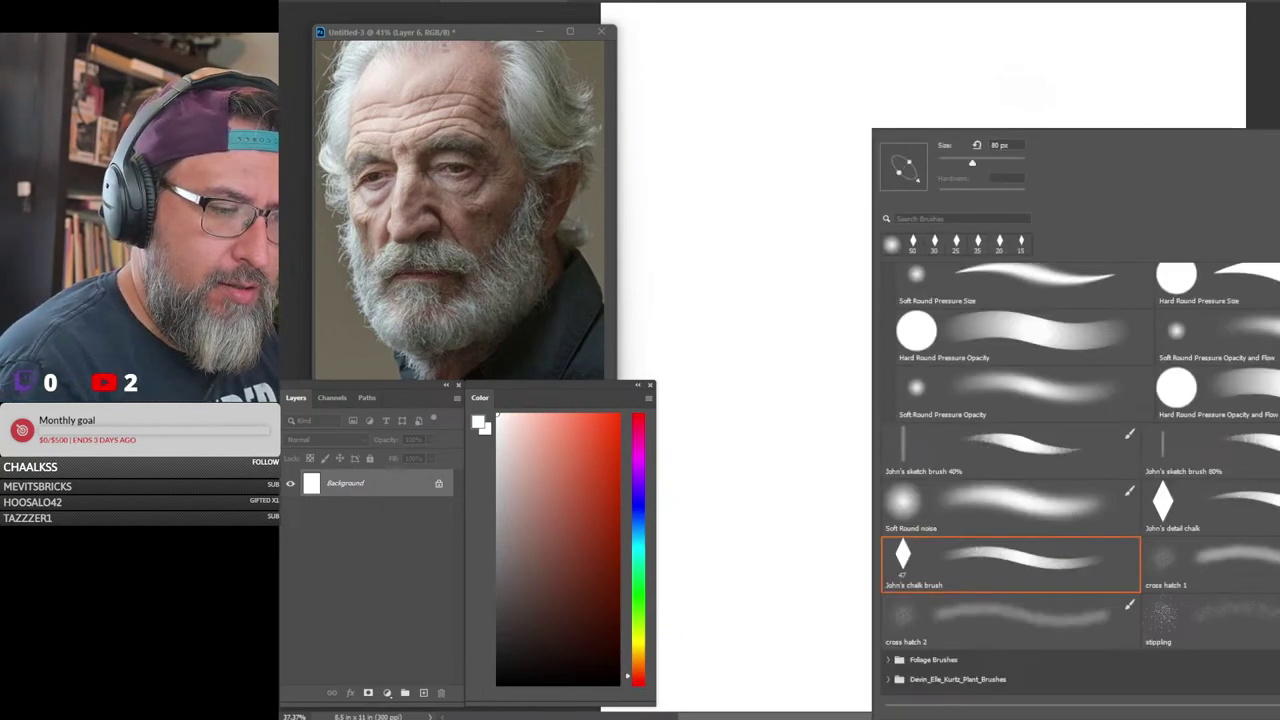
{"action": "left_click", "coordinate": [1185, 508]}
{"action": "left_click", "coordinate": [832, 484]}
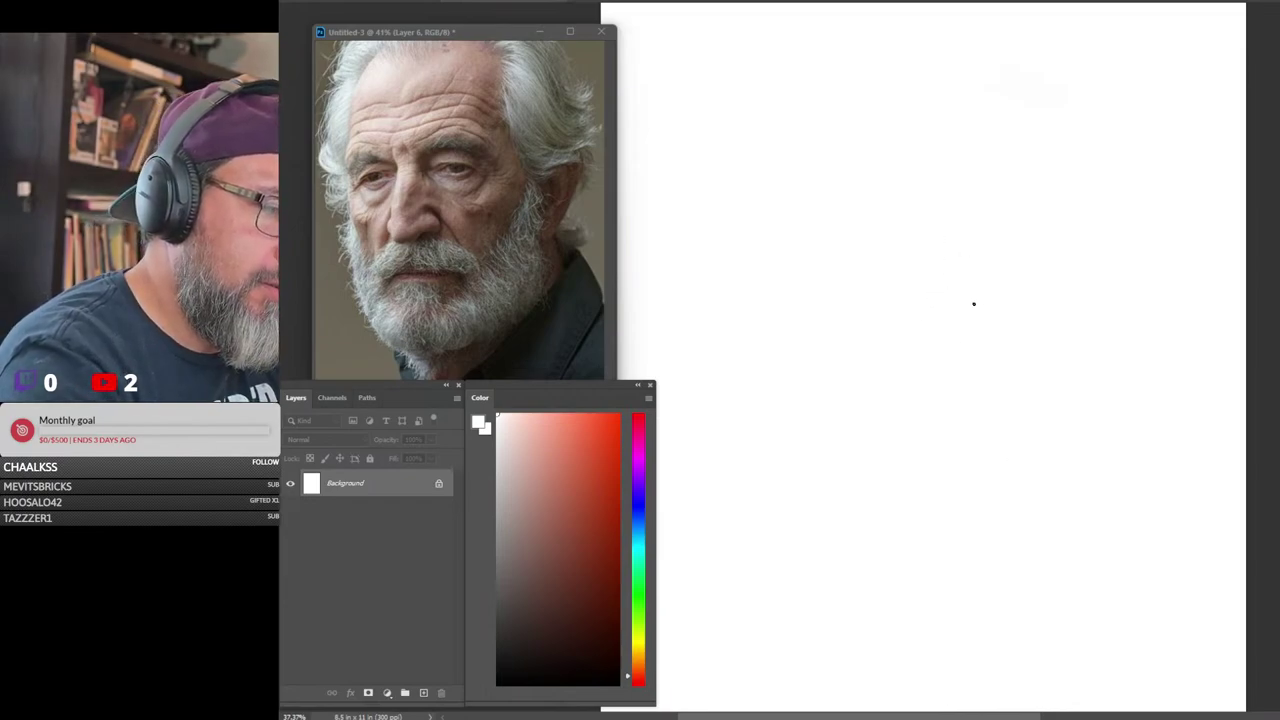
{"action": "left_click", "coordinate": [617, 683]}
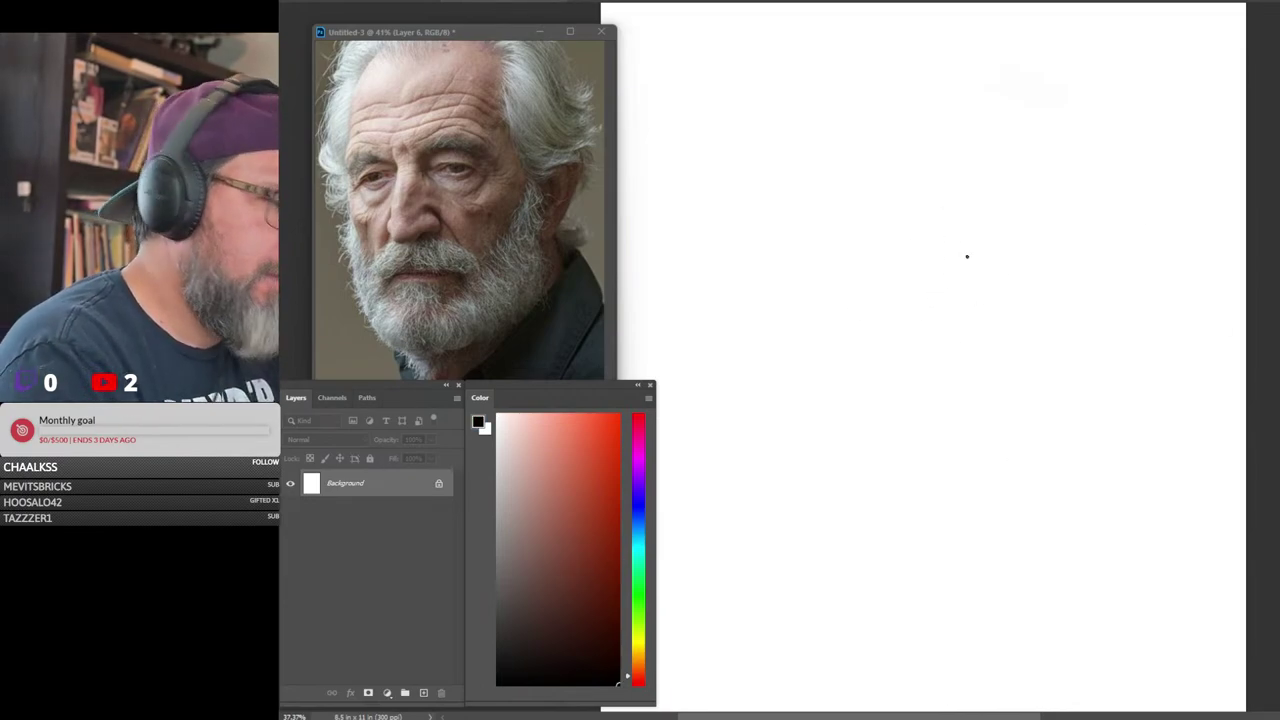
{"action": "left_click_drag", "start_coordinate": [953, 262], "coordinate": [990, 412]}
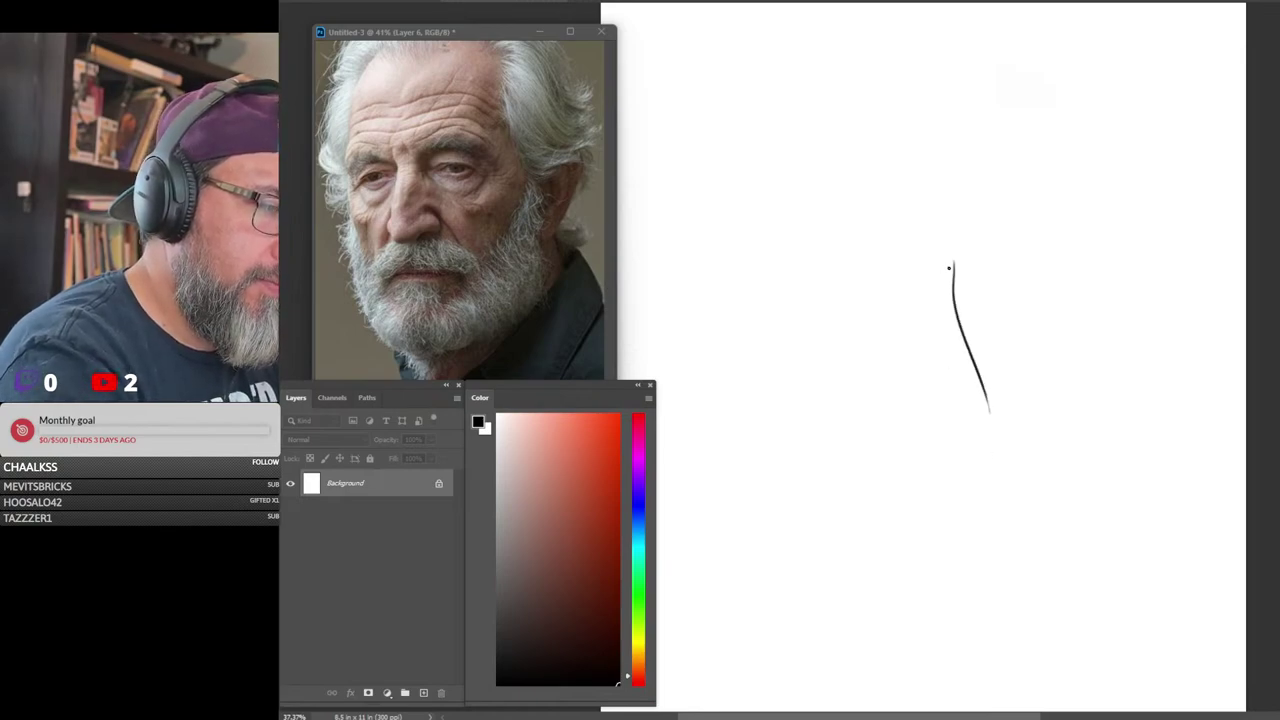
{"action": "left_click_drag", "start_coordinate": [949, 268], "coordinate": [958, 422]}
{"action": "key", "text": "ctrl+z"}
{"action": "left_click_drag", "start_coordinate": [946, 278], "coordinate": [972, 414]}
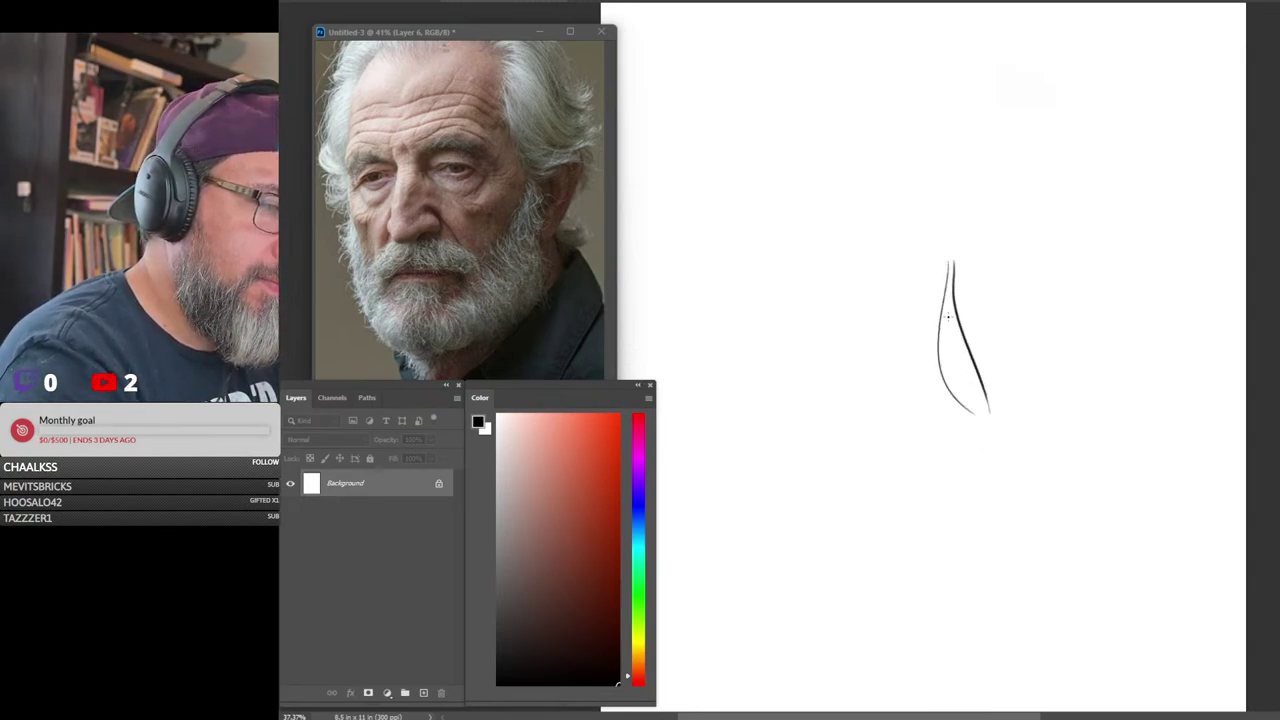
{"action": "left_click_drag", "start_coordinate": [946, 318], "coordinate": [964, 400]}
{"action": "left_click_drag", "start_coordinate": [964, 287], "coordinate": [998, 392]}
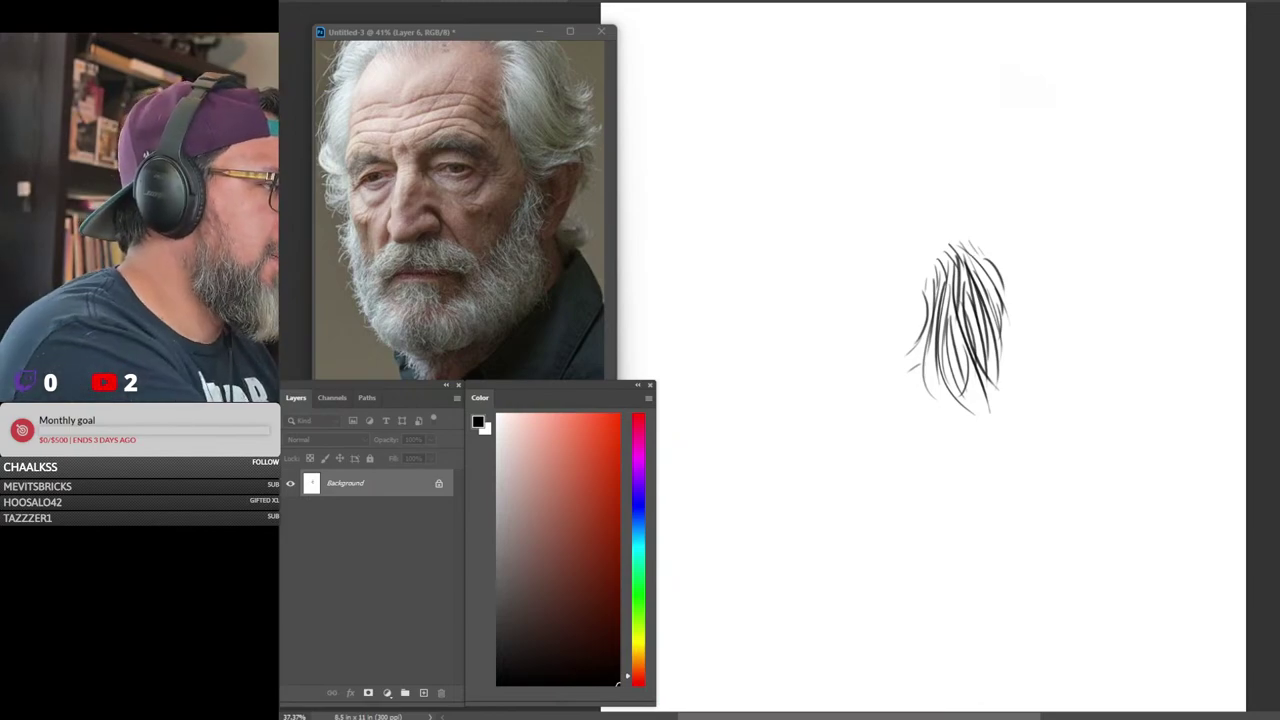
Select a rectangular area around the hair clump and define it as a brush preset with the default name
{"action": "mouse_move", "coordinate": [874, 229]}
{"action": "left_mouse_down"}
{"action": "mouse_move", "coordinate": [929, 337]}
{"action": "mouse_move", "coordinate": [1067, 435]}
{"action": "left_mouse_up"}
{"action": "left_click", "coordinate": [308, 1]}
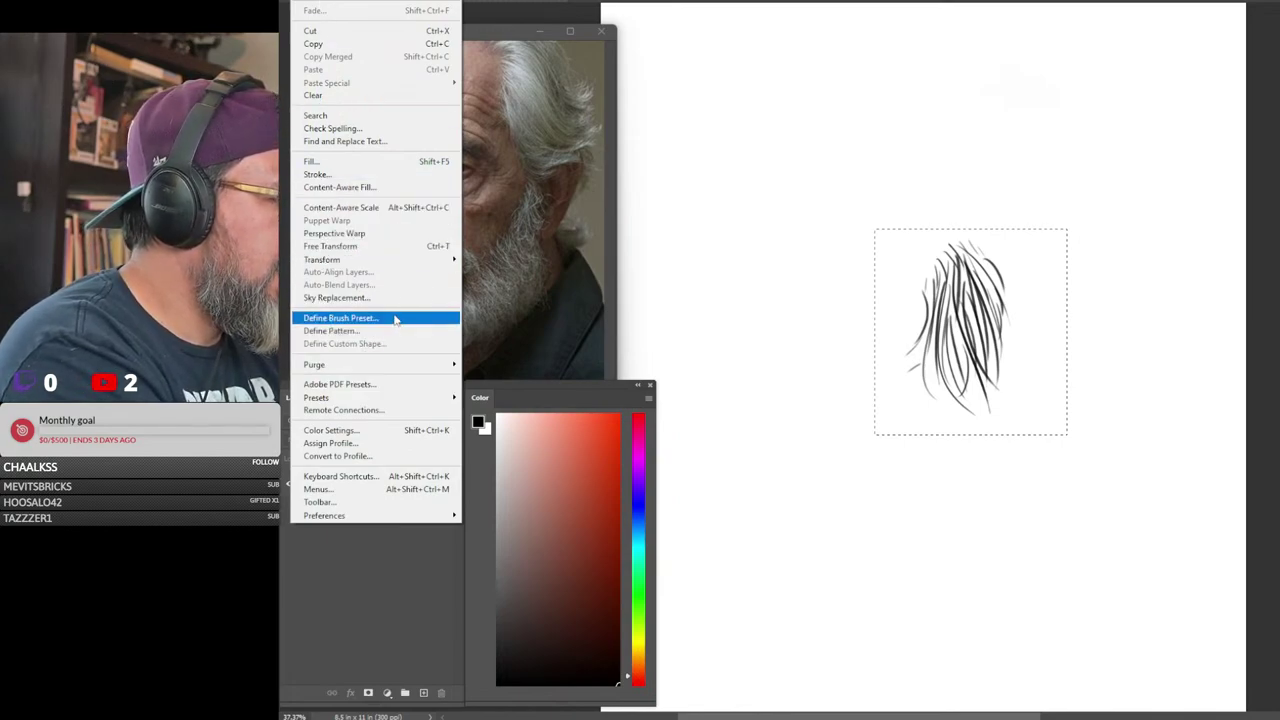
{"action": "left_click", "coordinate": [397, 322]}
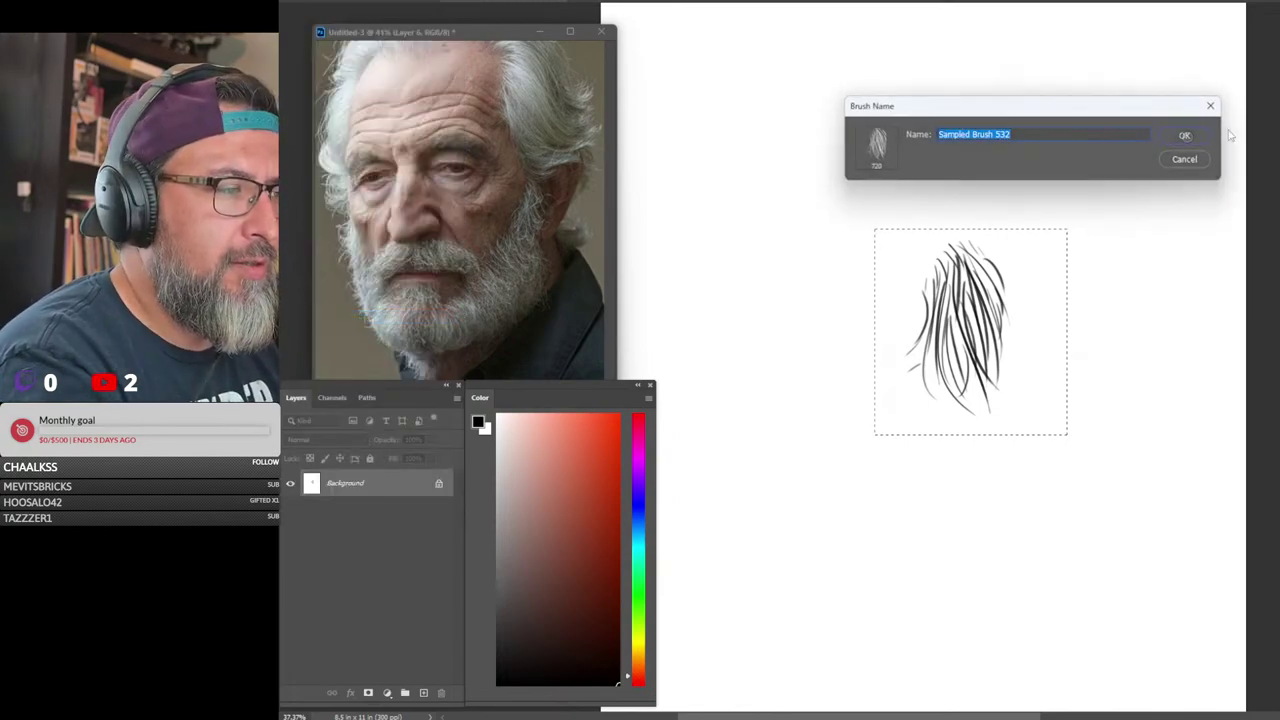
{"action": "left_click", "coordinate": [1178, 132]}
Clear the selection and widen the spacing of the new hair brush's tip until separate strands appear in the preview
{"action": "key", "text": "F5"}
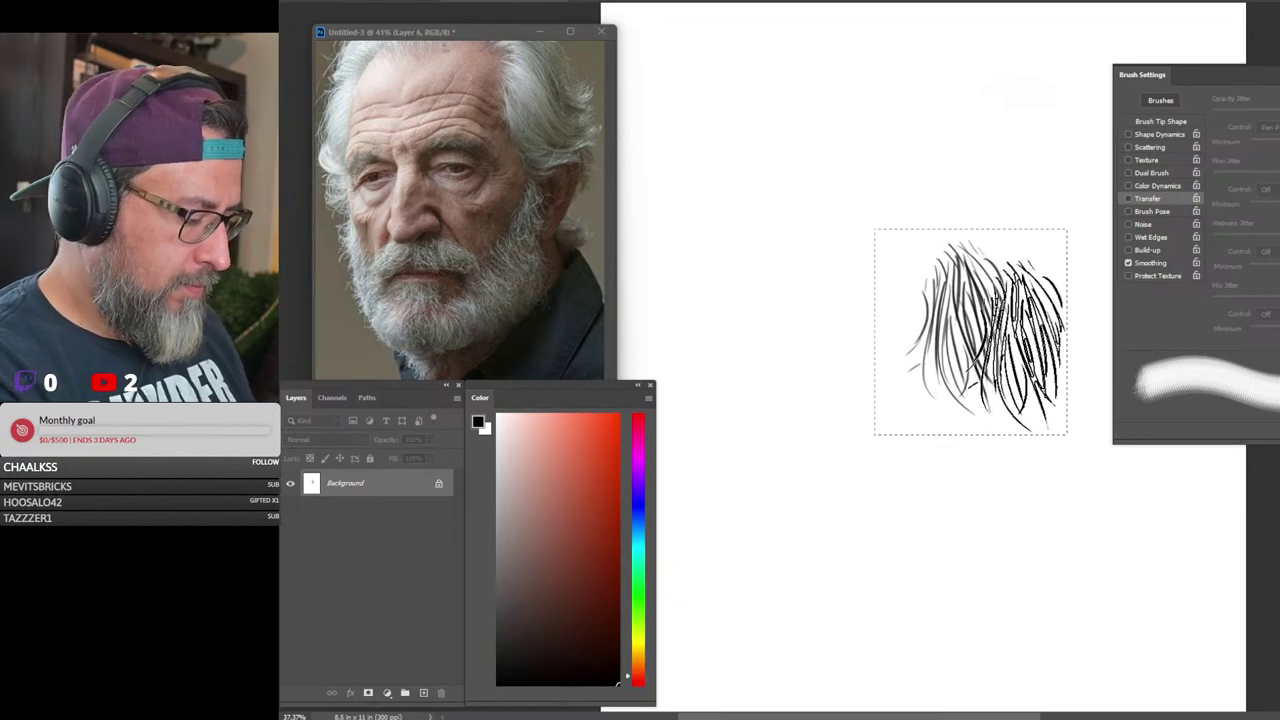
{"action": "key", "text": "ctrl+d"}
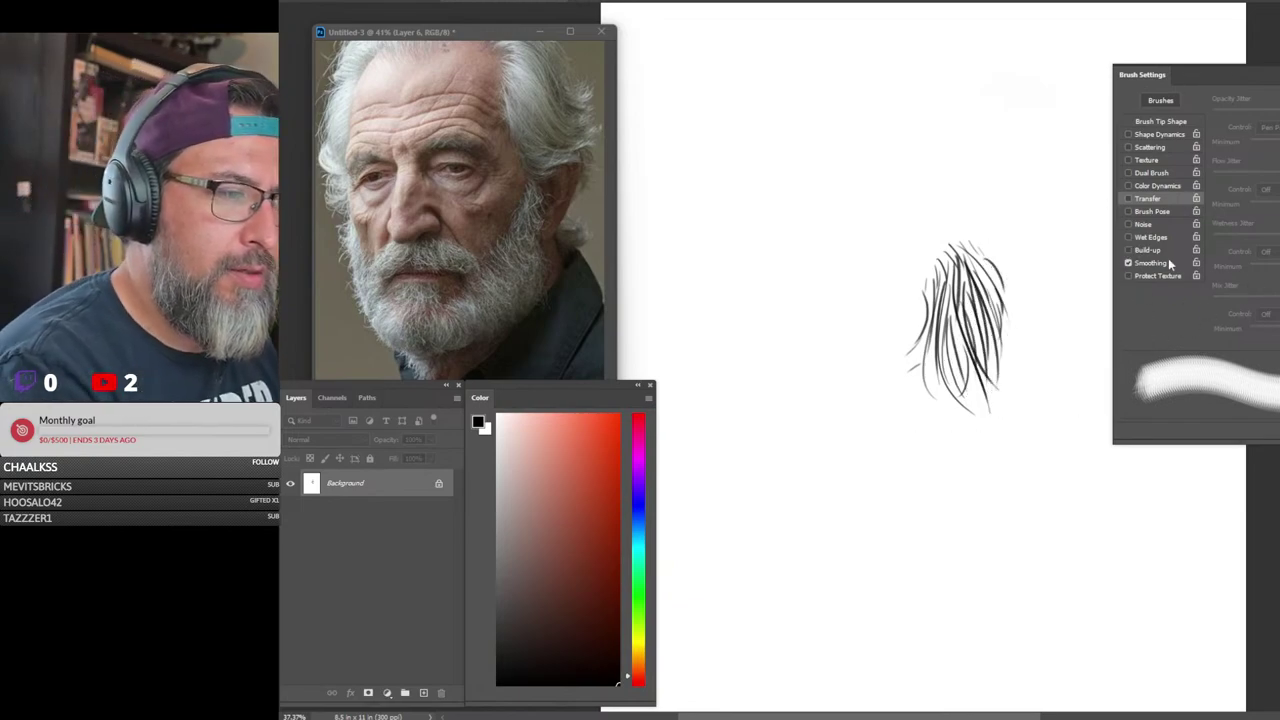
{"action": "left_click", "coordinate": [1168, 121]}
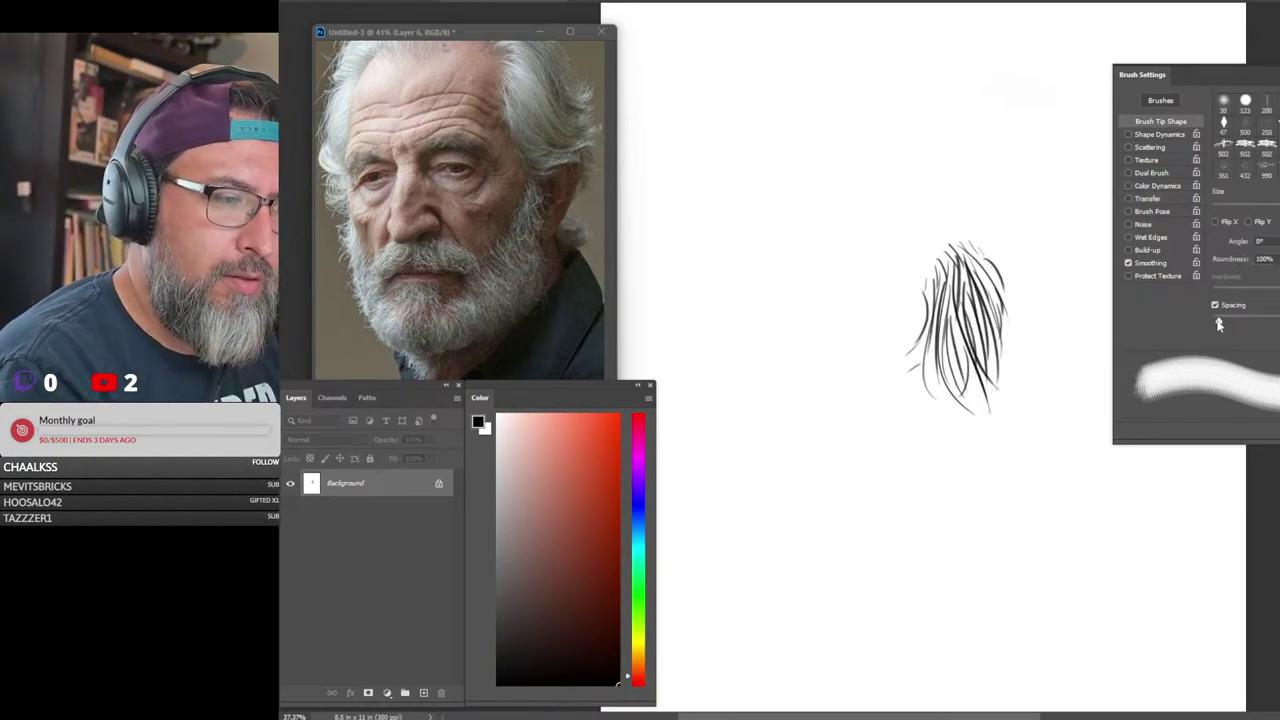
{"action": "left_click_drag", "start_coordinate": [1219, 323], "coordinate": [1257, 322]}
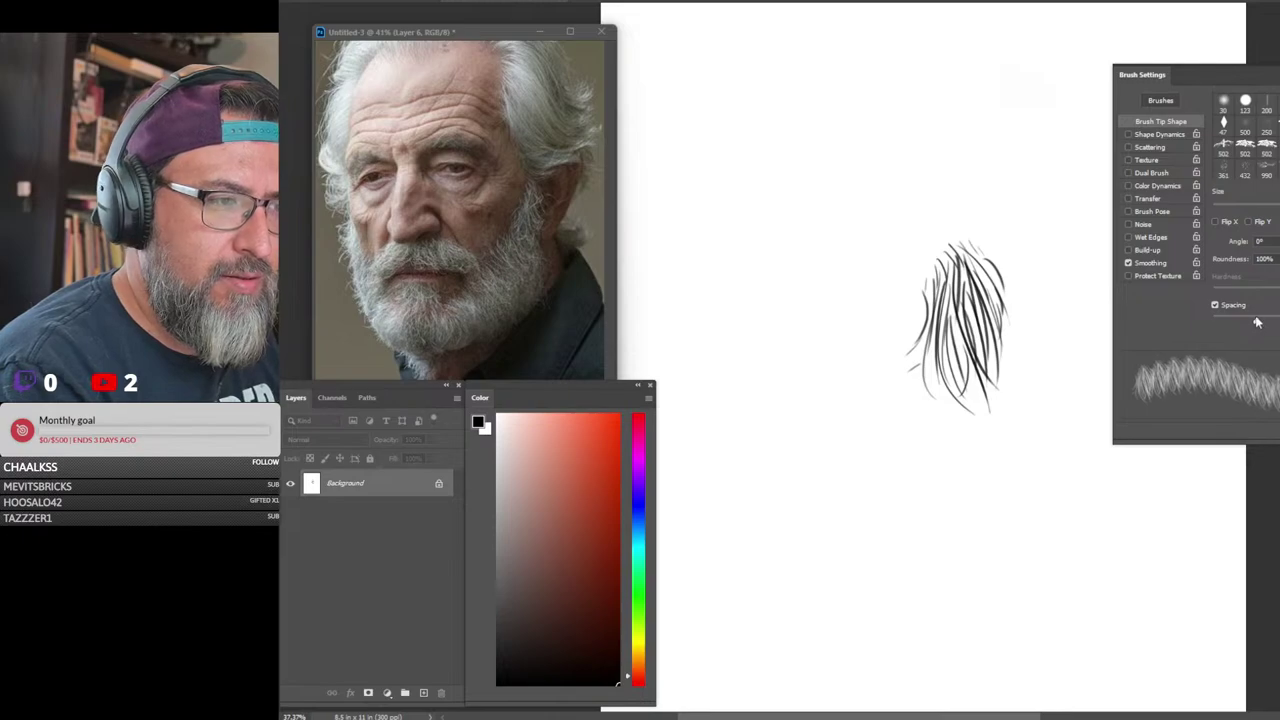
Enable Shape Dynamics for the hair brush, with moderate size and roundness jitter and slight minimum diameter and angle jitter
{"action": "left_click", "coordinate": [1163, 134]}
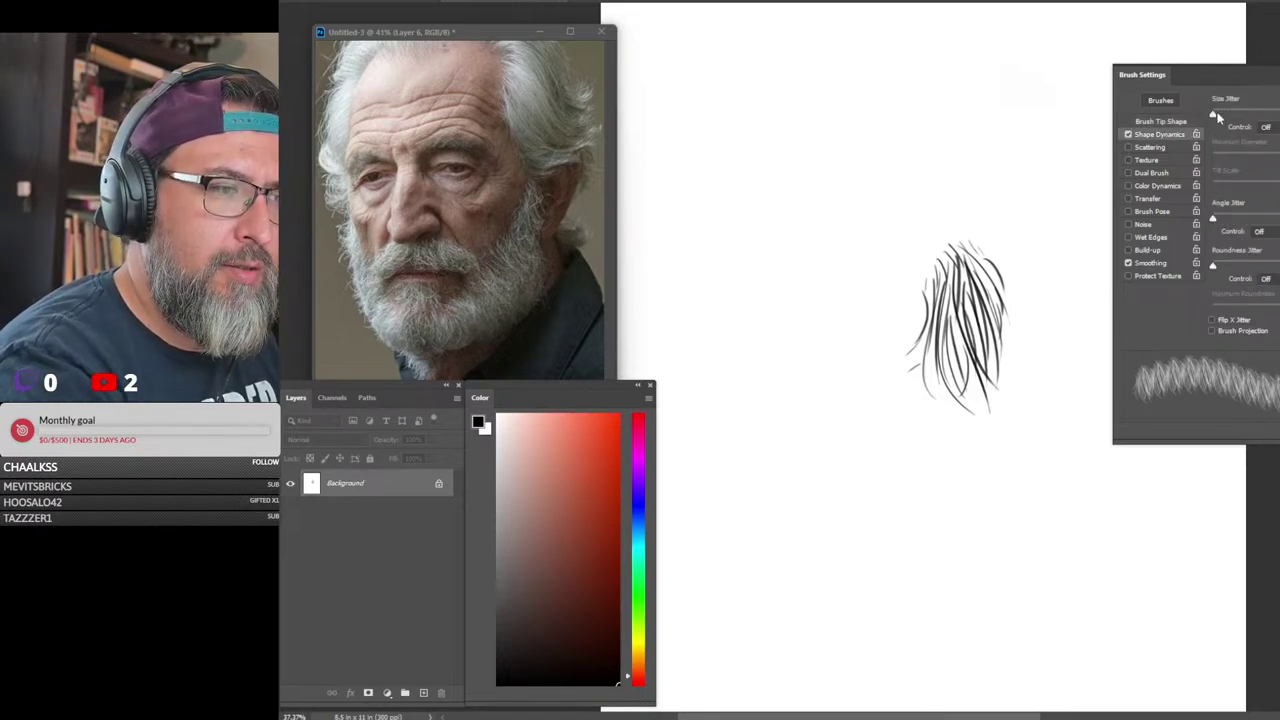
{"action": "mouse_move", "coordinate": [1217, 117]}
{"action": "left_mouse_down"}
{"action": "mouse_move", "coordinate": [1268, 117]}
{"action": "mouse_move", "coordinate": [1236, 117]}
{"action": "left_mouse_up"}
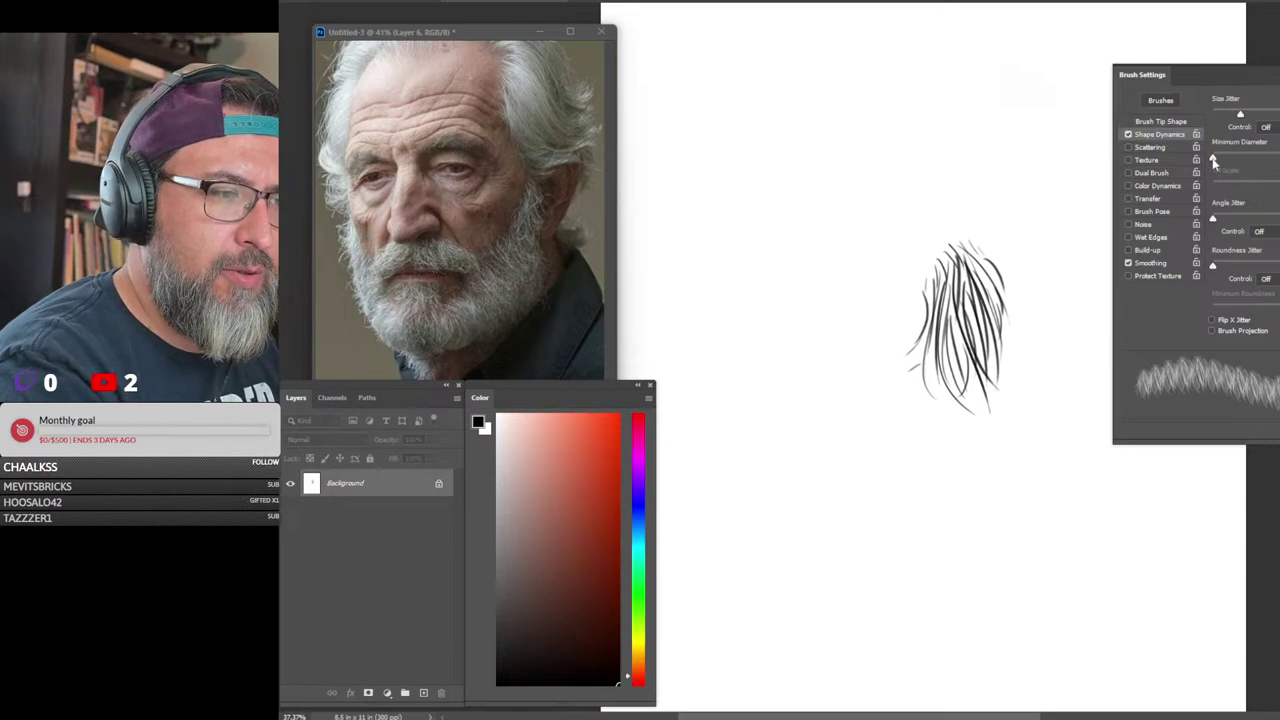
{"action": "left_click_drag", "start_coordinate": [1213, 162], "coordinate": [1218, 160]}
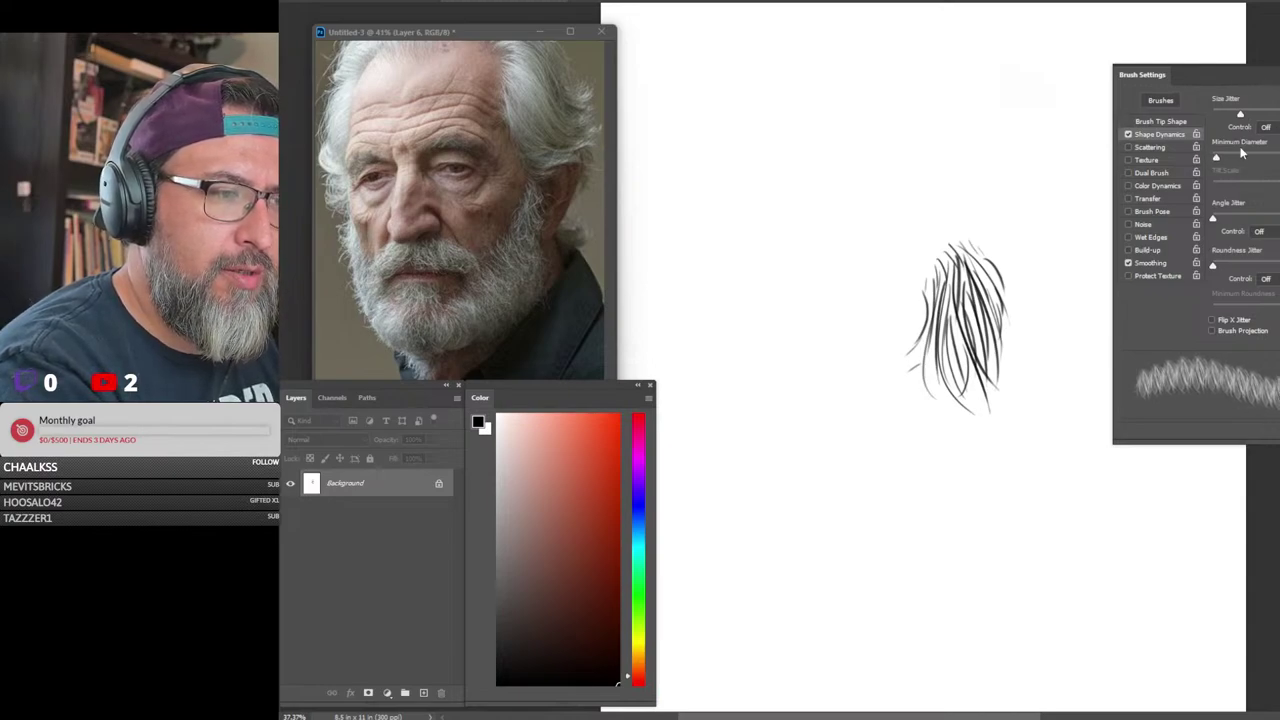
{"action": "mouse_move", "coordinate": [1215, 221]}
{"action": "left_mouse_down"}
{"action": "mouse_move", "coordinate": [1243, 221]}
{"action": "mouse_move", "coordinate": [1219, 219]}
{"action": "left_mouse_up"}
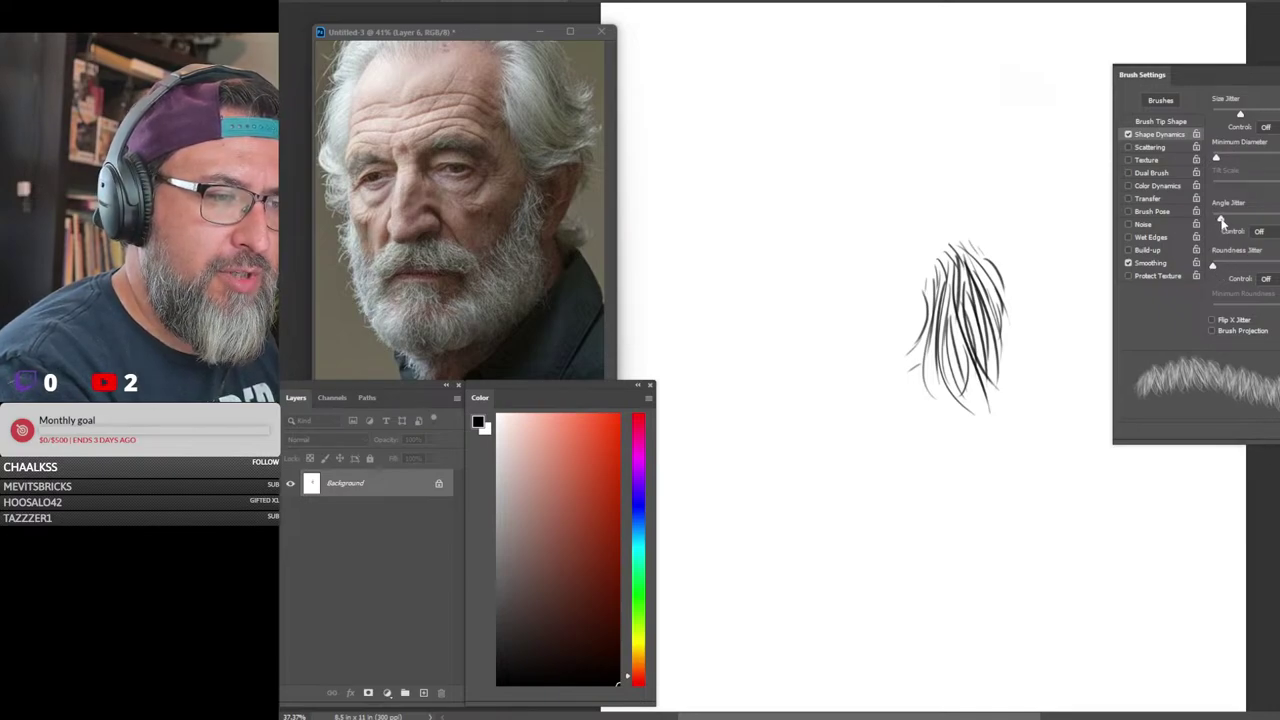
{"action": "mouse_move", "coordinate": [1224, 219]}
{"action": "left_mouse_down"}
{"action": "mouse_move", "coordinate": [1236, 219]}
{"action": "mouse_move", "coordinate": [1224, 219]}
{"action": "left_mouse_up"}
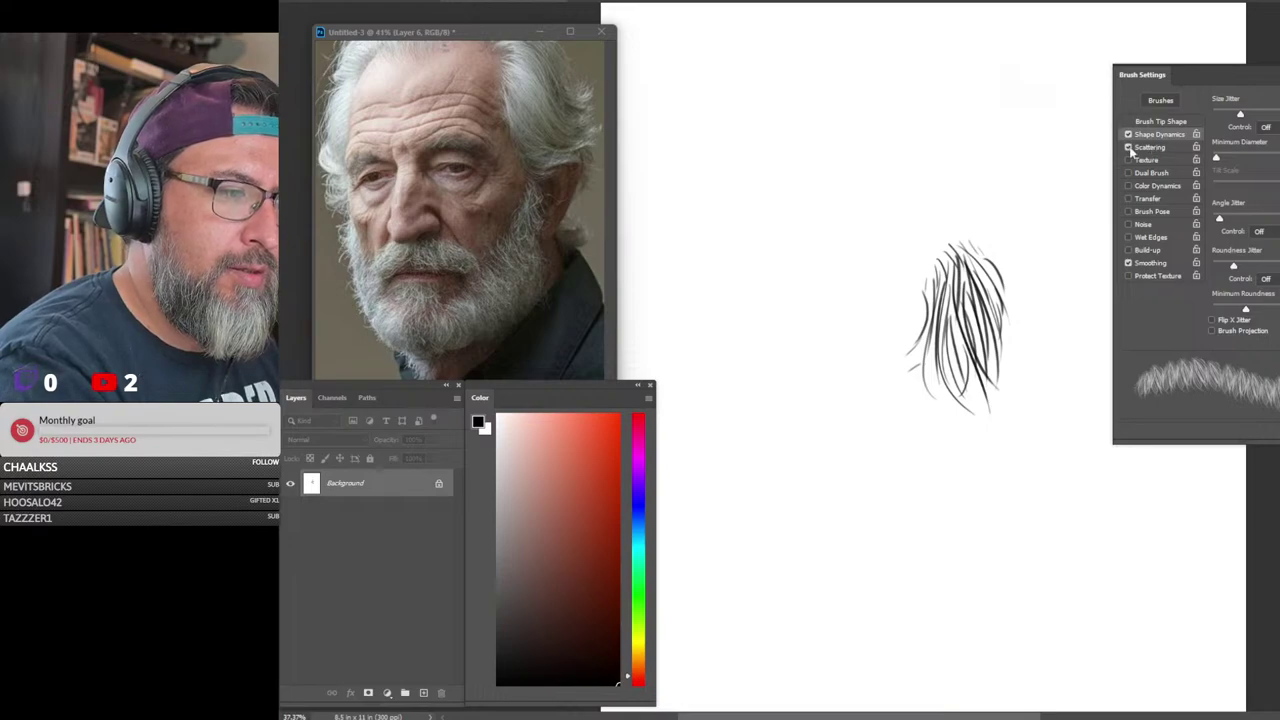
Enable Scattering for the hair brush with a slightly raised count and no scatter
{"action": "left_click", "coordinate": [1160, 147]}
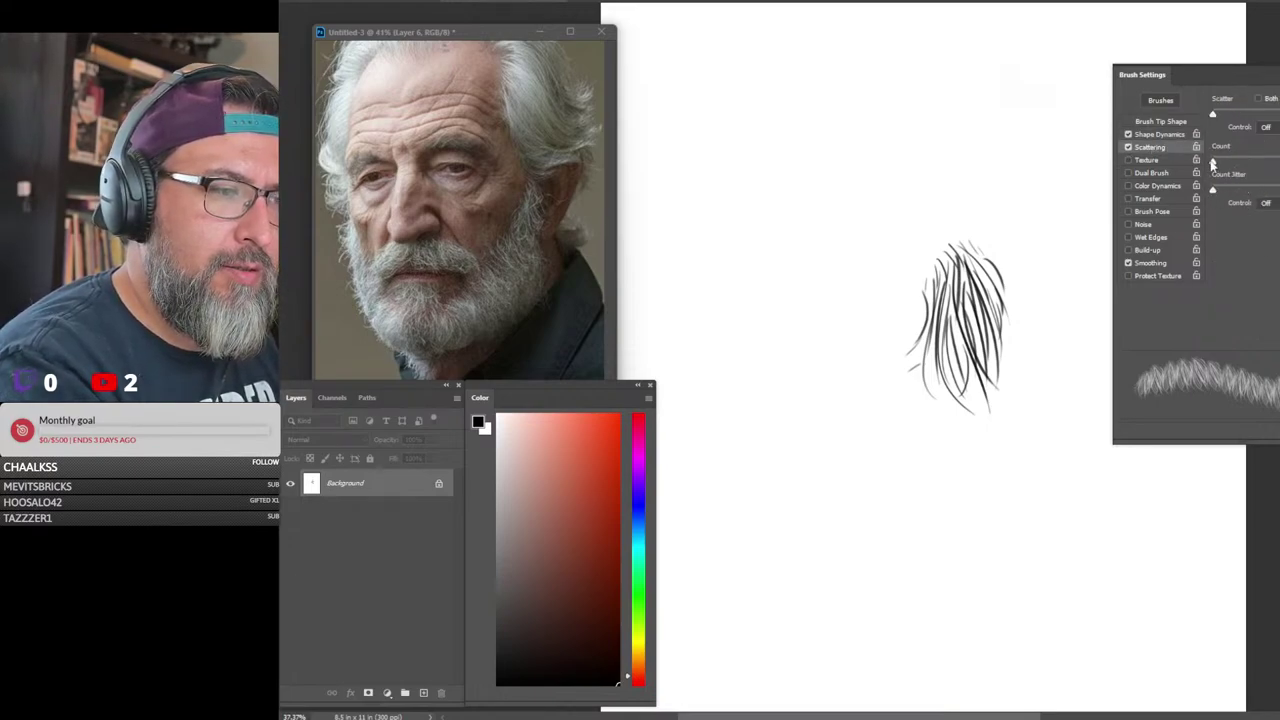
{"action": "left_click_drag", "start_coordinate": [1213, 164], "coordinate": [1223, 164]}
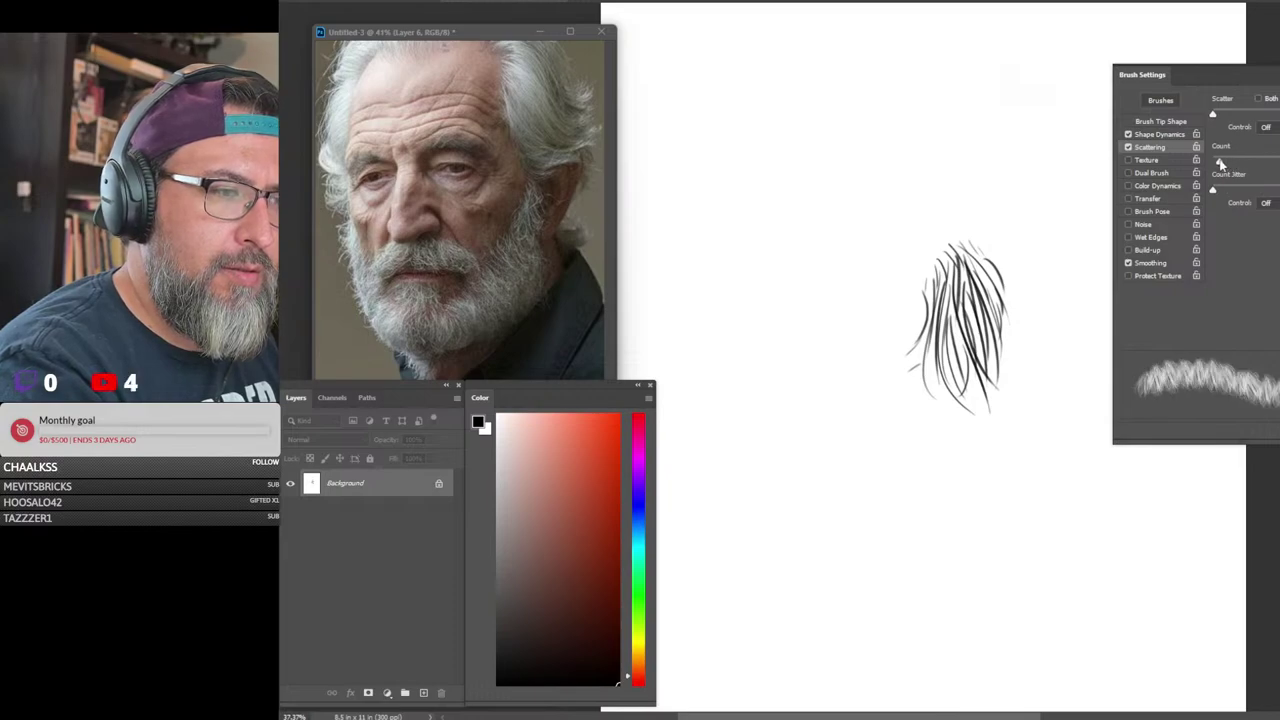
{"action": "mouse_move", "coordinate": [1218, 118]}
{"action": "left_mouse_down"}
{"action": "mouse_move", "coordinate": [1236, 118]}
{"action": "mouse_move", "coordinate": [1215, 118]}
{"action": "left_mouse_up"}
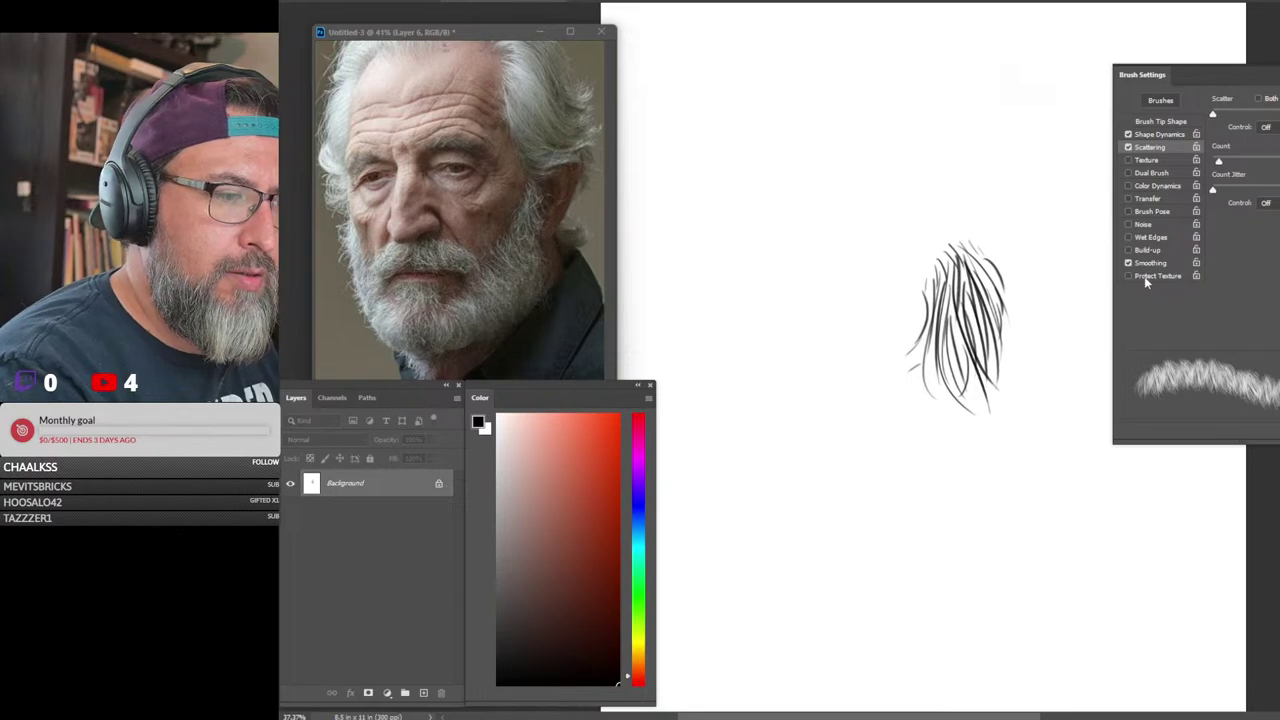
Try the hair brush with diagonal test strokes above the hair clump and undo them
{"action": "mouse_move", "coordinate": [990, 127]}
{"action": "left_mouse_down"}
{"action": "mouse_move", "coordinate": [1028, 98]}
{"action": "mouse_move", "coordinate": [1005, 135]}
{"action": "mouse_move", "coordinate": [840, 238]}
{"action": "left_mouse_up"}
{"action": "right_click", "coordinate": [798, 368]}
{"action": "left_click", "coordinate": [1049, 64]}
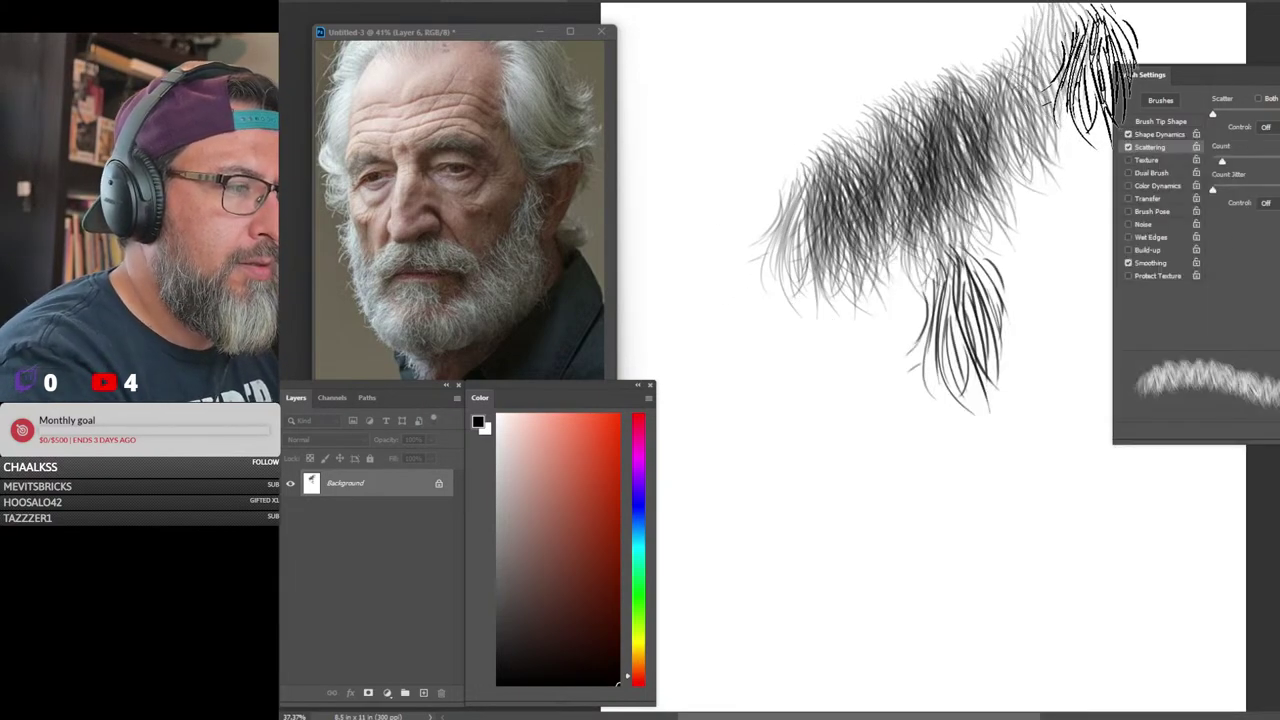
{"action": "key", "text": "ctrl+z"}
{"action": "key", "text": "ctrl+z"}
{"action": "key", "text": "ctrl+z"}
{"action": "key", "text": "ctrl+z"}
{"action": "key", "text": "ctrl+z"}
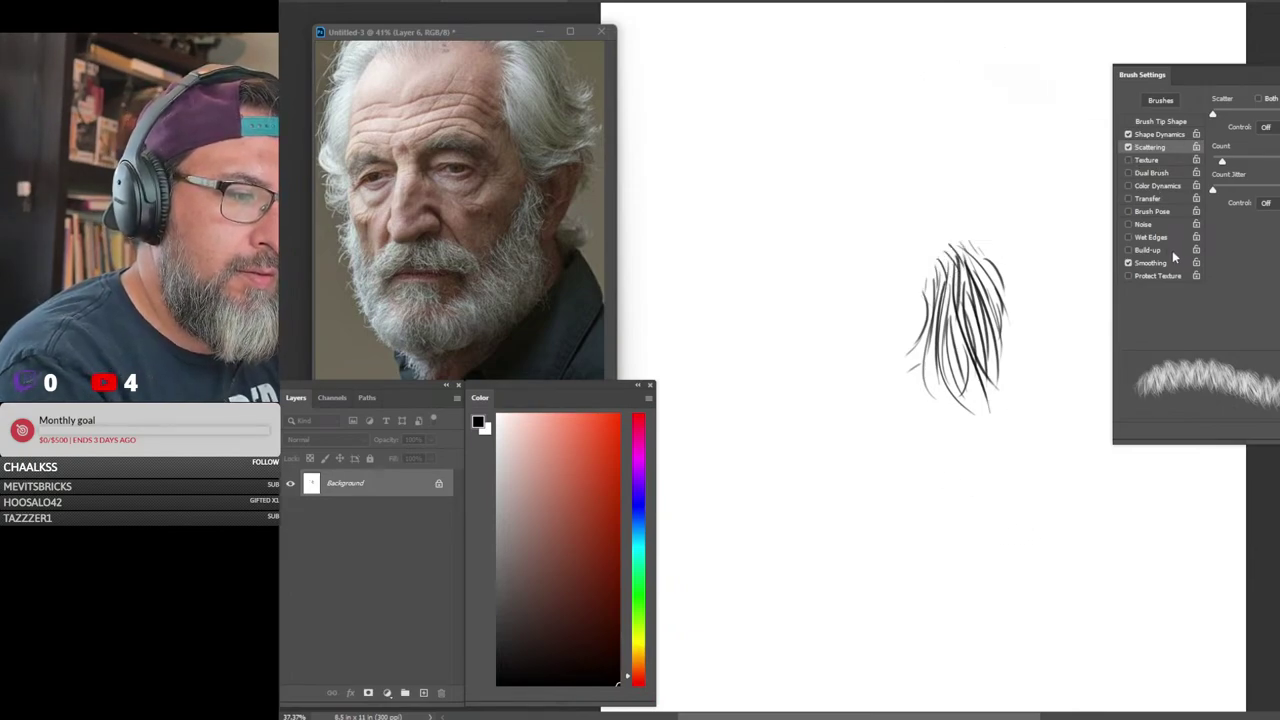
Enable Transfer for the hair brush, test it with diagonal strokes over the upper canvas, and undo those strokes
{"action": "left_click", "coordinate": [1165, 200]}
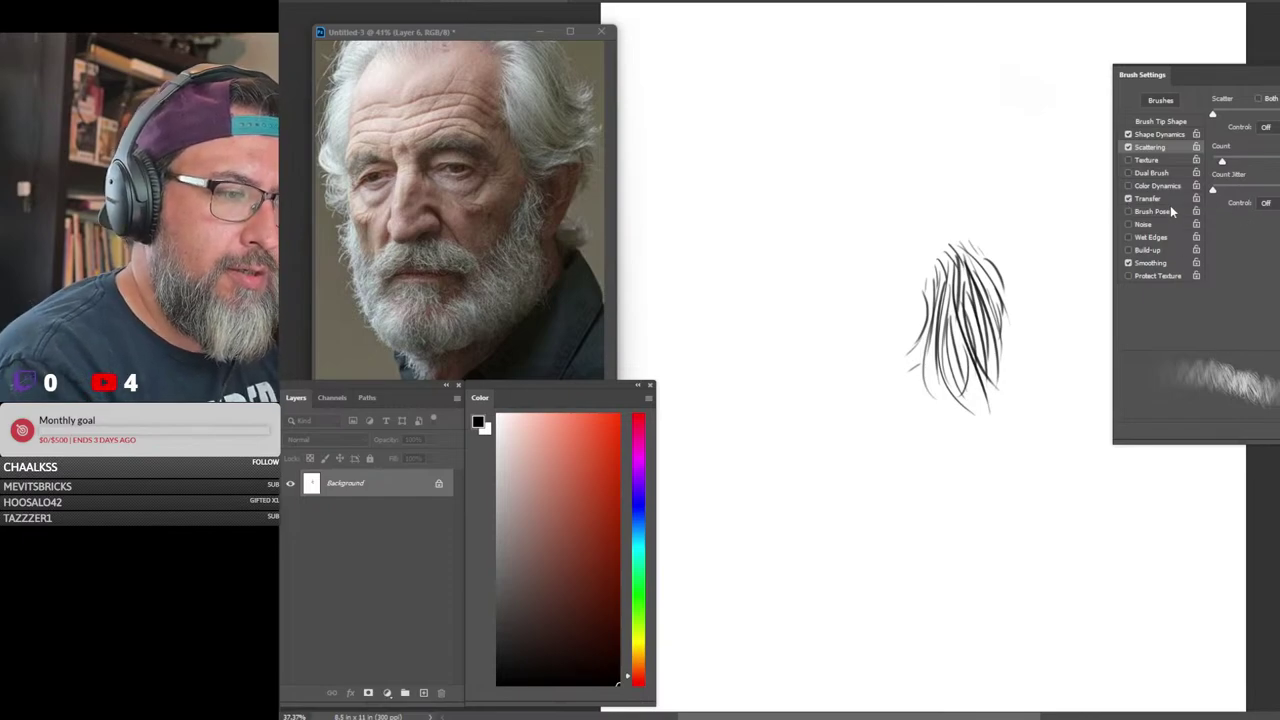
{"action": "left_click", "coordinate": [1160, 199]}
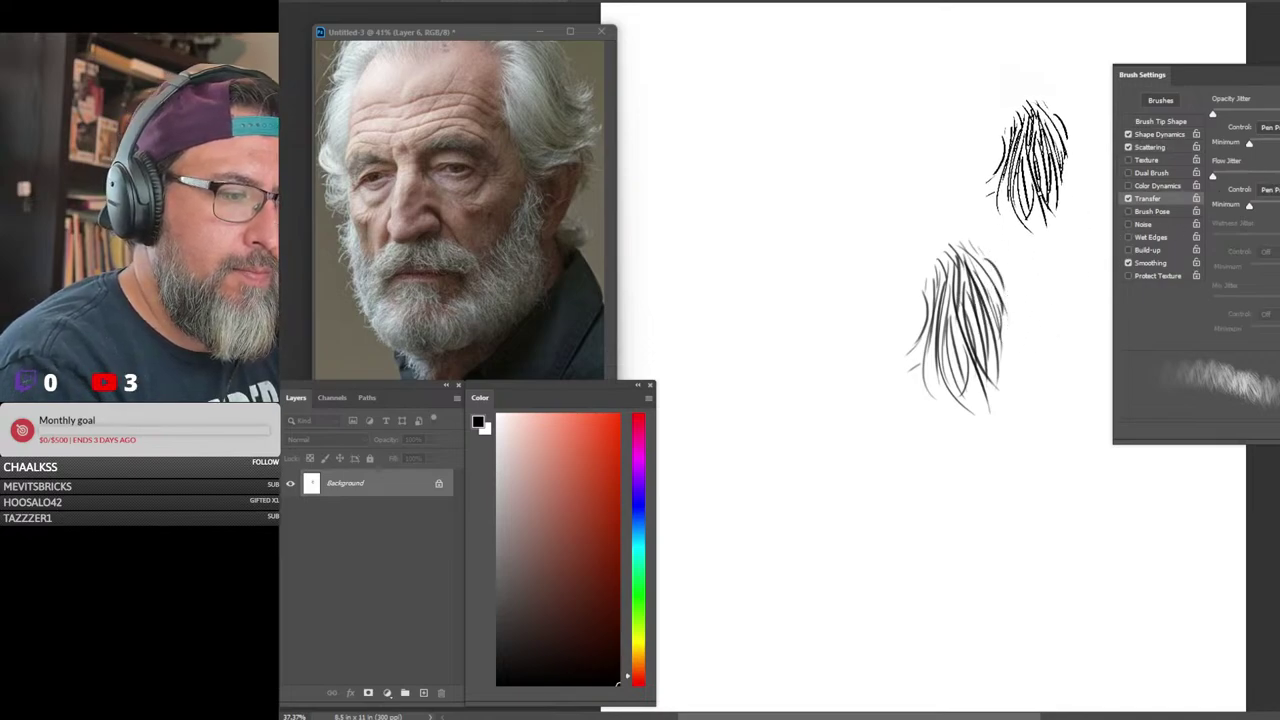
{"action": "mouse_move", "coordinate": [1026, 166]}
{"action": "left_mouse_down"}
{"action": "mouse_move", "coordinate": [983, 148]}
{"action": "mouse_move", "coordinate": [770, 310]}
{"action": "left_mouse_up"}
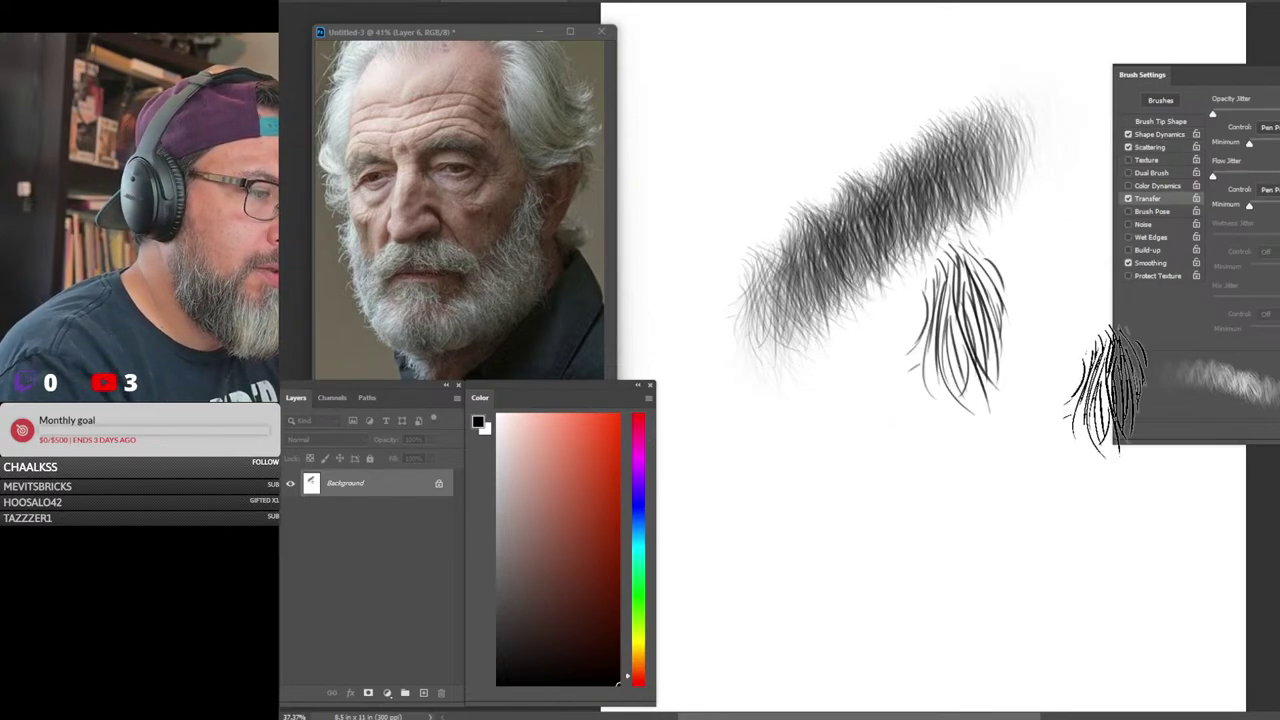
{"action": "key", "text": "ctrl+z"}
{"action": "key", "text": "ctrl+z"}
{"action": "key", "text": "ctrl+z"}
{"action": "left_click_drag", "start_coordinate": [1050, 165], "coordinate": [990, 275]}
{"action": "key", "text": "ctrl+z"}
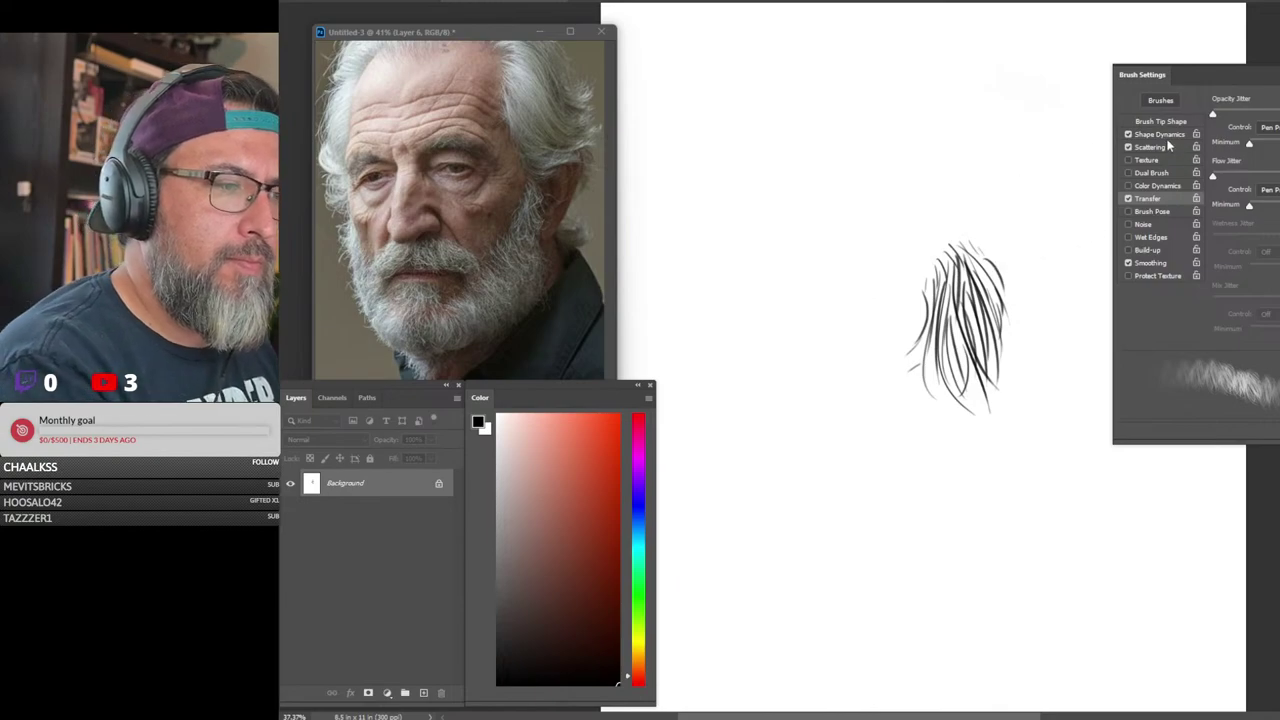
Try Initial Direction as the angle jitter control with diagonal test strokes, and undo the latest strokes
{"action": "left_click", "coordinate": [1160, 134]}
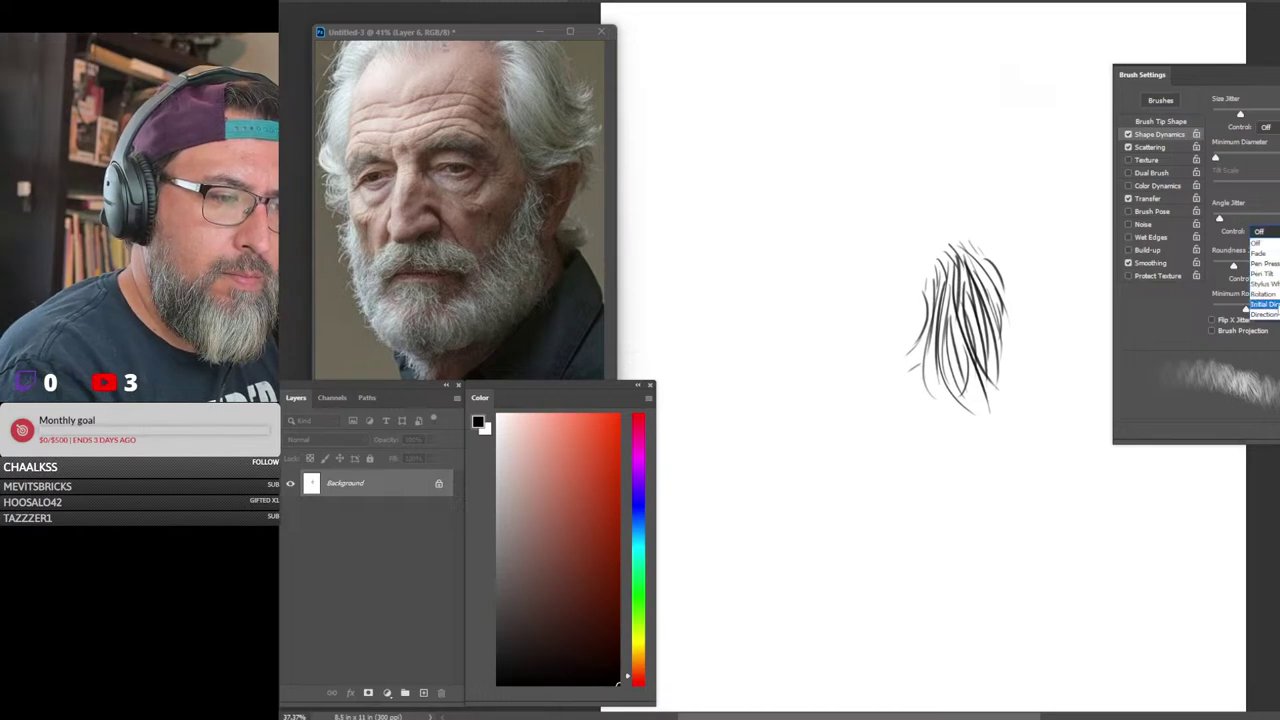
{"action": "left_click", "coordinate": [1263, 303]}
{"action": "left_click_drag", "start_coordinate": [1006, 143], "coordinate": [720, 380]}
{"action": "mouse_move", "coordinate": [980, 173]}
{"action": "left_mouse_down"}
{"action": "mouse_move", "coordinate": [940, 222]}
{"action": "mouse_move", "coordinate": [785, 315]}
{"action": "left_mouse_up"}
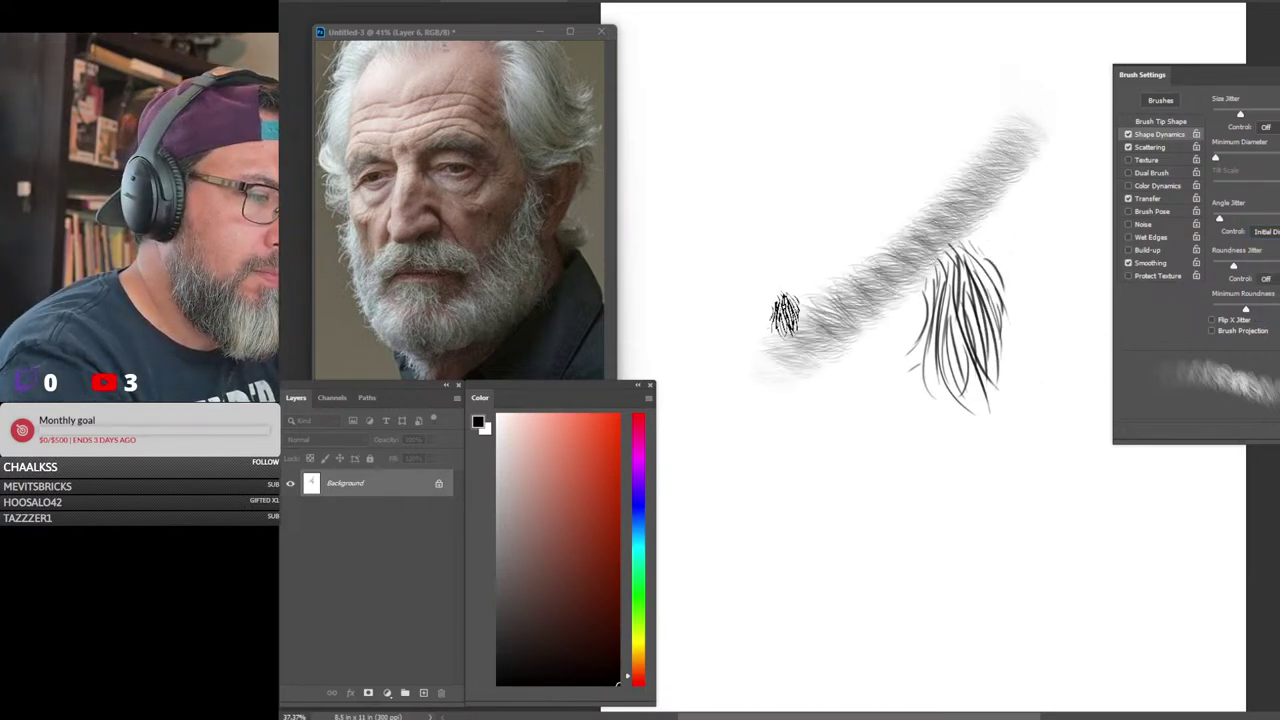
{"action": "left_click_drag", "start_coordinate": [1024, 119], "coordinate": [689, 390]}
{"action": "mouse_move", "coordinate": [827, 200]}
{"action": "left_mouse_down"}
{"action": "mouse_move", "coordinate": [928, 200]}
{"action": "mouse_move", "coordinate": [848, 210]}
{"action": "mouse_move", "coordinate": [997, 134]}
{"action": "mouse_move", "coordinate": [929, 149]}
{"action": "mouse_move", "coordinate": [943, 143]}
{"action": "mouse_move", "coordinate": [880, 190]}
{"action": "left_mouse_up"}
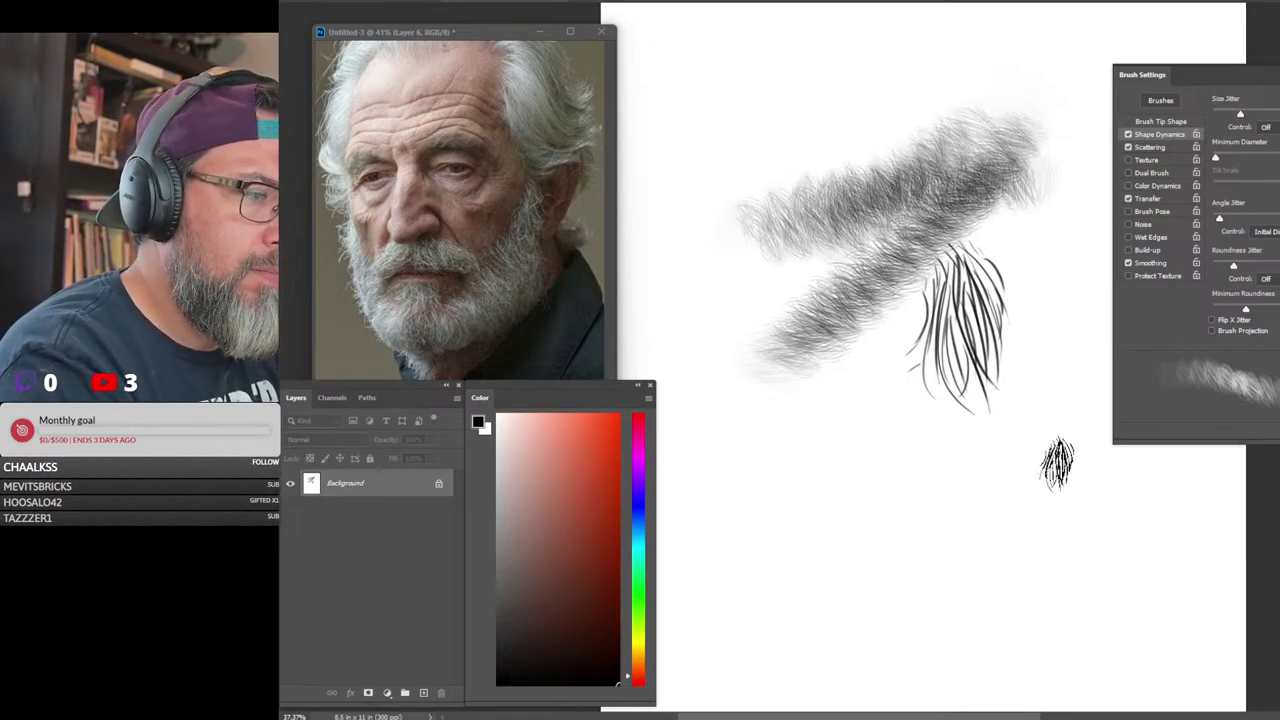
{"action": "key", "text": "ctrl+z"}
{"action": "key", "text": "ctrl+z"}
{"action": "key", "text": "ctrl+z"}
{"action": "key", "text": "ctrl+z"}
Try Rotation as the angle jitter control with test strokes below the hair clump, and undo all test strokes
{"action": "left_click", "coordinate": [1263, 231]}
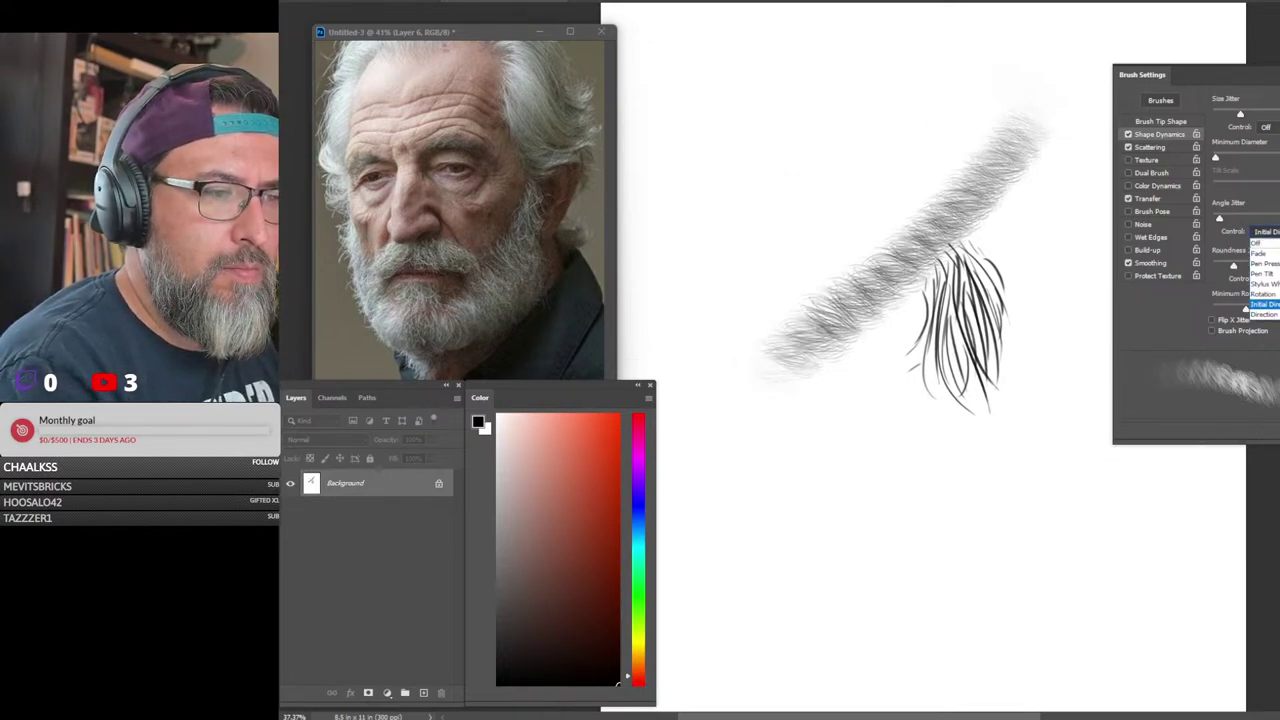
{"action": "left_click", "coordinate": [1263, 294]}
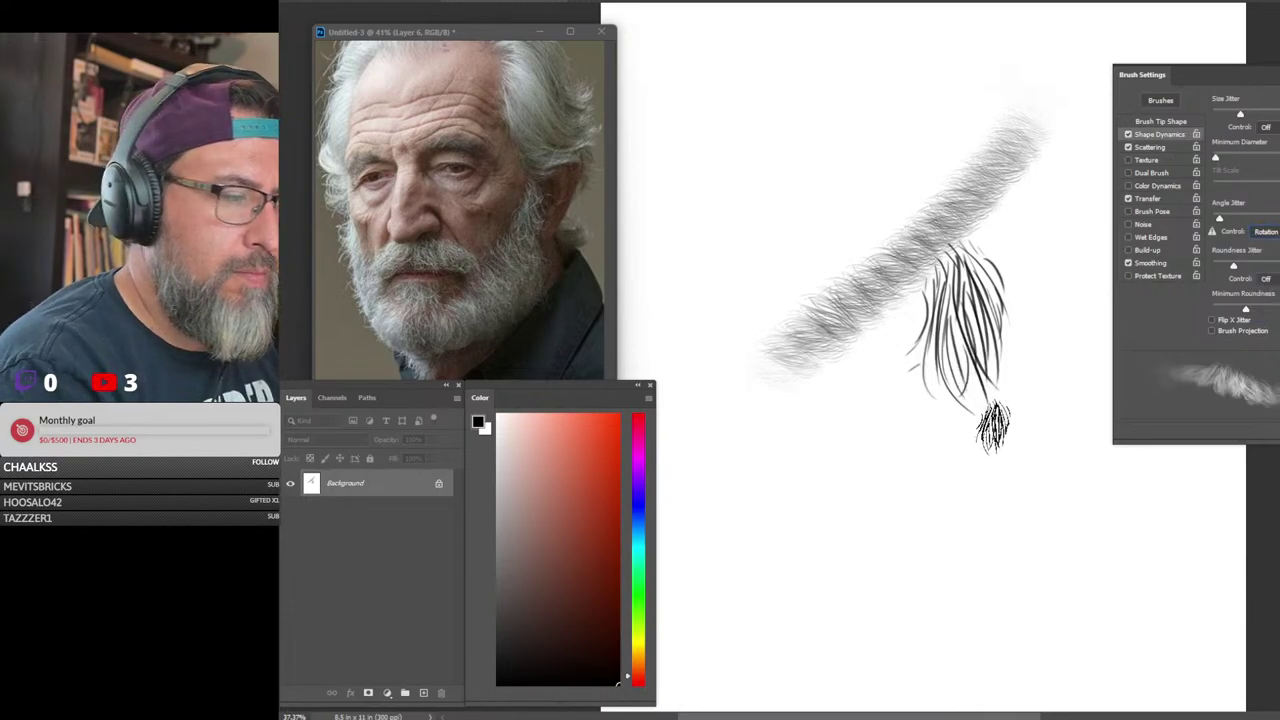
{"action": "mouse_move", "coordinate": [993, 427]}
{"action": "left_mouse_down"}
{"action": "mouse_move", "coordinate": [786, 491]}
{"action": "mouse_move", "coordinate": [1037, 470]}
{"action": "mouse_move", "coordinate": [1040, 534]}
{"action": "mouse_move", "coordinate": [1091, 571]}
{"action": "mouse_move", "coordinate": [977, 634]}
{"action": "mouse_move", "coordinate": [1060, 535]}
{"action": "mouse_move", "coordinate": [1005, 612]}
{"action": "left_mouse_up"}
{"action": "left_click_drag", "start_coordinate": [1140, 527], "coordinate": [1022, 680]}
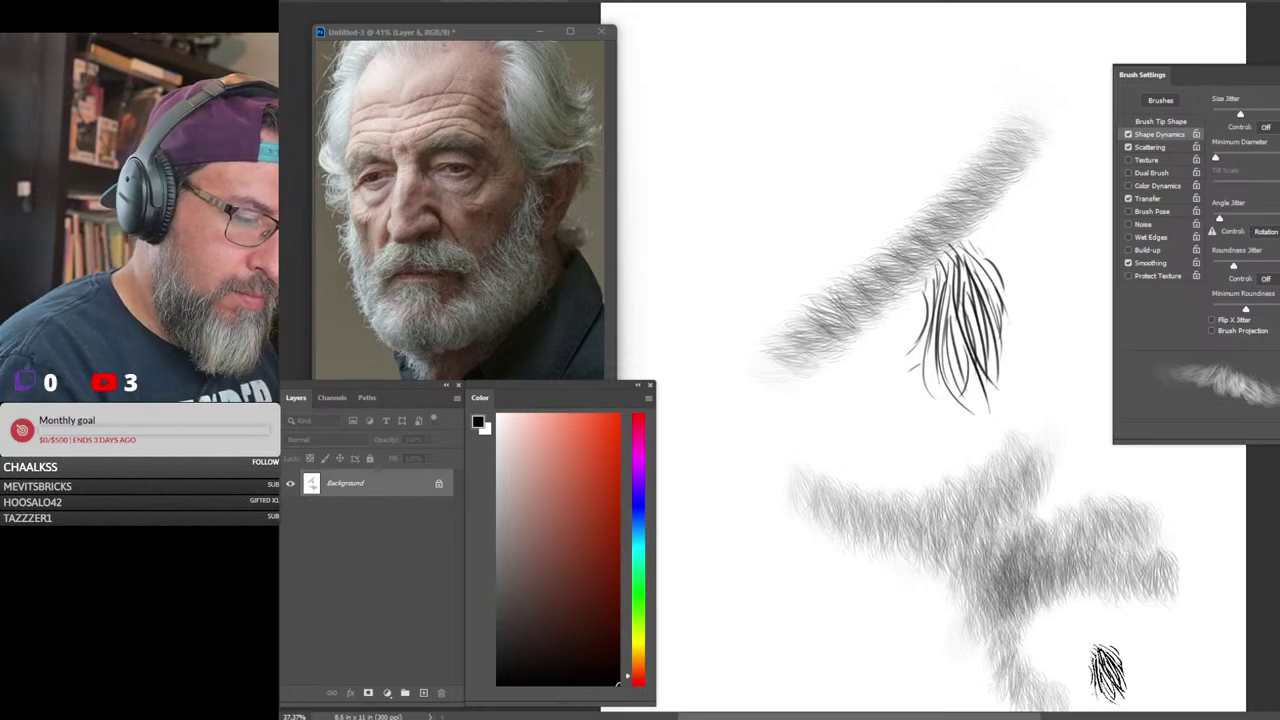
{"action": "key", "text": "ctrl+z"}
{"action": "key", "text": "ctrl+z"}
{"action": "key", "text": "ctrl+z"}
{"action": "key", "text": "ctrl+z"}
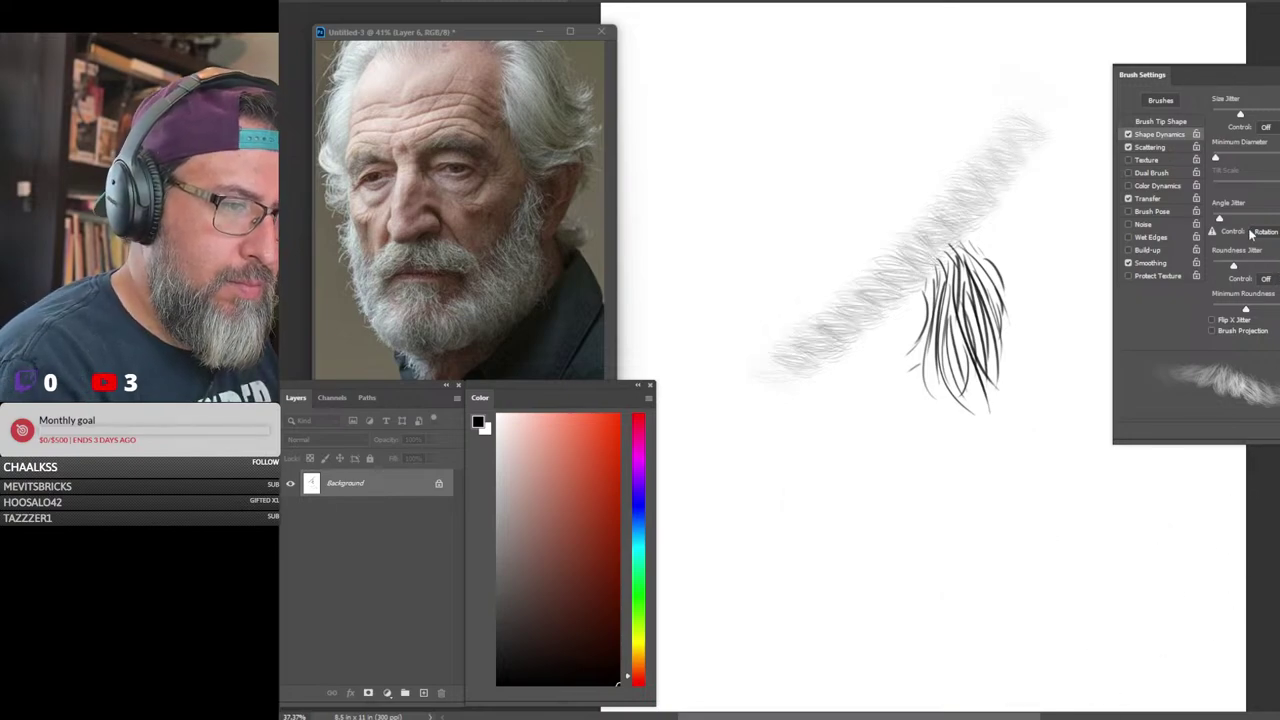
{"action": "key", "text": "ctrl+z"}
Set the hair brush's angle jitter control to Pen Tilt
{"action": "left_click", "coordinate": [1267, 232]}
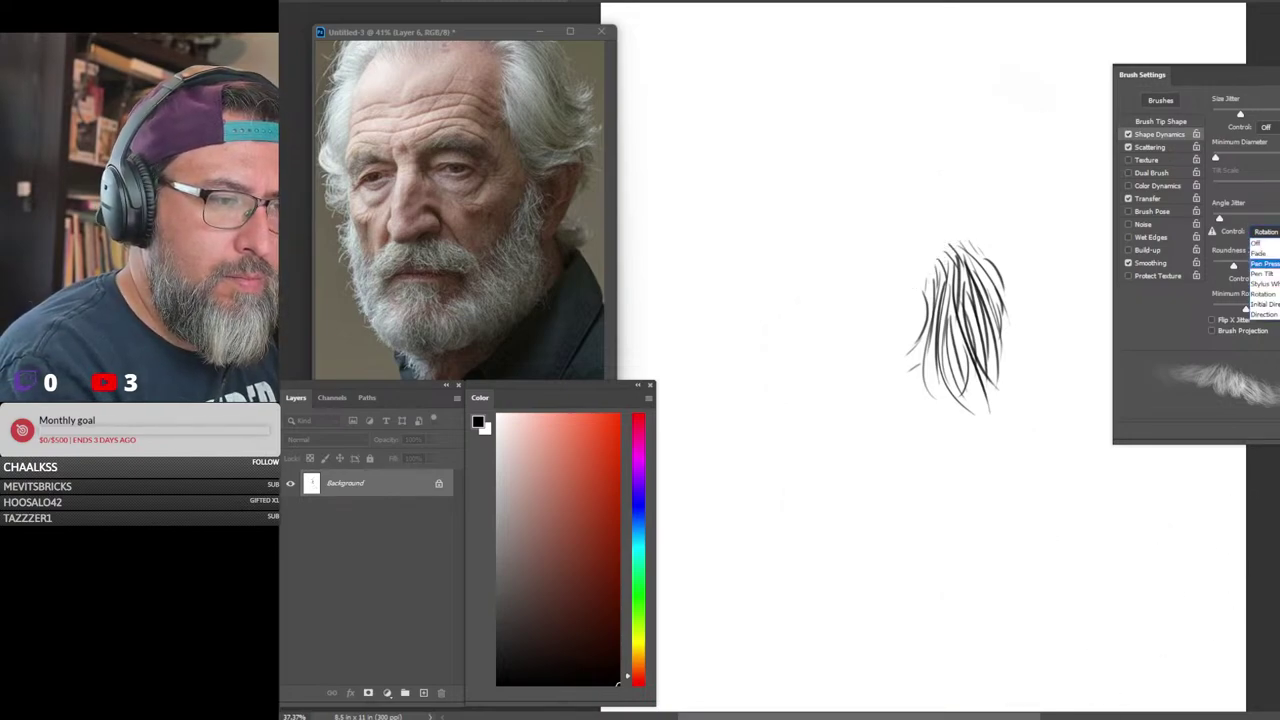
{"action": "left_click", "coordinate": [1264, 273]}
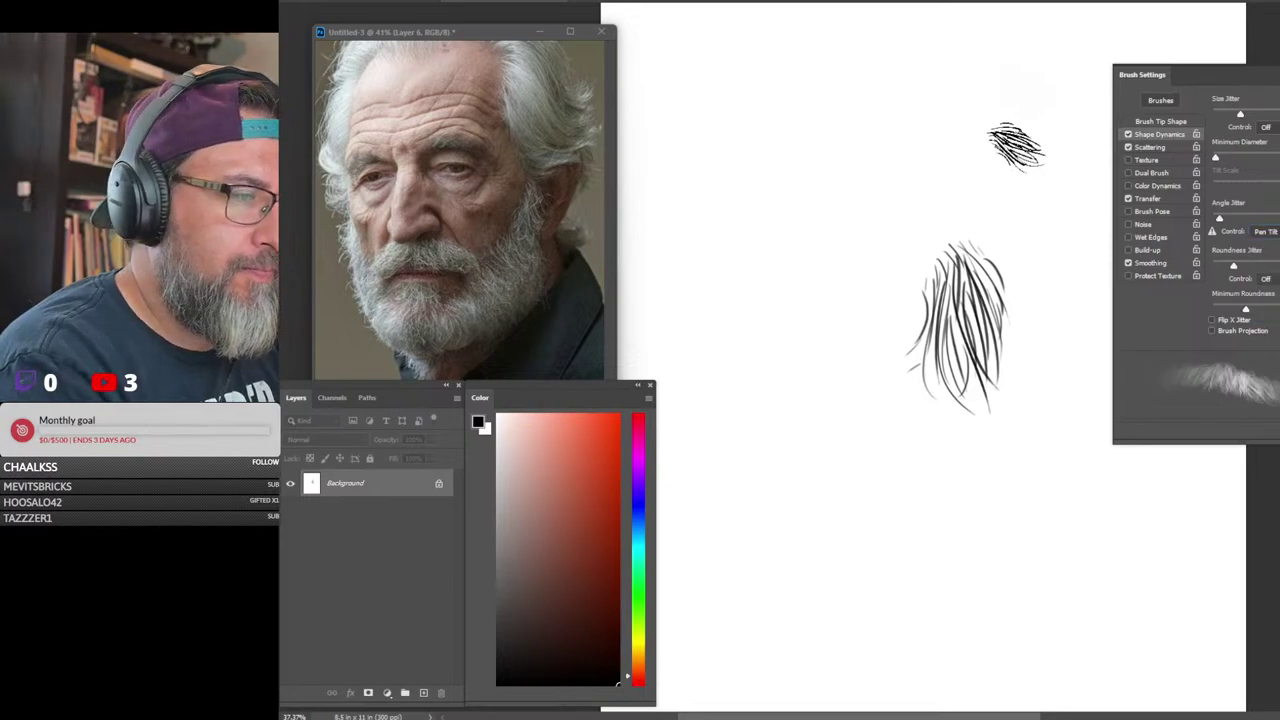
Test the hair brush's Pen Tilt angle control with broad strokes across the white canvas, and undo all test strokes
{"action": "mouse_move", "coordinate": [1014, 140]}
{"action": "left_mouse_down"}
{"action": "mouse_move", "coordinate": [814, 246]}
{"action": "mouse_move", "coordinate": [979, 224]}
{"action": "mouse_move", "coordinate": [900, 272]}
{"action": "mouse_move", "coordinate": [1003, 243]}
{"action": "mouse_move", "coordinate": [927, 325]}
{"action": "mouse_move", "coordinate": [826, 487]}
{"action": "mouse_move", "coordinate": [779, 498]}
{"action": "mouse_move", "coordinate": [1112, 515]}
{"action": "mouse_move", "coordinate": [858, 533]}
{"action": "mouse_move", "coordinate": [1054, 533]}
{"action": "mouse_move", "coordinate": [916, 563]}
{"action": "mouse_move", "coordinate": [1109, 558]}
{"action": "mouse_move", "coordinate": [1036, 572]}
{"action": "mouse_move", "coordinate": [1066, 583]}
{"action": "mouse_move", "coordinate": [874, 612]}
{"action": "mouse_move", "coordinate": [1102, 598]}
{"action": "mouse_move", "coordinate": [906, 620]}
{"action": "mouse_move", "coordinate": [1039, 637]}
{"action": "mouse_move", "coordinate": [1092, 620]}
{"action": "mouse_move", "coordinate": [1077, 538]}
{"action": "mouse_move", "coordinate": [1109, 522]}
{"action": "mouse_move", "coordinate": [1139, 615]}
{"action": "mouse_move", "coordinate": [1164, 548]}
{"action": "mouse_move", "coordinate": [1129, 523]}
{"action": "left_mouse_up"}
{"action": "left_click_drag", "start_coordinate": [905, 488], "coordinate": [1066, 314]}
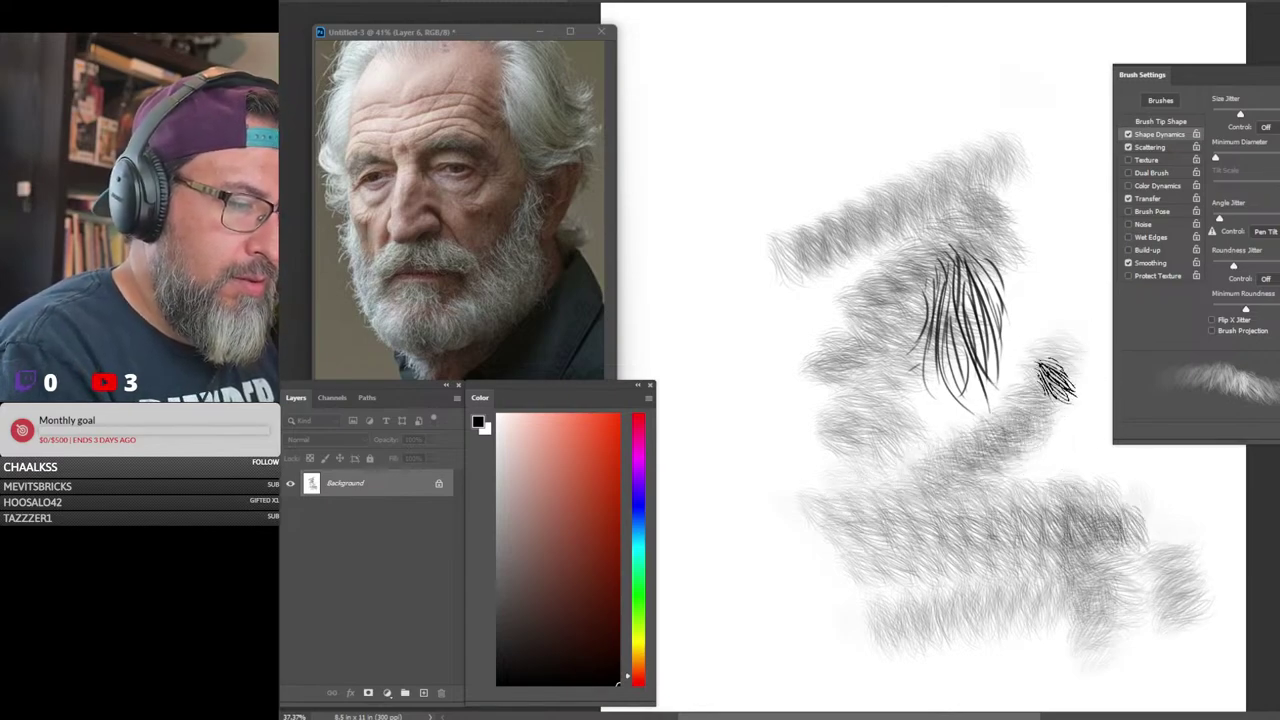
{"action": "left_click_drag", "start_coordinate": [1080, 432], "coordinate": [944, 478]}
{"action": "left_click_drag", "start_coordinate": [1072, 564], "coordinate": [957, 570]}
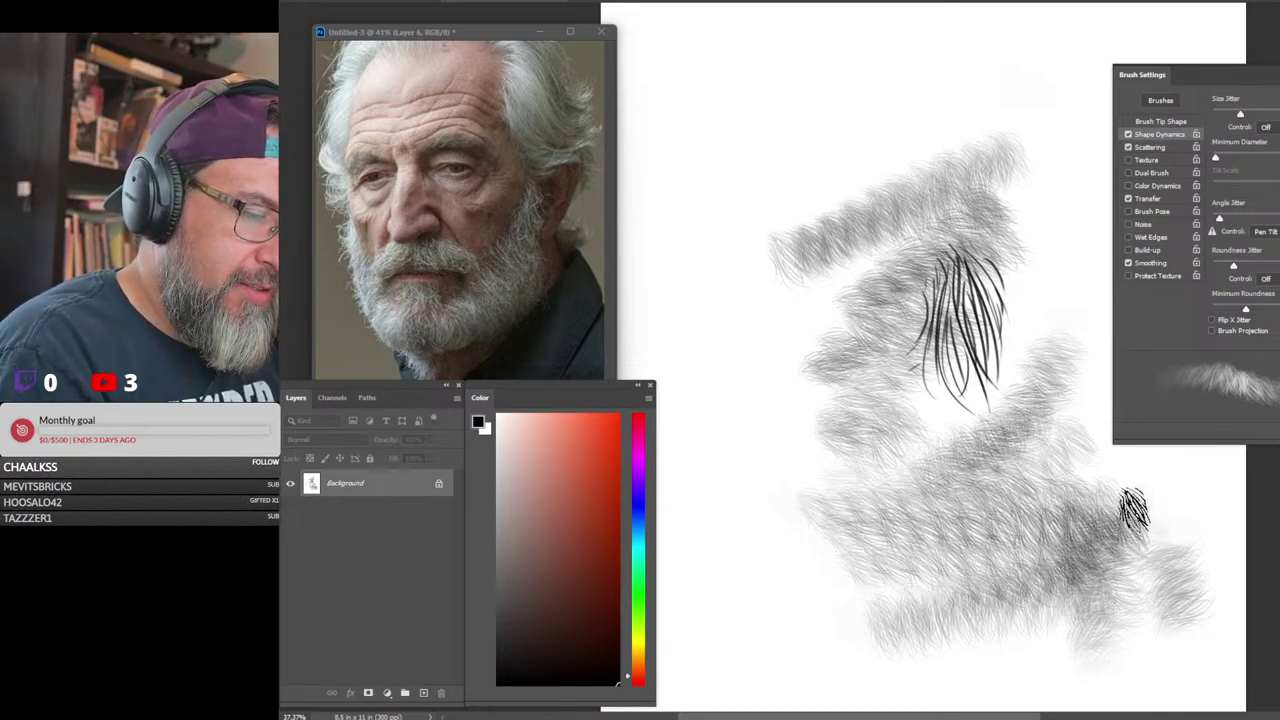
{"action": "mouse_move", "coordinate": [1138, 505]}
{"action": "left_mouse_down"}
{"action": "mouse_move", "coordinate": [1014, 535]}
{"action": "mouse_move", "coordinate": [1132, 505]}
{"action": "left_mouse_up"}
{"action": "key", "text": "ctrl+z"}
{"action": "key", "text": "ctrl+z"}
{"action": "key", "text": "ctrl+z"}
{"action": "key", "text": "ctrl+z"}
{"action": "key", "text": "ctrl+z"}
{"action": "key", "text": "ctrl+z"}
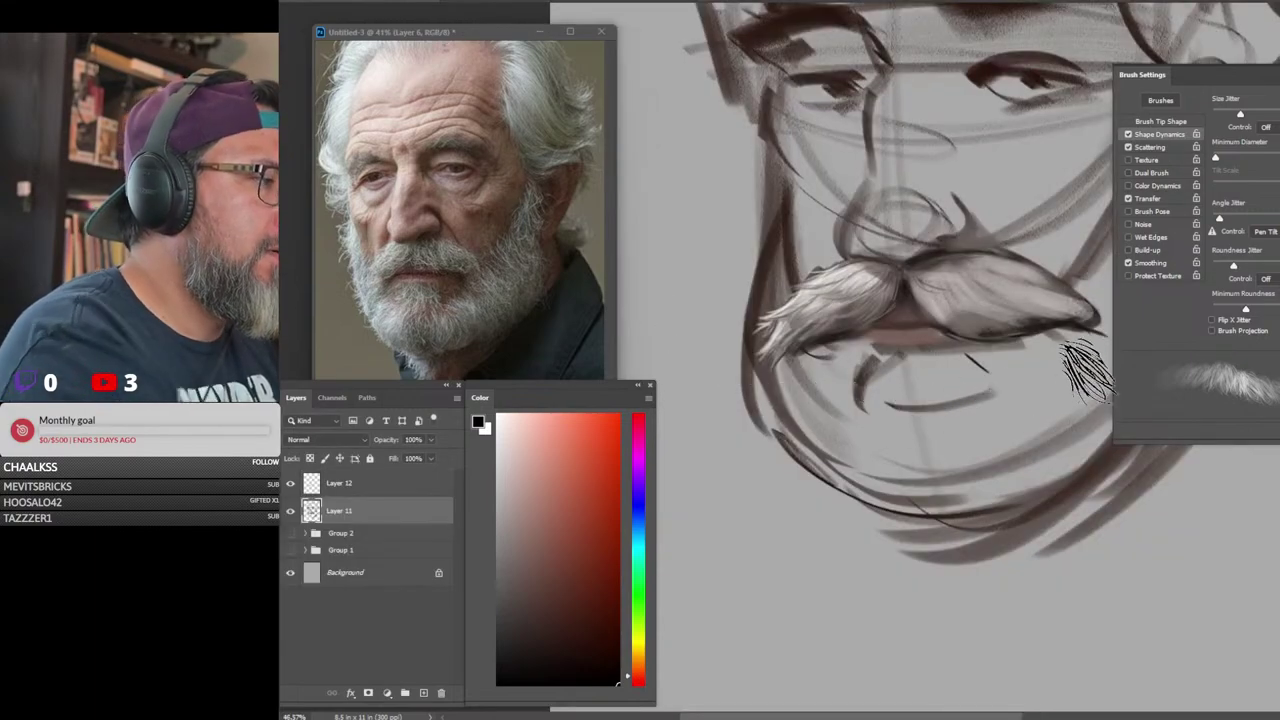
Paint dark hair strokes with the hair brush from the right sideburn down the cheek and along the jaw on Layer 11
{"action": "left_click_drag", "start_coordinate": [1060, 345], "coordinate": [1095, 390]}
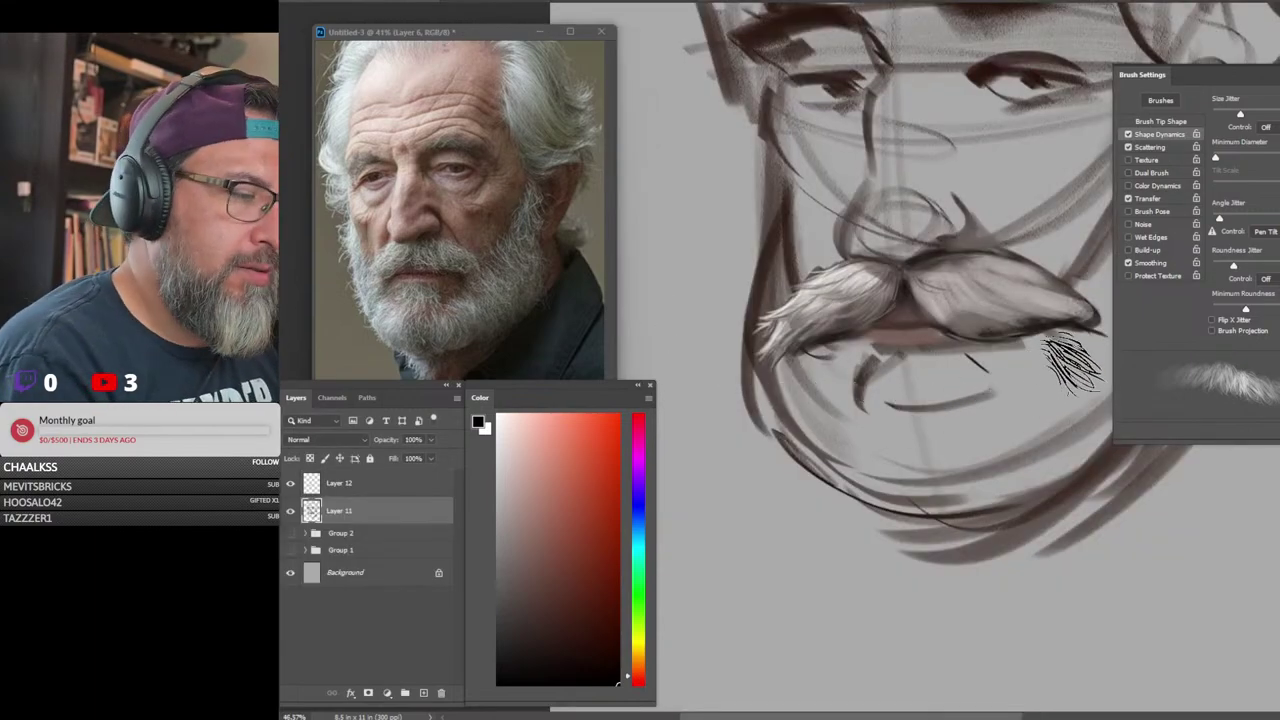
{"action": "key", "text": "ctrl+minus"}
{"action": "mouse_move", "coordinate": [942, 446]}
{"action": "left_mouse_down"}
{"action": "mouse_move", "coordinate": [912, 432]}
{"action": "mouse_move", "coordinate": [929, 456]}
{"action": "left_mouse_up"}
{"action": "left_click_drag", "start_coordinate": [929, 456], "coordinate": [963, 416]}
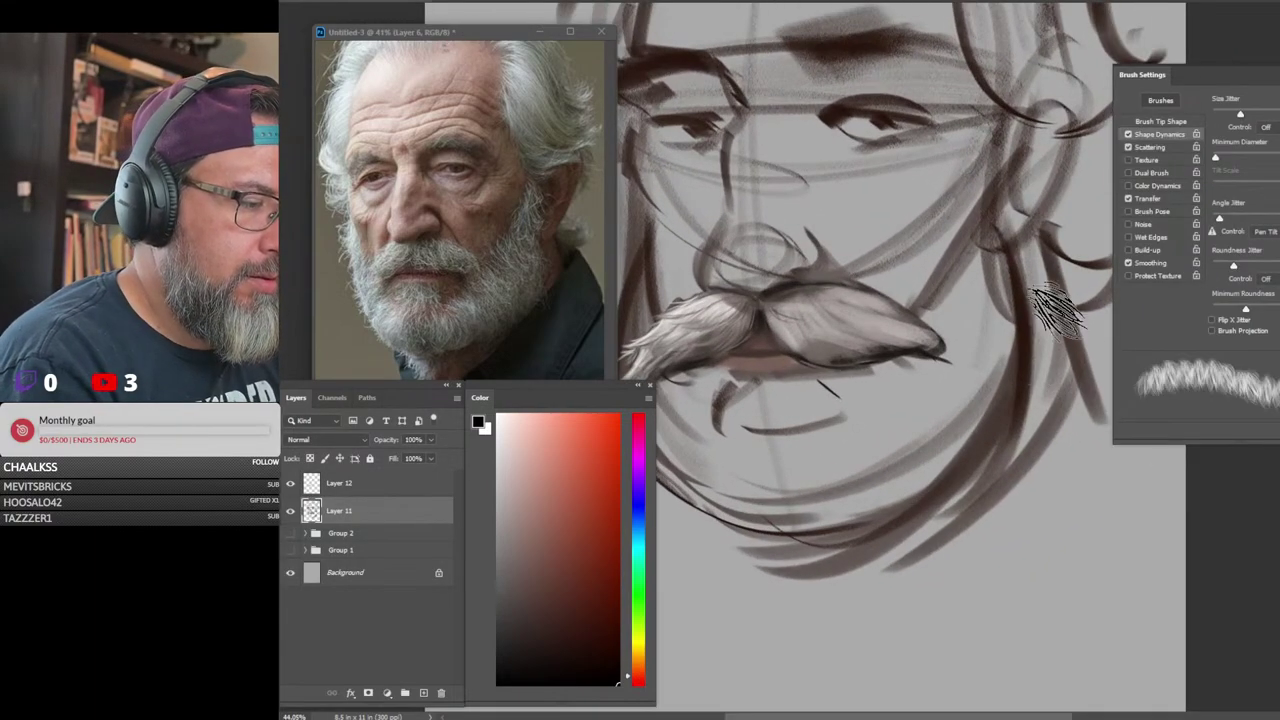
{"action": "left_click_drag", "start_coordinate": [991, 256], "coordinate": [974, 448]}
{"action": "mouse_move", "coordinate": [993, 343]}
{"action": "left_mouse_down"}
{"action": "mouse_move", "coordinate": [927, 500]}
{"action": "mouse_move", "coordinate": [1030, 466]}
{"action": "mouse_move", "coordinate": [993, 273]}
{"action": "mouse_move", "coordinate": [860, 513]}
{"action": "mouse_move", "coordinate": [997, 256]}
{"action": "mouse_move", "coordinate": [890, 462]}
{"action": "mouse_move", "coordinate": [980, 266]}
{"action": "mouse_move", "coordinate": [861, 490]}
{"action": "mouse_move", "coordinate": [998, 280]}
{"action": "mouse_move", "coordinate": [860, 503]}
{"action": "mouse_move", "coordinate": [965, 443]}
{"action": "mouse_move", "coordinate": [690, 503]}
{"action": "mouse_move", "coordinate": [940, 473]}
{"action": "mouse_move", "coordinate": [928, 466]}
{"action": "mouse_move", "coordinate": [855, 500]}
{"action": "mouse_move", "coordinate": [862, 510]}
{"action": "mouse_move", "coordinate": [712, 503]}
{"action": "mouse_move", "coordinate": [942, 503]}
{"action": "mouse_move", "coordinate": [710, 546]}
{"action": "mouse_move", "coordinate": [987, 425]}
{"action": "mouse_move", "coordinate": [872, 503]}
{"action": "mouse_move", "coordinate": [842, 508]}
{"action": "mouse_move", "coordinate": [995, 283]}
{"action": "mouse_move", "coordinate": [857, 486]}
{"action": "left_mouse_up"}
Paint pale pinkish-grey hair strokes over the dark beard on the right cheek and jaw
{"action": "left_click", "coordinate": [520, 486]}
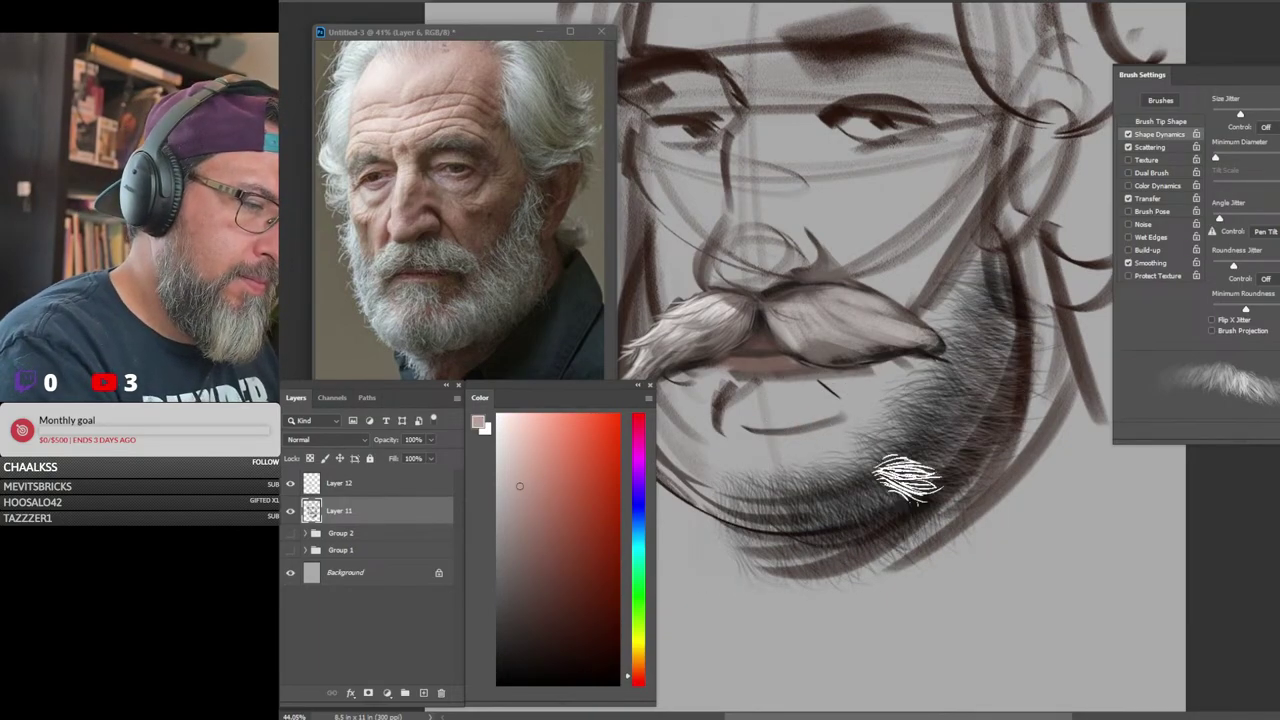
{"action": "left_click_drag", "start_coordinate": [539, 487], "coordinate": [497, 485]}
{"action": "mouse_move", "coordinate": [942, 477]}
{"action": "left_mouse_down"}
{"action": "mouse_move", "coordinate": [982, 360]}
{"action": "mouse_move", "coordinate": [920, 480]}
{"action": "left_mouse_up"}
{"action": "left_click_drag", "start_coordinate": [980, 325], "coordinate": [912, 472]}
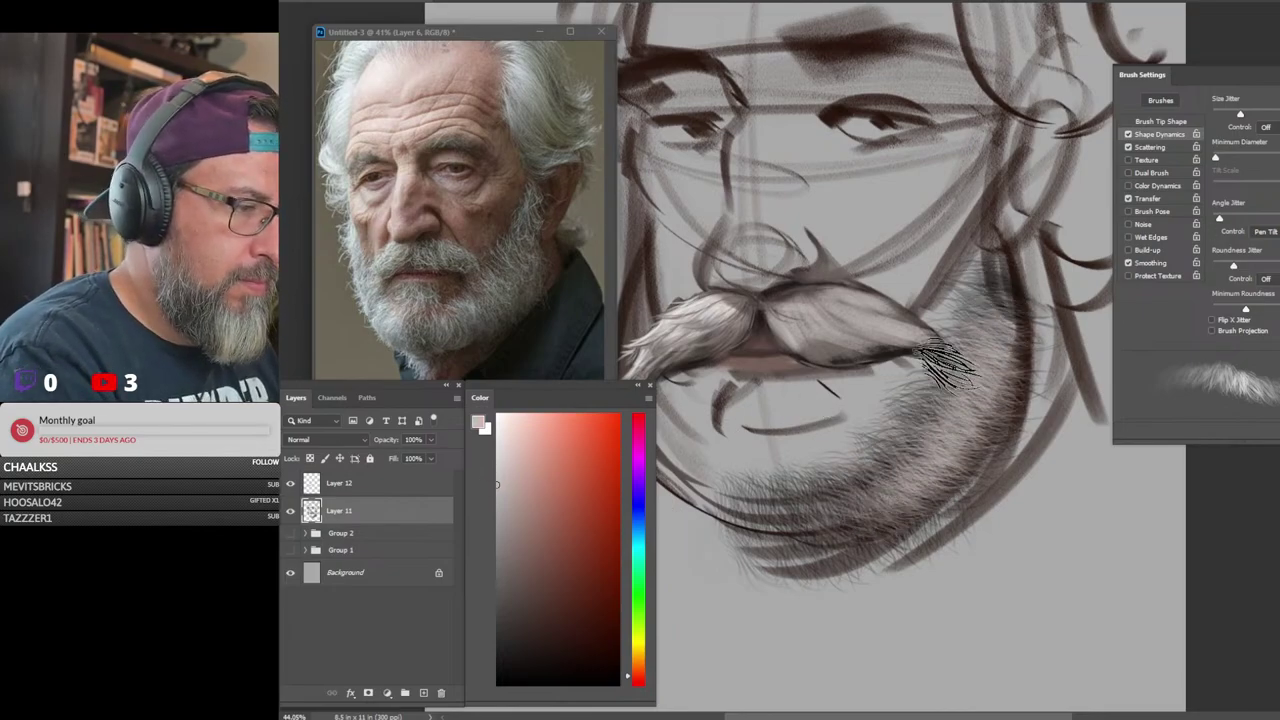
{"action": "left_click_drag", "start_coordinate": [951, 363], "coordinate": [857, 525]}
{"action": "mouse_move", "coordinate": [990, 430]}
{"action": "left_mouse_down"}
{"action": "mouse_move", "coordinate": [737, 502]}
{"action": "mouse_move", "coordinate": [949, 417]}
{"action": "mouse_move", "coordinate": [817, 498]}
{"action": "mouse_move", "coordinate": [824, 526]}
{"action": "mouse_move", "coordinate": [896, 530]}
{"action": "mouse_move", "coordinate": [881, 540]}
{"action": "mouse_move", "coordinate": [1002, 280]}
{"action": "mouse_move", "coordinate": [940, 427]}
{"action": "left_mouse_up"}
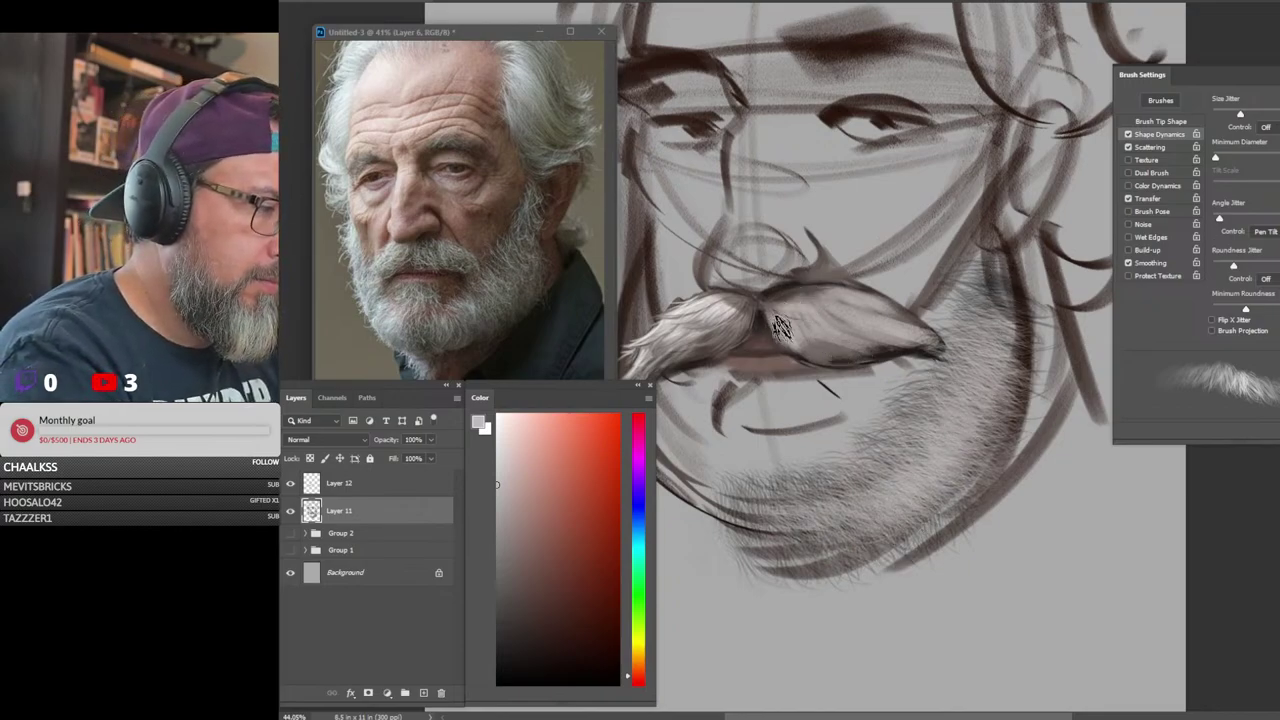
Brush light hair and then dark brown-grey hair over the right half of the moustache
{"action": "mouse_move", "coordinate": [797, 326]}
{"action": "left_mouse_down"}
{"action": "mouse_move", "coordinate": [916, 305]}
{"action": "mouse_move", "coordinate": [796, 325]}
{"action": "mouse_move", "coordinate": [945, 322]}
{"action": "left_mouse_up"}
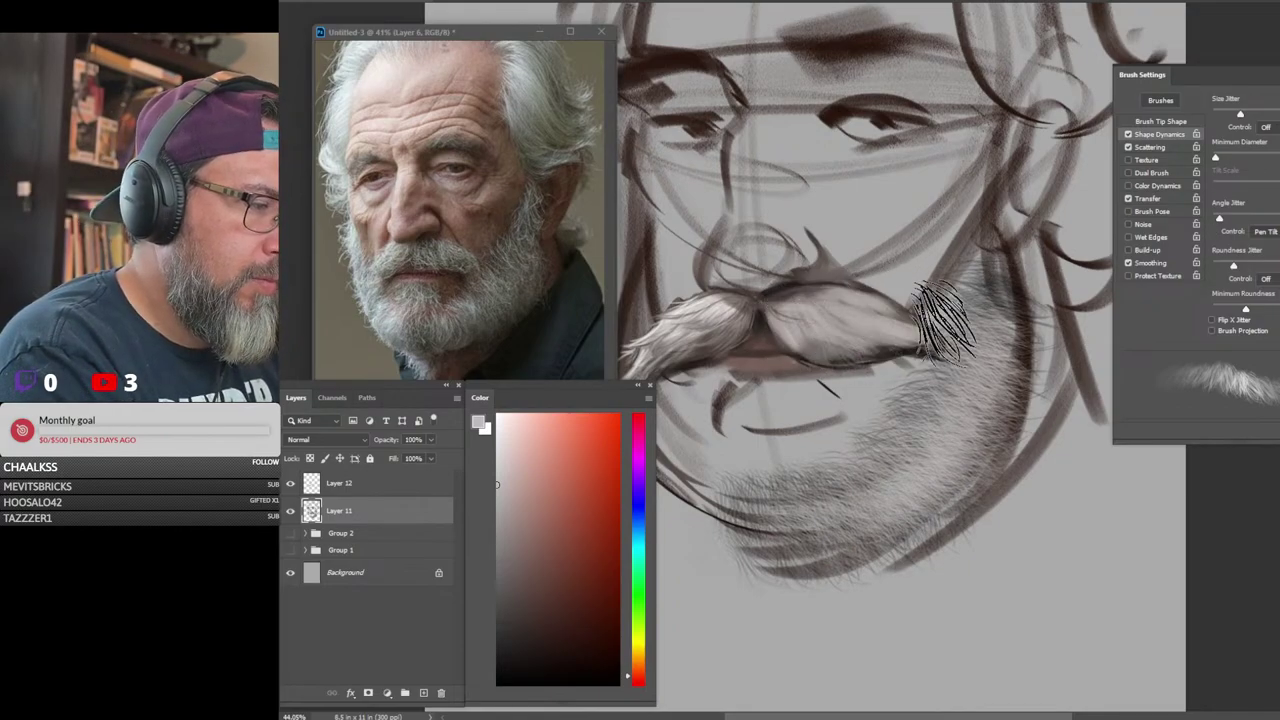
{"action": "left_click", "coordinate": [560, 603]}
{"action": "left_click", "coordinate": [497, 603]}
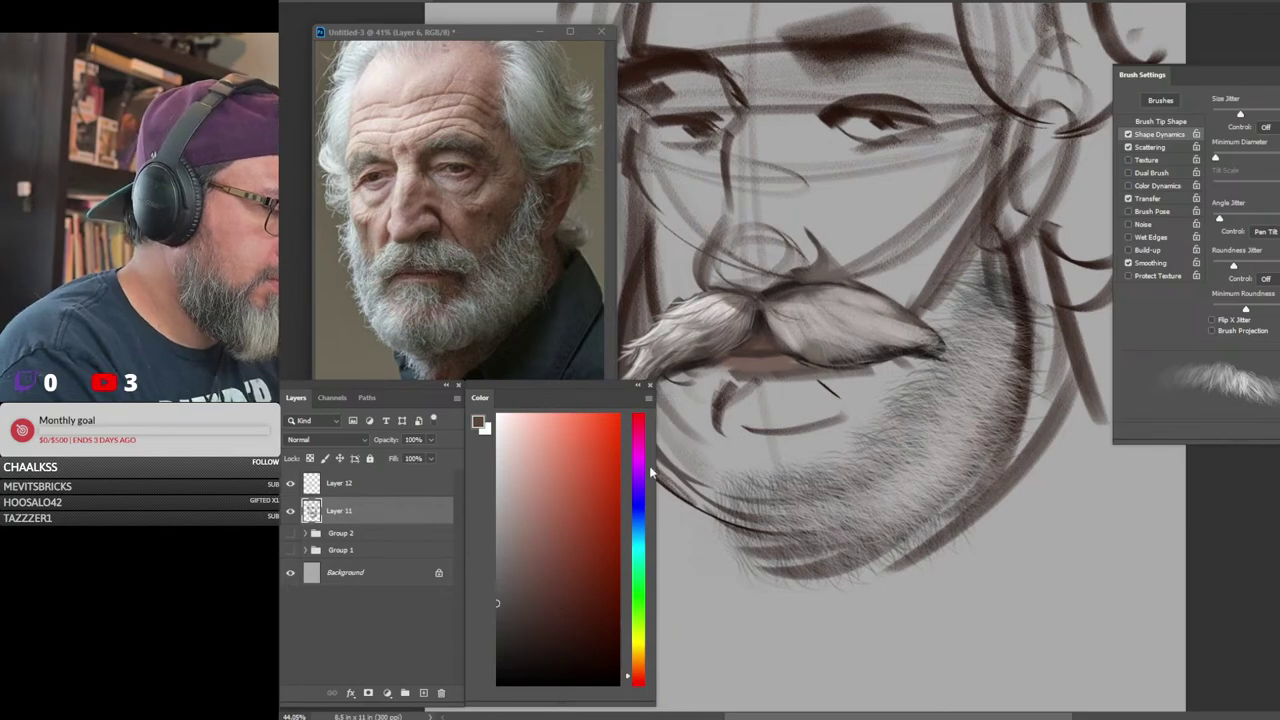
{"action": "mouse_move", "coordinate": [805, 330]}
{"action": "left_mouse_down"}
{"action": "mouse_move", "coordinate": [848, 338]}
{"action": "mouse_move", "coordinate": [871, 325]}
{"action": "mouse_move", "coordinate": [789, 315]}
{"action": "mouse_move", "coordinate": [921, 333]}
{"action": "mouse_move", "coordinate": [781, 323]}
{"action": "mouse_move", "coordinate": [958, 338]}
{"action": "left_mouse_up"}
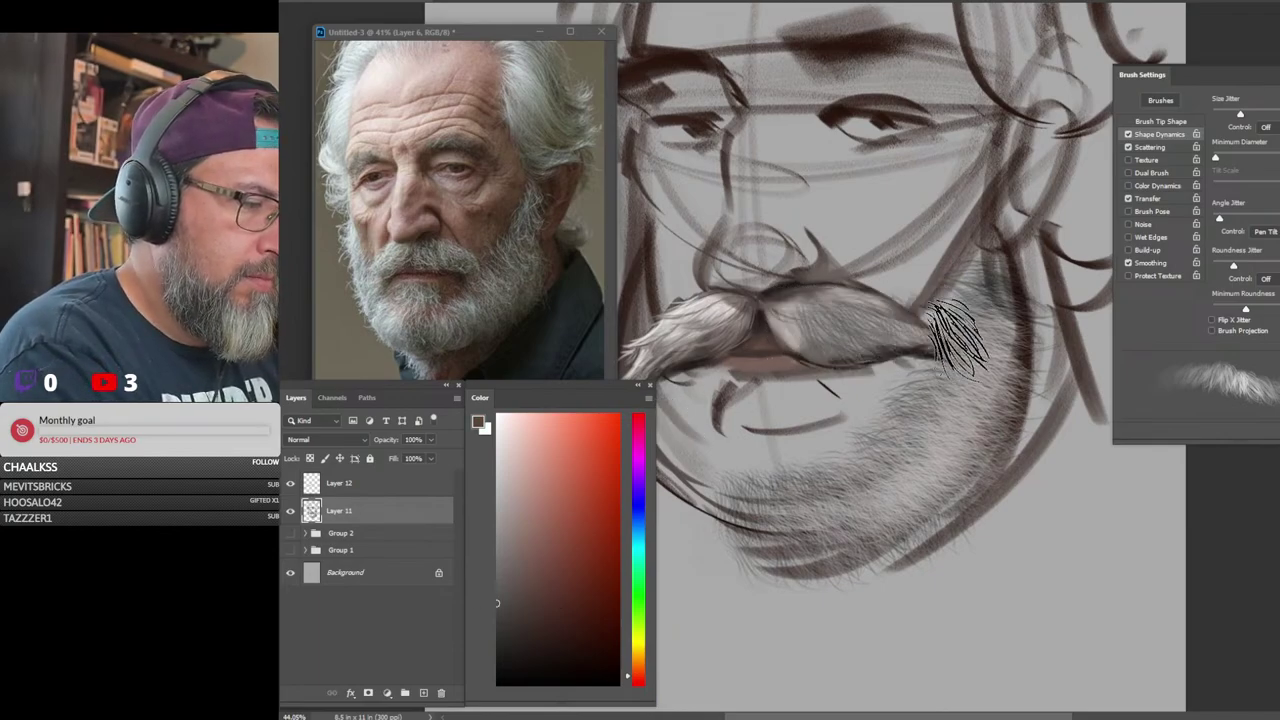
{"action": "scroll", "coordinate": [1052, 430], "scroll_direction": "down", "scroll_amount": 2}
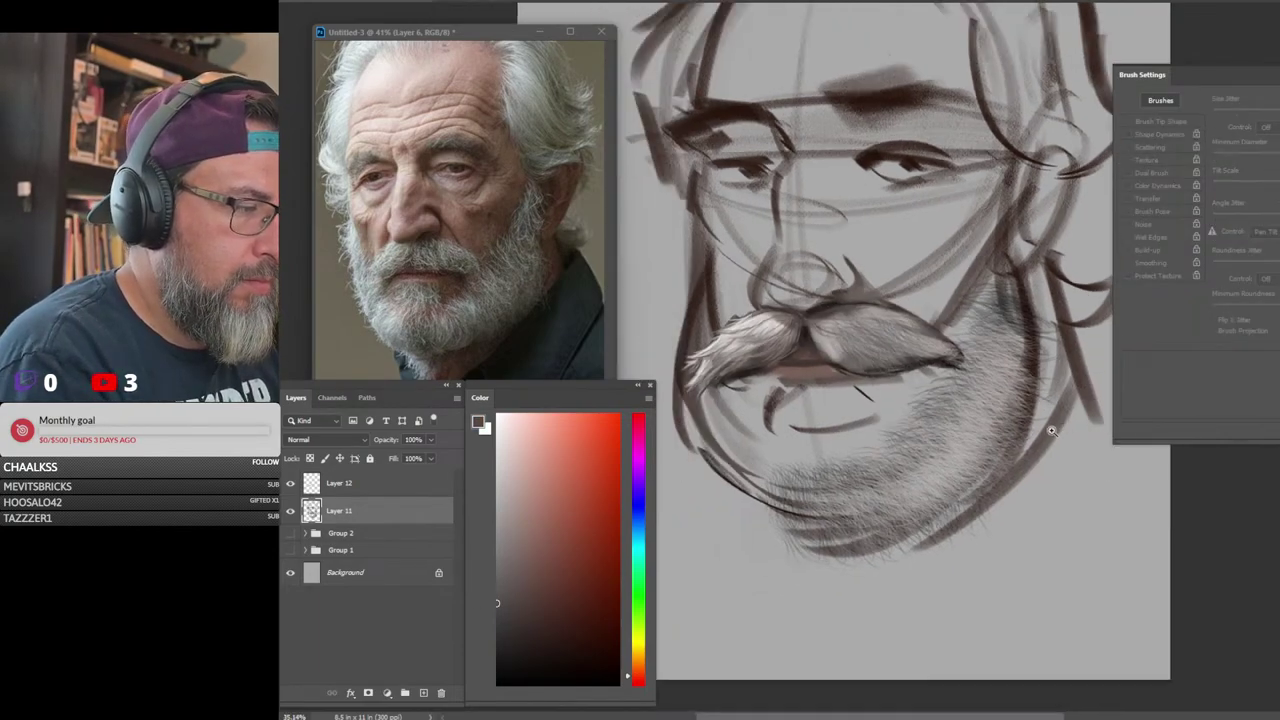
{"action": "scroll", "coordinate": [1052, 430], "scroll_direction": "down", "scroll_amount": 4}
{"action": "scroll", "coordinate": [1048, 460], "scroll_direction": "up", "scroll_amount": 4}
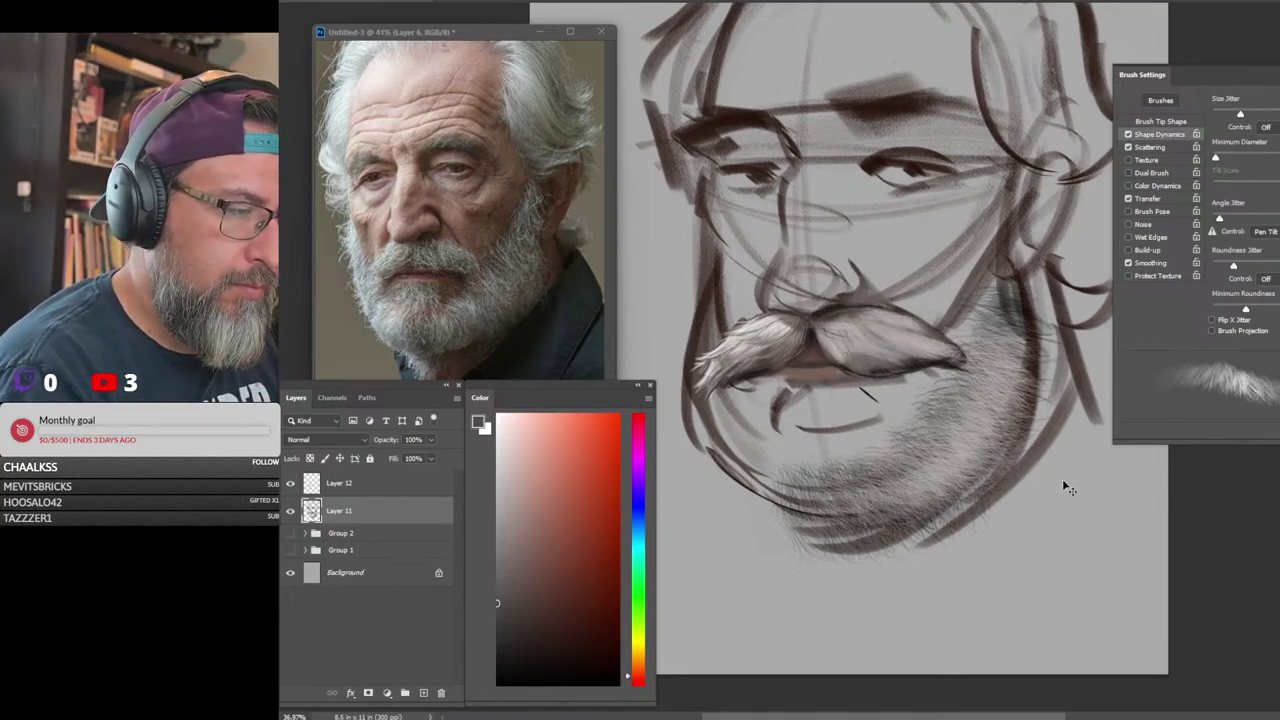
Undo all the hair brush strokes on the beard and the right half of the moustache
{"action": "key", "text": "ctrl+z"}
{"action": "key", "text": "ctrl+z"}
{"action": "key", "text": "ctrl+z"}
{"action": "key", "text": "ctrl+z"}
{"action": "key", "text": "ctrl+z"}
{"action": "key", "text": "ctrl+z"}
{"action": "key", "text": "ctrl+z"}
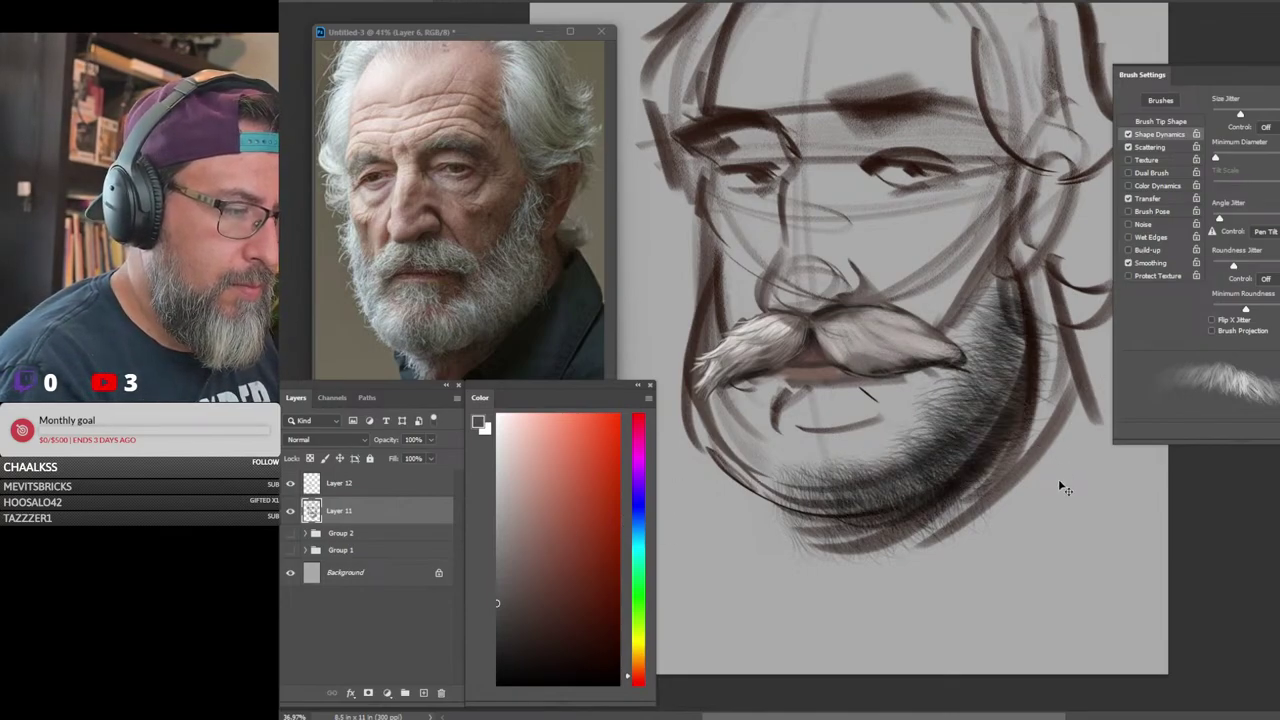
{"action": "key", "text": "ctrl+z"}
{"action": "key", "text": "ctrl+z"}
{"action": "key", "text": "ctrl+z"}
{"action": "key", "text": "ctrl+z"}
{"action": "key", "text": "ctrl+z"}
{"action": "key", "text": "ctrl+z"}
{"action": "key", "text": "ctrl+z"}
{"action": "key", "text": "ctrl+z"}
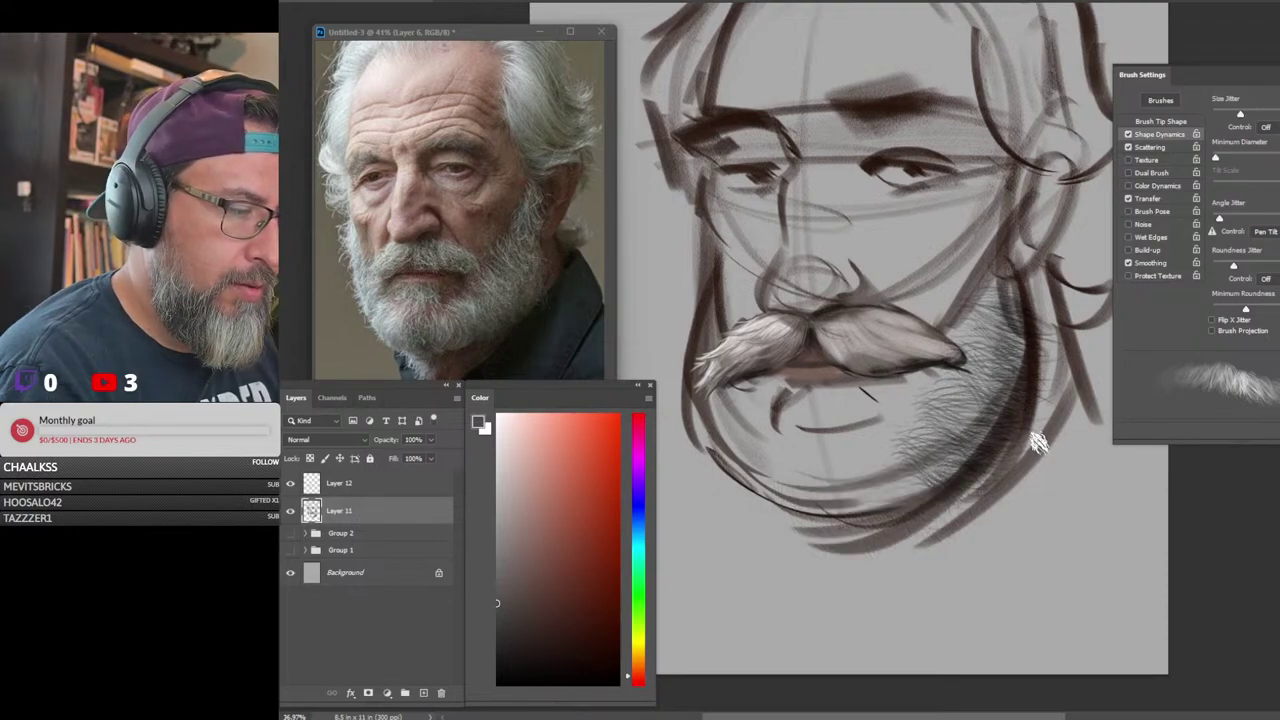
{"action": "key", "text": "ctrl+z"}
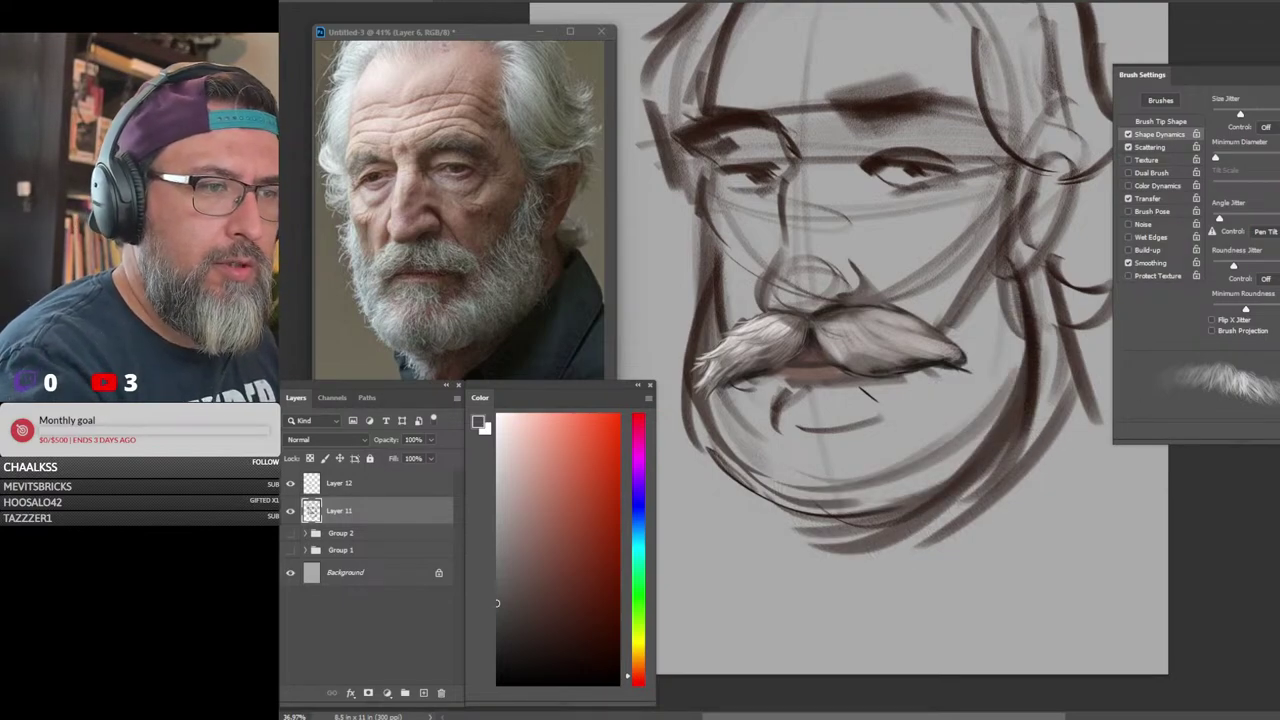
Set the hair brush's angle jitter control to Off
{"action": "left_click", "coordinate": [1265, 231]}
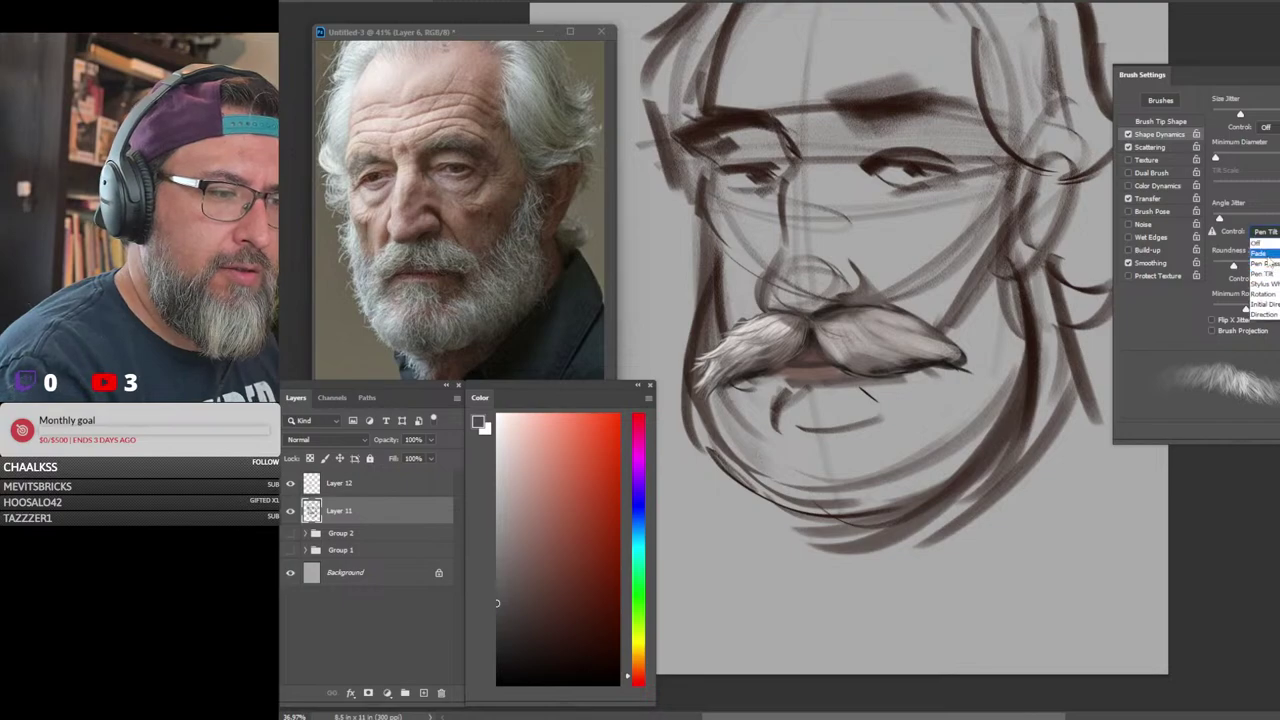
{"action": "left_click", "coordinate": [1262, 242]}
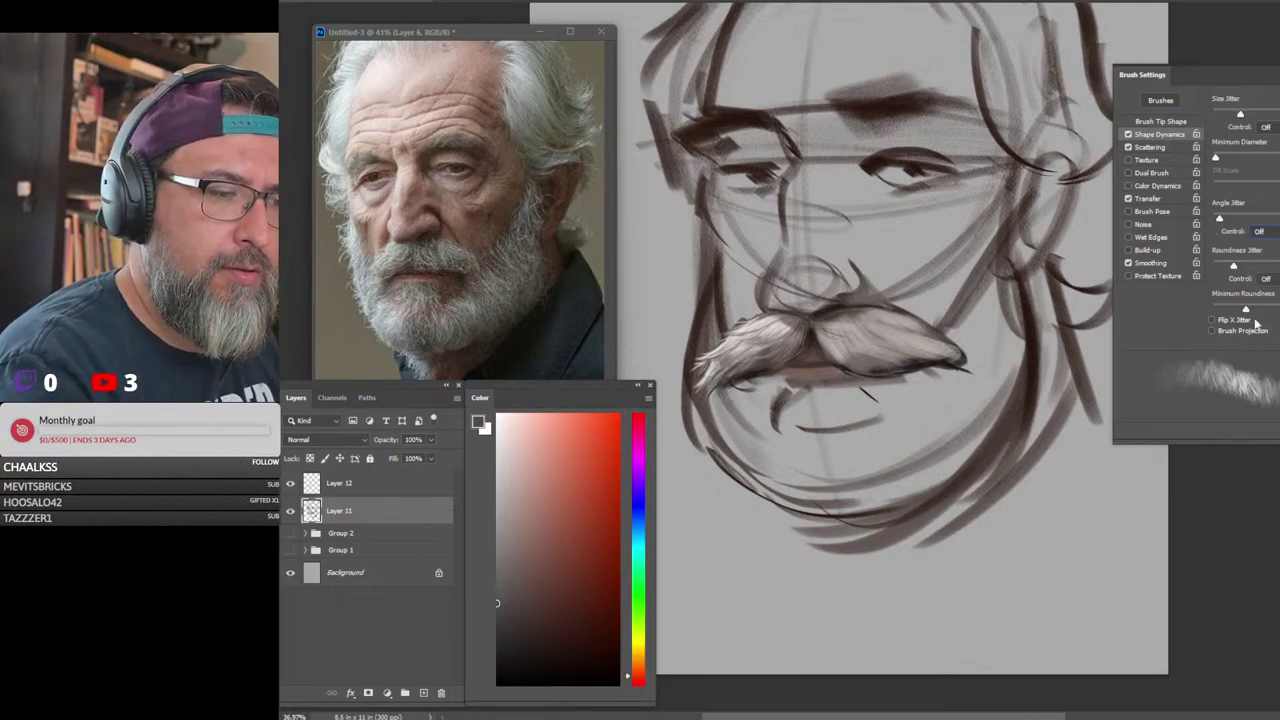
{"action": "left_click", "coordinate": [1259, 231]}
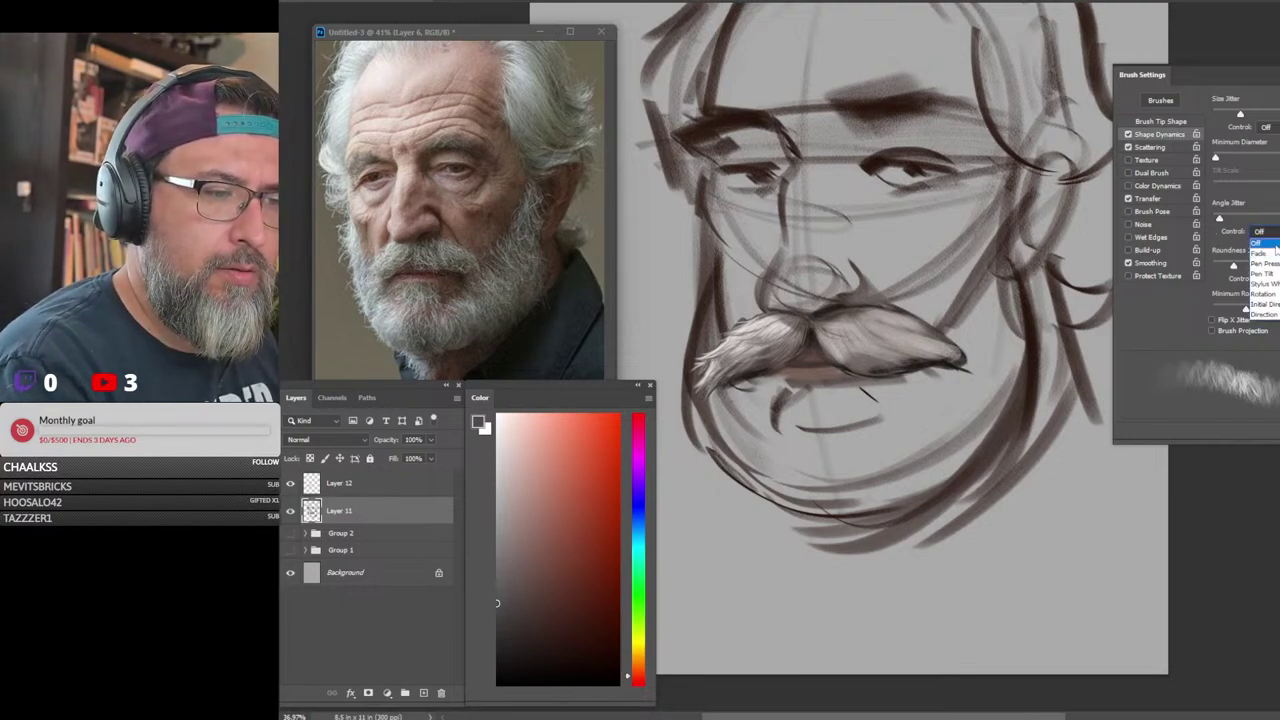
{"action": "left_click", "coordinate": [1258, 242]}
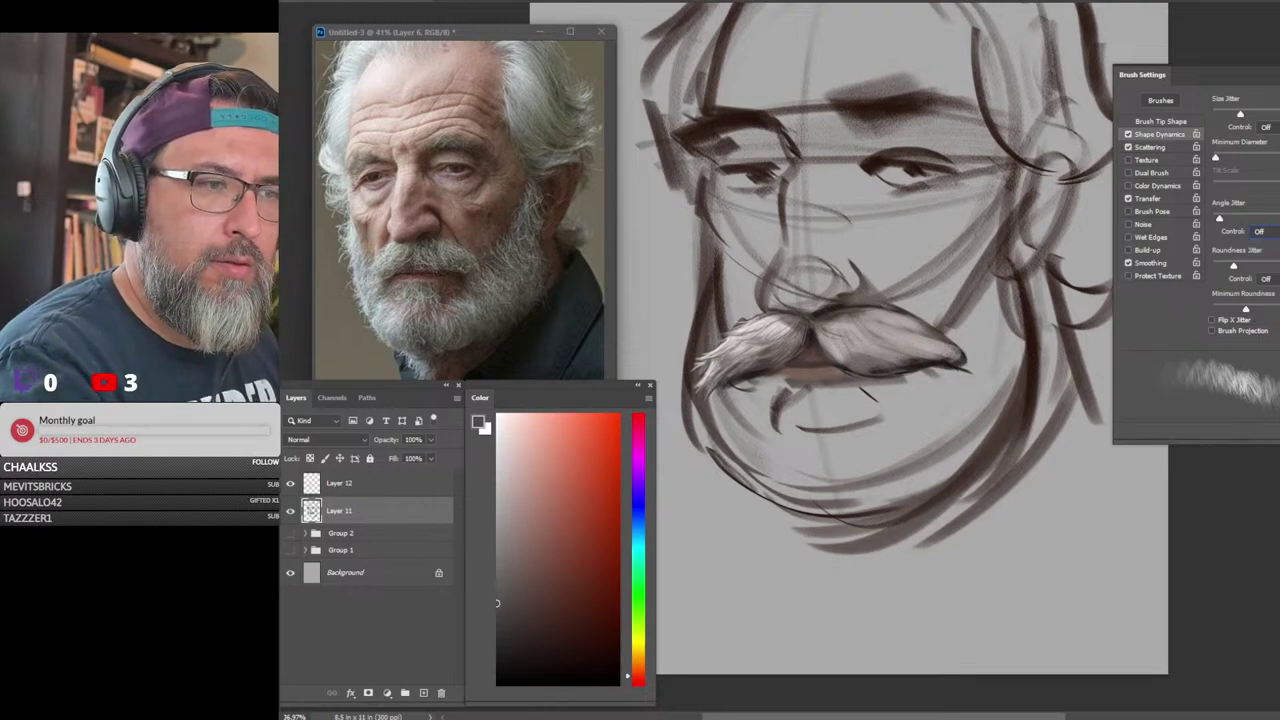
Save the current brush with its tool settings as a new preset named "beard", and hide the brush settings
{"action": "left_click", "coordinate": [1279, 436]}
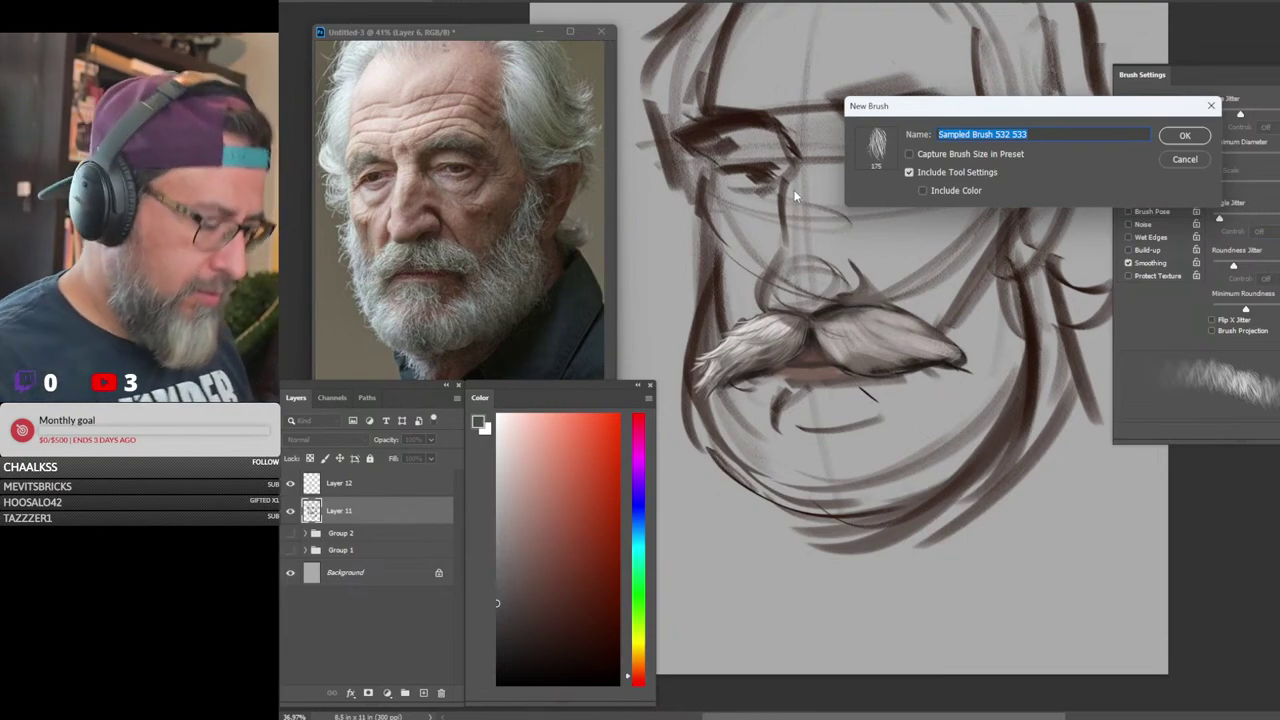
{"action": "type", "text": "beard"}
{"action": "key", "text": "Return"}
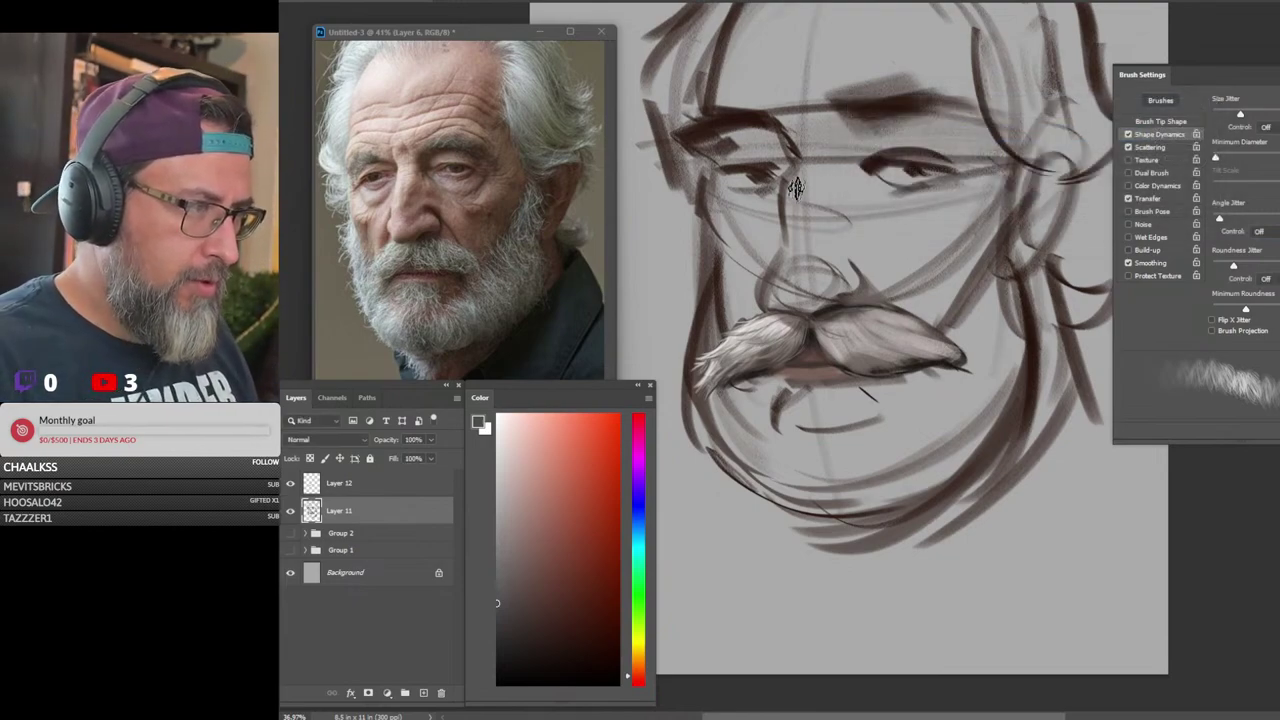
{"action": "key", "text": "F5"}
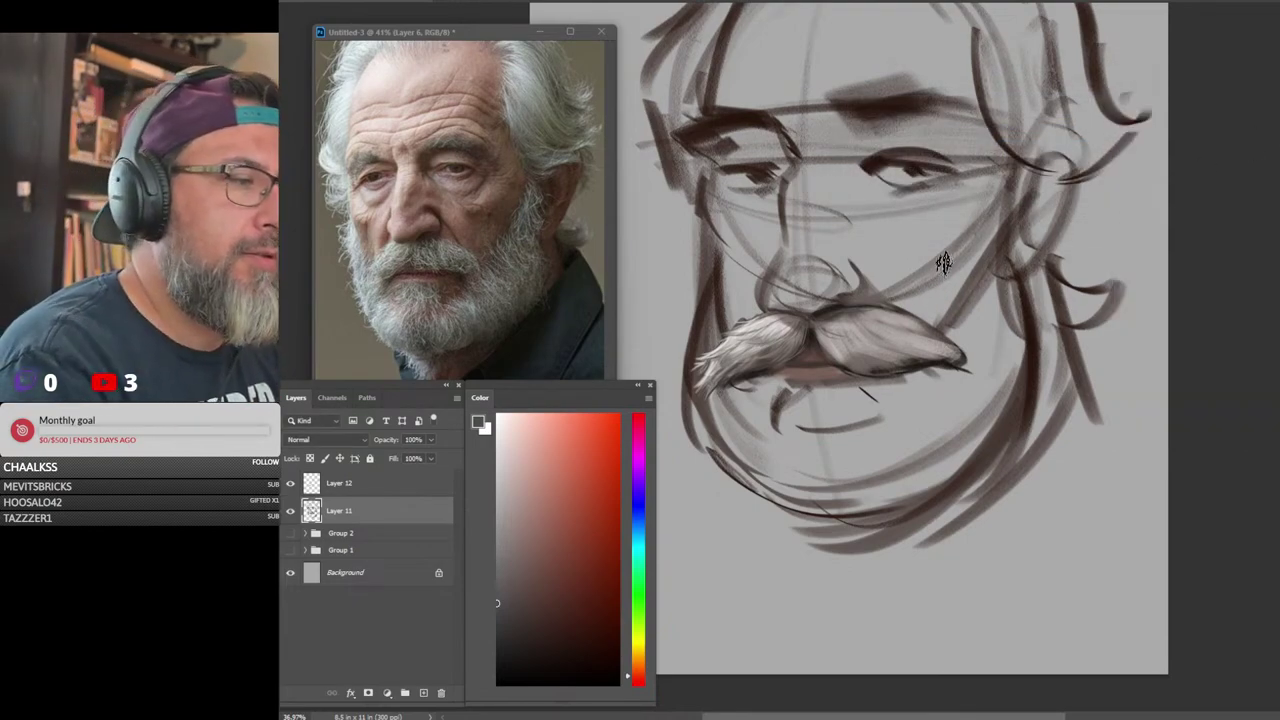
Switch from the beard brush to the 80% sketch brush preset
{"action": "right_click", "coordinate": [1042, 295]}
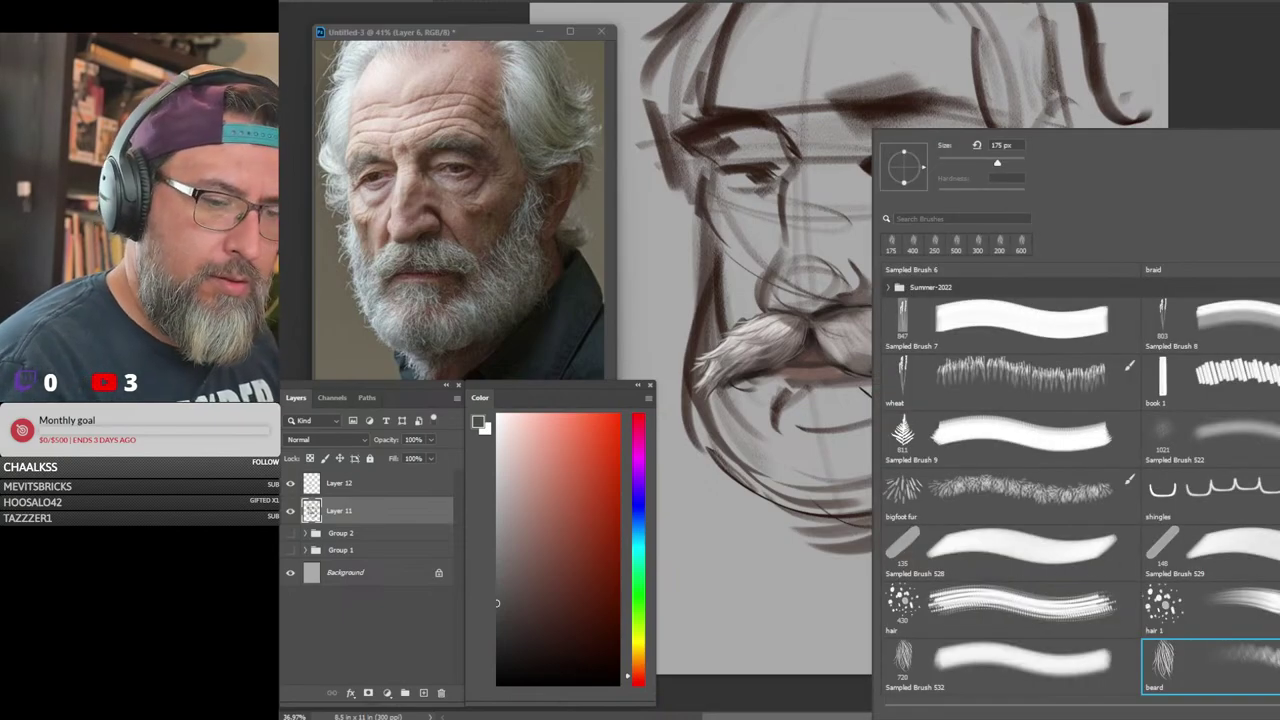
{"action": "scroll", "coordinate": [1080, 480], "scroll_direction": "up", "scroll_amount": 10}
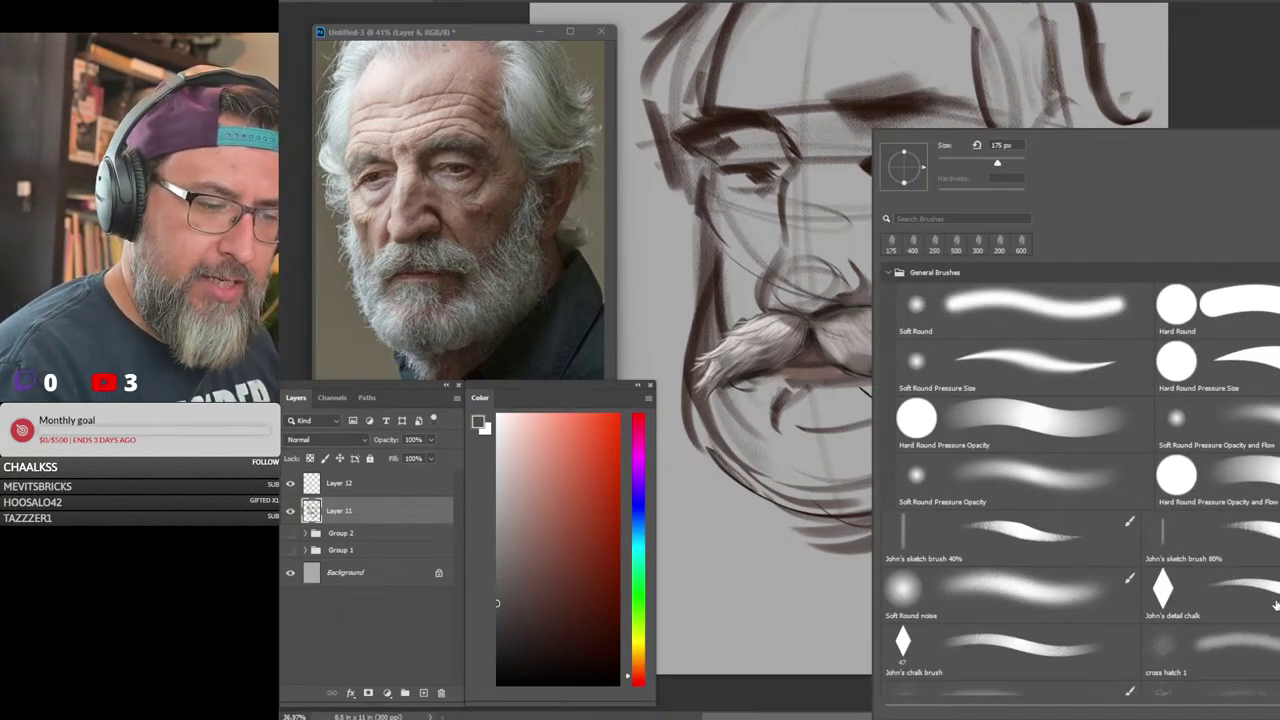
{"action": "left_click", "coordinate": [1274, 548]}
{"action": "key", "text": "Return"}
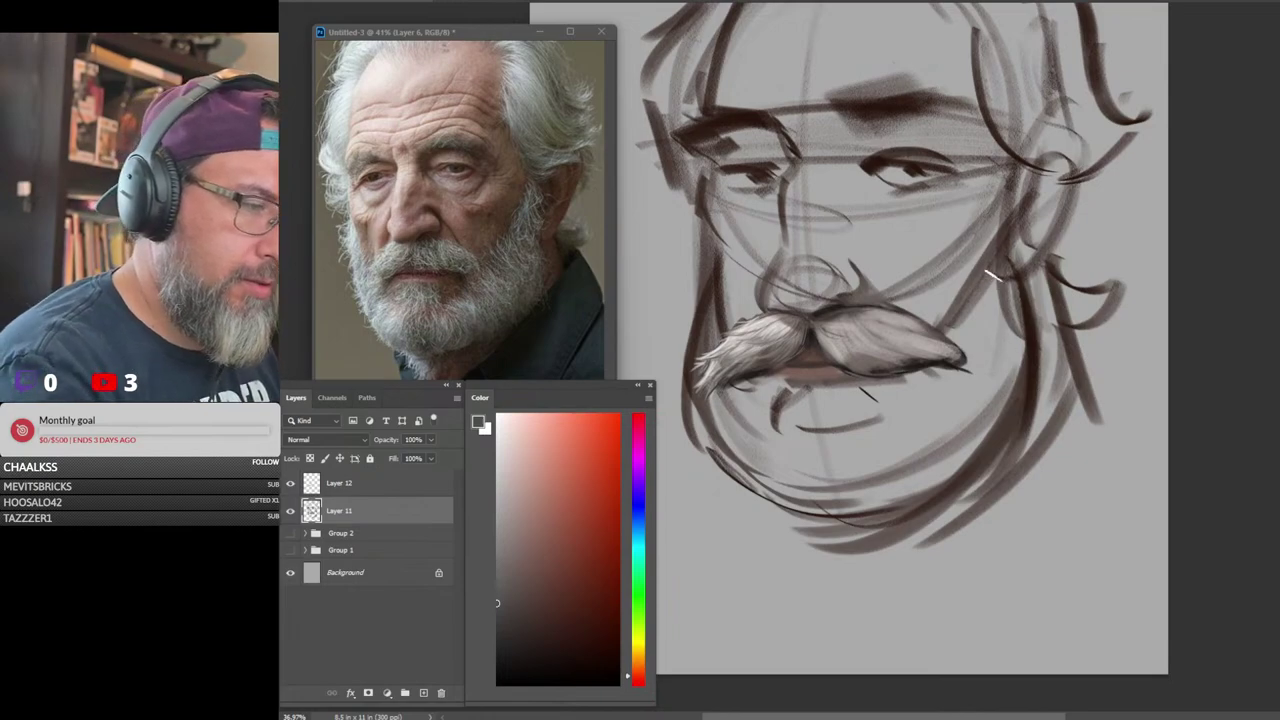
Block in both sides of the beard with broad strokes in tones sampled from the dark sketch lines and the moustache
{"action": "left_click", "coordinate": [1011, 256], "text": "alt"}
{"action": "mouse_move", "coordinate": [1018, 252]}
{"action": "left_mouse_down"}
{"action": "mouse_move", "coordinate": [992, 464]}
{"action": "mouse_move", "coordinate": [1012, 272]}
{"action": "mouse_move", "coordinate": [985, 357]}
{"action": "mouse_move", "coordinate": [975, 502]}
{"action": "mouse_move", "coordinate": [989, 309]}
{"action": "mouse_move", "coordinate": [910, 522]}
{"action": "mouse_move", "coordinate": [940, 427]}
{"action": "mouse_move", "coordinate": [953, 461]}
{"action": "mouse_move", "coordinate": [949, 364]}
{"action": "mouse_move", "coordinate": [1012, 417]}
{"action": "mouse_move", "coordinate": [1008, 300]}
{"action": "left_mouse_up"}
{"action": "mouse_move", "coordinate": [943, 425]}
{"action": "left_mouse_down"}
{"action": "mouse_move", "coordinate": [952, 490]}
{"action": "mouse_move", "coordinate": [893, 418]}
{"action": "mouse_move", "coordinate": [900, 509]}
{"action": "mouse_move", "coordinate": [872, 501]}
{"action": "mouse_move", "coordinate": [848, 429]}
{"action": "mouse_move", "coordinate": [823, 532]}
{"action": "mouse_move", "coordinate": [800, 436]}
{"action": "mouse_move", "coordinate": [731, 478]}
{"action": "mouse_move", "coordinate": [733, 398]}
{"action": "mouse_move", "coordinate": [695, 431]}
{"action": "mouse_move", "coordinate": [735, 449]}
{"action": "mouse_move", "coordinate": [709, 441]}
{"action": "mouse_move", "coordinate": [760, 499]}
{"action": "mouse_move", "coordinate": [720, 443]}
{"action": "mouse_move", "coordinate": [883, 549]}
{"action": "mouse_move", "coordinate": [755, 464]}
{"action": "mouse_move", "coordinate": [840, 475]}
{"action": "left_mouse_up"}
{"action": "left_click", "coordinate": [874, 318], "text": "alt"}
{"action": "mouse_move", "coordinate": [714, 396]}
{"action": "left_mouse_down"}
{"action": "mouse_move", "coordinate": [750, 398]}
{"action": "mouse_move", "coordinate": [735, 472]}
{"action": "mouse_move", "coordinate": [778, 415]}
{"action": "mouse_move", "coordinate": [796, 530]}
{"action": "mouse_move", "coordinate": [828, 451]}
{"action": "mouse_move", "coordinate": [820, 439]}
{"action": "mouse_move", "coordinate": [792, 499]}
{"action": "mouse_move", "coordinate": [788, 471]}
{"action": "mouse_move", "coordinate": [747, 474]}
{"action": "mouse_move", "coordinate": [777, 521]}
{"action": "left_mouse_up"}
{"action": "mouse_move", "coordinate": [1014, 378]}
{"action": "left_mouse_down"}
{"action": "mouse_move", "coordinate": [952, 406]}
{"action": "mouse_move", "coordinate": [998, 396]}
{"action": "left_mouse_up"}
Fill the chin area of the beard below the mouth with broad strokes in sampled tones
{"action": "left_click", "coordinate": [875, 439], "text": "alt"}
{"action": "mouse_move", "coordinate": [842, 446]}
{"action": "left_mouse_down"}
{"action": "mouse_move", "coordinate": [828, 492]}
{"action": "mouse_move", "coordinate": [862, 492]}
{"action": "left_mouse_up"}
{"action": "left_click", "coordinate": [800, 430], "text": "alt"}
{"action": "mouse_move", "coordinate": [812, 428]}
{"action": "left_mouse_down"}
{"action": "mouse_move", "coordinate": [826, 456]}
{"action": "mouse_move", "coordinate": [846, 434]}
{"action": "mouse_move", "coordinate": [911, 437]}
{"action": "mouse_move", "coordinate": [1077, 499]}
{"action": "left_mouse_up"}
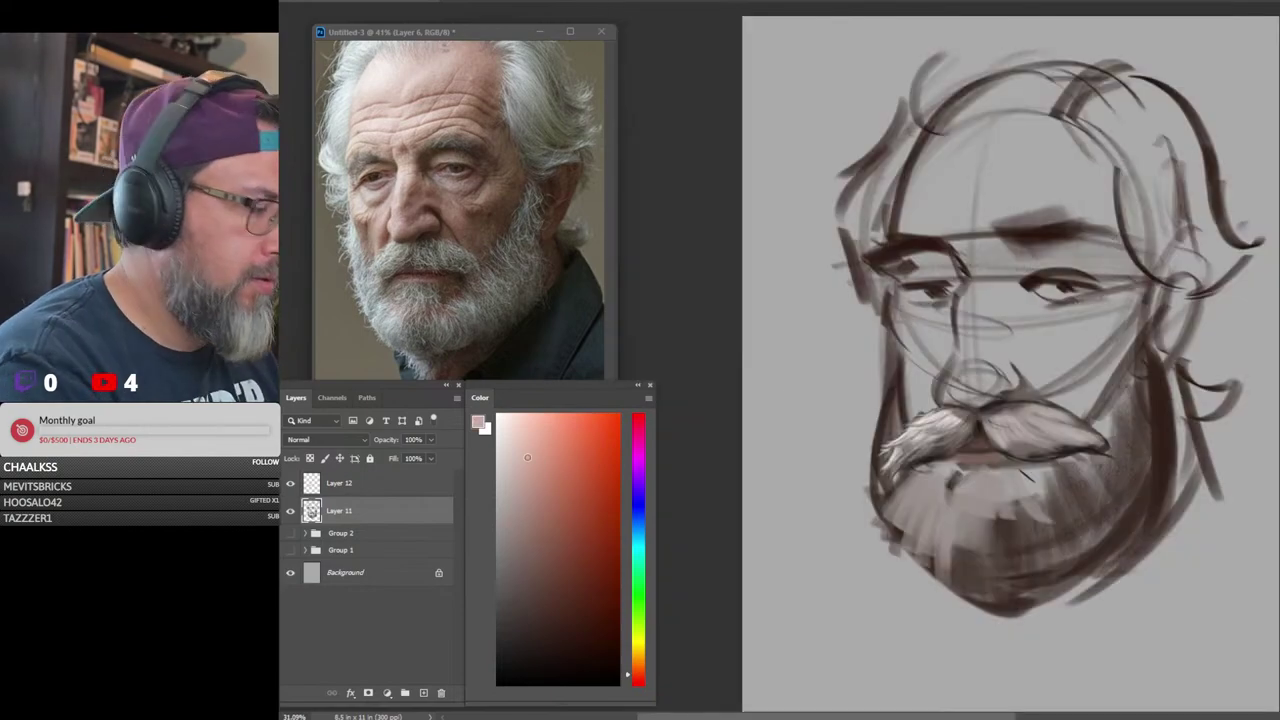
Paint light patches over the beard's chin and left side, resampling tones from the beard
{"action": "mouse_move", "coordinate": [960, 484]}
{"action": "left_mouse_down"}
{"action": "mouse_move", "coordinate": [986, 506]}
{"action": "mouse_move", "coordinate": [1011, 473]}
{"action": "mouse_move", "coordinate": [1061, 507]}
{"action": "mouse_move", "coordinate": [1021, 507]}
{"action": "mouse_move", "coordinate": [1056, 477]}
{"action": "mouse_move", "coordinate": [1074, 525]}
{"action": "mouse_move", "coordinate": [1023, 515]}
{"action": "mouse_move", "coordinate": [1001, 554]}
{"action": "mouse_move", "coordinate": [989, 507]}
{"action": "mouse_move", "coordinate": [958, 532]}
{"action": "mouse_move", "coordinate": [923, 515]}
{"action": "mouse_move", "coordinate": [966, 552]}
{"action": "mouse_move", "coordinate": [929, 510]}
{"action": "mouse_move", "coordinate": [983, 558]}
{"action": "left_mouse_up"}
{"action": "left_click", "coordinate": [962, 555], "text": "alt"}
{"action": "left_click_drag", "start_coordinate": [1005, 542], "coordinate": [1012, 566]}
{"action": "mouse_move", "coordinate": [932, 490]}
{"action": "left_mouse_down"}
{"action": "mouse_move", "coordinate": [926, 558]}
{"action": "mouse_move", "coordinate": [914, 545]}
{"action": "left_mouse_up"}
{"action": "left_click", "coordinate": [964, 500], "text": "alt"}
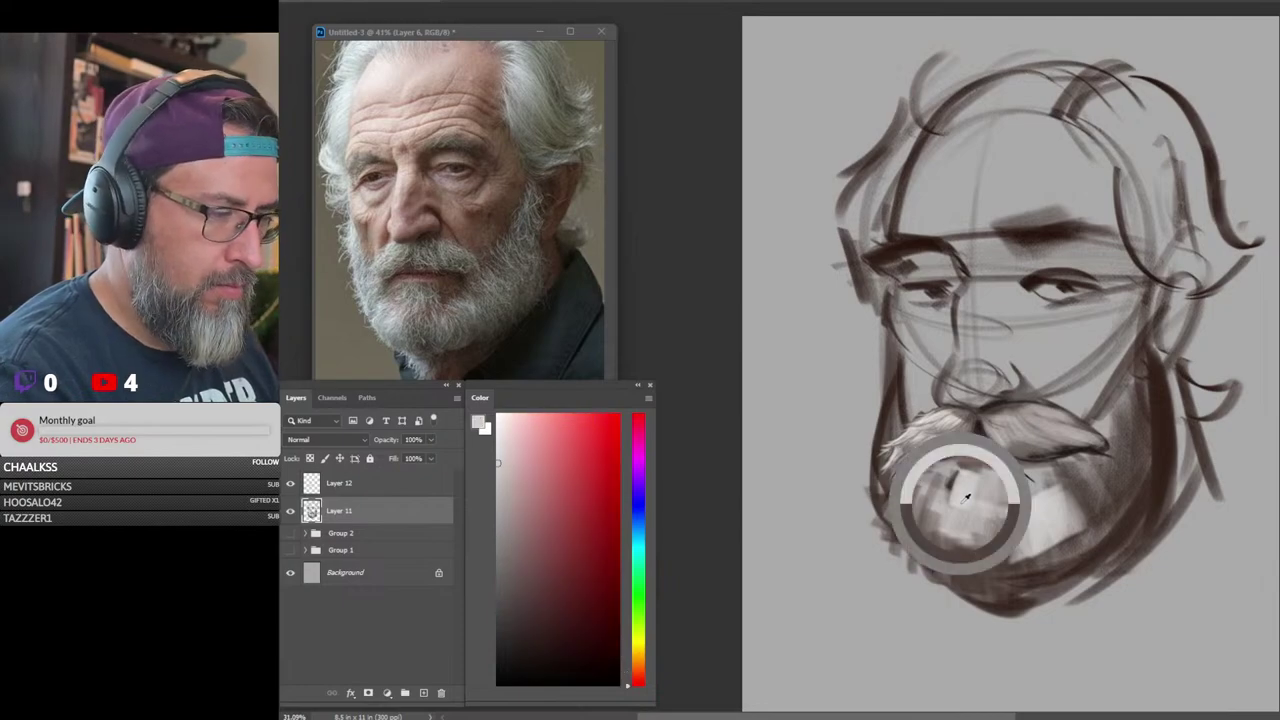
{"action": "left_click_drag", "start_coordinate": [940, 480], "coordinate": [880, 526]}
Paint a light sideburn down the left side of the face and carry it along the beard's left edge
{"action": "left_click_drag", "start_coordinate": [902, 375], "coordinate": [873, 442]}
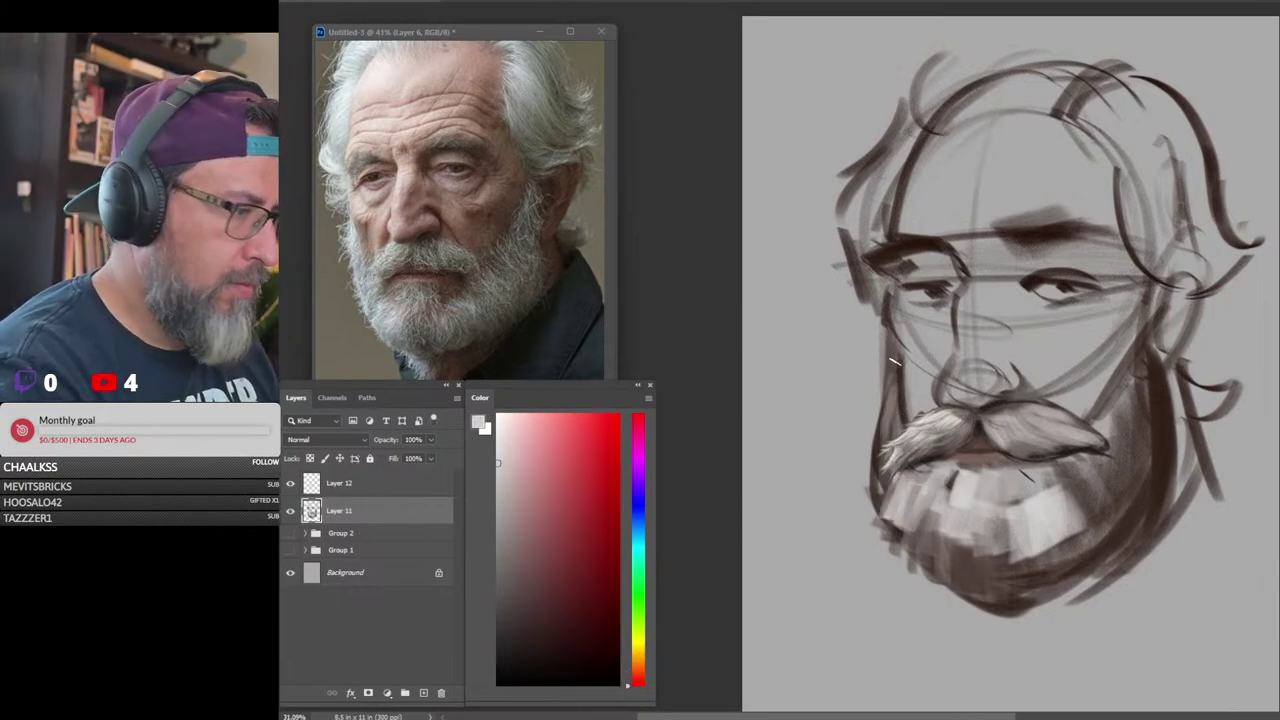
{"action": "mouse_move", "coordinate": [895, 322]}
{"action": "left_mouse_down"}
{"action": "mouse_move", "coordinate": [886, 432]}
{"action": "mouse_move", "coordinate": [873, 446]}
{"action": "mouse_move", "coordinate": [876, 490]}
{"action": "left_mouse_up"}
{"action": "left_click_drag", "start_coordinate": [904, 420], "coordinate": [888, 442]}
{"action": "left_click_drag", "start_coordinate": [890, 446], "coordinate": [879, 511]}
{"action": "left_click_drag", "start_coordinate": [894, 480], "coordinate": [882, 530]}
{"action": "left_click_drag", "start_coordinate": [892, 530], "coordinate": [912, 562]}
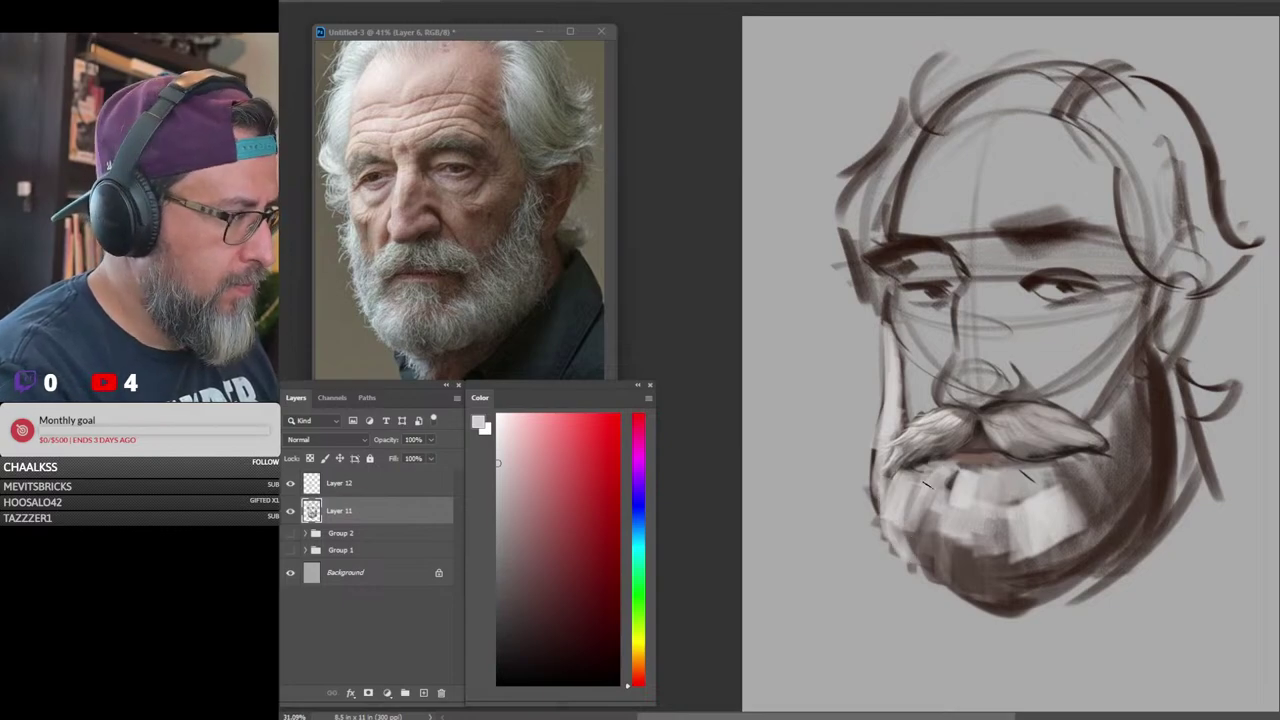
Blend the beard's left side and lower-left jaw with downward strokes in light and sampled tones
{"action": "left_click_drag", "start_coordinate": [930, 478], "coordinate": [904, 556]}
{"action": "mouse_move", "coordinate": [956, 502]}
{"action": "left_mouse_down"}
{"action": "mouse_move", "coordinate": [926, 588]}
{"action": "mouse_move", "coordinate": [950, 557]}
{"action": "mouse_move", "coordinate": [908, 552]}
{"action": "mouse_move", "coordinate": [940, 590]}
{"action": "left_mouse_up"}
{"action": "left_click", "coordinate": [970, 581], "text": "alt"}
{"action": "mouse_move", "coordinate": [942, 530]}
{"action": "left_mouse_down"}
{"action": "mouse_move", "coordinate": [930, 584]}
{"action": "mouse_move", "coordinate": [915, 578]}
{"action": "left_mouse_up"}
{"action": "mouse_move", "coordinate": [912, 486]}
{"action": "left_mouse_down"}
{"action": "mouse_move", "coordinate": [904, 560]}
{"action": "mouse_move", "coordinate": [878, 524]}
{"action": "left_mouse_up"}
{"action": "left_click_drag", "start_coordinate": [930, 508], "coordinate": [918, 559]}
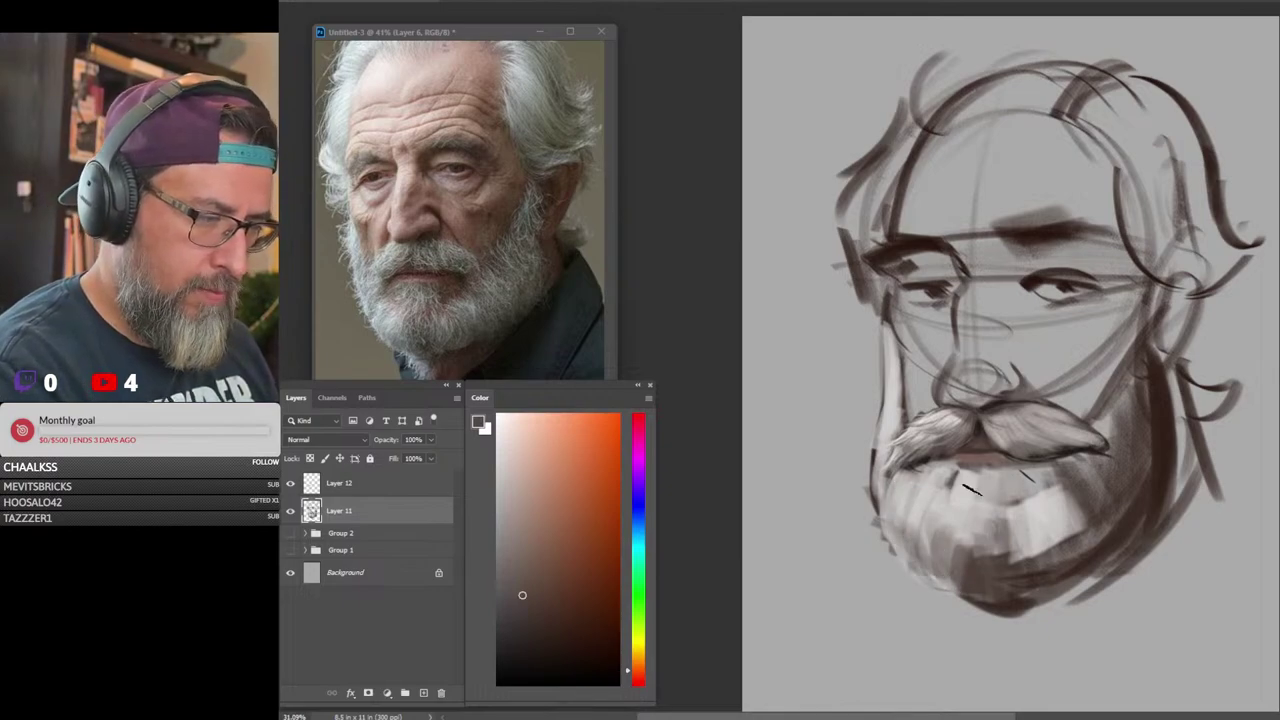
Paint downward strokes through the middle of the chin and soften the highlight on its right with a sampled light tone
{"action": "left_click_drag", "start_coordinate": [970, 488], "coordinate": [958, 548]}
{"action": "mouse_move", "coordinate": [990, 500]}
{"action": "left_mouse_down"}
{"action": "mouse_move", "coordinate": [988, 522]}
{"action": "mouse_move", "coordinate": [1026, 556]}
{"action": "mouse_move", "coordinate": [1010, 588]}
{"action": "left_mouse_up"}
{"action": "left_click", "coordinate": [1054, 508], "text": "alt"}
{"action": "mouse_move", "coordinate": [1066, 512]}
{"action": "left_mouse_down"}
{"action": "mouse_move", "coordinate": [1078, 469]}
{"action": "mouse_move", "coordinate": [1146, 487]}
{"action": "mouse_move", "coordinate": [1129, 395]}
{"action": "mouse_move", "coordinate": [1151, 438]}
{"action": "mouse_move", "coordinate": [1103, 377]}
{"action": "mouse_move", "coordinate": [1161, 435]}
{"action": "mouse_move", "coordinate": [1147, 306]}
{"action": "mouse_move", "coordinate": [1152, 451]}
{"action": "mouse_move", "coordinate": [1144, 459]}
{"action": "mouse_move", "coordinate": [1125, 410]}
{"action": "mouse_move", "coordinate": [1148, 406]}
{"action": "mouse_move", "coordinate": [1149, 433]}
{"action": "mouse_move", "coordinate": [1101, 514]}
{"action": "mouse_move", "coordinate": [1072, 490]}
{"action": "mouse_move", "coordinate": [1005, 535]}
{"action": "left_mouse_up"}
Cover the dark right sideburn and cheek of the beard with lighter mid-tone strokes in sampled colours
{"action": "left_click", "coordinate": [1072, 509], "text": "alt"}
{"action": "mouse_move", "coordinate": [1134, 392]}
{"action": "left_mouse_down"}
{"action": "mouse_move", "coordinate": [1145, 430]}
{"action": "mouse_move", "coordinate": [1145, 375]}
{"action": "mouse_move", "coordinate": [1160, 403]}
{"action": "left_mouse_up"}
{"action": "left_click", "coordinate": [1132, 425], "text": "alt"}
{"action": "mouse_move", "coordinate": [1124, 455]}
{"action": "left_mouse_down"}
{"action": "mouse_move", "coordinate": [1144, 394]}
{"action": "mouse_move", "coordinate": [1160, 388]}
{"action": "mouse_move", "coordinate": [1138, 362]}
{"action": "left_mouse_up"}
Unify the beard from the left sideburn across the chin with a light tone sampled from the sideburn
{"action": "left_click", "coordinate": [880, 335], "text": "alt"}
{"action": "mouse_move", "coordinate": [884, 342]}
{"action": "left_mouse_down"}
{"action": "mouse_move", "coordinate": [890, 430]}
{"action": "mouse_move", "coordinate": [870, 464]}
{"action": "mouse_move", "coordinate": [905, 540]}
{"action": "mouse_move", "coordinate": [950, 575]}
{"action": "mouse_move", "coordinate": [983, 515]}
{"action": "mouse_move", "coordinate": [984, 585]}
{"action": "left_mouse_up"}
{"action": "mouse_move", "coordinate": [1001, 490]}
{"action": "left_mouse_down"}
{"action": "mouse_move", "coordinate": [1000, 580]}
{"action": "mouse_move", "coordinate": [1044, 582]}
{"action": "left_mouse_up"}
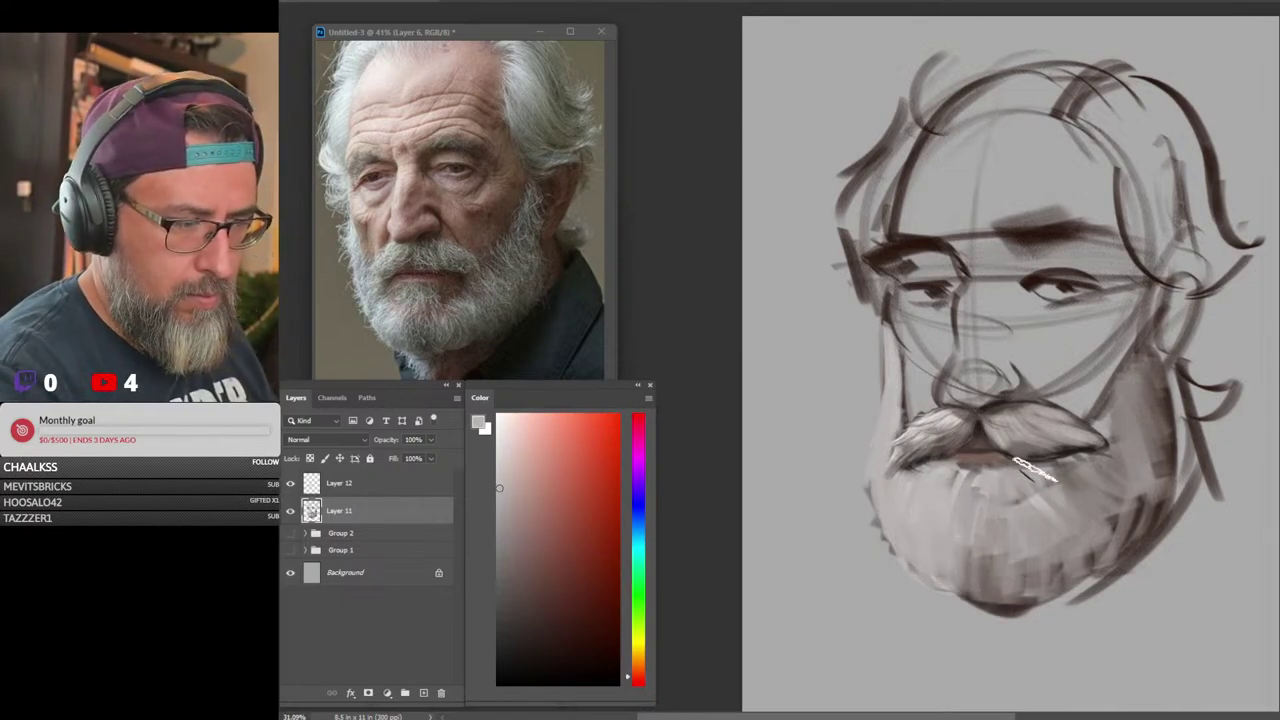
Add short darker strokes in a tone sampled from the chin along the beard's lower-left edge and right side
{"action": "left_click", "coordinate": [997, 597], "text": "alt"}
{"action": "left_click", "coordinate": [1000, 592], "text": "alt"}
{"action": "left_click_drag", "start_coordinate": [950, 540], "coordinate": [962, 574]}
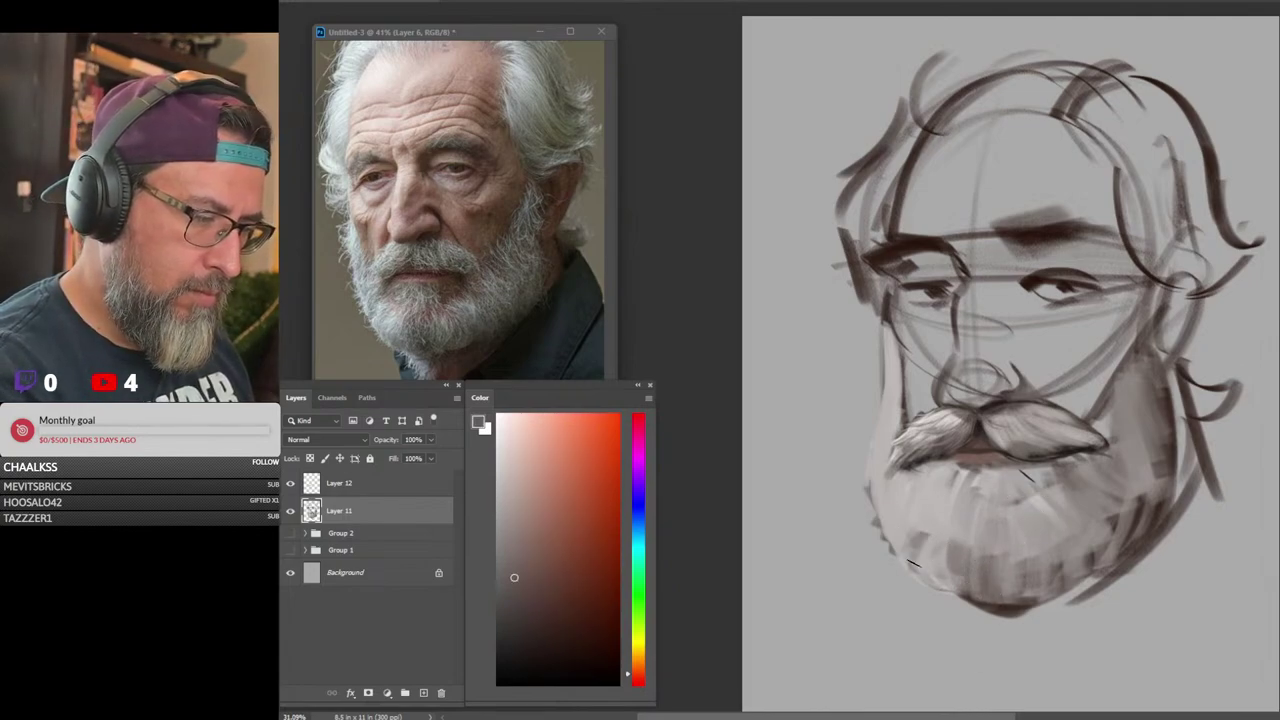
{"action": "mouse_move", "coordinate": [912, 563]}
{"action": "left_mouse_down"}
{"action": "mouse_move", "coordinate": [941, 541]}
{"action": "mouse_move", "coordinate": [942, 579]}
{"action": "left_mouse_up"}
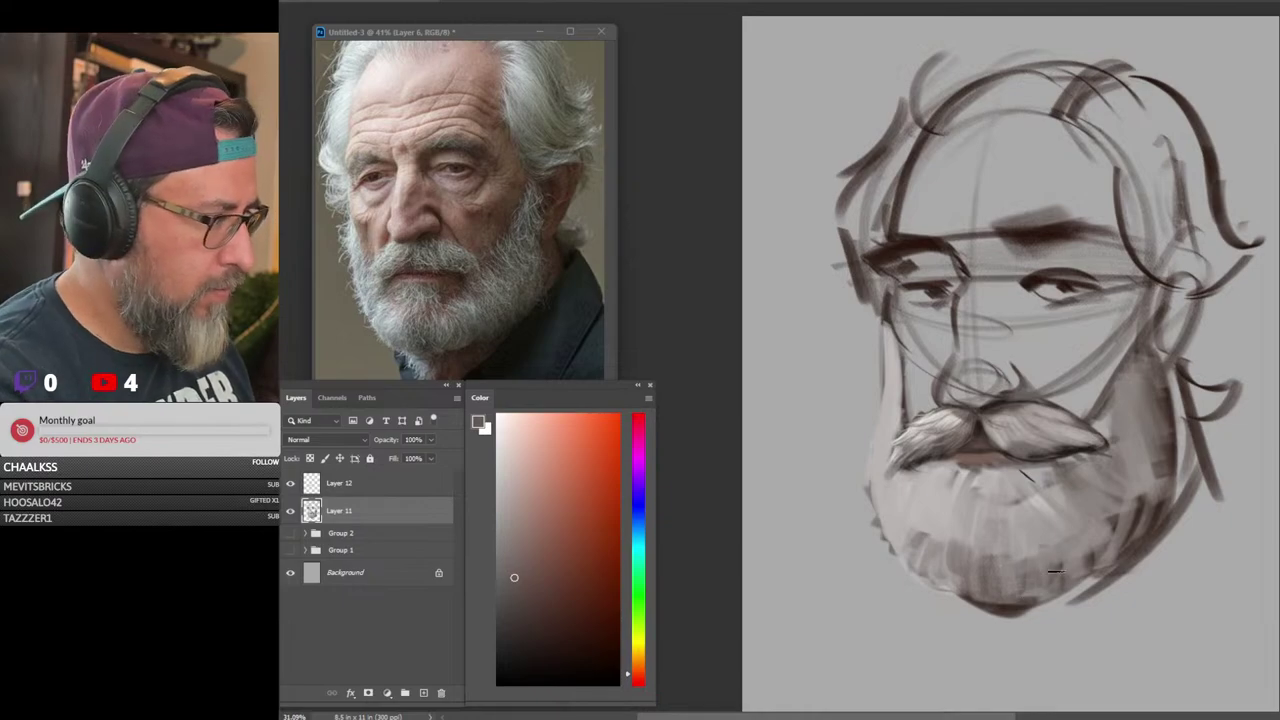
{"action": "left_click_drag", "start_coordinate": [1093, 520], "coordinate": [1118, 544]}
{"action": "left_click_drag", "start_coordinate": [1137, 466], "coordinate": [1141, 494]}
{"action": "left_click_drag", "start_coordinate": [1150, 426], "coordinate": [1169, 488]}
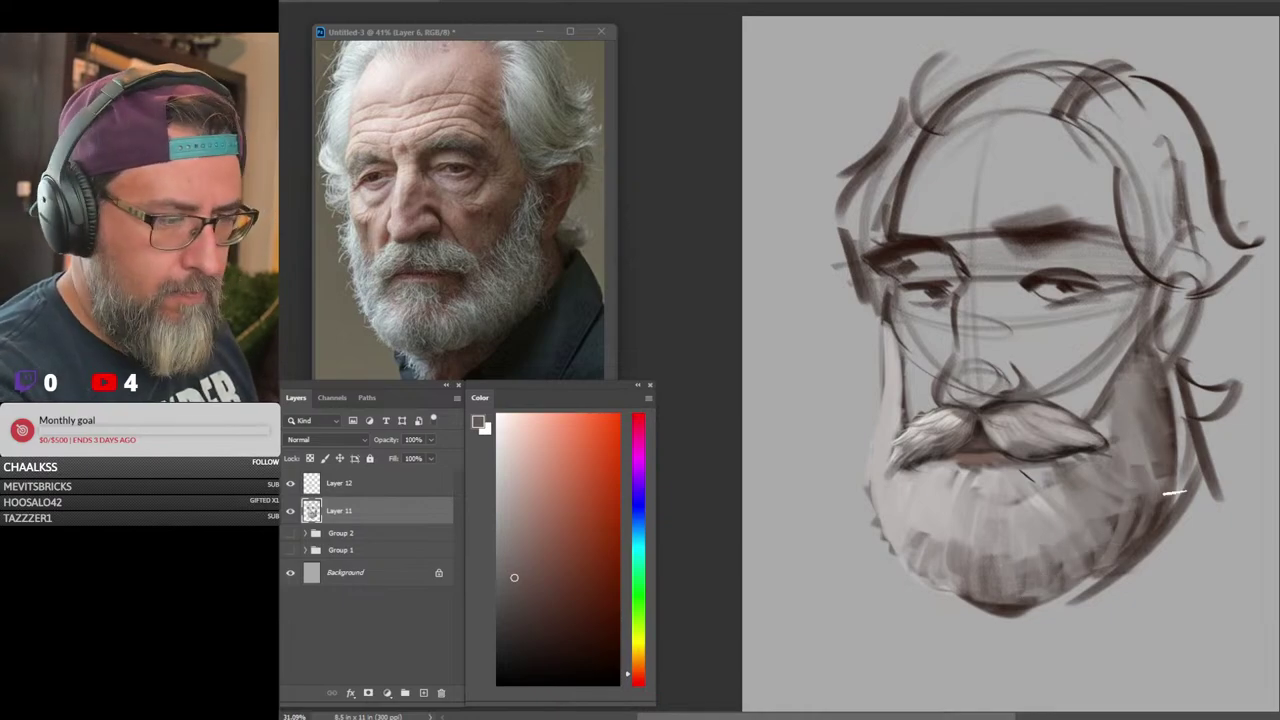
Extend a sampled mid-tone down the beard's right side and brighten the chin's lower-left area with a sampled light tone
{"action": "left_click", "coordinate": [1115, 504], "text": "alt"}
{"action": "mouse_move", "coordinate": [1146, 408]}
{"action": "left_mouse_down"}
{"action": "mouse_move", "coordinate": [1148, 481]}
{"action": "mouse_move", "coordinate": [1104, 560]}
{"action": "left_mouse_up"}
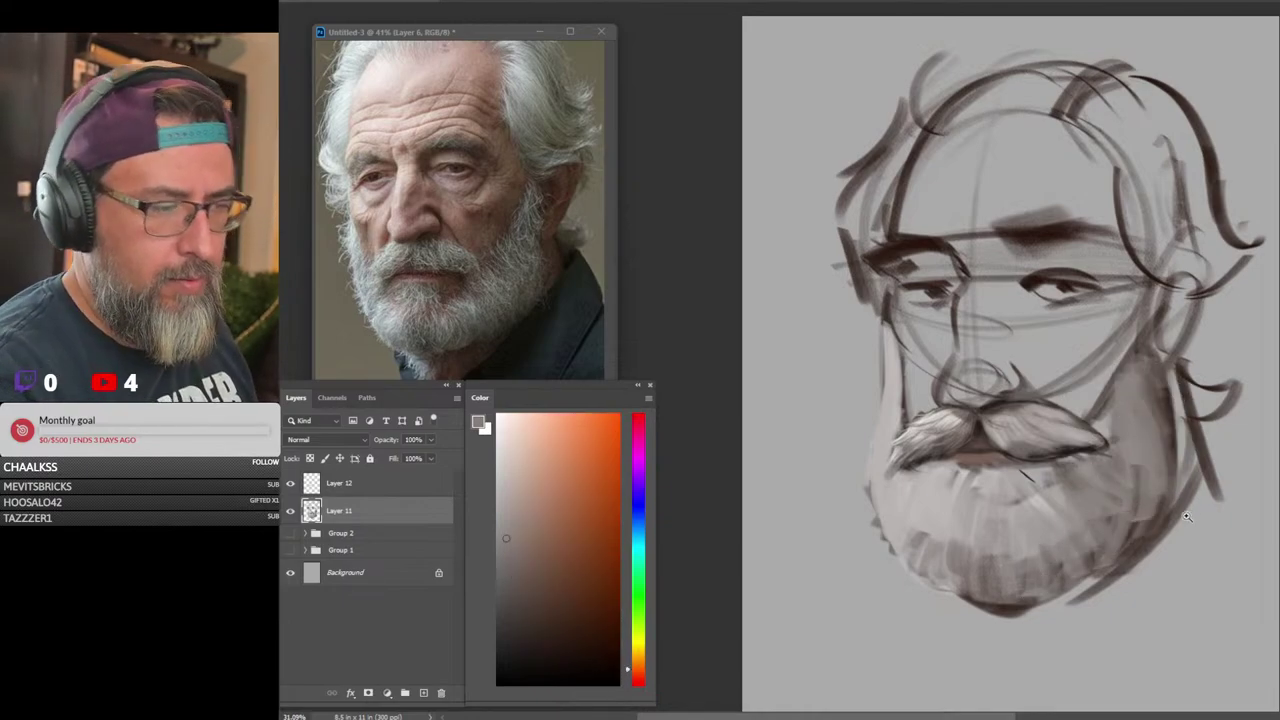
{"action": "left_click_drag", "start_coordinate": [1187, 516], "coordinate": [1054, 450]}
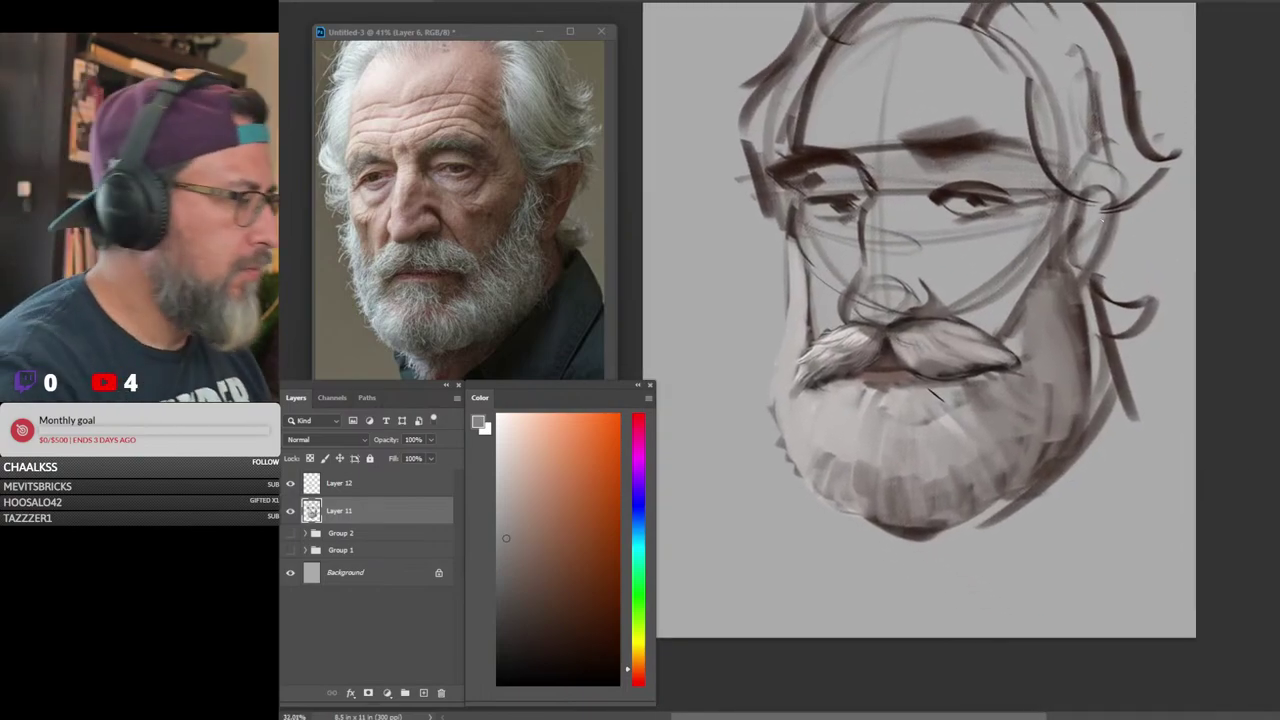
{"action": "left_click", "coordinate": [801, 410], "text": "alt"}
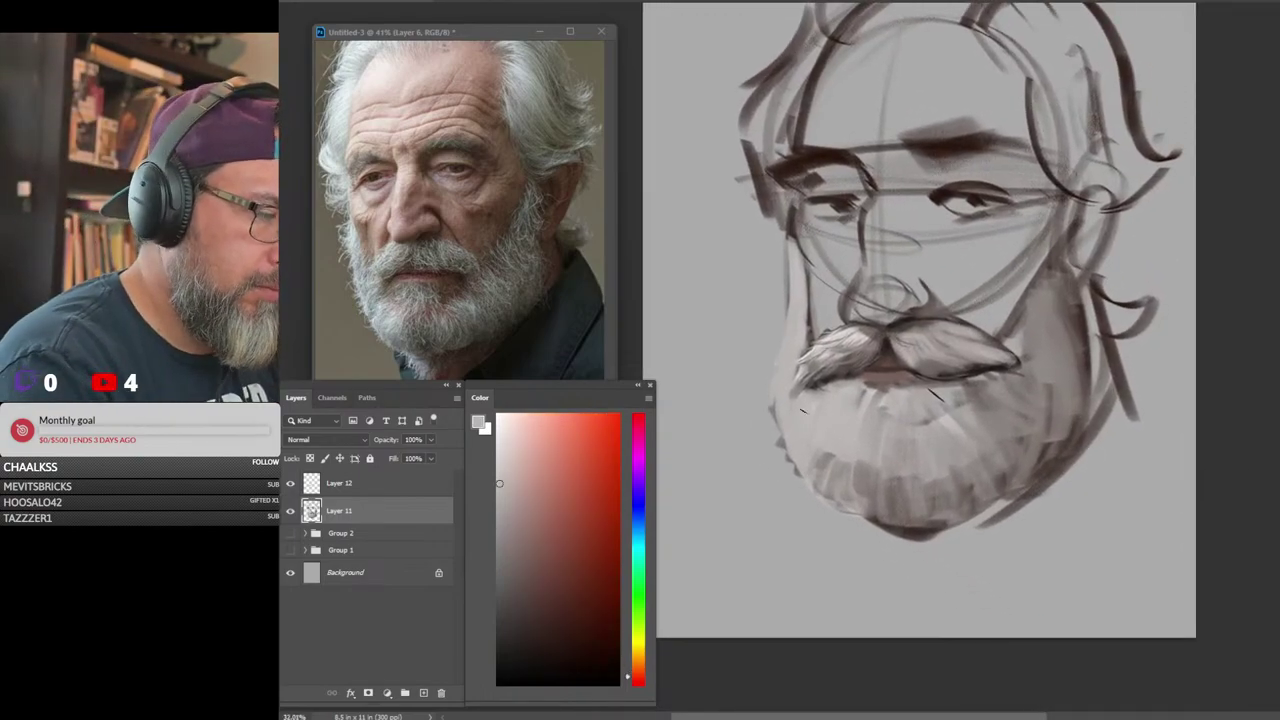
{"action": "left_click_drag", "start_coordinate": [822, 488], "coordinate": [870, 465]}
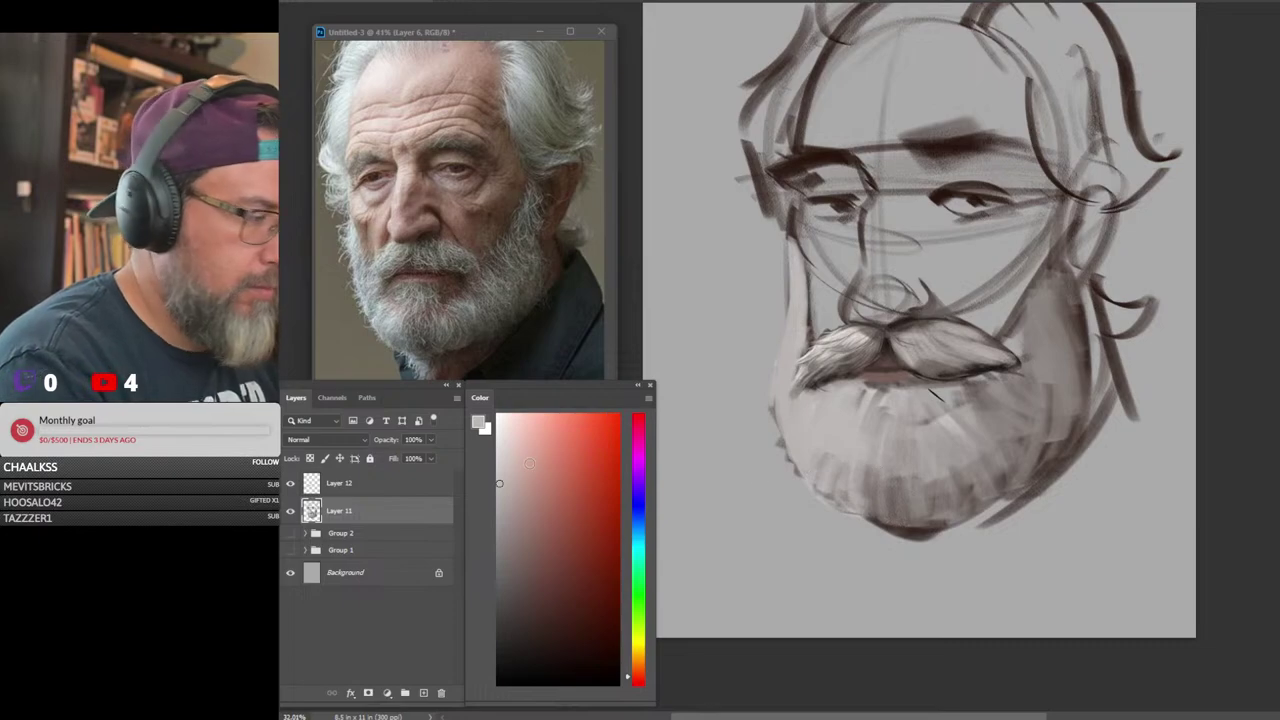
Paint lighter hair strokes over the left sideburn, the upper chin and the right side of the beard up to the ear
{"action": "mouse_move", "coordinate": [806, 437]}
{"action": "left_mouse_down"}
{"action": "mouse_move", "coordinate": [852, 412]}
{"action": "mouse_move", "coordinate": [855, 485]}
{"action": "mouse_move", "coordinate": [879, 436]}
{"action": "mouse_move", "coordinate": [893, 448]}
{"action": "mouse_move", "coordinate": [930, 429]}
{"action": "mouse_move", "coordinate": [931, 464]}
{"action": "mouse_move", "coordinate": [941, 436]}
{"action": "mouse_move", "coordinate": [970, 473]}
{"action": "mouse_move", "coordinate": [984, 416]}
{"action": "mouse_move", "coordinate": [878, 413]}
{"action": "mouse_move", "coordinate": [807, 437]}
{"action": "mouse_move", "coordinate": [808, 400]}
{"action": "left_mouse_up"}
{"action": "mouse_move", "coordinate": [792, 268]}
{"action": "left_mouse_down"}
{"action": "mouse_move", "coordinate": [782, 355]}
{"action": "mouse_move", "coordinate": [795, 377]}
{"action": "left_mouse_up"}
{"action": "mouse_move", "coordinate": [1018, 397]}
{"action": "left_mouse_down"}
{"action": "mouse_move", "coordinate": [1021, 358]}
{"action": "mouse_move", "coordinate": [1065, 413]}
{"action": "mouse_move", "coordinate": [1076, 401]}
{"action": "mouse_move", "coordinate": [1058, 284]}
{"action": "mouse_move", "coordinate": [1083, 341]}
{"action": "left_mouse_up"}
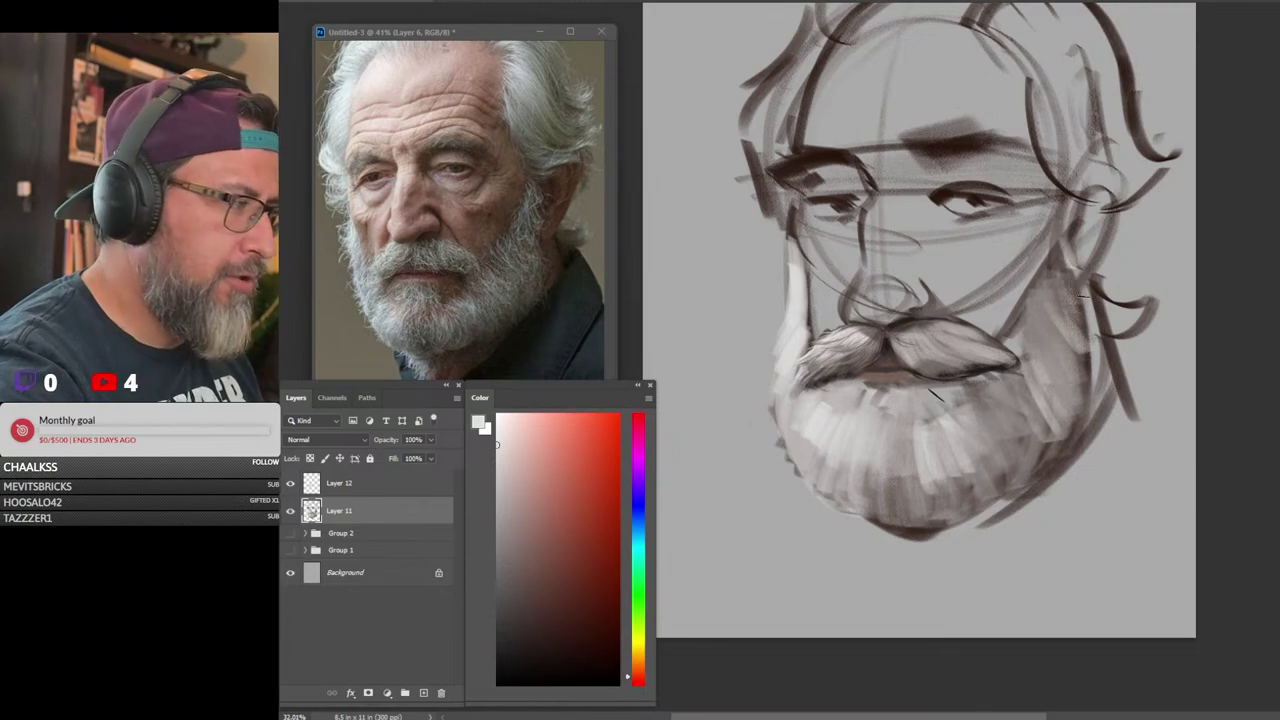
{"action": "mouse_move", "coordinate": [1078, 290]}
{"action": "left_mouse_down"}
{"action": "mouse_move", "coordinate": [1074, 198]}
{"action": "mouse_move", "coordinate": [1089, 238]}
{"action": "mouse_move", "coordinate": [1064, 228]}
{"action": "mouse_move", "coordinate": [1084, 326]}
{"action": "mouse_move", "coordinate": [1055, 300]}
{"action": "left_mouse_up"}
{"action": "left_click", "coordinate": [1040, 337], "text": "alt"}
{"action": "left_click_drag", "start_coordinate": [1083, 197], "coordinate": [1073, 404]}
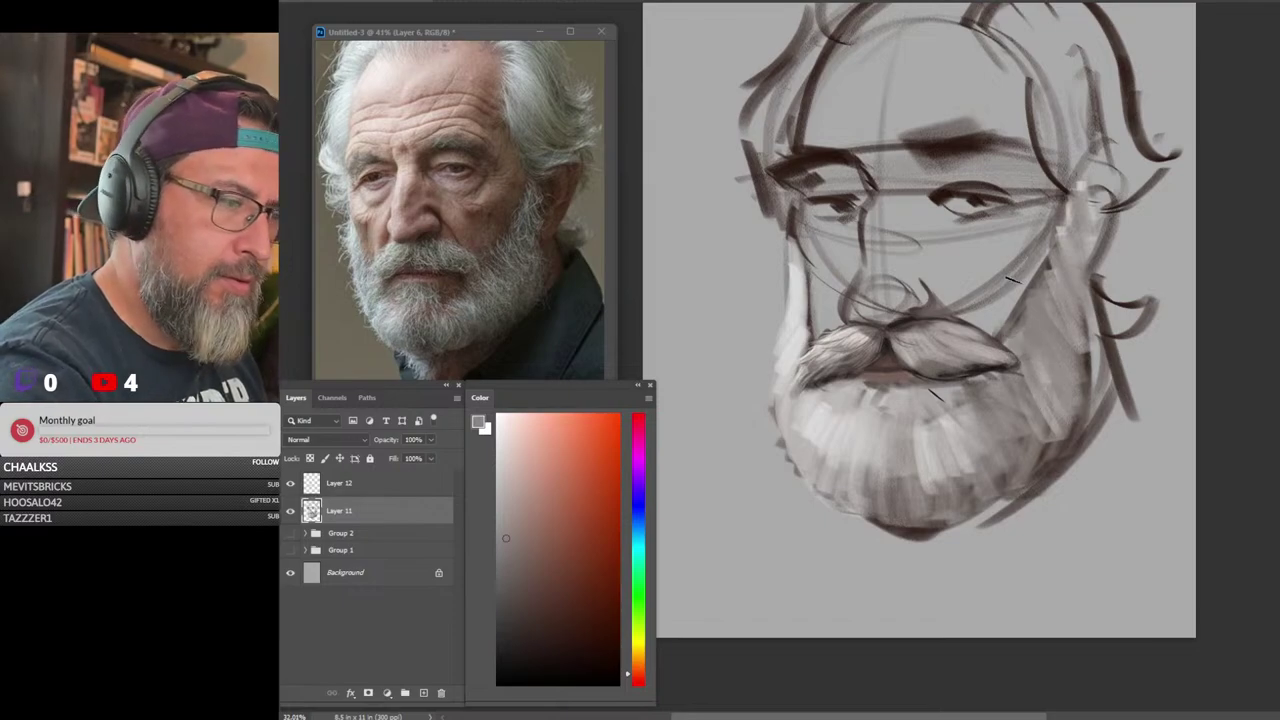
Block in reddish-brown skin on the right cheek above the beard and on the narrow strip beside the left sideburn
{"action": "left_click", "coordinate": [1046, 255], "text": "alt"}
{"action": "mouse_move", "coordinate": [1052, 234]}
{"action": "left_mouse_down"}
{"action": "mouse_move", "coordinate": [1003, 312]}
{"action": "mouse_move", "coordinate": [940, 300]}
{"action": "left_mouse_up"}
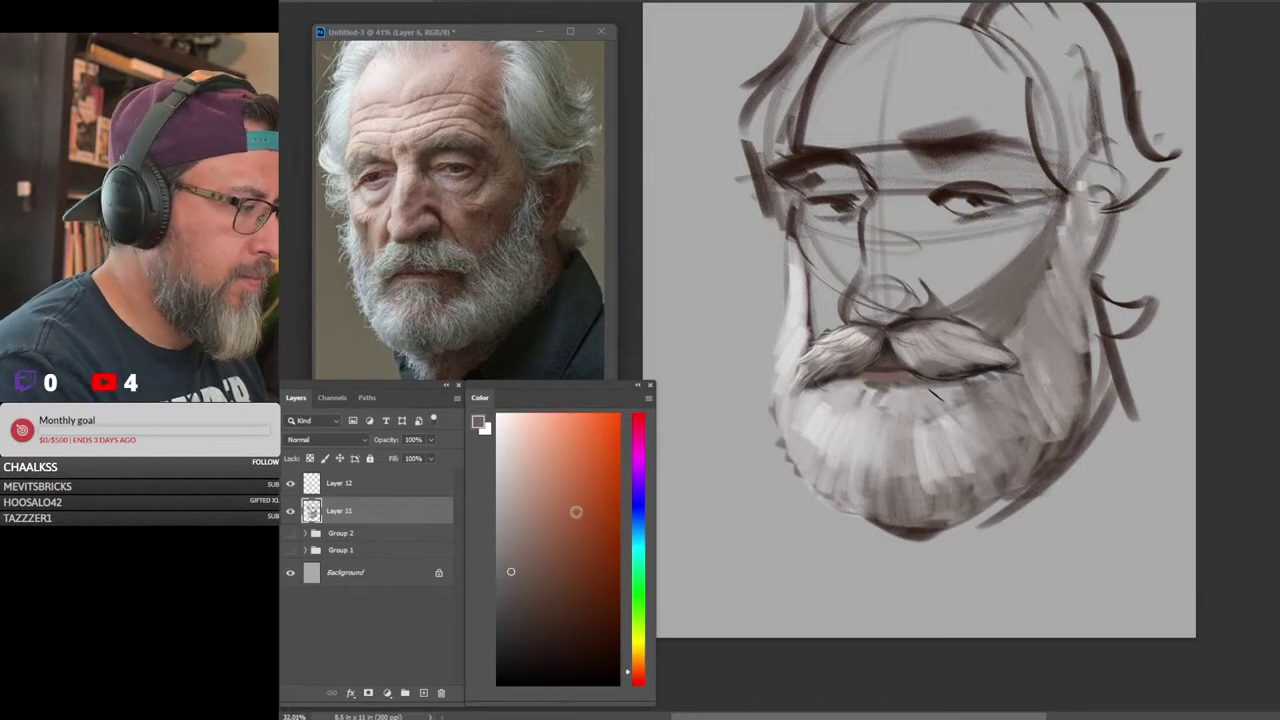
{"action": "mouse_move", "coordinate": [962, 318]}
{"action": "left_mouse_down"}
{"action": "mouse_move", "coordinate": [1048, 236]}
{"action": "mouse_move", "coordinate": [960, 320]}
{"action": "left_mouse_up"}
{"action": "left_click_drag", "start_coordinate": [1046, 232], "coordinate": [984, 316]}
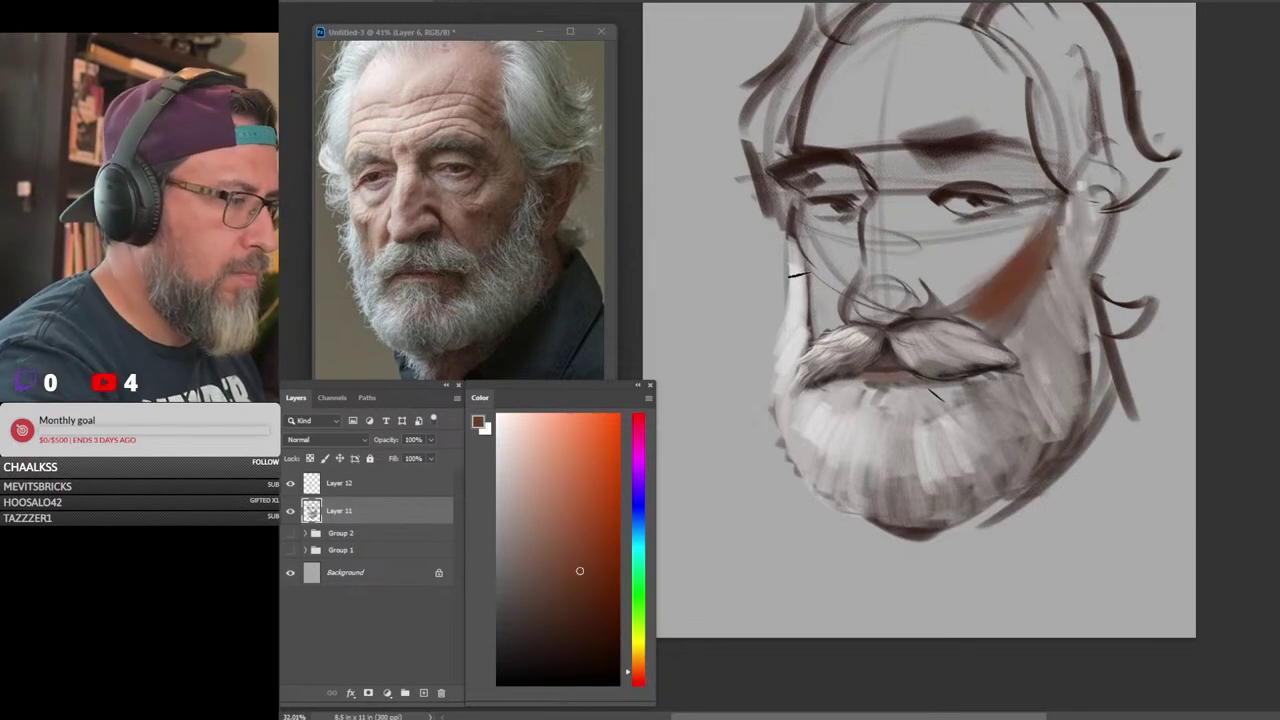
{"action": "left_click_drag", "start_coordinate": [795, 245], "coordinate": [818, 346]}
{"action": "left_click_drag", "start_coordinate": [810, 300], "coordinate": [836, 340]}
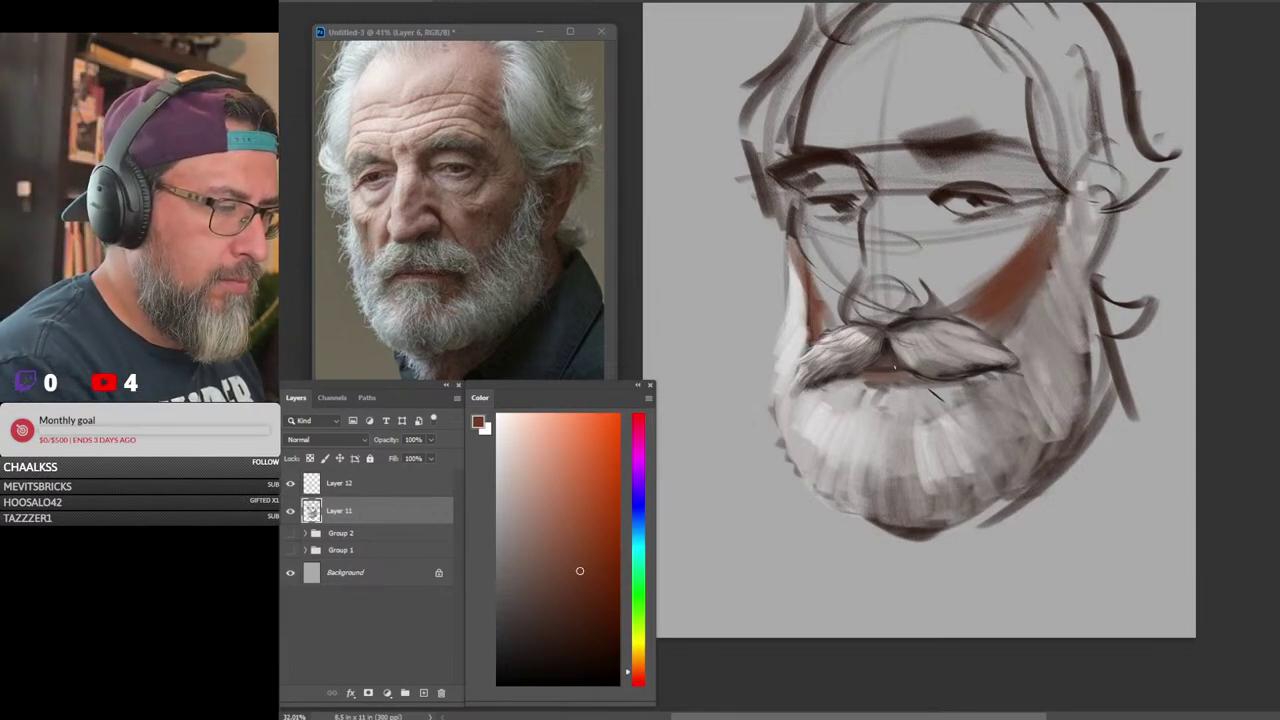
Tint the lower lip and the beard just beneath it reddish brown, and lighten the chin with a sampled light tone
{"action": "left_click_drag", "start_coordinate": [1060, 377], "coordinate": [1040, 378]}
{"action": "mouse_move", "coordinate": [1062, 380]}
{"action": "left_mouse_down"}
{"action": "mouse_move", "coordinate": [1046, 374]}
{"action": "mouse_move", "coordinate": [1055, 386]}
{"action": "left_mouse_up"}
{"action": "left_click_drag", "start_coordinate": [1055, 386], "coordinate": [1012, 354]}
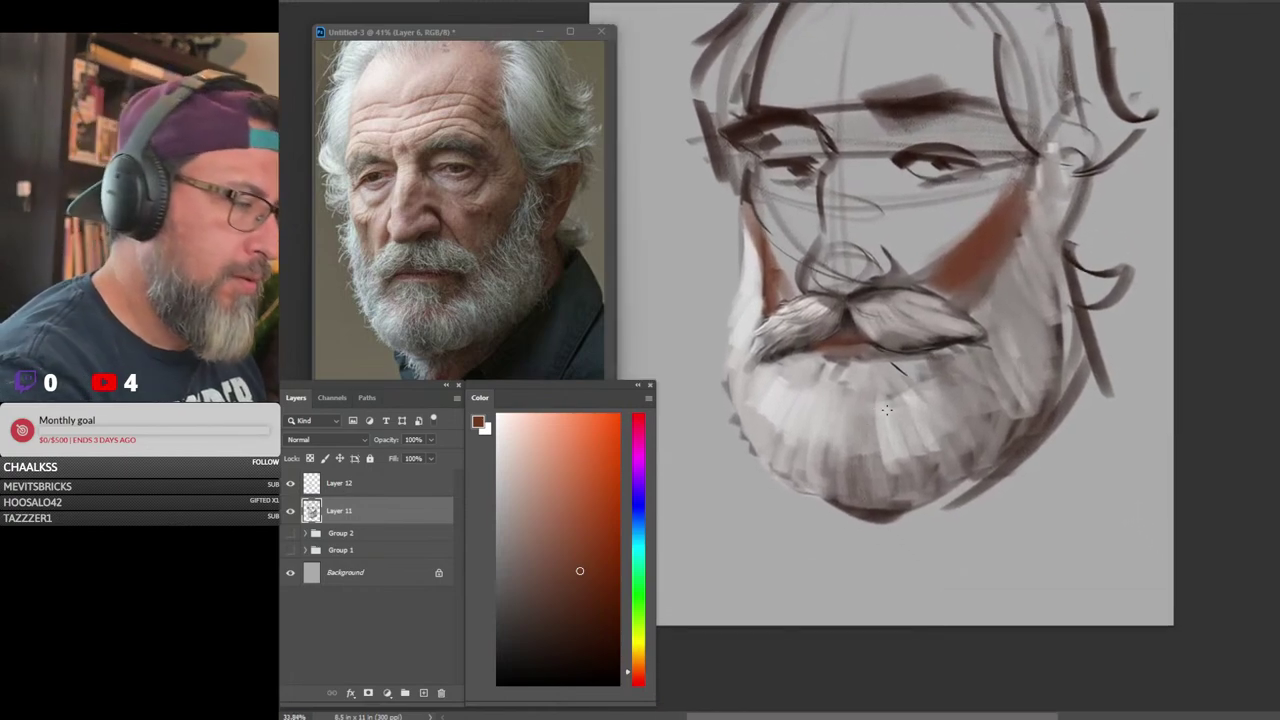
{"action": "mouse_move", "coordinate": [880, 427]}
{"action": "left_mouse_down"}
{"action": "mouse_move", "coordinate": [860, 450]}
{"action": "mouse_move", "coordinate": [823, 410]}
{"action": "left_mouse_up"}
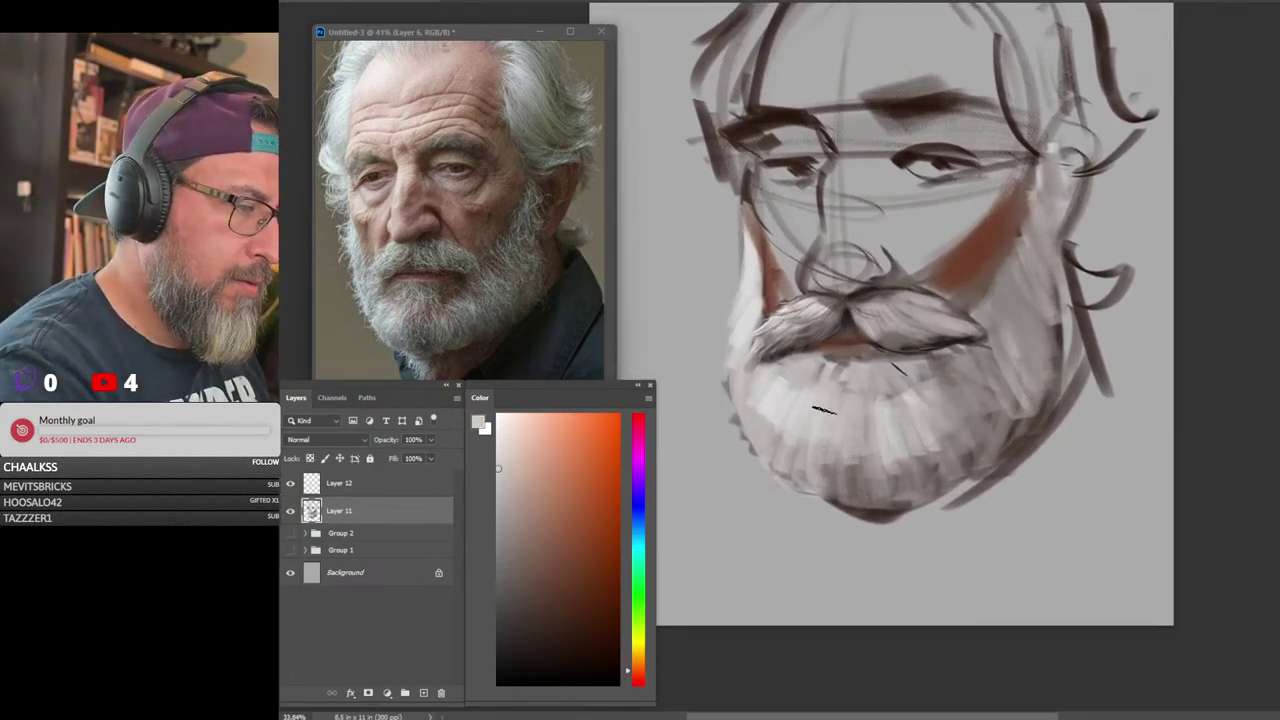
{"action": "mouse_move", "coordinate": [885, 362]}
{"action": "left_mouse_down"}
{"action": "mouse_move", "coordinate": [900, 375]}
{"action": "mouse_move", "coordinate": [945, 364]}
{"action": "left_mouse_up"}
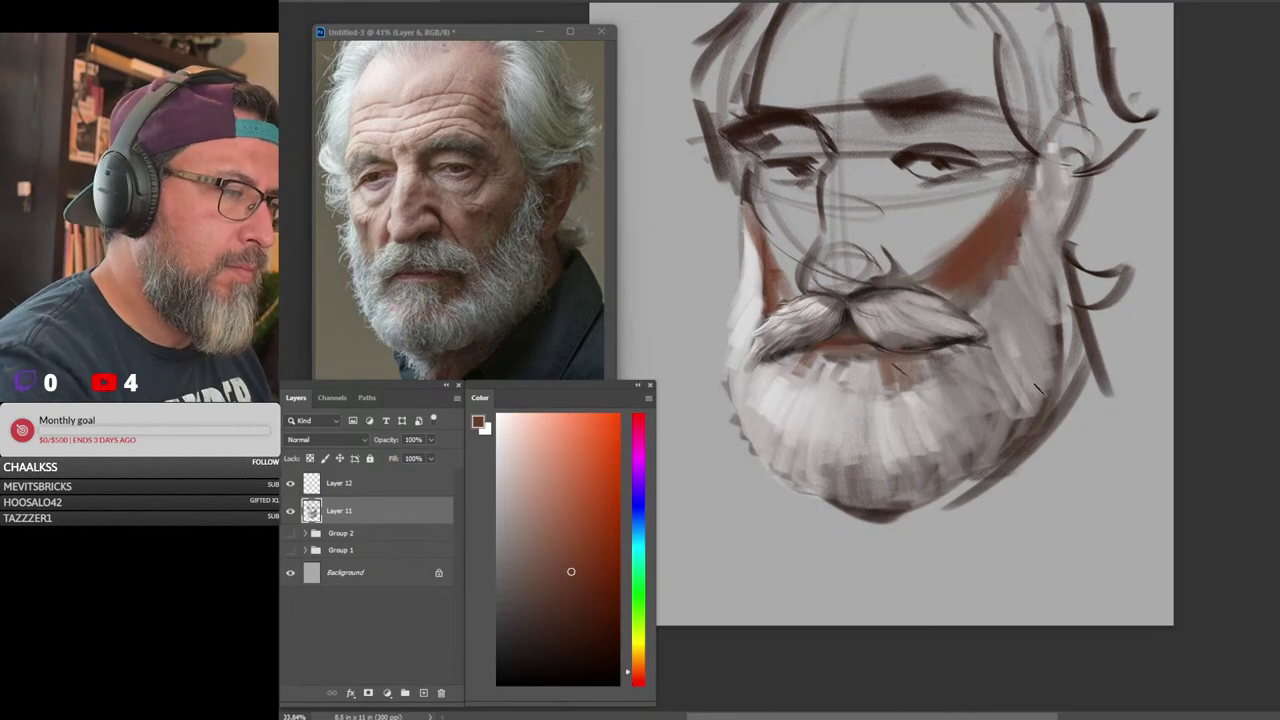
Lighten the chin and the right side of the beard with strokes in light tones sampled from the beard
{"action": "scroll", "coordinate": [1040, 450], "scroll_direction": "down", "scroll_amount": 2}
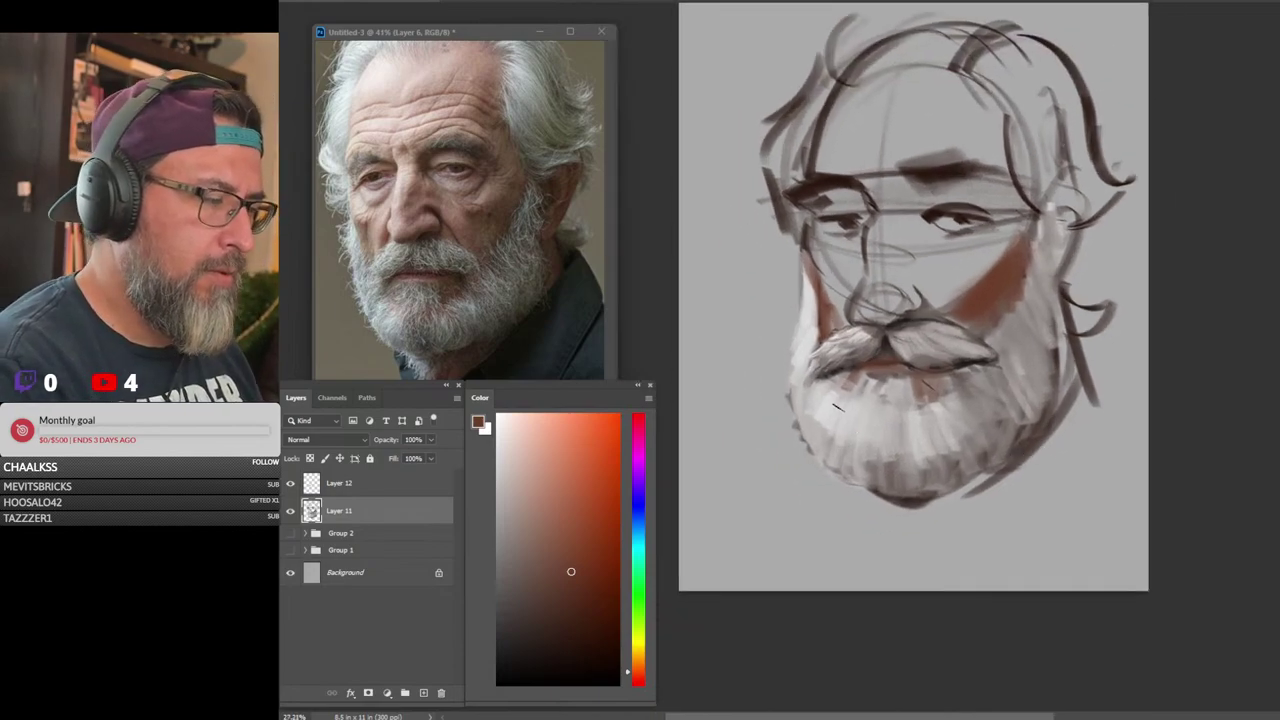
{"action": "left_click", "coordinate": [830, 403], "text": "alt"}
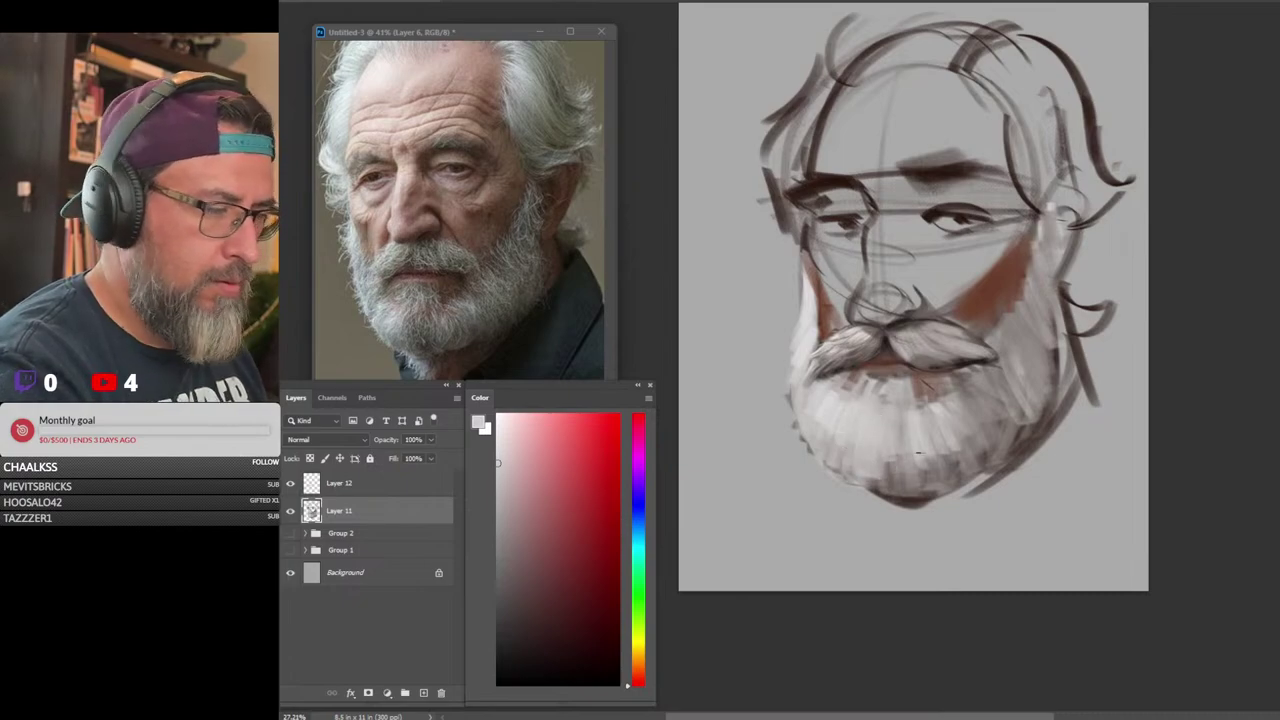
{"action": "left_click", "coordinate": [903, 481], "text": "alt"}
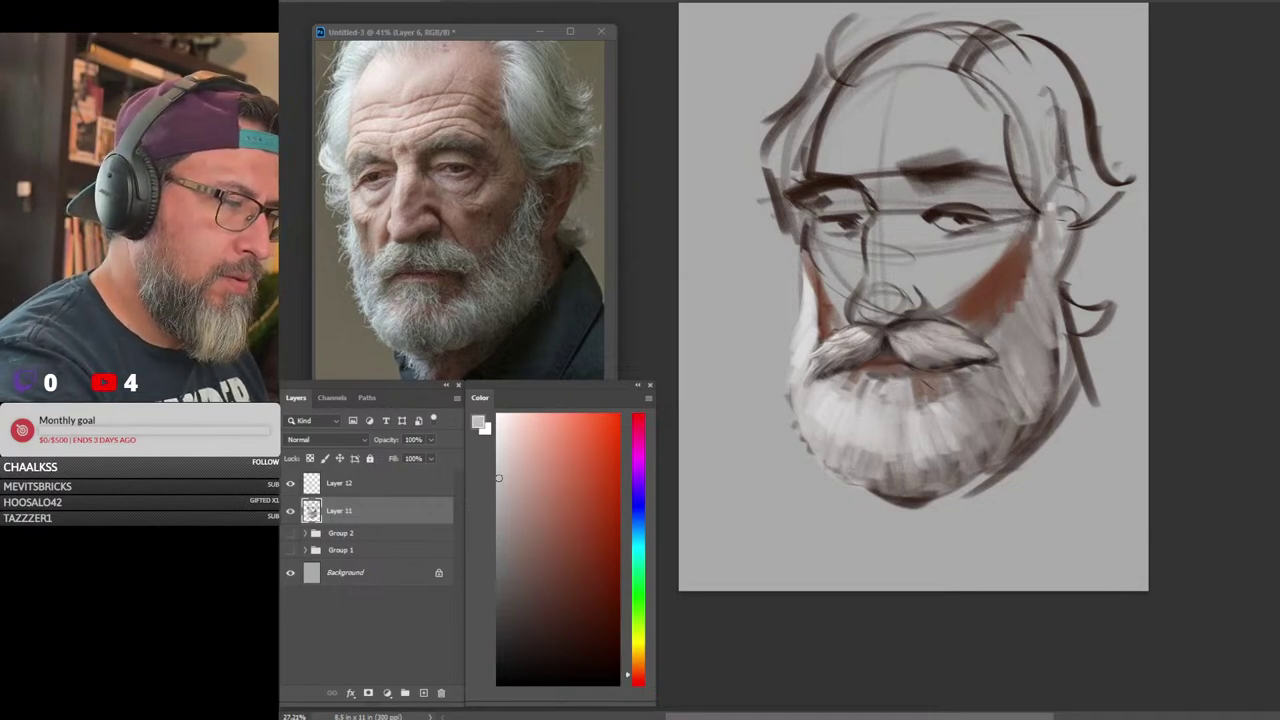
{"action": "left_click_drag", "start_coordinate": [982, 378], "coordinate": [1000, 418]}
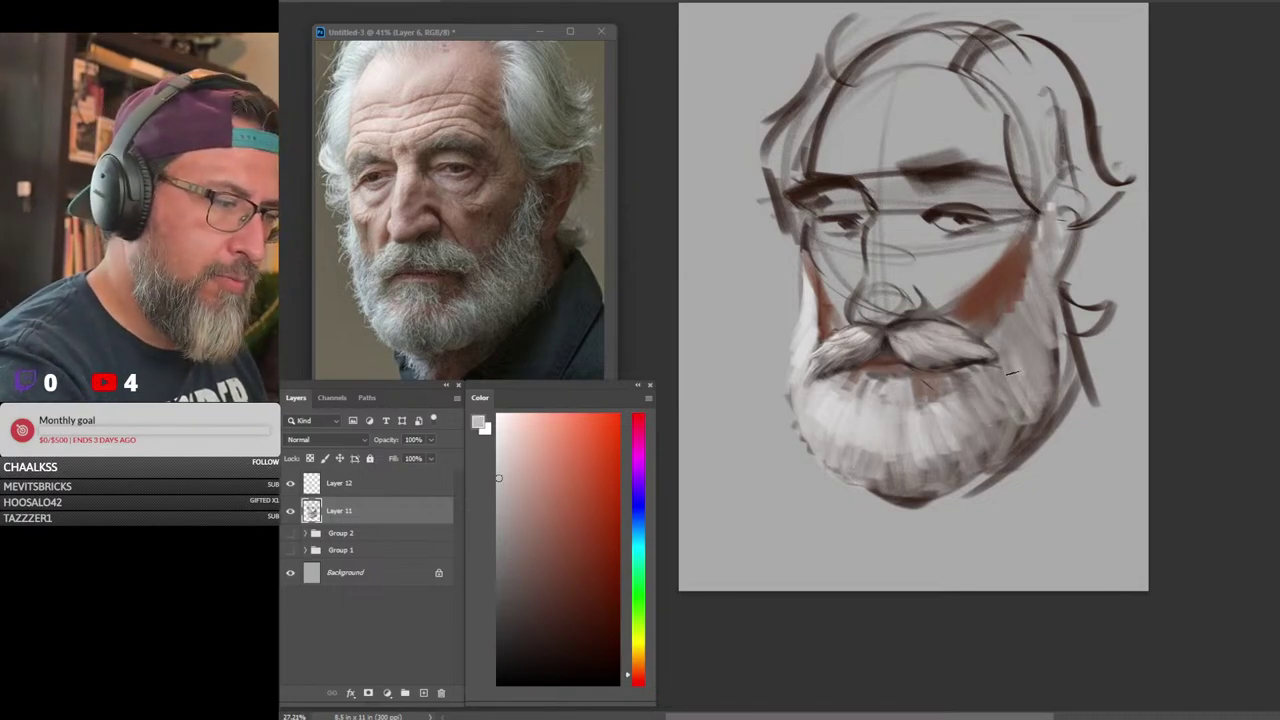
{"action": "mouse_move", "coordinate": [1027, 312]}
{"action": "left_mouse_down"}
{"action": "mouse_move", "coordinate": [997, 382]}
{"action": "mouse_move", "coordinate": [990, 450]}
{"action": "left_mouse_up"}
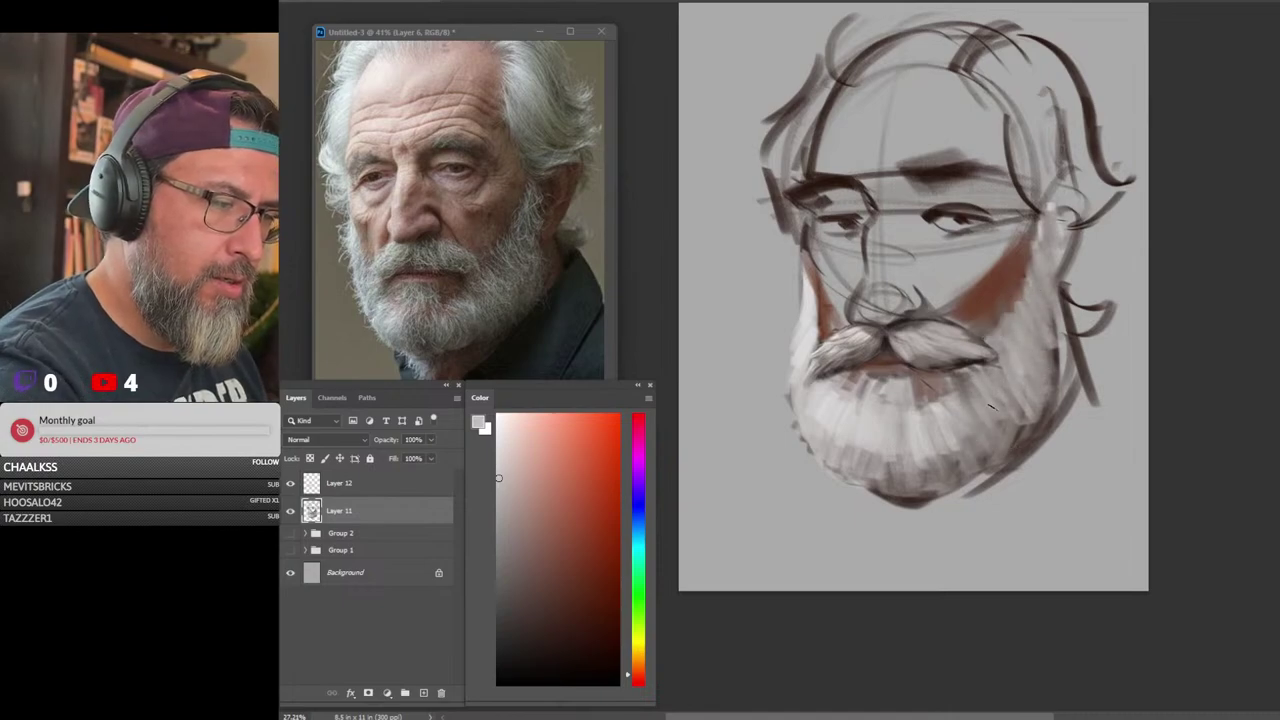
Choose the fine hair-strand brush tip from the brush presets for texturing the beard
{"action": "right_click", "coordinate": [988, 430]}
{"action": "right_click", "coordinate": [988, 430]}
{"action": "scroll", "coordinate": [1078, 480], "scroll_direction": "down", "scroll_amount": 10}
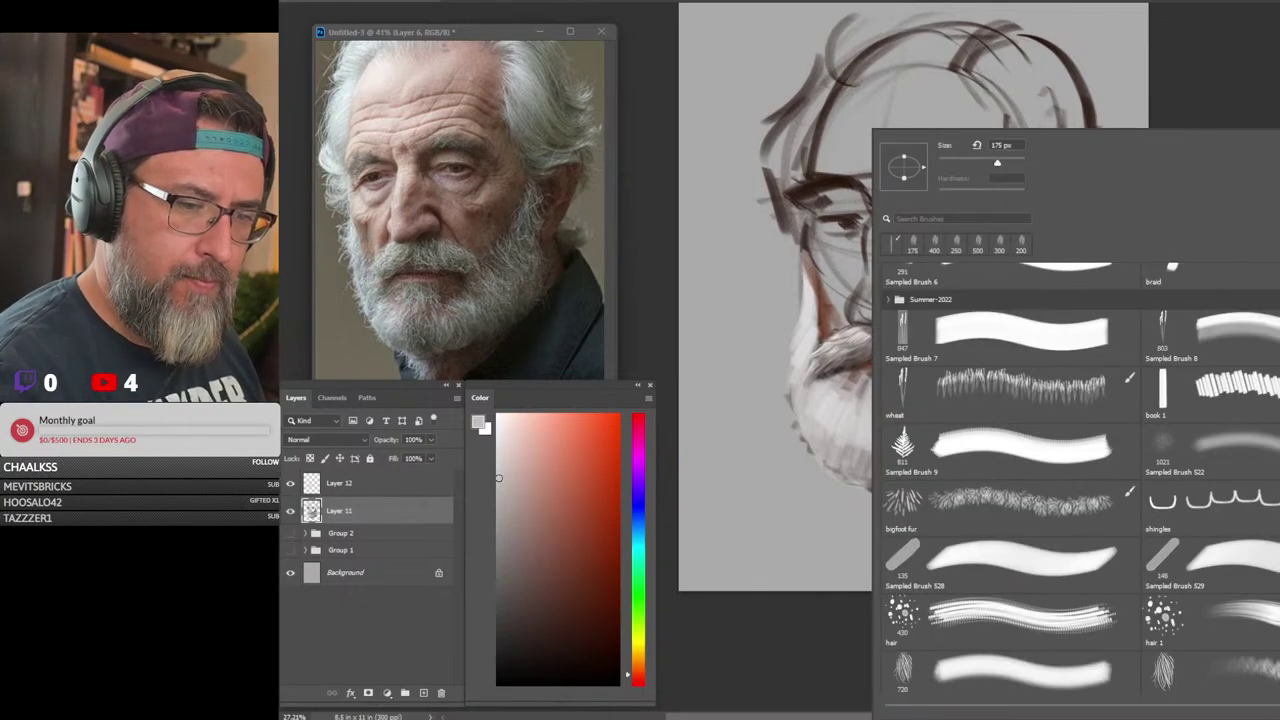
{"action": "left_click", "coordinate": [1276, 678]}
{"action": "left_click", "coordinate": [1193, 109]}
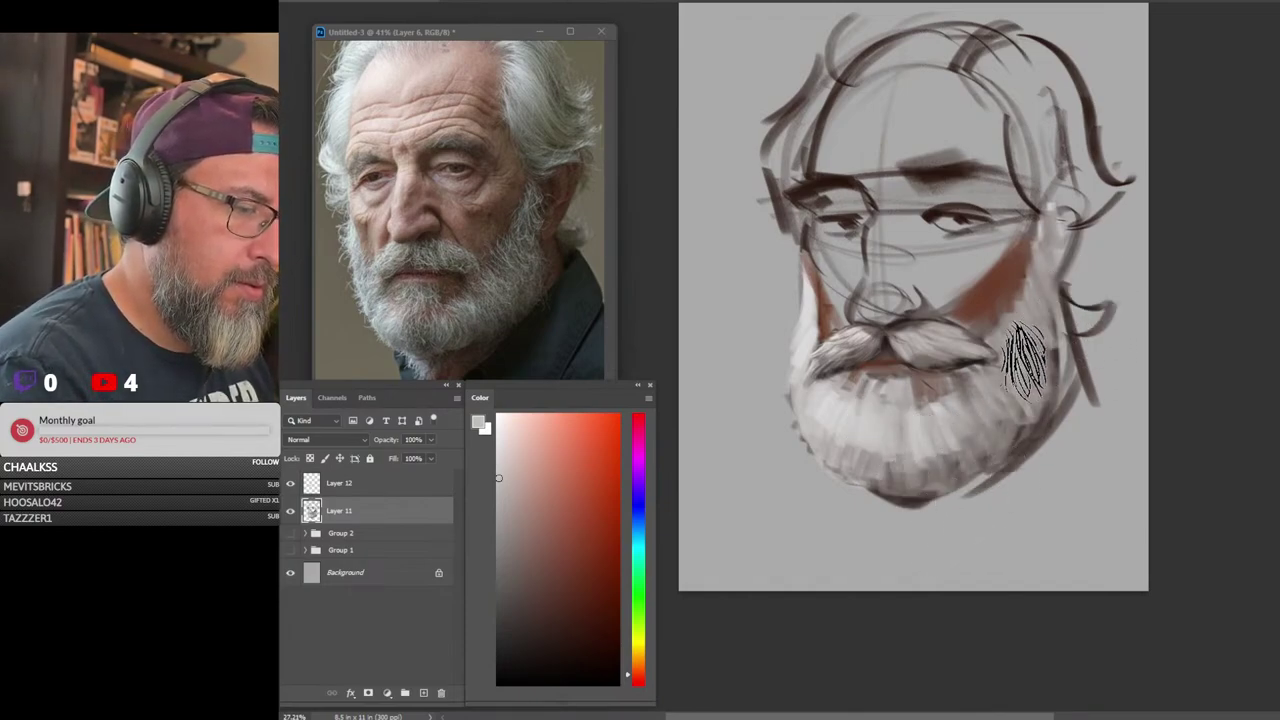
{"action": "right_click", "coordinate": [1014, 383]}
{"action": "key", "text": "Escape"}
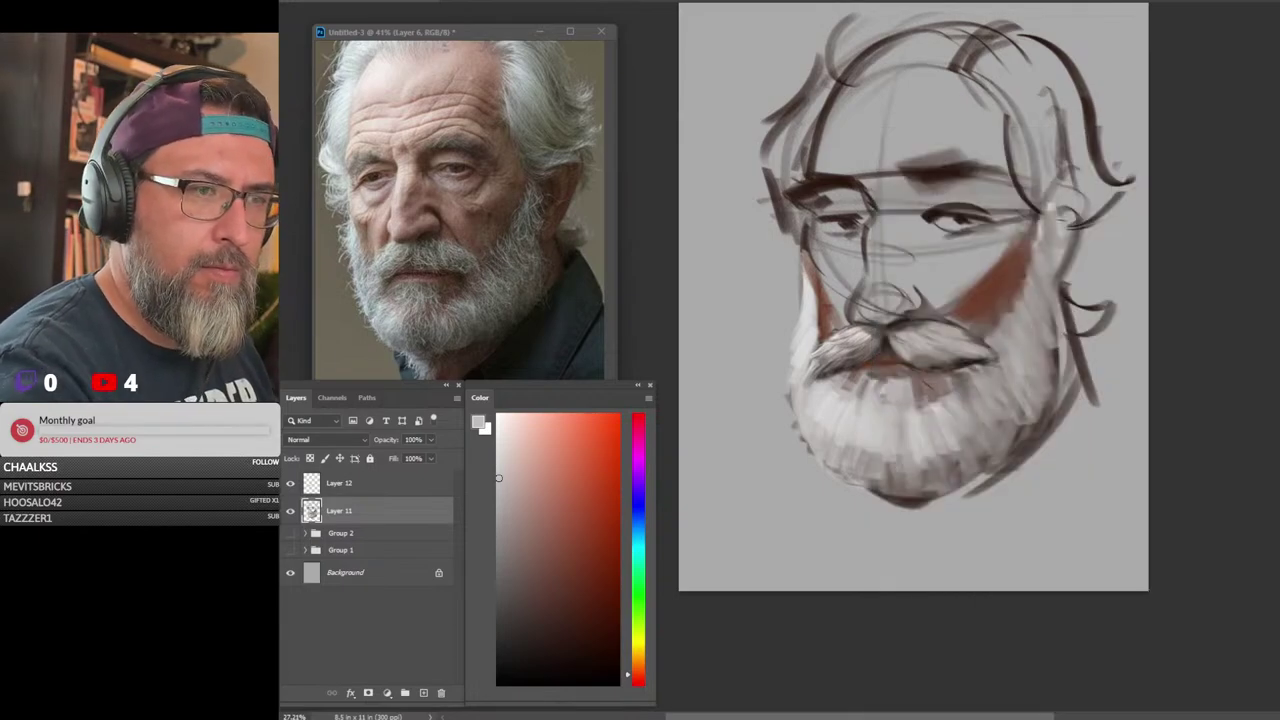
Set the hair brush's Angle Jitter control to Direction and check its Transfer settings
{"action": "key", "text": "F5"}
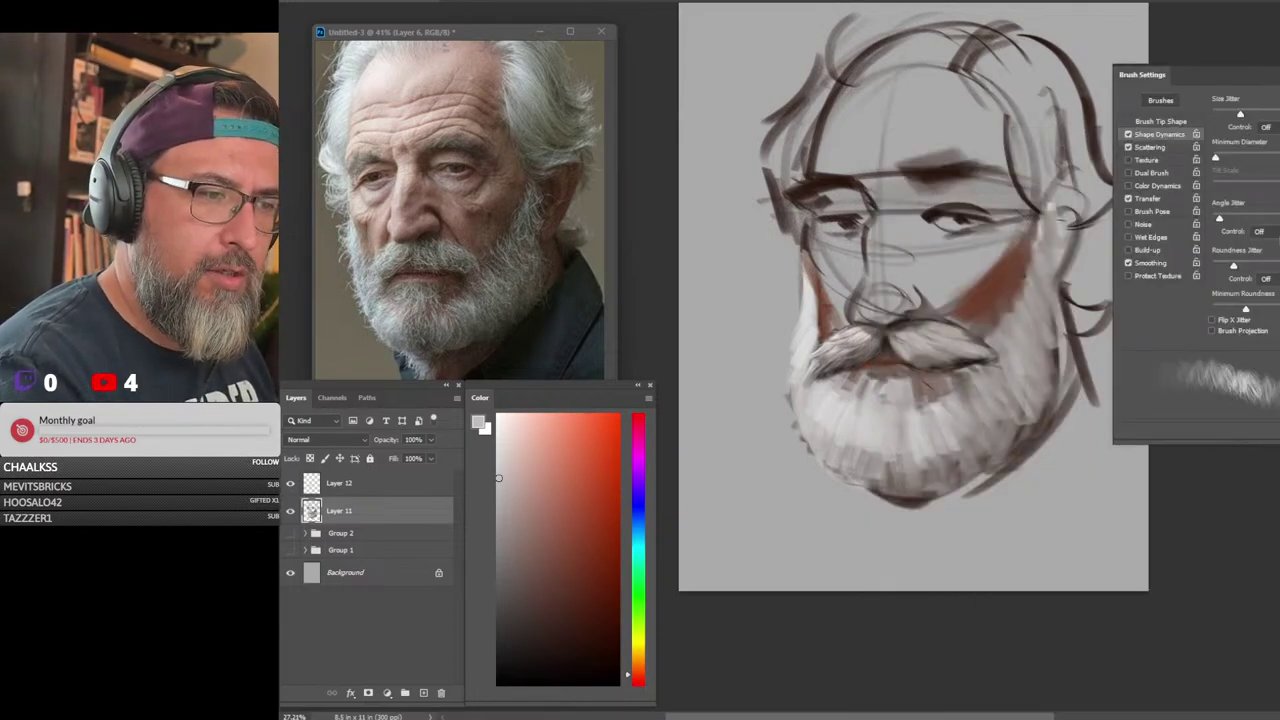
{"action": "left_click", "coordinate": [1259, 231]}
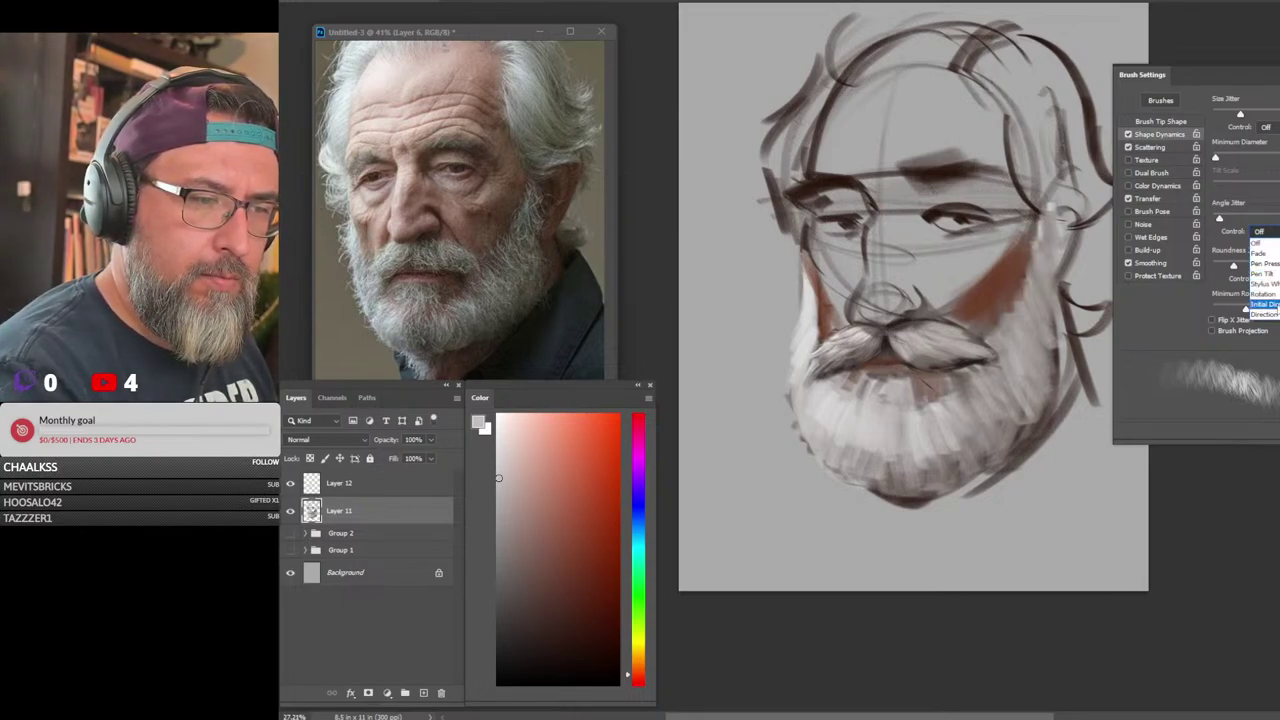
{"action": "left_click", "coordinate": [1262, 303]}
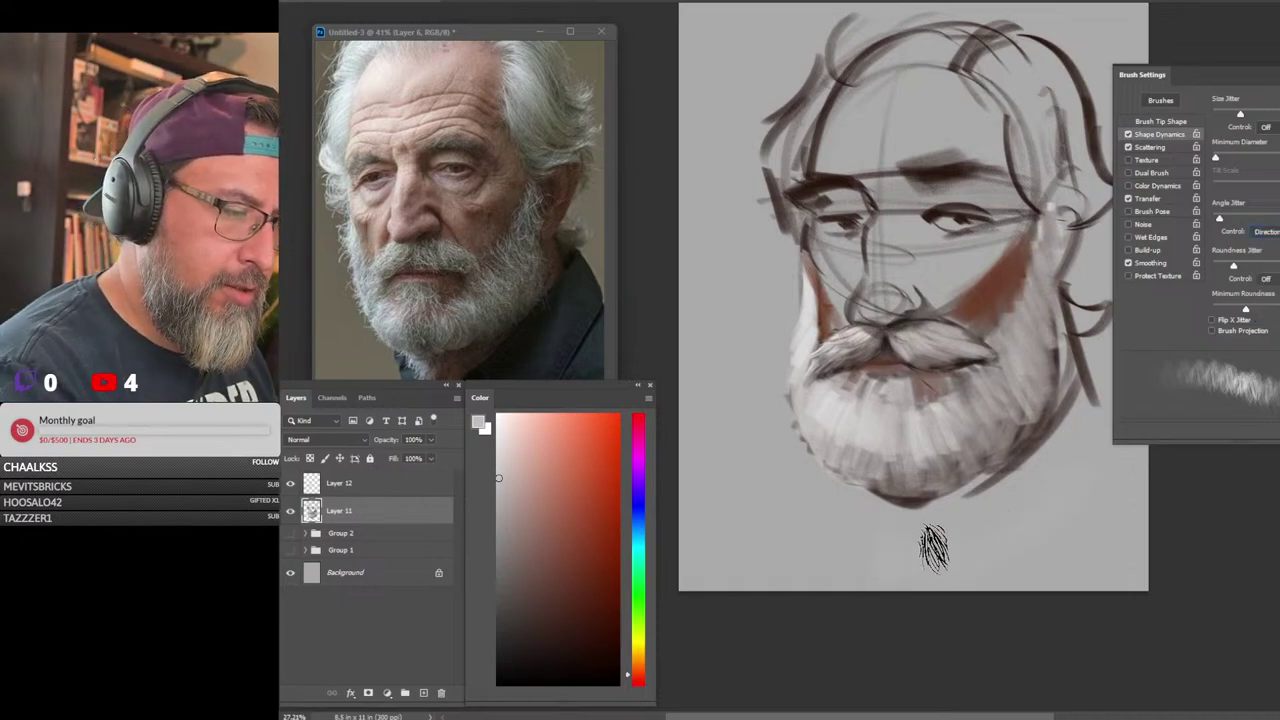
{"action": "left_click", "coordinate": [1130, 199]}
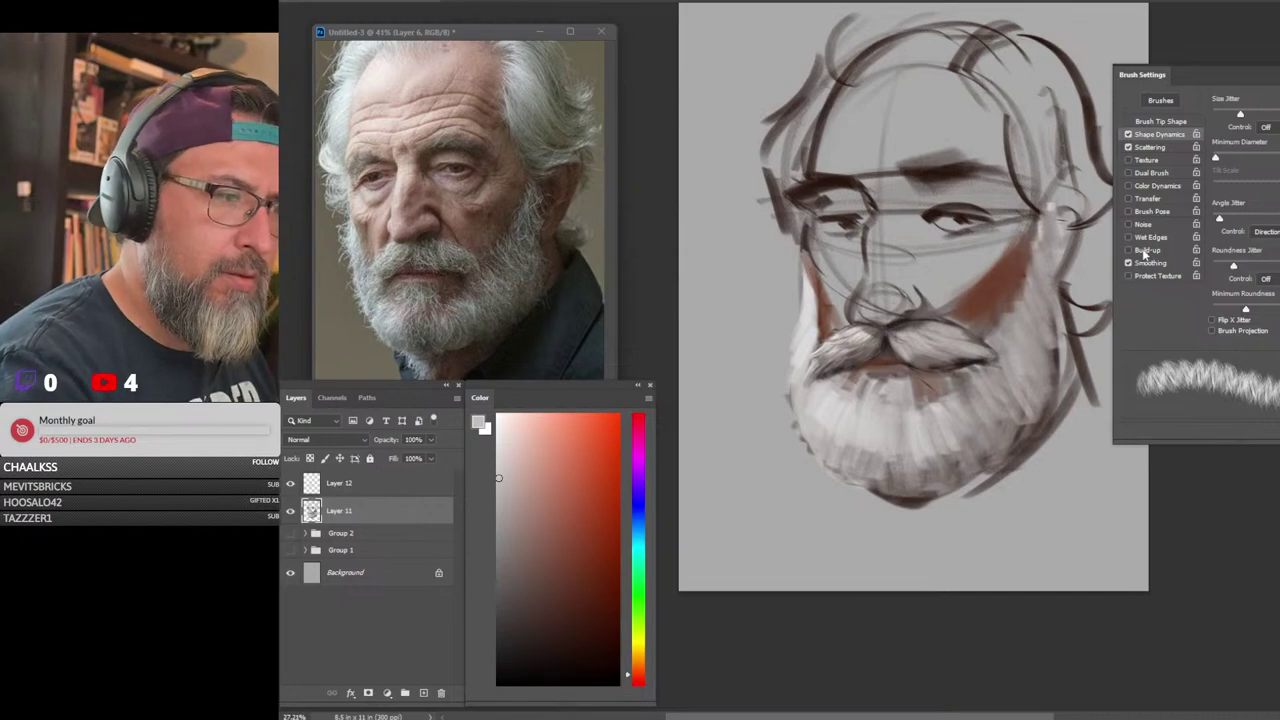
{"action": "left_click", "coordinate": [1129, 199]}
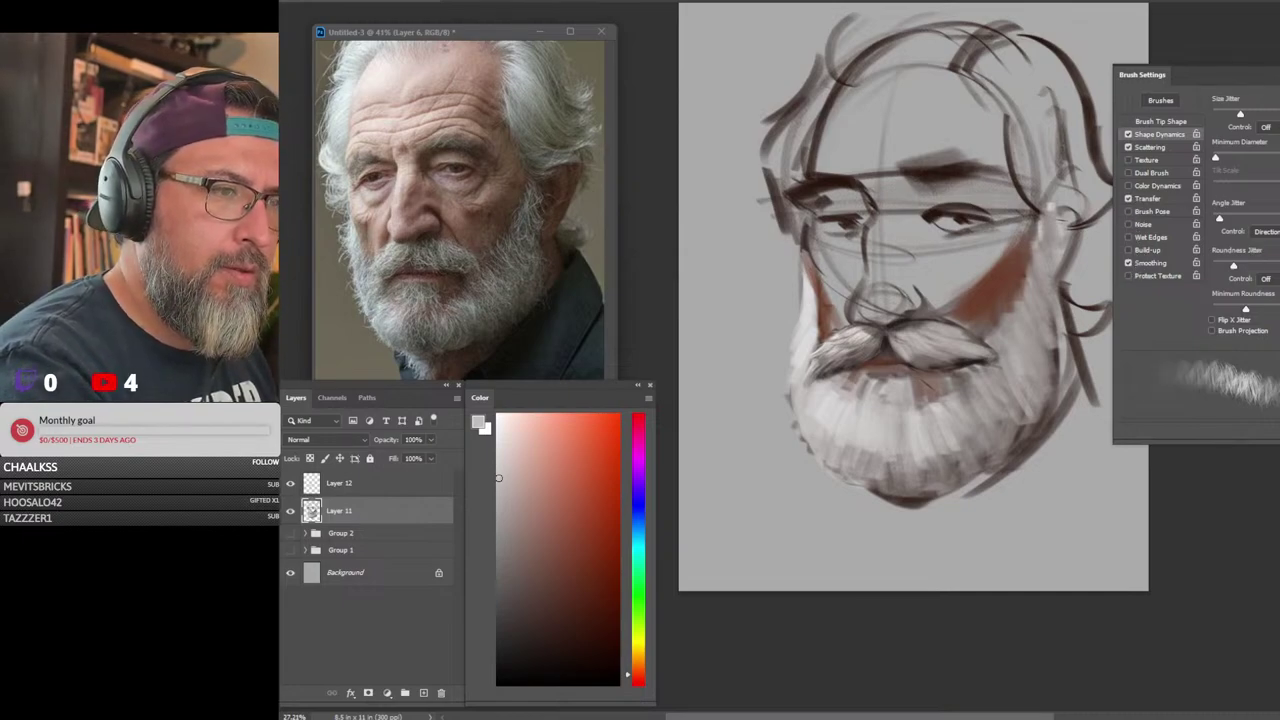
{"action": "left_click", "coordinate": [1178, 198]}
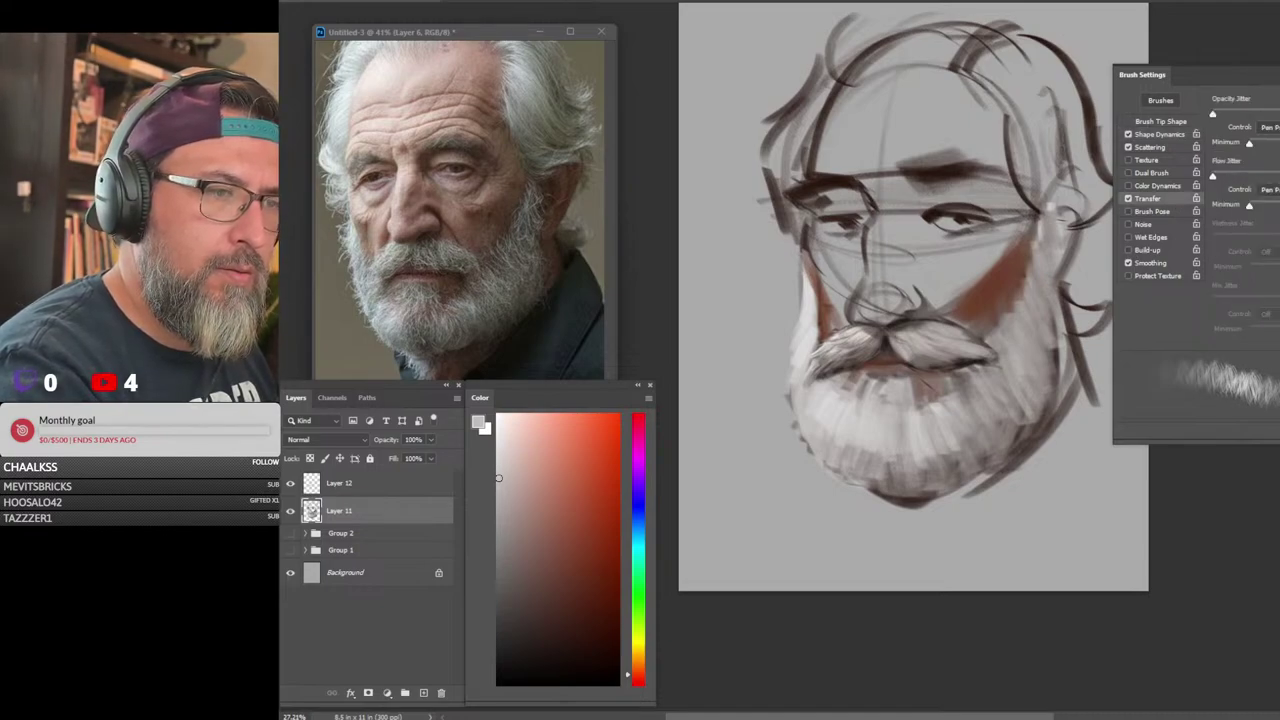
{"action": "key", "text": "F5"}
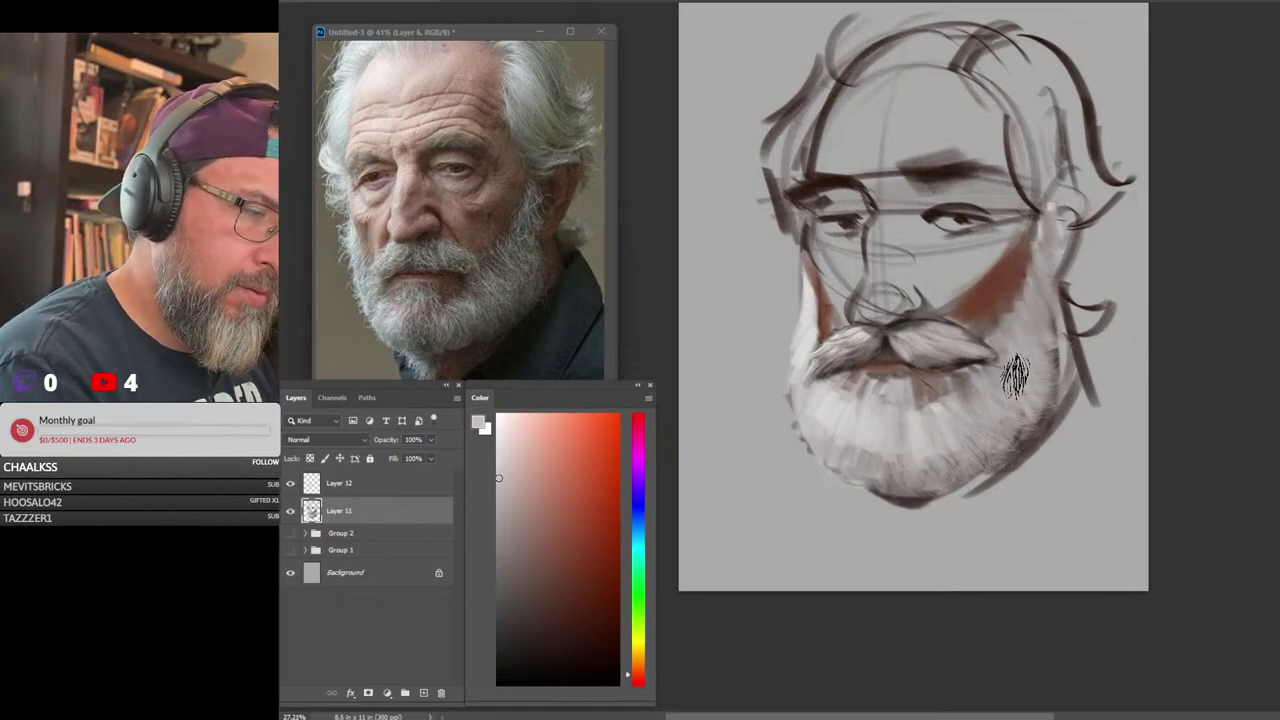
{"action": "left_click", "coordinate": [497, 653]}
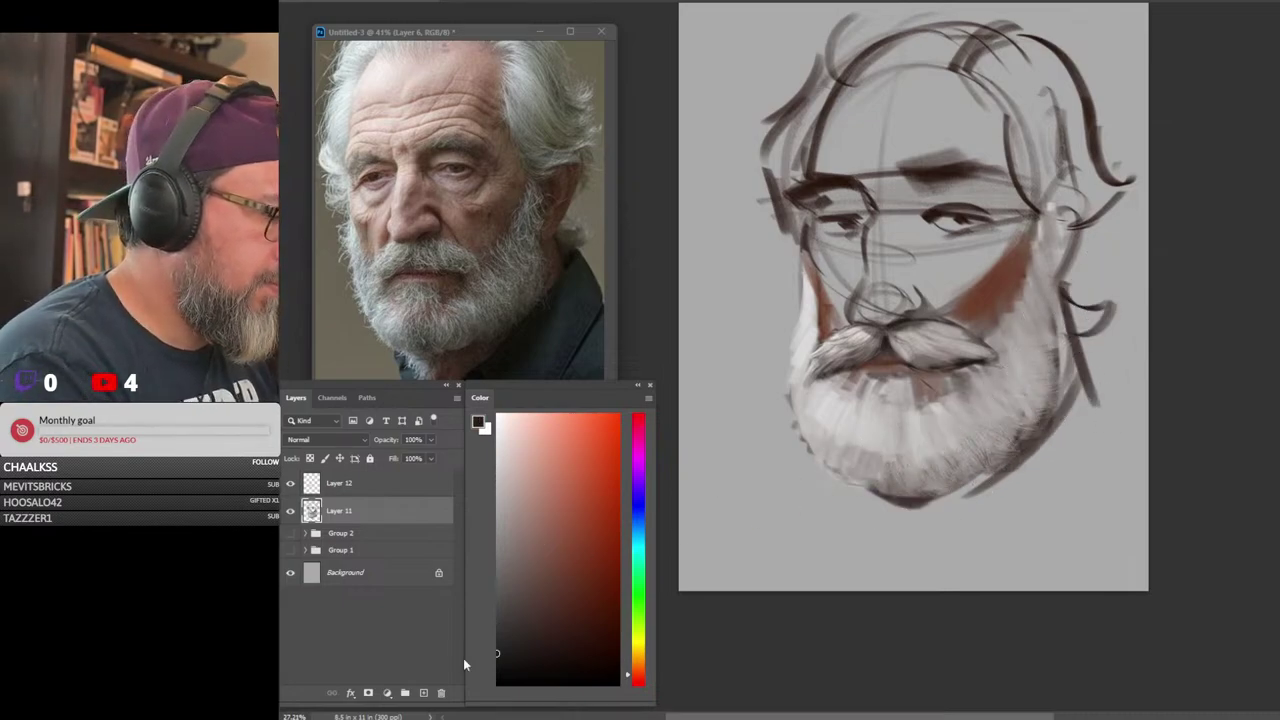
{"action": "mouse_move", "coordinate": [1100, 457]}
{"action": "left_mouse_down"}
{"action": "mouse_move", "coordinate": [986, 529]}
{"action": "mouse_move", "coordinate": [826, 537]}
{"action": "mouse_move", "coordinate": [903, 572]}
{"action": "left_mouse_up"}
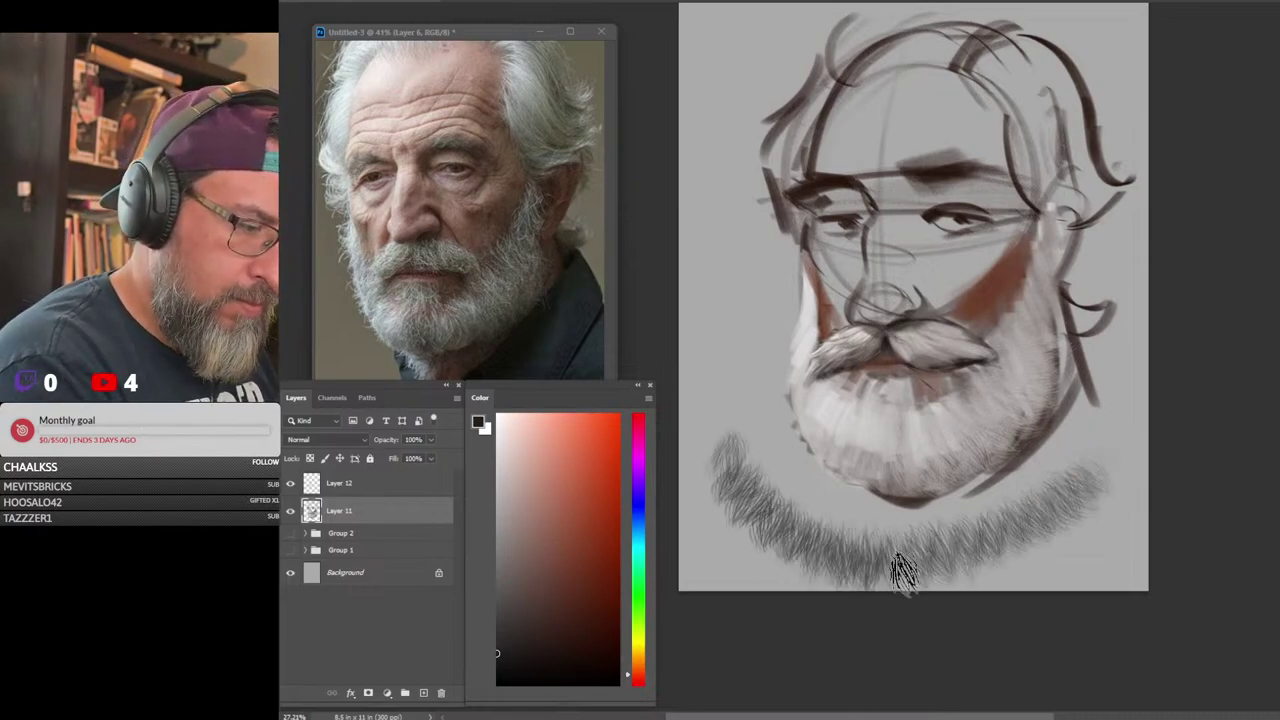
{"action": "key", "text": "ctrl+z"}
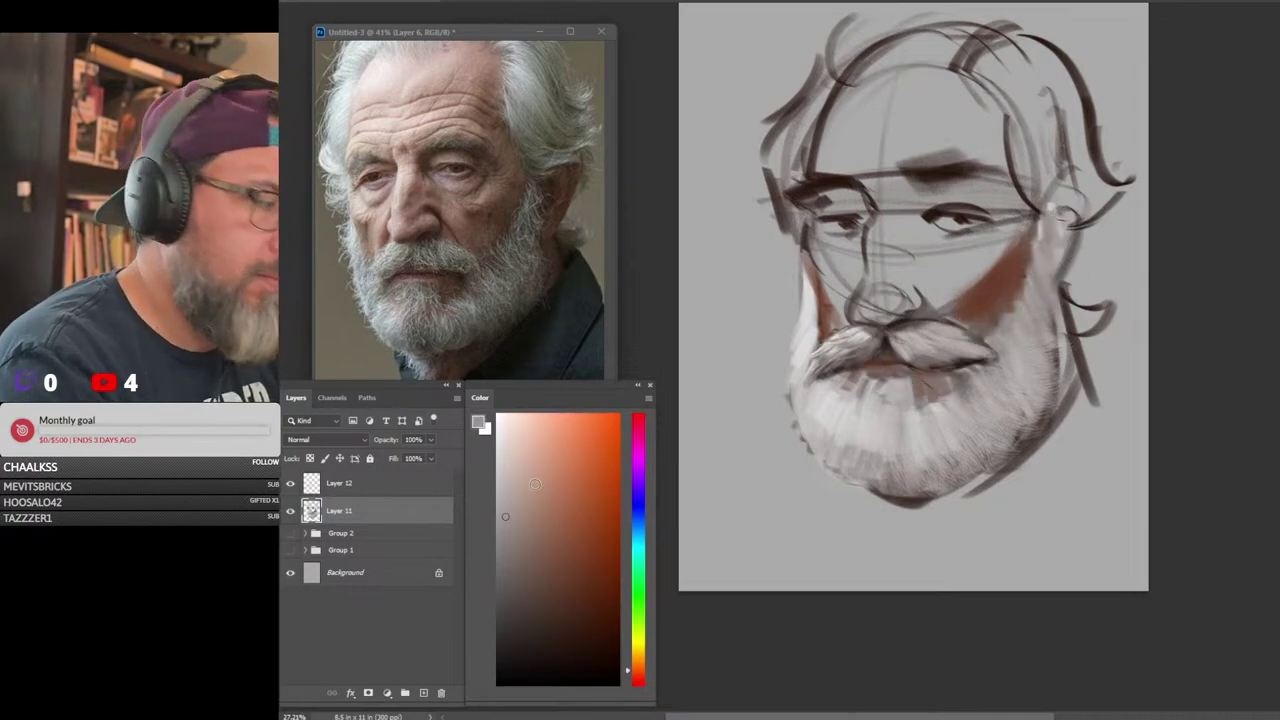
Brush white hair texture across the beard and add darker hairs along its right and lower edges in a sampled dark tone
{"action": "key", "text": "x"}
{"action": "mouse_move", "coordinate": [1040, 329]}
{"action": "left_mouse_down"}
{"action": "mouse_move", "coordinate": [975, 458]}
{"action": "mouse_move", "coordinate": [832, 476]}
{"action": "left_mouse_up"}
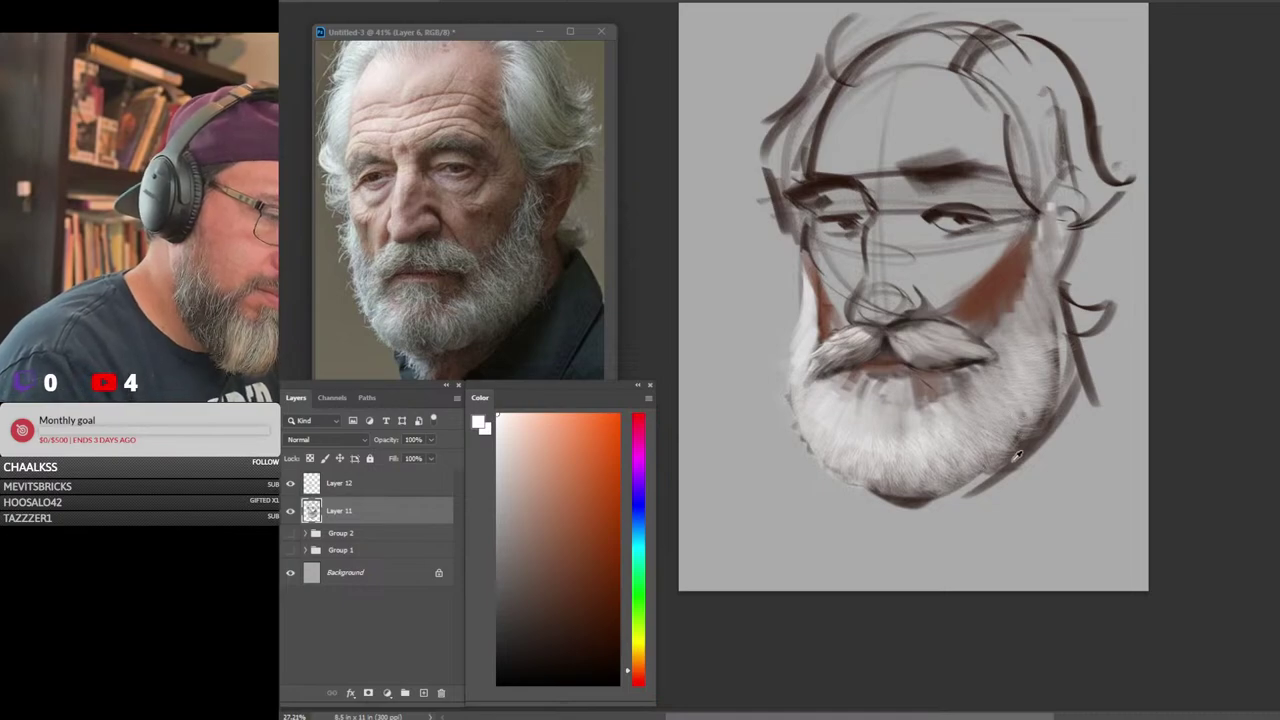
{"action": "left_click", "coordinate": [992, 438], "text": "alt"}
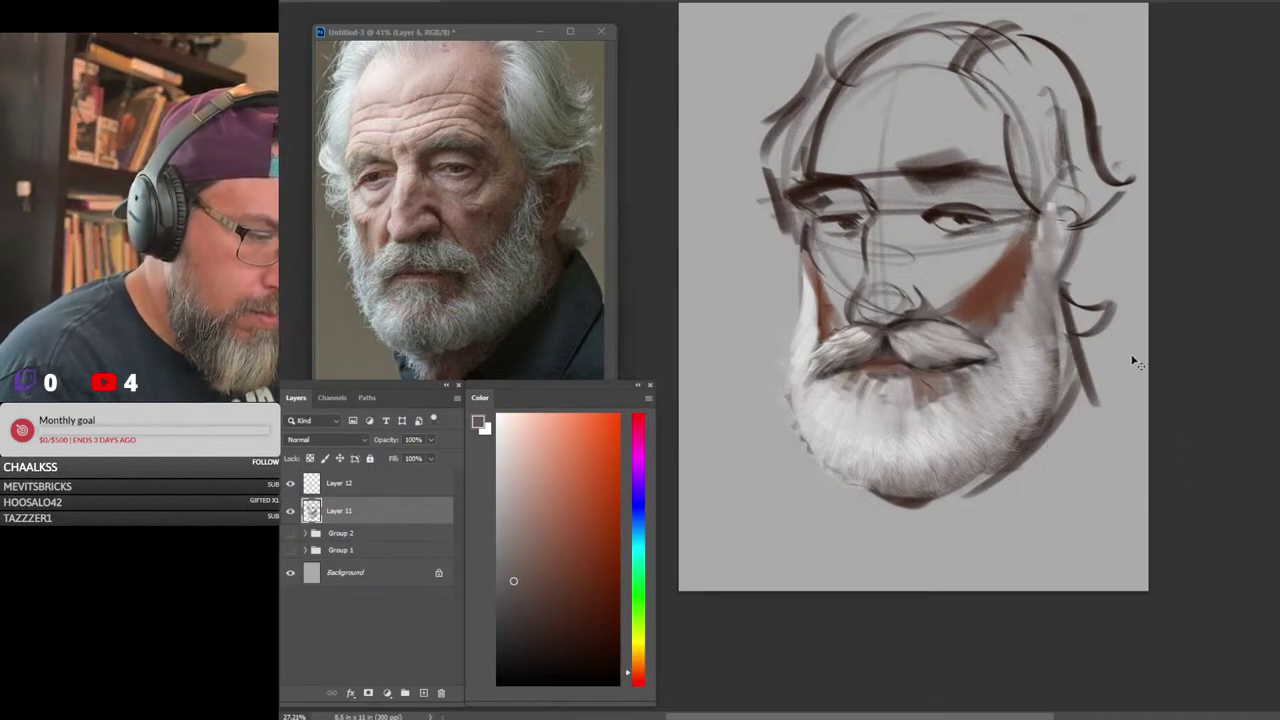
{"action": "left_click", "coordinate": [936, 412], "text": "alt"}
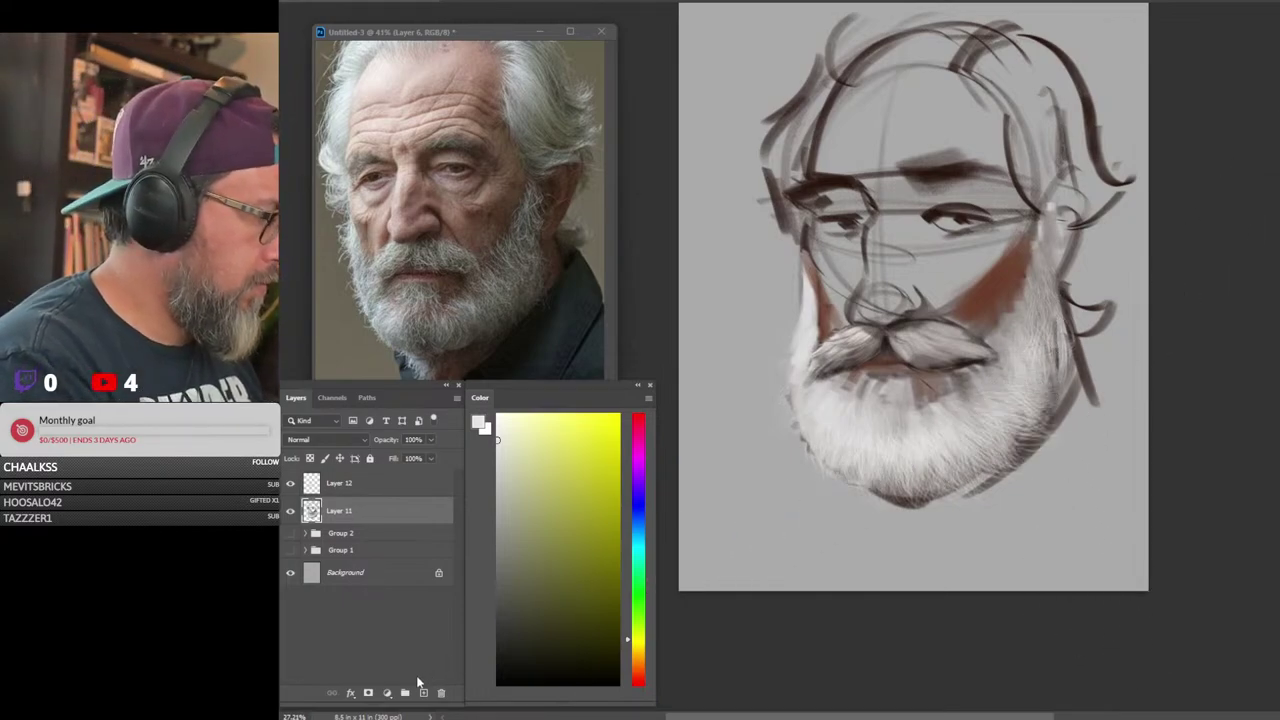
Add a new layer above Layer 12 and set its blend mode to Overlay
{"action": "left_click", "coordinate": [390, 488]}
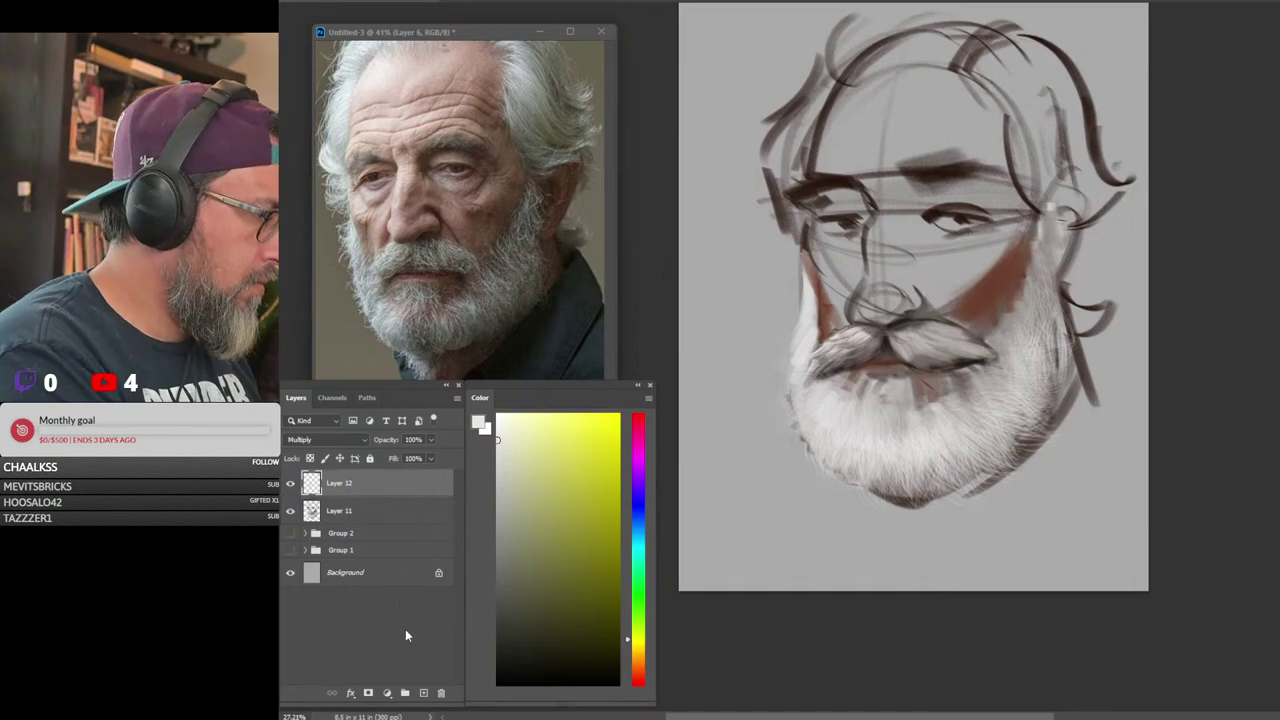
{"action": "left_click", "coordinate": [423, 693]}
{"action": "left_click", "coordinate": [338, 439]}
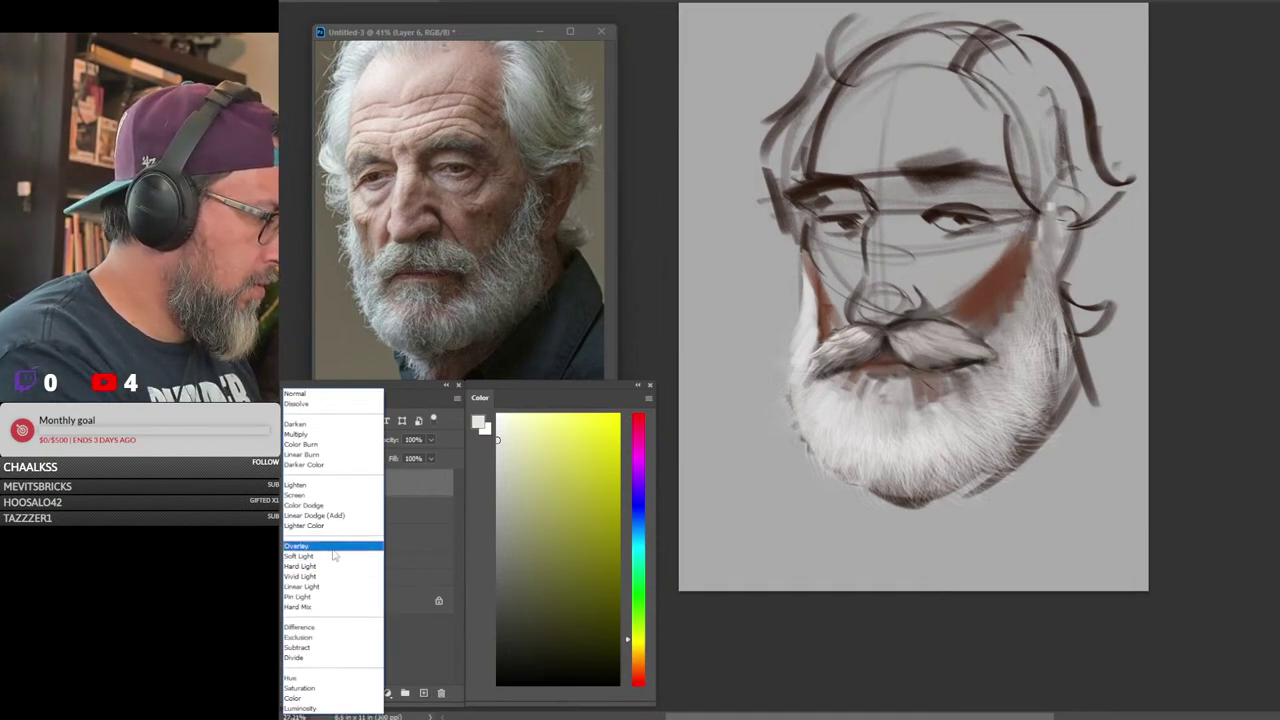
{"action": "left_click", "coordinate": [330, 548]}
Choose the Soft Round Pressure Opacity and Flow brush from the General Brushes presets
{"action": "left_click_drag", "start_coordinate": [728, 385], "coordinate": [712, 468]}
{"action": "right_click", "coordinate": [971, 414]}
{"action": "right_click", "coordinate": [976, 431]}
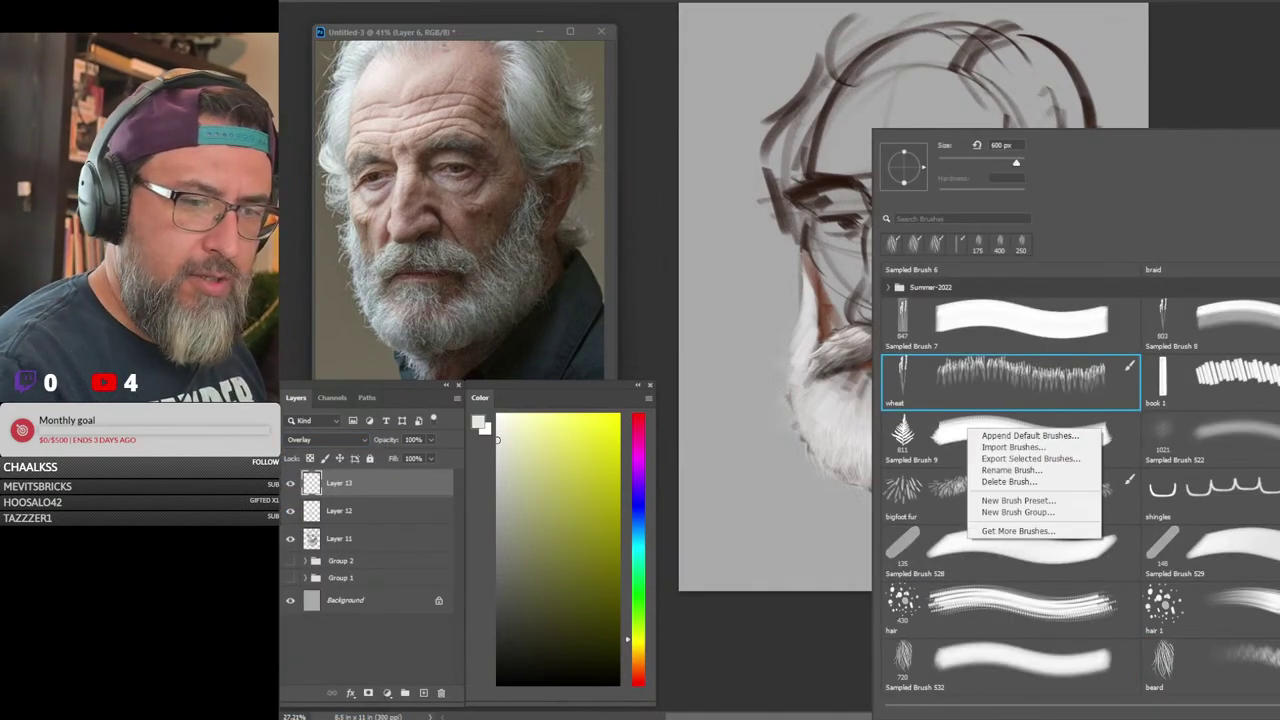
{"action": "key", "text": "Escape"}
{"action": "scroll", "coordinate": [1080, 480], "scroll_direction": "up", "scroll_amount": 15}
{"action": "left_click", "coordinate": [1277, 480]}
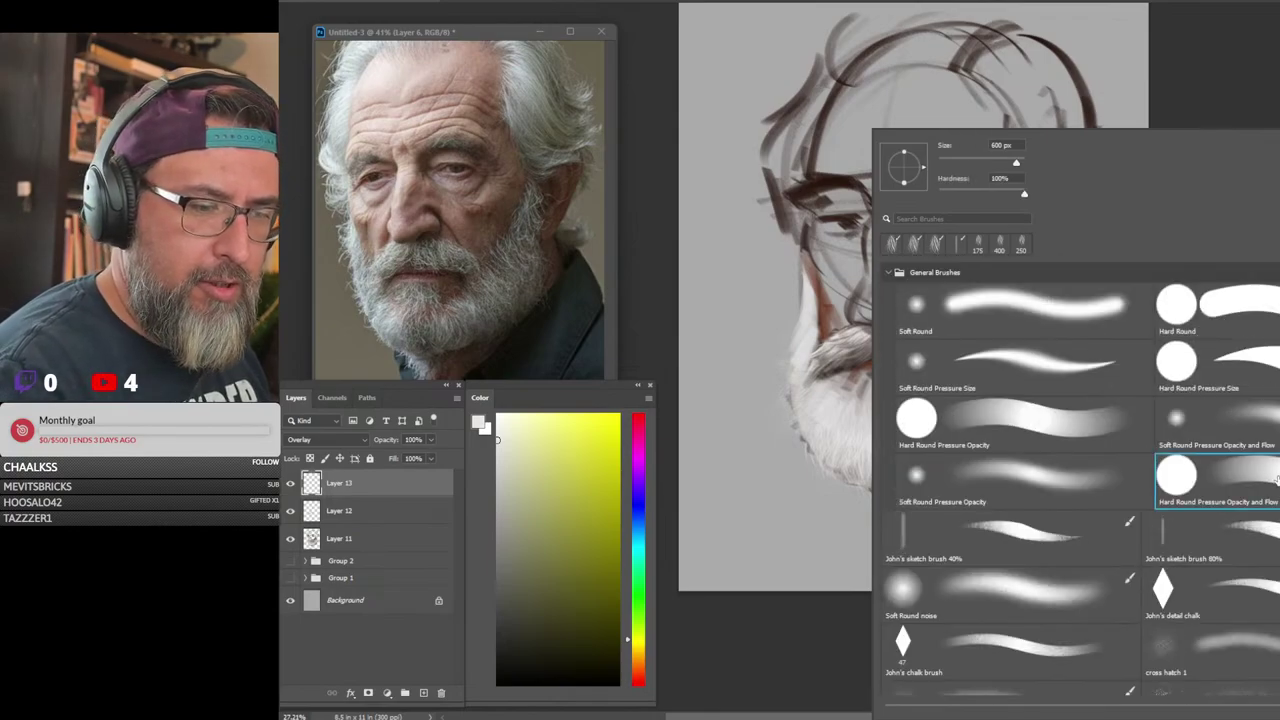
{"action": "left_click", "coordinate": [1272, 427]}
{"action": "left_click", "coordinate": [1269, 106]}
{"action": "key", "text": "["}
{"action": "key", "text": "["}
{"action": "key", "text": "["}
{"action": "key", "text": "["}
{"action": "left_click_drag", "start_coordinate": [1051, 352], "coordinate": [961, 491]}
{"action": "key", "text": "]"}
{"action": "key", "text": "]"}
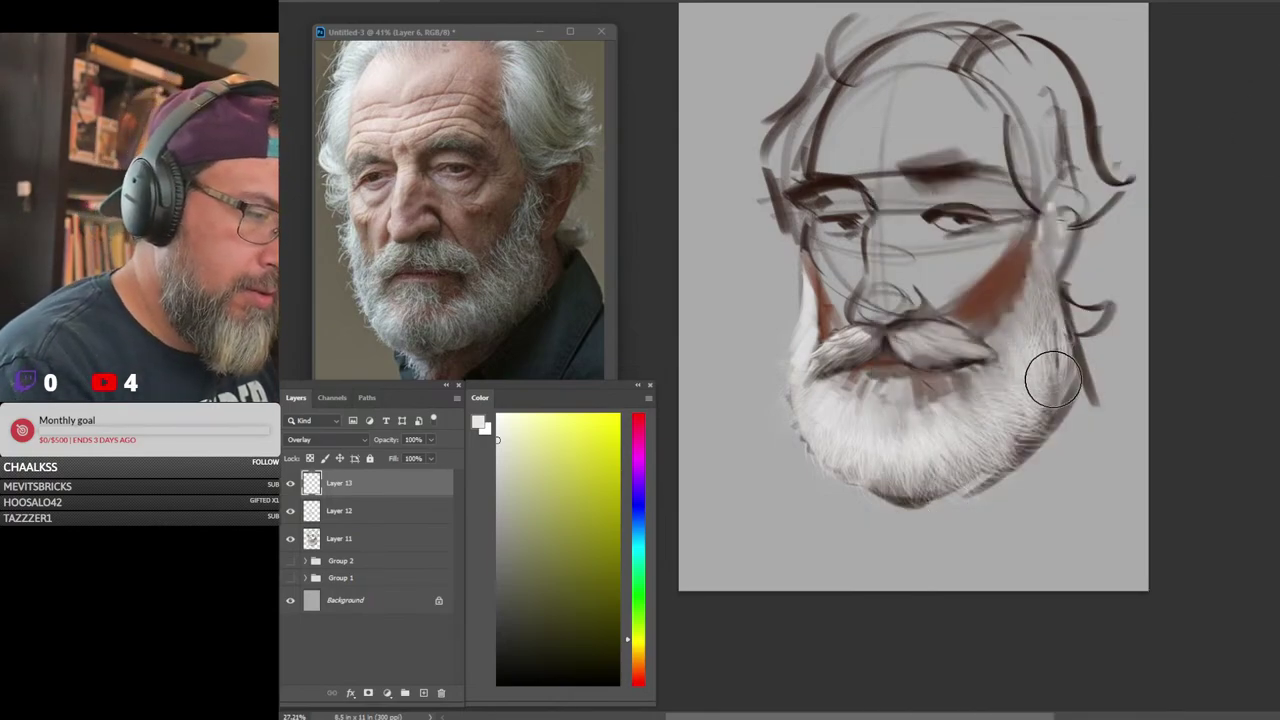
{"action": "key", "text": "ctrl+z"}
Darken the beard's right side and the underside of the chin with soft black strokes, varying the brush size
{"action": "left_click", "coordinate": [498, 682]}
{"action": "key", "text": "]"}
{"action": "key", "text": "]"}
{"action": "key", "text": "]"}
{"action": "left_click_drag", "start_coordinate": [1062, 358], "coordinate": [905, 501]}
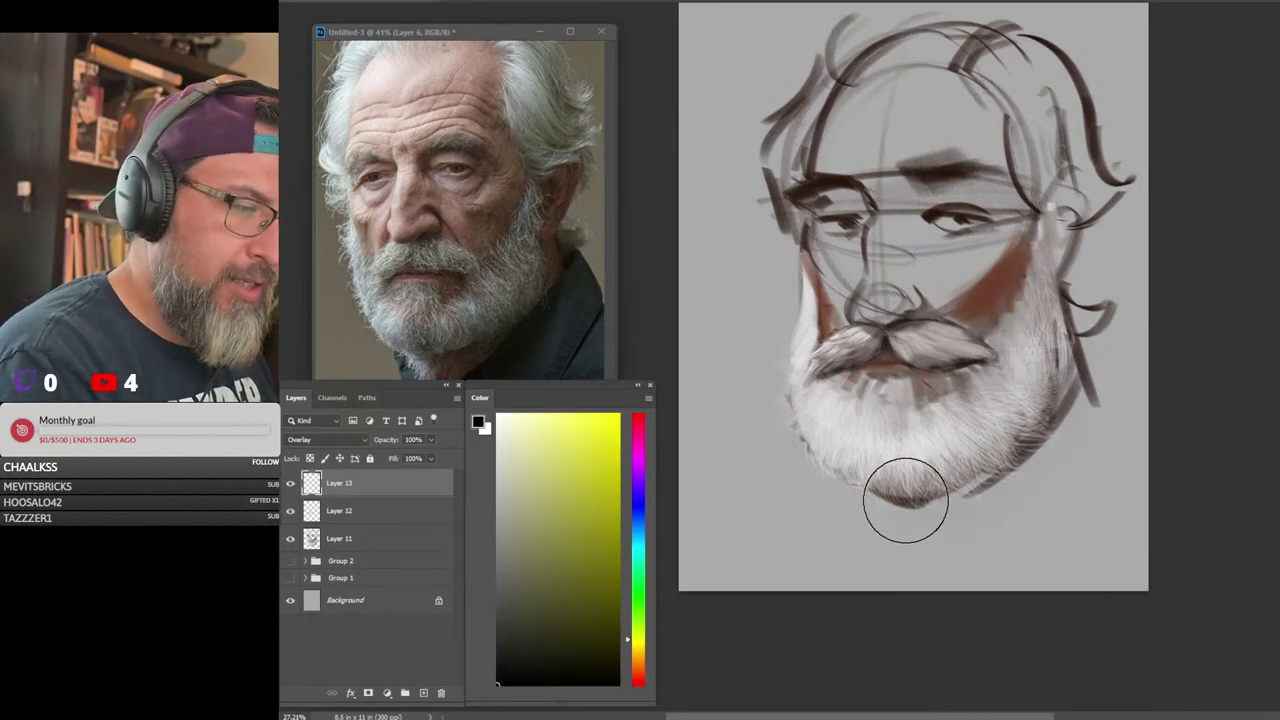
{"action": "key", "text": "["}
{"action": "key", "text": "["}
{"action": "key", "text": "["}
{"action": "key", "text": "["}
{"action": "mouse_move", "coordinate": [985, 462]}
{"action": "left_mouse_down"}
{"action": "mouse_move", "coordinate": [848, 477]}
{"action": "mouse_move", "coordinate": [976, 475]}
{"action": "left_mouse_up"}
{"action": "key", "text": "["}
{"action": "key", "text": "["}
{"action": "key", "text": "]"}
{"action": "key", "text": "]"}
{"action": "key", "text": "]"}
{"action": "key", "text": "]"}
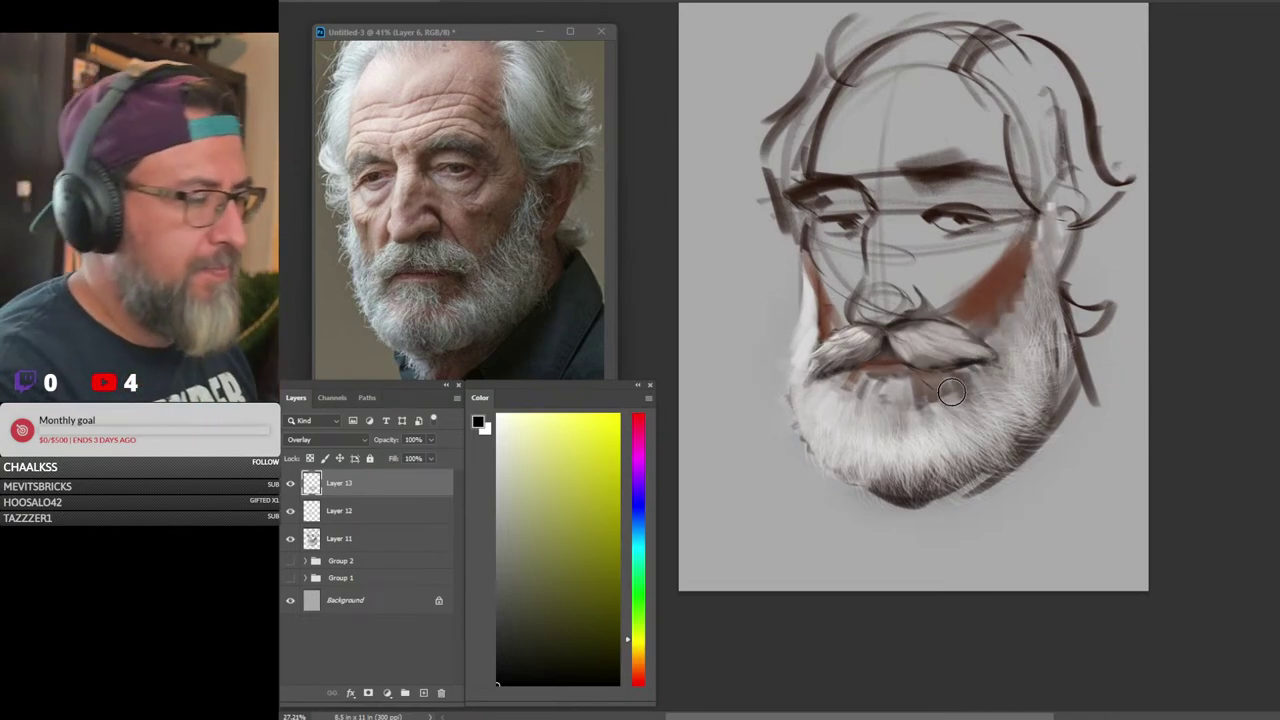
Deepen the soft black shading below the right end of the mustache and across the right side of the beard
{"action": "key", "text": "bracketright"}
{"action": "key", "text": "bracketright"}
{"action": "key", "text": "bracketright"}
{"action": "key", "text": "bracketright"}
{"action": "key", "text": "bracketright"}
{"action": "key", "text": "bracketright"}
{"action": "key", "text": "bracketright"}
{"action": "key", "text": "bracketleft"}
{"action": "key", "text": "bracketleft"}
{"action": "key", "text": "bracketright"}
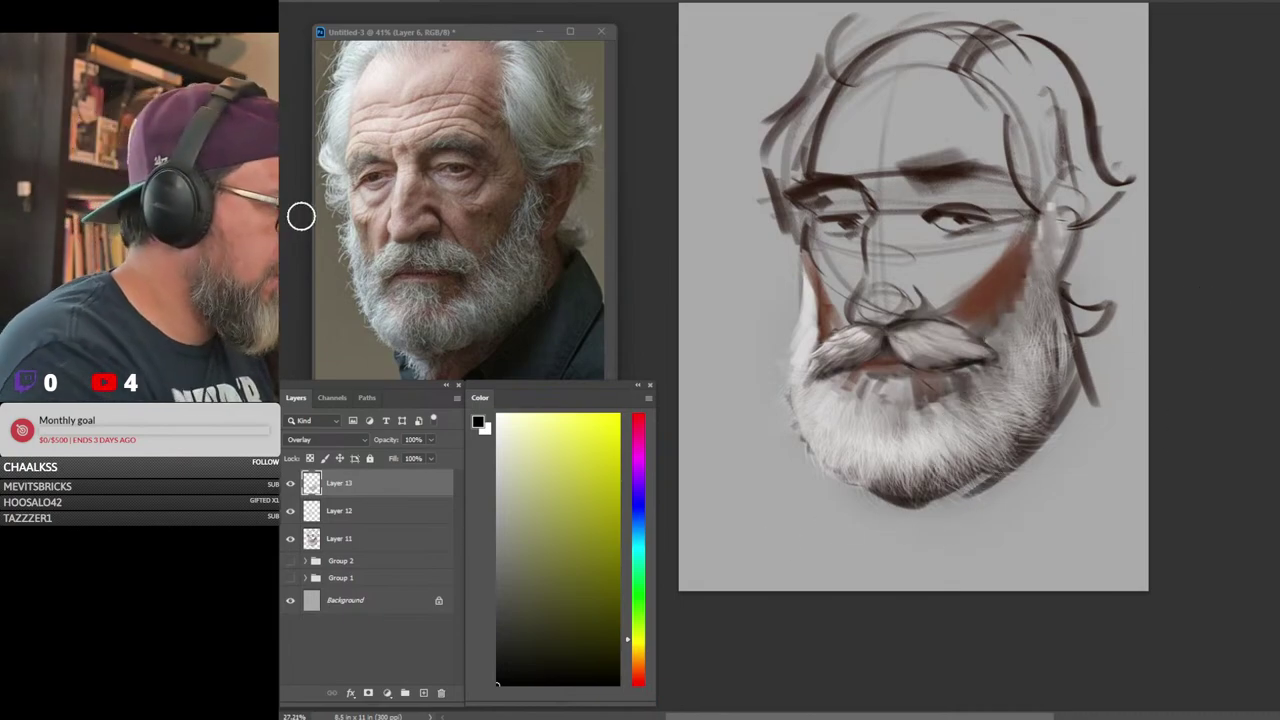
{"action": "left_click_drag", "start_coordinate": [1029, 352], "coordinate": [1076, 356]}
{"action": "mouse_move", "coordinate": [1062, 368]}
{"action": "left_mouse_down"}
{"action": "mouse_move", "coordinate": [1123, 309]}
{"action": "mouse_move", "coordinate": [1124, 284]}
{"action": "left_mouse_up"}
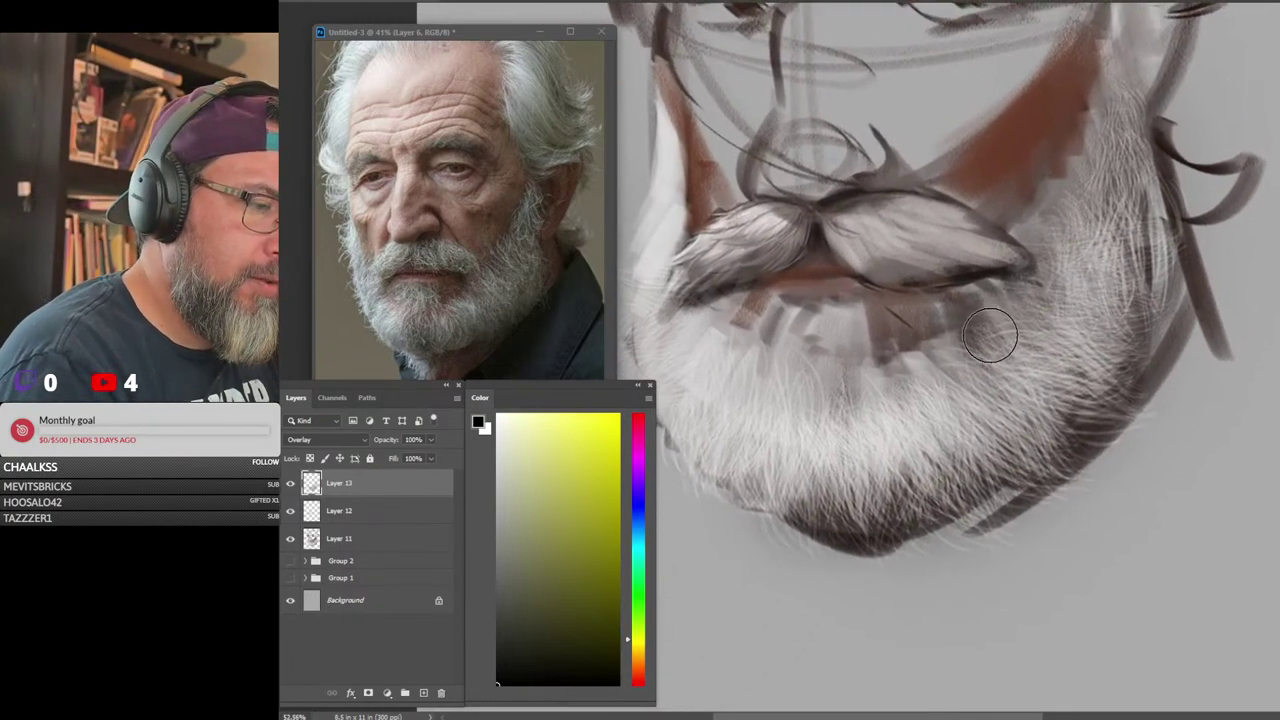
{"action": "scroll", "coordinate": [990, 335], "scroll_direction": "down", "scroll_amount": 3}
{"action": "scroll", "coordinate": [990, 335], "scroll_direction": "up", "scroll_amount": 2}
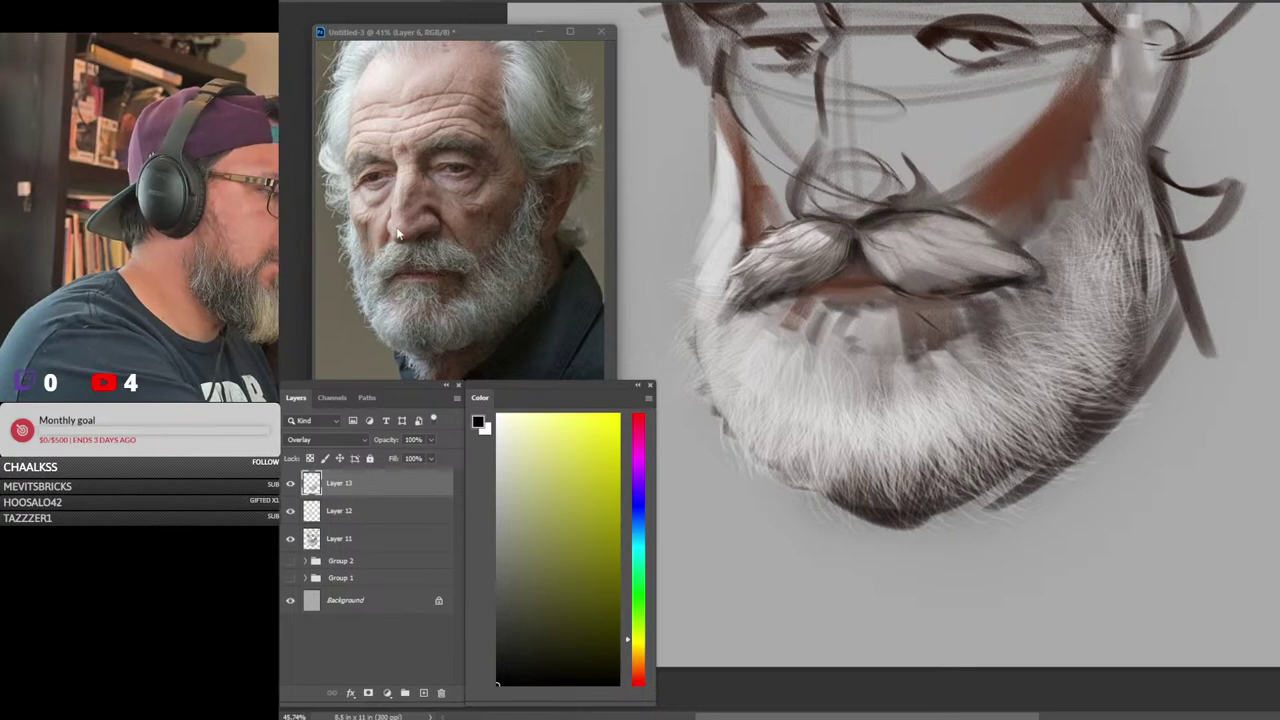
Choose John's sketch brush 80% and add a new Normal layer above the Overlay layer
{"action": "right_click", "coordinate": [900, 263]}
{"action": "right_click", "coordinate": [900, 272]}
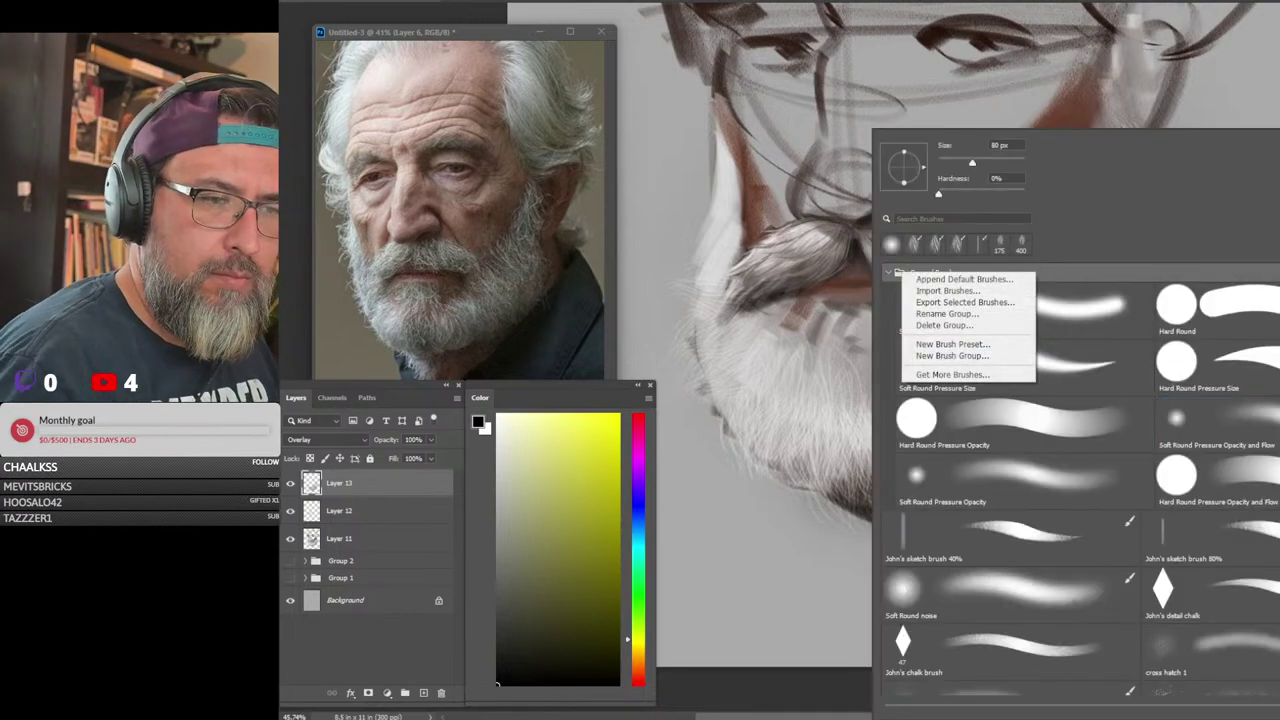
{"action": "left_click", "coordinate": [1200, 535]}
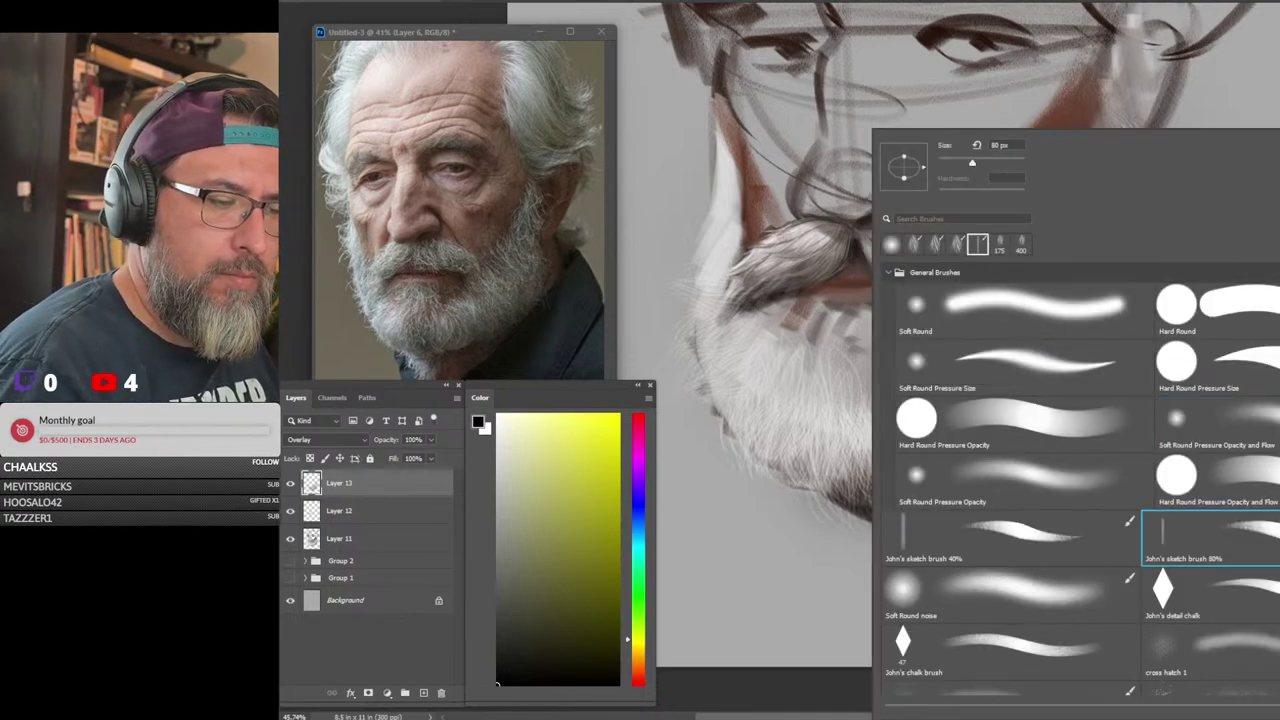
{"action": "left_click", "coordinate": [1165, 592]}
{"action": "left_click", "coordinate": [1275, 538]}
{"action": "left_click", "coordinate": [801, 587]}
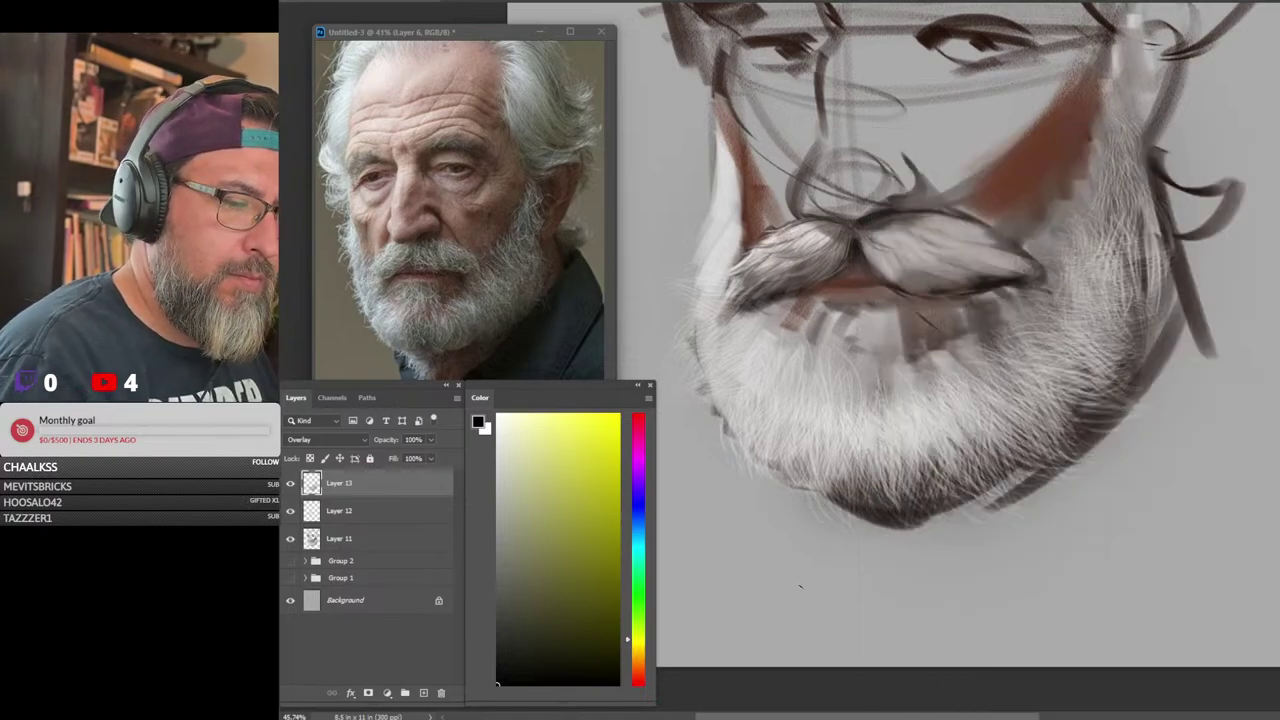
{"action": "left_click", "coordinate": [424, 692]}
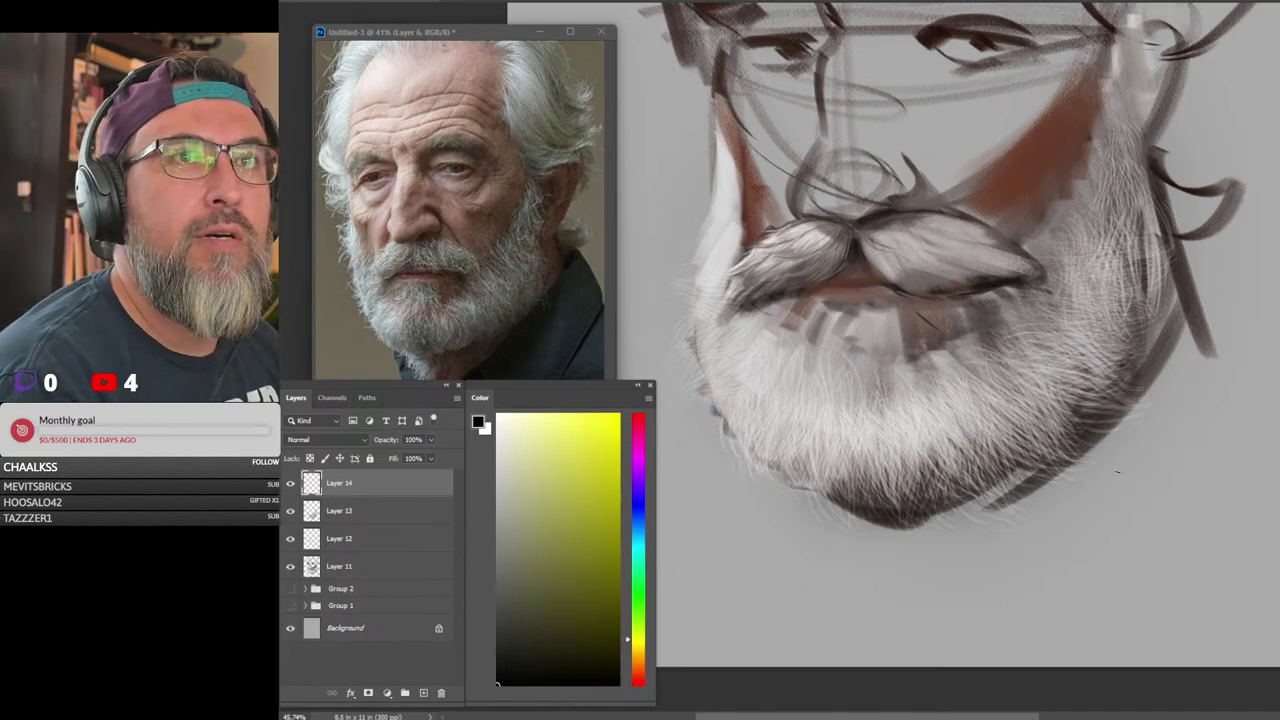
Paint fine hair strands down the upper right sideburn in gray, near-white and dark tones sampled from the portrait
{"action": "left_click", "coordinate": [1102, 264], "text": "alt"}
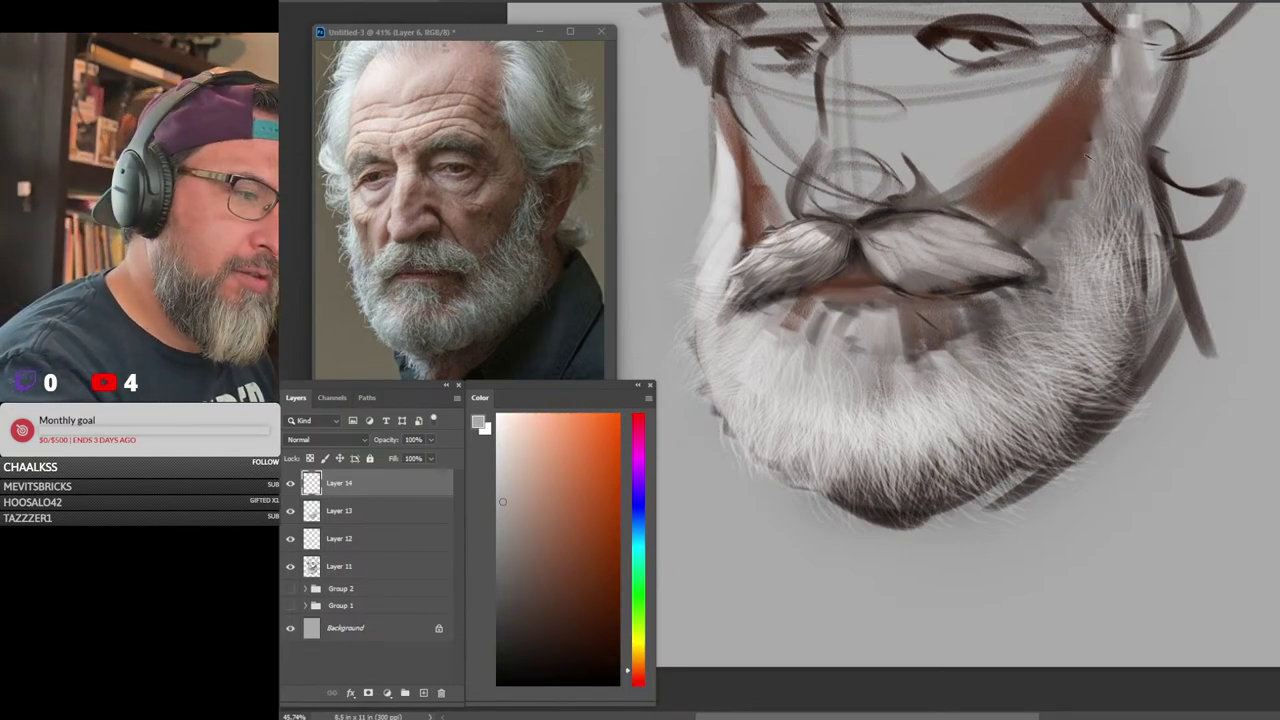
{"action": "left_click_drag", "start_coordinate": [1092, 157], "coordinate": [1104, 207]}
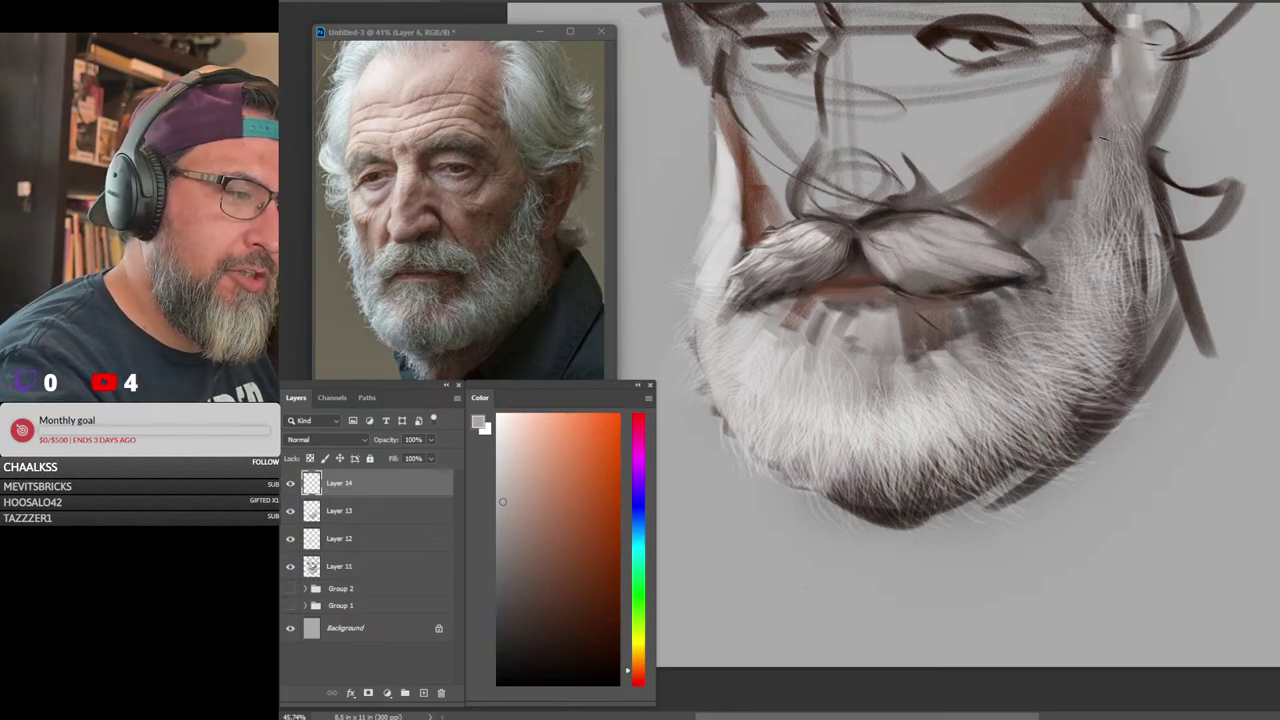
{"action": "mouse_move", "coordinate": [1103, 140]}
{"action": "left_mouse_down"}
{"action": "mouse_move", "coordinate": [1118, 196]}
{"action": "mouse_move", "coordinate": [1156, 213]}
{"action": "left_mouse_up"}
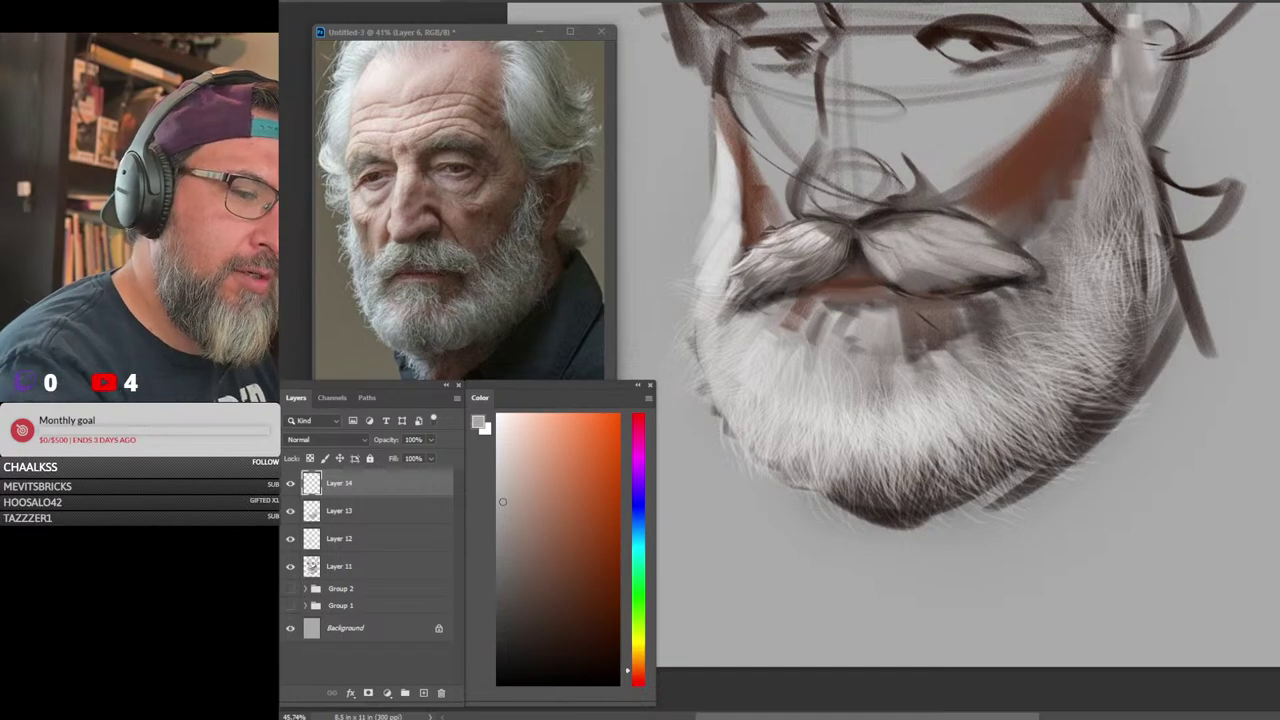
{"action": "left_click", "coordinate": [953, 95], "text": "alt"}
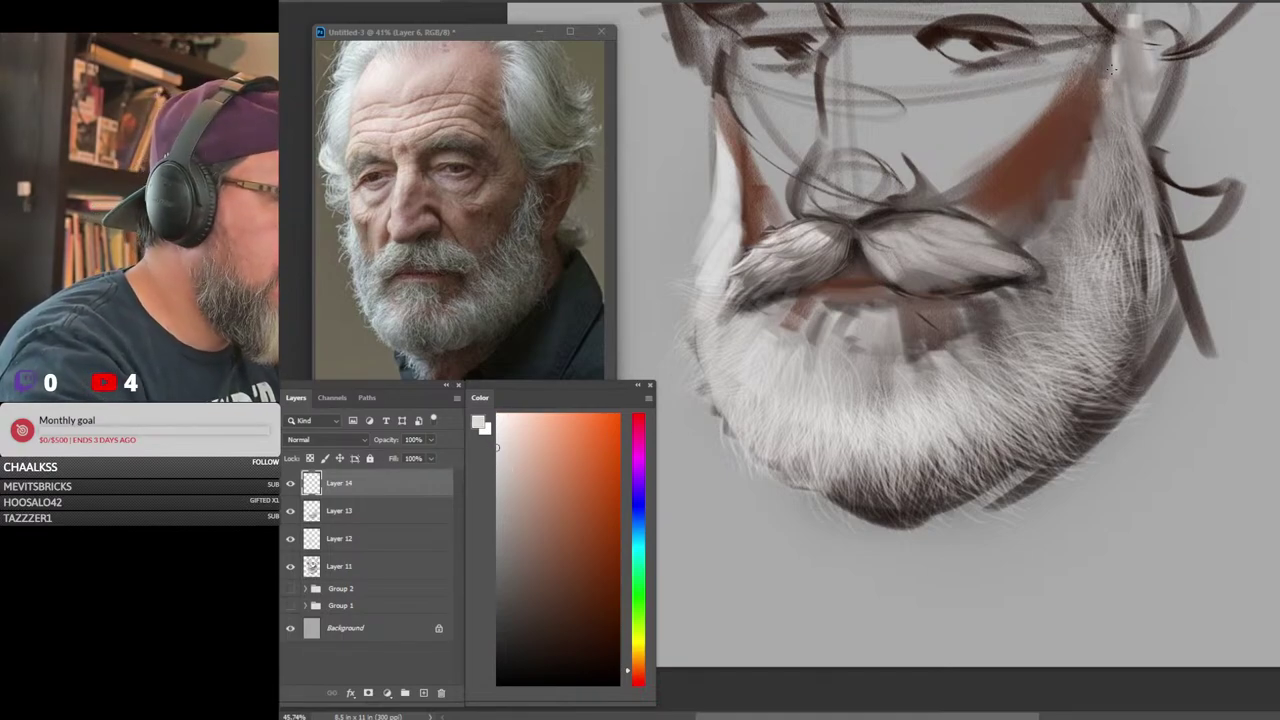
{"action": "left_click_drag", "start_coordinate": [1122, 70], "coordinate": [1156, 172]}
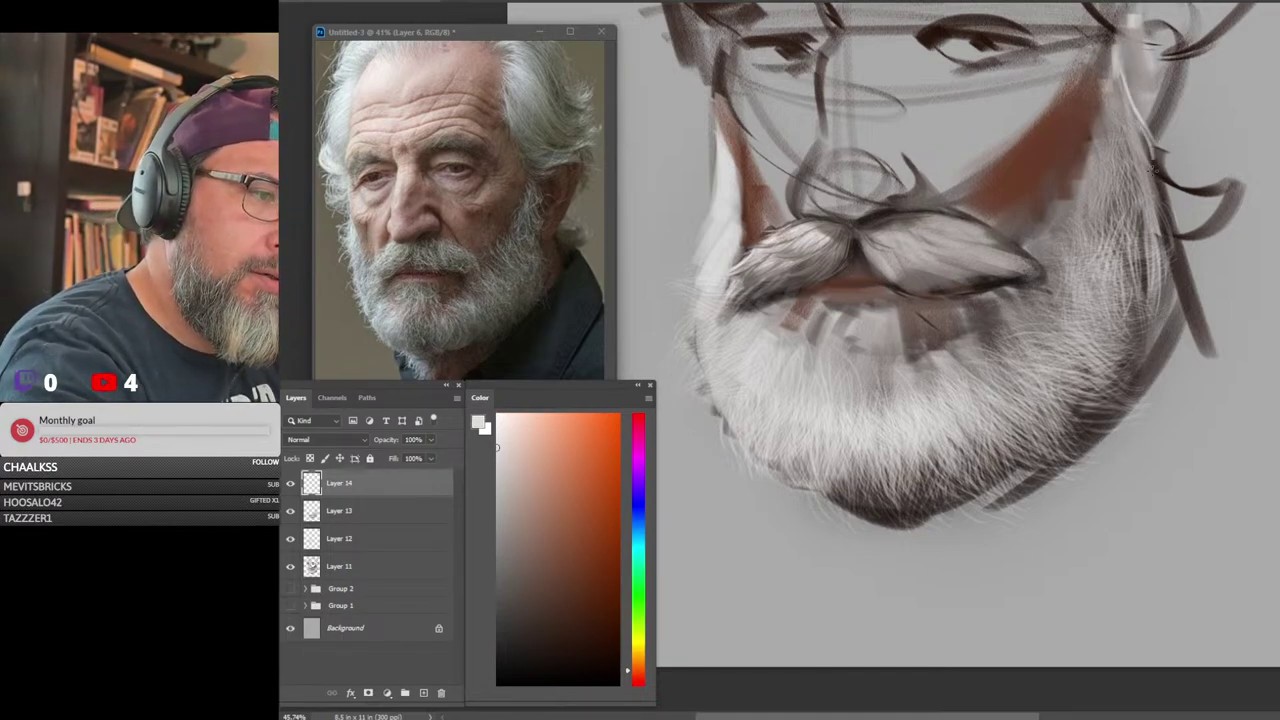
{"action": "left_click", "coordinate": [1096, 76], "text": "alt"}
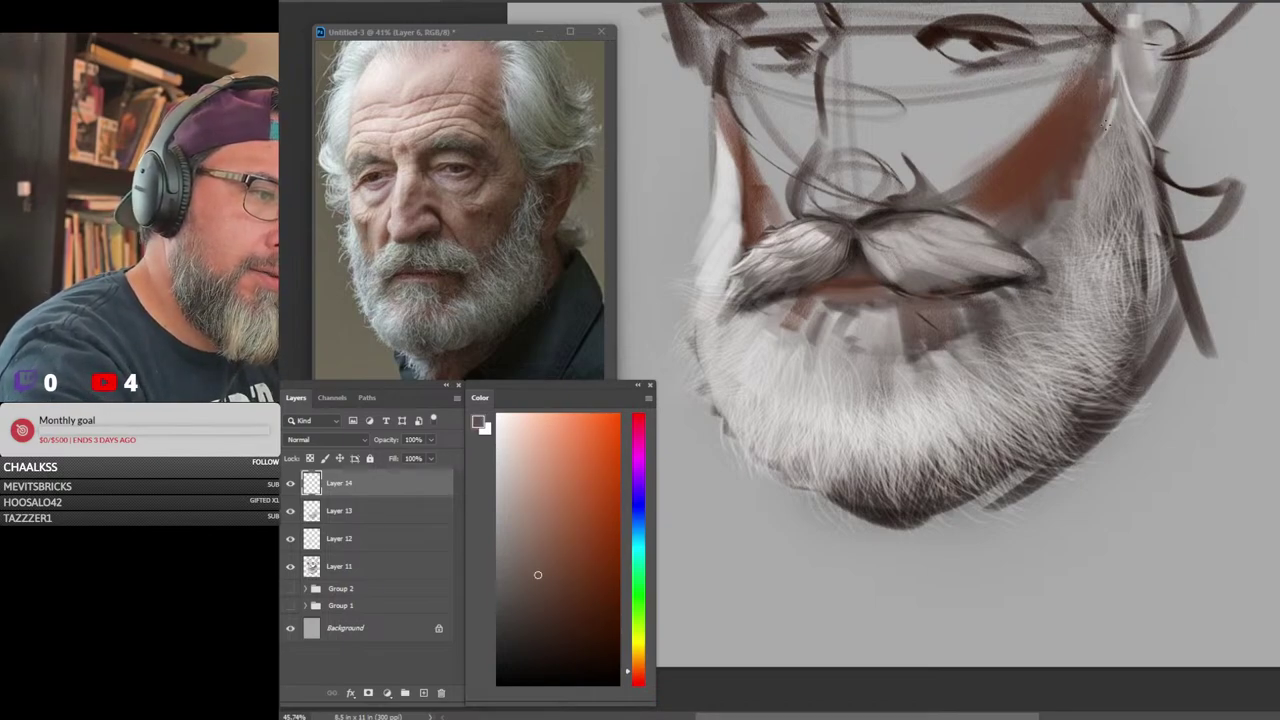
Paint overlapping light gray hair strands down the right sideburn using a tone sampled near the ear
{"action": "left_click", "coordinate": [1116, 55], "text": "alt"}
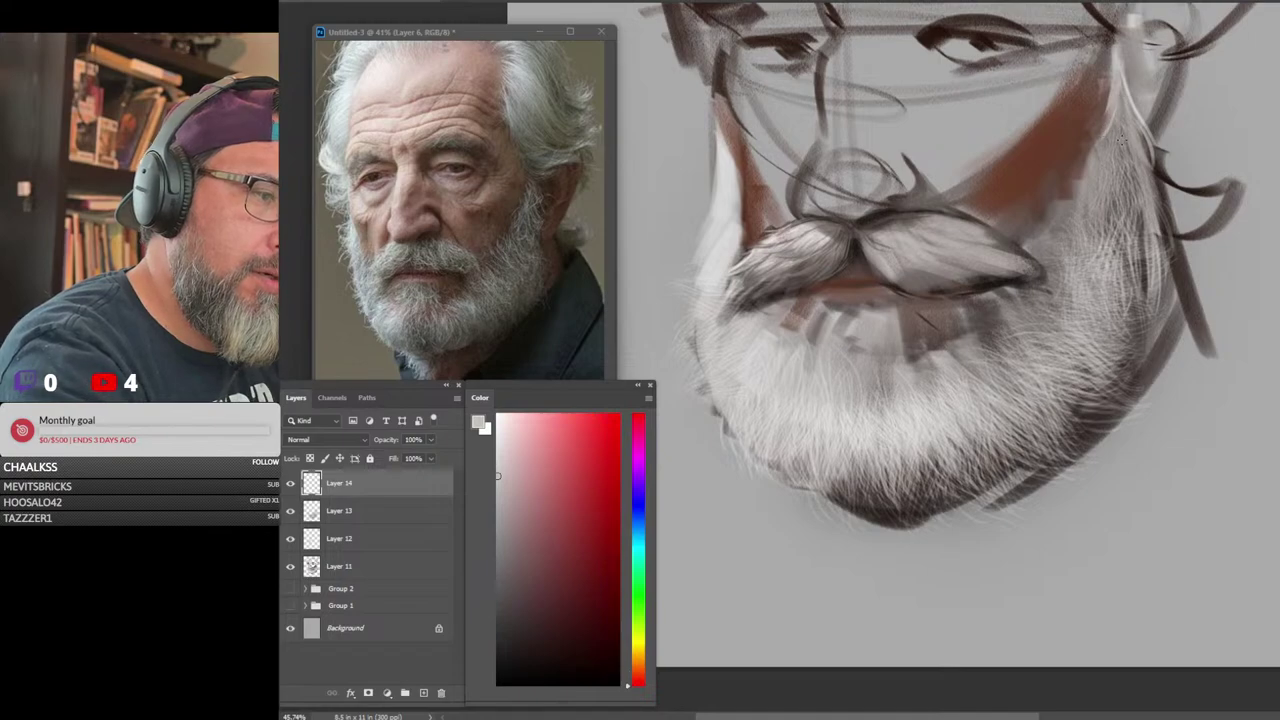
{"action": "left_click_drag", "start_coordinate": [1120, 92], "coordinate": [1135, 180]}
{"action": "mouse_move", "coordinate": [1117, 132]}
{"action": "left_mouse_down"}
{"action": "mouse_move", "coordinate": [1124, 195]}
{"action": "mouse_move", "coordinate": [1098, 190]}
{"action": "left_mouse_up"}
{"action": "left_click_drag", "start_coordinate": [1108, 153], "coordinate": [1080, 234]}
{"action": "left_click_drag", "start_coordinate": [1092, 180], "coordinate": [1090, 254]}
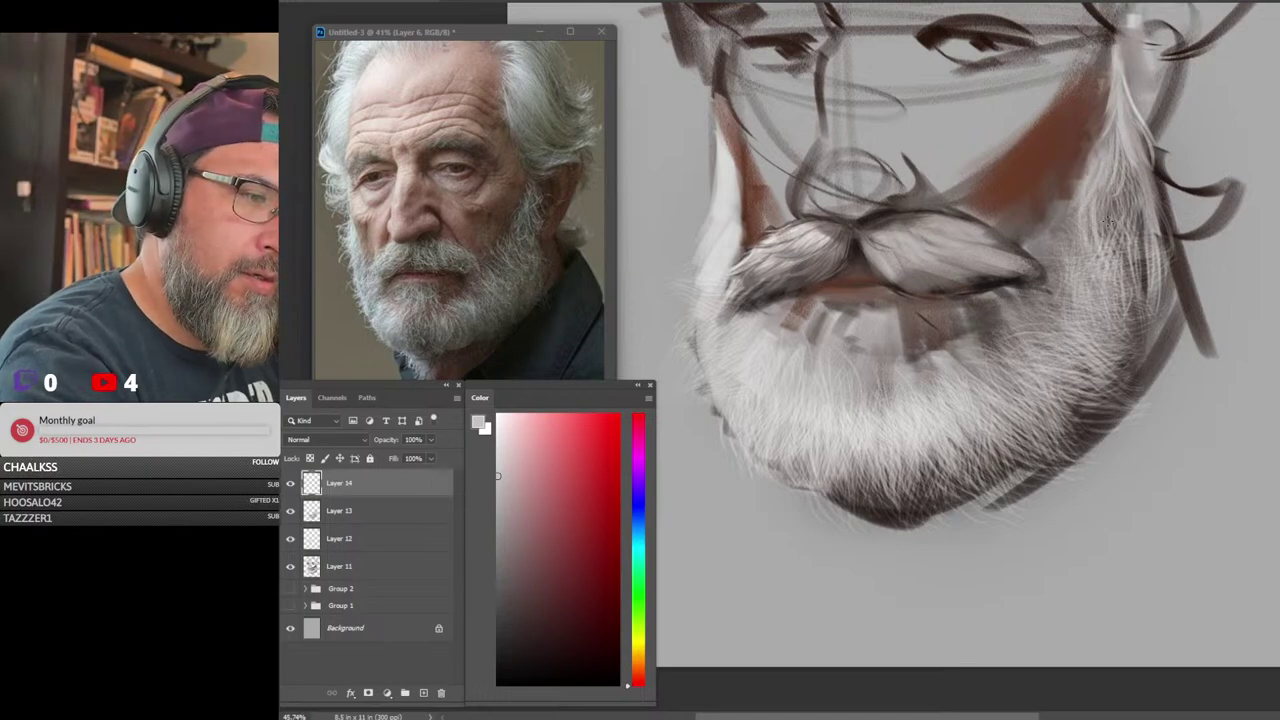
{"action": "left_click_drag", "start_coordinate": [1112, 200], "coordinate": [1098, 258]}
{"action": "left_click_drag", "start_coordinate": [1124, 218], "coordinate": [1110, 260]}
{"action": "left_click_drag", "start_coordinate": [1136, 162], "coordinate": [1140, 198]}
{"action": "left_click_drag", "start_coordinate": [1140, 172], "coordinate": [1162, 254]}
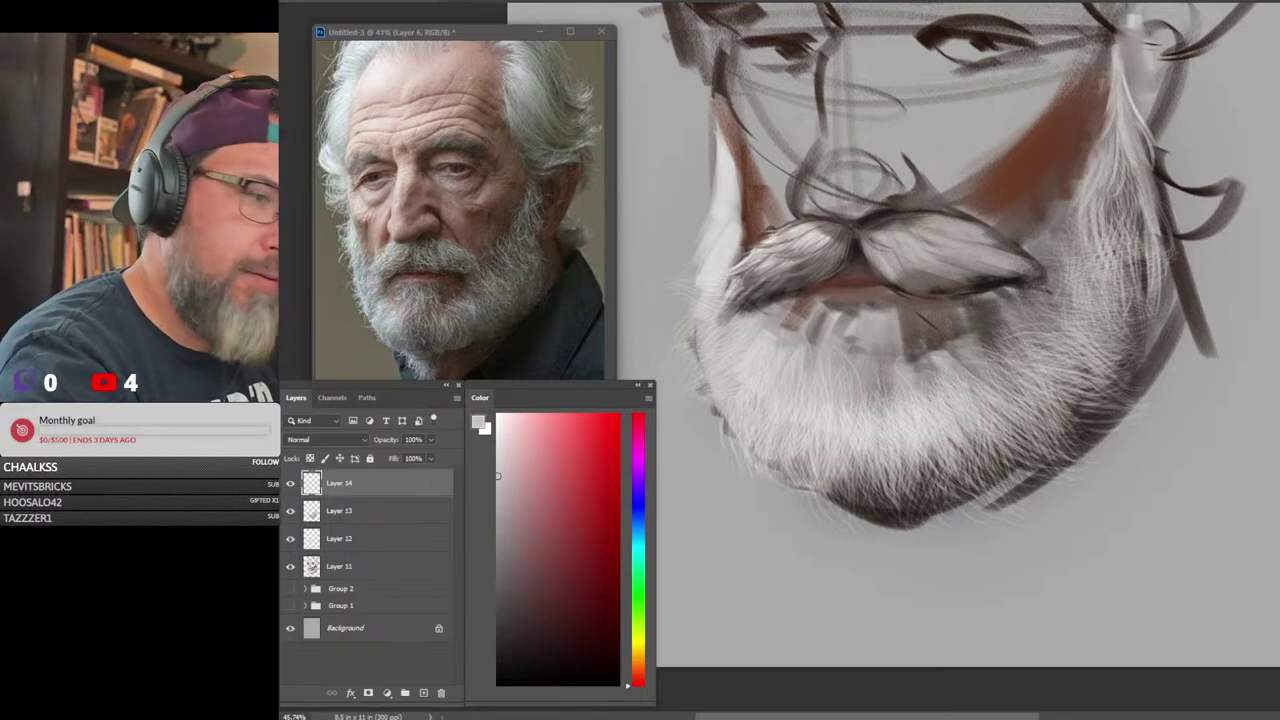
{"action": "left_click_drag", "start_coordinate": [1144, 206], "coordinate": [1166, 270]}
Paint dark reddish-brown strokes along the outer edge of the right sideburn in tones sampled from the portrait
{"action": "left_click", "coordinate": [1160, 193], "text": "alt"}
{"action": "left_click_drag", "start_coordinate": [1147, 196], "coordinate": [1160, 280]}
{"action": "left_click", "coordinate": [1083, 135], "text": "alt"}
{"action": "left_click_drag", "start_coordinate": [1148, 178], "coordinate": [1160, 280]}
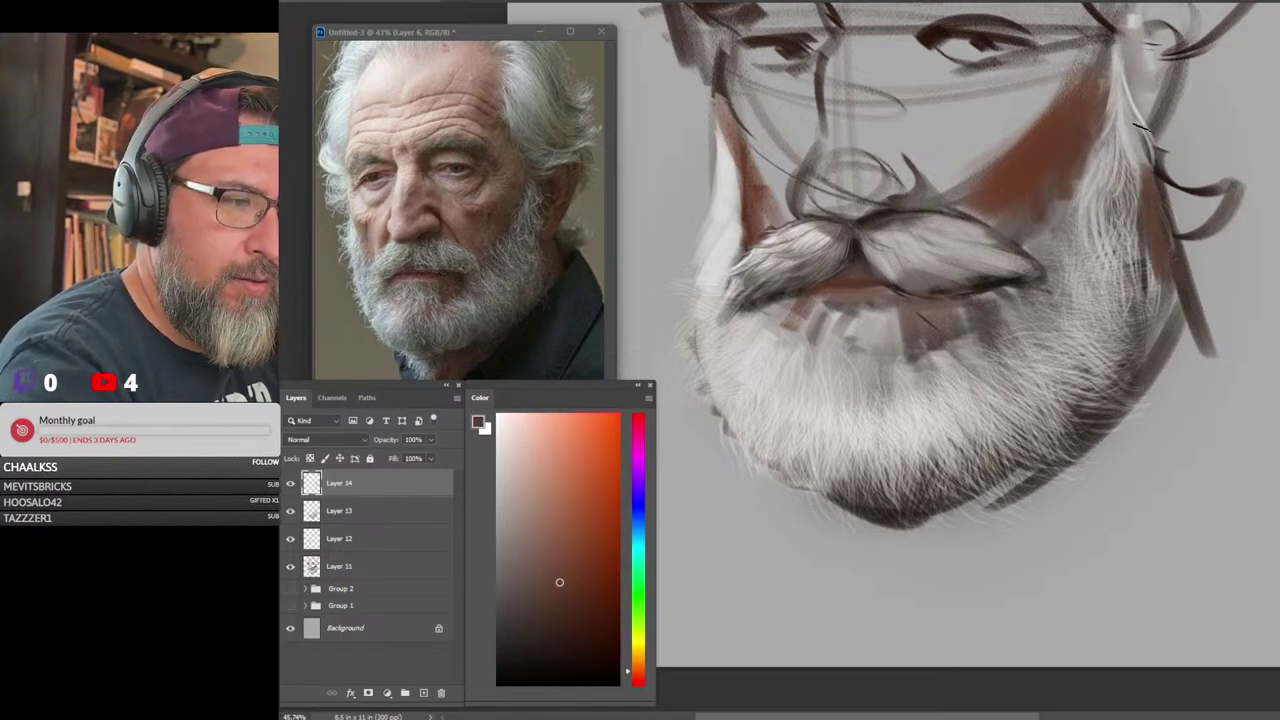
{"action": "left_click_drag", "start_coordinate": [1134, 114], "coordinate": [1150, 176]}
{"action": "left_click_drag", "start_coordinate": [1144, 244], "coordinate": [1162, 320]}
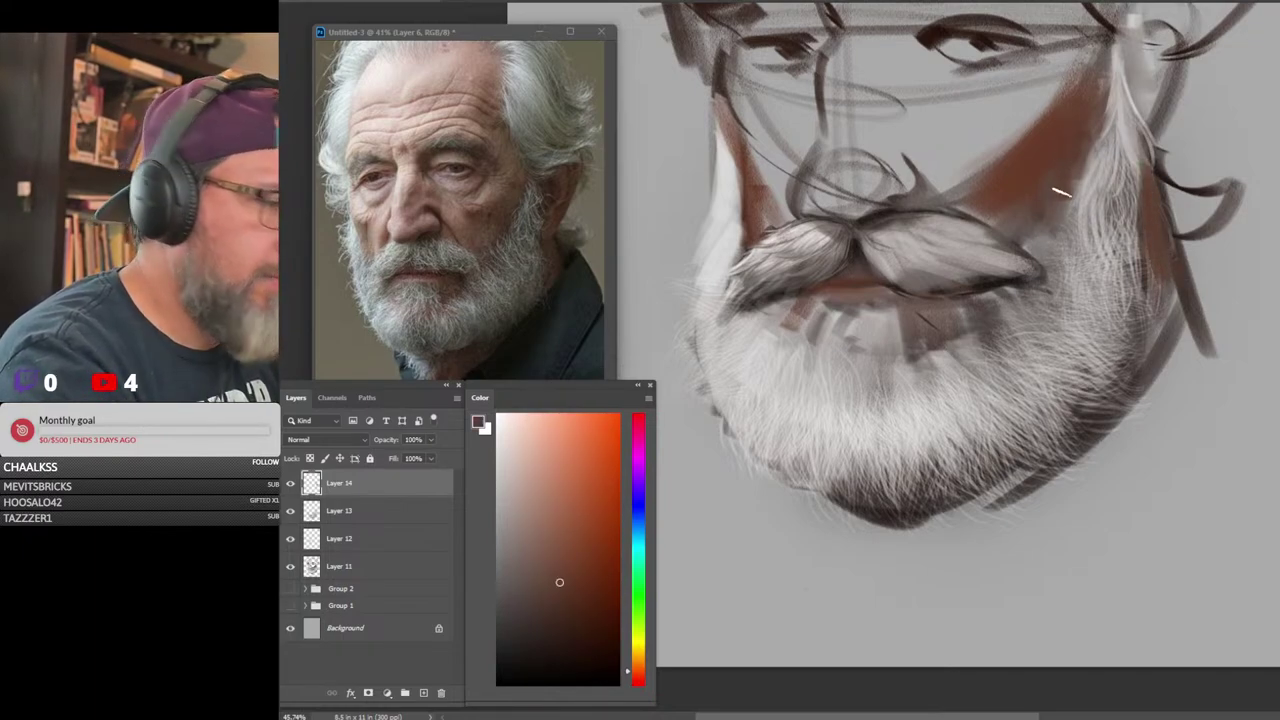
Paint light gray hairs along the right sideburn's inner edge and into the beard beside the mustache with sampled tones
{"action": "left_click", "coordinate": [1085, 187], "text": "alt"}
{"action": "left_click_drag", "start_coordinate": [1071, 212], "coordinate": [1052, 282]}
{"action": "mouse_move", "coordinate": [1069, 214]}
{"action": "left_mouse_down"}
{"action": "mouse_move", "coordinate": [1046, 261]}
{"action": "mouse_move", "coordinate": [1106, 294]}
{"action": "mouse_move", "coordinate": [1136, 292]}
{"action": "mouse_move", "coordinate": [1116, 205]}
{"action": "left_mouse_up"}
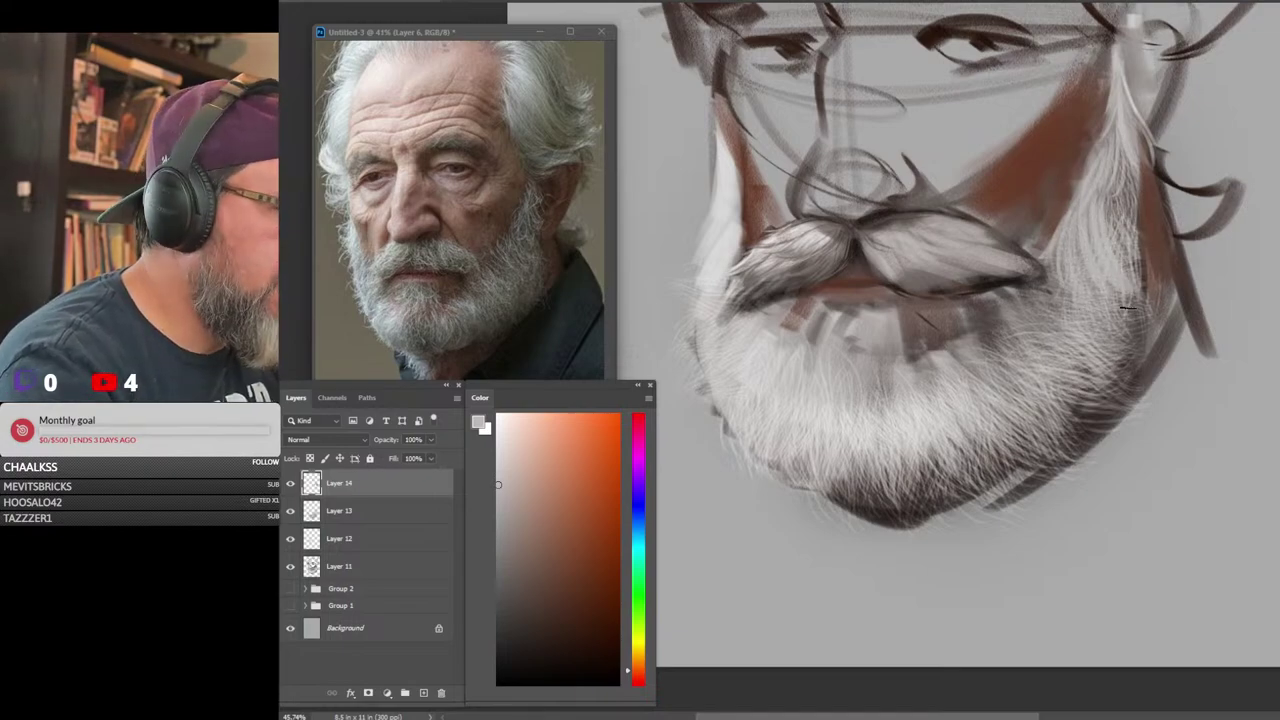
{"action": "left_click_drag", "start_coordinate": [1128, 308], "coordinate": [1140, 350]}
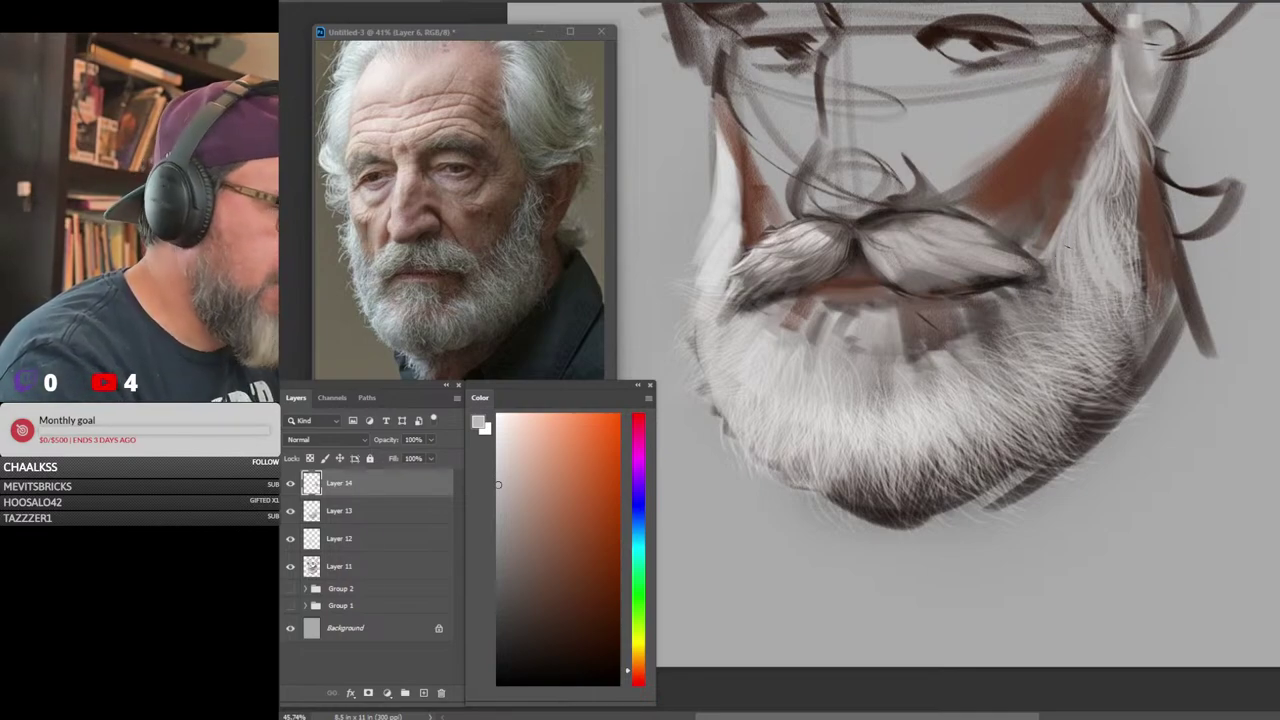
{"action": "left_click", "coordinate": [1071, 260], "text": "alt"}
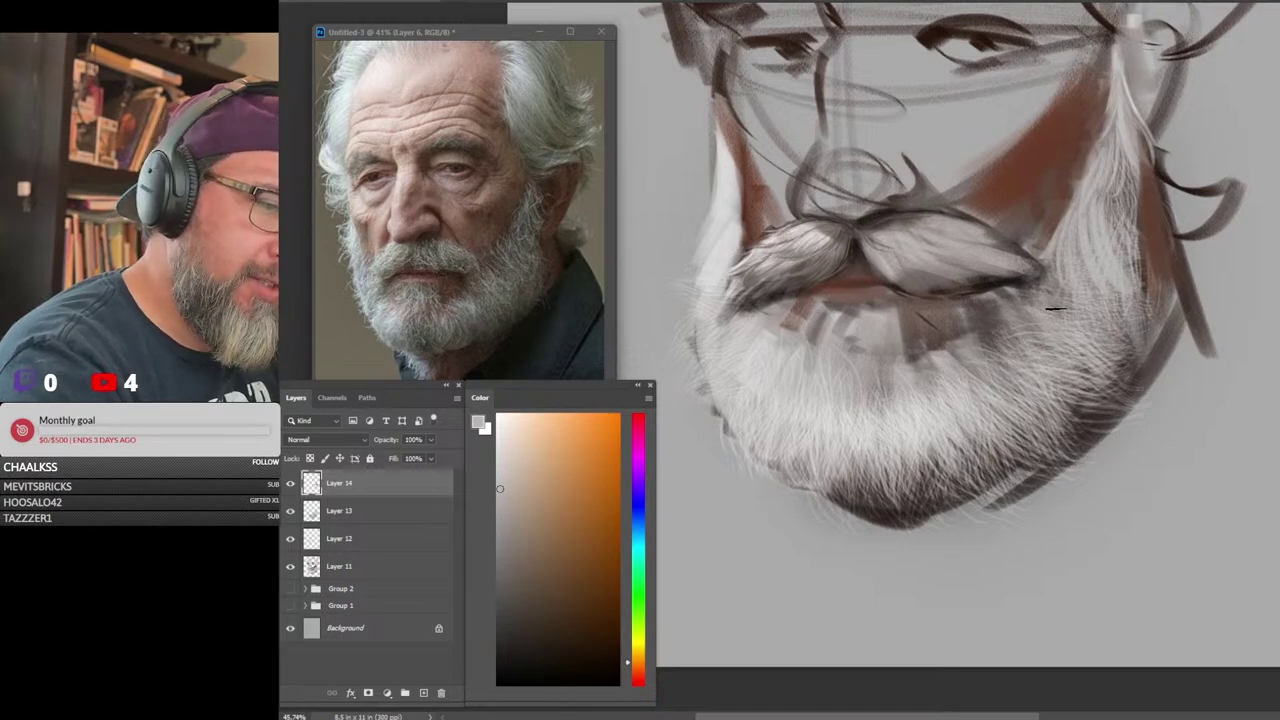
{"action": "mouse_move", "coordinate": [1056, 309]}
{"action": "left_mouse_down"}
{"action": "mouse_move", "coordinate": [1086, 354]}
{"action": "mouse_move", "coordinate": [1102, 352]}
{"action": "left_mouse_up"}
{"action": "left_click_drag", "start_coordinate": [1099, 308], "coordinate": [1118, 335]}
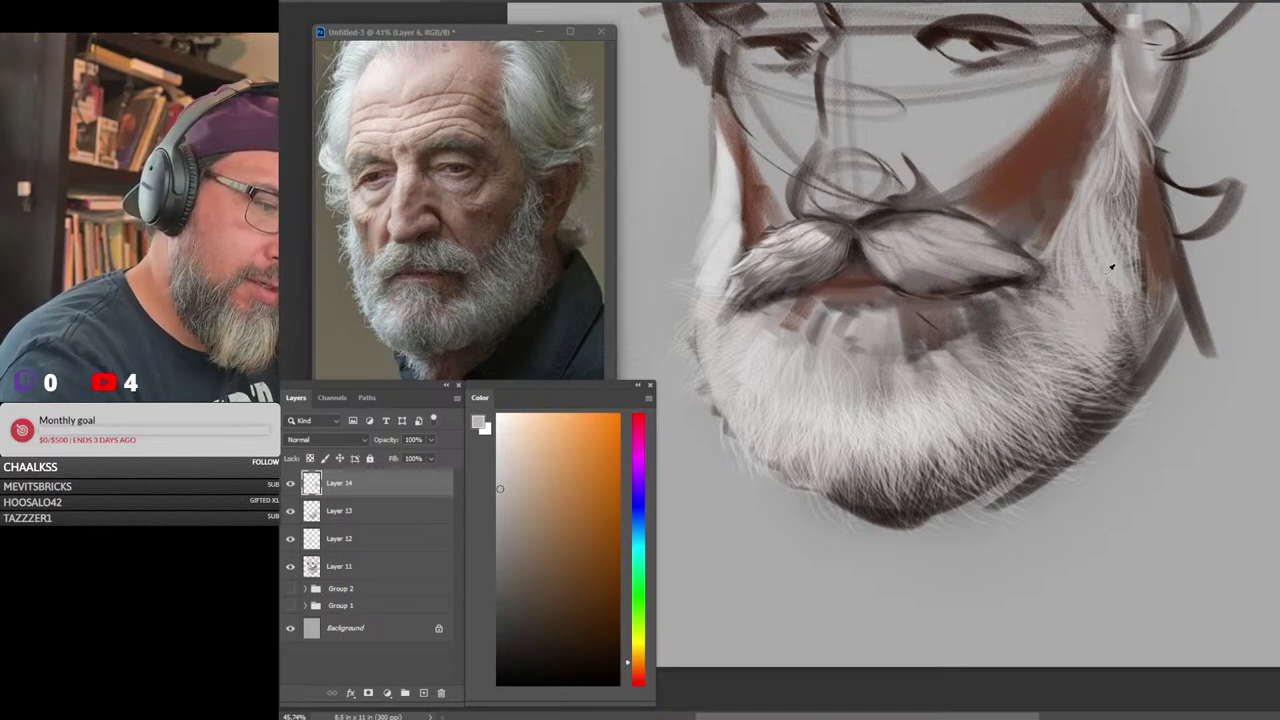
Pick a lighter gray and add highlight strands through the beard beside the right end of the mustache
{"action": "left_click", "coordinate": [499, 455]}
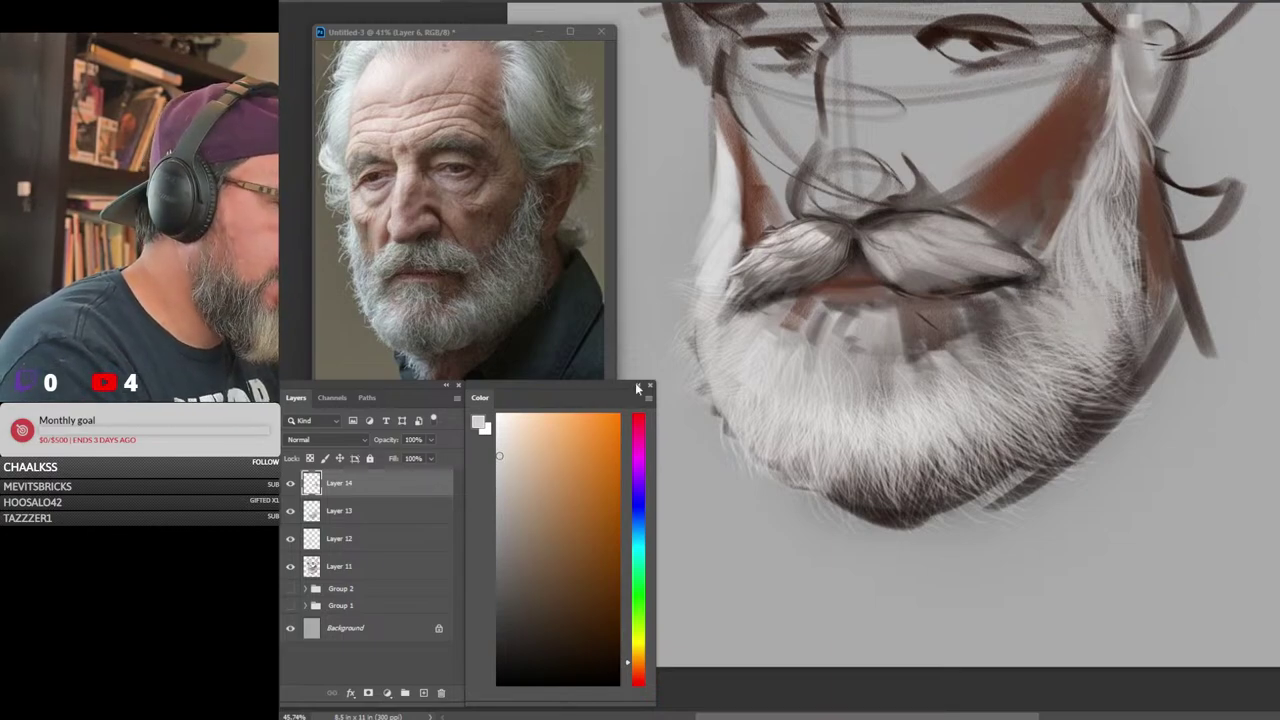
{"action": "left_click_drag", "start_coordinate": [1079, 240], "coordinate": [1098, 316]}
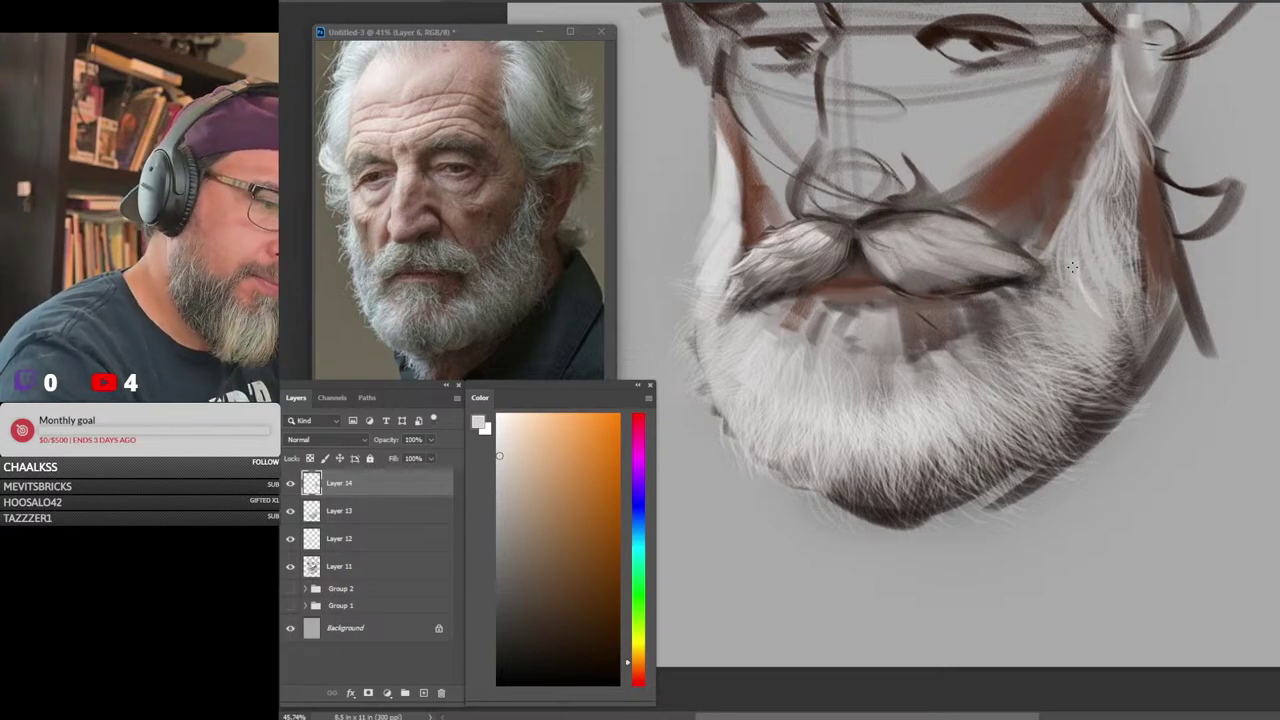
{"action": "left_click_drag", "start_coordinate": [1116, 250], "coordinate": [1128, 305]}
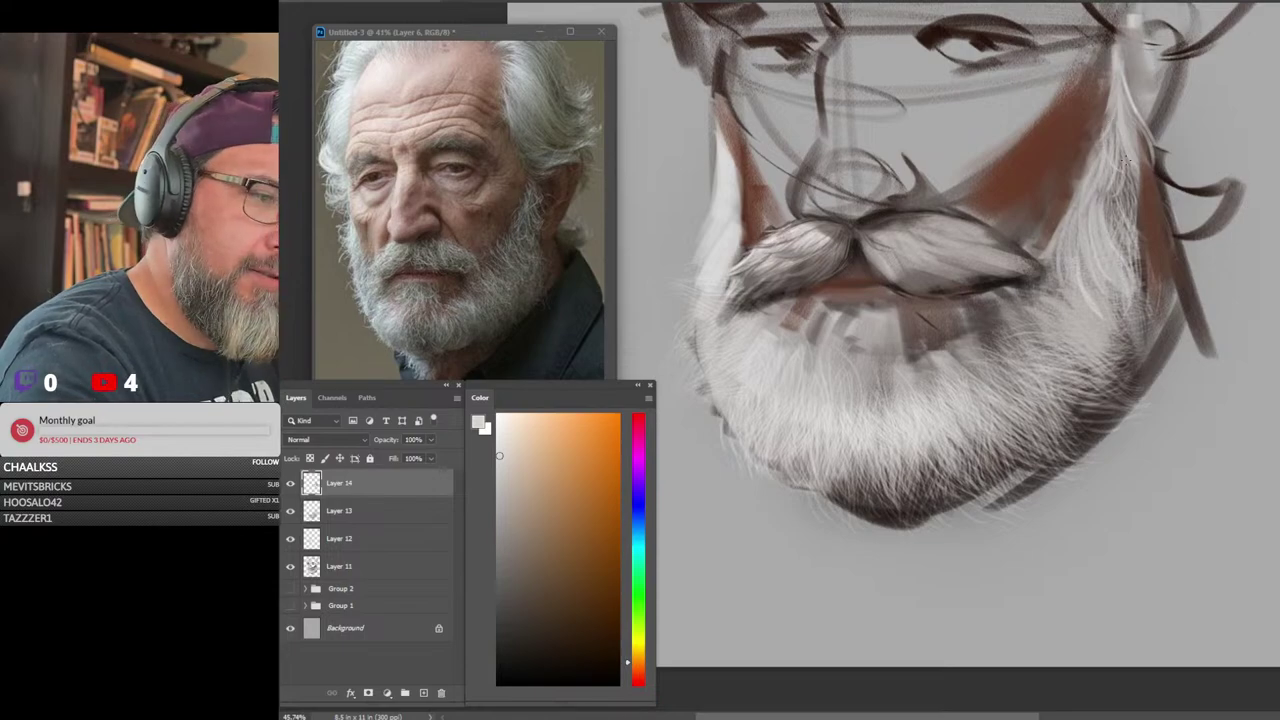
{"action": "mouse_move", "coordinate": [1078, 444]}
{"action": "left_mouse_down"}
{"action": "mouse_move", "coordinate": [900, 444]}
{"action": "mouse_move", "coordinate": [1065, 444]}
{"action": "left_mouse_up"}
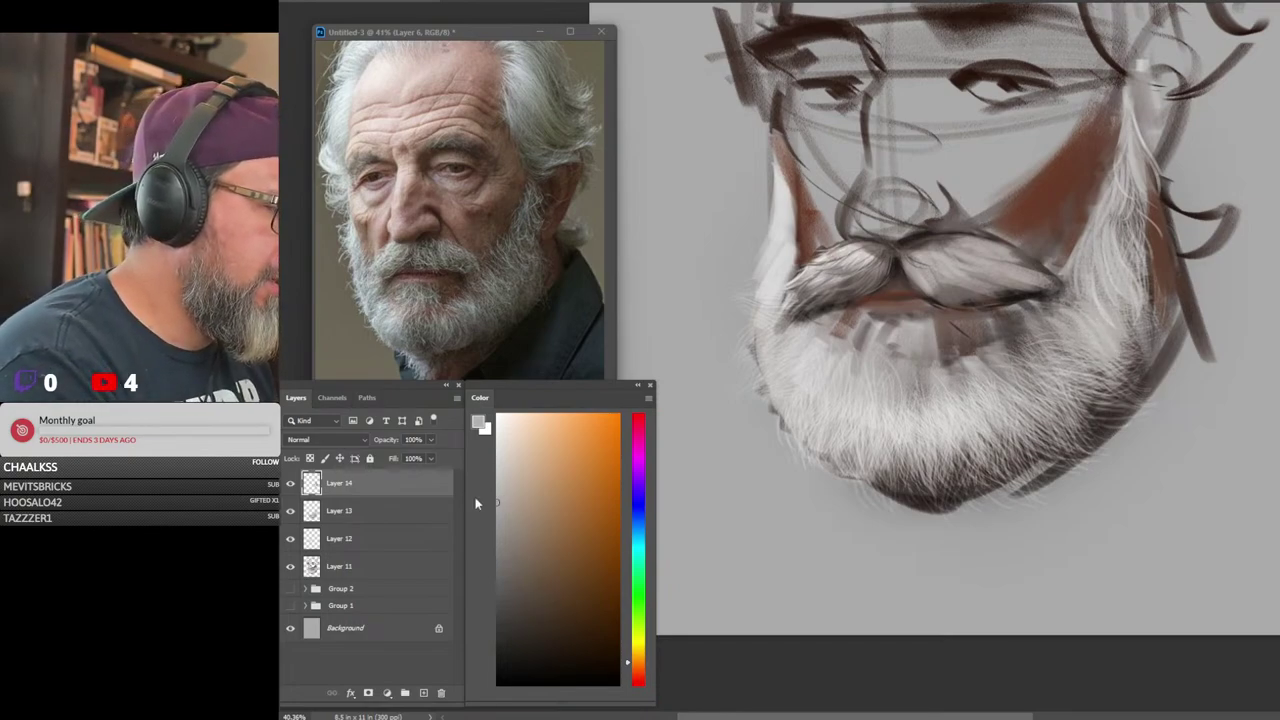
Paint sampled light gray hair strokes through the lower right side of the beard, softening the dark jaw edge
{"action": "mouse_move", "coordinate": [1128, 334]}
{"action": "left_mouse_down"}
{"action": "mouse_move", "coordinate": [1140, 410]}
{"action": "mouse_move", "coordinate": [1102, 434]}
{"action": "left_mouse_up"}
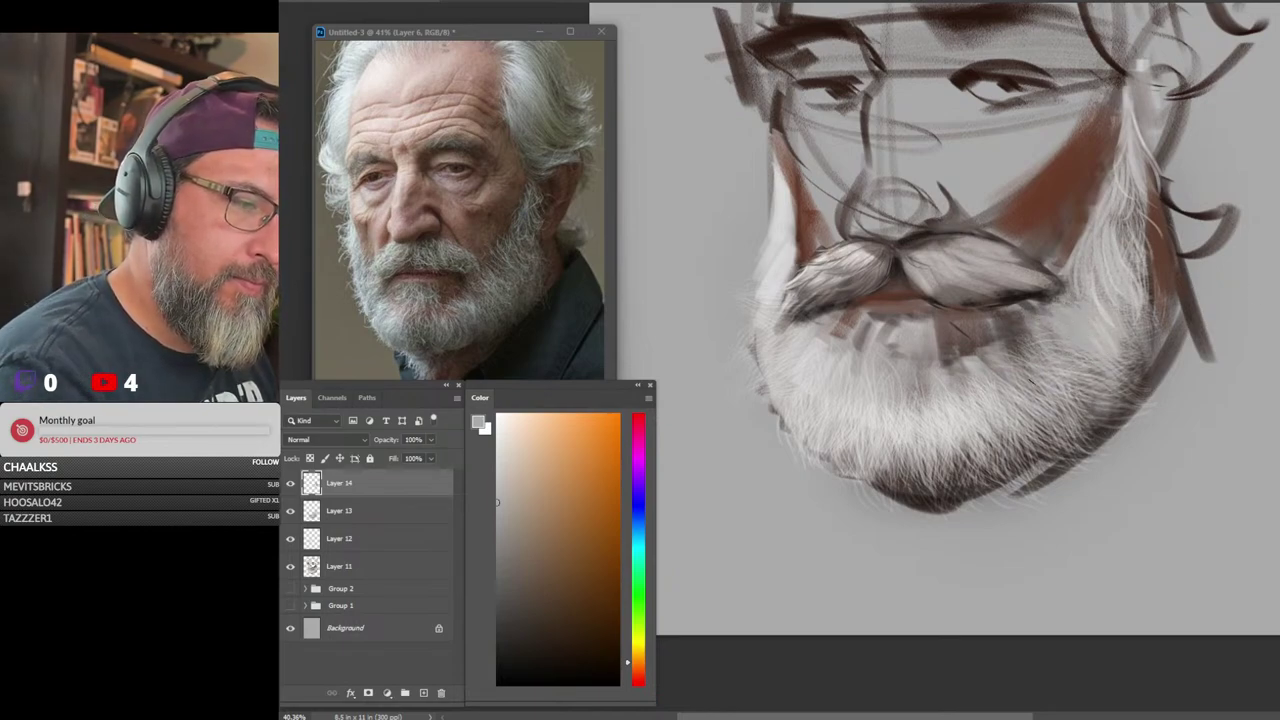
{"action": "left_click_drag", "start_coordinate": [581, 593], "coordinate": [497, 579]}
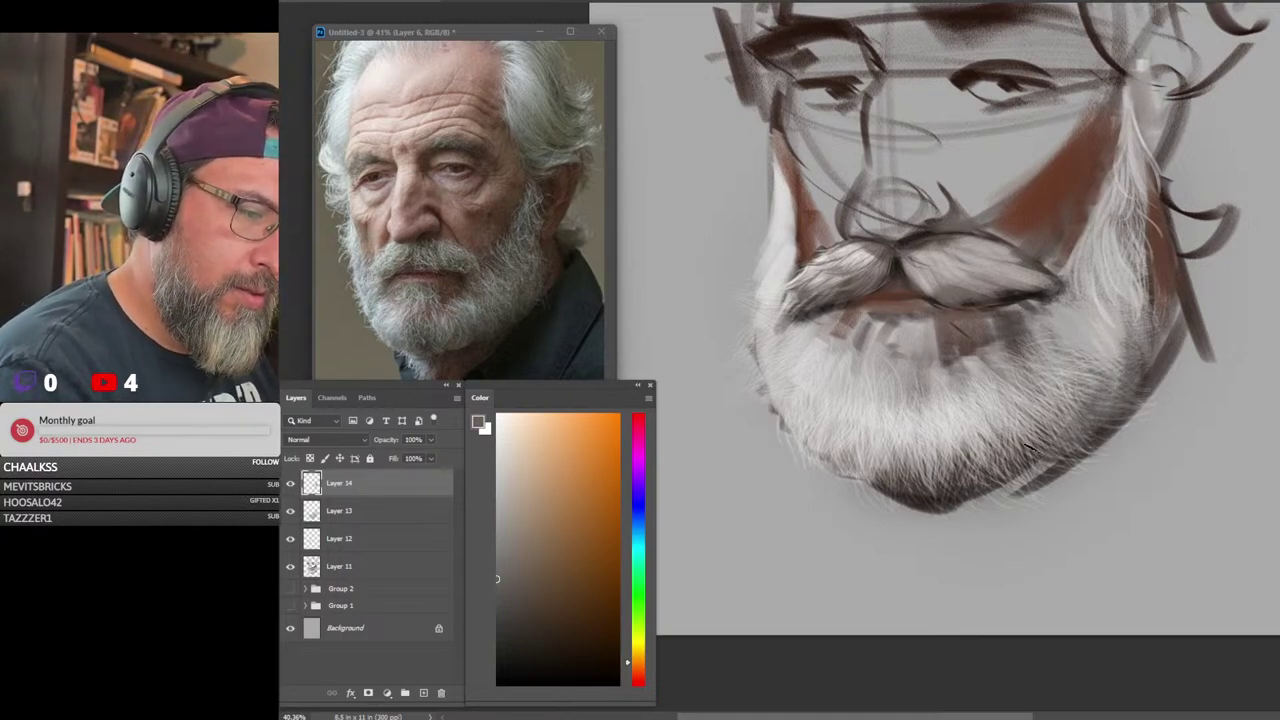
{"action": "left_click", "coordinate": [1158, 302], "text": "alt"}
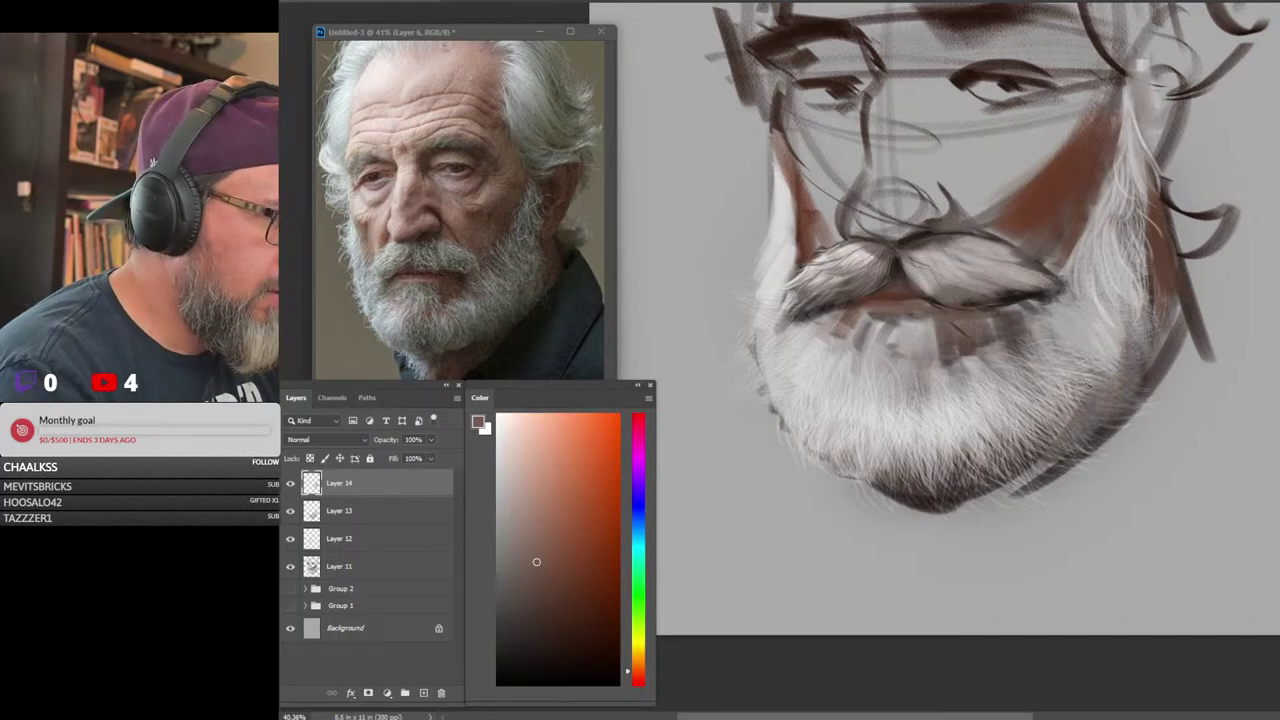
{"action": "left_click", "coordinate": [1090, 338], "text": "alt"}
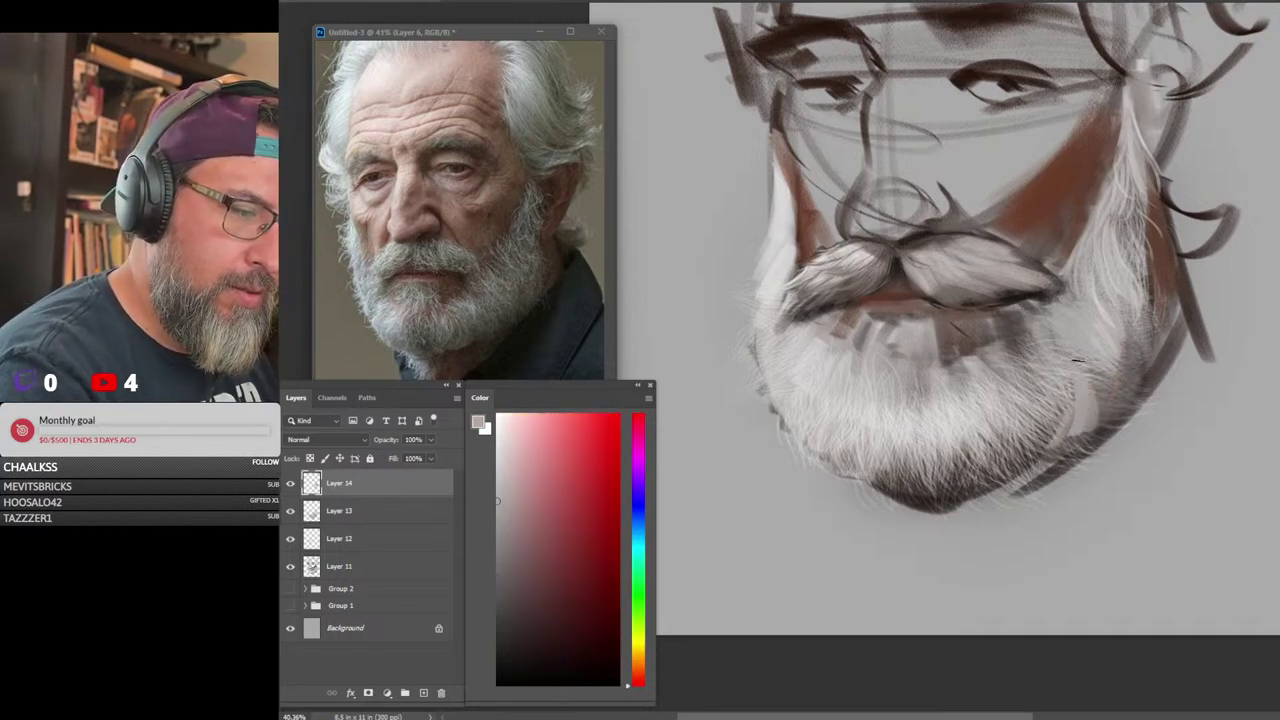
{"action": "left_click_drag", "start_coordinate": [1094, 417], "coordinate": [1116, 368]}
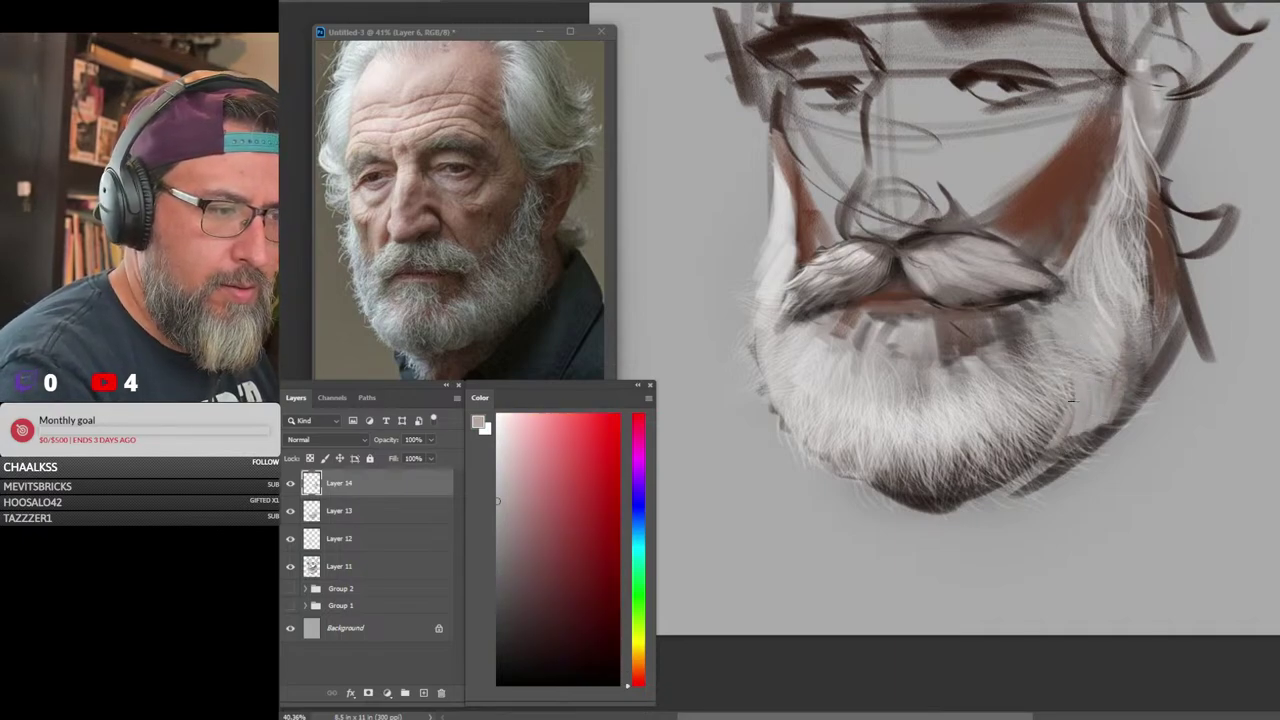
{"action": "mouse_move", "coordinate": [1045, 429]}
{"action": "left_mouse_down"}
{"action": "mouse_move", "coordinate": [1048, 361]}
{"action": "mouse_move", "coordinate": [992, 479]}
{"action": "left_mouse_up"}
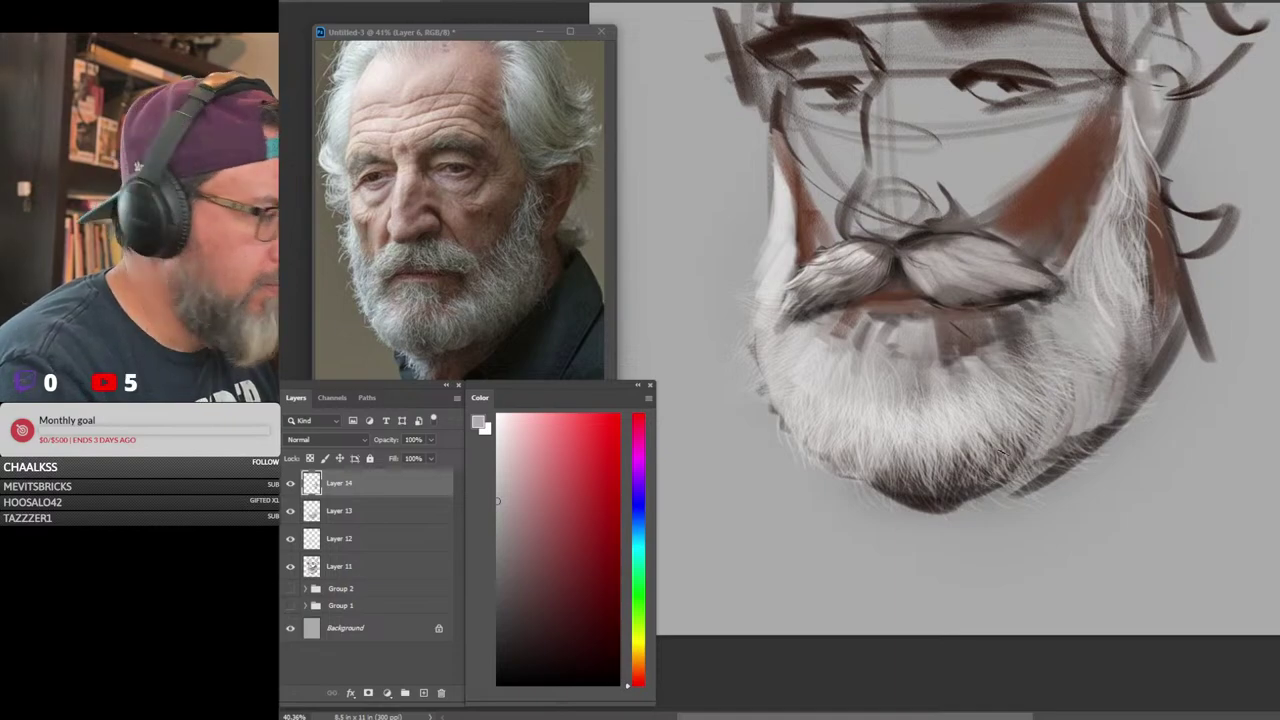
{"action": "left_click_drag", "start_coordinate": [1010, 432], "coordinate": [1004, 488]}
Sample a lighter gray from the beard and paint curved strands from the chin up along the right jawline
{"action": "left_click", "coordinate": [988, 396], "text": "alt"}
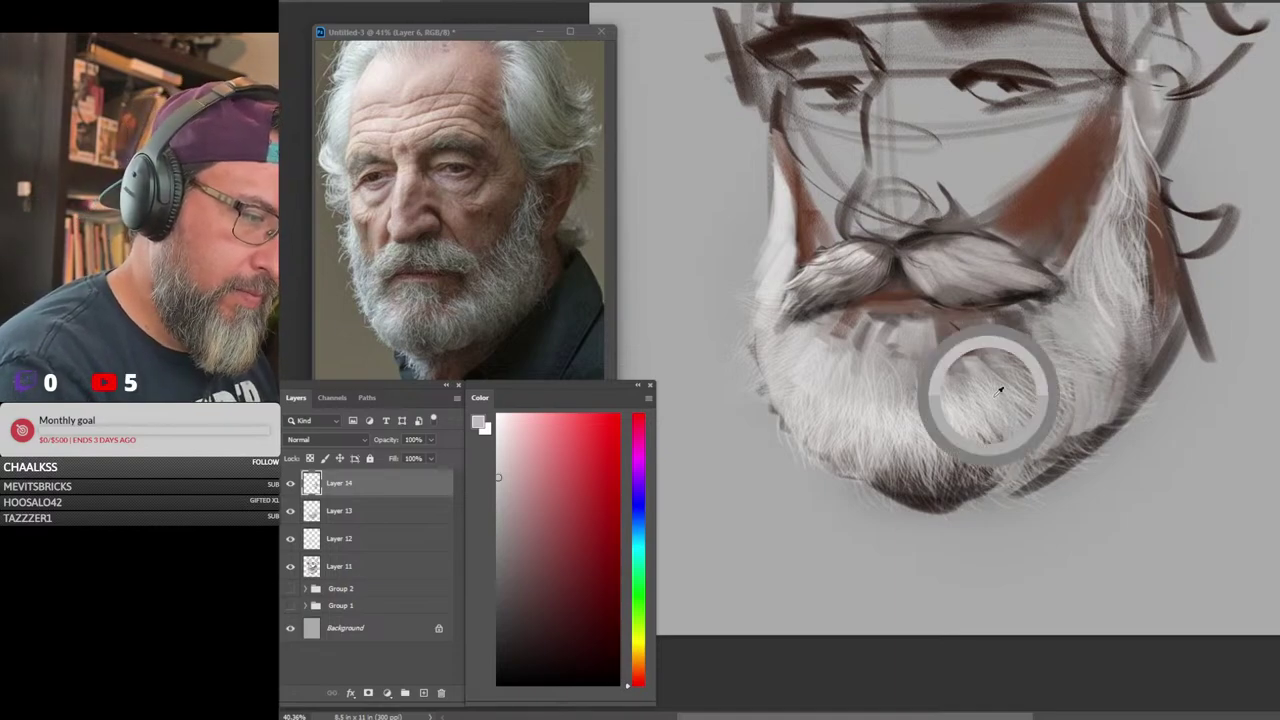
{"action": "mouse_move", "coordinate": [1007, 422]}
{"action": "left_mouse_down"}
{"action": "mouse_move", "coordinate": [1008, 486]}
{"action": "mouse_move", "coordinate": [1002, 428]}
{"action": "left_mouse_up"}
{"action": "mouse_move", "coordinate": [962, 504]}
{"action": "left_mouse_down"}
{"action": "mouse_move", "coordinate": [978, 440]}
{"action": "mouse_move", "coordinate": [1028, 428]}
{"action": "left_mouse_up"}
{"action": "mouse_move", "coordinate": [1014, 486]}
{"action": "left_mouse_down"}
{"action": "mouse_move", "coordinate": [1036, 436]}
{"action": "mouse_move", "coordinate": [1056, 436]}
{"action": "mouse_move", "coordinate": [1062, 420]}
{"action": "left_mouse_up"}
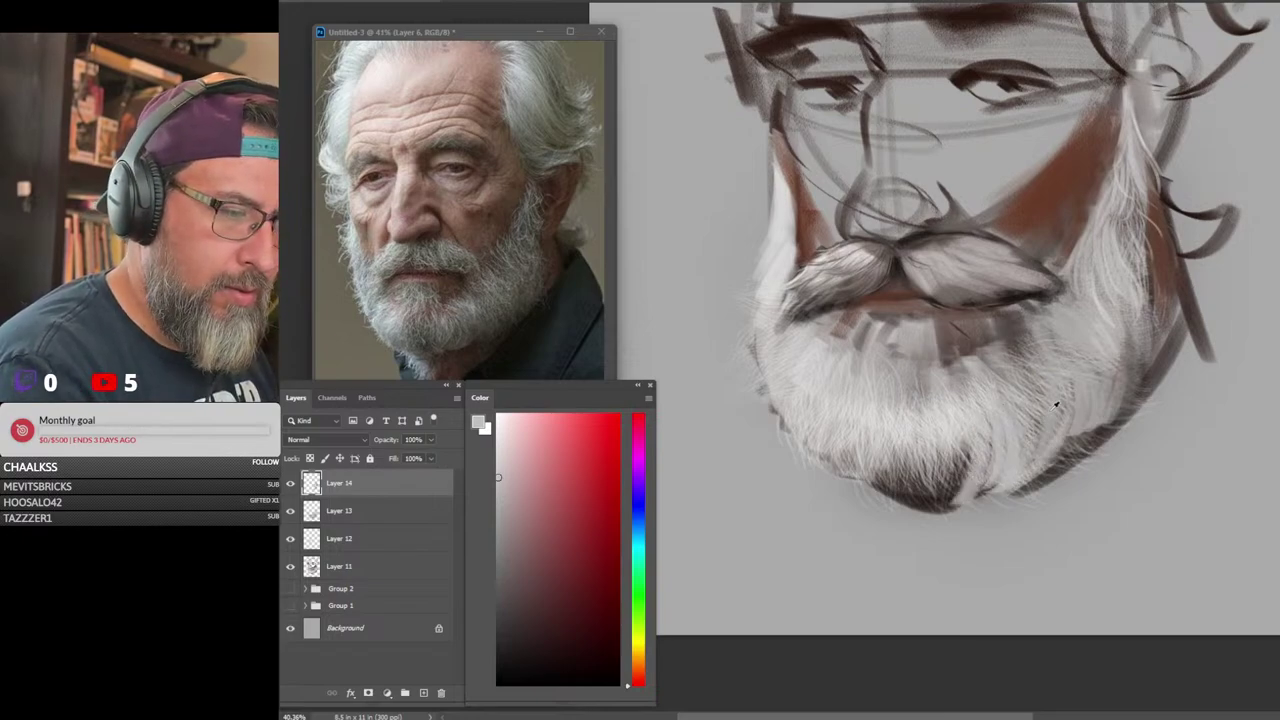
{"action": "left_click_drag", "start_coordinate": [1050, 464], "coordinate": [1066, 440]}
{"action": "left_click_drag", "start_coordinate": [1028, 478], "coordinate": [1082, 424]}
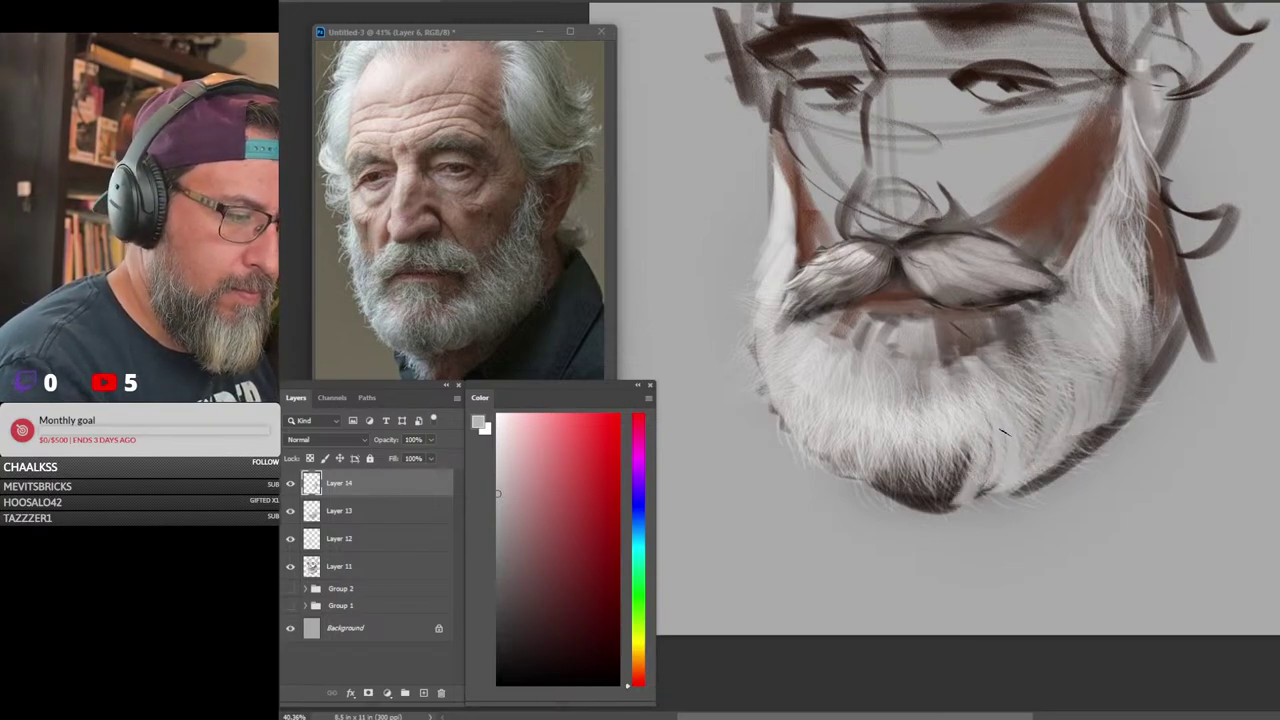
{"action": "left_click_drag", "start_coordinate": [968, 492], "coordinate": [952, 446]}
Sample the dark chin tone and paint darker strands sweeping from the chin up through the right side of the beard
{"action": "left_click", "coordinate": [957, 497], "text": "alt"}
{"action": "mouse_move", "coordinate": [972, 492]}
{"action": "left_mouse_down"}
{"action": "mouse_move", "coordinate": [1037, 412]}
{"action": "mouse_move", "coordinate": [931, 491]}
{"action": "mouse_move", "coordinate": [1028, 418]}
{"action": "mouse_move", "coordinate": [1005, 481]}
{"action": "mouse_move", "coordinate": [1007, 448]}
{"action": "mouse_move", "coordinate": [1046, 438]}
{"action": "left_mouse_up"}
{"action": "left_click_drag", "start_coordinate": [1036, 467], "coordinate": [1076, 432]}
{"action": "mouse_move", "coordinate": [985, 470]}
{"action": "left_mouse_down"}
{"action": "mouse_move", "coordinate": [1096, 366]}
{"action": "mouse_move", "coordinate": [1062, 344]}
{"action": "left_mouse_up"}
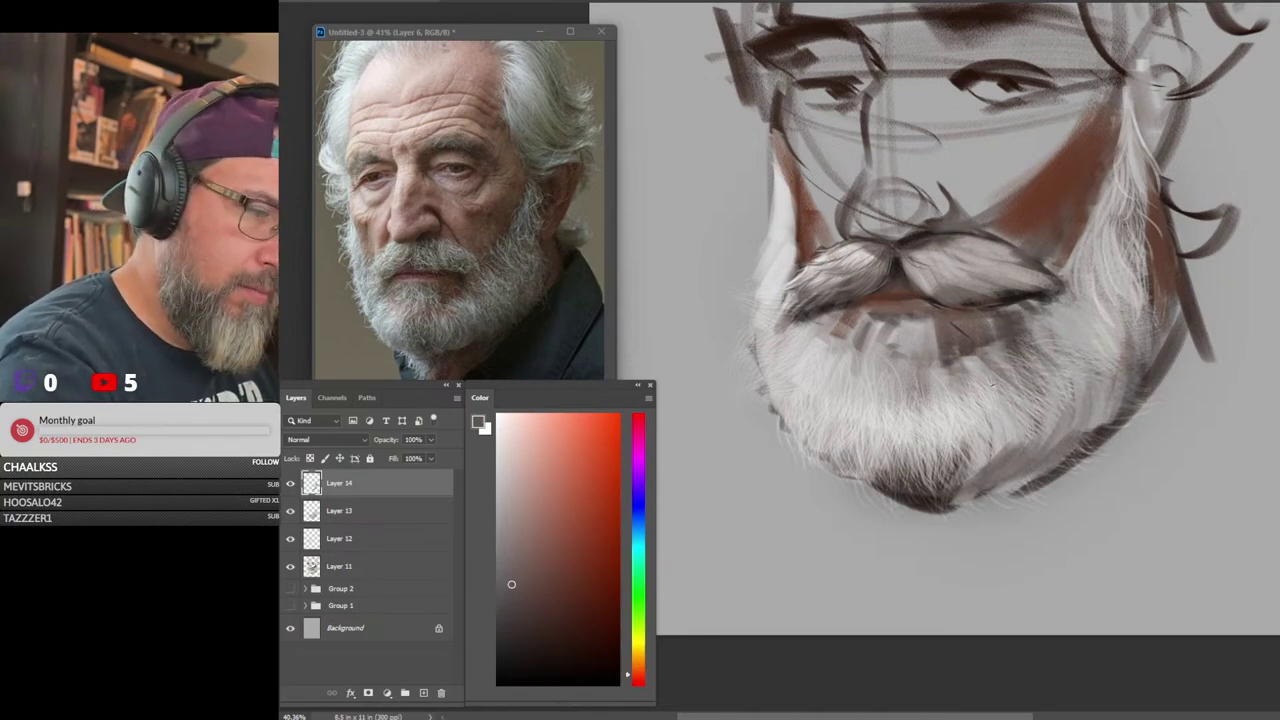
{"action": "mouse_move", "coordinate": [973, 411]}
{"action": "left_mouse_down"}
{"action": "mouse_move", "coordinate": [1001, 365]}
{"action": "mouse_move", "coordinate": [1096, 372]}
{"action": "mouse_move", "coordinate": [1086, 336]}
{"action": "left_mouse_up"}
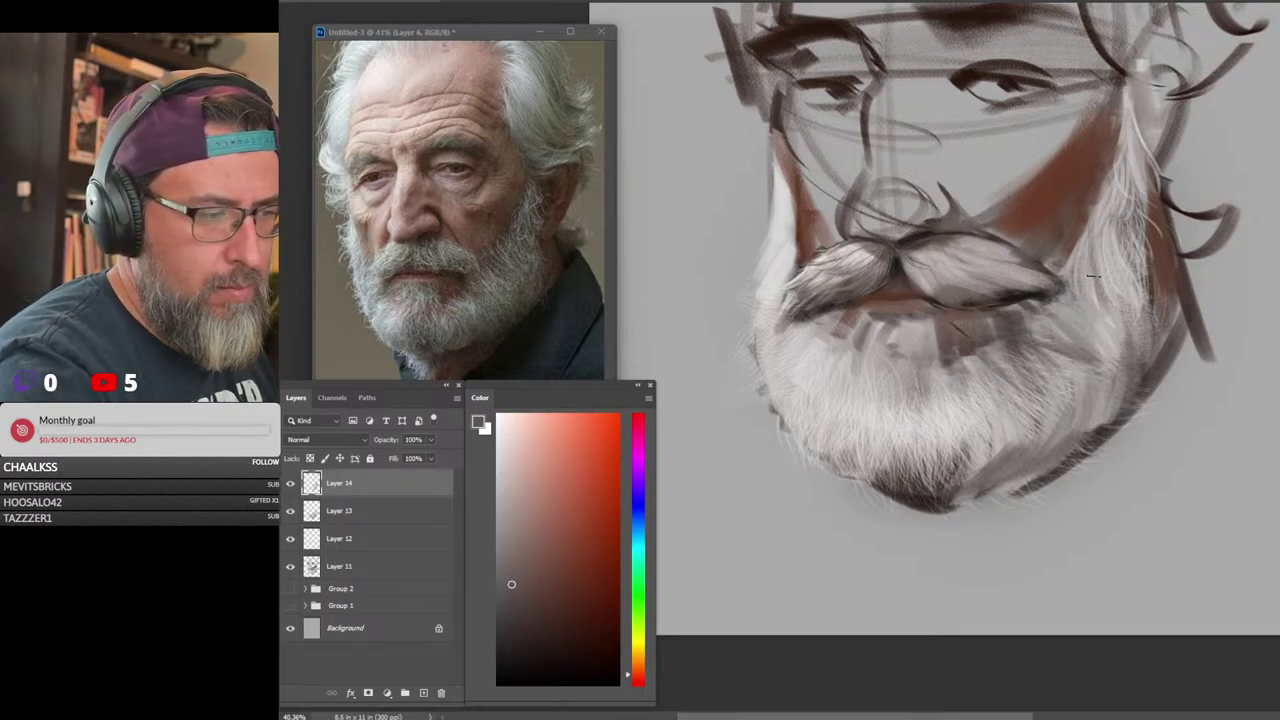
Soften the reddish-brown shading on the right cheek beside the mustache with sampled gray-brown tones
{"action": "left_click", "coordinate": [1089, 185], "text": "alt"}
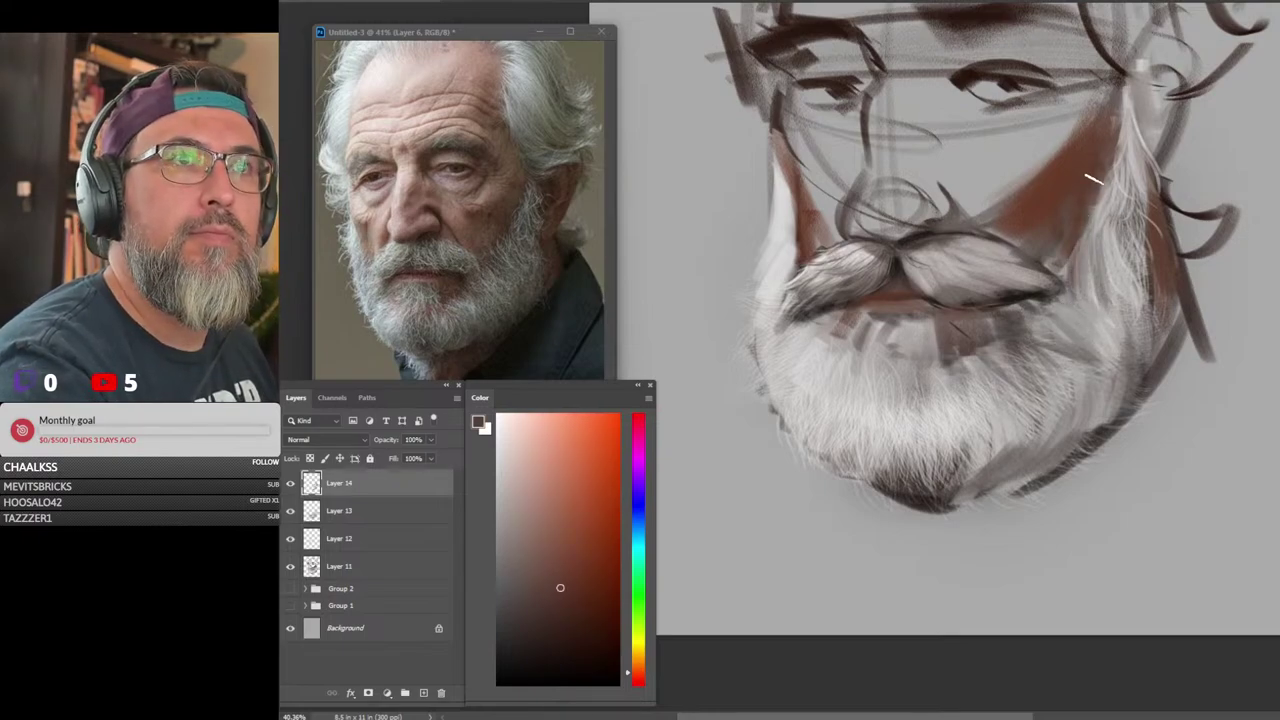
{"action": "left_click", "coordinate": [994, 194], "text": "alt"}
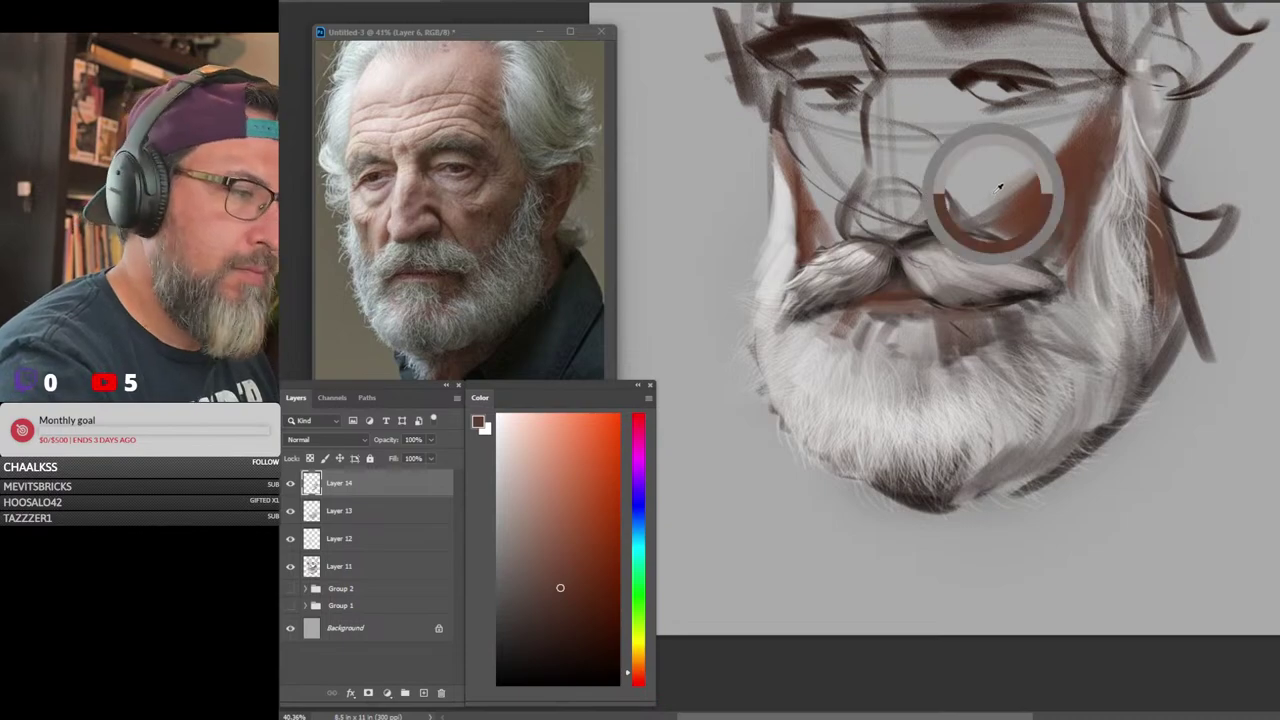
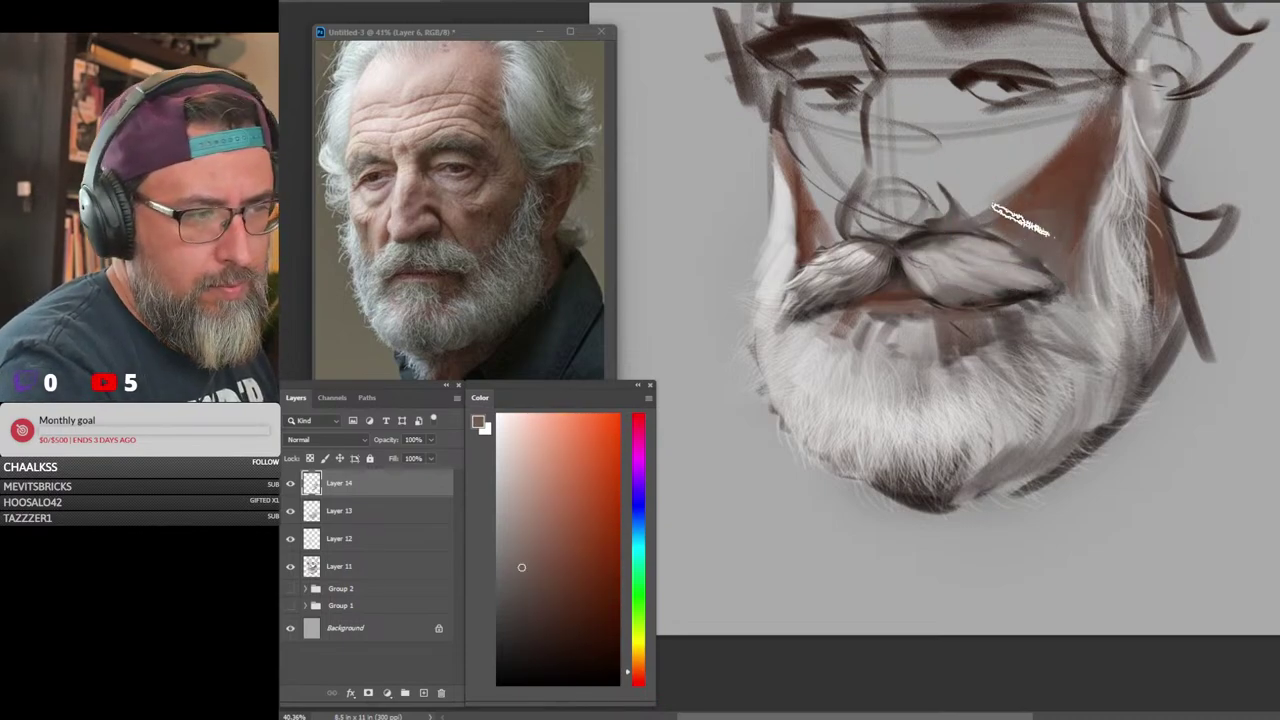
{"action": "left_click_drag", "start_coordinate": [1184, 374], "coordinate": [1146, 393]}
{"action": "scroll", "coordinate": [1146, 393], "scroll_direction": "up", "scroll_amount": 2}
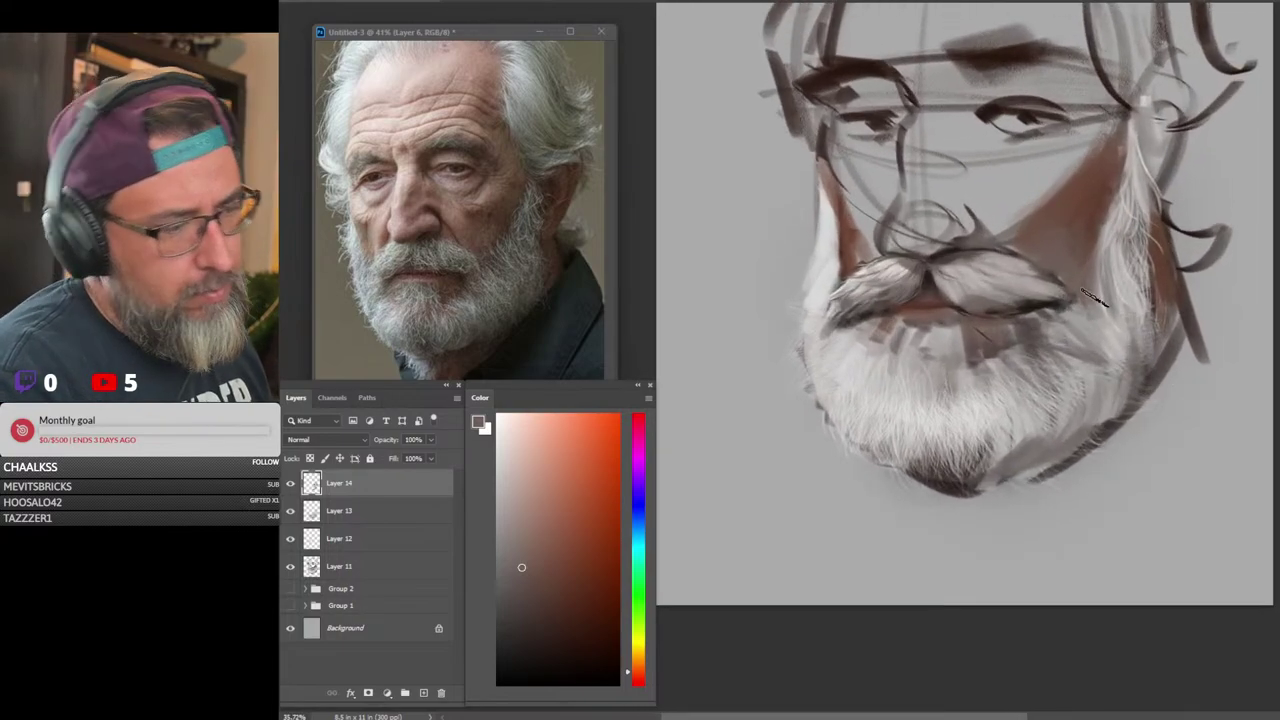
Sample beard grays and paint medium gray strands up the inner part of the right sideburn
{"action": "left_click", "coordinate": [1110, 240], "text": "alt"}
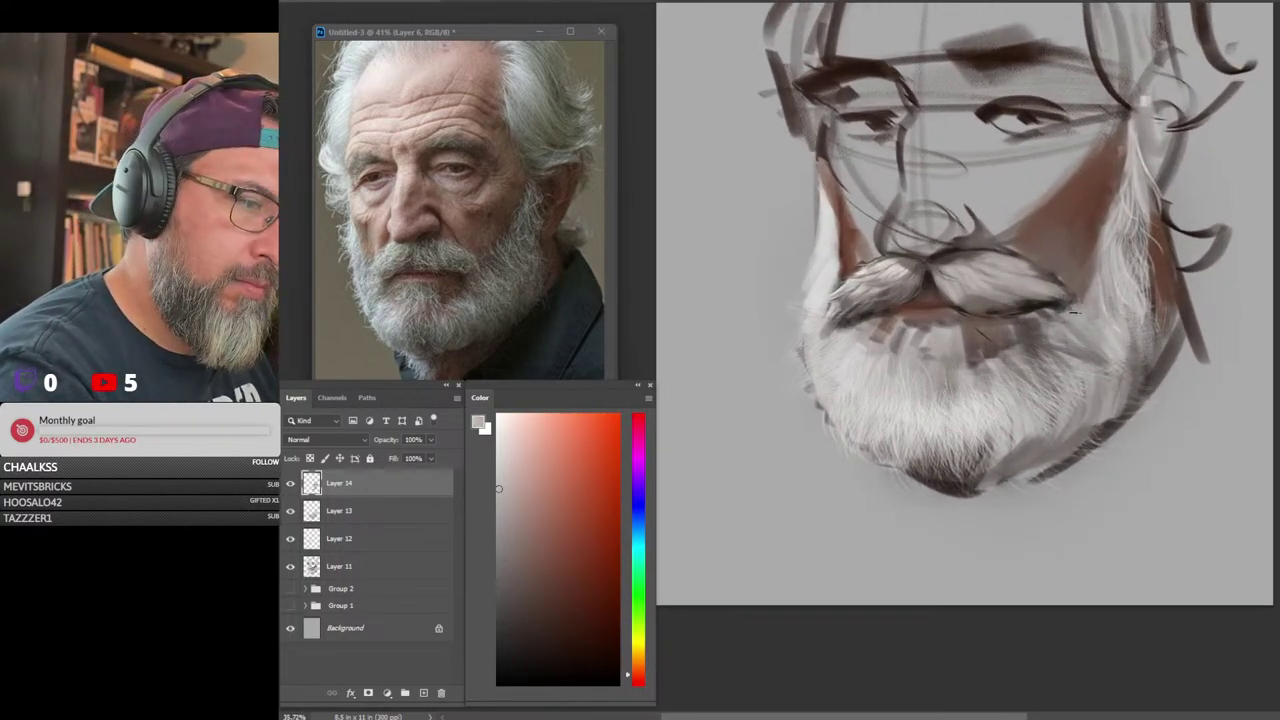
{"action": "left_click", "coordinate": [1150, 294], "text": "alt"}
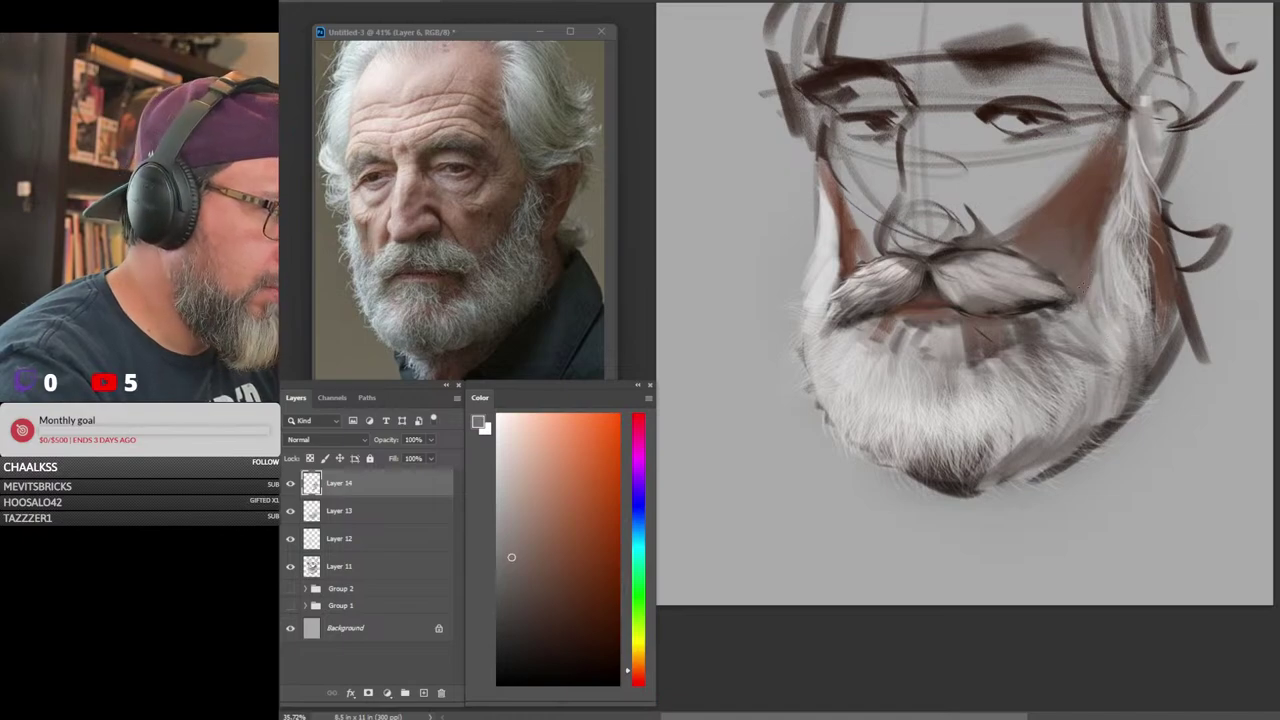
{"action": "mouse_move", "coordinate": [1118, 338]}
{"action": "left_mouse_down"}
{"action": "mouse_move", "coordinate": [1095, 274]}
{"action": "mouse_move", "coordinate": [1111, 225]}
{"action": "left_mouse_up"}
{"action": "mouse_move", "coordinate": [1129, 317]}
{"action": "left_mouse_down"}
{"action": "mouse_move", "coordinate": [1108, 272]}
{"action": "mouse_move", "coordinate": [1117, 220]}
{"action": "left_mouse_up"}
Paint broad light gray strands down the outer right sideburn and into the jaw with a tone sampled near its top
{"action": "left_click", "coordinate": [1125, 204], "text": "alt"}
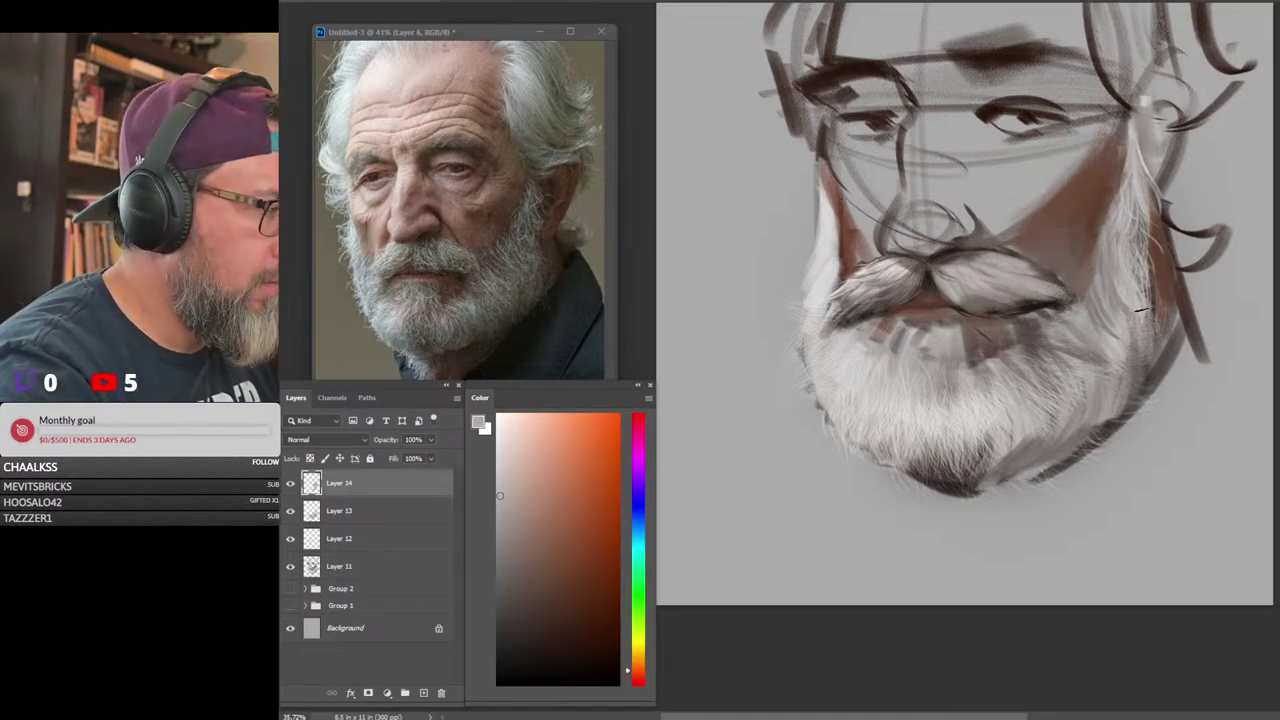
{"action": "left_click_drag", "start_coordinate": [1152, 322], "coordinate": [1130, 218]}
{"action": "left_click_drag", "start_coordinate": [1162, 298], "coordinate": [1140, 226]}
{"action": "left_click_drag", "start_coordinate": [1150, 358], "coordinate": [1162, 280]}
{"action": "mouse_move", "coordinate": [1150, 368]}
{"action": "left_mouse_down"}
{"action": "mouse_move", "coordinate": [1164, 294]}
{"action": "mouse_move", "coordinate": [1156, 310]}
{"action": "left_mouse_up"}
{"action": "mouse_move", "coordinate": [1129, 379]}
{"action": "left_mouse_down"}
{"action": "mouse_move", "coordinate": [1152, 322]}
{"action": "mouse_move", "coordinate": [1138, 348]}
{"action": "left_mouse_up"}
{"action": "mouse_move", "coordinate": [1165, 446]}
{"action": "left_mouse_down"}
{"action": "mouse_move", "coordinate": [1096, 463]}
{"action": "mouse_move", "coordinate": [1160, 453]}
{"action": "left_mouse_up"}
Paint sampled gray strokes below the lower lip and cover the front of the beard and chin with broad light gray strokes
{"action": "left_click", "coordinate": [1062, 319], "text": "alt"}
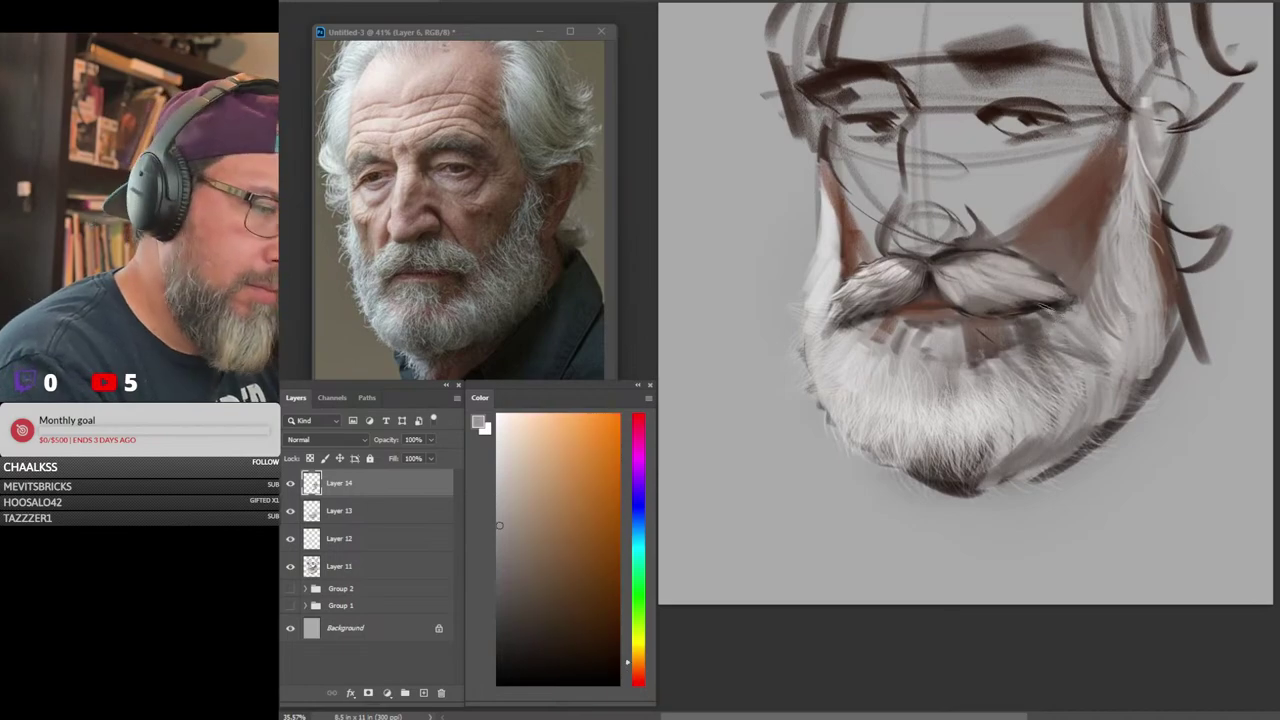
{"action": "mouse_move", "coordinate": [1047, 306]}
{"action": "left_mouse_down"}
{"action": "mouse_move", "coordinate": [1040, 350]}
{"action": "mouse_move", "coordinate": [1031, 335]}
{"action": "left_mouse_up"}
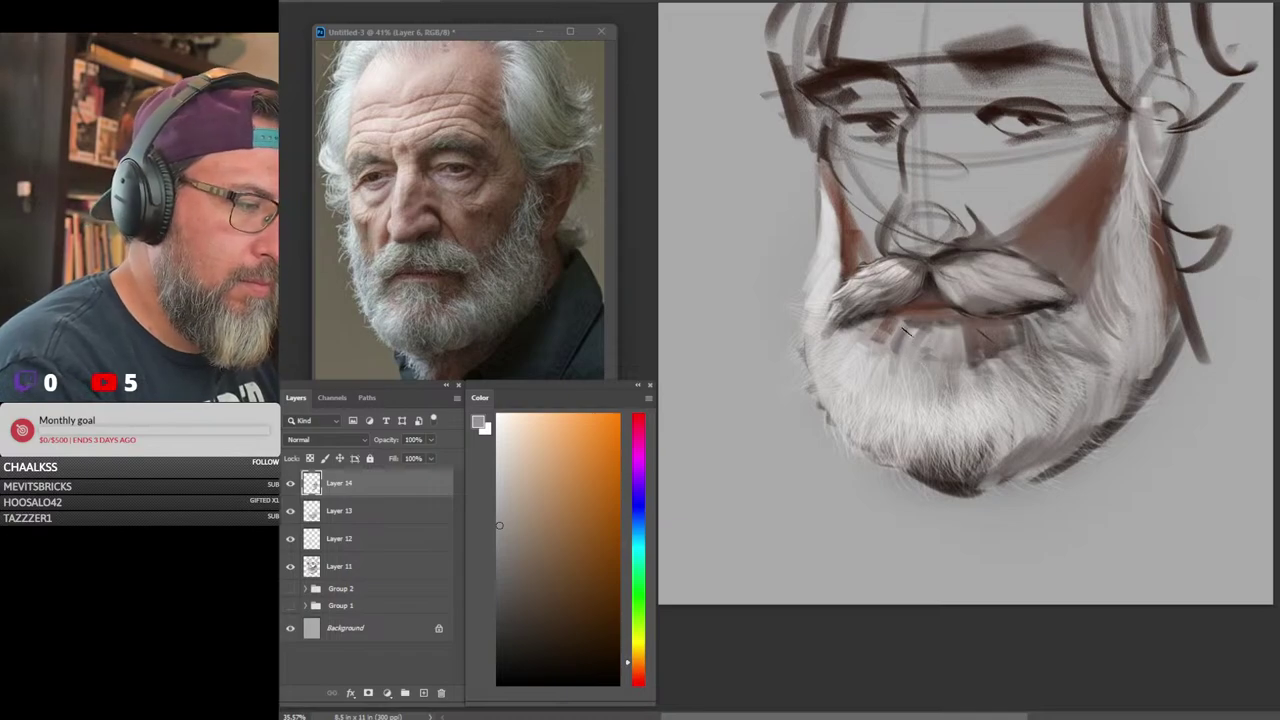
{"action": "left_click", "coordinate": [829, 328], "text": "alt"}
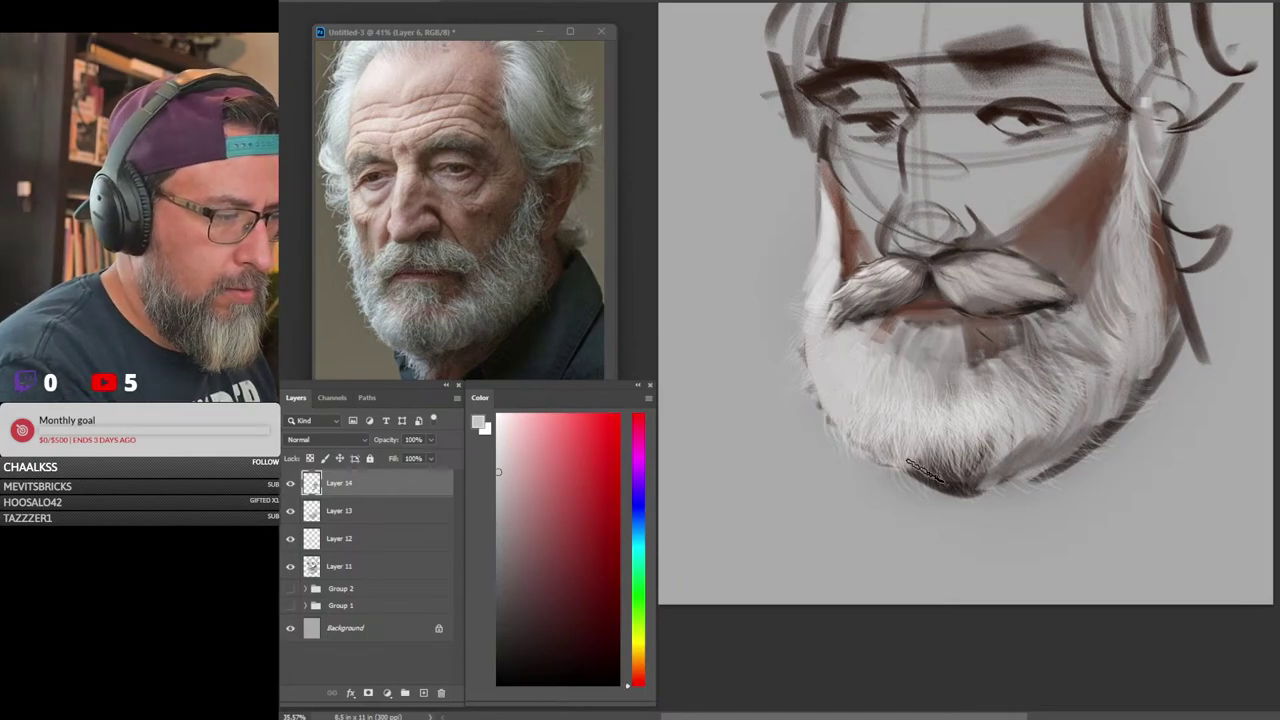
{"action": "mouse_move", "coordinate": [1195, 385]}
{"action": "left_mouse_down"}
{"action": "mouse_move", "coordinate": [1122, 415]}
{"action": "mouse_move", "coordinate": [1126, 365]}
{"action": "left_mouse_up"}
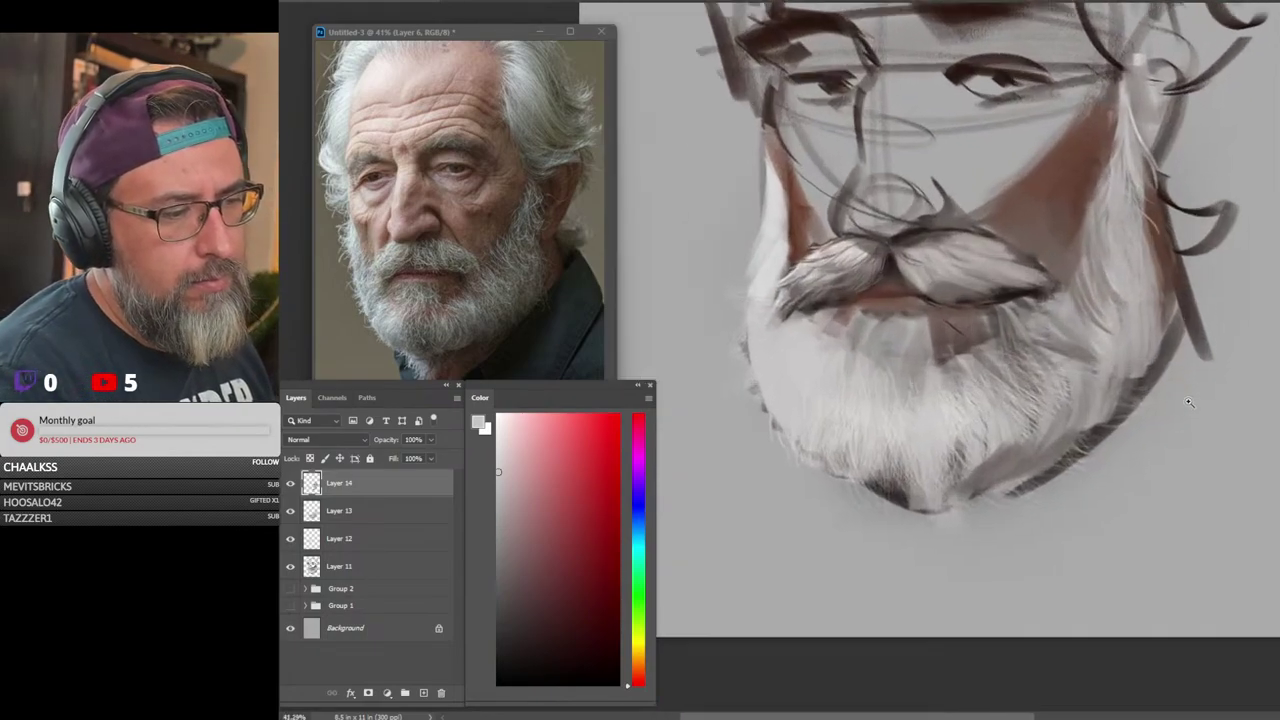
{"action": "left_click", "coordinate": [886, 398], "text": "alt"}
{"action": "mouse_move", "coordinate": [884, 430]}
{"action": "left_mouse_down"}
{"action": "mouse_move", "coordinate": [887, 469]}
{"action": "mouse_move", "coordinate": [931, 382]}
{"action": "mouse_move", "coordinate": [954, 438]}
{"action": "mouse_move", "coordinate": [983, 455]}
{"action": "left_mouse_up"}
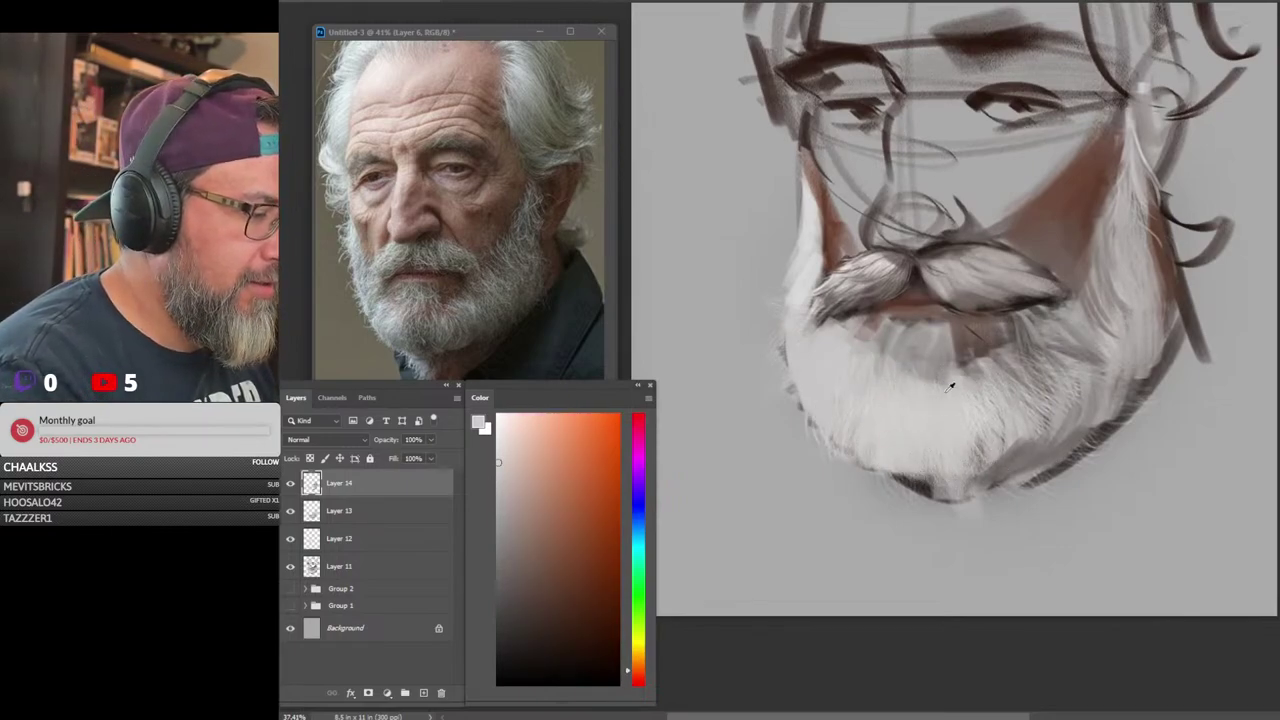
Sample a dark gray-brown and paint short downward strokes below the lower lip into the light beard
{"action": "left_click", "coordinate": [957, 333], "text": "alt"}
{"action": "left_click_drag", "start_coordinate": [910, 341], "coordinate": [903, 388]}
{"action": "mouse_move", "coordinate": [920, 352]}
{"action": "left_mouse_down"}
{"action": "mouse_move", "coordinate": [923, 400]}
{"action": "mouse_move", "coordinate": [939, 386]}
{"action": "left_mouse_up"}
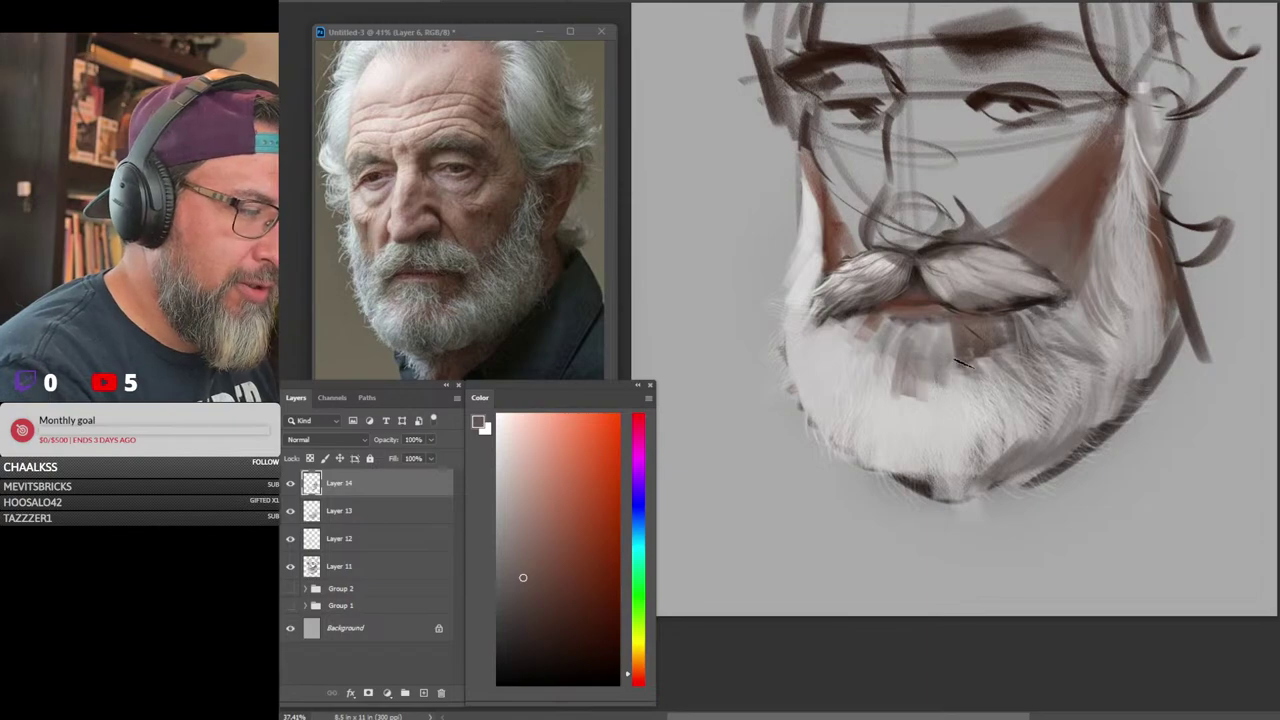
{"action": "mouse_move", "coordinate": [880, 336]}
{"action": "left_mouse_down"}
{"action": "mouse_move", "coordinate": [876, 376]}
{"action": "mouse_move", "coordinate": [855, 350]}
{"action": "left_mouse_up"}
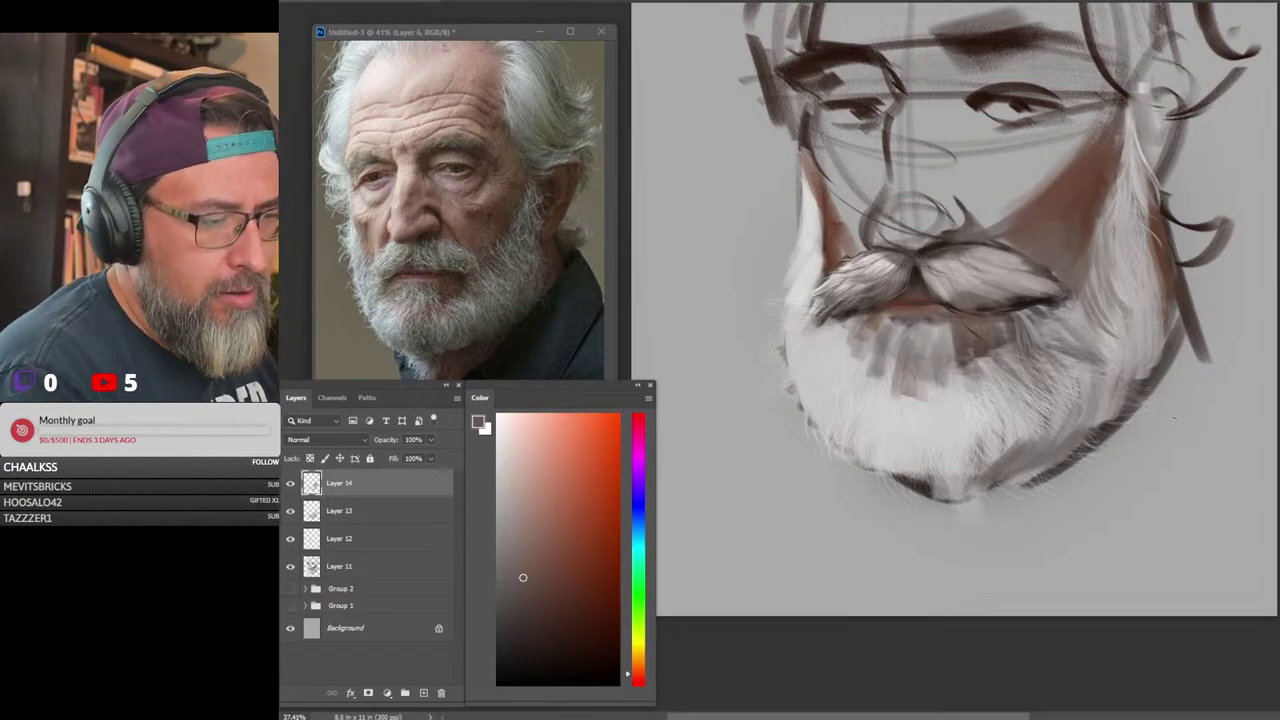
{"action": "mouse_move", "coordinate": [1143, 379]}
{"action": "left_mouse_down"}
{"action": "mouse_move", "coordinate": [1066, 384]}
{"action": "mouse_move", "coordinate": [1147, 391]}
{"action": "left_mouse_up"}
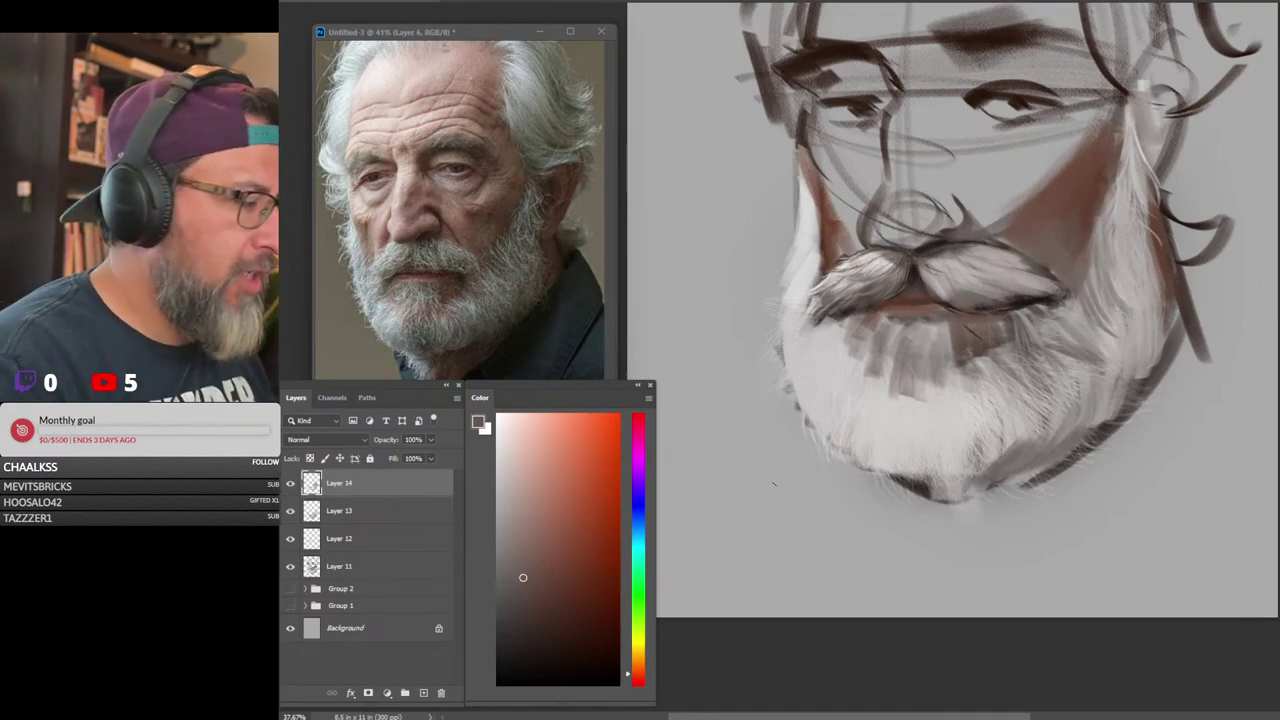
Add a new layer and block in the left half of the mustache as a solid shape in a sampled dark gray
{"action": "left_click", "coordinate": [423, 692]}
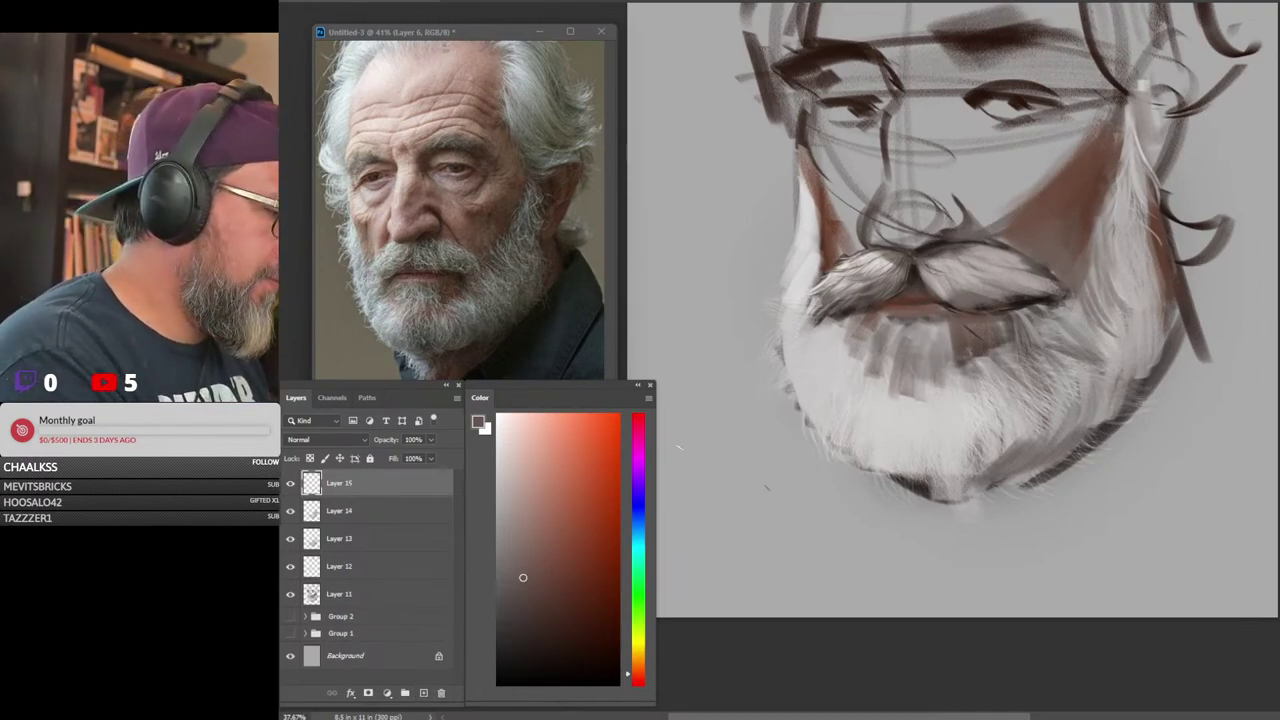
{"action": "left_click", "coordinate": [498, 553]}
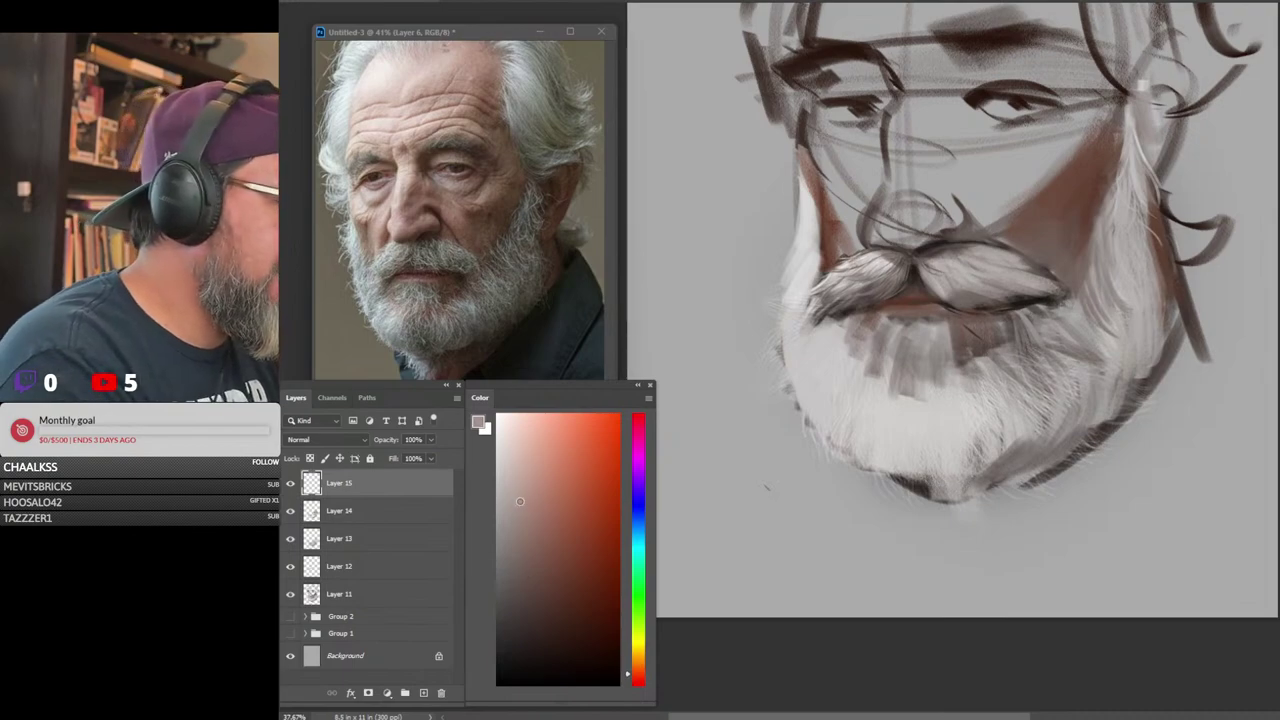
{"action": "scroll", "coordinate": [929, 280], "scroll_direction": "up", "scroll_amount": 2}
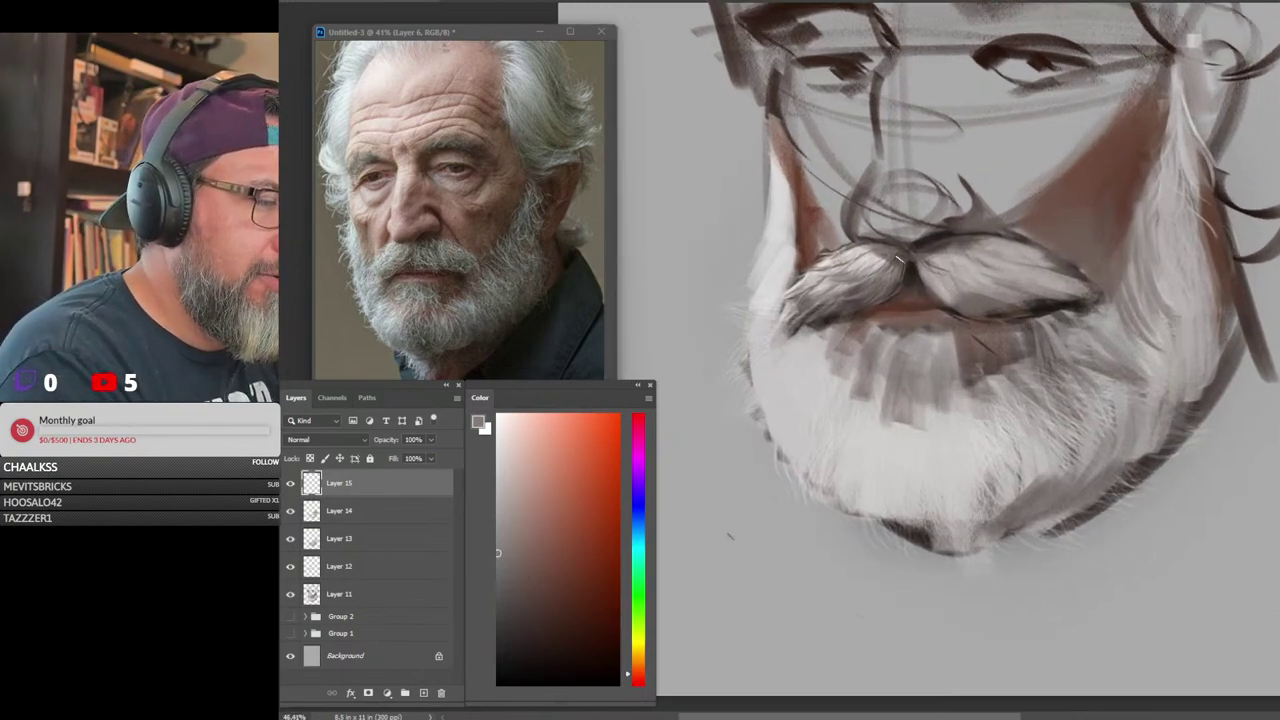
{"action": "left_click_drag", "start_coordinate": [515, 485], "coordinate": [497, 462]}
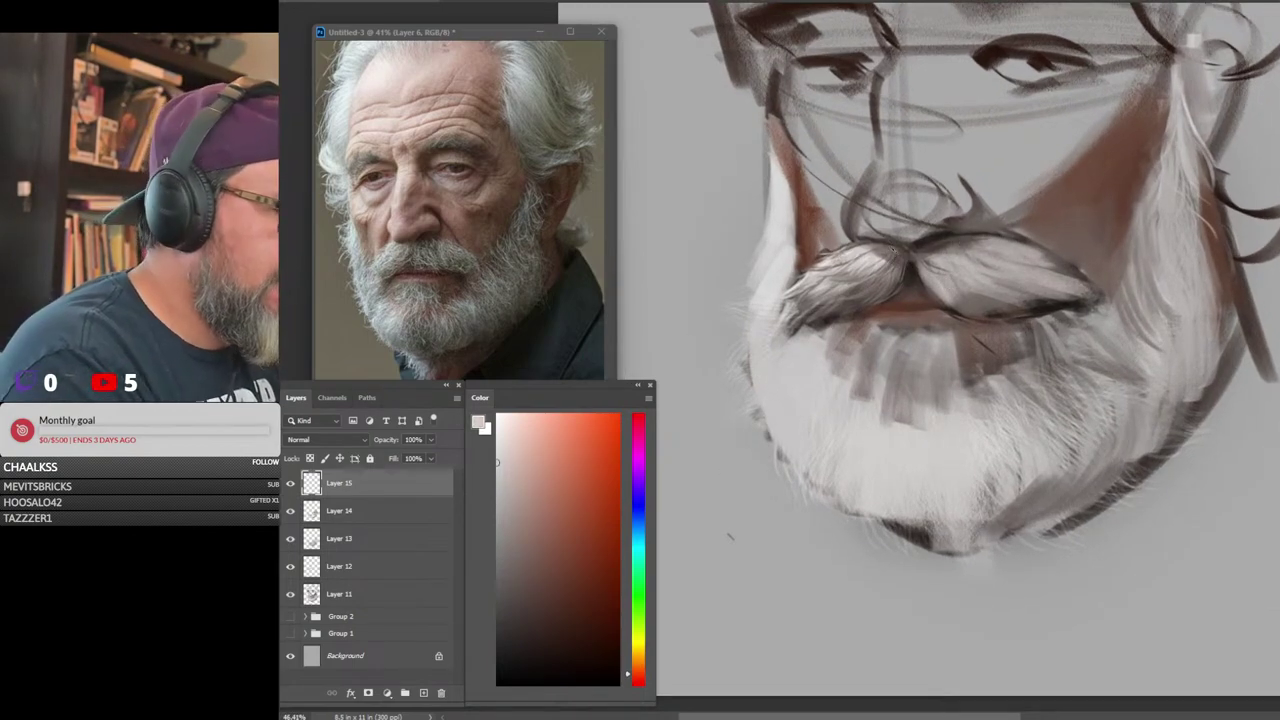
{"action": "mouse_move", "coordinate": [906, 248]}
{"action": "left_mouse_down"}
{"action": "mouse_move", "coordinate": [882, 294]}
{"action": "mouse_move", "coordinate": [840, 302]}
{"action": "left_mouse_up"}
{"action": "left_click", "coordinate": [903, 250], "text": "alt"}
{"action": "left_click_drag", "start_coordinate": [904, 264], "coordinate": [801, 320]}
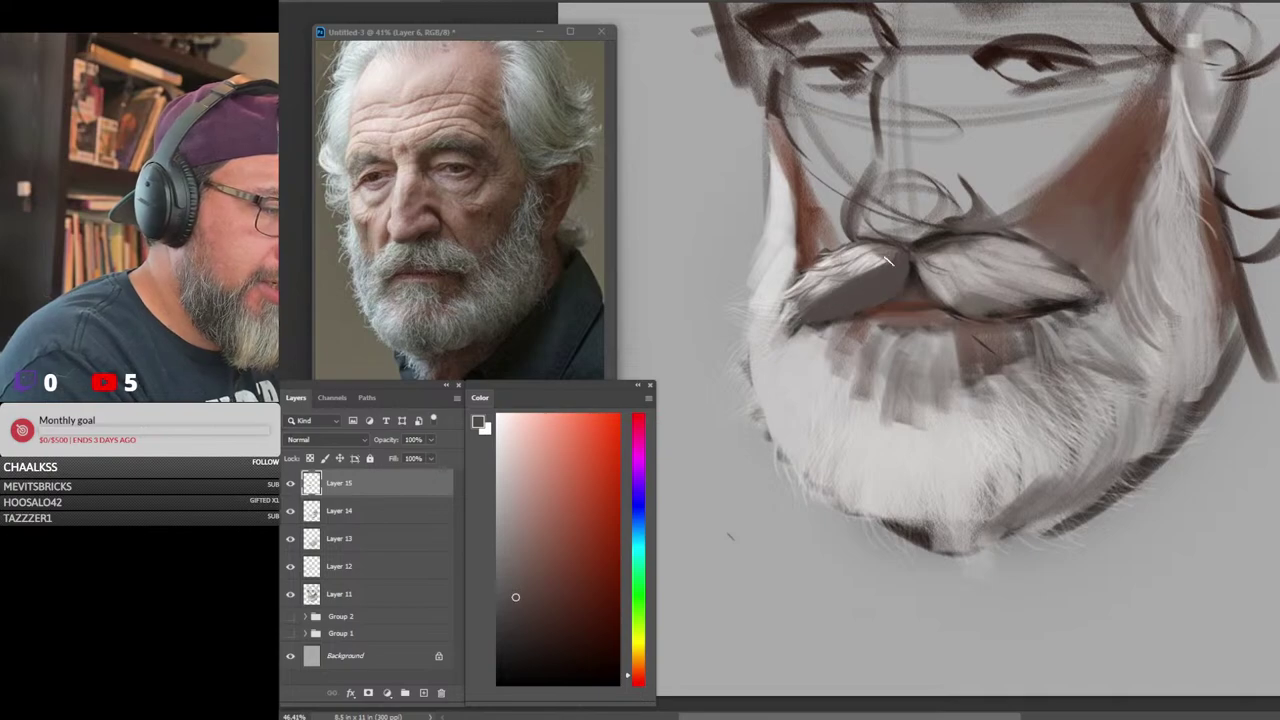
{"action": "mouse_move", "coordinate": [895, 258]}
{"action": "left_mouse_down"}
{"action": "mouse_move", "coordinate": [835, 285]}
{"action": "mouse_move", "coordinate": [845, 262]}
{"action": "mouse_move", "coordinate": [827, 262]}
{"action": "mouse_move", "coordinate": [805, 300]}
{"action": "mouse_move", "coordinate": [893, 247]}
{"action": "left_mouse_up"}
{"action": "mouse_move", "coordinate": [812, 272]}
{"action": "left_mouse_down"}
{"action": "mouse_move", "coordinate": [780, 322]}
{"action": "mouse_move", "coordinate": [752, 334]}
{"action": "mouse_move", "coordinate": [816, 328]}
{"action": "left_mouse_up"}
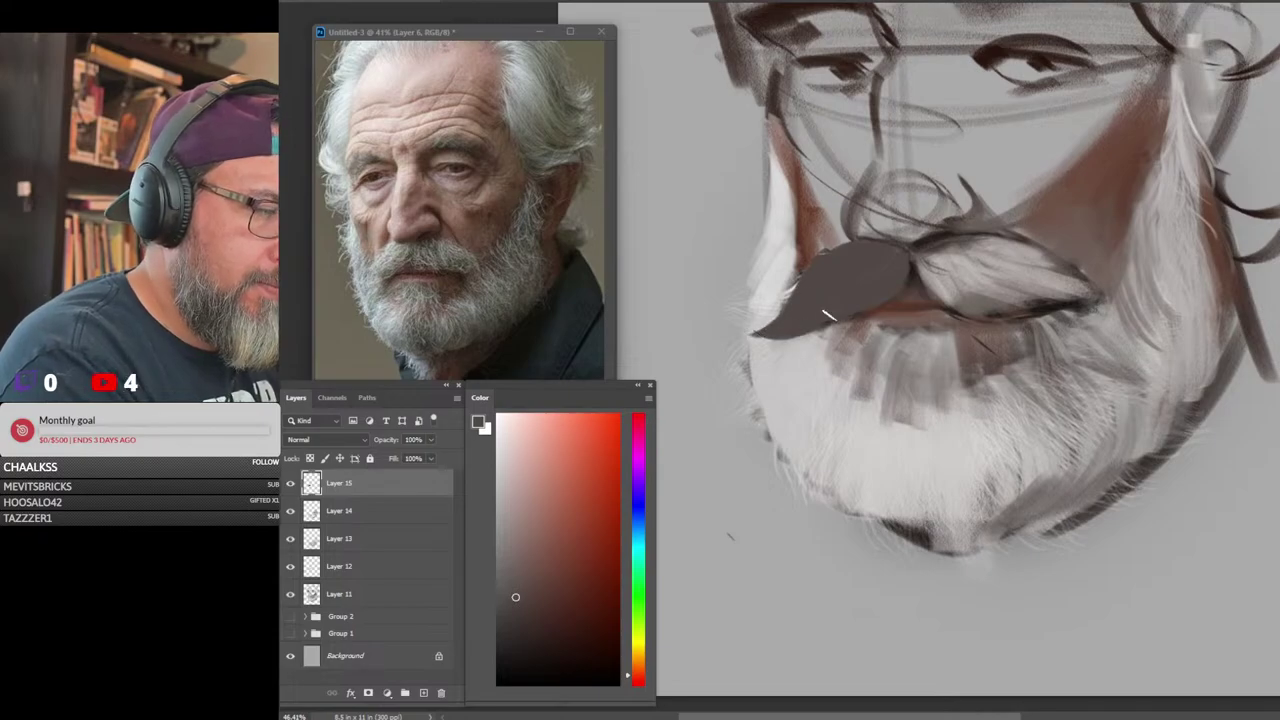
Brush a lighter gray along the top of the mustache's left half and draw its outline and inner strand lines in near-black
{"action": "left_click", "coordinate": [510, 502]}
{"action": "mouse_move", "coordinate": [888, 246]}
{"action": "left_mouse_down"}
{"action": "mouse_move", "coordinate": [804, 273]}
{"action": "mouse_move", "coordinate": [864, 241]}
{"action": "mouse_move", "coordinate": [812, 266]}
{"action": "mouse_move", "coordinate": [827, 255]}
{"action": "mouse_move", "coordinate": [796, 287]}
{"action": "left_mouse_up"}
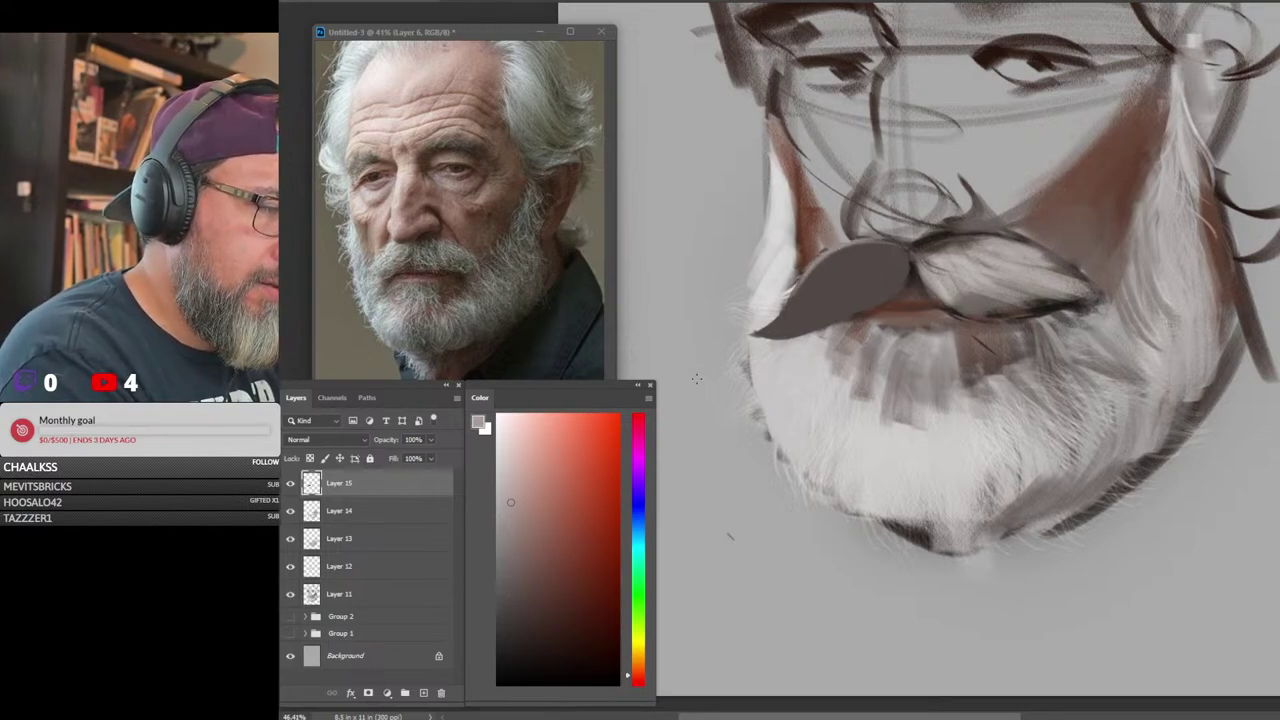
{"action": "left_click", "coordinate": [512, 678]}
{"action": "mouse_move", "coordinate": [895, 244]}
{"action": "left_mouse_down"}
{"action": "mouse_move", "coordinate": [848, 244]}
{"action": "mouse_move", "coordinate": [796, 295]}
{"action": "mouse_move", "coordinate": [806, 265]}
{"action": "mouse_move", "coordinate": [733, 336]}
{"action": "mouse_move", "coordinate": [839, 320]}
{"action": "mouse_move", "coordinate": [799, 332]}
{"action": "mouse_move", "coordinate": [917, 254]}
{"action": "mouse_move", "coordinate": [856, 266]}
{"action": "mouse_move", "coordinate": [833, 288]}
{"action": "mouse_move", "coordinate": [888, 284]}
{"action": "mouse_move", "coordinate": [871, 282]}
{"action": "mouse_move", "coordinate": [840, 322]}
{"action": "mouse_move", "coordinate": [790, 317]}
{"action": "mouse_move", "coordinate": [870, 276]}
{"action": "mouse_move", "coordinate": [774, 317]}
{"action": "mouse_move", "coordinate": [862, 240]}
{"action": "left_mouse_up"}
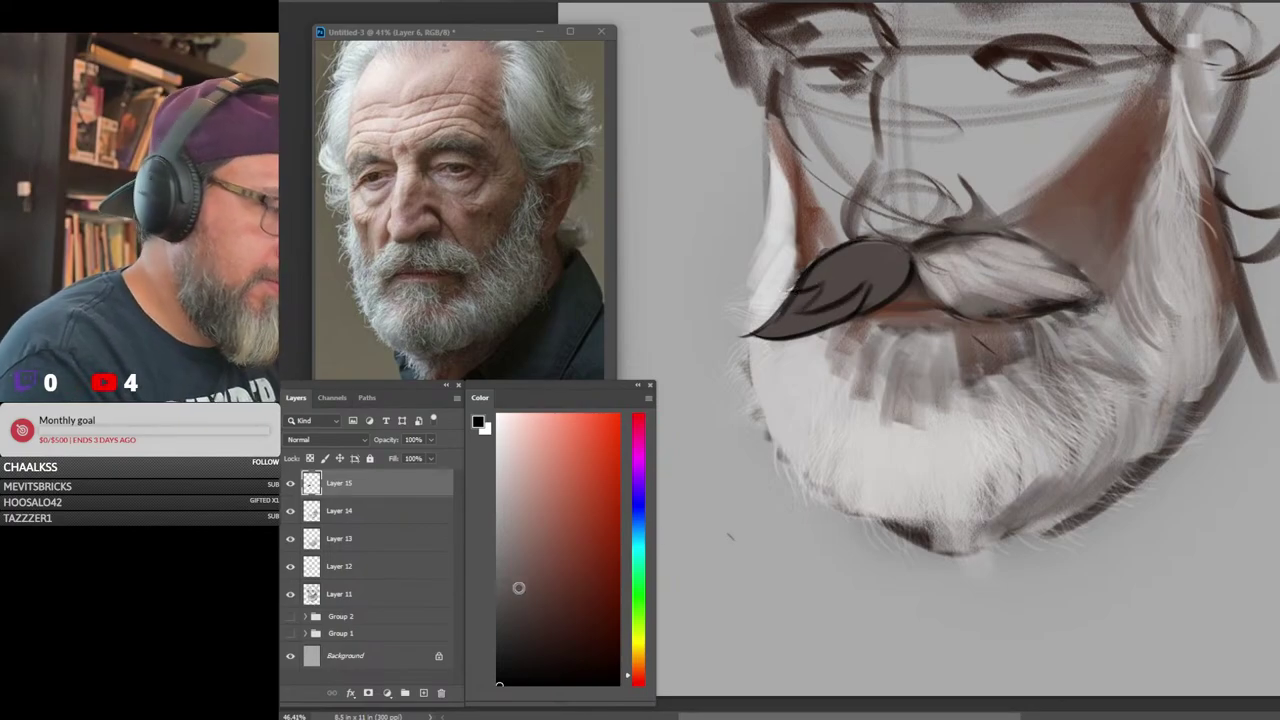
Paint light gray hair strands across the mustache's left half, following its curve out to the tip
{"action": "left_click", "coordinate": [504, 586]}
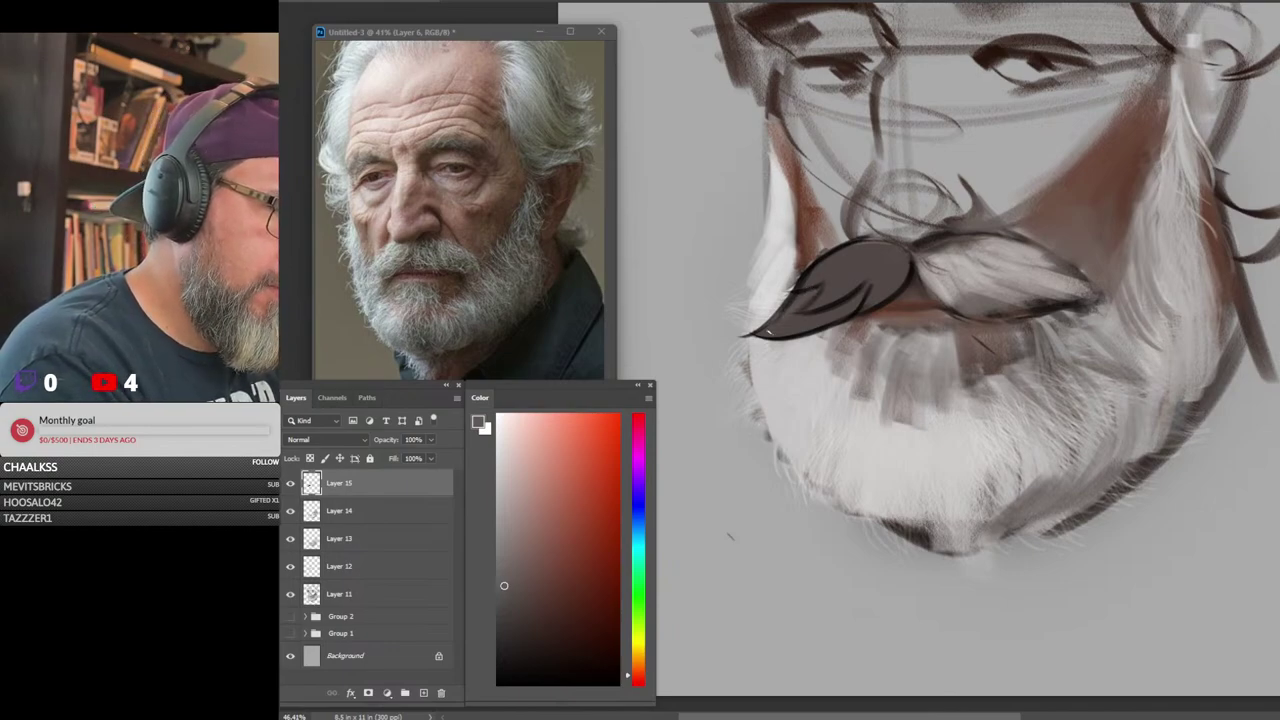
{"action": "left_click", "coordinate": [502, 496]}
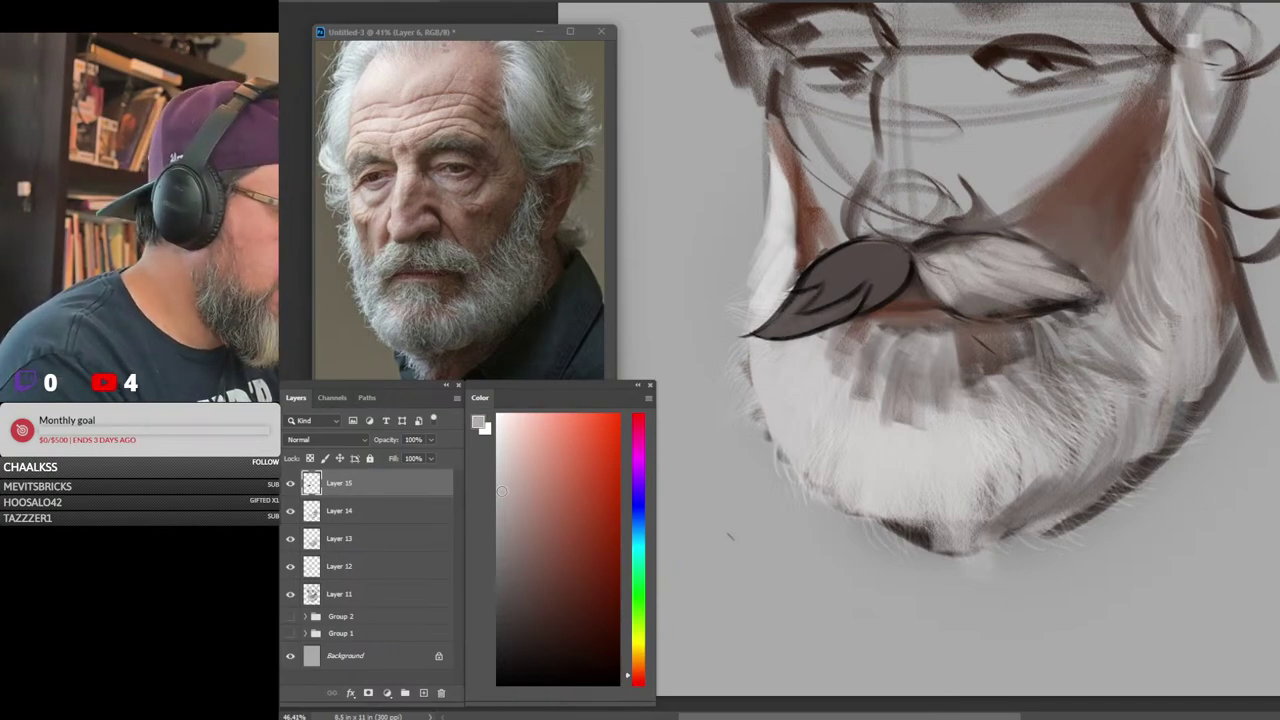
{"action": "mouse_move", "coordinate": [889, 251]}
{"action": "left_mouse_down"}
{"action": "mouse_move", "coordinate": [835, 255]}
{"action": "mouse_move", "coordinate": [805, 280]}
{"action": "mouse_move", "coordinate": [897, 245]}
{"action": "mouse_move", "coordinate": [803, 287]}
{"action": "mouse_move", "coordinate": [895, 248]}
{"action": "mouse_move", "coordinate": [817, 283]}
{"action": "mouse_move", "coordinate": [805, 310]}
{"action": "mouse_move", "coordinate": [902, 250]}
{"action": "mouse_move", "coordinate": [800, 288]}
{"action": "mouse_move", "coordinate": [835, 260]}
{"action": "mouse_move", "coordinate": [803, 286]}
{"action": "mouse_move", "coordinate": [825, 294]}
{"action": "mouse_move", "coordinate": [812, 301]}
{"action": "mouse_move", "coordinate": [907, 246]}
{"action": "mouse_move", "coordinate": [875, 269]}
{"action": "mouse_move", "coordinate": [871, 300]}
{"action": "mouse_move", "coordinate": [883, 265]}
{"action": "mouse_move", "coordinate": [842, 280]}
{"action": "mouse_move", "coordinate": [871, 249]}
{"action": "mouse_move", "coordinate": [823, 272]}
{"action": "mouse_move", "coordinate": [879, 268]}
{"action": "mouse_move", "coordinate": [838, 284]}
{"action": "mouse_move", "coordinate": [882, 283]}
{"action": "mouse_move", "coordinate": [875, 297]}
{"action": "mouse_move", "coordinate": [810, 273]}
{"action": "mouse_move", "coordinate": [795, 290]}
{"action": "mouse_move", "coordinate": [828, 279]}
{"action": "mouse_move", "coordinate": [870, 303]}
{"action": "mouse_move", "coordinate": [773, 325]}
{"action": "left_mouse_up"}
{"action": "left_click", "coordinate": [839, 309], "text": "alt"}
{"action": "left_click", "coordinate": [826, 282], "text": "alt"}
{"action": "left_click", "coordinate": [822, 282], "text": "alt"}
{"action": "left_click_drag", "start_coordinate": [797, 294], "coordinate": [753, 336]}
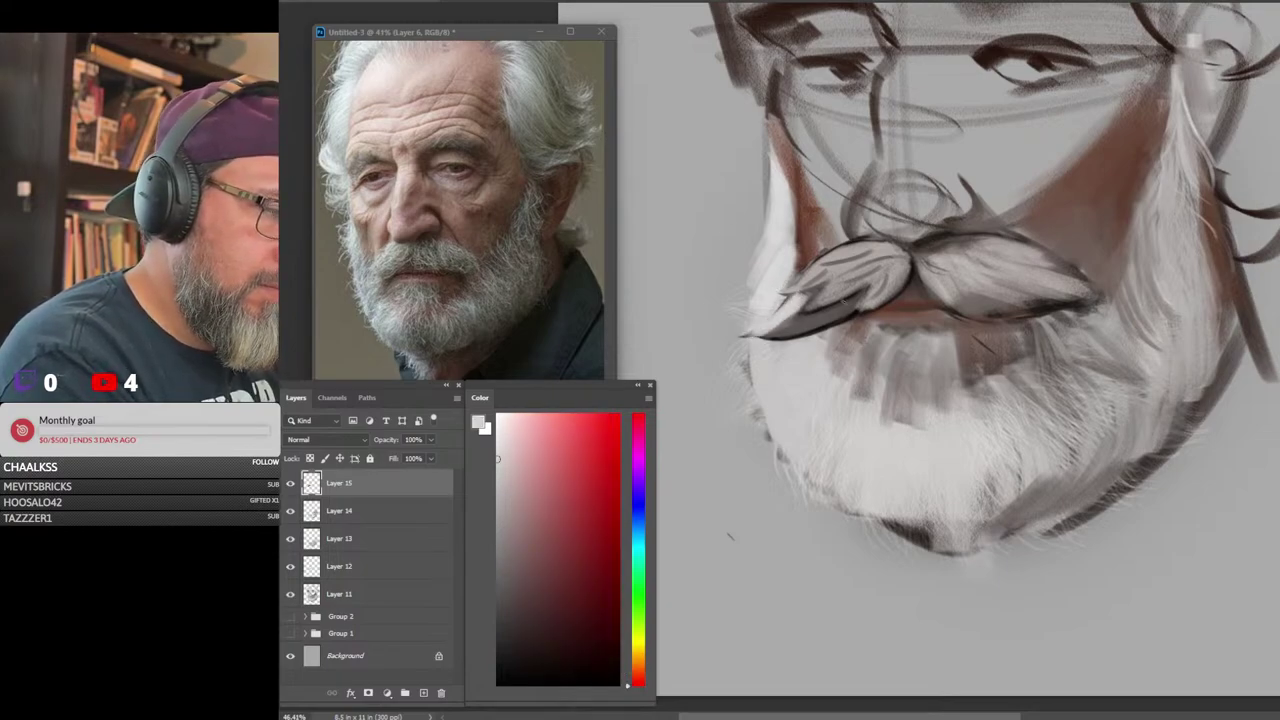
Brighten the lower edge and middle of the mustache's left half with light gray strands and add strokes in a sampled mid gray
{"action": "left_click_drag", "start_coordinate": [866, 292], "coordinate": [766, 336]}
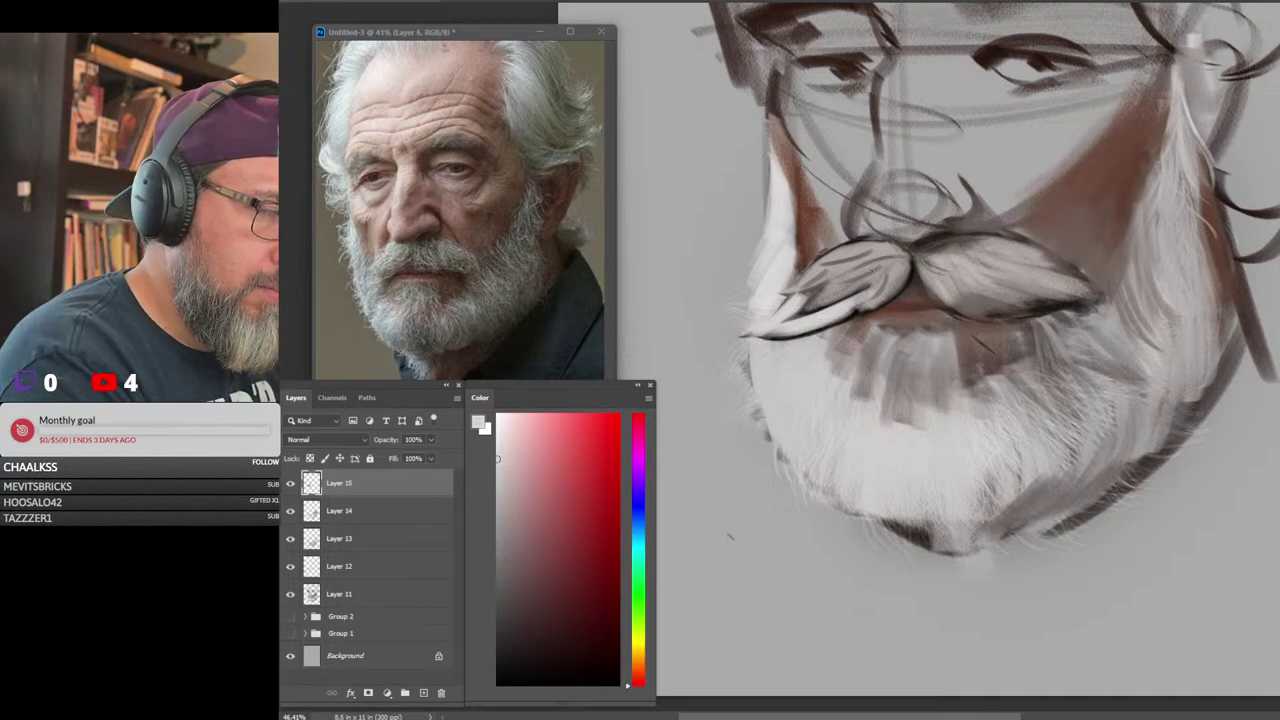
{"action": "left_click_drag", "start_coordinate": [876, 270], "coordinate": [812, 302]}
{"action": "left_click_drag", "start_coordinate": [900, 252], "coordinate": [804, 284]}
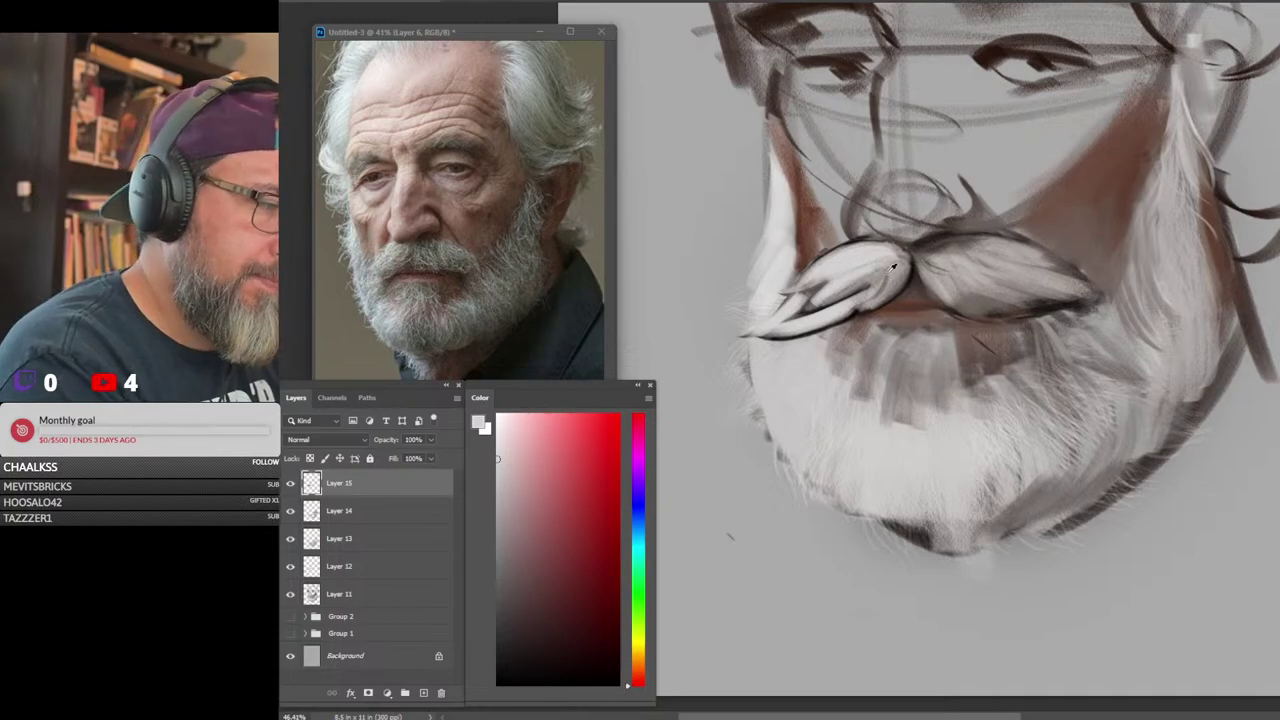
{"action": "left_click", "coordinate": [892, 270], "text": "alt"}
{"action": "left_click_drag", "start_coordinate": [886, 262], "coordinate": [786, 311]}
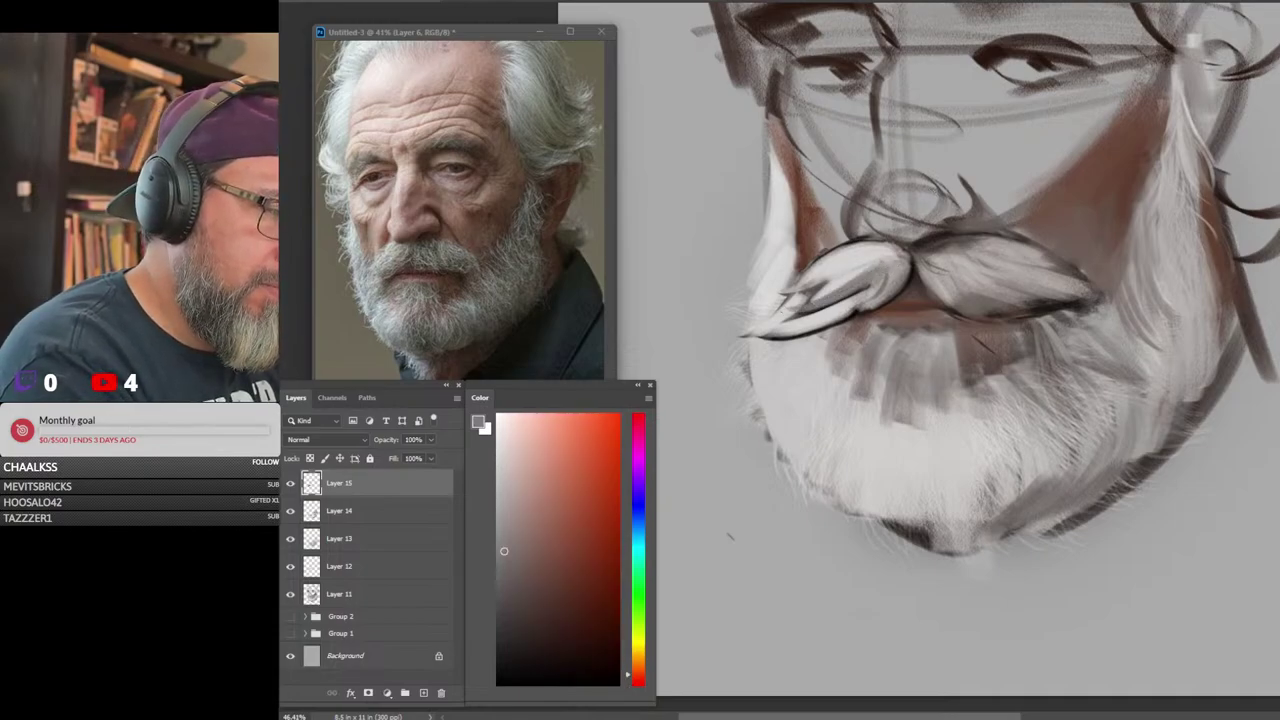
Blend the inner strands of the mustache's left half using light and mid grays sampled from the painting
{"action": "left_click", "coordinate": [806, 316], "text": "alt"}
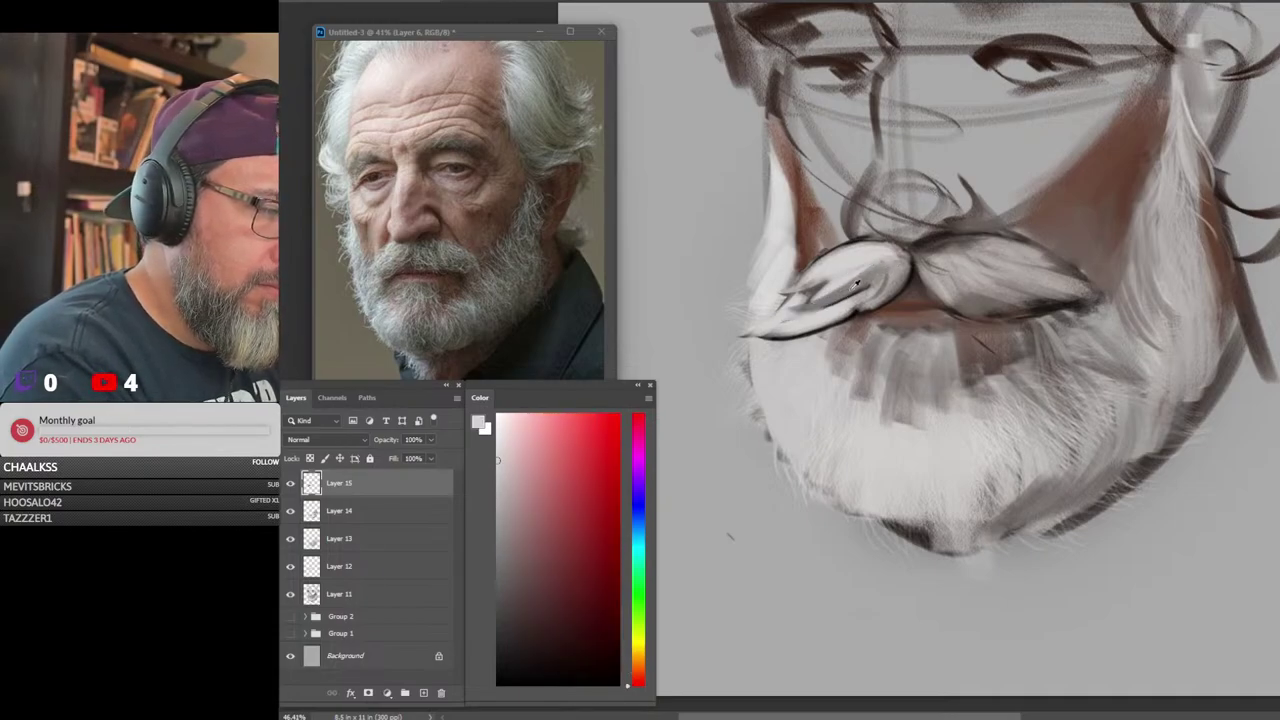
{"action": "left_click", "coordinate": [814, 310], "text": "alt"}
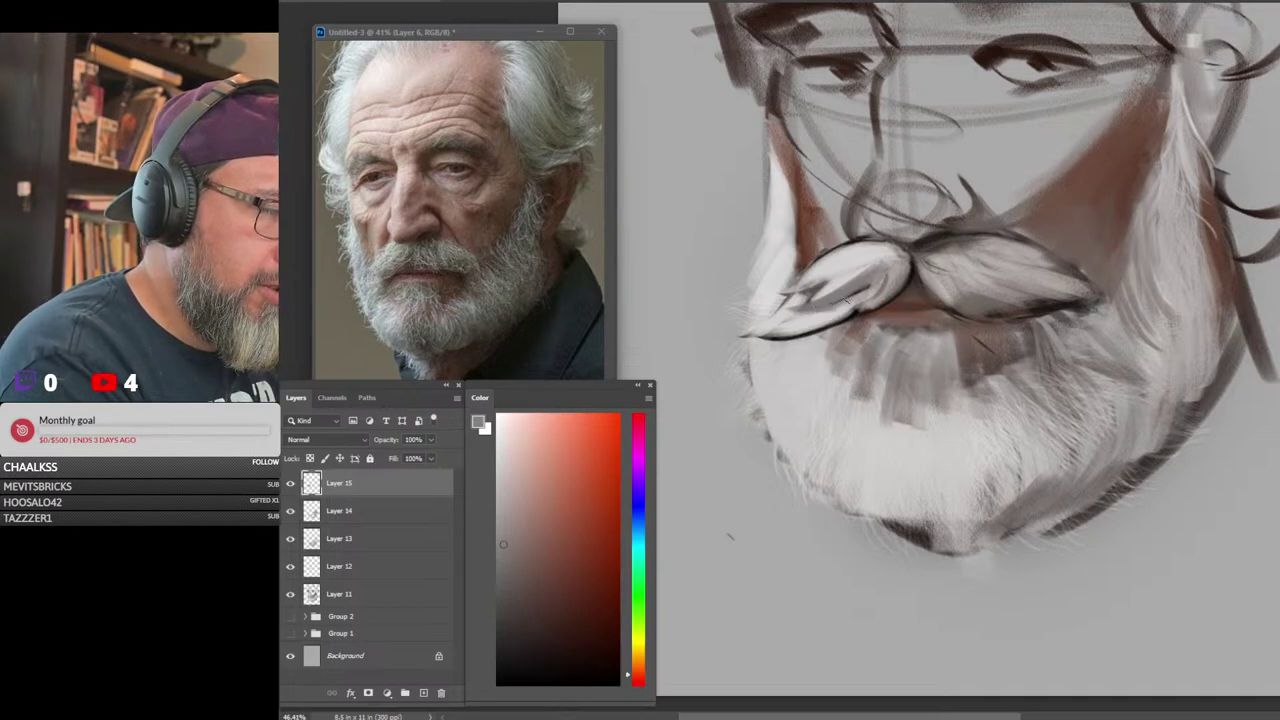
{"action": "left_click", "coordinate": [844, 264], "text": "alt"}
{"action": "left_click_drag", "start_coordinate": [862, 296], "coordinate": [820, 280]}
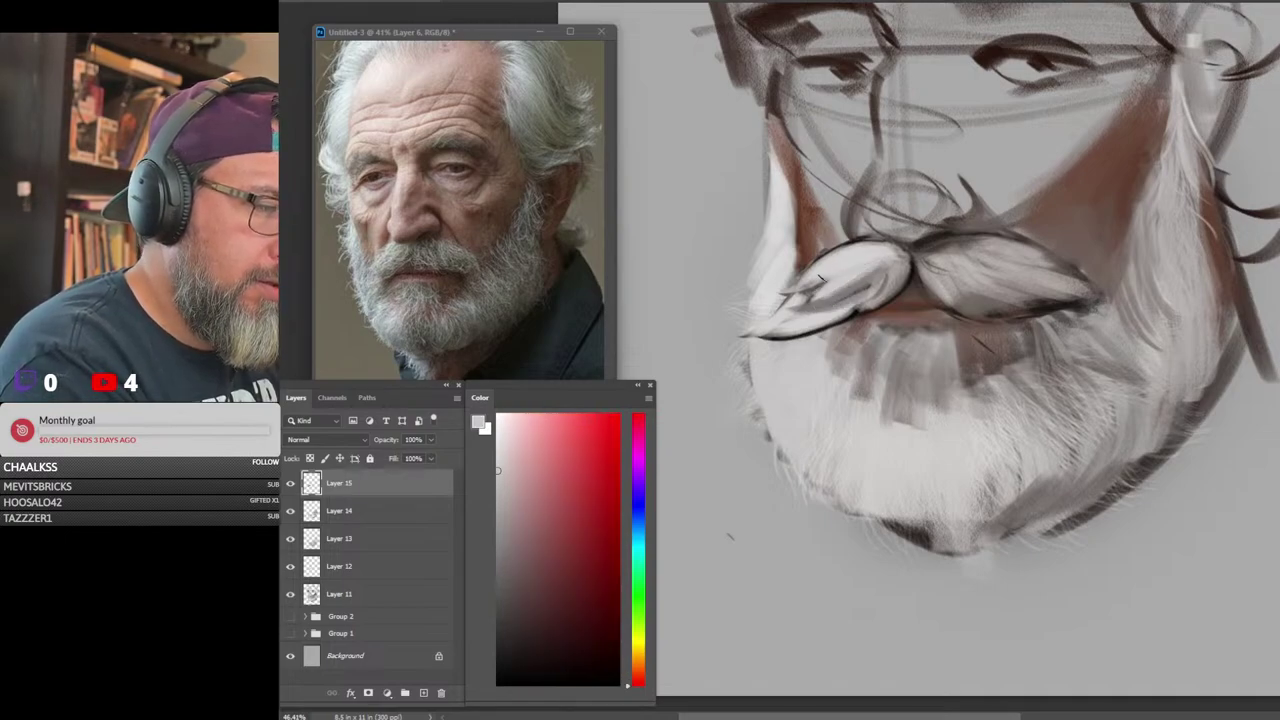
{"action": "left_click", "coordinate": [890, 243], "text": "alt"}
{"action": "mouse_move", "coordinate": [866, 242]}
{"action": "left_mouse_down"}
{"action": "mouse_move", "coordinate": [768, 290]}
{"action": "mouse_move", "coordinate": [818, 286]}
{"action": "left_mouse_up"}
{"action": "left_click", "coordinate": [806, 254], "text": "alt"}
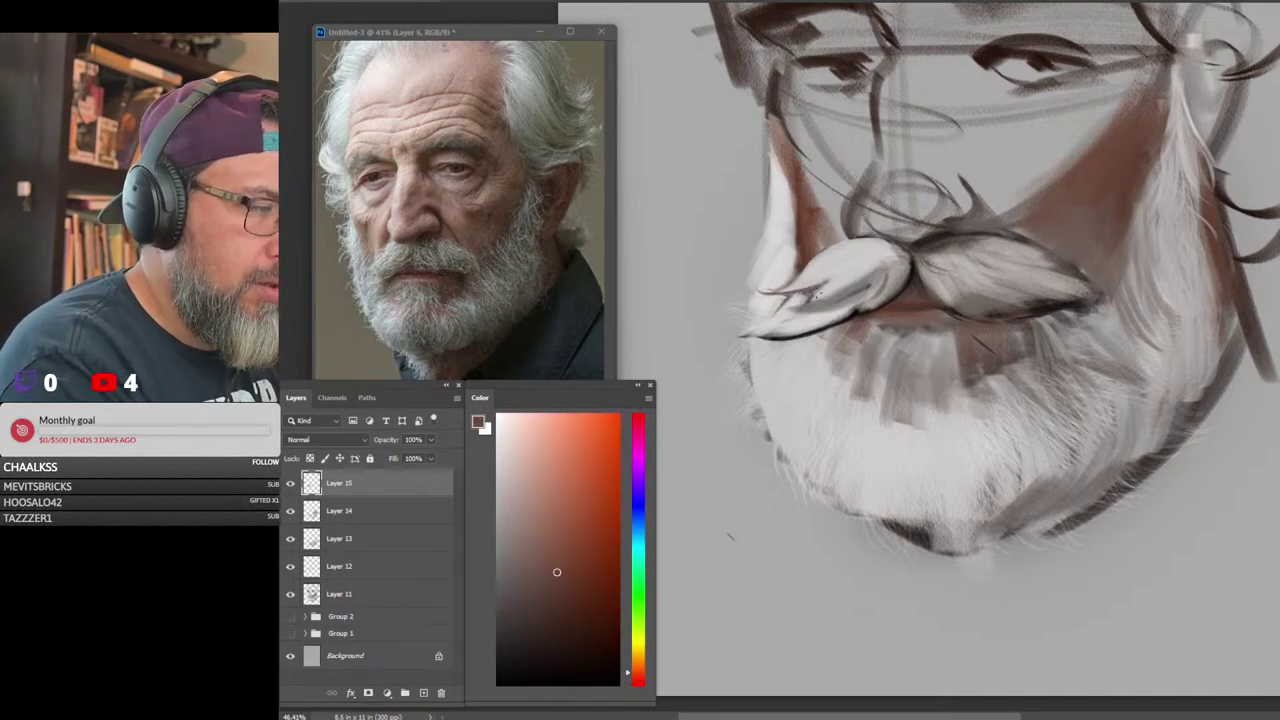
{"action": "key", "text": "ctrl+z"}
{"action": "key", "text": "ctrl+z"}
Sample a dark gray and paint thin strands along the top, inner folds and outer tip of the mustache's left half
{"action": "left_click", "coordinate": [847, 316], "text": "alt"}
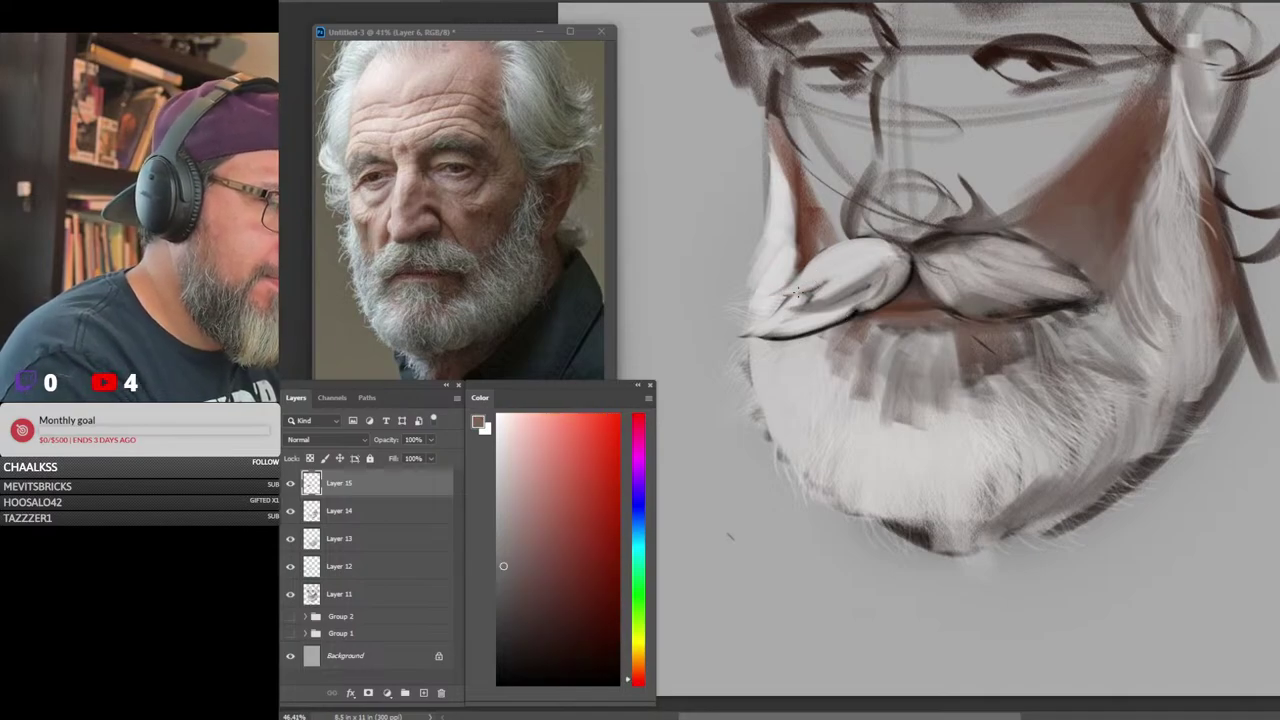
{"action": "left_click_drag", "start_coordinate": [808, 290], "coordinate": [754, 294]}
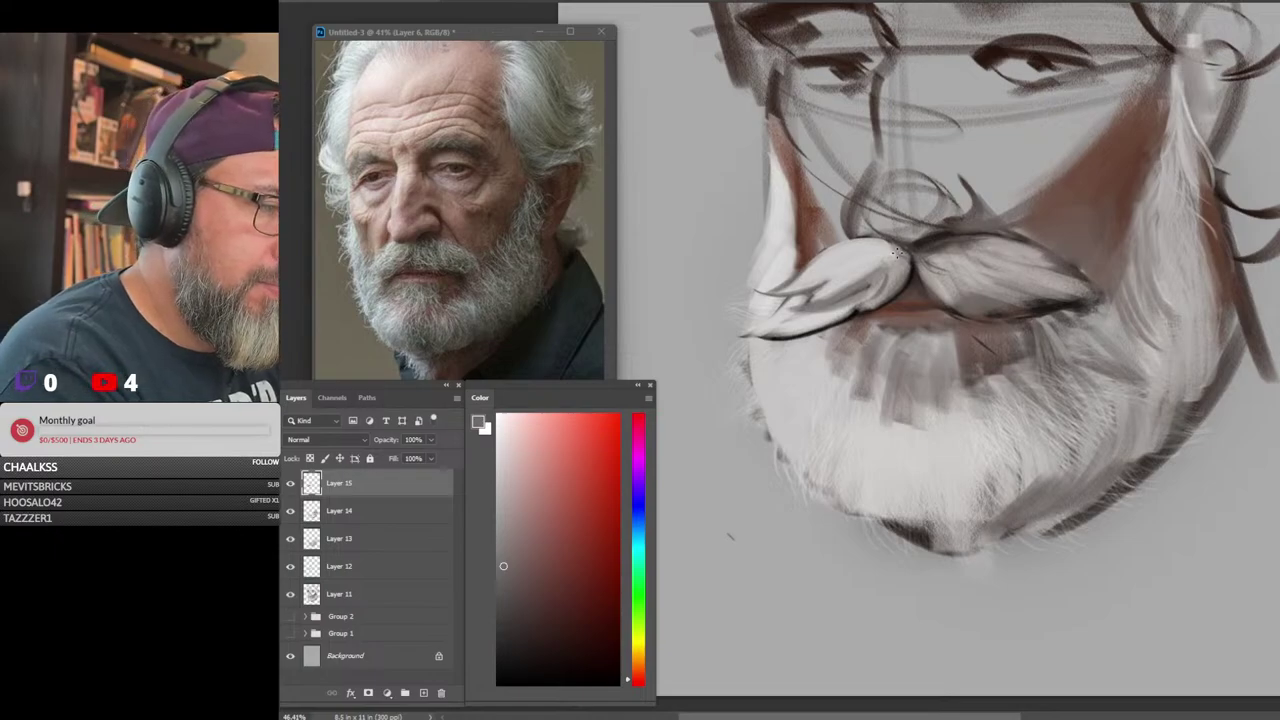
{"action": "left_click_drag", "start_coordinate": [897, 255], "coordinate": [849, 245]}
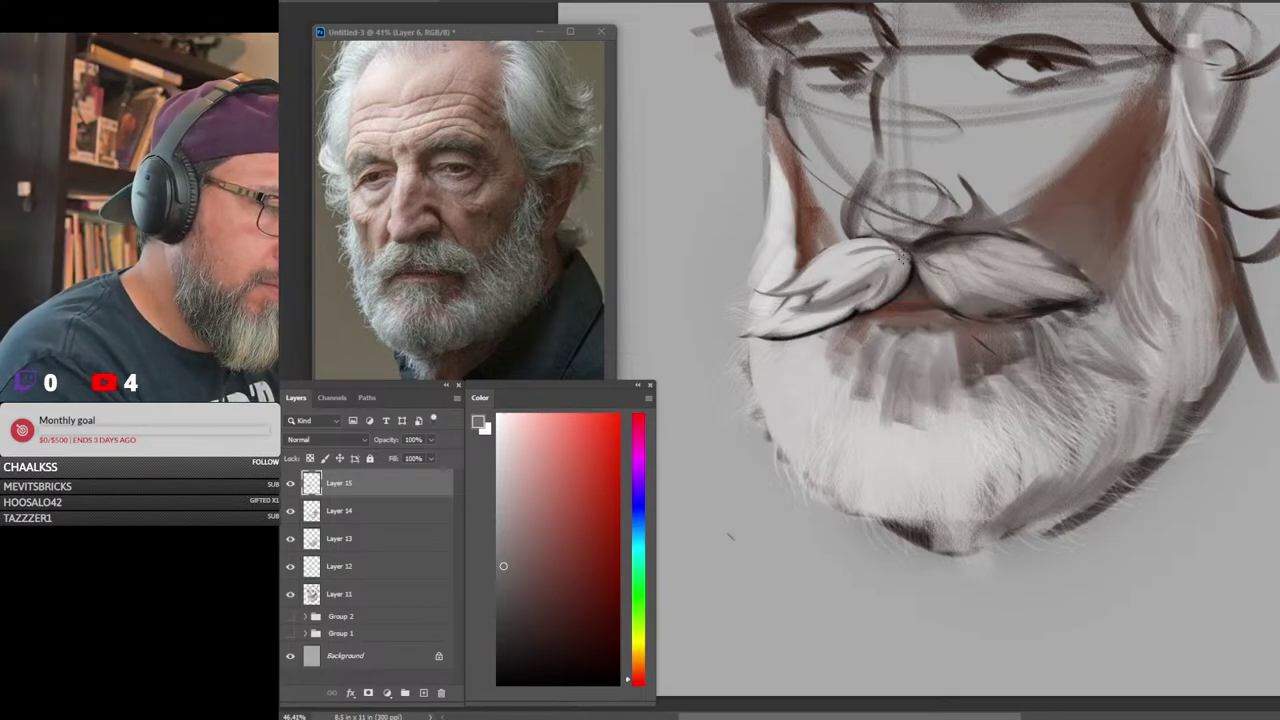
{"action": "left_click_drag", "start_coordinate": [786, 304], "coordinate": [730, 335]}
{"action": "left_click_drag", "start_coordinate": [810, 324], "coordinate": [733, 339]}
Soften the upper strands of the mustache's left half with a sampled light gray and check the drawing in a mirrored view
{"action": "mouse_move", "coordinate": [1131, 358]}
{"action": "left_mouse_down"}
{"action": "mouse_move", "coordinate": [950, 385]}
{"action": "mouse_move", "coordinate": [1115, 366]}
{"action": "left_mouse_up"}
{"action": "left_click", "coordinate": [870, 262], "text": "alt"}
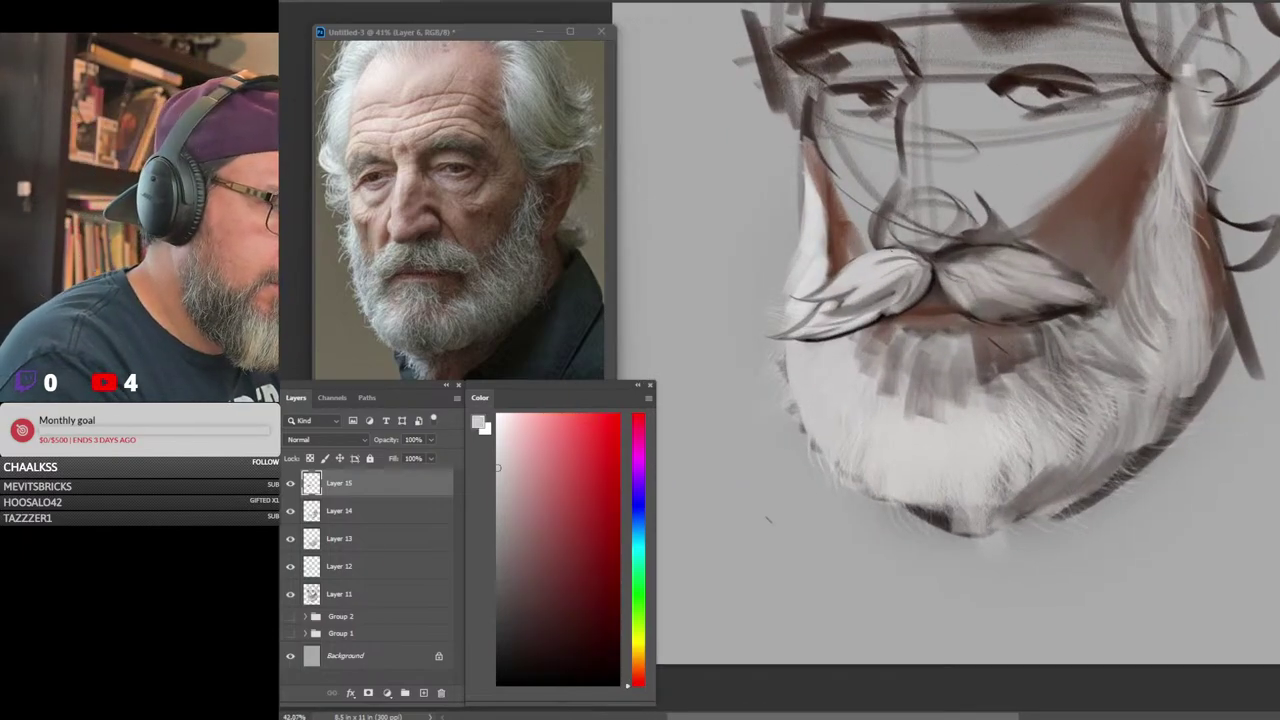
{"action": "left_click_drag", "start_coordinate": [868, 256], "coordinate": [831, 277]}
{"action": "left_click_drag", "start_coordinate": [848, 265], "coordinate": [818, 296]}
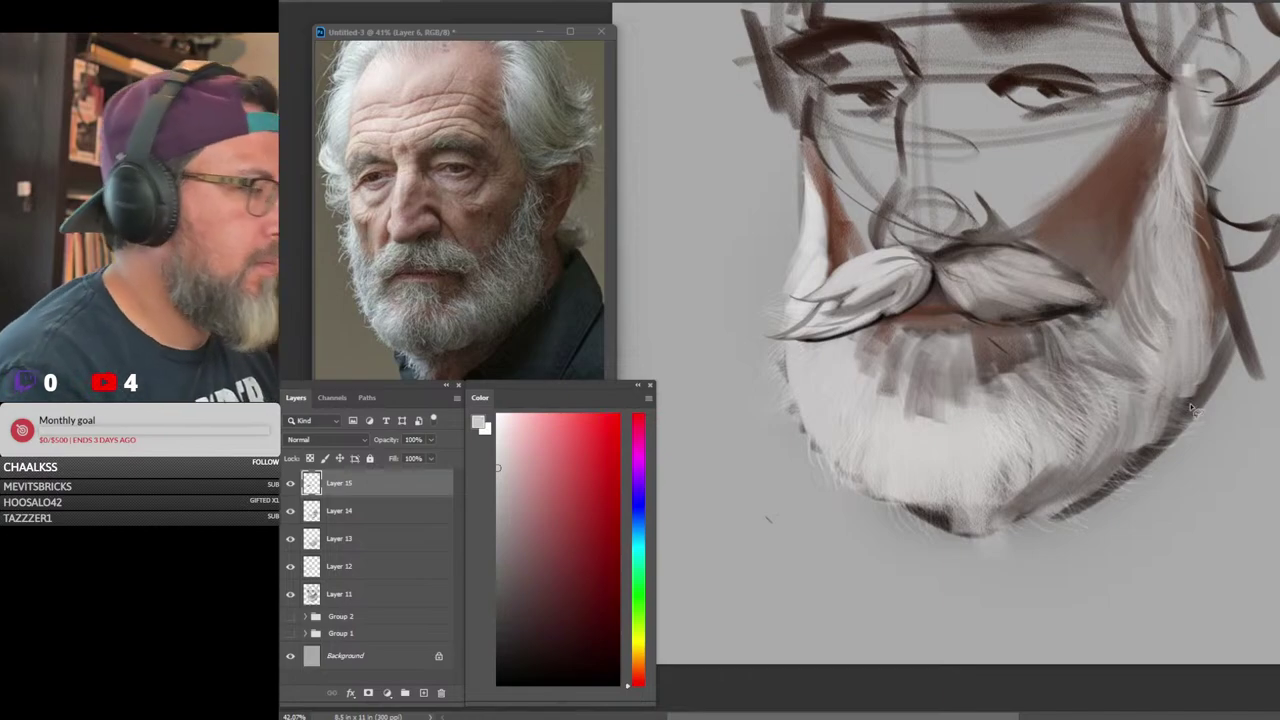
{"action": "key", "text": "ctrl+shift+h"}
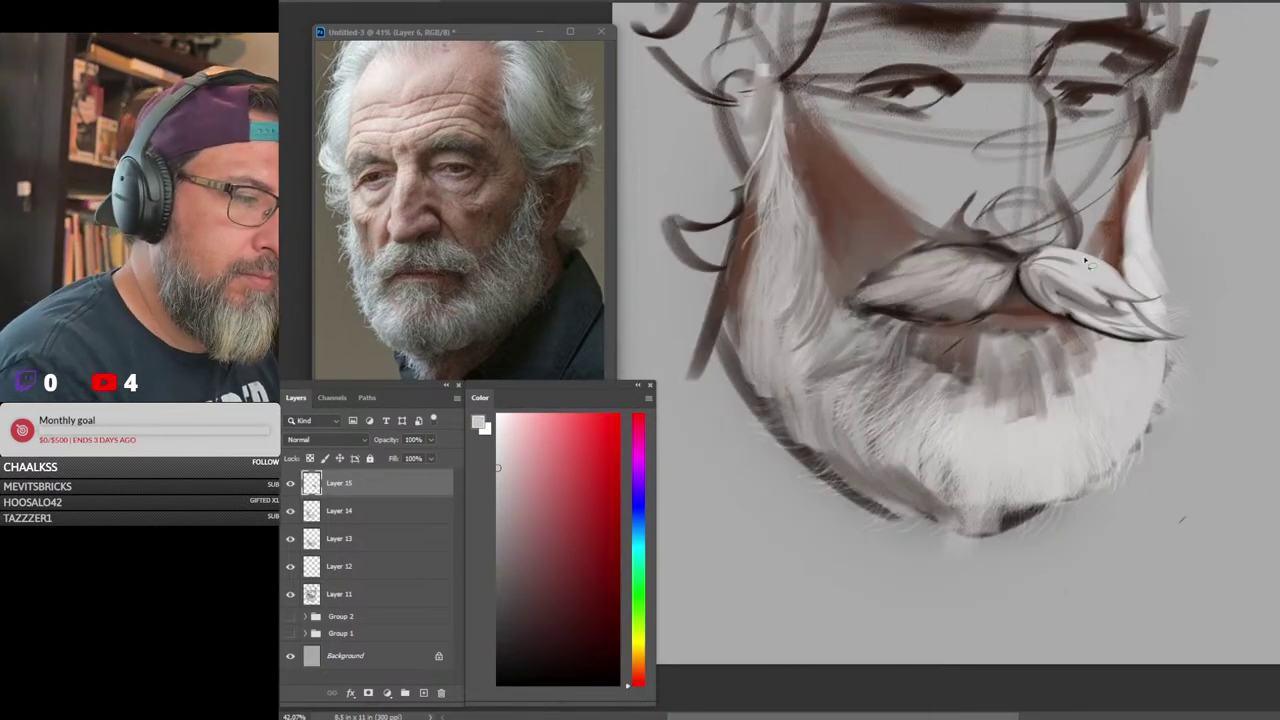
{"action": "key", "text": "h"}
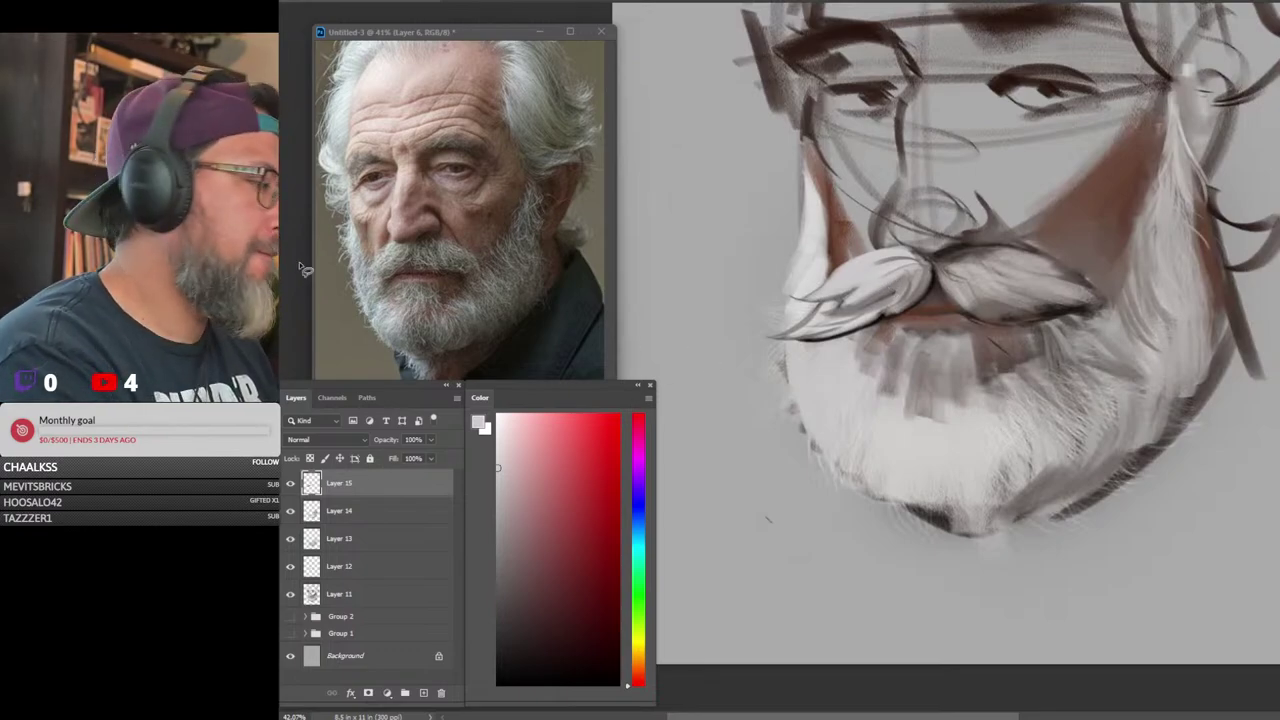
Lighten the lower edge of the mustache's left half with a sampled light gray and paint white highlights on its upper bulge
{"action": "left_click", "coordinate": [876, 264], "text": "alt"}
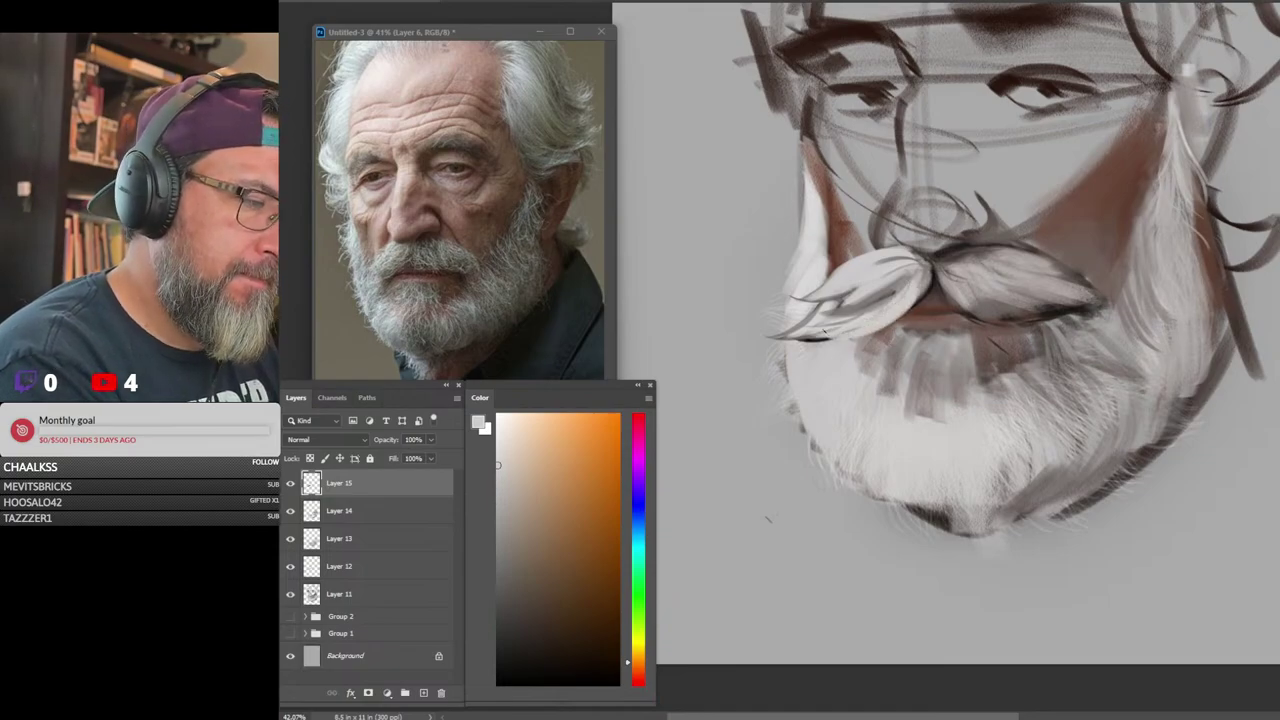
{"action": "scroll", "coordinate": [1078, 403], "scroll_direction": "down", "scroll_amount": 5}
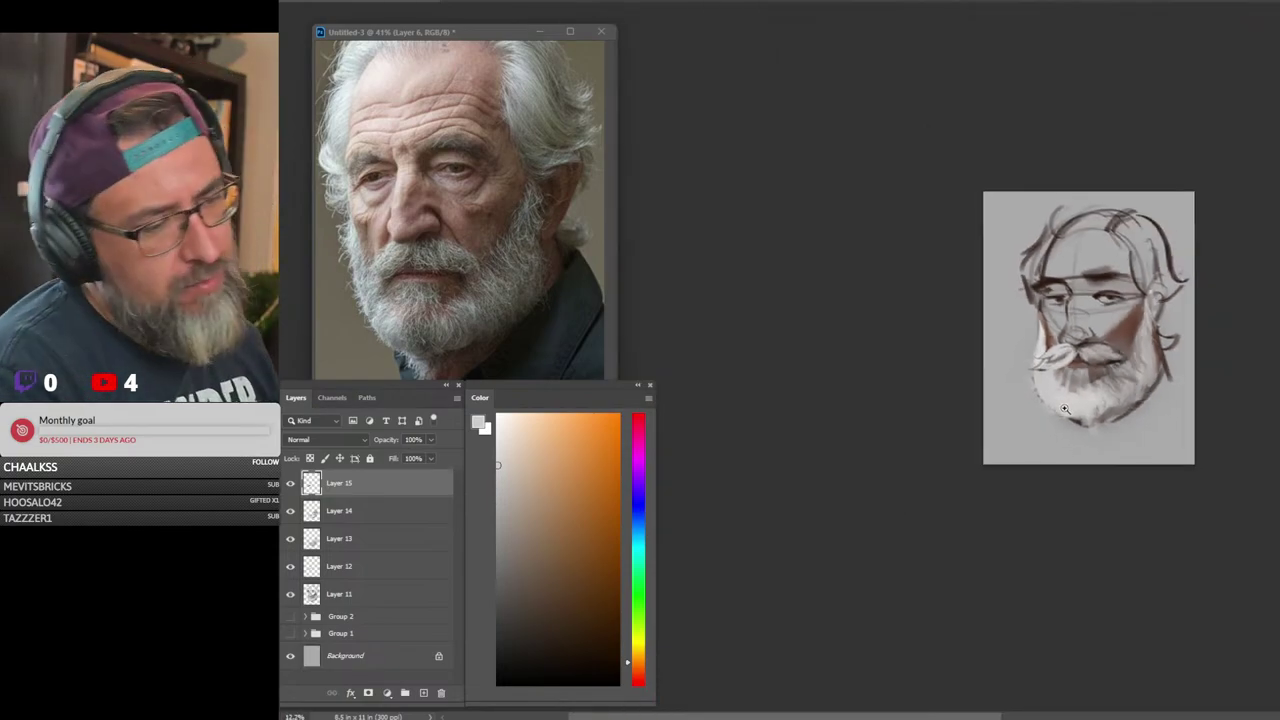
{"action": "scroll", "coordinate": [1108, 368], "scroll_direction": "up", "scroll_amount": 5}
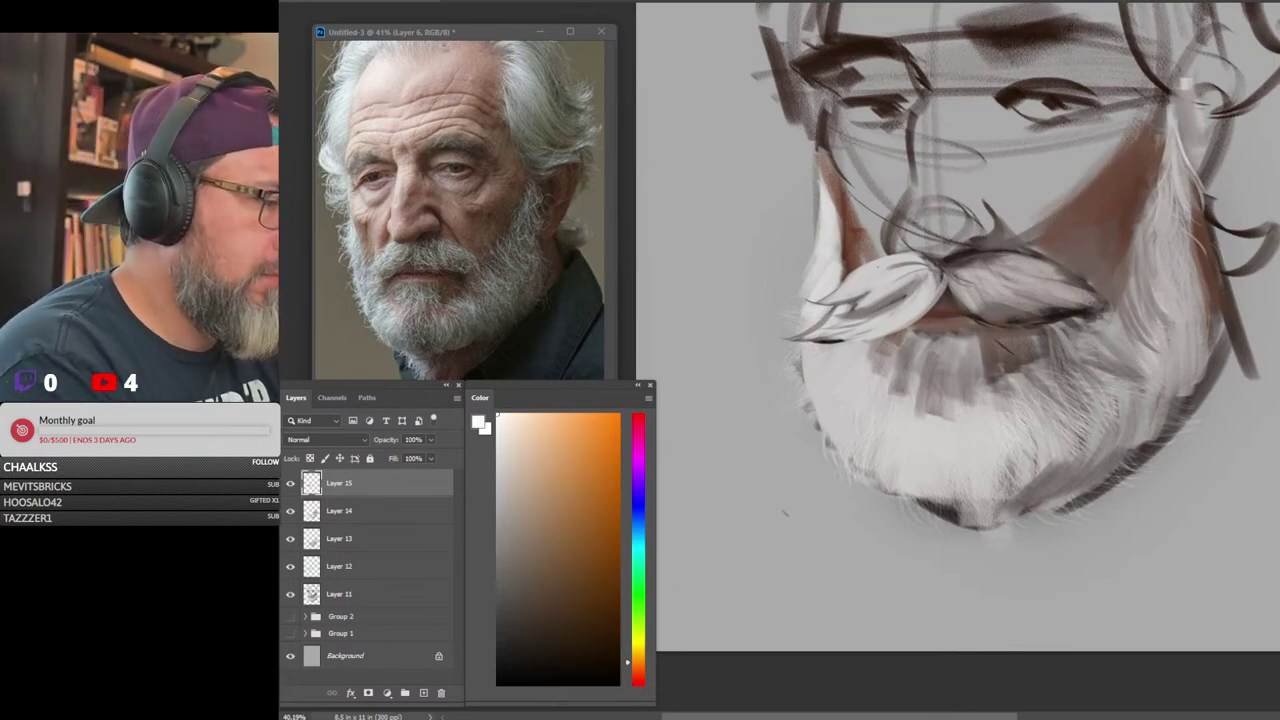
{"action": "left_click_drag", "start_coordinate": [880, 267], "coordinate": [854, 275]}
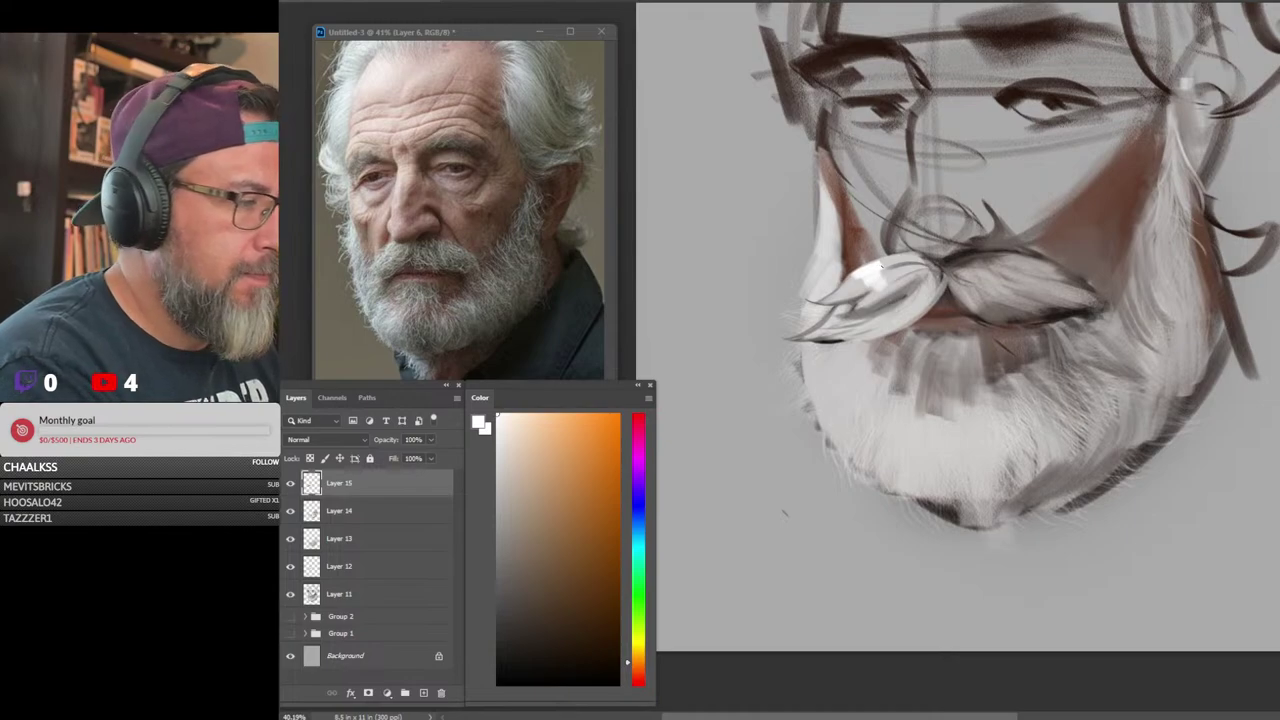
{"action": "left_click_drag", "start_coordinate": [880, 283], "coordinate": [868, 296]}
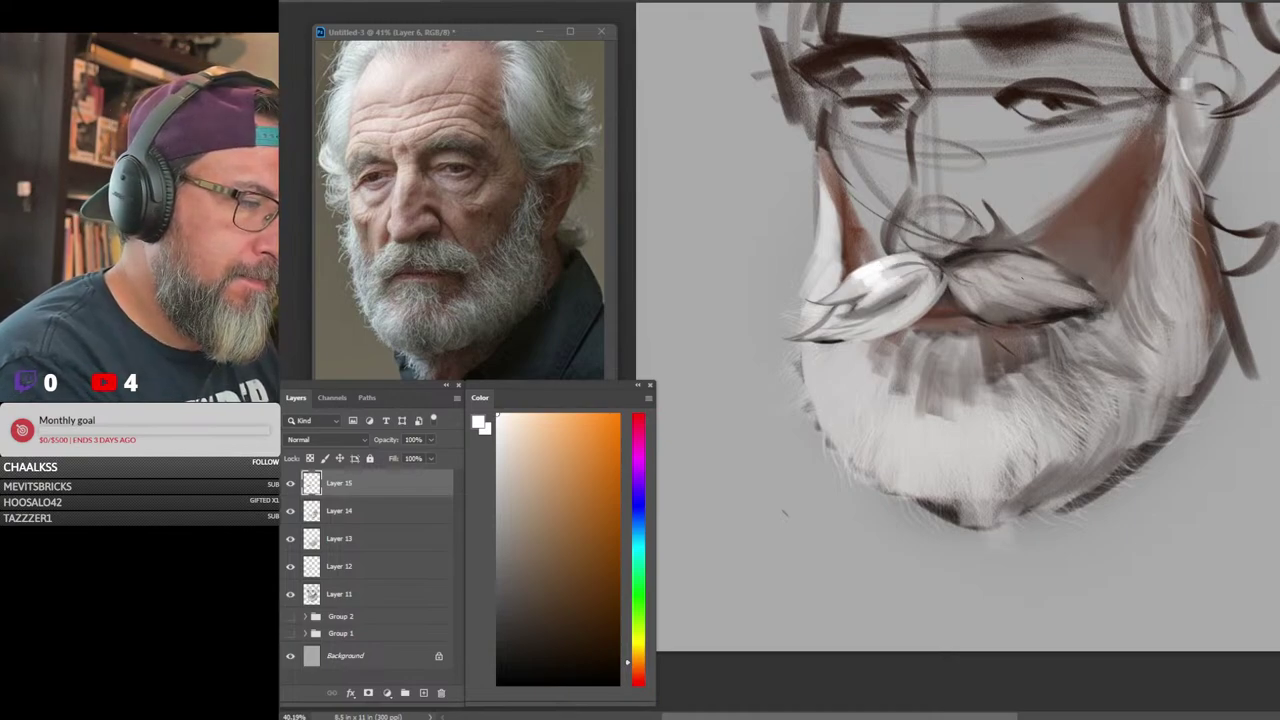
Sample a dark brown and paint shadow strokes beneath the mustache's left half, running down into the beard
{"action": "left_click", "coordinate": [960, 260], "text": "alt"}
{"action": "mouse_move", "coordinate": [943, 284]}
{"action": "left_mouse_down"}
{"action": "mouse_move", "coordinate": [910, 328]}
{"action": "mouse_move", "coordinate": [921, 305]}
{"action": "mouse_move", "coordinate": [842, 352]}
{"action": "mouse_move", "coordinate": [852, 347]}
{"action": "mouse_move", "coordinate": [835, 388]}
{"action": "left_mouse_up"}
{"action": "left_click_drag", "start_coordinate": [869, 345], "coordinate": [839, 385]}
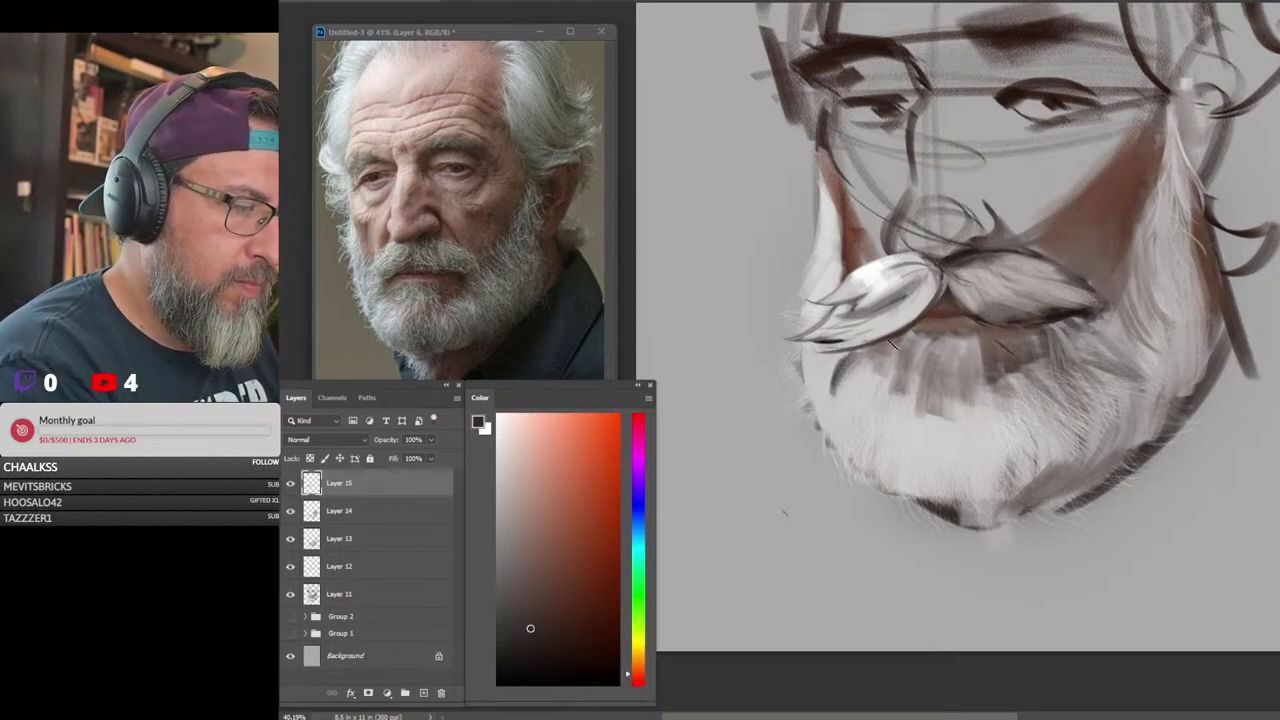
{"action": "mouse_move", "coordinate": [900, 338]}
{"action": "left_mouse_down"}
{"action": "mouse_move", "coordinate": [835, 389]}
{"action": "mouse_move", "coordinate": [895, 338]}
{"action": "mouse_move", "coordinate": [858, 357]}
{"action": "mouse_move", "coordinate": [833, 397]}
{"action": "left_mouse_up"}
{"action": "left_click", "coordinate": [870, 326], "text": "alt"}
{"action": "left_click", "coordinate": [842, 370], "text": "alt"}
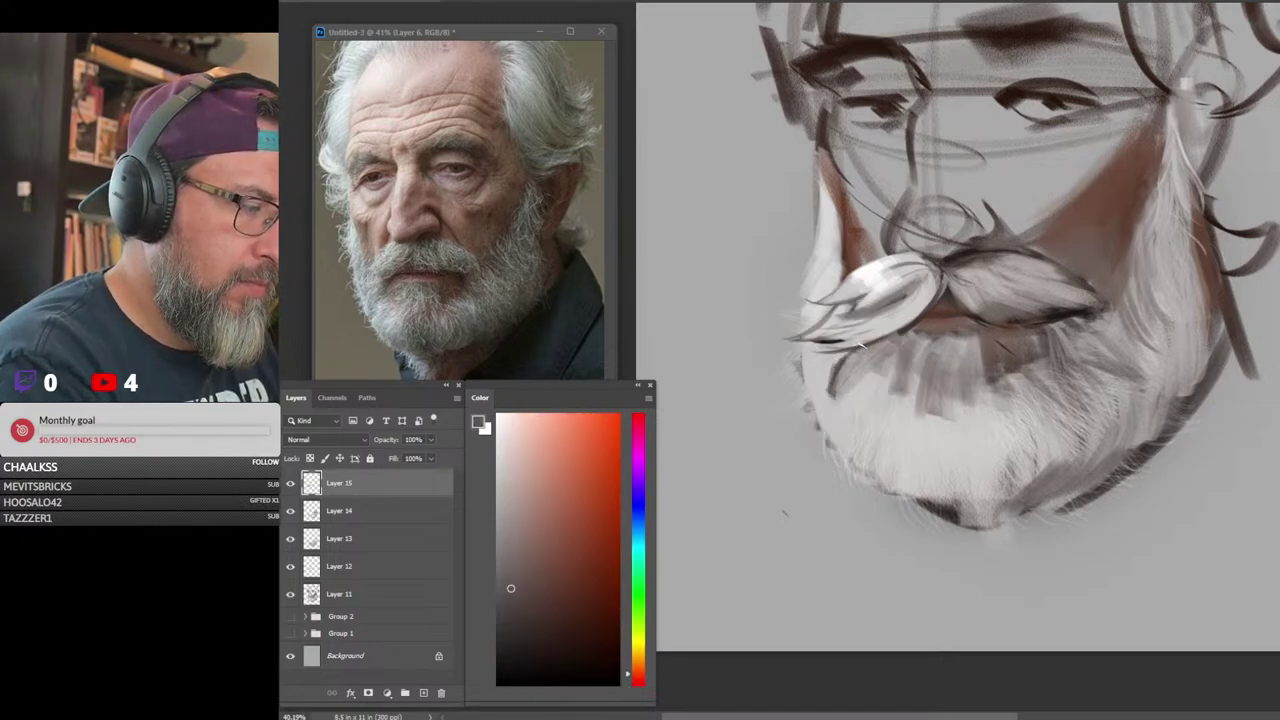
Extend the gray shadow strokes in the beard under the mustache's left half and work in a light gray sampled beside them
{"action": "left_click_drag", "start_coordinate": [858, 353], "coordinate": [918, 321]}
{"action": "mouse_move", "coordinate": [918, 321]}
{"action": "left_mouse_down"}
{"action": "mouse_move", "coordinate": [846, 355]}
{"action": "mouse_move", "coordinate": [886, 345]}
{"action": "mouse_move", "coordinate": [844, 392]}
{"action": "mouse_move", "coordinate": [909, 335]}
{"action": "mouse_move", "coordinate": [834, 374]}
{"action": "mouse_move", "coordinate": [840, 398]}
{"action": "mouse_move", "coordinate": [856, 400]}
{"action": "left_mouse_up"}
{"action": "left_click", "coordinate": [808, 362], "text": "alt"}
{"action": "left_click_drag", "start_coordinate": [842, 357], "coordinate": [819, 386]}
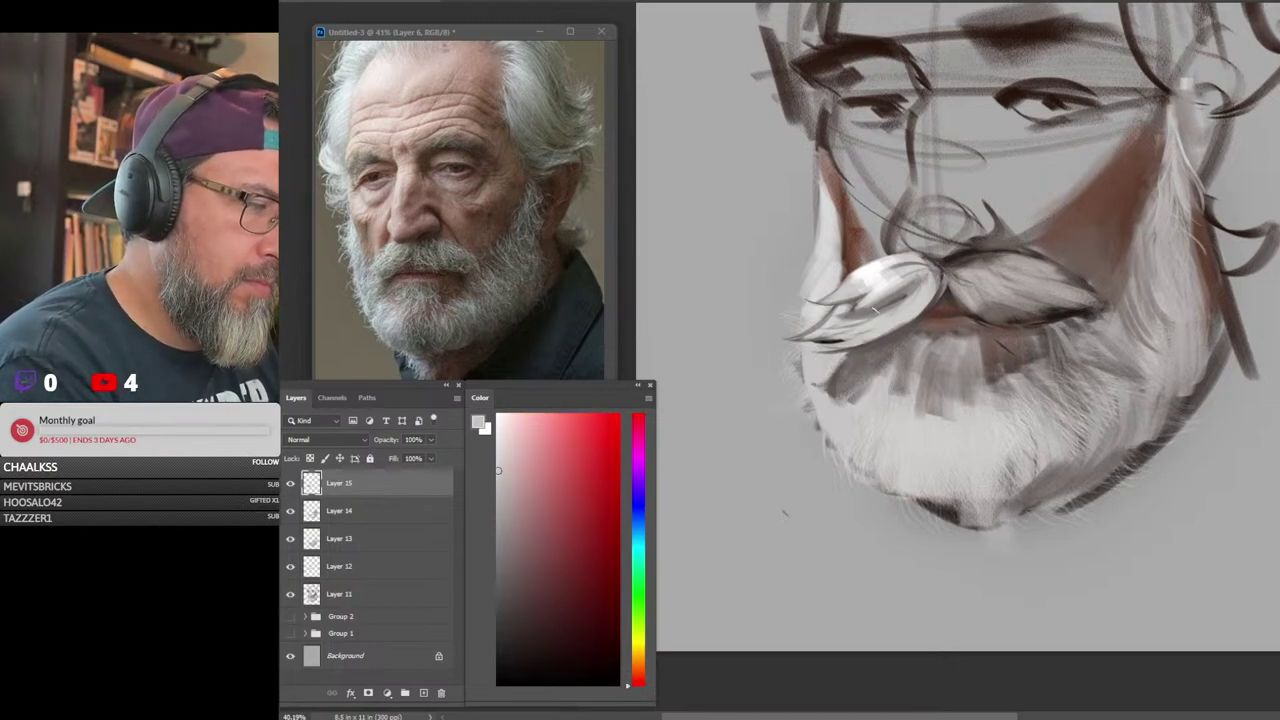
Darken the underside of the mustache's left half with a sampled dark gray and define its lower edge in black
{"action": "left_click_drag", "start_coordinate": [884, 326], "coordinate": [875, 342]}
{"action": "left_click", "coordinate": [905, 334], "text": "alt"}
{"action": "mouse_move", "coordinate": [930, 300]}
{"action": "left_mouse_down"}
{"action": "mouse_move", "coordinate": [866, 336]}
{"action": "mouse_move", "coordinate": [830, 348]}
{"action": "mouse_move", "coordinate": [826, 333]}
{"action": "mouse_move", "coordinate": [842, 334]}
{"action": "mouse_move", "coordinate": [824, 336]}
{"action": "left_mouse_up"}
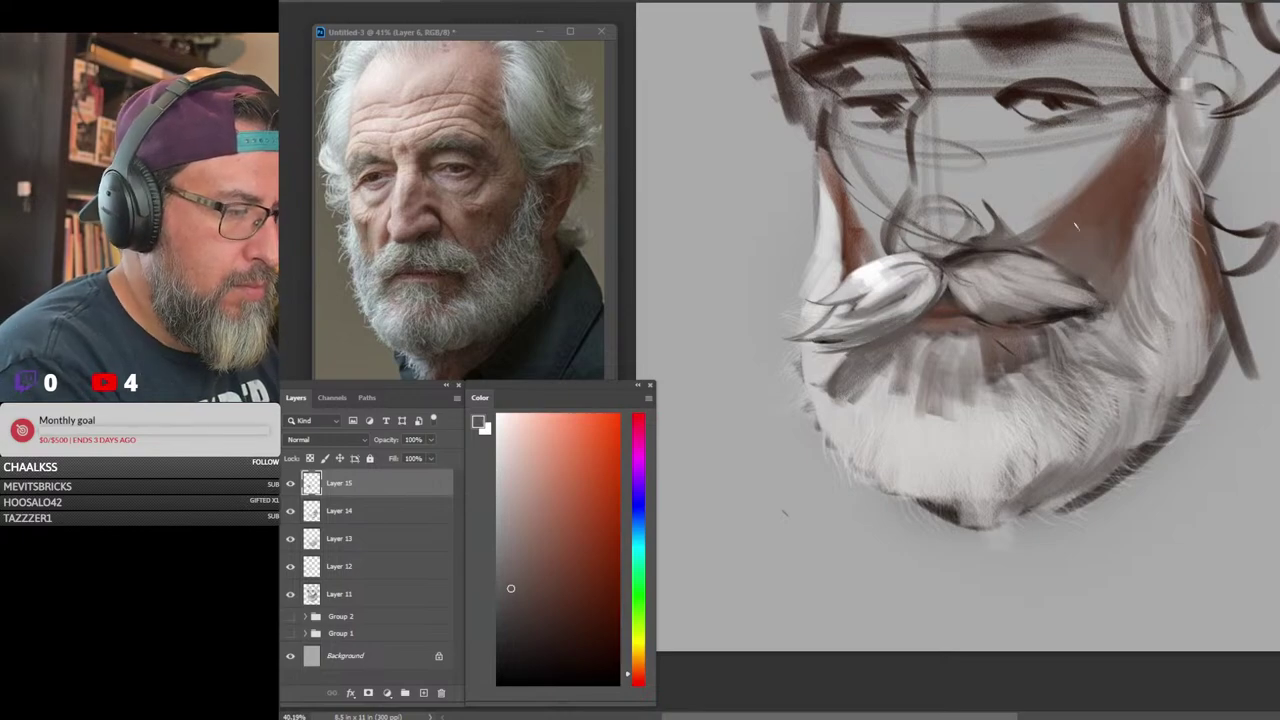
{"action": "left_click", "coordinate": [498, 684]}
{"action": "left_click_drag", "start_coordinate": [943, 291], "coordinate": [828, 345]}
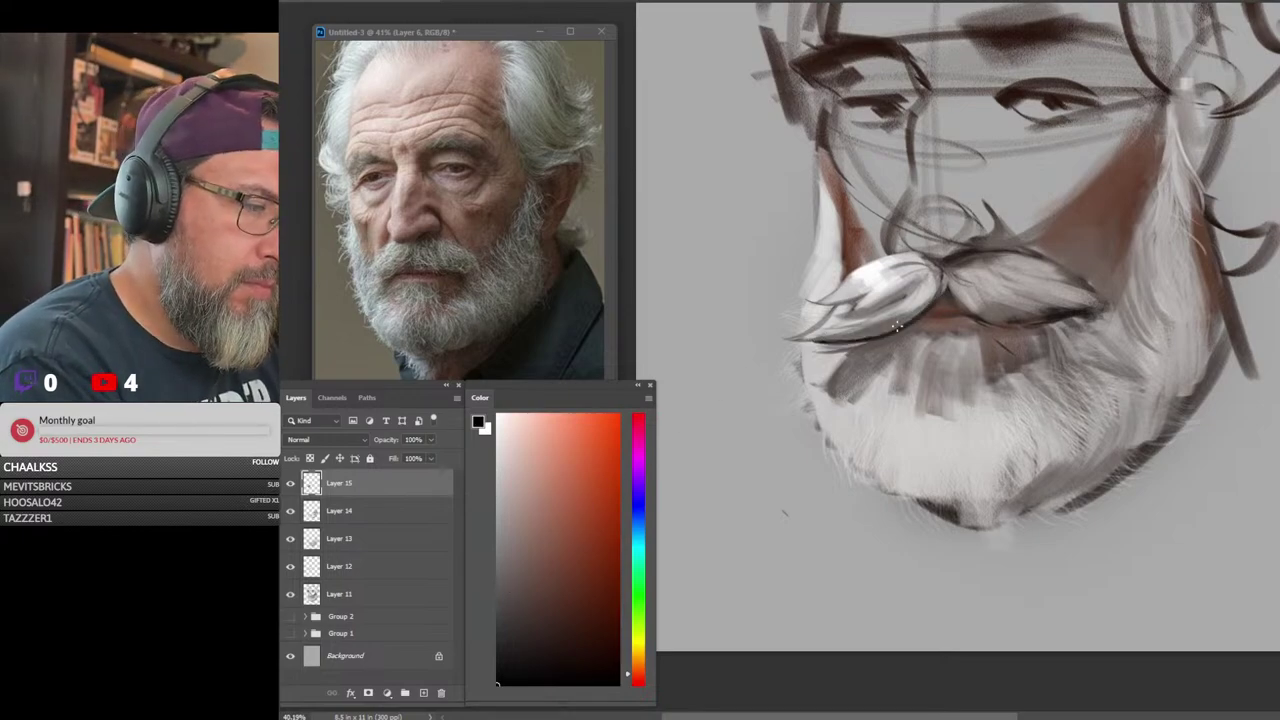
{"action": "left_click_drag", "start_coordinate": [916, 316], "coordinate": [832, 341]}
Touch up the light strands near the mustache's center and paint dark strokes at the parting between its halves
{"action": "mouse_move", "coordinate": [1162, 353]}
{"action": "left_mouse_down"}
{"action": "mouse_move", "coordinate": [1030, 358]}
{"action": "mouse_move", "coordinate": [1165, 354]}
{"action": "left_mouse_up"}
{"action": "left_click", "coordinate": [884, 276], "text": "alt"}
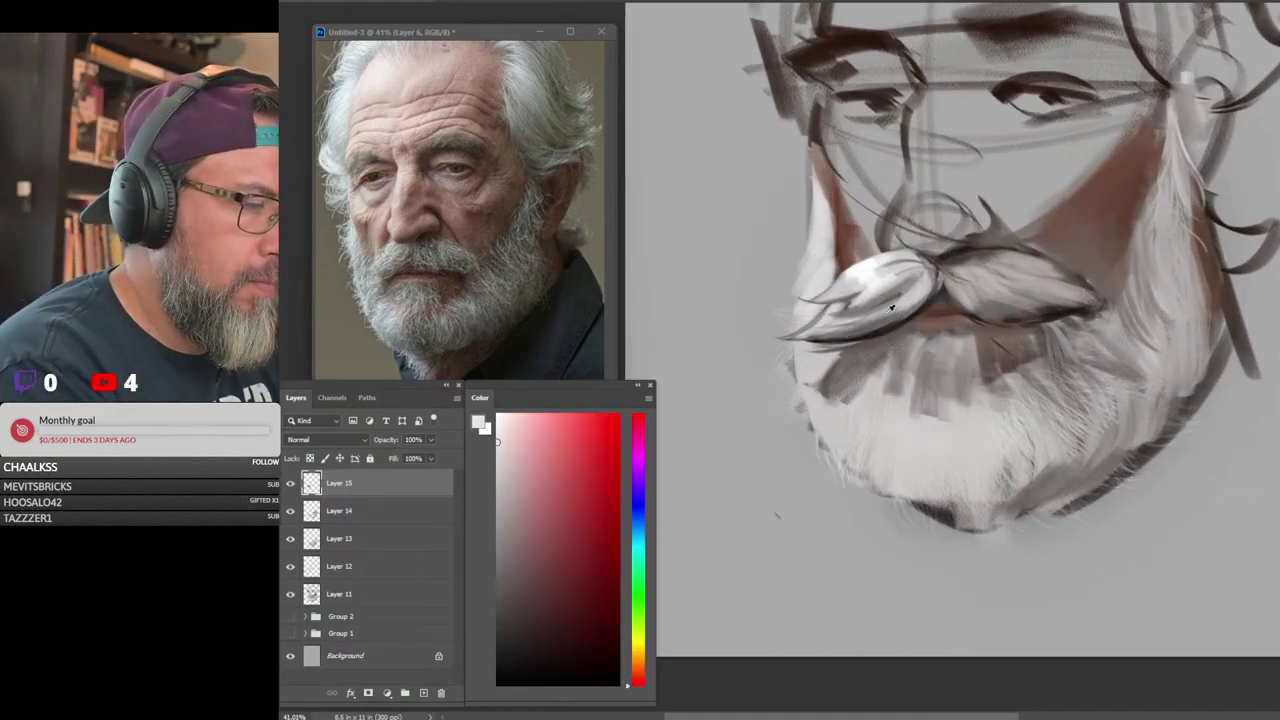
{"action": "left_click", "coordinate": [907, 265], "text": "alt"}
{"action": "left_click", "coordinate": [945, 253], "text": "alt"}
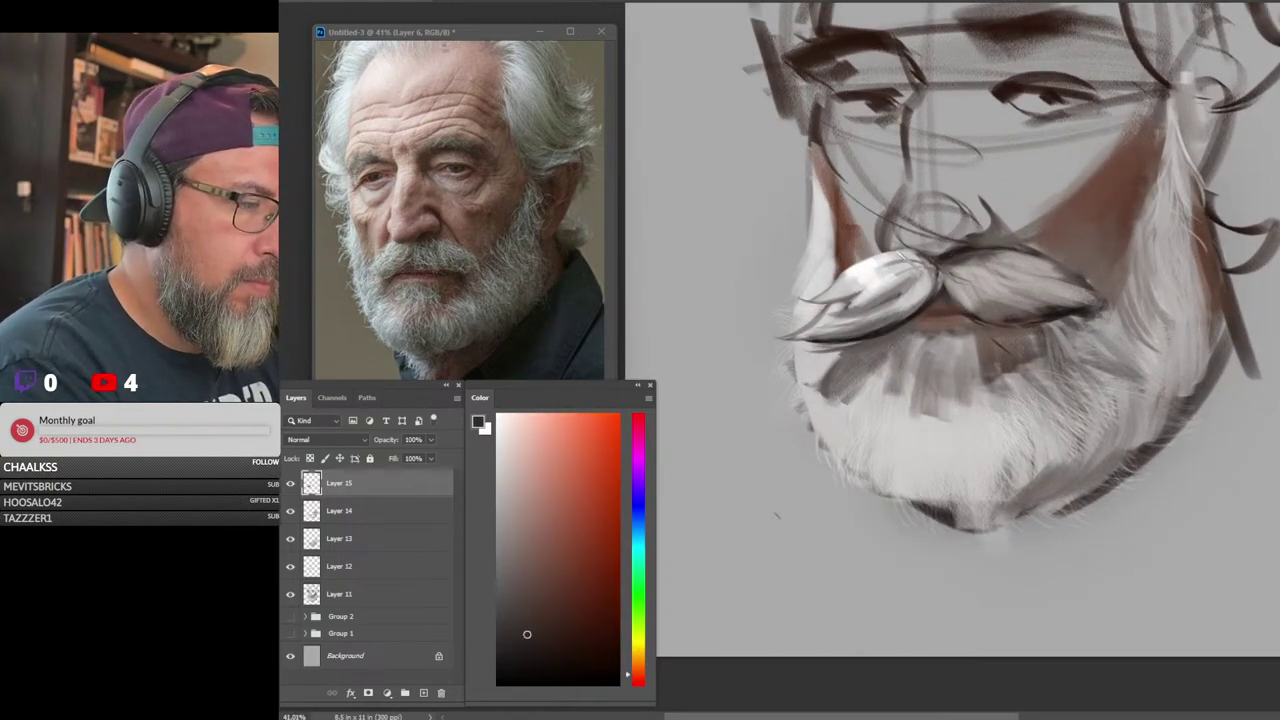
{"action": "left_click_drag", "start_coordinate": [918, 266], "coordinate": [950, 301]}
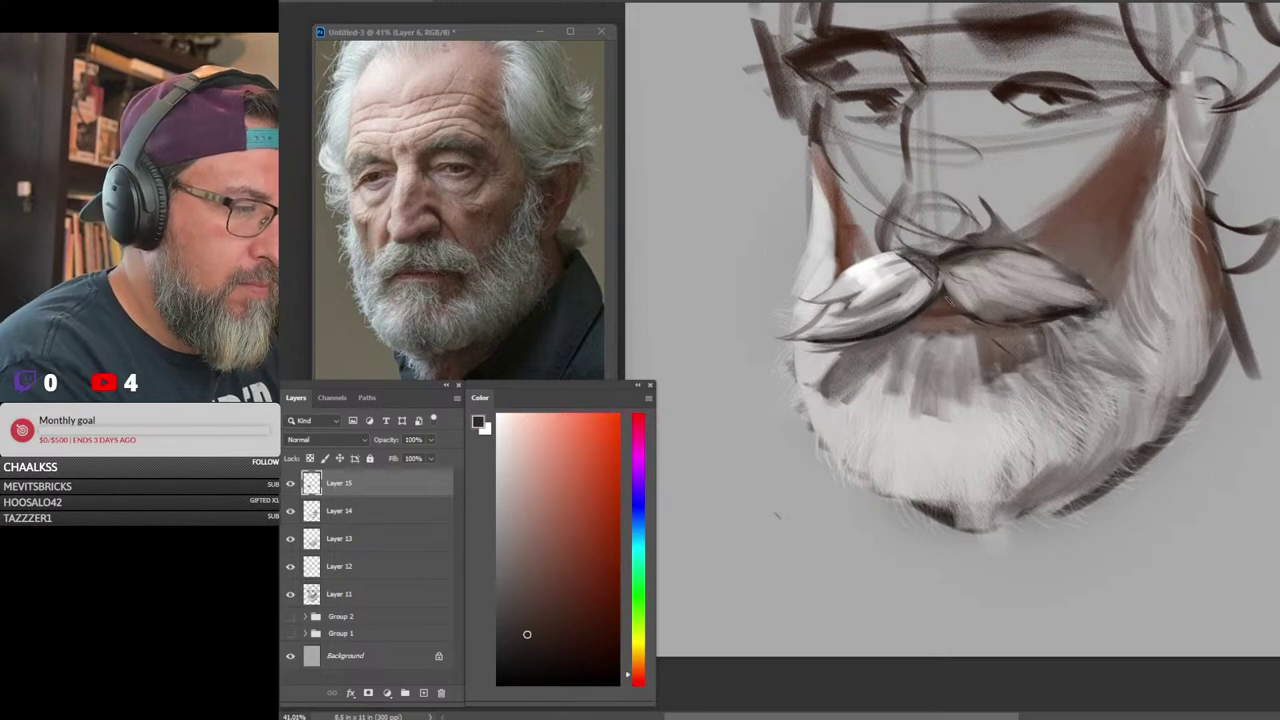
Draw dark strand lines through the mustache's left half and along its lower contour, undoing and redrawing one stroke
{"action": "left_click_drag", "start_coordinate": [1154, 380], "coordinate": [1115, 377]}
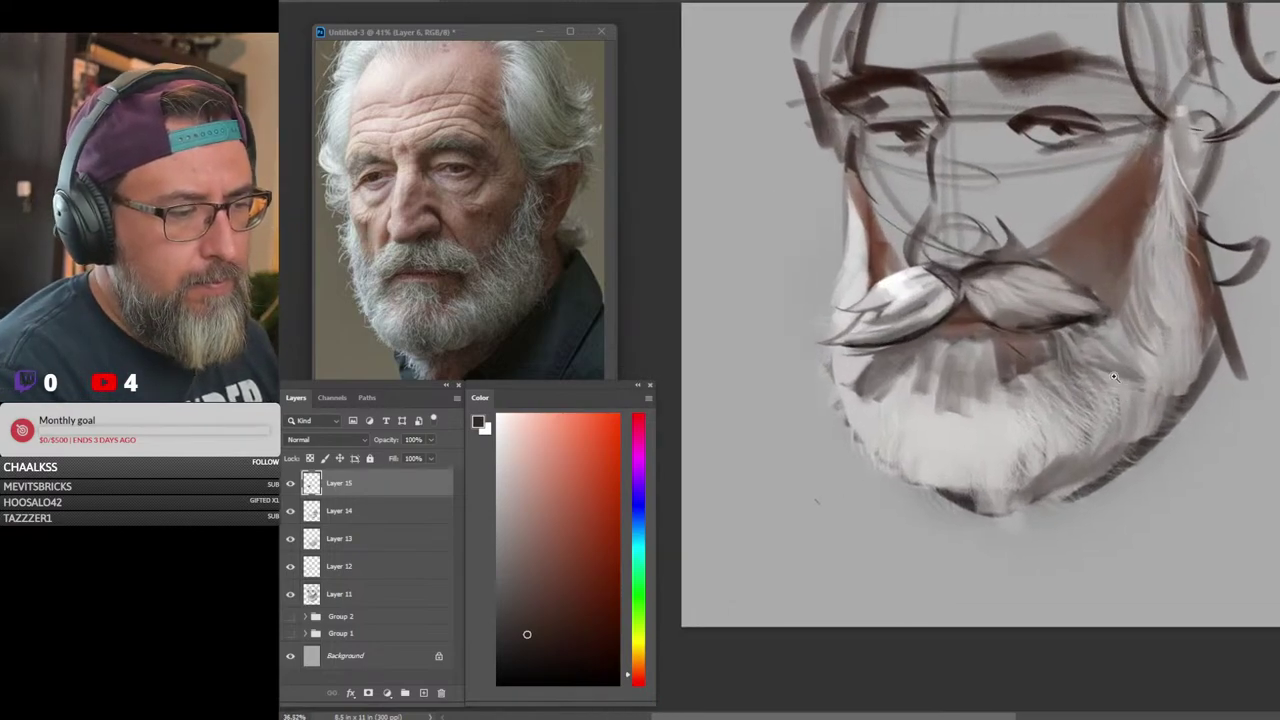
{"action": "left_click_drag", "start_coordinate": [932, 294], "coordinate": [862, 320]}
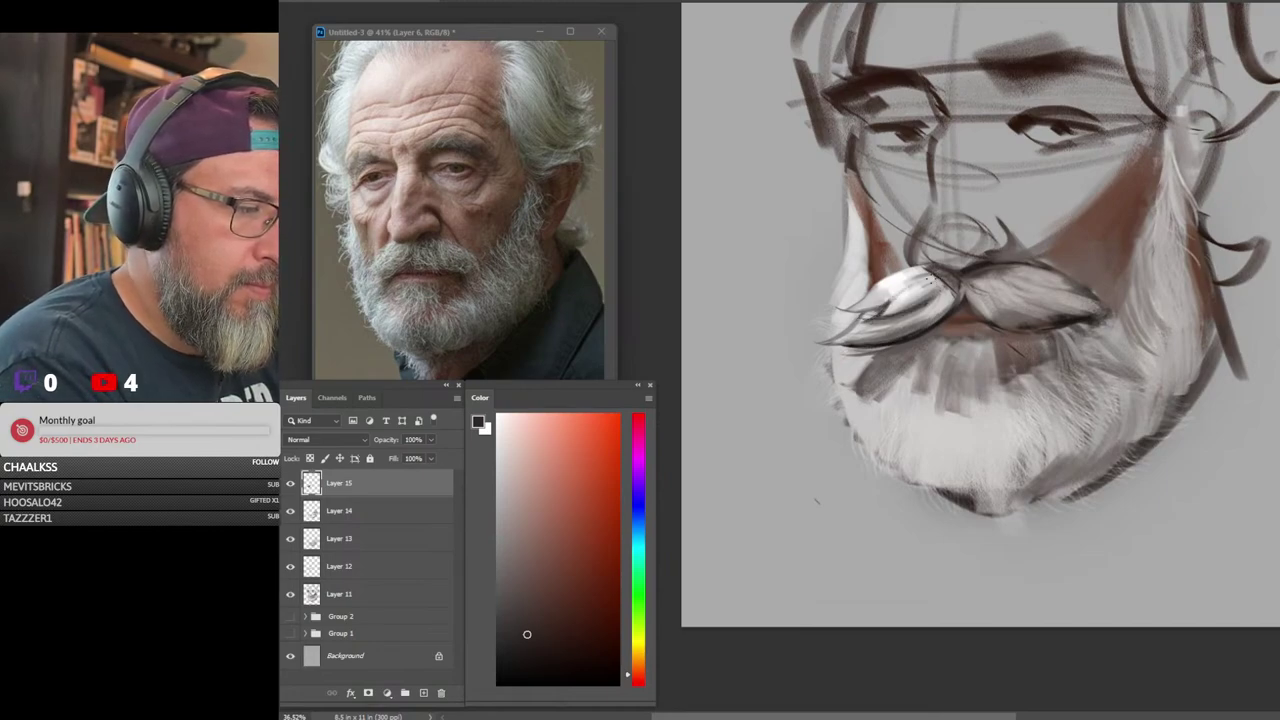
{"action": "mouse_move", "coordinate": [934, 277]}
{"action": "left_mouse_down"}
{"action": "mouse_move", "coordinate": [889, 306]}
{"action": "mouse_move", "coordinate": [896, 295]}
{"action": "mouse_move", "coordinate": [866, 290]}
{"action": "mouse_move", "coordinate": [832, 308]}
{"action": "mouse_move", "coordinate": [822, 342]}
{"action": "mouse_move", "coordinate": [838, 350]}
{"action": "left_mouse_up"}
{"action": "key", "text": "ctrl+z"}
{"action": "left_click_drag", "start_coordinate": [967, 277], "coordinate": [910, 337]}
{"action": "left_click_drag", "start_coordinate": [902, 316], "coordinate": [866, 337]}
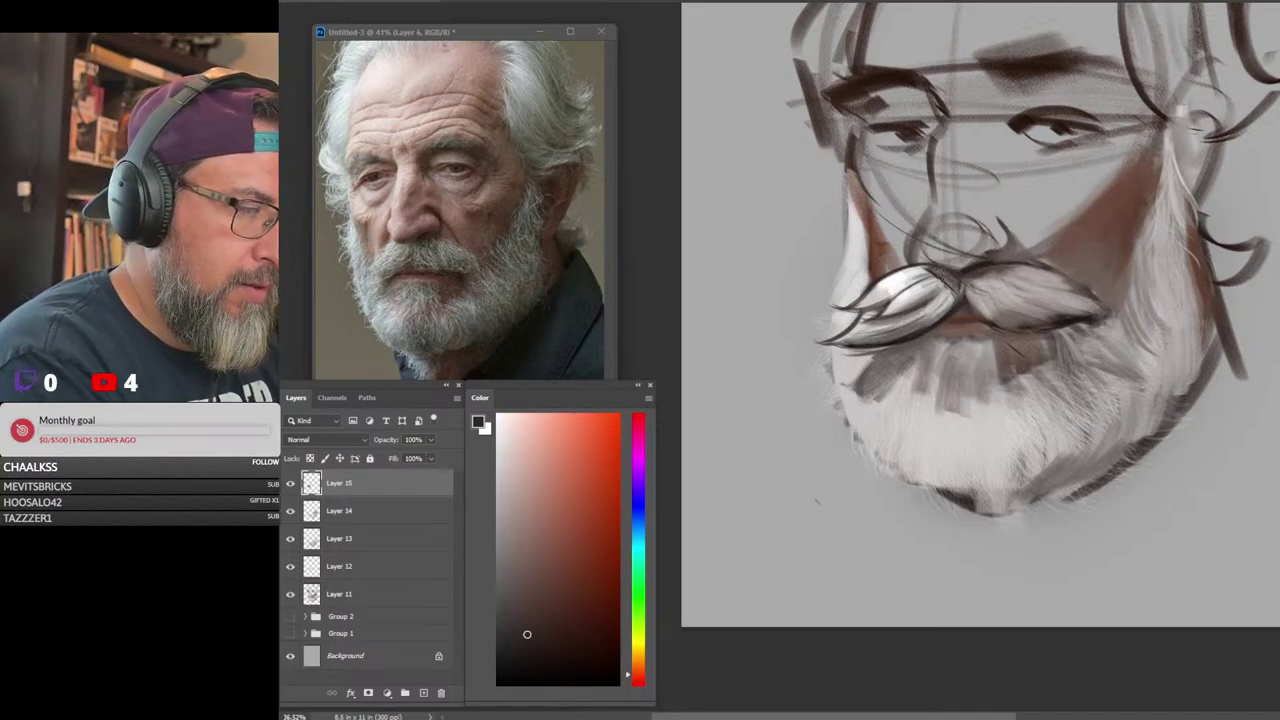
Draw dark strand lines through the mustache's left half and reinforce the shading along its lower contour
{"action": "left_click_drag", "start_coordinate": [921, 268], "coordinate": [1004, 272]}
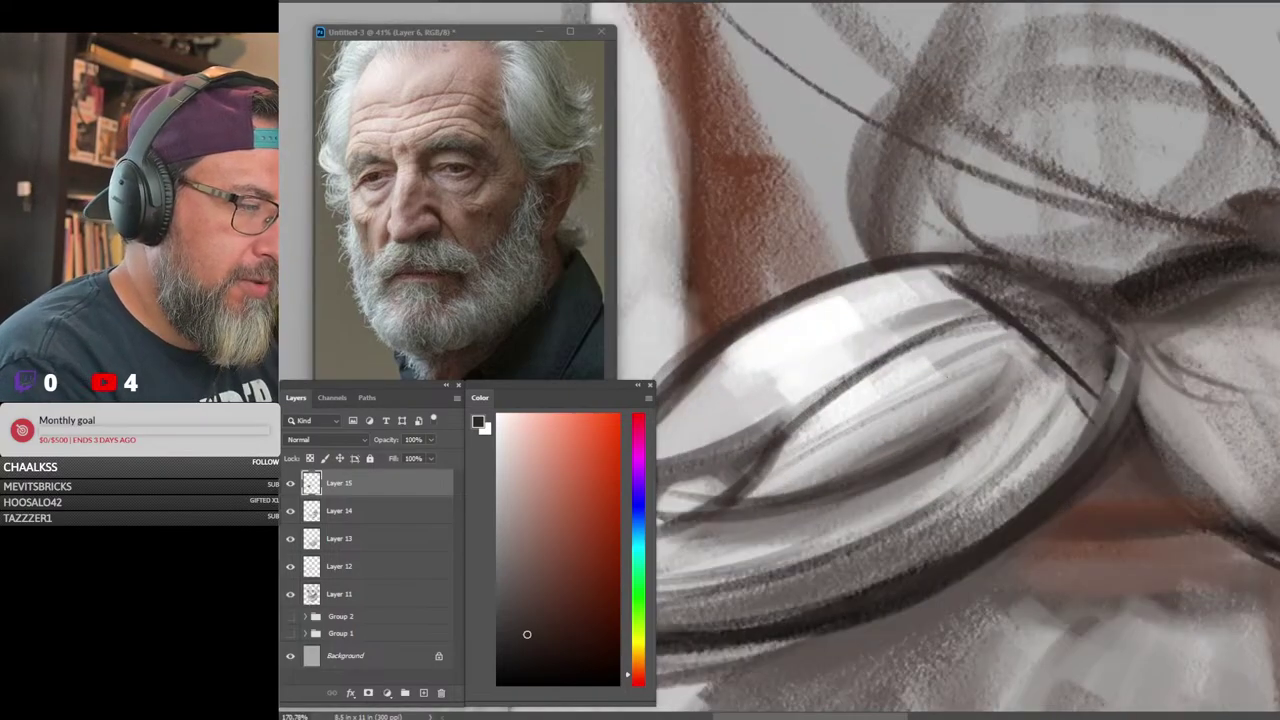
{"action": "left_click_drag", "start_coordinate": [1058, 333], "coordinate": [964, 343]}
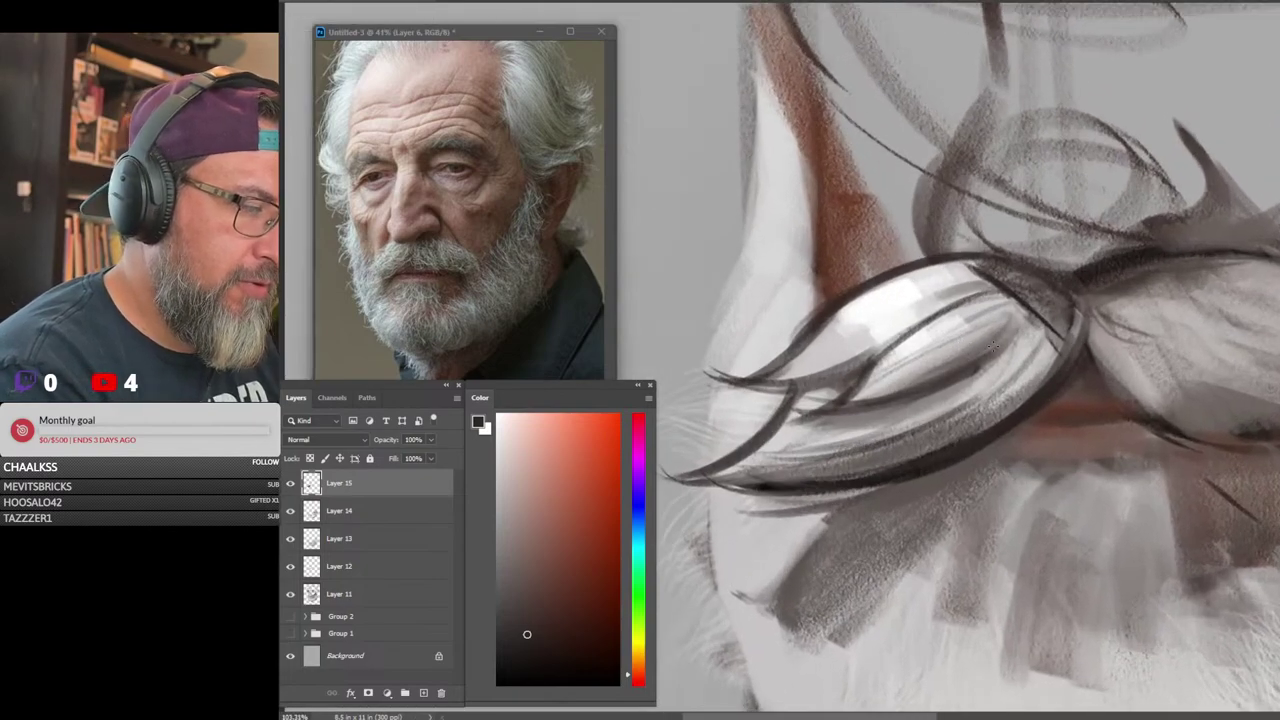
{"action": "left_click_drag", "start_coordinate": [1024, 314], "coordinate": [897, 370]}
{"action": "mouse_move", "coordinate": [1024, 322]}
{"action": "left_mouse_down"}
{"action": "mouse_move", "coordinate": [901, 387]}
{"action": "mouse_move", "coordinate": [820, 412]}
{"action": "left_mouse_up"}
{"action": "left_click_drag", "start_coordinate": [1002, 287], "coordinate": [766, 383]}
{"action": "left_click_drag", "start_coordinate": [900, 347], "coordinate": [780, 379]}
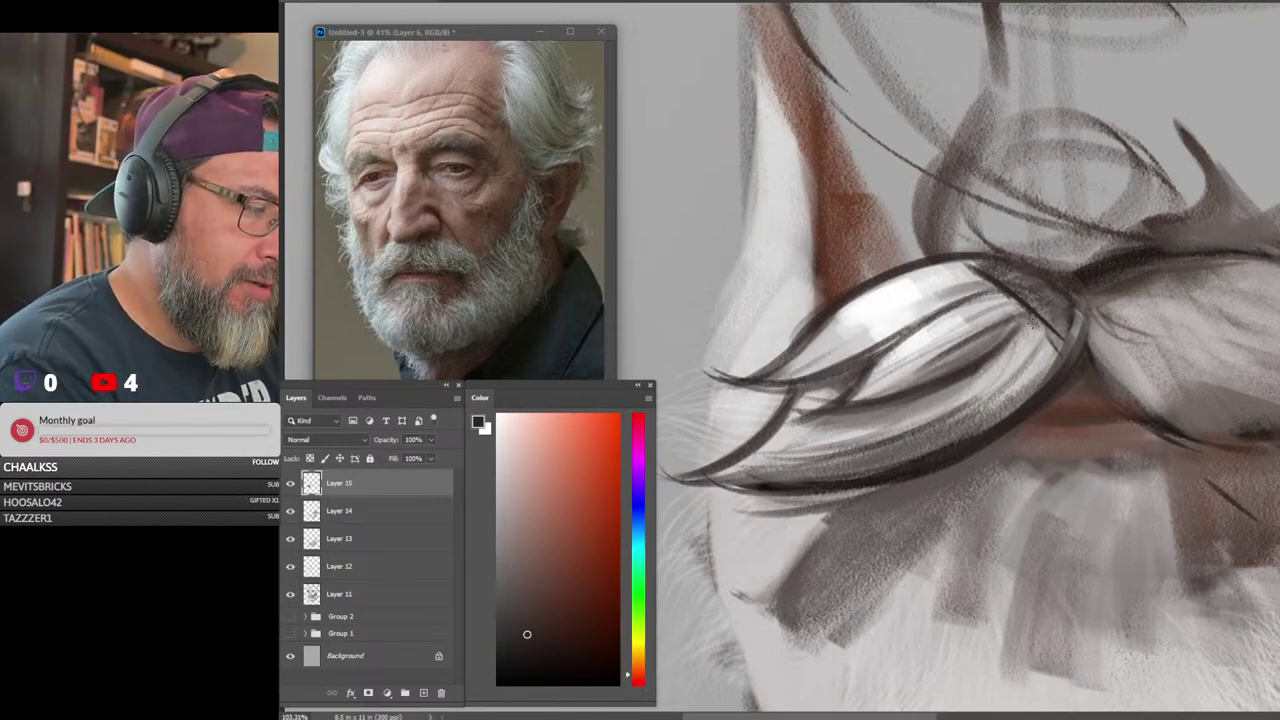
{"action": "mouse_move", "coordinate": [1068, 318]}
{"action": "left_mouse_down"}
{"action": "mouse_move", "coordinate": [978, 403]}
{"action": "mouse_move", "coordinate": [1033, 378]}
{"action": "mouse_move", "coordinate": [1006, 378]}
{"action": "mouse_move", "coordinate": [1054, 345]}
{"action": "mouse_move", "coordinate": [1049, 310]}
{"action": "mouse_move", "coordinate": [954, 430]}
{"action": "mouse_move", "coordinate": [1053, 309]}
{"action": "mouse_move", "coordinate": [920, 433]}
{"action": "mouse_move", "coordinate": [1074, 345]}
{"action": "mouse_move", "coordinate": [786, 472]}
{"action": "left_mouse_up"}
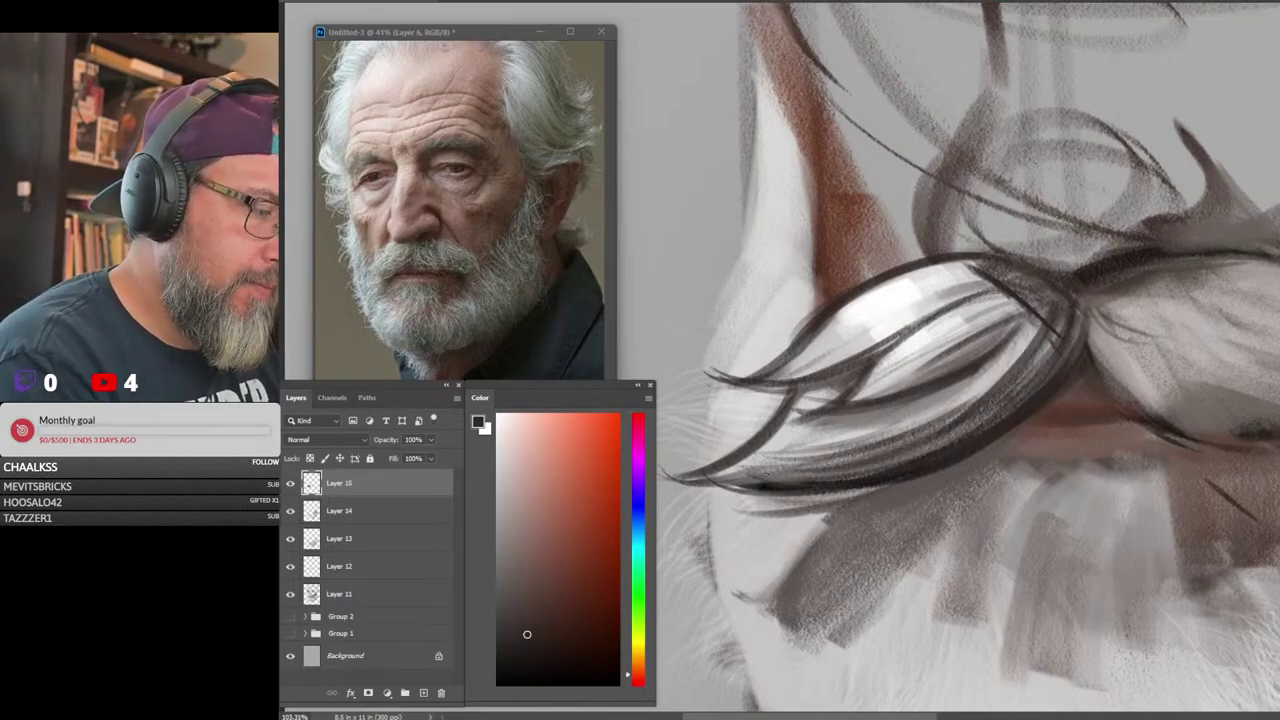
{"action": "left_click_drag", "start_coordinate": [976, 416], "coordinate": [736, 478]}
Paint white highlights on the upper locks of the mustache's left half
{"action": "left_click_drag", "start_coordinate": [1180, 402], "coordinate": [1130, 453]}
{"action": "left_click_drag", "start_coordinate": [1130, 453], "coordinate": [929, 388]}
{"action": "left_click_drag", "start_coordinate": [910, 322], "coordinate": [1055, 312]}
{"action": "key", "text": "x"}
{"action": "left_click_drag", "start_coordinate": [950, 288], "coordinate": [885, 327]}
{"action": "left_click_drag", "start_coordinate": [994, 333], "coordinate": [960, 357]}
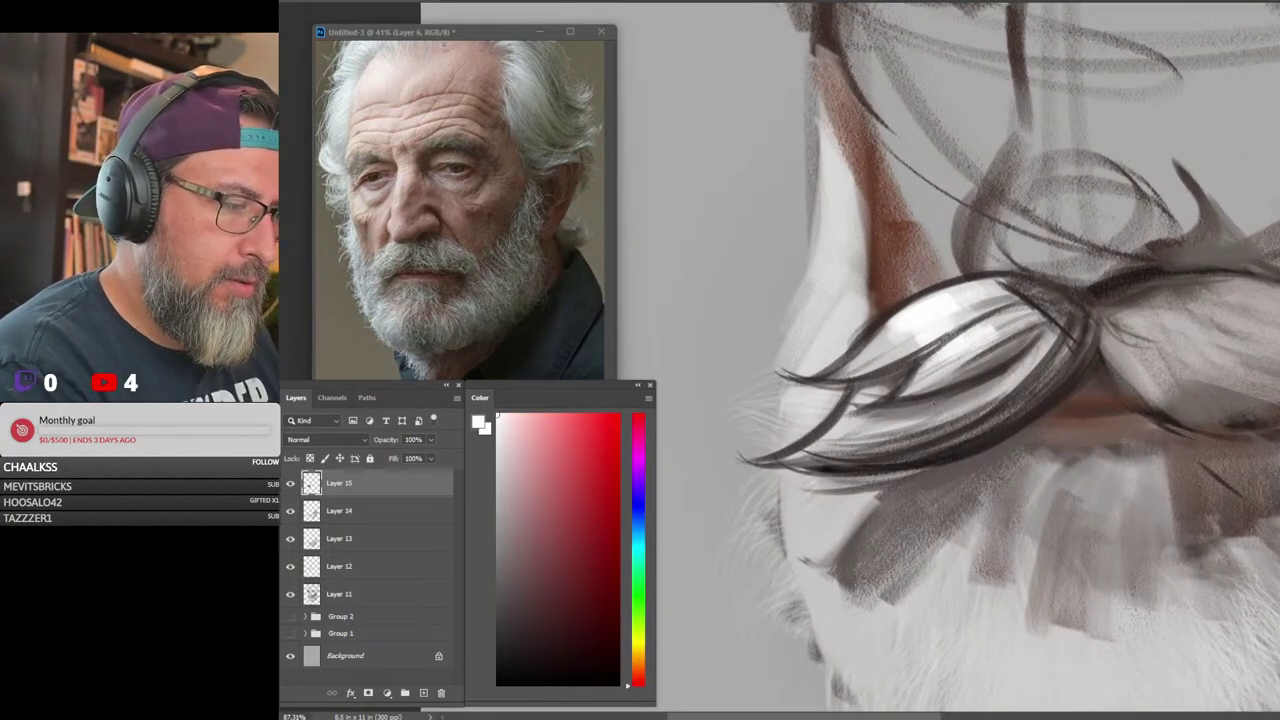
Sample a dark gray from the mustache and darken the strands beneath the middle lock of its left half
{"action": "left_click", "coordinate": [977, 377], "text": "alt"}
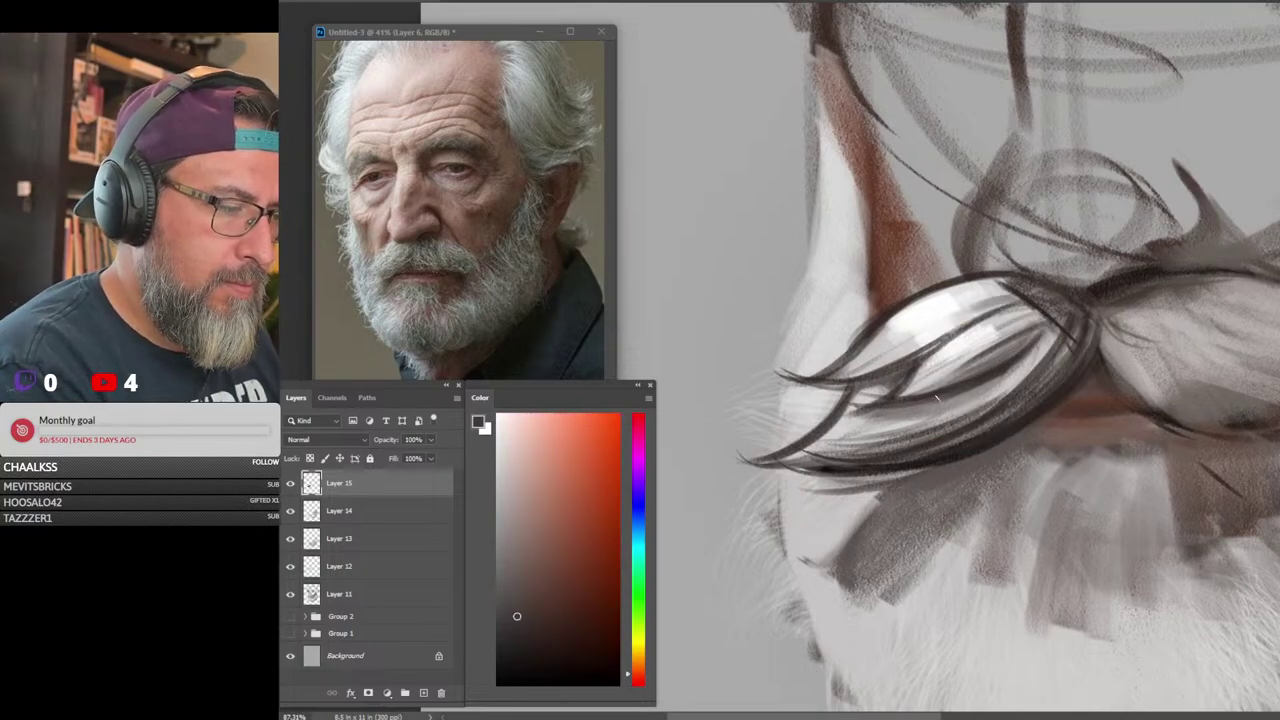
{"action": "mouse_move", "coordinate": [1030, 355]}
{"action": "left_mouse_down"}
{"action": "mouse_move", "coordinate": [921, 412]}
{"action": "mouse_move", "coordinate": [932, 404]}
{"action": "left_mouse_up"}
{"action": "left_click_drag", "start_coordinate": [1068, 349], "coordinate": [984, 422]}
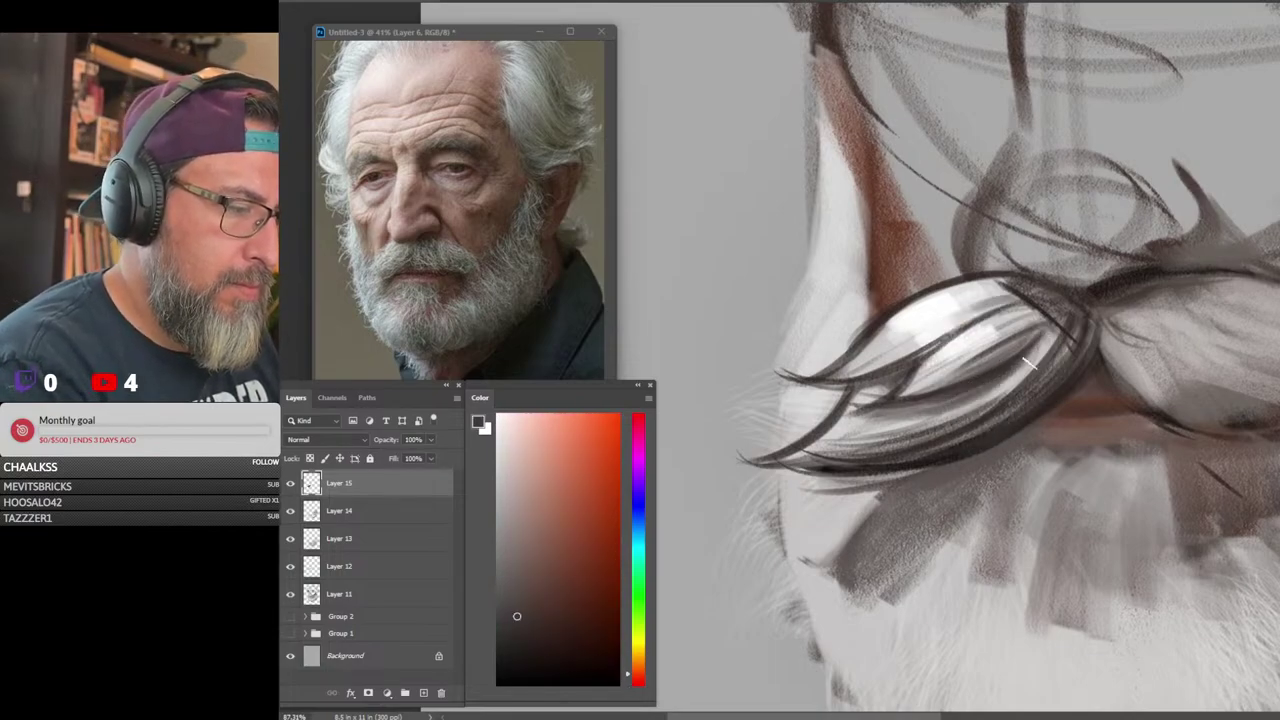
Extend the mustache's left tip outward past the cheek in dark gray and finish it with a spiral curl
{"action": "mouse_move", "coordinate": [1064, 348]}
{"action": "left_mouse_down"}
{"action": "mouse_move", "coordinate": [778, 461]}
{"action": "mouse_move", "coordinate": [697, 438]}
{"action": "left_mouse_up"}
{"action": "left_click", "coordinate": [798, 436], "text": "alt"}
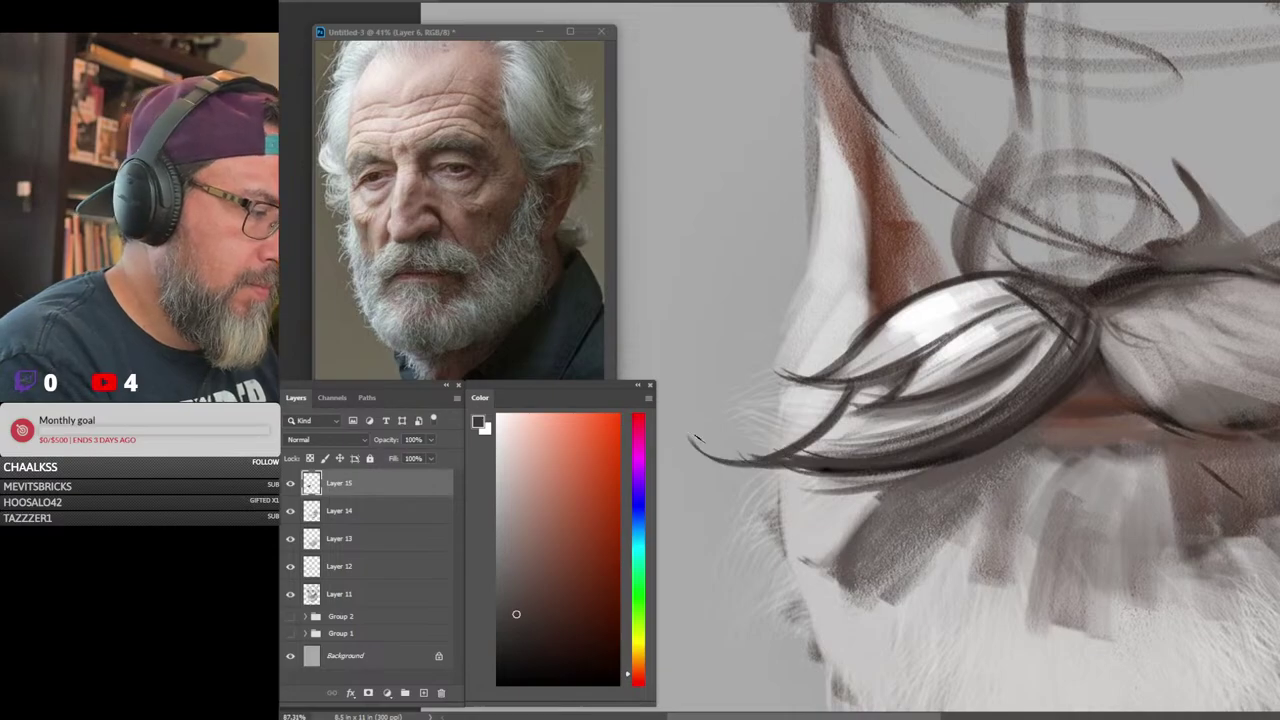
{"action": "mouse_move", "coordinate": [788, 464]}
{"action": "left_mouse_down"}
{"action": "mouse_move", "coordinate": [696, 385]}
{"action": "mouse_move", "coordinate": [703, 432]}
{"action": "mouse_move", "coordinate": [733, 380]}
{"action": "mouse_move", "coordinate": [738, 430]}
{"action": "left_mouse_up"}
{"action": "left_click_drag", "start_coordinate": [740, 384], "coordinate": [724, 438]}
{"action": "mouse_move", "coordinate": [718, 388]}
{"action": "left_mouse_down"}
{"action": "mouse_move", "coordinate": [677, 414]}
{"action": "mouse_move", "coordinate": [734, 460]}
{"action": "left_mouse_up"}
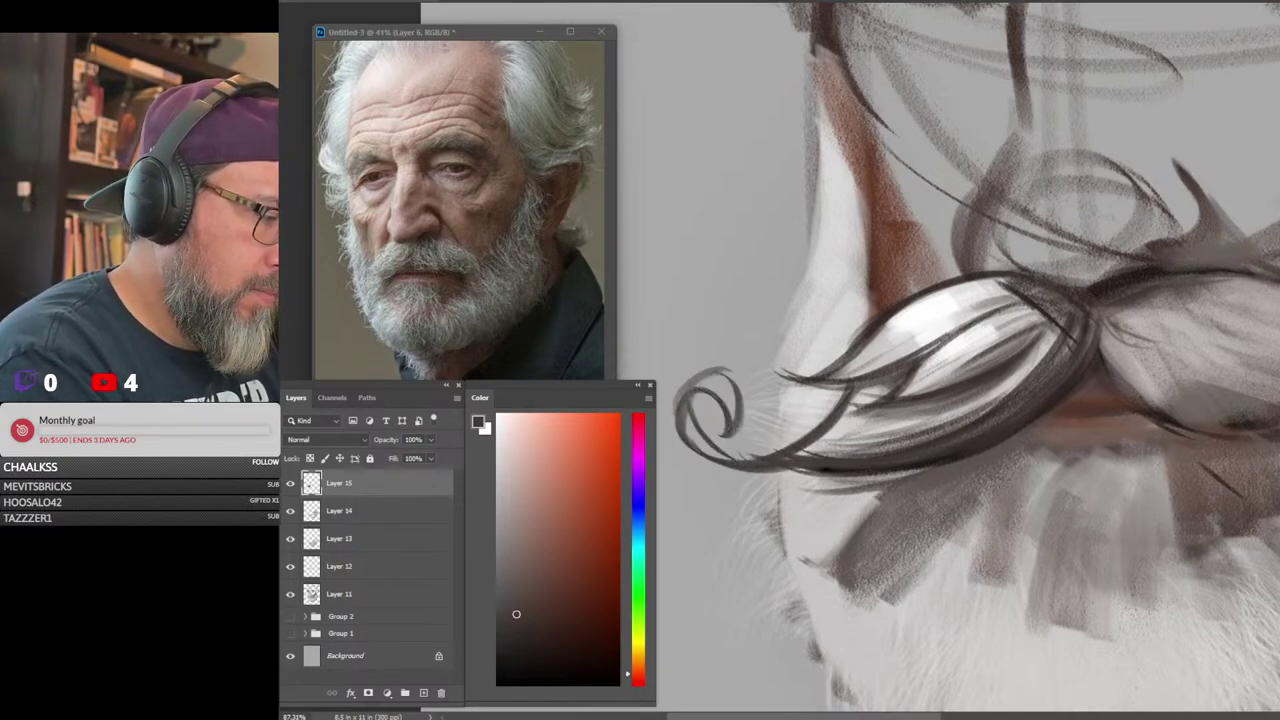
Fill the curled left tip with sampled light and mid grays and add white highlights along its upper edge
{"action": "left_click", "coordinate": [835, 432], "text": "alt"}
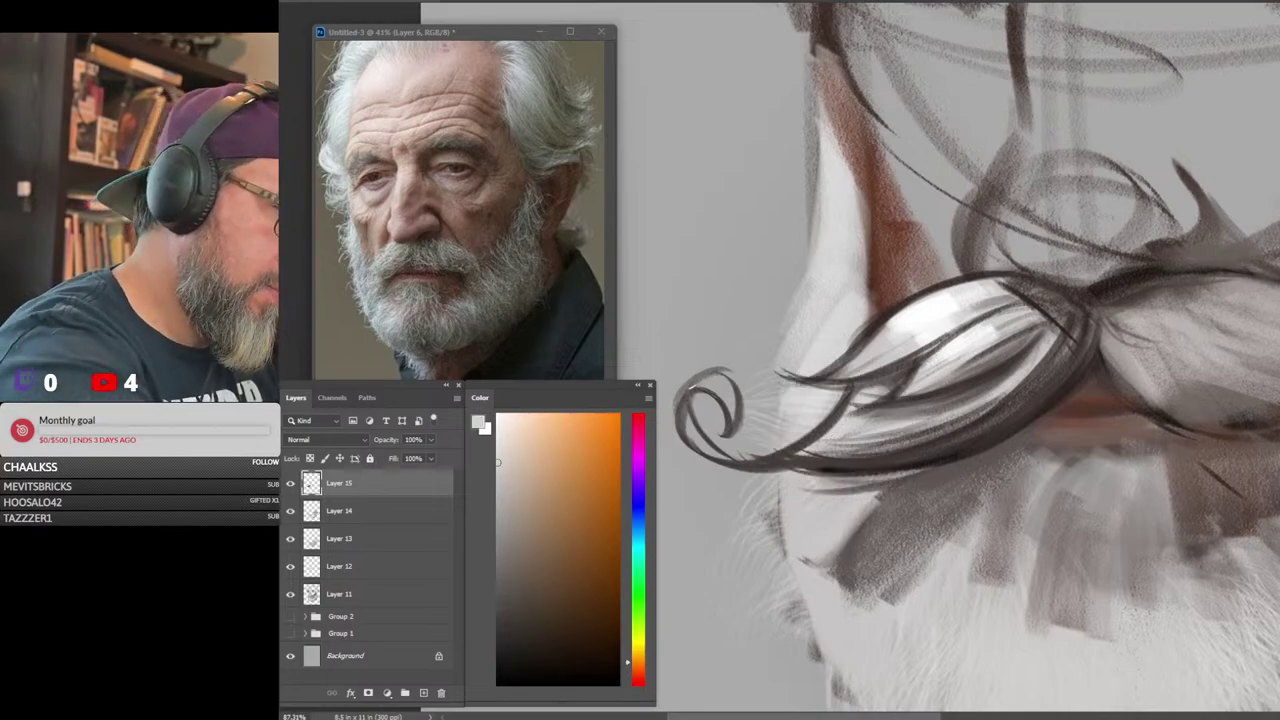
{"action": "mouse_move", "coordinate": [690, 387]}
{"action": "left_mouse_down"}
{"action": "mouse_move", "coordinate": [734, 416]}
{"action": "mouse_move", "coordinate": [690, 376]}
{"action": "left_mouse_up"}
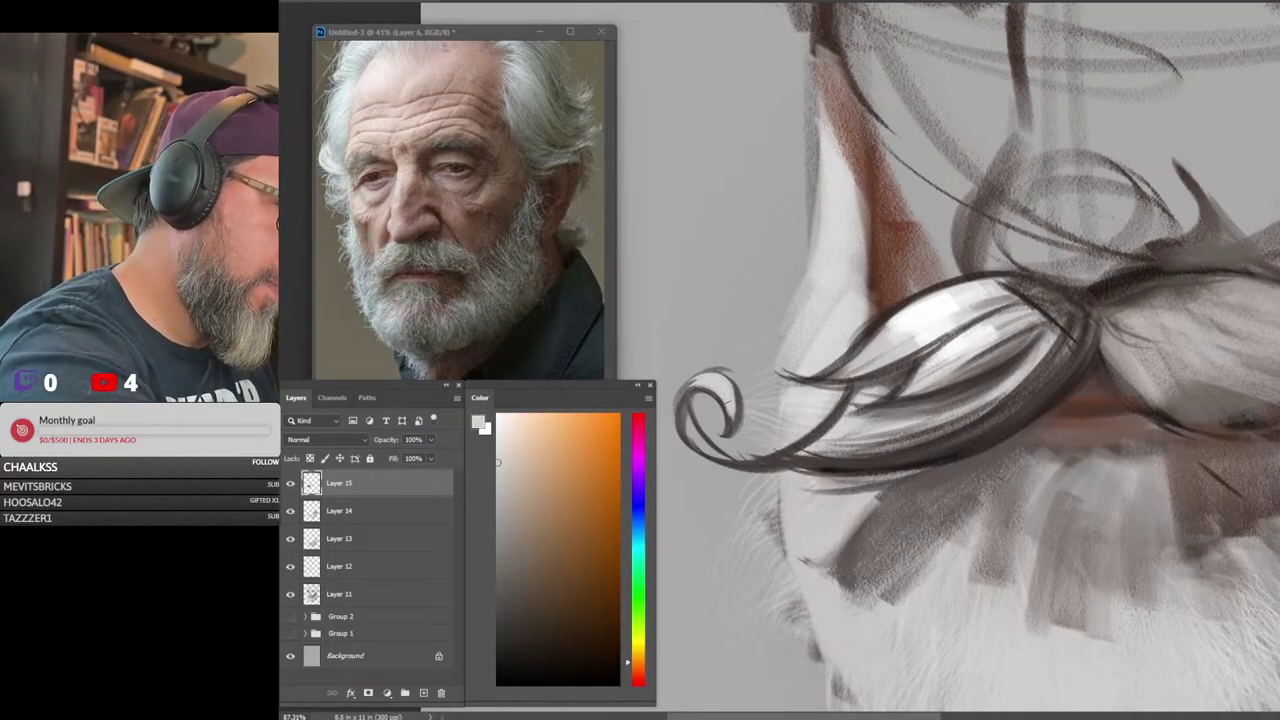
{"action": "left_click_drag", "start_coordinate": [697, 440], "coordinate": [770, 463]}
{"action": "left_click", "coordinate": [696, 398], "text": "alt"}
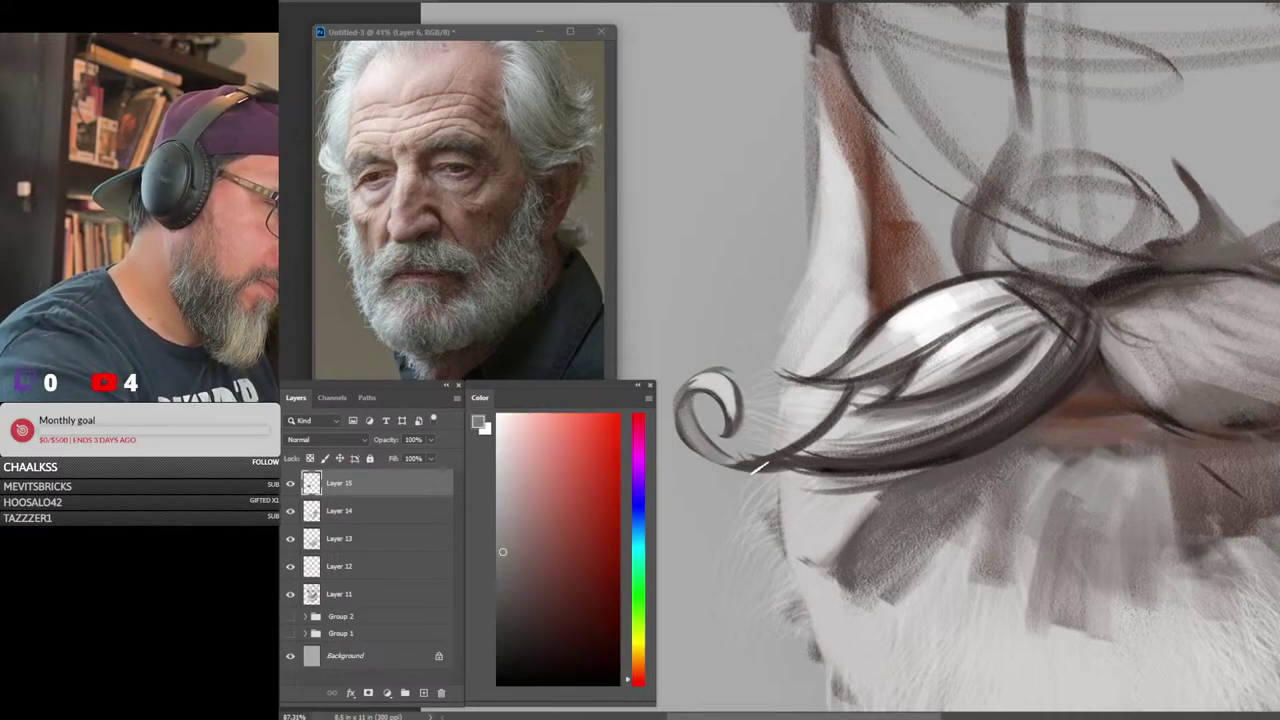
{"action": "left_click", "coordinate": [927, 320], "text": "alt"}
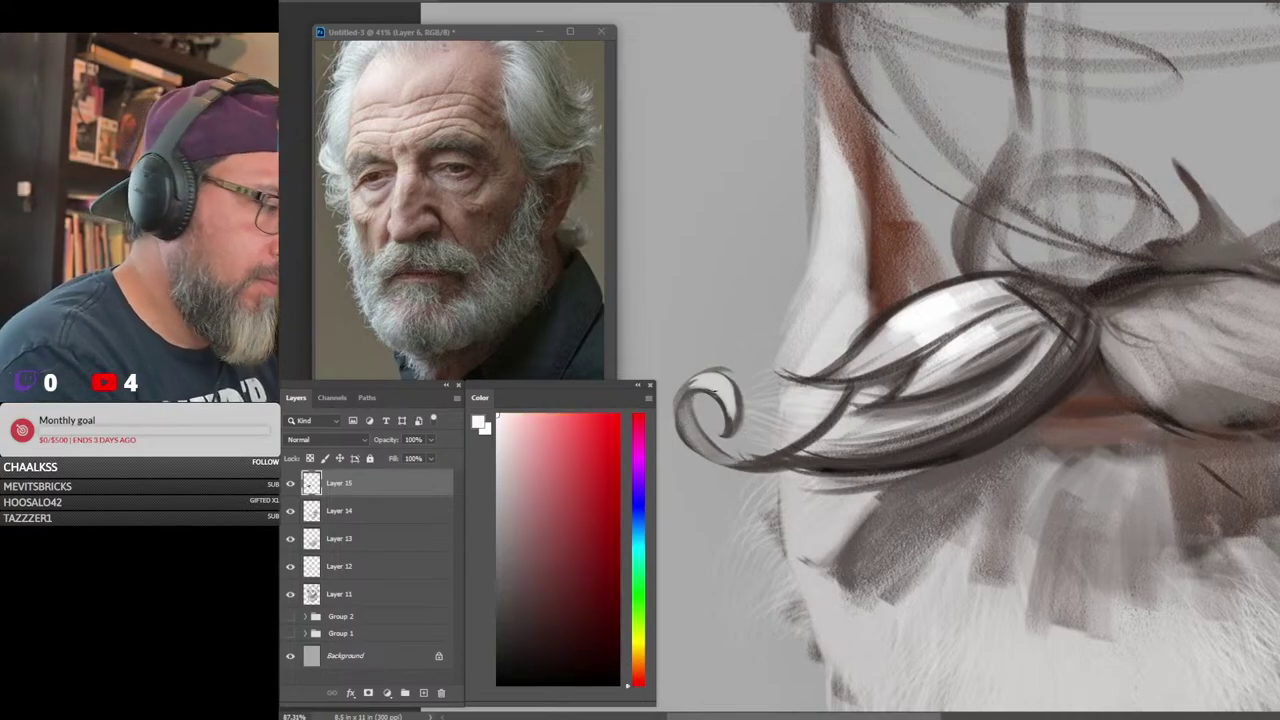
{"action": "left_click_drag", "start_coordinate": [718, 390], "coordinate": [696, 382]}
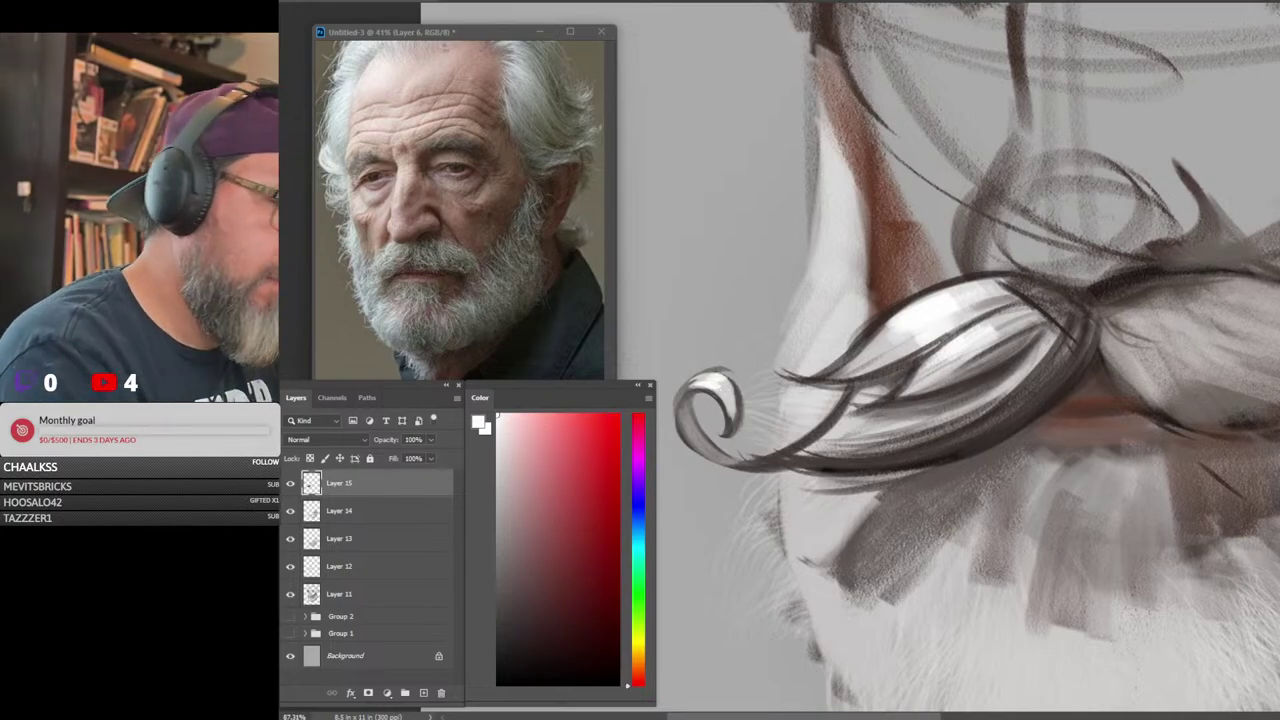
{"action": "mouse_move", "coordinate": [690, 372]}
{"action": "left_mouse_down"}
{"action": "mouse_move", "coordinate": [748, 379]}
{"action": "mouse_move", "coordinate": [732, 374]}
{"action": "mouse_move", "coordinate": [745, 421]}
{"action": "left_mouse_up"}
Soften the strands of the mustache's left half and its curled tip with grays sampled from the mustache
{"action": "left_click_drag", "start_coordinate": [1221, 460], "coordinate": [1148, 486]}
{"action": "left_click_drag", "start_coordinate": [1148, 486], "coordinate": [1016, 432]}
{"action": "left_click", "coordinate": [994, 278], "text": "alt"}
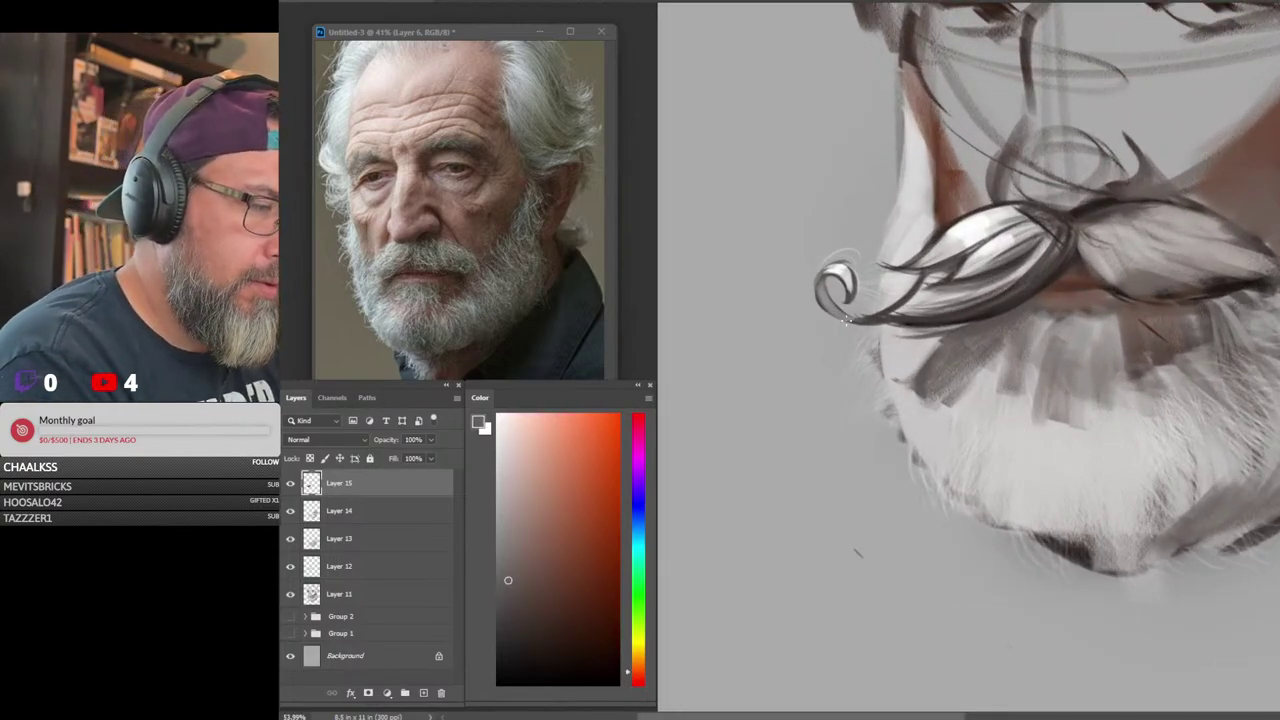
{"action": "left_click", "coordinate": [970, 288], "text": "alt"}
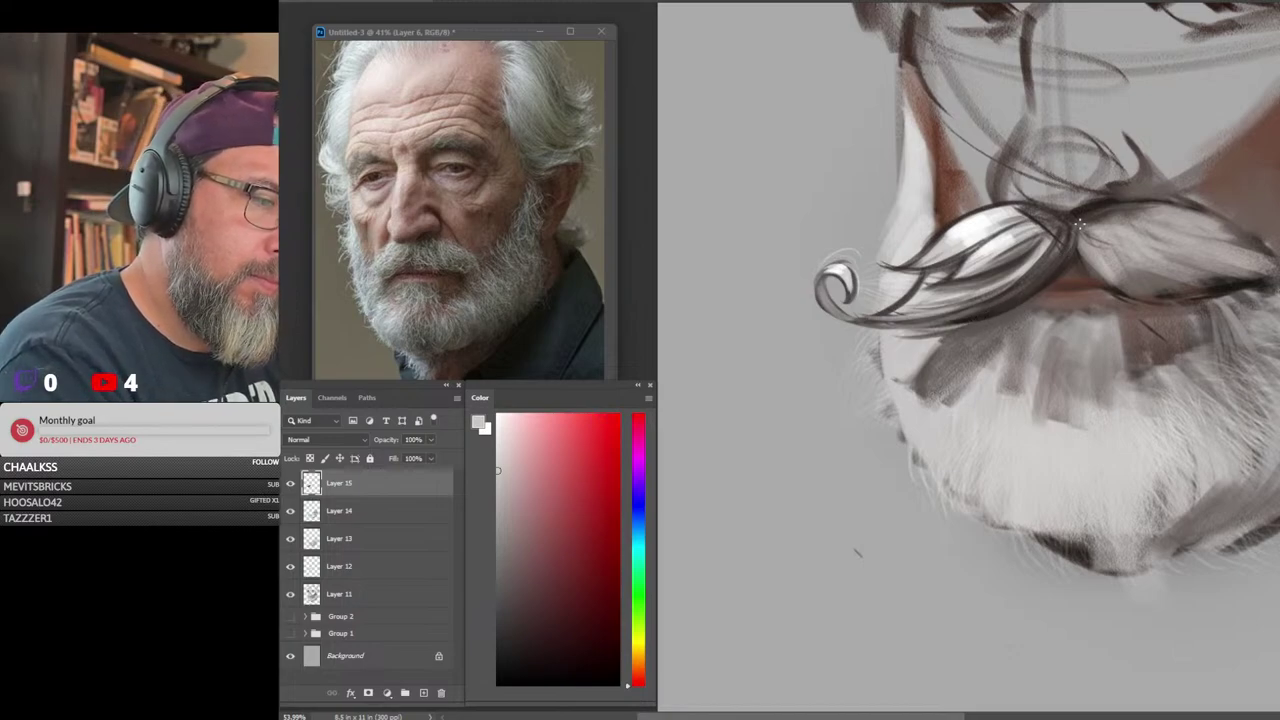
{"action": "left_click_drag", "start_coordinate": [1220, 366], "coordinate": [1018, 413]}
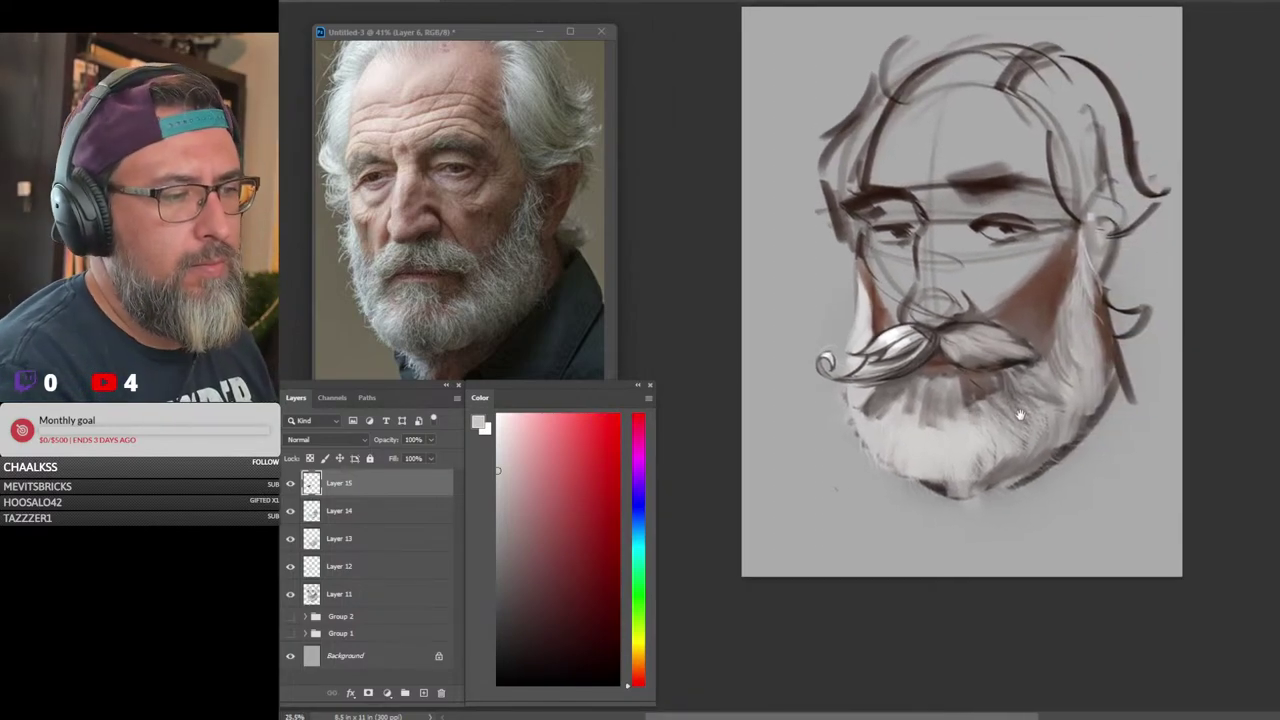
Choose a light mint green and tint the lower strands and curl of the mustache's left half with it
{"action": "left_click_drag", "start_coordinate": [953, 383], "coordinate": [1040, 365]}
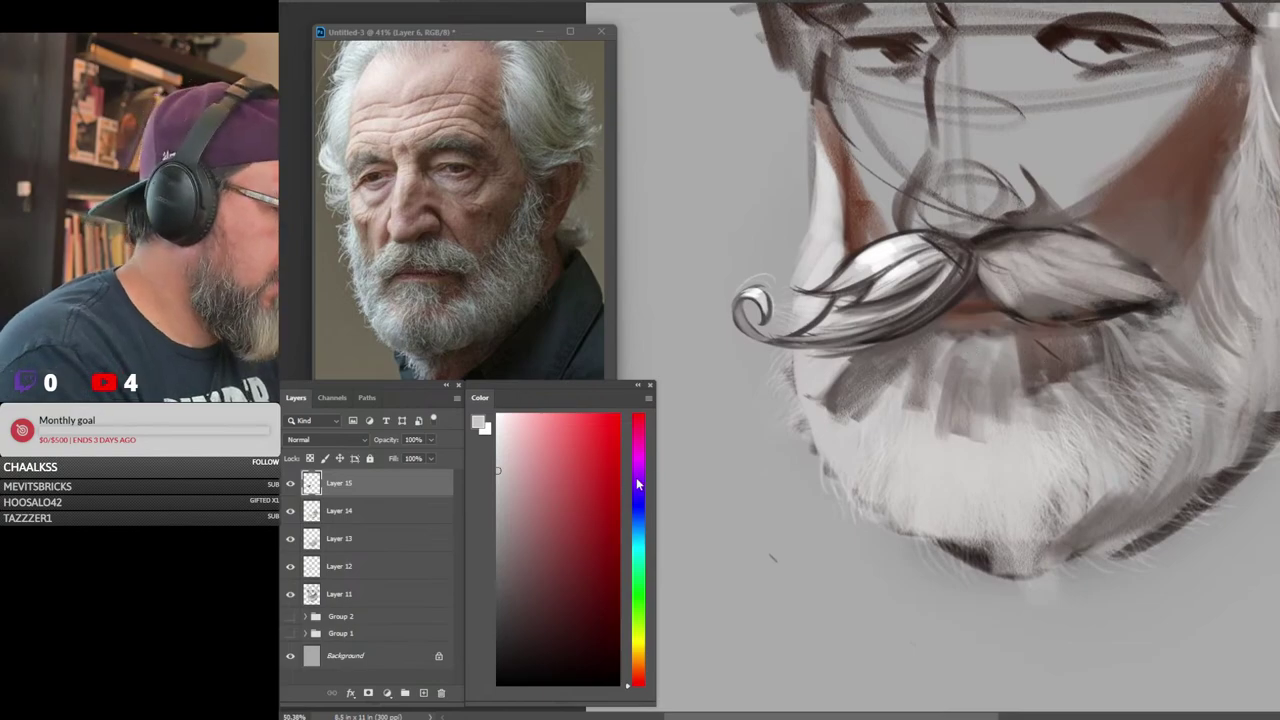
{"action": "left_click", "coordinate": [638, 553]}
{"action": "left_click", "coordinate": [551, 420]}
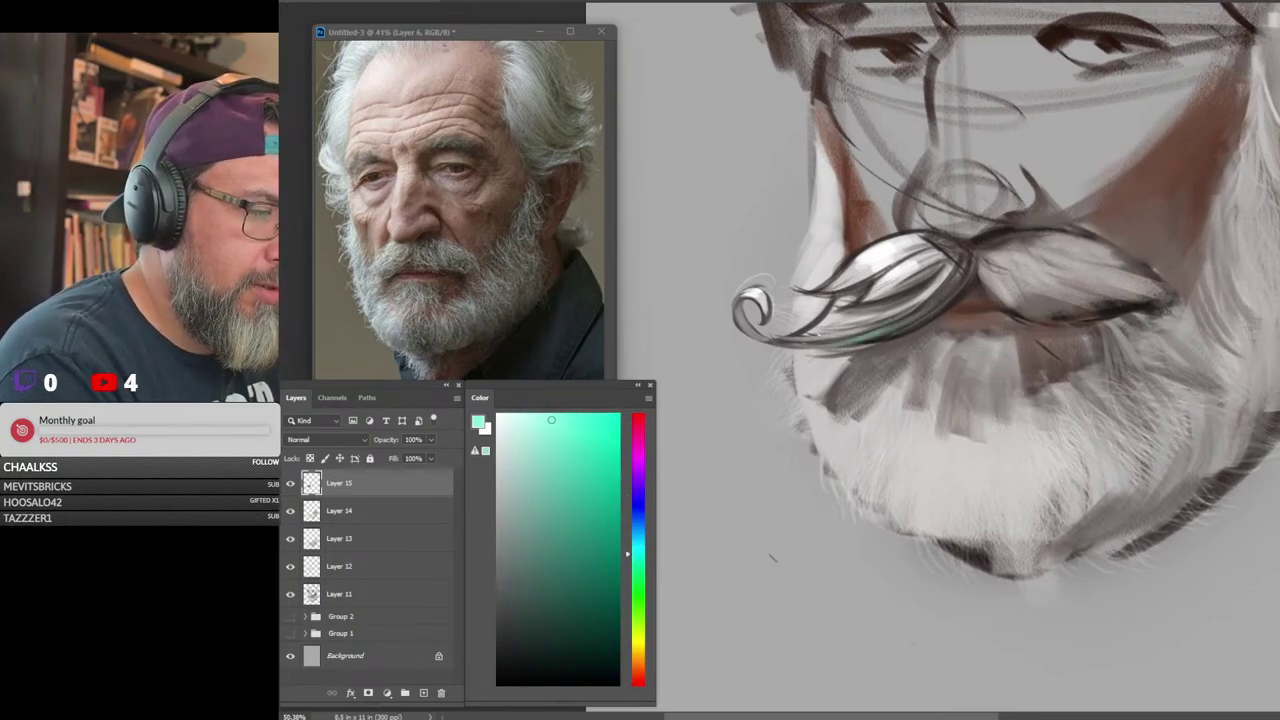
{"action": "mouse_move", "coordinate": [920, 286]}
{"action": "left_mouse_down"}
{"action": "mouse_move", "coordinate": [863, 296]}
{"action": "mouse_move", "coordinate": [845, 332]}
{"action": "mouse_move", "coordinate": [947, 270]}
{"action": "mouse_move", "coordinate": [854, 337]}
{"action": "left_mouse_up"}
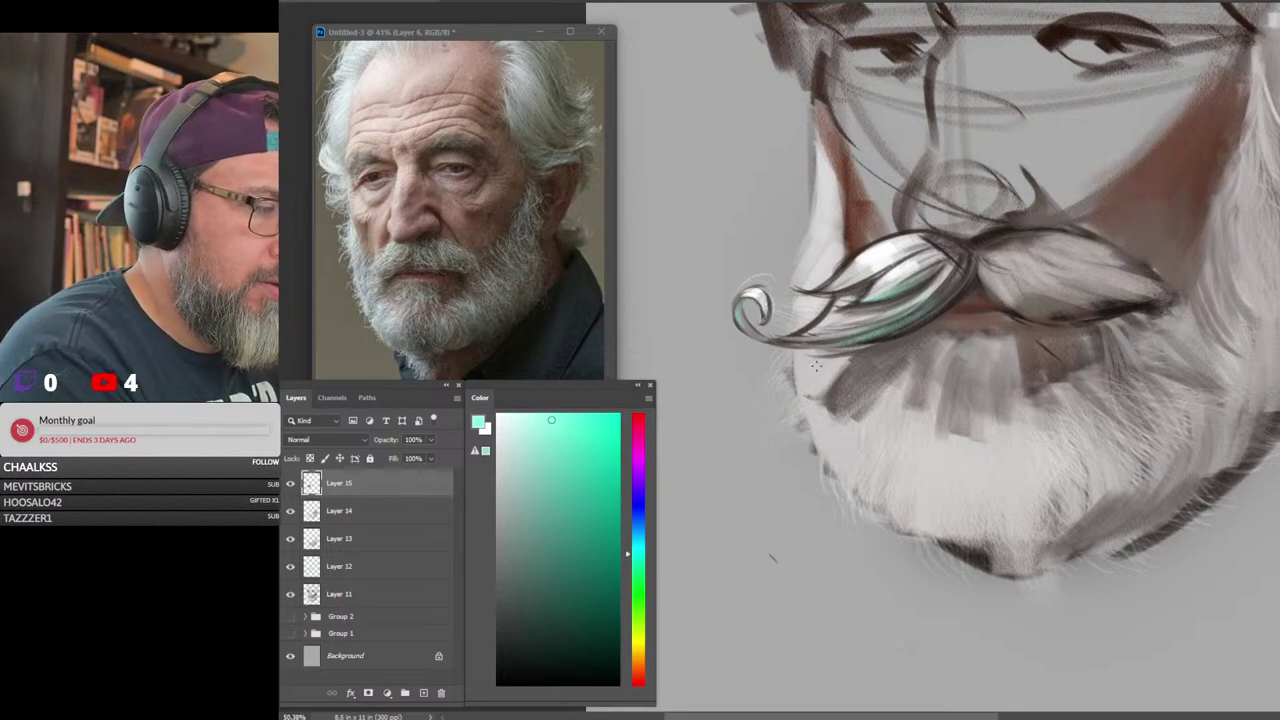
{"action": "scroll", "coordinate": [1190, 374], "scroll_direction": "down", "scroll_amount": 10}
{"action": "scroll", "coordinate": [1190, 374], "scroll_direction": "up", "scroll_amount": 8}
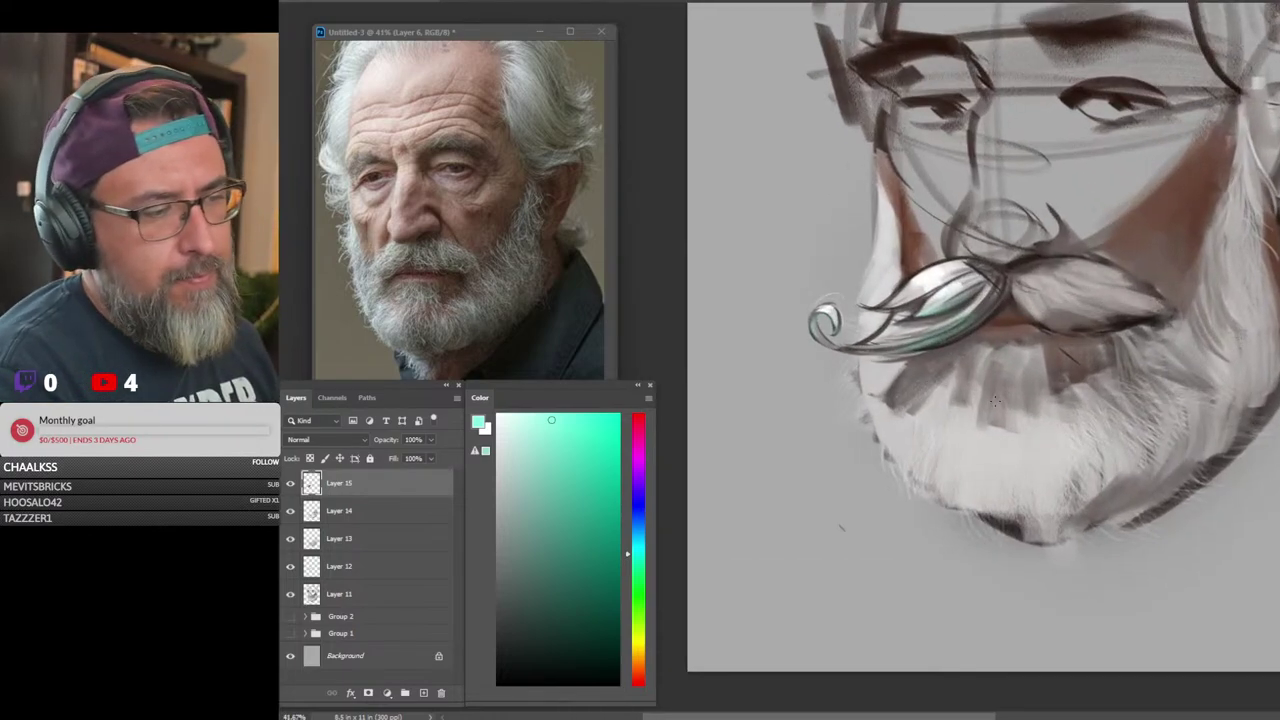
Work a gray-green sampled from the mustache over the tinted strands of its left half
{"action": "left_click", "coordinate": [955, 289], "text": "alt"}
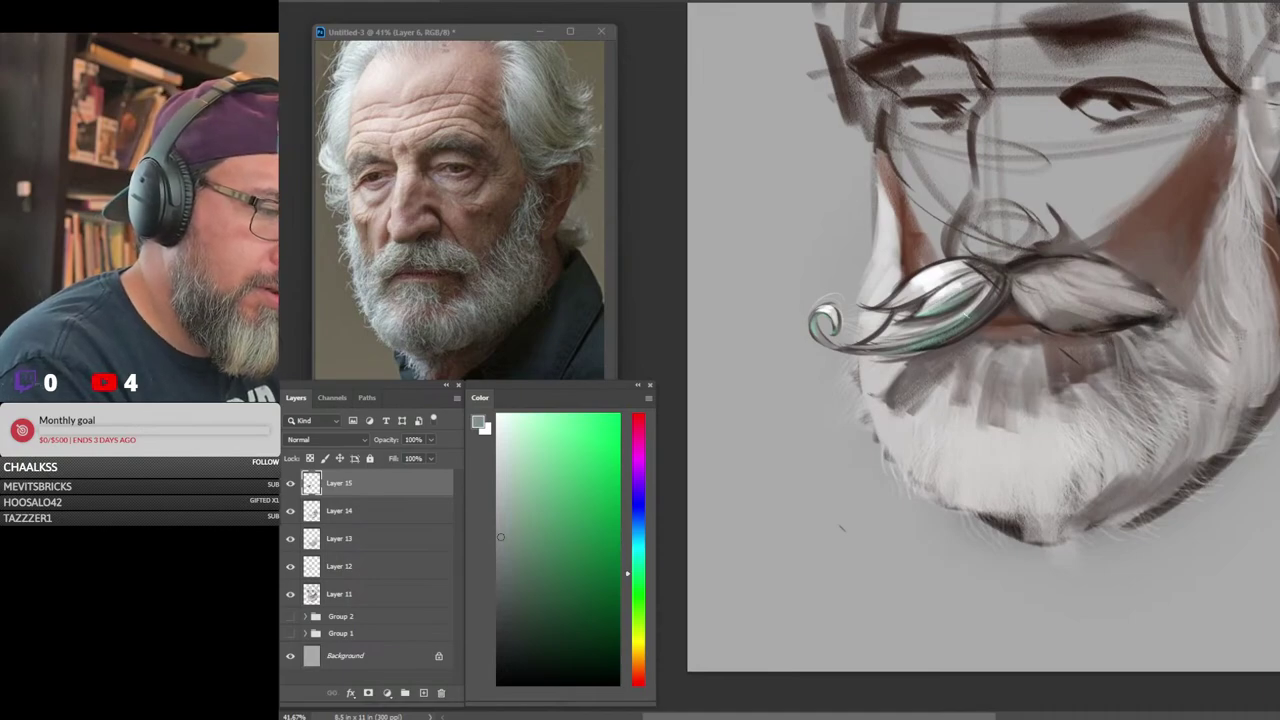
{"action": "left_click_drag", "start_coordinate": [939, 343], "coordinate": [989, 311]}
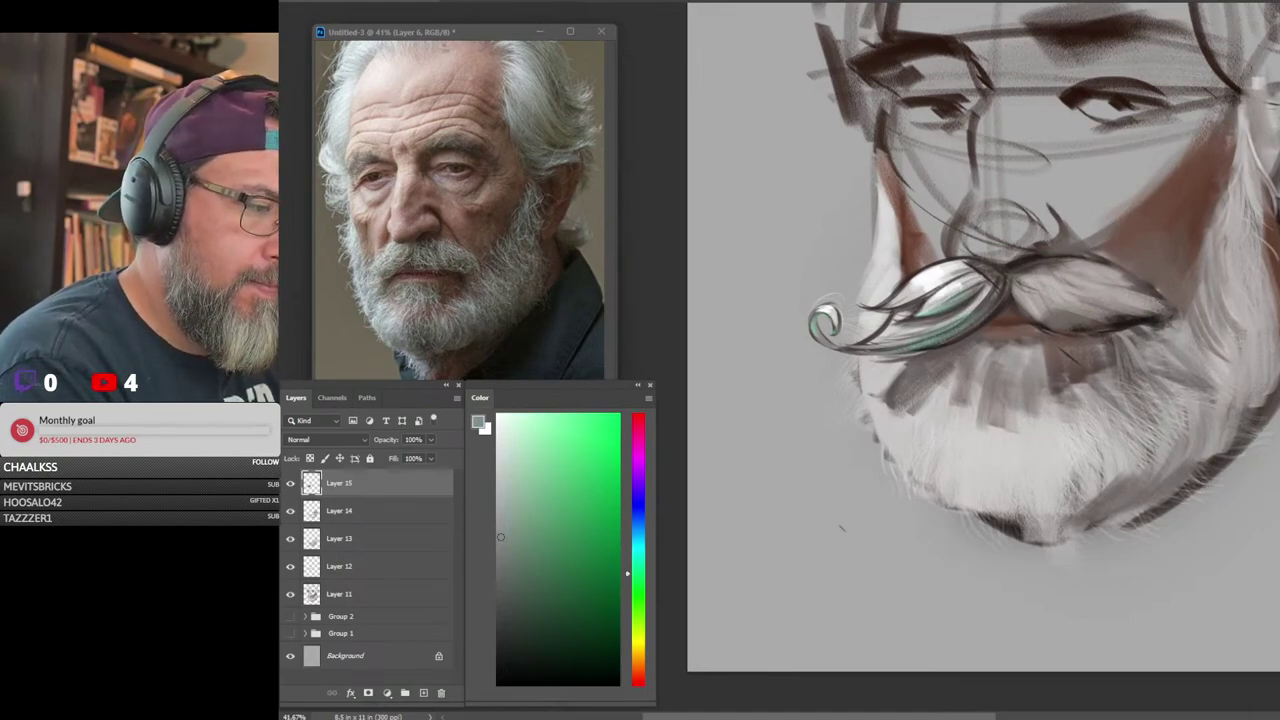
{"action": "left_click_drag", "start_coordinate": [1168, 345], "coordinate": [1050, 413]}
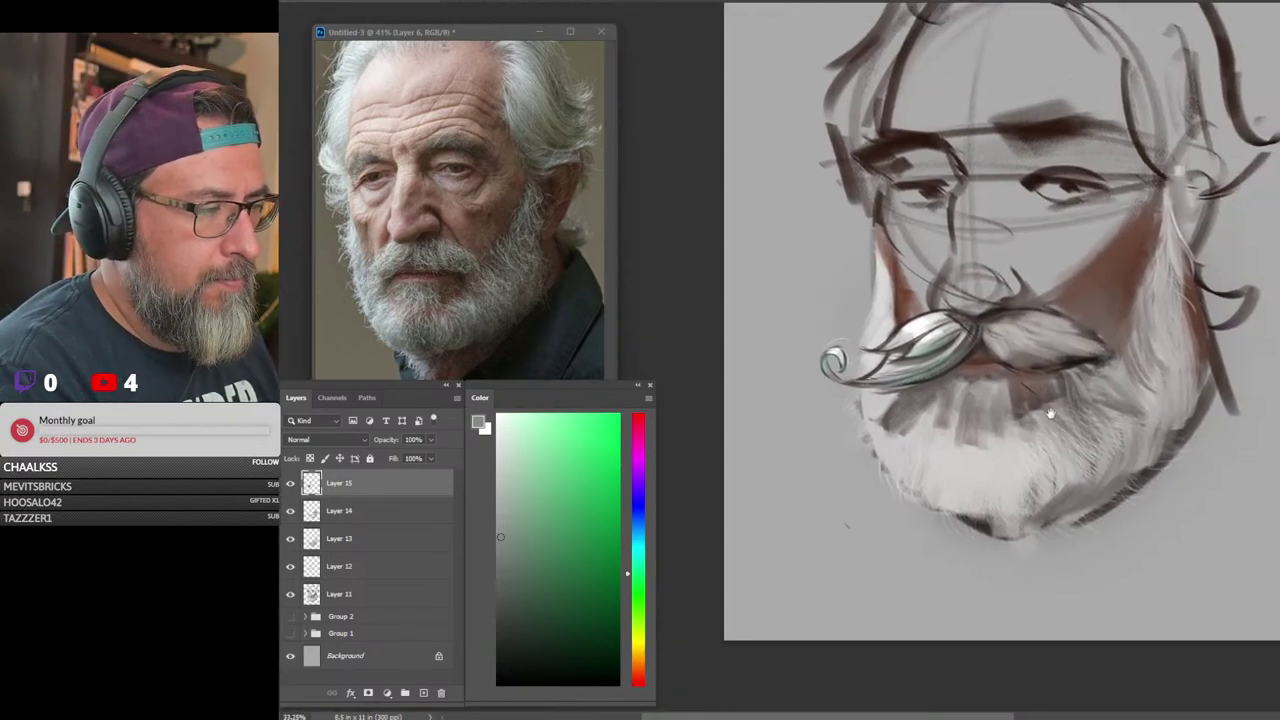
{"action": "scroll", "coordinate": [1050, 413], "scroll_direction": "up", "scroll_amount": 2}
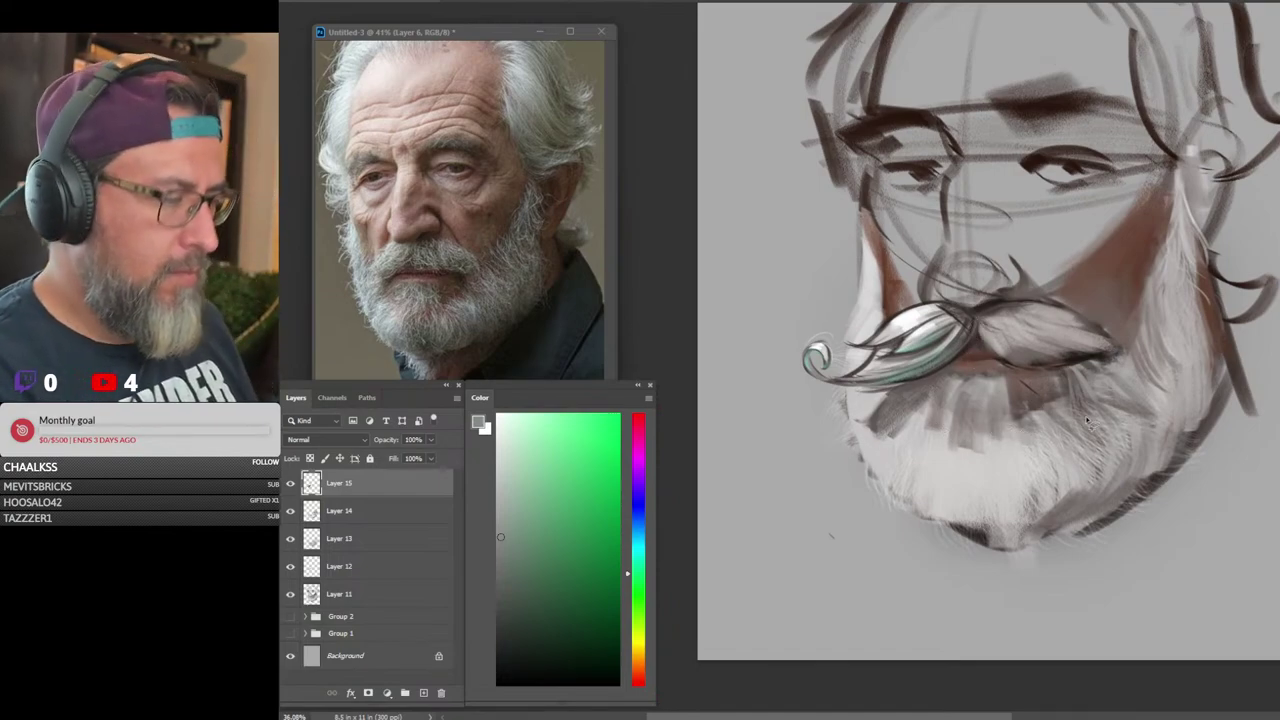
Stamp all visible layers into a new layer, select the mustache's left half and copy it to its own layer
{"action": "key", "text": "ctrl+alt+shift+e"}
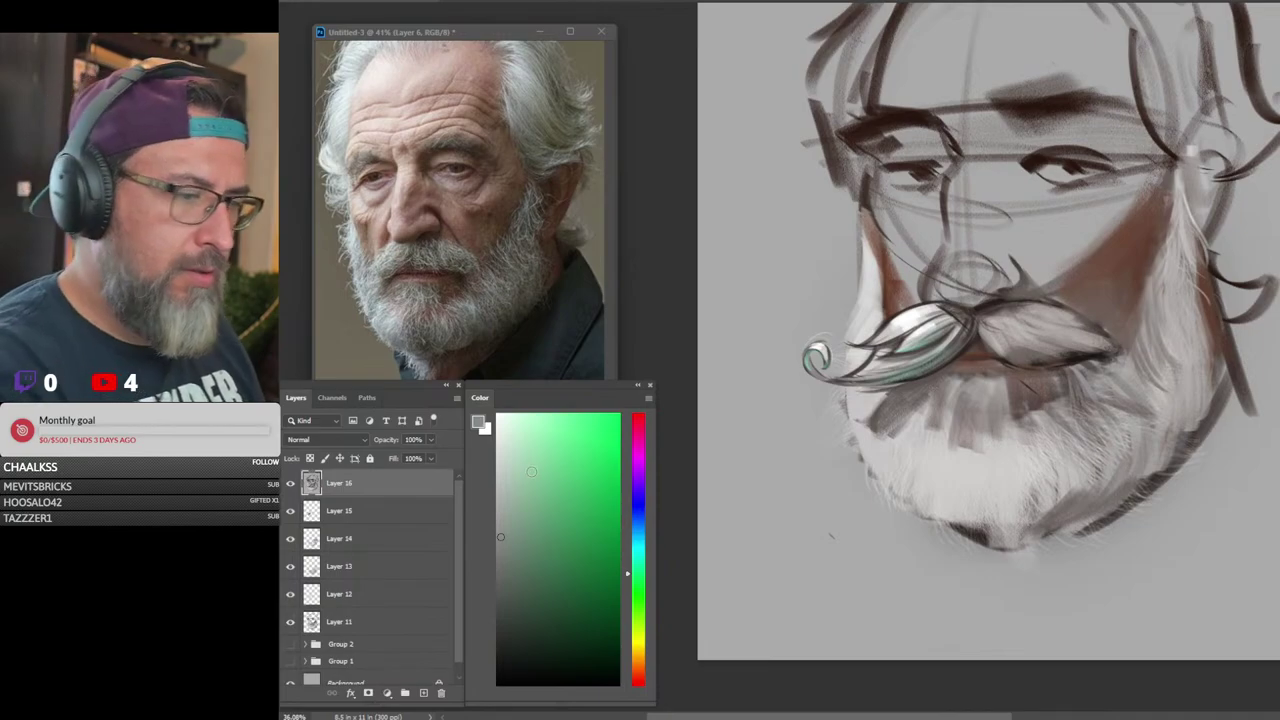
{"action": "mouse_move", "coordinate": [976, 308]}
{"action": "left_mouse_down"}
{"action": "mouse_move", "coordinate": [975, 347]}
{"action": "mouse_move", "coordinate": [917, 385]}
{"action": "mouse_move", "coordinate": [831, 394]}
{"action": "mouse_move", "coordinate": [792, 376]}
{"action": "mouse_move", "coordinate": [802, 336]}
{"action": "mouse_move", "coordinate": [824, 331]}
{"action": "mouse_move", "coordinate": [836, 379]}
{"action": "mouse_move", "coordinate": [880, 356]}
{"action": "mouse_move", "coordinate": [848, 346]}
{"action": "mouse_move", "coordinate": [925, 306]}
{"action": "mouse_move", "coordinate": [982, 314]}
{"action": "left_mouse_up"}
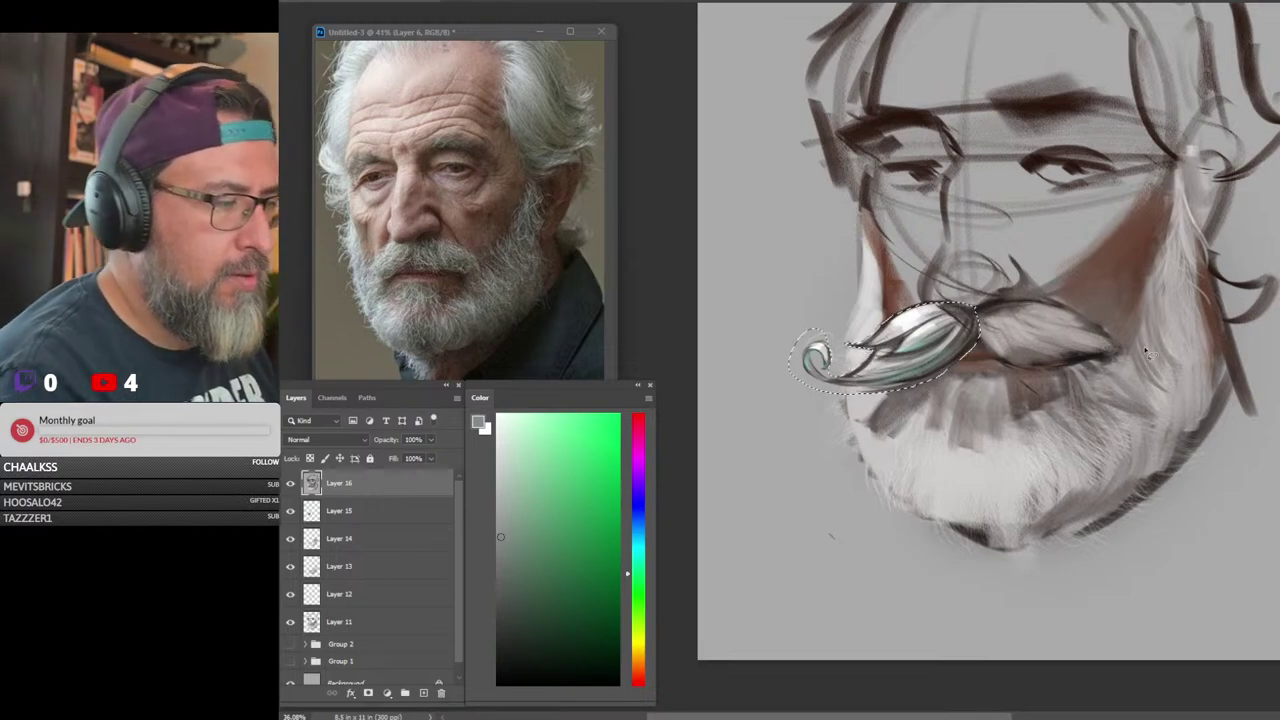
{"action": "key", "text": "ctrl+d"}
{"action": "key", "text": "ctrl+shift+alt+n"}
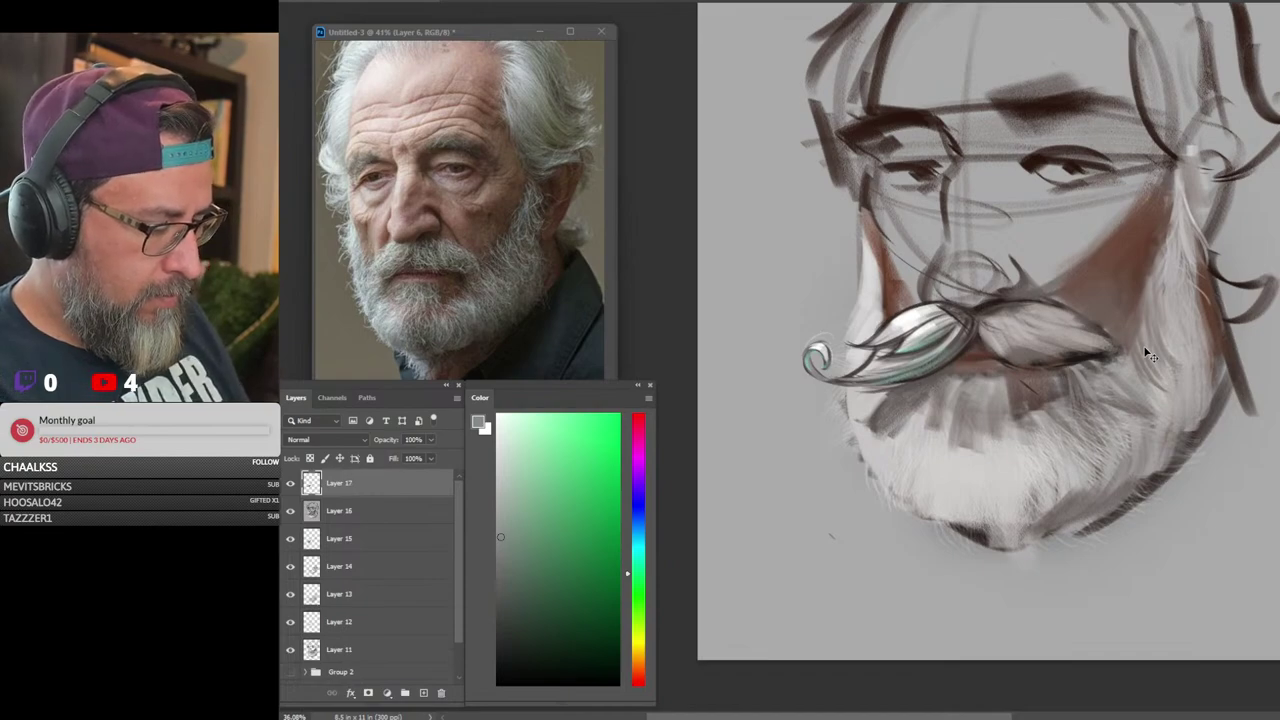
Flip the copied mustache half horizontally and place it over the right half so both meet at the center
{"action": "right_click", "coordinate": [916, 352]}
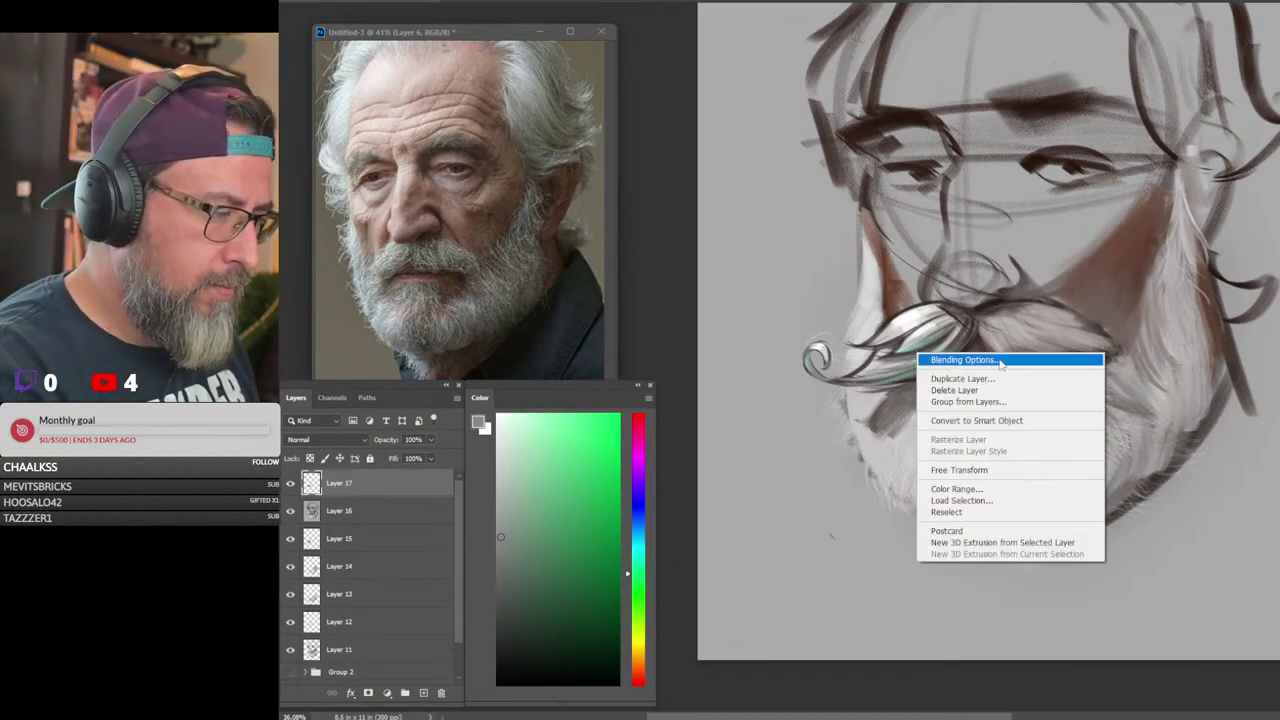
{"action": "left_click", "coordinate": [1162, 348]}
{"action": "key", "text": "ctrl+t"}
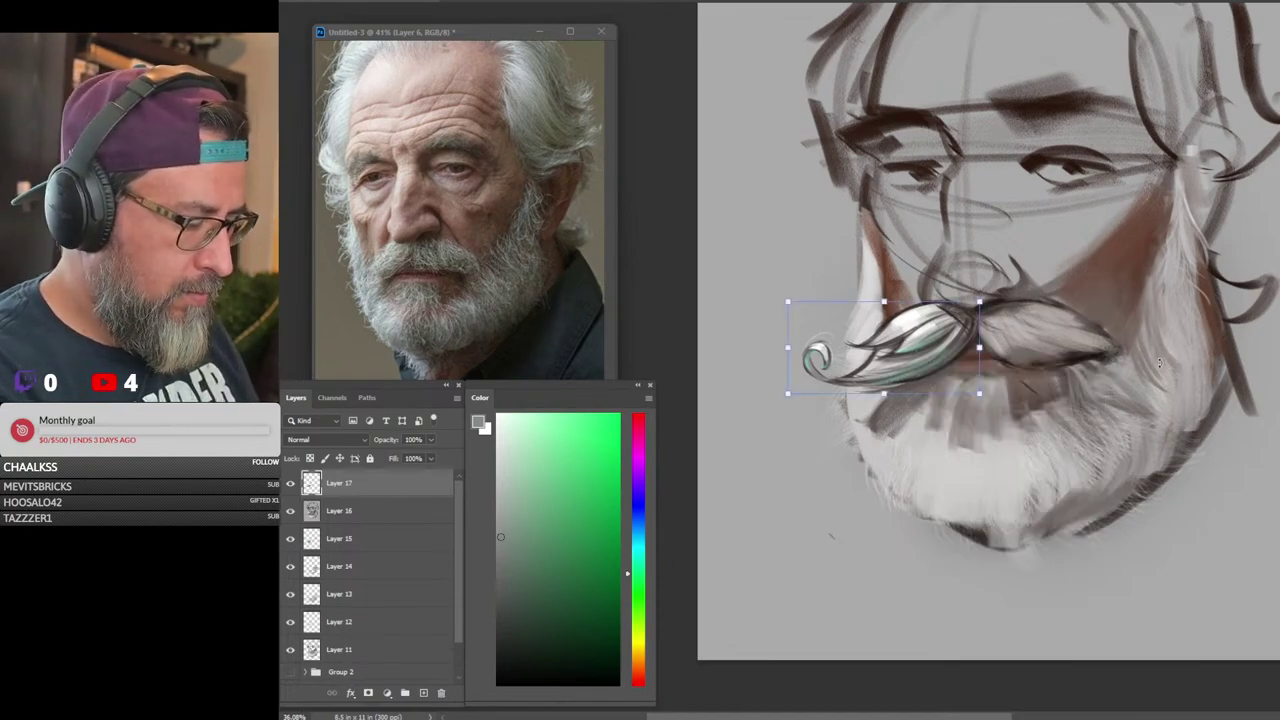
{"action": "right_click", "coordinate": [913, 377]}
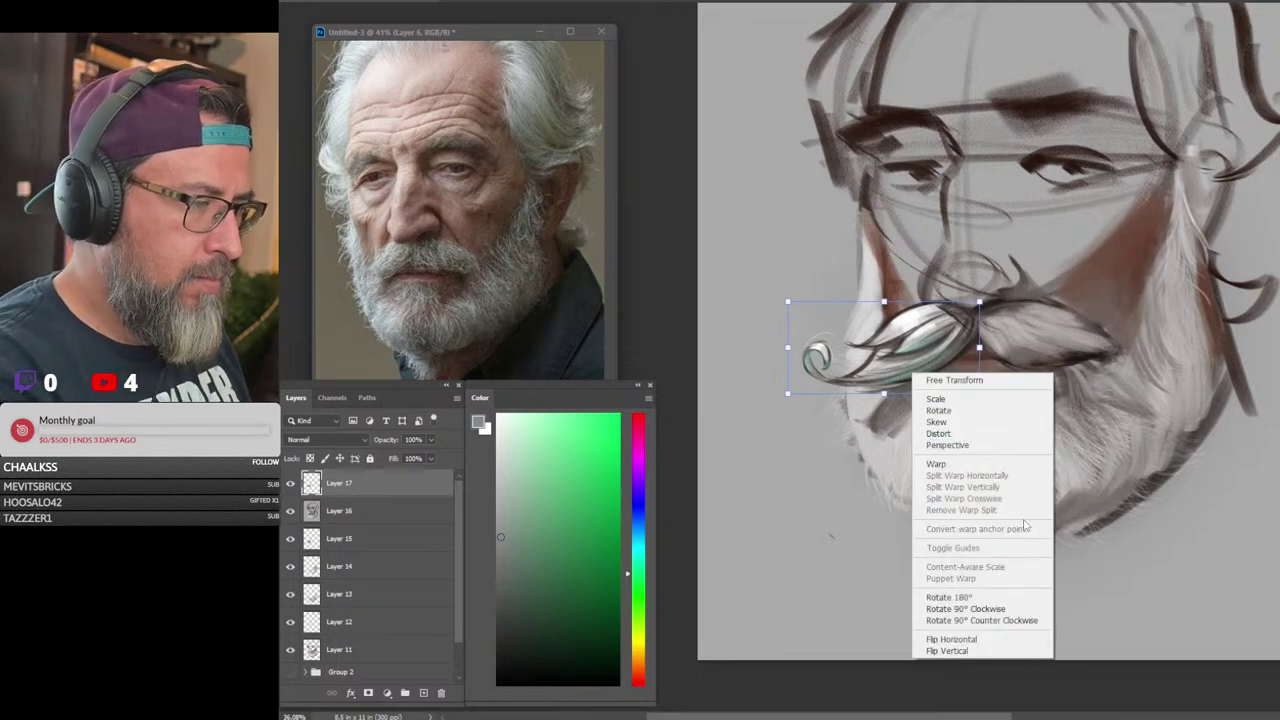
{"action": "left_click", "coordinate": [996, 642]}
{"action": "left_click_drag", "start_coordinate": [860, 366], "coordinate": [1035, 349]}
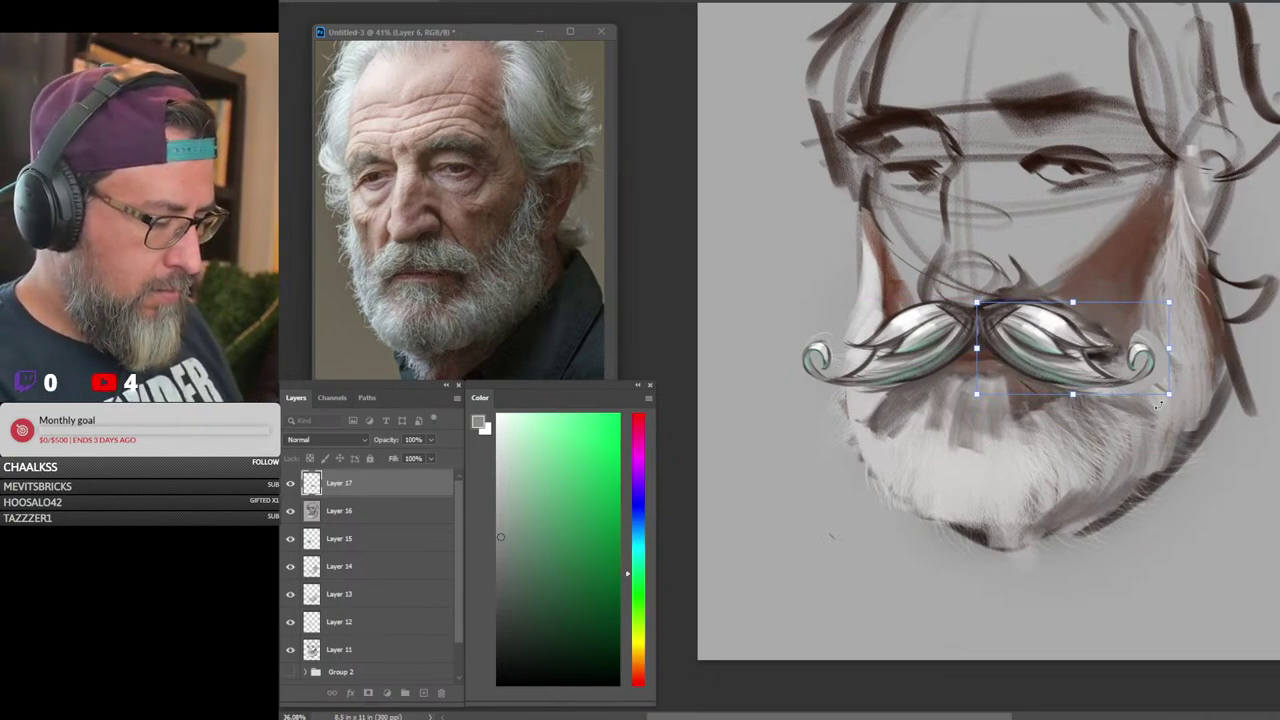
{"action": "key", "text": "Return"}
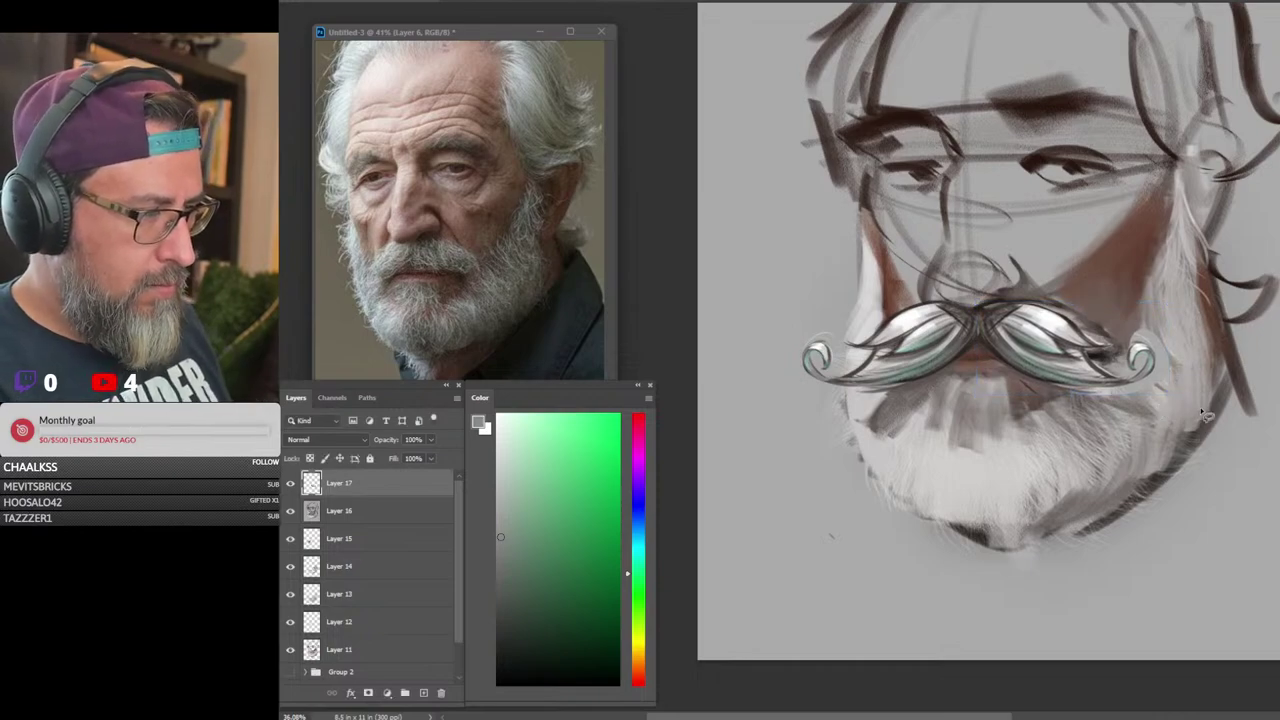
Transform the mirrored right half of the mustache, stretching its outer end sideways and skewing it so the curl reaches further out
{"action": "key", "text": "ctrl+t"}
{"action": "left_click_drag", "start_coordinate": [1170, 394], "coordinate": [1182, 404]}
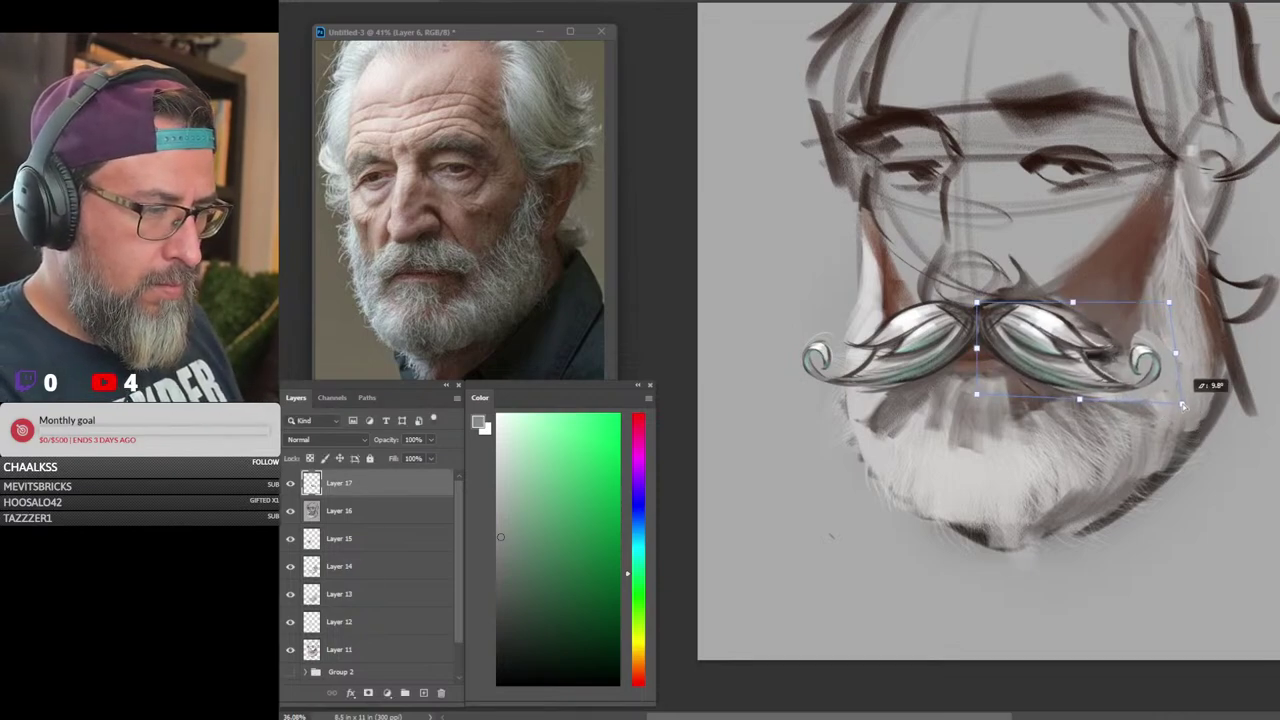
{"action": "left_click_drag", "start_coordinate": [1168, 302], "coordinate": [1173, 280]}
{"action": "left_click_drag", "start_coordinate": [1172, 348], "coordinate": [1198, 337]}
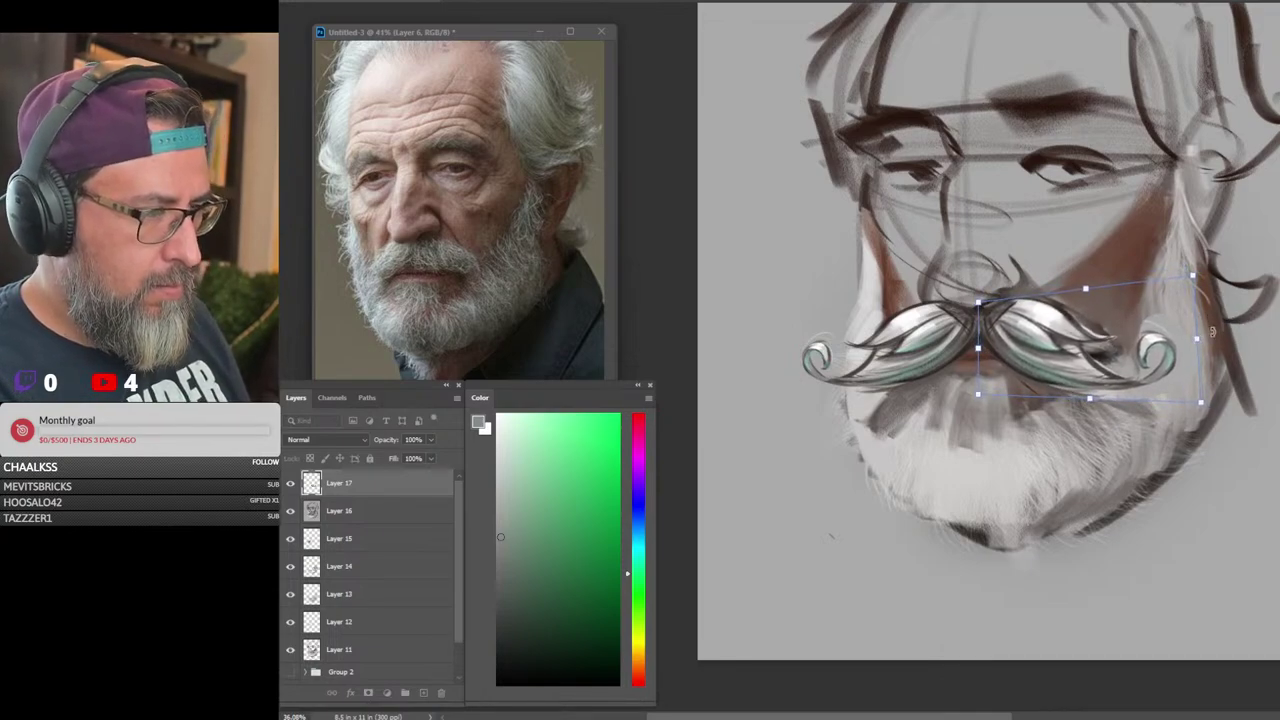
{"action": "key", "text": "Return"}
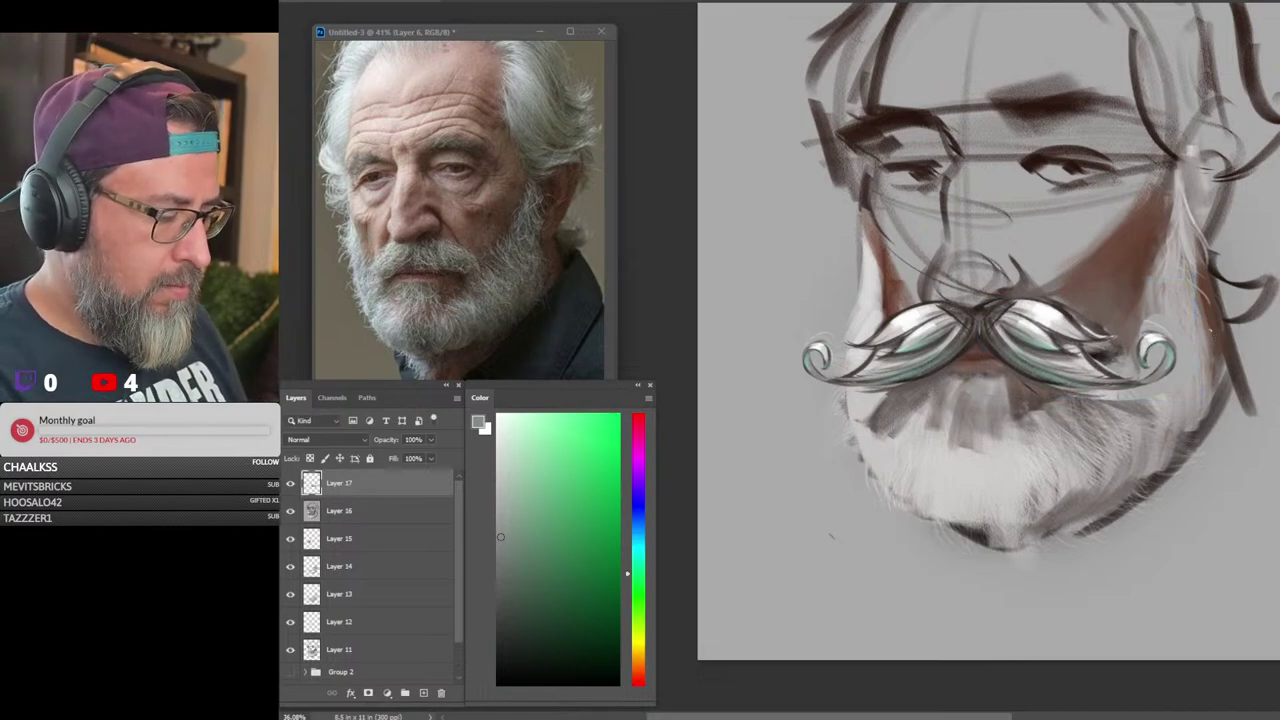
Sample a light warm gray from the beard, switch brushes and touch up the beard just beneath the mustache's right half
{"action": "left_click", "coordinate": [1102, 408], "text": "alt"}
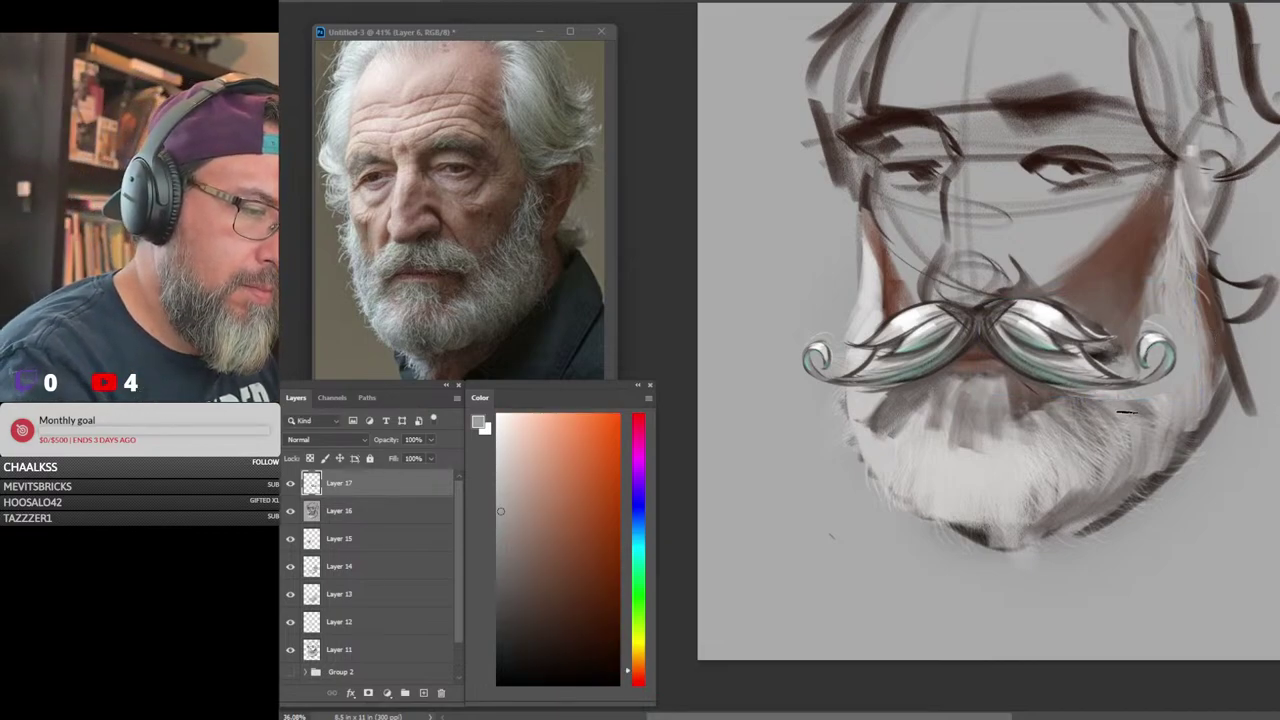
{"action": "key", "text": "period"}
{"action": "key", "text": "period"}
{"action": "key", "text": "period"}
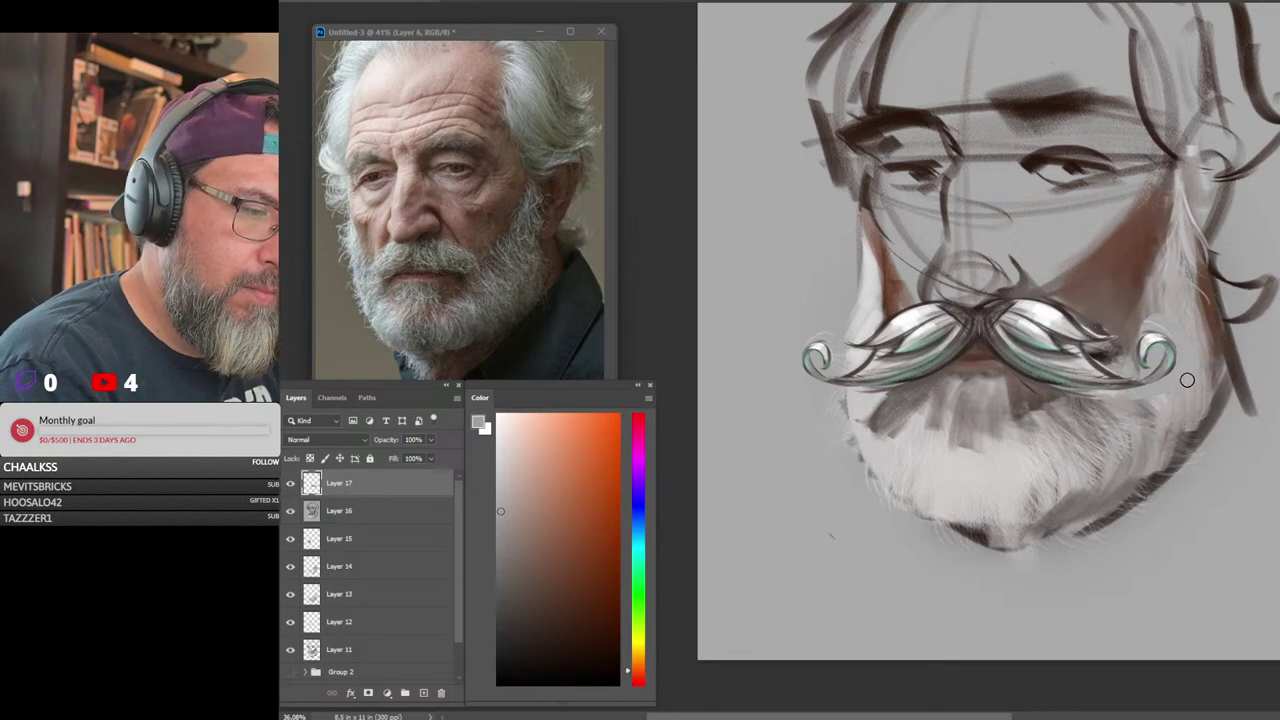
{"action": "left_click_drag", "start_coordinate": [1136, 404], "coordinate": [1110, 407]}
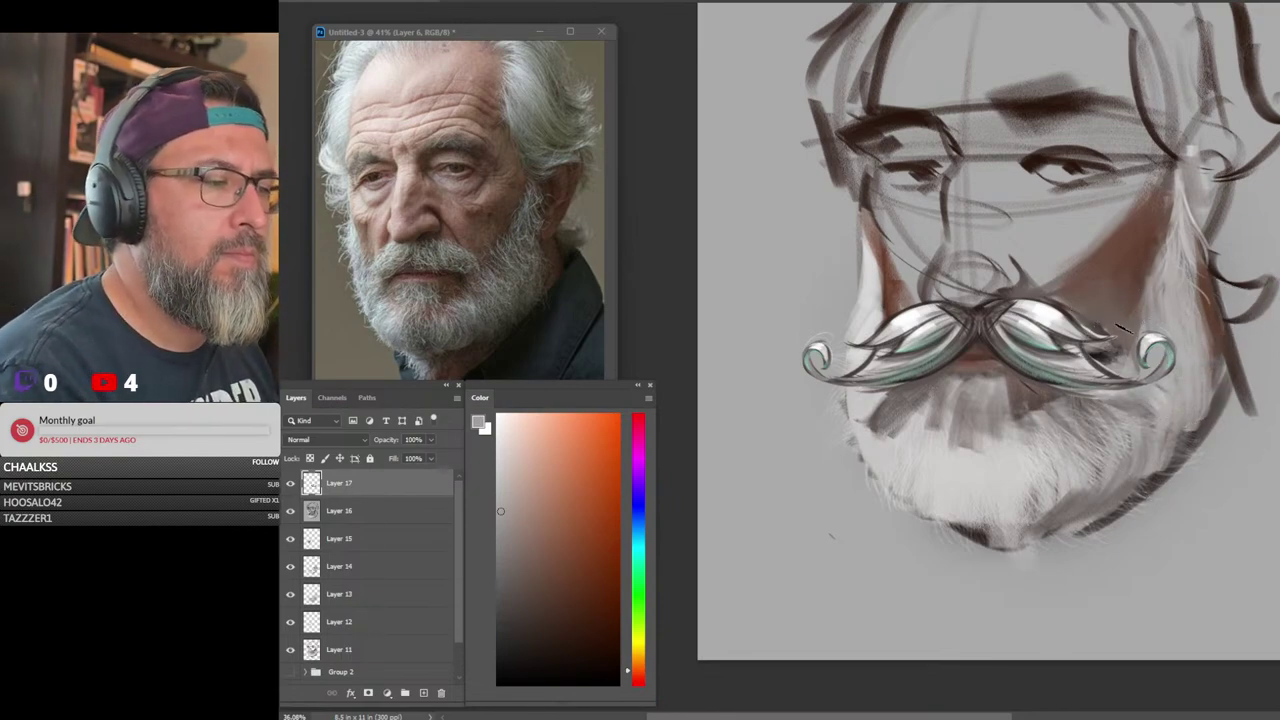
{"action": "scroll", "coordinate": [1118, 347], "scroll_direction": "down", "scroll_amount": 4}
{"action": "scroll", "coordinate": [1135, 383], "scroll_direction": "up", "scroll_amount": 3}
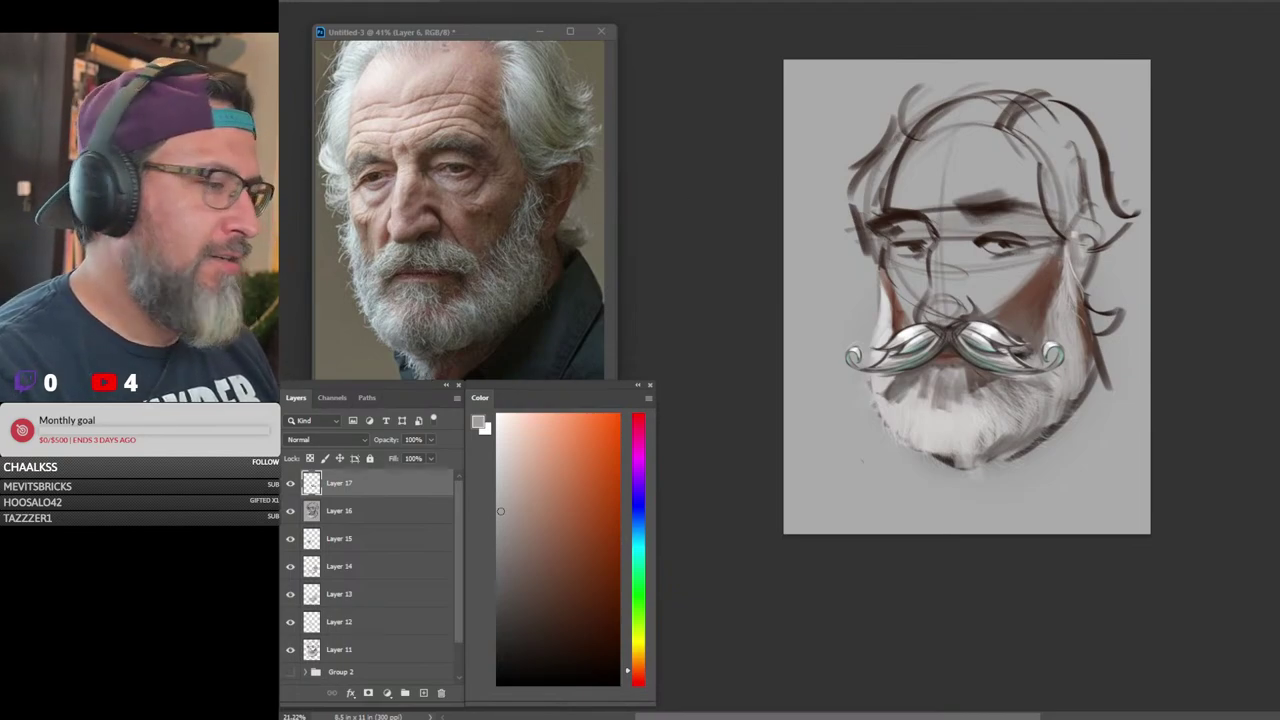
Hide all the portrait layers from Layer 11 up to Layer 17 and show Group 1 instead
{"action": "left_click_drag", "start_coordinate": [290, 540], "coordinate": [286, 652]}
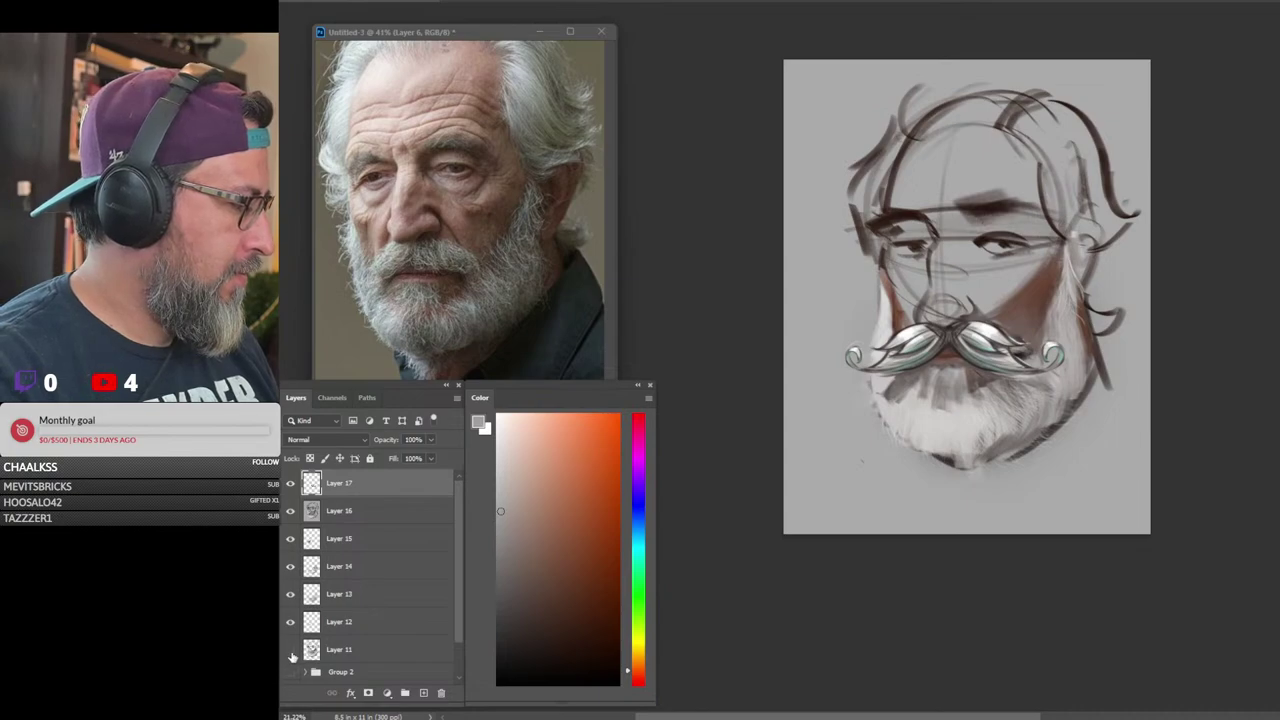
{"action": "left_click_drag", "start_coordinate": [293, 525], "coordinate": [291, 486]}
{"action": "scroll", "coordinate": [293, 550], "scroll_direction": "down", "scroll_amount": 1}
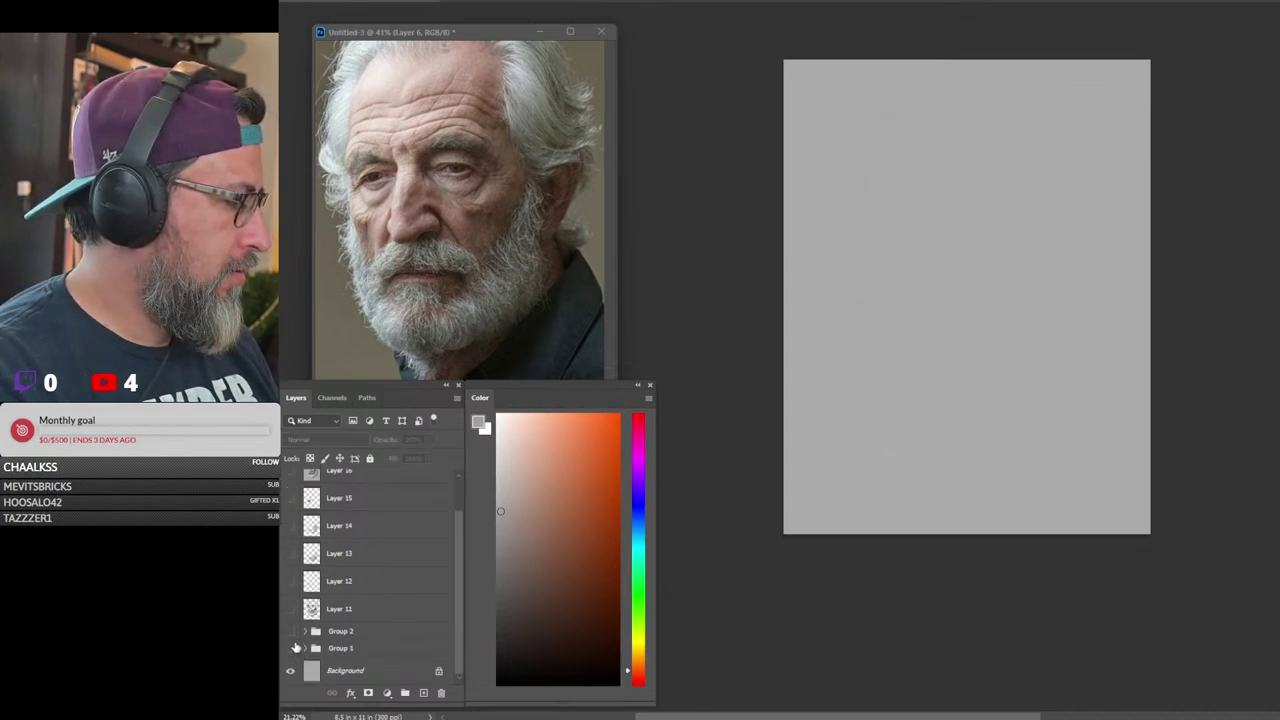
{"action": "left_click", "coordinate": [291, 649]}
{"action": "left_click", "coordinate": [930, 158]}
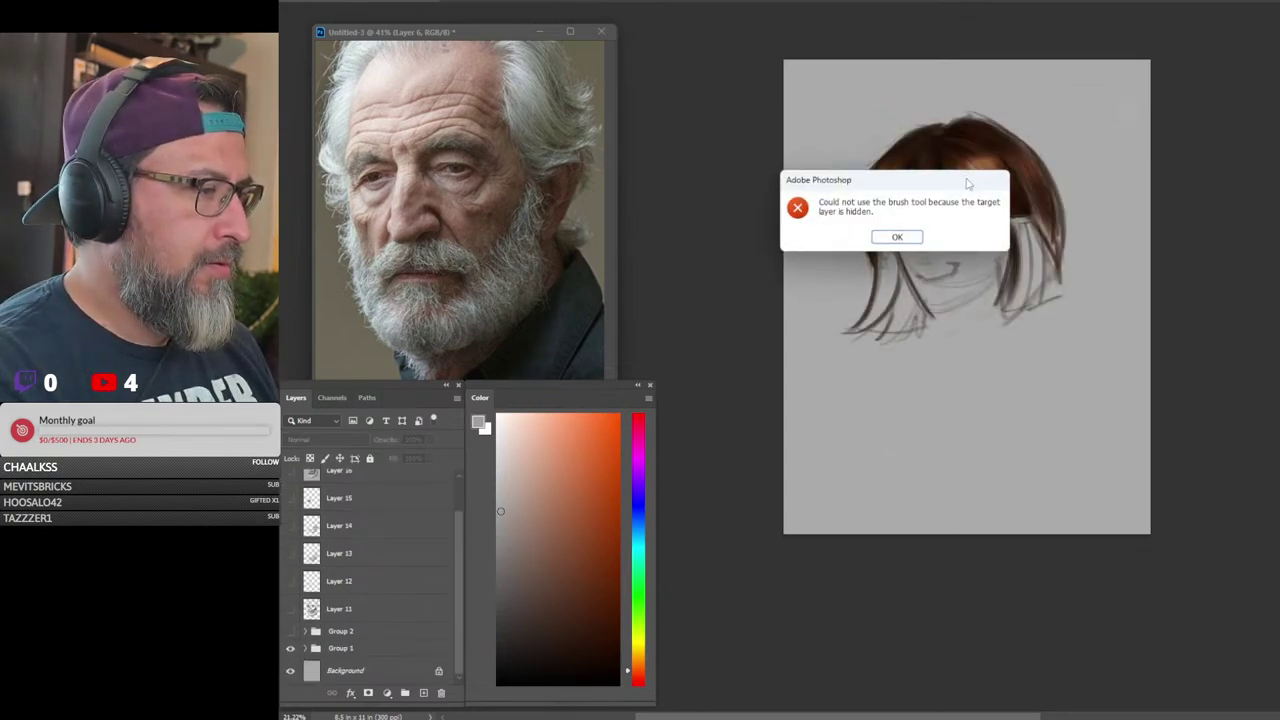
{"action": "left_click", "coordinate": [897, 239]}
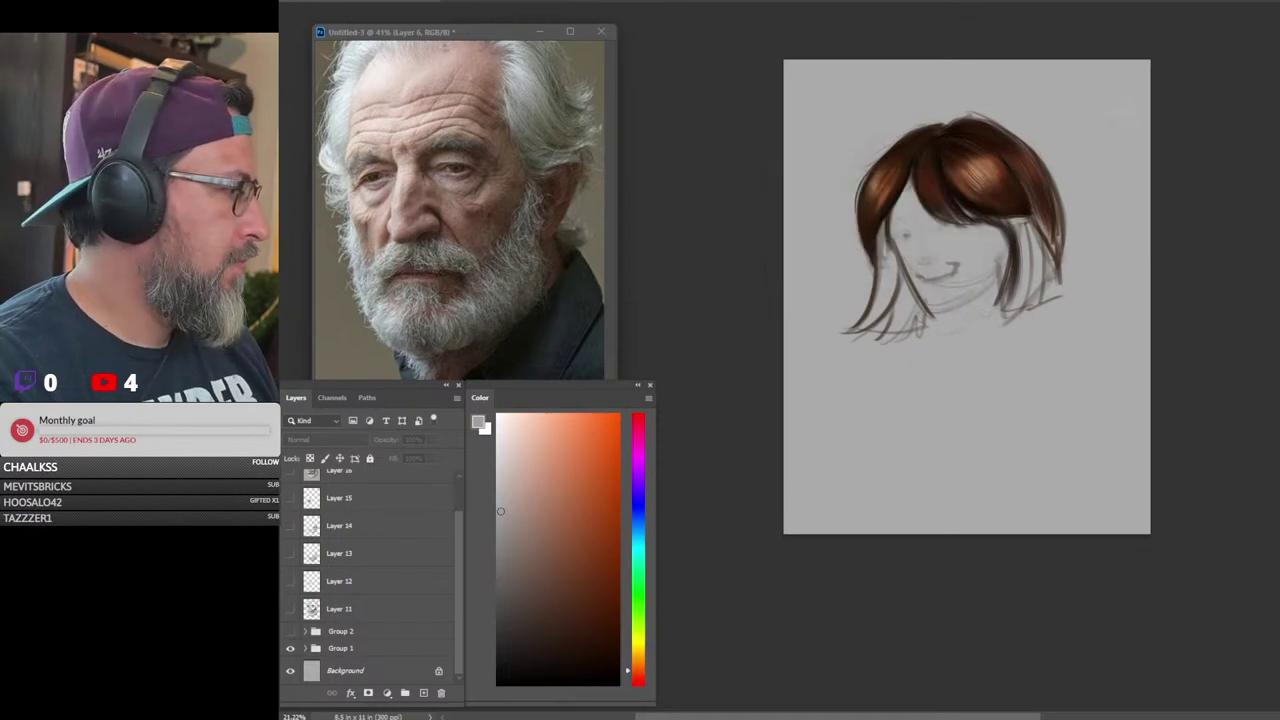
View the curly hair study in Group 2 on its own, then return to the brown hair study in Group 1
{"action": "left_click_drag", "start_coordinate": [940, 133], "coordinate": [983, 173]}
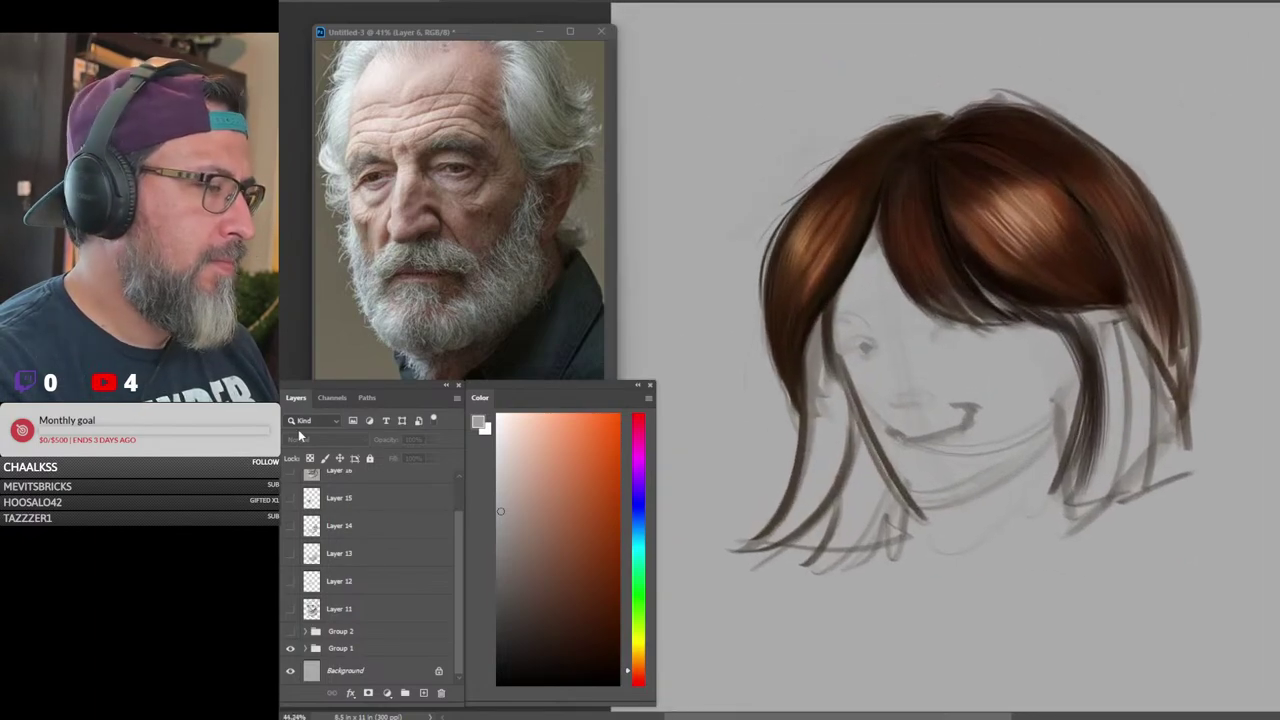
{"action": "left_click", "coordinate": [291, 648]}
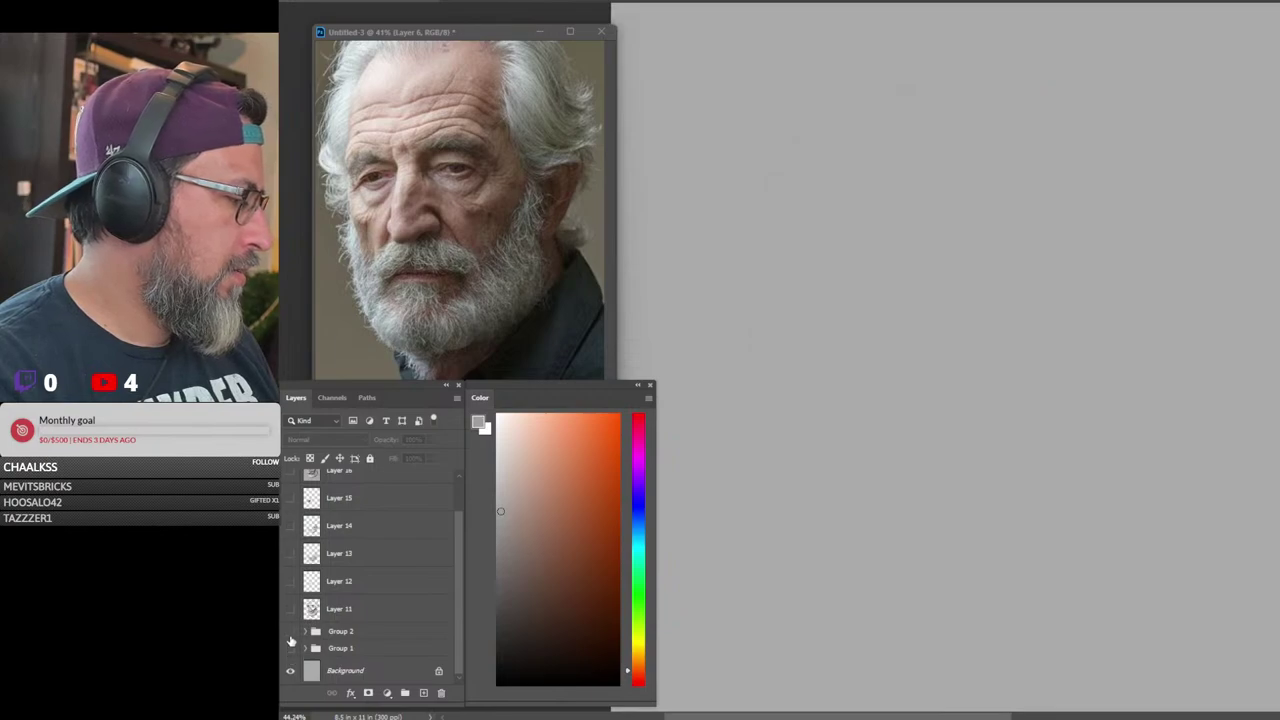
{"action": "left_click", "coordinate": [291, 631]}
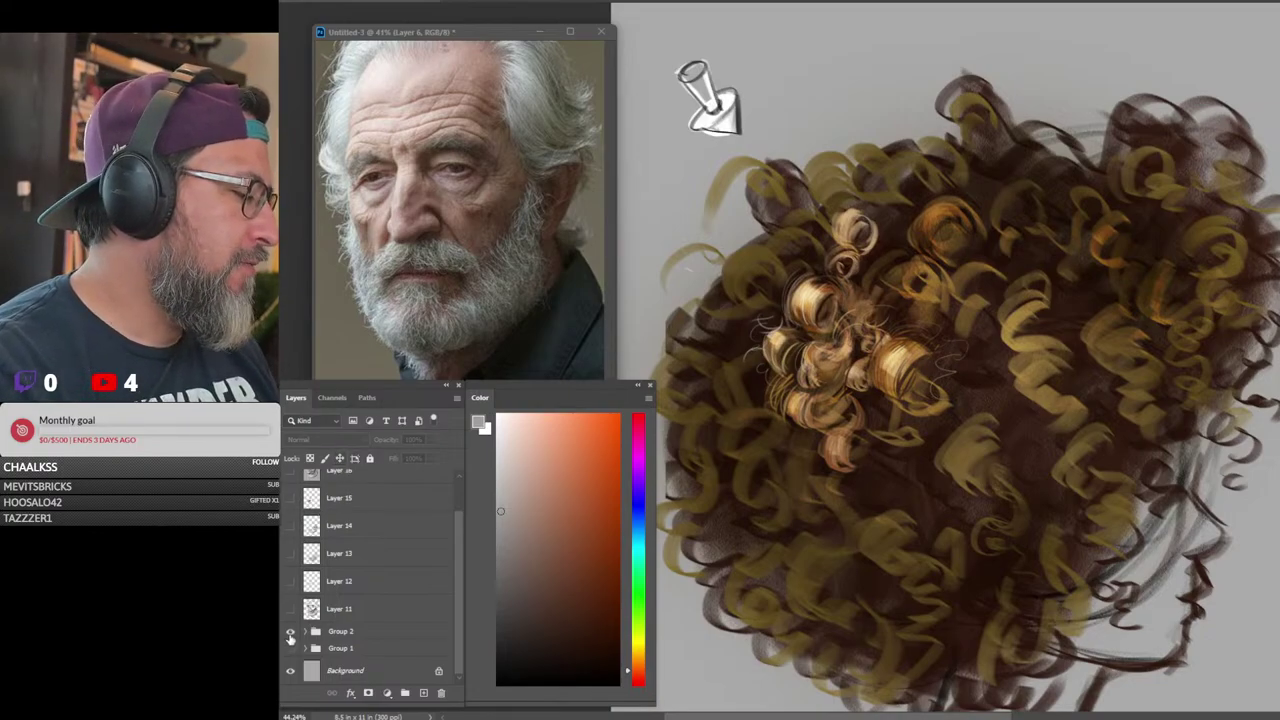
{"action": "left_click", "coordinate": [290, 631]}
{"action": "left_click", "coordinate": [291, 648]}
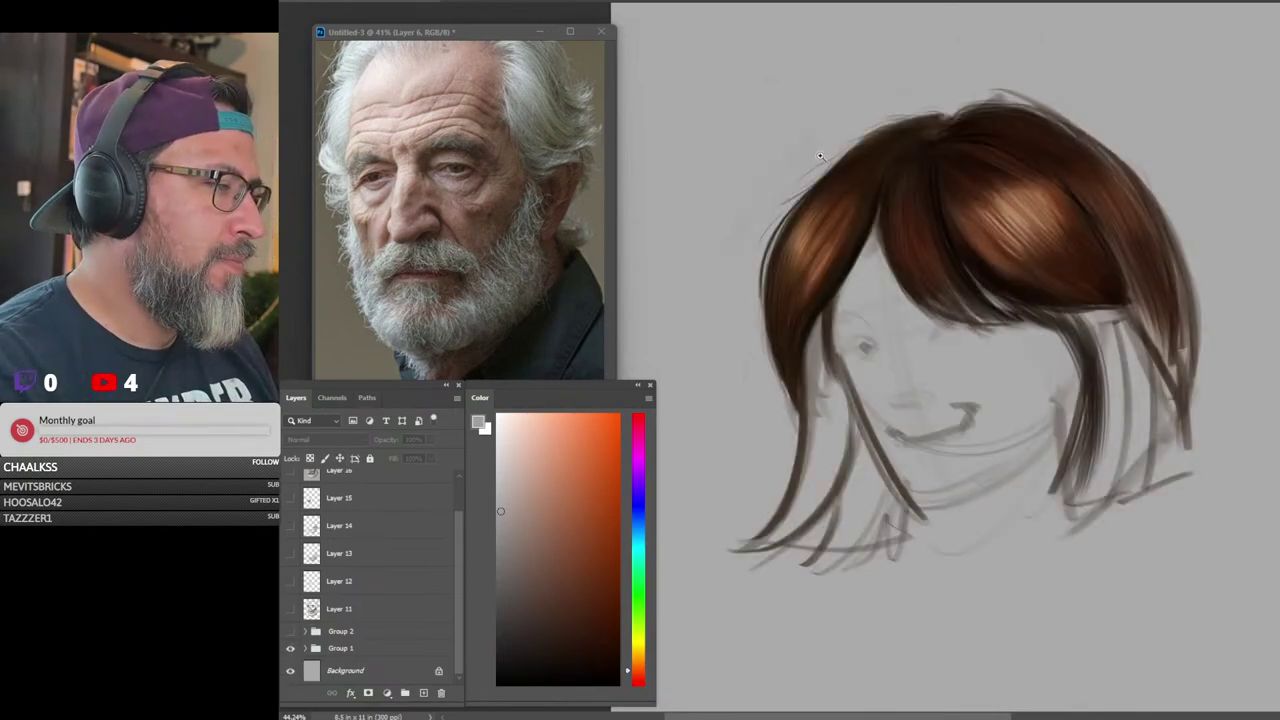
Examine the strands and highlights of the brown hair study in Group 1, both up close and as a whole
{"action": "left_click_drag", "start_coordinate": [827, 159], "coordinate": [873, 192]}
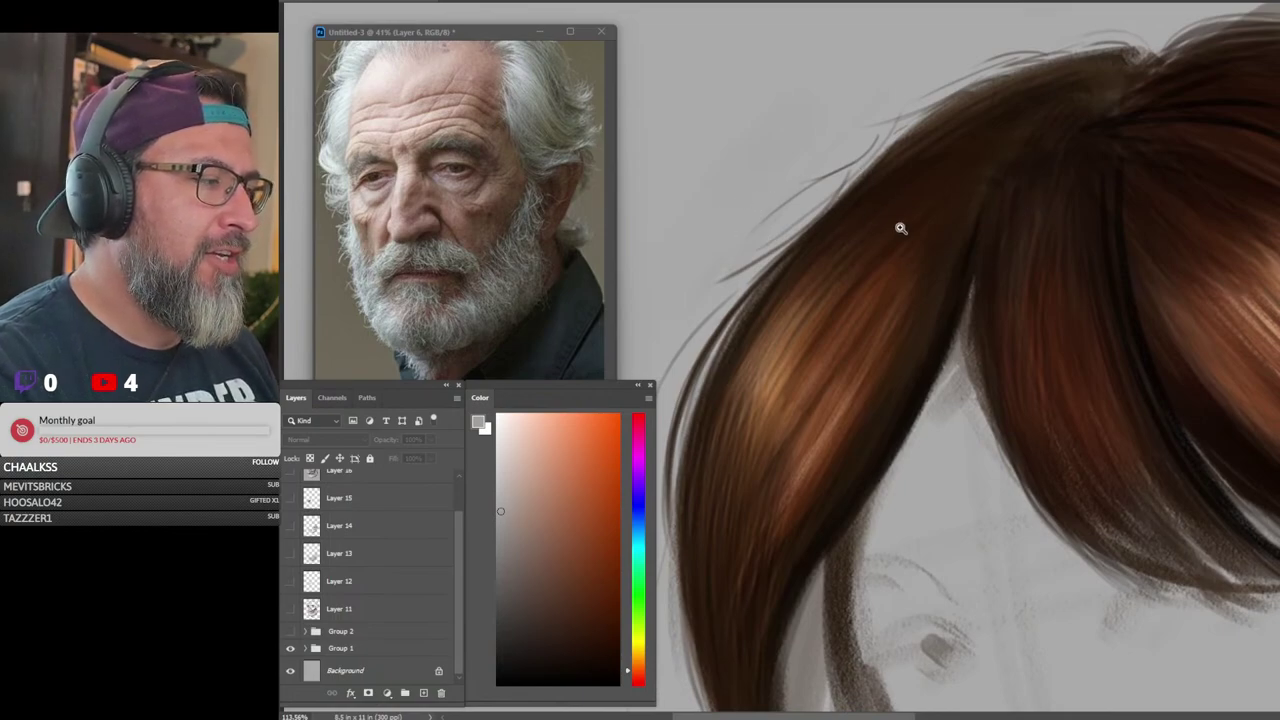
{"action": "left_click_drag", "start_coordinate": [1069, 240], "coordinate": [1014, 251]}
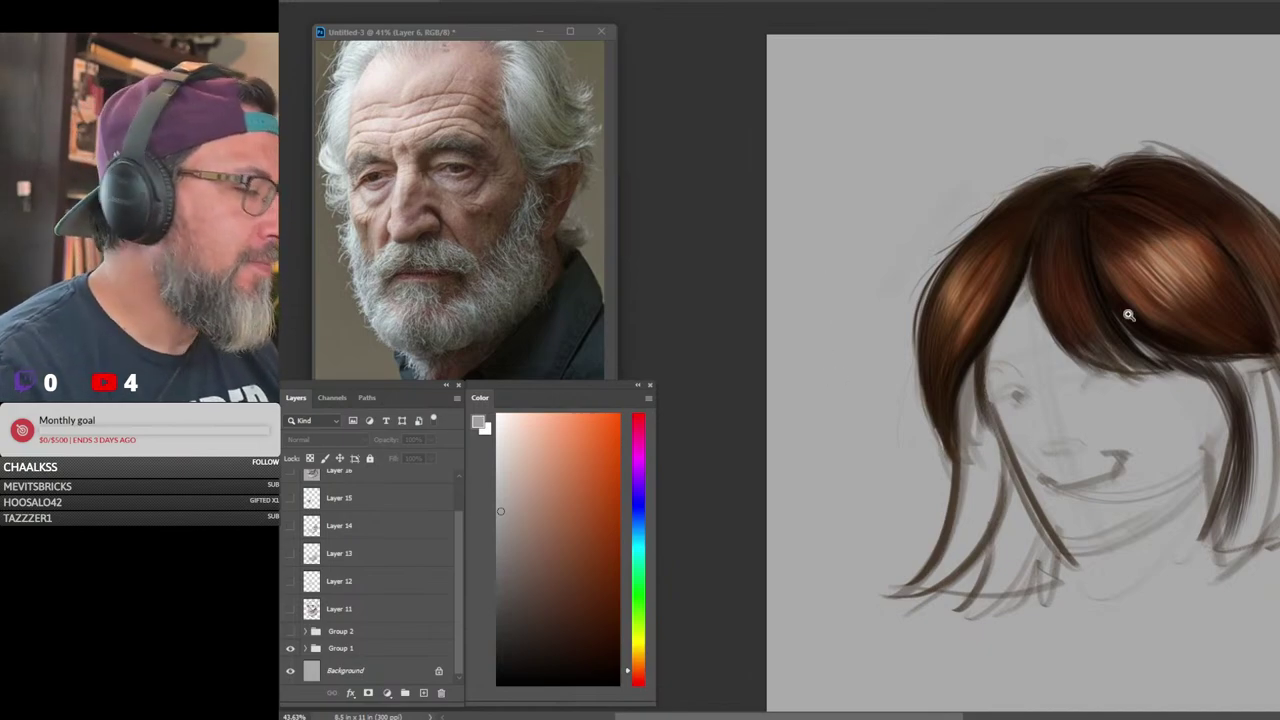
{"action": "mouse_move", "coordinate": [1129, 317]}
{"action": "left_mouse_down"}
{"action": "mouse_move", "coordinate": [1152, 308]}
{"action": "mouse_move", "coordinate": [1217, 323]}
{"action": "mouse_move", "coordinate": [1194, 334]}
{"action": "mouse_move", "coordinate": [1063, 294]}
{"action": "left_mouse_up"}
{"action": "key", "text": "ctrl+z"}
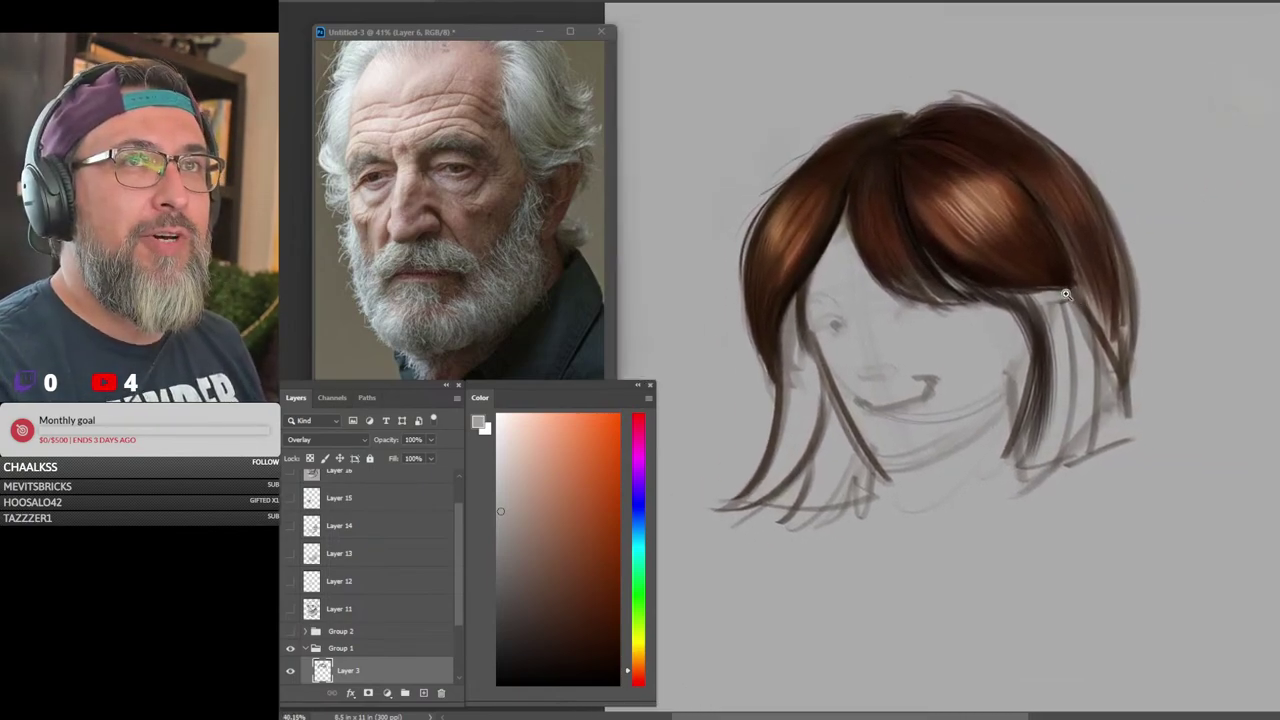